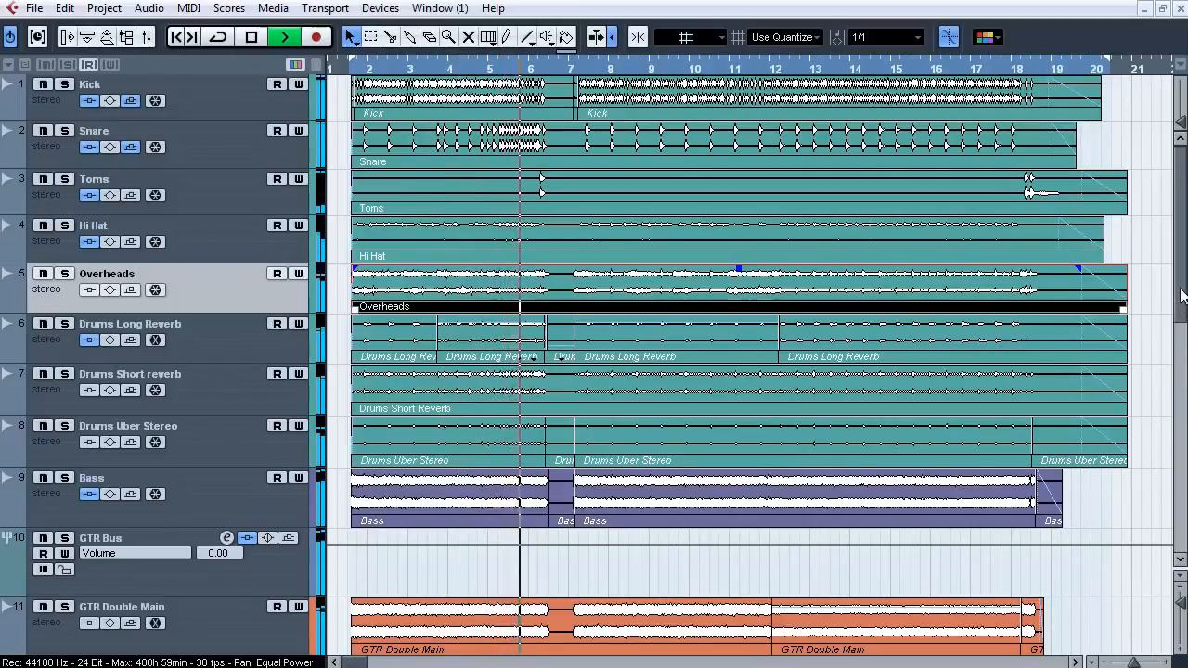
# Review the full mix project during playback, from the drum tracks down to the Master track, and stop playback.
pyautogui.moveTo(1179, 309); pyautogui.dragTo(1180, 376)
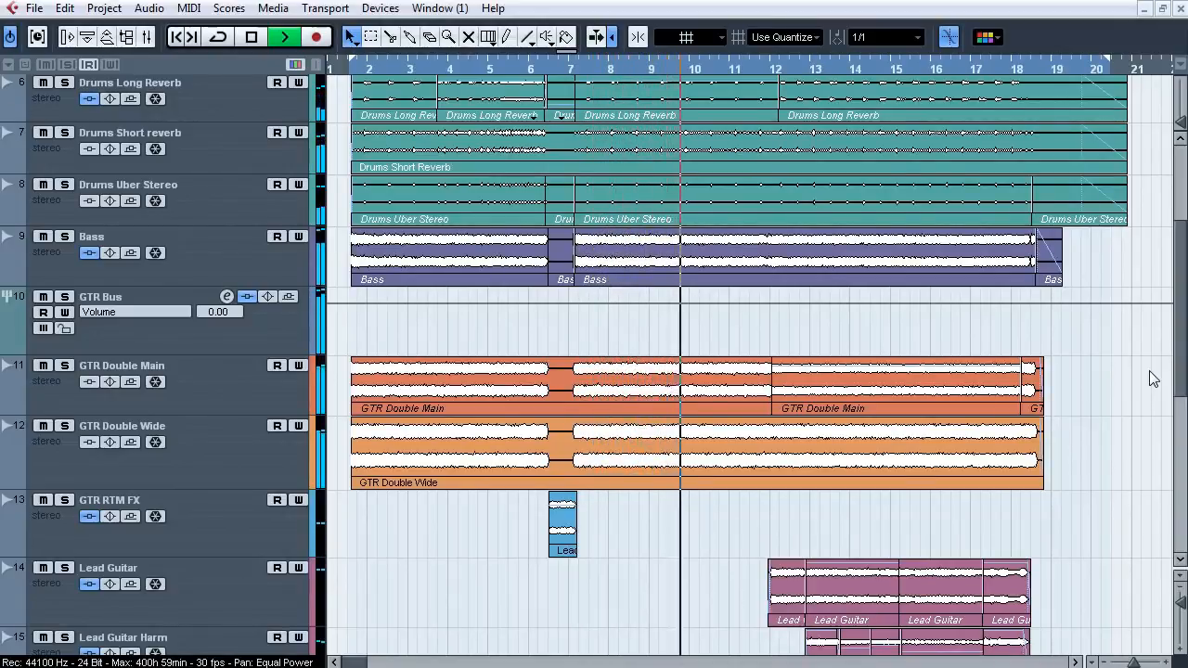
pyautogui.moveTo(1175, 340); pyautogui.dragTo(1185, 481)
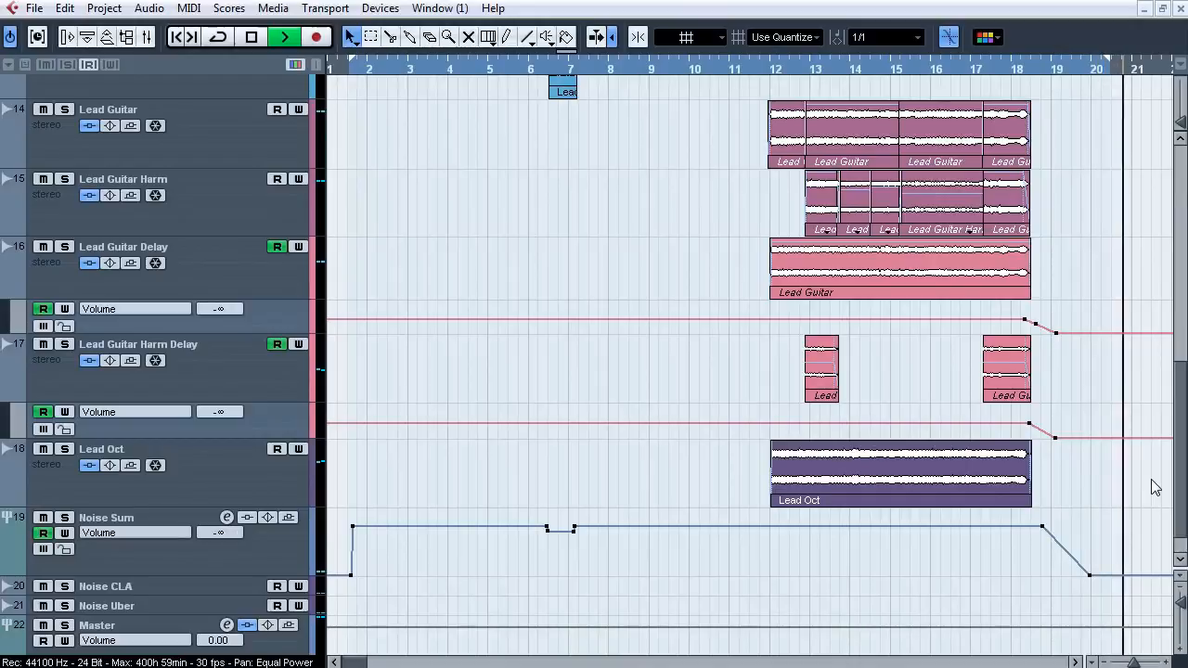
pyautogui.press('space')
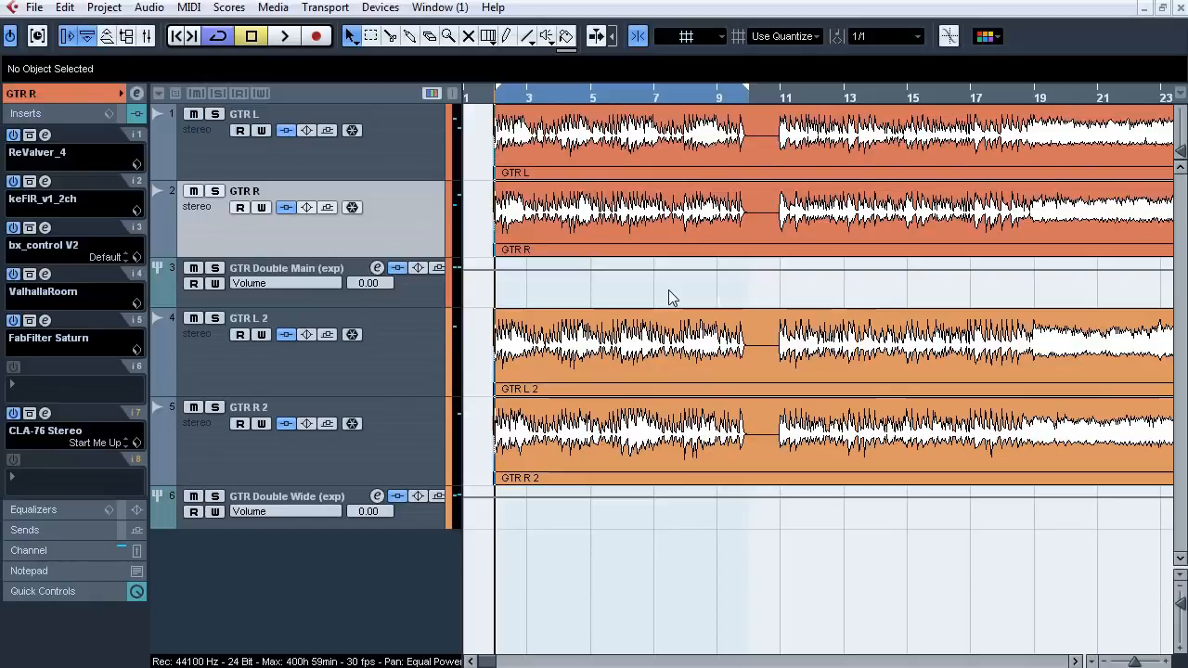
# Solo the GTR L track and compare its sound with the inserts active and bypassed, ending with all inserts bypassed.
pyautogui.click(392, 164)
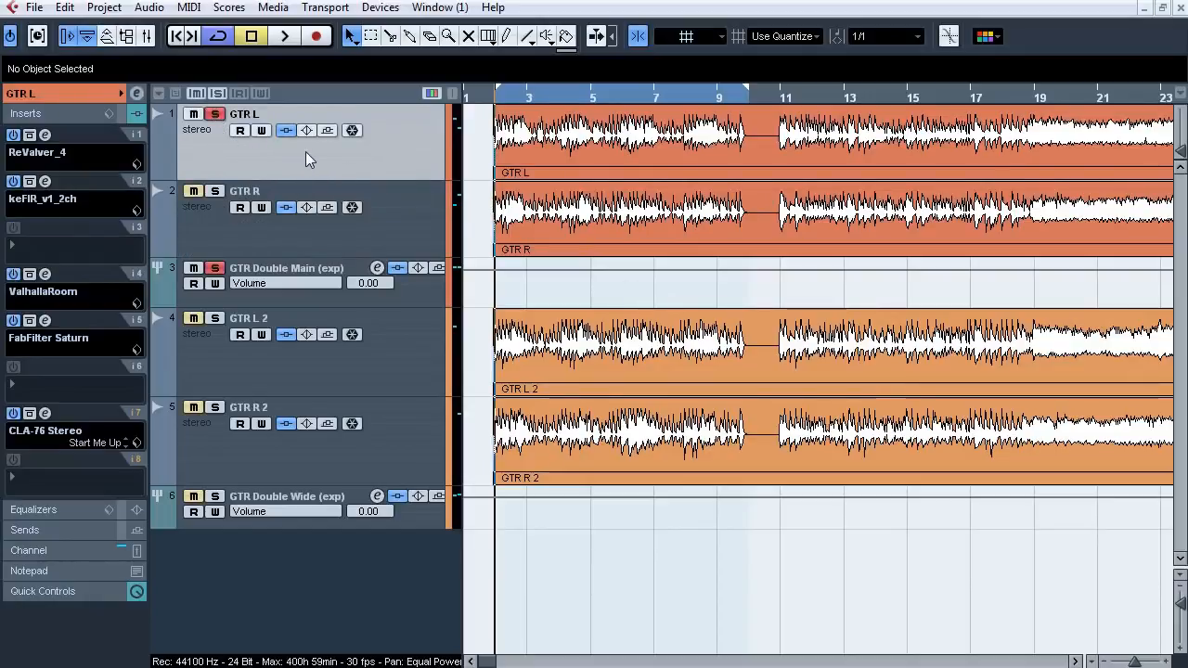
pyautogui.press('space')
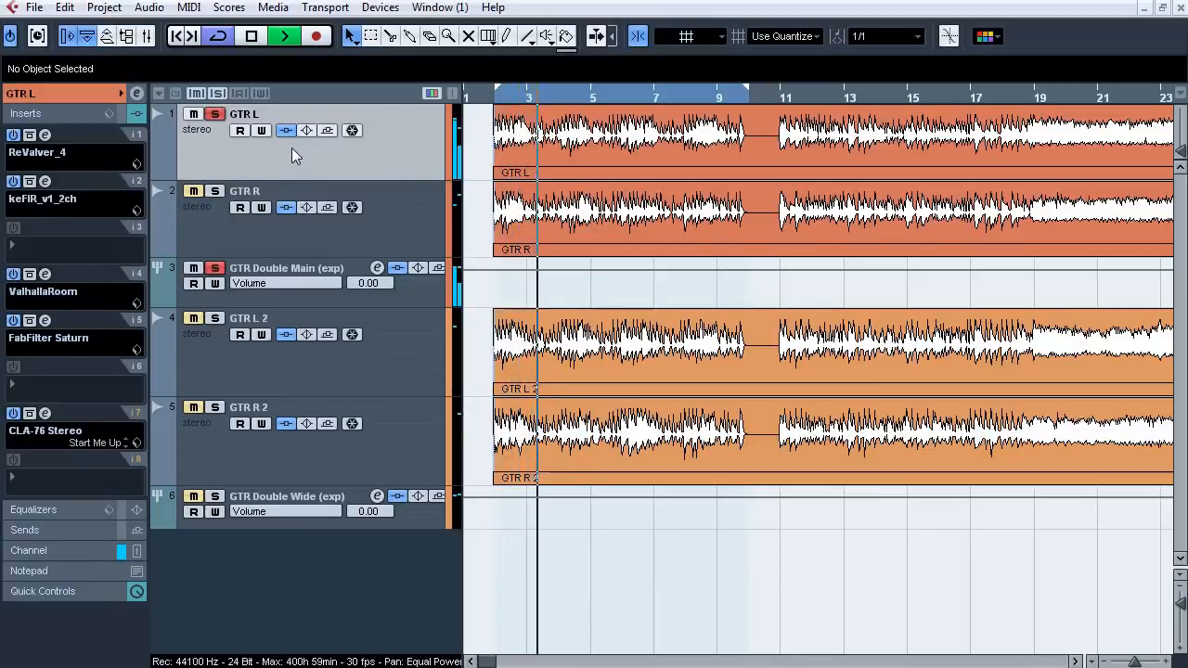
pyautogui.click(288, 133)
pyautogui.click(288, 133)
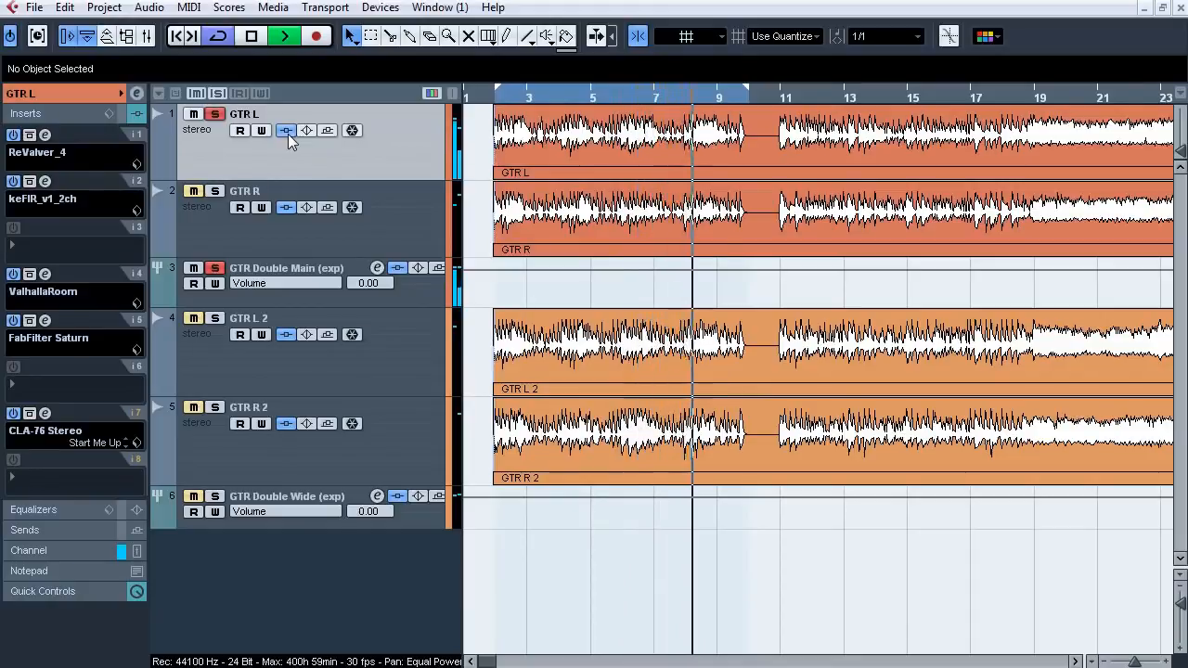
pyautogui.click(288, 134)
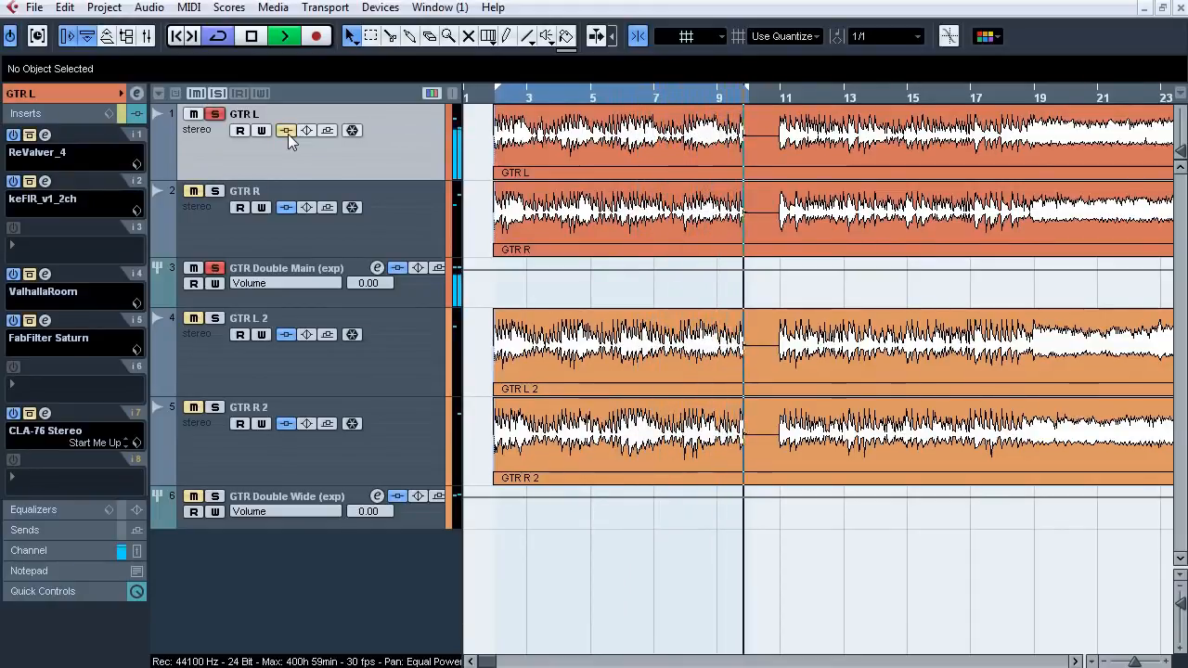
pyautogui.press('space')
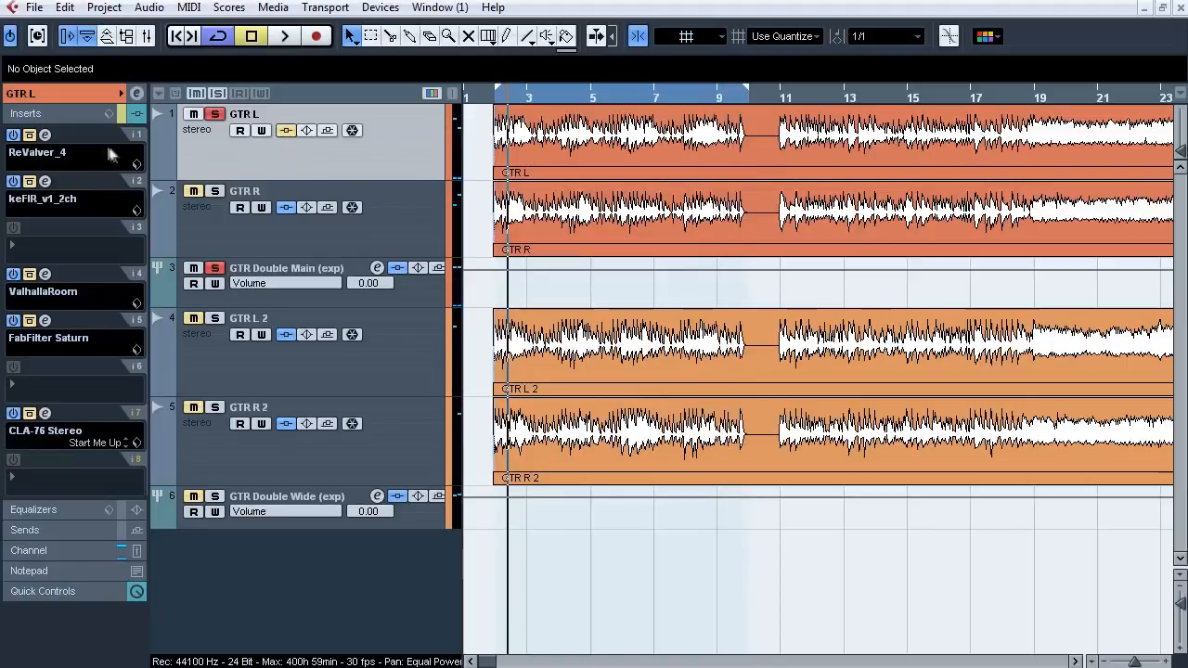
# Open the ReValver_4 insert on GTR L and examine the Greener overdrive pedal in Stomps A.
pyautogui.click(45, 134)
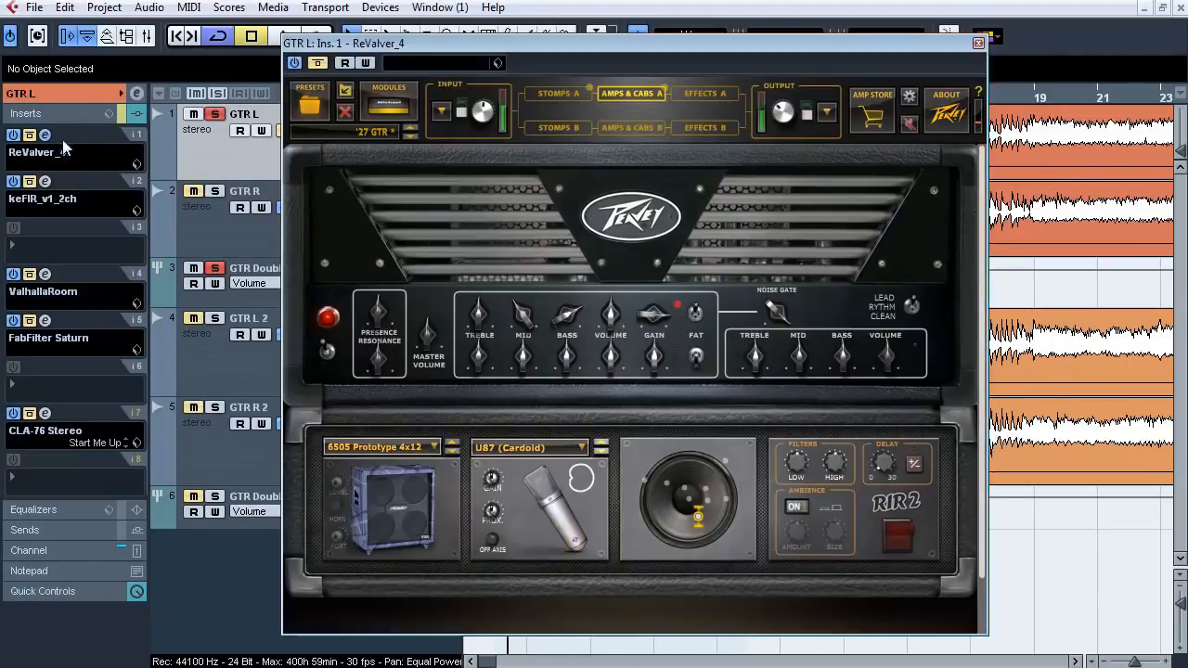
pyautogui.click(563, 93)
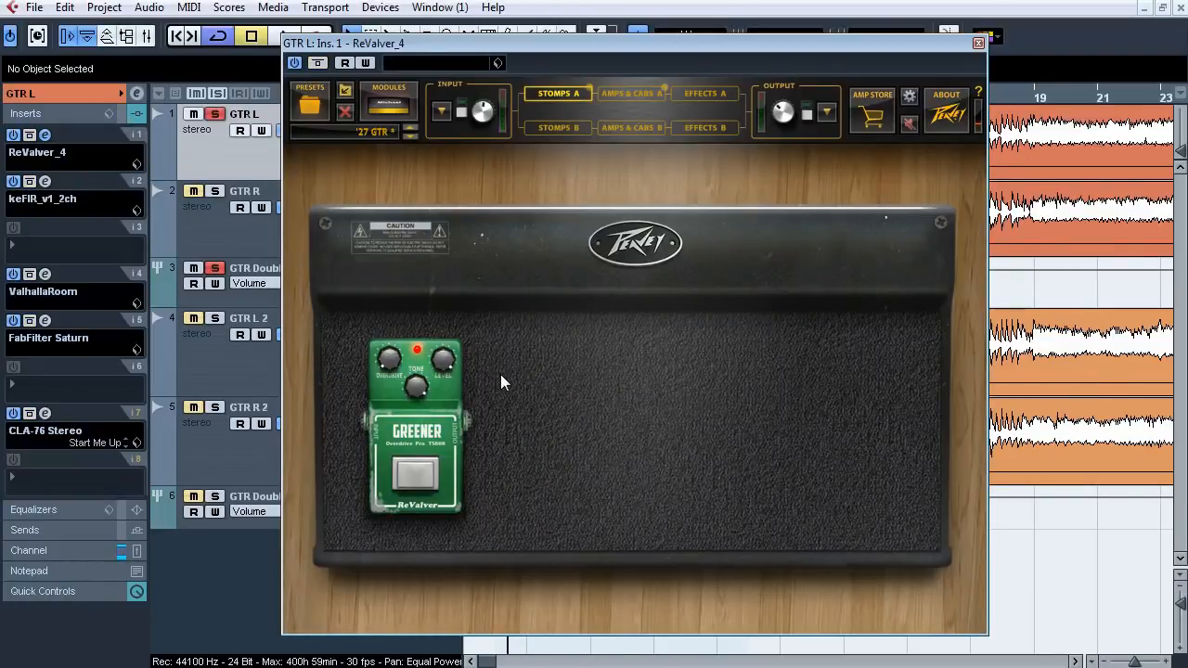
pyautogui.click(418, 475)
# Examine the Peavey amp's cabinet impedance interaction options in Amps & Cabs A, and close ReValver_4.
pyautogui.click(642, 96)
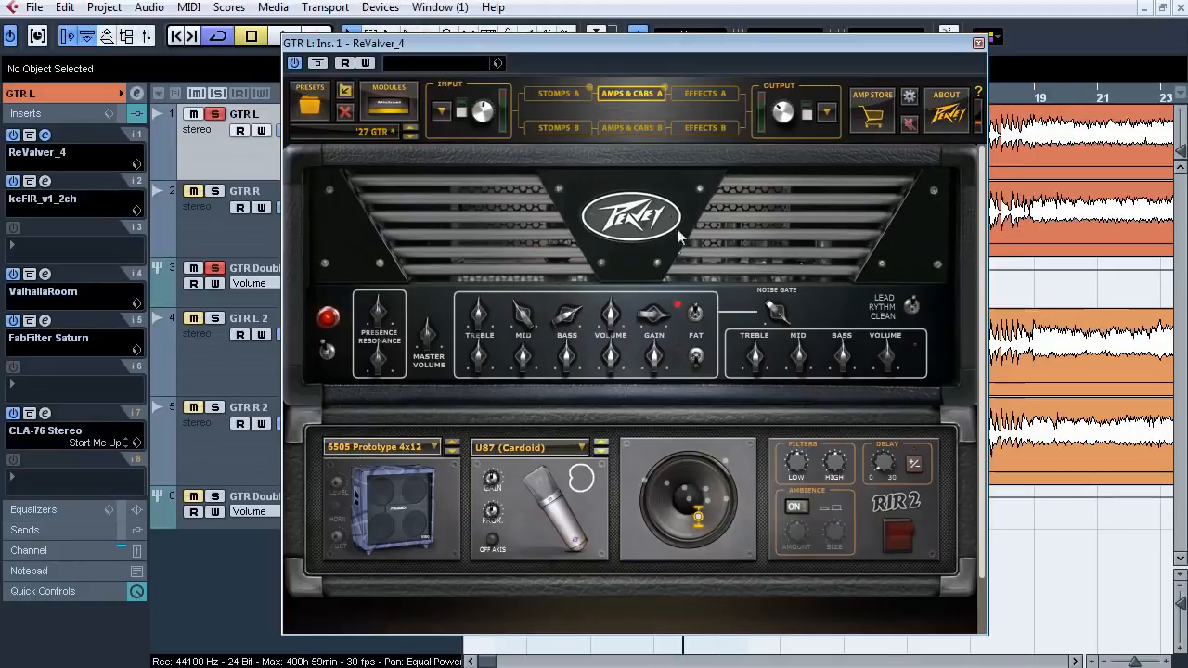
pyautogui.rightClick(699, 248)
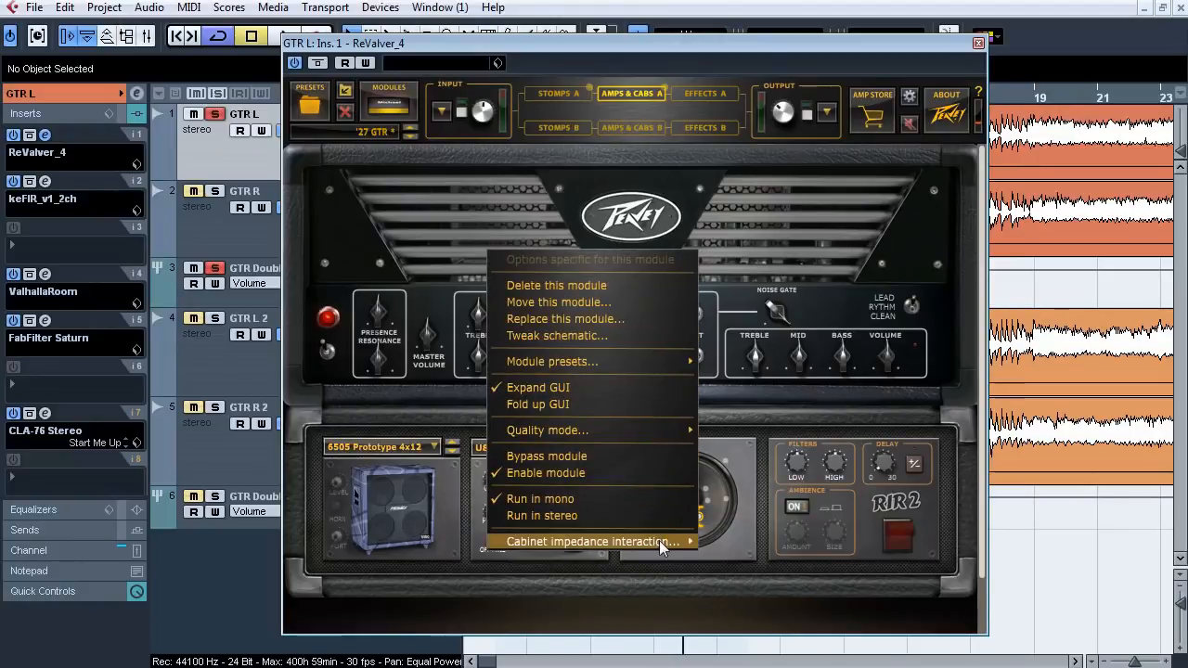
pyautogui.moveTo(659, 540)
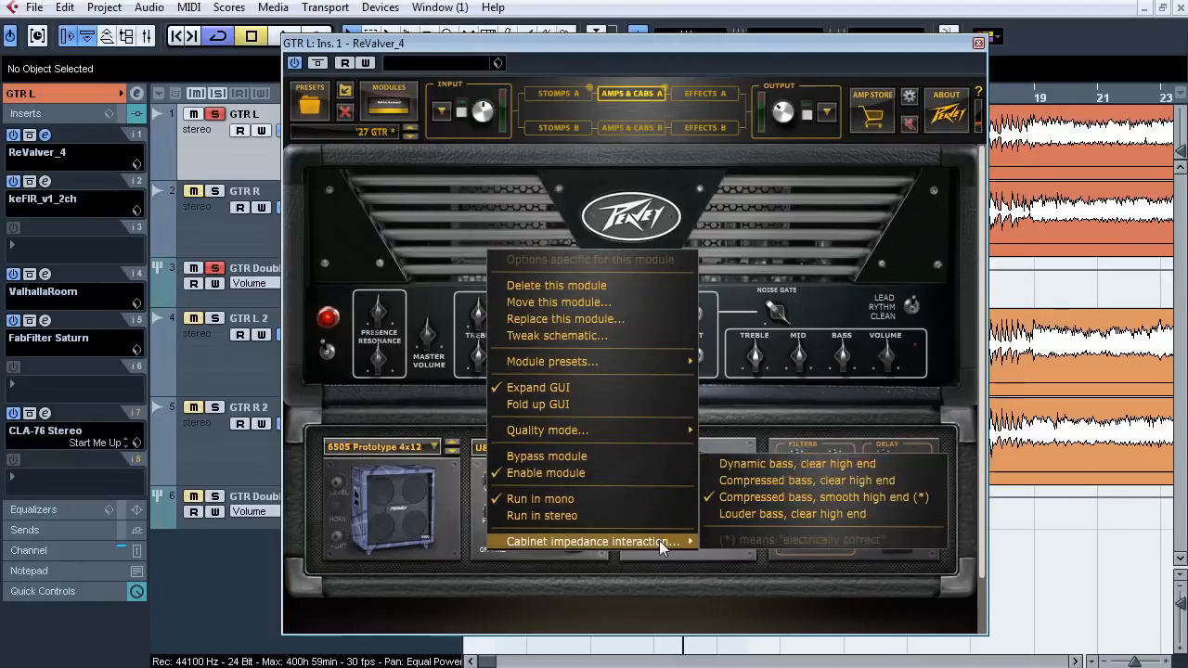
pyautogui.click(720, 236)
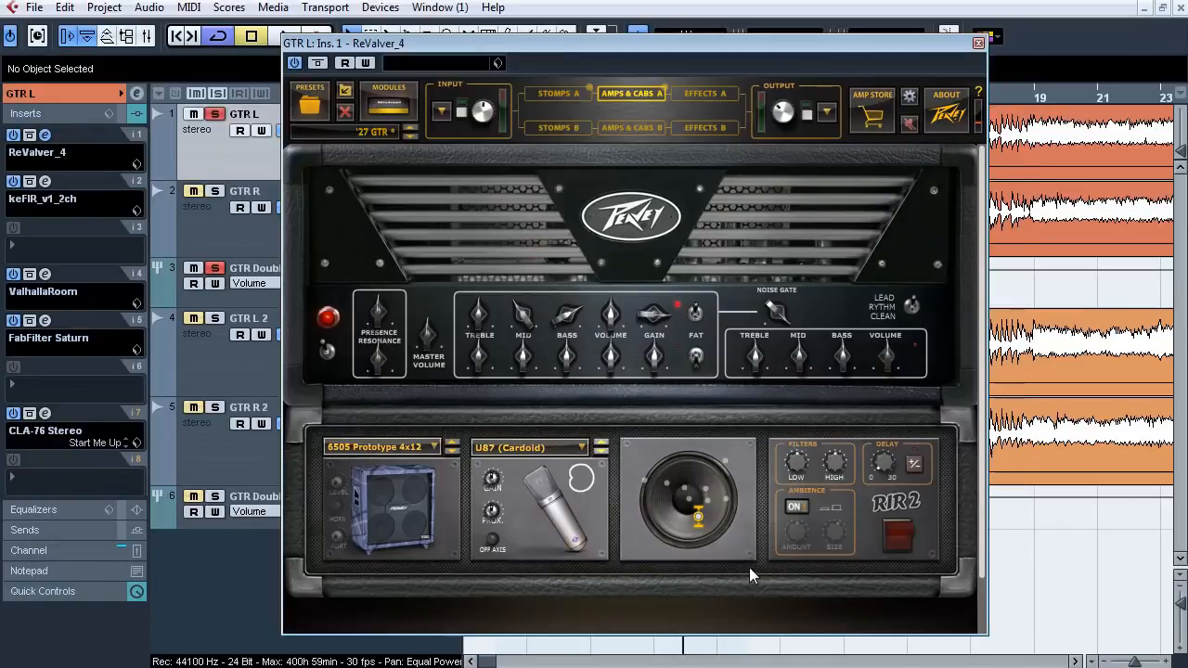
pyautogui.click(45, 135)
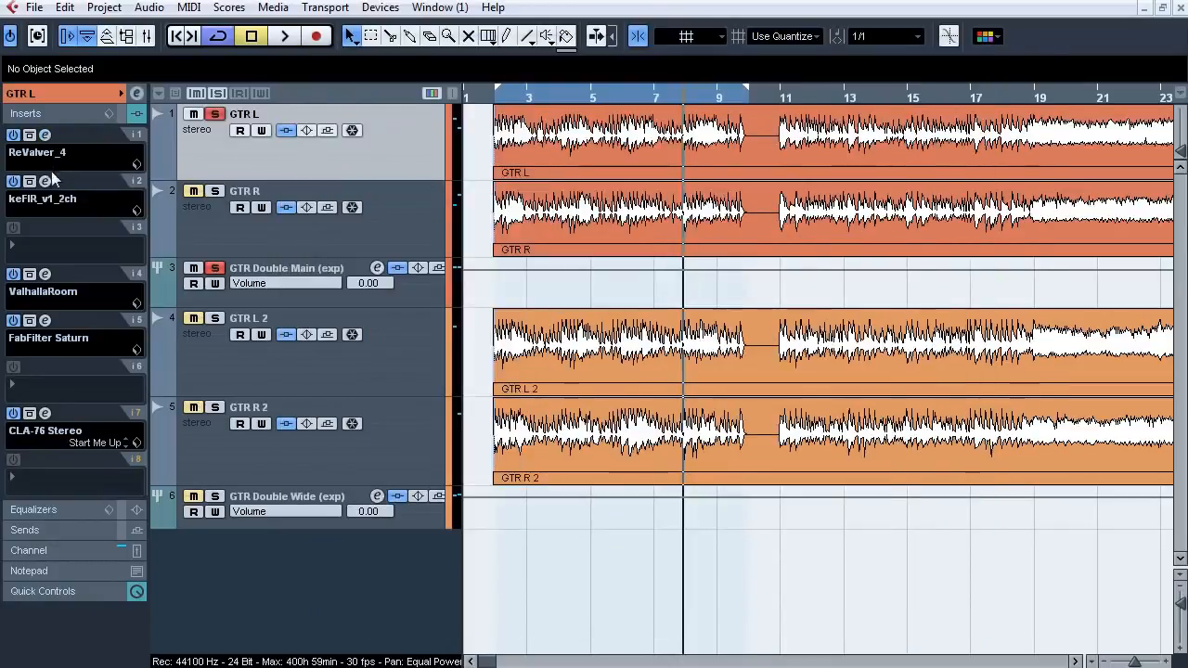
# Open the keFIR_v1_2ch insert on GTR L and compare the guitar with the impulse loader bypassed and active during playback.
pyautogui.click(46, 181)
pyautogui.moveTo(455, 60); pyautogui.dragTo(507, 177)
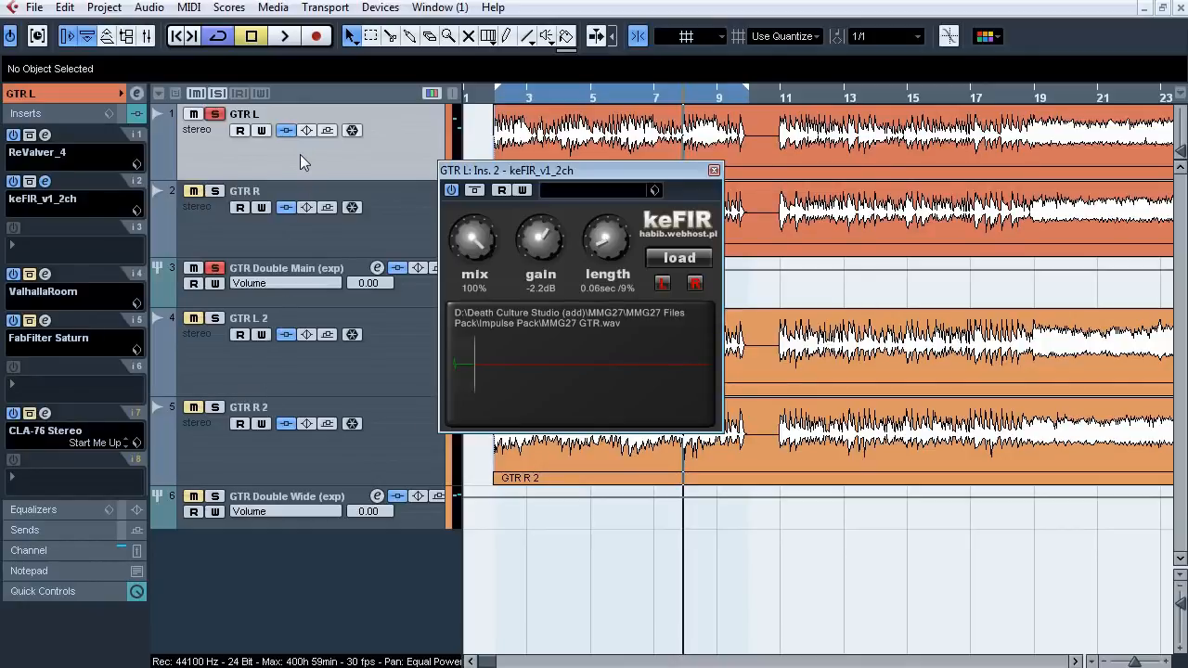
pyautogui.press('space')
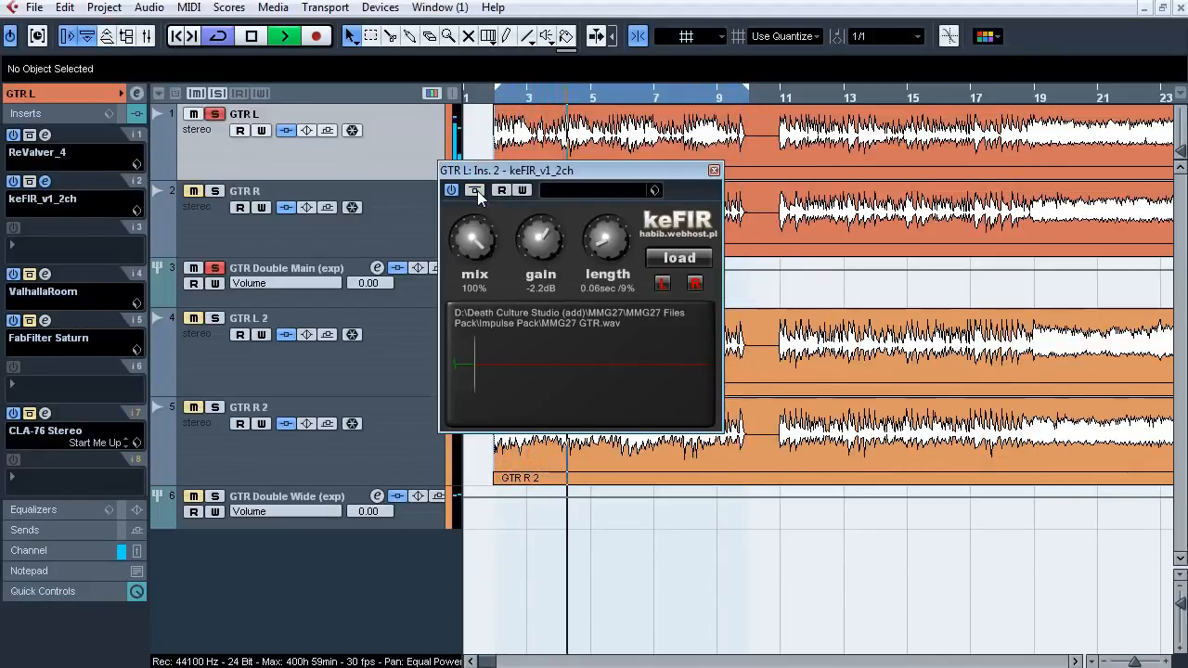
pyautogui.click(477, 192)
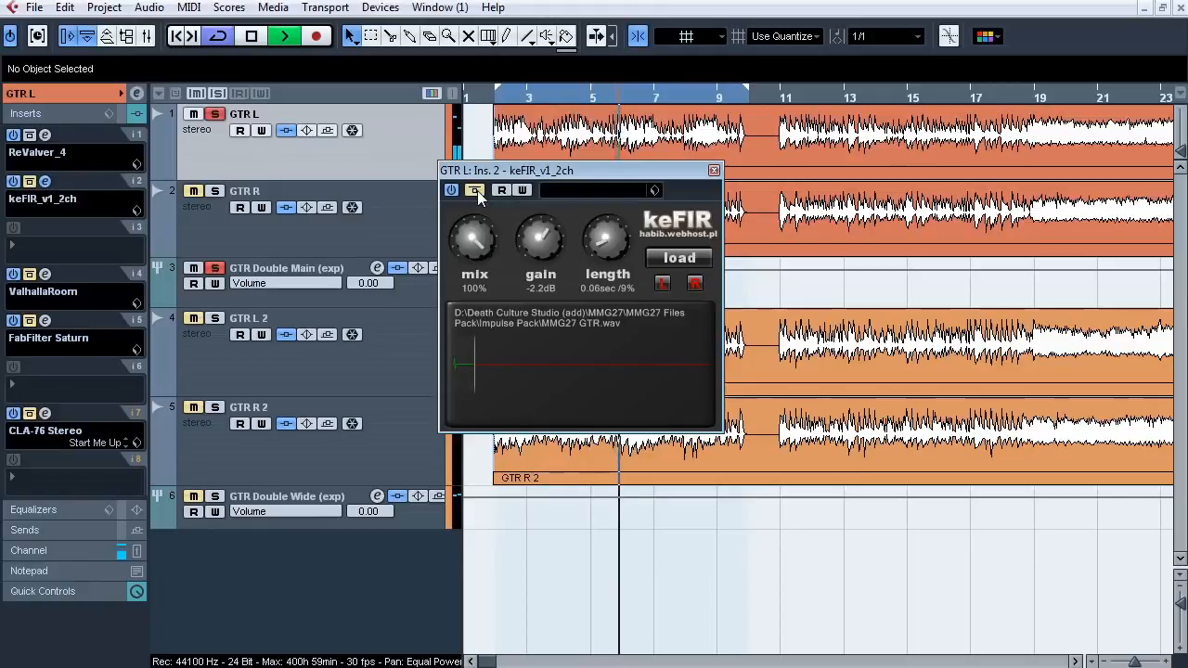
pyautogui.click(475, 192)
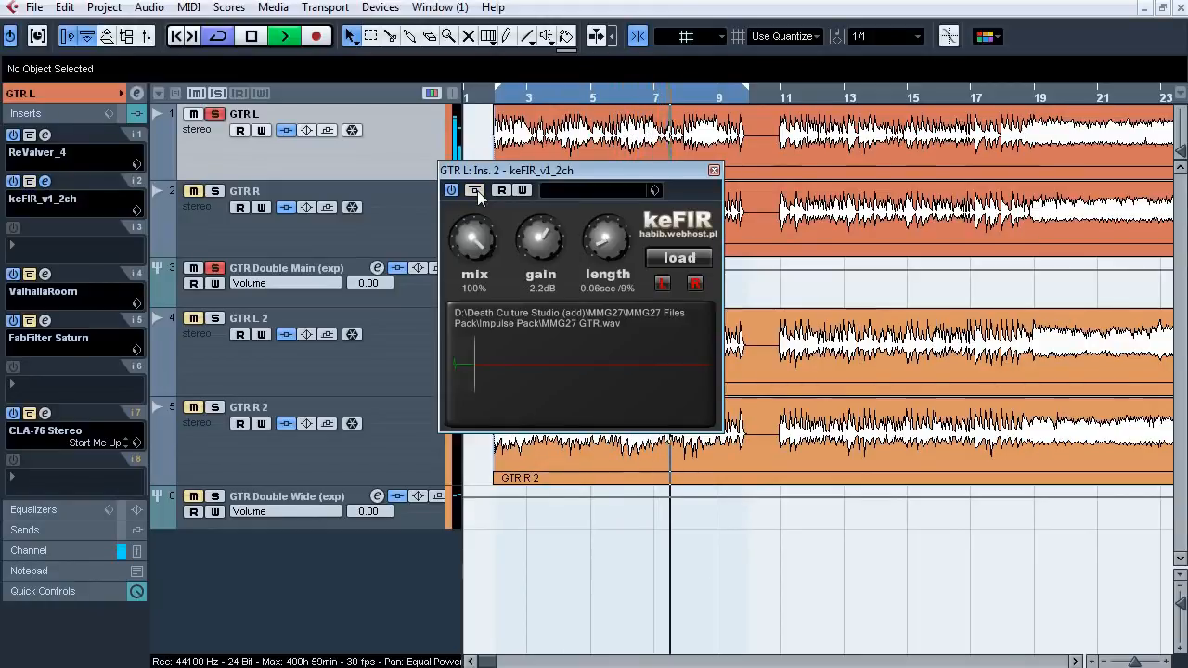
# Reset the GTR L track's pan to center during playback, and stop playback.
pyautogui.click(63, 94)
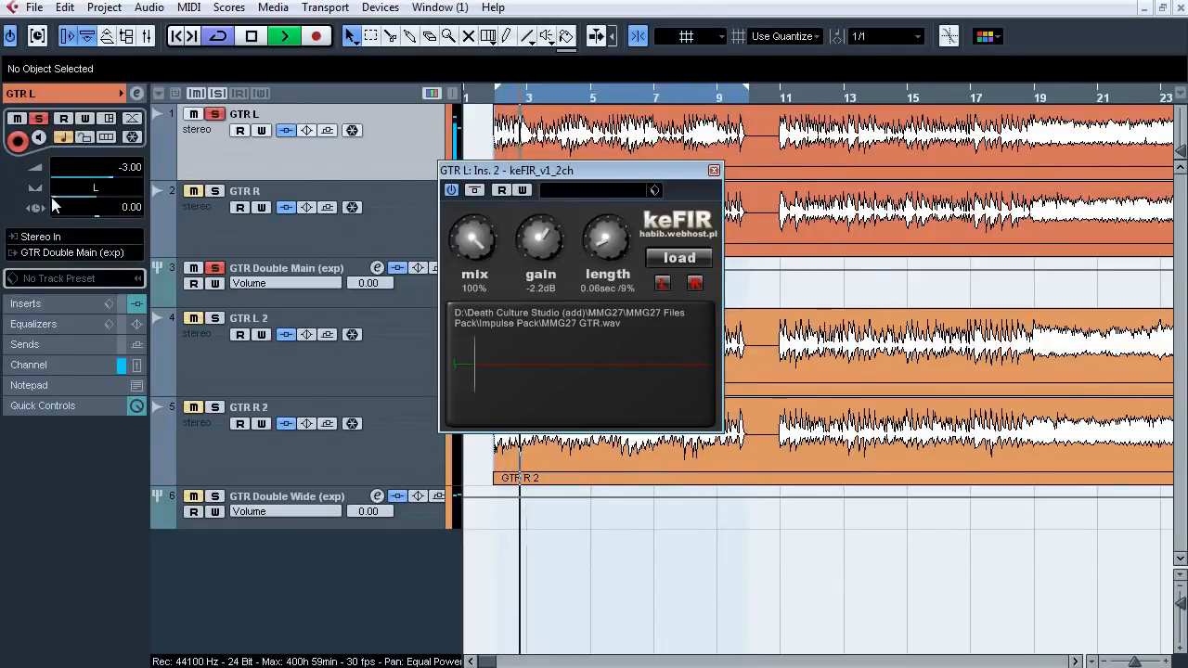
pyautogui.moveTo(79, 206)
pyautogui.mouseDown()
pyautogui.moveTo(142, 206)
pyautogui.moveTo(44, 206)
pyautogui.moveTo(73, 206)
pyautogui.mouseUp()
pyautogui.keyDown('ctrl'); pyautogui.click(74, 199); pyautogui.keyUp('ctrl')
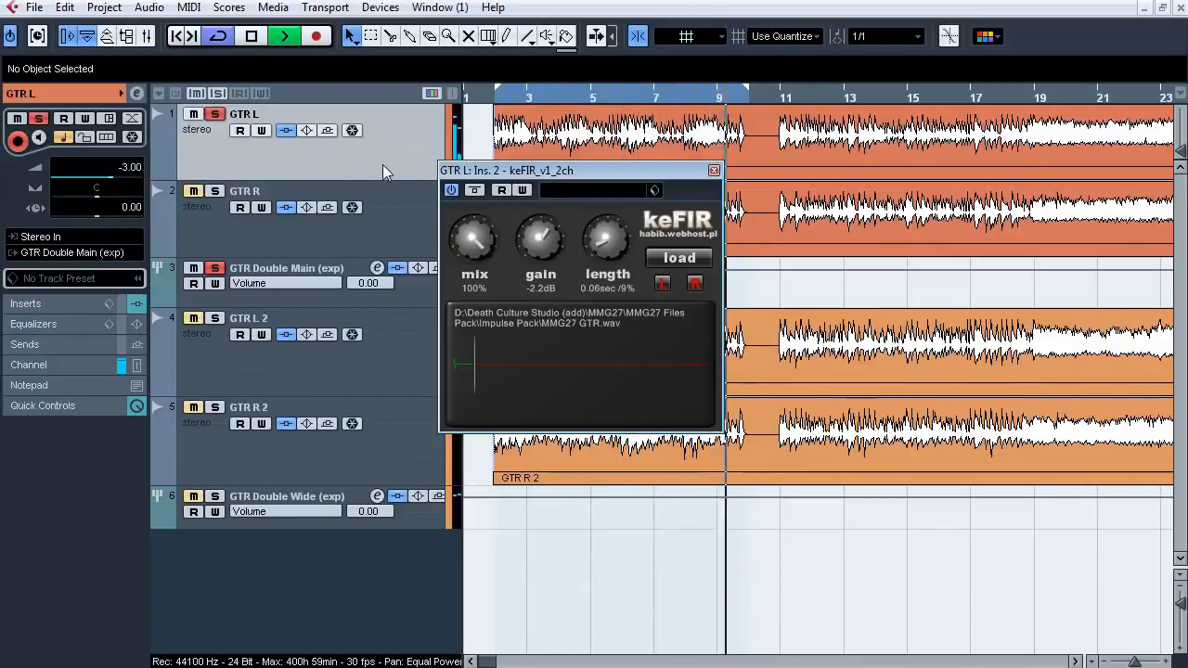
pyautogui.press('space')
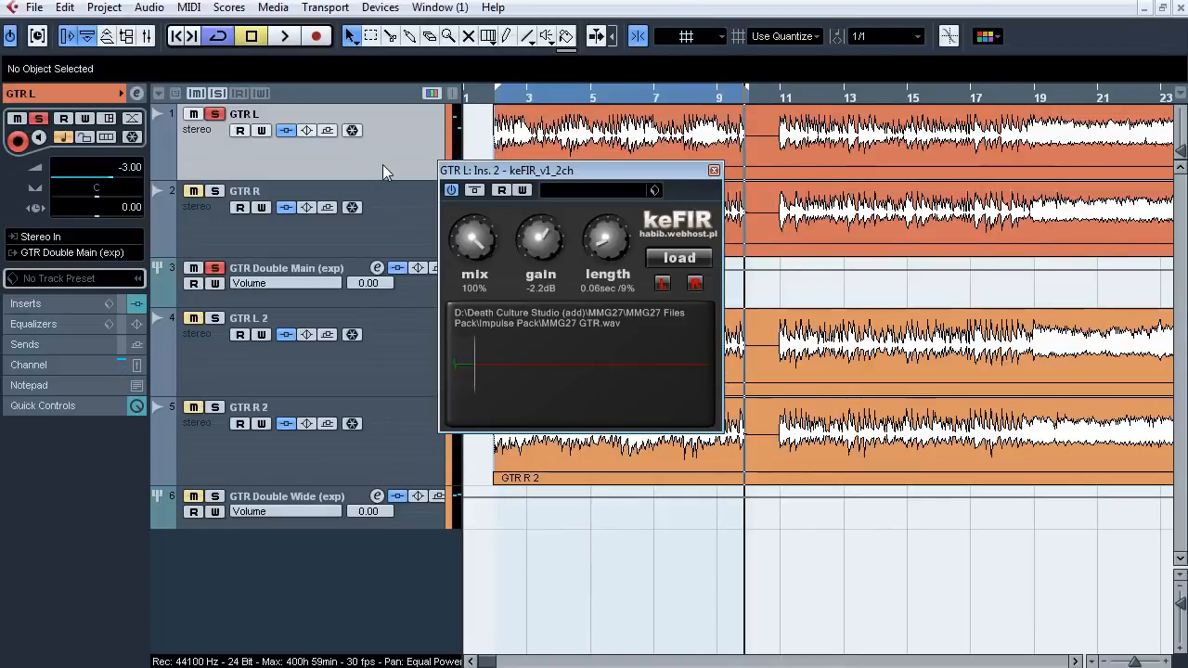
# Close keFIR and examine the Early and Late settings of the ValhallaRoom reverb insert on GTR L.
pyautogui.click(60, 306)
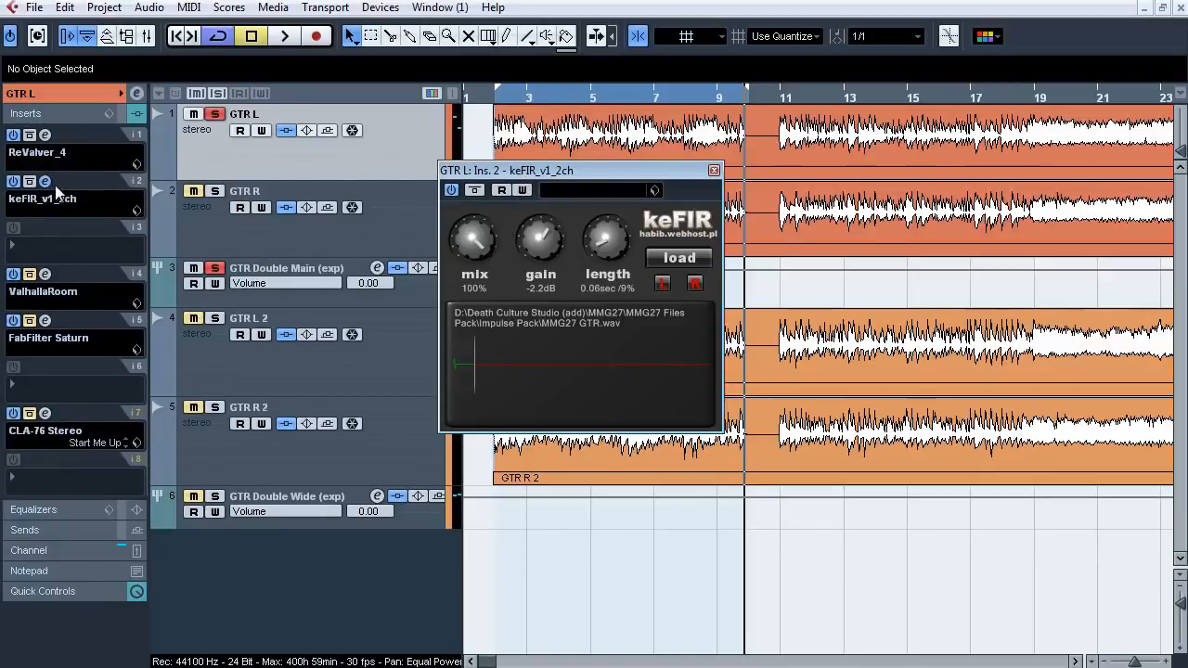
pyautogui.click(44, 182)
pyautogui.click(45, 275)
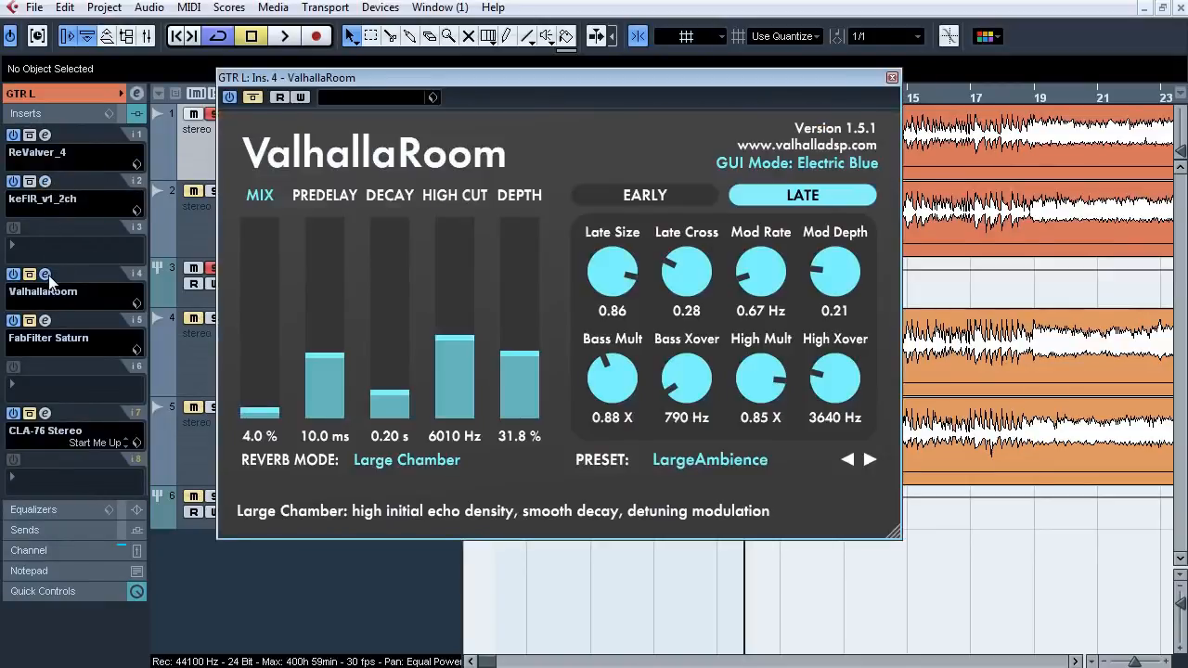
pyautogui.click(620, 198)
pyautogui.click(761, 197)
pyautogui.click(44, 274)
# Compare the FabFilter Saturn insert on GTR L bypassed and active during playback, leave it active, and close it.
pyautogui.click(44, 321)
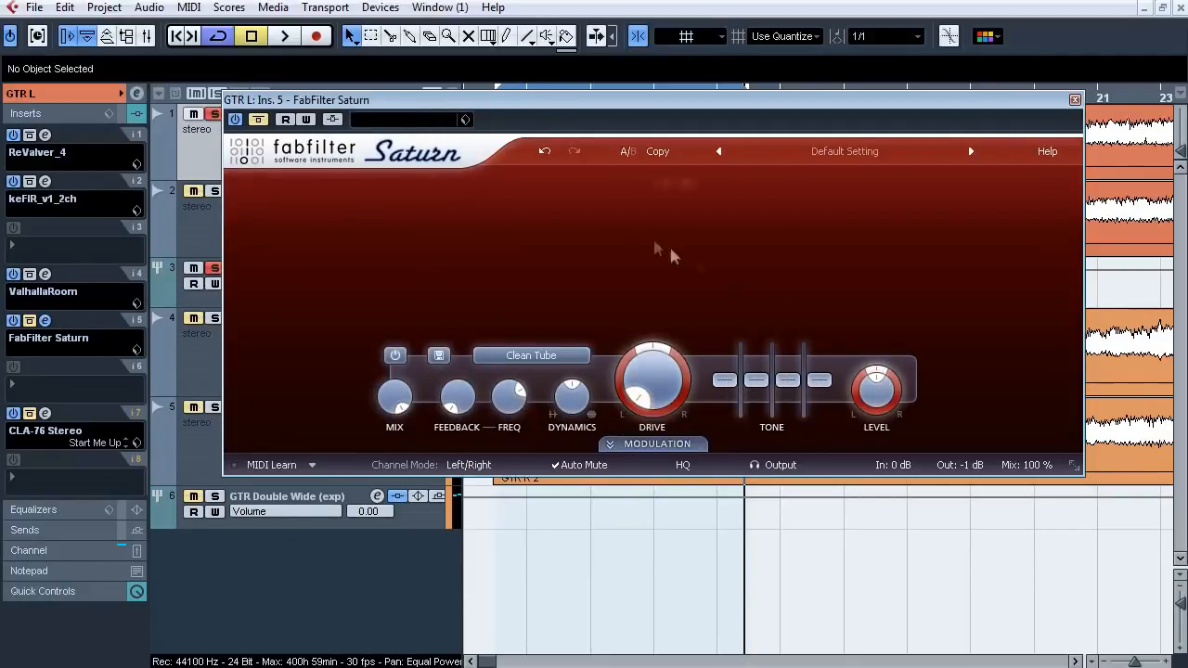
pyautogui.press('space')
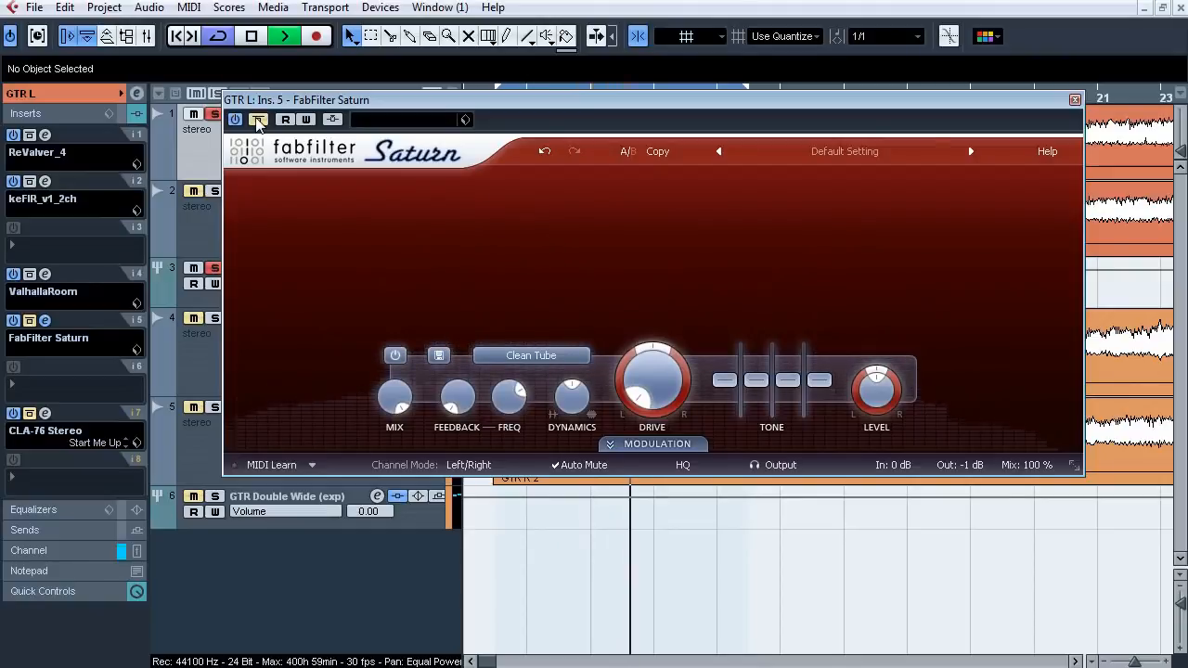
pyautogui.click(258, 123)
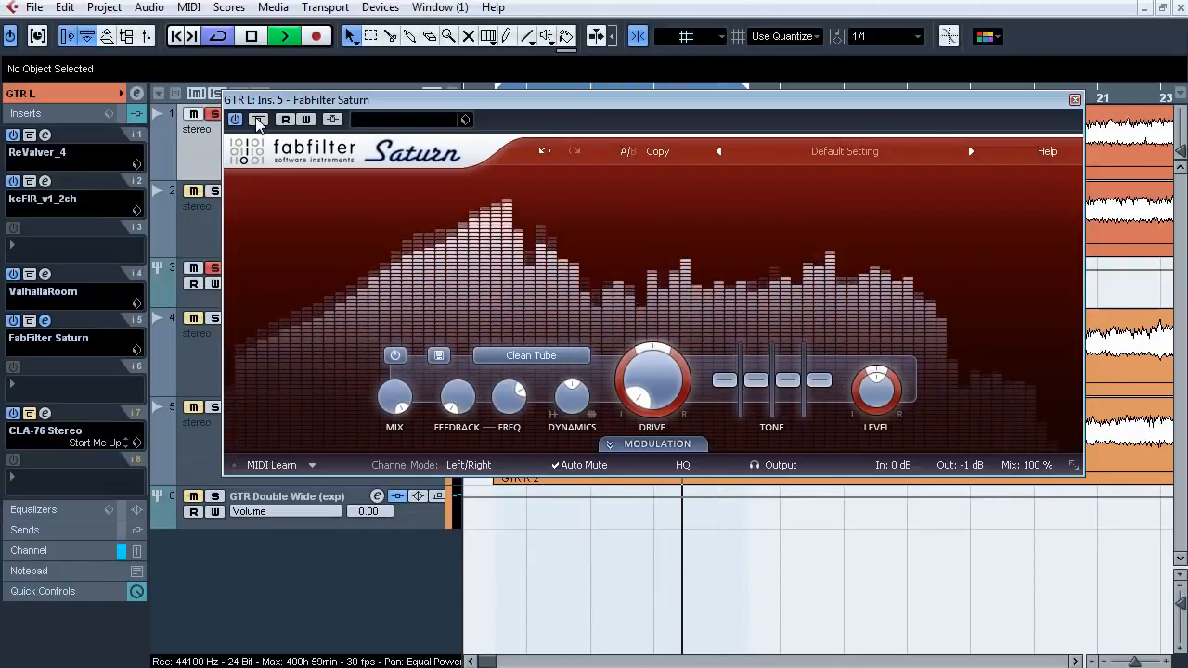
pyautogui.click(258, 121)
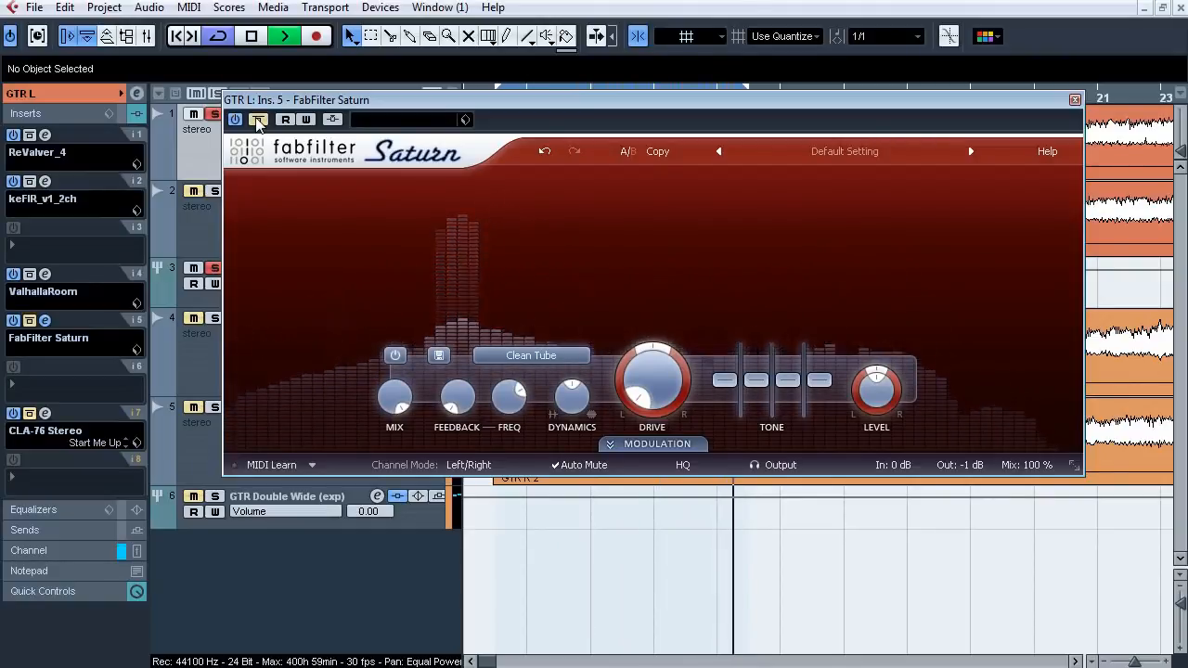
pyautogui.click(258, 122)
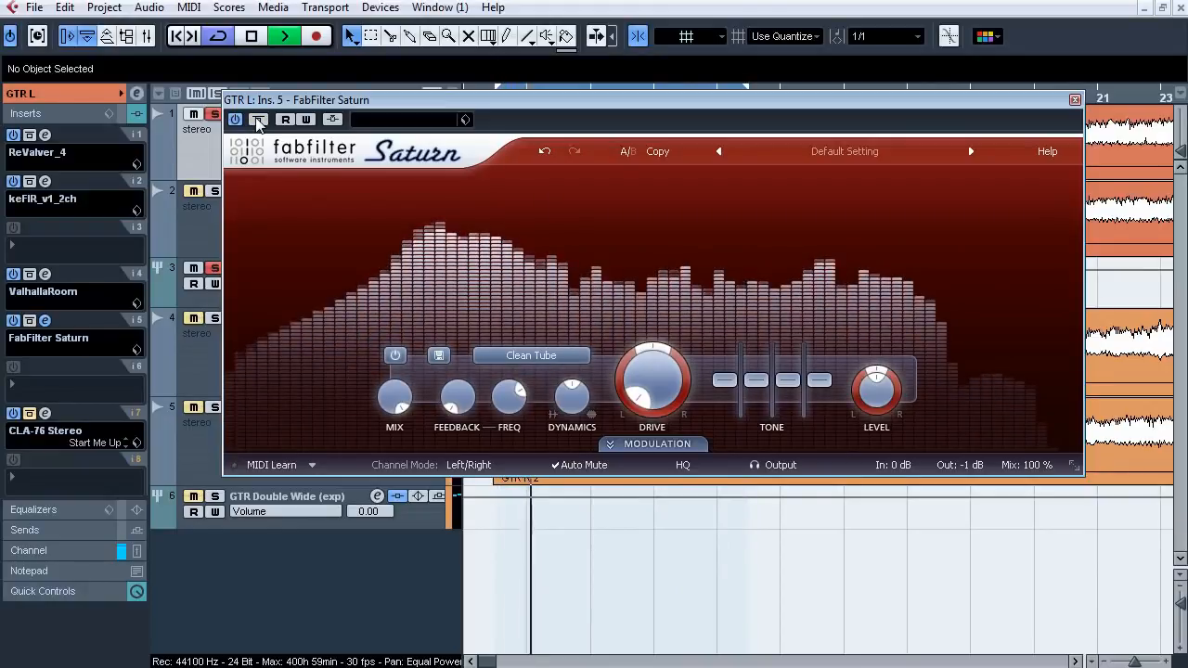
pyautogui.press('space')
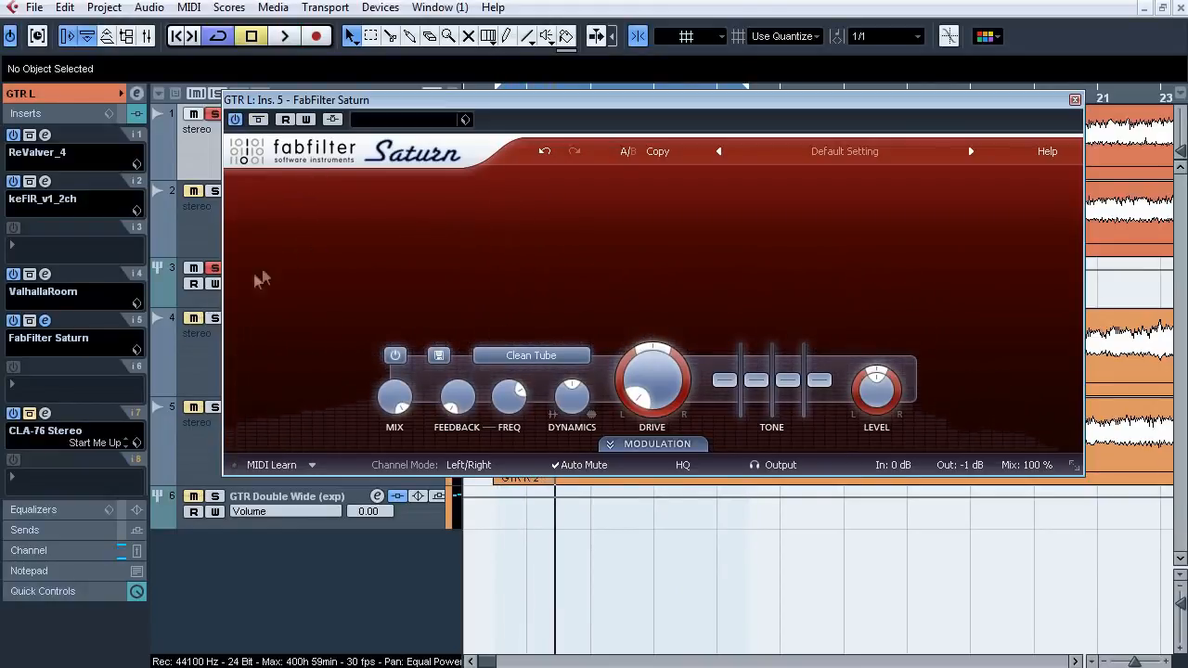
pyautogui.click(45, 321)
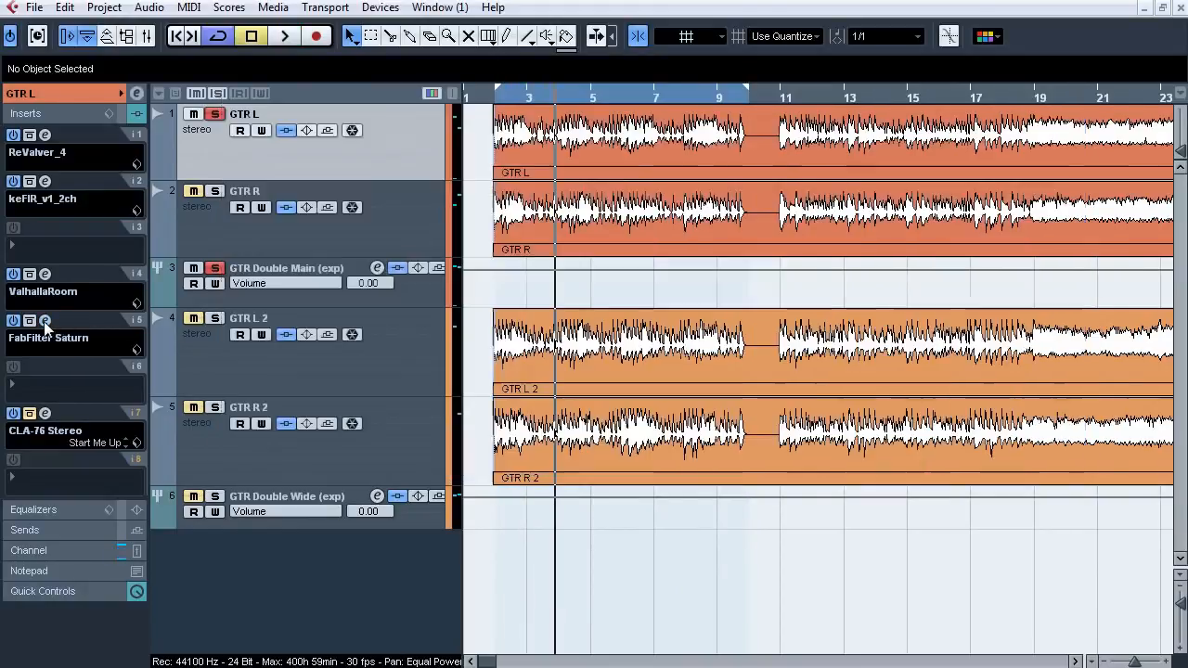
# Open the CLA-76 Stereo insert on GTR L, compare it bypassed and active during playback, leave it active, and close it.
pyautogui.click(46, 414)
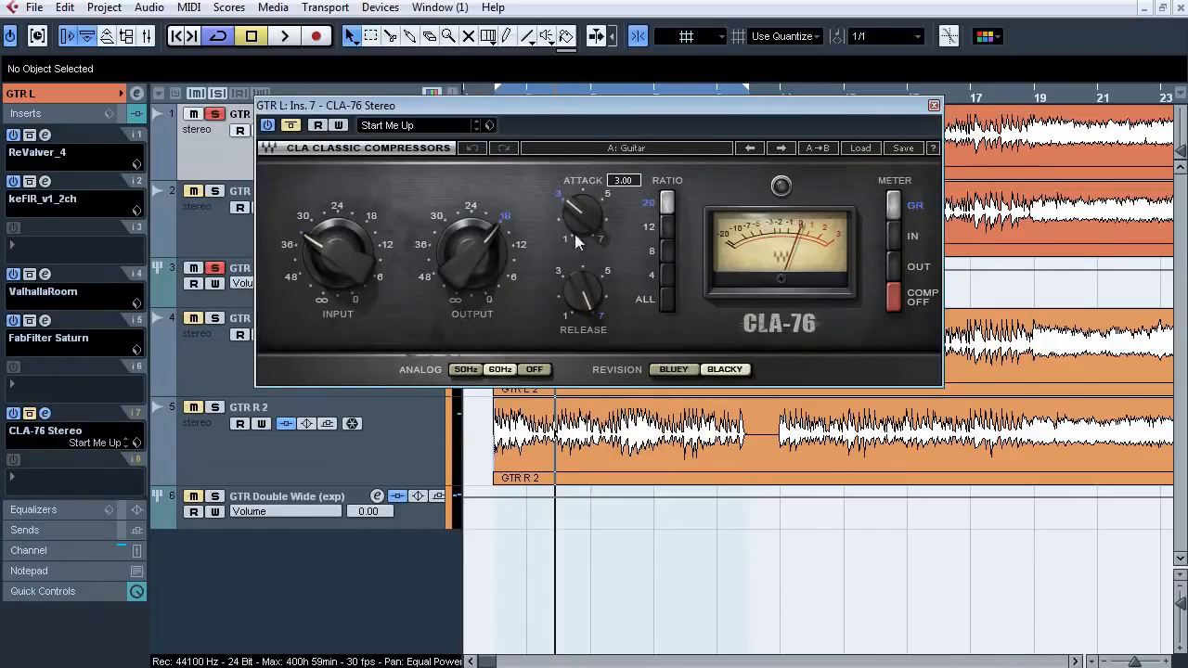
pyautogui.press('space')
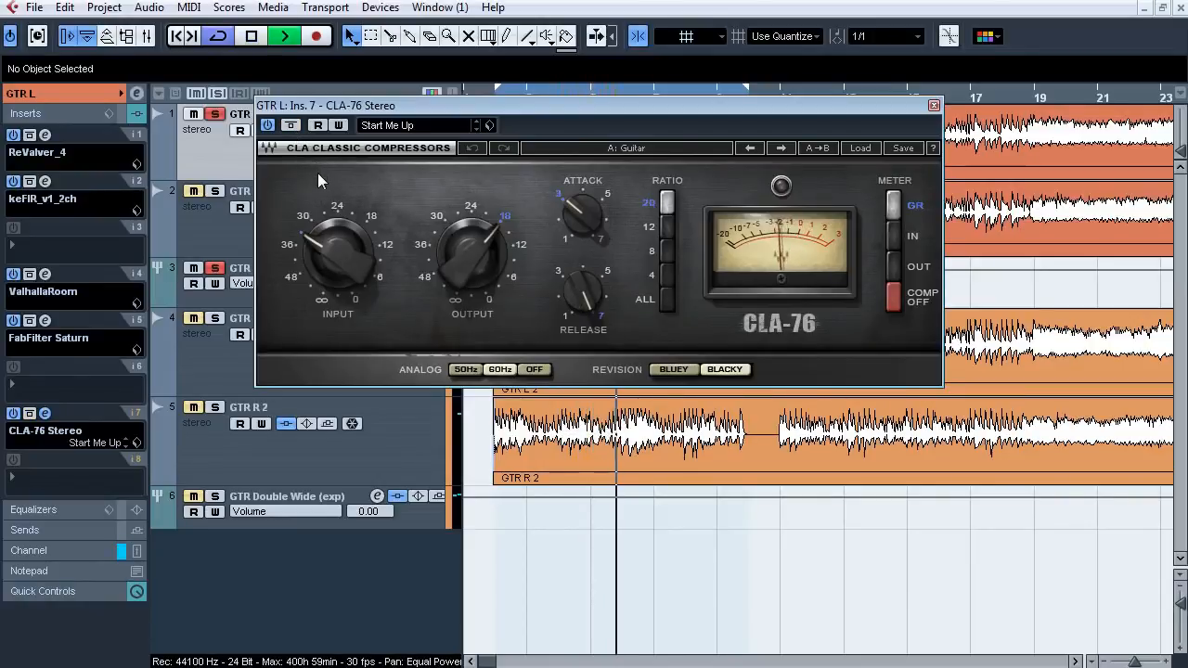
pyautogui.click(292, 126)
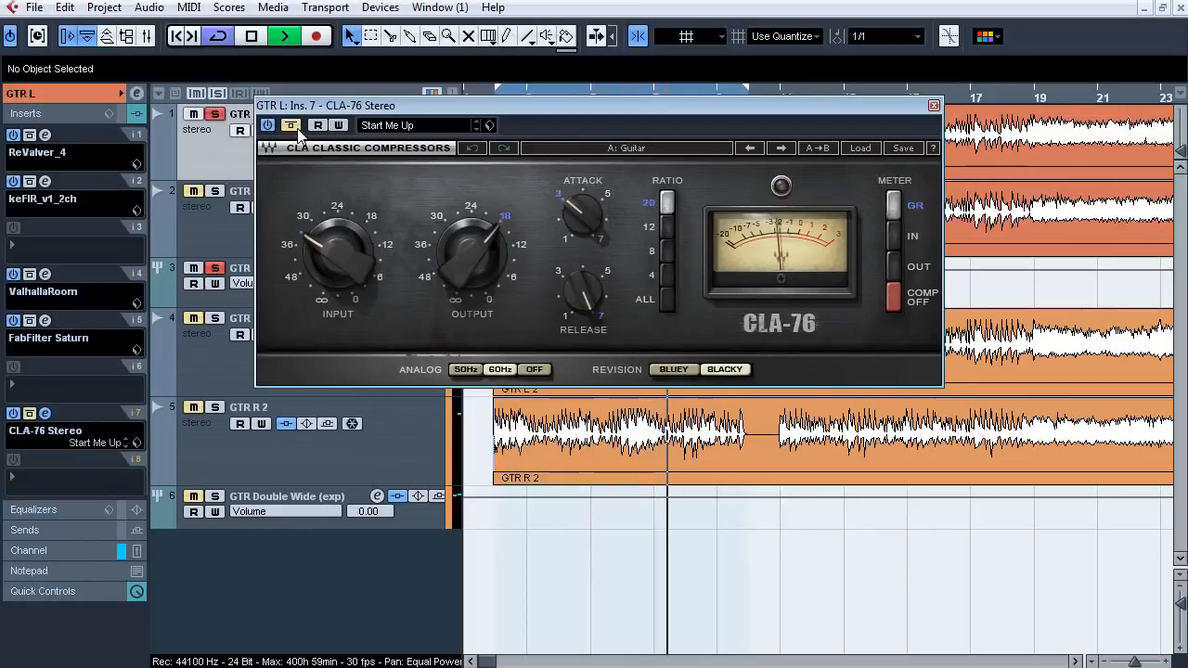
pyautogui.click(291, 126)
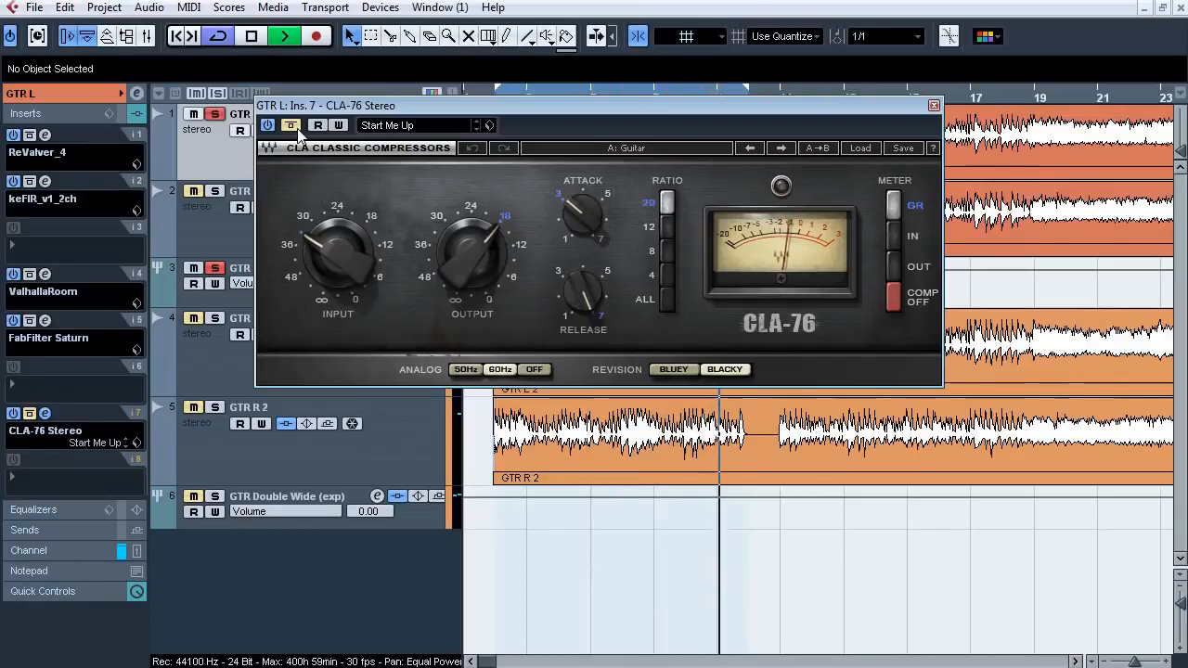
pyautogui.click(292, 126)
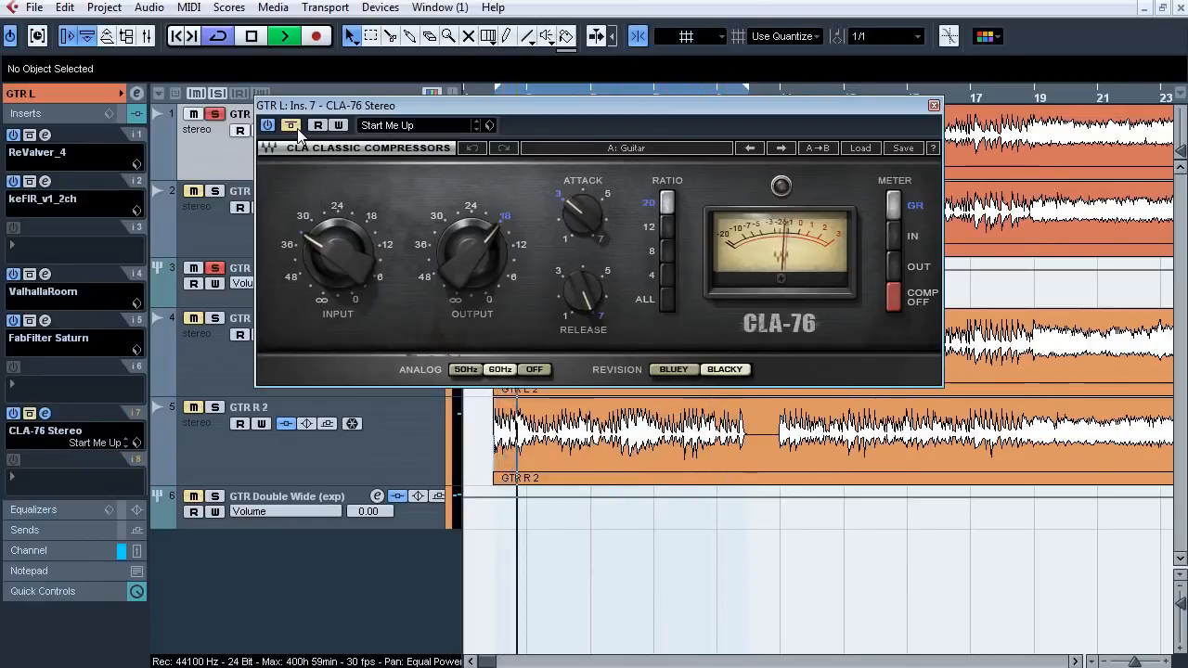
pyautogui.click(294, 127)
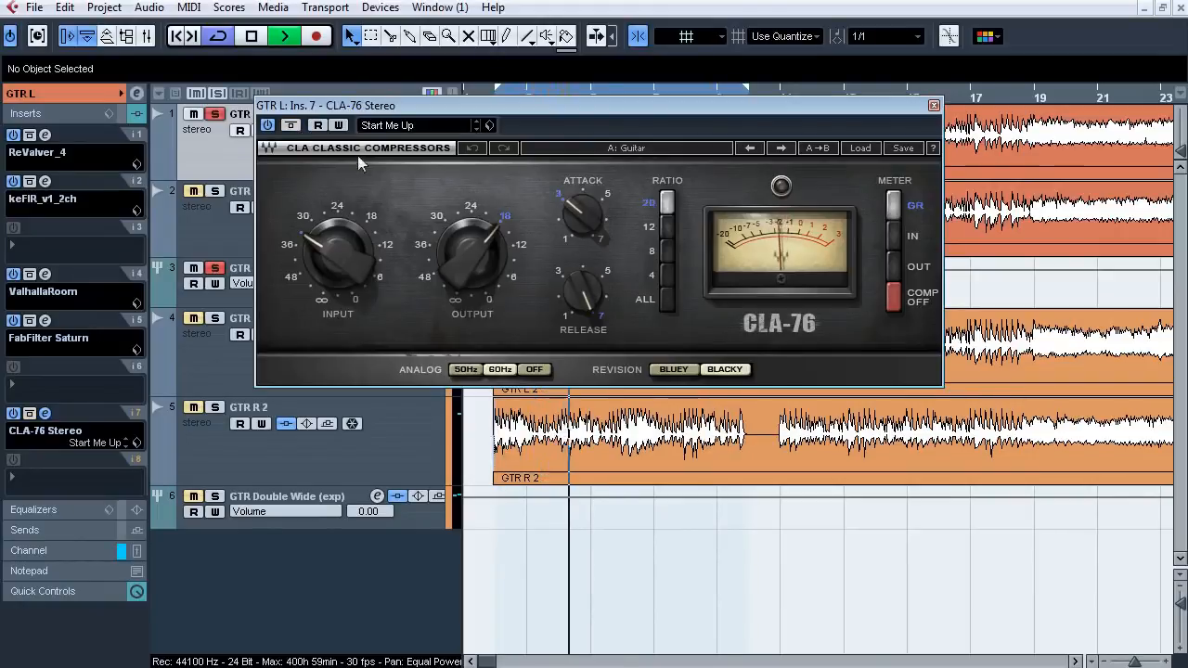
pyautogui.press('space')
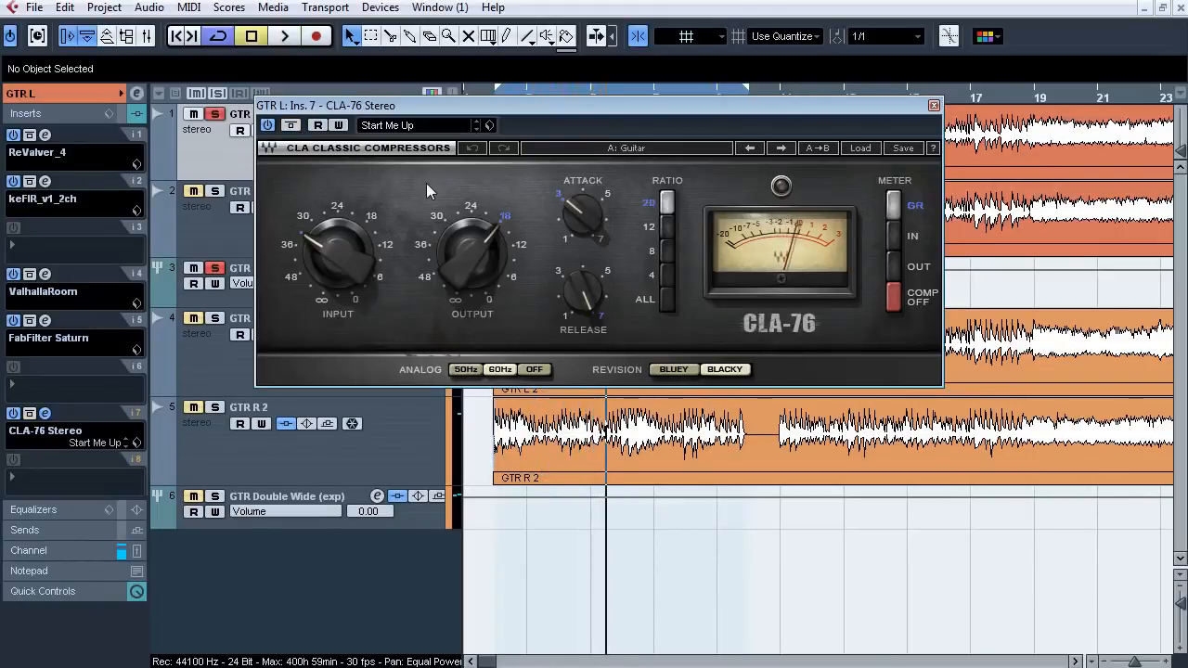
pyautogui.click(49, 414)
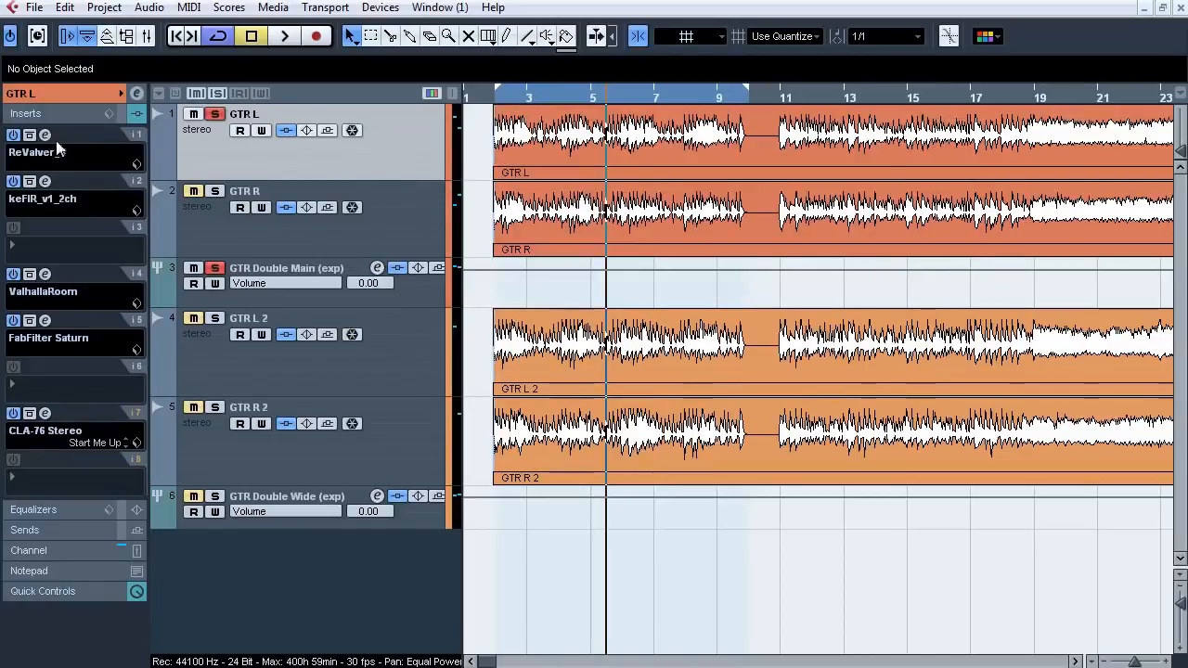
# Duplicate the GTR L track and solo only the copy.
pyautogui.rightClick(300, 156)
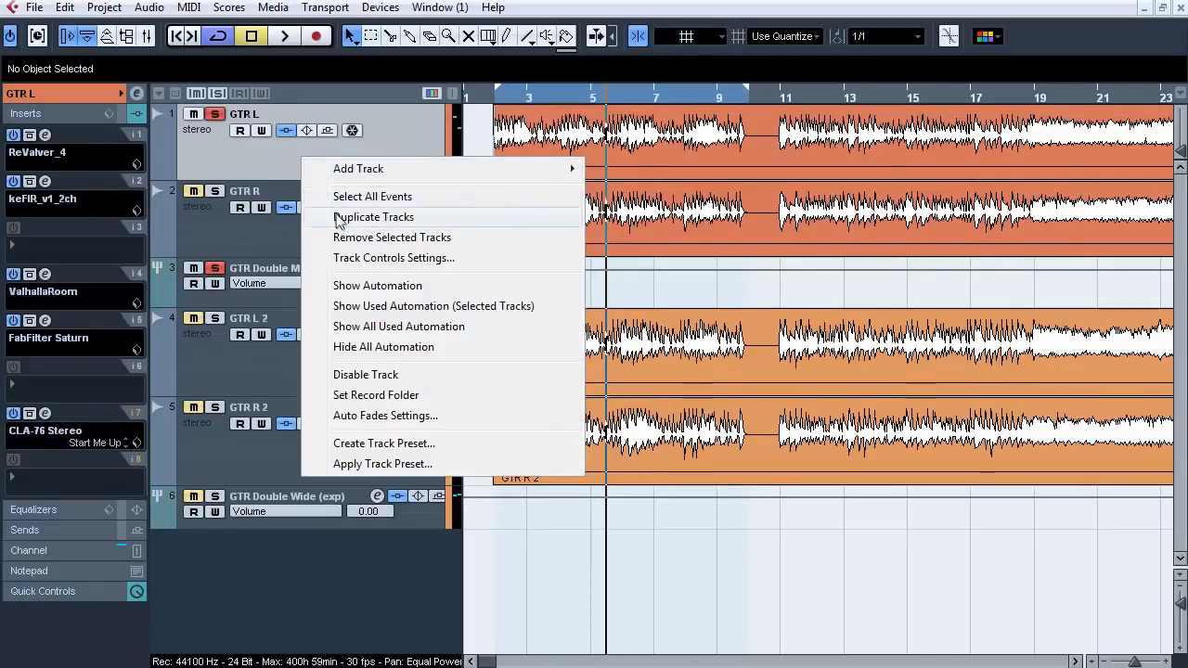
pyautogui.click(336, 214)
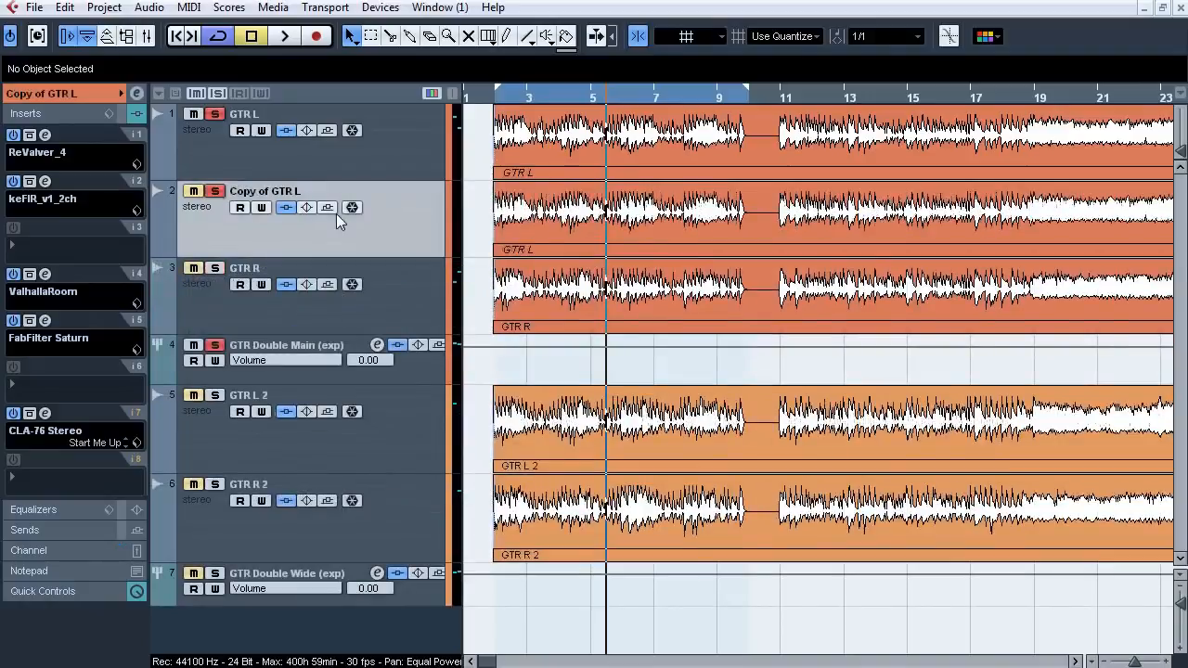
pyautogui.click(217, 93)
pyautogui.click(214, 191)
# Compare GTR L with its duplicate by alternating the solo between their linked mixer channels during playback, and close the mixer.
pyautogui.press('F3')
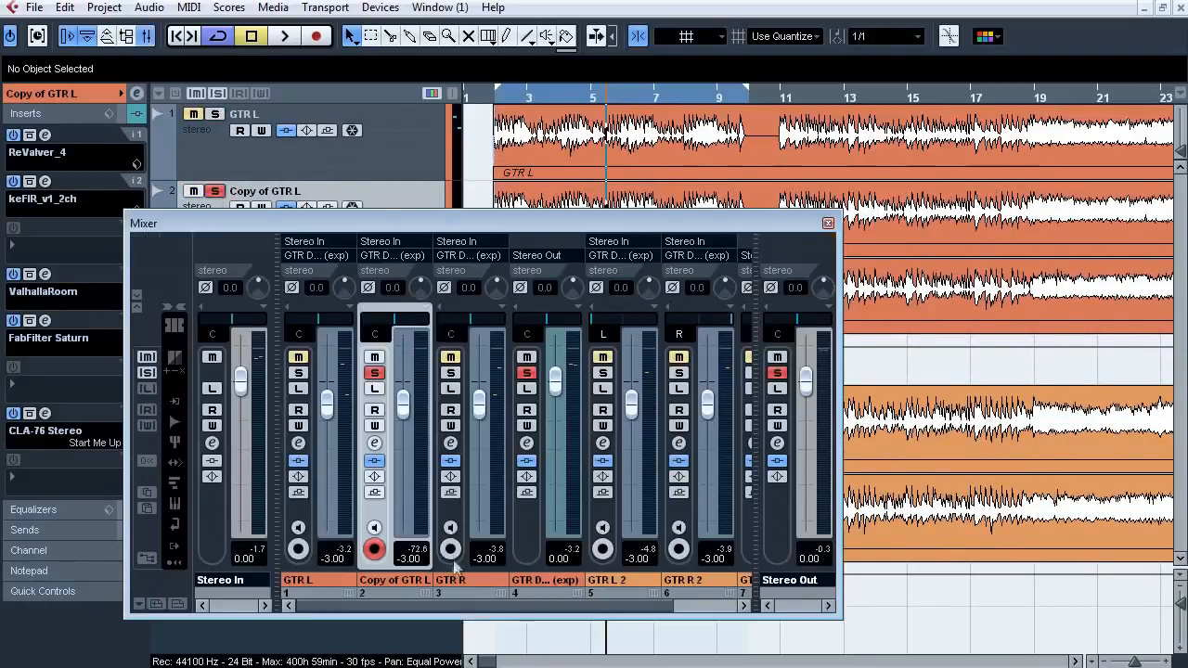
pyautogui.keyDown('ctrl'); pyautogui.click(322, 570); pyautogui.keyUp('ctrl')
pyautogui.press('space')
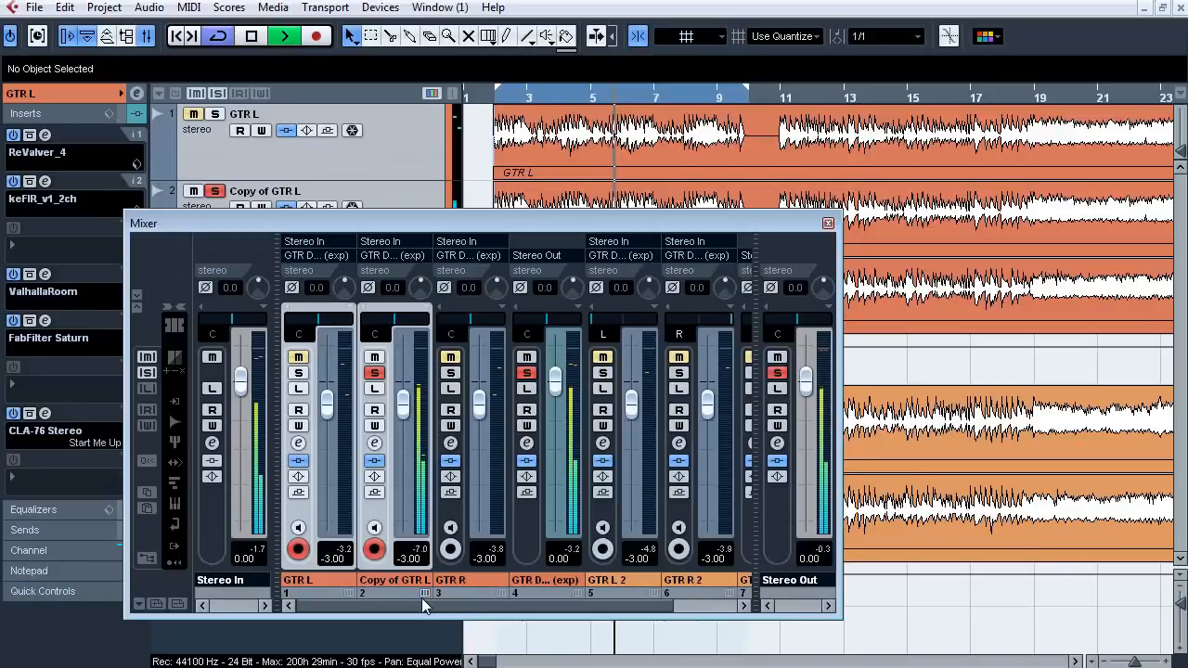
pyautogui.press('s')
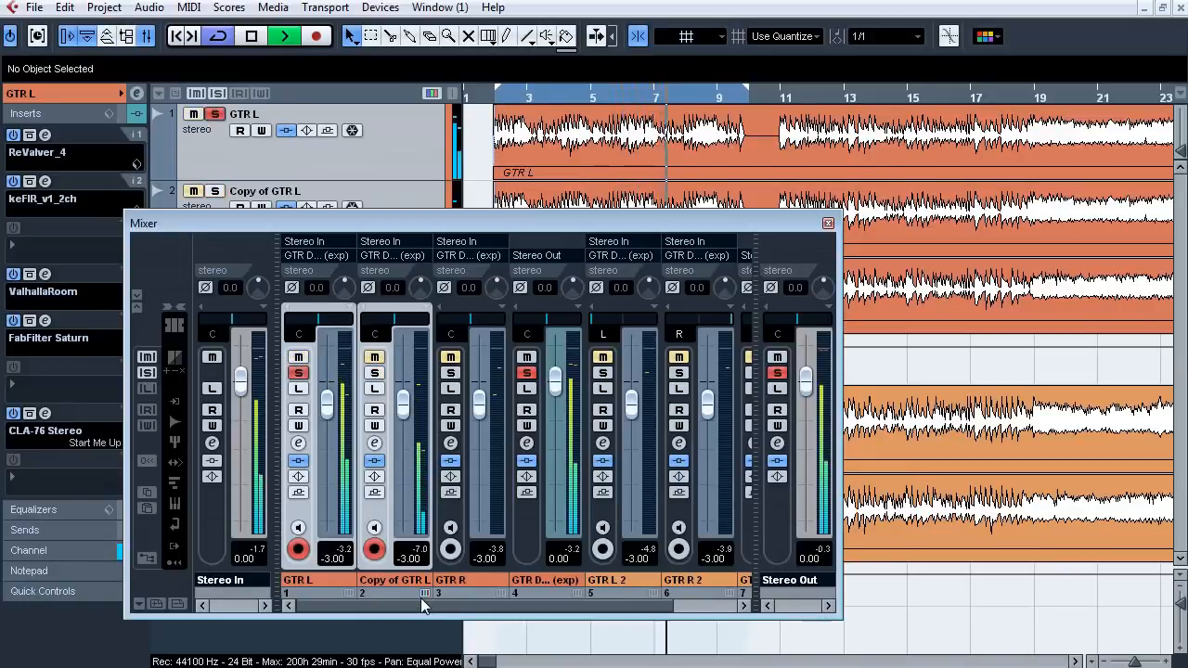
pyautogui.press('s')
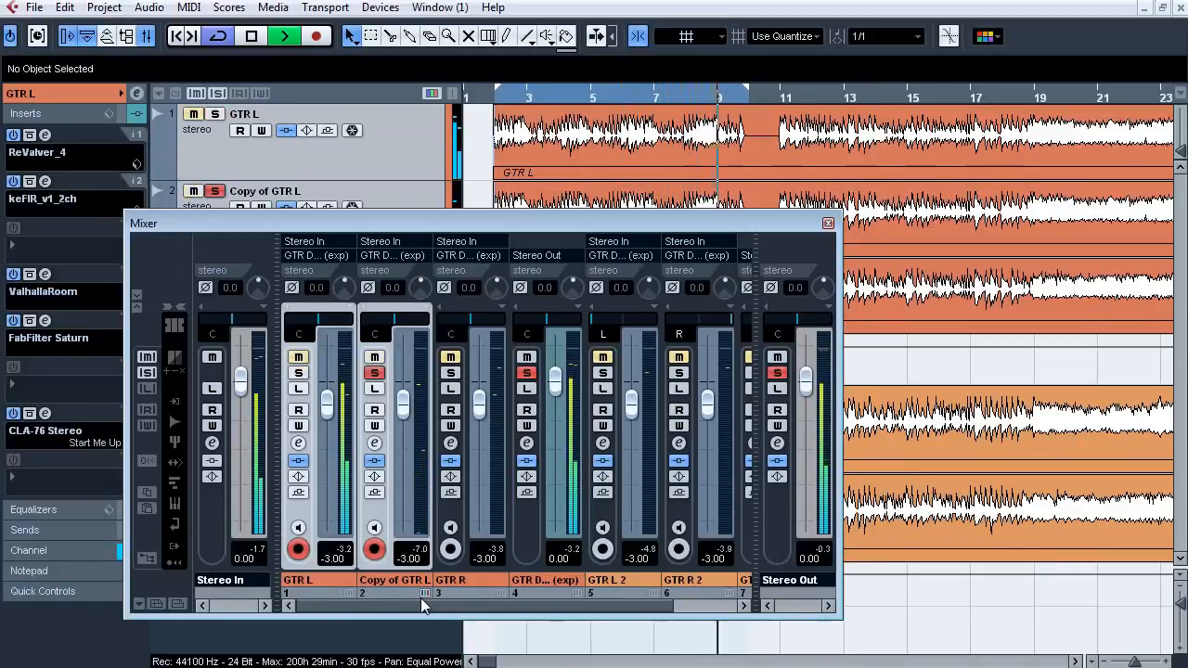
pyautogui.press('s')
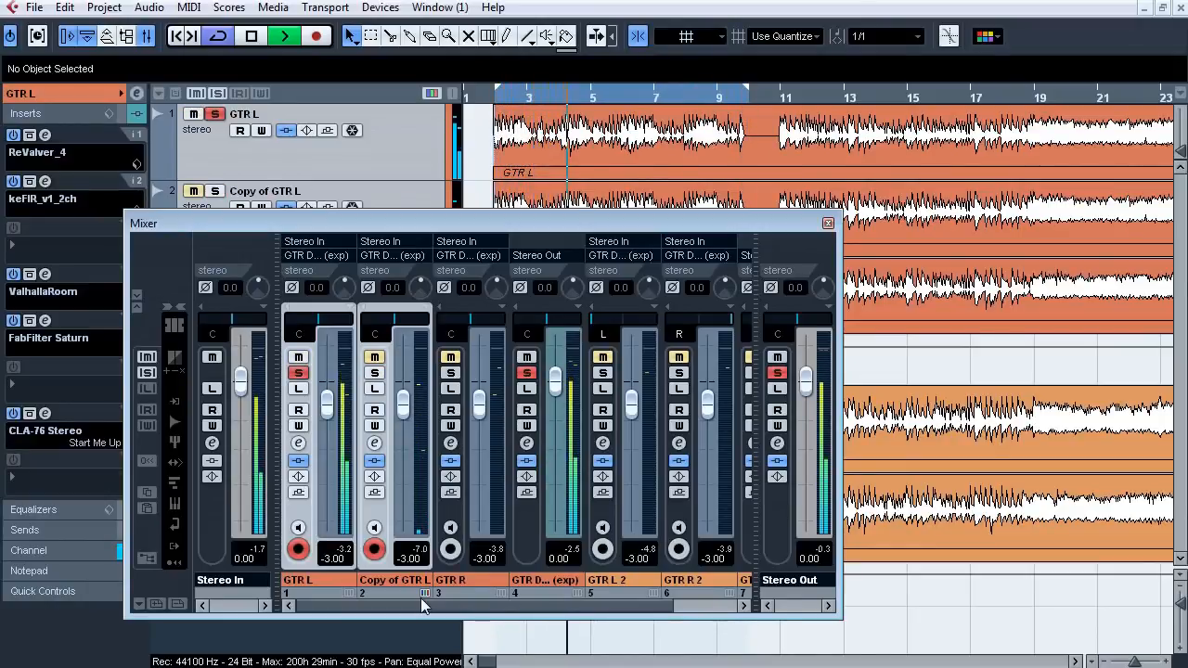
pyautogui.press('s')
pyautogui.press('space')
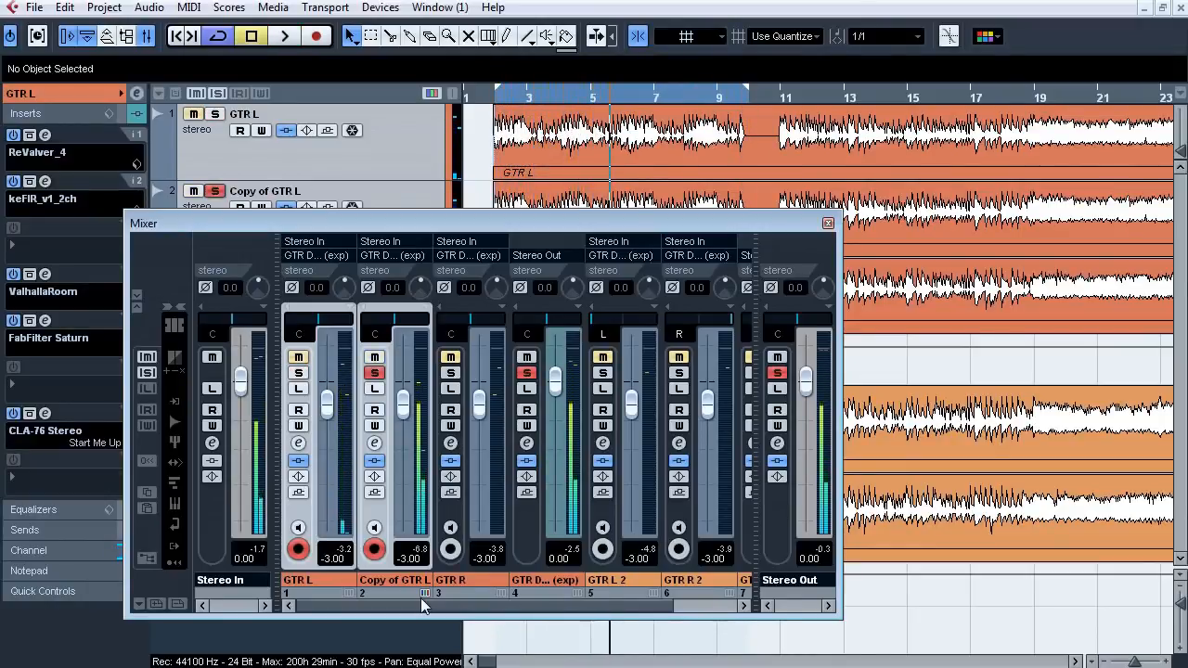
pyautogui.press('F3')
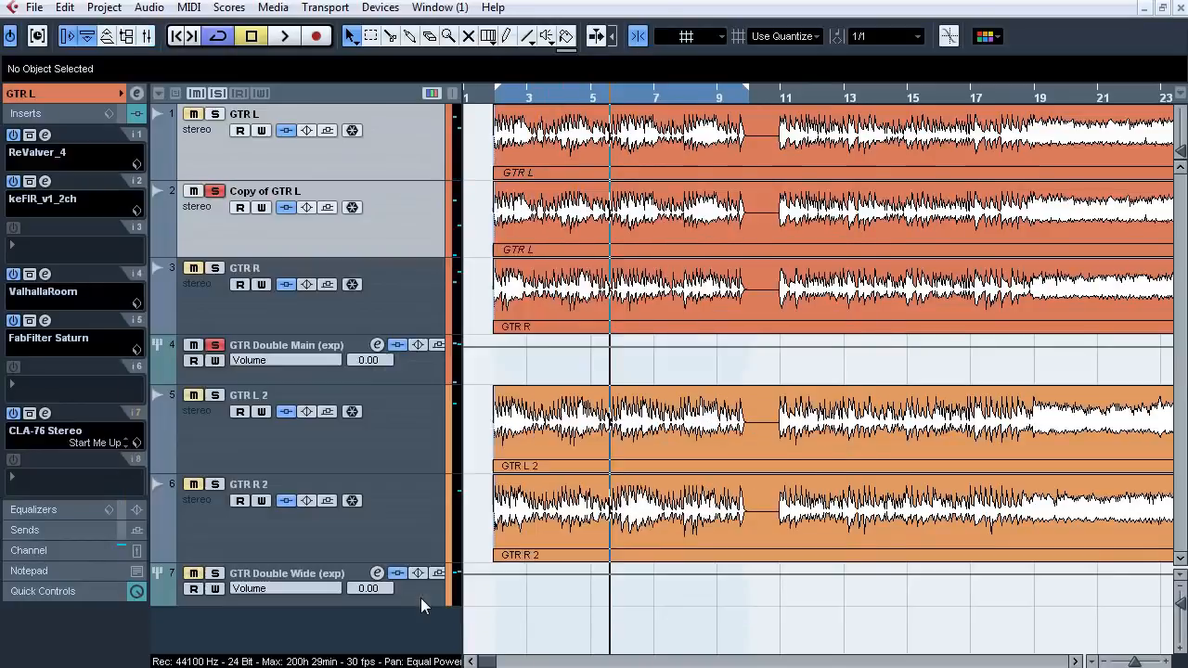
# Select GTR L and its copy again and repeat the alternating solo comparison in the mixer during playback.
pyautogui.click(244, 239)
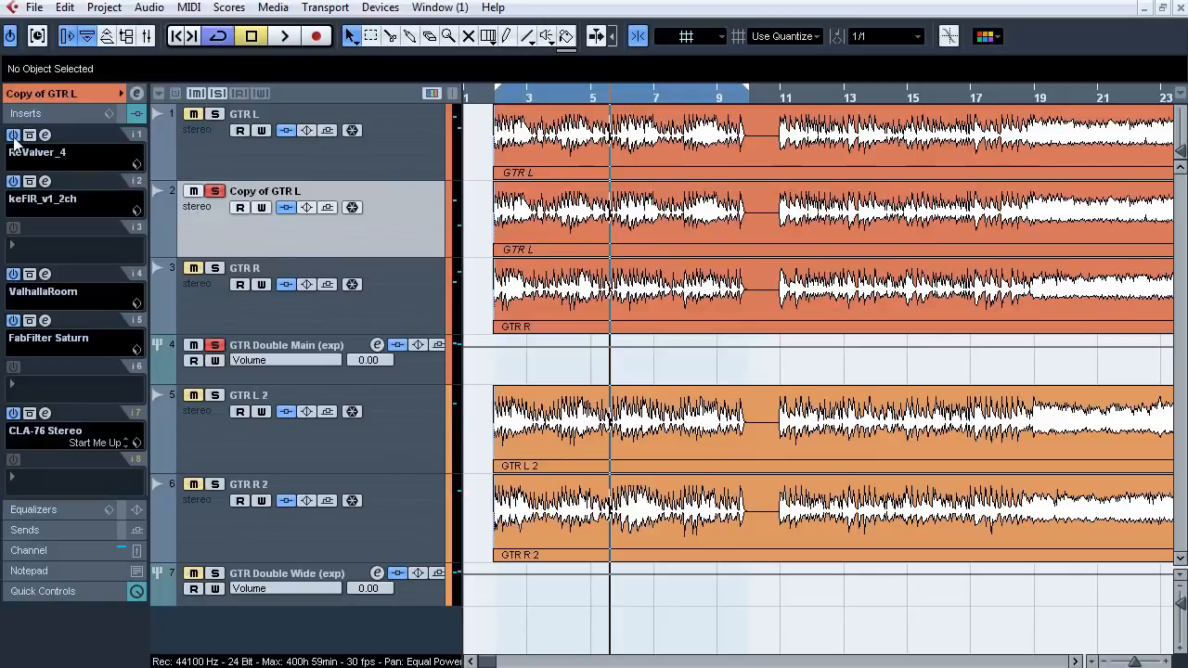
pyautogui.click(251, 167)
pyautogui.press('F3')
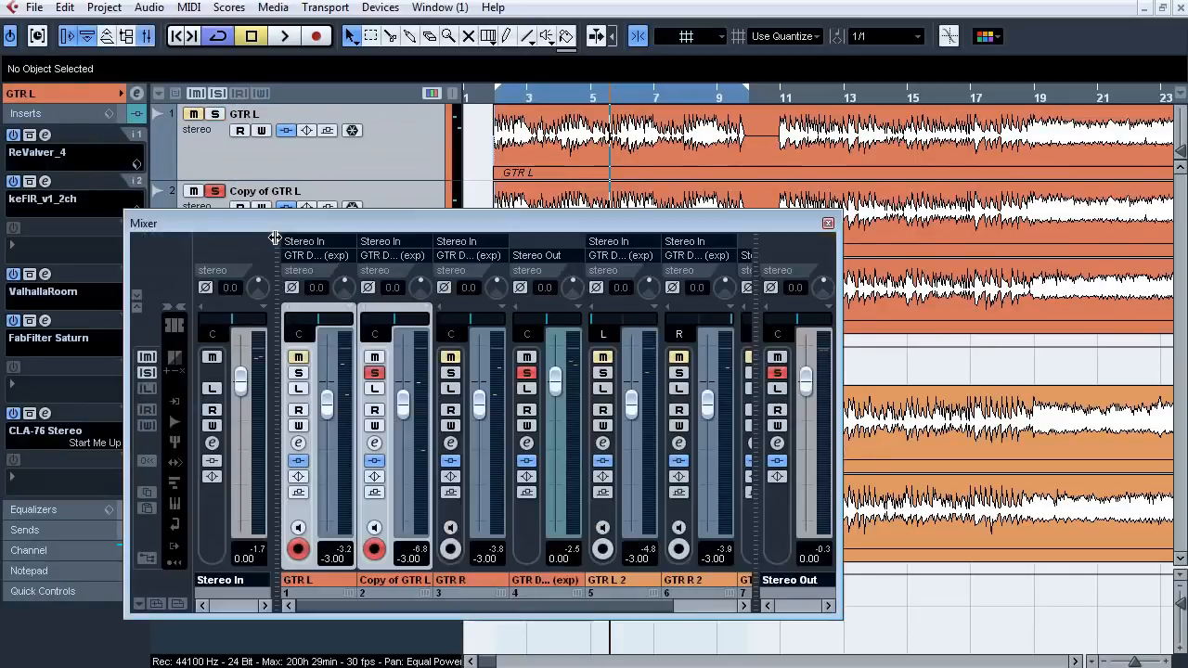
pyautogui.press('space')
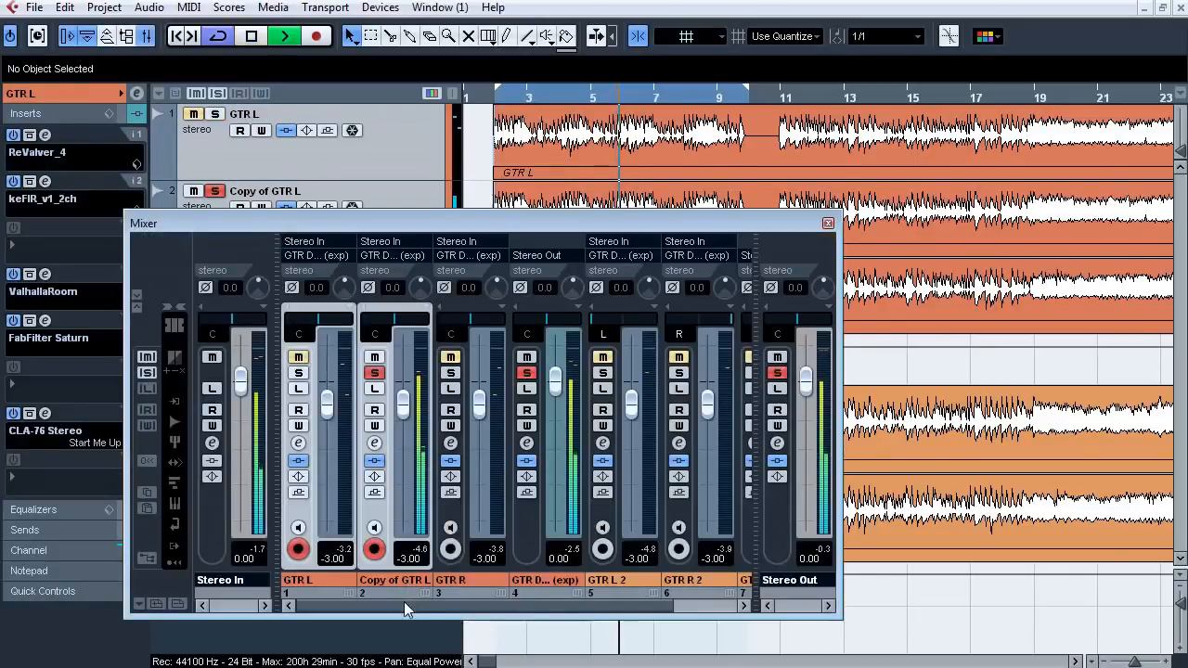
pyautogui.press('s')
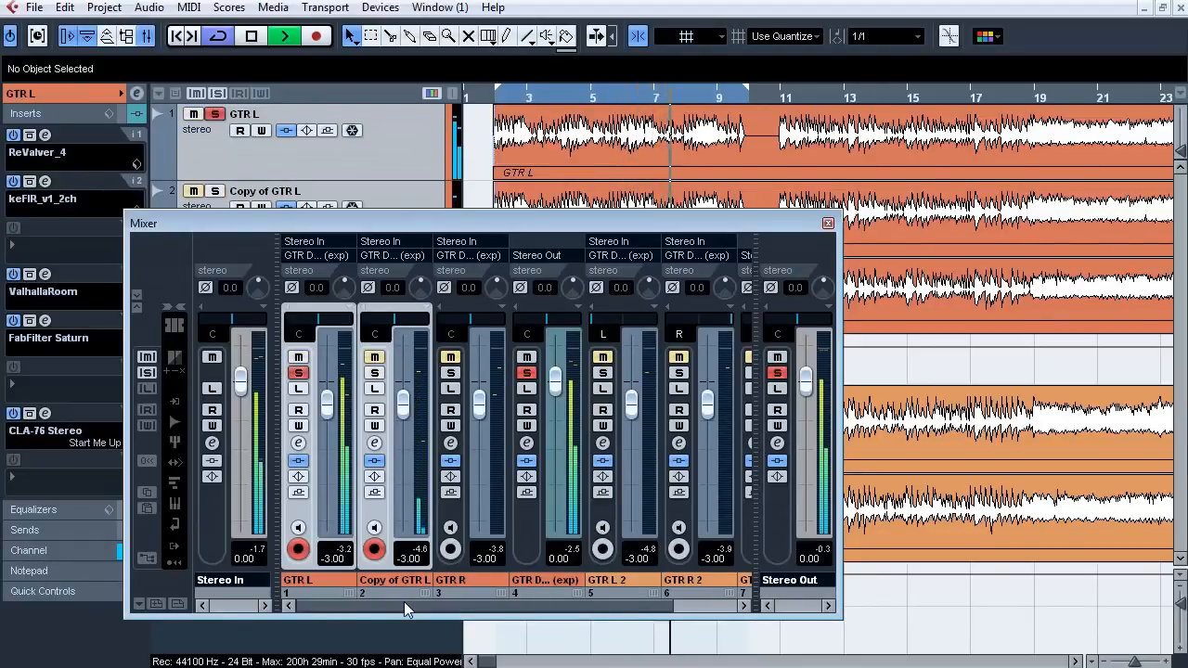
pyautogui.press('s')
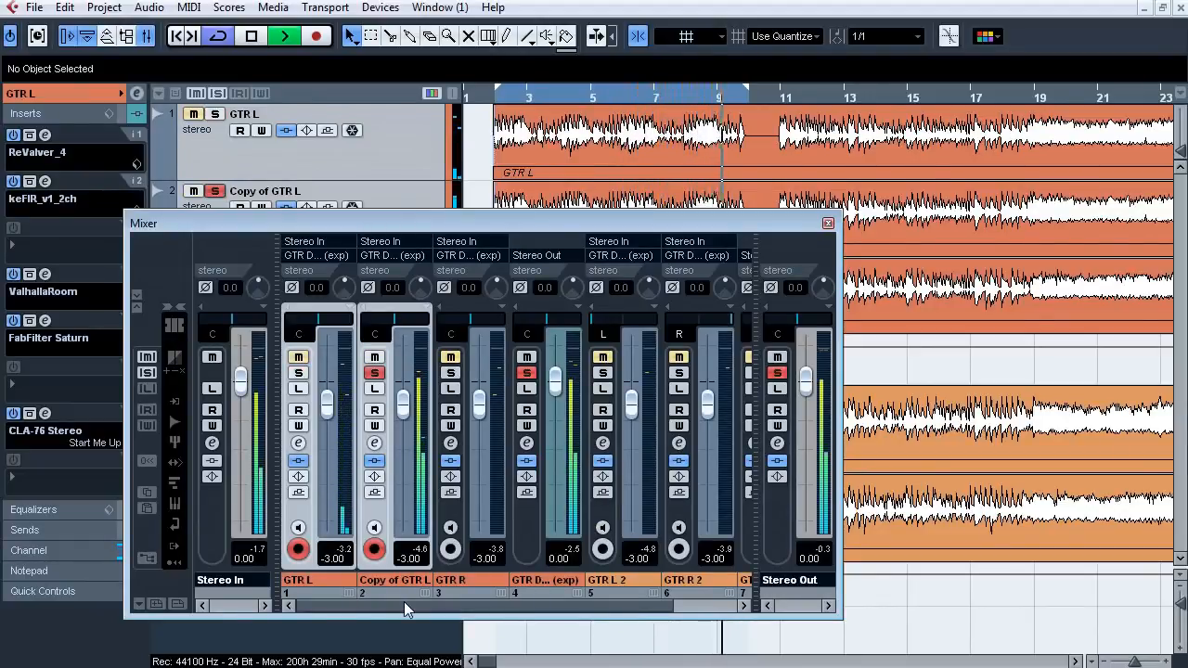
pyautogui.press('s')
pyautogui.press('s')
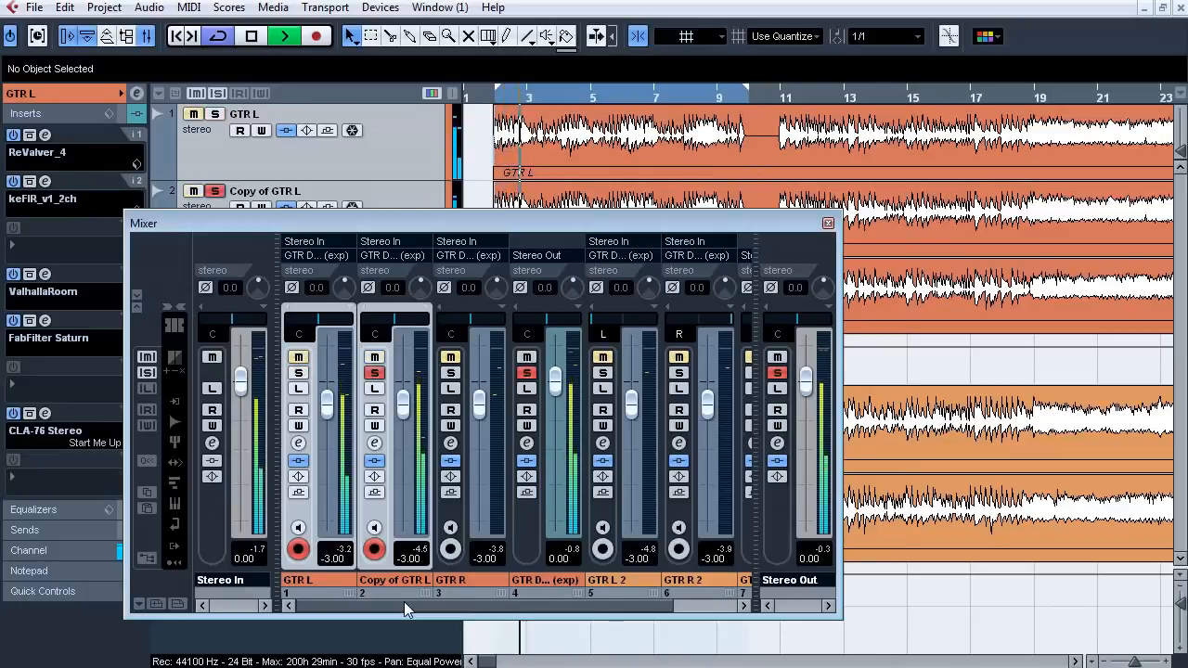
pyautogui.press('space')
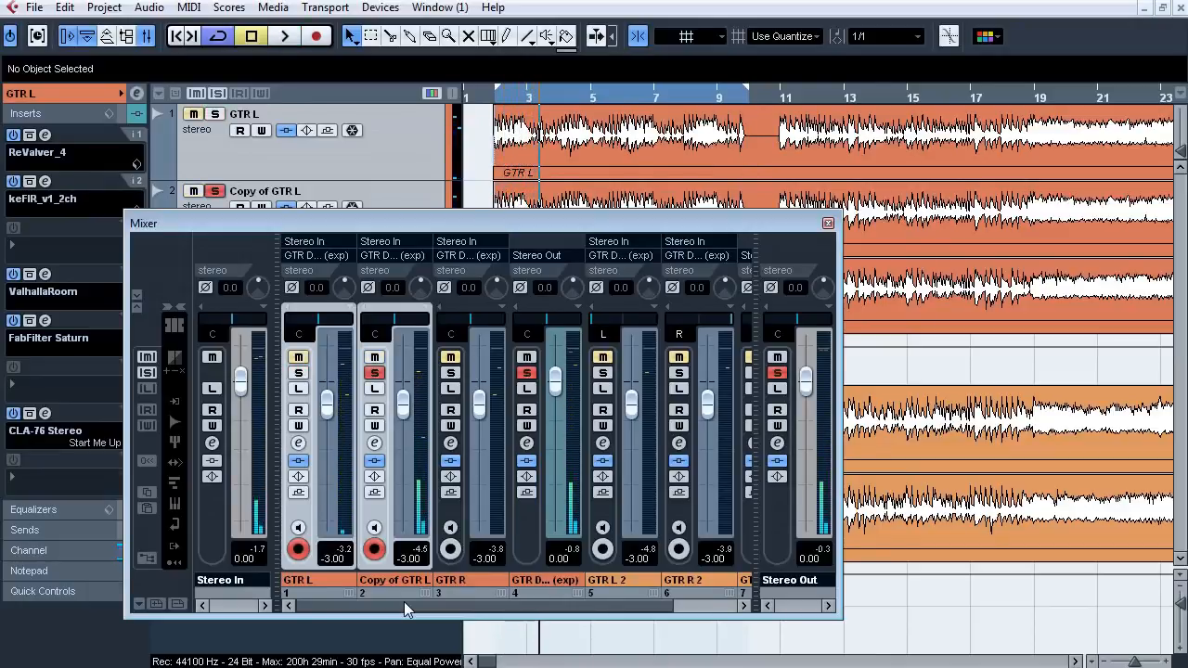
pyautogui.press('F3')
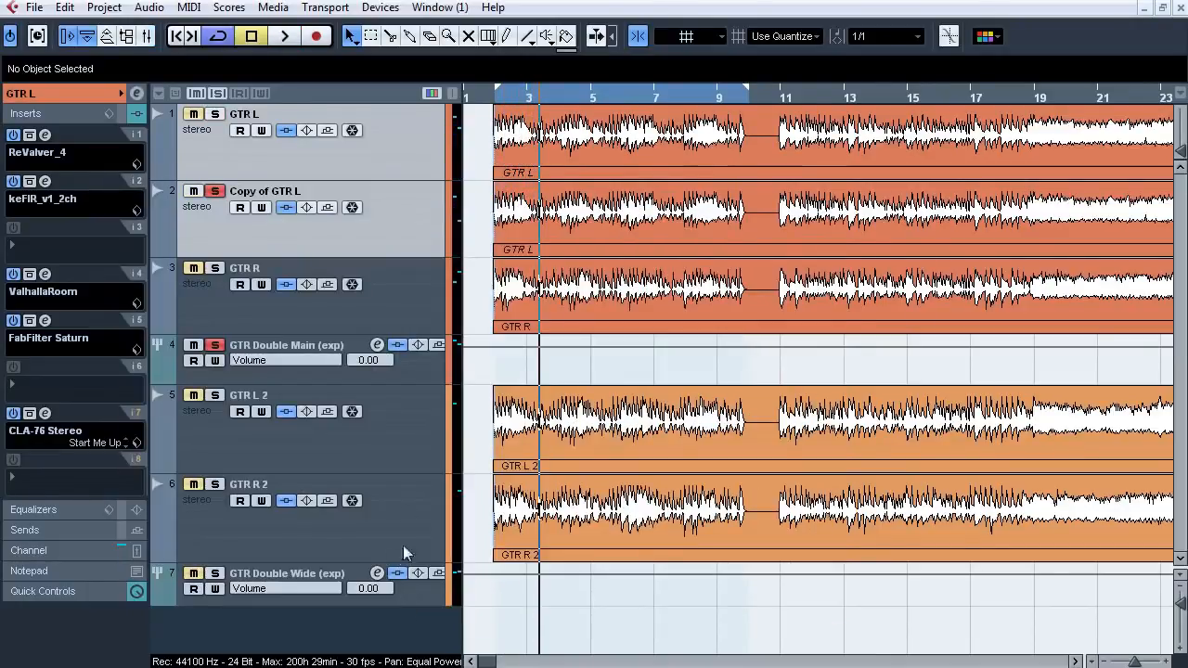
# Remove the Copy of GTR L track from the project.
pyautogui.click(407, 221)
pyautogui.rightClick(406, 214)
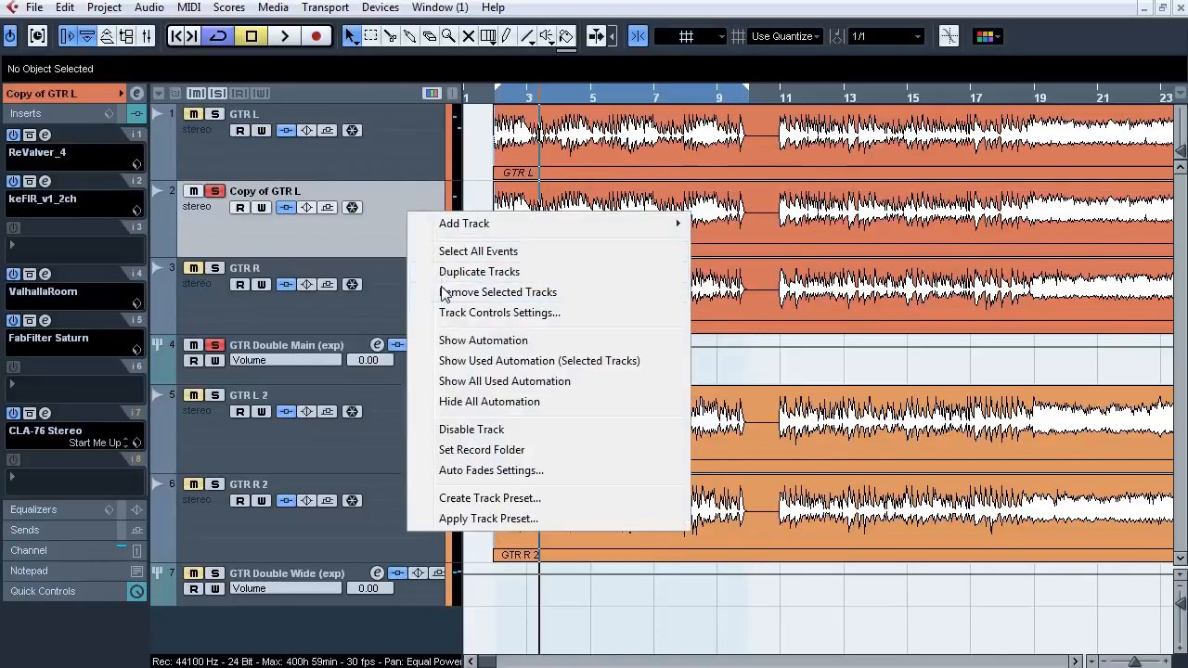
pyautogui.click(436, 289)
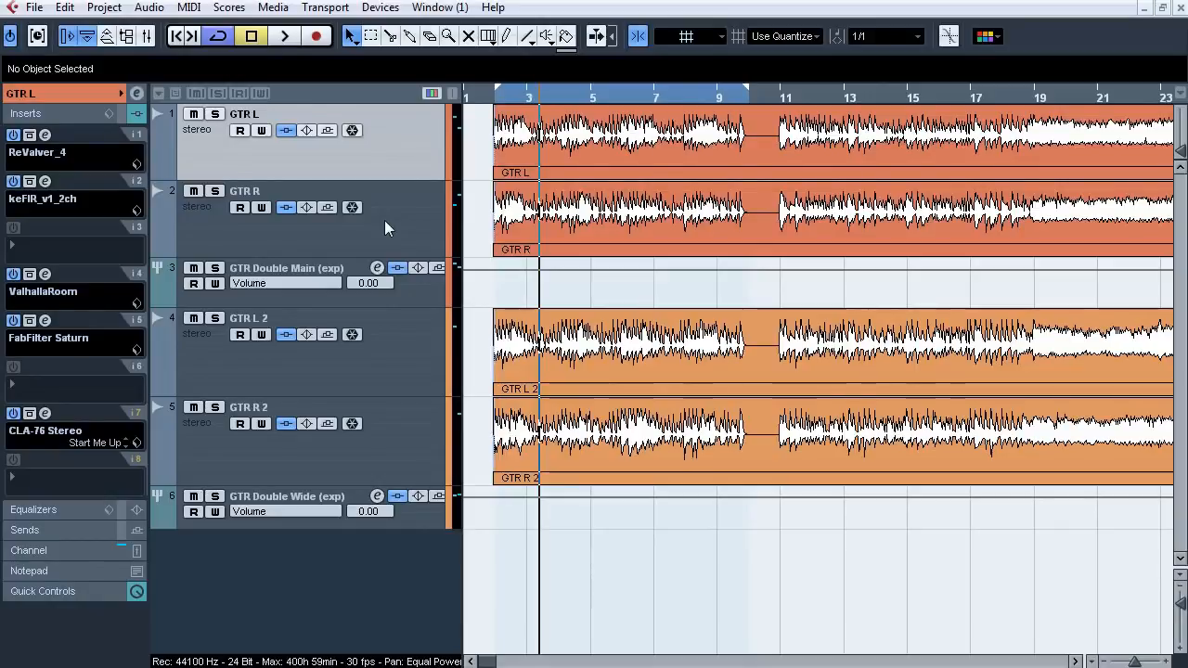
# Solo GTR R and compare its bx_control V2 insert bypassed and active during playback, leave it active, and close it.
pyautogui.click(385, 223)
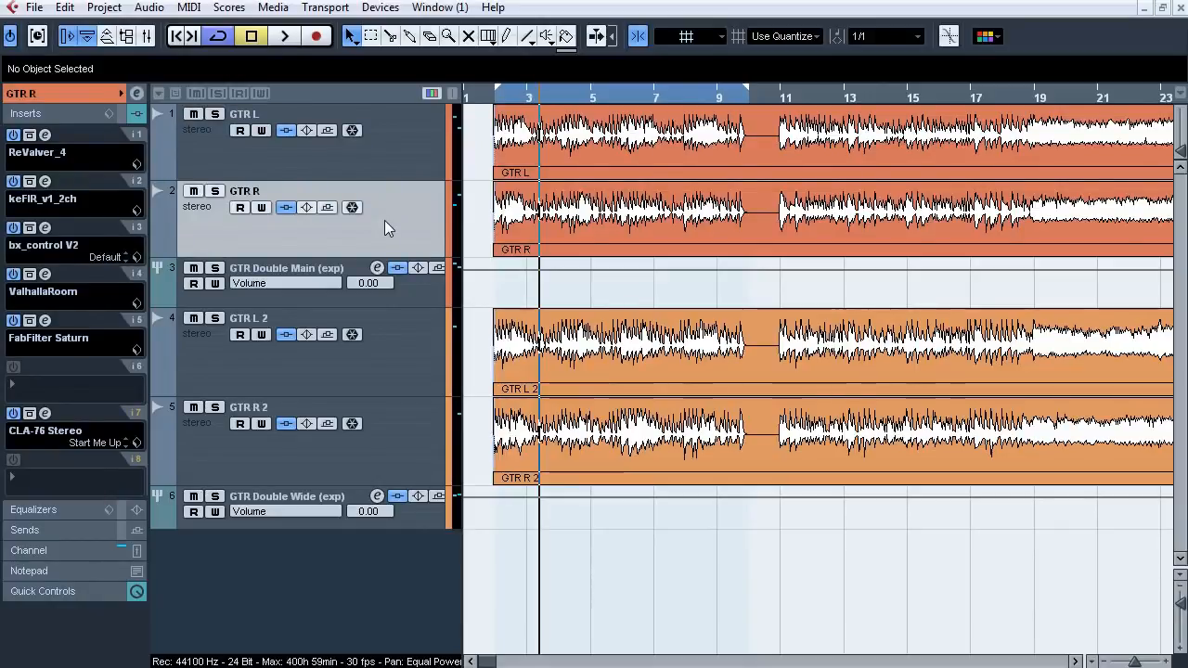
pyautogui.click(51, 228)
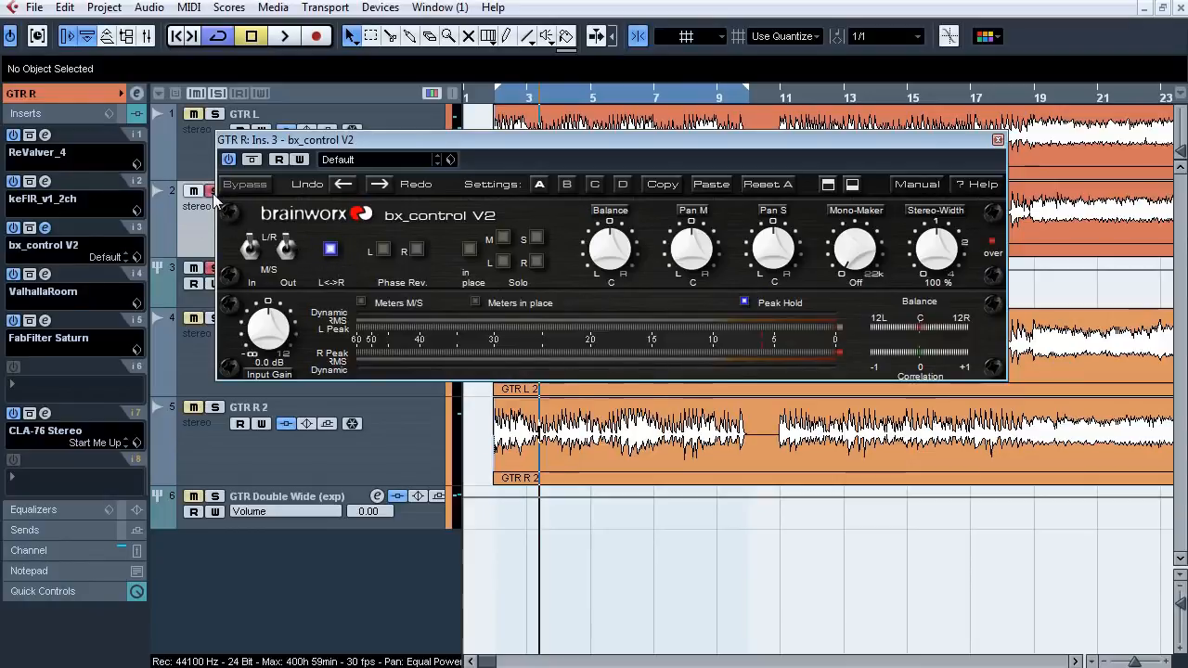
pyautogui.press('space')
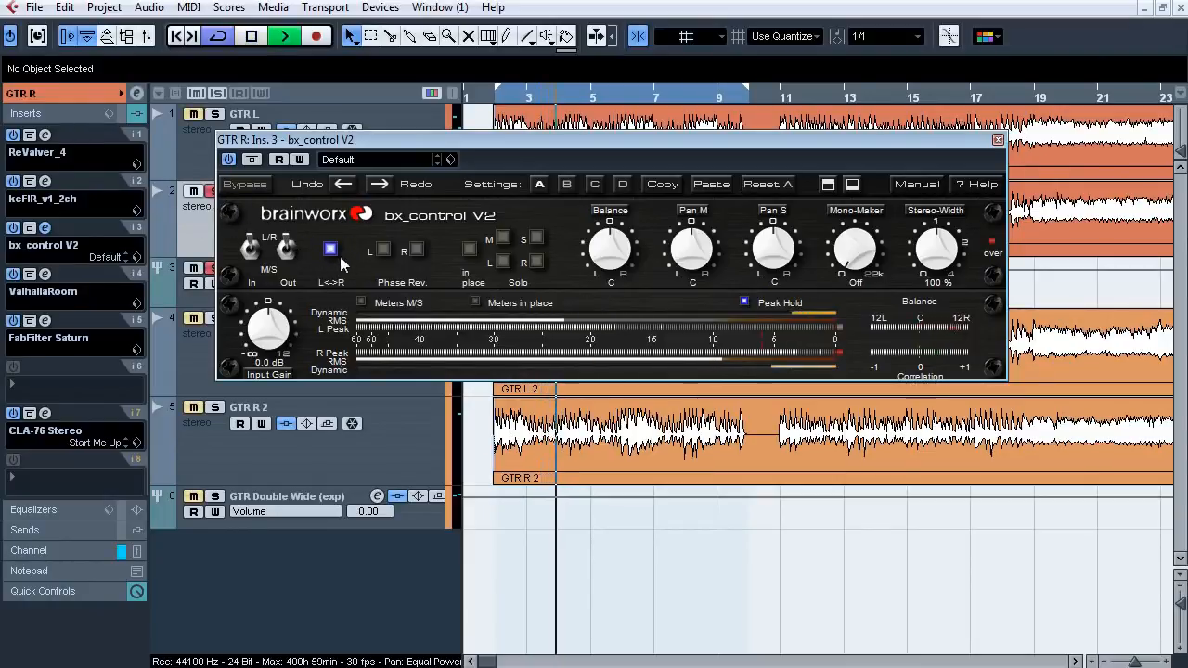
pyautogui.click(251, 161)
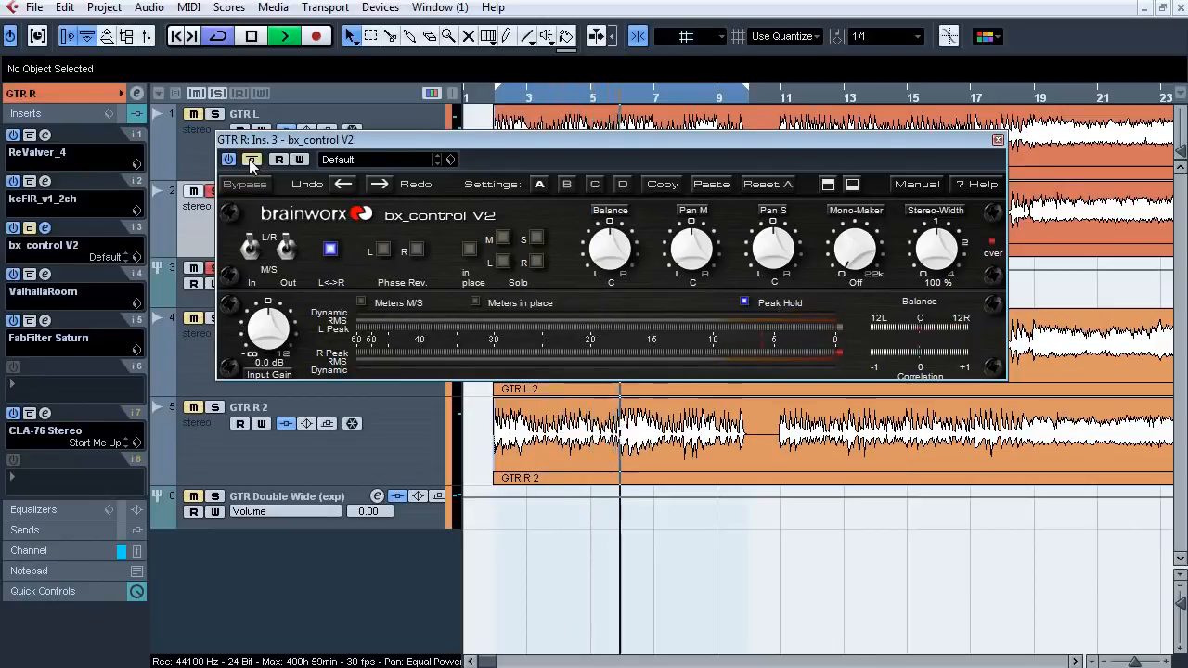
pyautogui.click(250, 160)
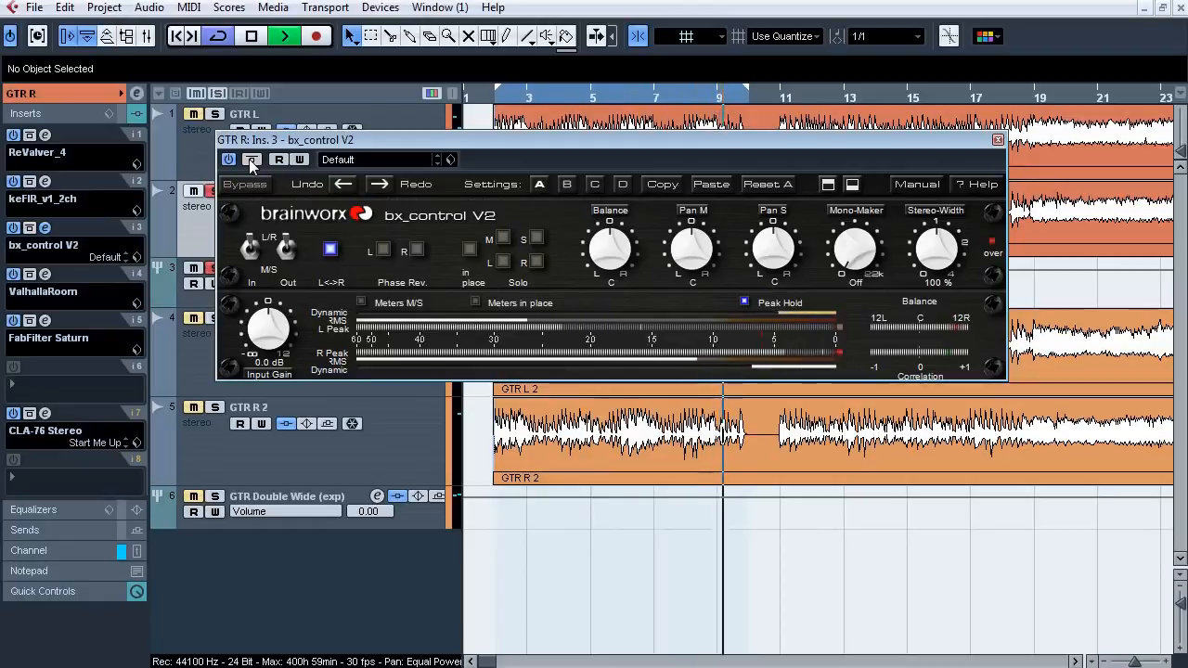
pyautogui.click(250, 161)
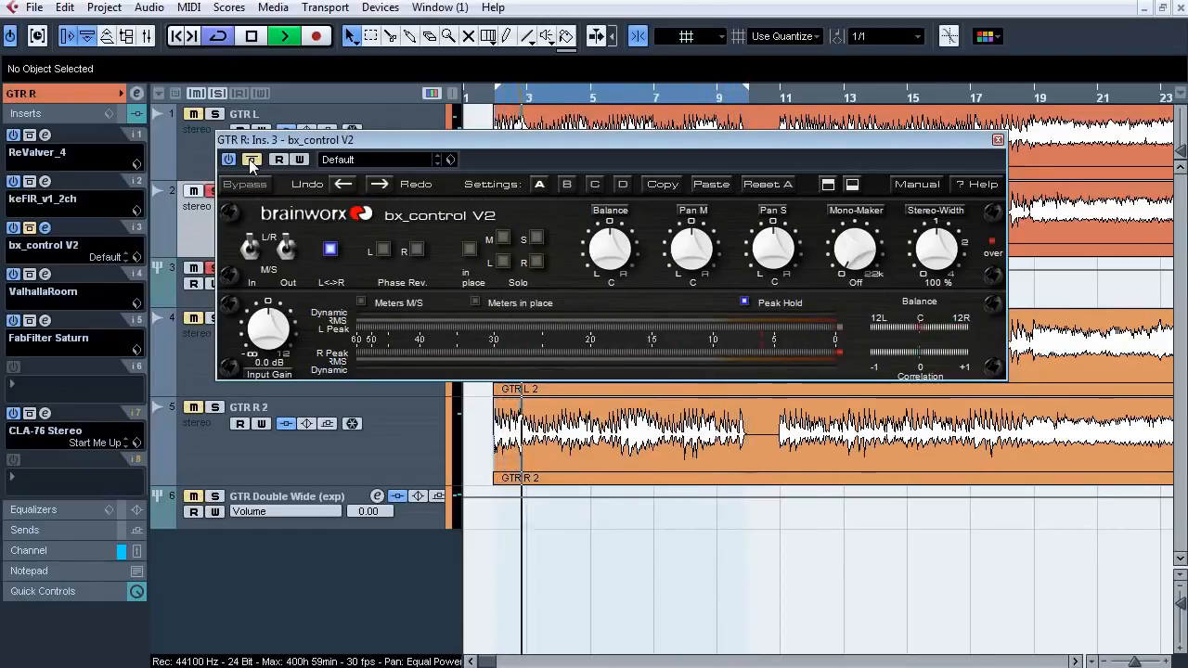
pyautogui.click(251, 160)
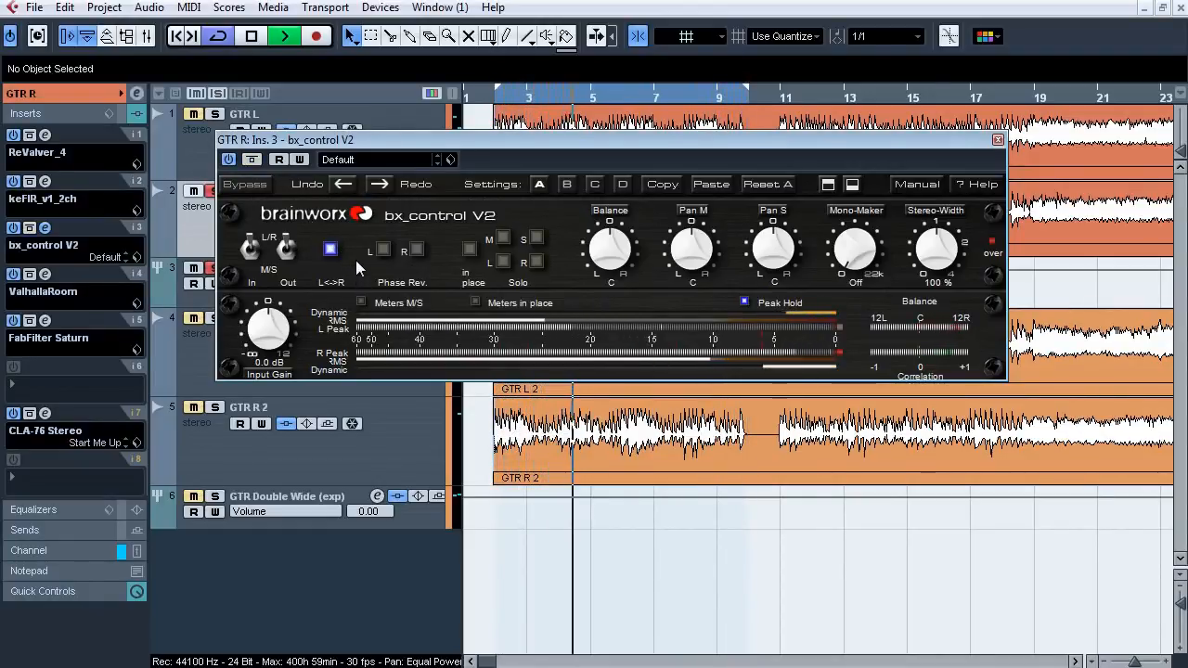
pyautogui.press('space')
pyautogui.click(45, 229)
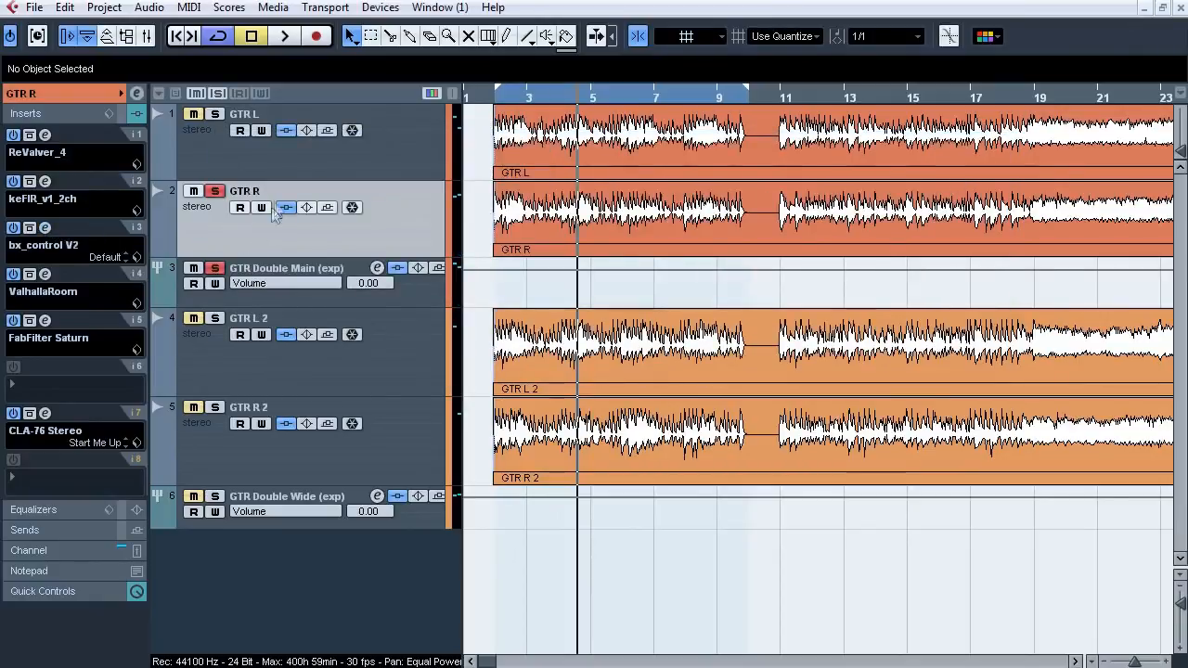
# Solo GTR L alongside GTR R, inspect the advanced settings of the FabFilter Pro-L insert on GTR Double Main, close it, and clear the solos.
pyautogui.click(241, 150)
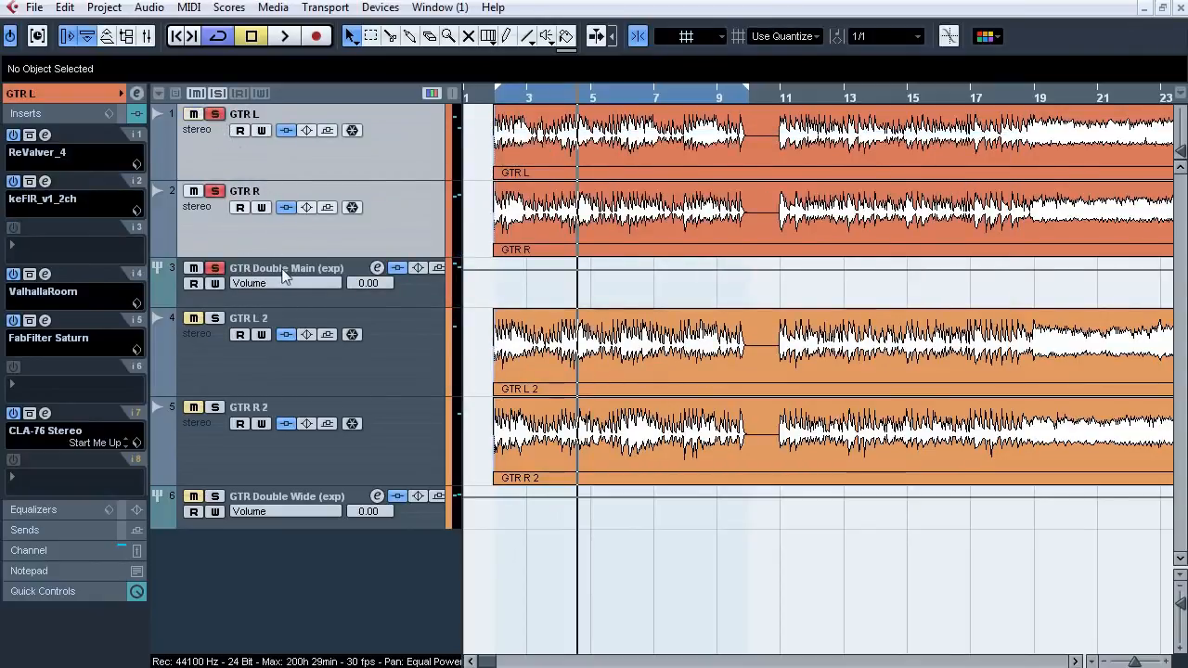
pyautogui.click(147, 278)
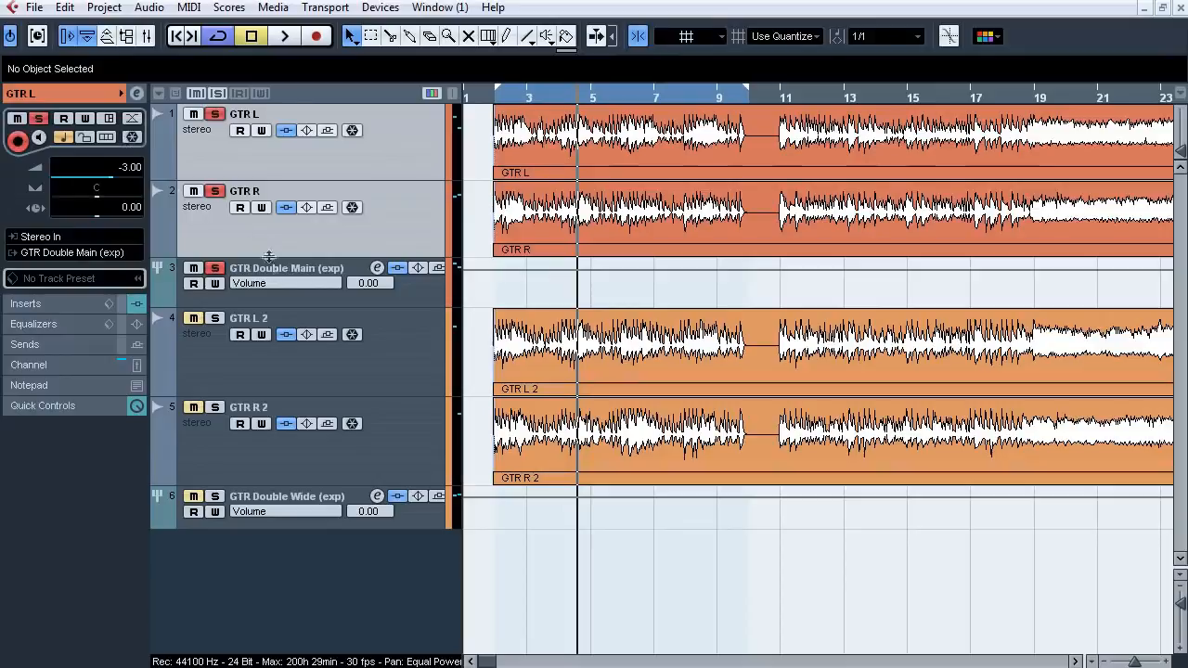
pyautogui.click(45, 135)
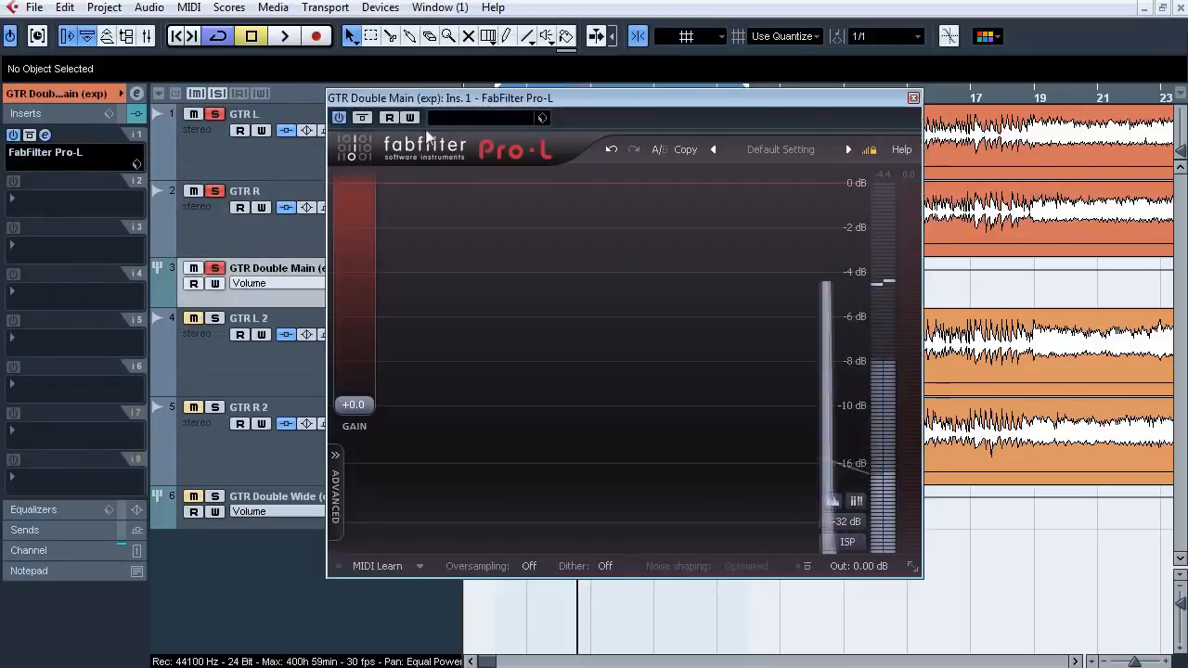
pyautogui.click(336, 503)
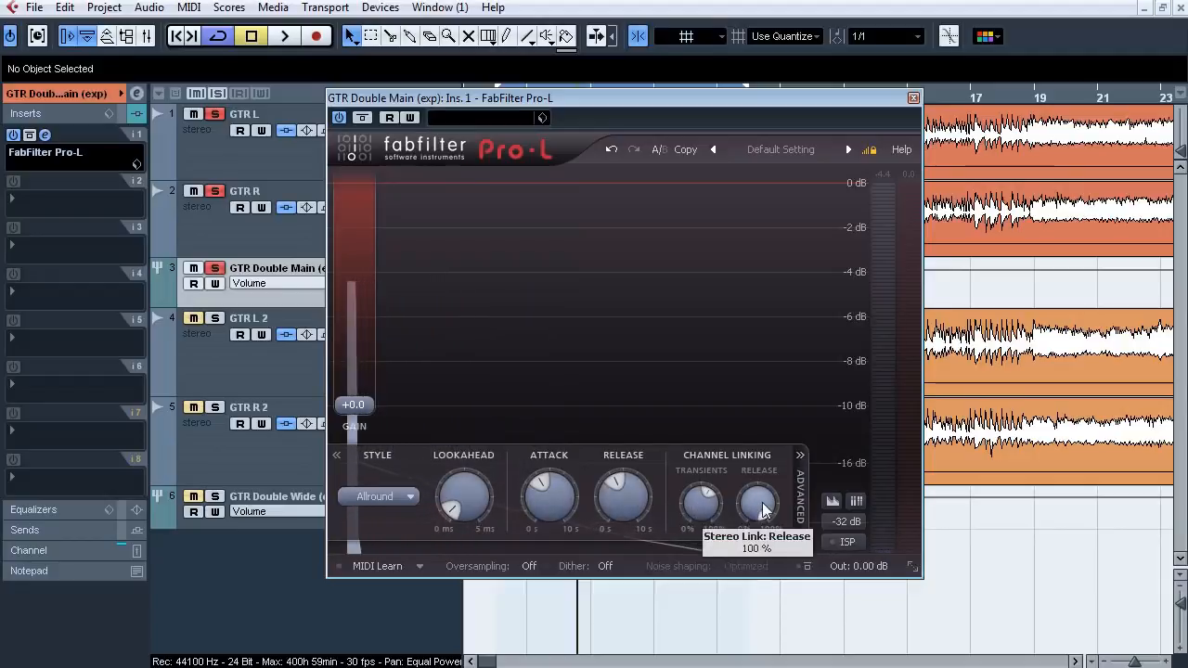
pyautogui.click(914, 98)
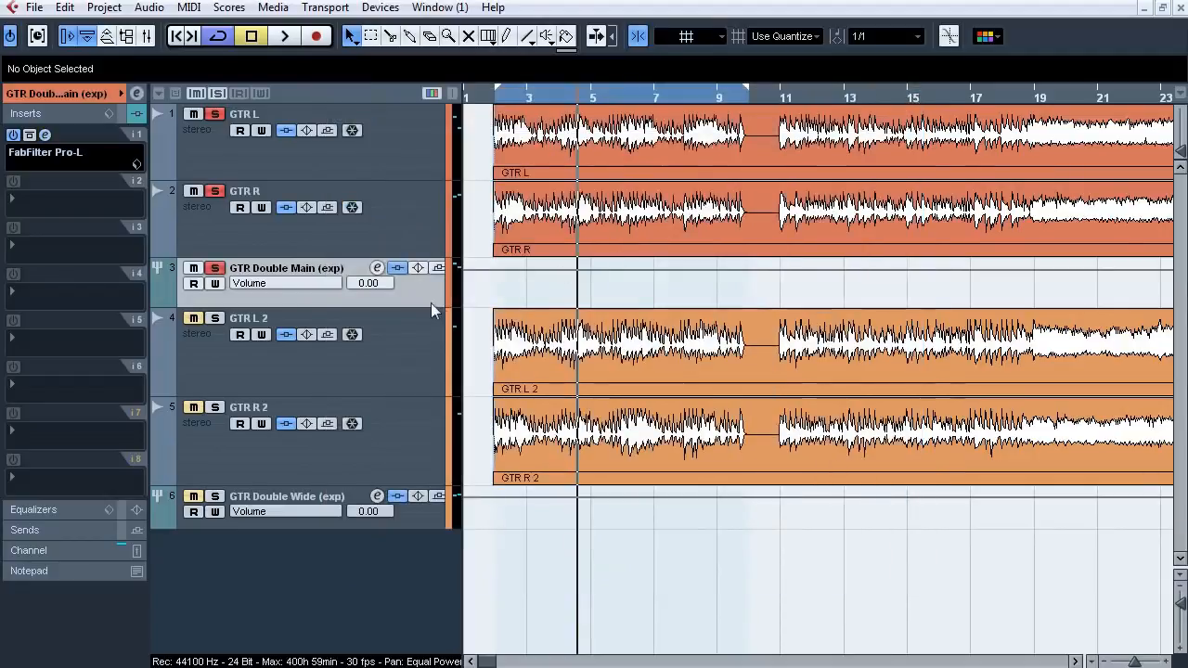
pyautogui.click(214, 268)
# Compare the channel settings and panning of GTR L 2, GTR R 2 and GTR Double Wide with those of GTR L and GTR R.
pyautogui.click(404, 341)
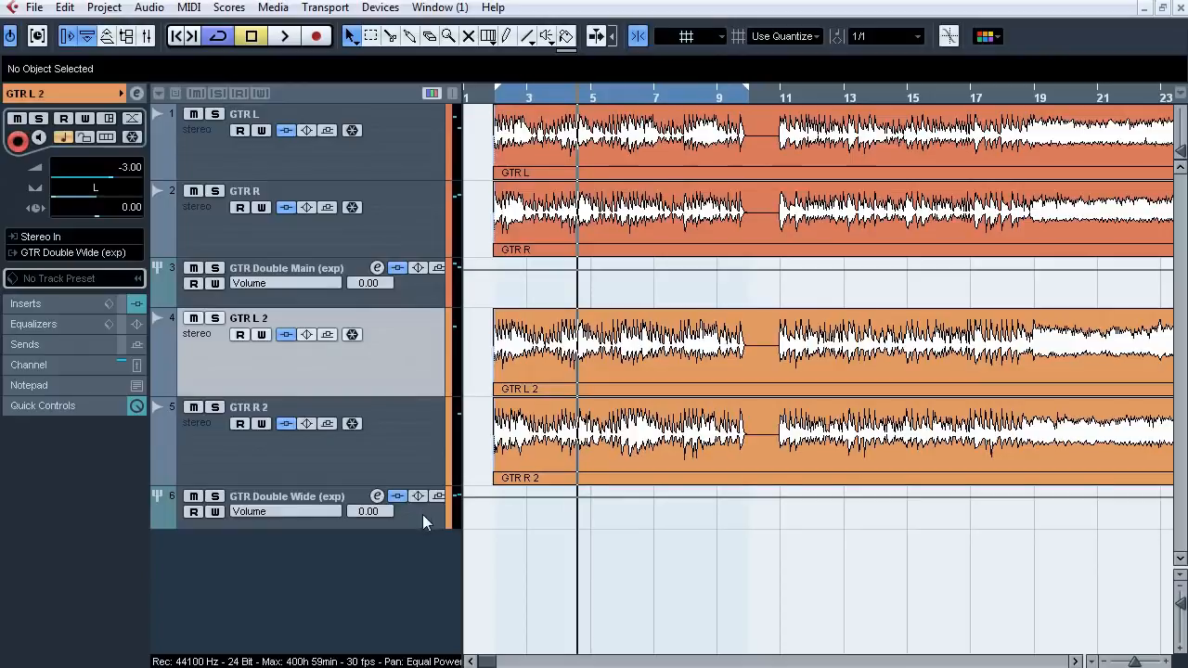
pyautogui.keyDown('shift'); pyautogui.click(422, 478); pyautogui.keyUp('shift')
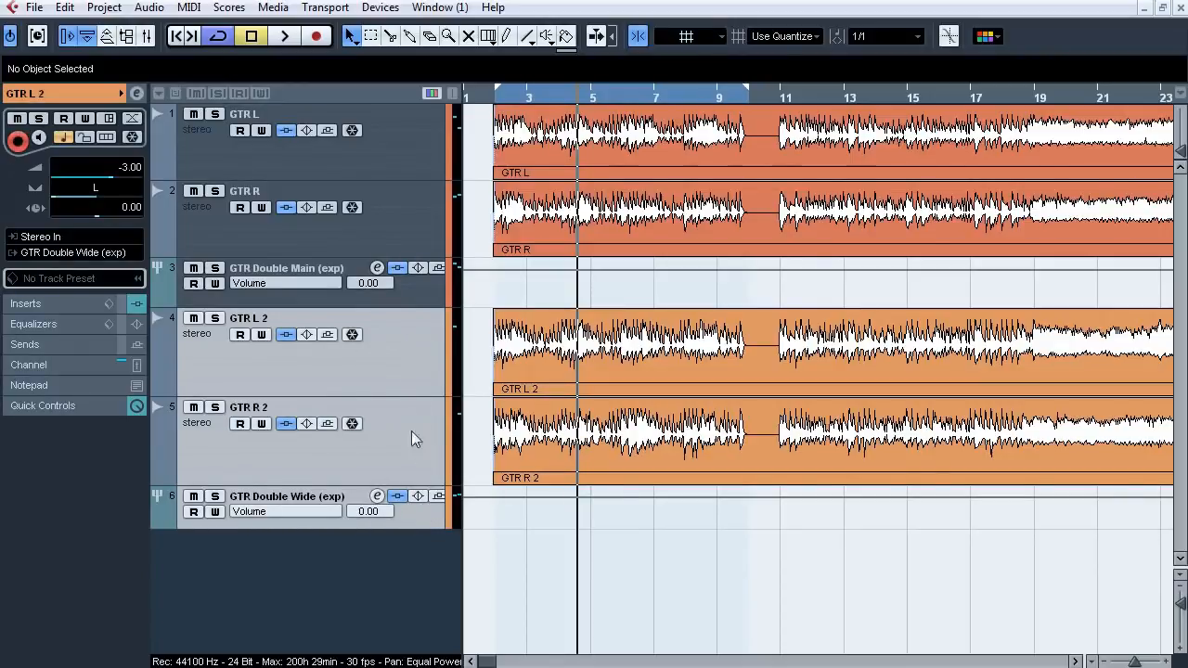
pyautogui.click(417, 513)
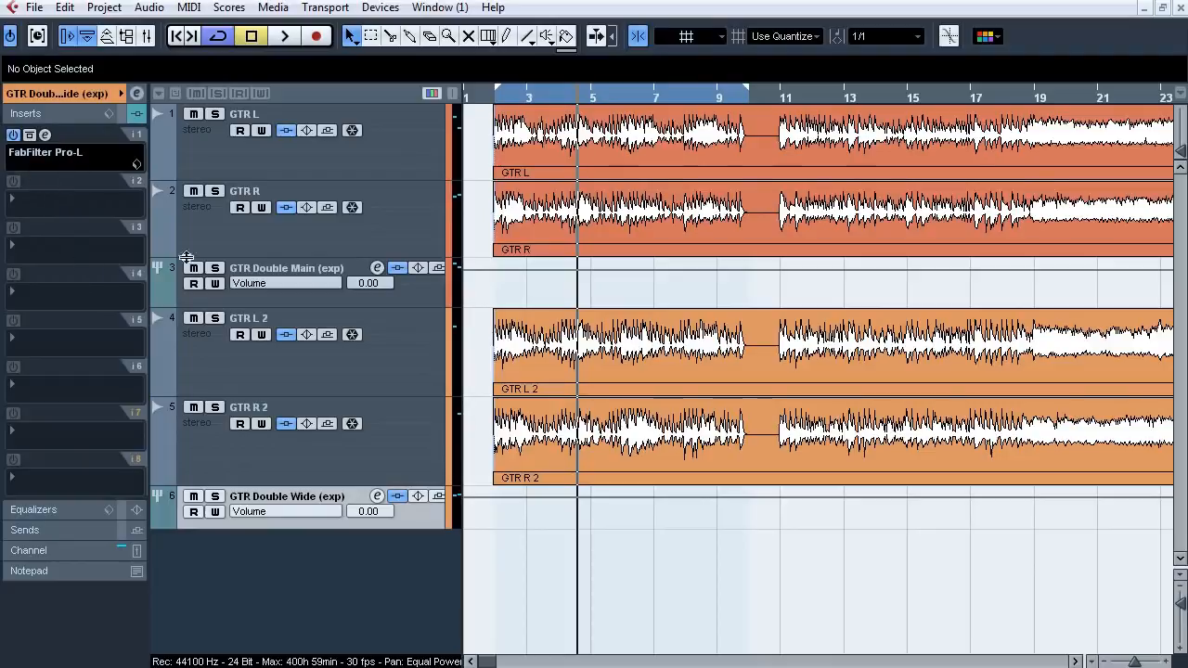
pyautogui.click(395, 419)
pyautogui.click(396, 353)
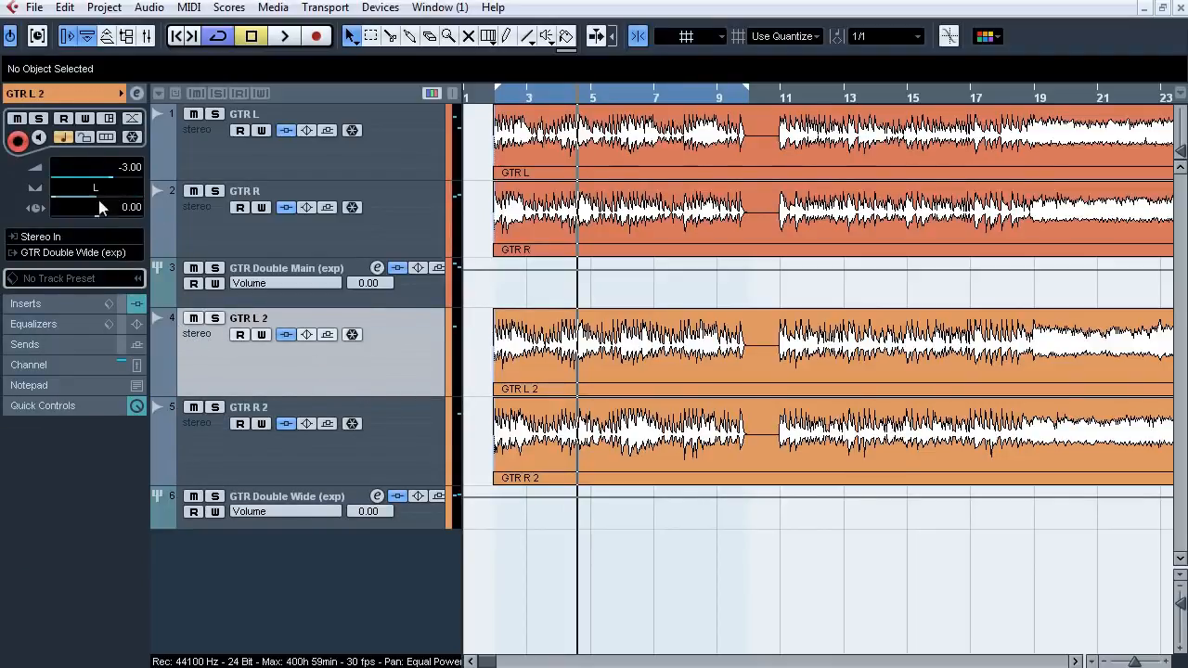
pyautogui.click(289, 174)
pyautogui.click(292, 372)
pyautogui.click(298, 235)
pyautogui.click(306, 457)
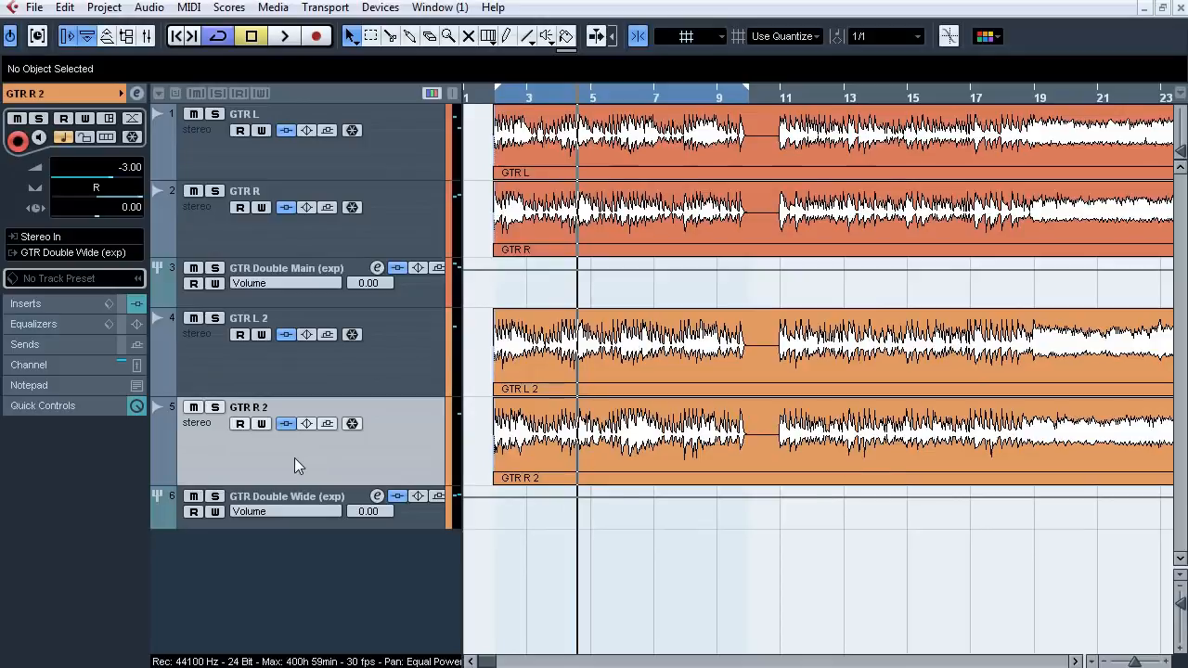
# Solo GTR L 2, add GTR L to the selection, and alternate the solo between the two tracks during playback.
pyautogui.click(195, 357)
pyautogui.click(215, 319)
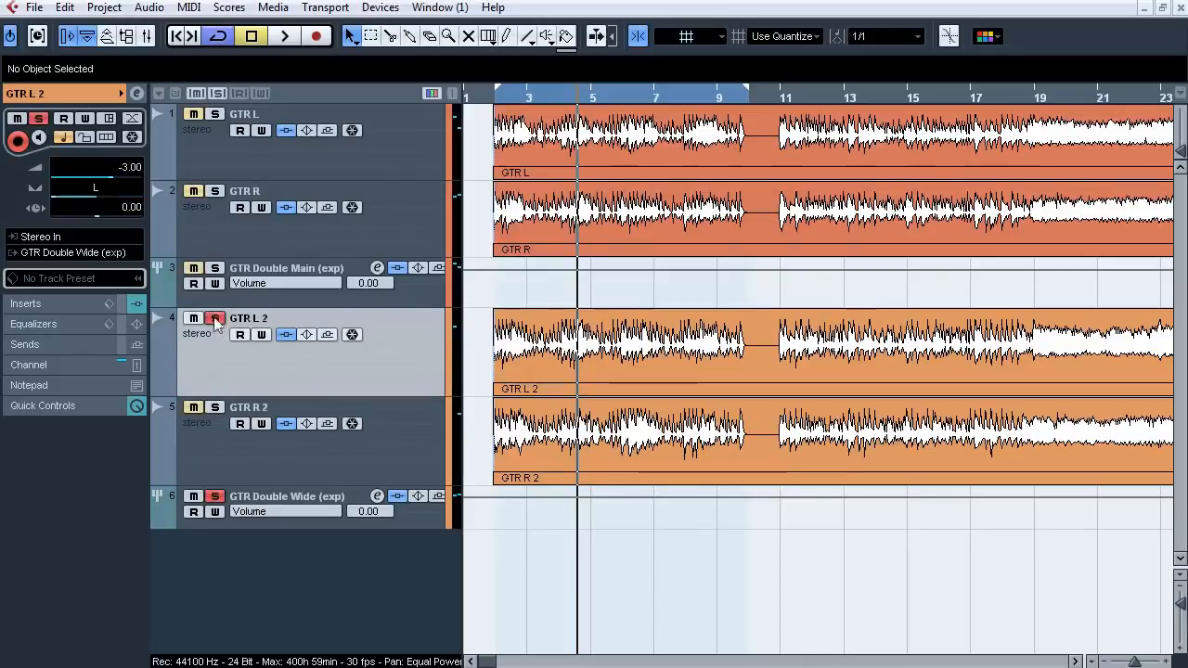
pyautogui.click(217, 160)
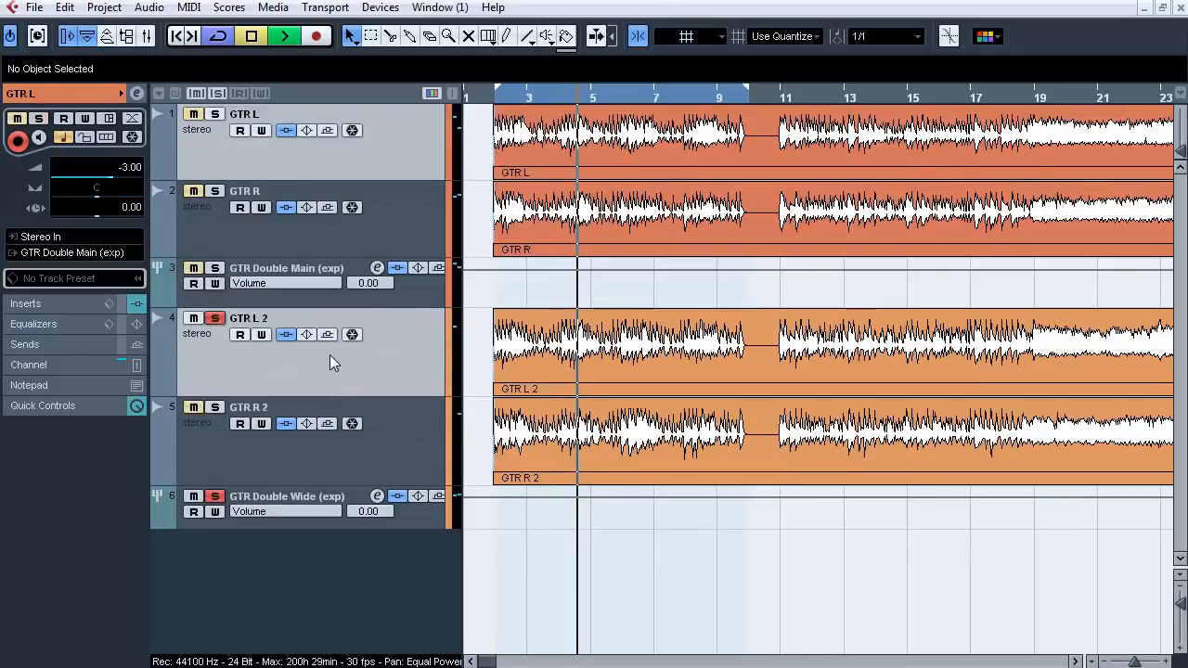
pyautogui.press('s')
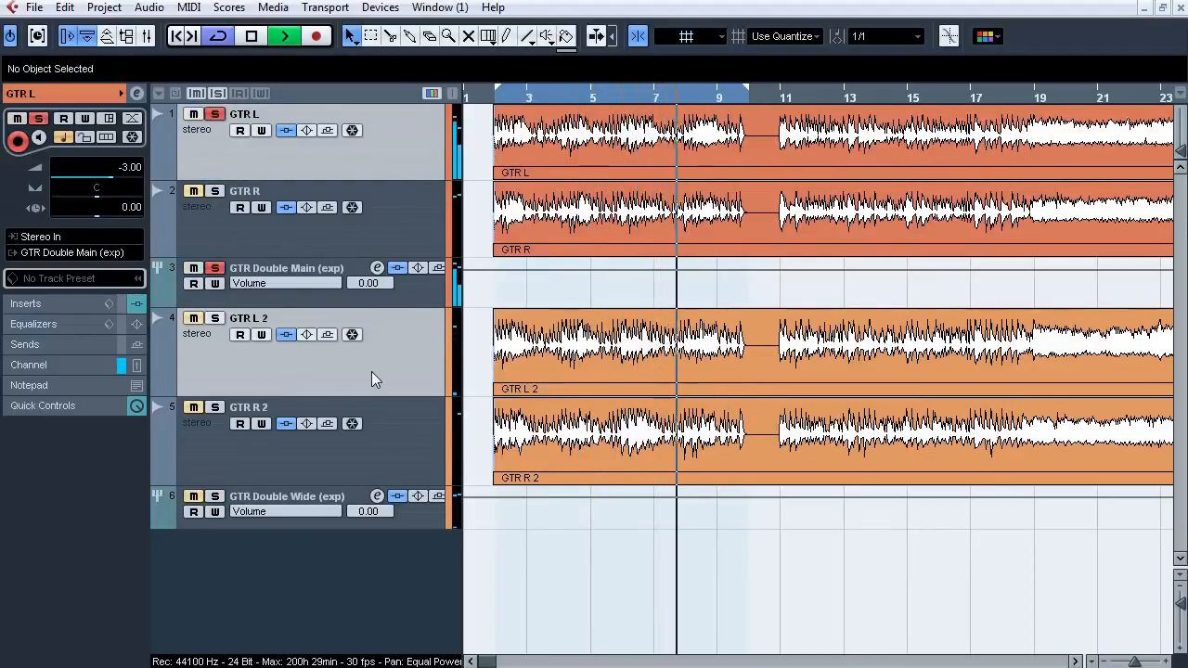
pyautogui.press('s')
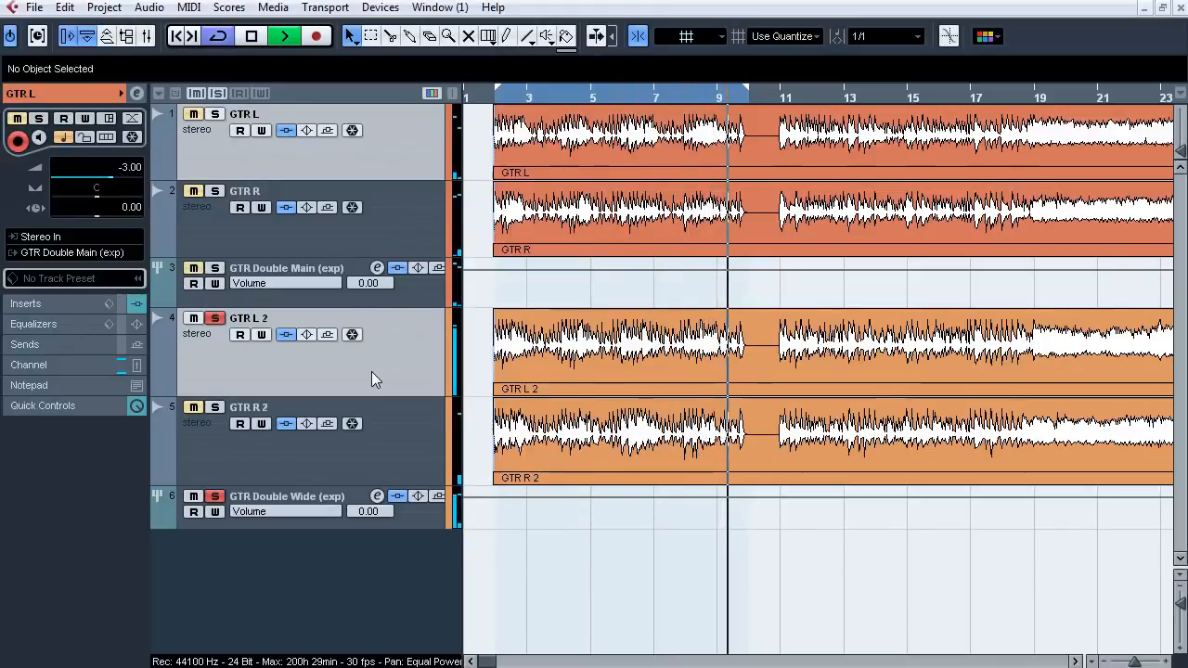
pyautogui.press('s')
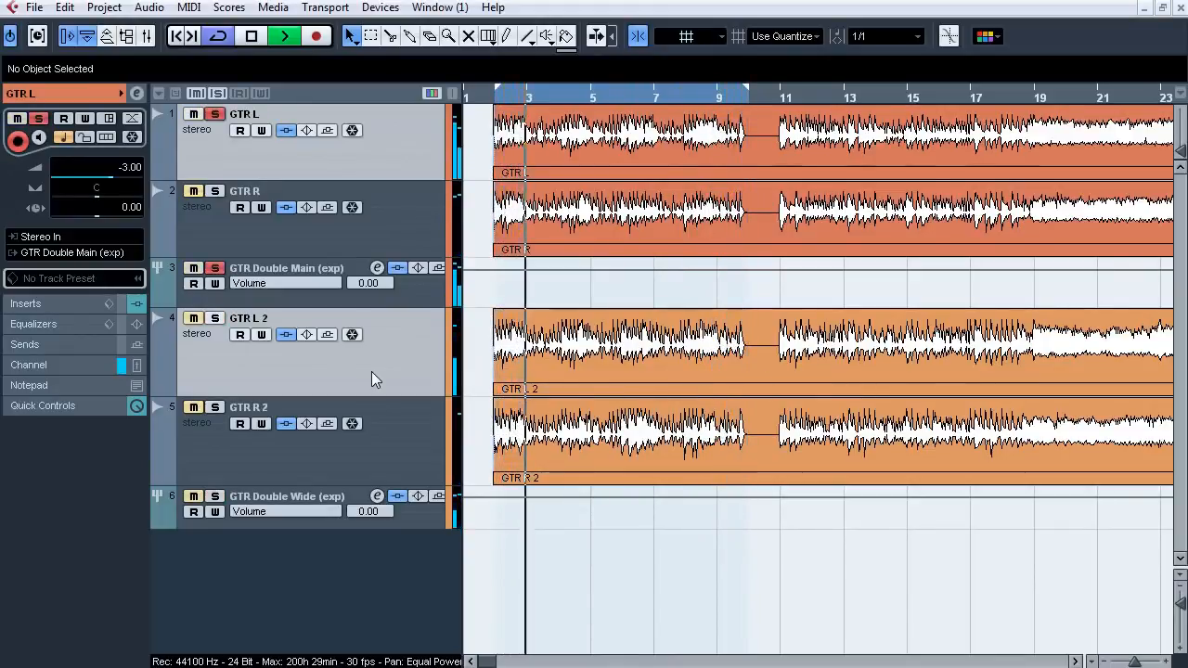
pyautogui.press('s')
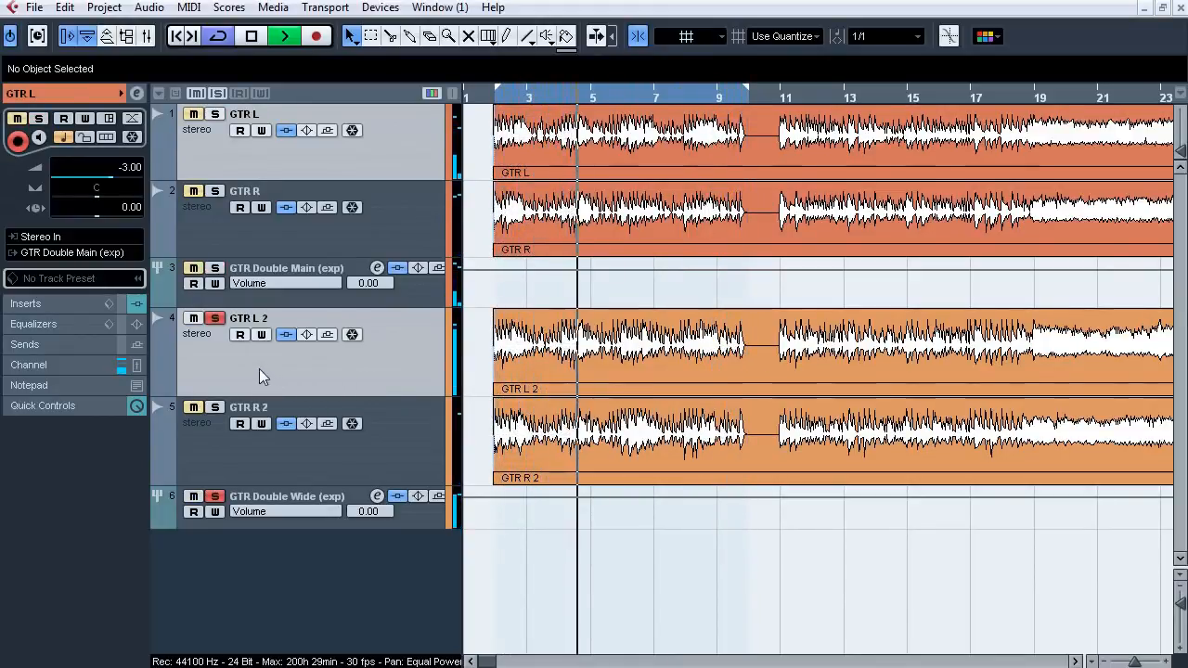
# Solo GTR R 2 with GTR L 2, alternate the solo with the GTR L and GTR R pair during playback, clear all solos, and stop.
pyautogui.click(216, 408)
pyautogui.click(209, 445)
pyautogui.keyDown('ctrl'); pyautogui.click(211, 354); pyautogui.keyUp('ctrl')
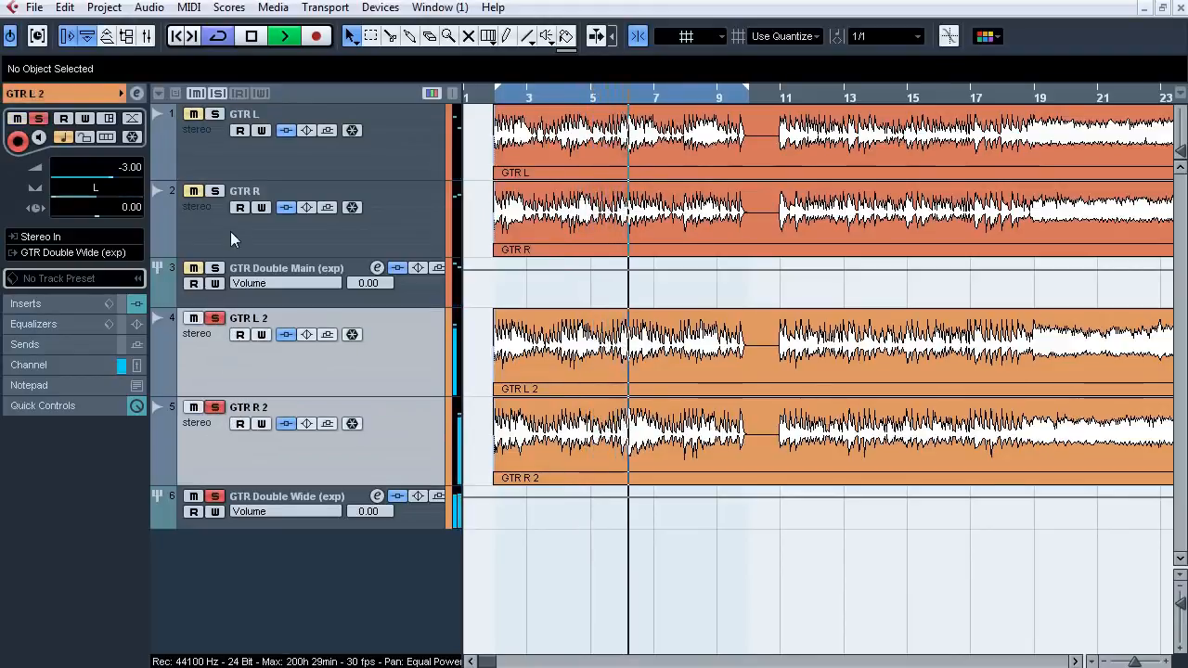
pyautogui.keyDown('ctrl'); pyautogui.click(230, 231); pyautogui.keyUp('ctrl')
pyautogui.keyDown('ctrl'); pyautogui.click(219, 163); pyautogui.keyUp('ctrl')
pyautogui.press('s')
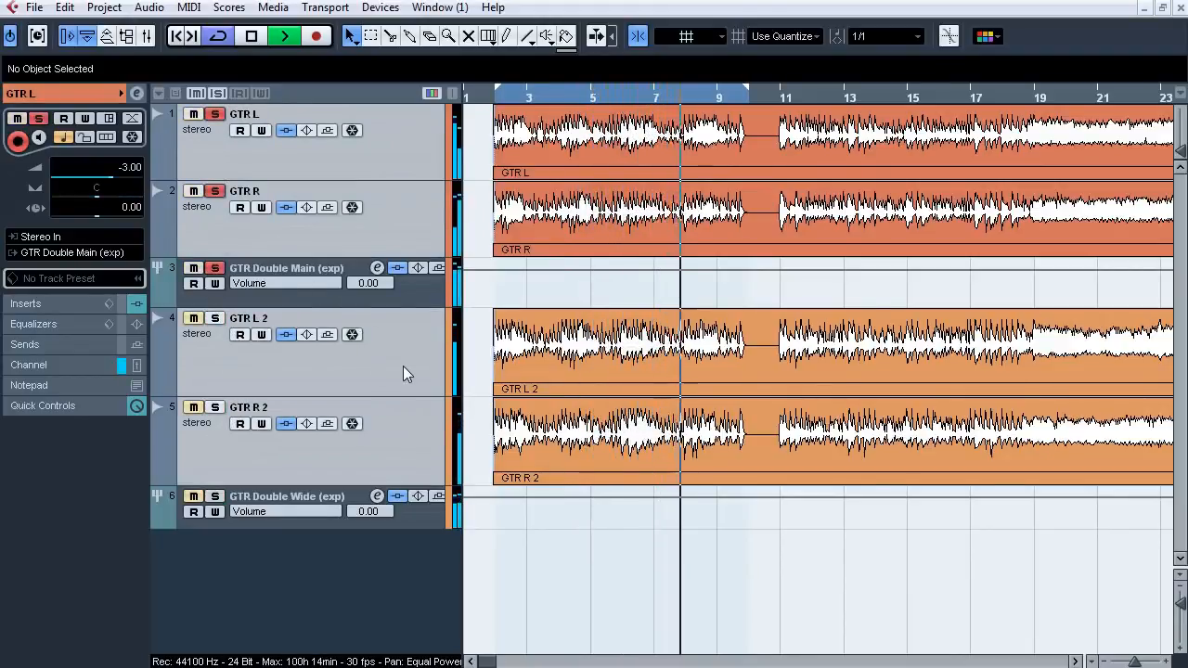
pyautogui.press('s')
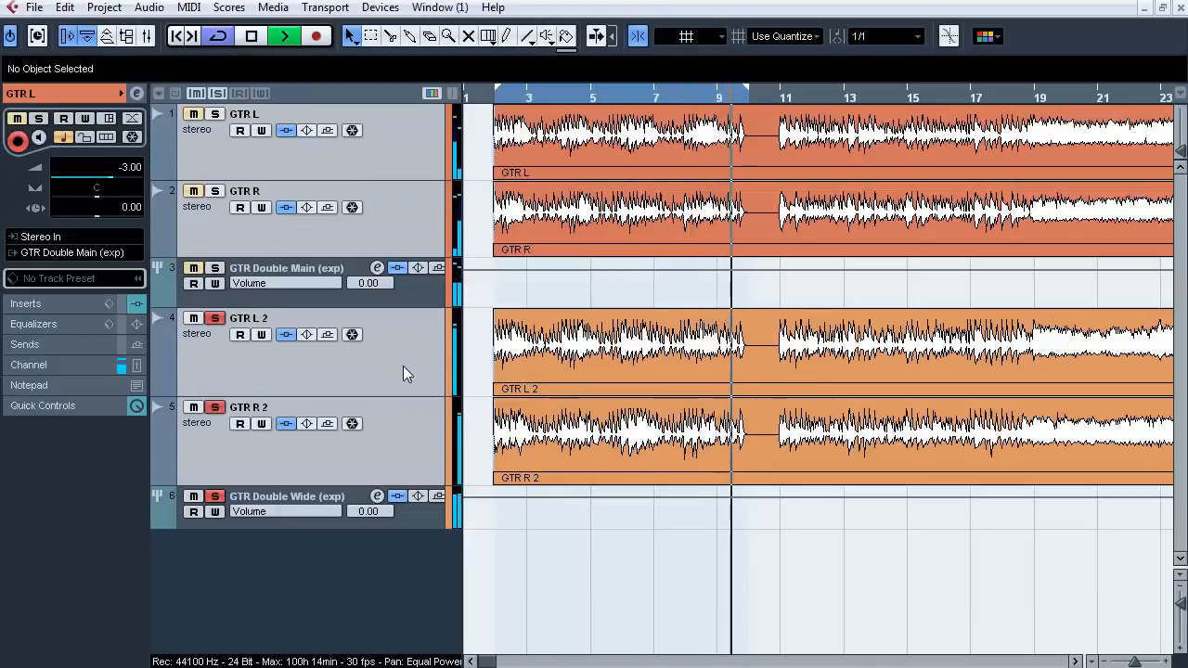
pyautogui.press('s')
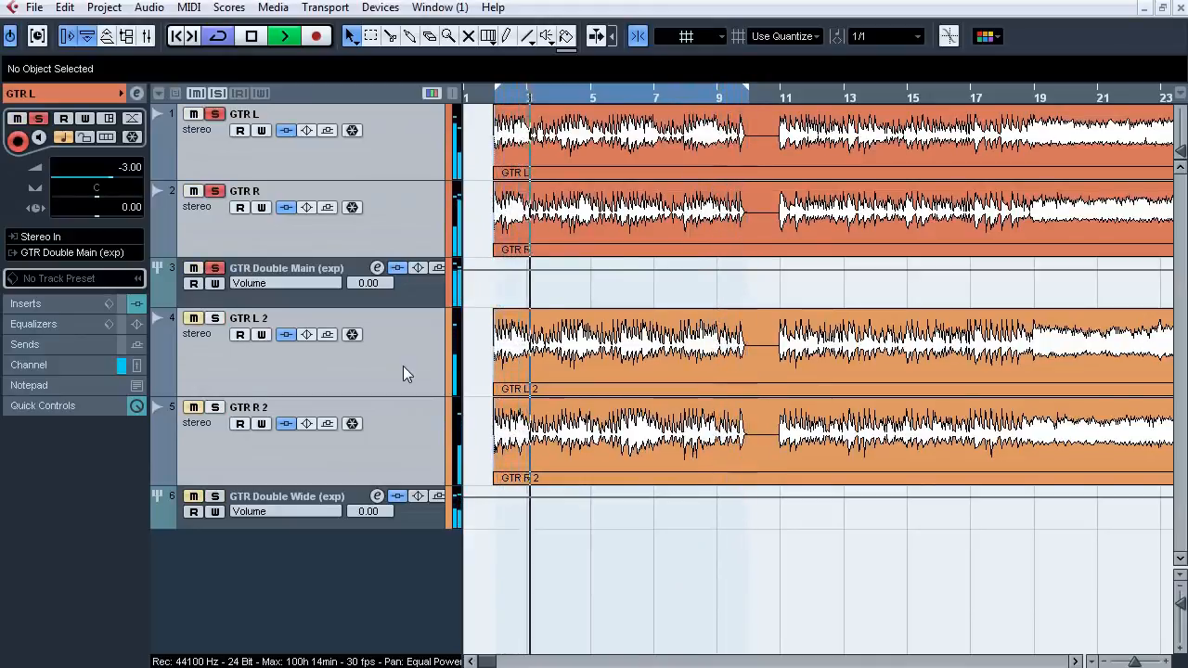
pyautogui.press('s')
pyautogui.click(218, 94)
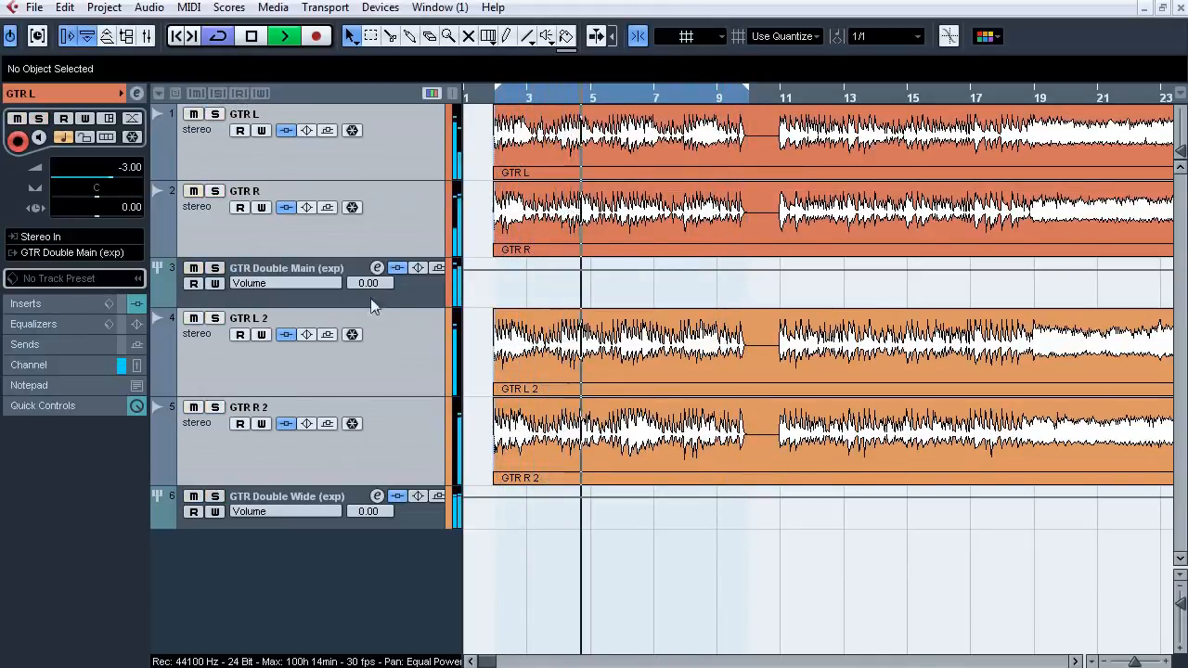
pyautogui.press('space')
# Open the keFIR insert on GTR L, try an impulse length of 0.21 sec, reduce it to about 0.11 sec, and close the plugin.
pyautogui.click(413, 374)
pyautogui.click(334, 499)
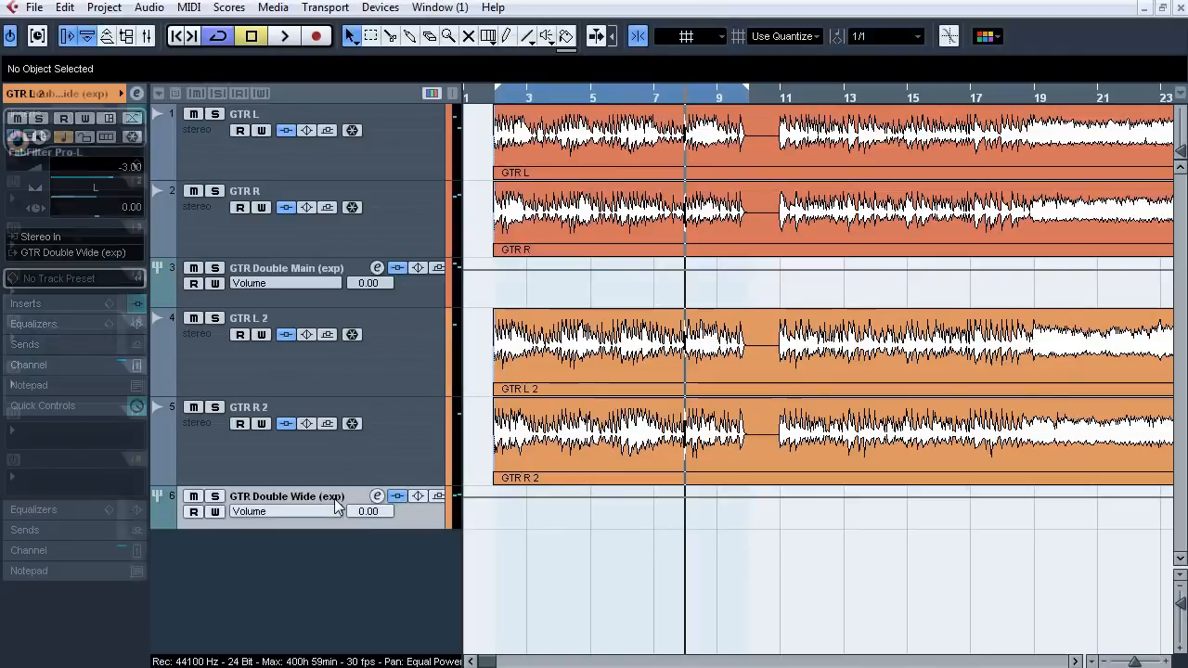
pyautogui.click(395, 156)
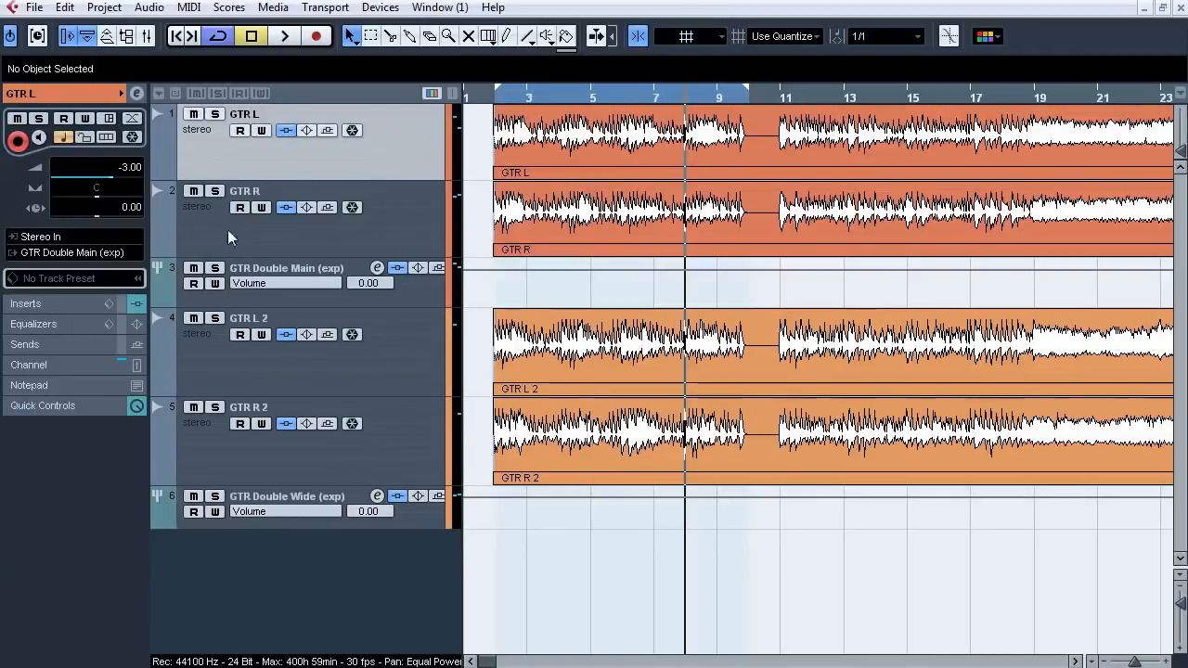
pyautogui.click(64, 303)
pyautogui.click(45, 181)
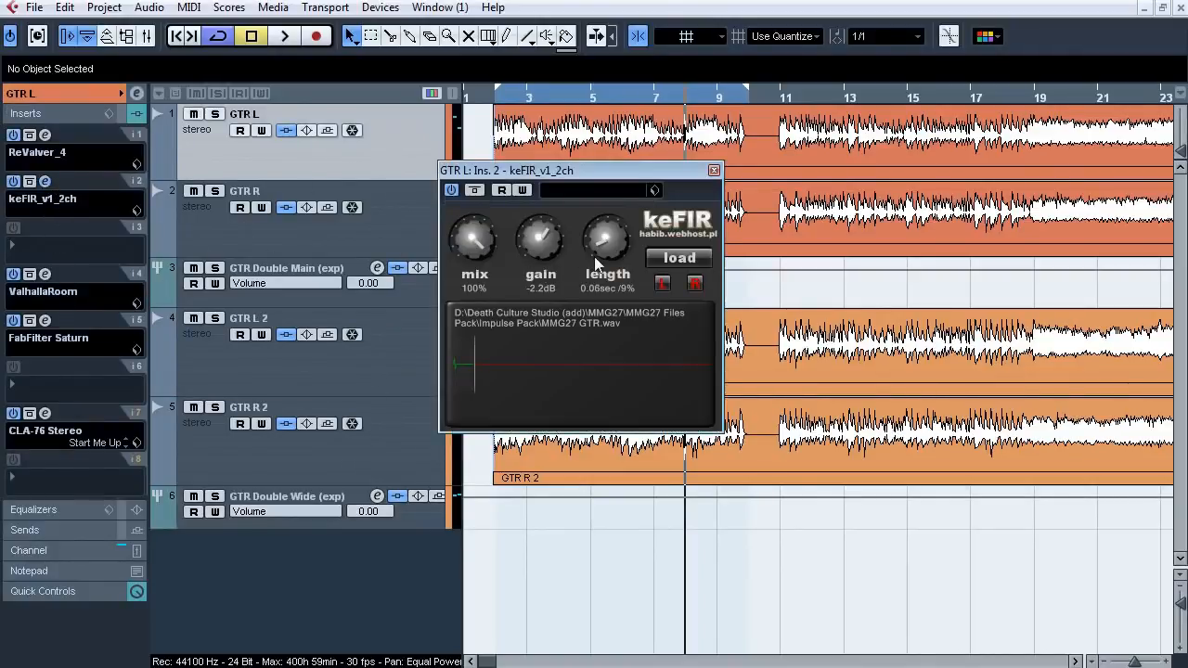
pyautogui.moveTo(601, 253); pyautogui.dragTo(600, 243)
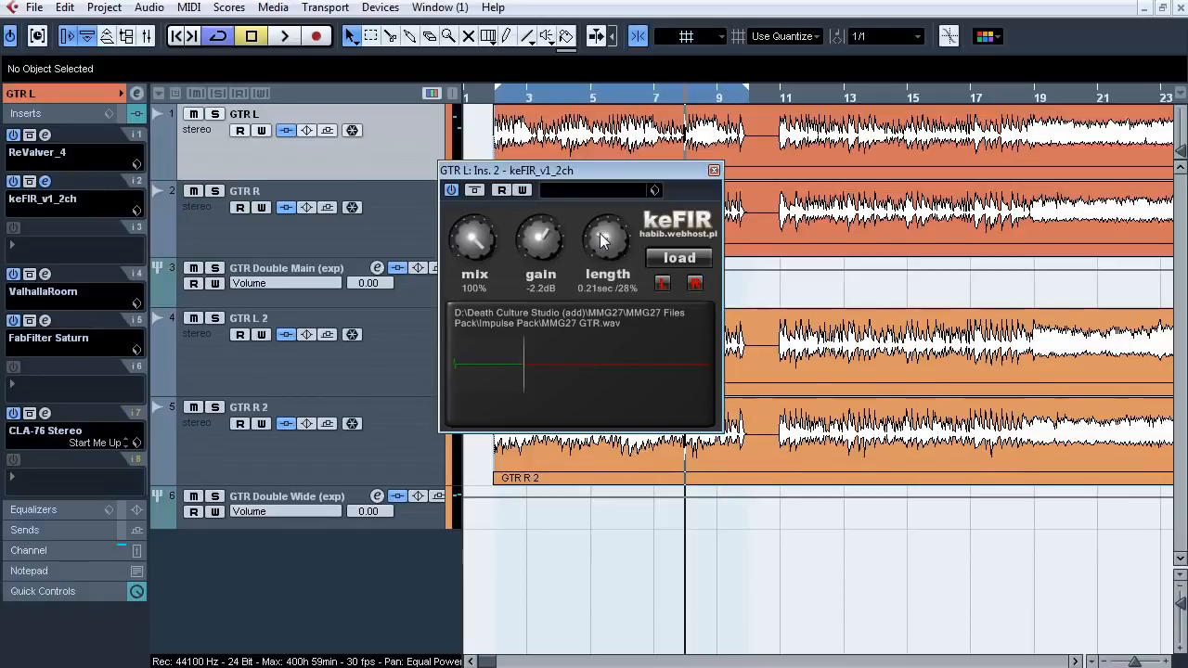
pyautogui.moveTo(601, 241); pyautogui.dragTo(601, 256)
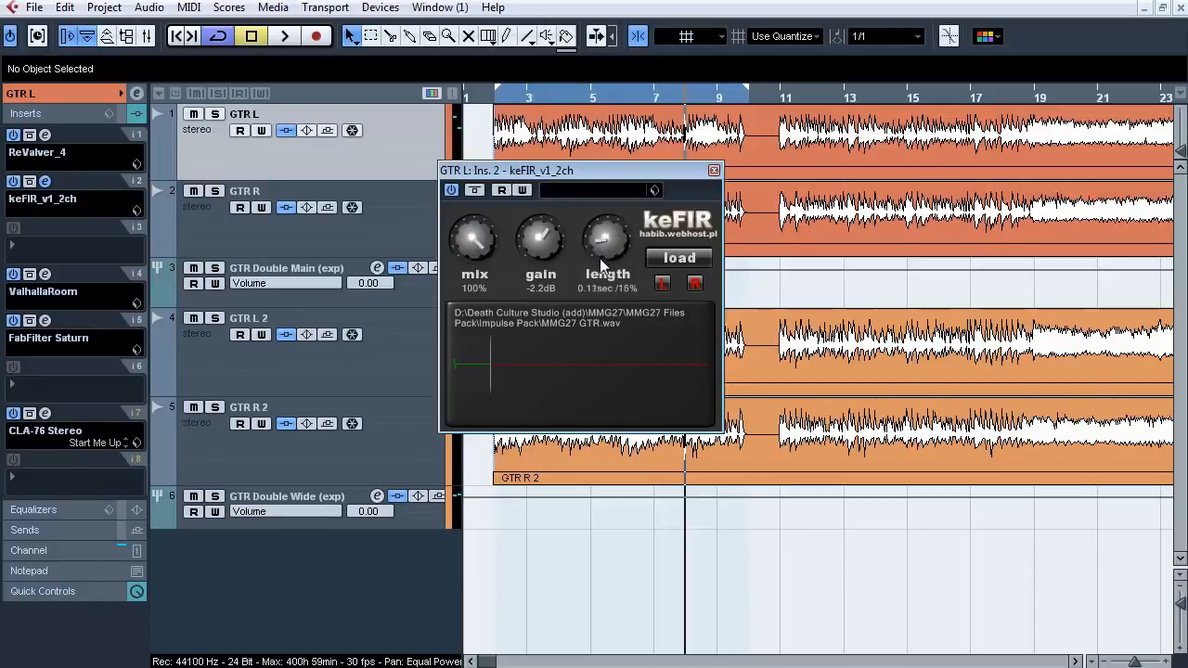
pyautogui.click(47, 182)
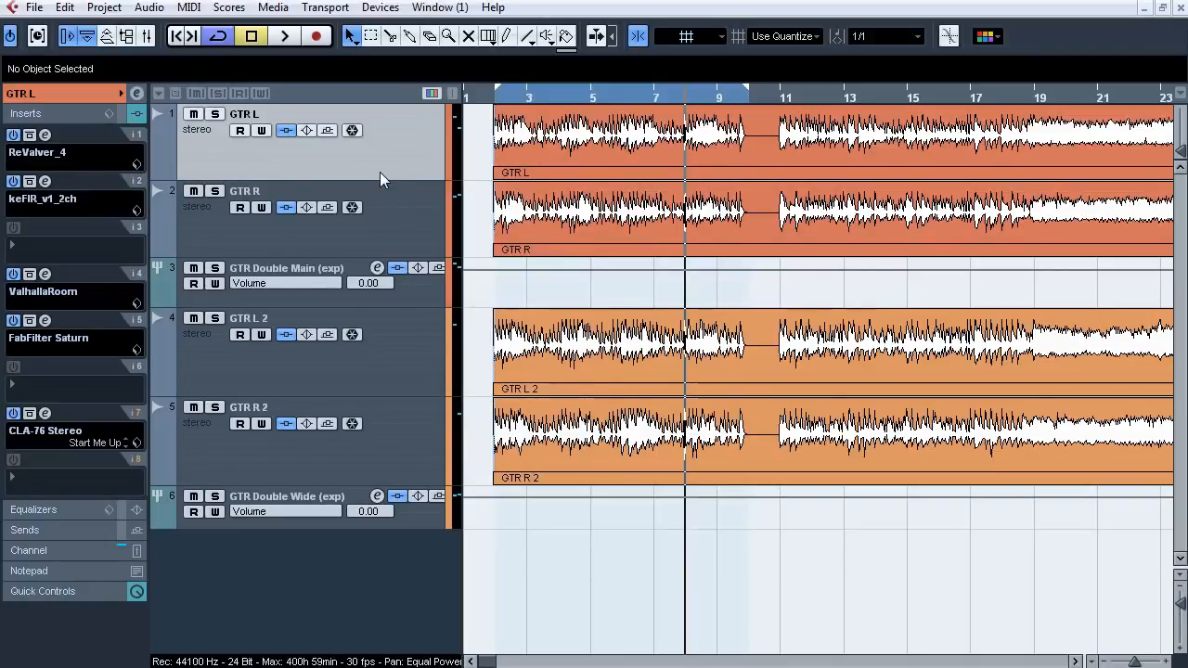
# Open the lead guitar project containing the Lead Guitar, Lead Guitar Harm and Lead Oct tracks.
pyautogui.click(34, 7)
pyautogui.moveTo(138, 337)
pyautogui.click(362, 377)
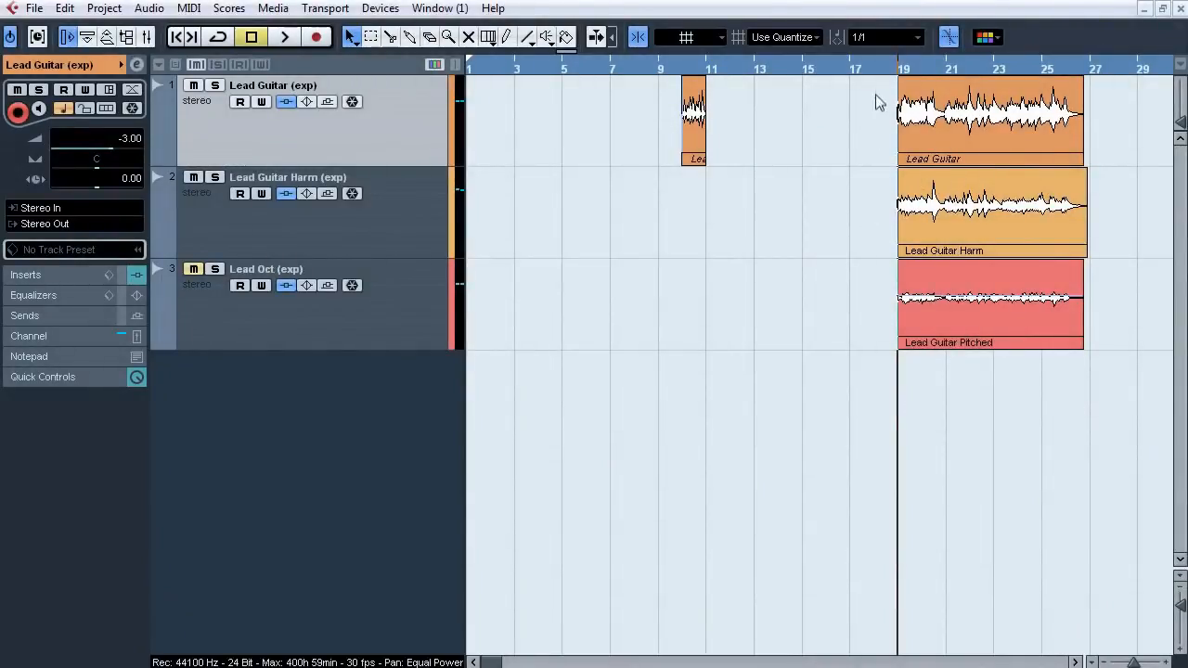
# Turn off snap, start playback from just before bar 19, and pan the Lead Guitar track to the left.
pyautogui.click(645, 42)
pyautogui.click(885, 68)
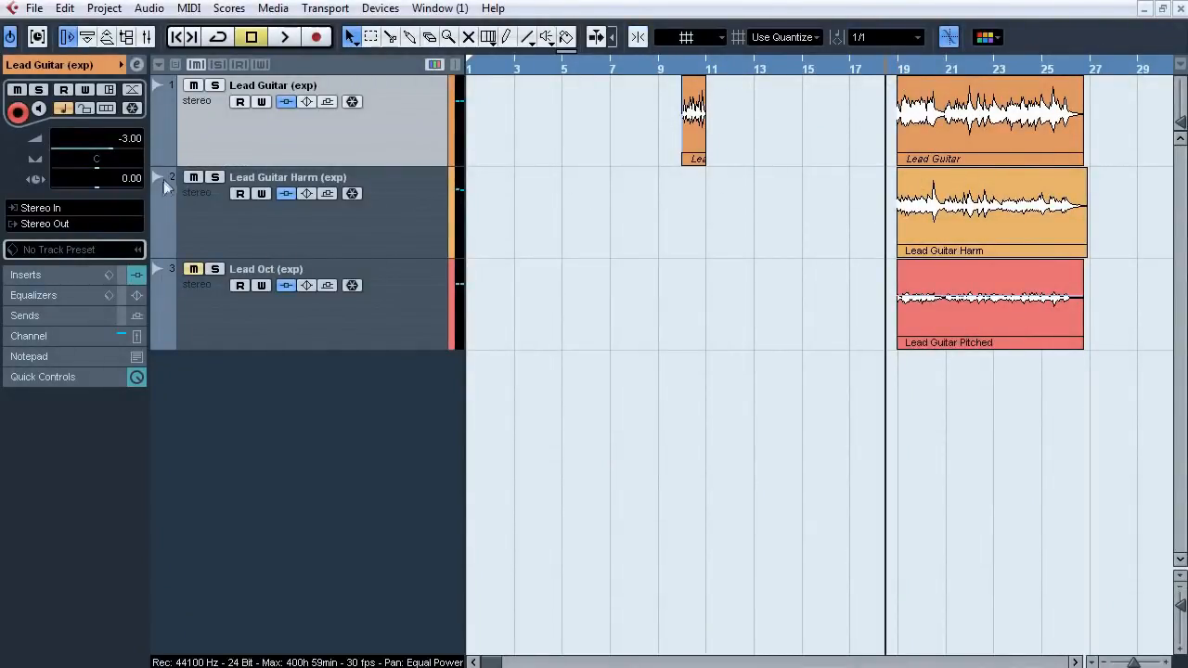
pyautogui.press('space')
pyautogui.moveTo(98, 172); pyautogui.dragTo(65, 176)
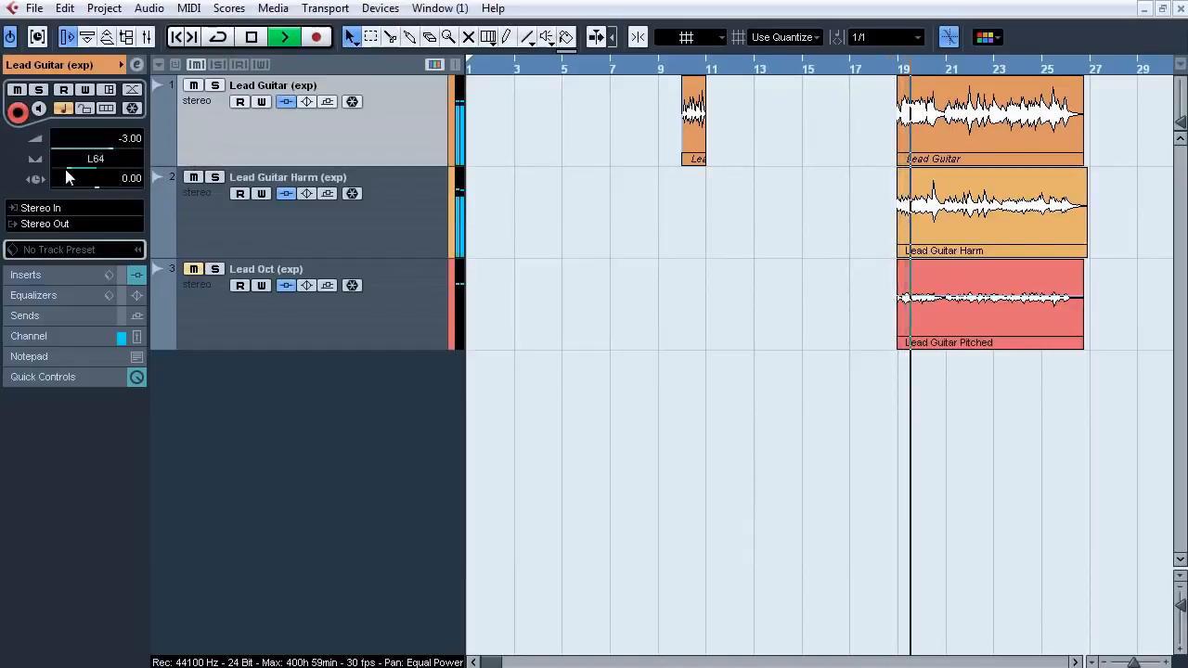
# Audition Lead Guitar Harm panned right against Lead Guitar, return both tracks to centre pan, and stop playback.
pyautogui.click(189, 211)
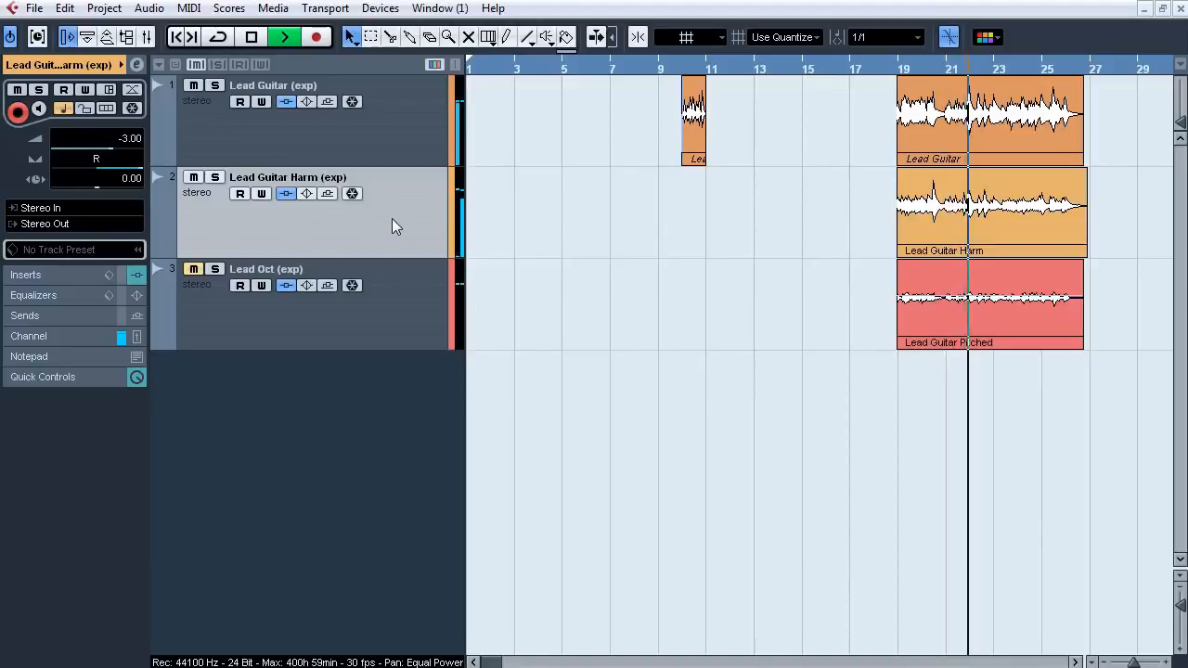
pyautogui.moveTo(135, 172); pyautogui.dragTo(96, 172)
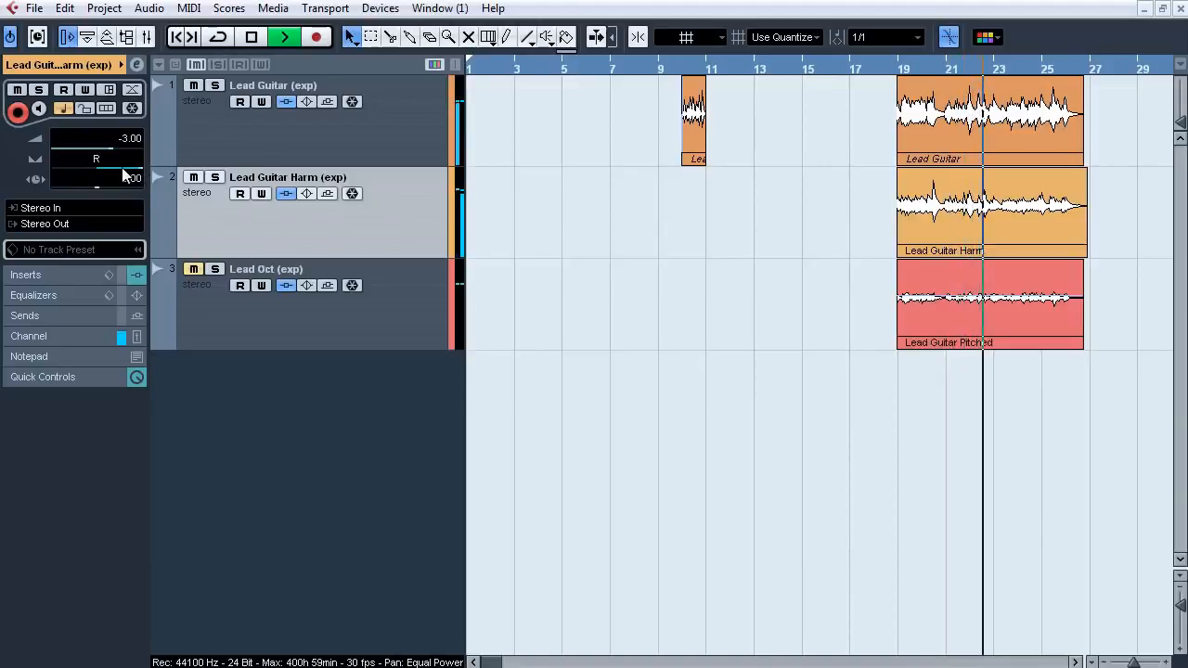
pyautogui.click(209, 148)
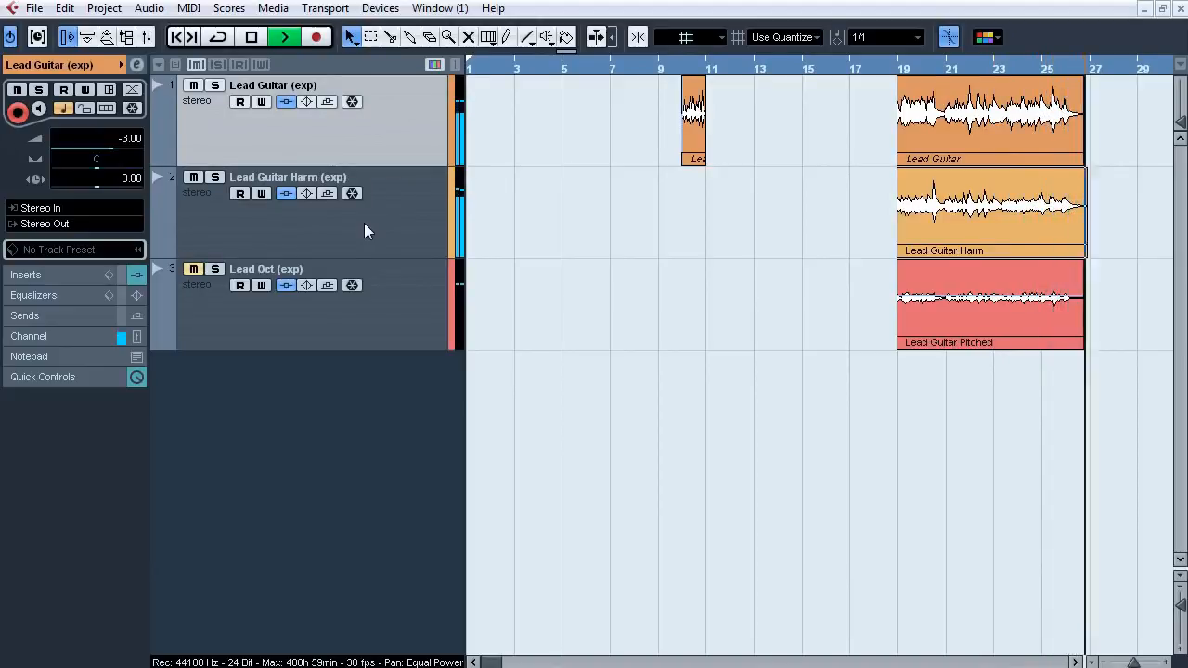
pyautogui.press('space')
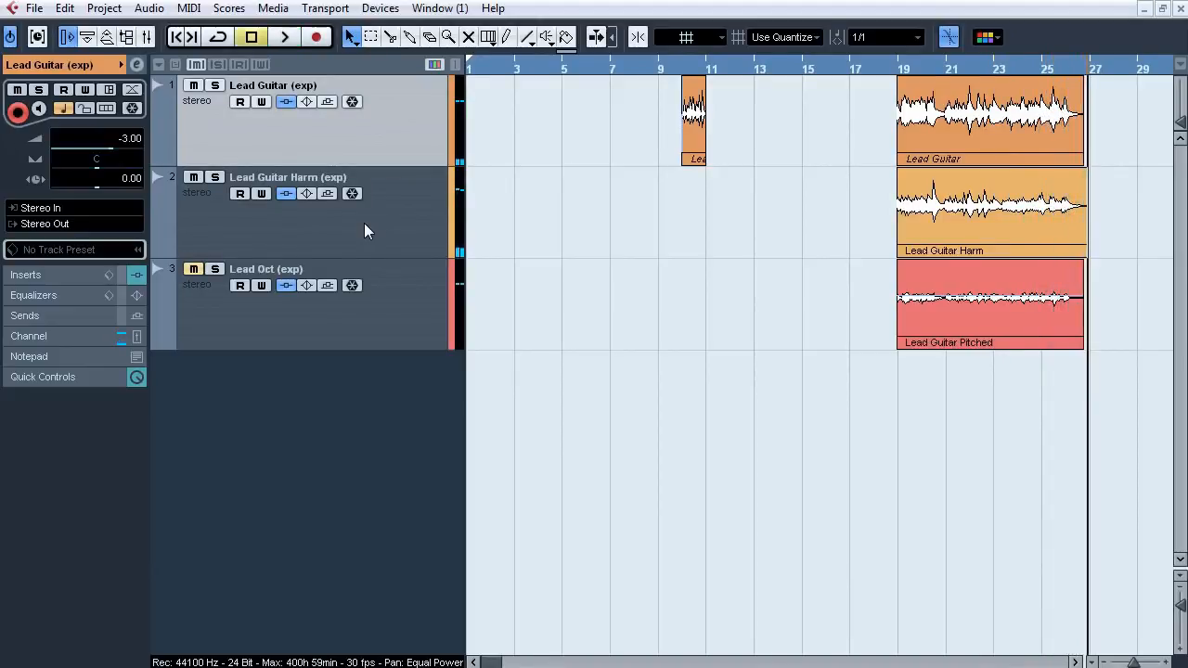
# Expand the Lead Guitar track's inserts and check the mid solo setting in its bx_control V2 plugin, then close it.
pyautogui.click(102, 271)
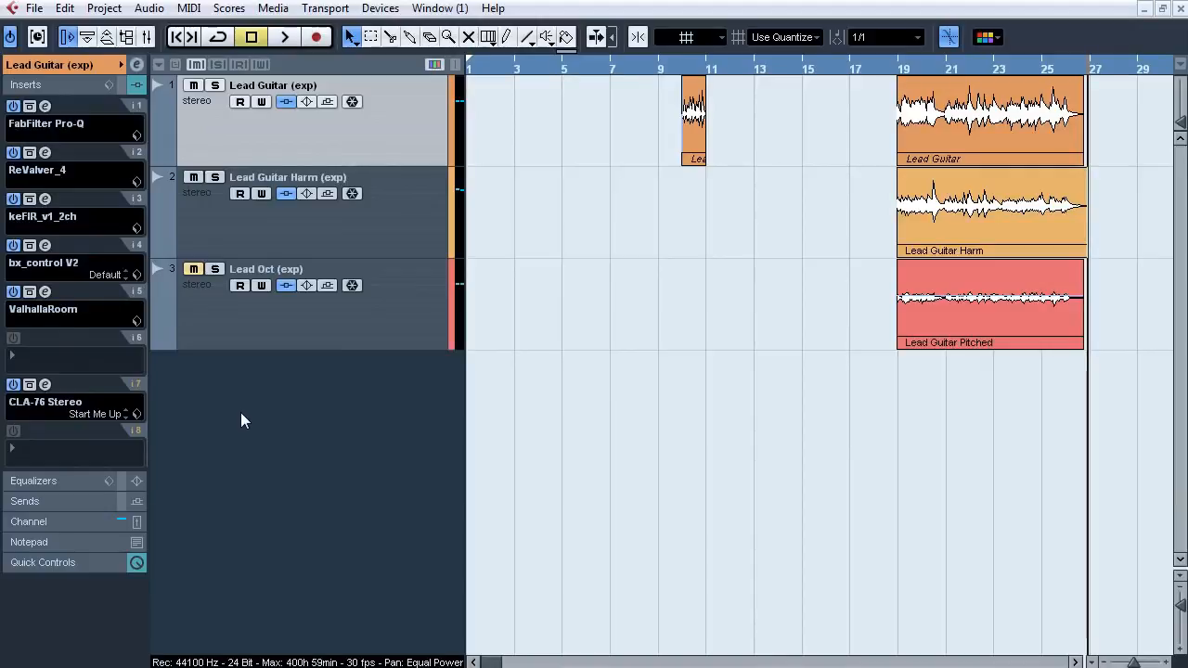
pyautogui.click(47, 246)
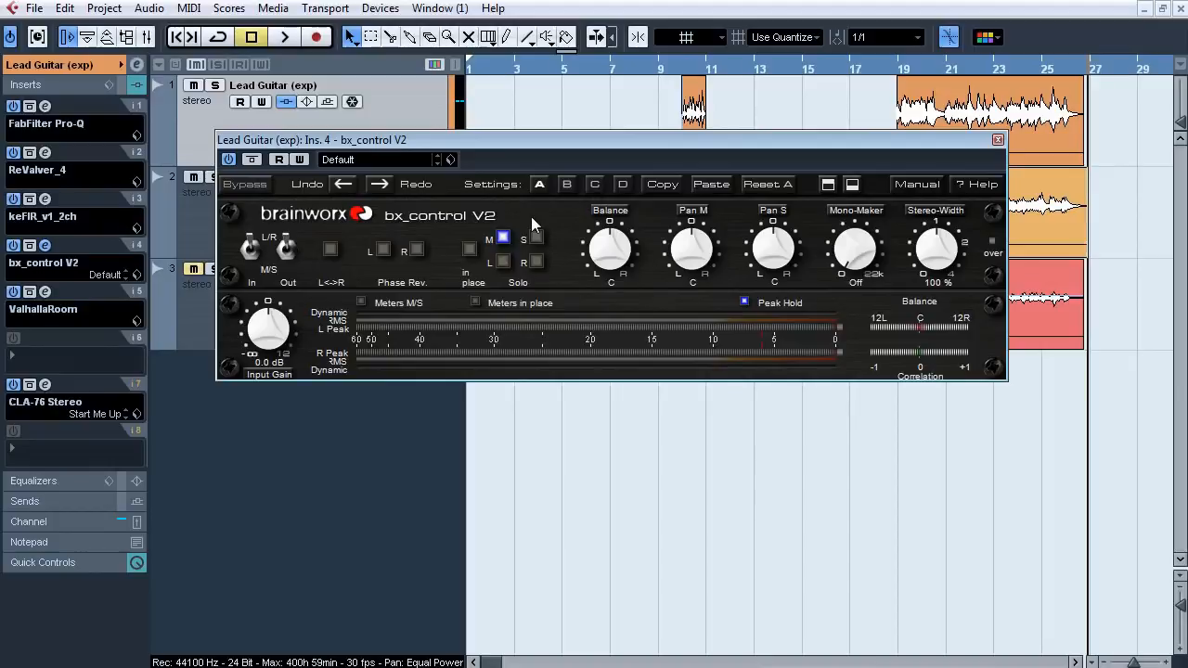
pyautogui.click(45, 246)
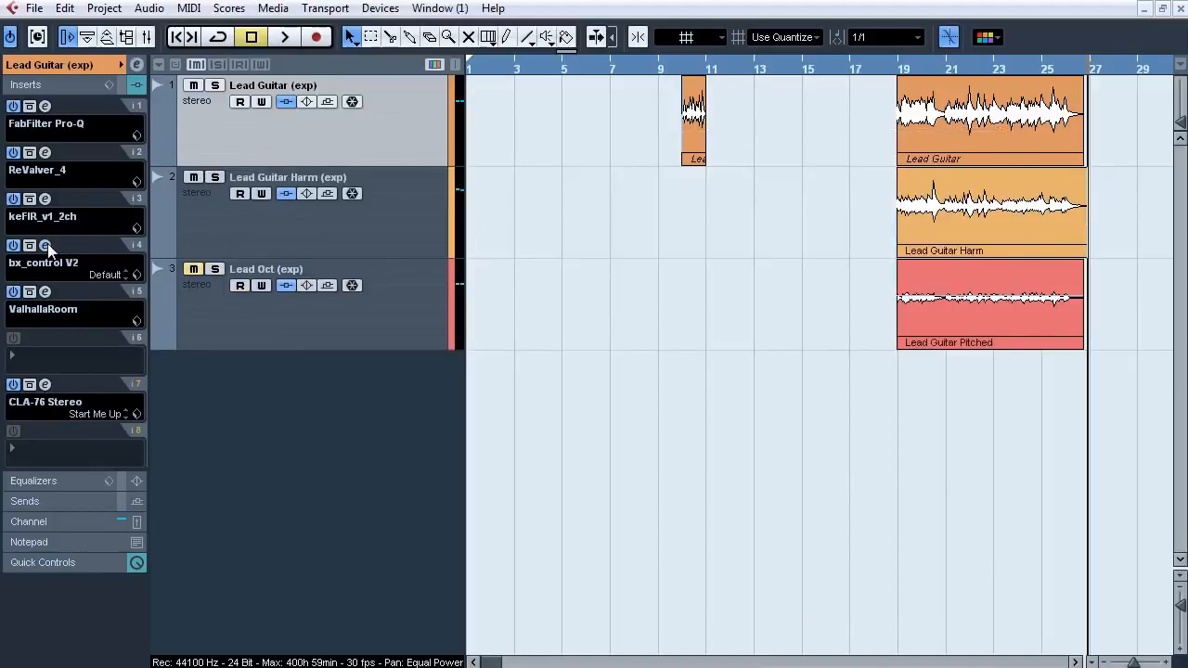
# Open Lead Guitar's FabFilter Pro-Q insert, solo the track, play from just before bar 19, and compare the low-pass filter bypassed and active.
pyautogui.click(45, 107)
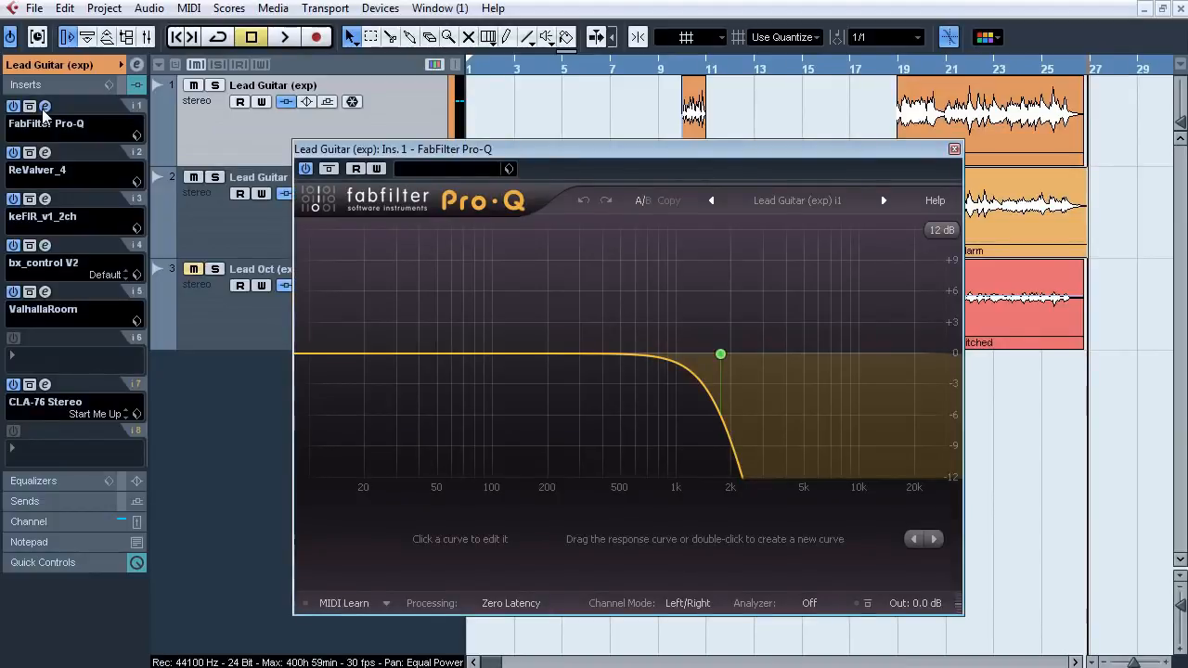
pyautogui.click(214, 85)
pyautogui.click(895, 72)
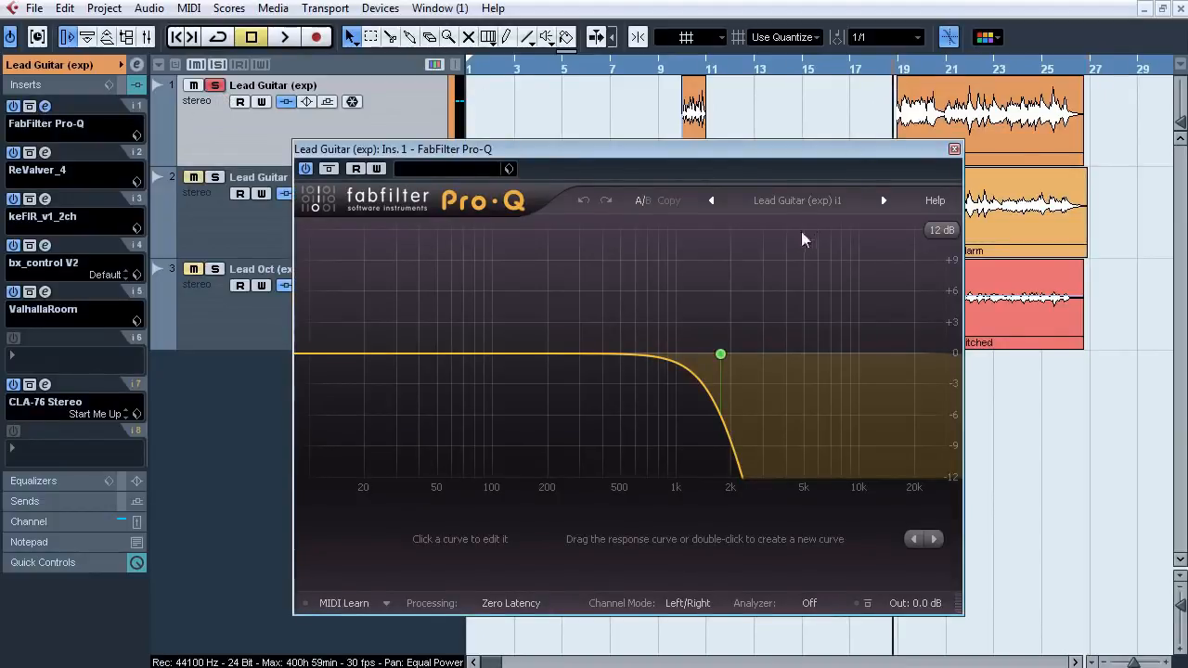
pyautogui.press('space')
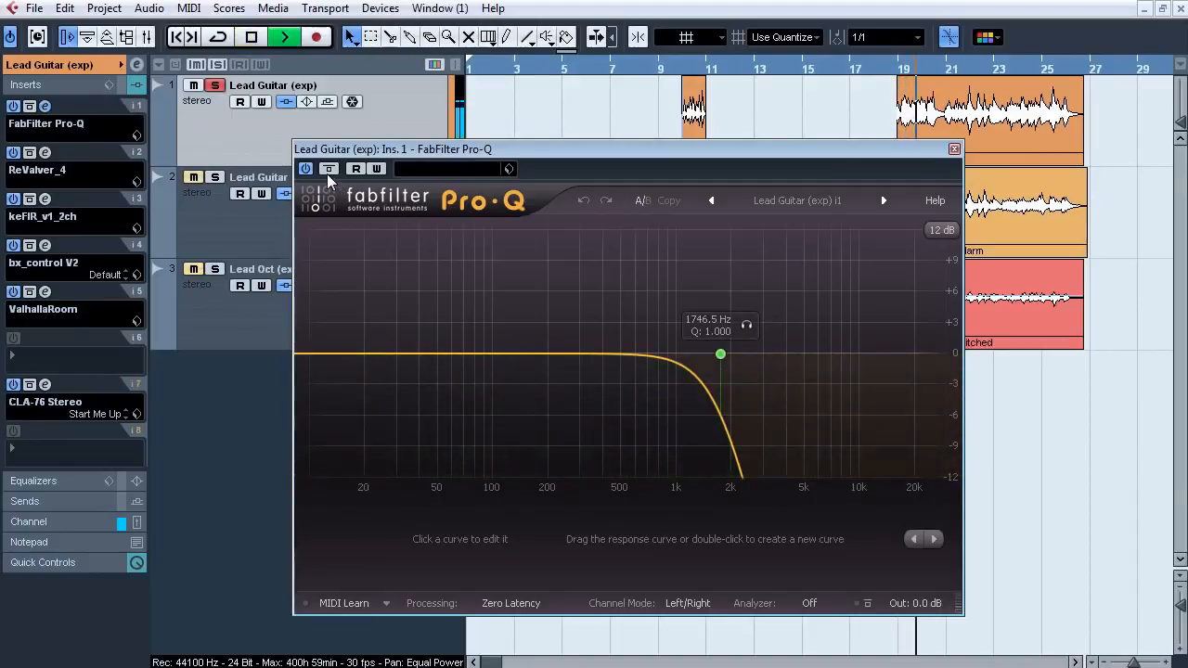
pyautogui.click(328, 168)
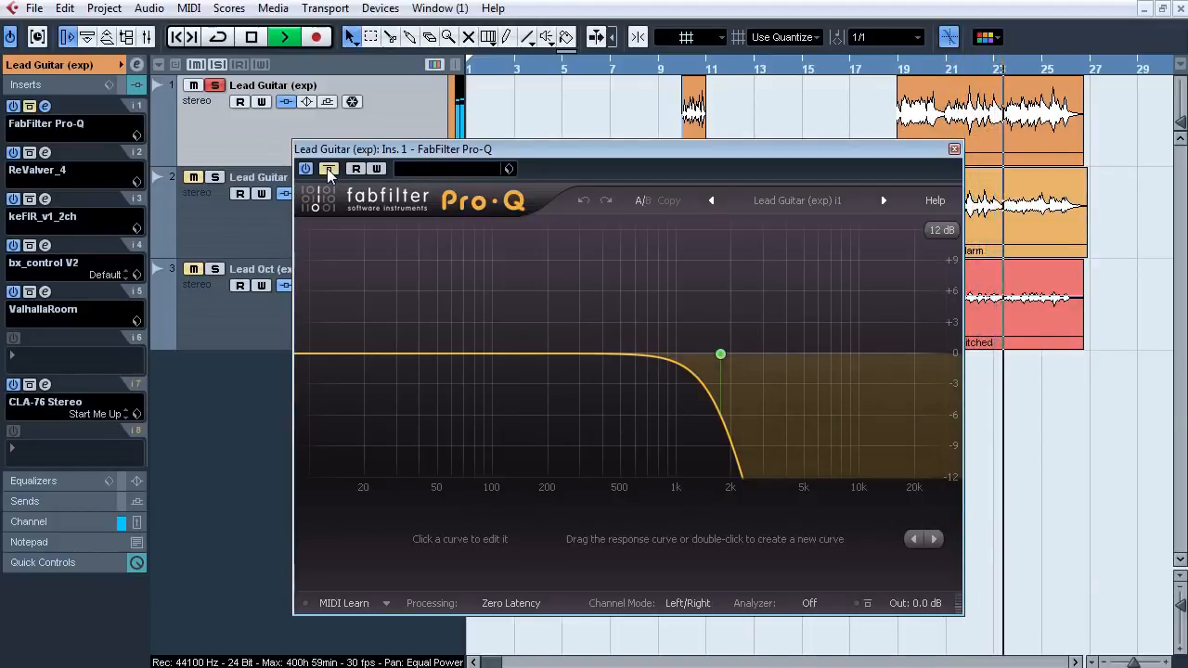
pyautogui.click(328, 168)
# Repeat the Pro-Q bypass comparison on the short clip near bar 10 and from bar 19, stop playback, and close the plugin.
pyautogui.click(676, 71)
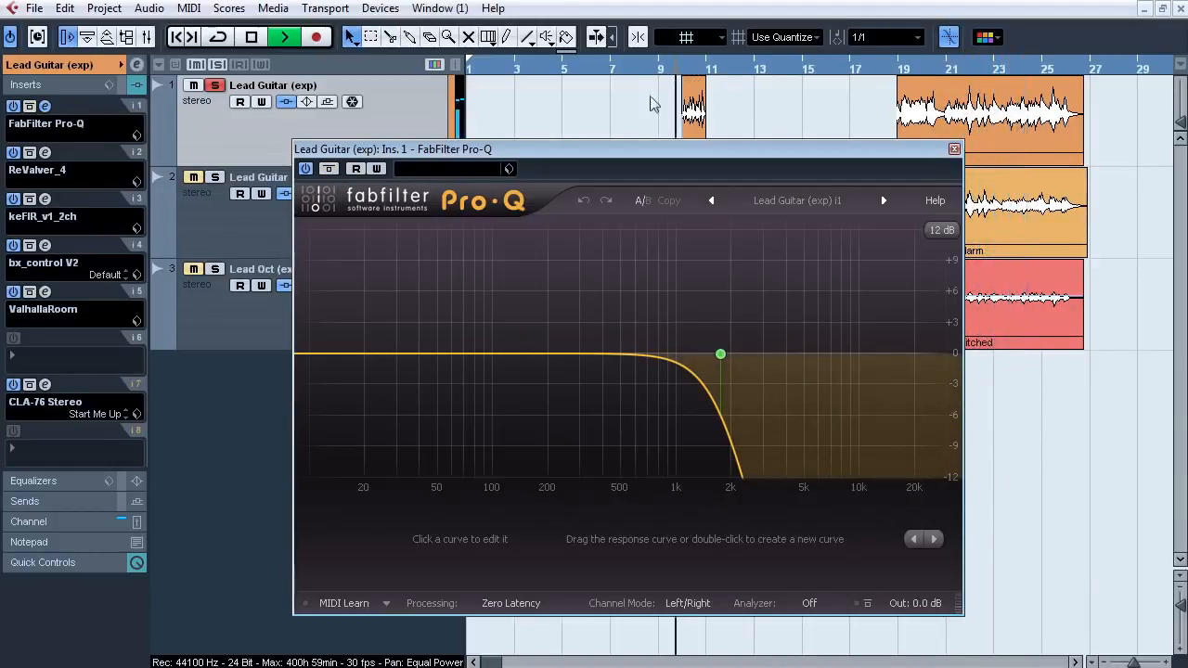
pyautogui.click(655, 67)
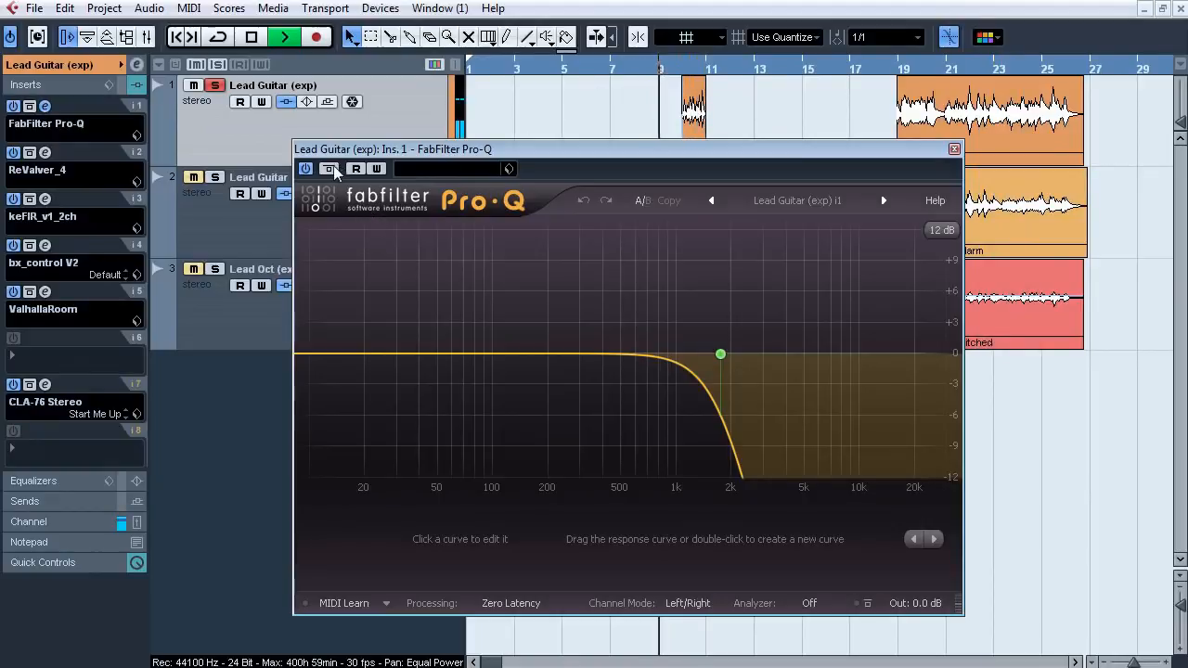
pyautogui.click(329, 169)
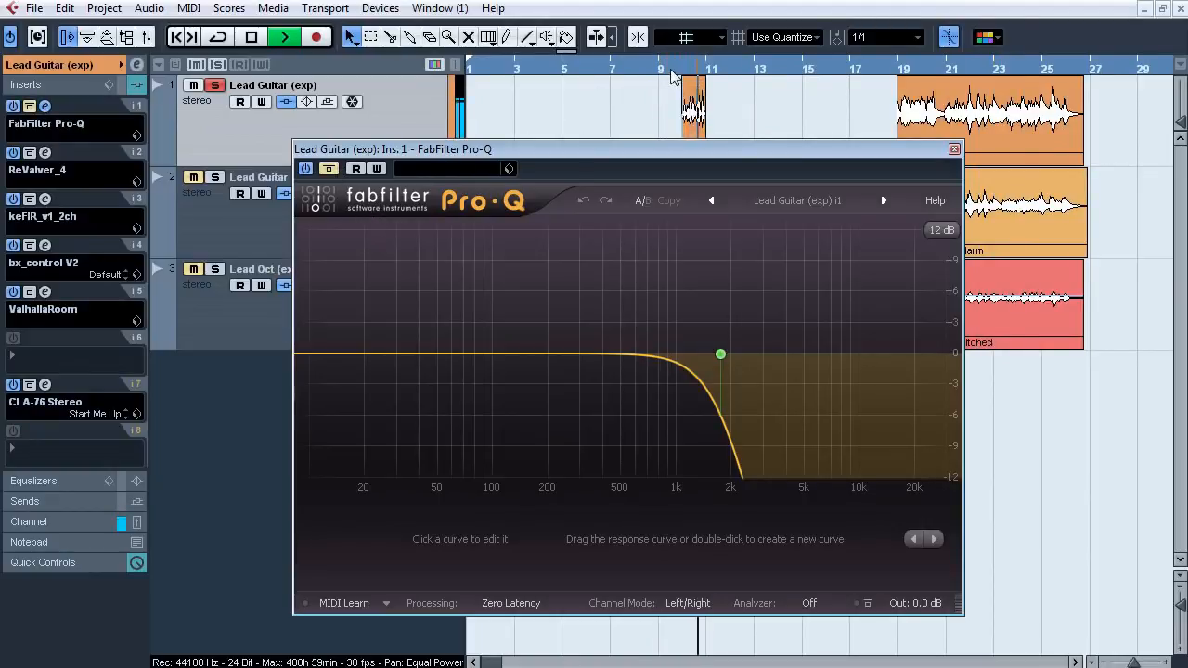
pyautogui.click(902, 68)
pyautogui.click(328, 168)
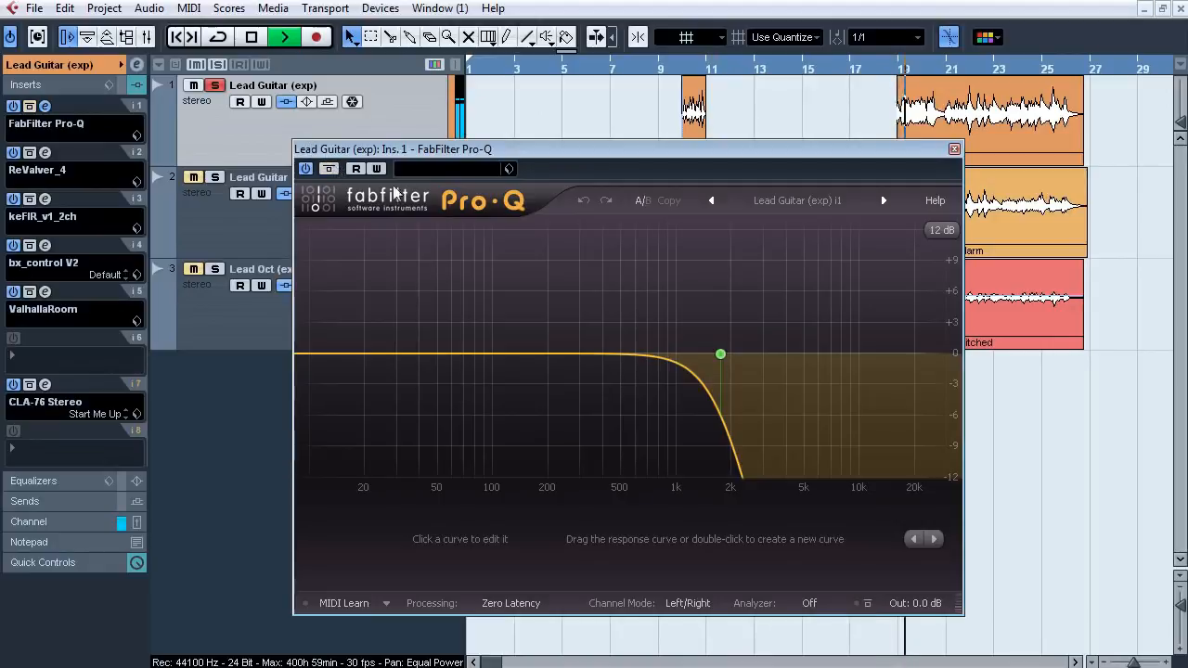
pyautogui.press('space')
pyautogui.click(954, 149)
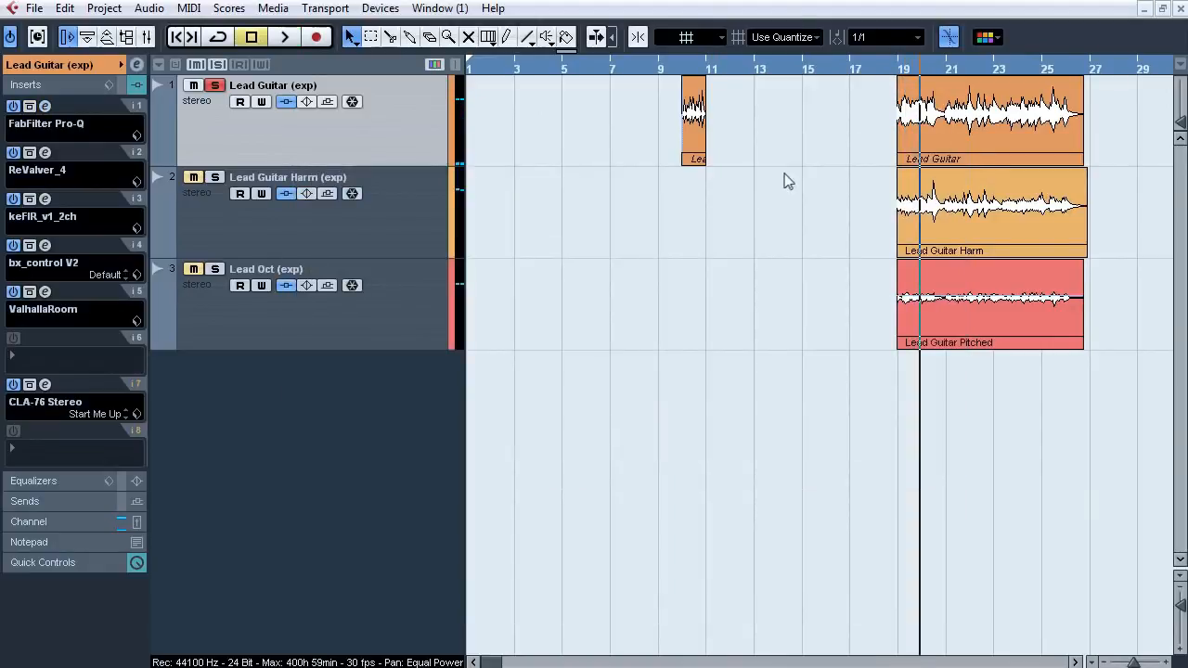
# Unsolo Lead Guitar and view the insert chains of Lead Guitar Harm and Lead Oct.
pyautogui.click(215, 89)
pyautogui.click(210, 222)
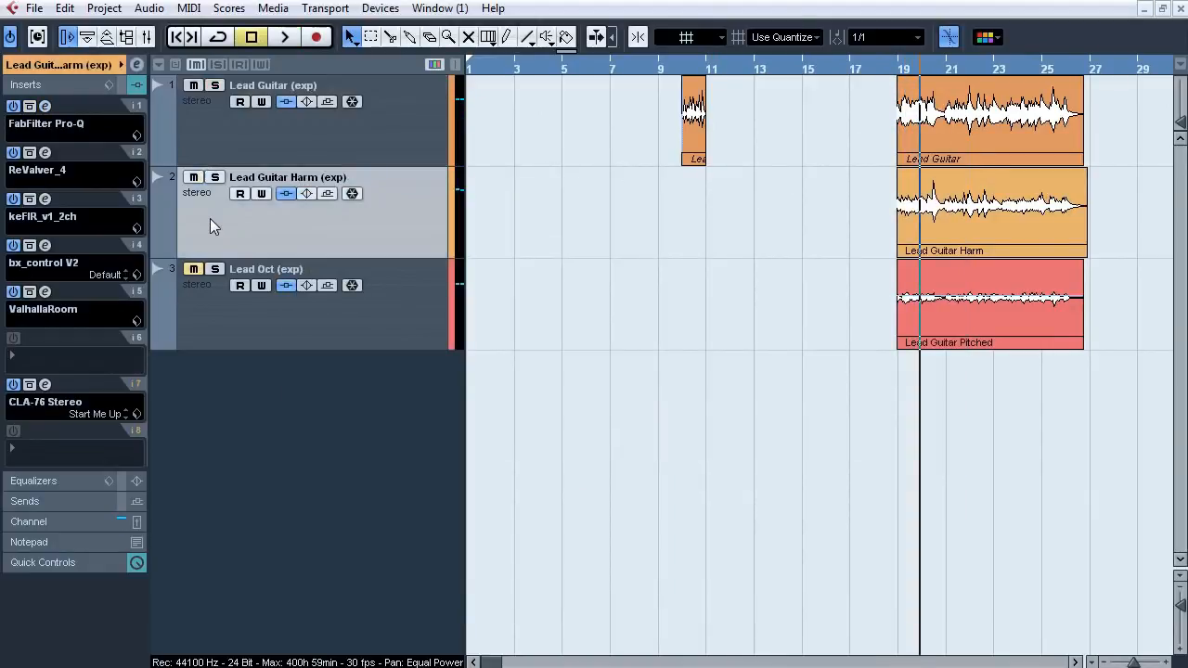
pyautogui.click(220, 305)
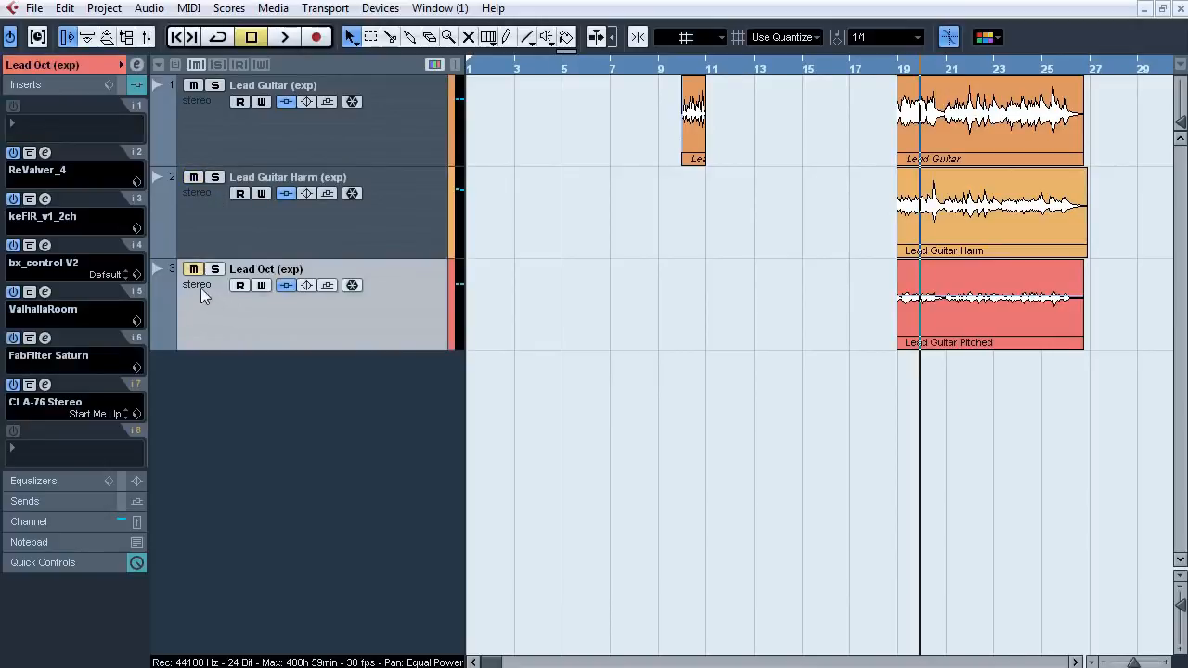
# Audition Lead Oct soloed from bar 19, add Lead Guitar and Lead Guitar Harm to the solo, then stop and clear all solos.
pyautogui.click(215, 269)
pyautogui.click(898, 71)
pyautogui.press('space')
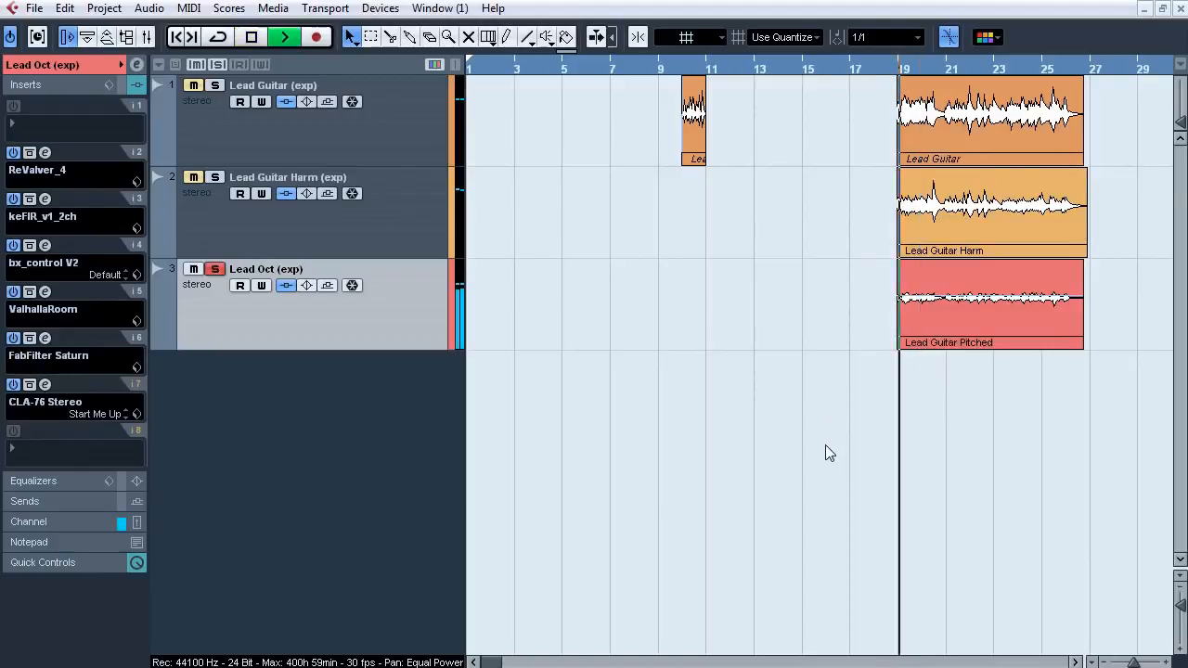
pyautogui.click(411, 140)
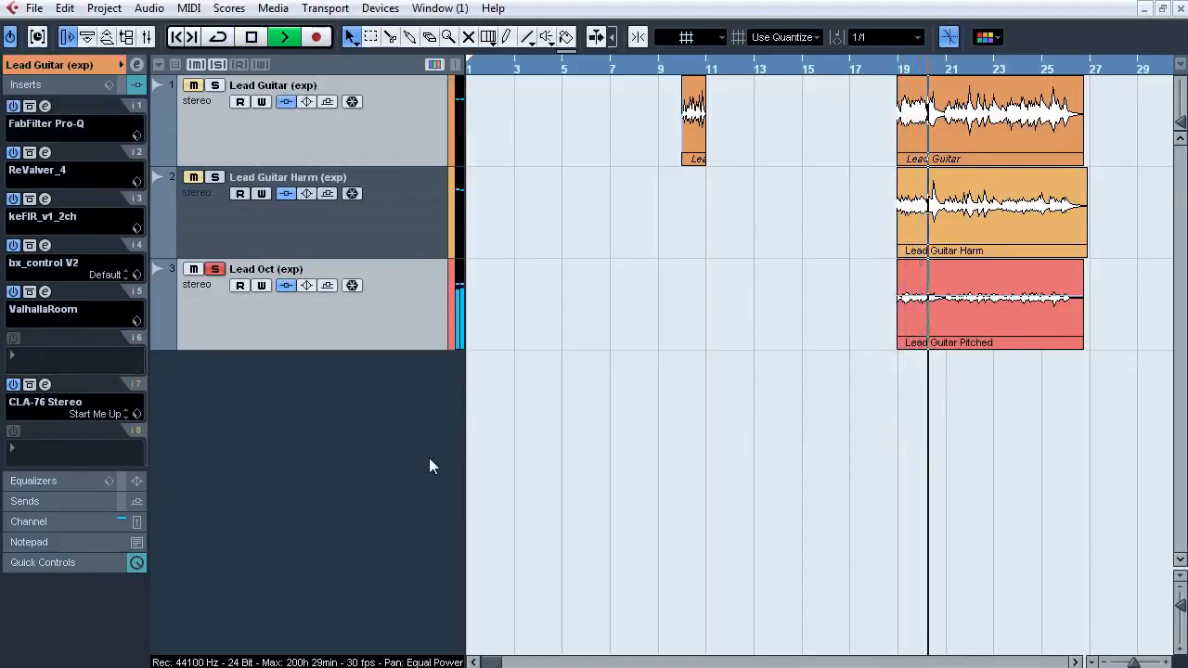
pyautogui.click(215, 269)
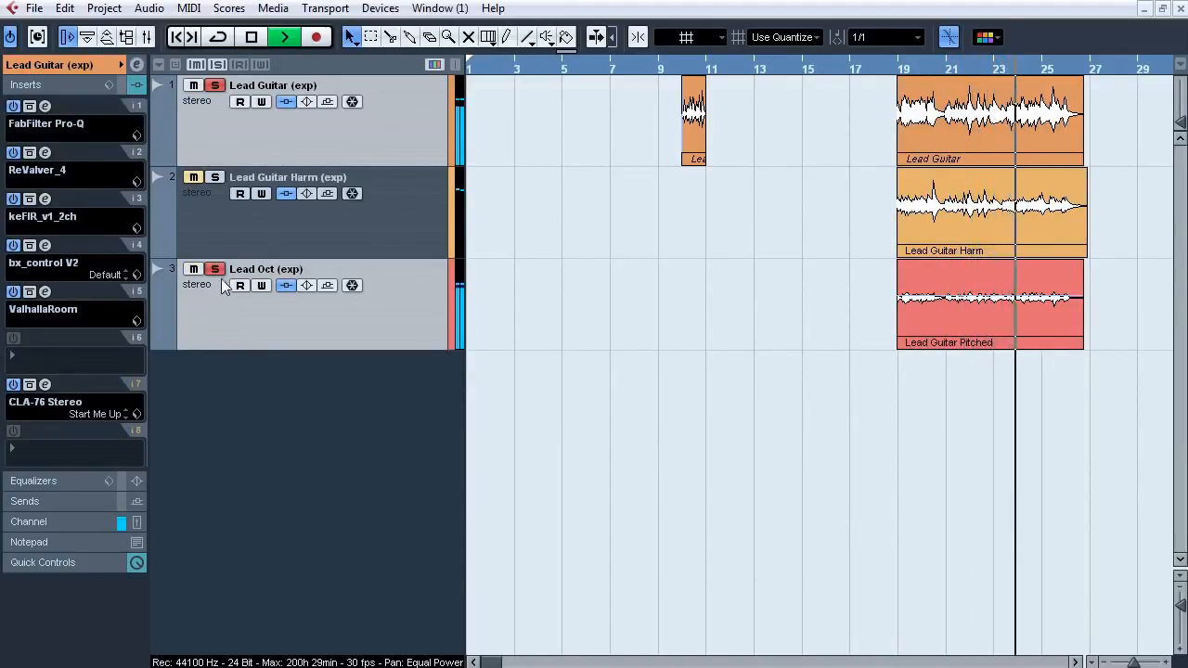
pyautogui.click(215, 177)
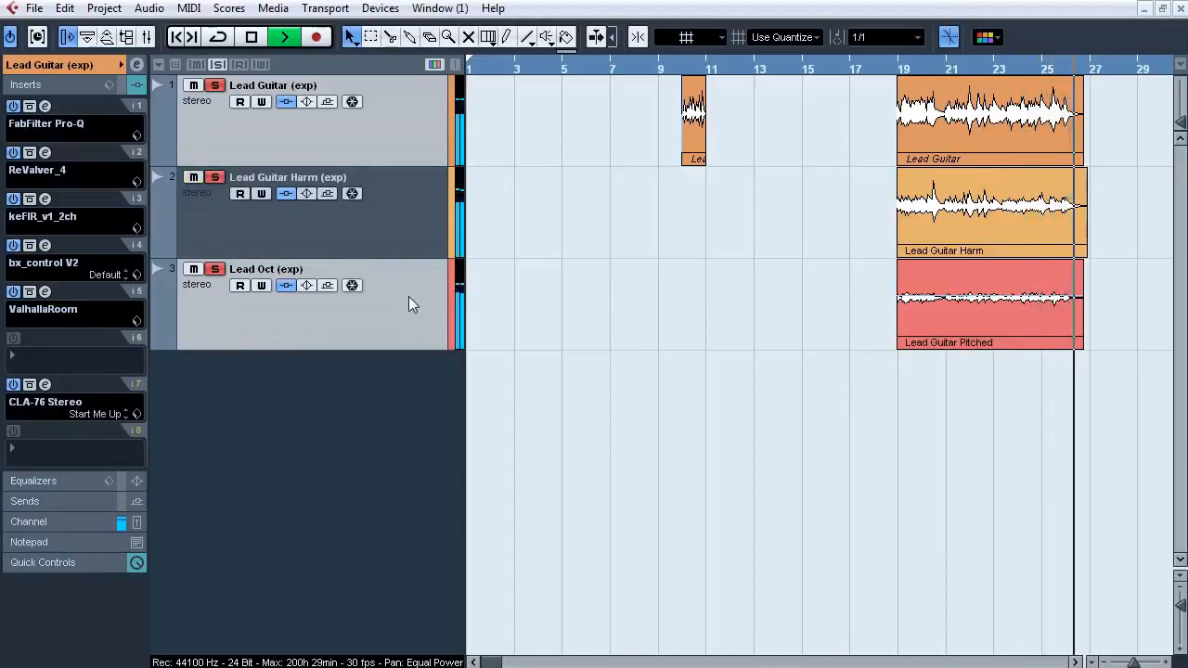
pyautogui.press('space')
pyautogui.click(217, 65)
# Solo and select Lead Oct, check the mid solo setting in its bx_control V2 insert, and close the plugin.
pyautogui.click(215, 269)
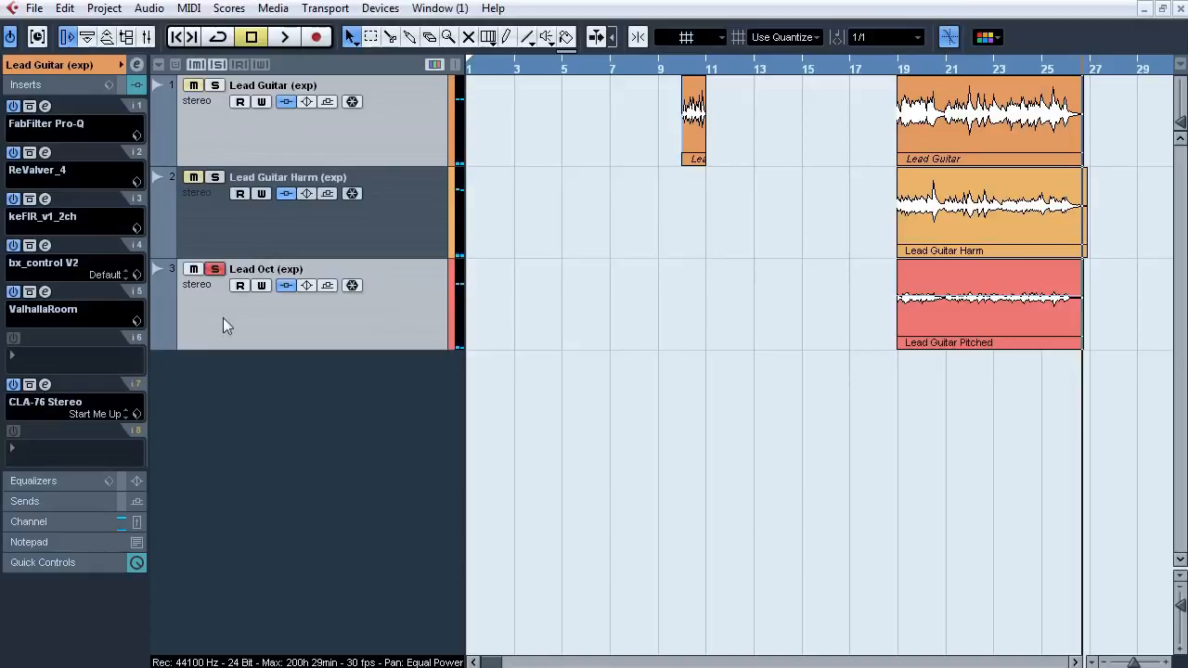
pyautogui.click(222, 319)
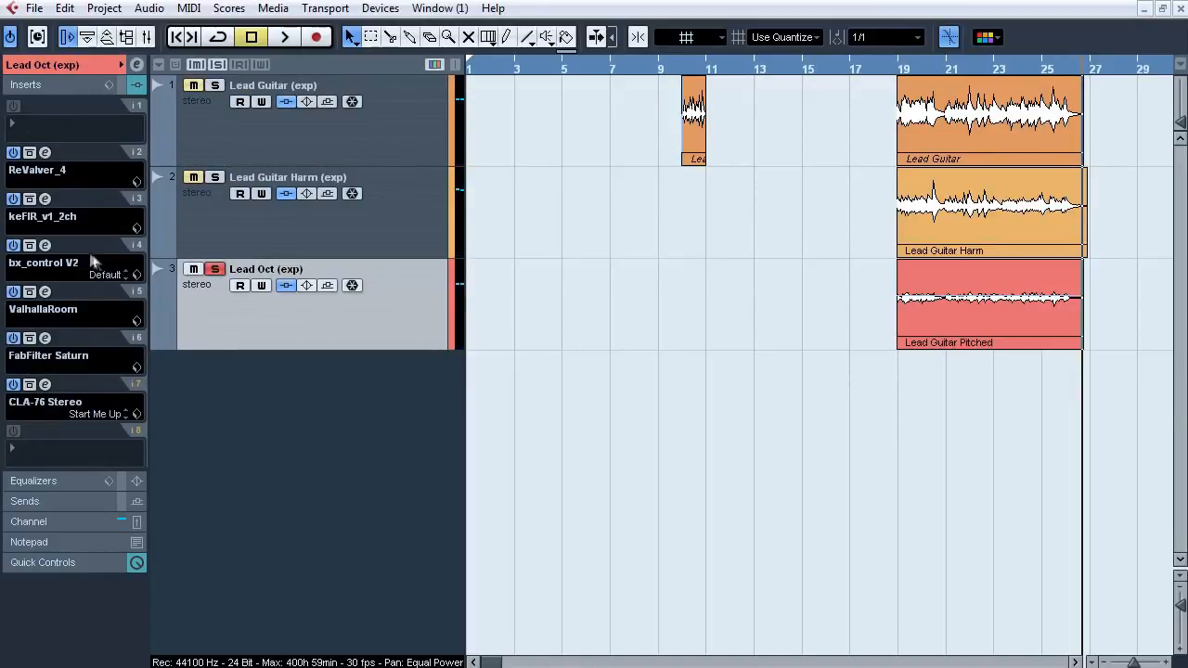
pyautogui.click(45, 246)
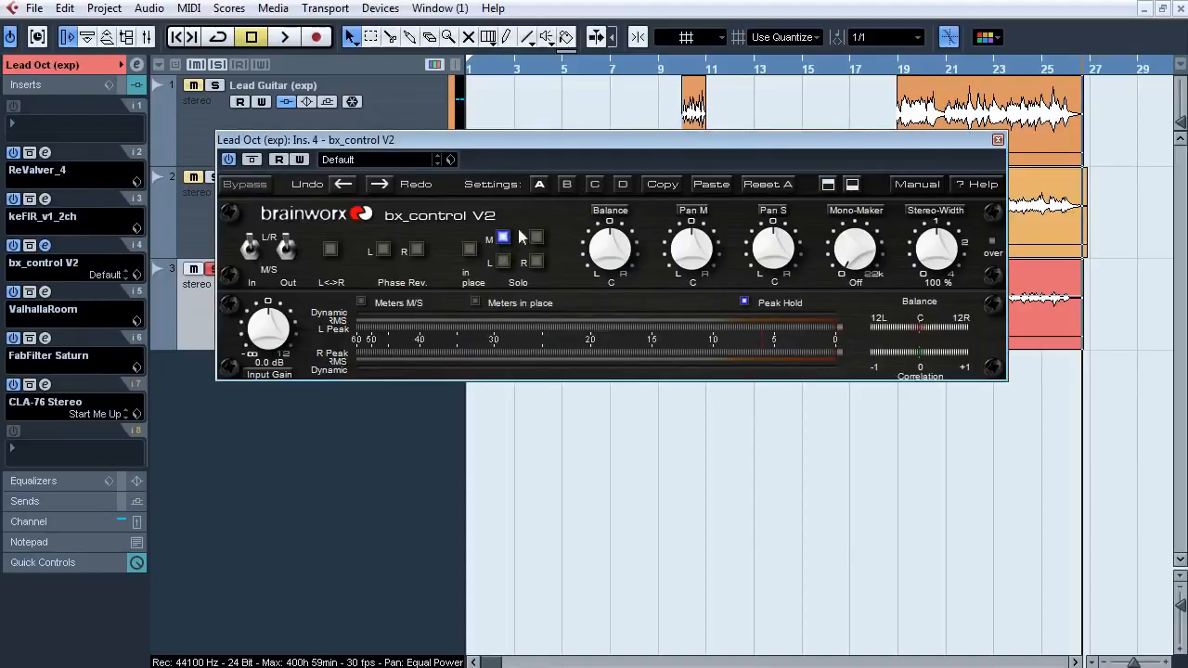
pyautogui.click(46, 247)
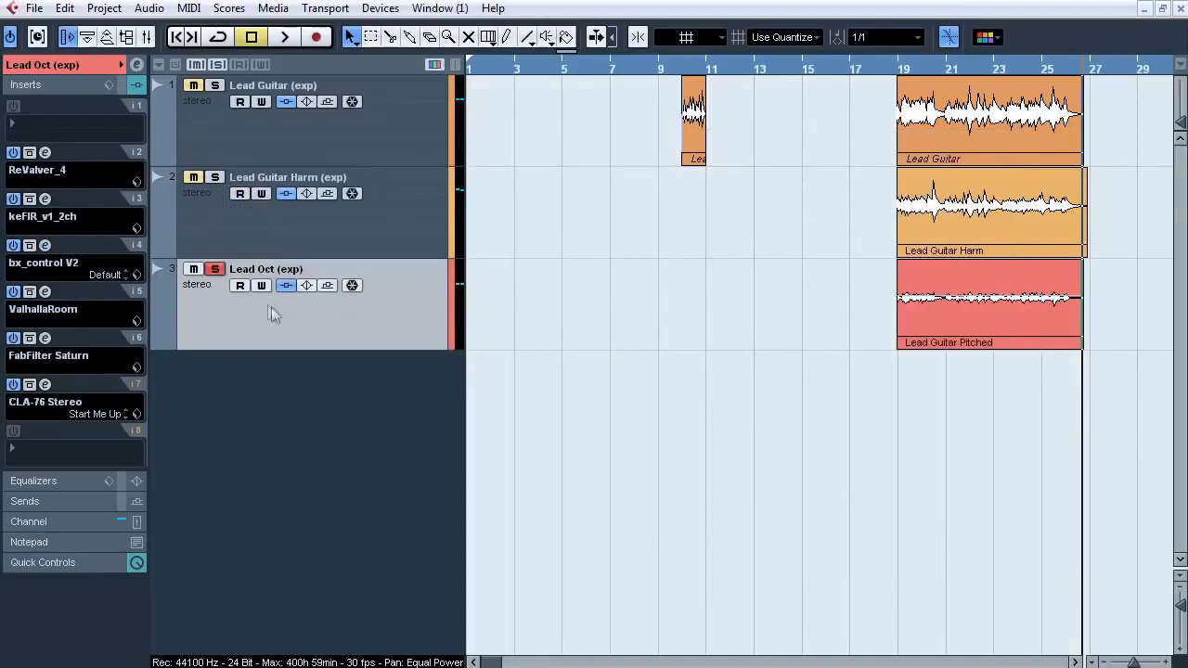
# Open the Audio Mixdown export and select the Lead Guitar, Lead Guitar Harm and Lead Oct channels for batch export.
pyautogui.click(33, 9)
pyautogui.moveTo(247, 339)
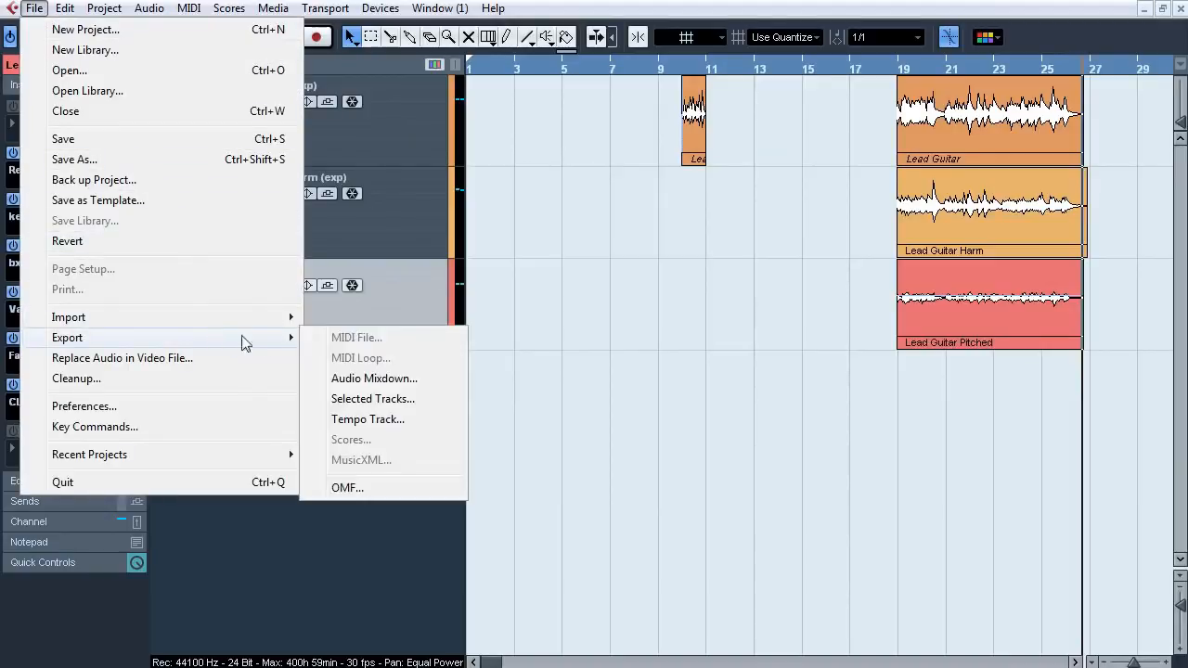
pyautogui.click(374, 376)
pyautogui.click(150, 248)
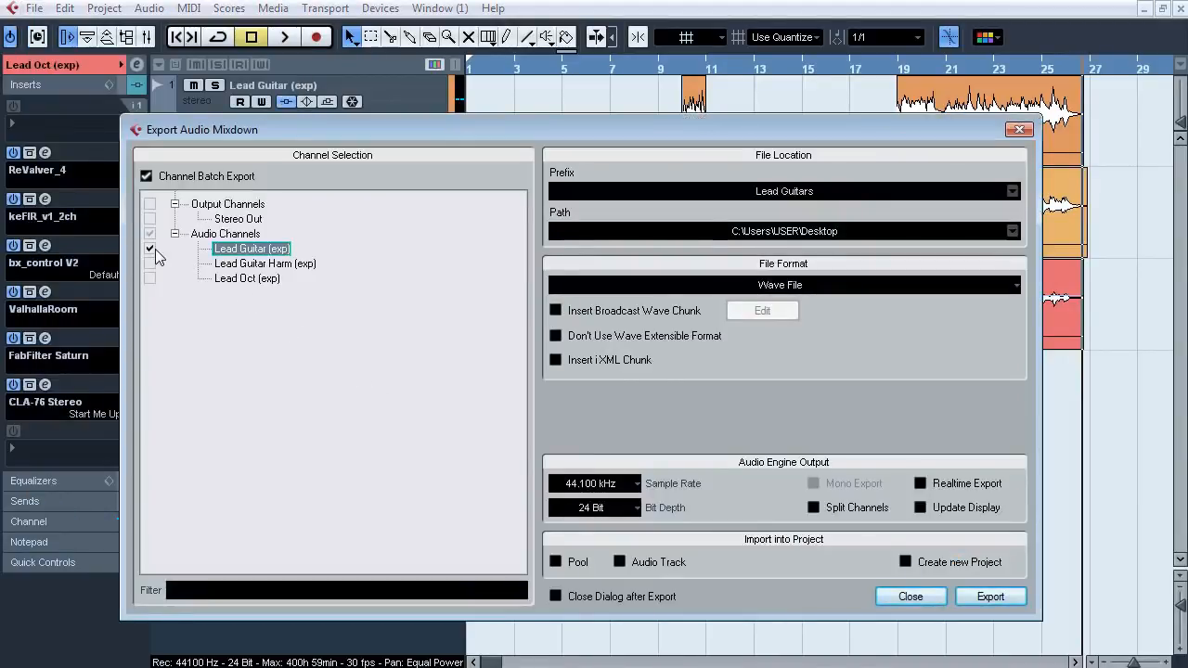
pyautogui.click(149, 263)
pyautogui.click(149, 279)
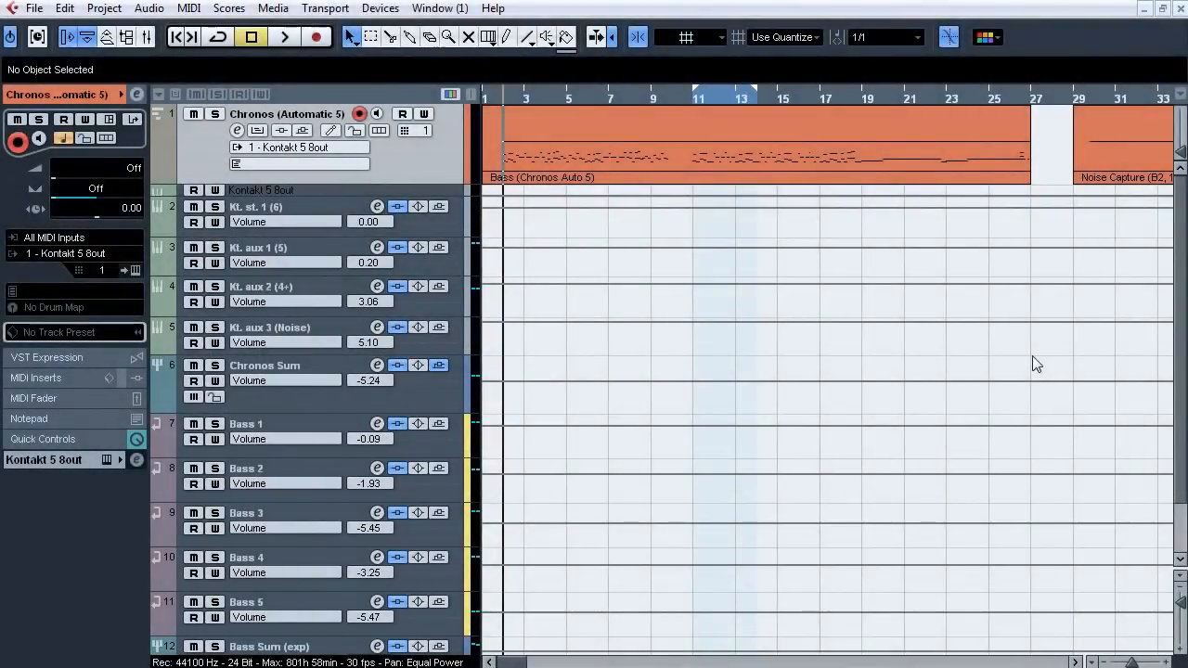
# Play the Chronos bass project from bar 2 and stop just before bar 11.
pyautogui.press('space')
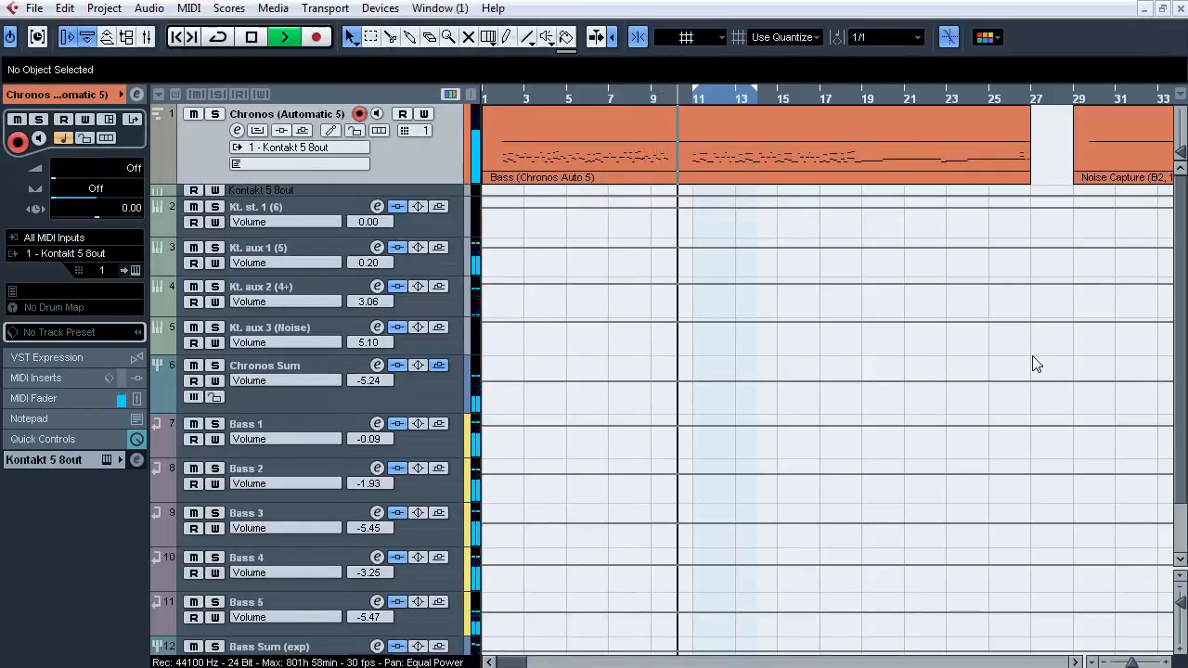
pyautogui.press('space')
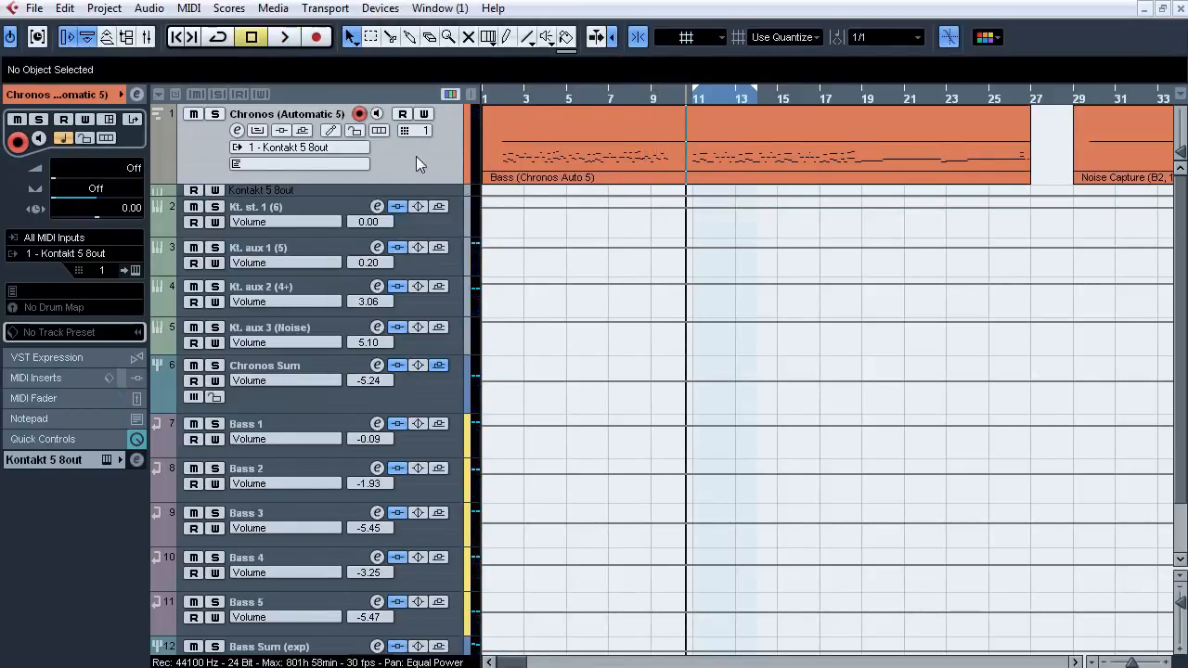
# Open the Chronos track's Kontakt 5 8out instrument, expand it to view the outputs and view options, restore the compact view and close it.
pyautogui.click(137, 270)
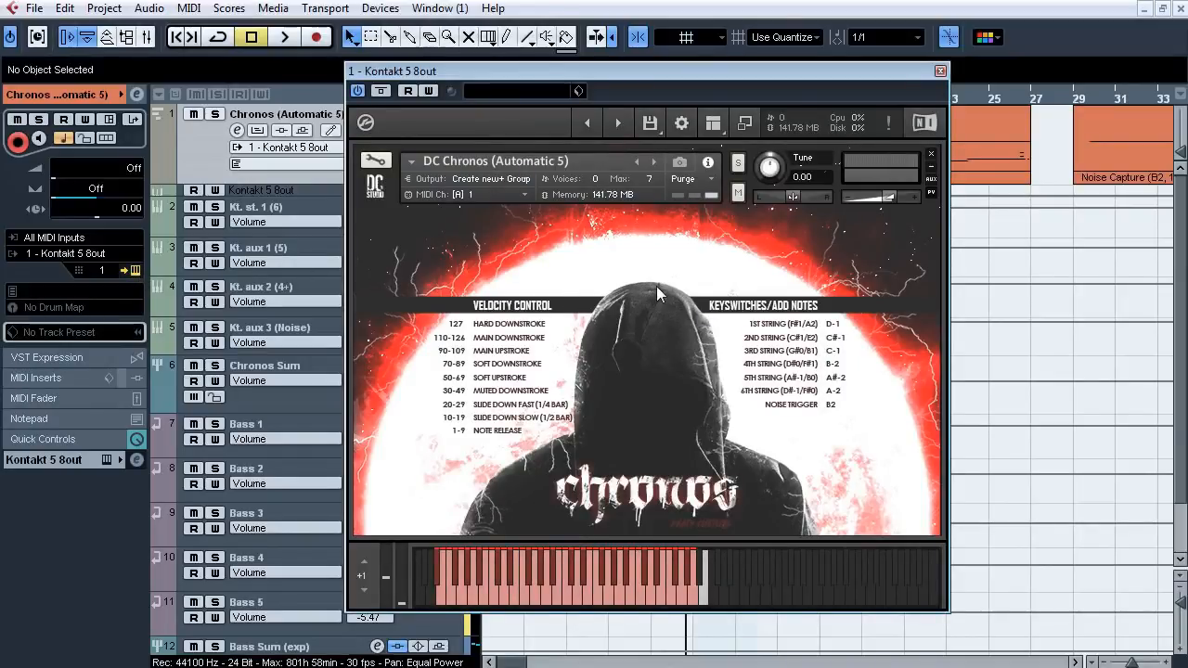
pyautogui.click(752, 118)
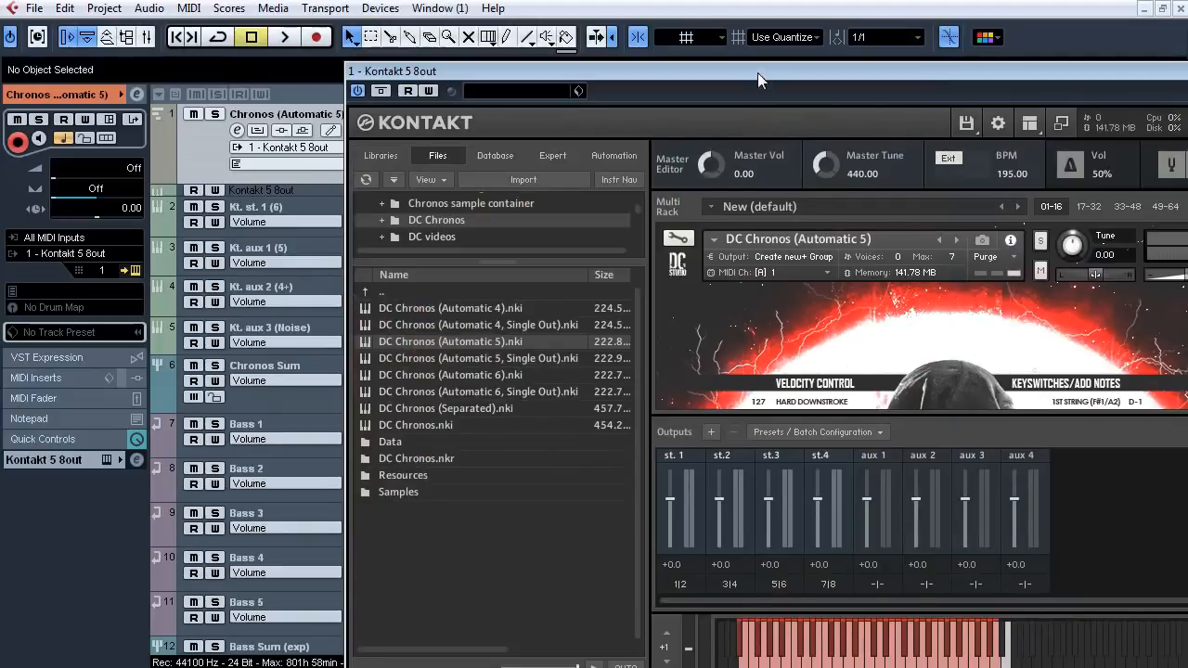
pyautogui.moveTo(757, 72); pyautogui.dragTo(569, 21)
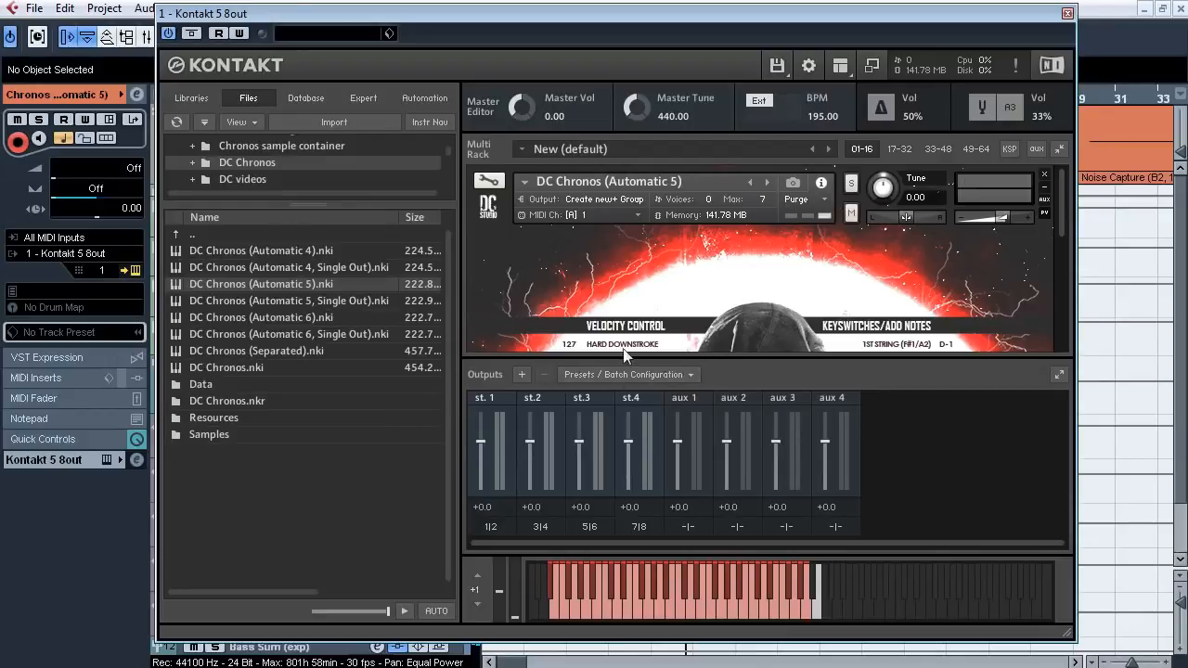
pyautogui.click(841, 65)
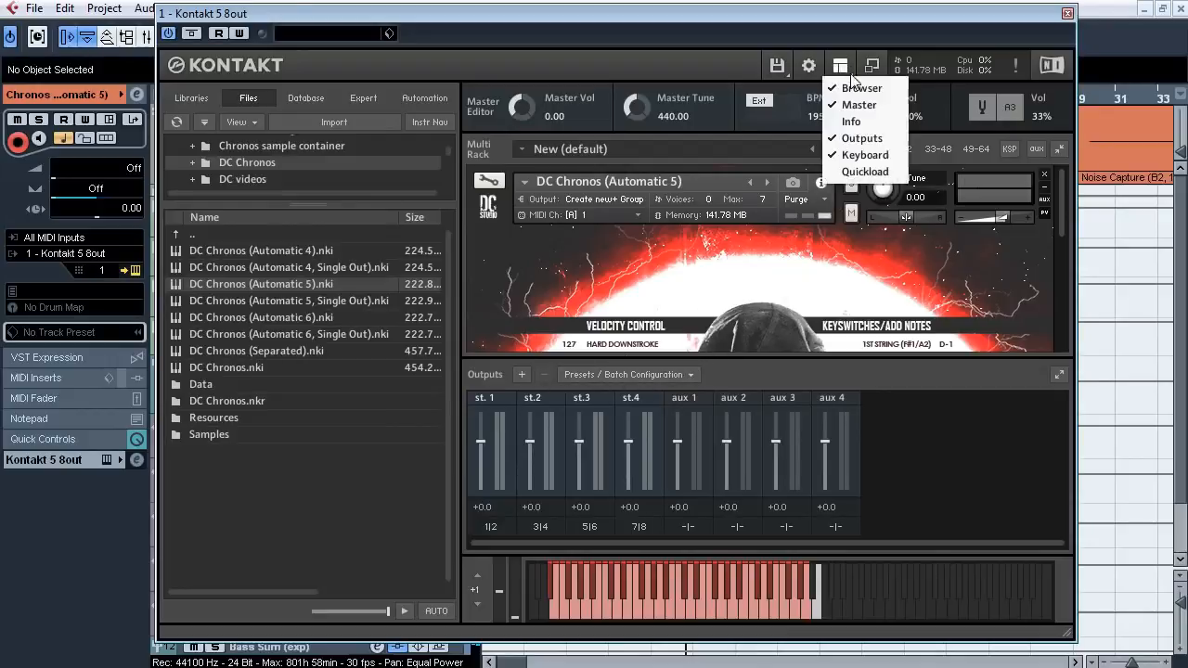
pyautogui.click(875, 65)
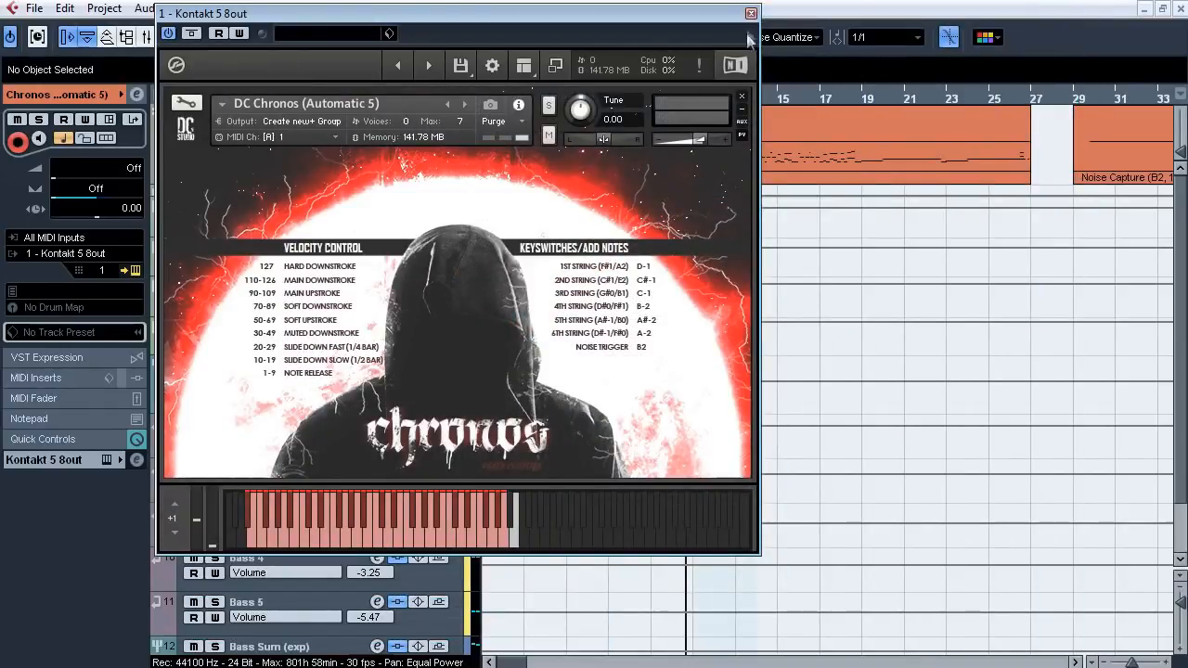
pyautogui.click(754, 12)
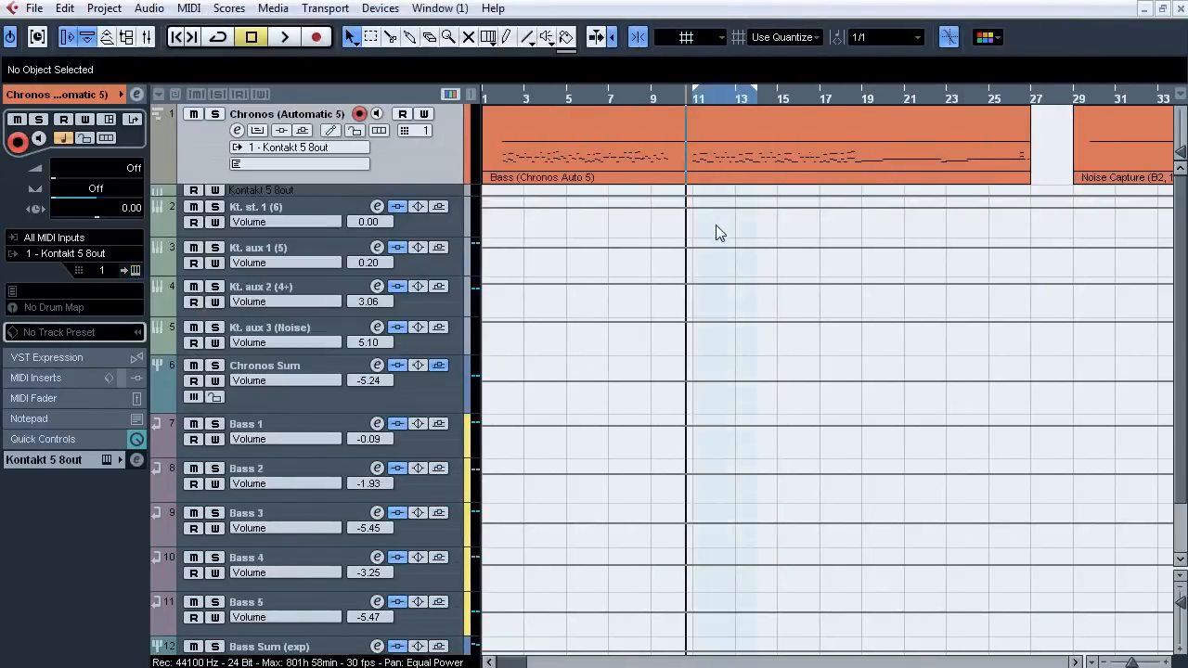
# Open the Bass (Chronos Auto 5) MIDI part in the Key Editor and examine its notes and velocities through to bar 27.
pyautogui.doubleClick(715, 132)
pyautogui.moveTo(1172, 193); pyautogui.dragTo(1184, 351)
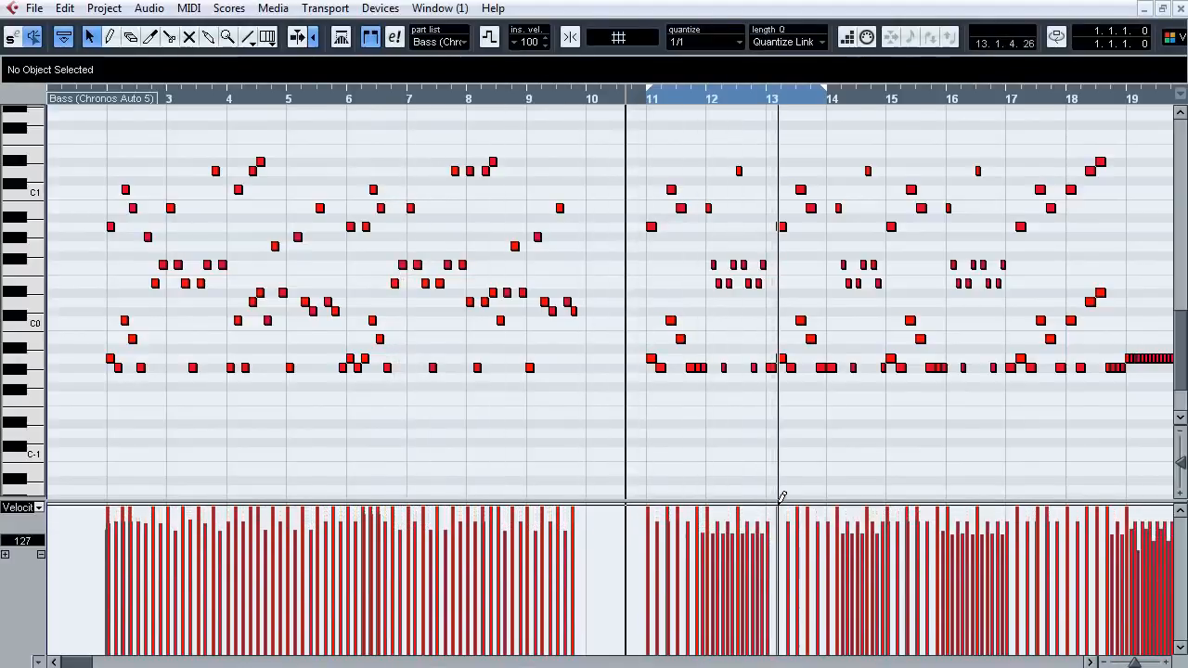
pyautogui.click(1092, 662)
pyautogui.click(1092, 662)
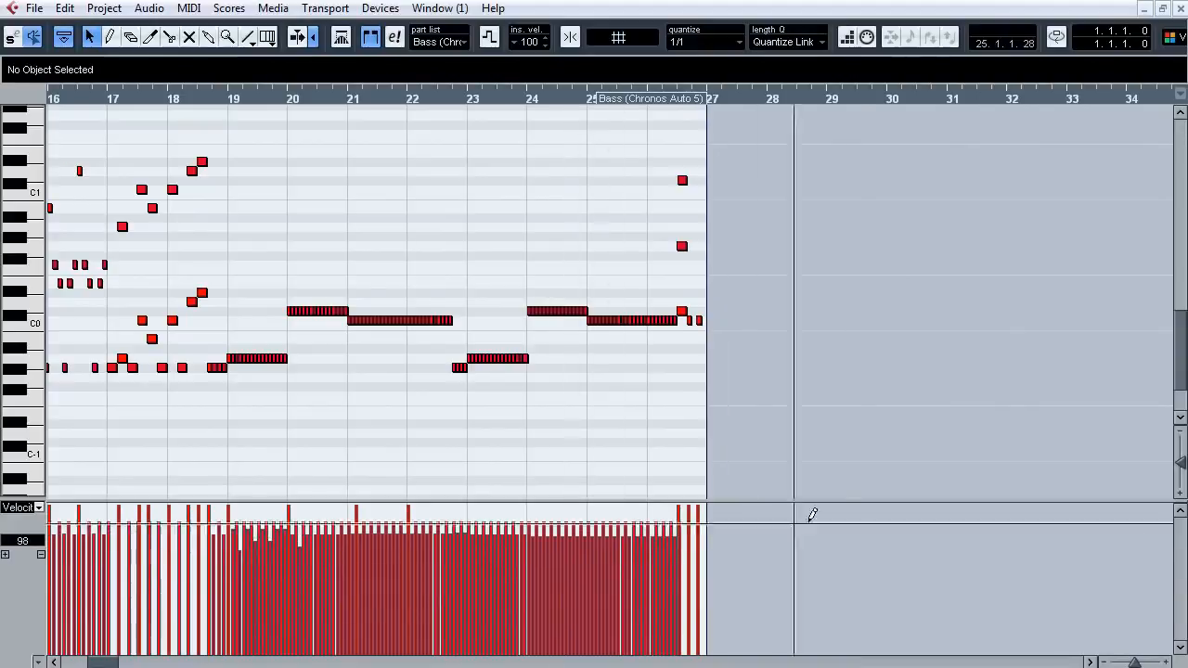
# Find the sustained B2 note spanning the bass part, select it to view its properties, and close the Key Editor.
pyautogui.moveTo(1179, 352); pyautogui.dragTo(1167, 306)
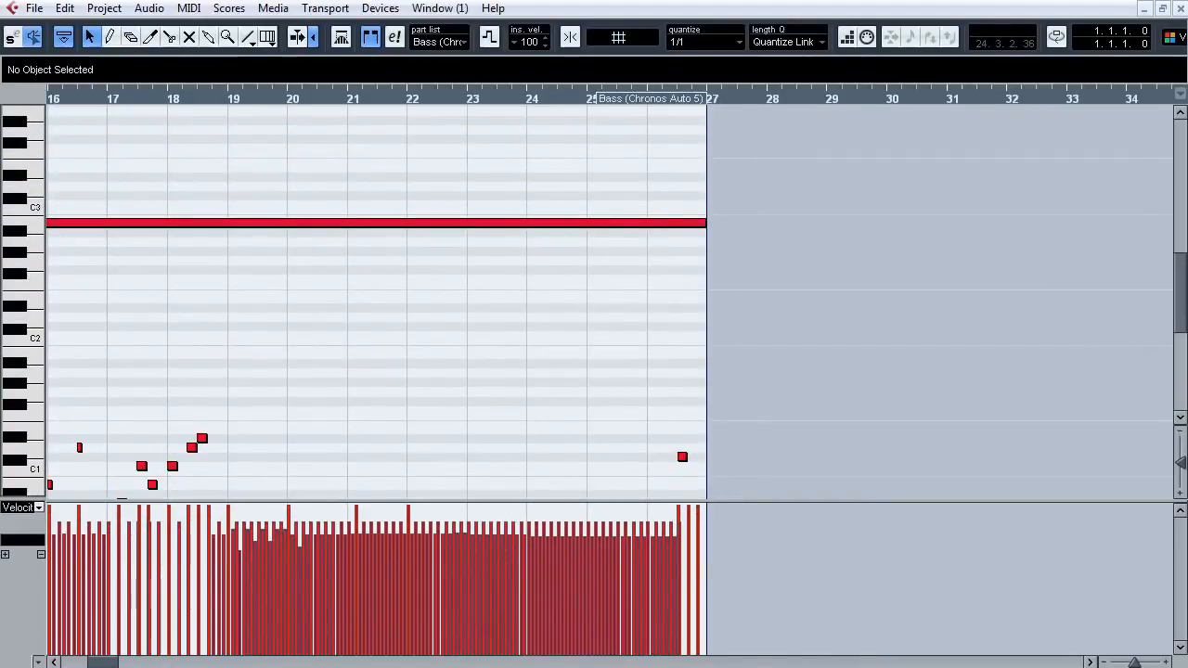
pyautogui.moveTo(95, 662); pyautogui.dragTo(59, 662)
pyautogui.click(594, 223)
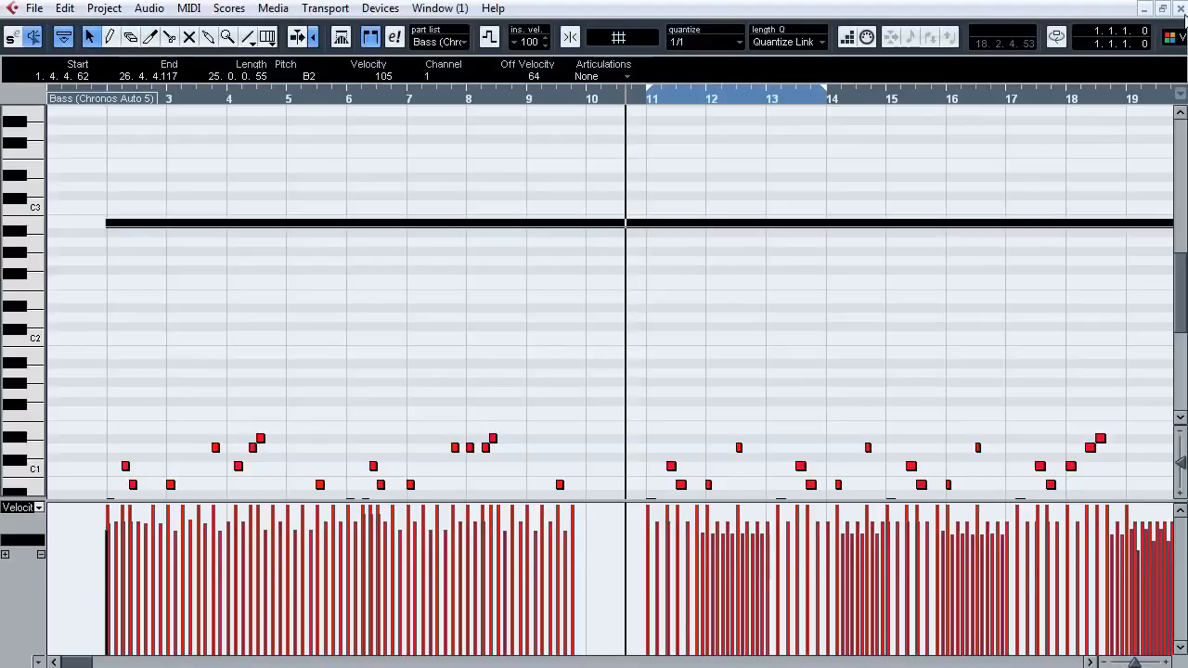
pyautogui.click(1179, 7)
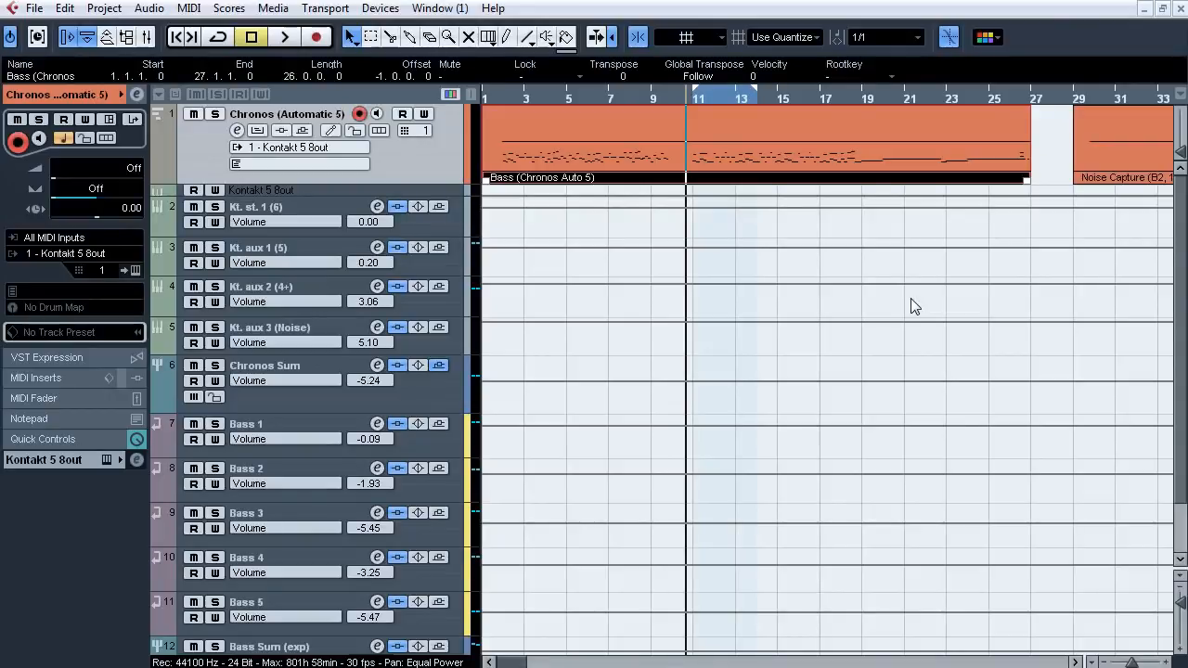
# Review the output routing of the Kt. st. 1 (6), Kt. aux 1 (5), Kt. aux 2 (4+) and Kt. aux 3 (Noise) channels.
pyautogui.click(332, 215)
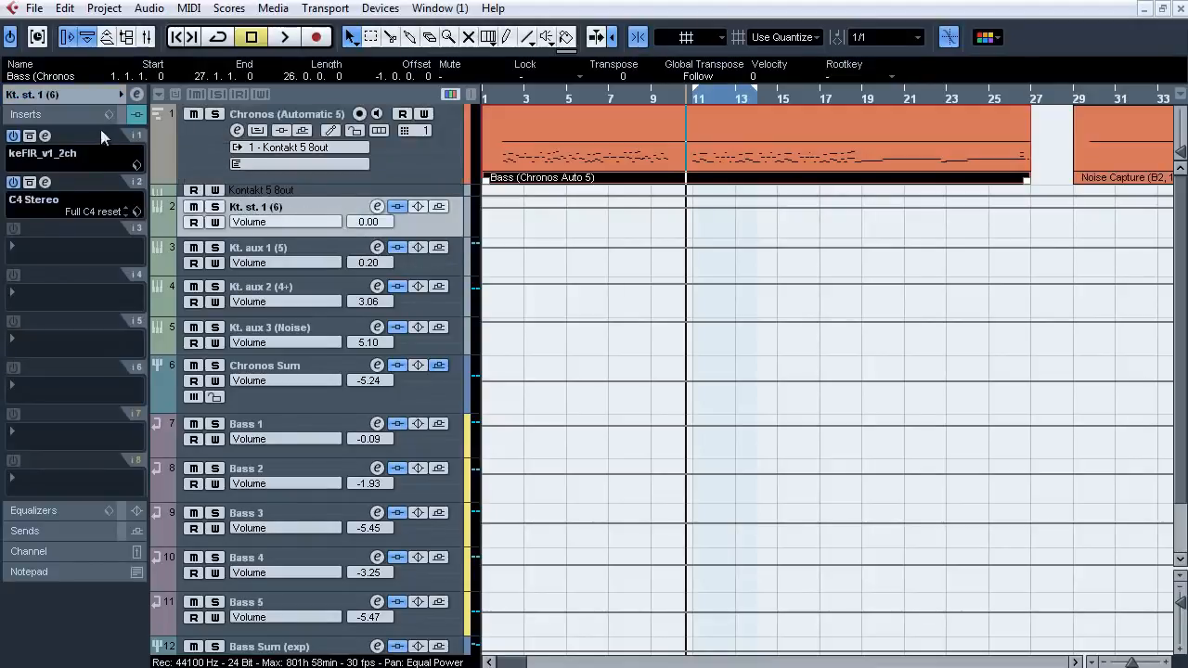
pyautogui.keyDown('shift'); pyautogui.click(302, 326); pyautogui.keyUp('shift')
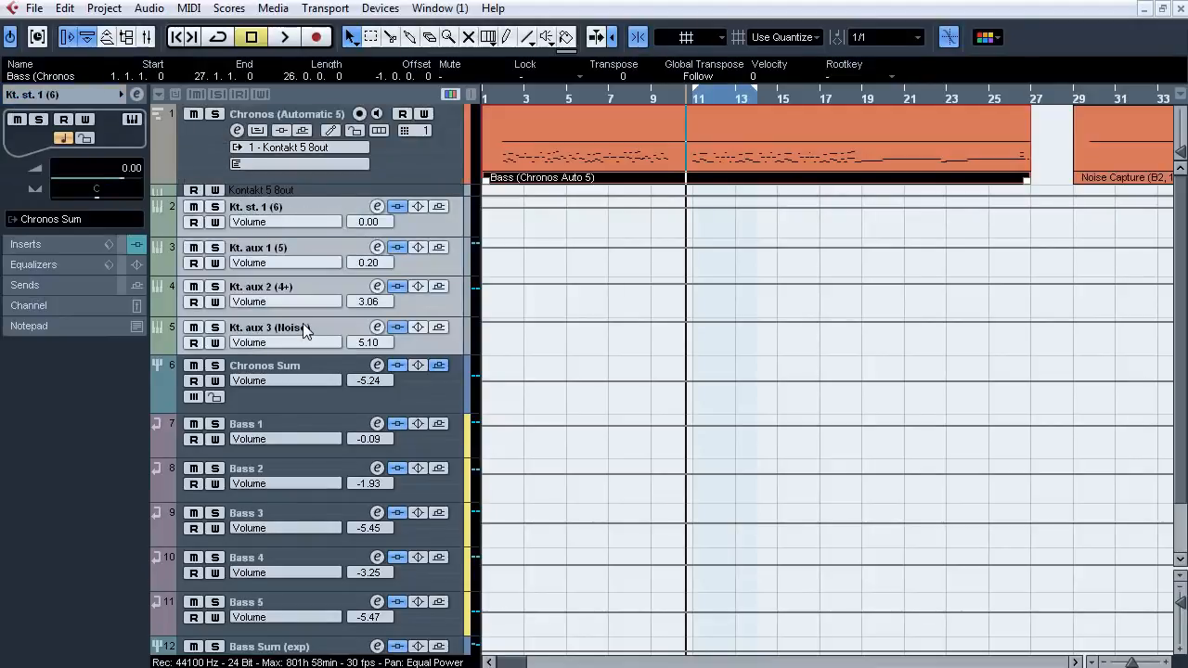
pyautogui.click(304, 203)
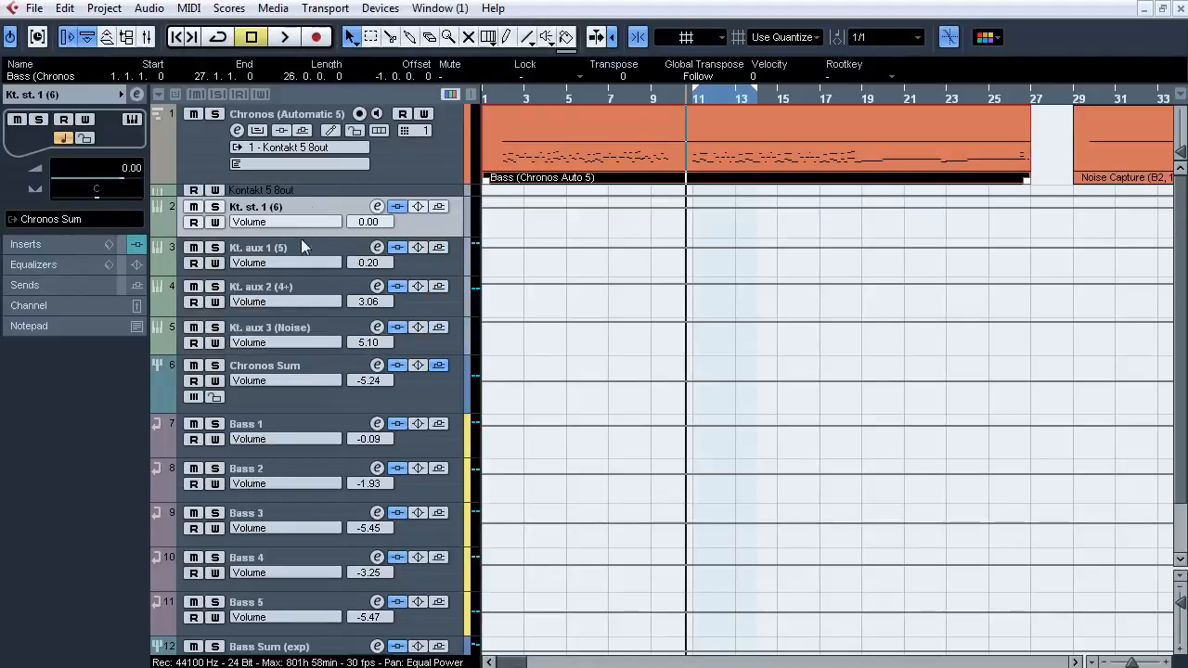
pyautogui.click(300, 250)
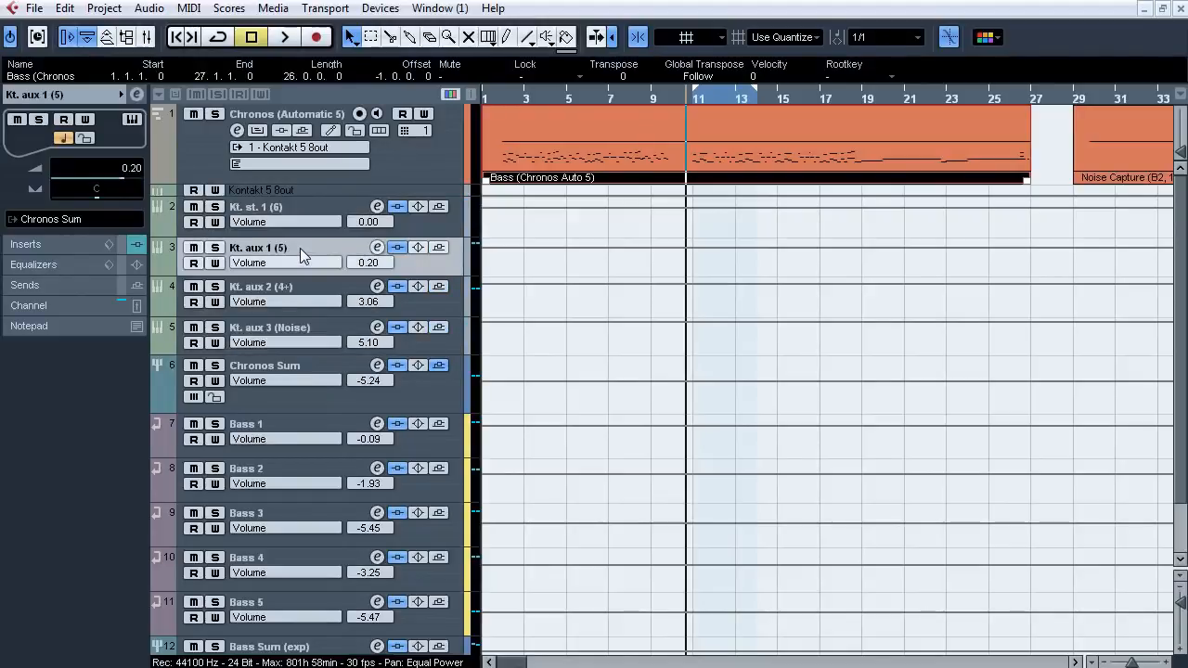
pyautogui.click(296, 285)
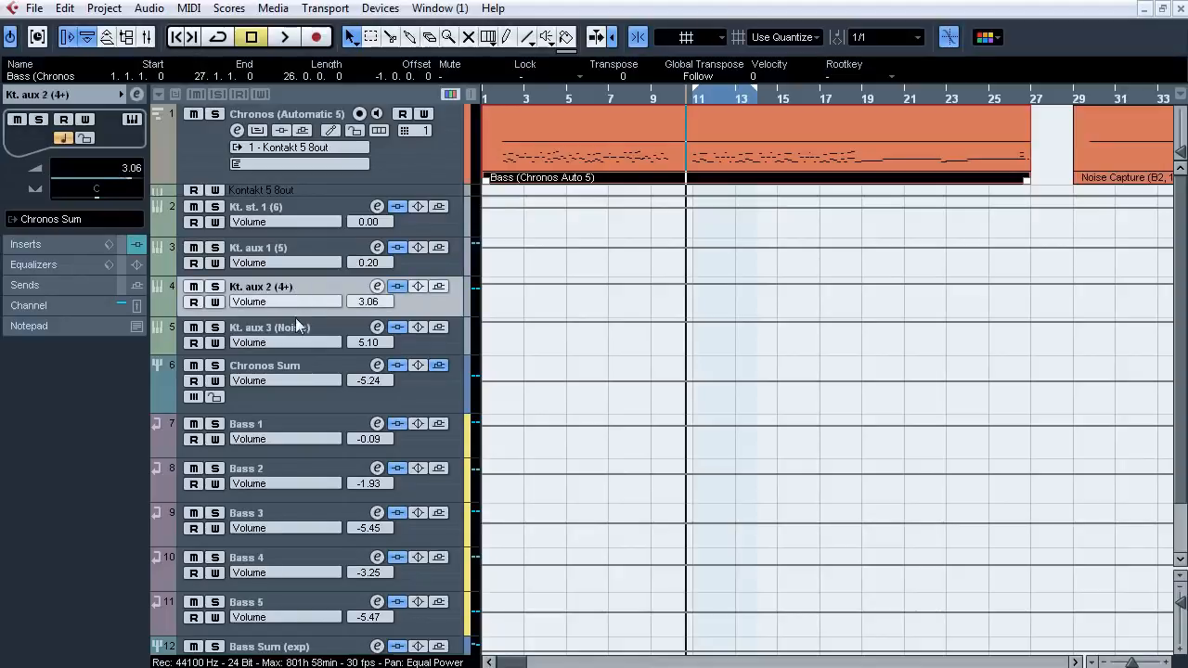
pyautogui.click(296, 330)
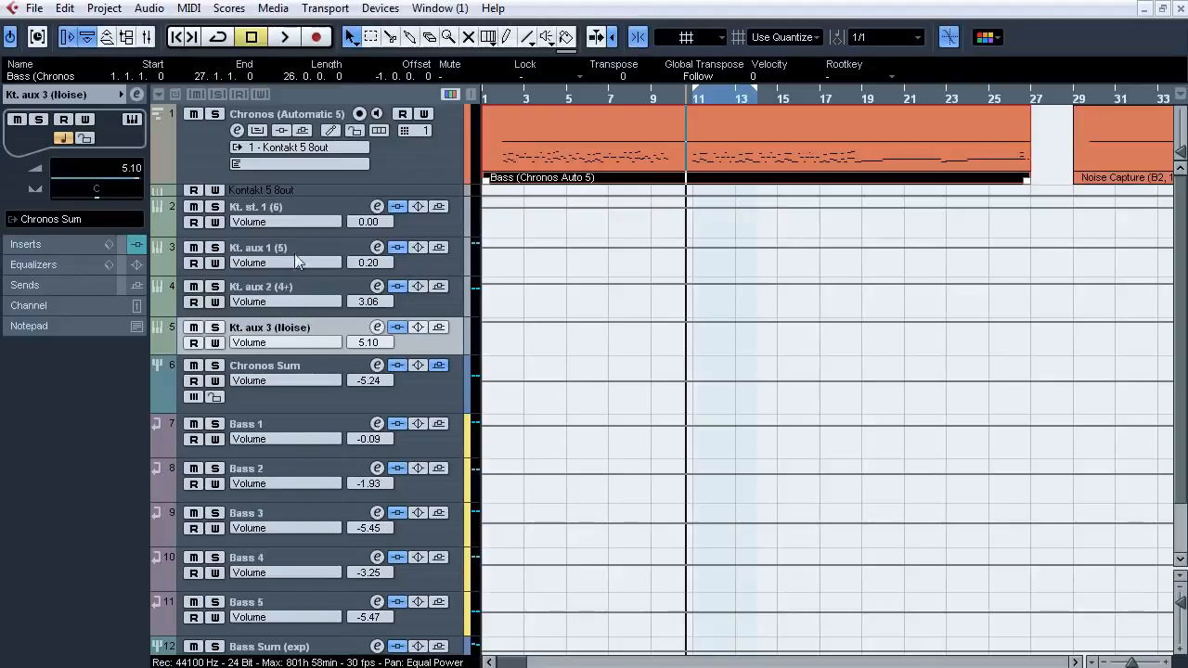
pyautogui.click(295, 206)
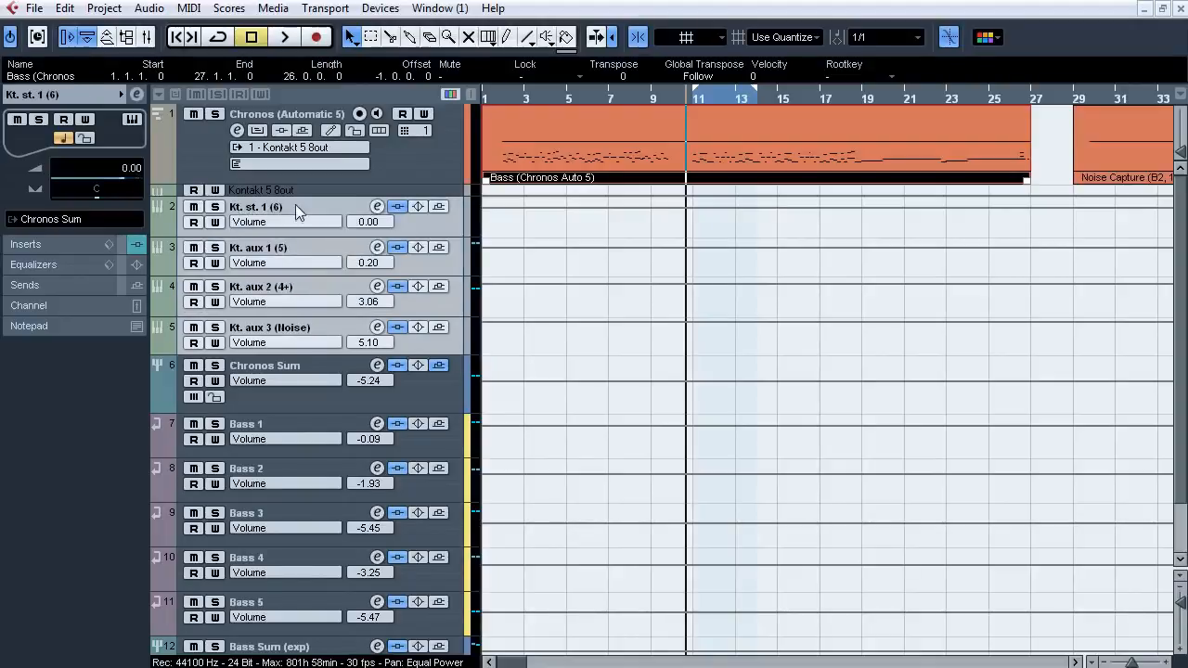
# Show the Chronos Sum group's insert chain and select the Bass 1 through Bass 5 tracks.
pyautogui.click(278, 368)
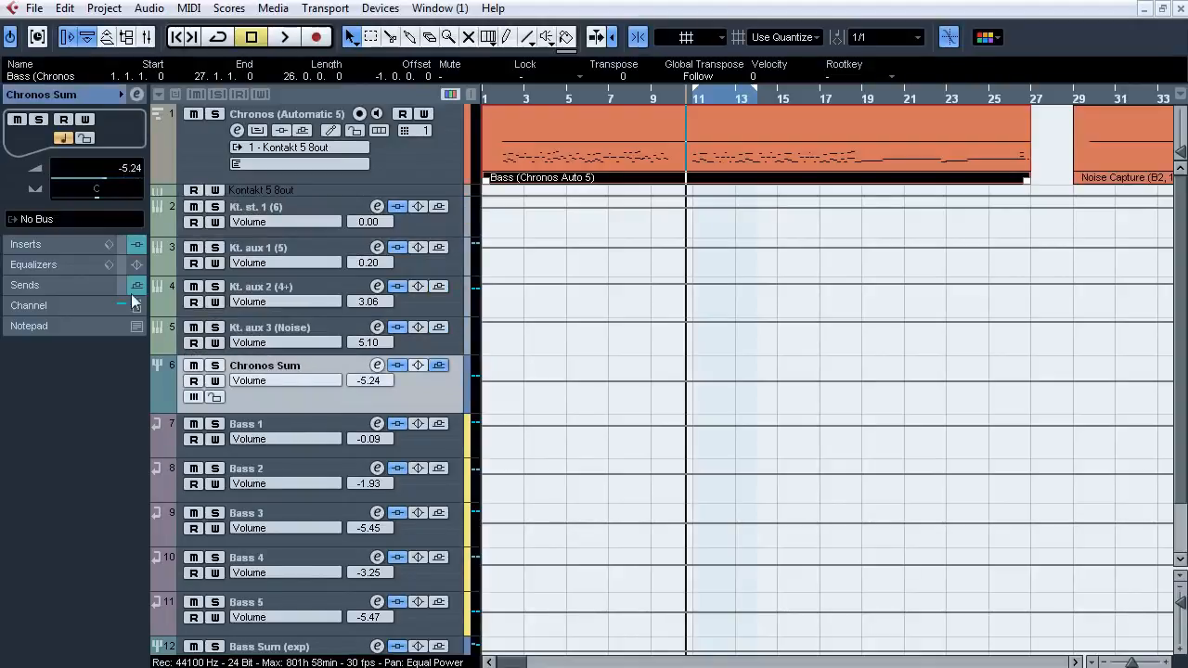
pyautogui.click(68, 245)
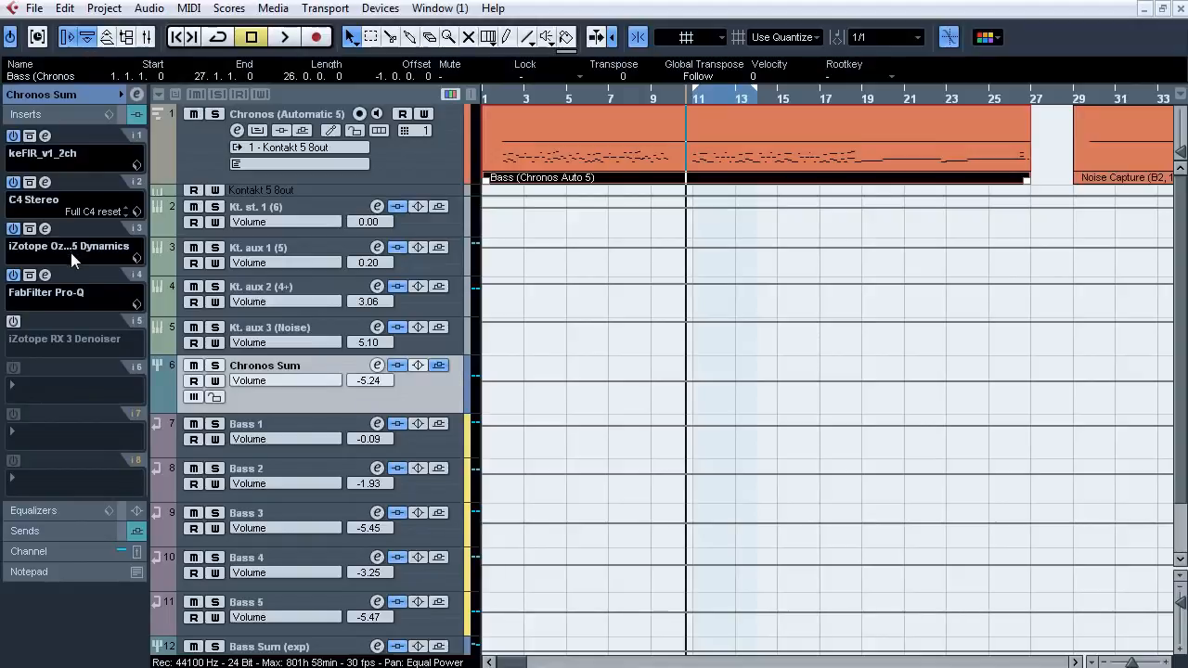
pyautogui.scroll(-2, 371, 409)
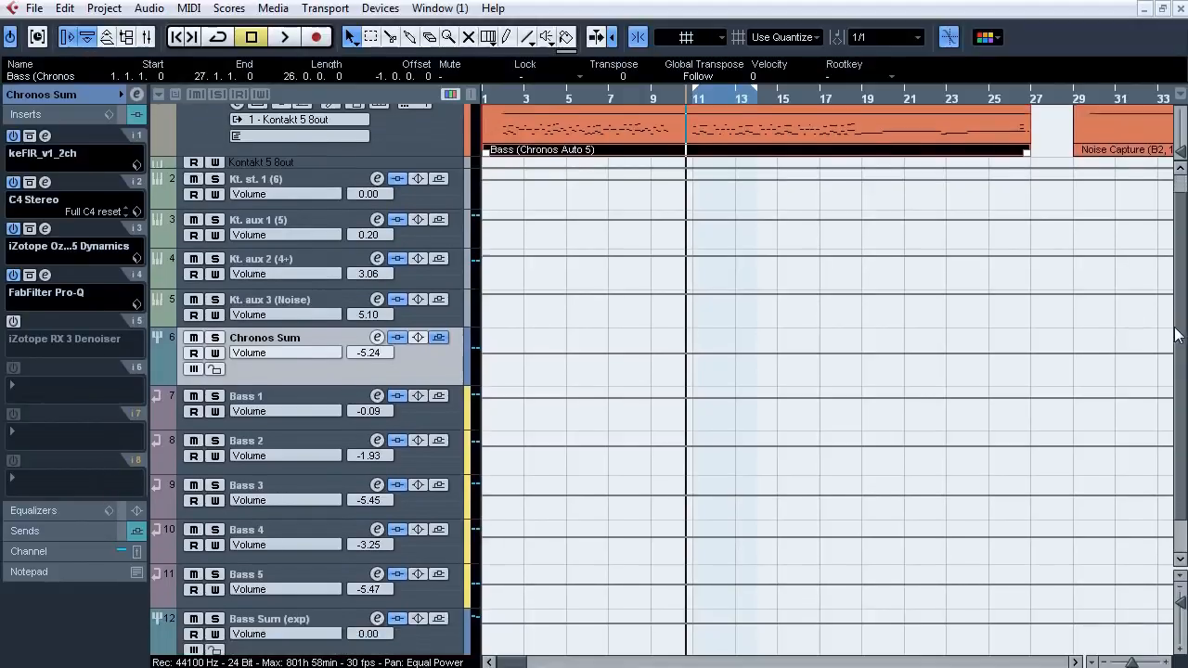
pyautogui.click(428, 371)
pyautogui.keyDown('shift'); pyautogui.click(424, 541); pyautogui.keyUp('shift')
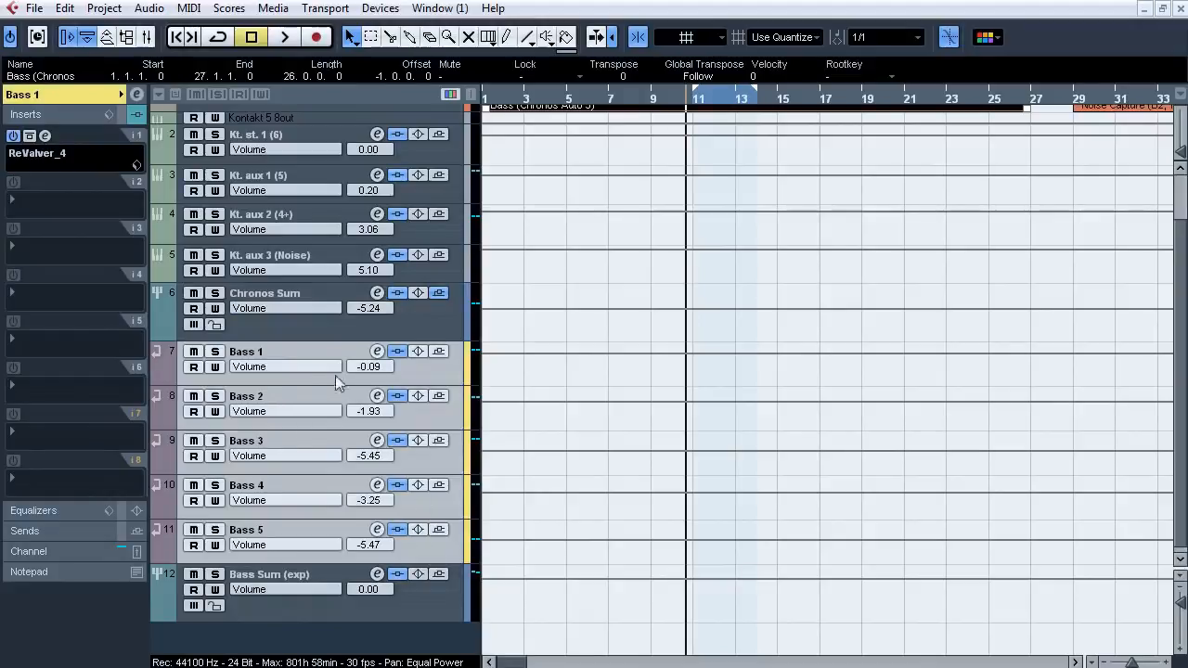
# View the Chronos Sum group's sends to Bass 1 through Bass 5 and its output routing.
pyautogui.click(321, 329)
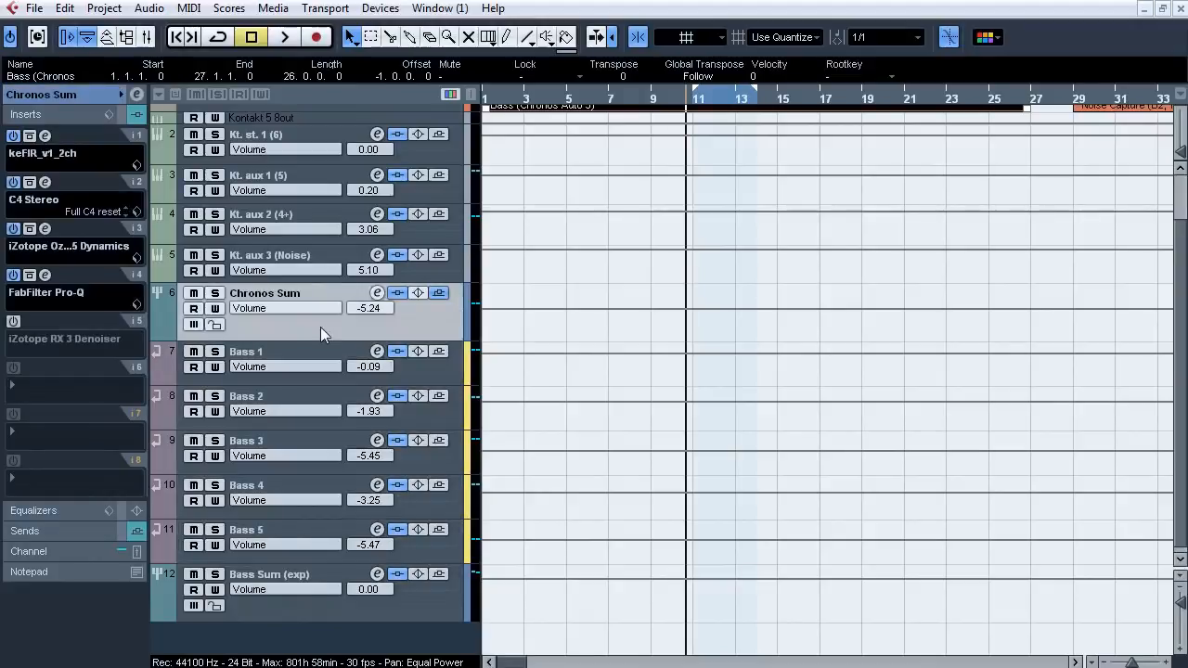
pyautogui.click(76, 529)
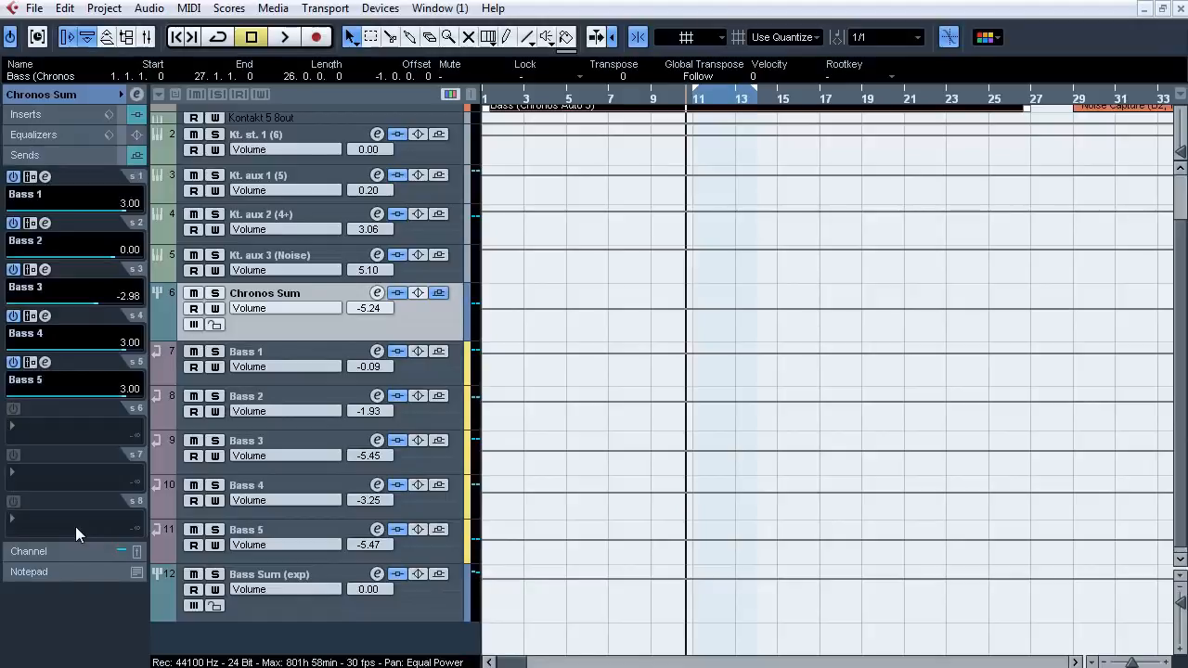
pyautogui.click(92, 96)
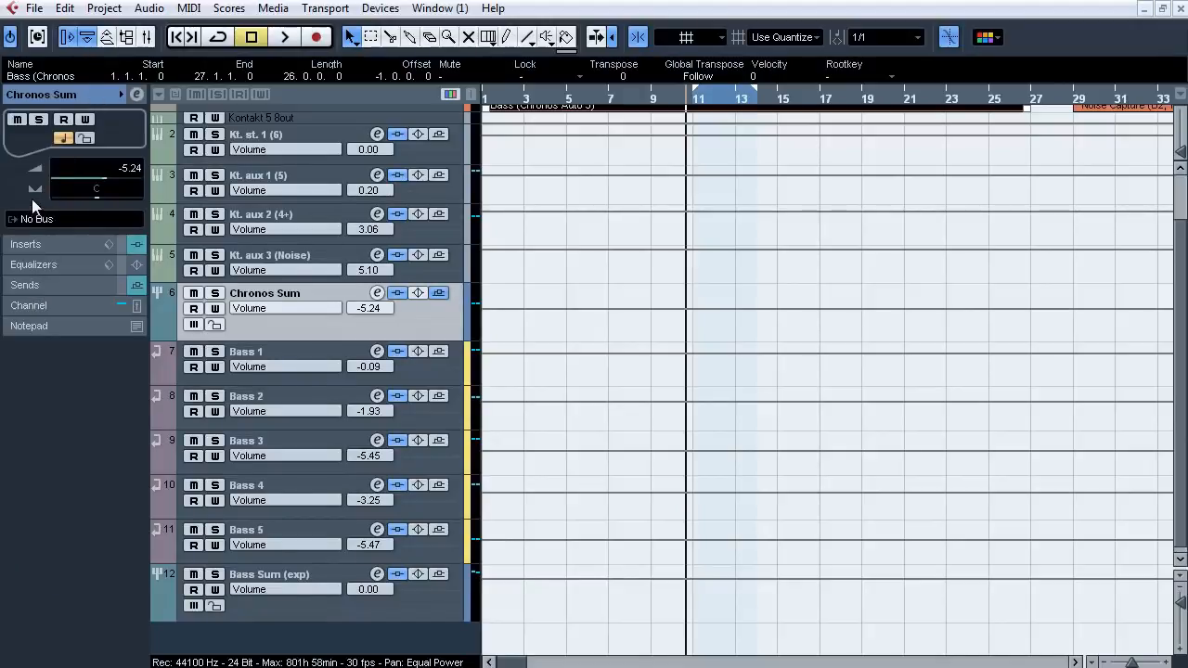
# Check where Bass 1 through Bass 5 are routed and show the insert chain of Bass Sum (exp).
pyautogui.click(300, 348)
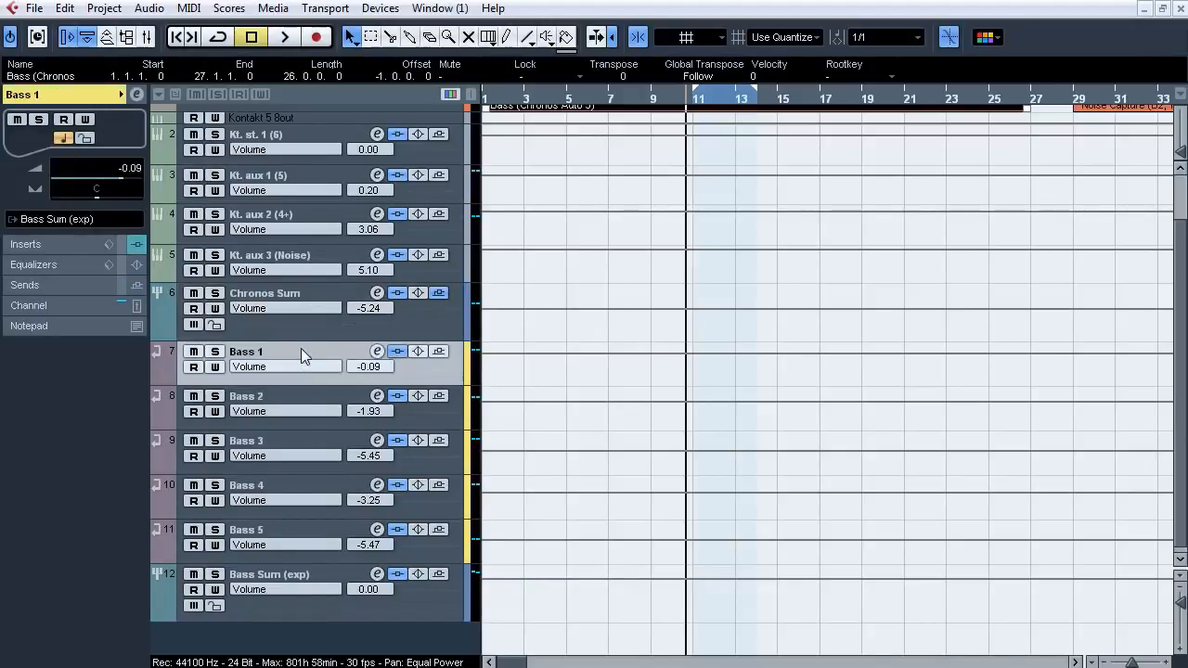
pyautogui.keyDown('shift'); pyautogui.click(294, 529); pyautogui.keyUp('shift')
pyautogui.click(284, 571)
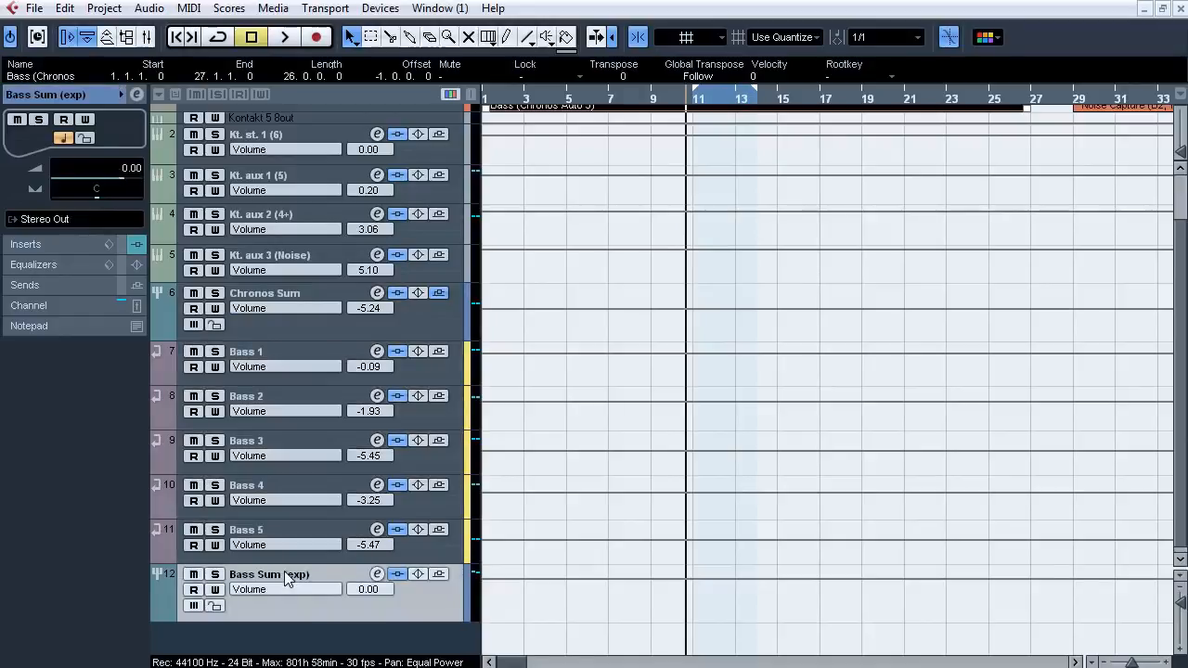
pyautogui.click(60, 248)
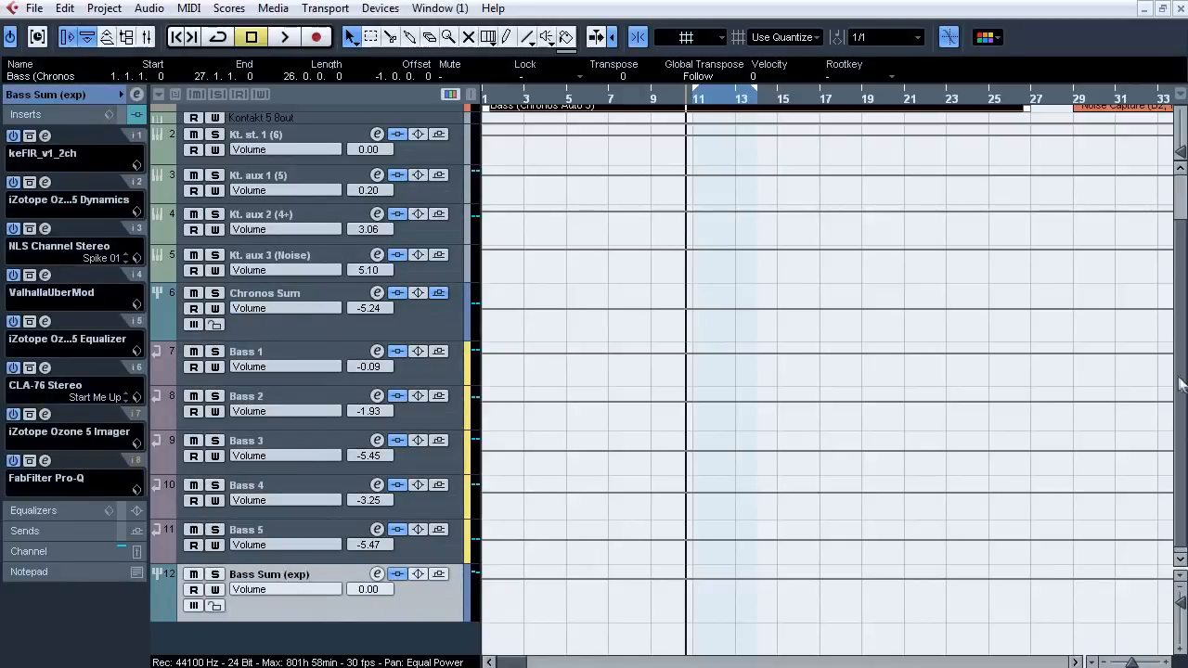
pyautogui.scroll(2, 1180, 384)
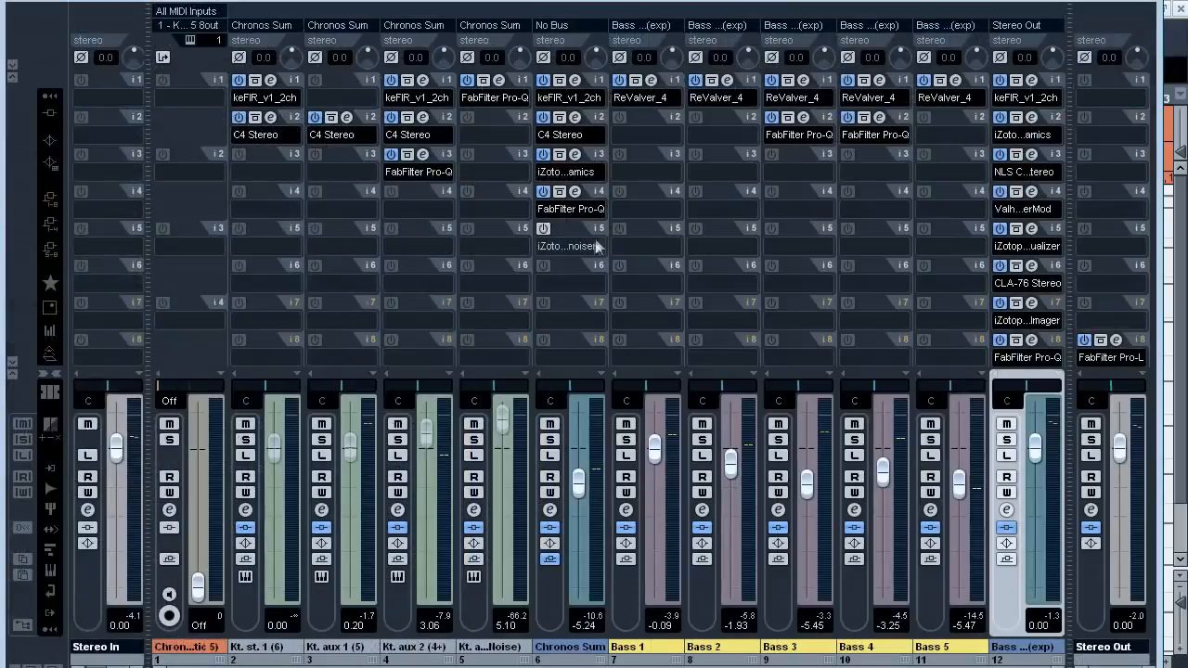
# Open the mixer and inspect the keFIR impulse settings on Kt. st. 1 (6) and Kt. aux 2 (4+).
pyautogui.press('F3')
pyautogui.click(270, 80)
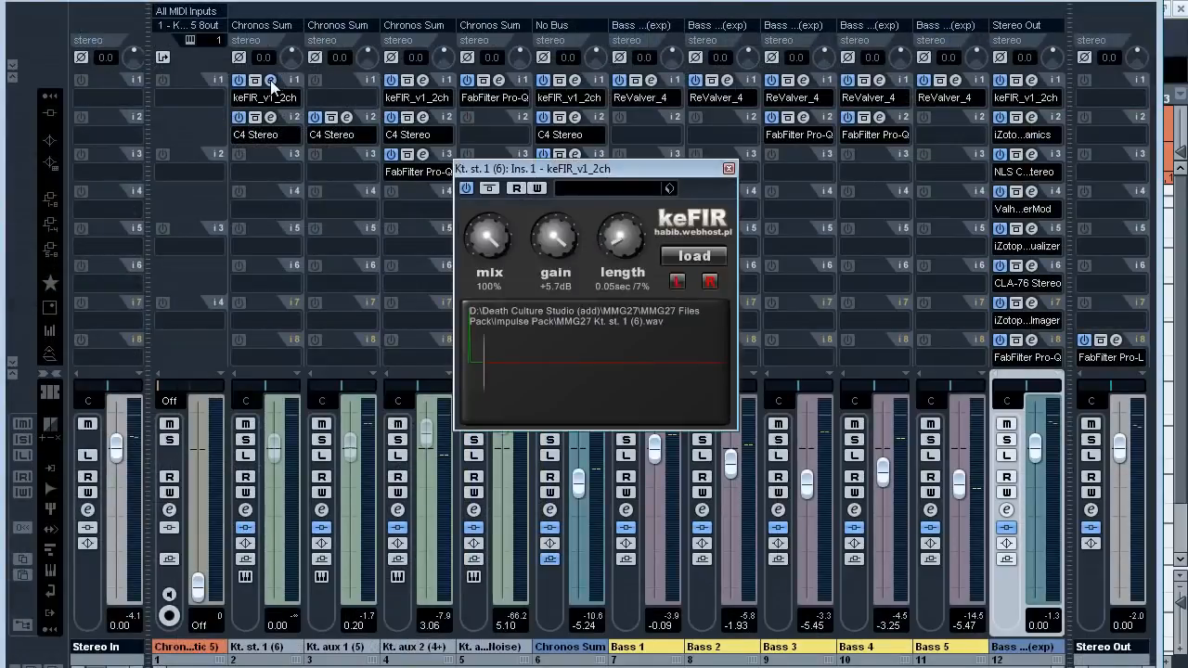
pyautogui.click(270, 80)
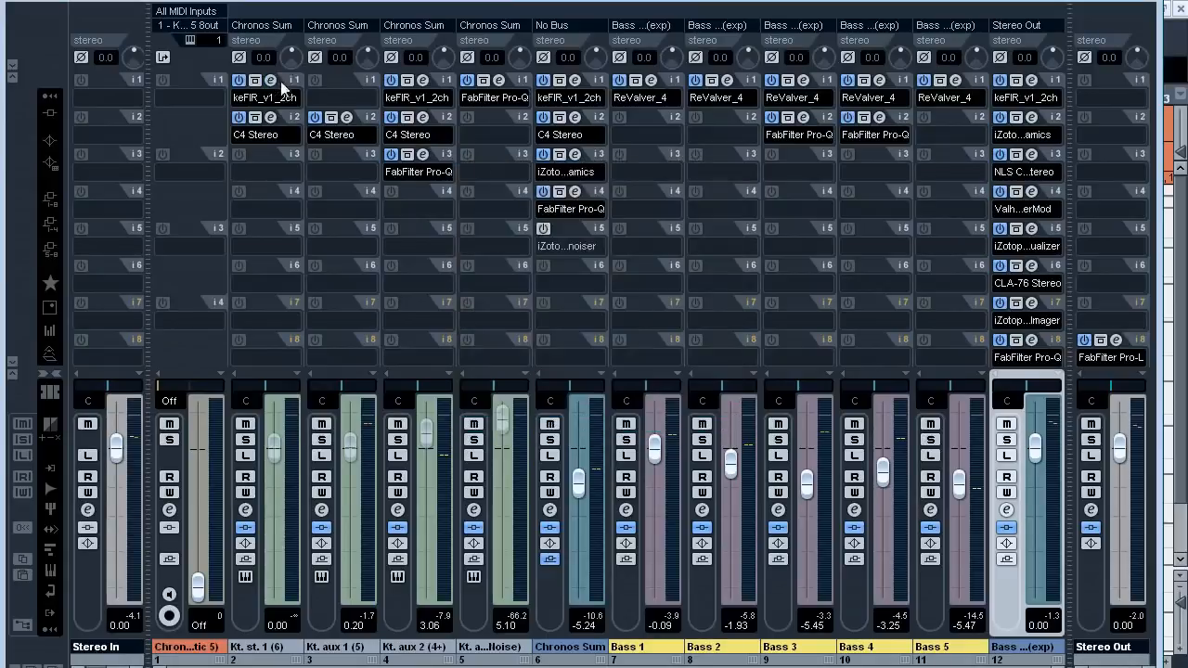
pyautogui.click(422, 80)
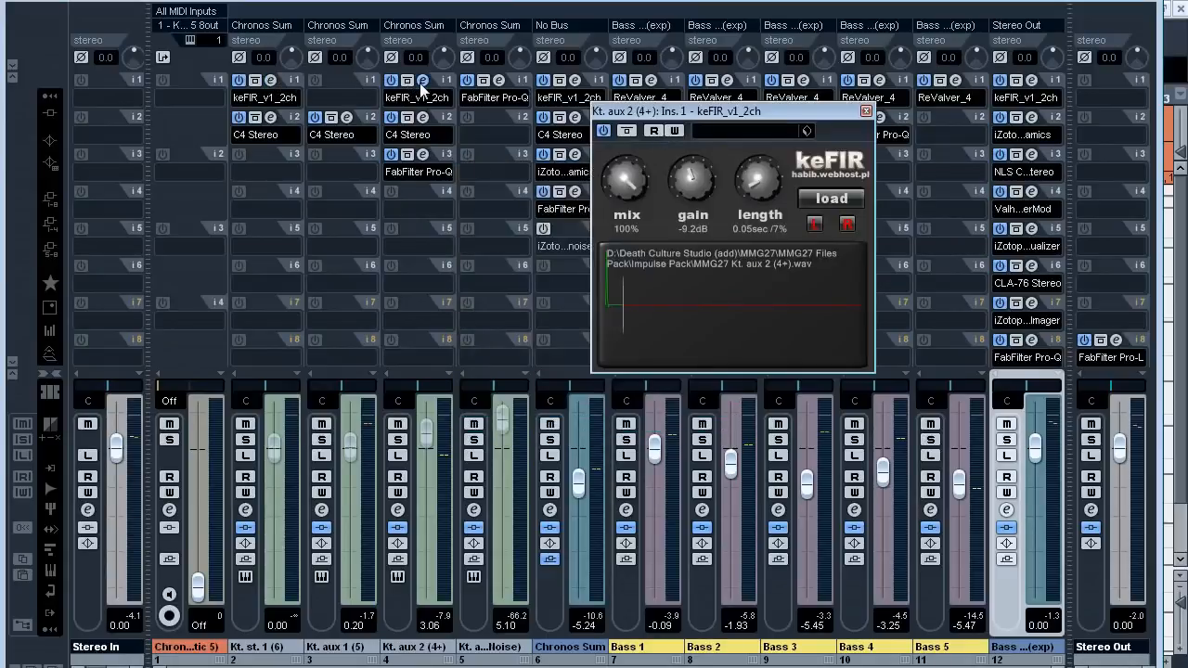
pyautogui.click(422, 80)
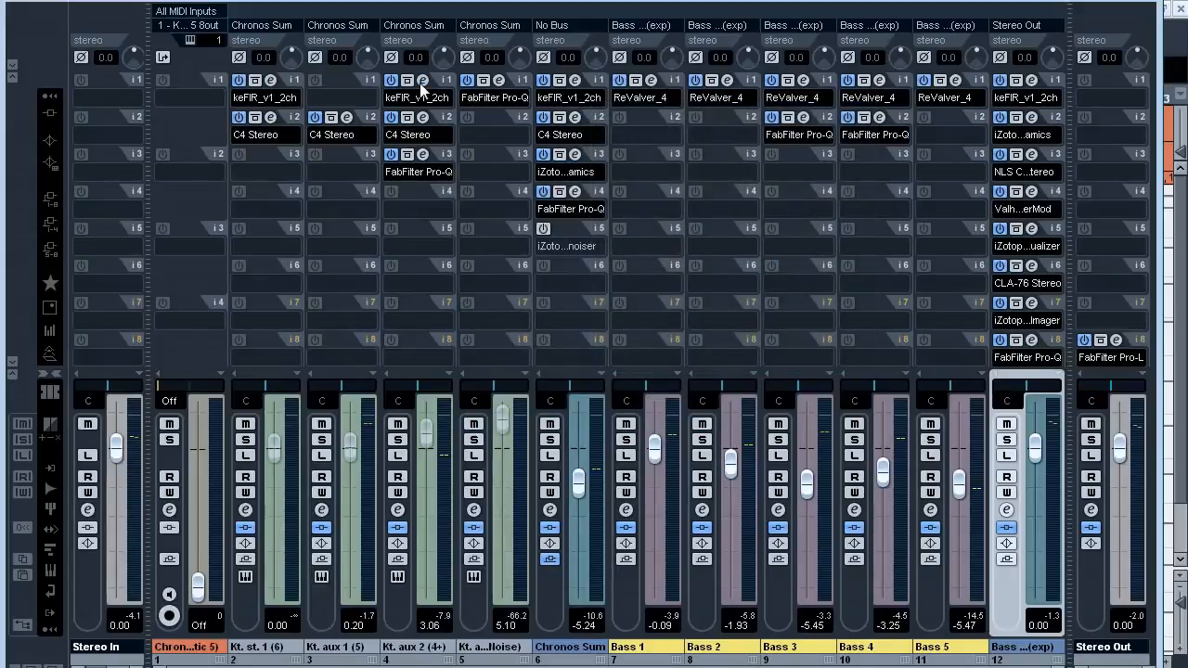
# Inspect the C4 Stereo multiband settings on Kt. st. 1 (6), Kt. aux 1 (5) and Kt. aux 2 (4+).
pyautogui.click(270, 117)
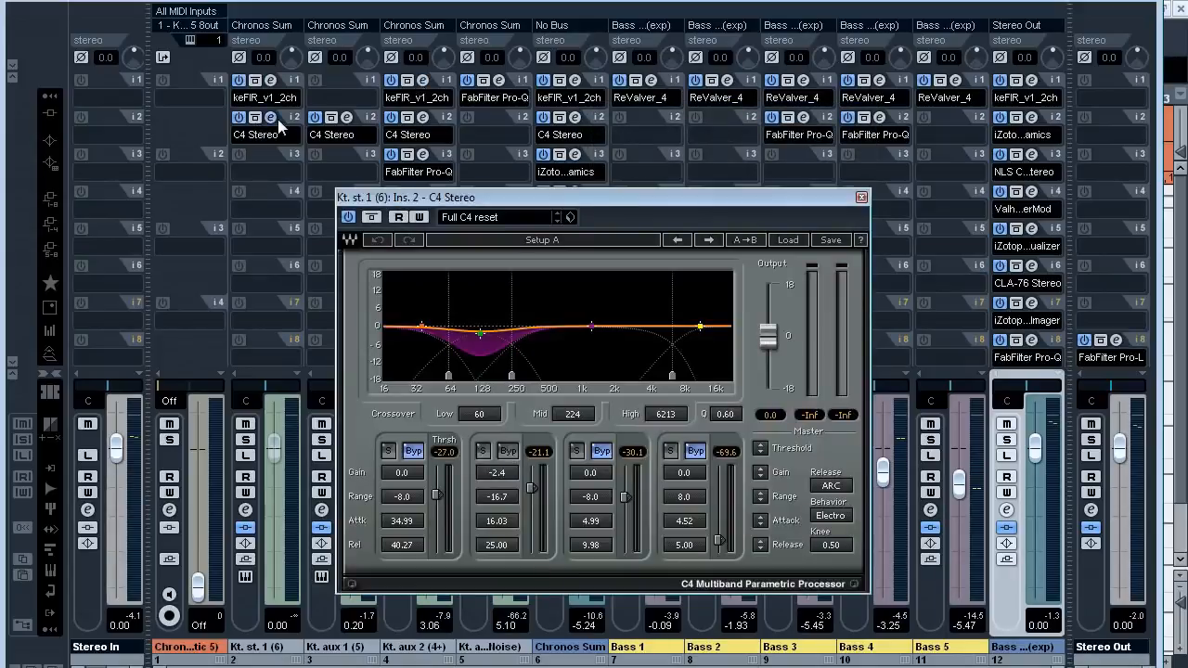
pyautogui.click(276, 118)
pyautogui.click(348, 117)
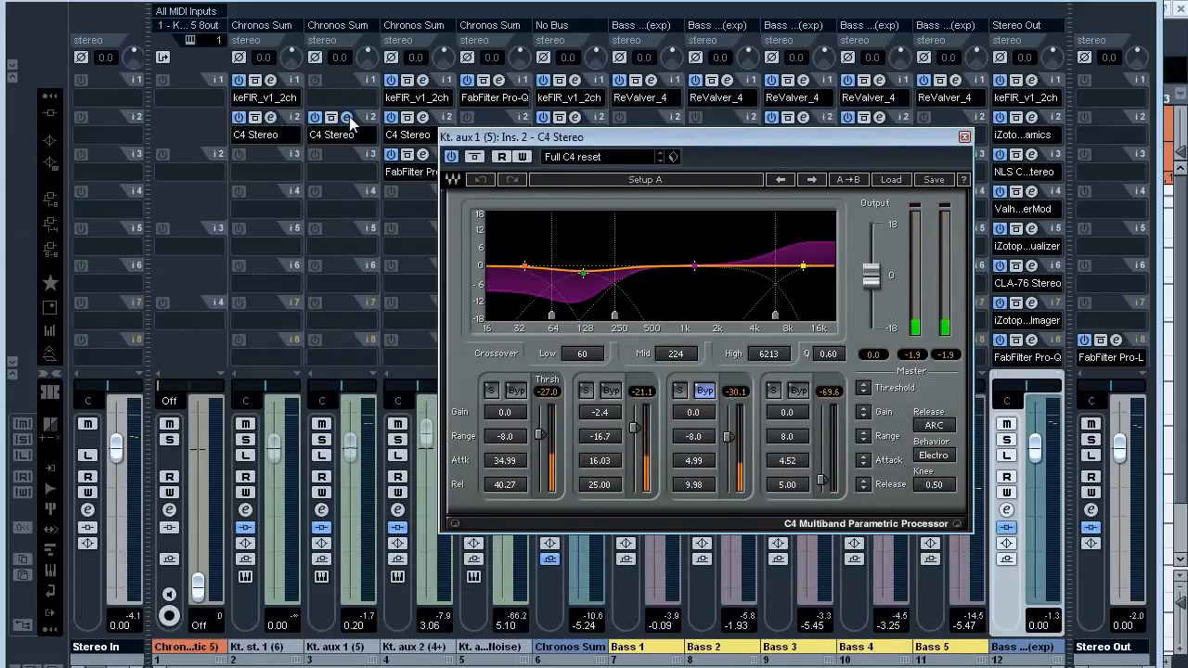
pyautogui.click(348, 117)
pyautogui.click(422, 117)
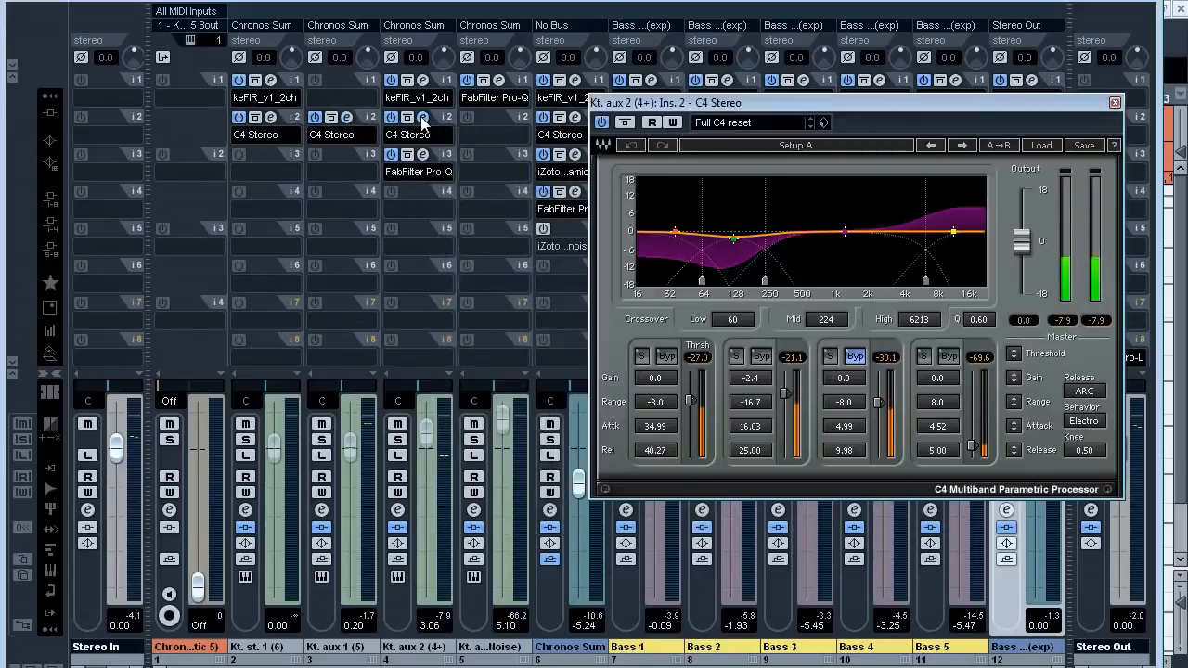
pyautogui.click(422, 117)
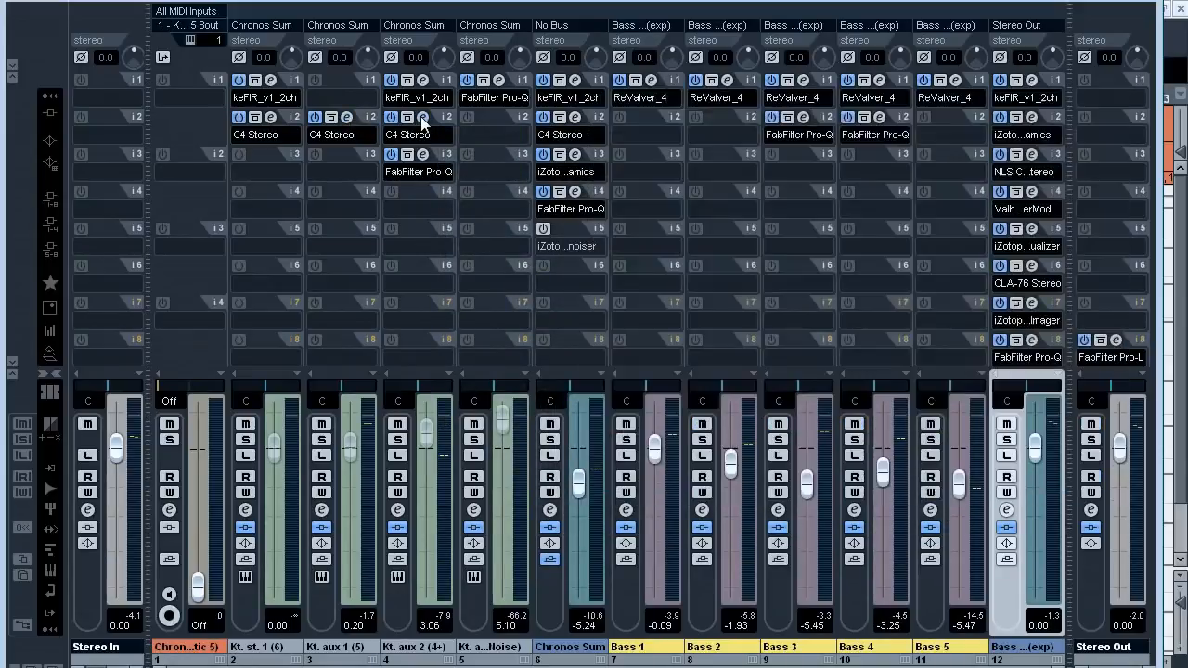
# Inspect the FabFilter Pro-Q curves on Kt. aux 2 (4+) and Kt. aux 3 (Noise), and close the mixer.
pyautogui.click(422, 154)
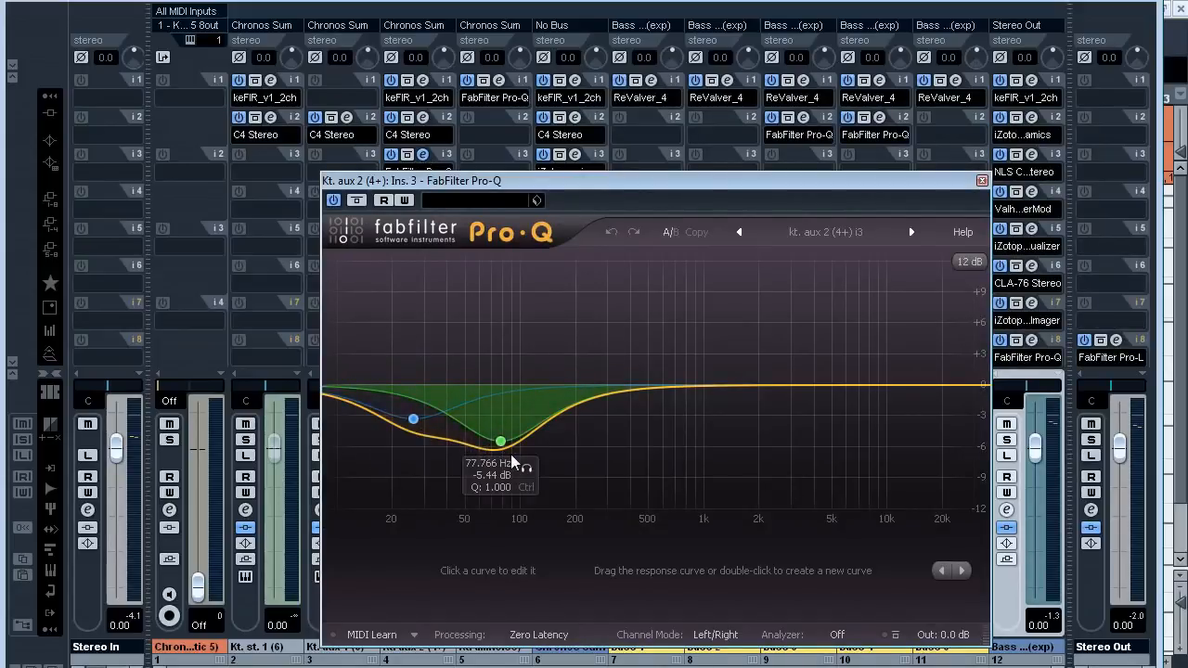
pyautogui.click(982, 180)
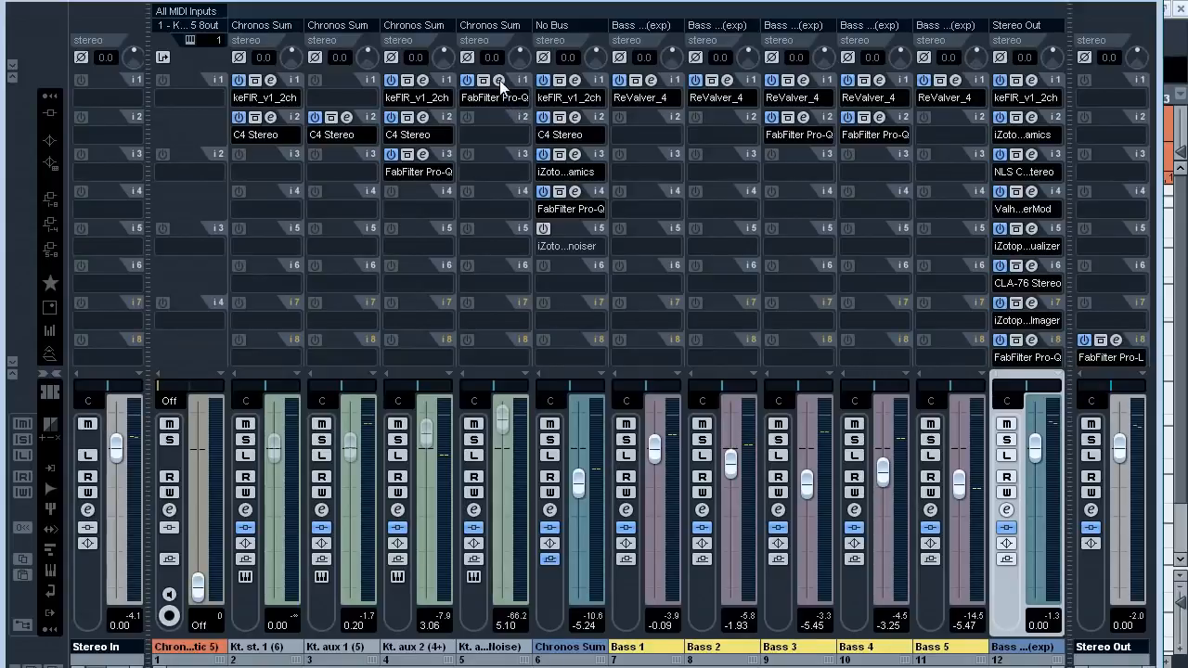
pyautogui.click(499, 82)
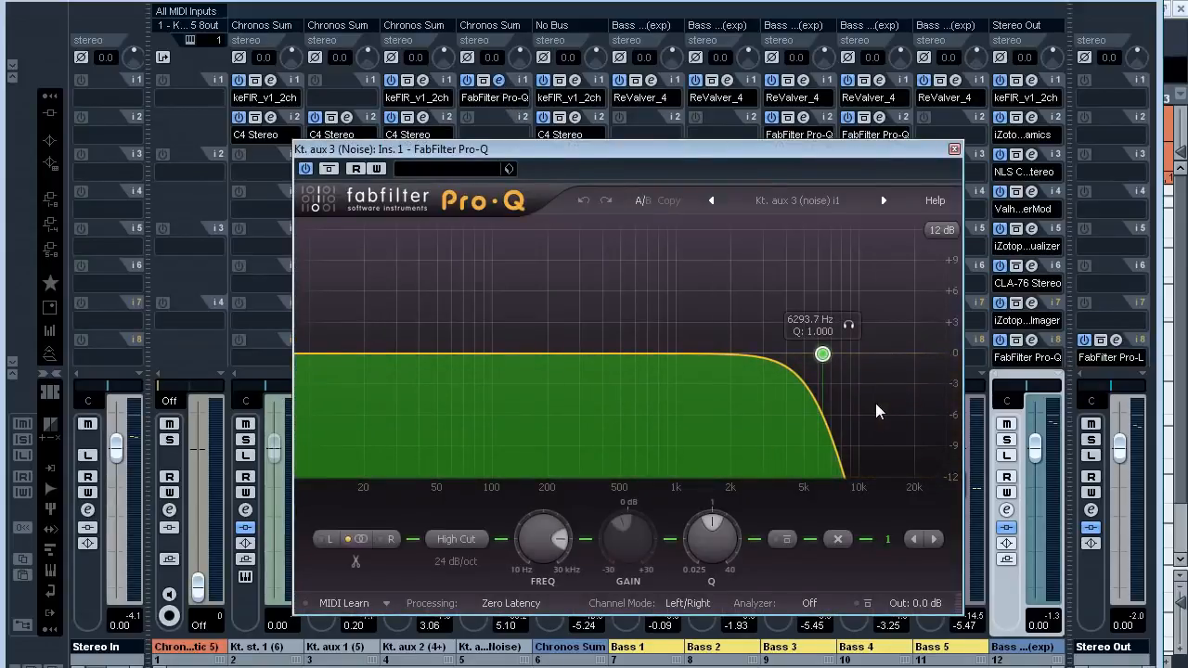
pyautogui.click(954, 149)
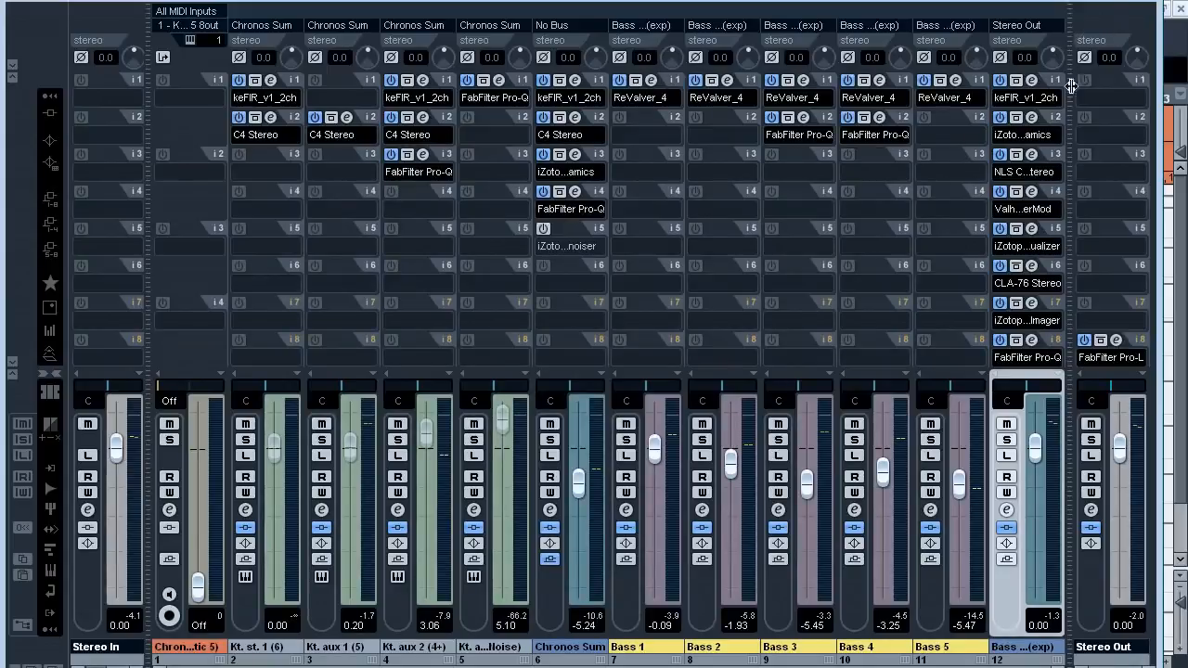
pyautogui.press('F3')
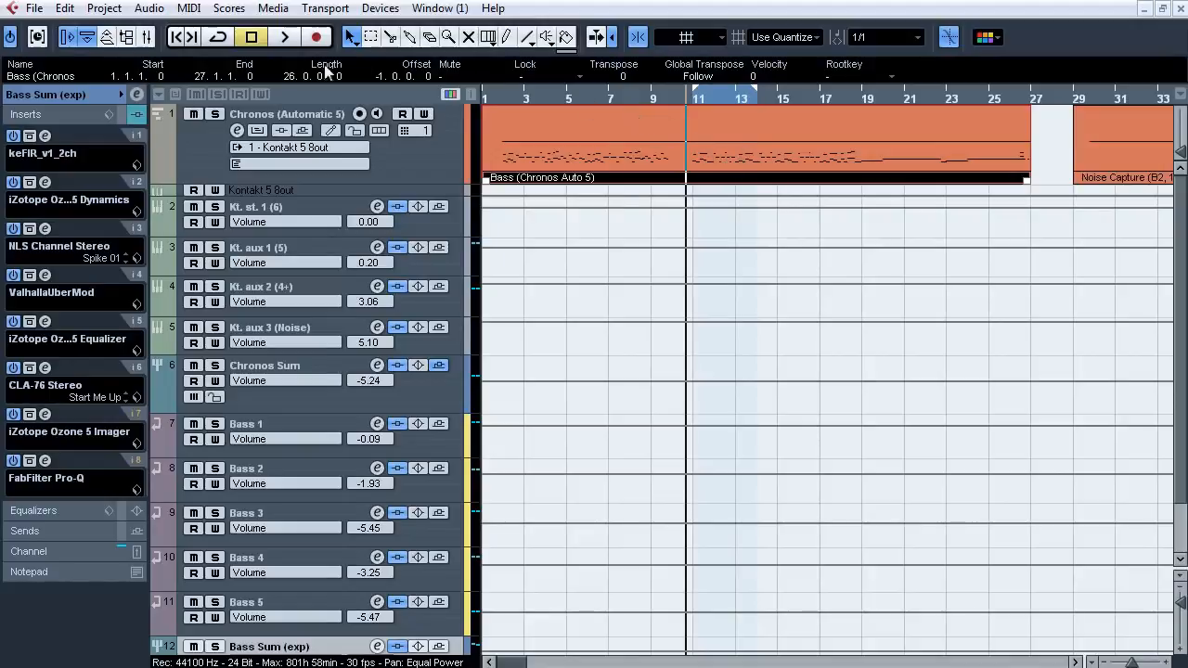
# Turn on cycle mode for bars 11 to 14 and start looped playback of the bass.
pyautogui.press('KP_Divide')
pyautogui.press('space')
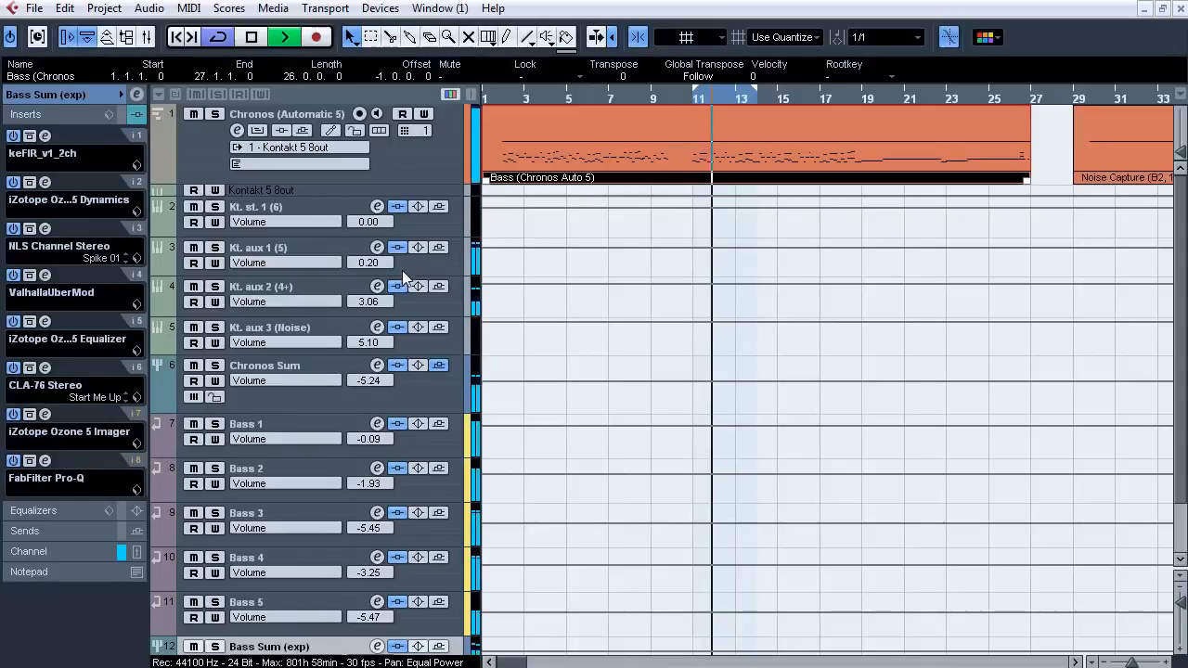
# Compare the looped bass with the inserts of Kt. aux 1 (5) and Kt. aux 2 (4+) bypassed and active.
pyautogui.click(398, 247)
pyautogui.click(399, 286)
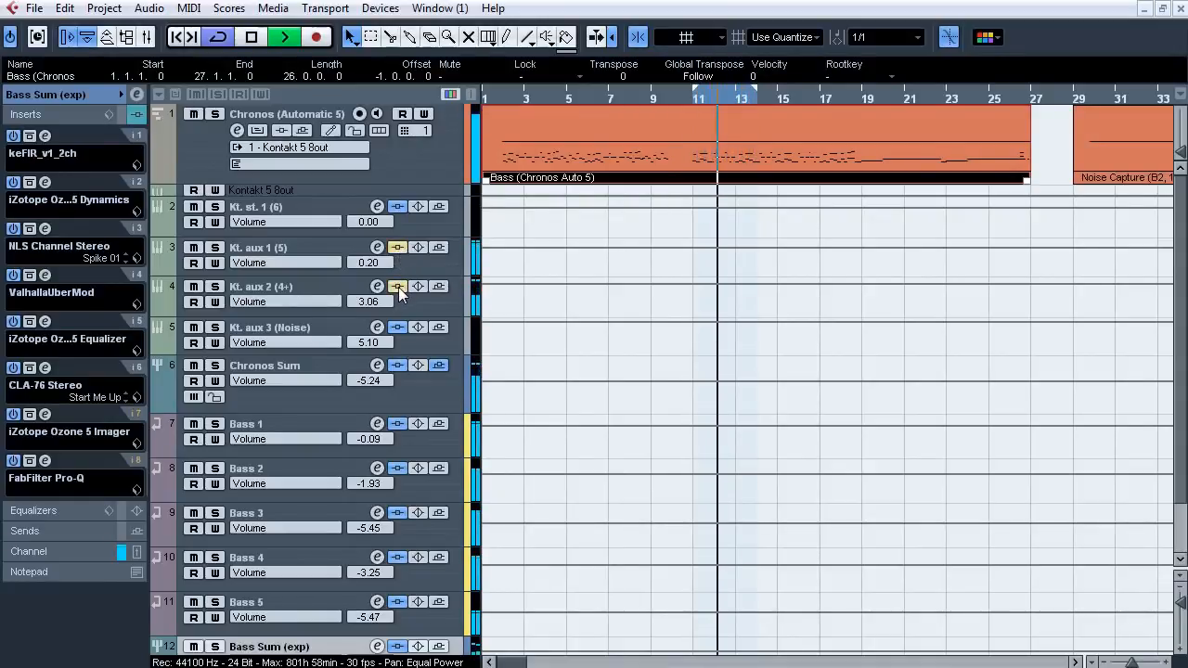
pyautogui.click(398, 286)
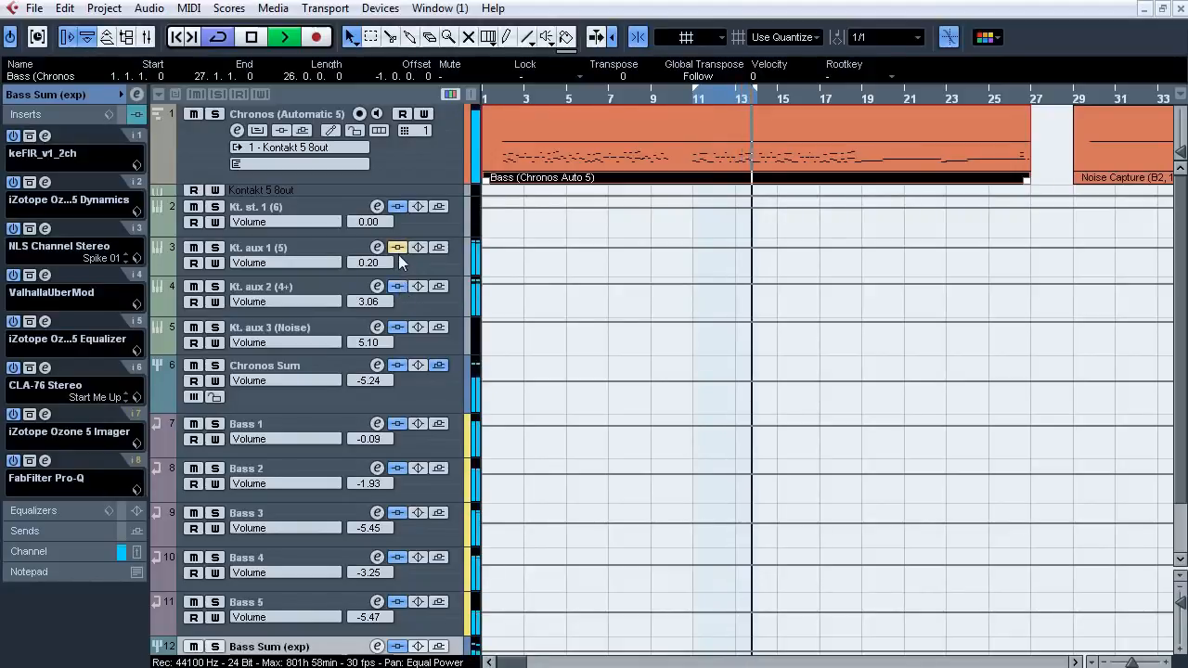
pyautogui.click(398, 247)
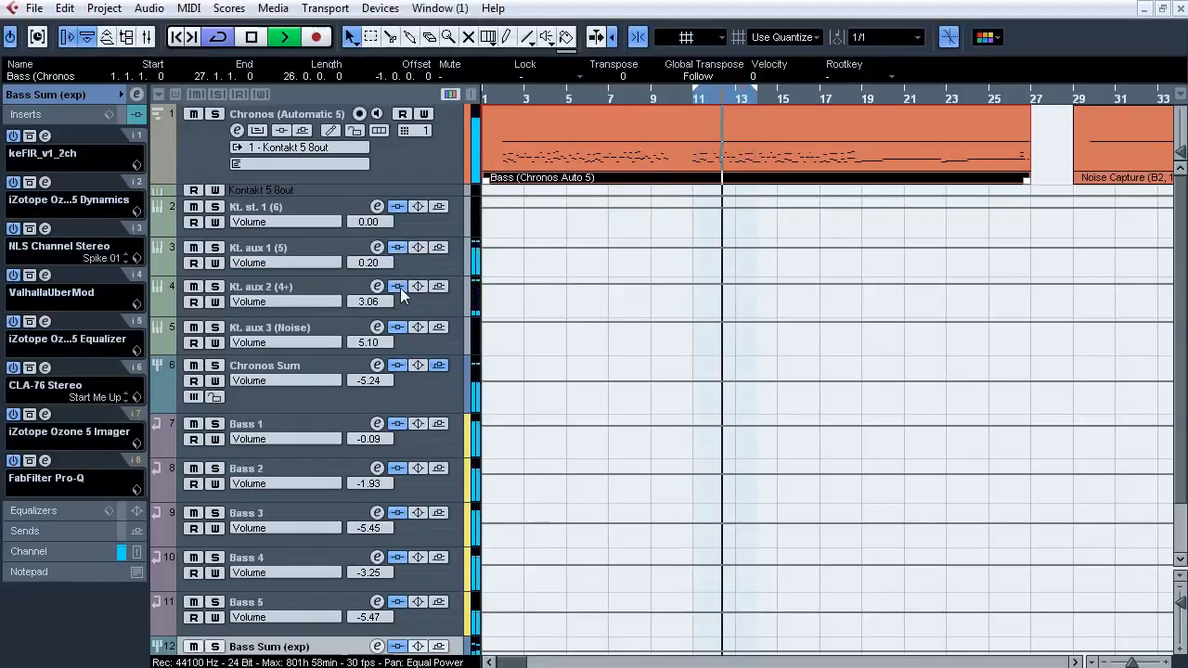
pyautogui.click(400, 286)
pyautogui.click(400, 249)
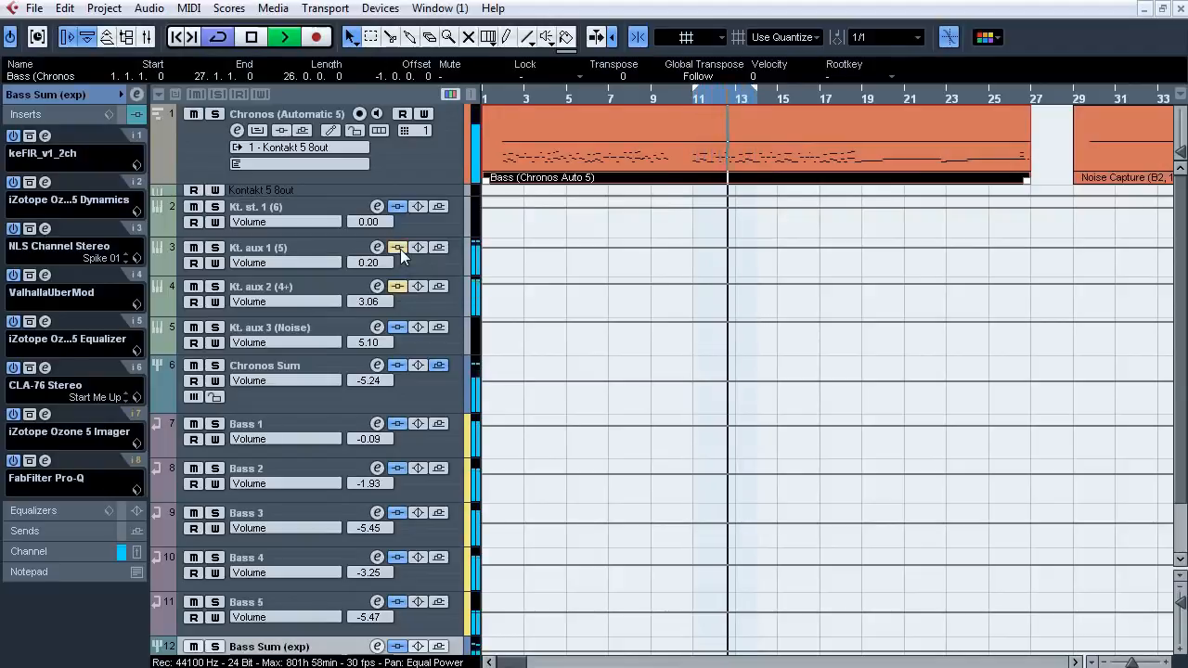
pyautogui.click(400, 249)
pyautogui.click(400, 286)
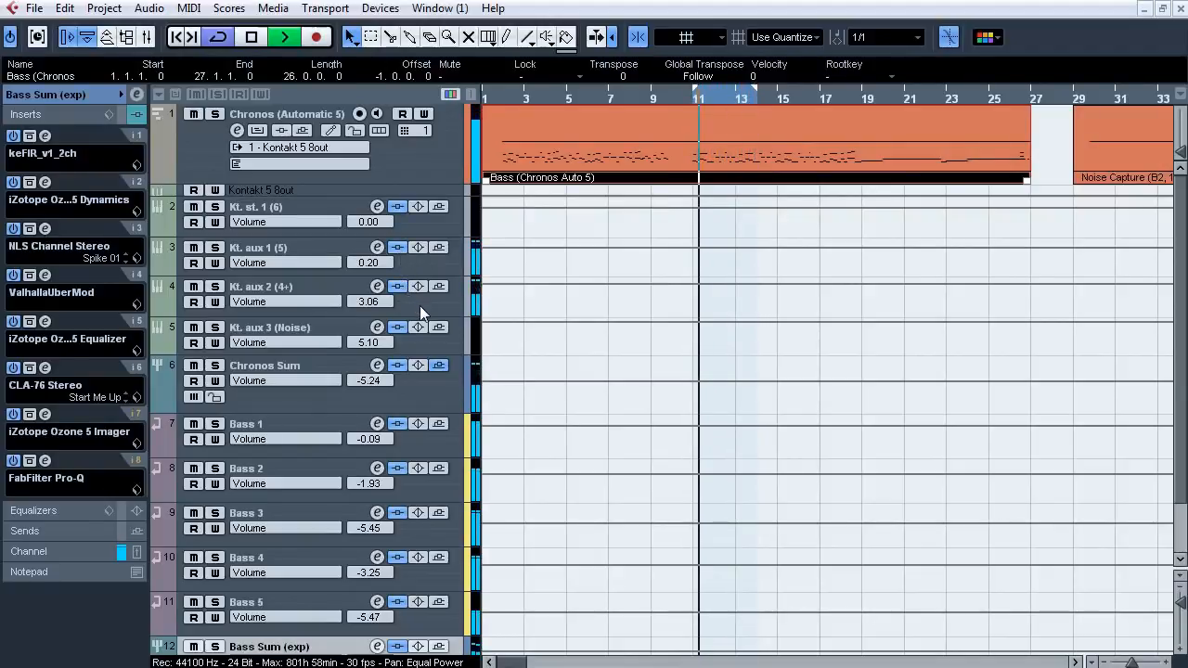
# Solo Kt. aux 3 (Noise) to audition it with its FabFilter Pro-Q bypassed and active, unsolo it and stop playback.
pyautogui.click(419, 338)
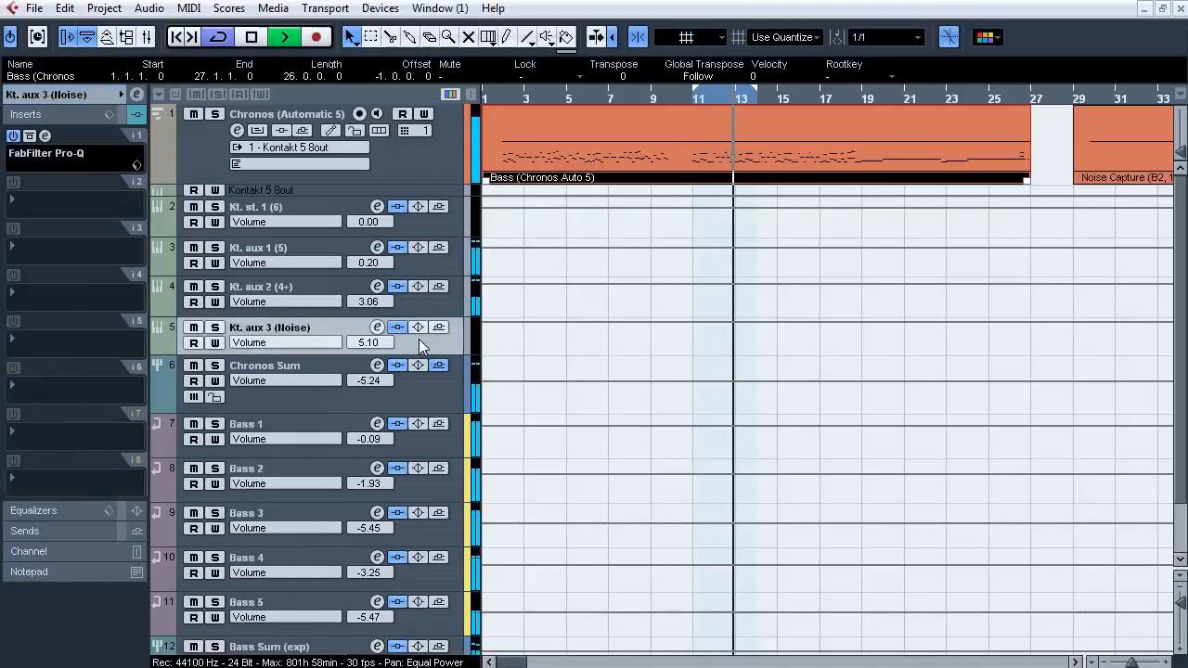
pyautogui.click(215, 327)
pyautogui.click(29, 136)
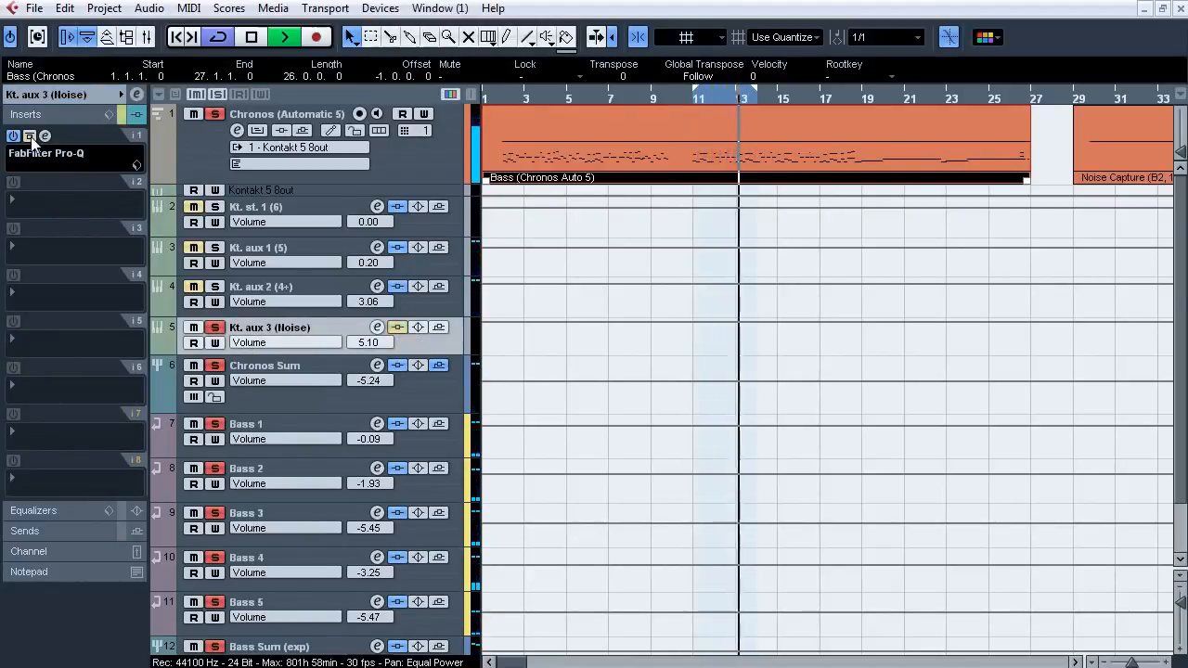
pyautogui.click(214, 327)
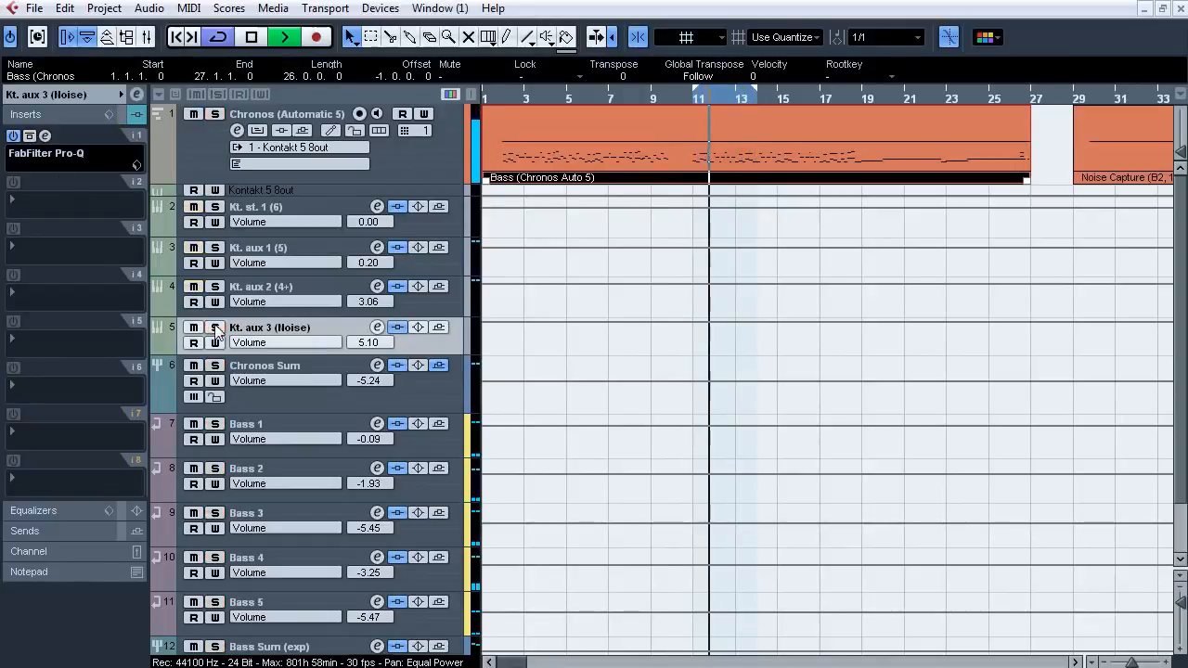
pyautogui.press('space')
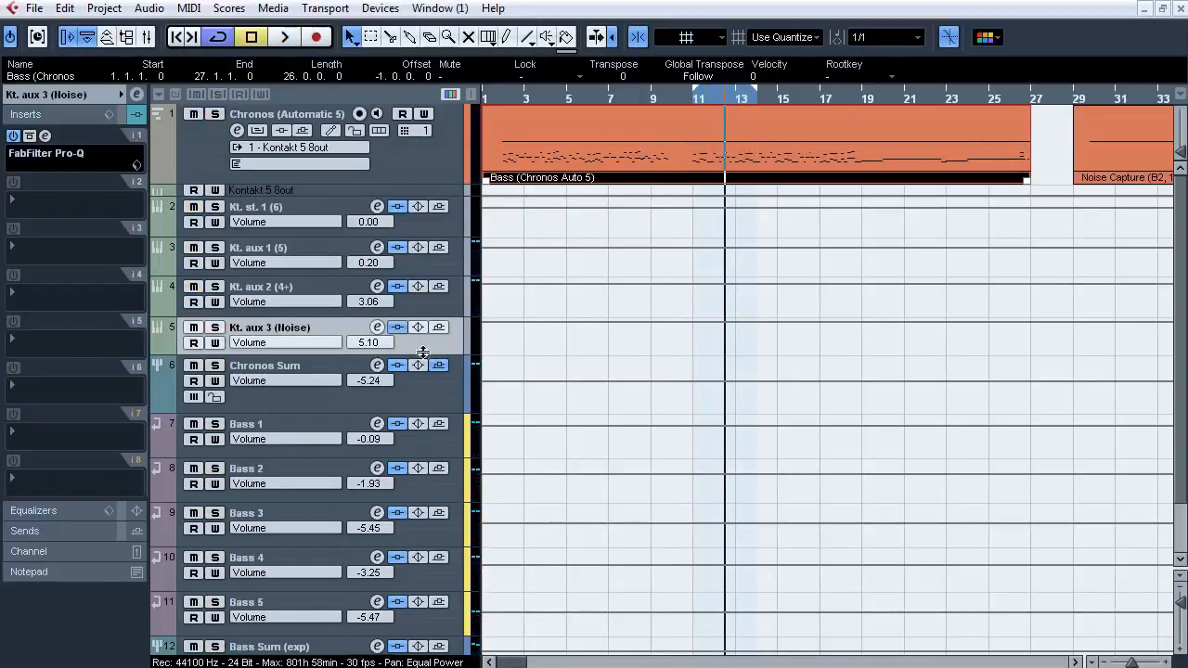
# Inspect the keFIR impulse on Chronos Sum and compare the looped bass with it bypassed and active, leaving it active.
pyautogui.click(431, 401)
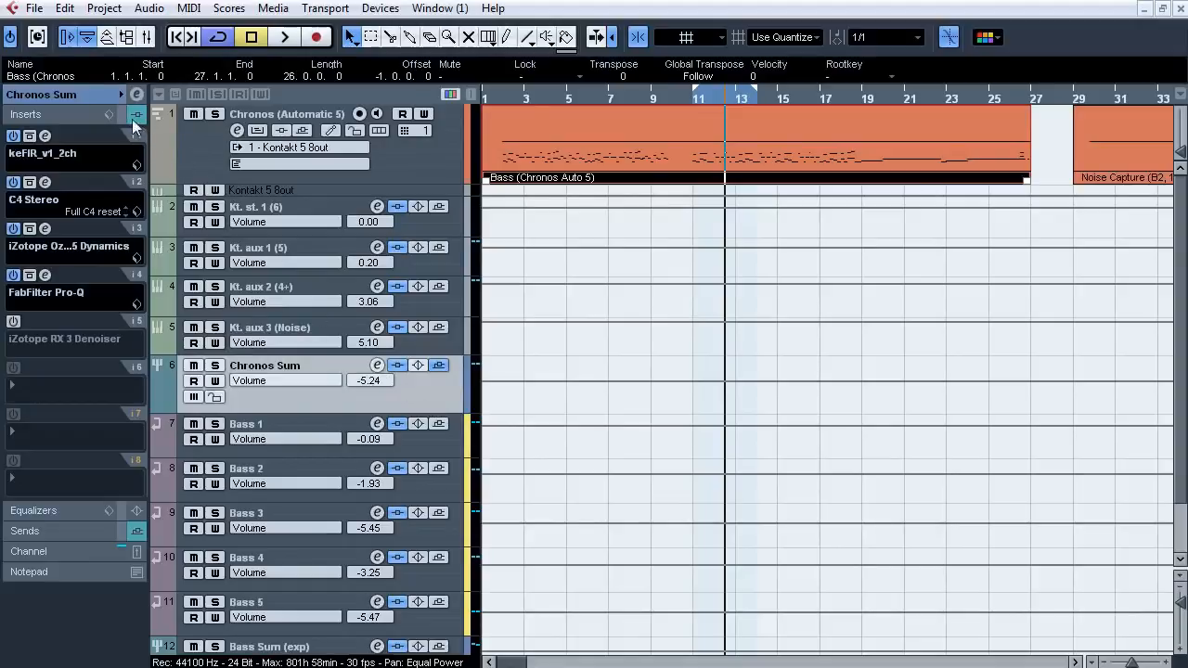
pyautogui.click(45, 136)
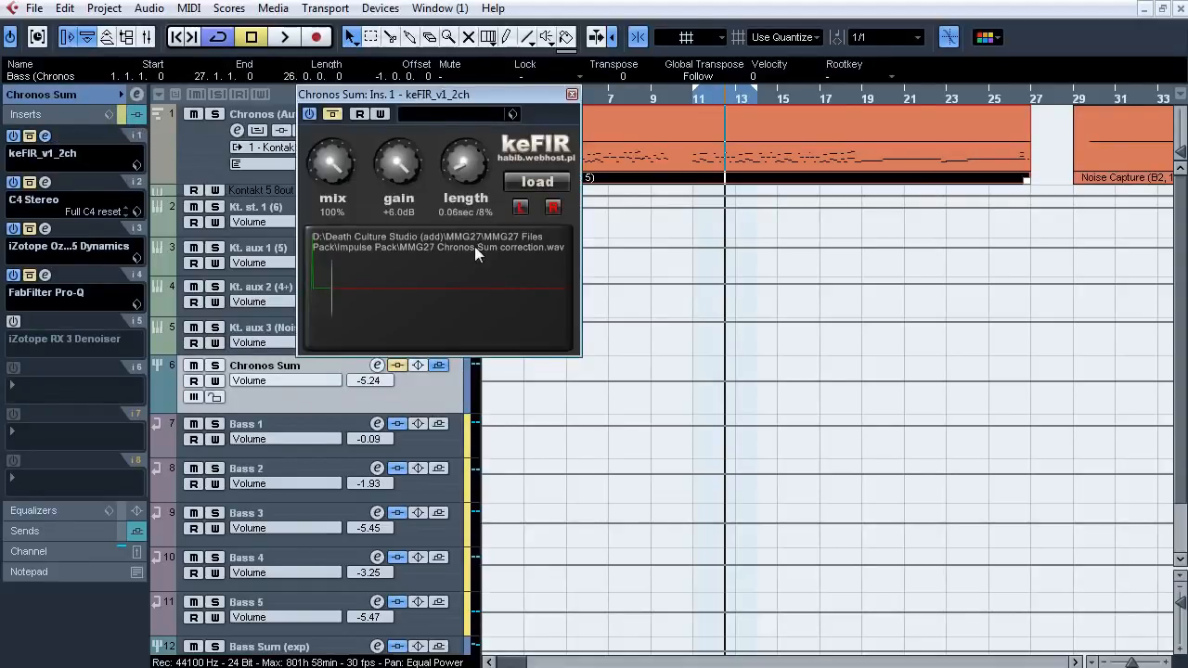
pyautogui.click(31, 137)
pyautogui.press('space')
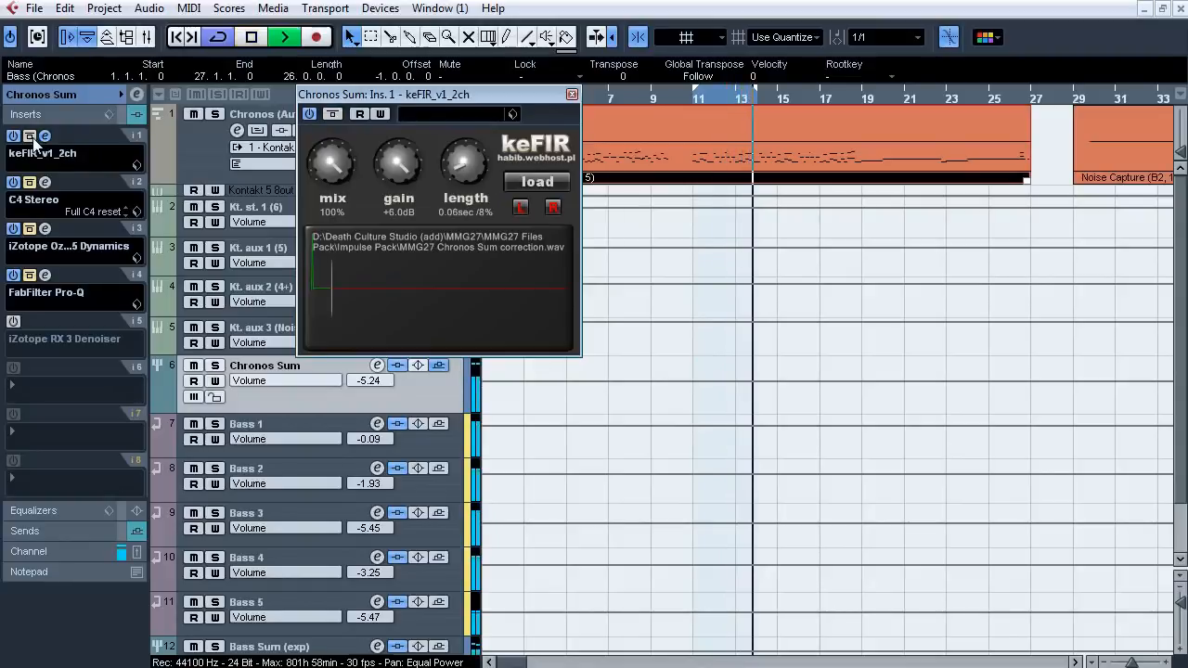
pyautogui.click(30, 137)
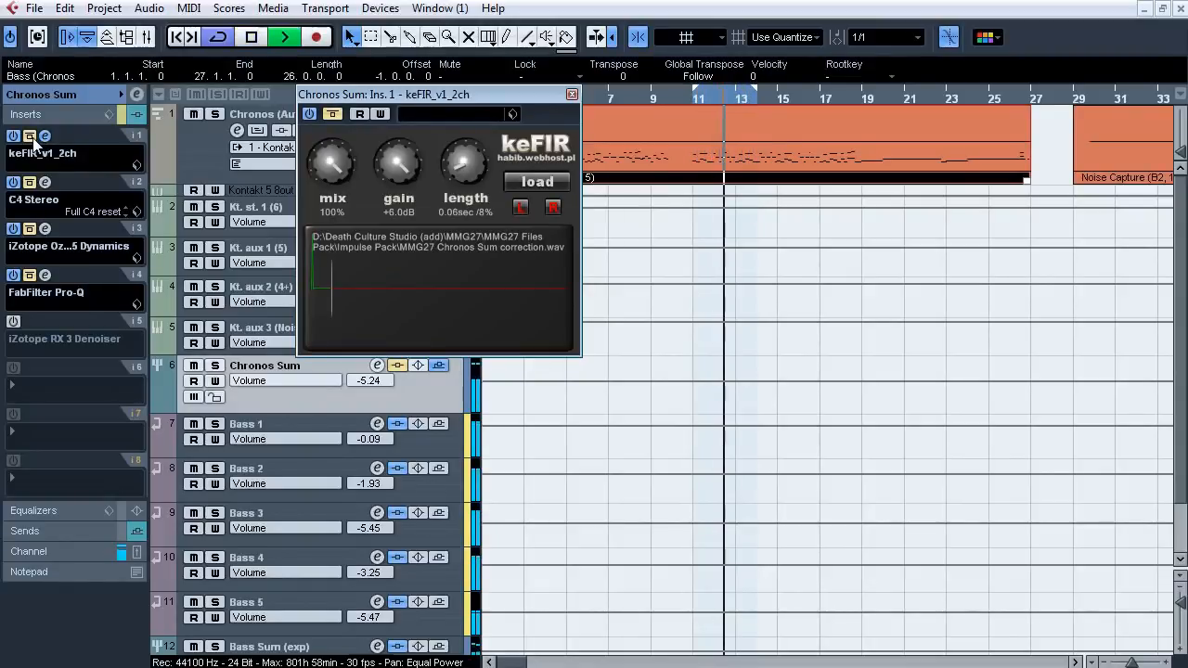
pyautogui.click(30, 136)
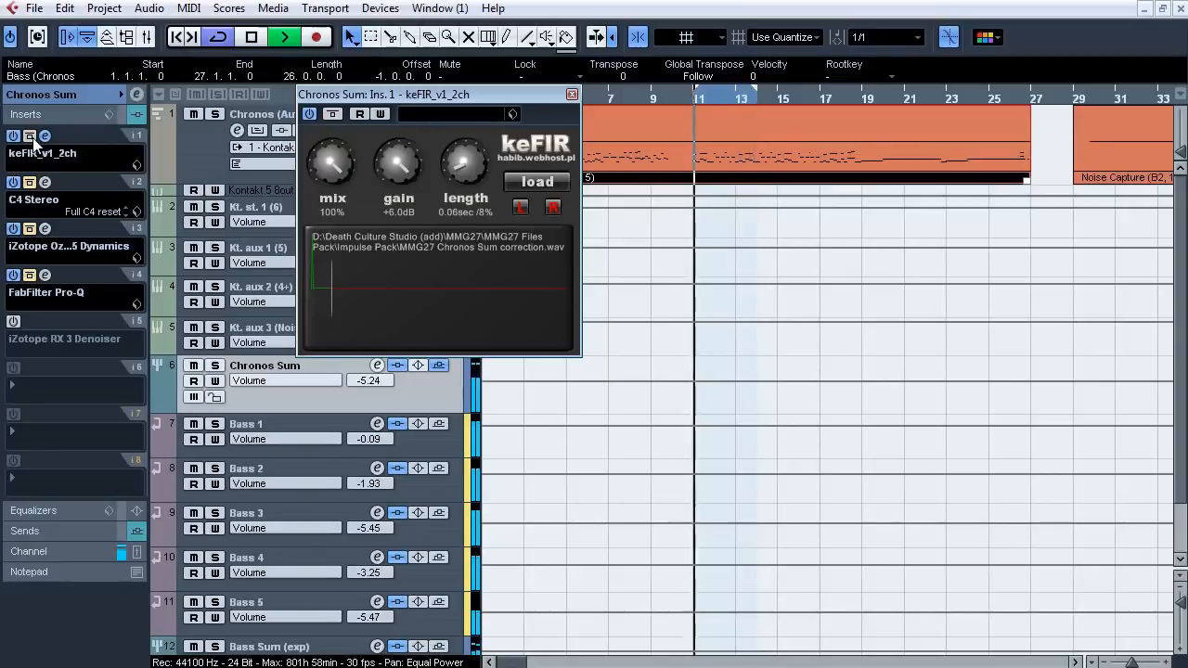
pyautogui.click(31, 137)
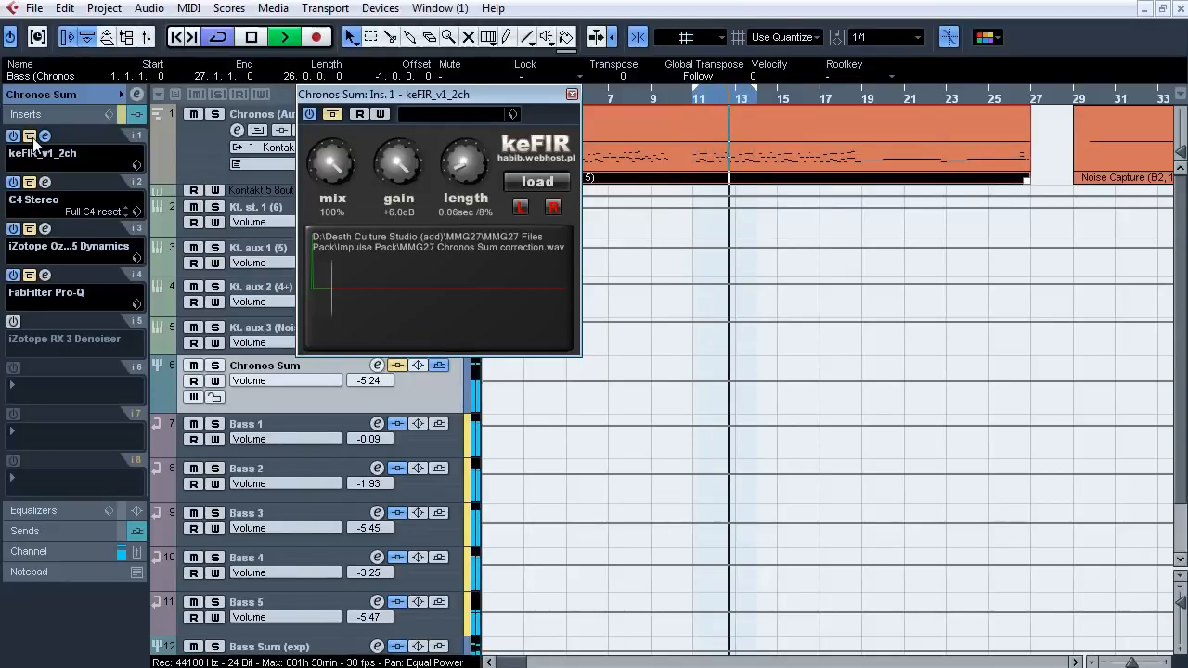
pyautogui.click(31, 136)
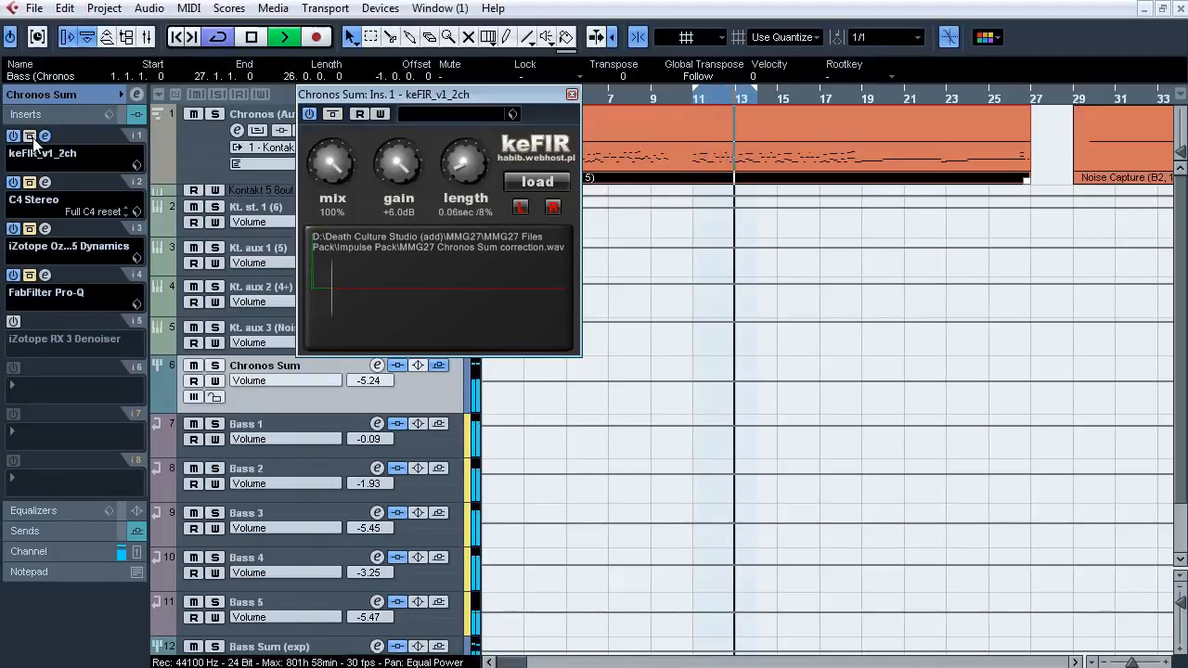
pyautogui.press('space')
pyautogui.click(45, 138)
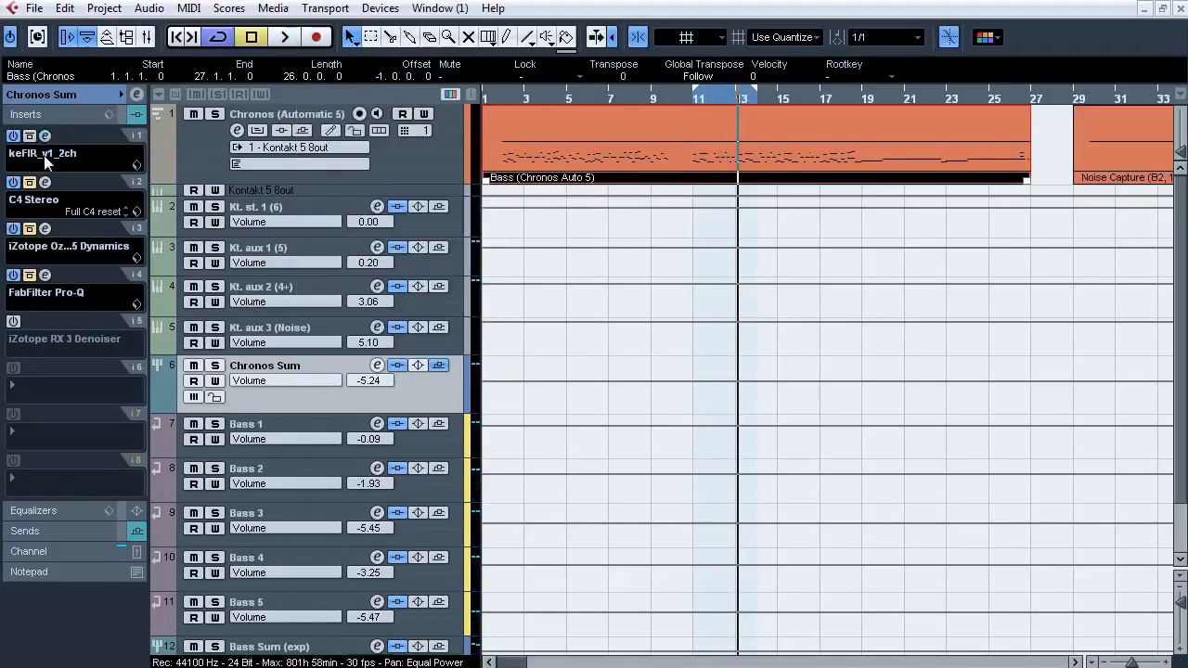
# Inspect the C4 Stereo multiband on Chronos Sum and compare it bypassed and active during looped playback, leaving it active.
pyautogui.click(45, 182)
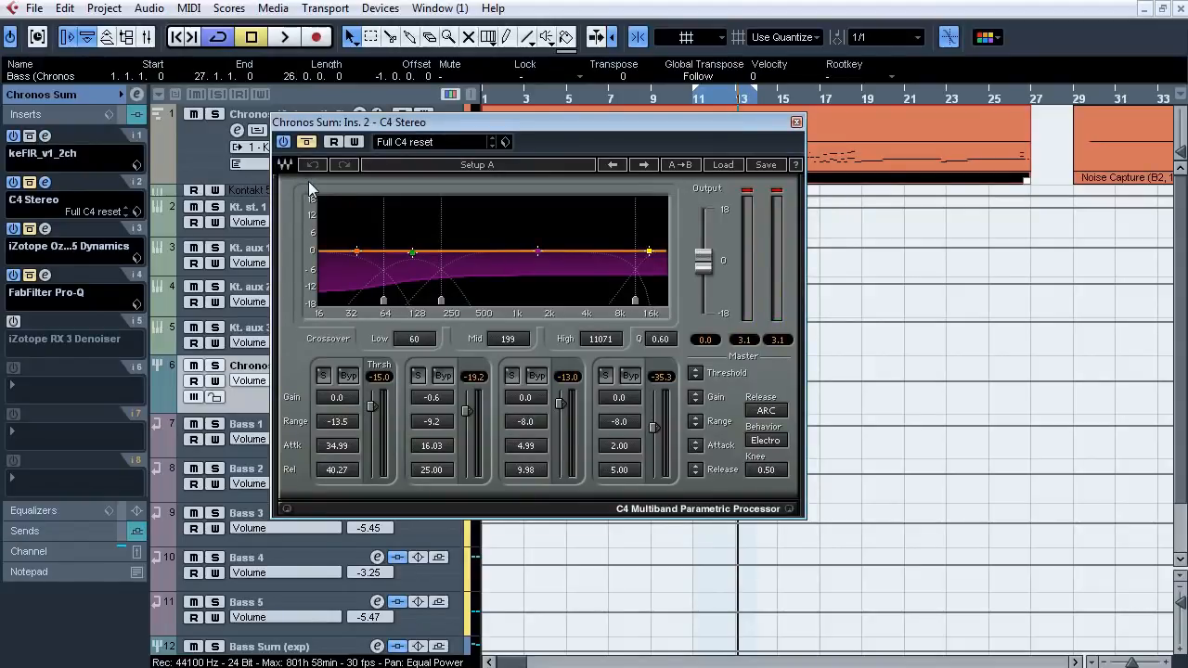
pyautogui.press('space')
pyautogui.click(306, 142)
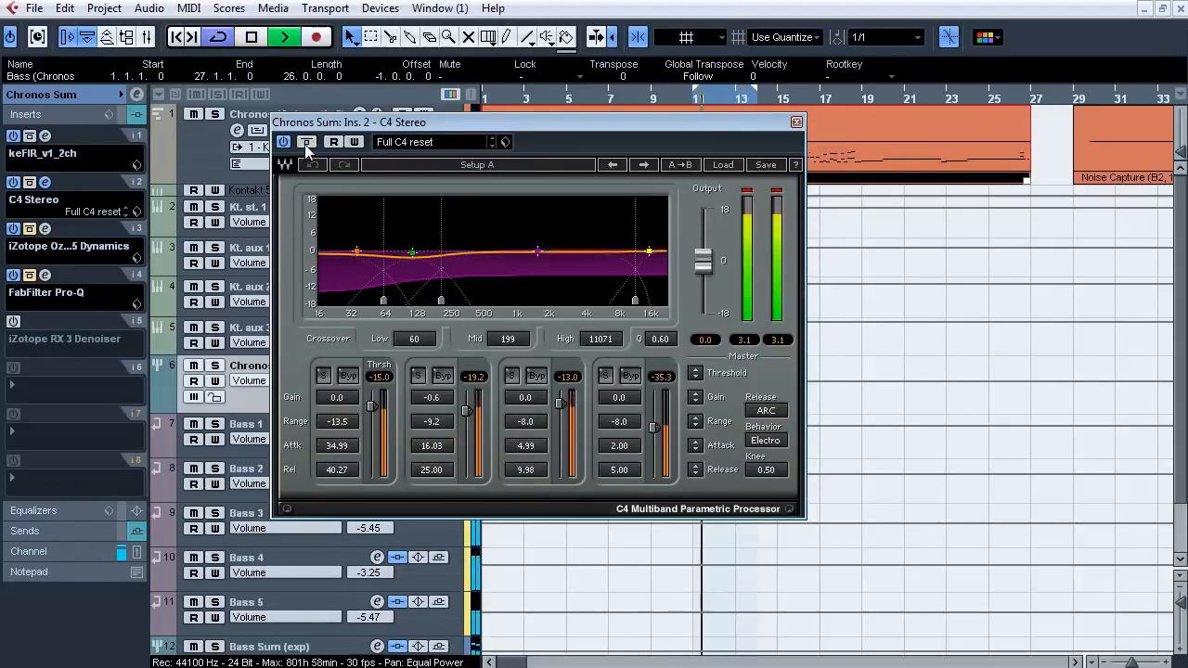
pyautogui.click(306, 142)
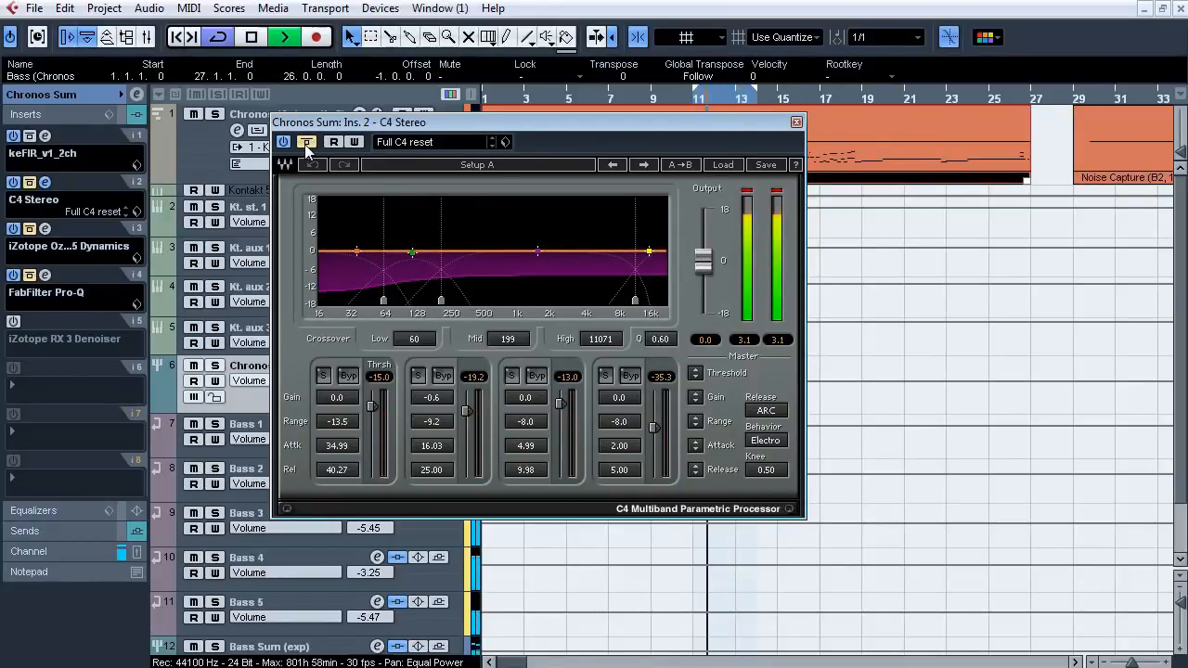
pyautogui.click(306, 142)
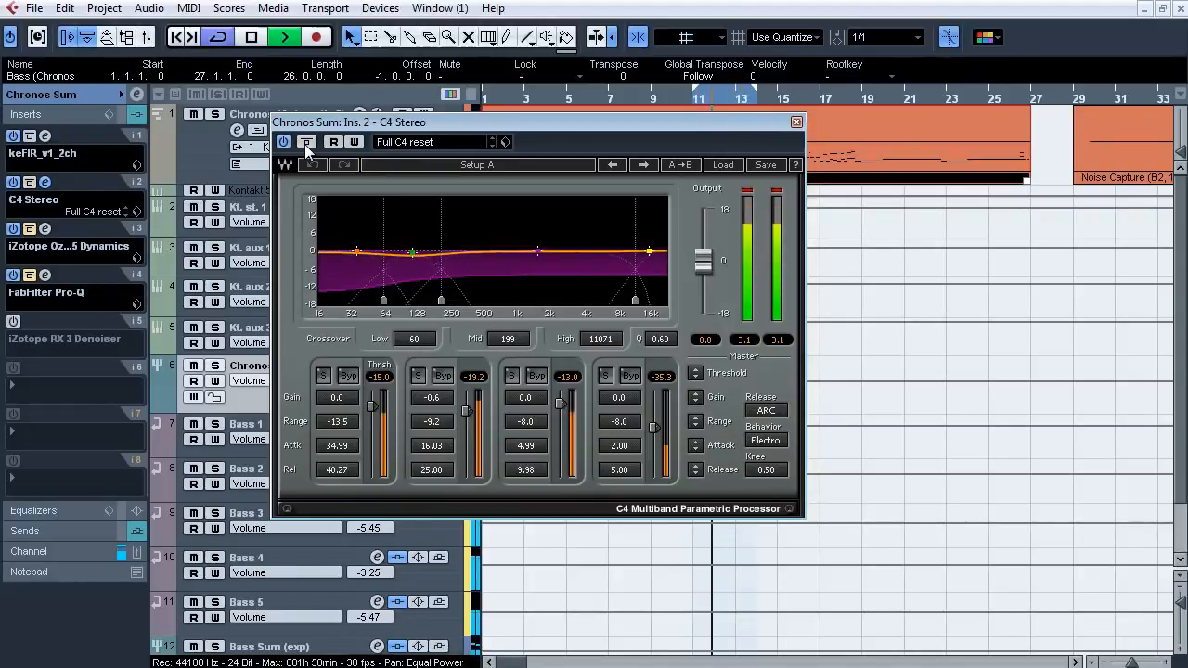
pyautogui.press('space')
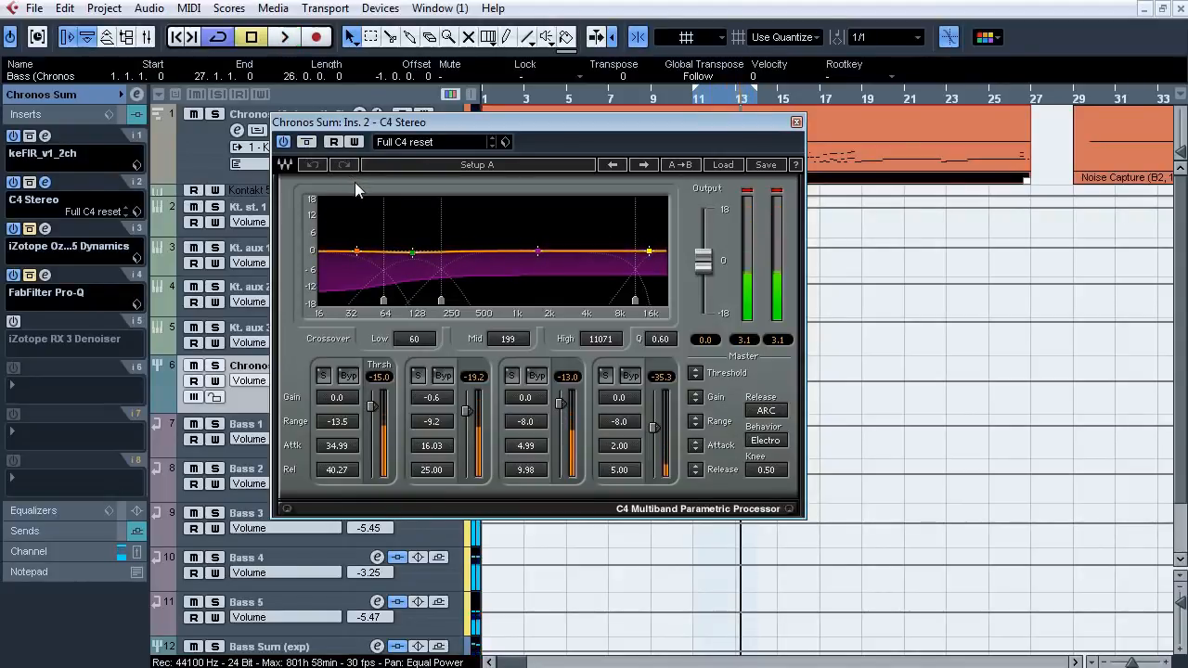
pyautogui.click(44, 182)
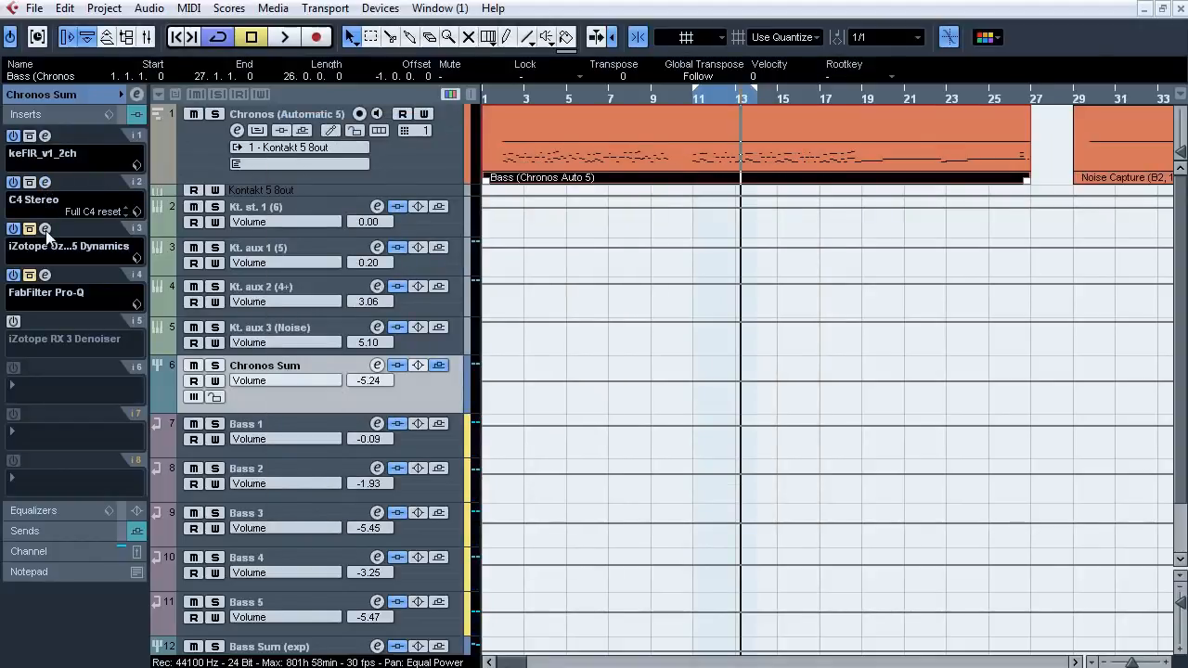
# Inspect each band of the iZotope Ozone 5 Dynamics on Chronos Sum during playback, and show all four bands together.
pyautogui.click(45, 229)
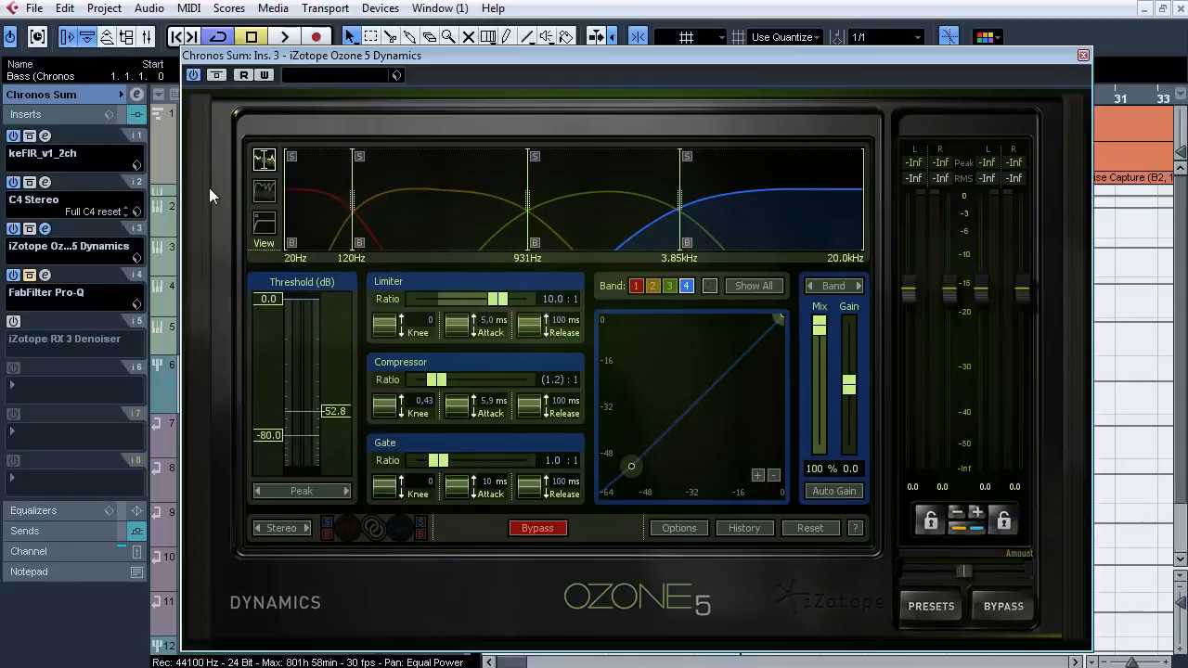
pyautogui.press('space')
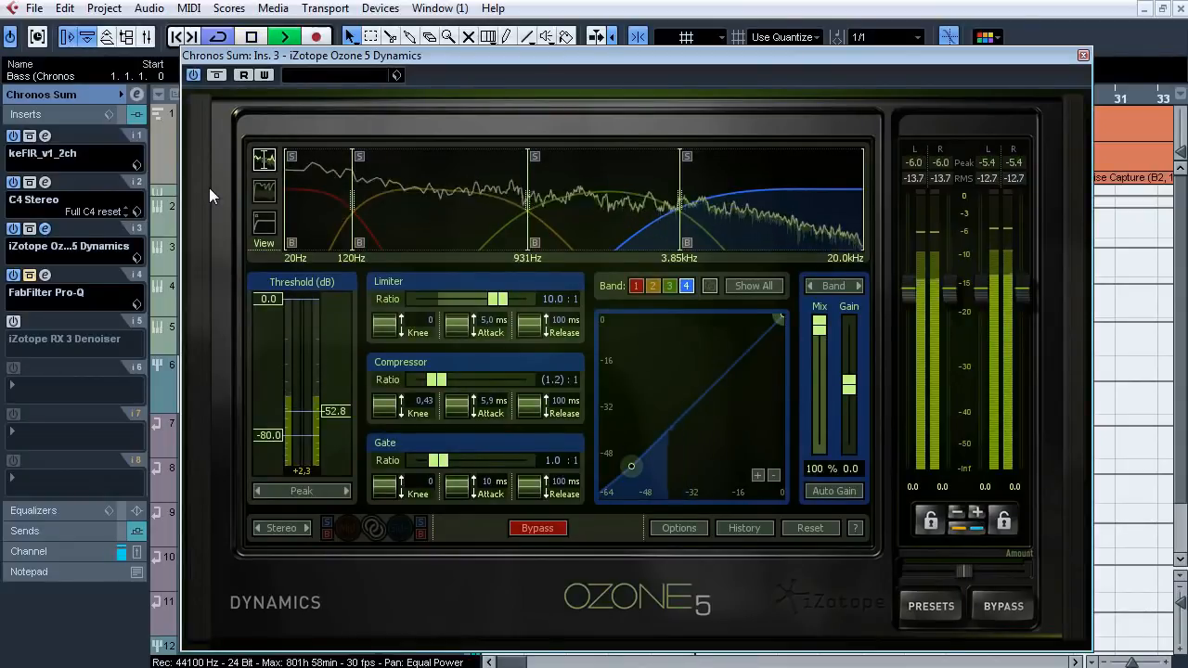
pyautogui.click(598, 227)
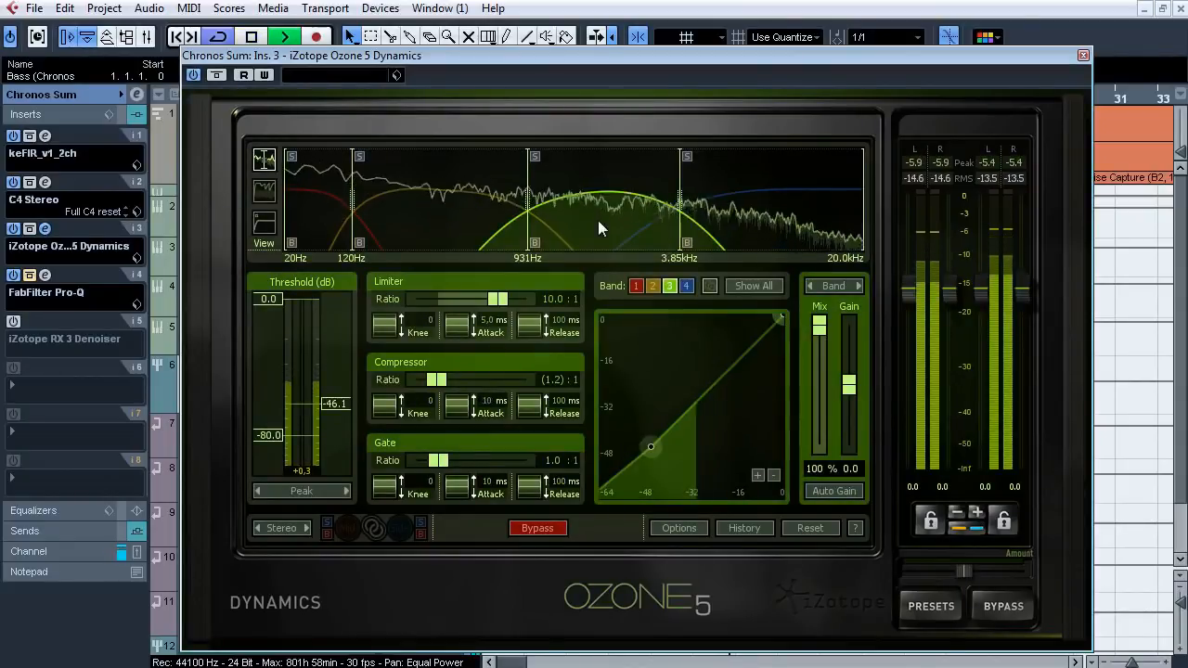
pyautogui.click(457, 220)
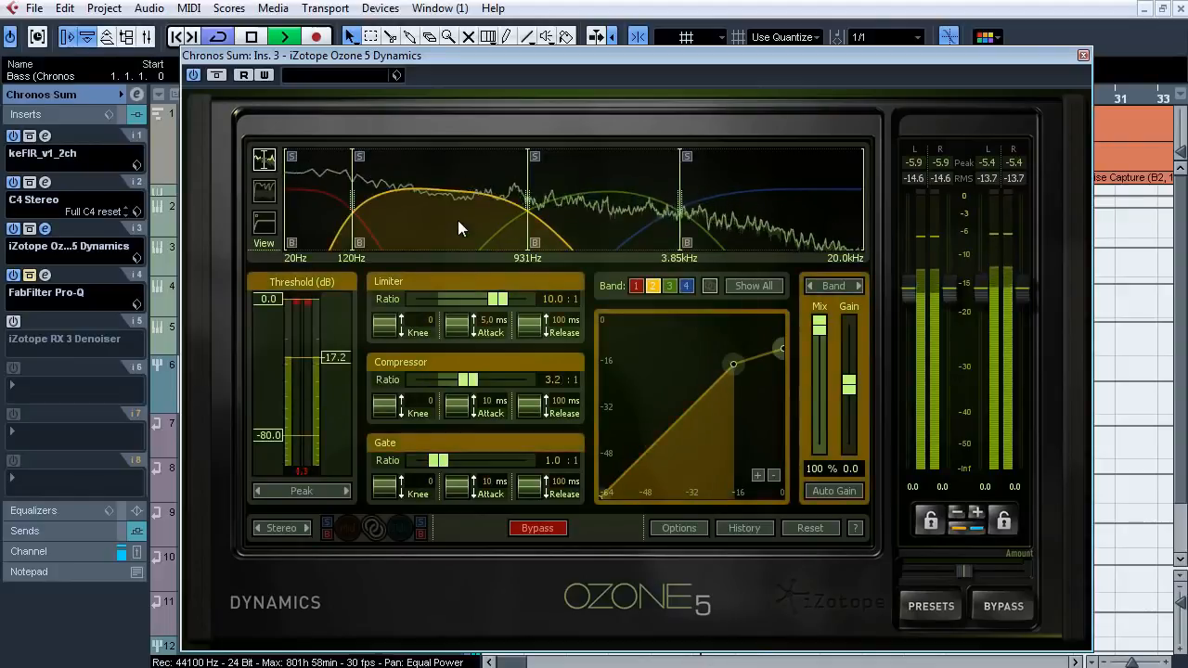
pyautogui.click(324, 229)
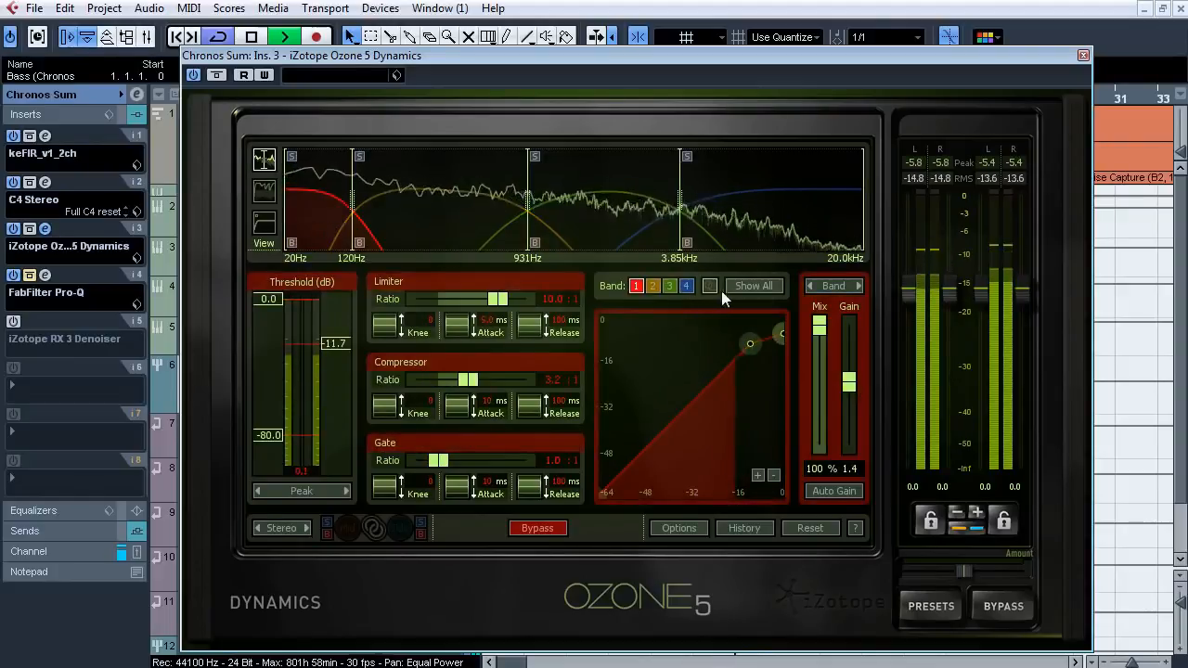
pyautogui.click(746, 287)
# Compare Chronos Sum with the Ozone 5 Dynamics bypassed and active, leave it active, stop playback and close the plug-in.
pyautogui.click(215, 78)
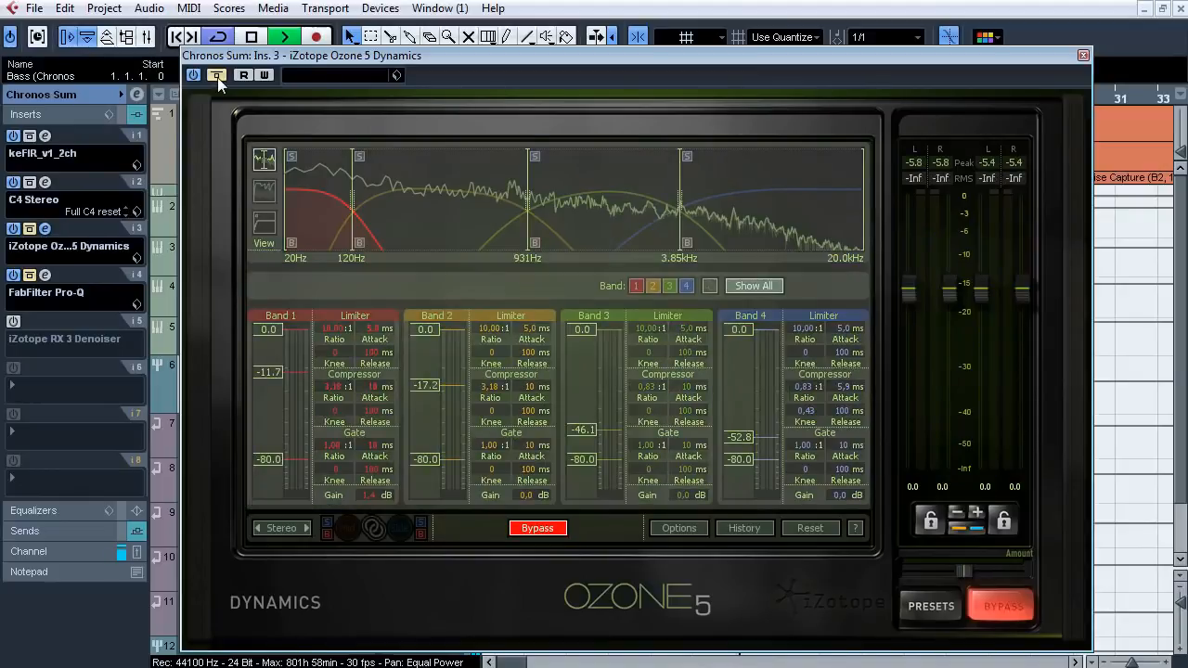
pyautogui.click(216, 76)
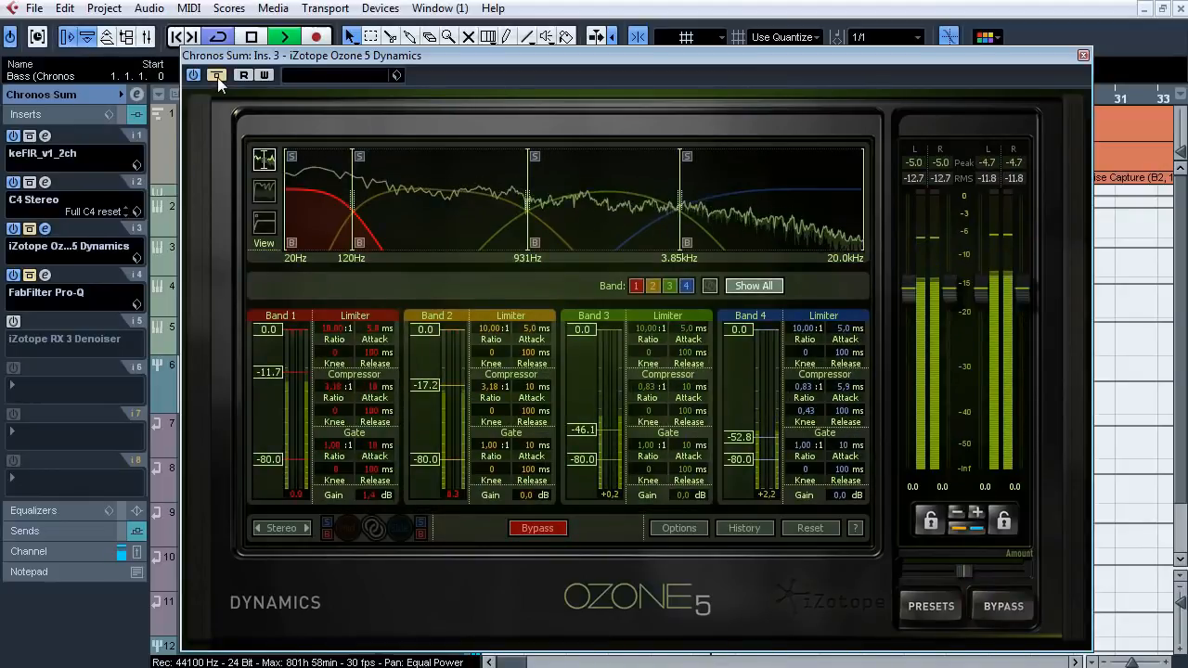
pyautogui.click(216, 76)
pyautogui.click(217, 78)
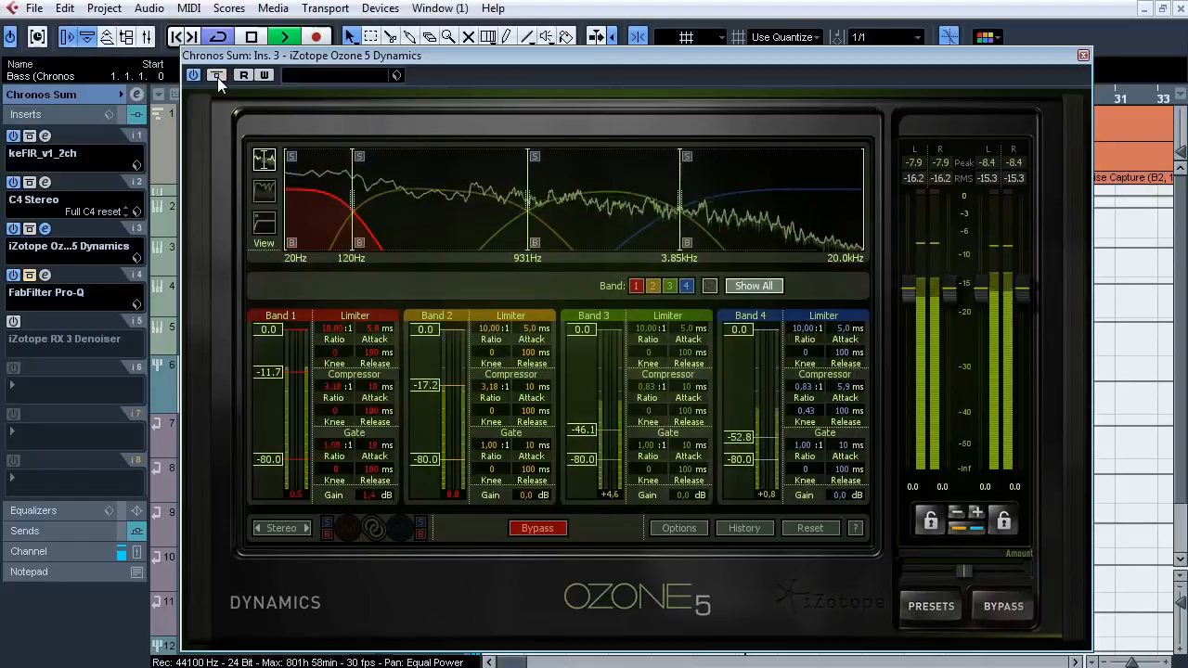
pyautogui.press('space')
pyautogui.click(44, 228)
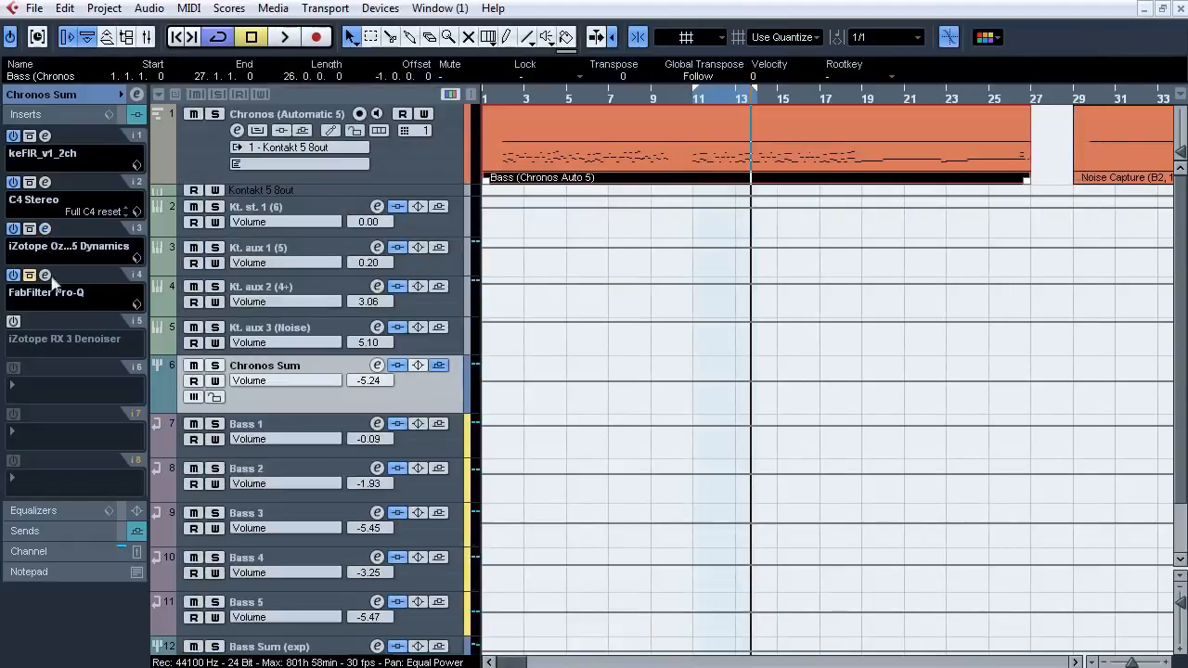
# Inspect the FabFilter Pro-Q cut on Chronos Sum, compare it bypassed and active during playback, leave it active and close the plug-in.
pyautogui.click(44, 275)
pyautogui.moveTo(555, 444)
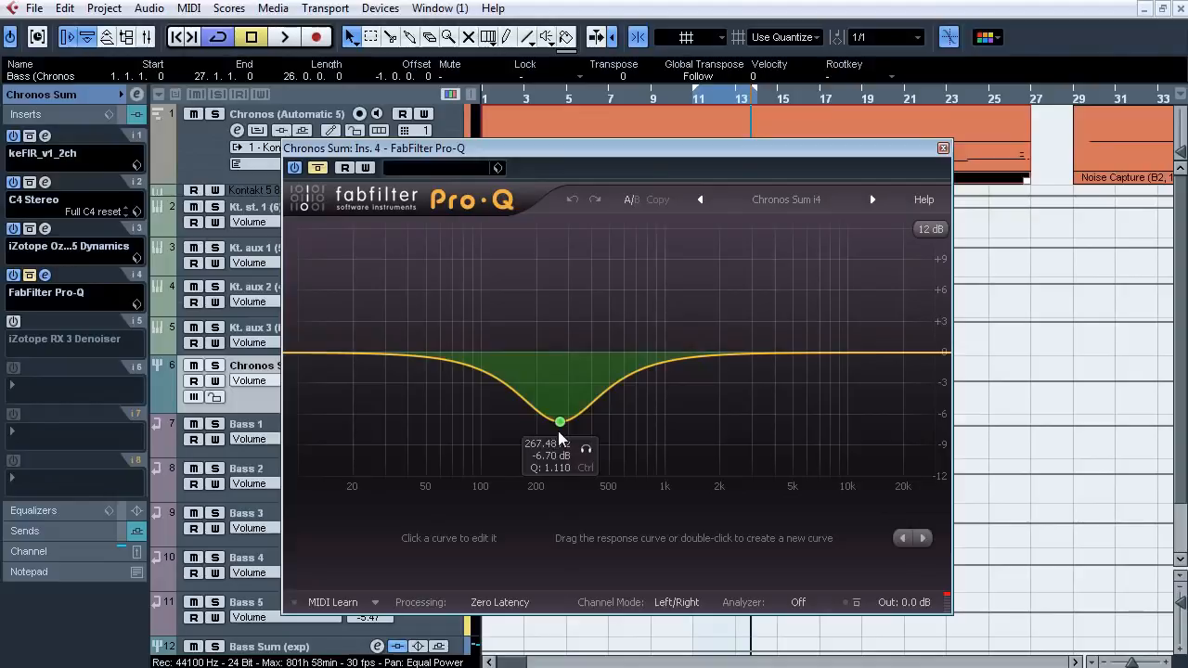
pyautogui.press('space')
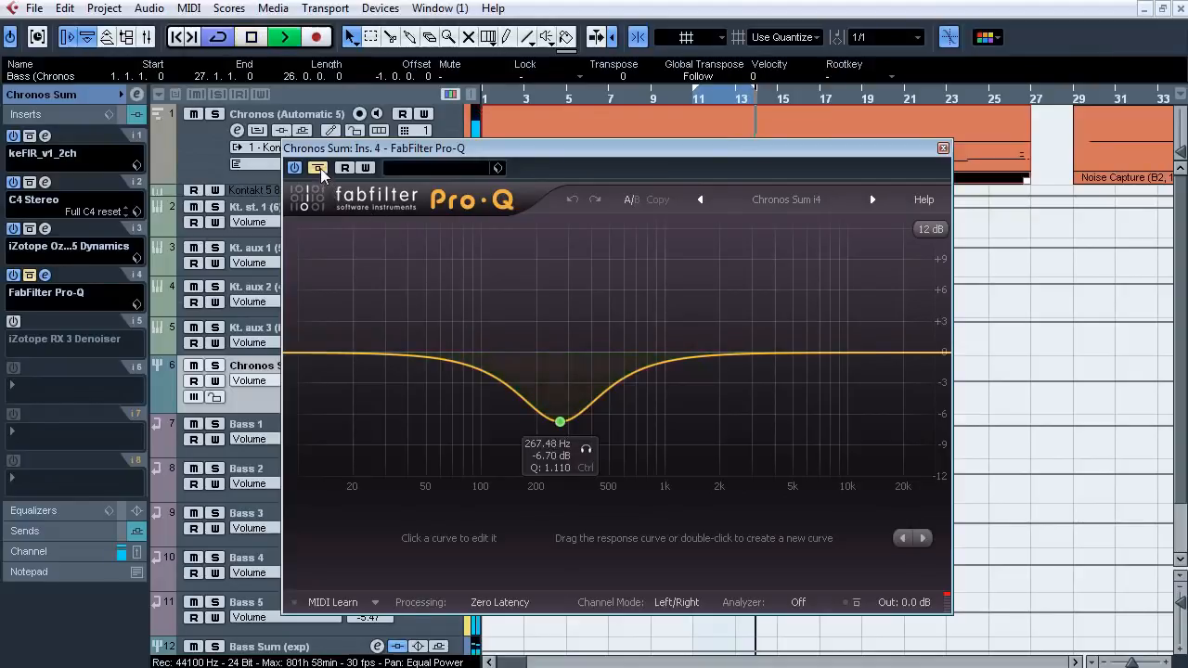
pyautogui.click(318, 168)
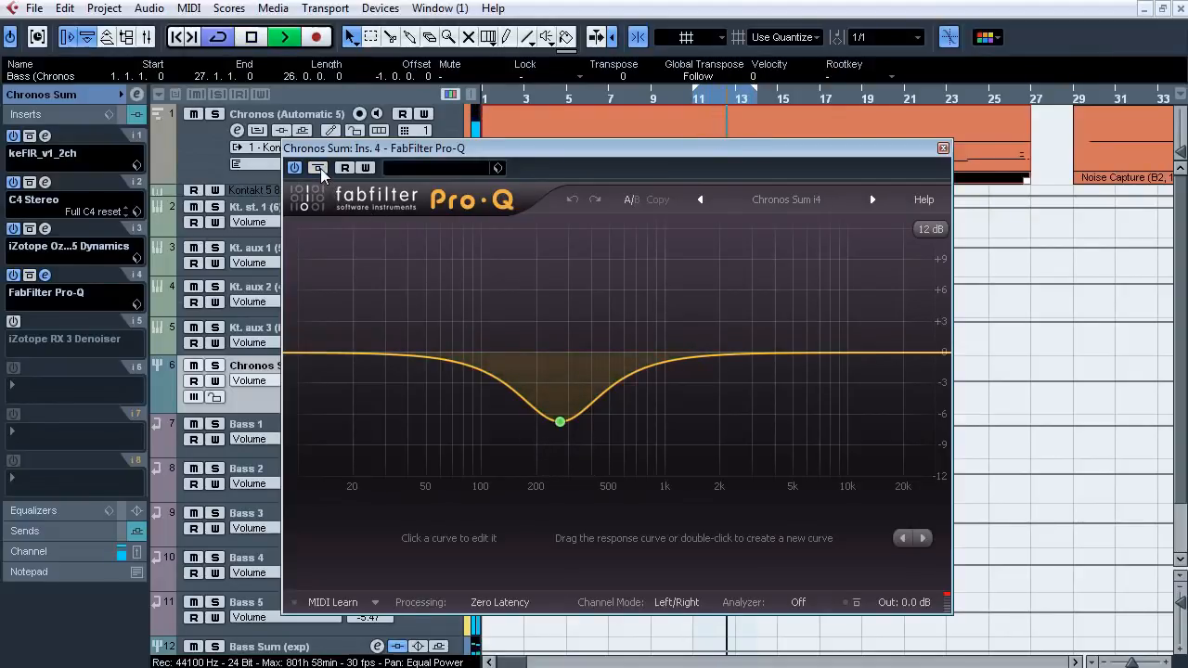
pyautogui.click(321, 170)
pyautogui.click(320, 170)
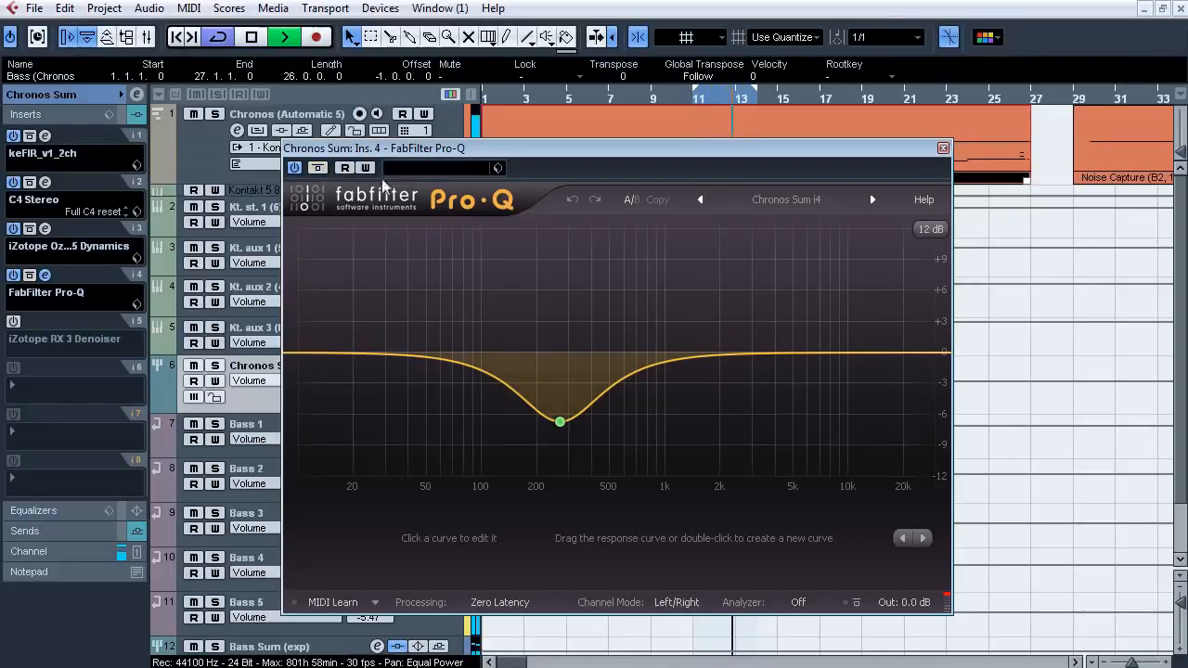
pyautogui.moveTo(591, 452)
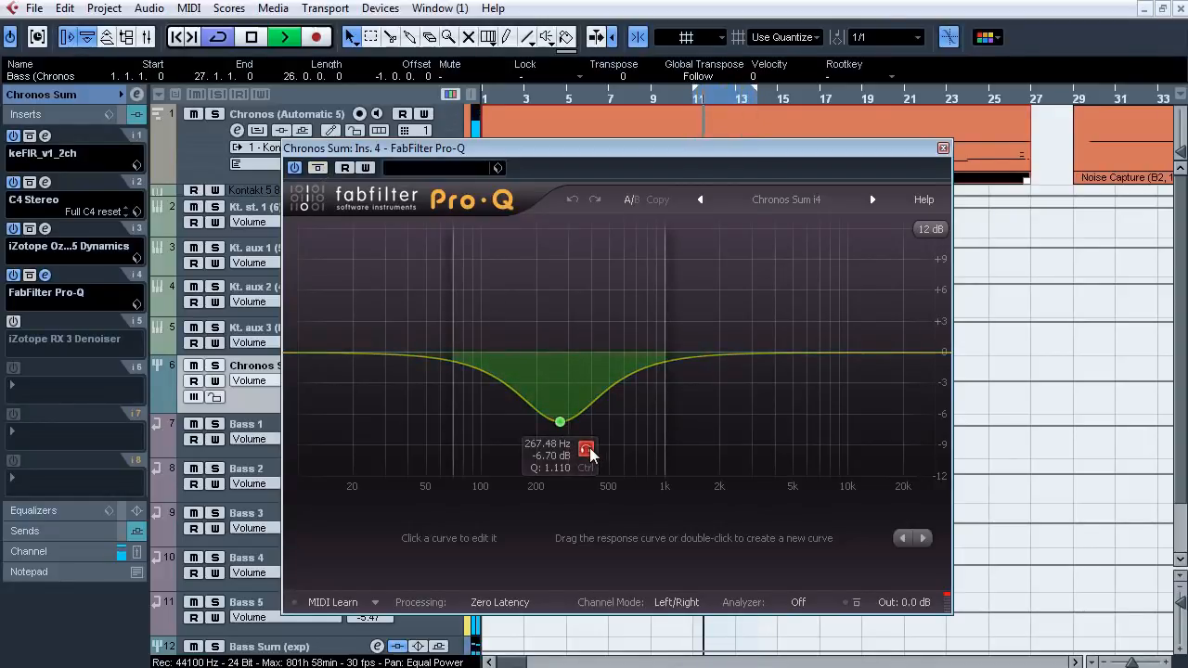
pyautogui.click(318, 169)
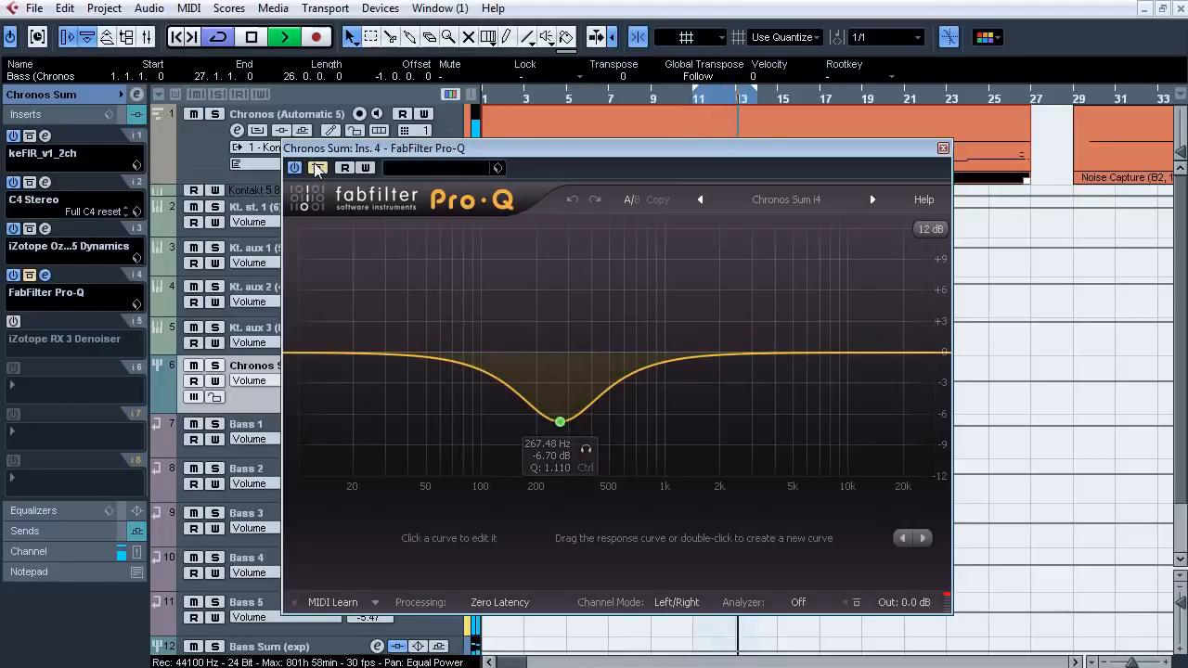
pyautogui.press('space')
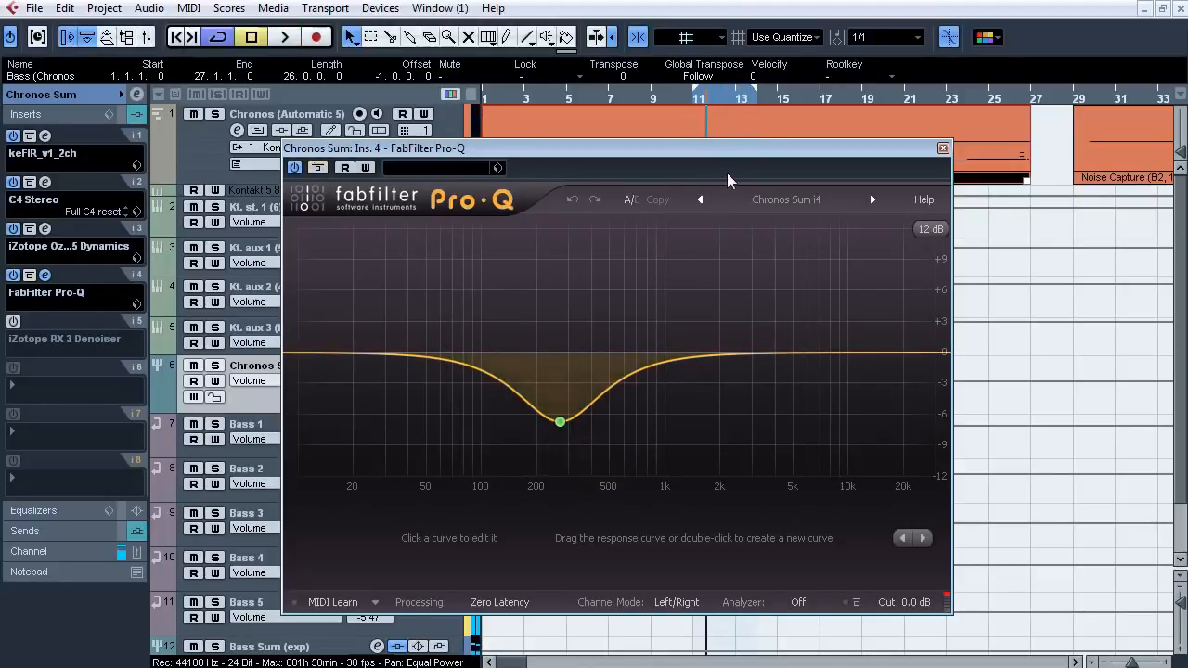
pyautogui.click(943, 147)
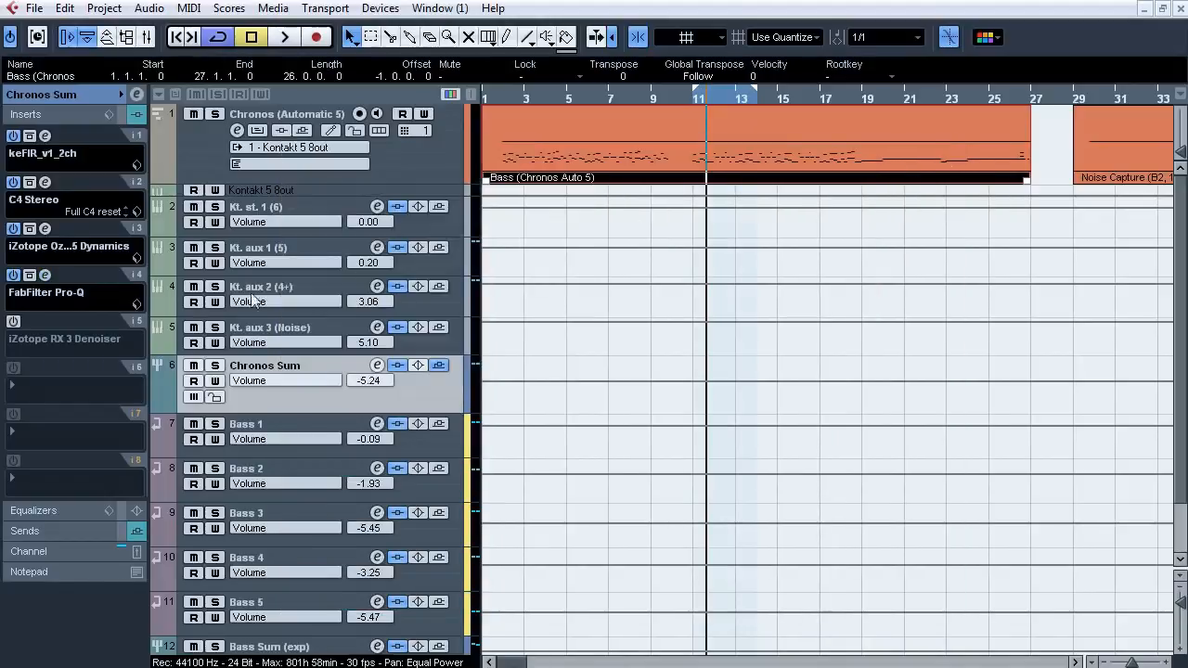
# Switch on the iZotope RX 3 Denoiser on Chronos Sum and audition the bass with Output noise only enabled and disabled.
pyautogui.click(45, 323)
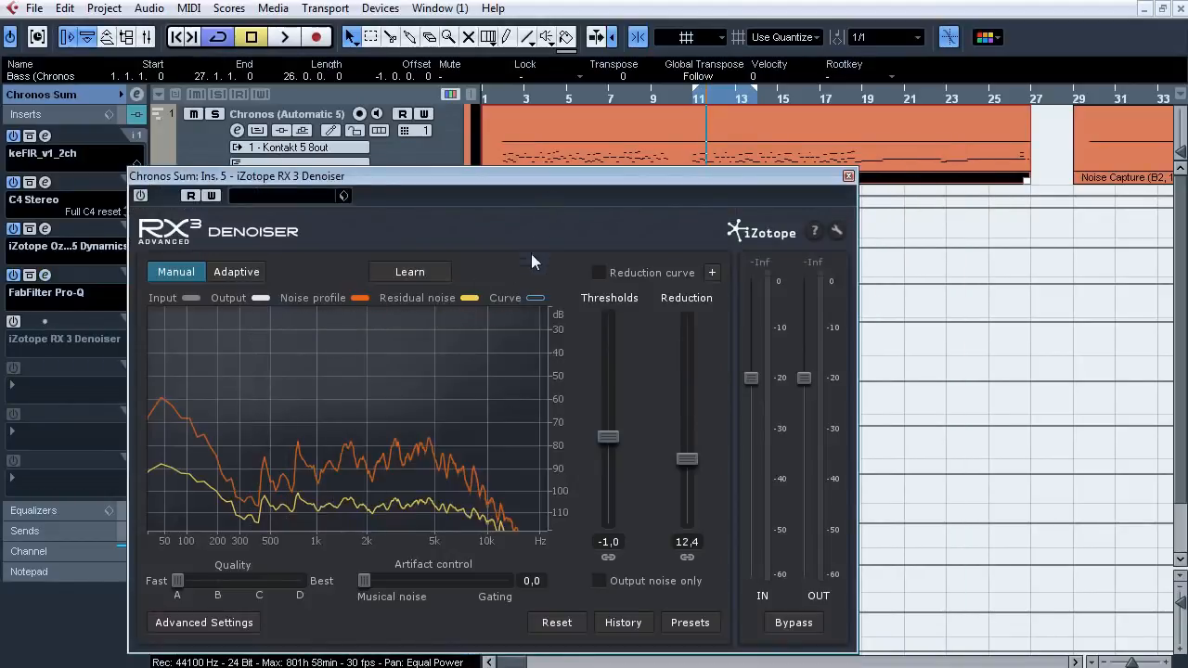
pyautogui.click(140, 196)
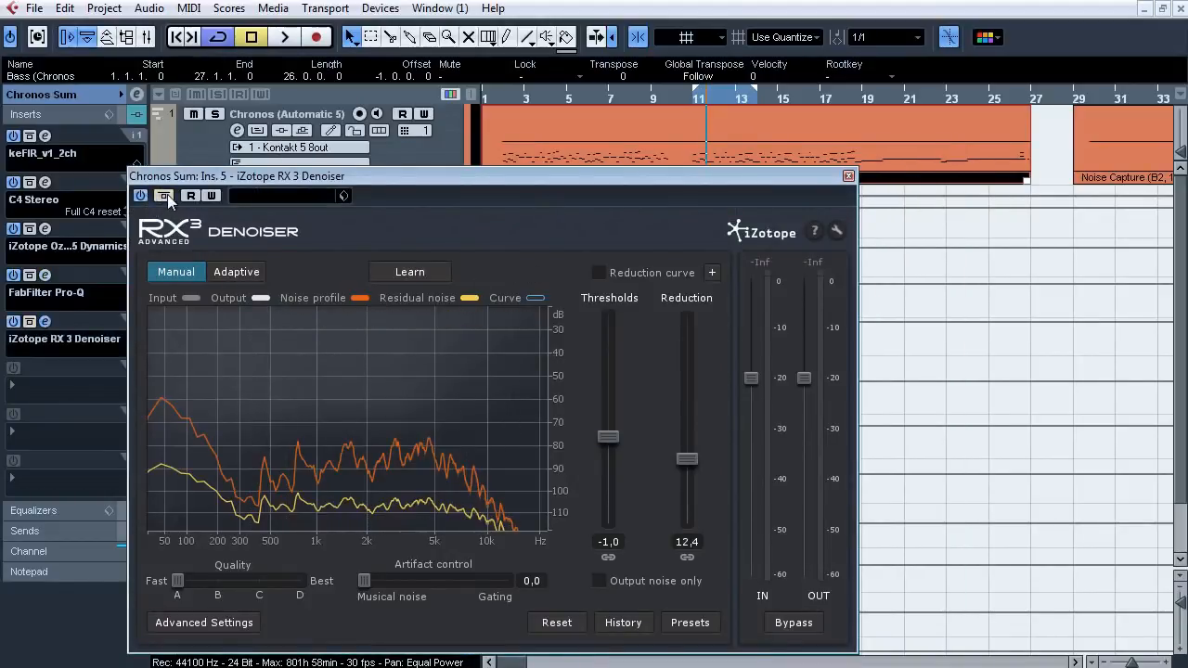
pyautogui.press('space')
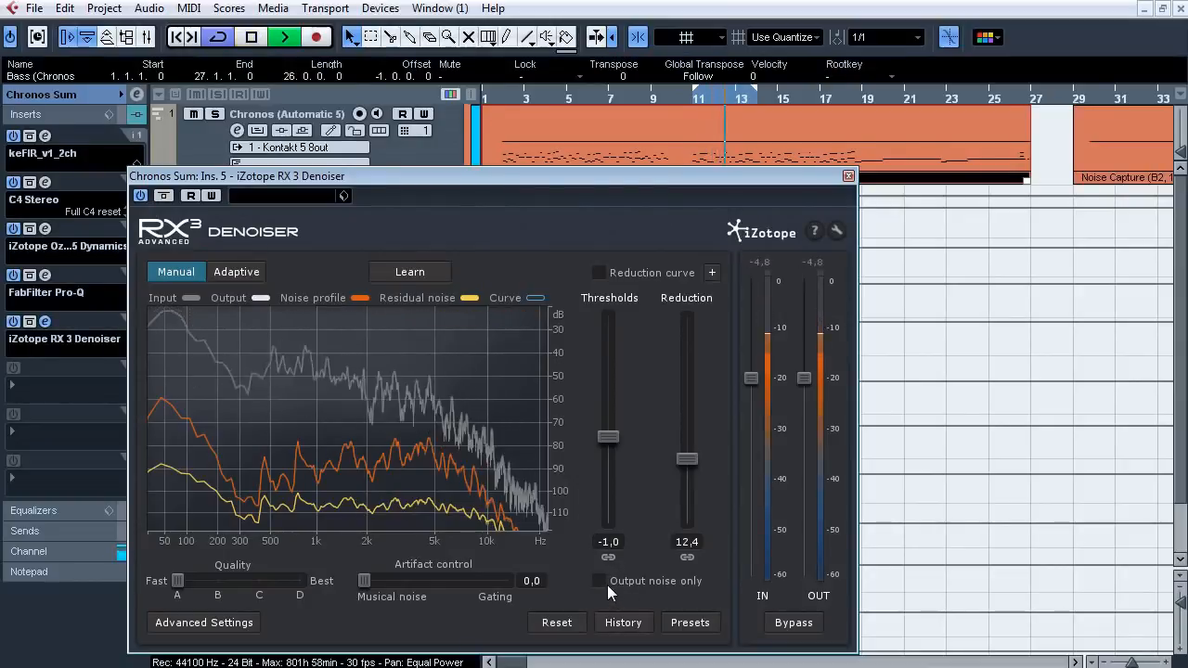
pyautogui.click(604, 583)
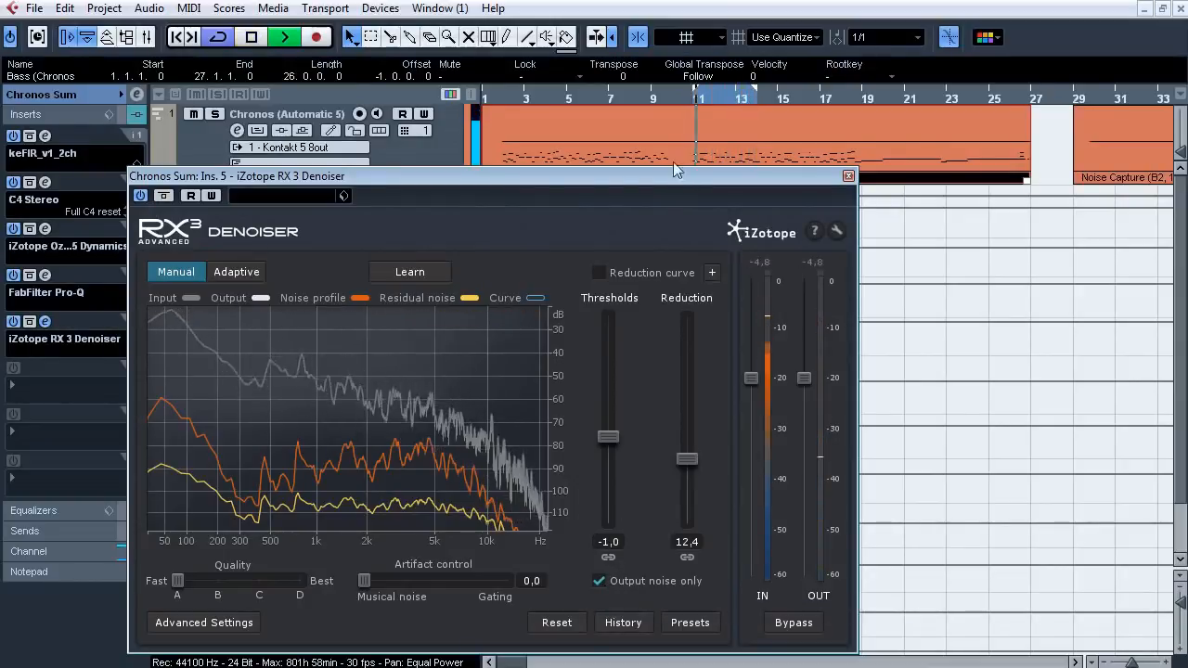
pyautogui.click(644, 99)
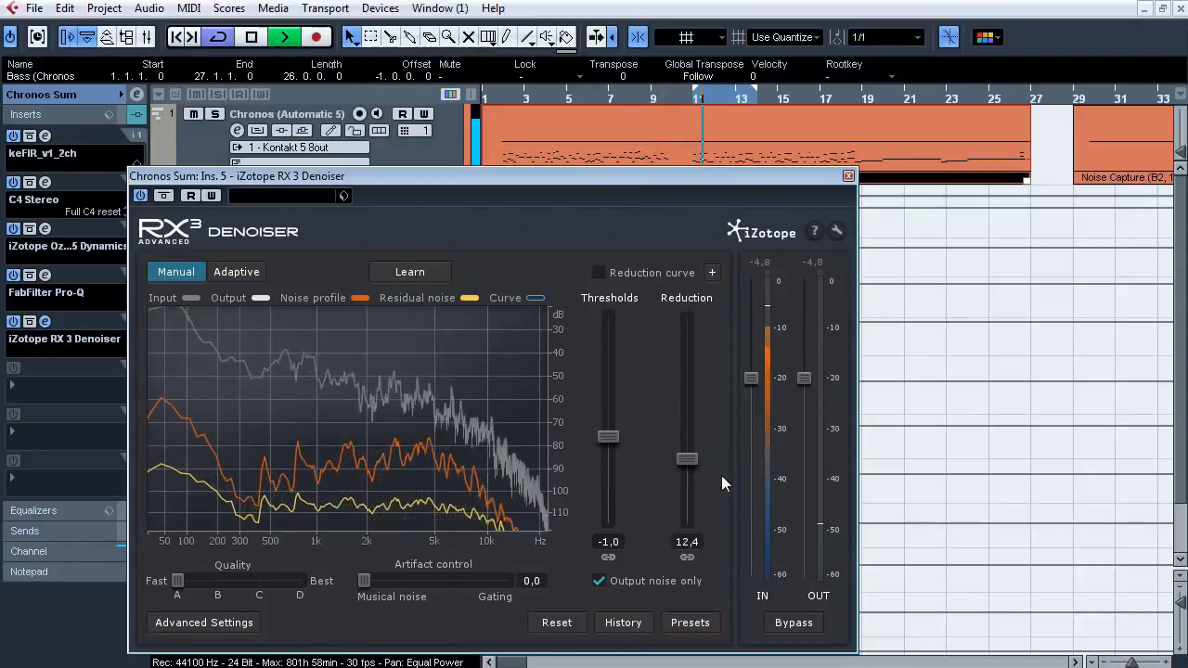
pyautogui.click(600, 582)
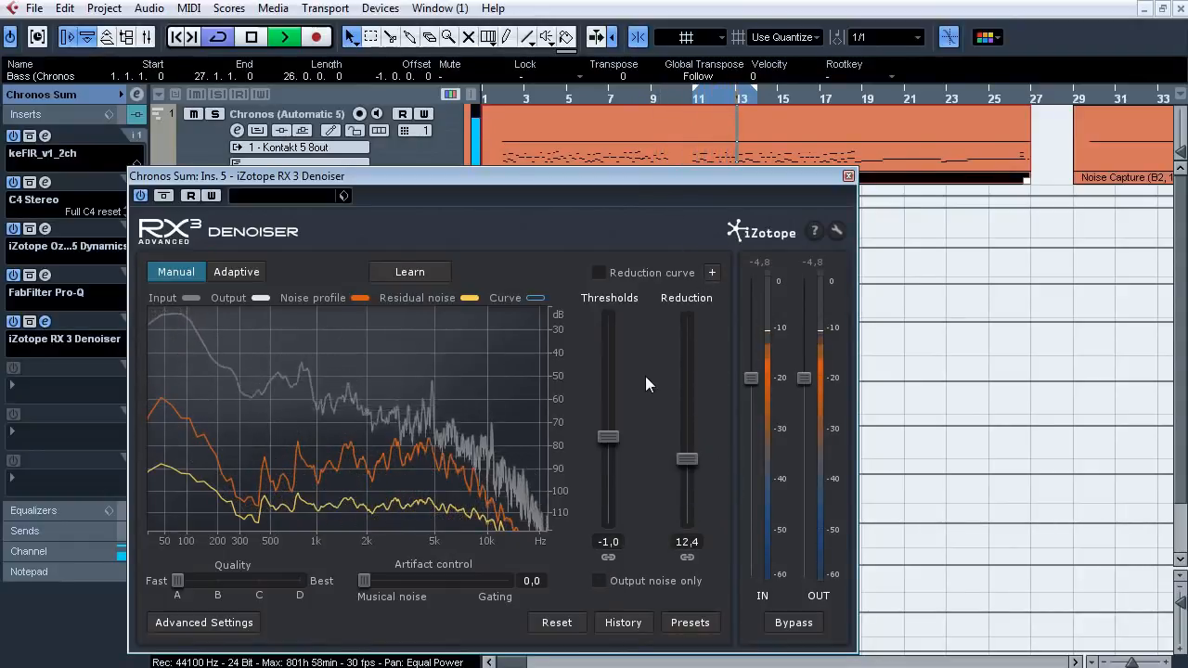
pyautogui.press('space')
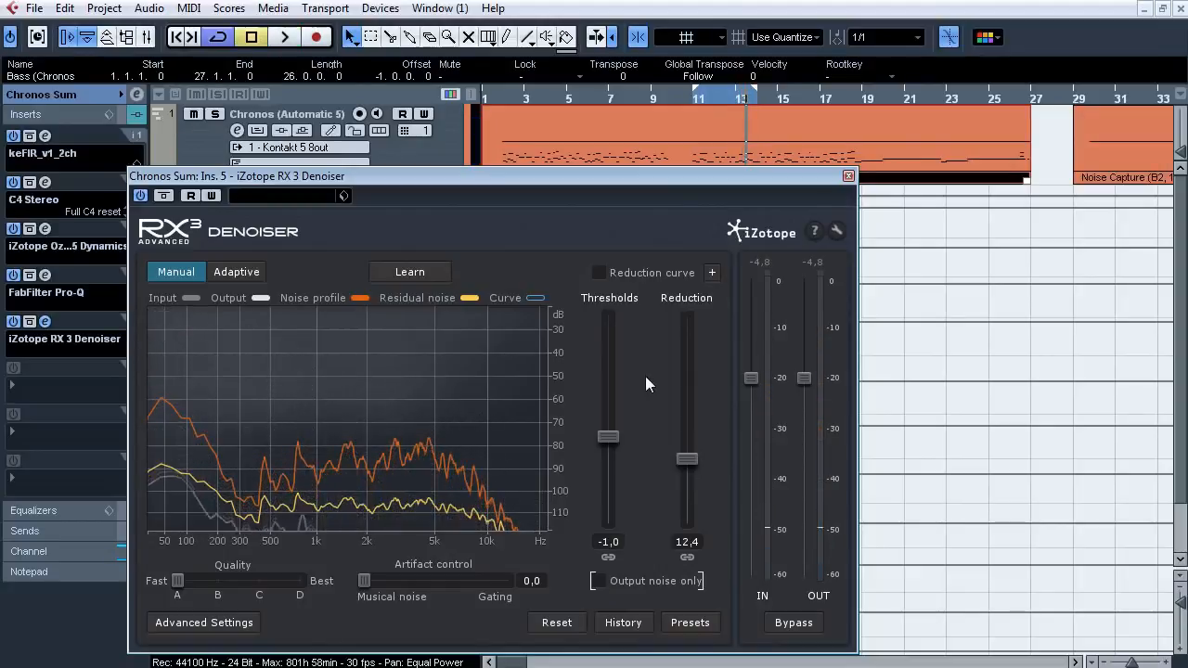
# Audition the RX 3 Denoiser's noise-only output and bypass on the Noise Capture part, switch the plug-in off and return the cursor to bar 11.
pyautogui.click(1077, 662)
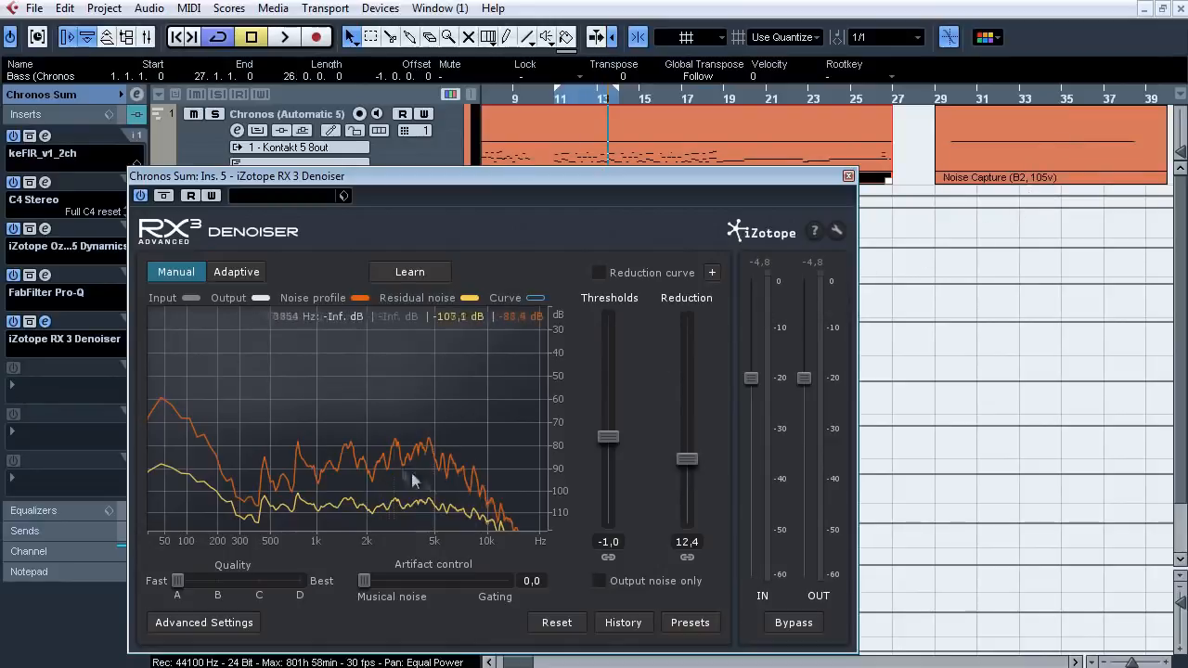
pyautogui.click(956, 99)
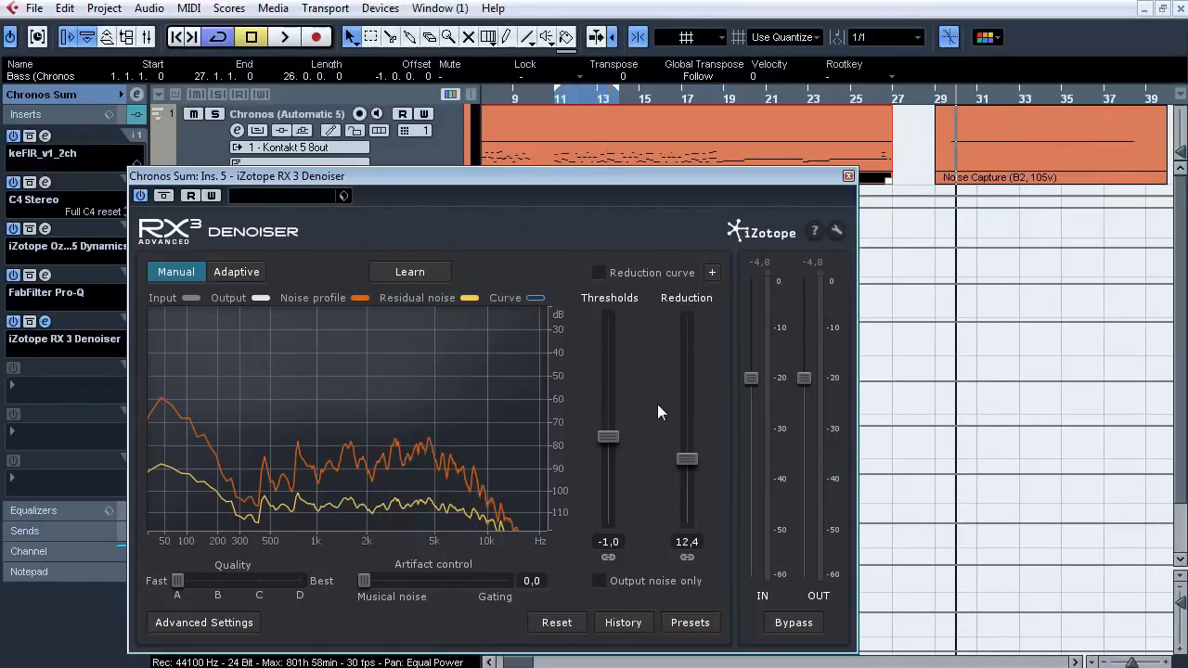
pyautogui.press('space')
pyautogui.click(599, 580)
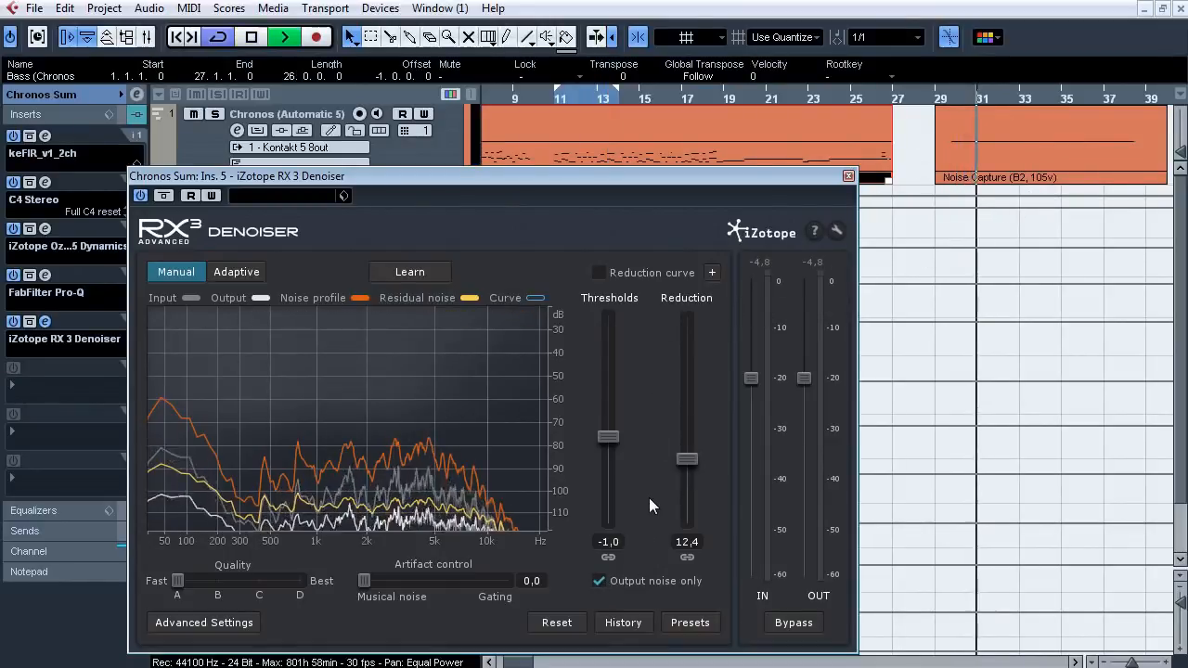
pyautogui.click(598, 581)
pyautogui.click(164, 196)
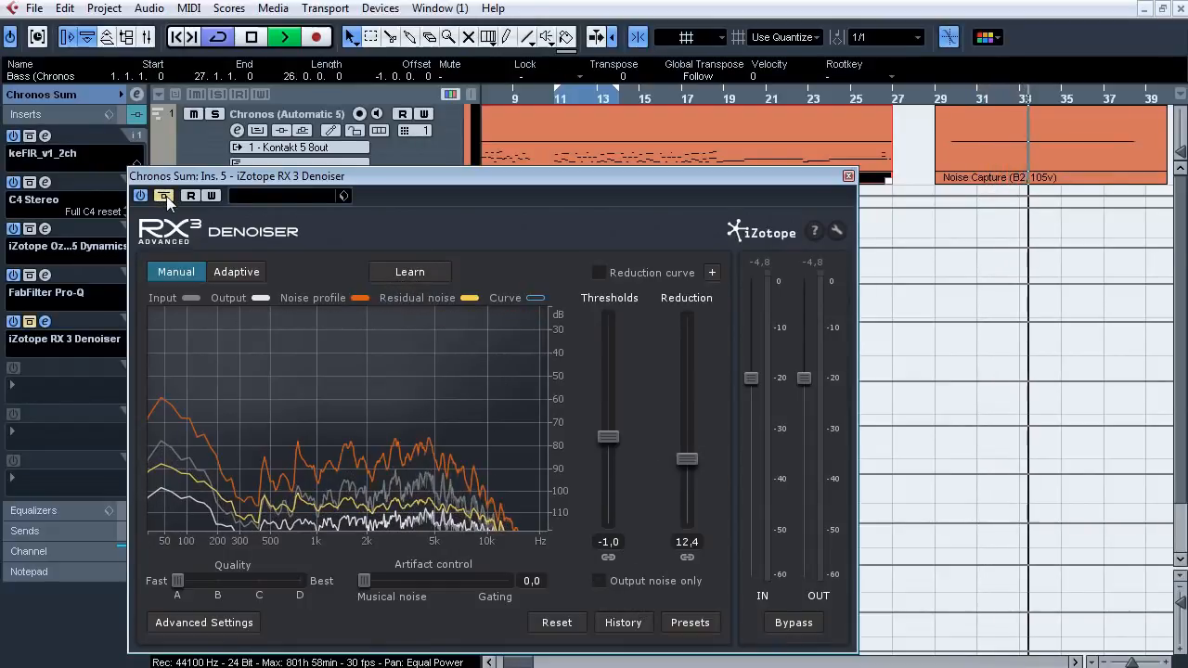
pyautogui.click(164, 196)
pyautogui.press('space')
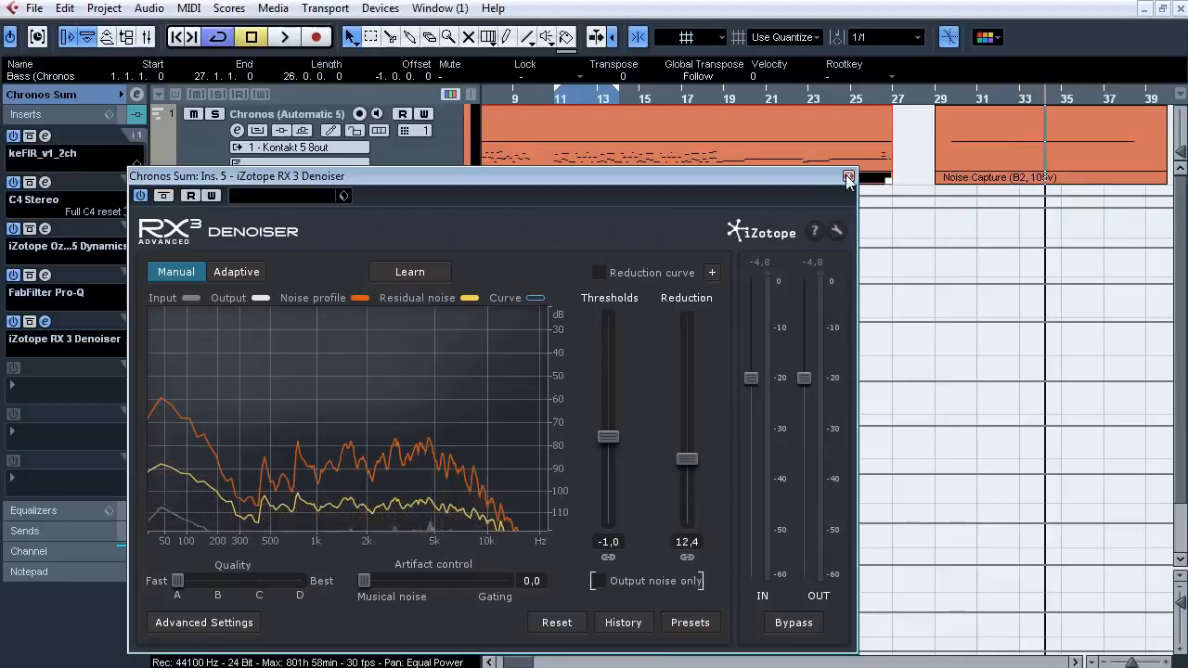
pyautogui.click(848, 177)
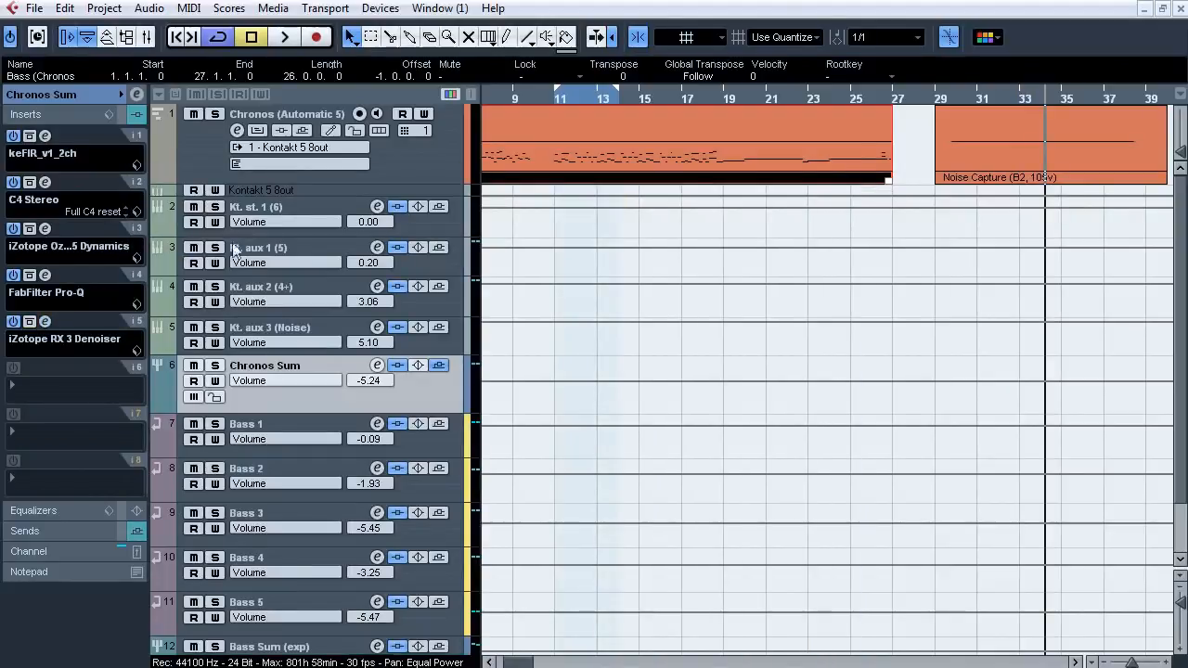
pyautogui.click(13, 322)
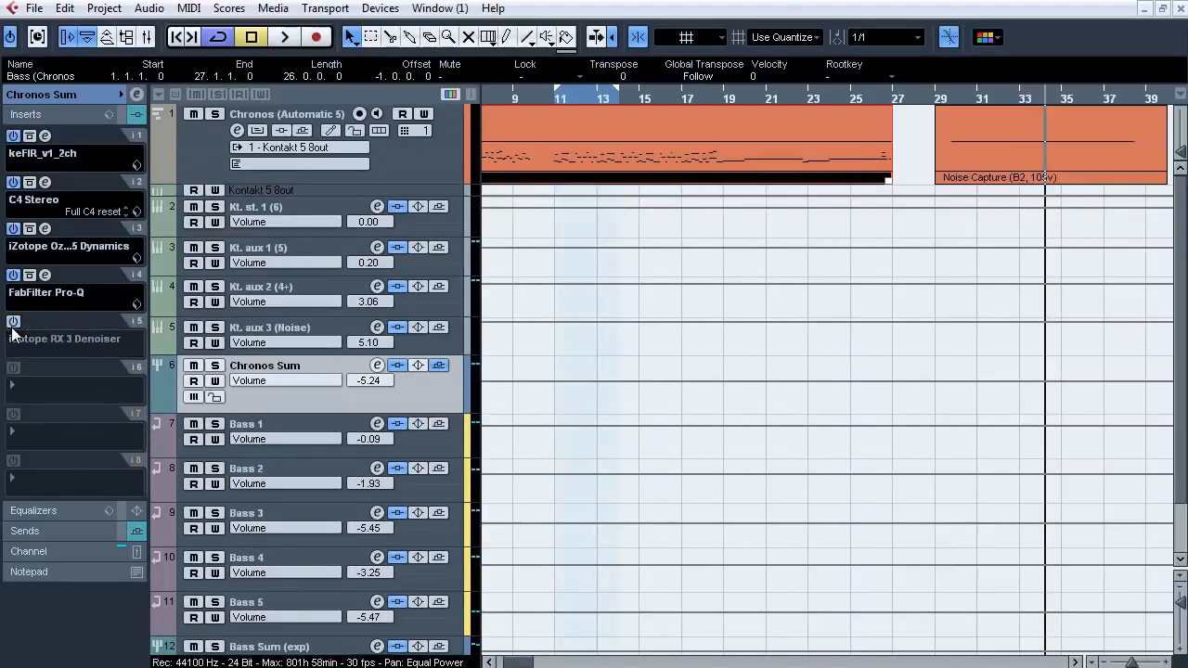
pyautogui.click(554, 99)
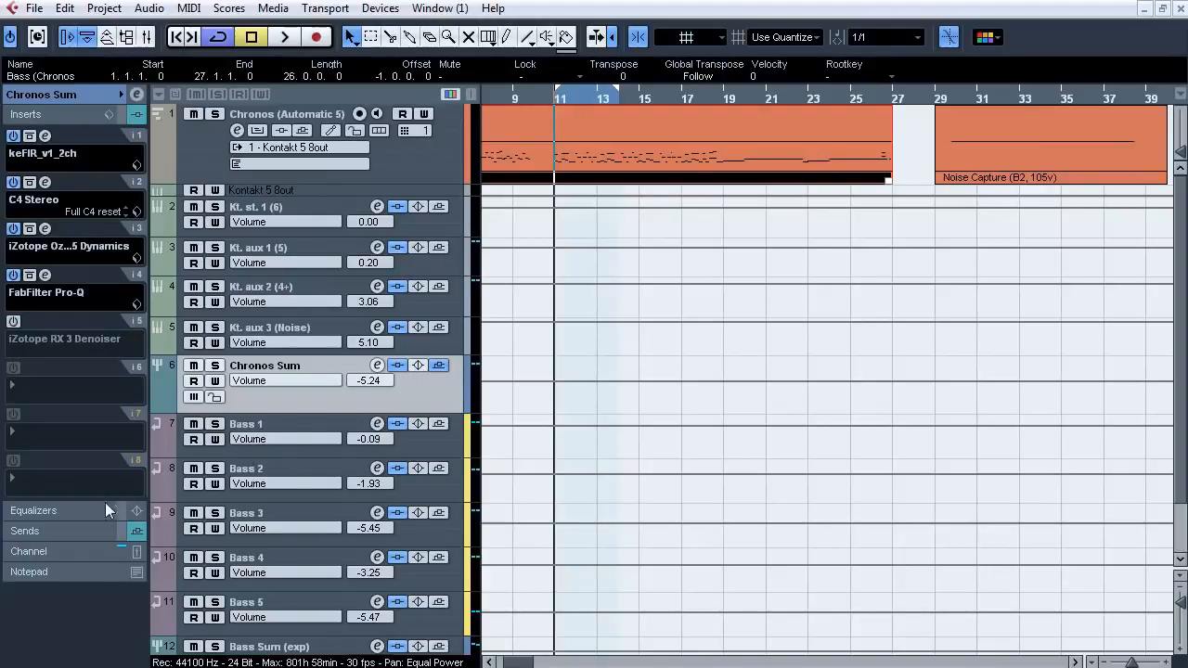
# Show Chronos Sum's sends, and inspect the Stomps A and Amps & Cabs A sections of ReValver_4 on Bass 1.
pyautogui.click(66, 533)
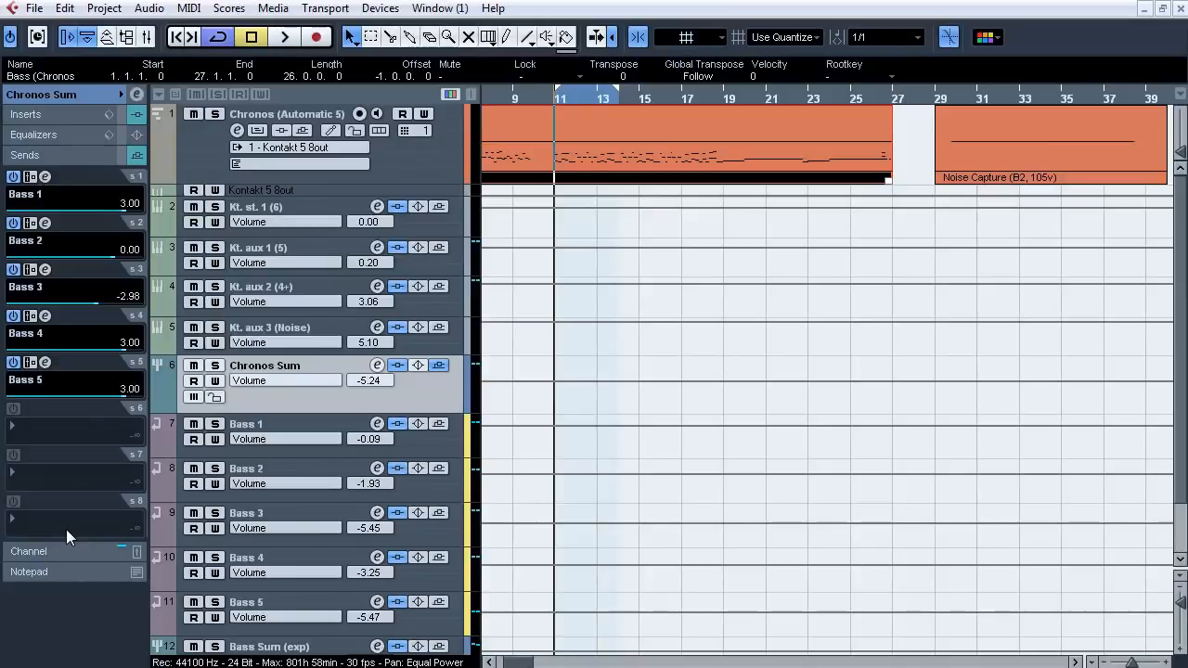
pyautogui.click(285, 424)
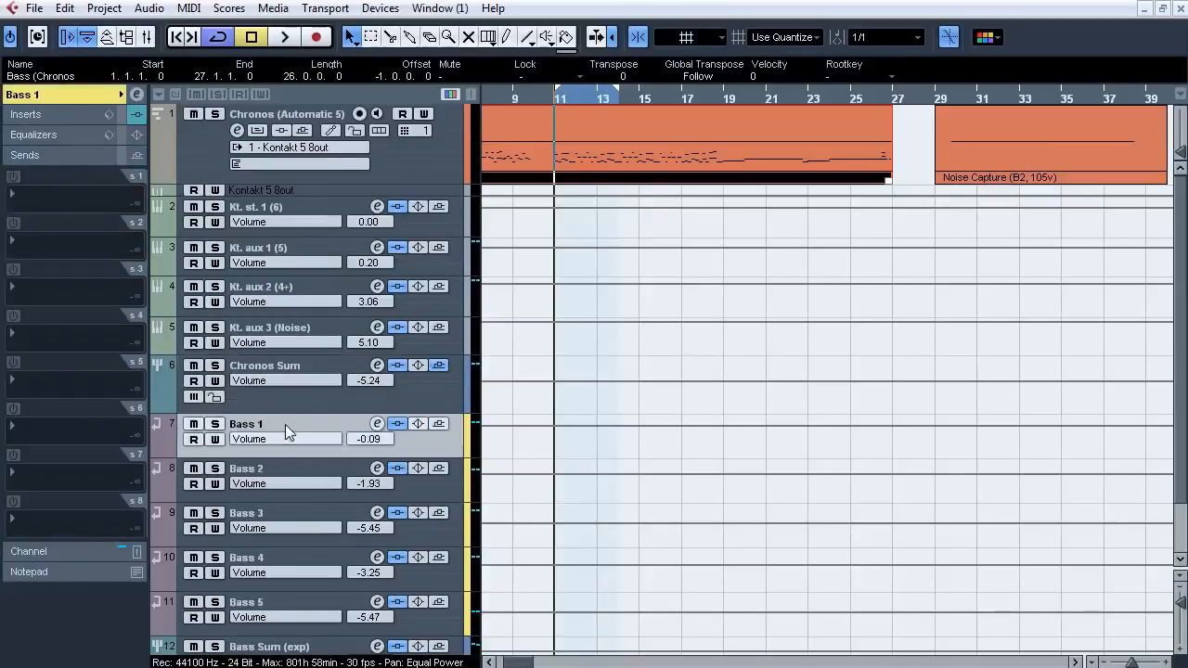
pyautogui.click(55, 118)
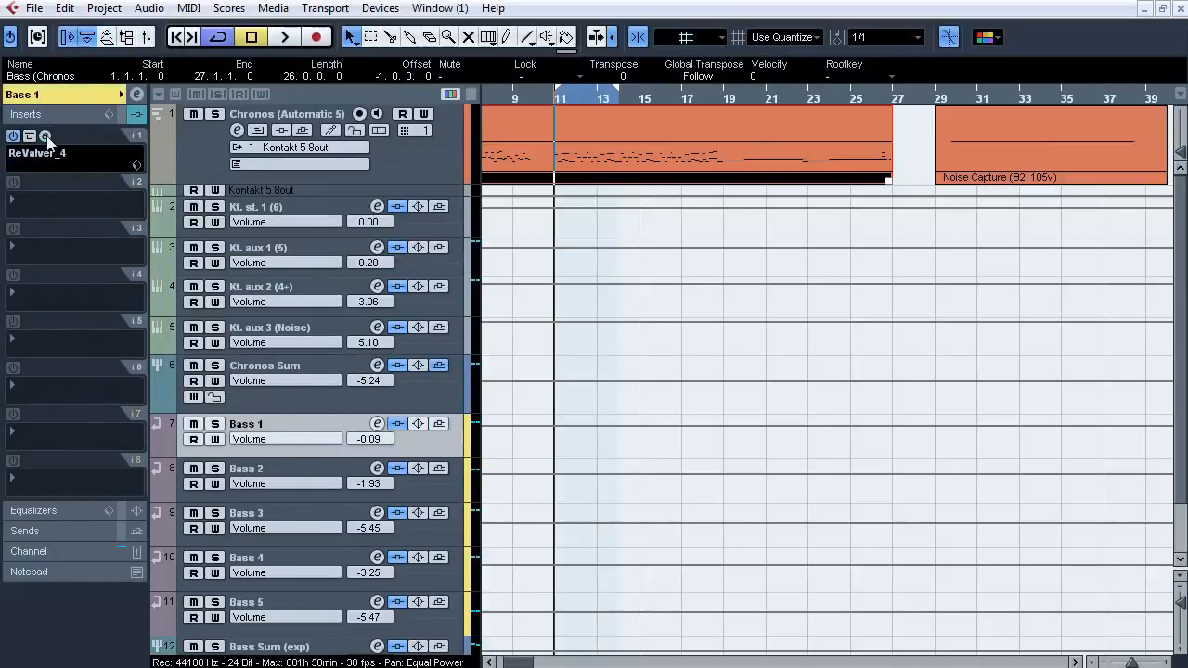
pyautogui.click(44, 136)
pyautogui.click(507, 105)
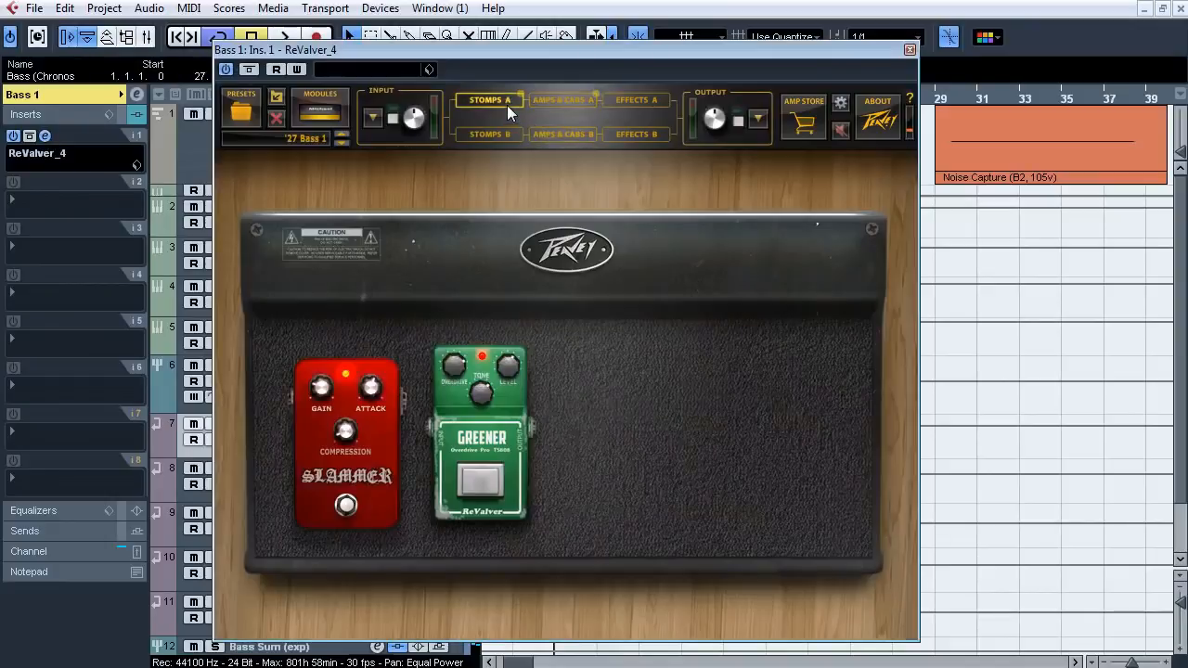
pyautogui.click(541, 100)
pyautogui.click(44, 136)
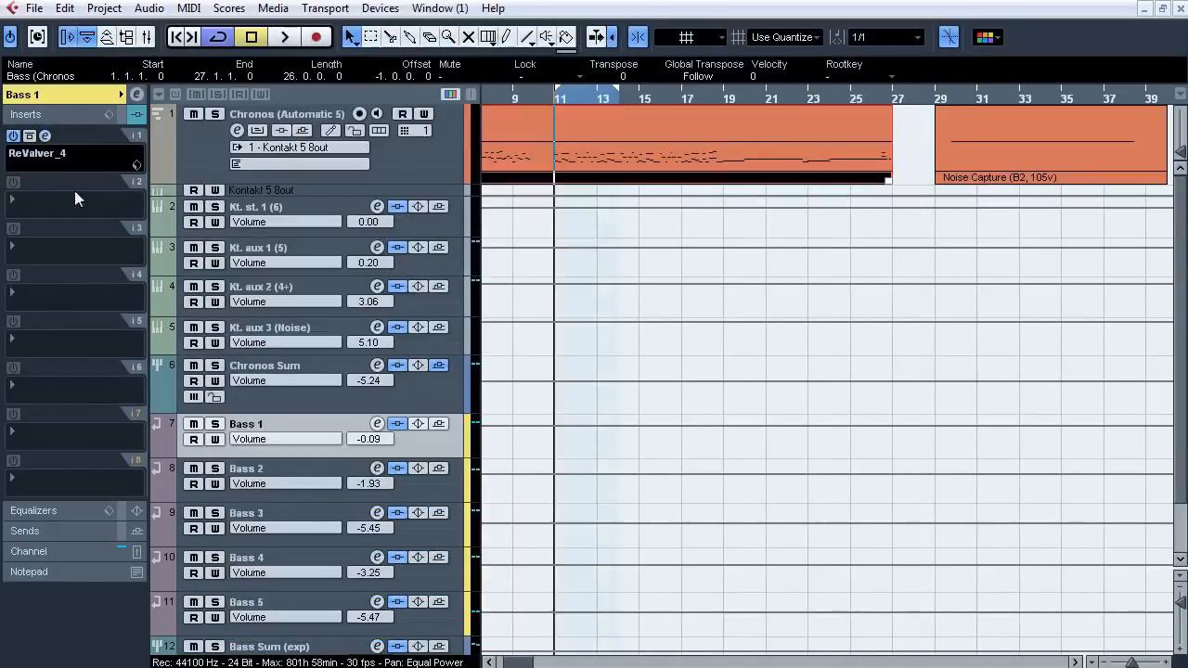
# Inspect the Stomps A pedals of ReValver_4 on Bass 2 and close the plug-in.
pyautogui.click(283, 467)
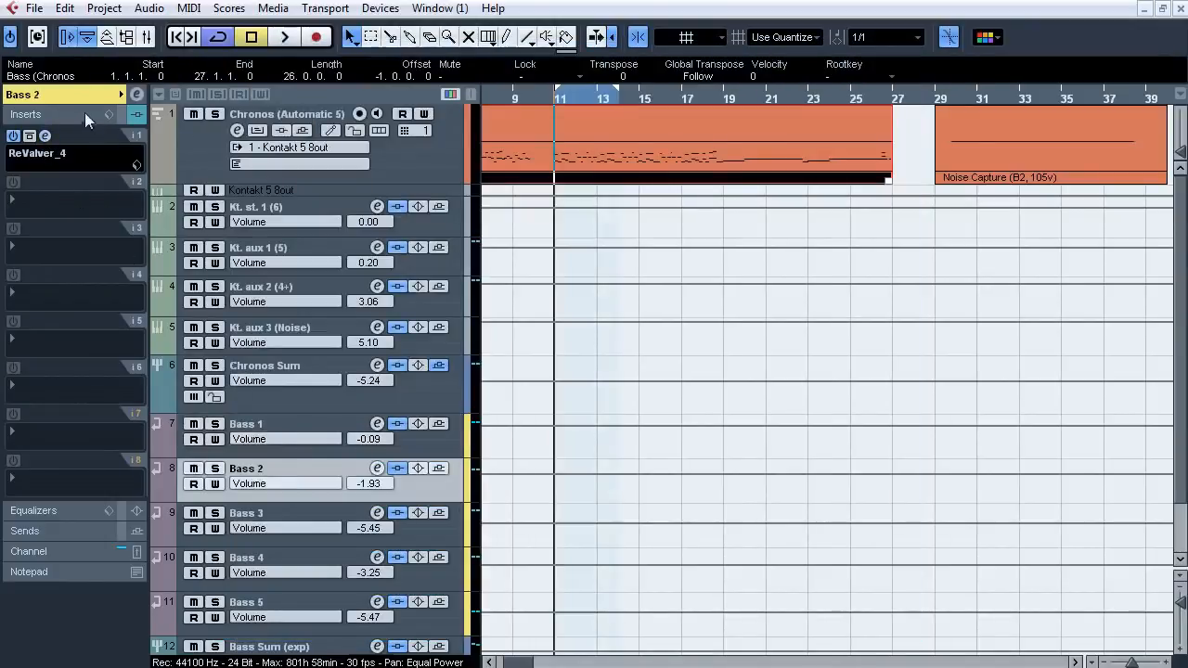
pyautogui.click(44, 136)
pyautogui.click(506, 116)
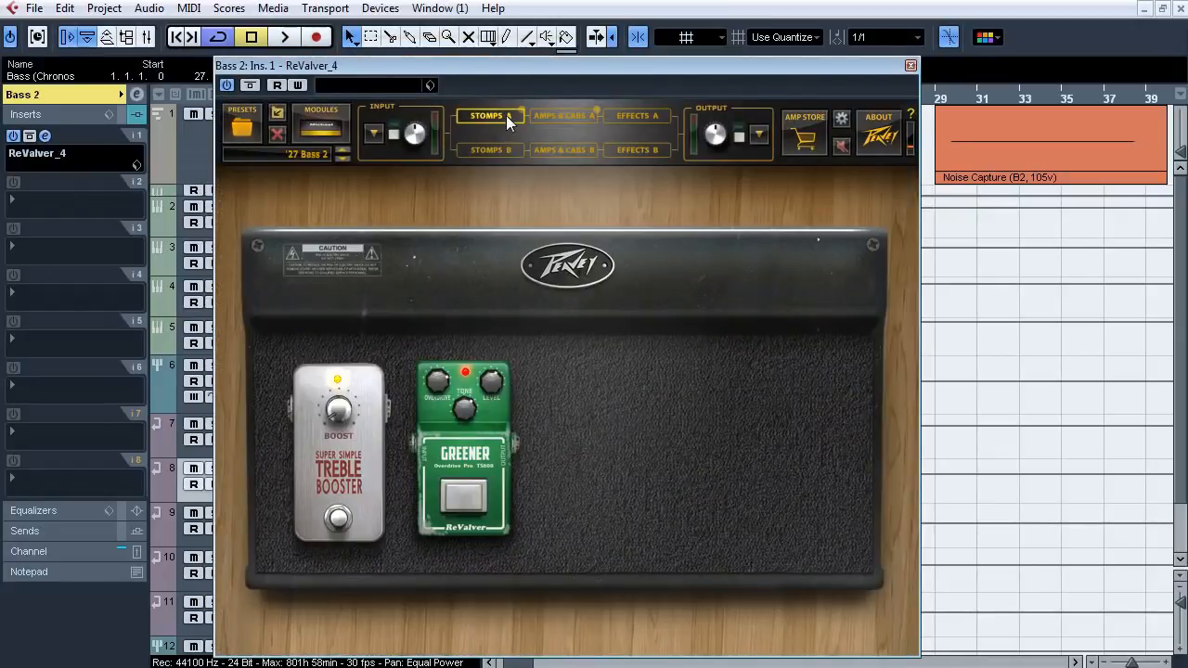
pyautogui.click(44, 137)
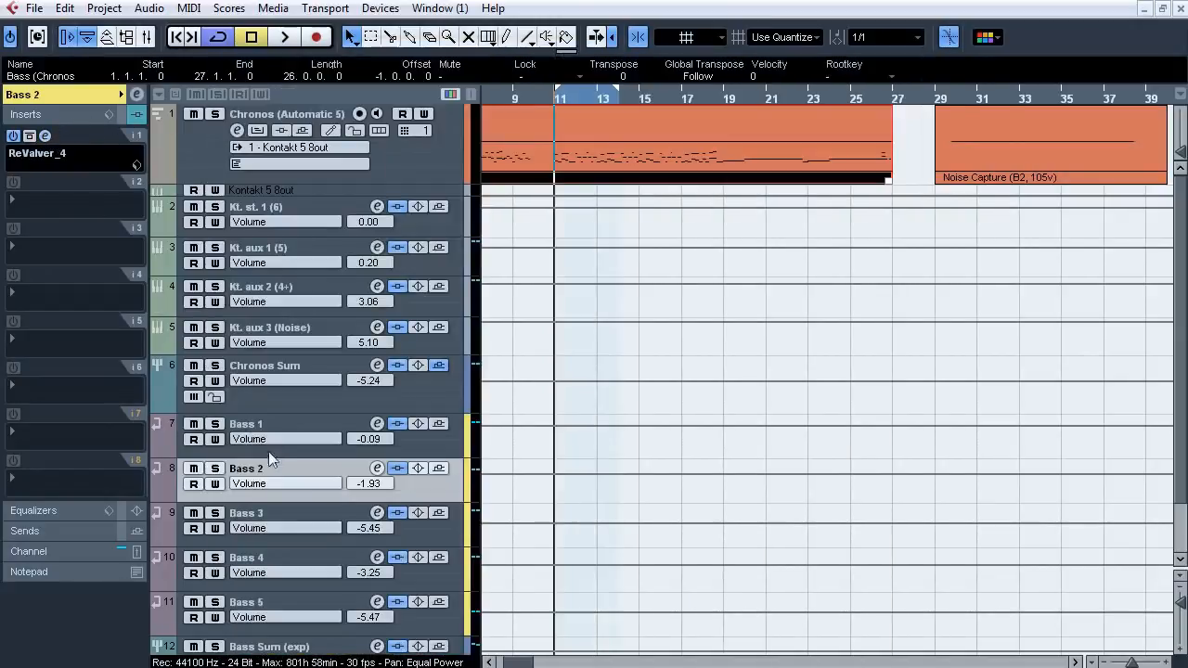
# Inspect the ReValver_4 amp and Stomps A pedals and the FabFilter Pro-Q low cut on Bass 3, closing each plug-in.
pyautogui.click(275, 510)
pyautogui.click(45, 137)
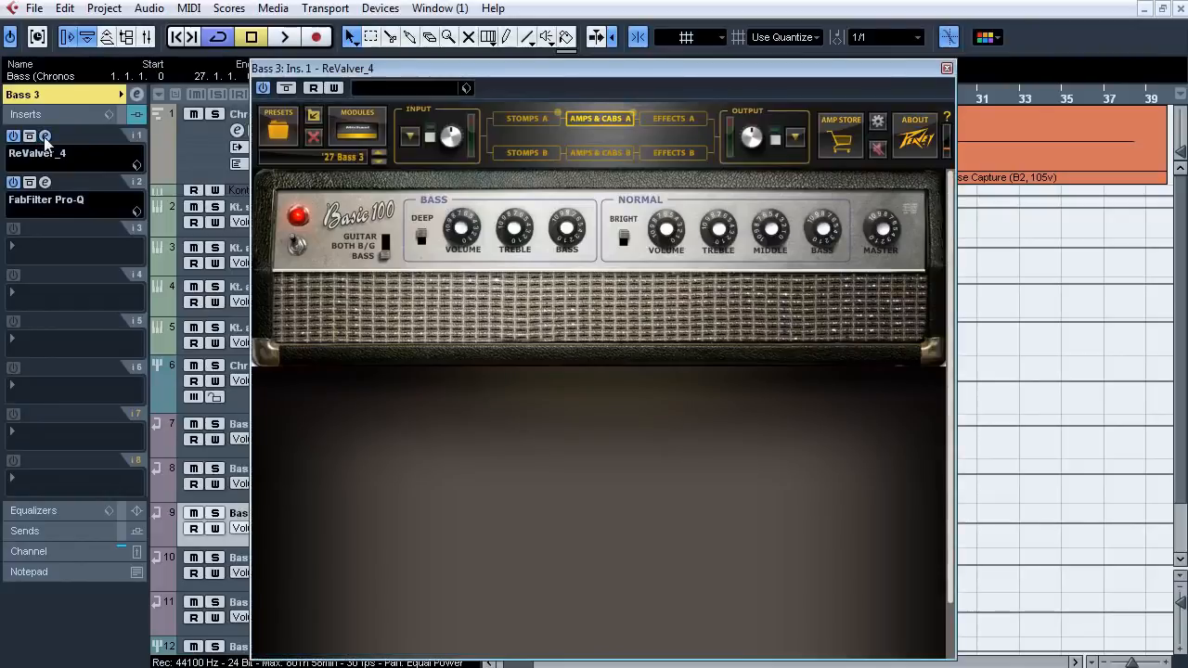
pyautogui.click(511, 122)
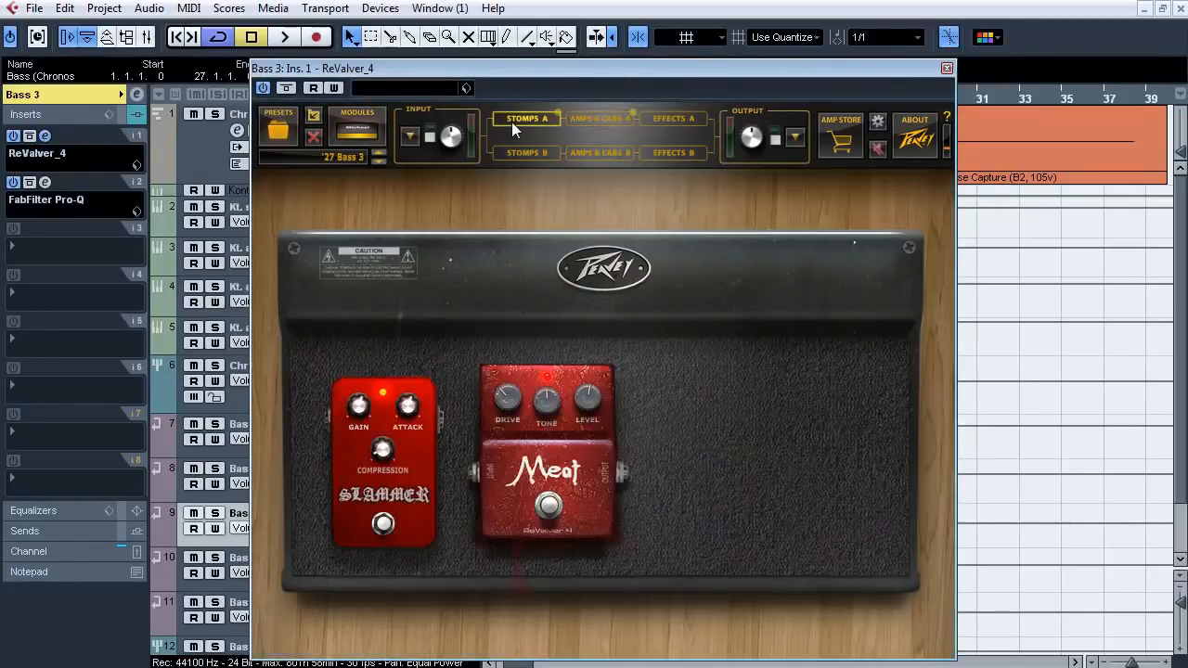
pyautogui.click(44, 137)
pyautogui.click(44, 183)
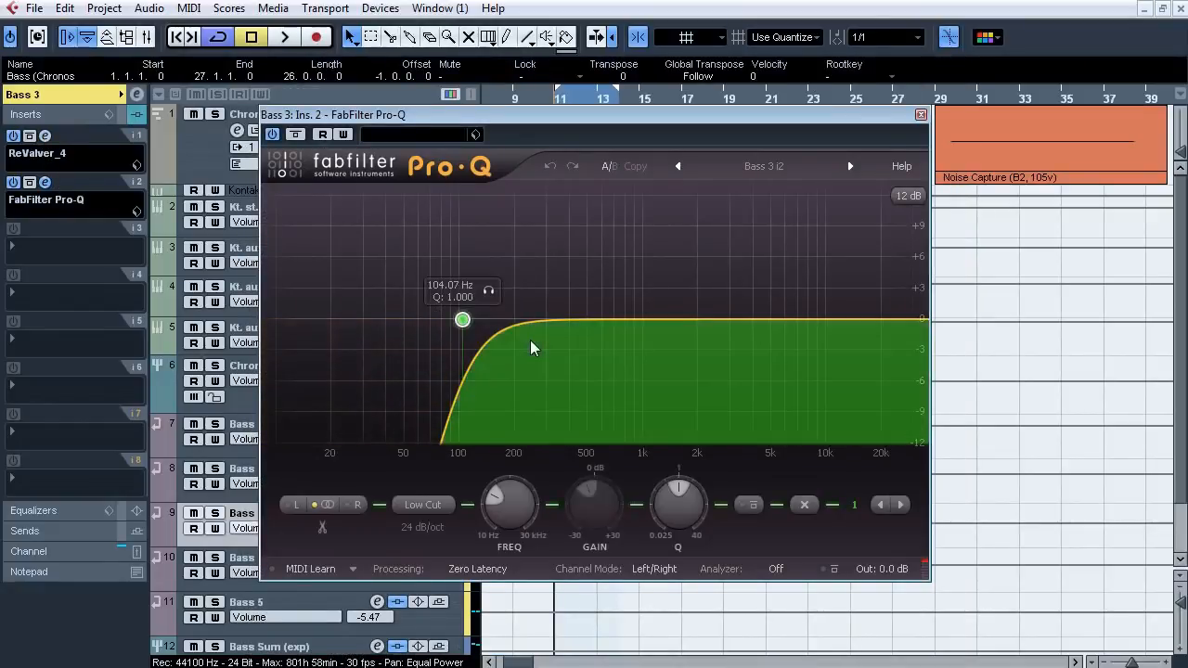
pyautogui.click(45, 183)
# Inspect the ReValver_4 Stomps A and Amps & Cabs A sections and the FabFilter Pro-Q filters on Bass 4, closing each plug-in.
pyautogui.click(284, 568)
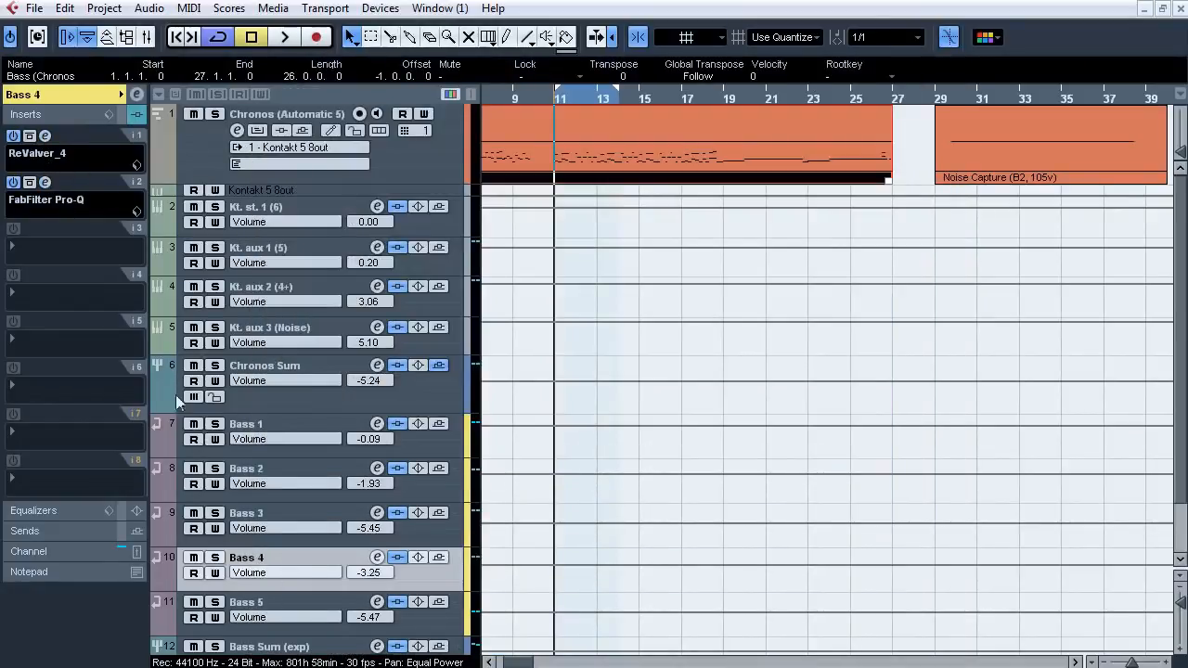
pyautogui.click(45, 136)
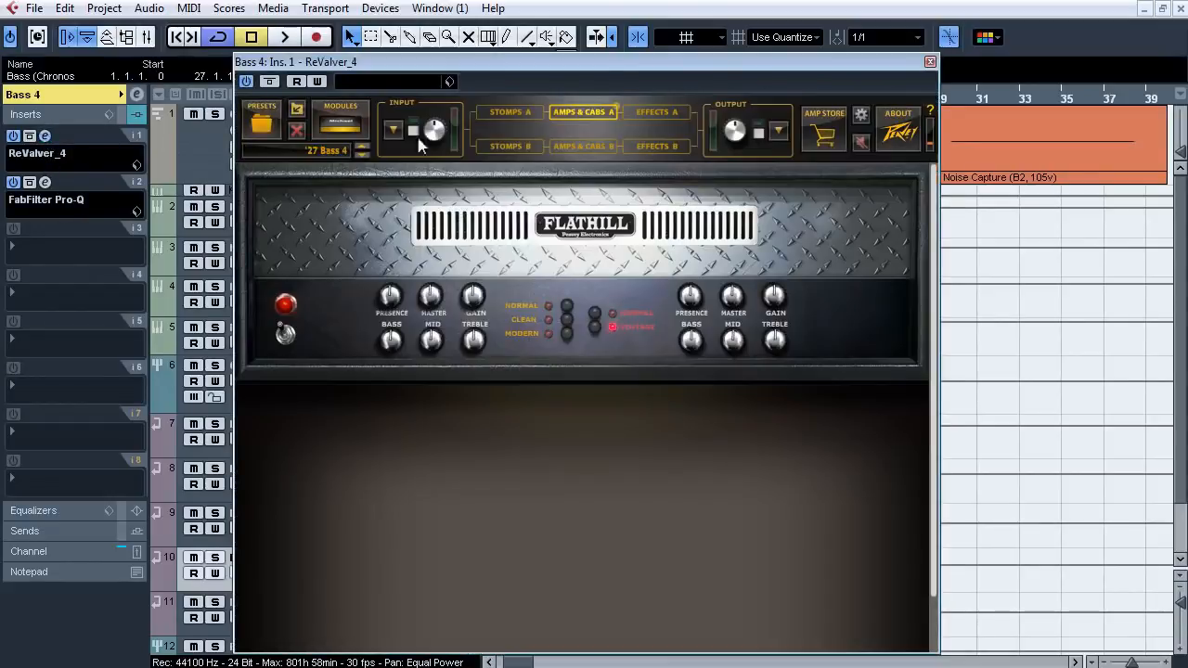
pyautogui.click(511, 115)
pyautogui.click(569, 114)
pyautogui.click(45, 137)
pyautogui.click(45, 183)
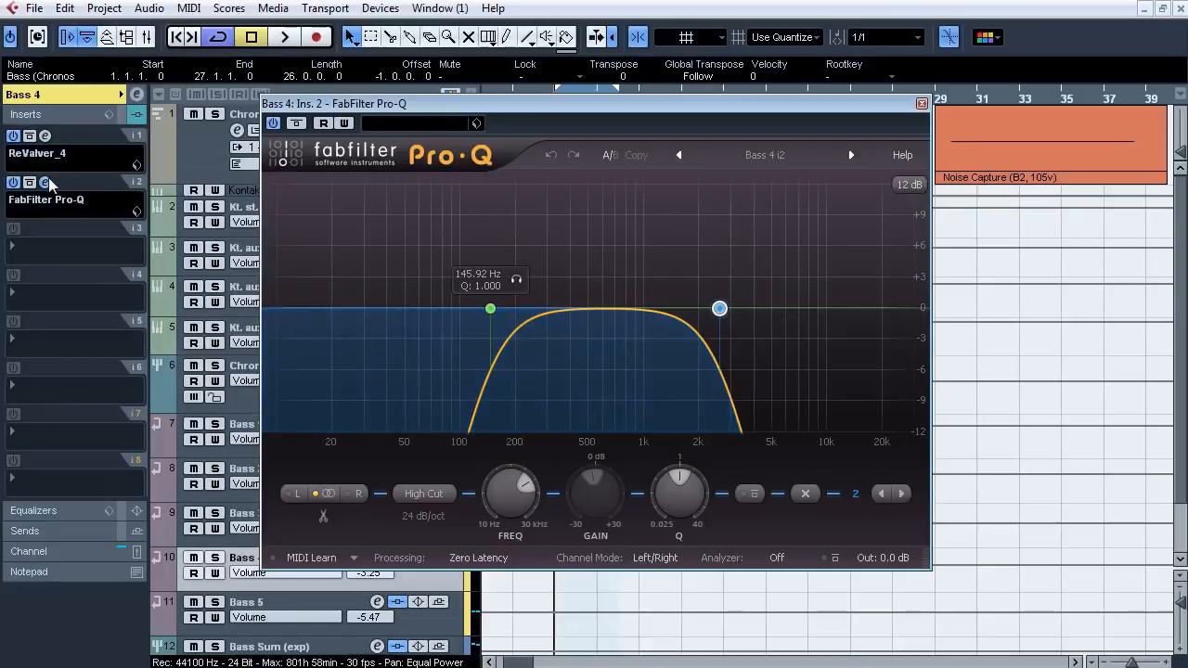
pyautogui.click(922, 103)
# Inspect the Stomps A and Amps & Cabs A sections of ReValver_4 on Bass 5 and close the plug-in.
pyautogui.click(275, 599)
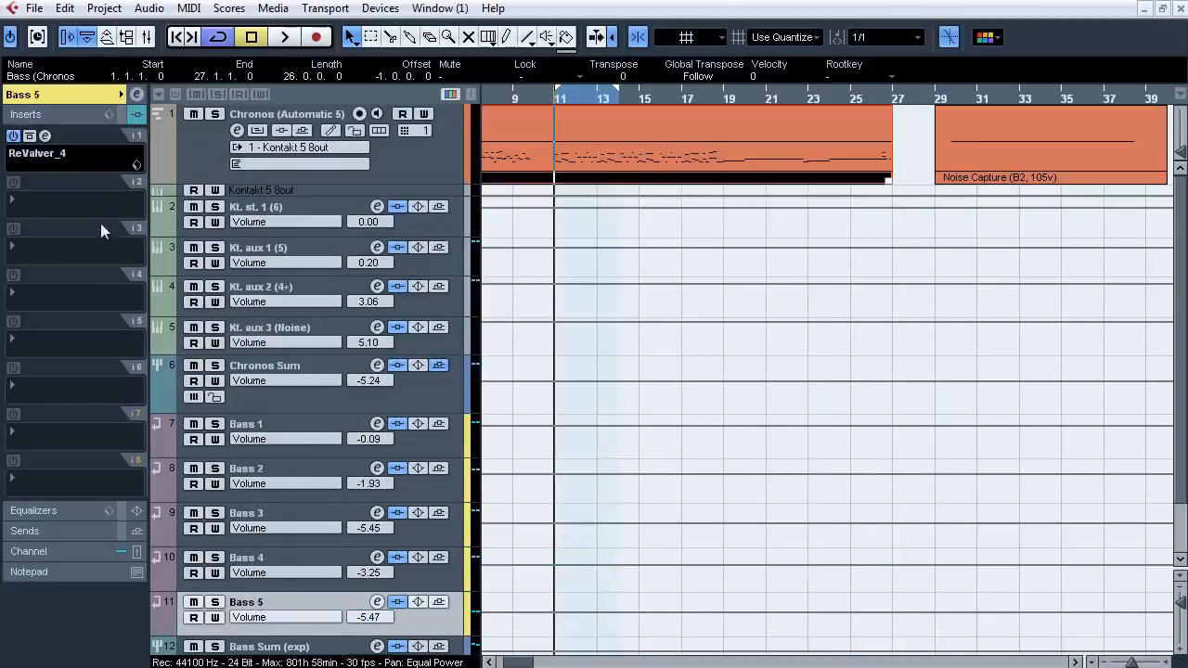
pyautogui.click(50, 139)
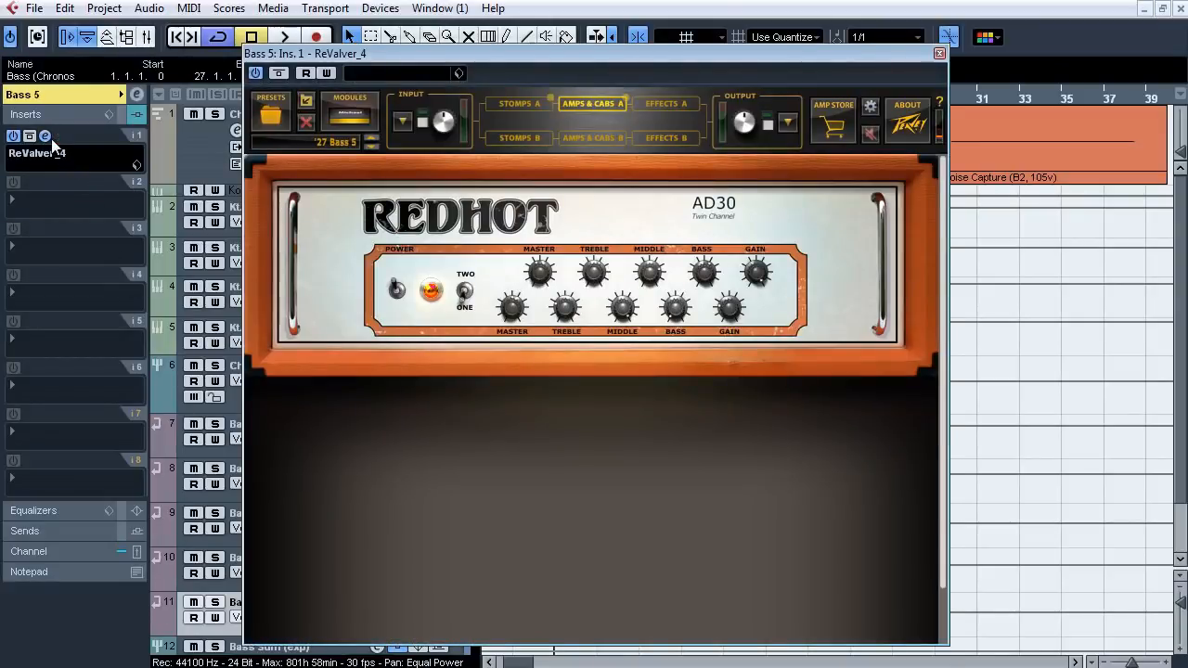
pyautogui.click(522, 105)
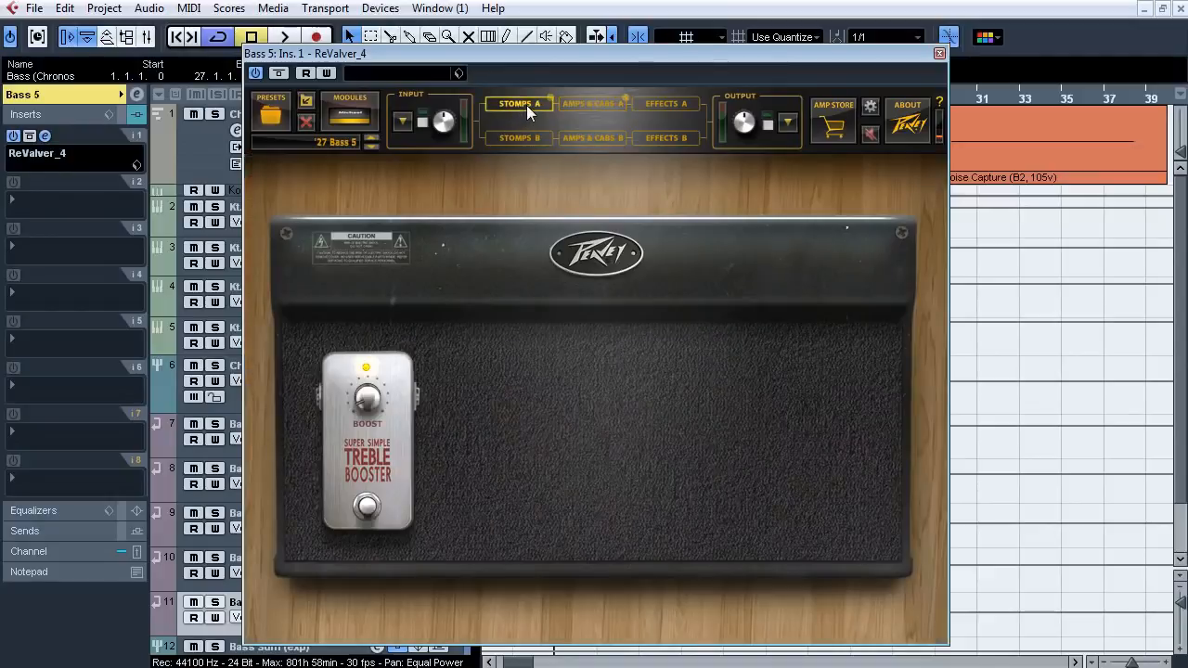
pyautogui.click(578, 104)
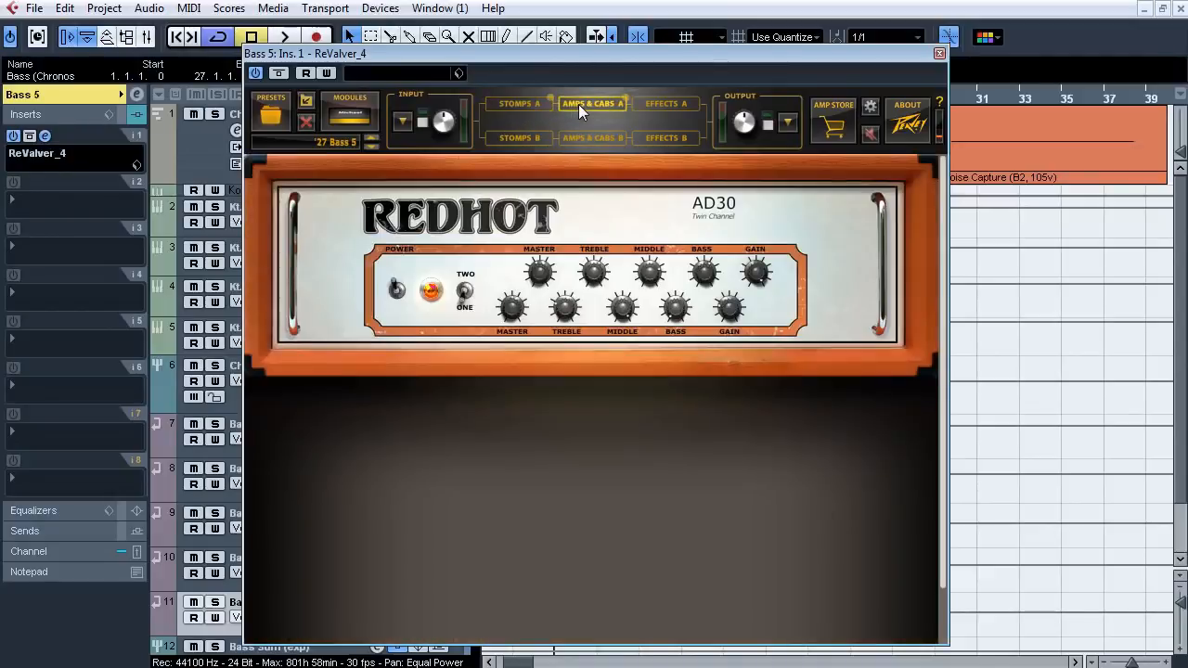
pyautogui.click(48, 137)
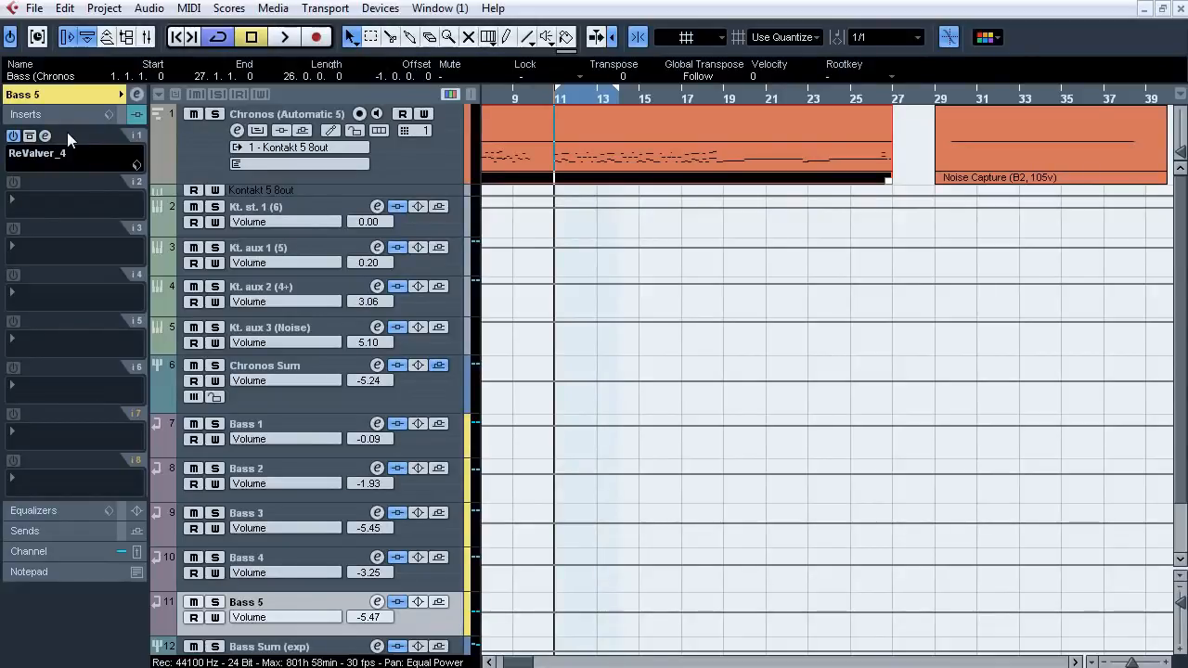
# Start playback and audition Bass 1, Bass 2, Bass 3, Bass 4 and Bass 5 soloed one at a time.
pyautogui.click(217, 424)
pyautogui.click(299, 424)
pyautogui.press('space')
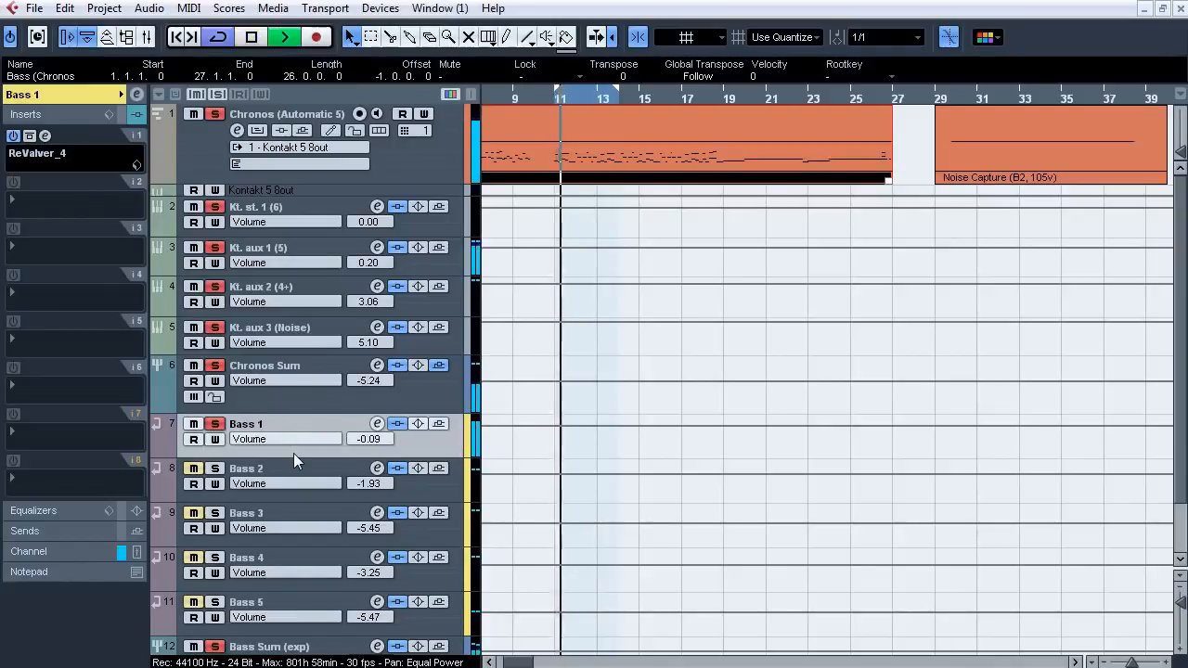
pyautogui.click(290, 464)
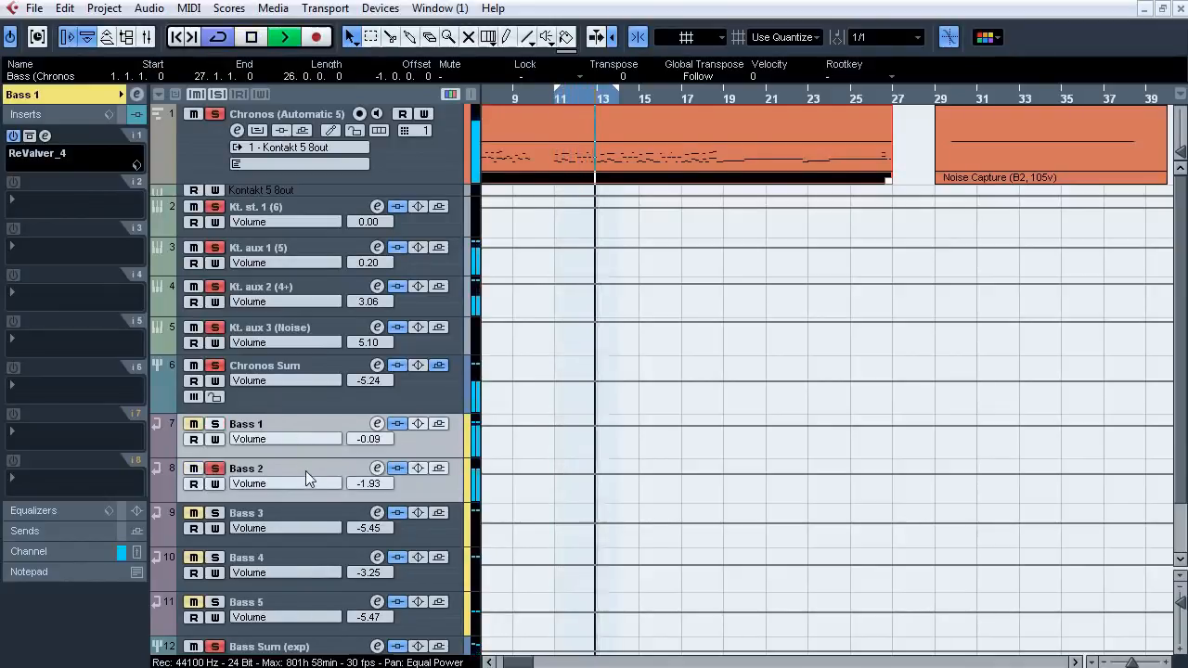
pyautogui.click(306, 472)
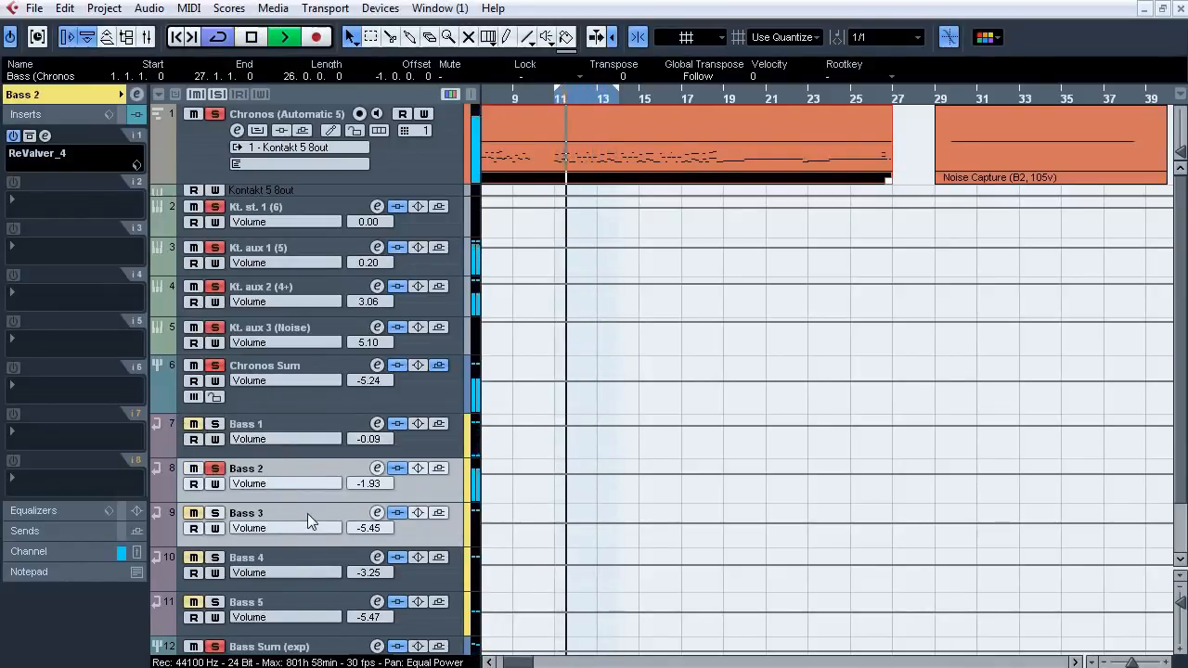
pyautogui.click(307, 516)
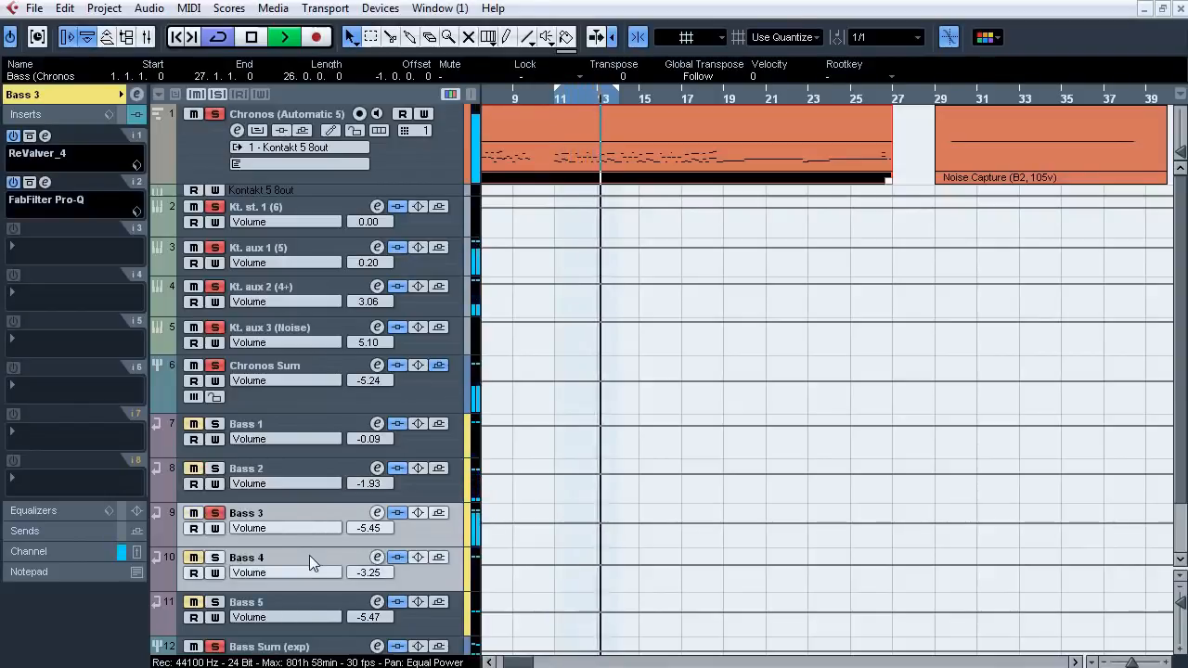
pyautogui.click(309, 555)
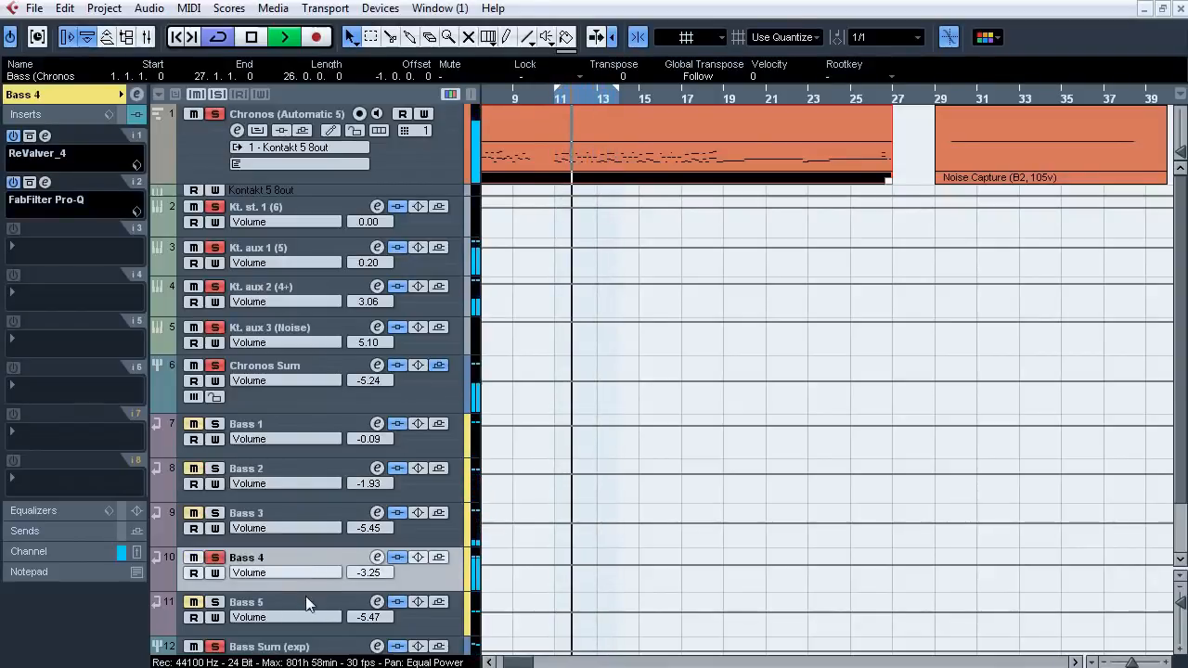
pyautogui.click(298, 595)
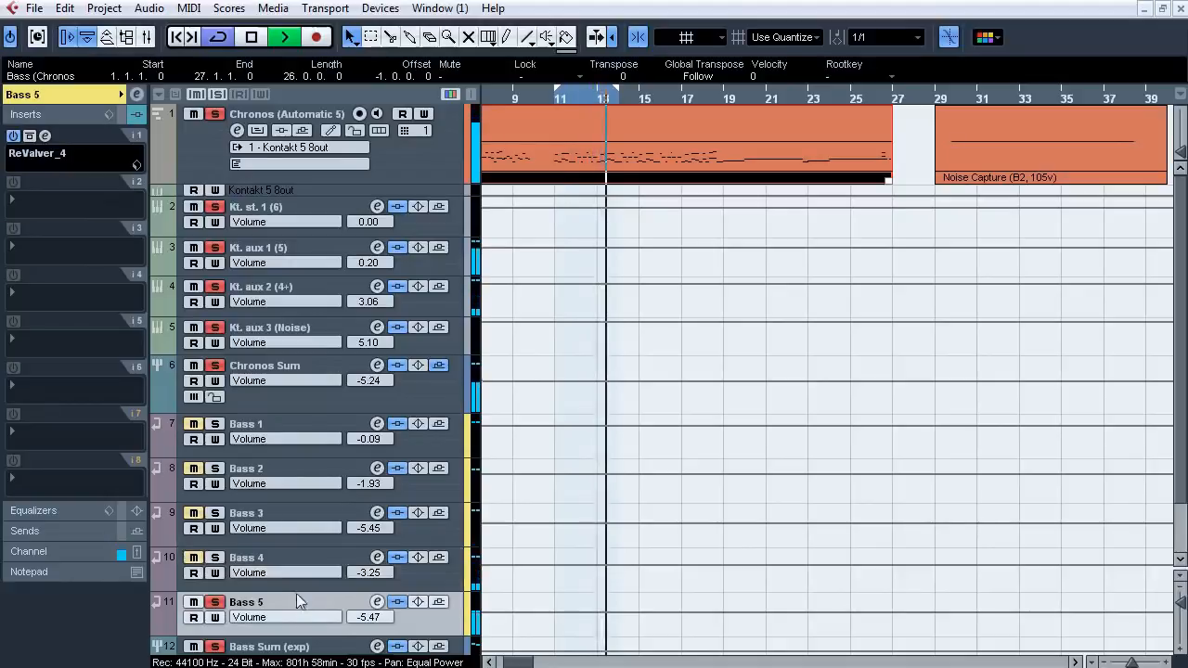
# Add Bass 4, Bass 3, Bass 2 and Bass 1 to the solo so all five Bass channels play together.
pyautogui.click(214, 557)
pyautogui.click(215, 512)
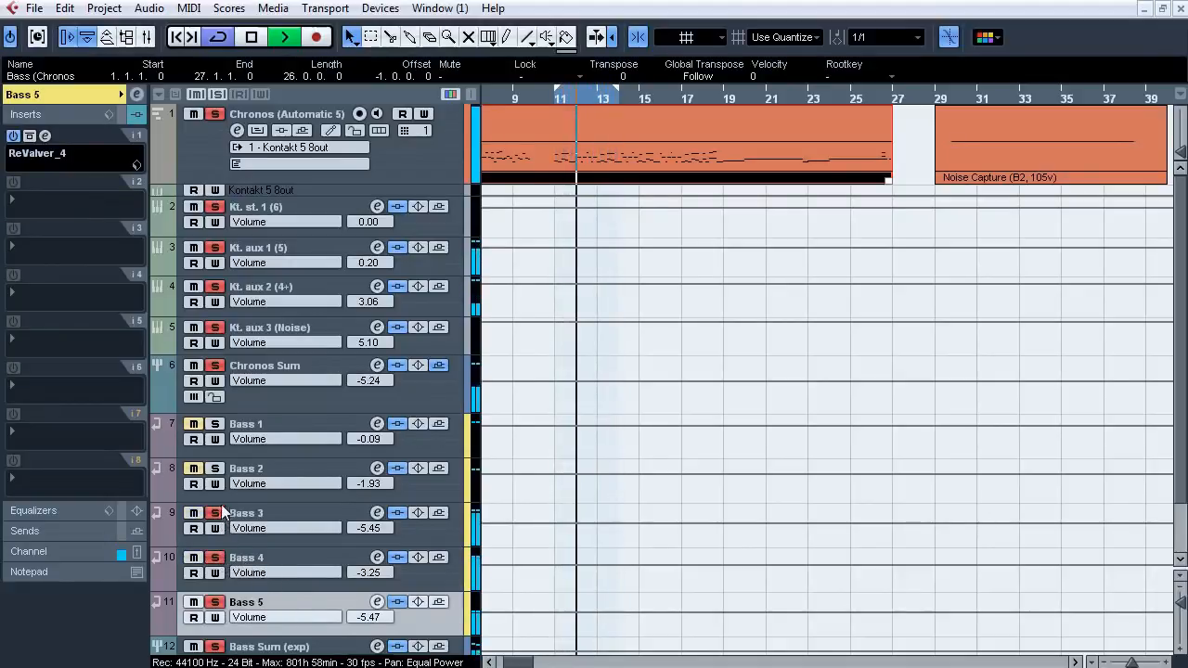
pyautogui.click(214, 468)
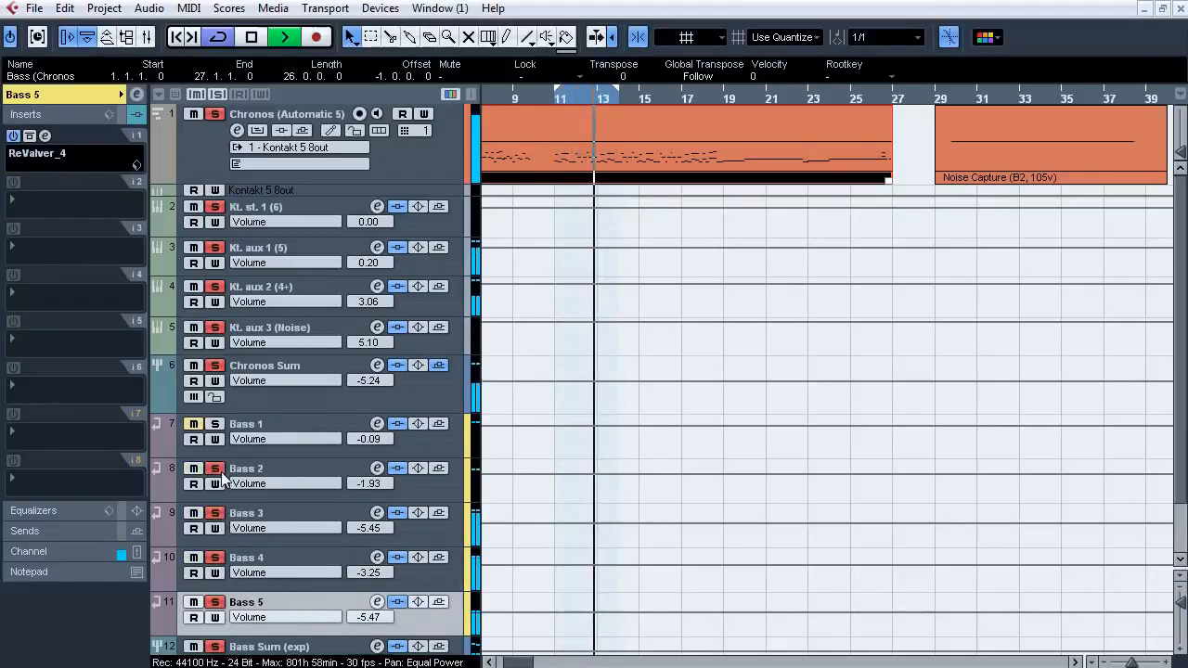
pyautogui.click(214, 425)
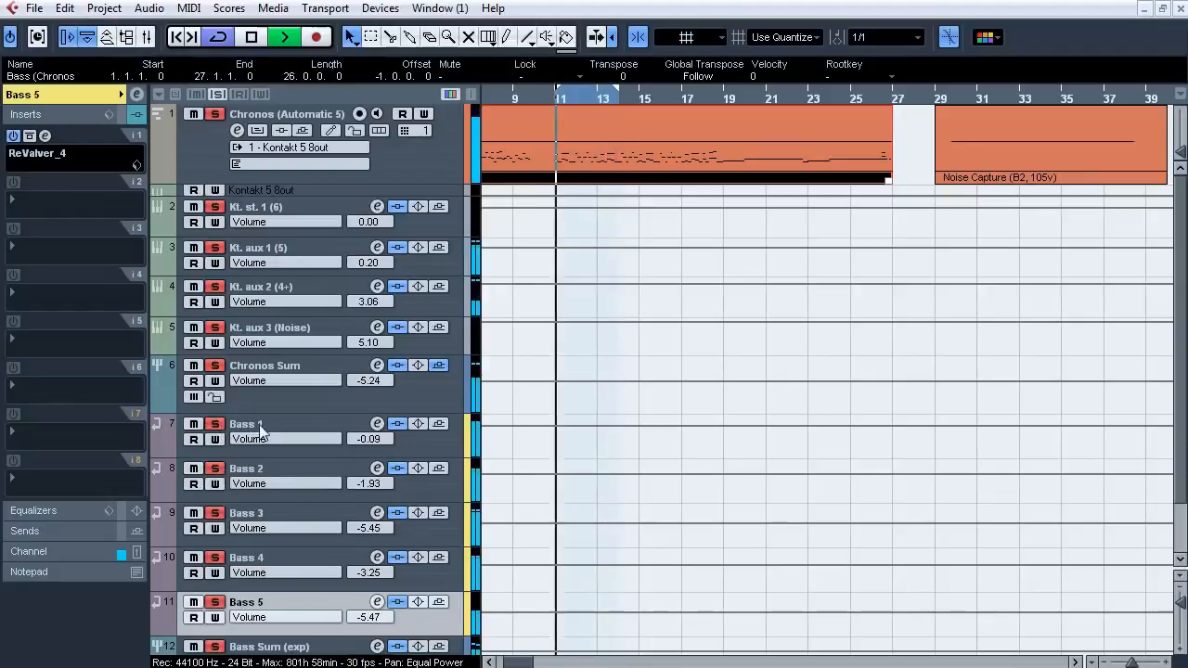
# Compare Bass 1 alone with the full blend by unsoloing and re-soloing Bass 2 to Bass 5, and stop playback.
pyautogui.click(214, 603)
pyautogui.click(214, 557)
pyautogui.click(215, 512)
pyautogui.click(214, 468)
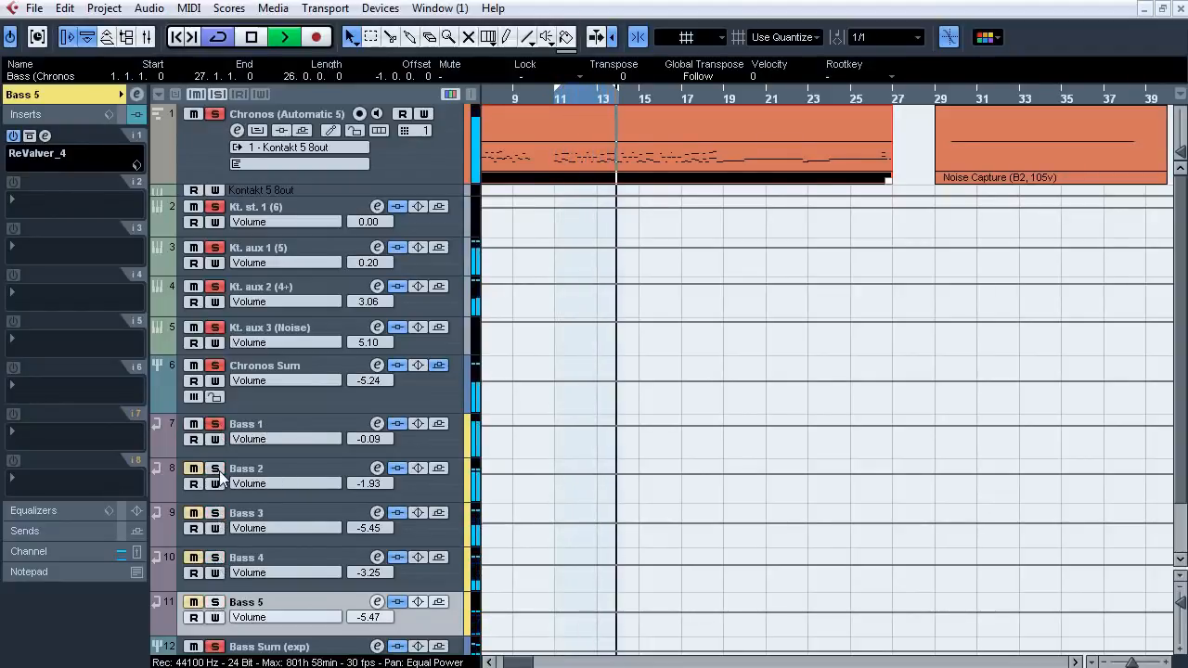
pyautogui.click(216, 469)
pyautogui.click(215, 514)
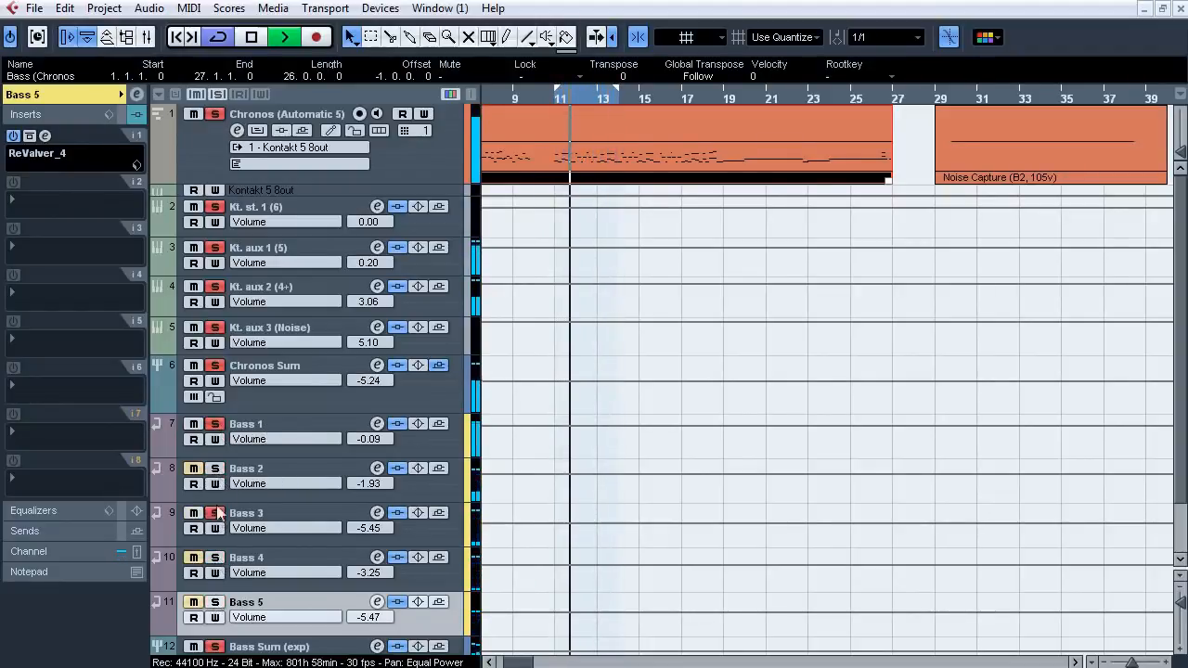
pyautogui.click(217, 558)
pyautogui.click(214, 603)
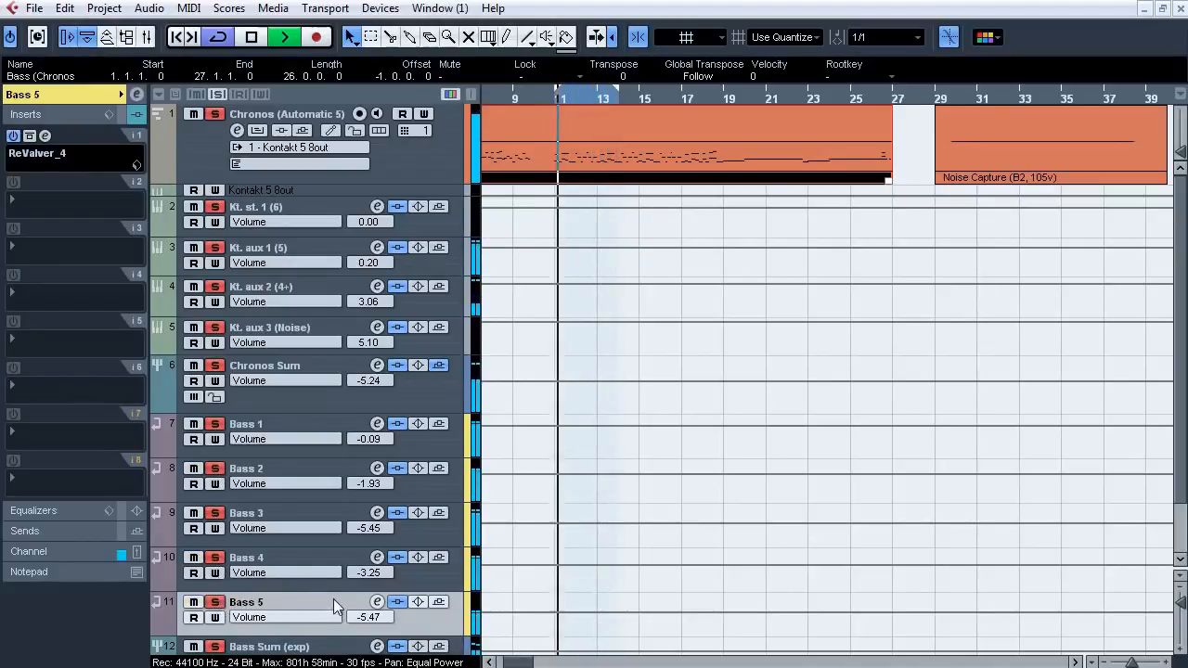
pyautogui.press('space')
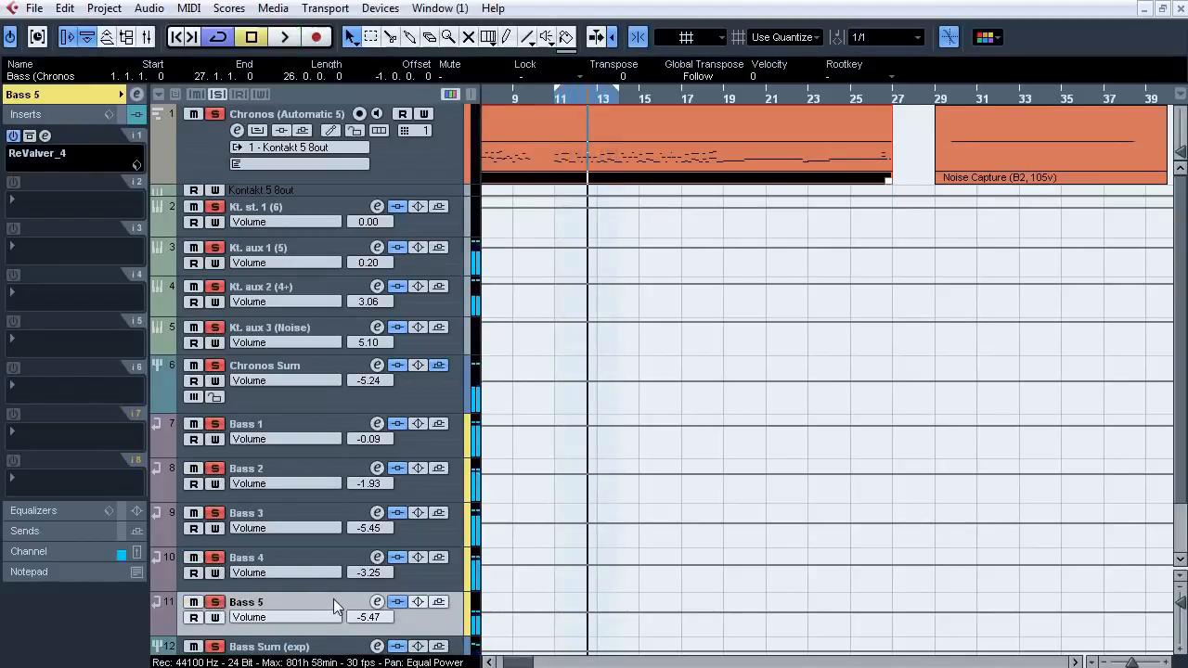
# Open keFIR_v1_2ch on Bass Sum (exp), audition it against its bypass during playback, and close it.
pyautogui.scroll(-2, 1175, 344)
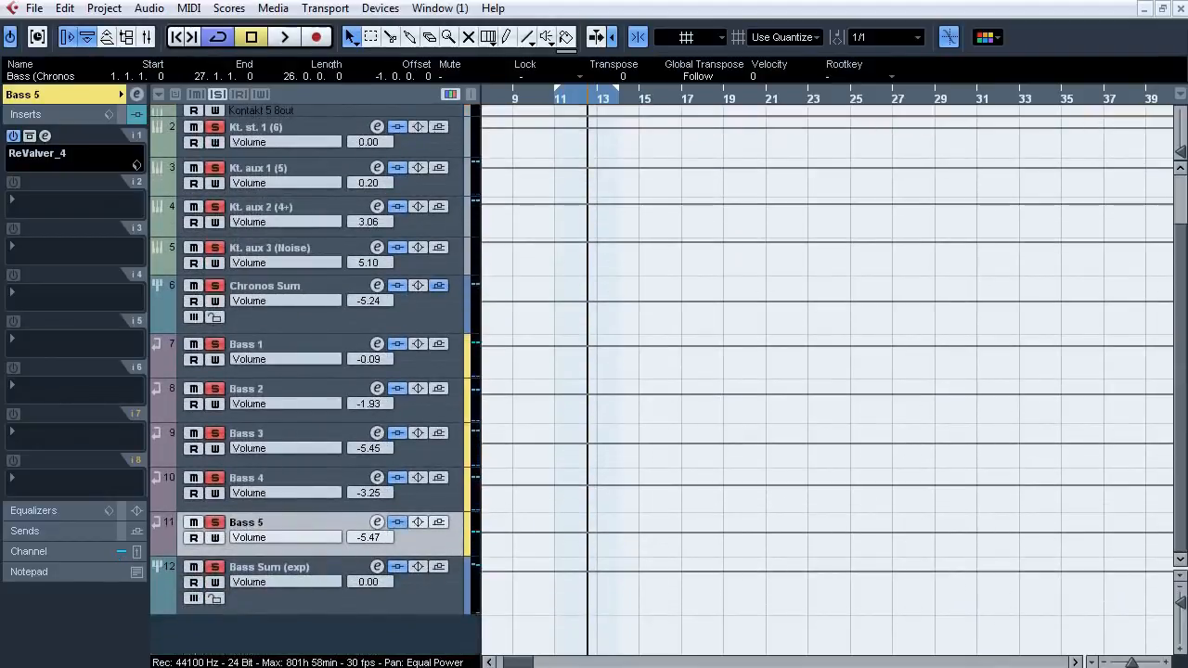
pyautogui.click(425, 597)
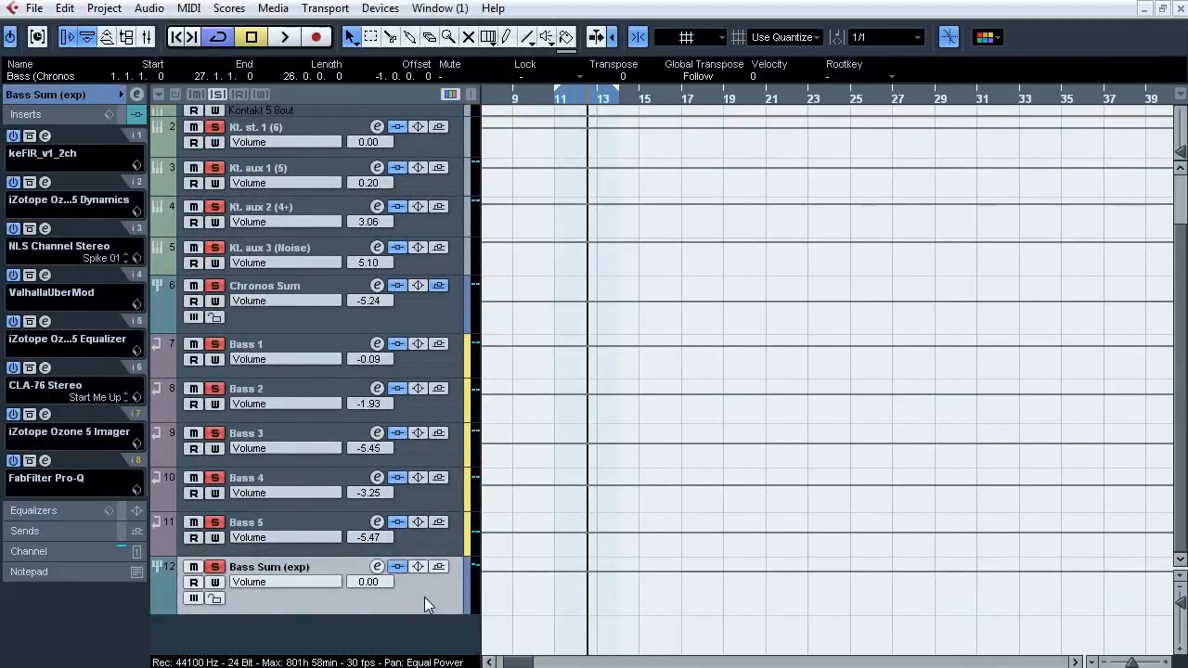
pyautogui.click(45, 137)
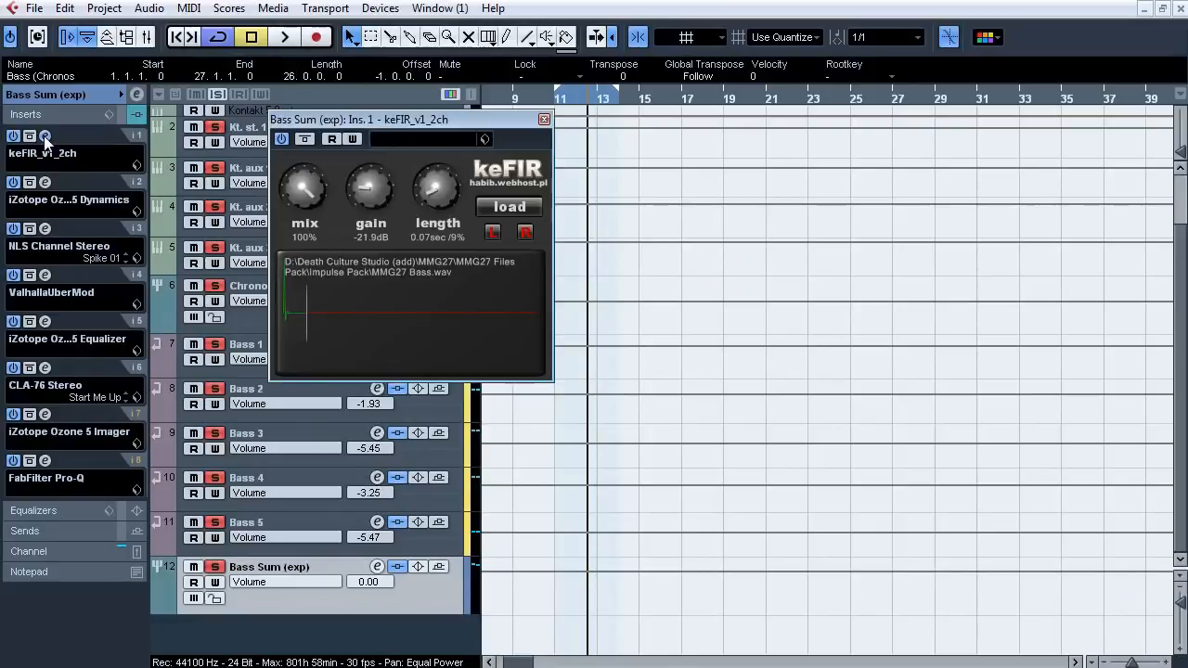
pyautogui.press('space')
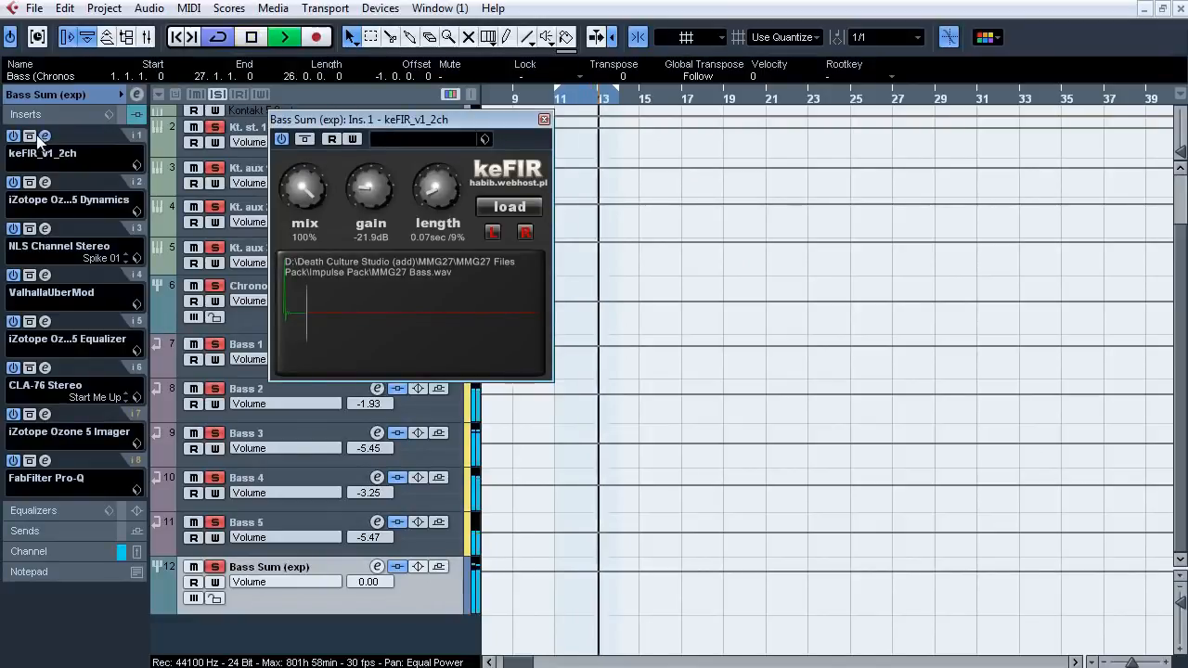
pyautogui.click(30, 137)
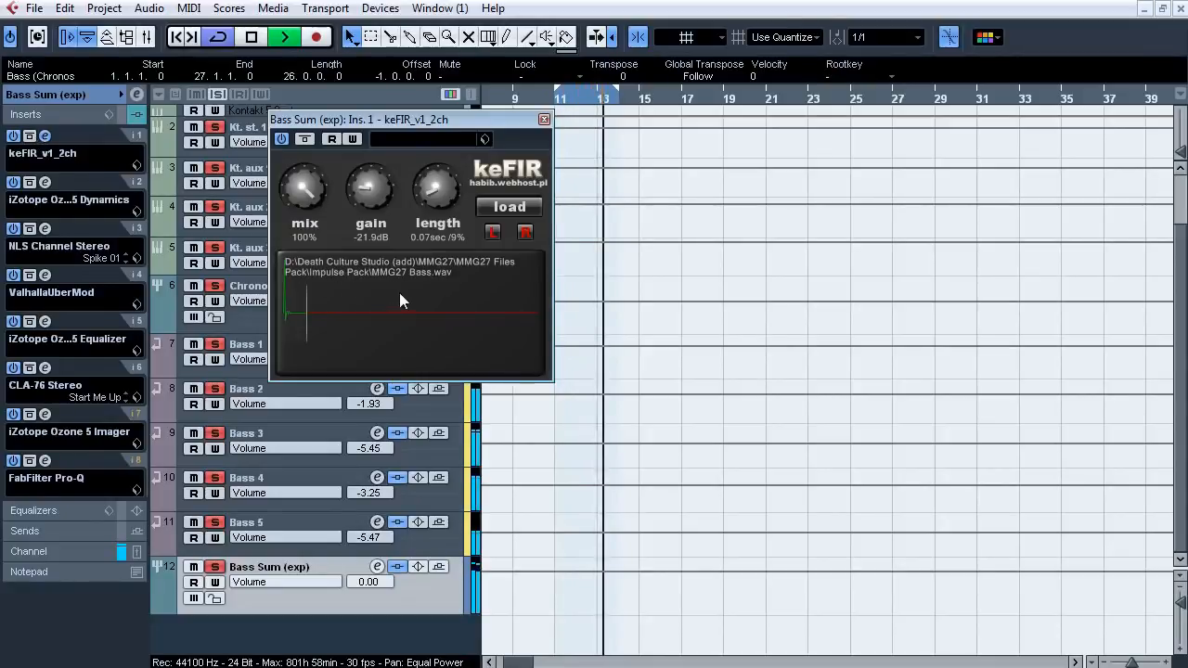
pyautogui.press('space')
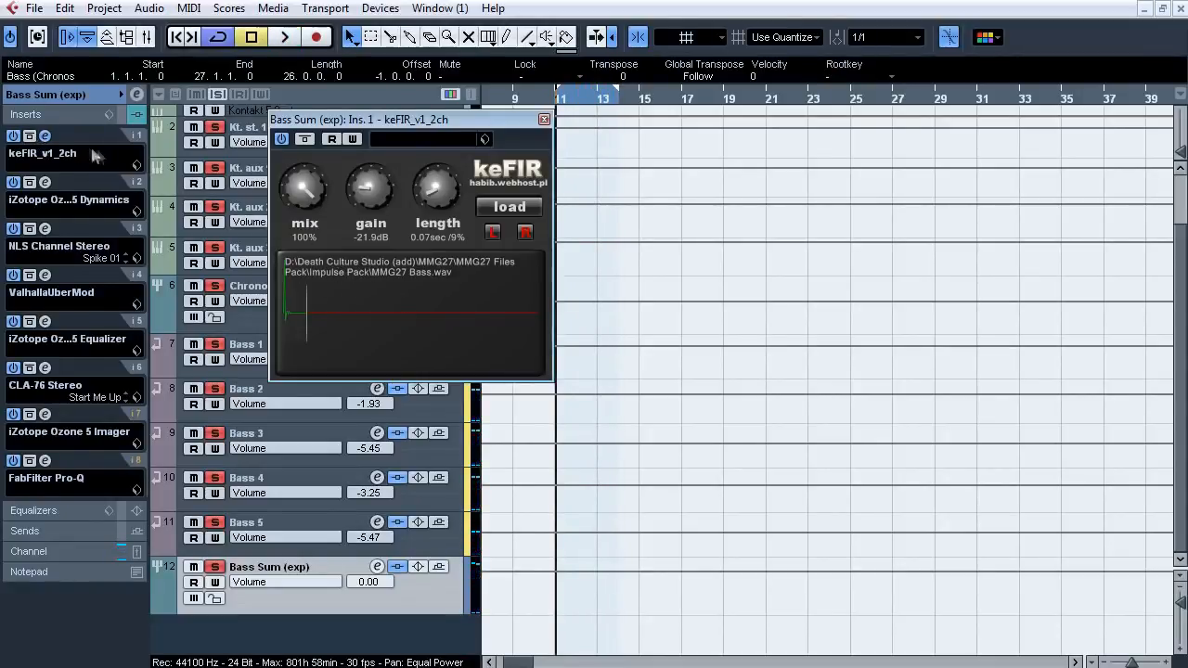
pyautogui.click(45, 137)
# Open iZotope Ozone 5 Dynamics on Bass Sum (exp), compare it active and bypassed during playback, and close it.
pyautogui.click(50, 183)
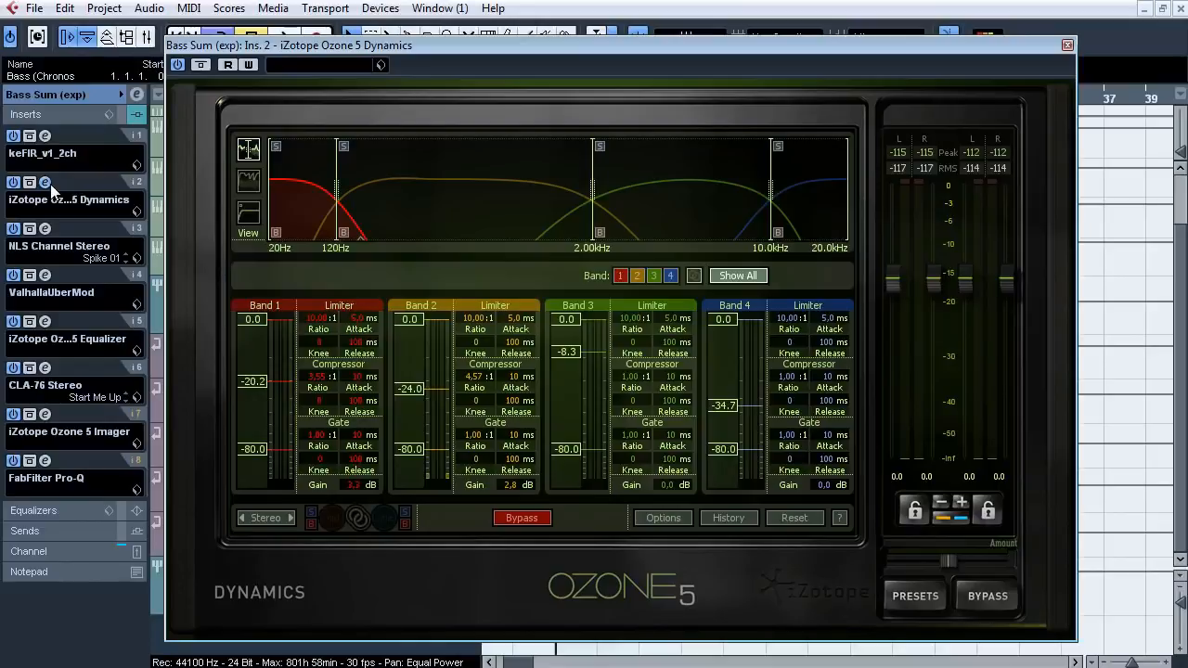
pyautogui.press('space')
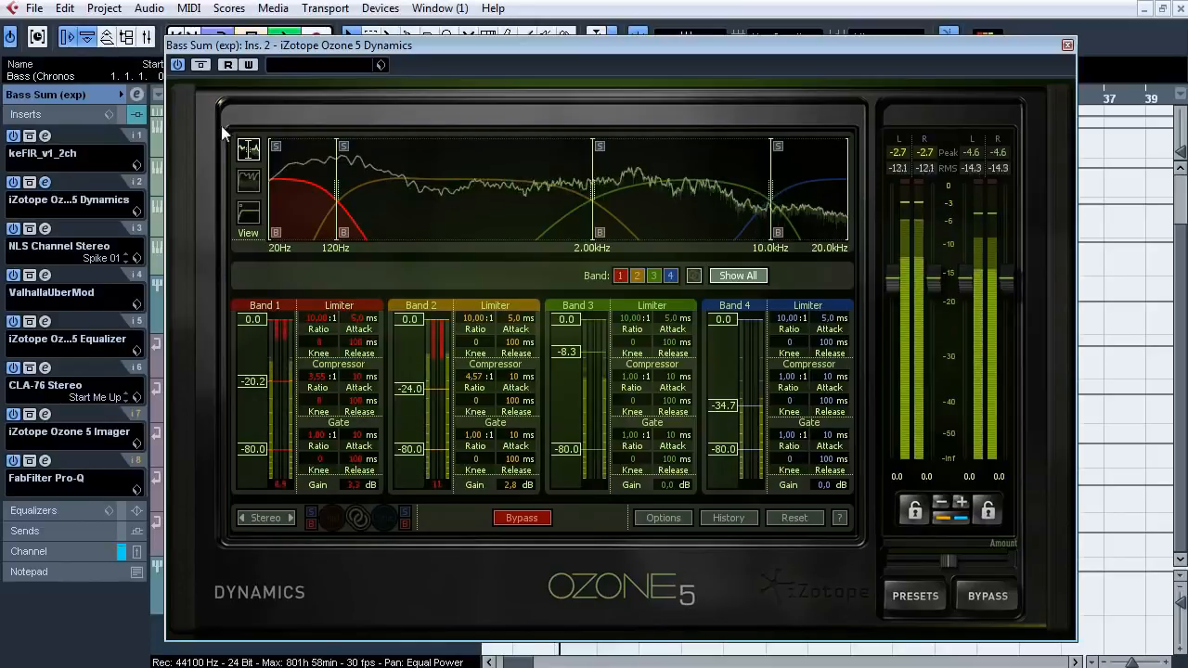
pyautogui.click(205, 67)
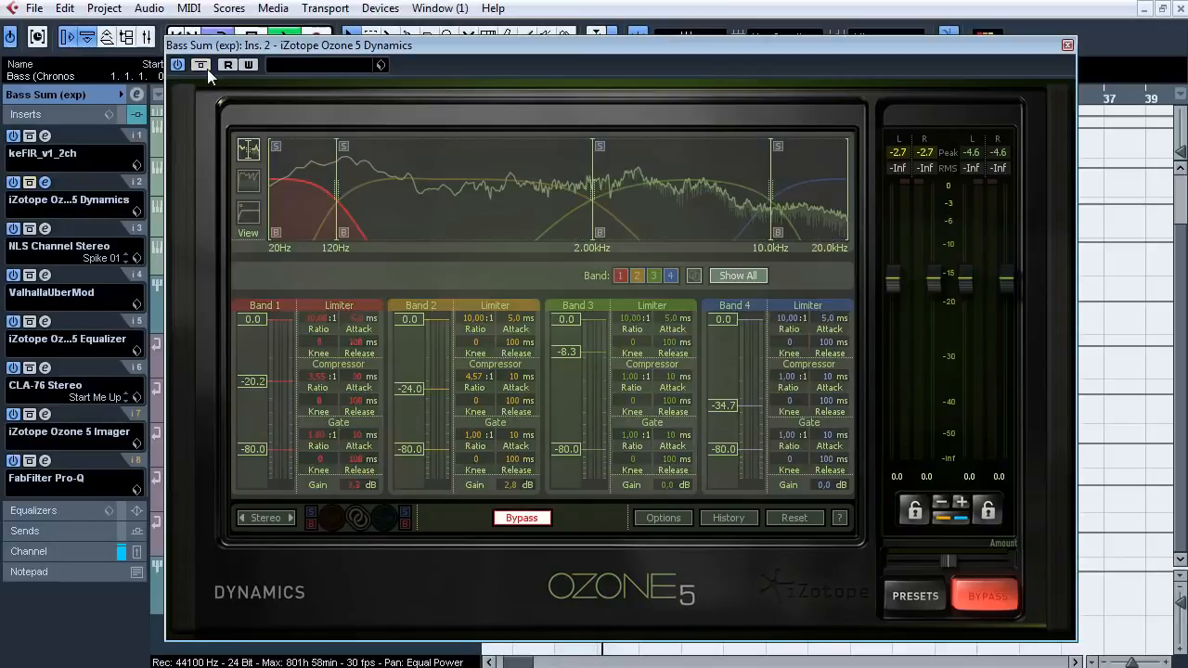
pyautogui.click(207, 69)
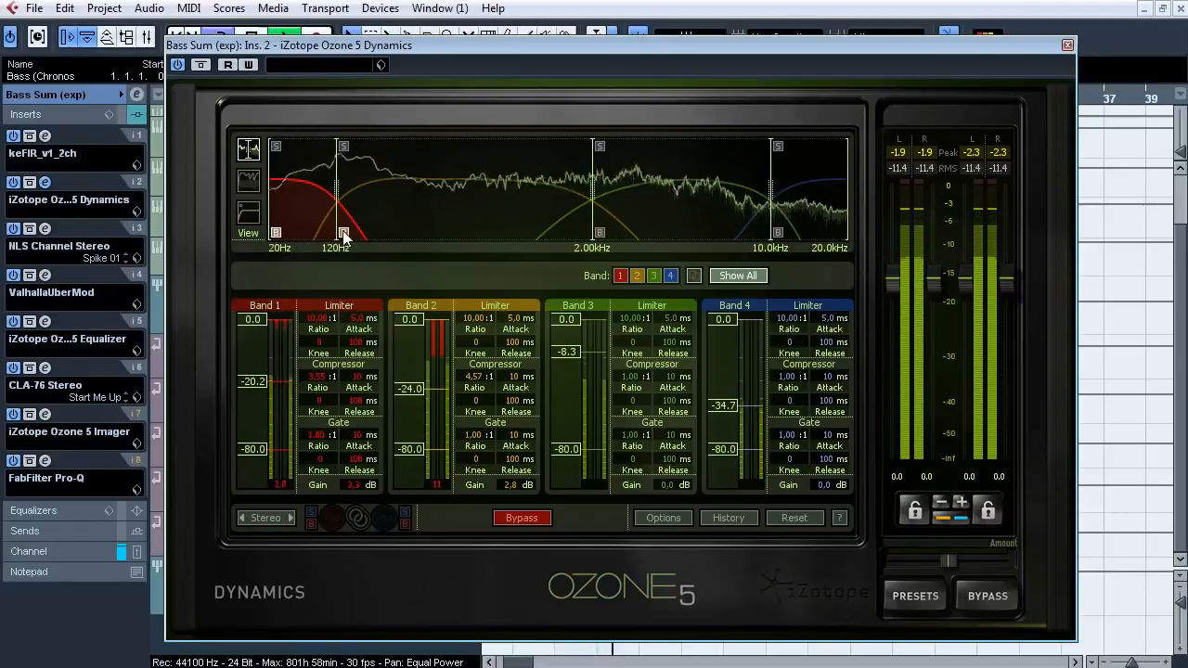
pyautogui.click(199, 65)
pyautogui.click(198, 66)
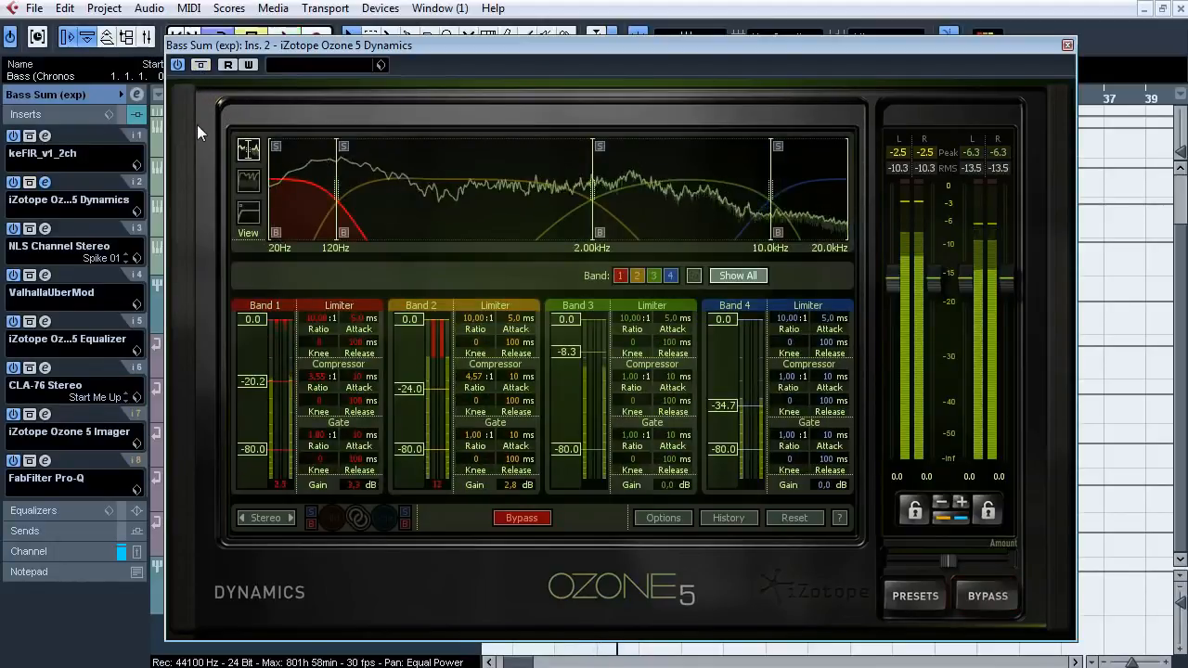
pyautogui.click(45, 182)
# Open NLS Channel Stereo on Bass Sum (exp), audition its bypass during playback, and stop playback.
pyautogui.click(45, 228)
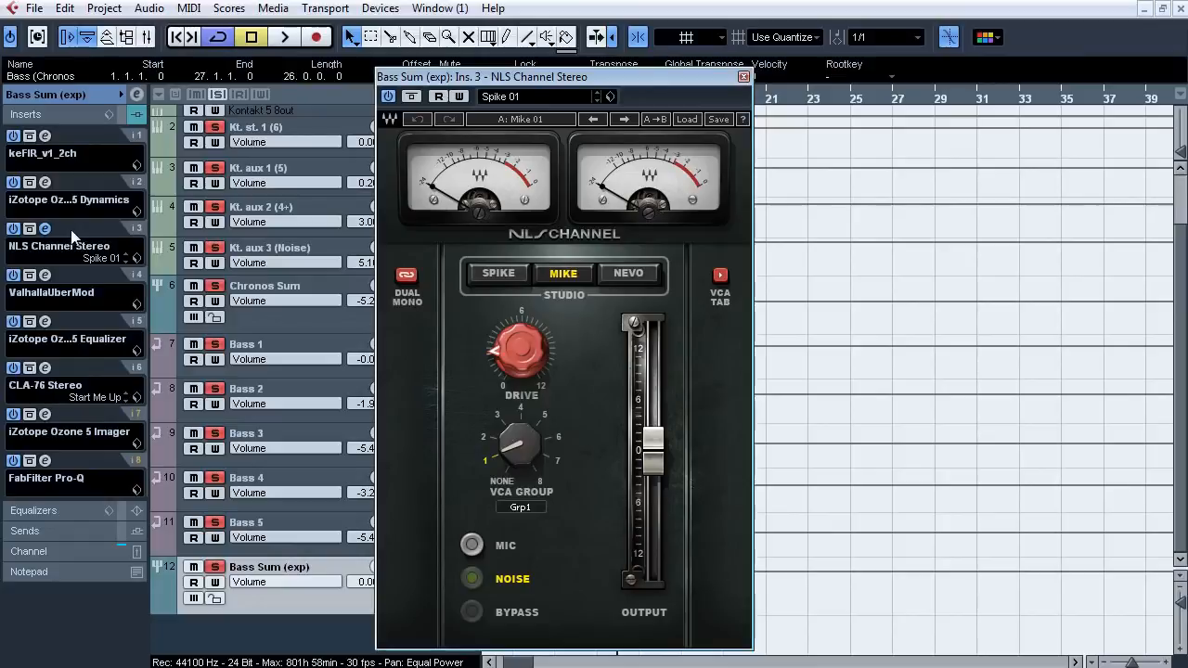
pyautogui.press('space')
pyautogui.click(29, 228)
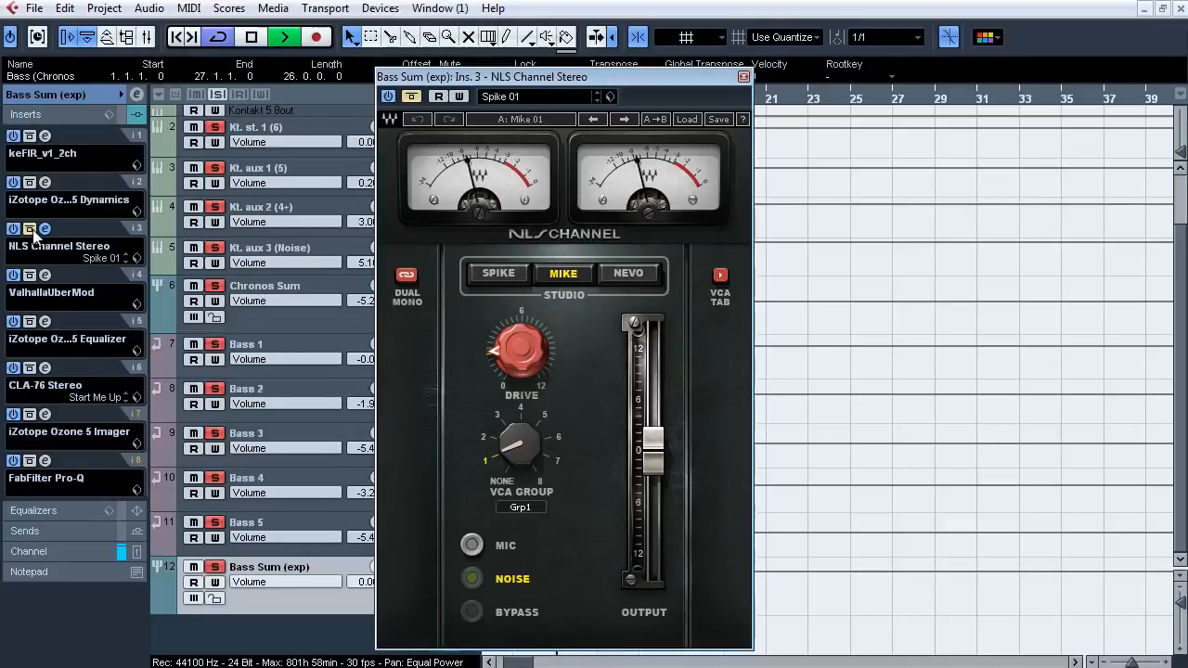
pyautogui.press('space')
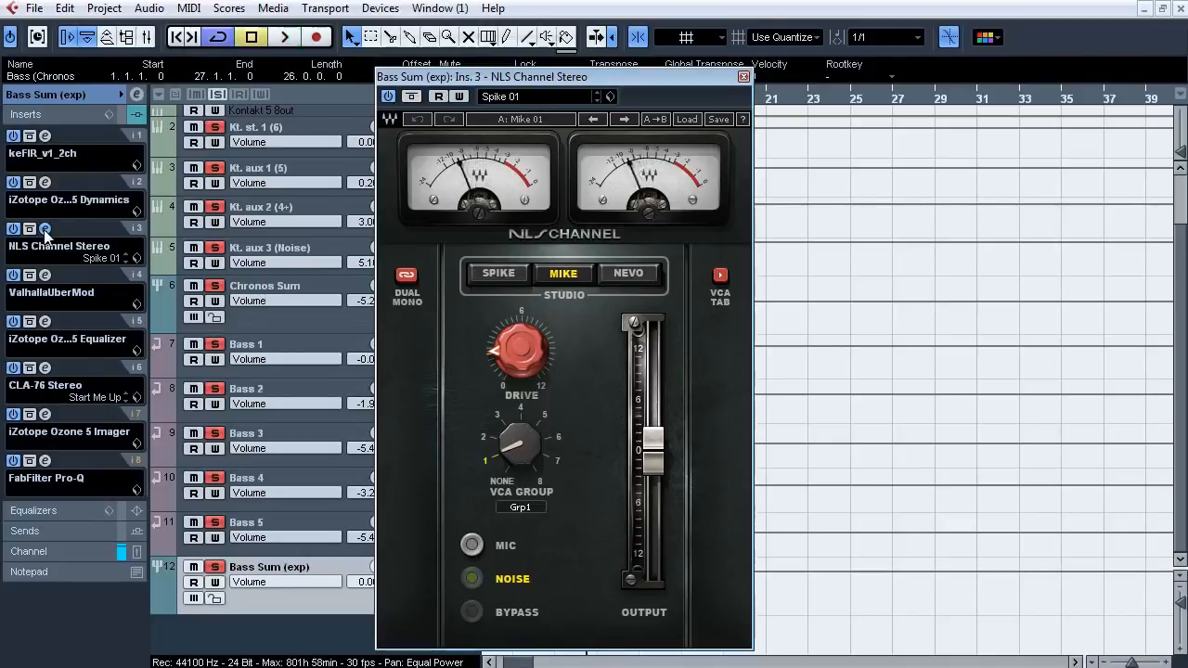
# Replace the NLS Channel Stereo window with ValhallaUberMod on Bass Sum (exp) and audition it with the mix at 100%.
pyautogui.click(45, 229)
pyautogui.click(45, 274)
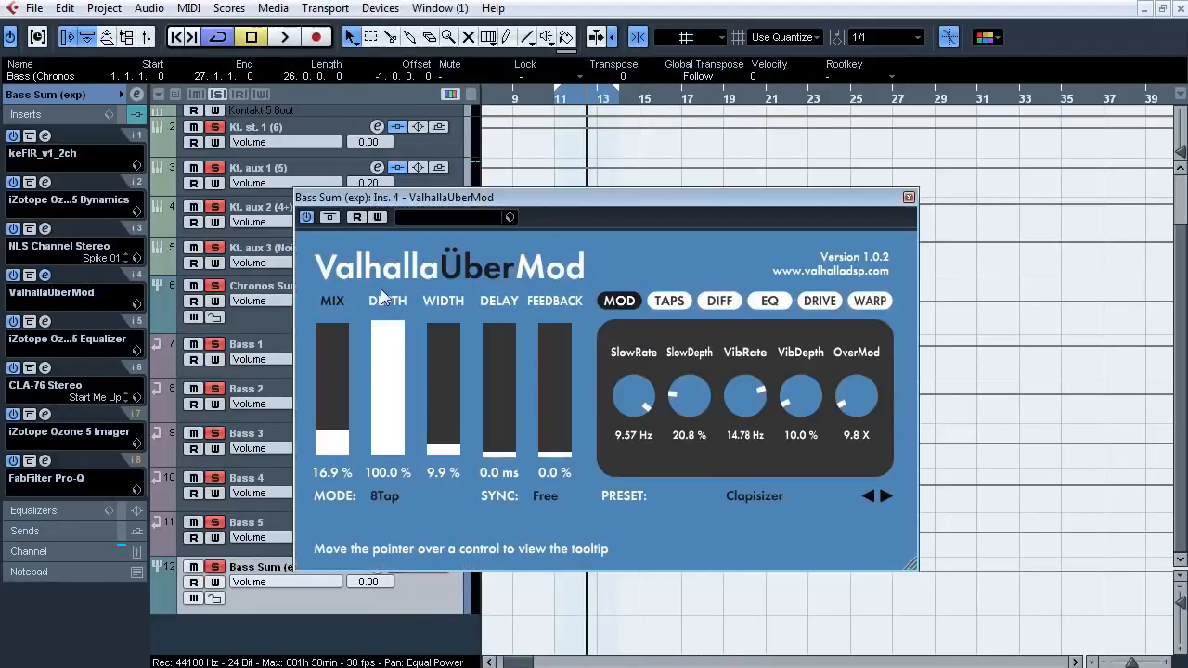
pyautogui.moveTo(346, 428); pyautogui.dragTo(350, 320)
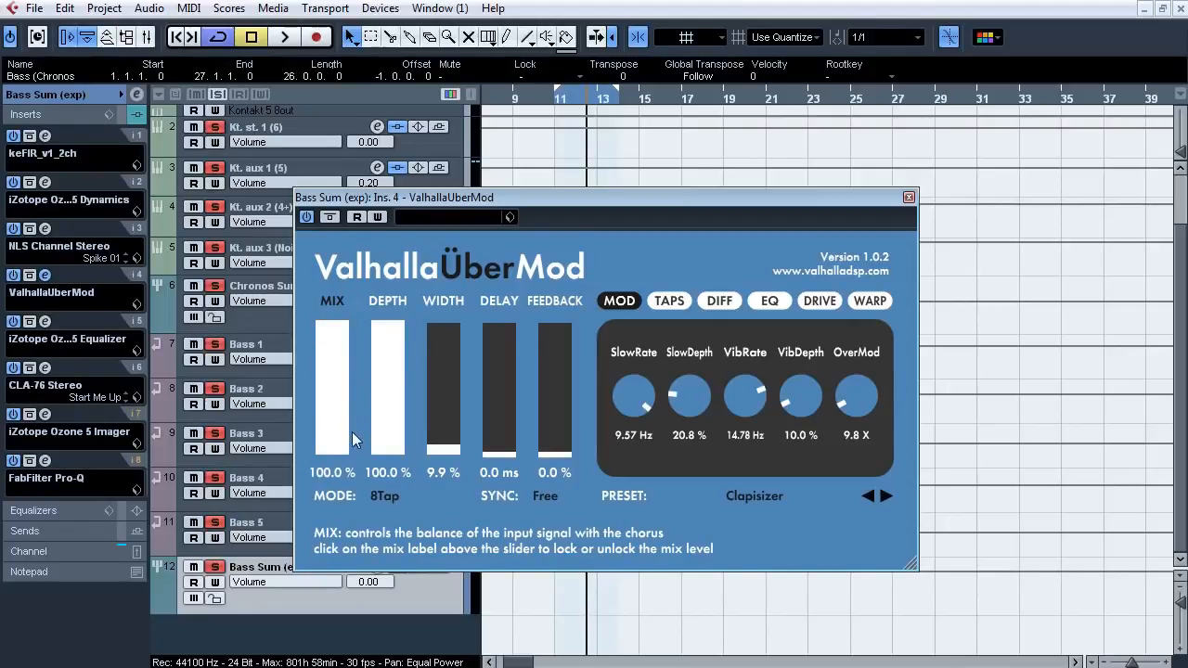
pyautogui.press('space')
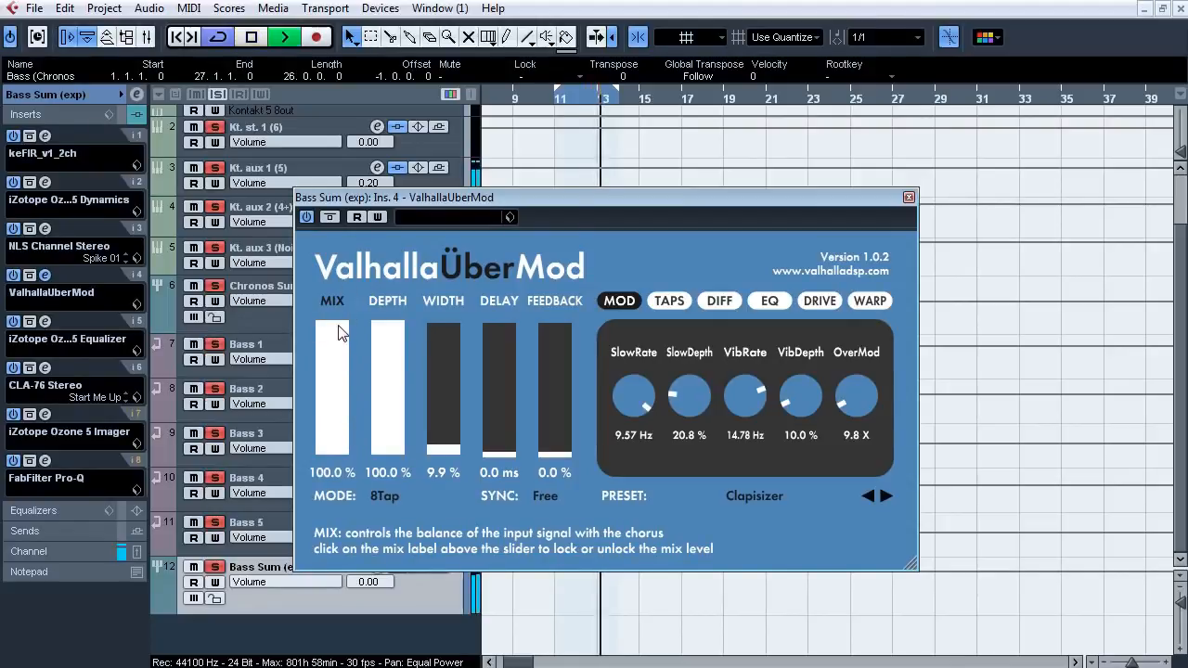
pyautogui.moveTo(340, 334)
pyautogui.mouseDown()
pyautogui.moveTo(342, 438)
pyautogui.moveTo(342, 321)
pyautogui.mouseUp()
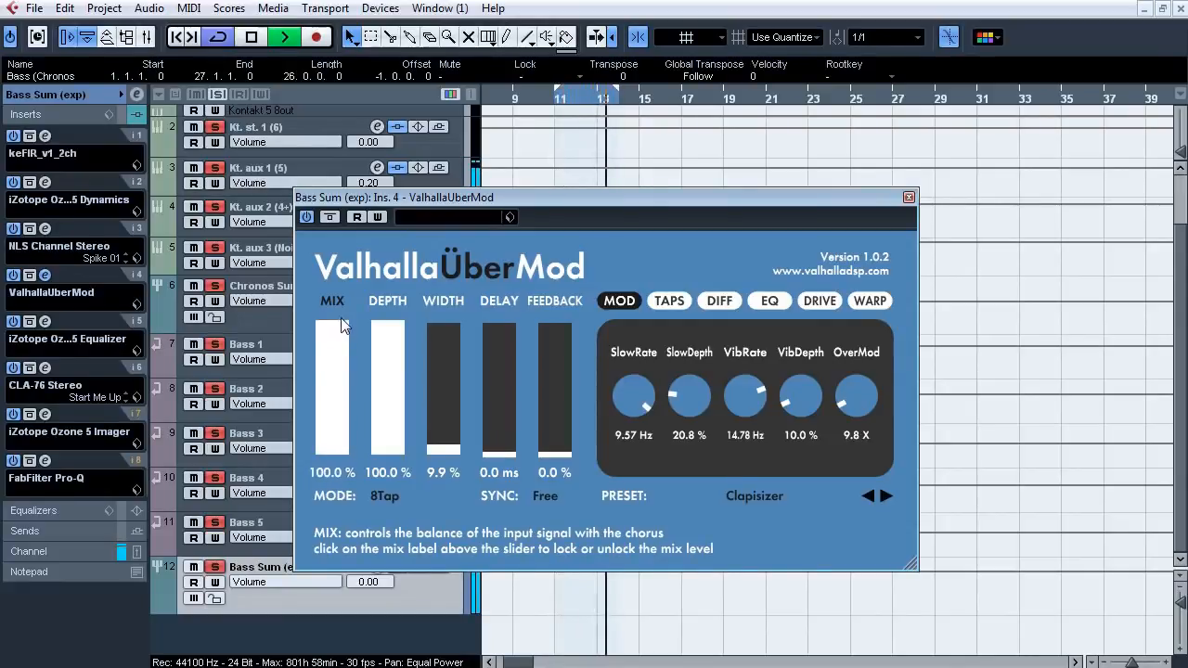
# Review ValhallaUberMod's Taps, Diff, EQ, Drive and Warp settings during playback, and return to the Mod settings.
pyautogui.click(686, 304)
pyautogui.click(721, 298)
pyautogui.click(770, 300)
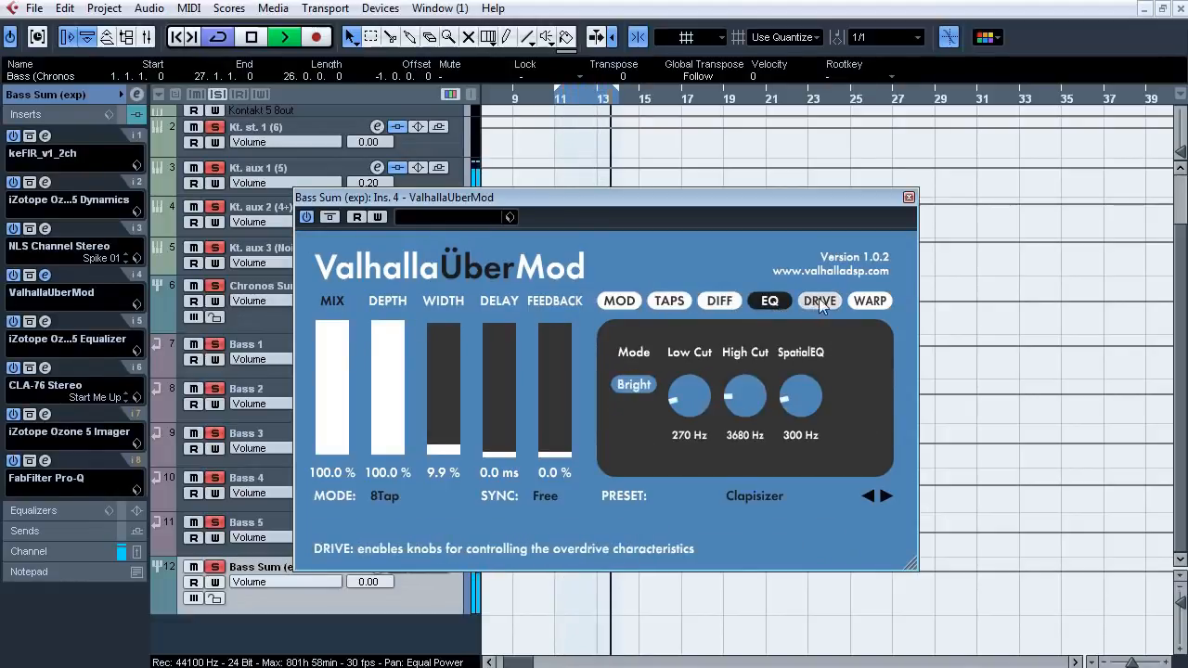
pyautogui.click(821, 300)
pyautogui.click(870, 300)
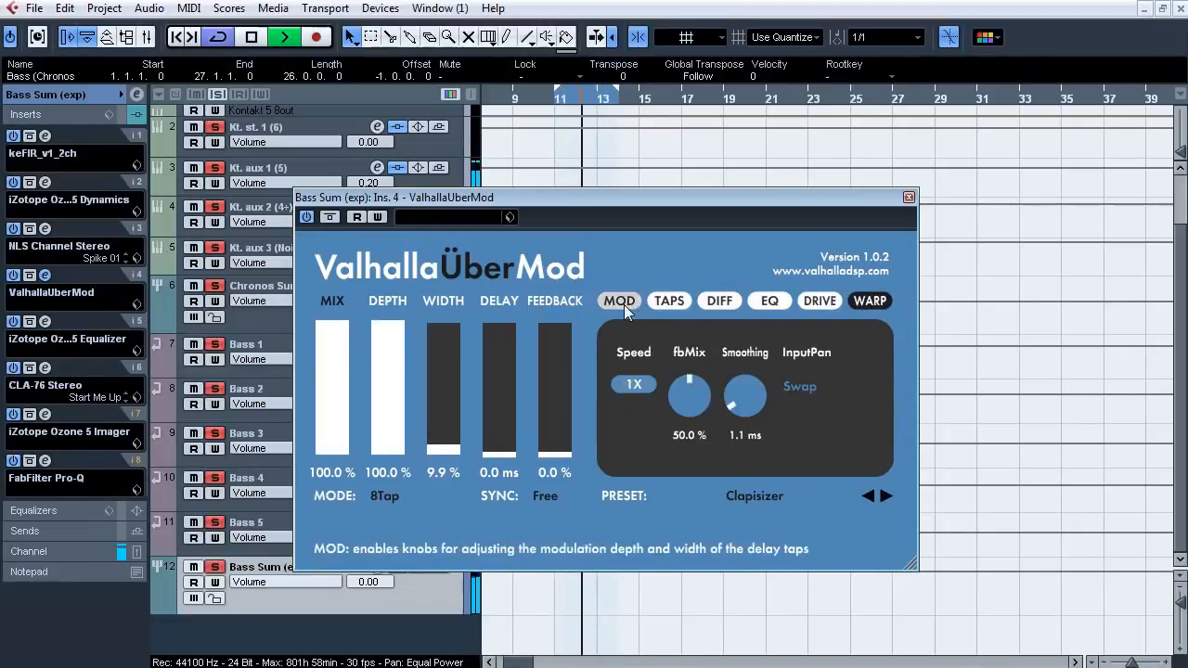
pyautogui.click(620, 302)
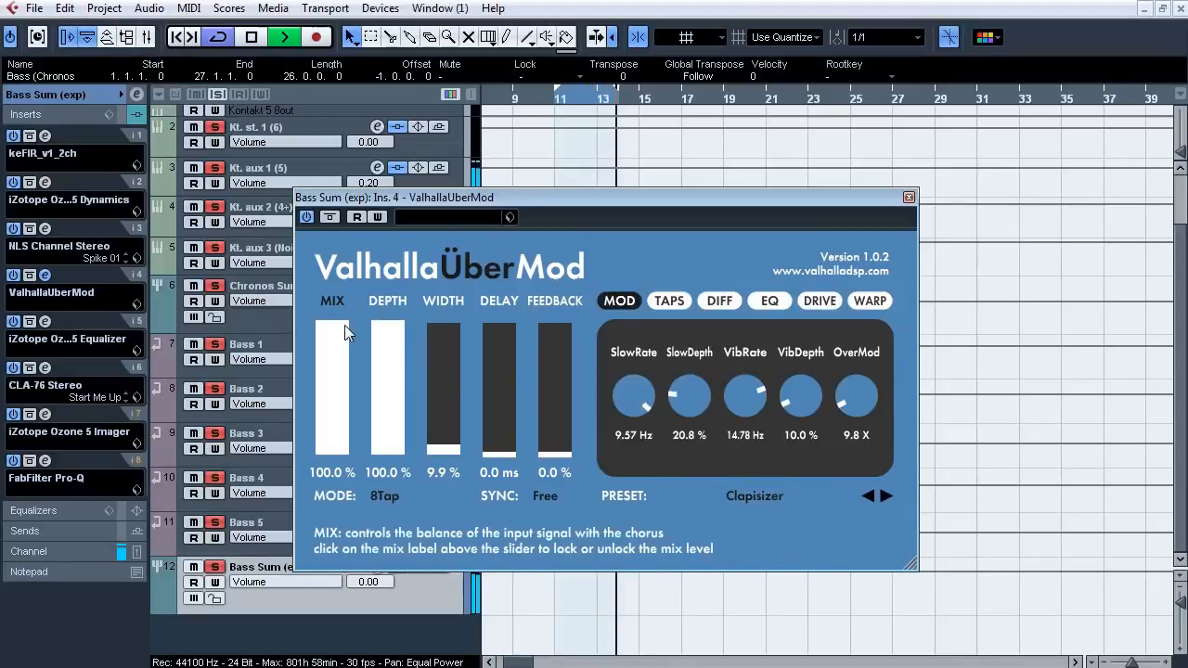
# Lower ValhallaUberMod's mix and set it to exactly 16.9%.
pyautogui.moveTo(345, 332); pyautogui.dragTo(343, 373)
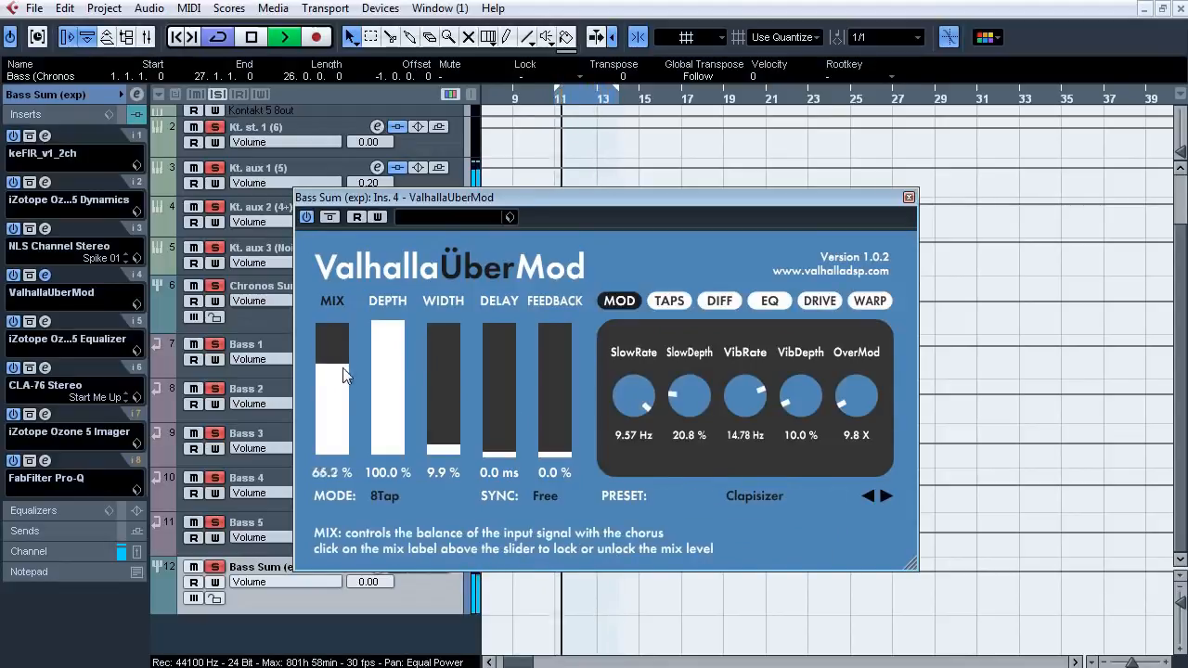
pyautogui.click(335, 472)
pyautogui.write('16.')
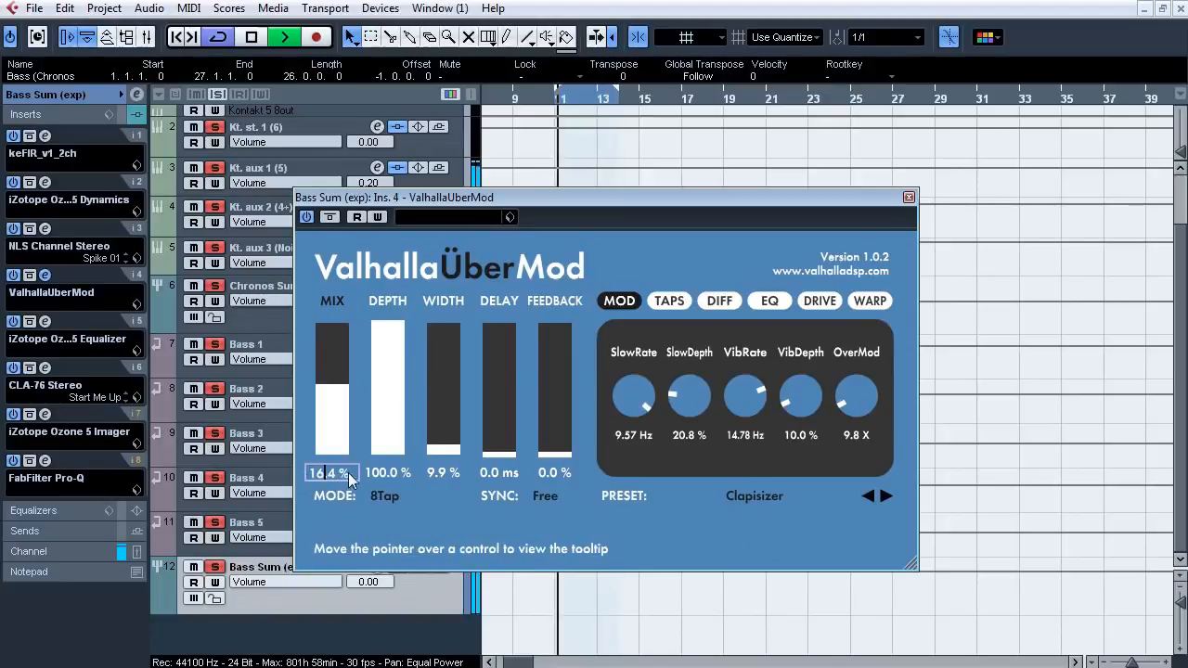
pyautogui.write('9')
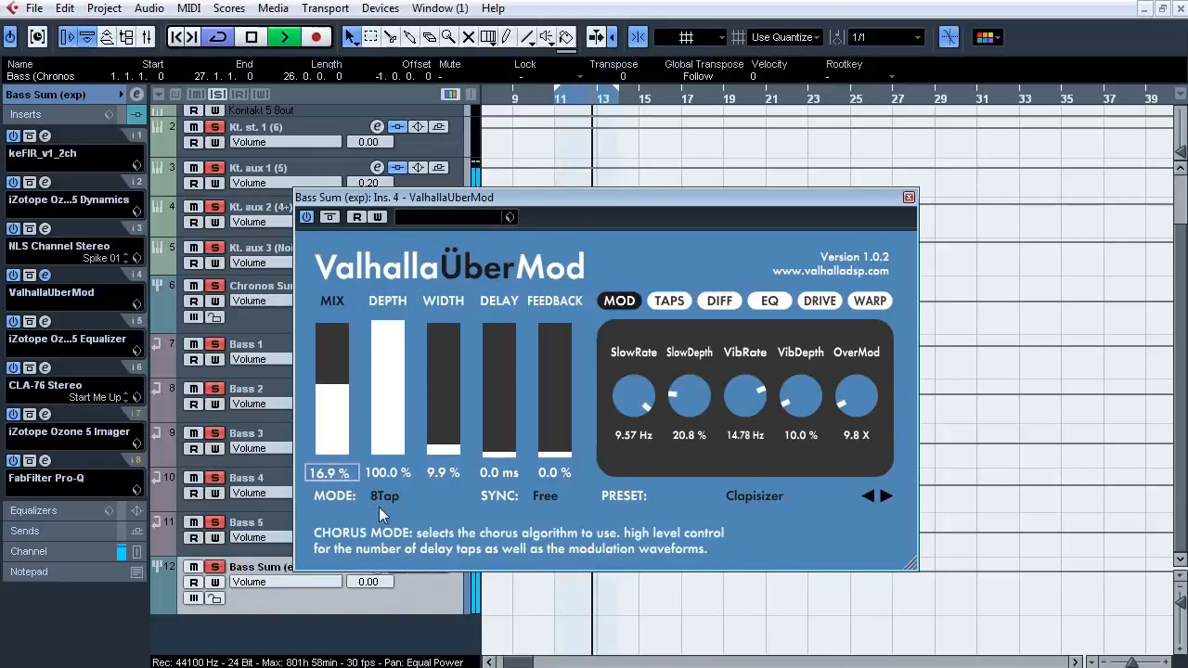
pyautogui.click(382, 507)
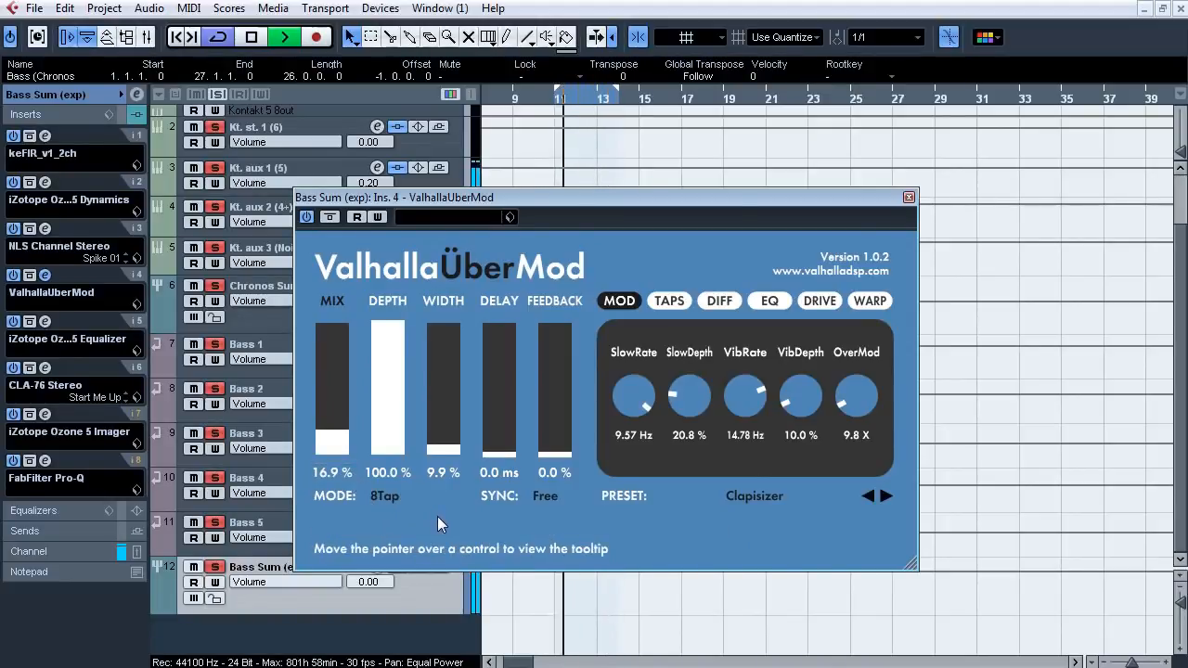
# Compare ValhallaUberMod active and bypassed during playback, stop playback, and close the plug-in.
pyautogui.click(328, 218)
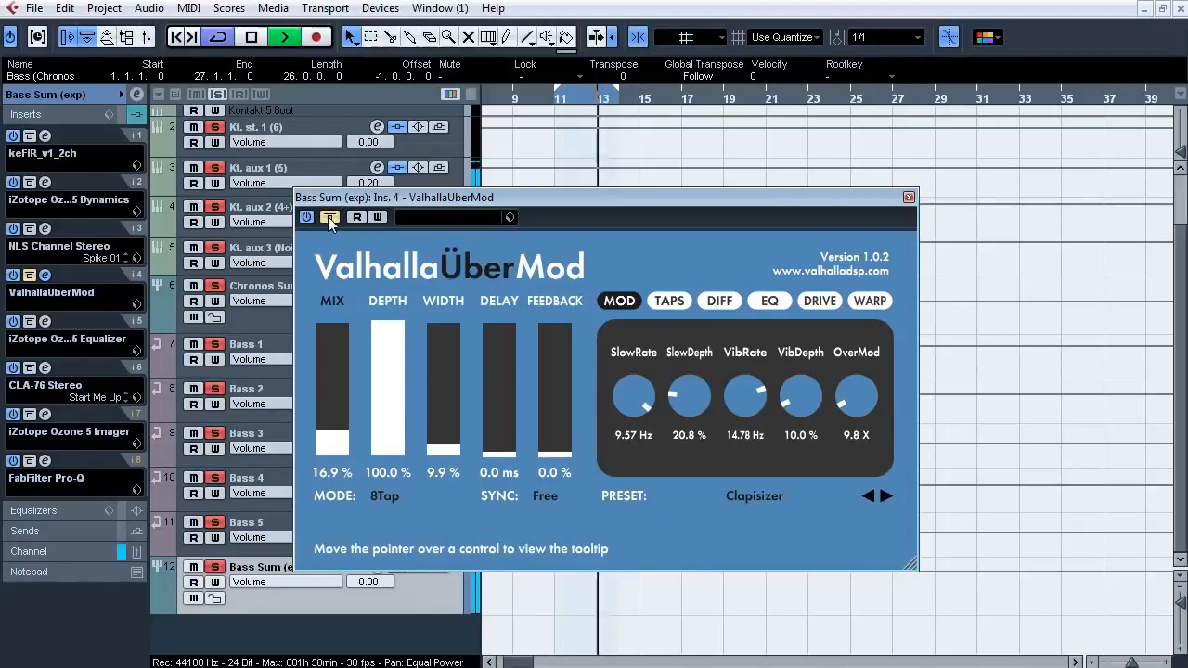
pyautogui.click(328, 217)
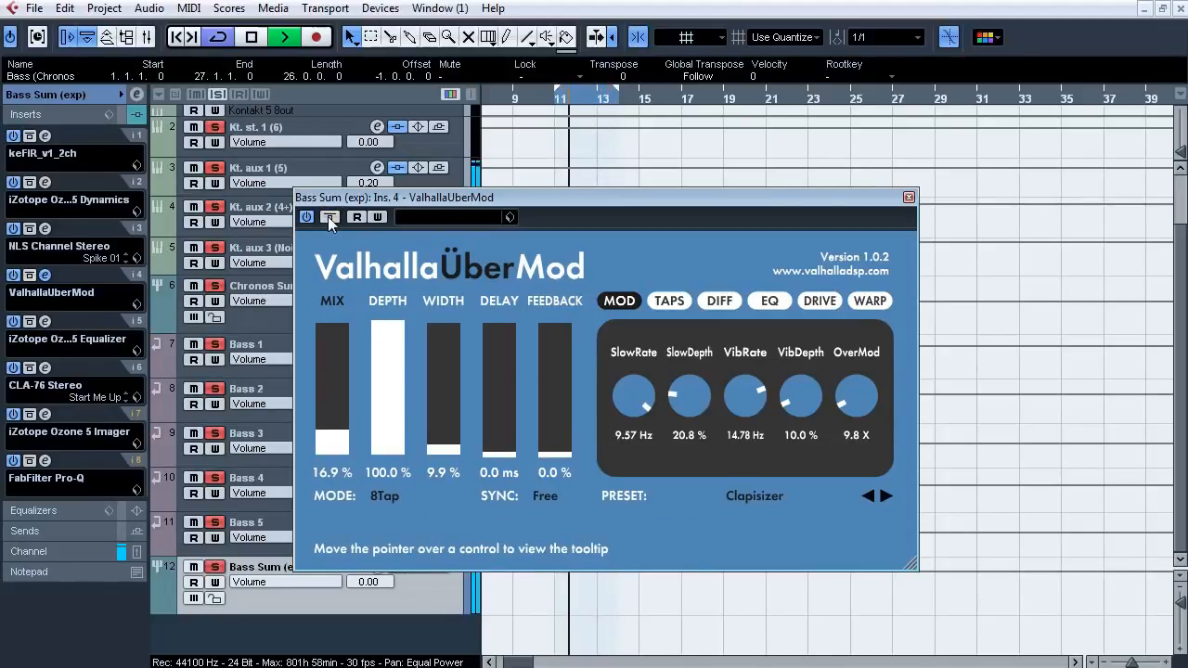
pyautogui.click(329, 217)
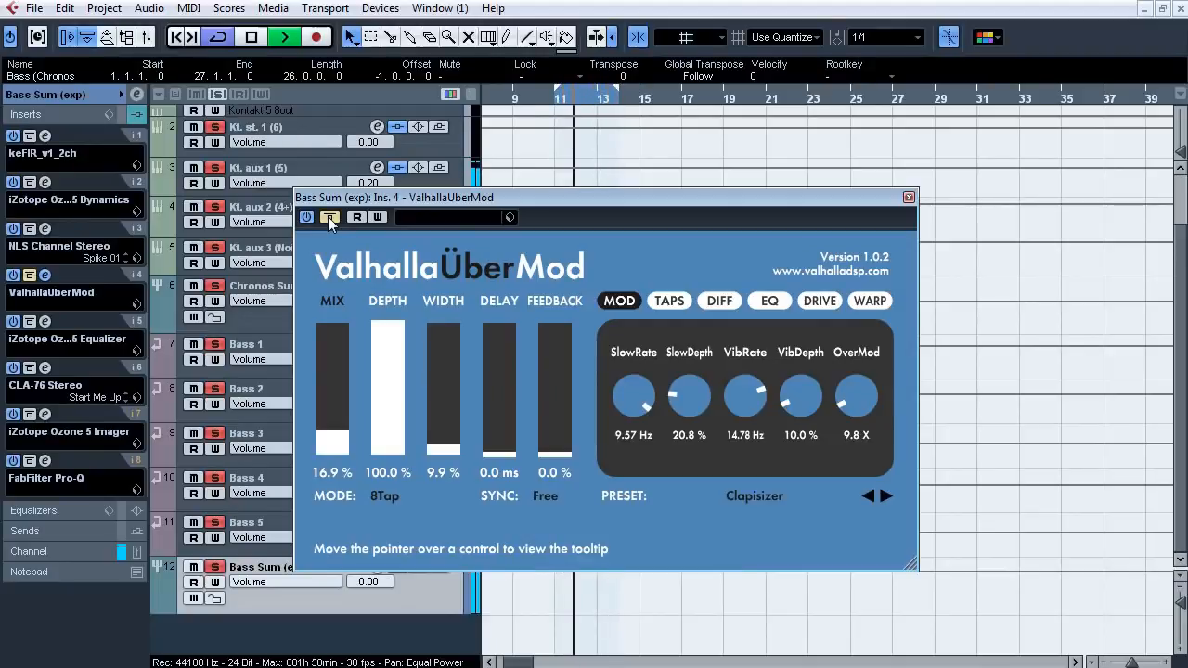
pyautogui.click(329, 217)
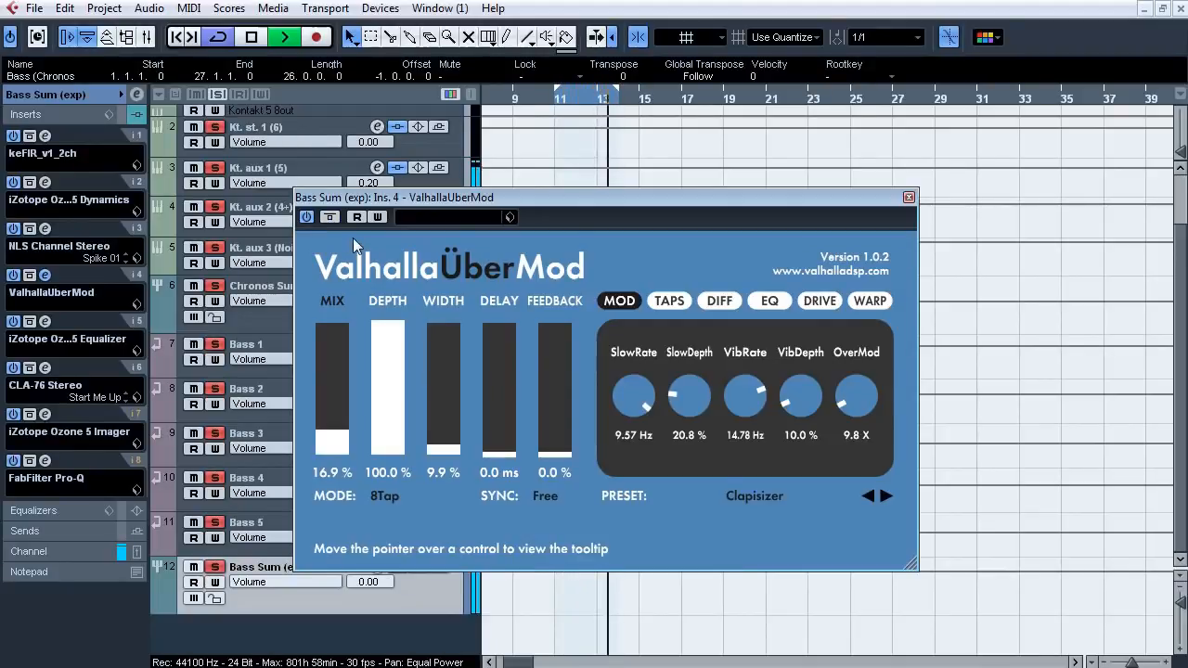
pyautogui.press('space')
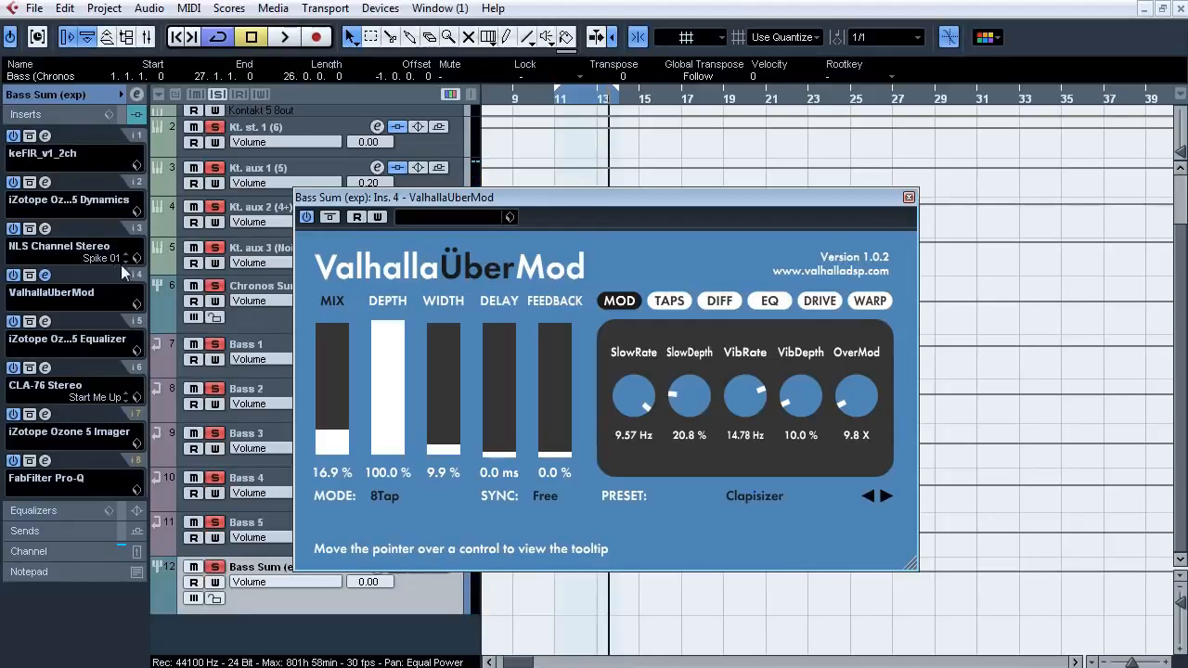
pyautogui.click(45, 276)
# Open iZotope Ozone 5 Equalizer on Bass Sum (exp), audition it against its bypass during playback, and close it.
pyautogui.click(44, 322)
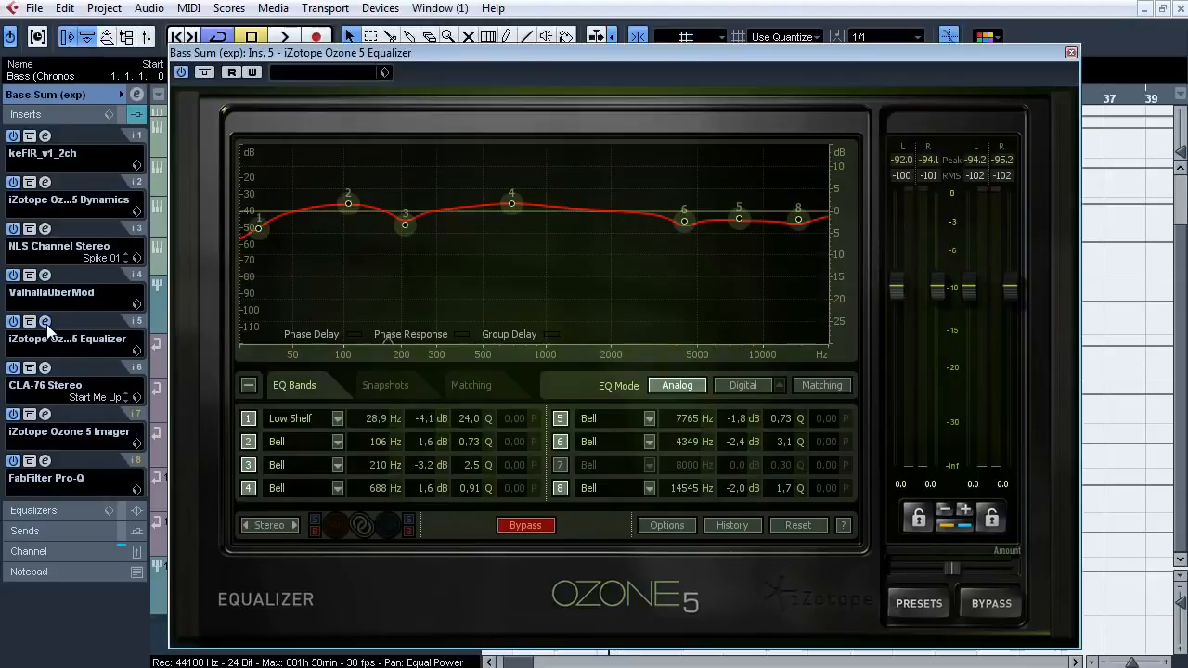
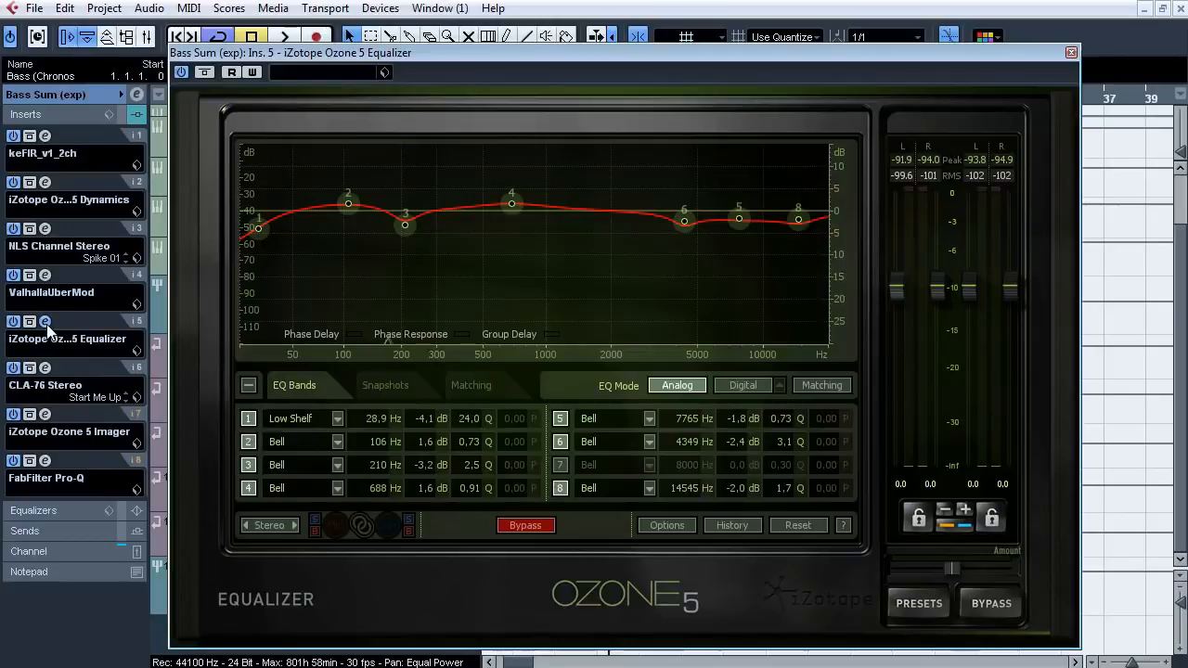
pyautogui.press('space')
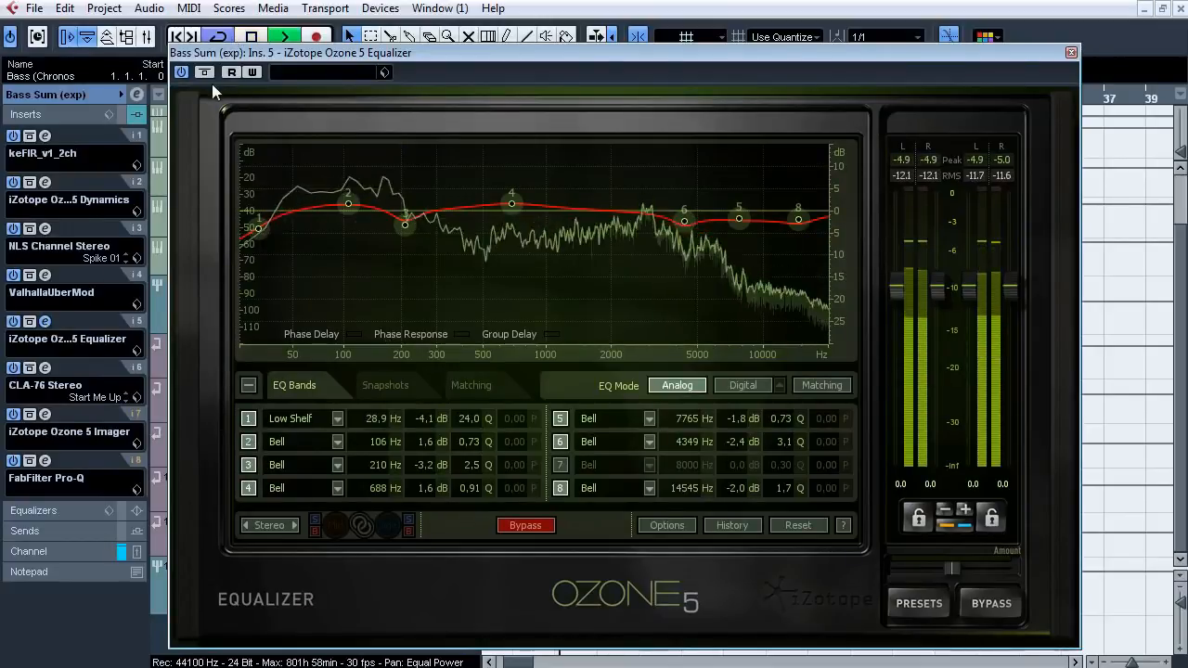
pyautogui.click(211, 71)
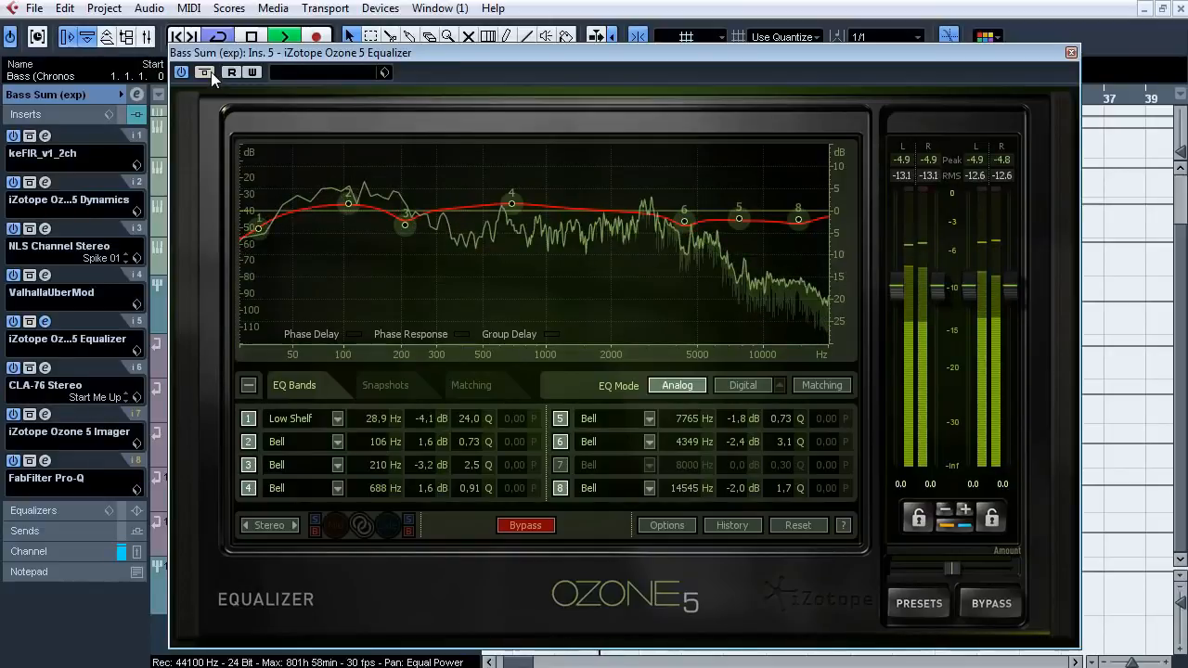
pyautogui.press('space')
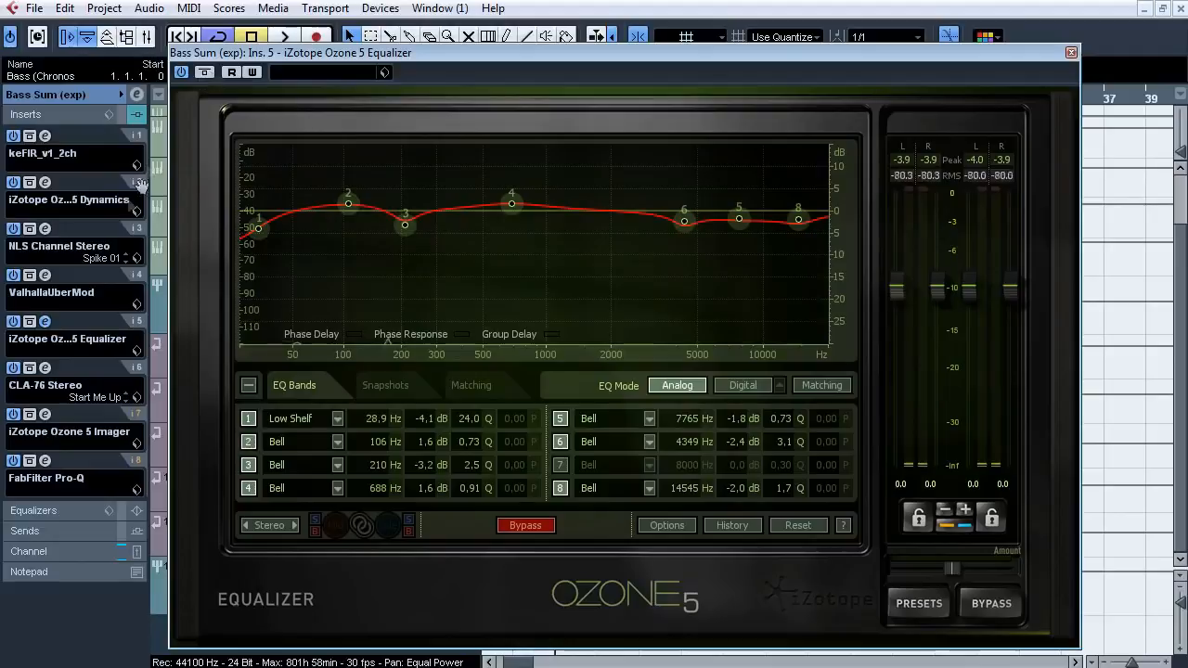
pyautogui.click(44, 321)
# Open CLA-76 Stereo on Bass Sum (exp), compare it active and bypassed during playback, and close it.
pyautogui.click(45, 368)
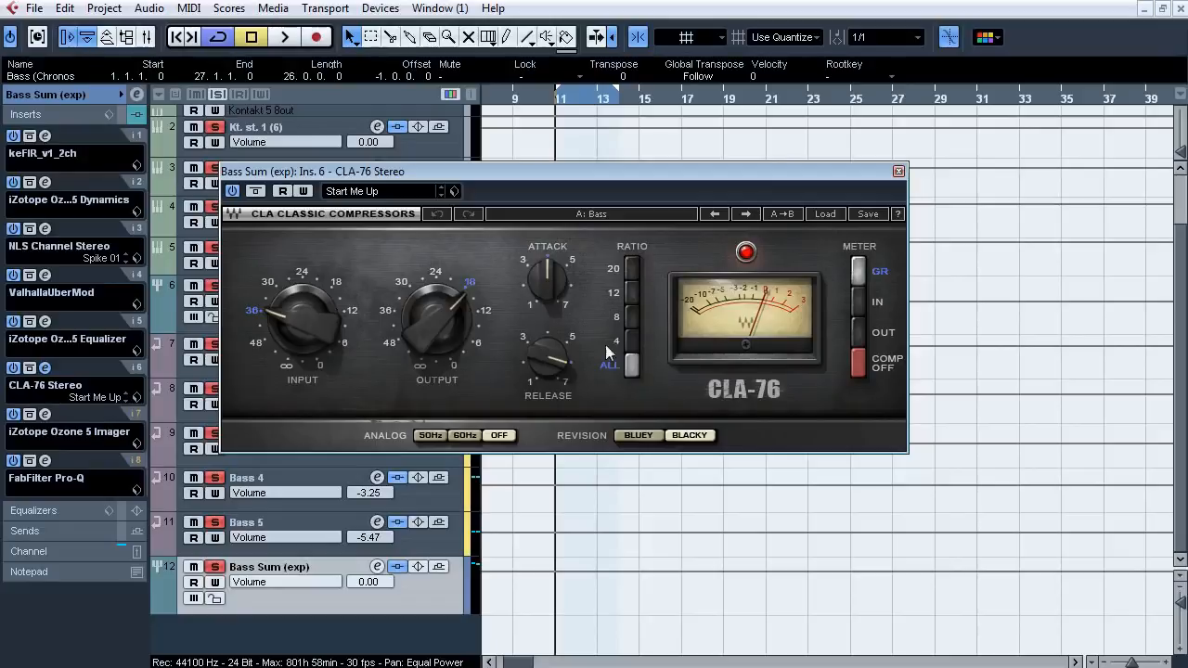
pyautogui.press('space')
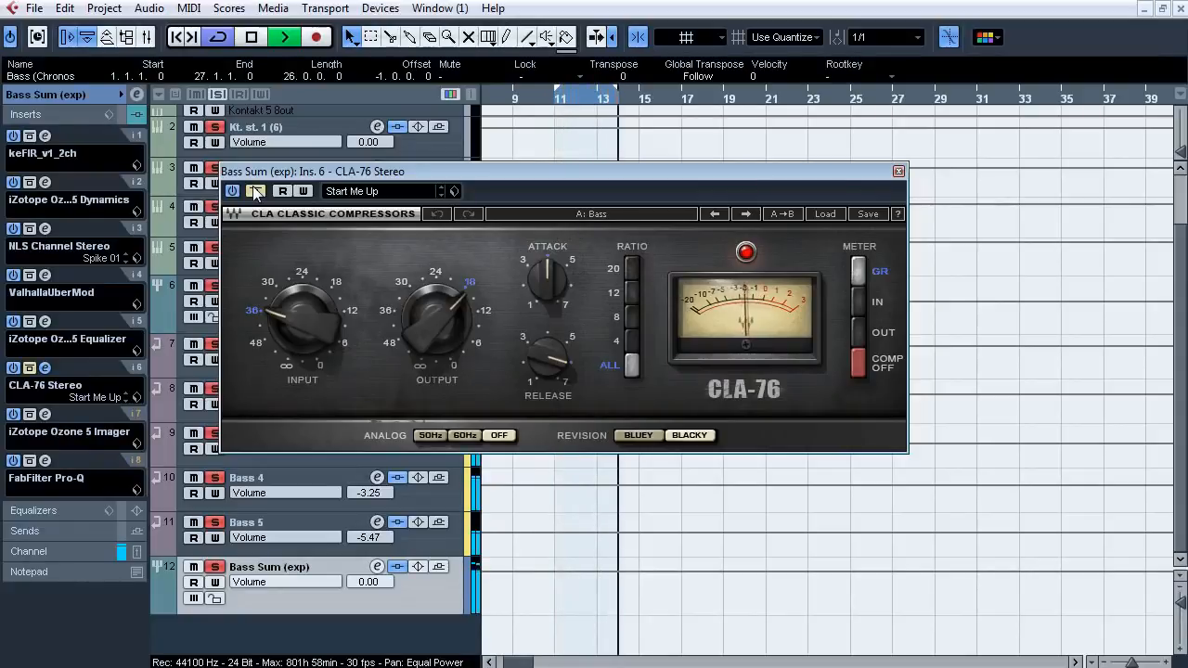
pyautogui.press('space')
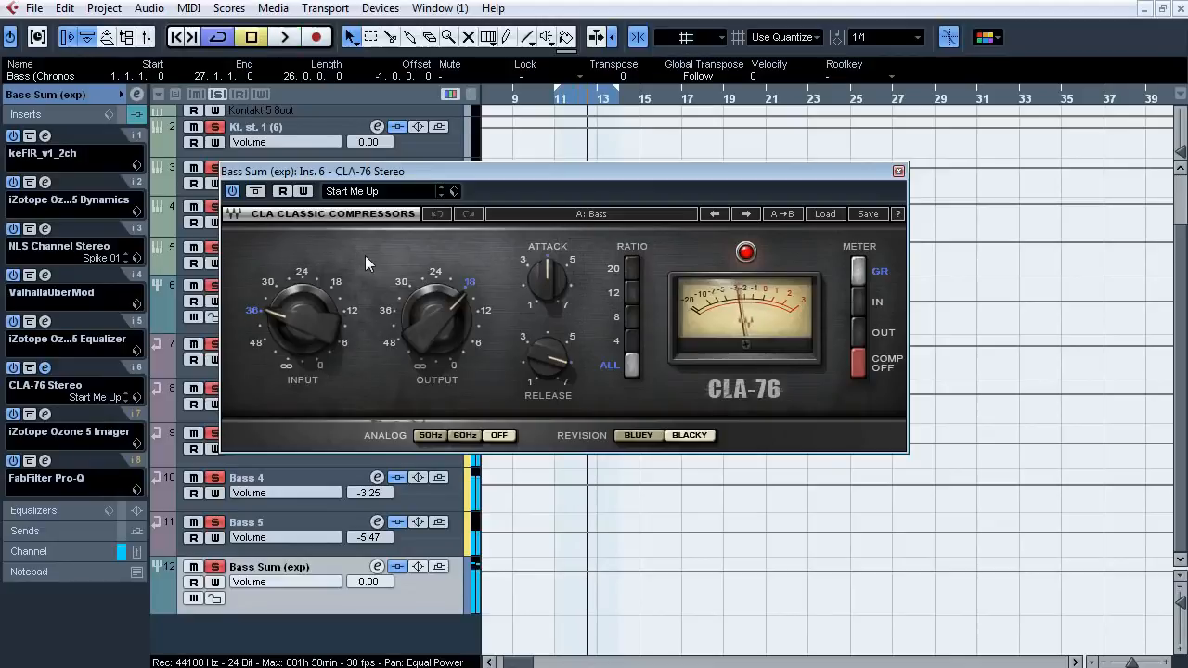
pyautogui.click(899, 172)
# Open iZotope Ozone 5 Imager on Bass Sum (exp), compare it repeatedly with its bypass during playback, and close it.
pyautogui.click(45, 414)
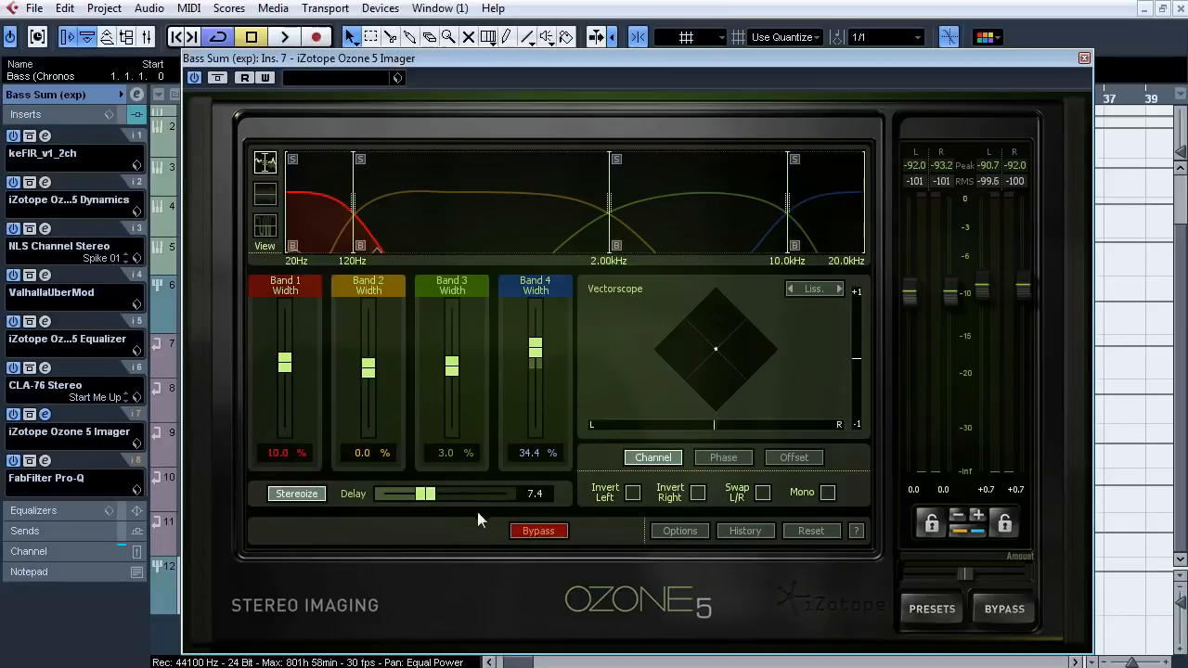
pyautogui.press('space')
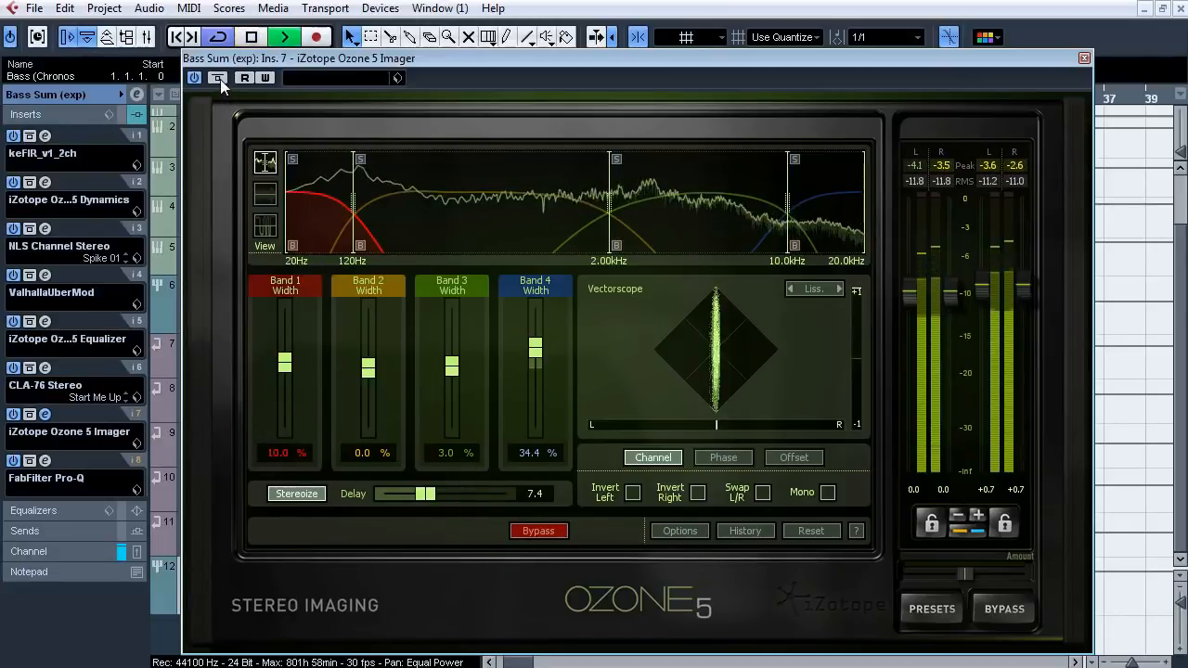
pyautogui.click(219, 79)
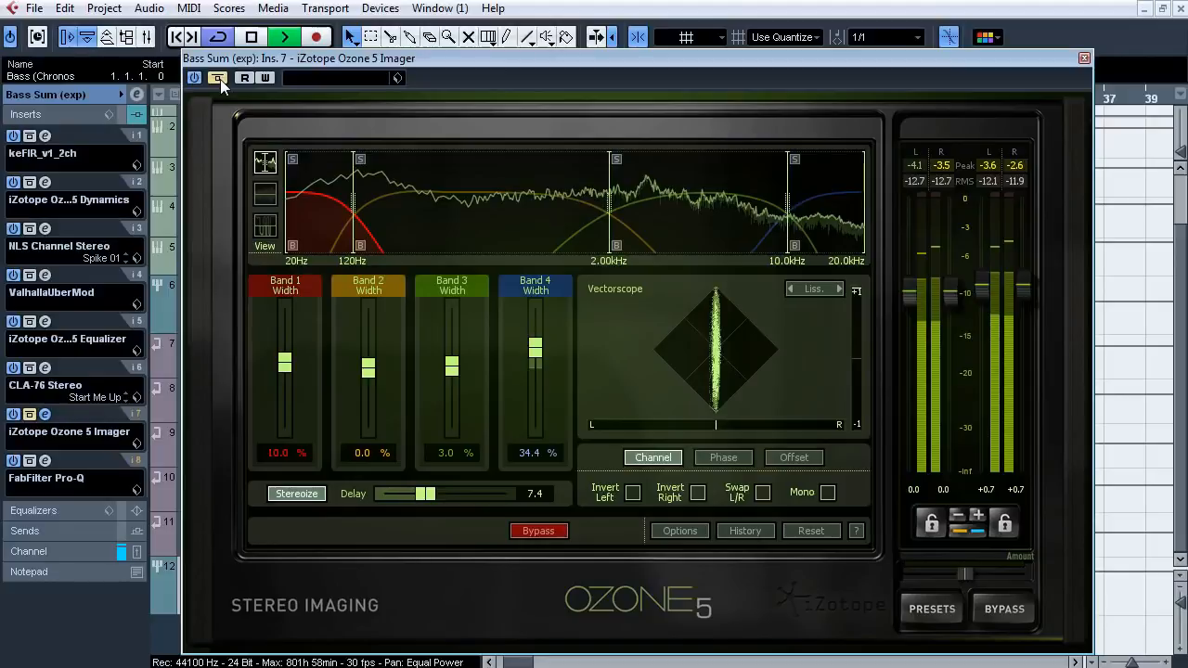
pyautogui.click(220, 79)
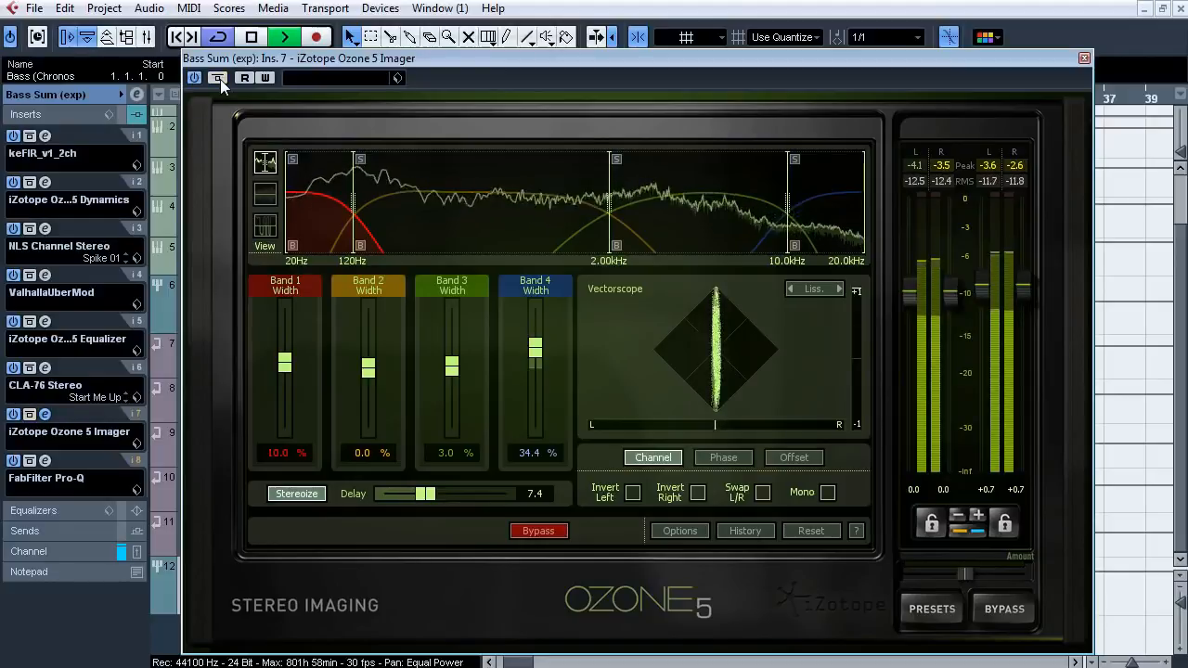
pyautogui.click(220, 81)
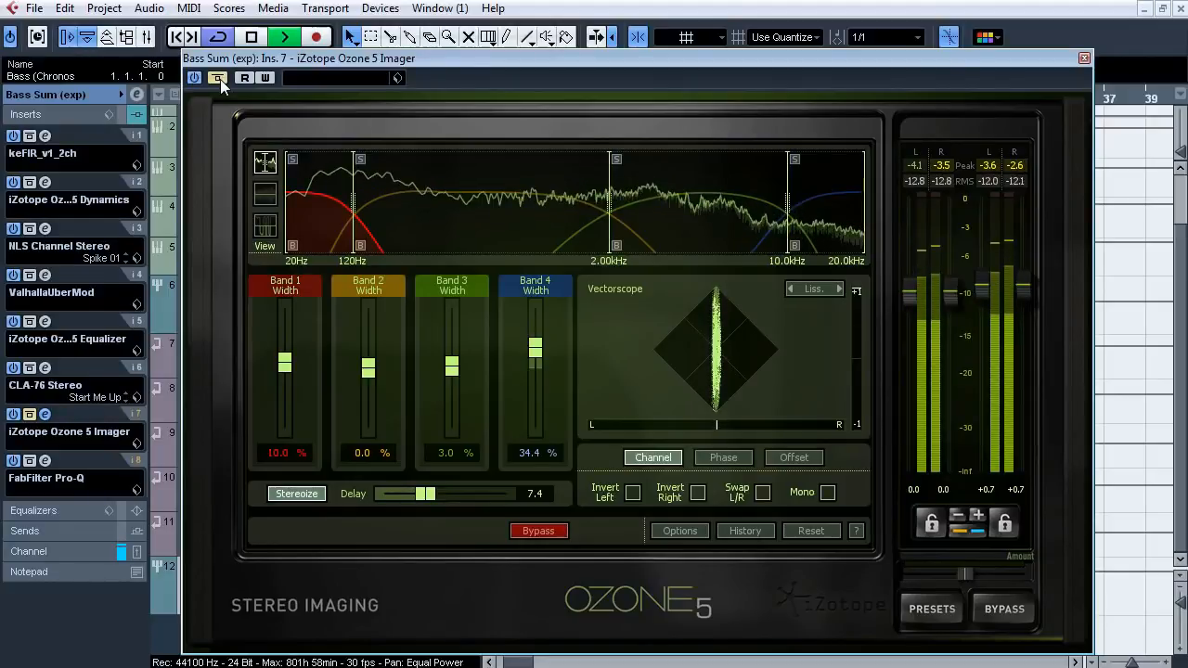
pyautogui.click(219, 79)
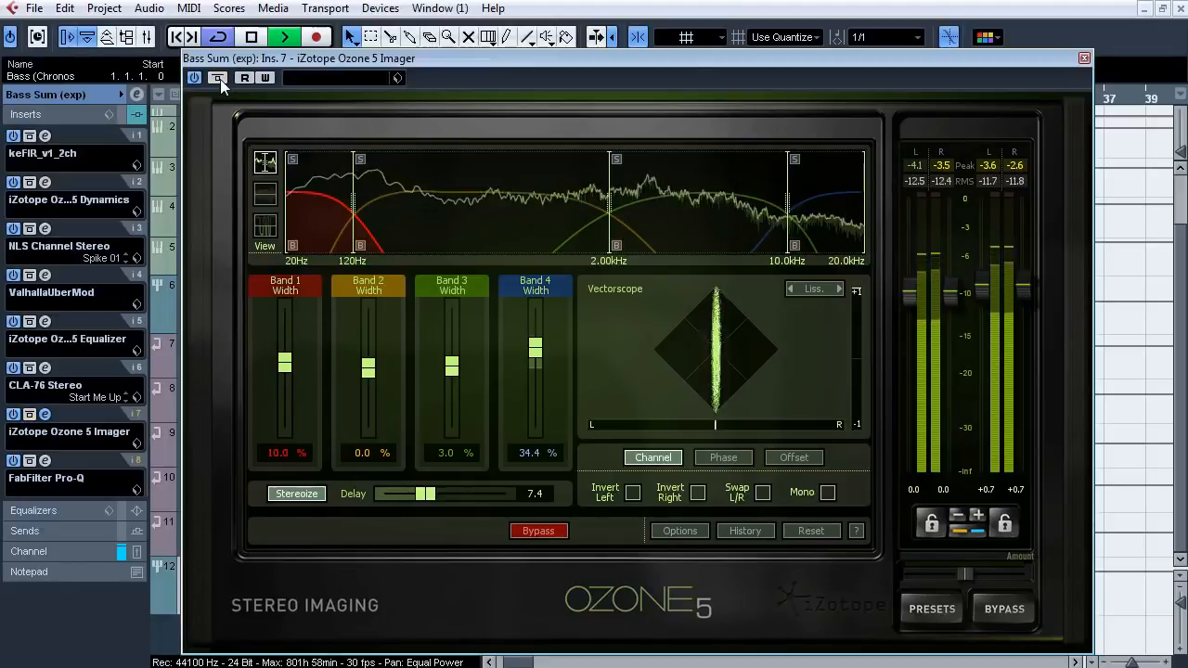
pyautogui.click(220, 78)
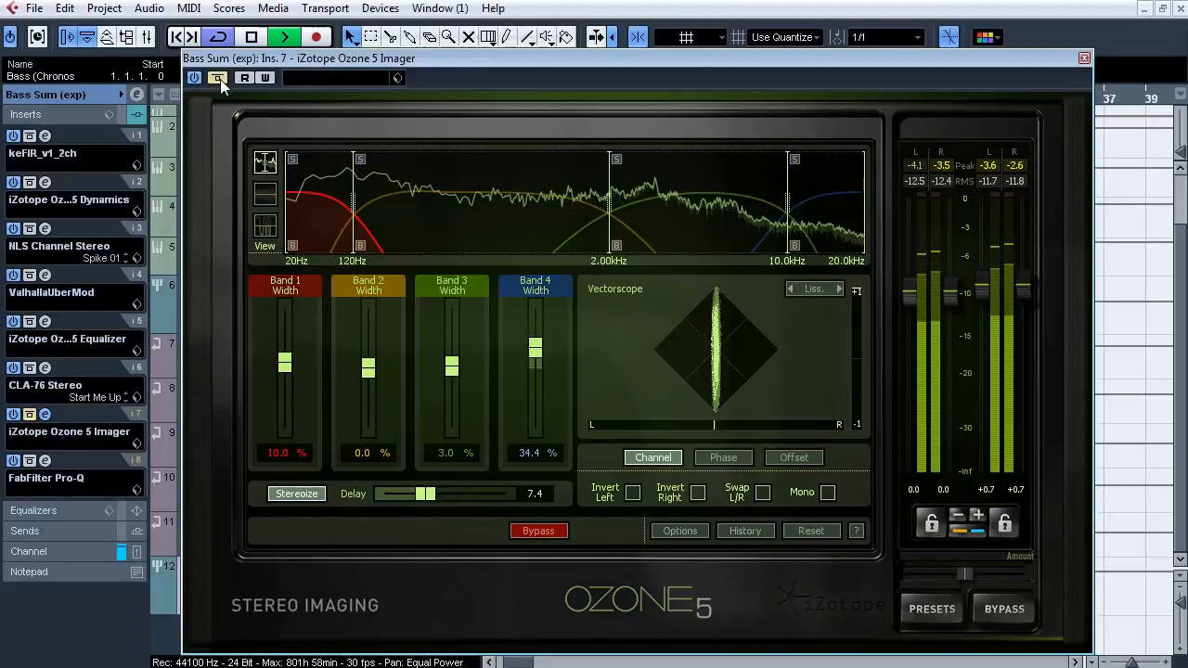
pyautogui.click(219, 79)
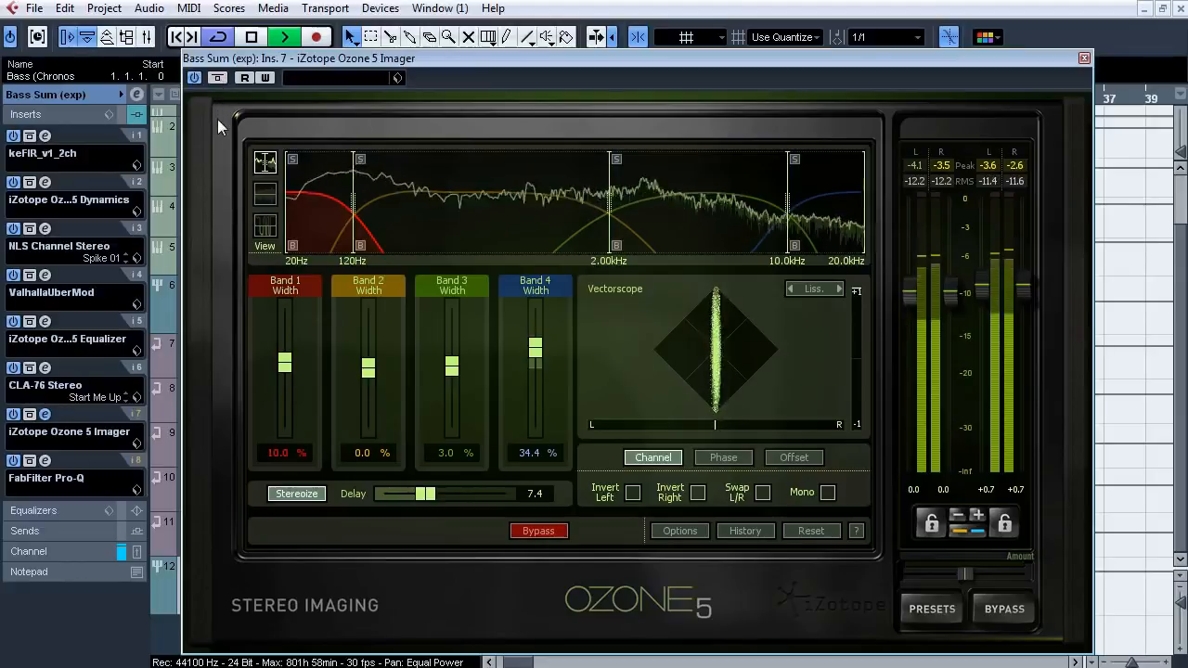
pyautogui.press('space')
pyautogui.click(46, 415)
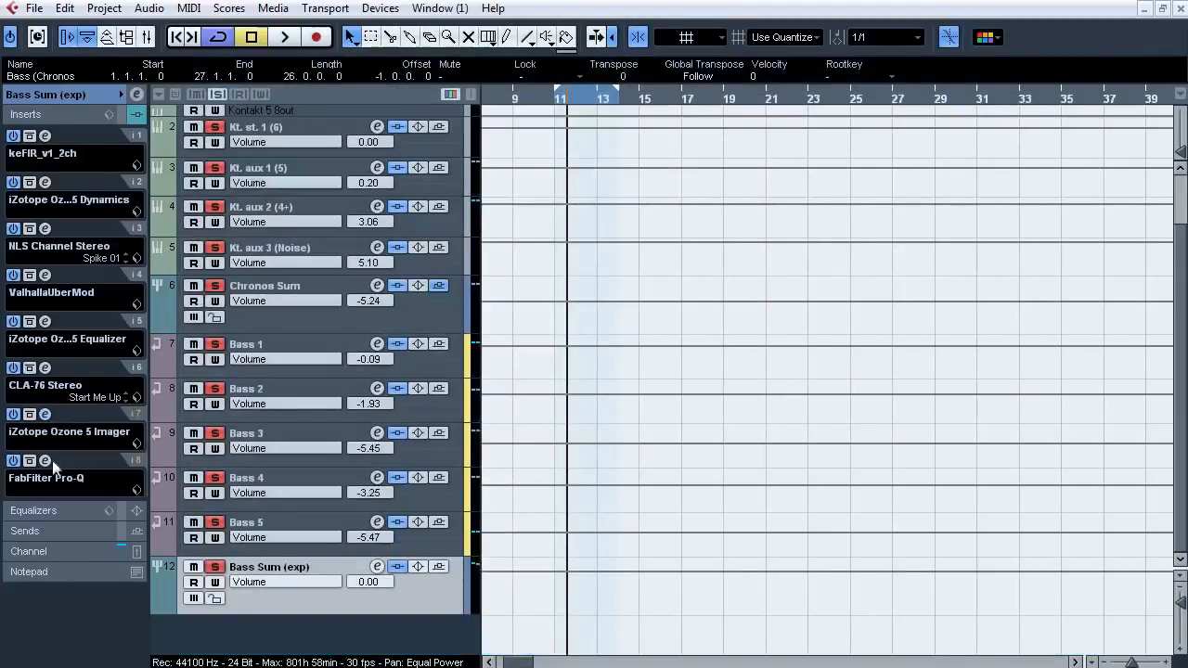
# Open FabFilter Pro-Q on Bass Sum (exp), examine its EQ bands, and compare it with its bypass during playback.
pyautogui.click(48, 462)
pyautogui.moveTo(665, 372)
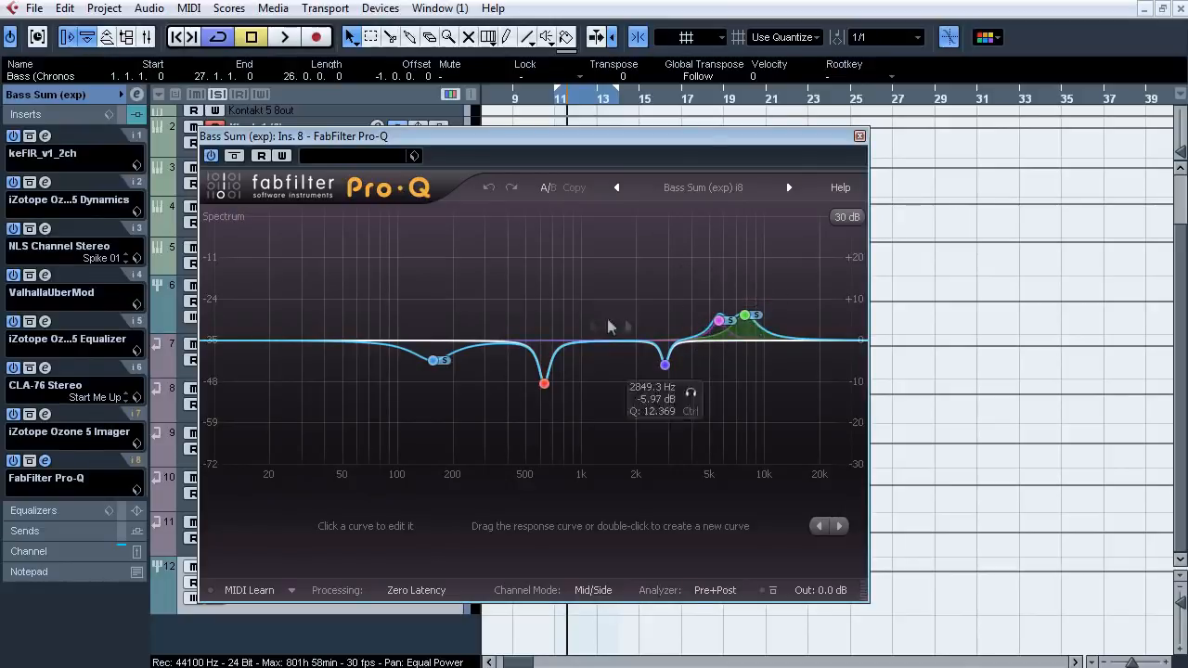
pyautogui.moveTo(446, 374)
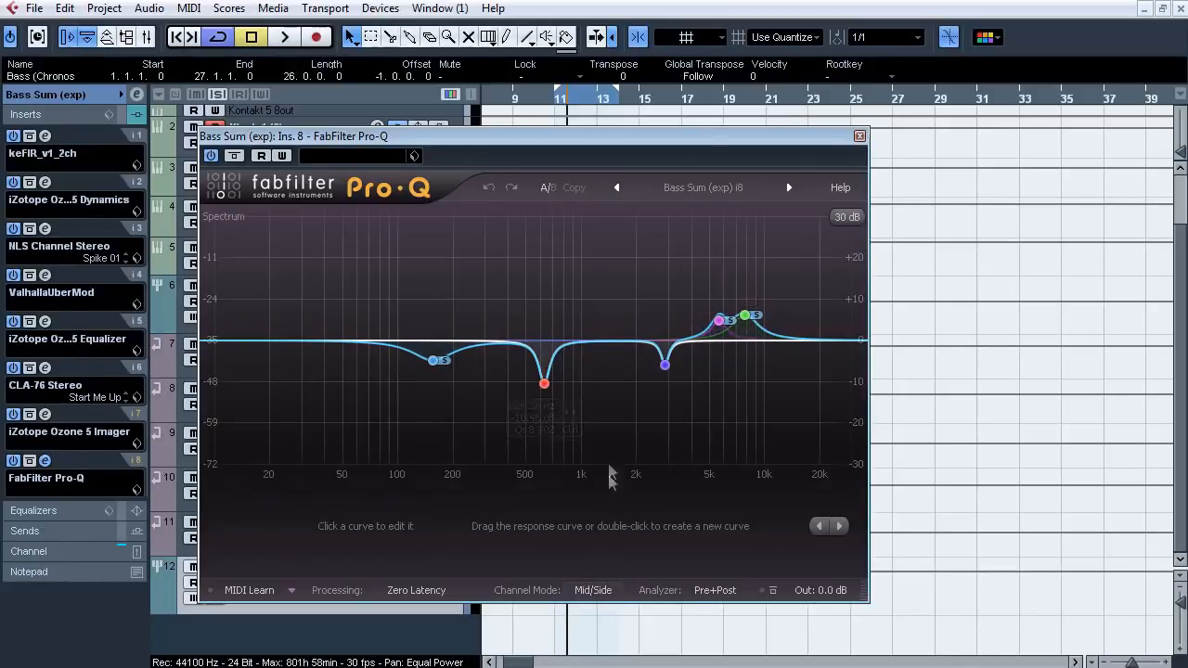
pyautogui.press('space')
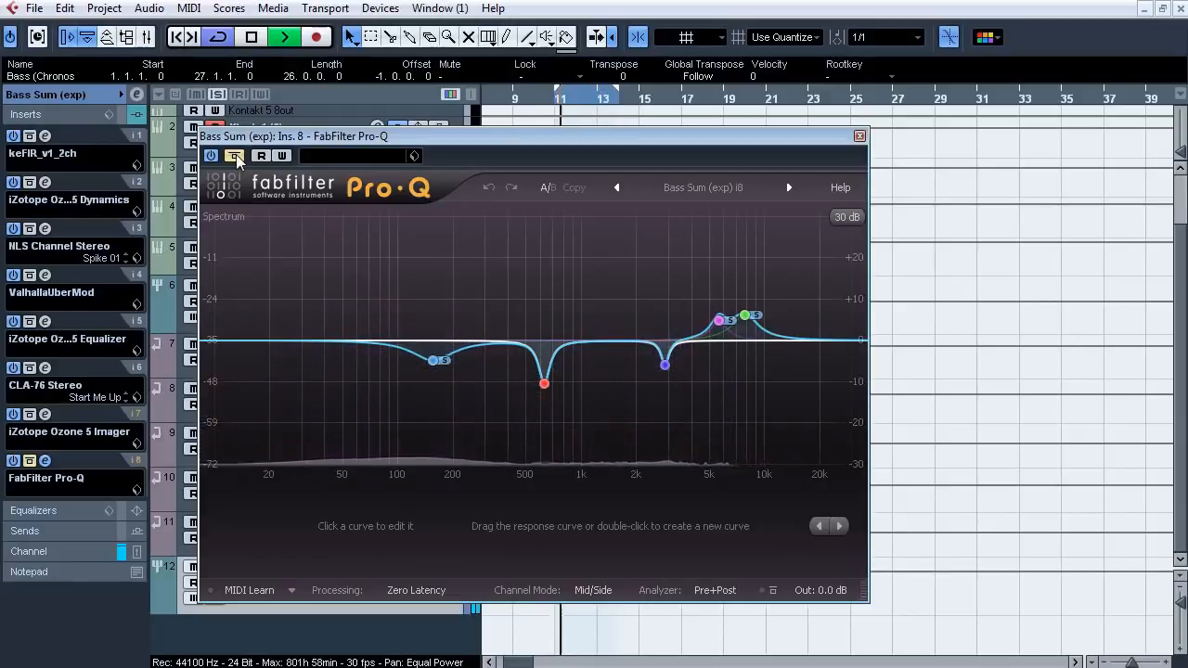
pyautogui.moveTo(726, 319)
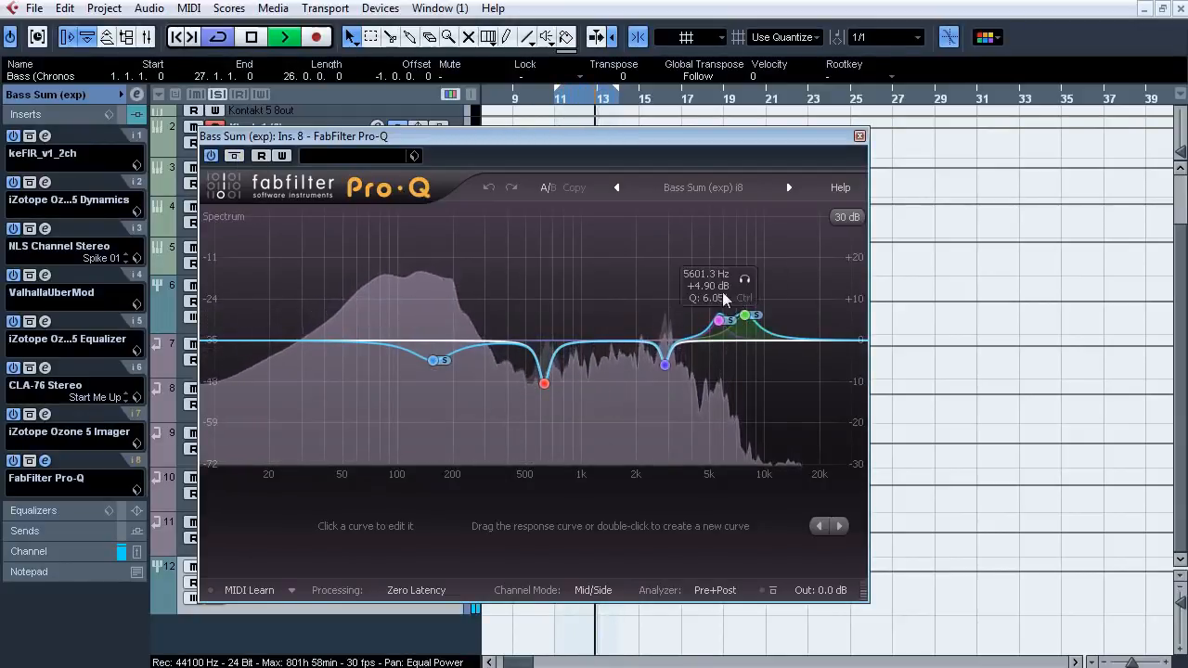
# Audition the two high-frequency side boosts in isolation, select both bands, and toggle their bypass during playback.
pyautogui.click(746, 279)
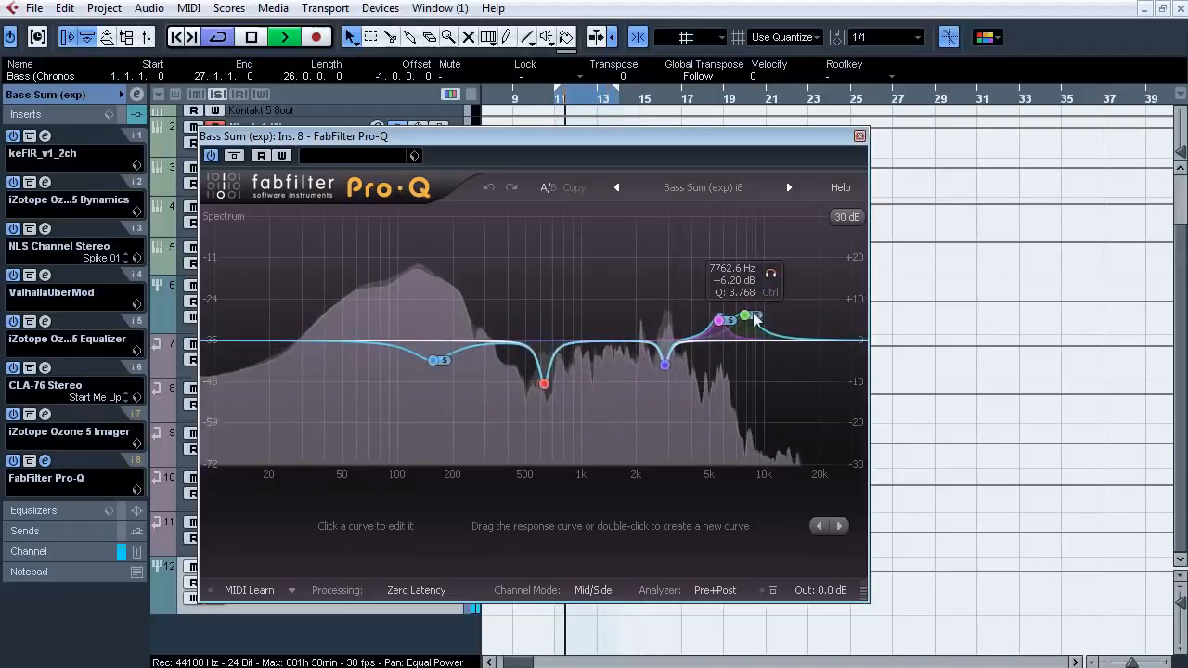
pyautogui.click(771, 274)
pyautogui.moveTo(719, 246); pyautogui.dragTo(794, 329)
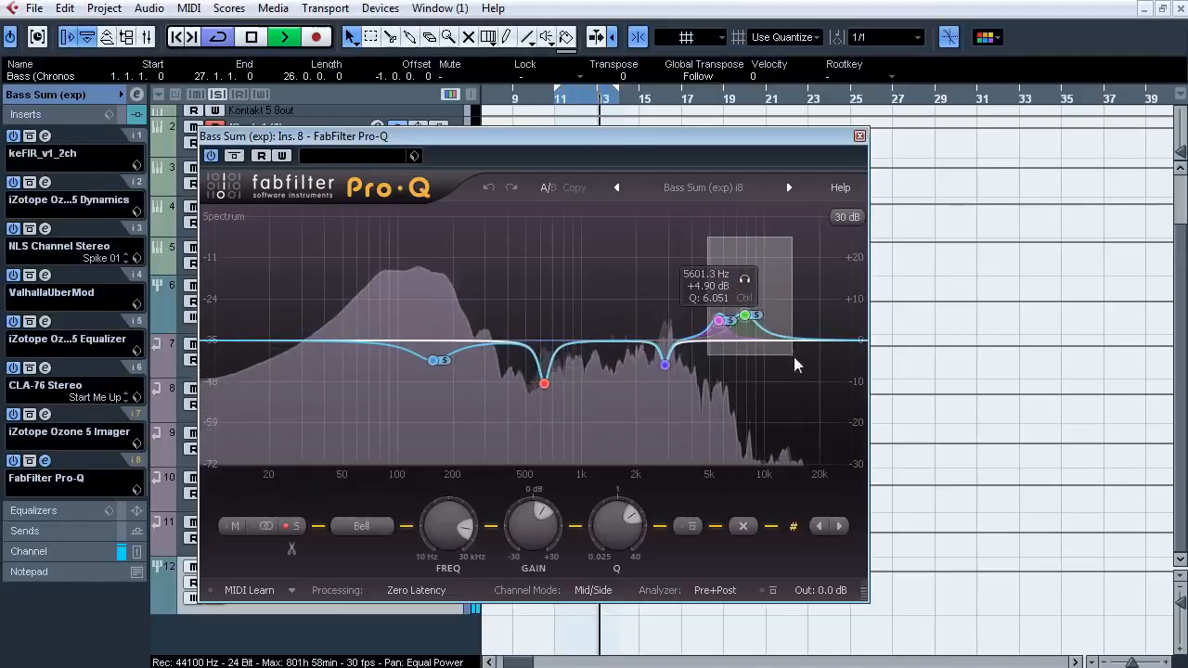
pyautogui.click(689, 527)
# Audition the low-frequency side cut in isolation, and compare that band active and bypassed.
pyautogui.click(457, 394)
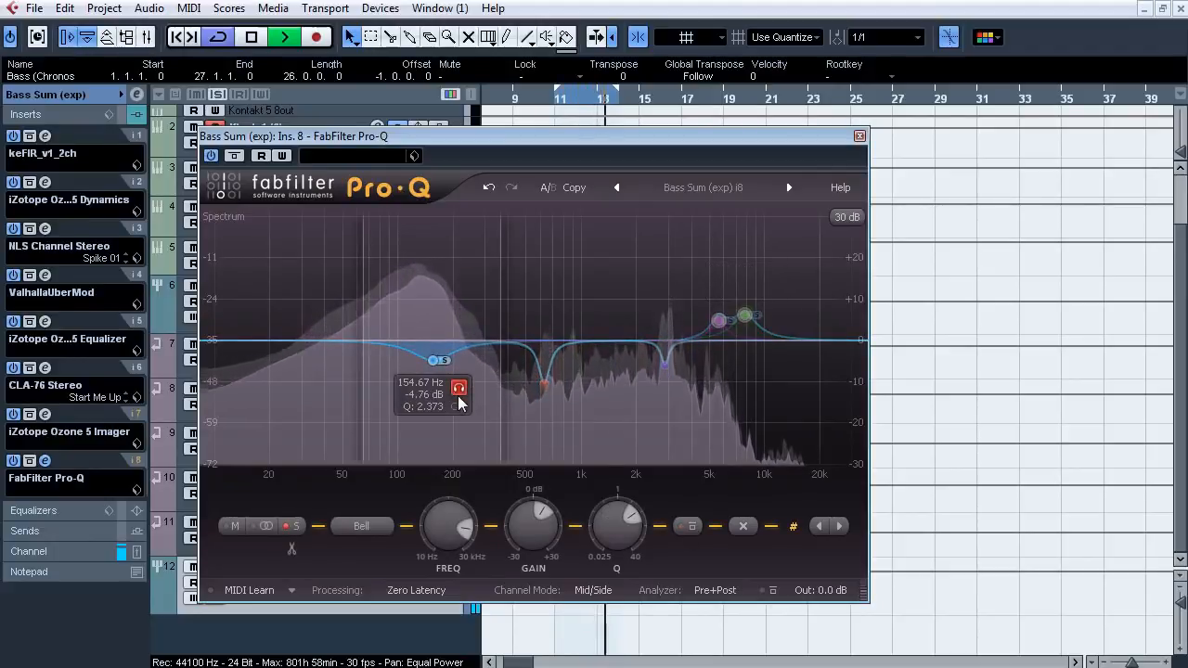
pyautogui.click(379, 277)
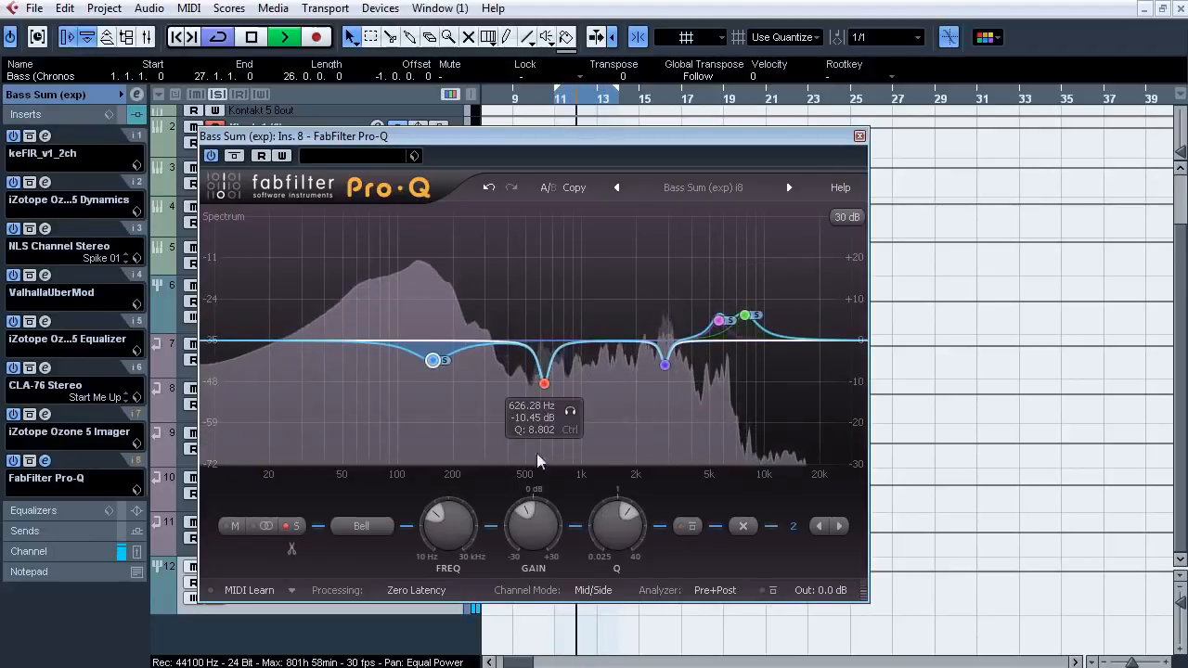
pyautogui.click(700, 528)
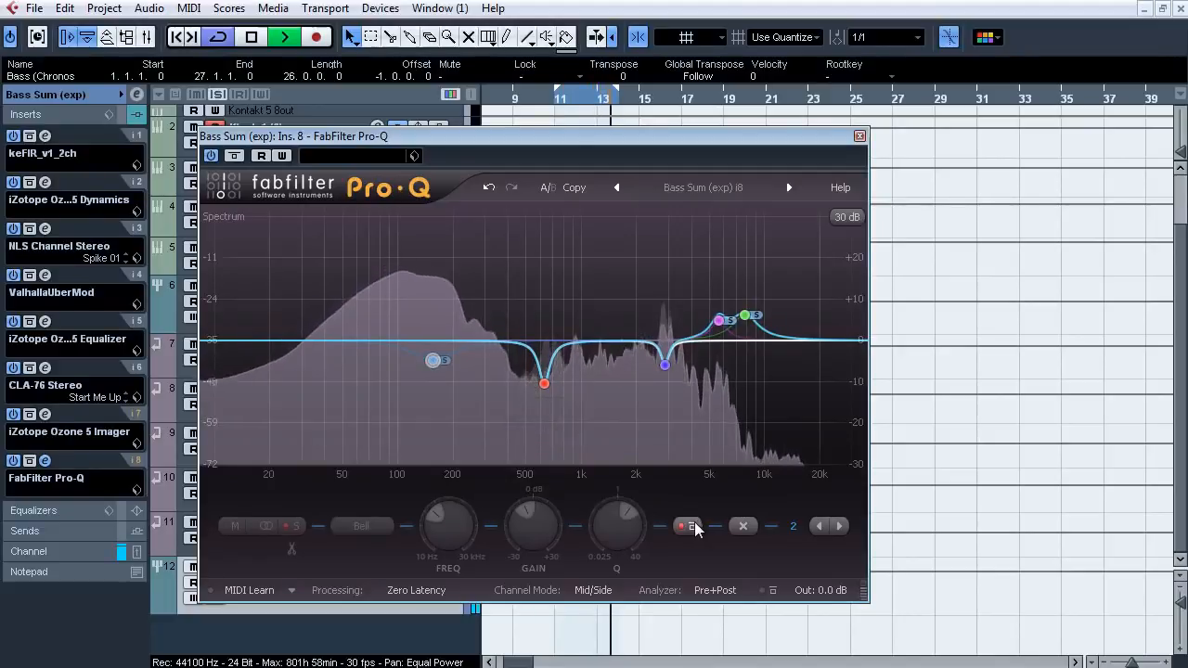
pyautogui.click(695, 528)
# Select the two narrow mid-range cuts, compare them active and bypassed, stop playback, and close Pro-Q.
pyautogui.moveTo(512, 263); pyautogui.dragTo(670, 438)
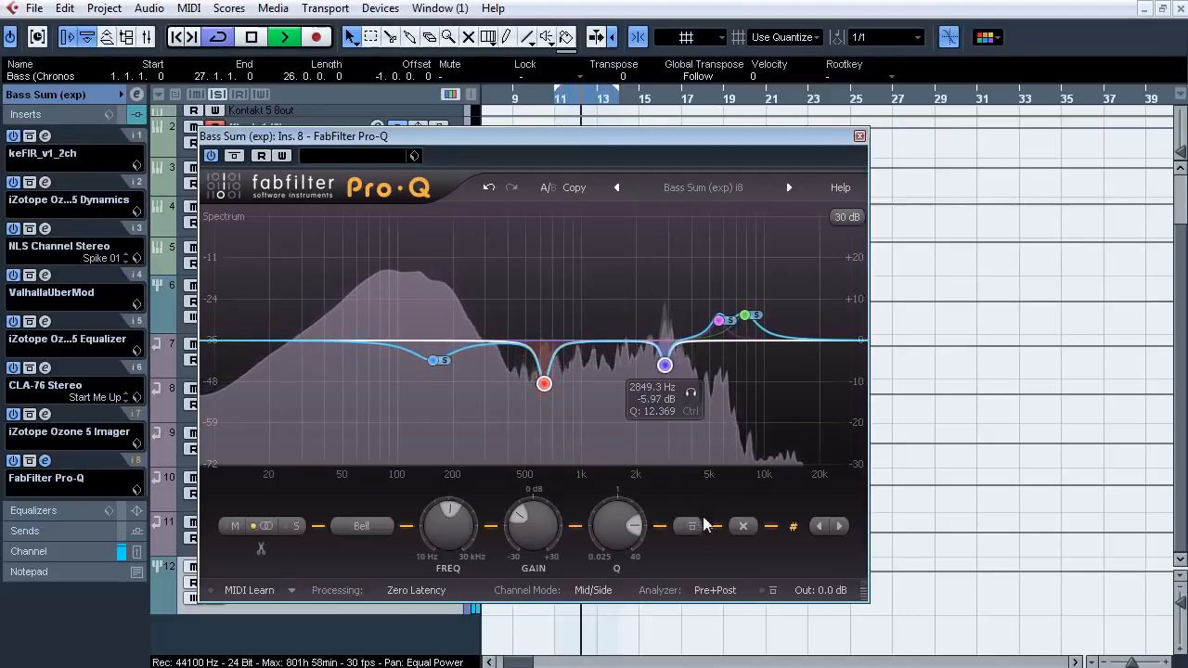
pyautogui.click(693, 527)
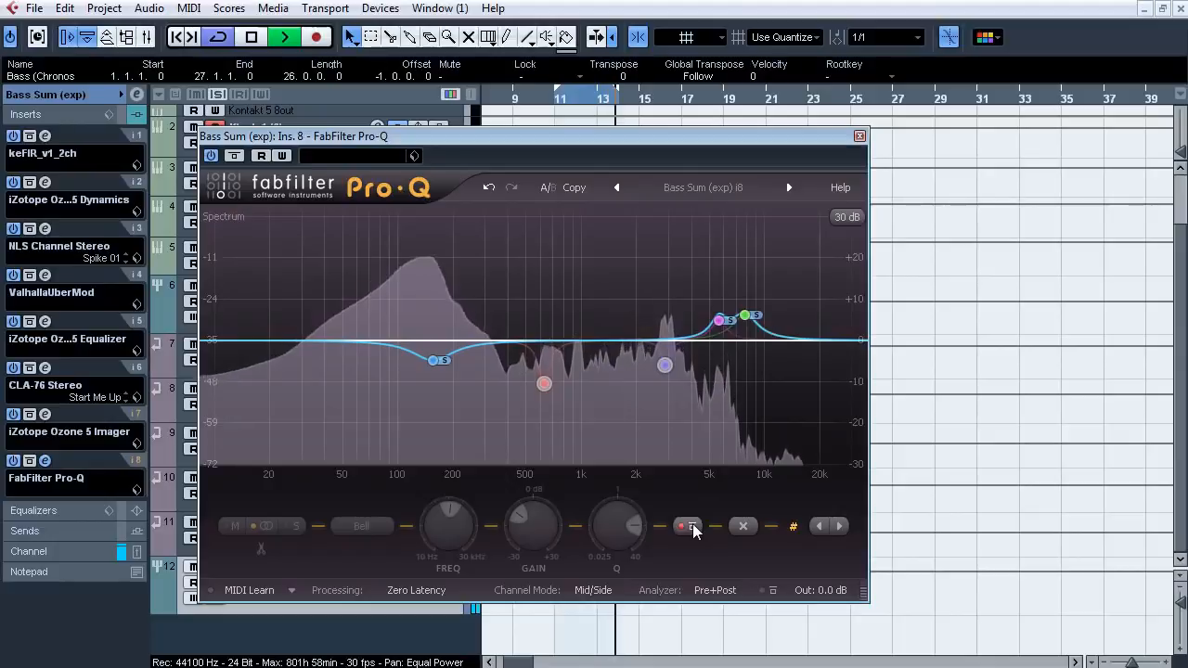
pyautogui.click(693, 527)
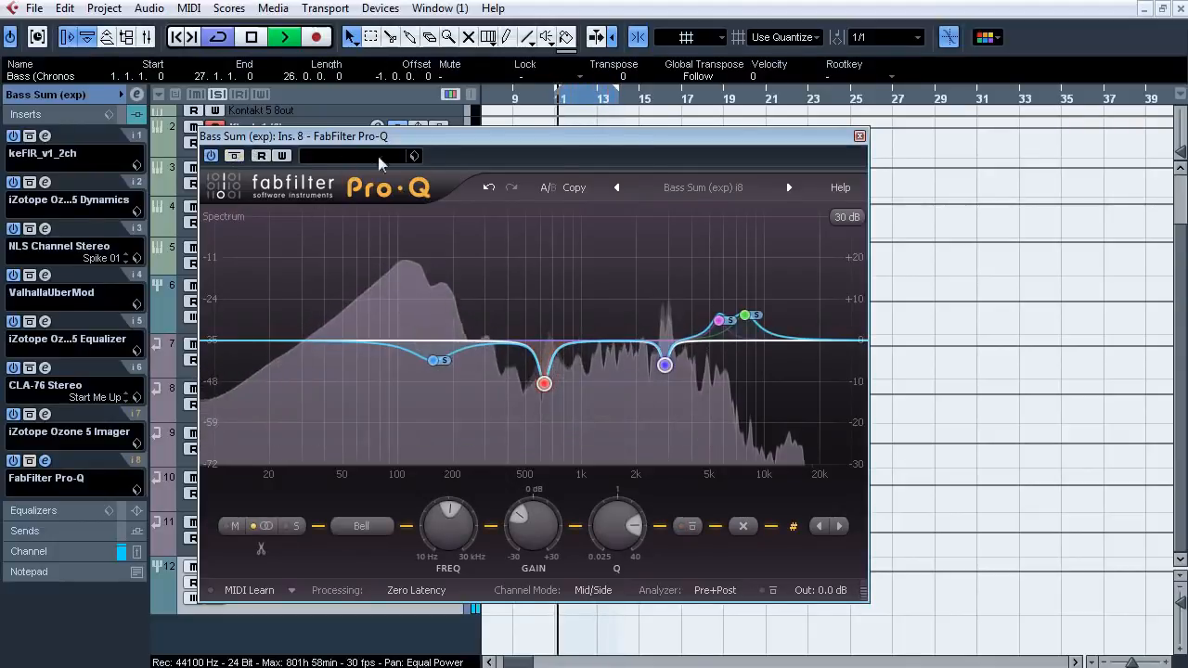
pyautogui.press('space')
pyautogui.click(860, 136)
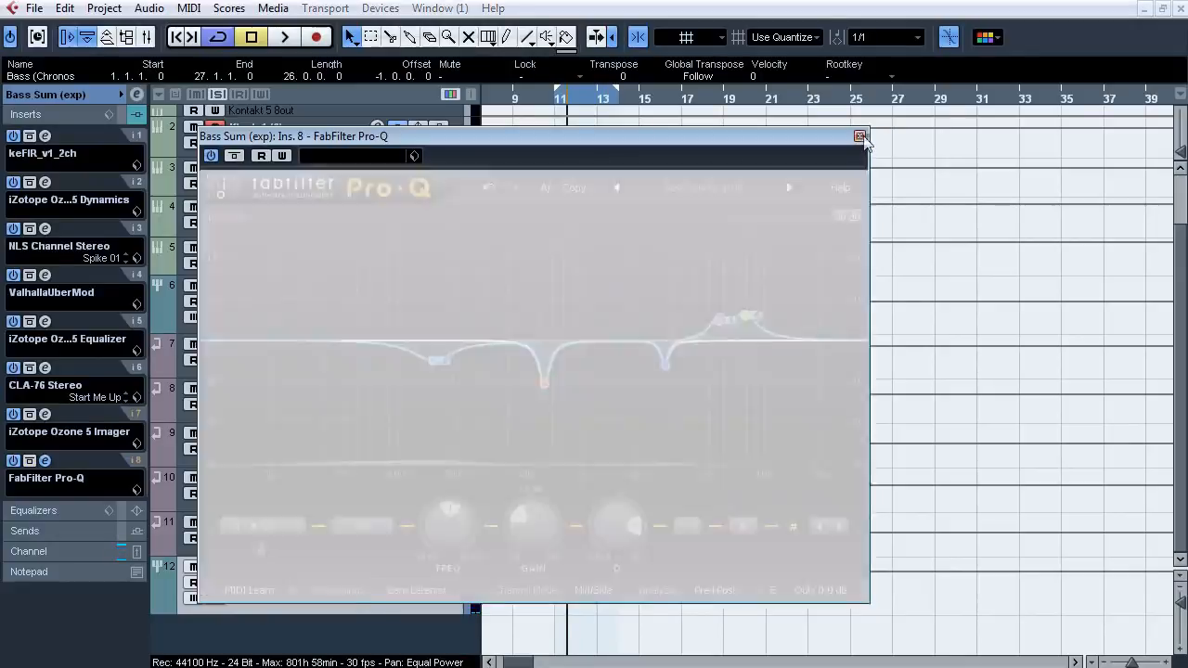
# Look over the mixer, and inspect the keFIR_v1_2ch insert on the Chronos Sum track.
pyautogui.press('F3')
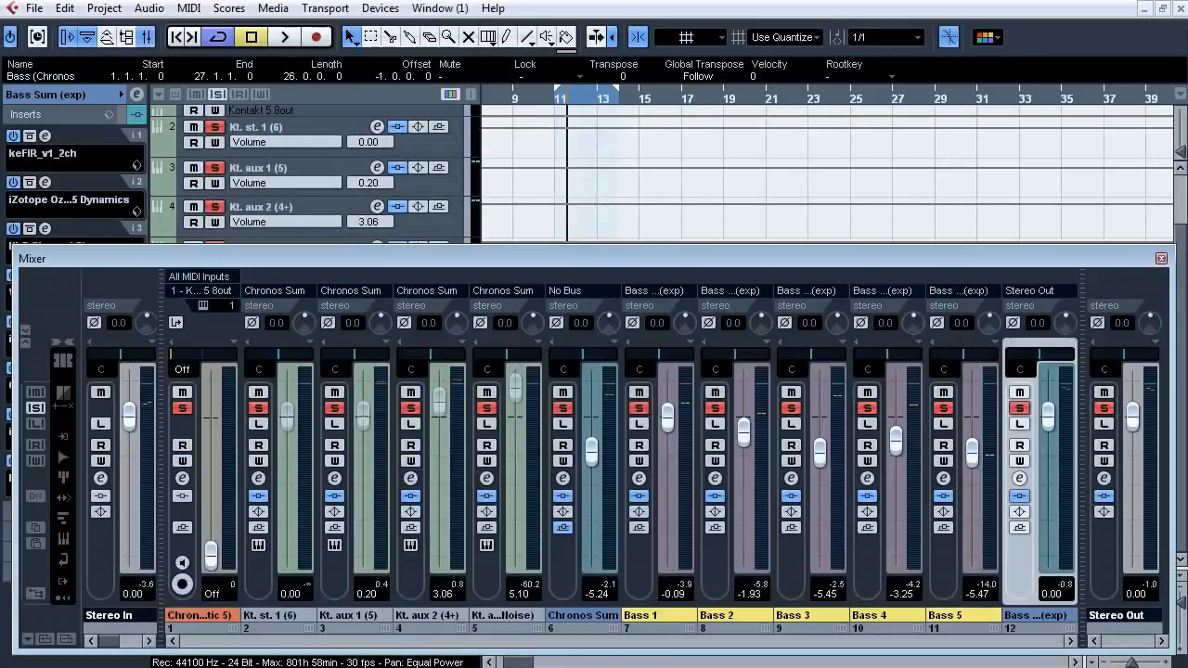
pyautogui.press('F3')
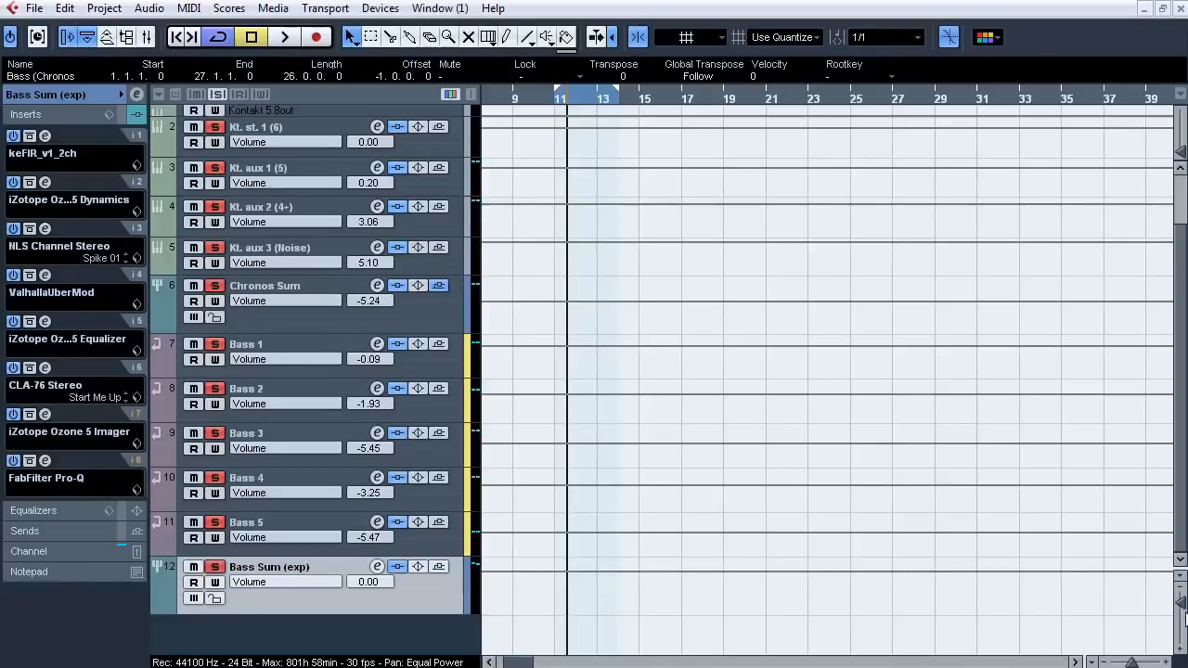
pyautogui.click(341, 323)
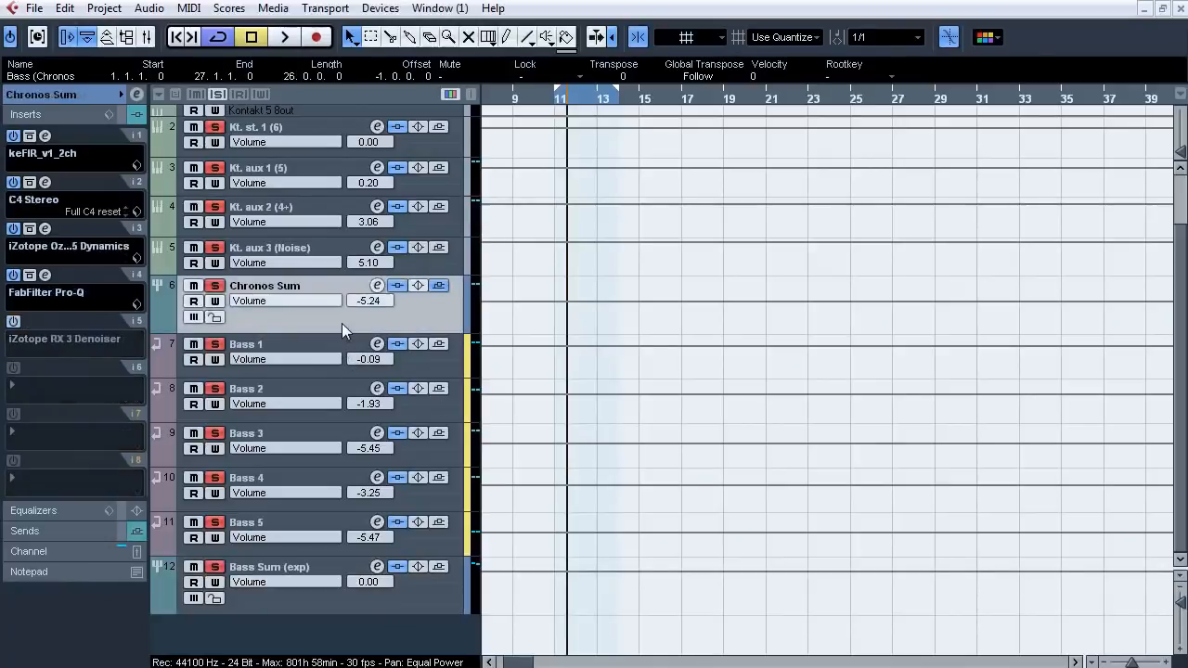
pyautogui.click(48, 140)
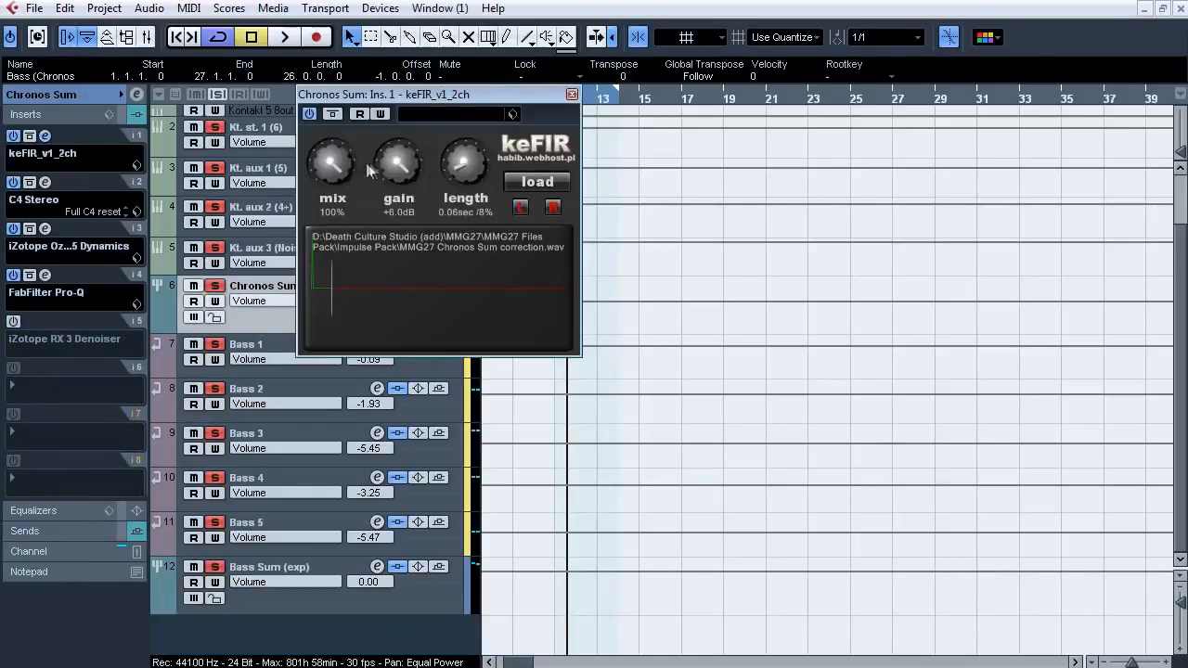
pyautogui.click(44, 136)
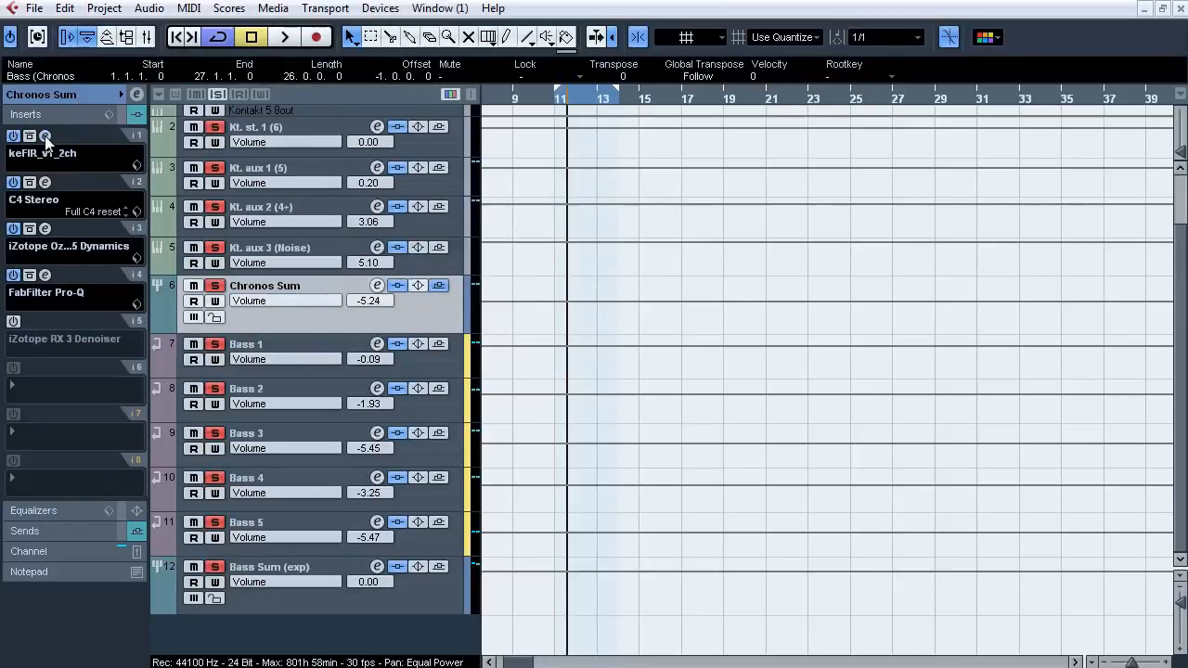
# Enable and inspect iZotope RX 3 Denoiser on Chronos Sum, close it, and look at the project's export options.
pyautogui.click(17, 322)
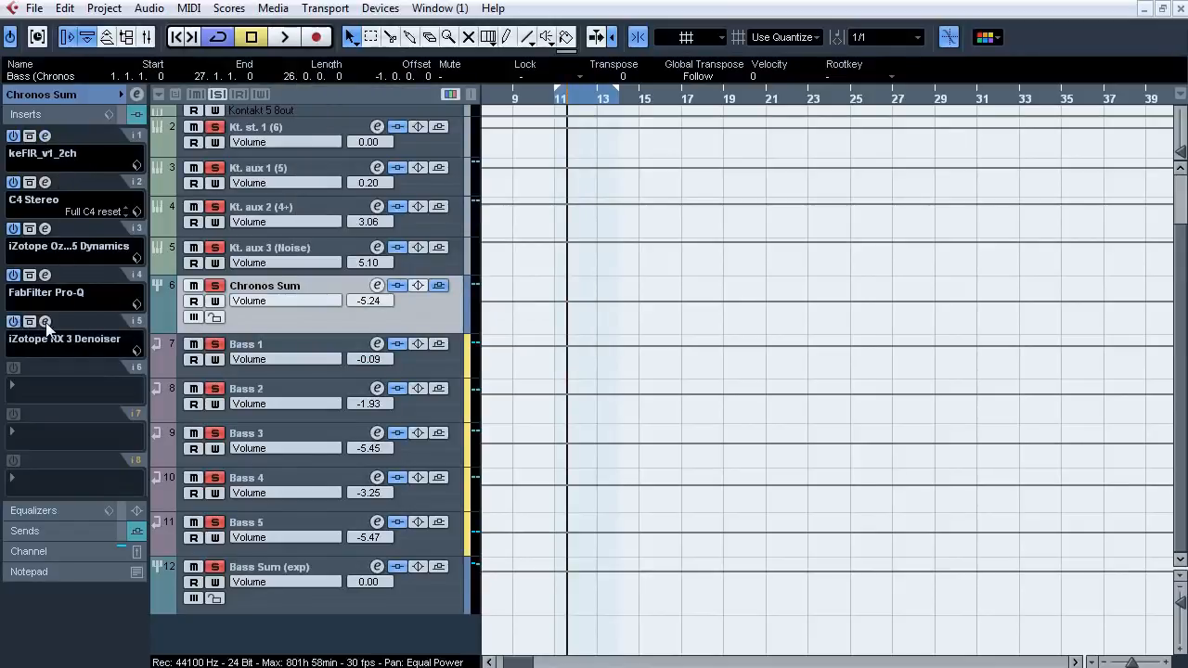
pyautogui.click(45, 322)
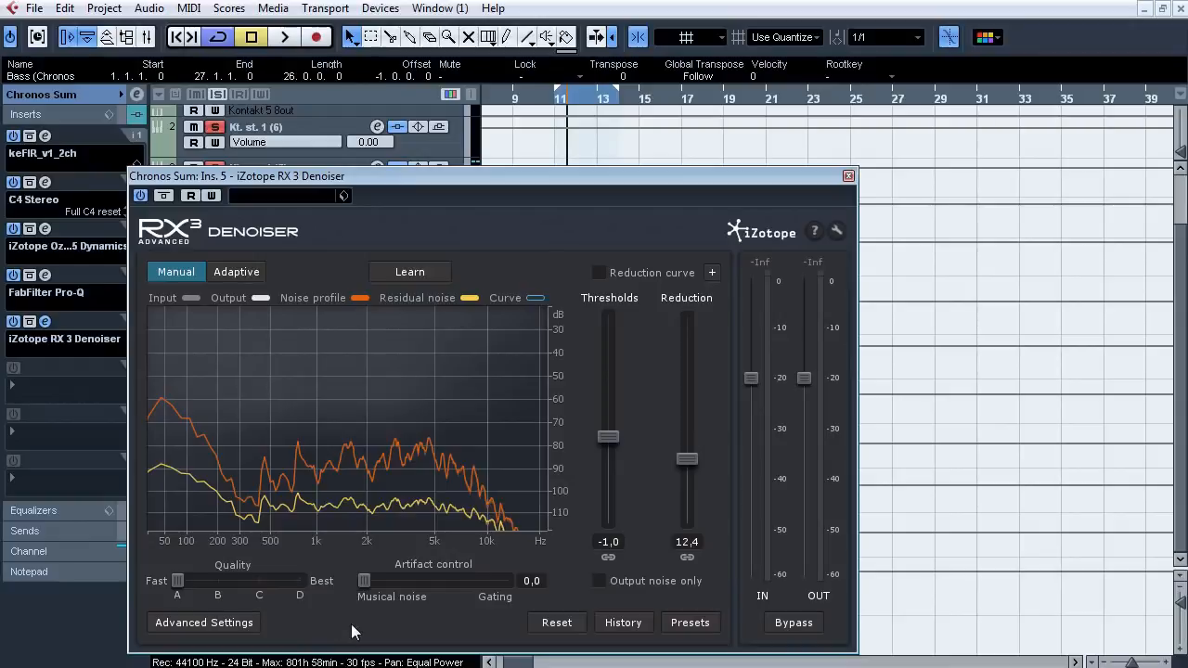
pyautogui.click(848, 177)
pyautogui.click(33, 7)
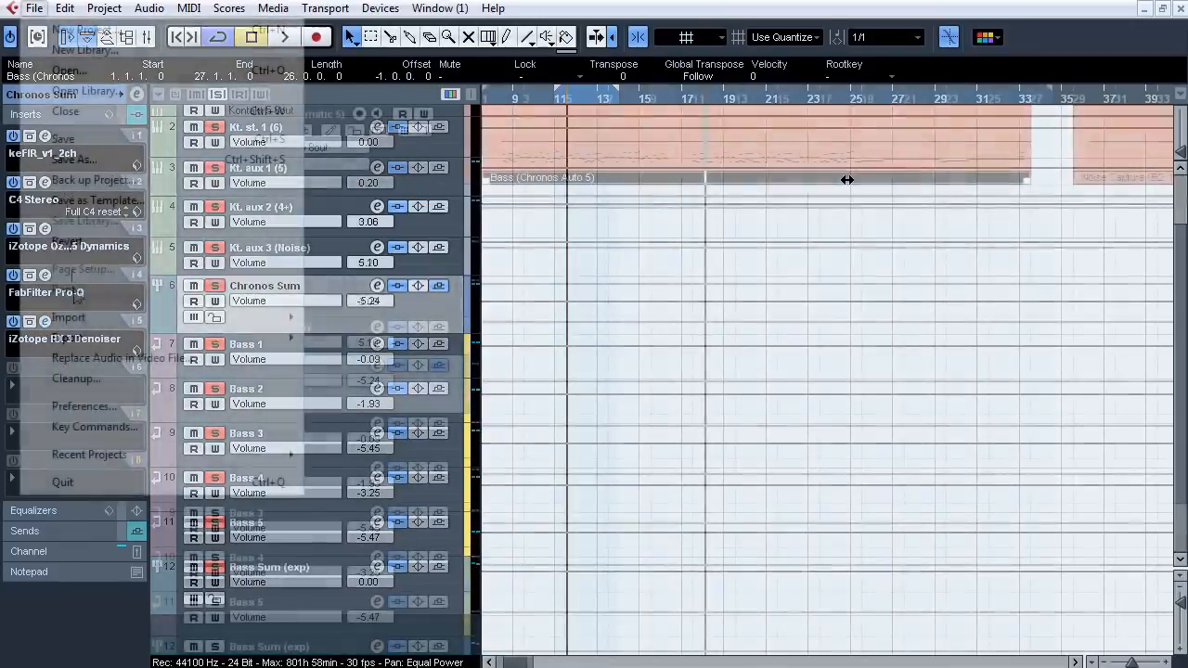
pyautogui.moveTo(98, 337)
pyautogui.click(359, 379)
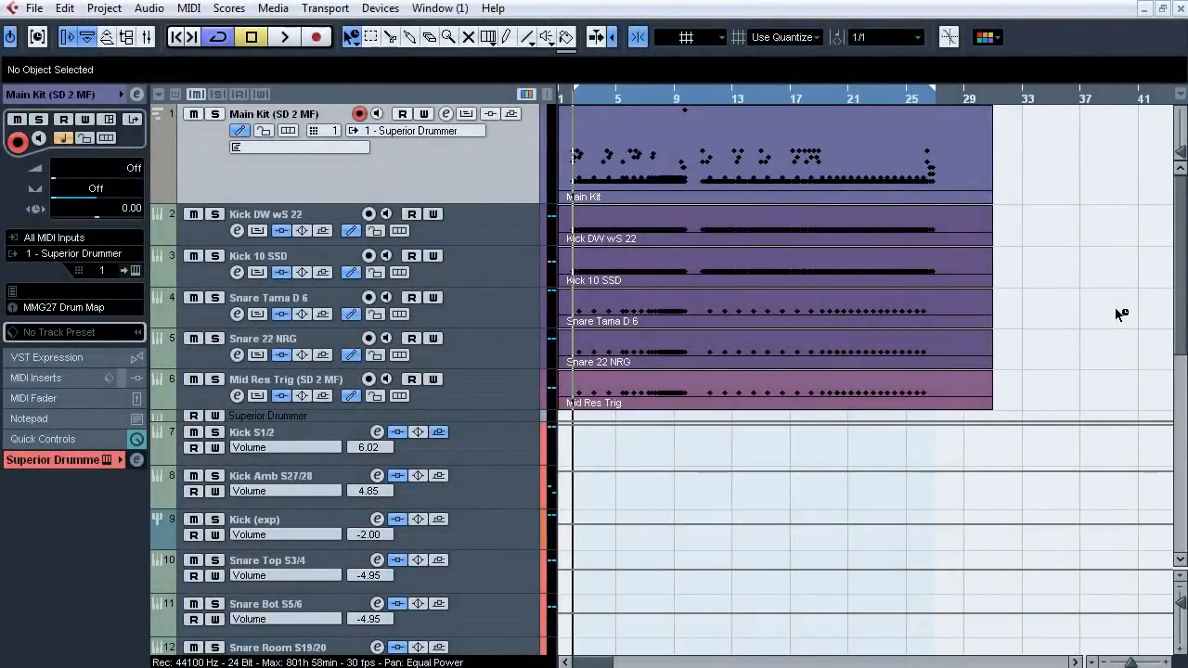
# Play part of the drum project, and inspect which Superior Drummer outputs are activated in the VST Instruments rack.
pyautogui.press('space')
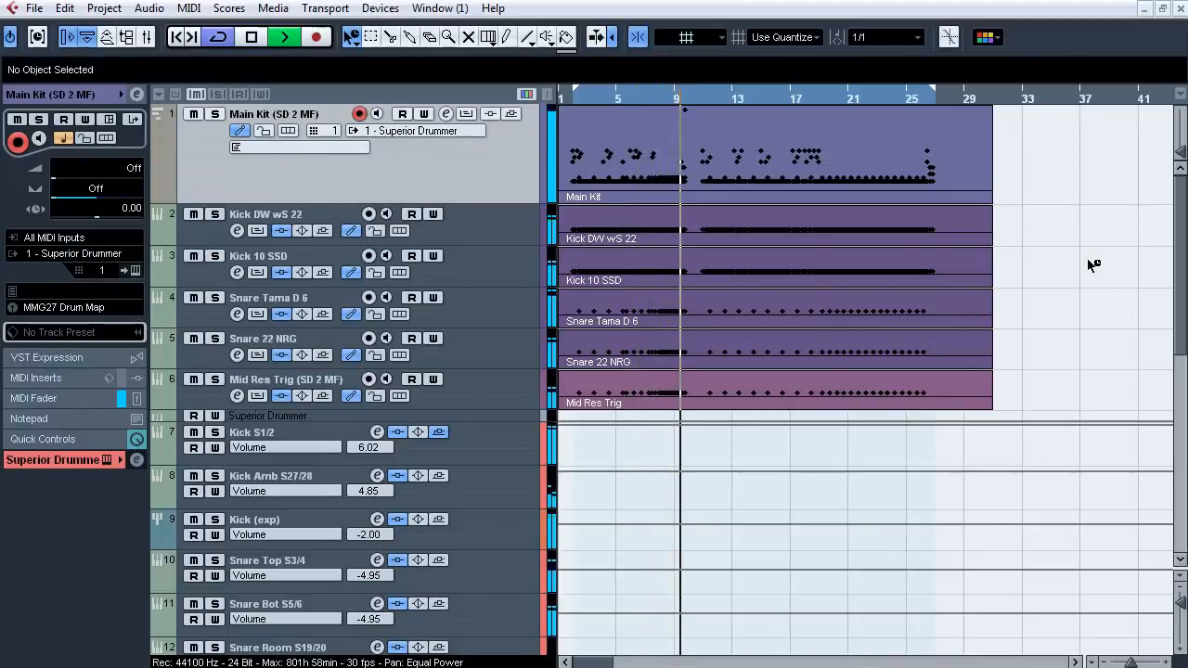
pyautogui.press('space')
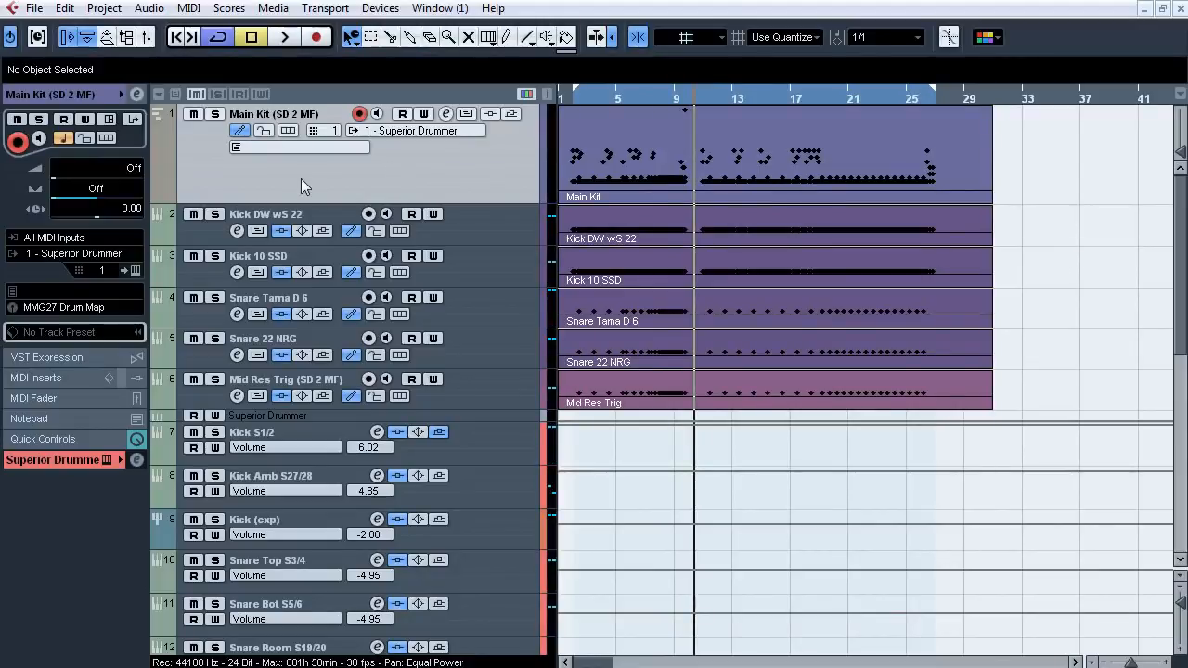
pyautogui.press('F11')
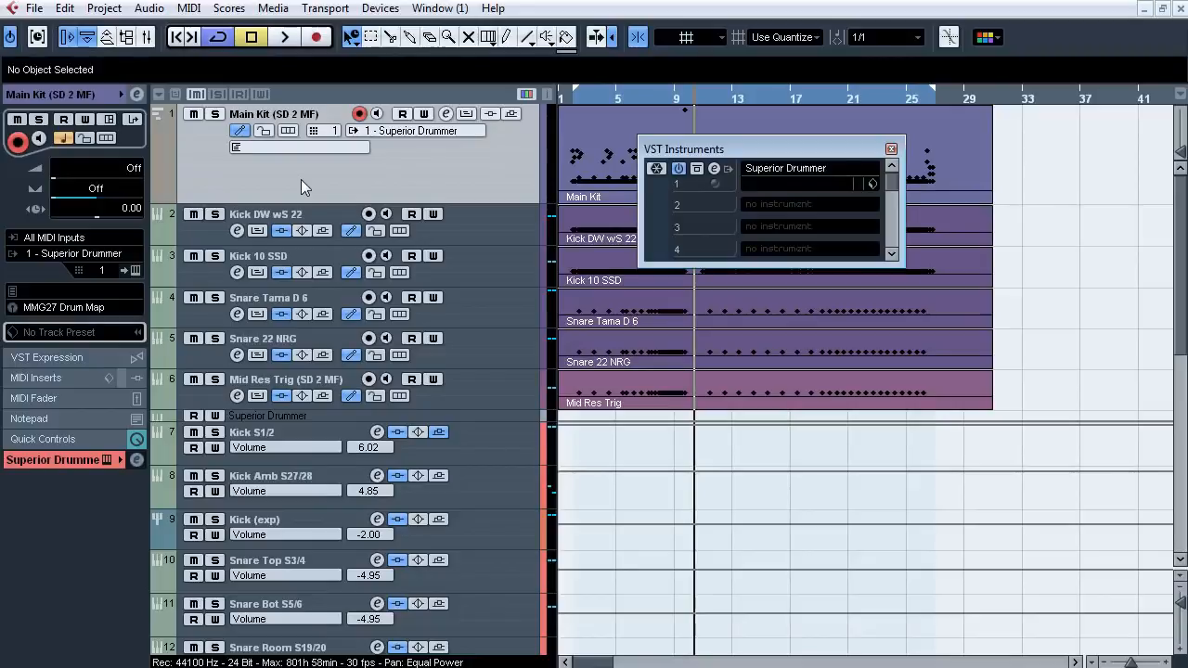
pyautogui.click(732, 168)
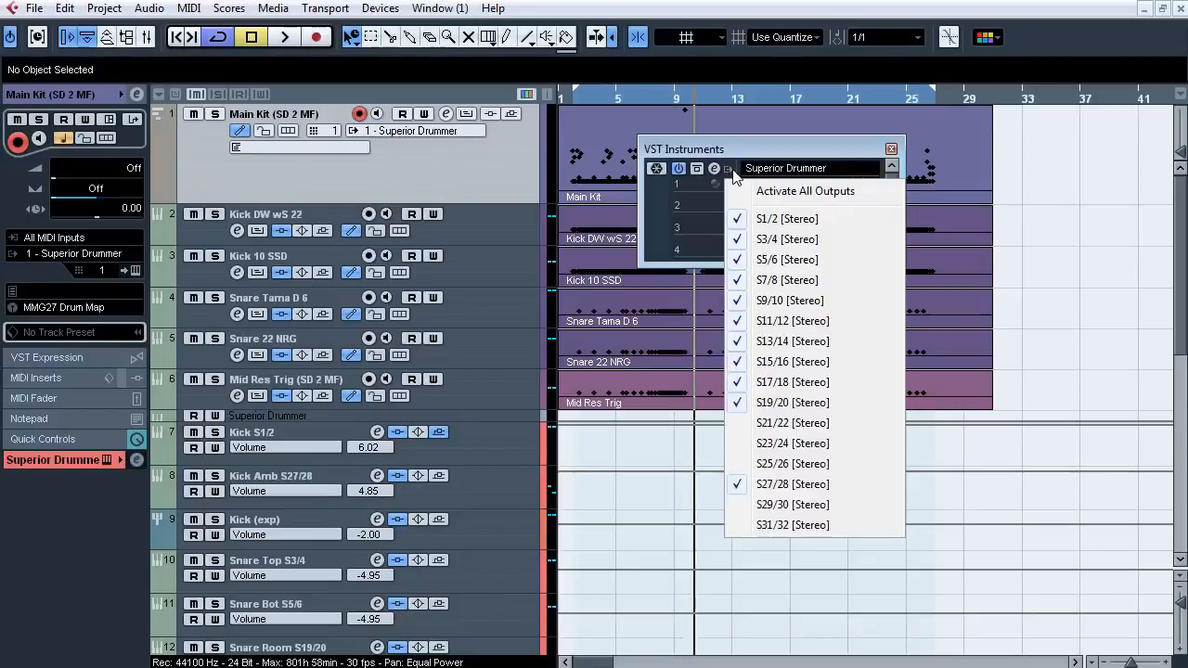
pyautogui.click(891, 150)
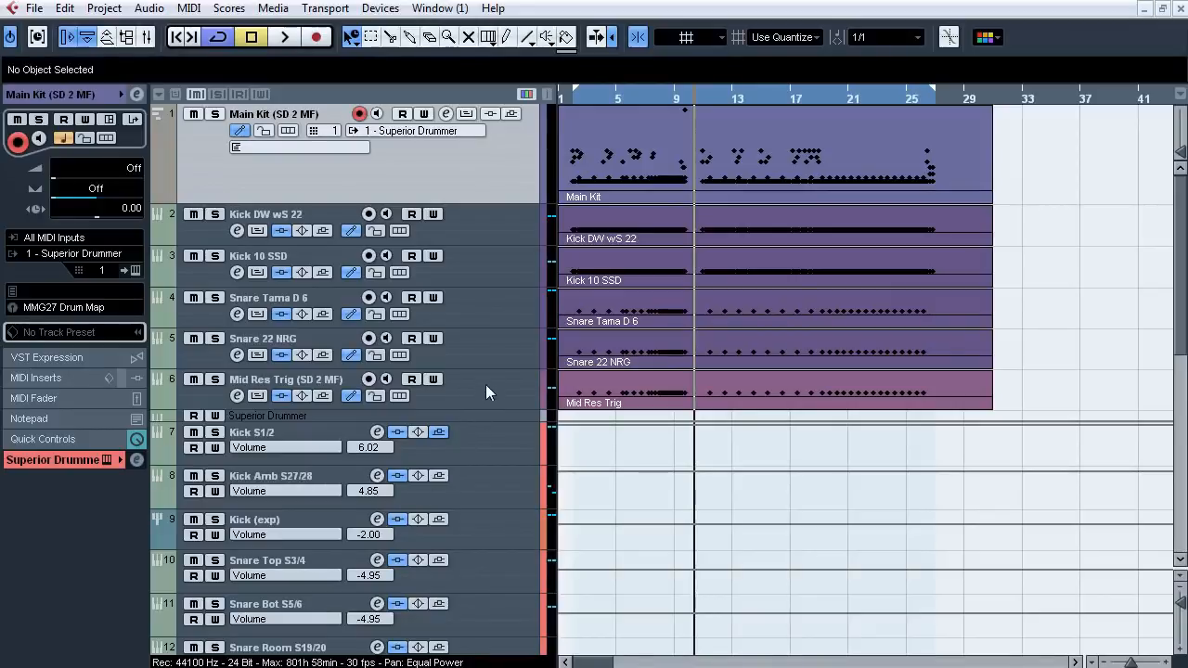
# Select the Kick DW wS 22 and Kick 10 SSD pair, the two snare sample tracks, and Mid Res Trig in turn.
pyautogui.click(489, 222)
pyautogui.keyDown('shift'); pyautogui.click(493, 258); pyautogui.keyUp('shift')
pyautogui.click(77, 96)
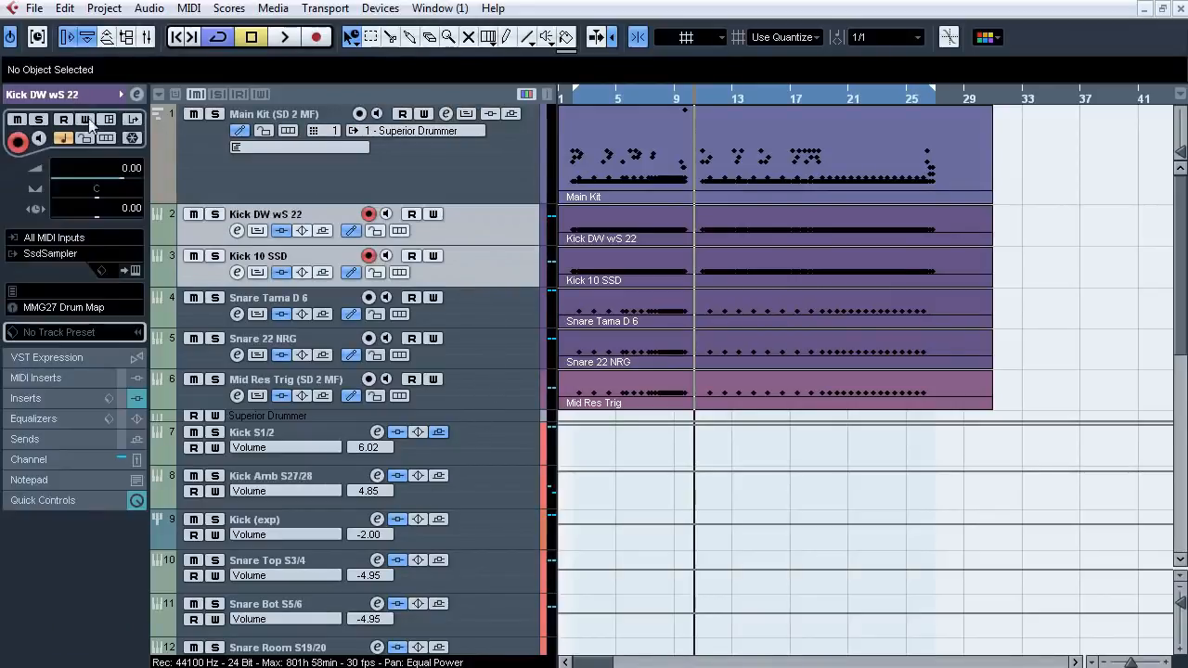
pyautogui.click(480, 311)
pyautogui.keyDown('shift'); pyautogui.click(487, 357); pyautogui.keyUp('shift')
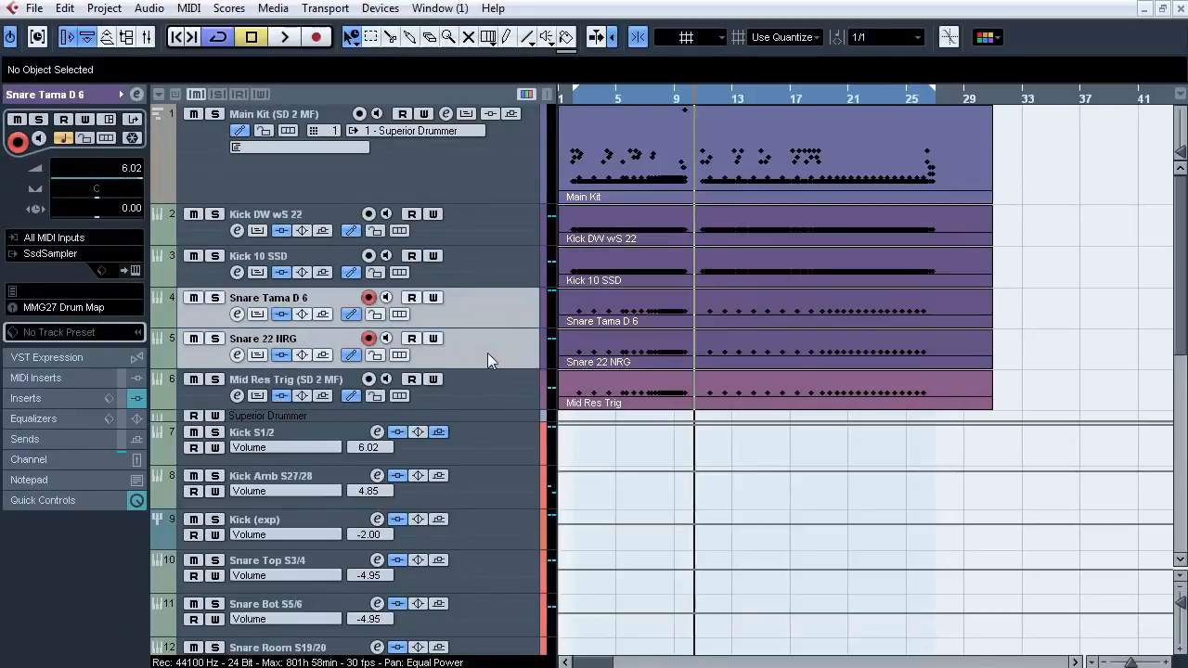
pyautogui.click(491, 397)
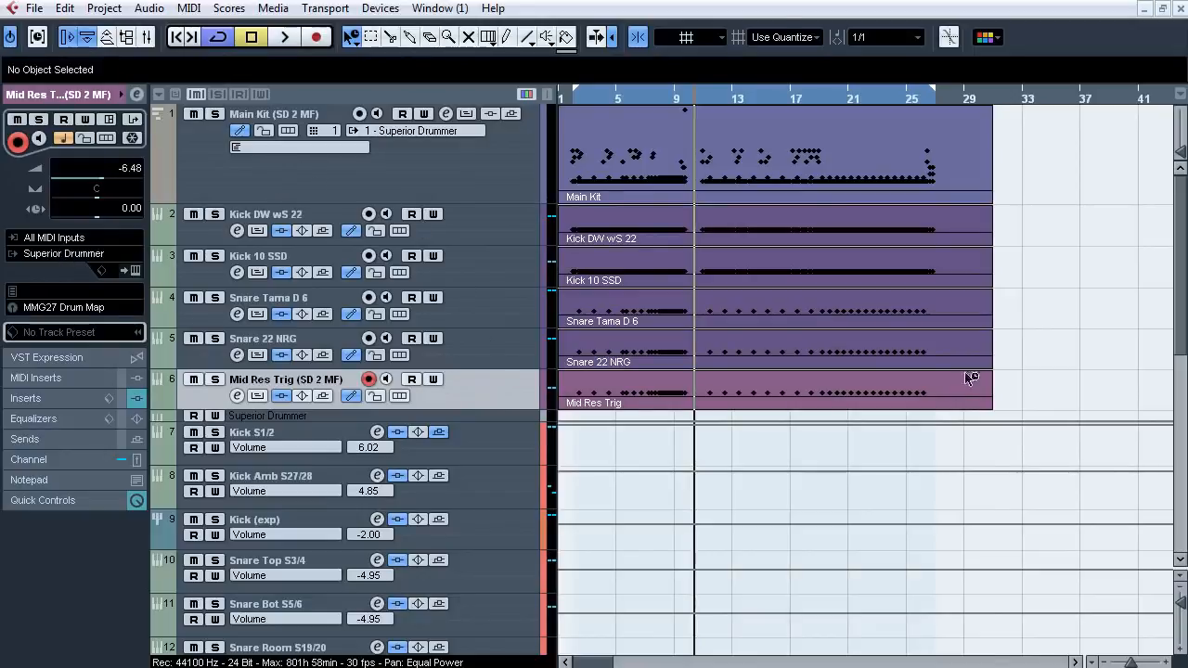
# Solo Snare (exp), Toms (exp) and Overheads (exp) one after another to show their source tracks, clearing each solo.
pyautogui.moveTo(1180, 273); pyautogui.dragTo(1181, 351)
pyautogui.click(218, 286)
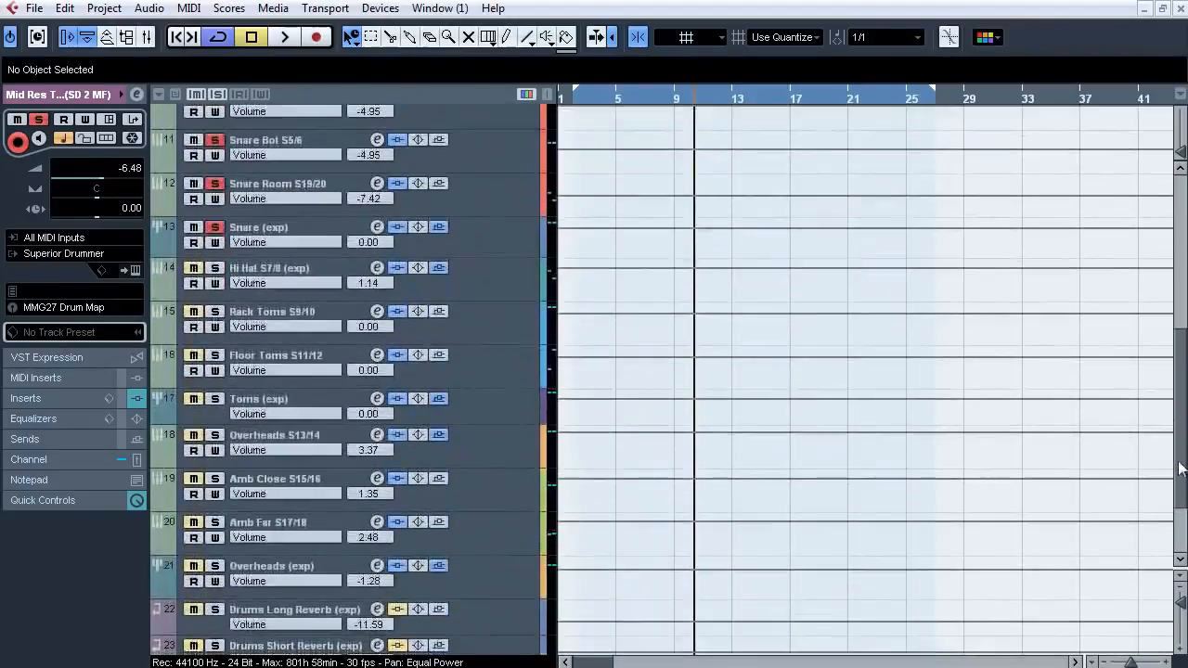
pyautogui.click(217, 95)
pyautogui.click(217, 399)
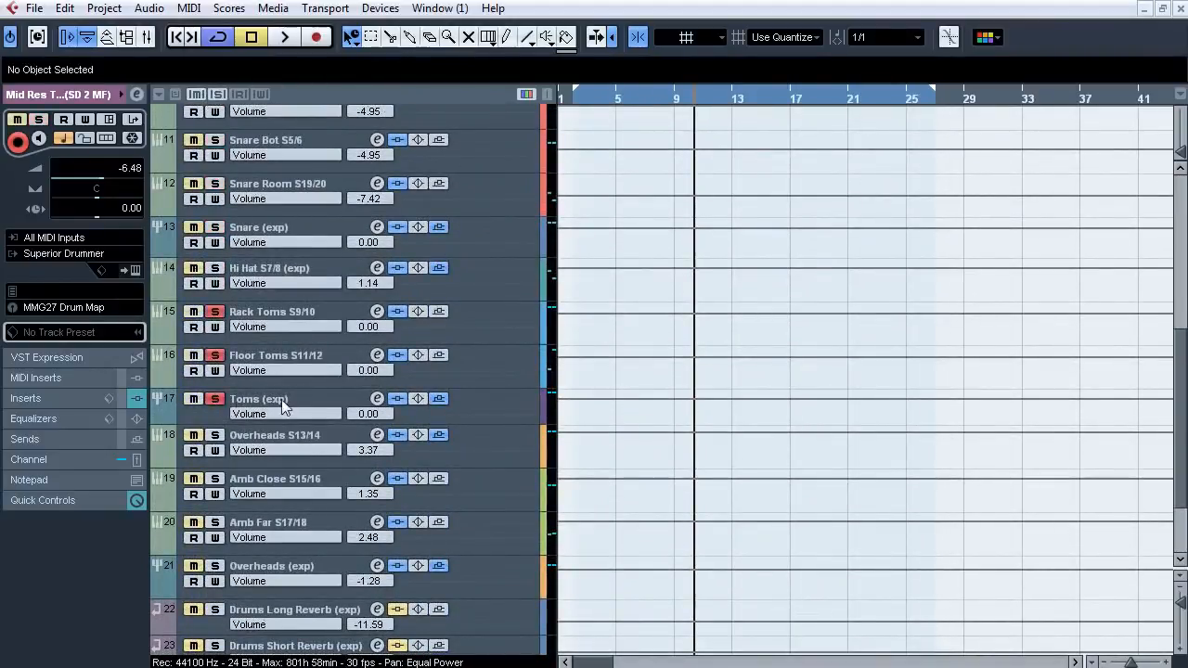
pyautogui.click(215, 399)
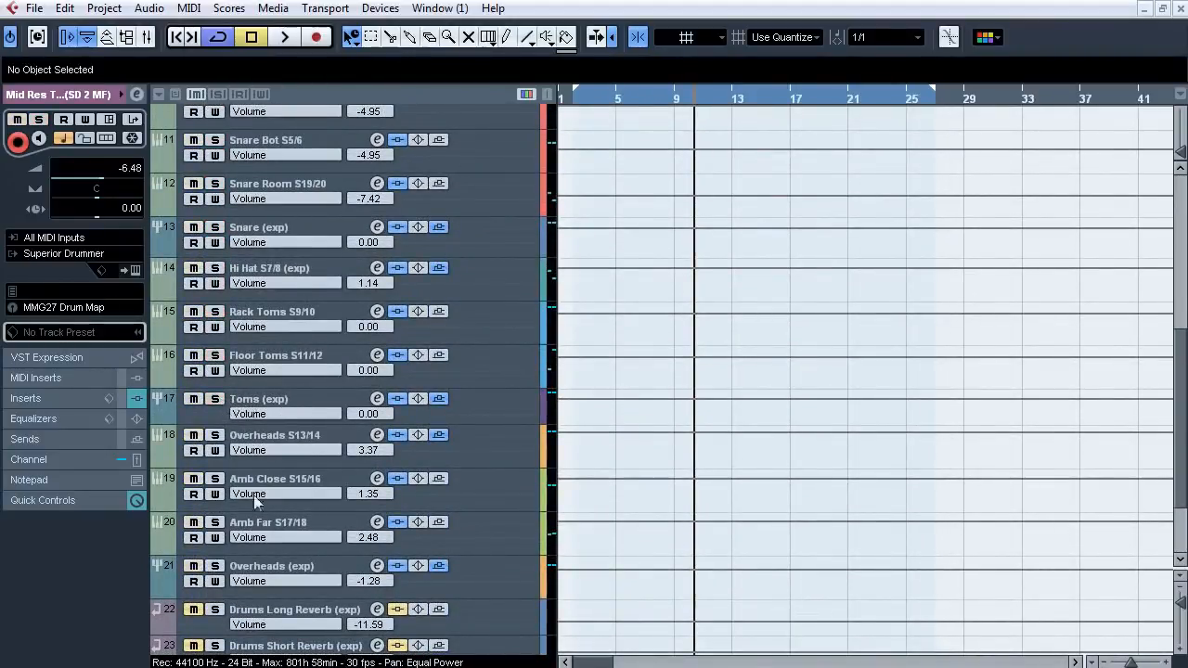
pyautogui.click(216, 565)
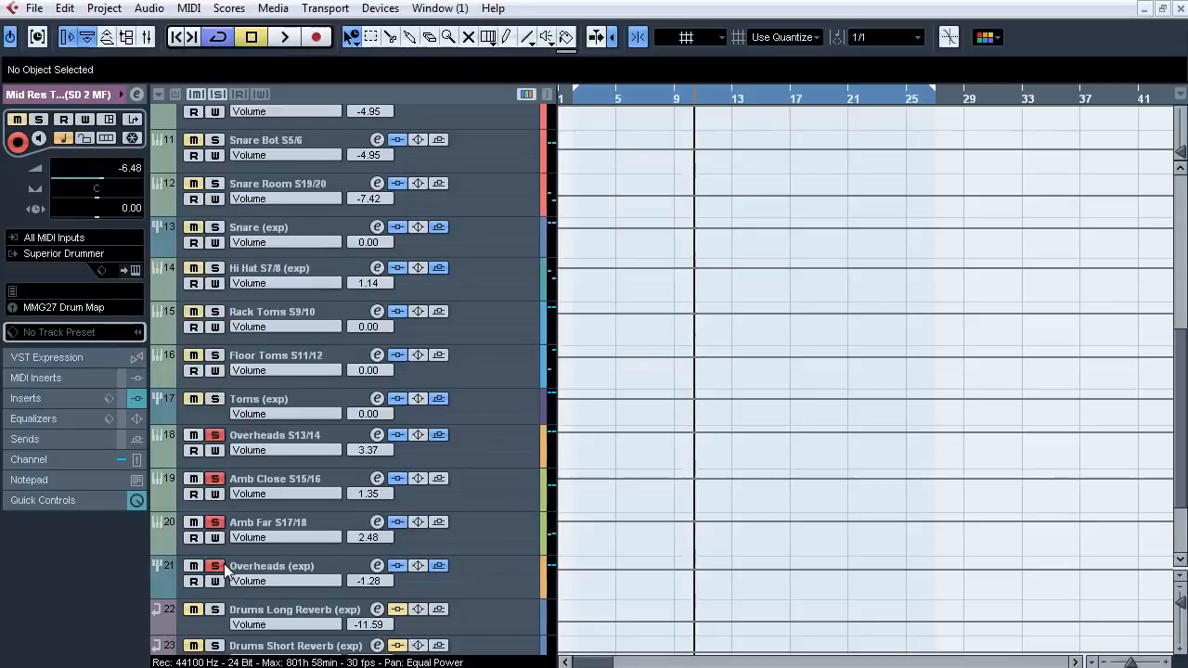
pyautogui.click(216, 566)
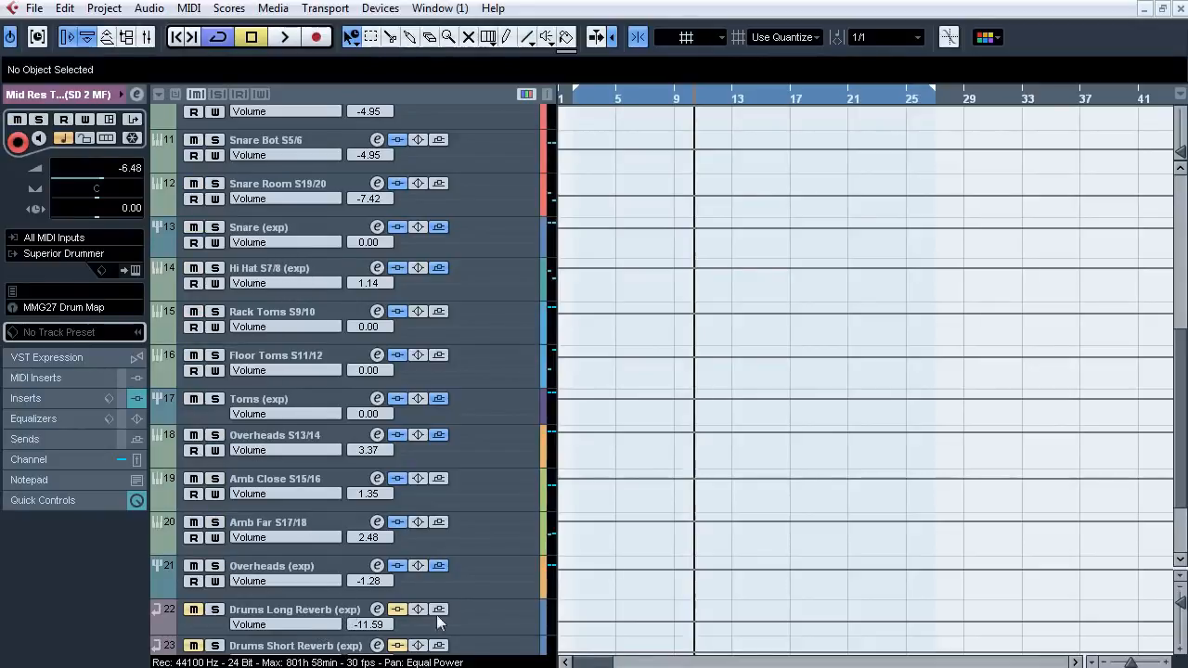
# Select the Limiter group track, open its FabFilter Pro-L insert to inspect the settings, and close the plug-in.
pyautogui.scroll(-3, 1143, 372)
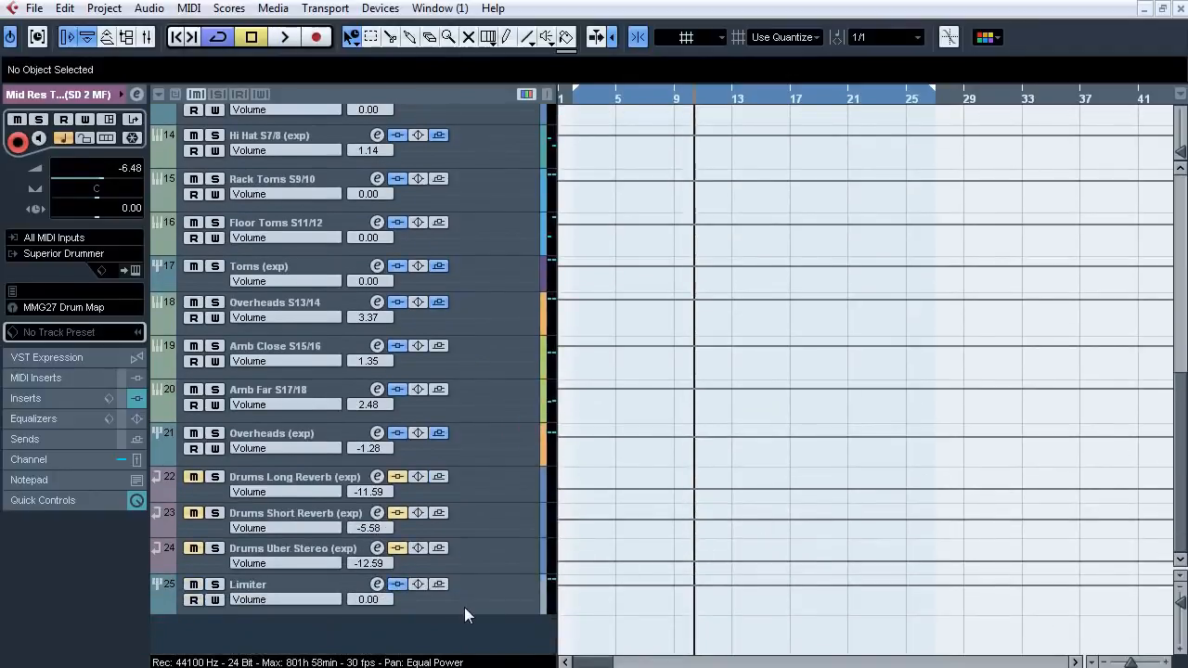
pyautogui.click(483, 599)
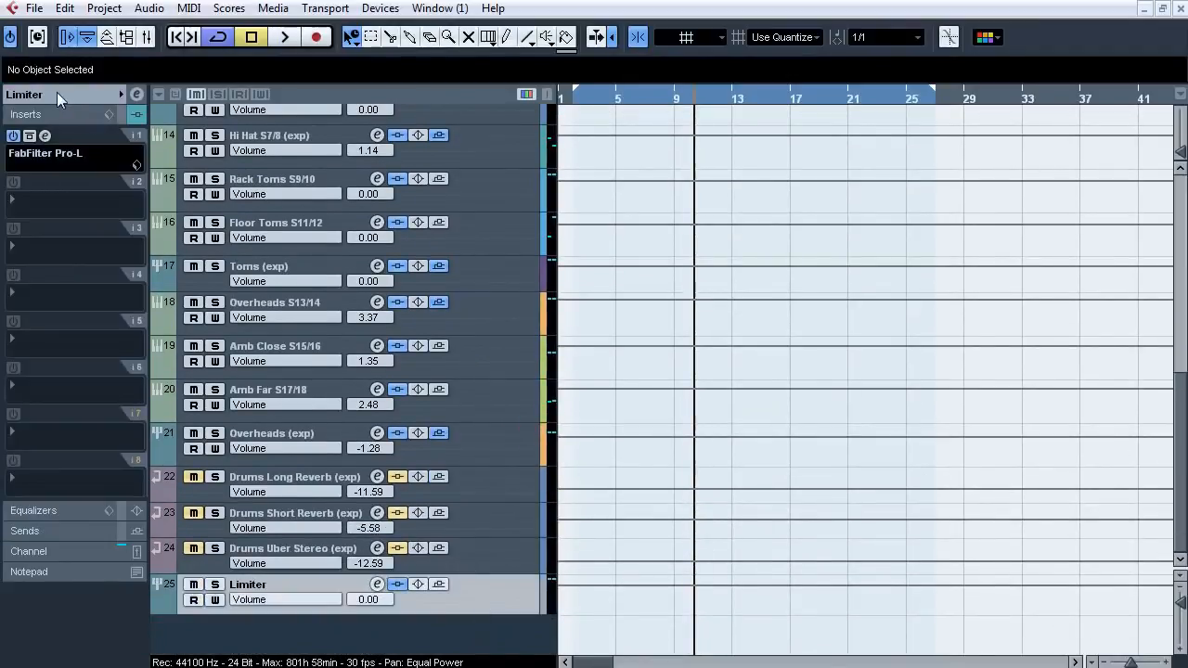
pyautogui.click(56, 93)
pyautogui.click(54, 241)
pyautogui.click(46, 135)
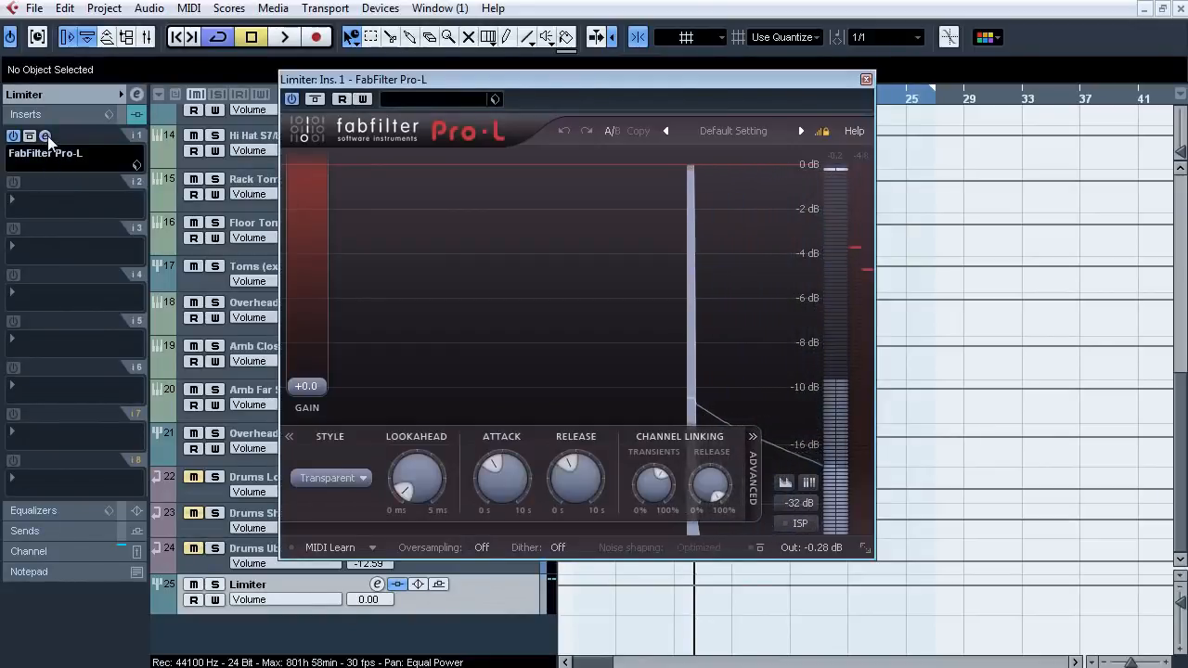
pyautogui.click(47, 136)
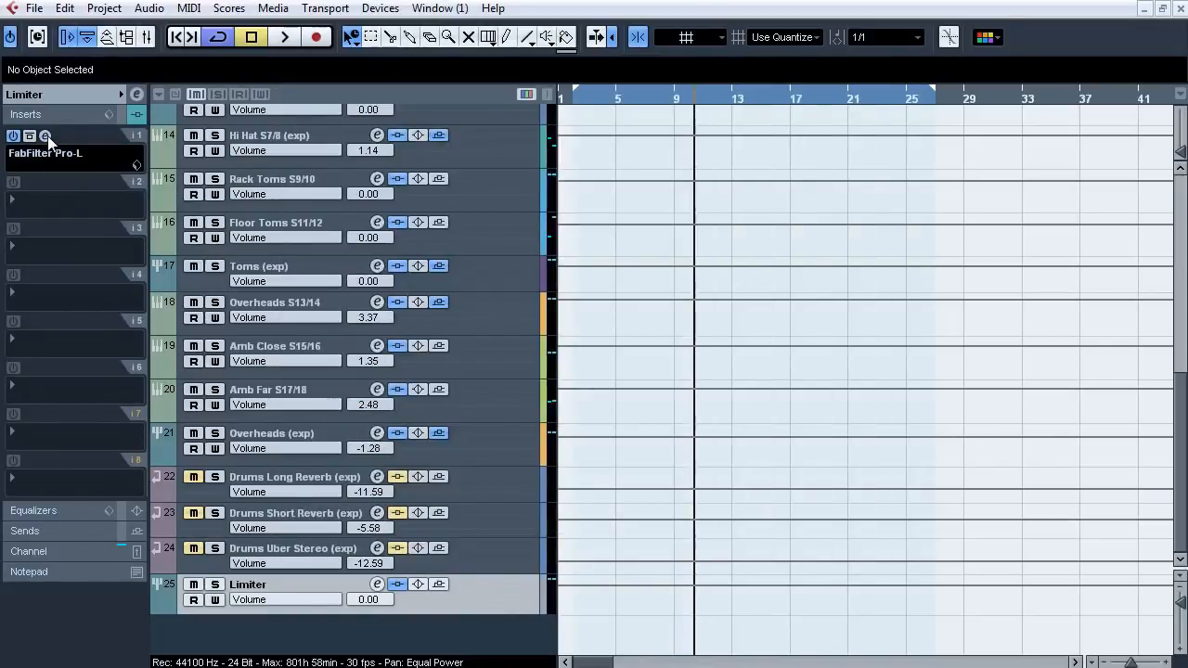
# Open the Main Kit part in the drum editor, fit the whole part in view, and enlarge the velocity lane.
pyautogui.moveTo(1178, 511); pyautogui.dragTo(1179, 314)
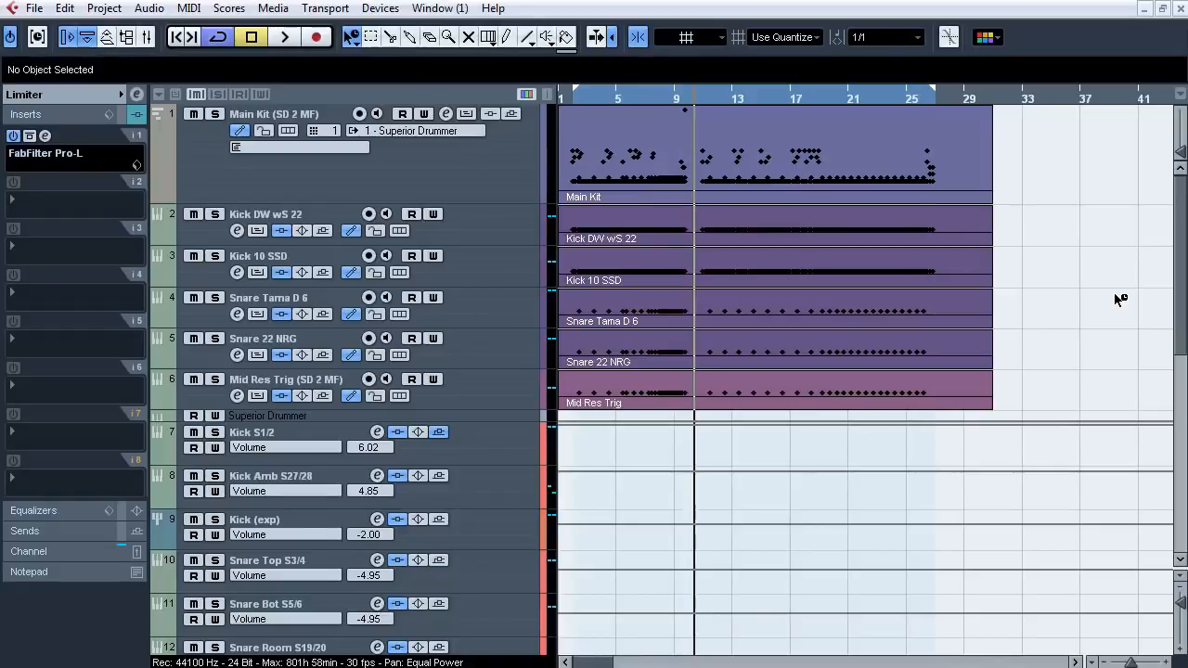
pyautogui.click(492, 185)
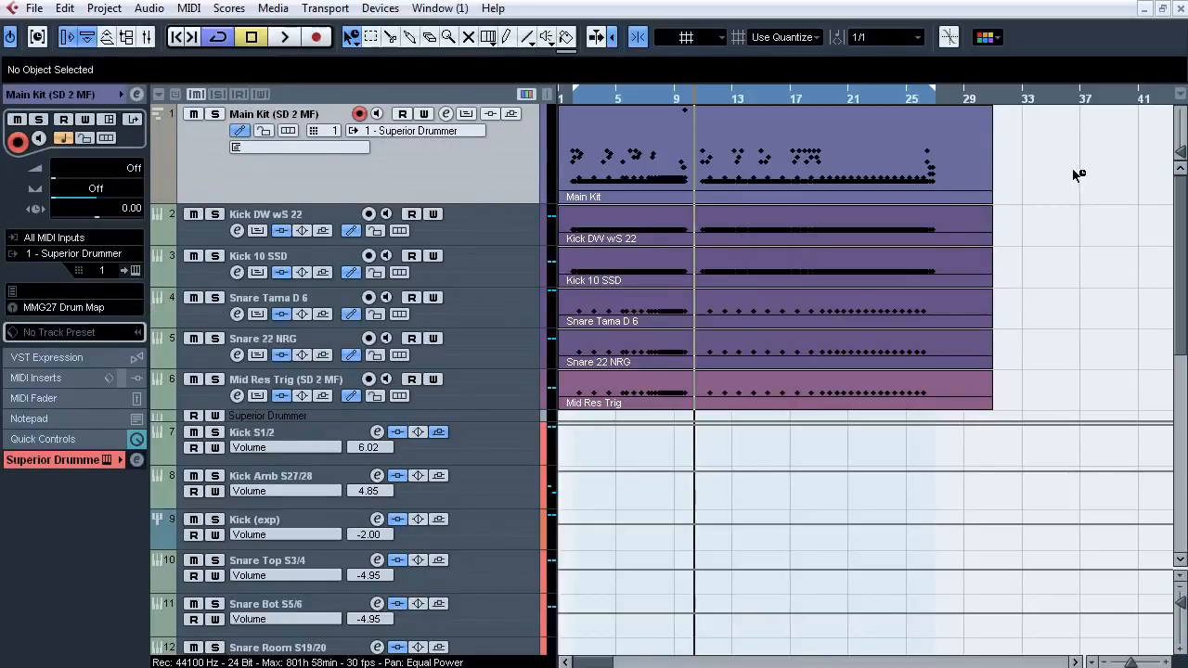
pyautogui.doubleClick(919, 178)
pyautogui.moveTo(1182, 163); pyautogui.dragTo(1184, 121)
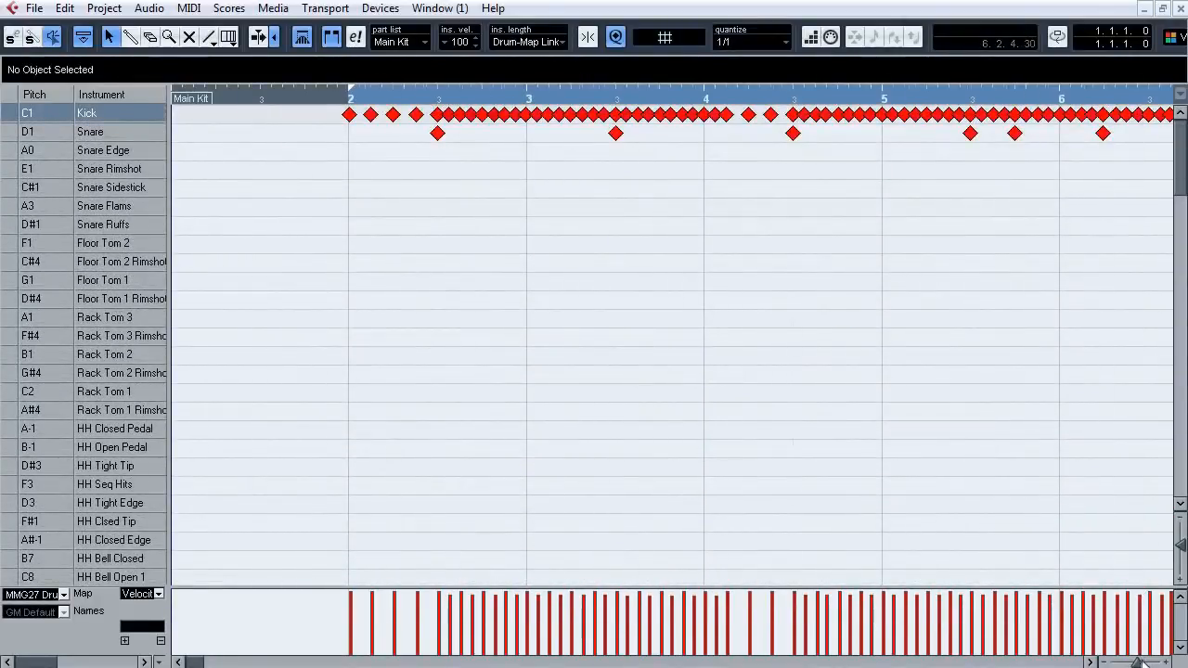
pyautogui.moveTo(1146, 662); pyautogui.dragTo(1139, 663)
pyautogui.moveTo(604, 586); pyautogui.dragTo(610, 446)
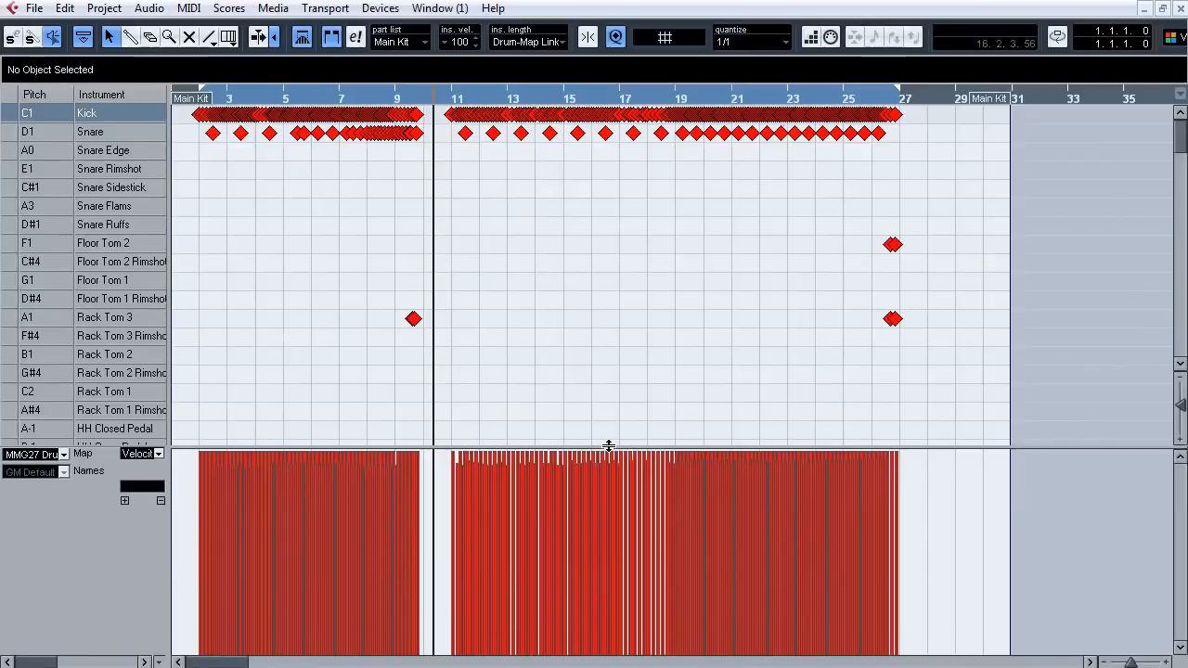
# Select all the kick notes in the Main Kit part and examine their velocities across the song.
pyautogui.moveTo(919, 105); pyautogui.dragTo(186, 124)
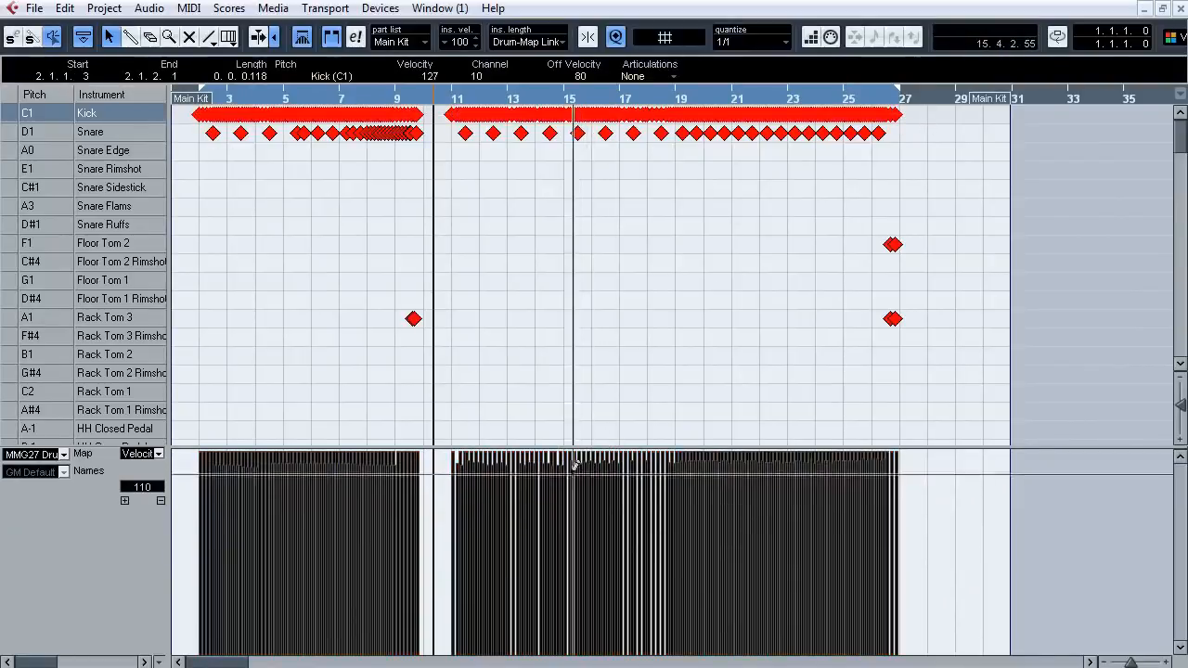
pyautogui.moveTo(335, 98); pyautogui.dragTo(337, 126)
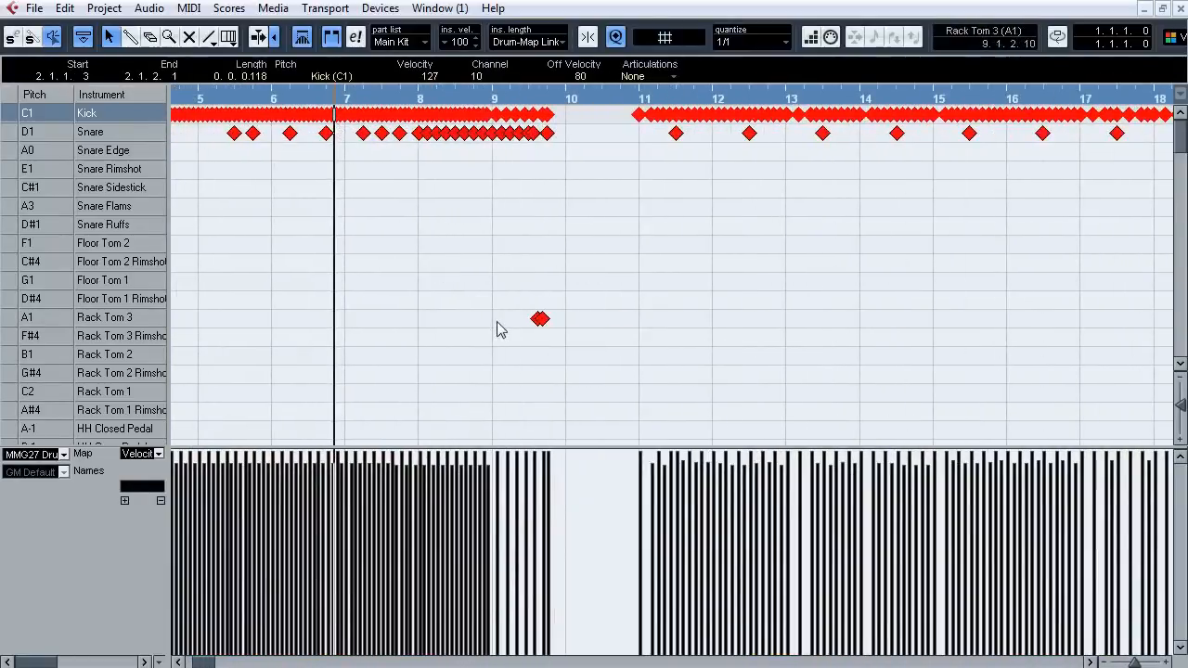
pyautogui.click(1093, 662)
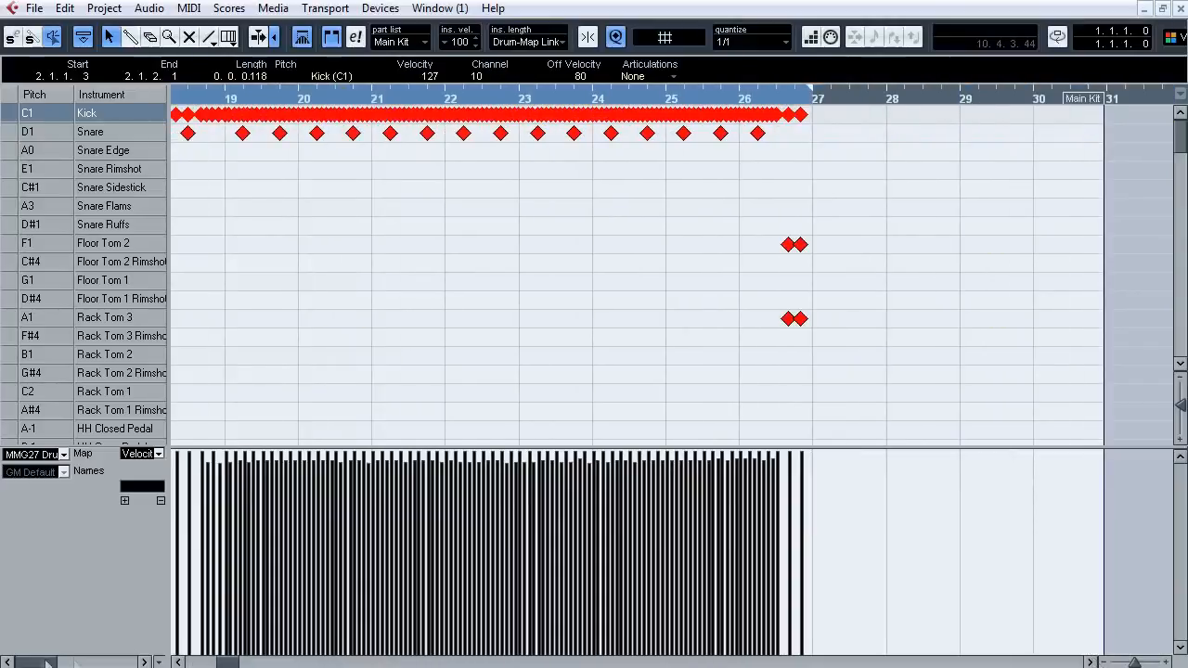
# Select the snare notes from about bar 7 to bar 9 and examine their velocities.
pyautogui.moveTo(226, 662); pyautogui.dragTo(193, 662)
pyautogui.moveTo(434, 176); pyautogui.dragTo(601, 141)
pyautogui.moveTo(1134, 662); pyautogui.dragTo(1131, 662)
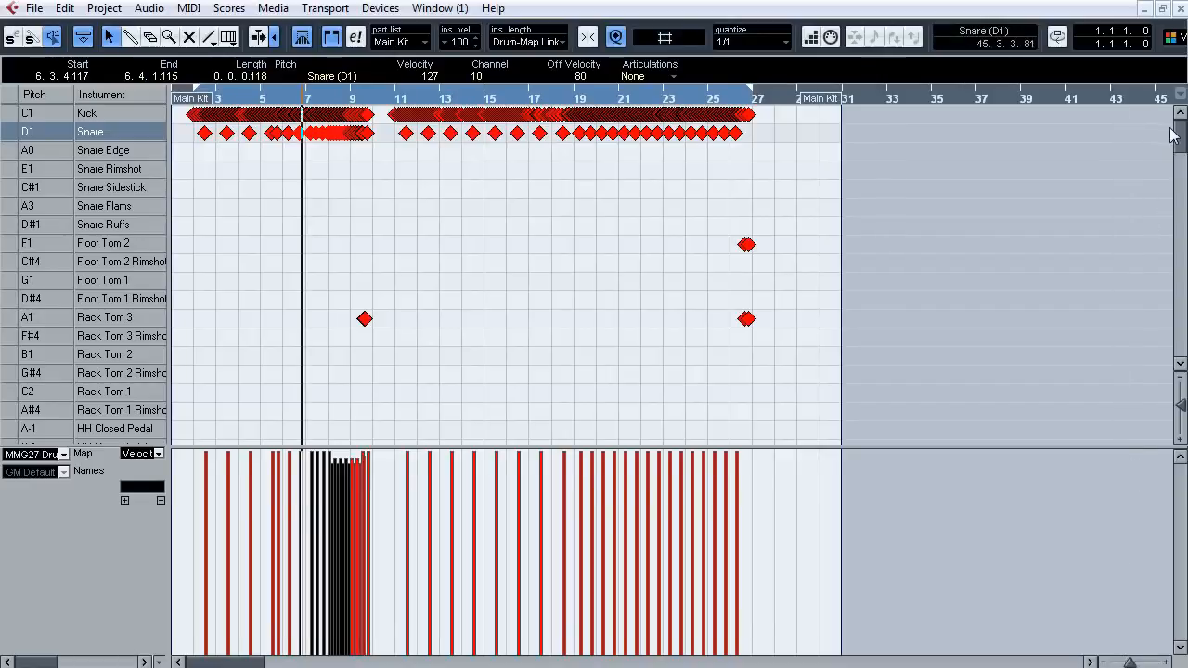
# Select the early crash notes and the early China R notes in turn to inspect the cymbal velocities.
pyautogui.moveTo(1180, 137); pyautogui.dragTo(1182, 201)
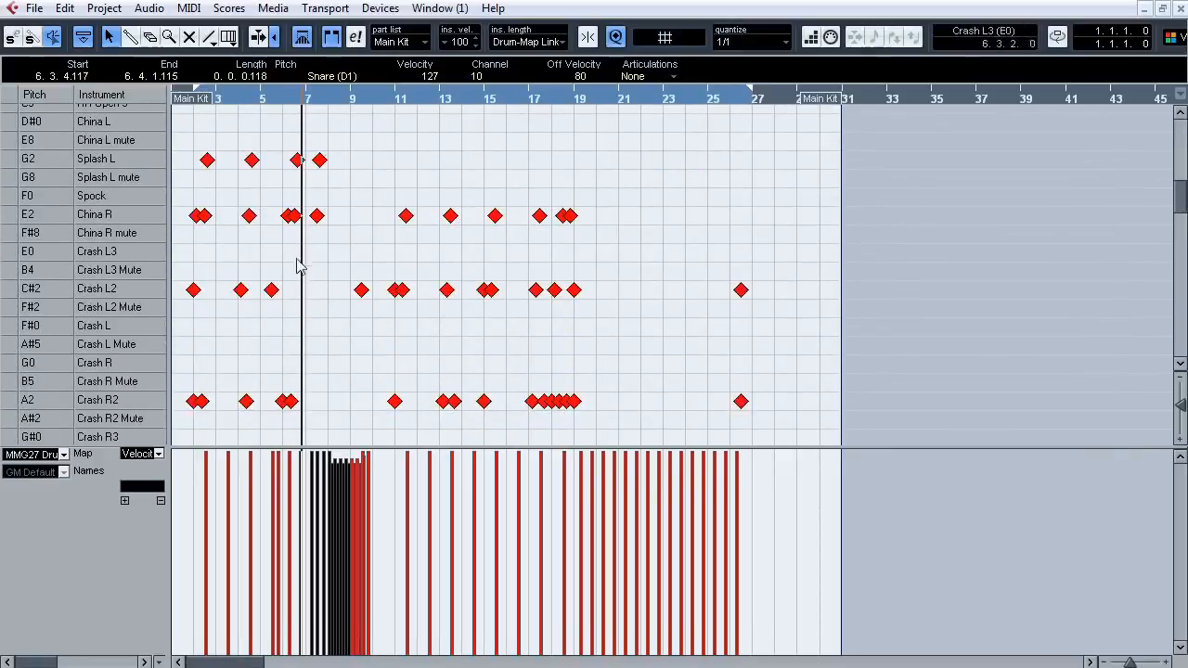
pyautogui.moveTo(300, 260); pyautogui.dragTo(313, 424)
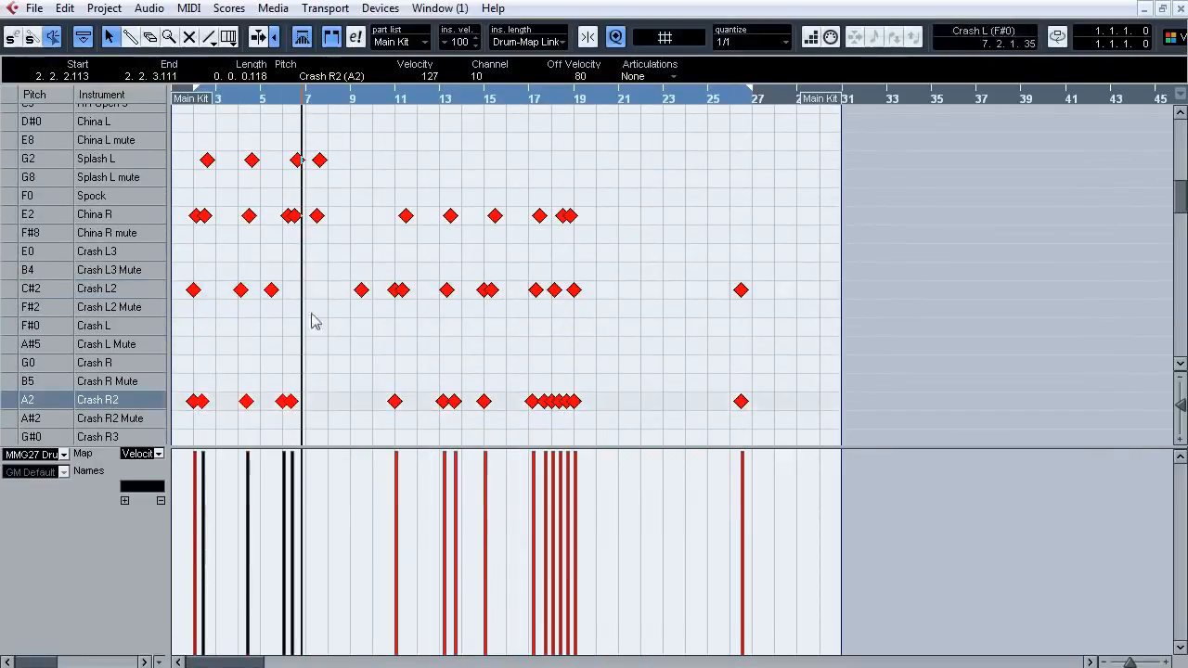
pyautogui.moveTo(335, 248); pyautogui.dragTo(199, 200)
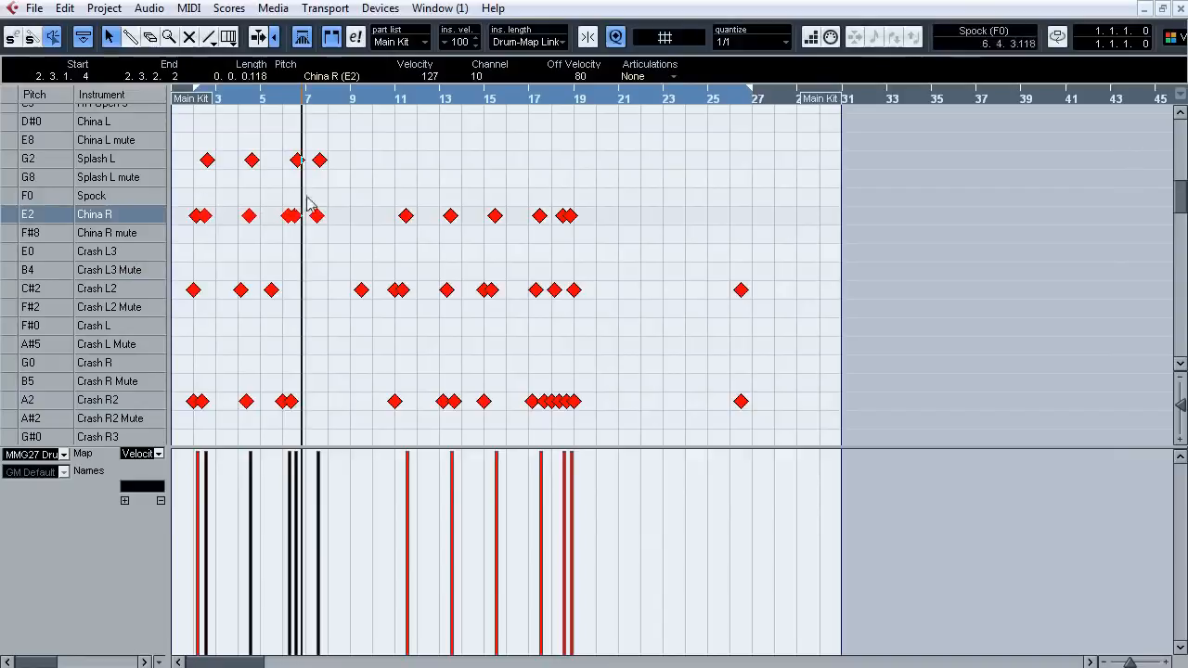
# Select the early HH Open 4 notes, inspect the hi-hat velocities around bars 19 to 22, and close the drum editor.
pyautogui.moveTo(1183, 193); pyautogui.dragTo(1182, 178)
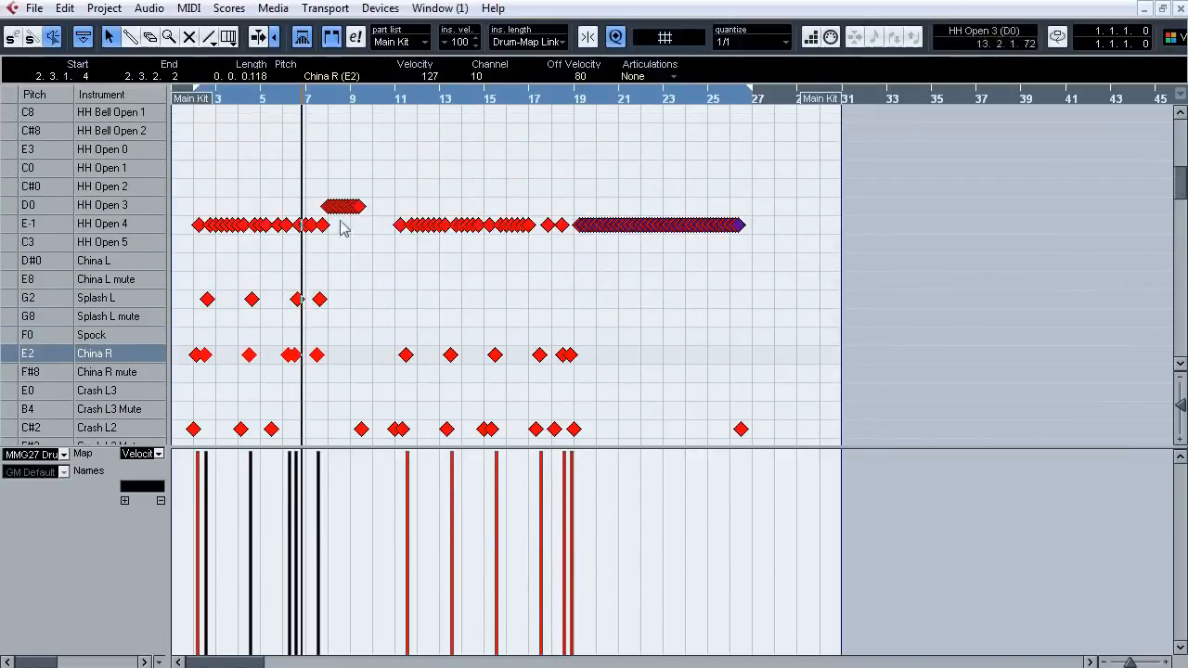
pyautogui.moveTo(188, 252); pyautogui.dragTo(343, 228)
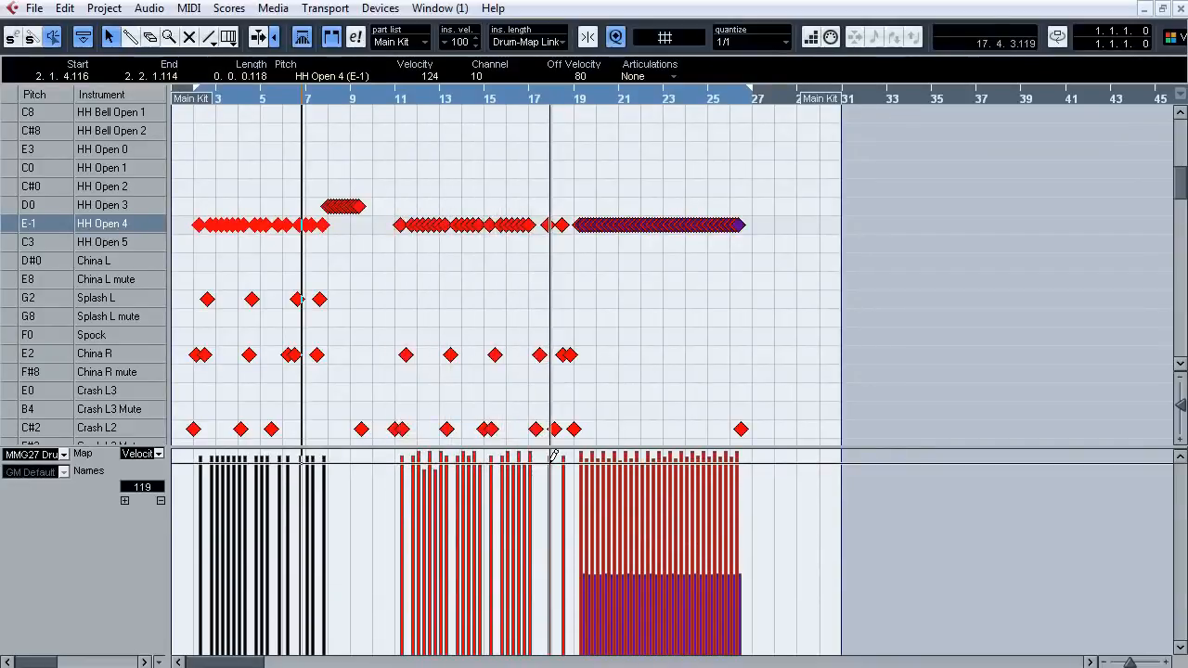
pyautogui.moveTo(597, 98); pyautogui.dragTo(599, 160)
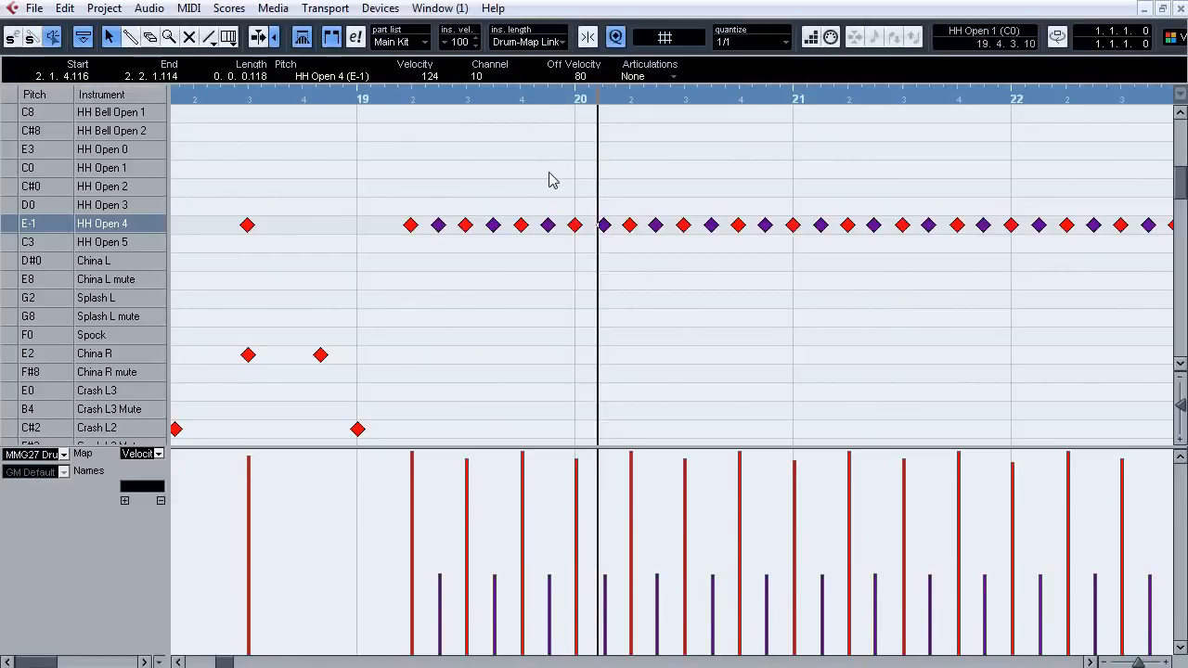
pyautogui.click(1179, 8)
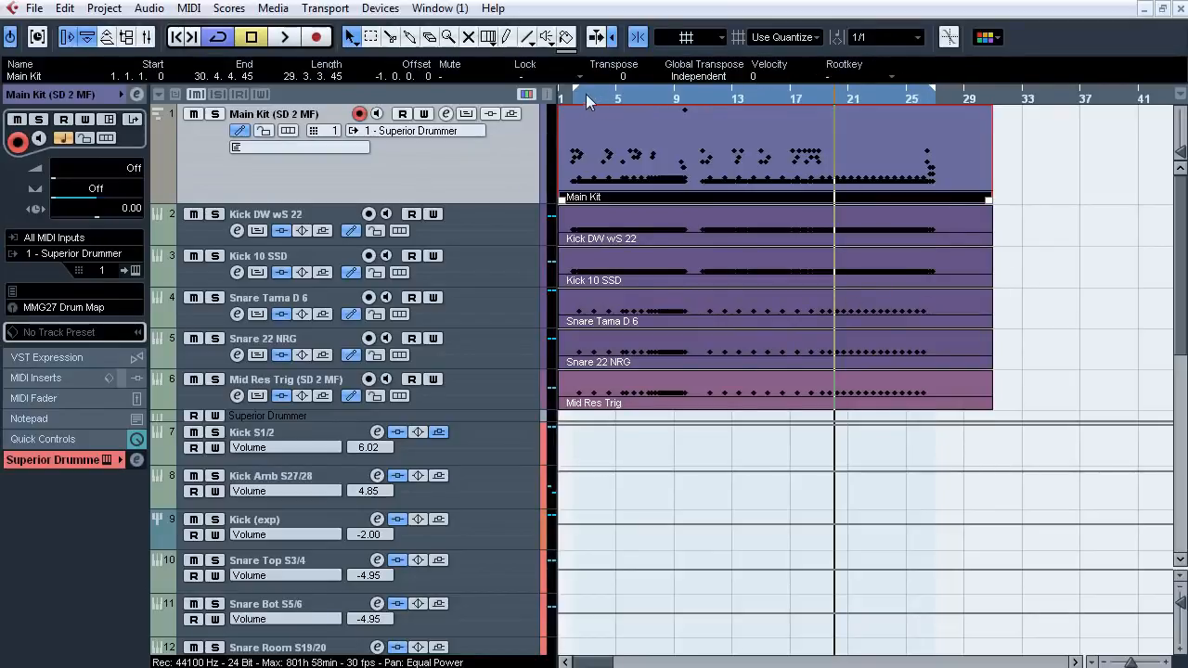
# Move the loop start to bar 19 and audition the soloed Kick S1/2 track.
pyautogui.moveTo(575, 95); pyautogui.dragTo(822, 98)
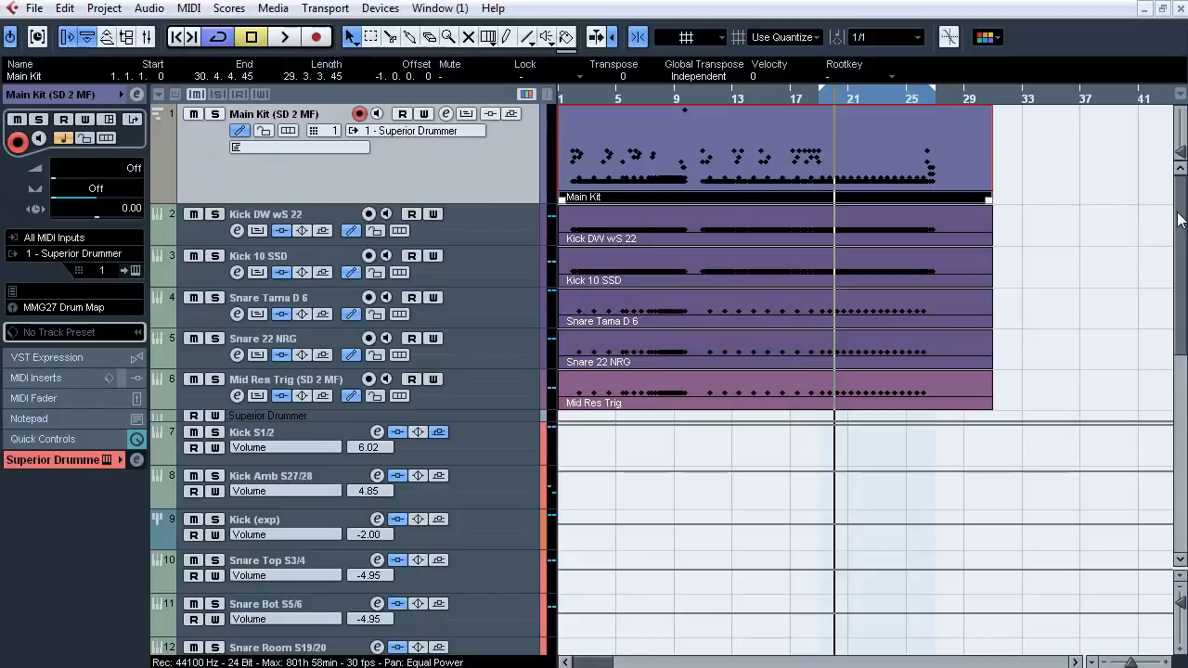
pyautogui.moveTo(1180, 214); pyautogui.dragTo(1180, 225)
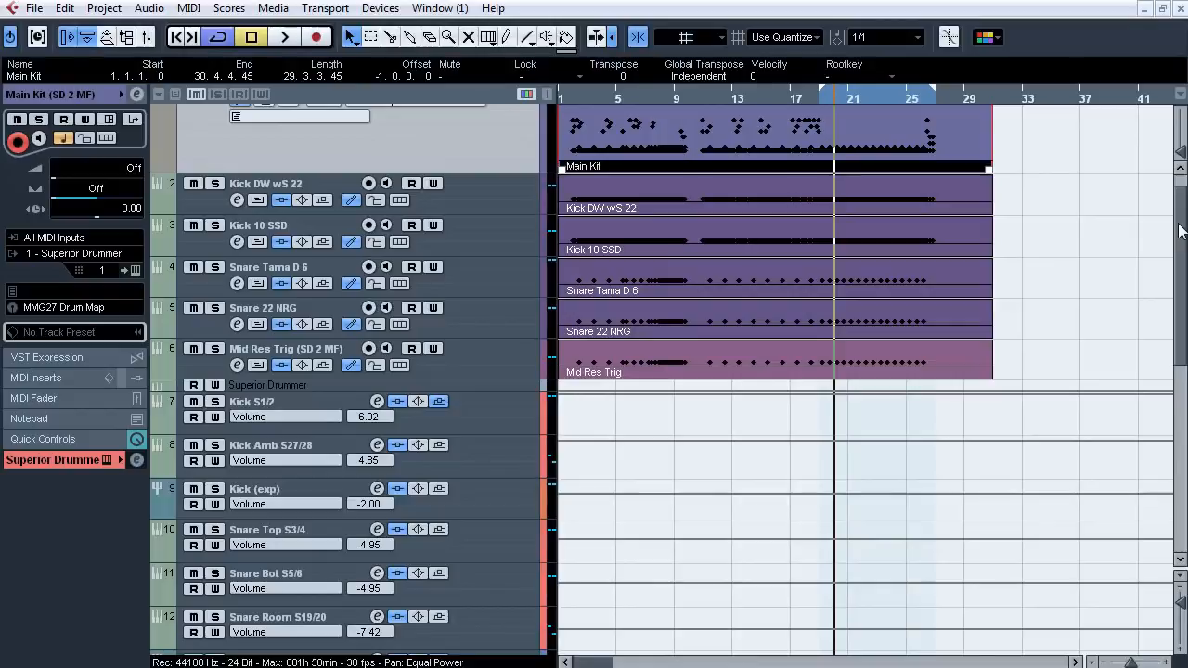
pyautogui.click(270, 408)
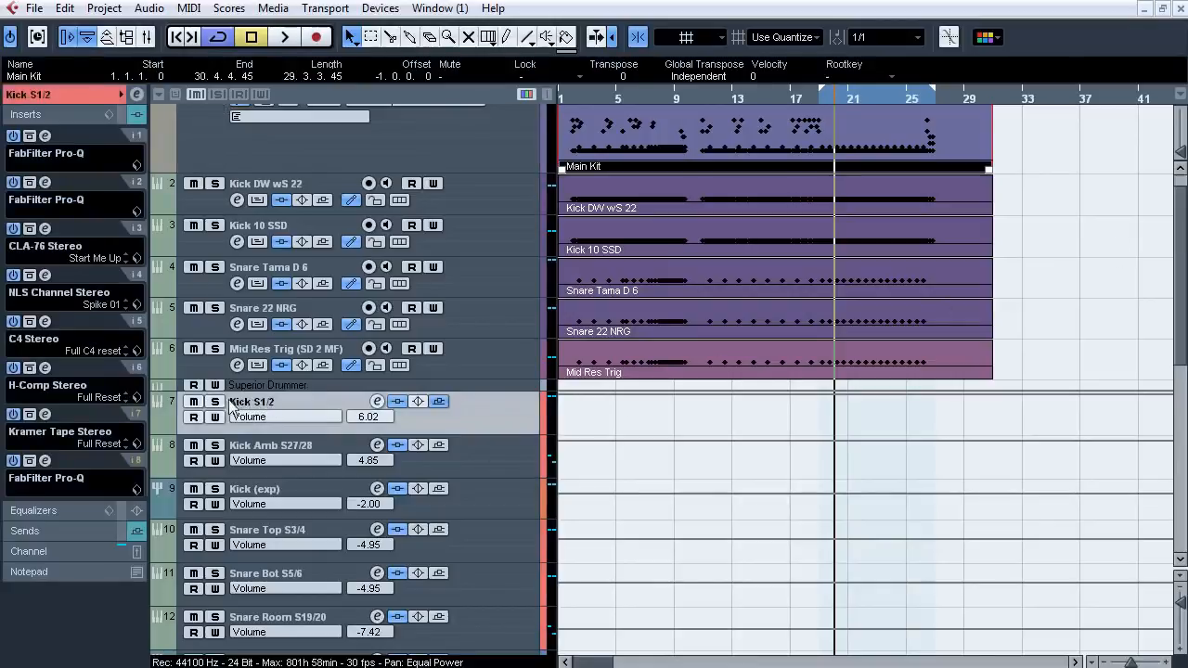
pyautogui.press('s')
pyautogui.press('space')
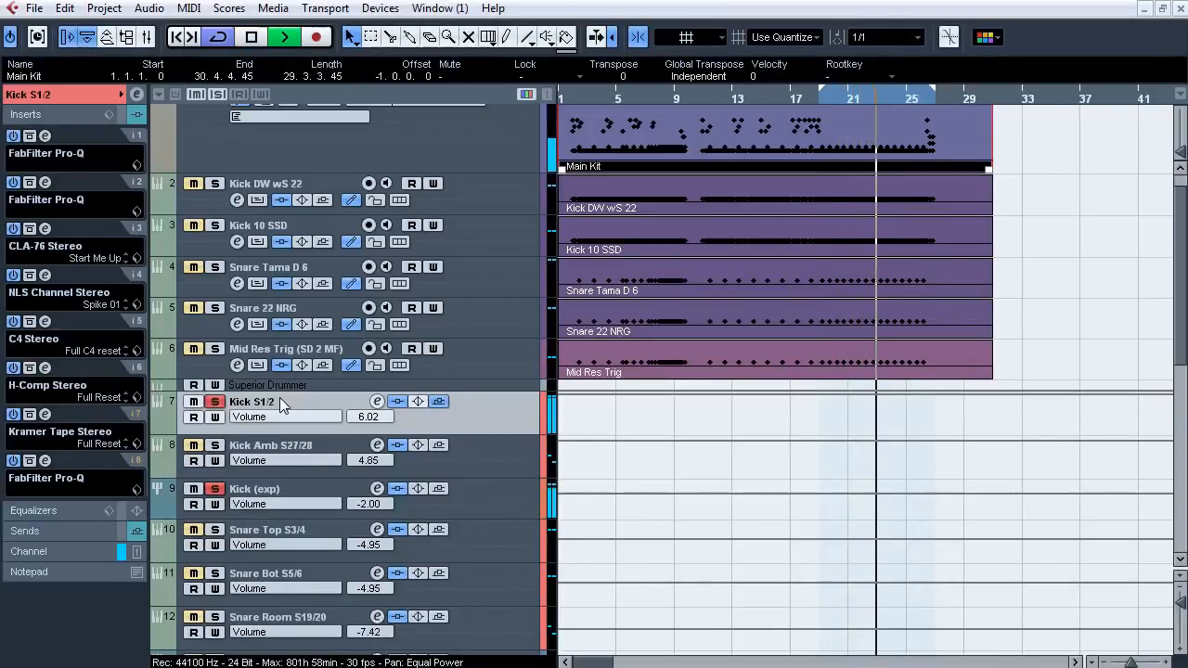
pyautogui.press('space')
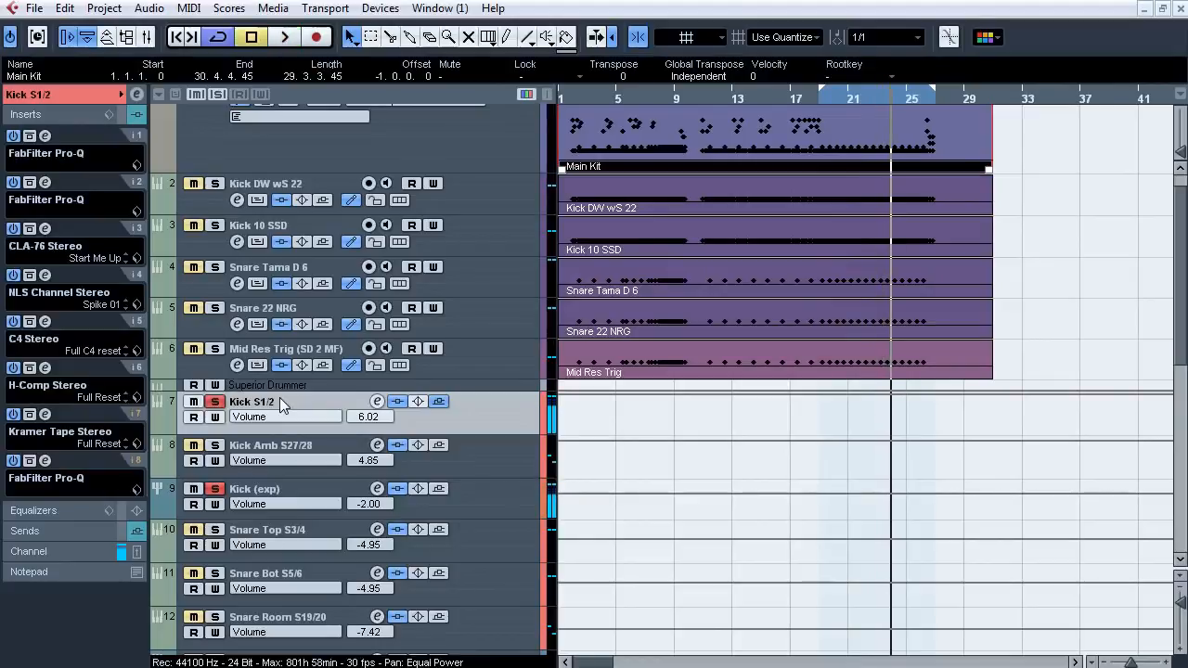
# Examine the EQ curves of the two FabFilter Pro-Q plugins in inserts 1 and 2 of Kick S1/2.
pyautogui.click(45, 136)
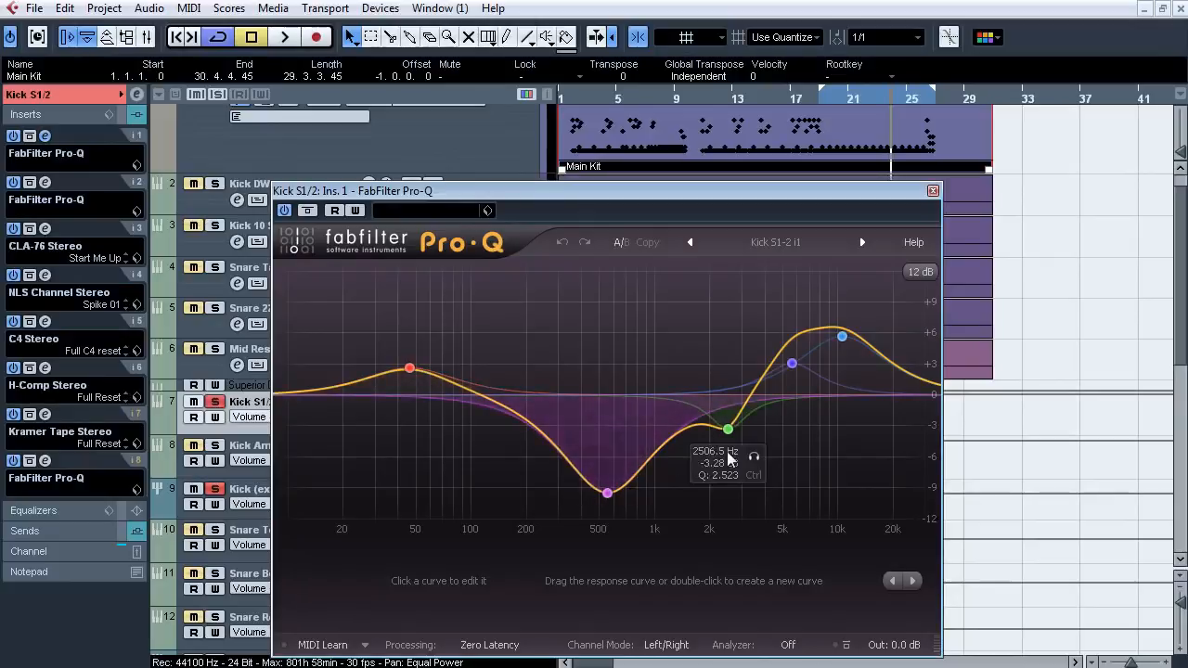
pyautogui.click(46, 137)
pyautogui.click(45, 183)
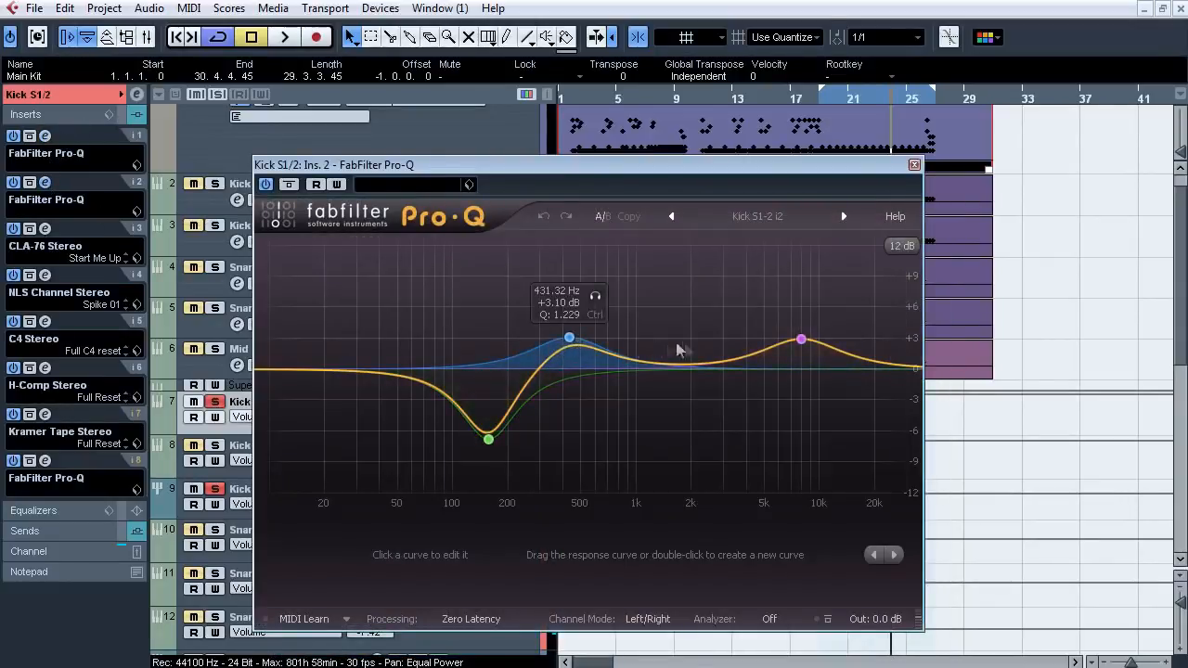
pyautogui.click(45, 183)
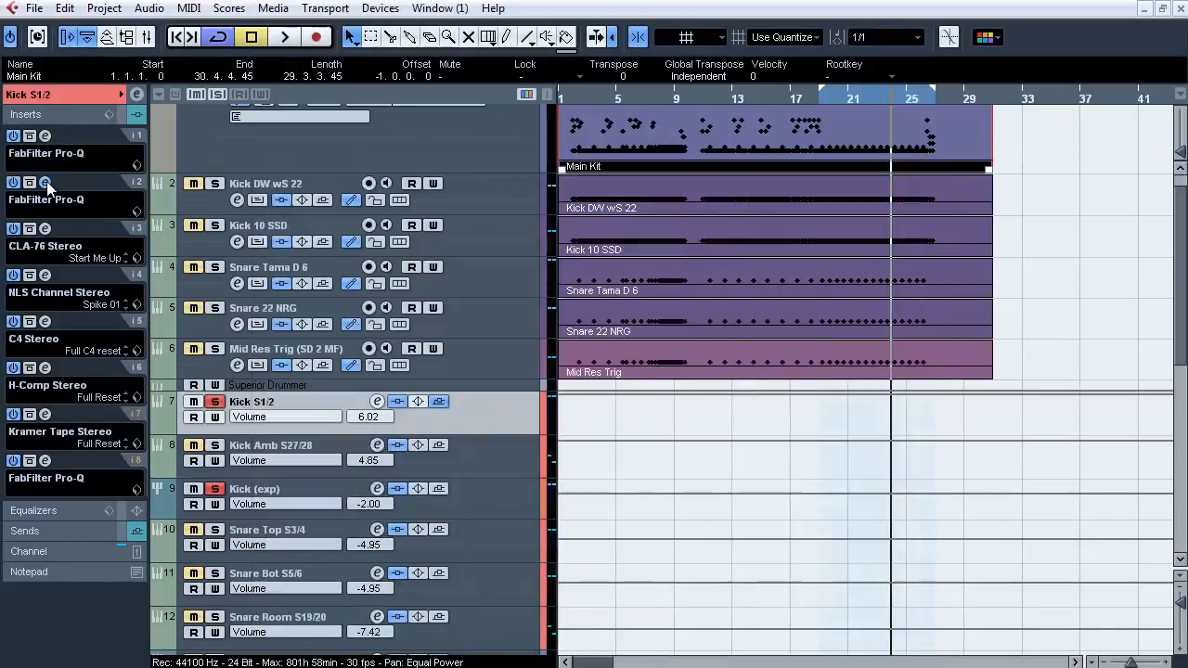
# Examine the CLA-76 compressor and NLS Channel settings in inserts 3 and 4 of Kick S1/2.
pyautogui.click(45, 228)
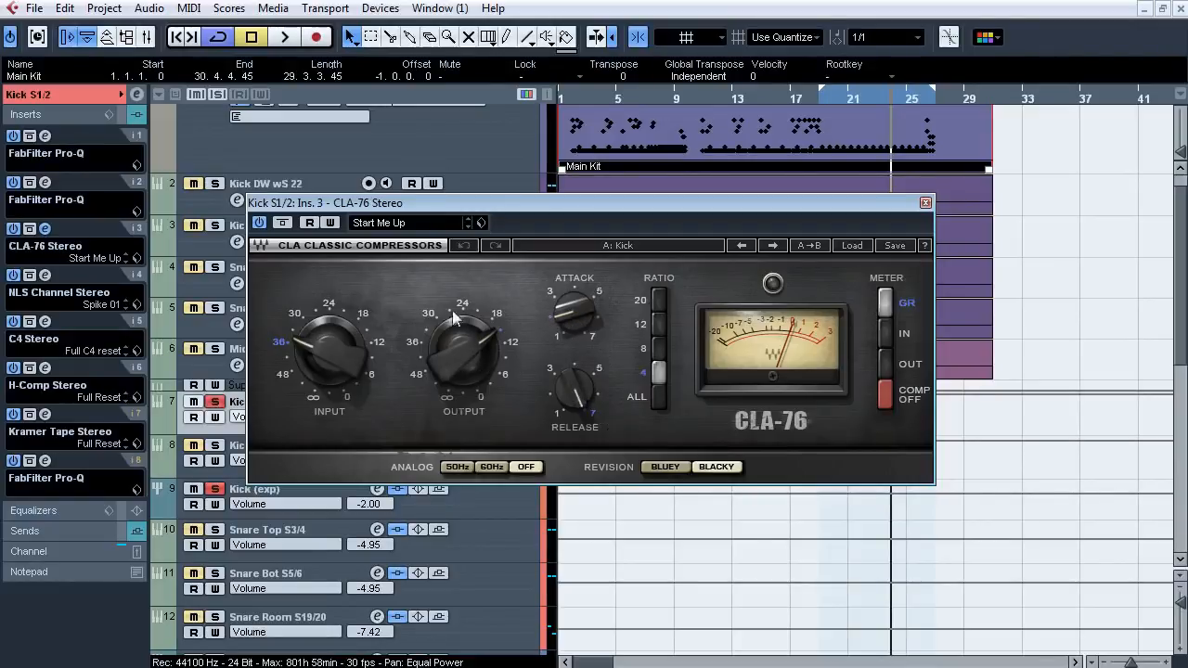
pyautogui.click(44, 228)
pyautogui.click(45, 275)
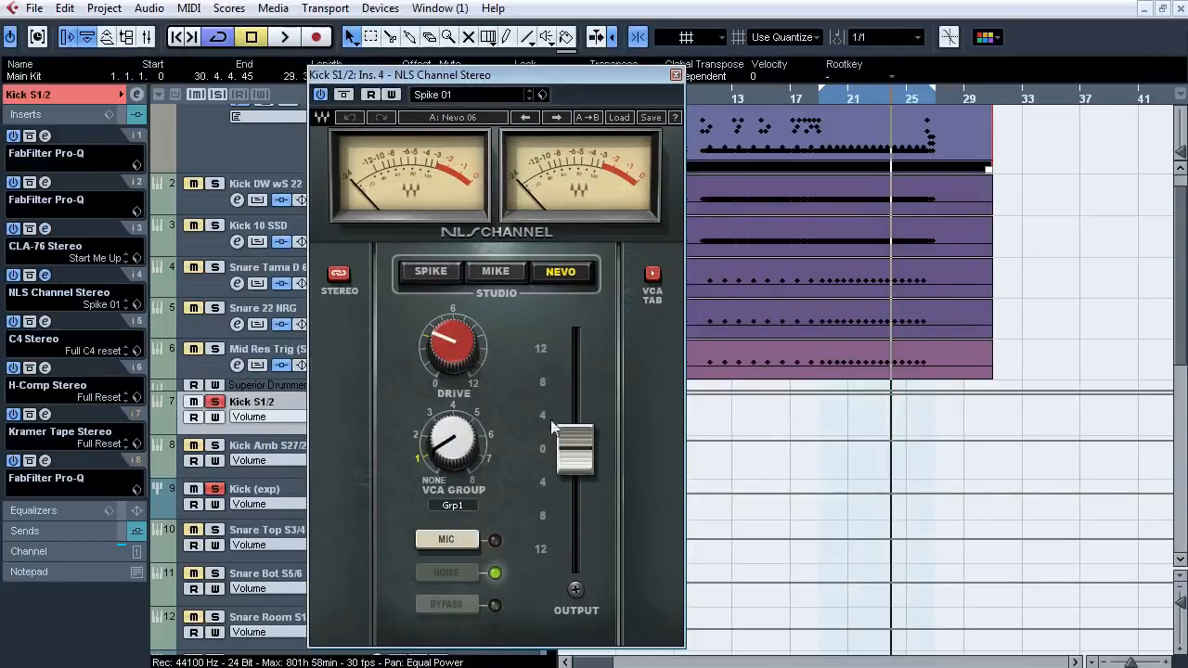
pyautogui.moveTo(574, 451)
pyautogui.click(45, 275)
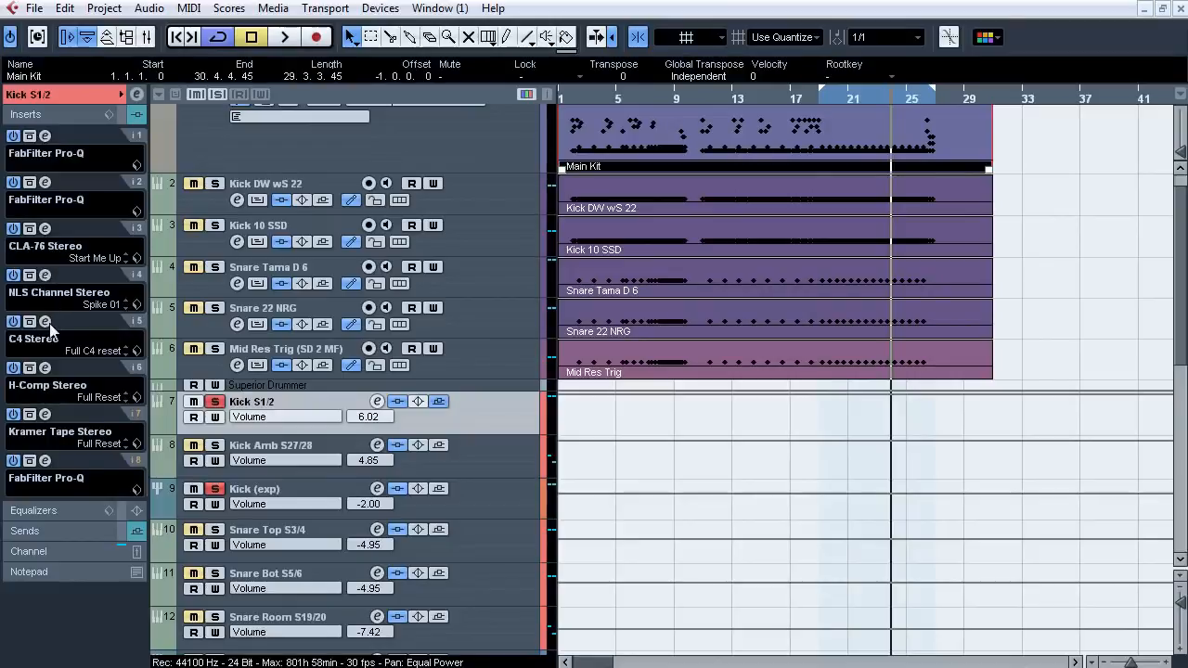
# Examine the C4 multiband and H-Comp compressor settings in inserts 5 and 6 of Kick S1/2.
pyautogui.click(45, 321)
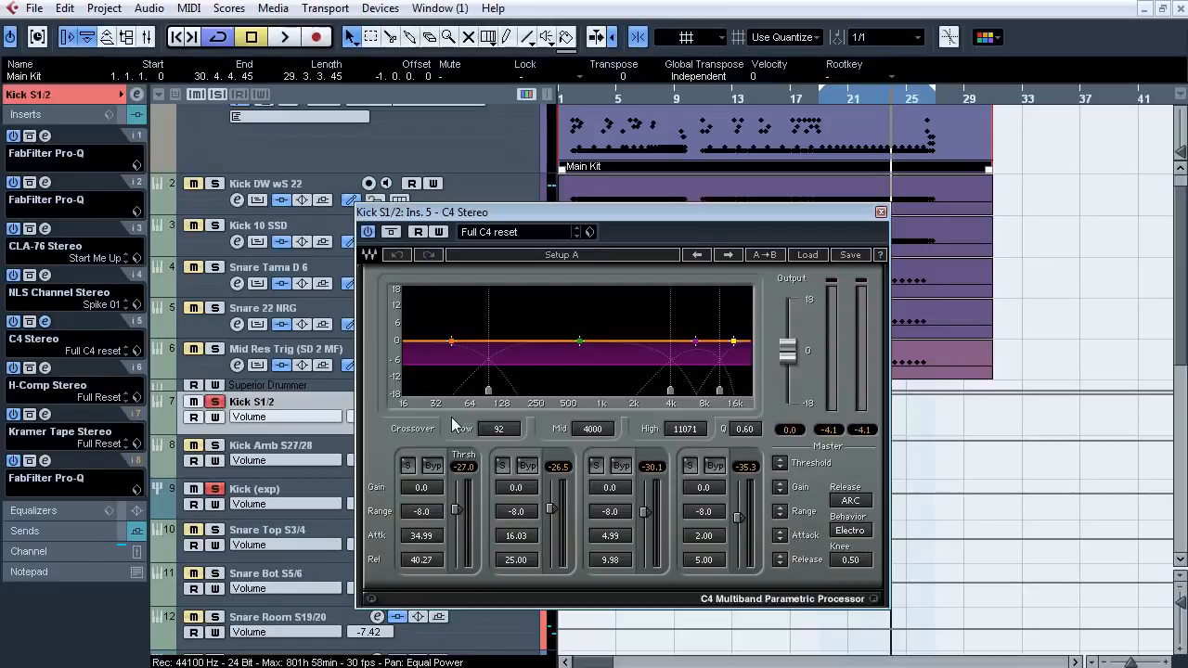
pyautogui.click(46, 323)
pyautogui.click(47, 371)
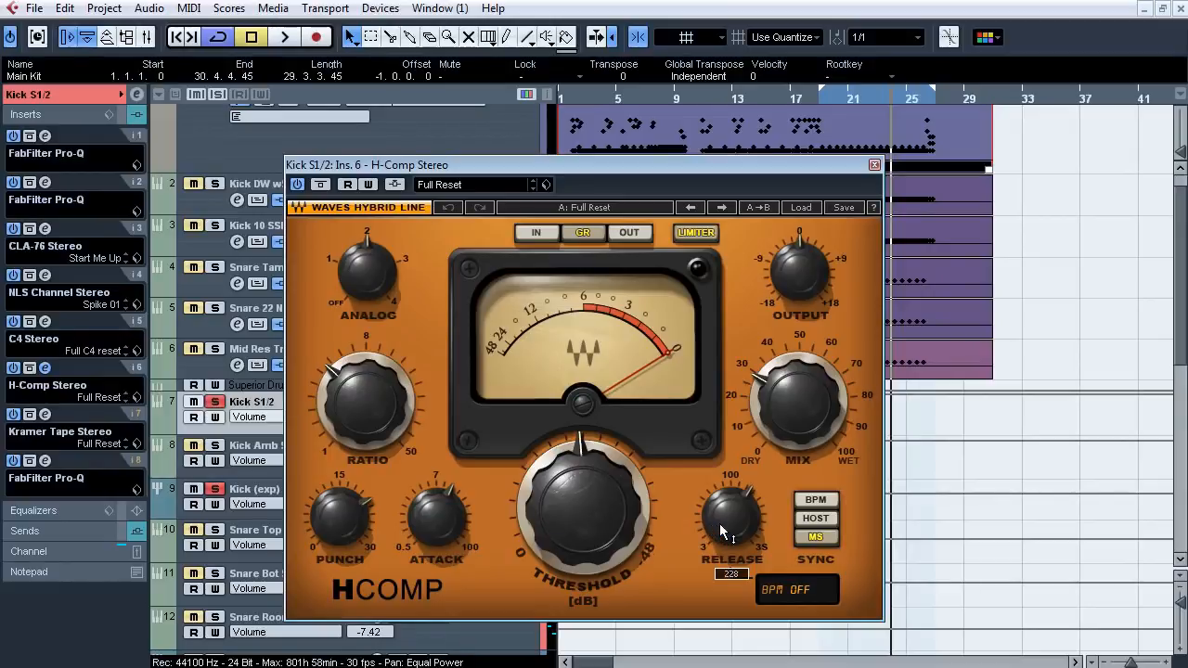
pyautogui.moveTo(811, 419)
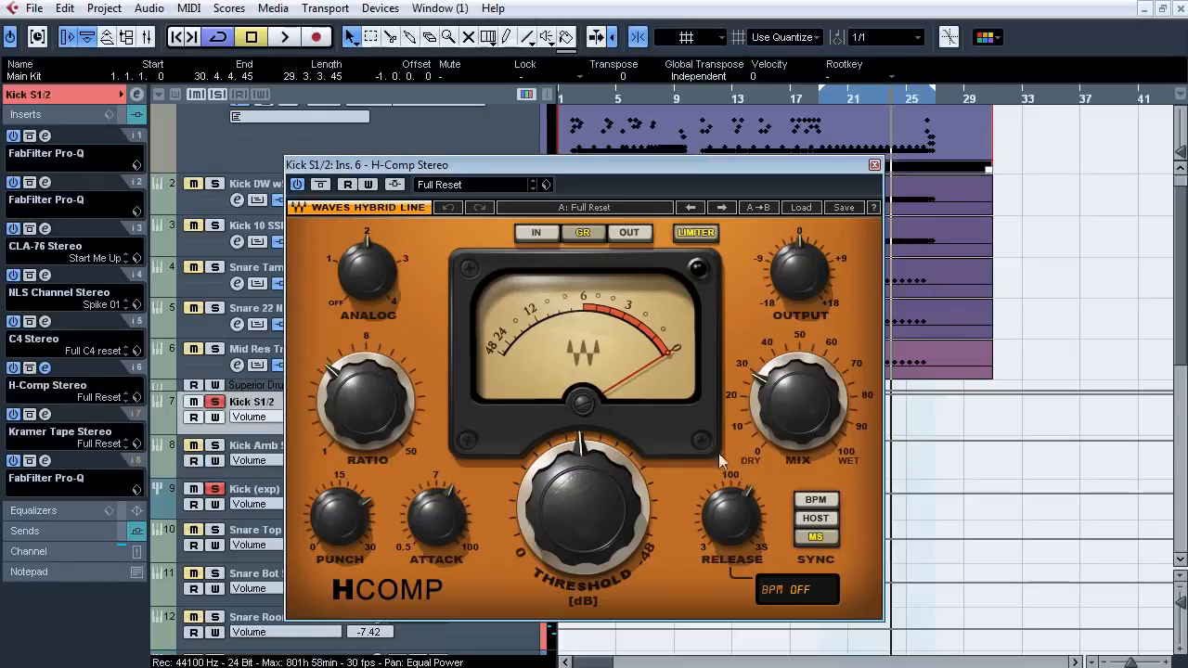
pyautogui.click(48, 368)
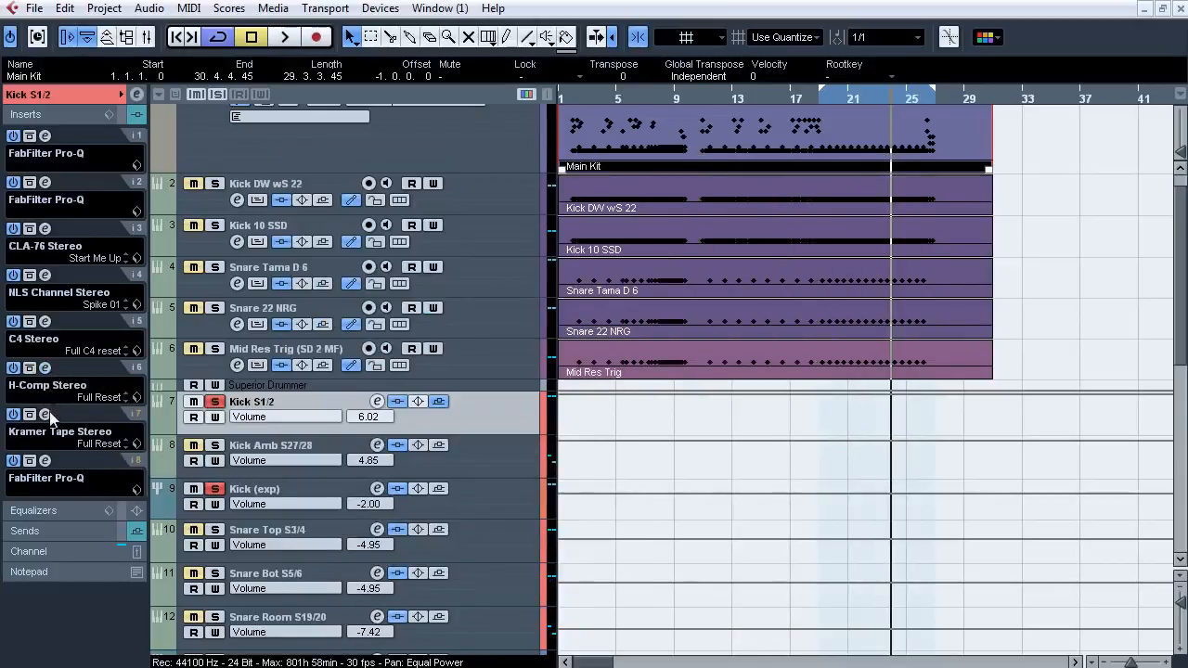
# Examine the Kramer Tape settings in insert 7 of Kick S1/2 and check the track's volume and output routing.
pyautogui.click(45, 414)
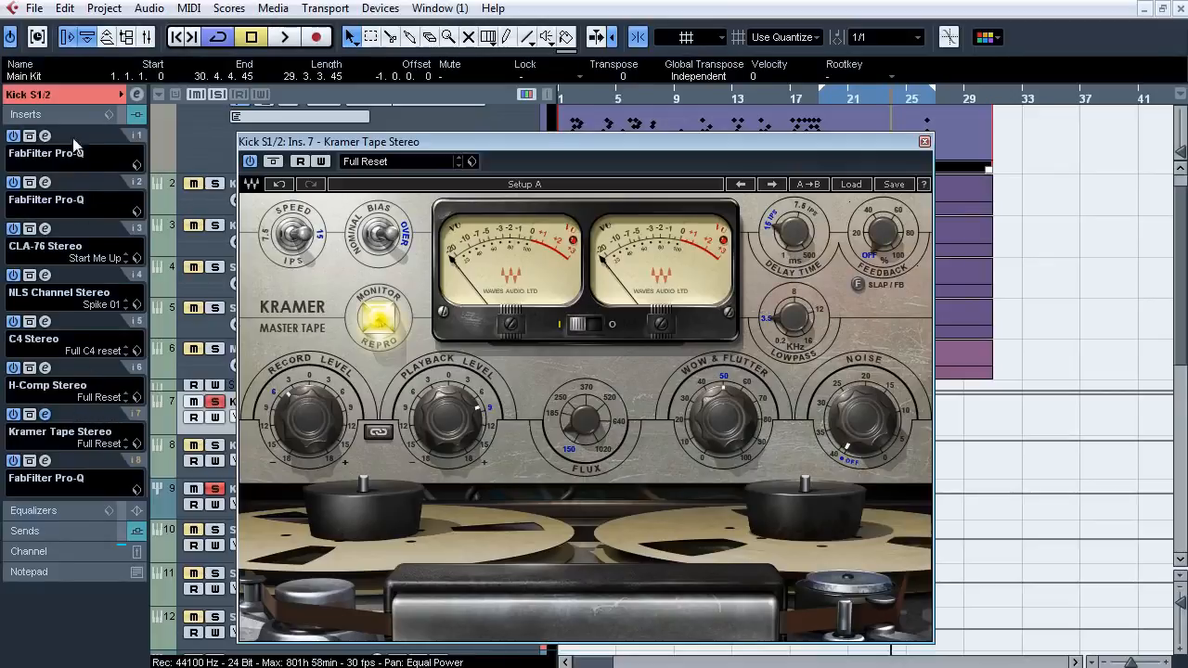
pyautogui.click(86, 97)
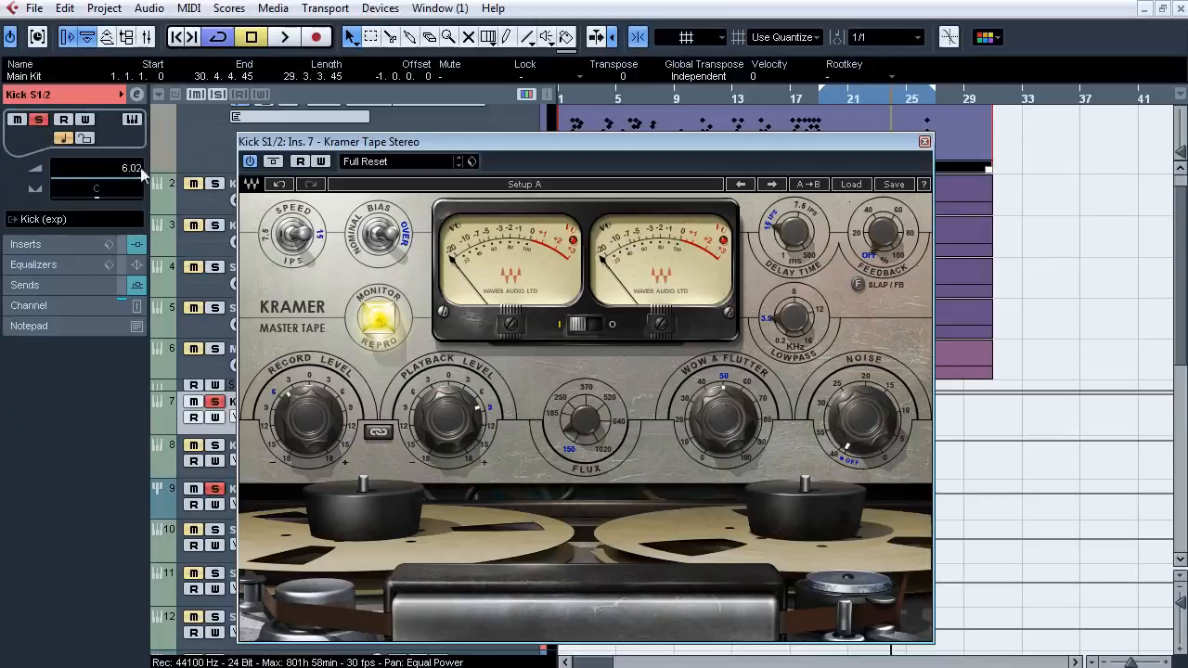
pyautogui.click(78, 245)
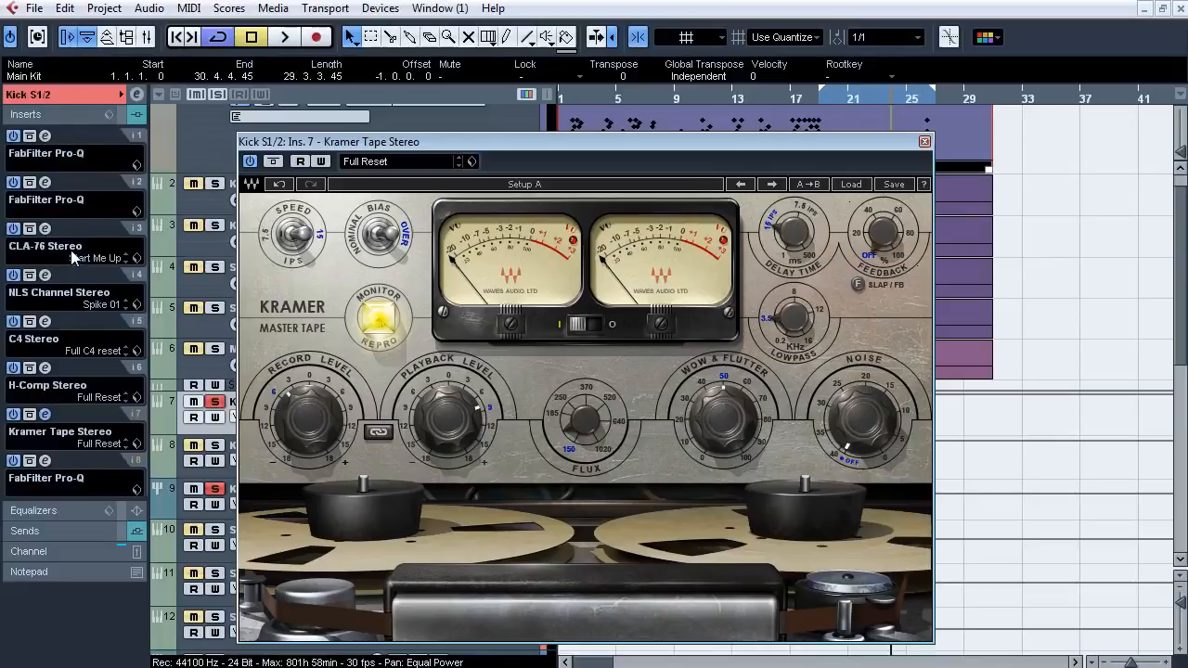
pyautogui.click(45, 414)
# Examine the EQ bands and output level of the FabFilter Pro-Q in insert 8 of Kick S1/2.
pyautogui.click(45, 461)
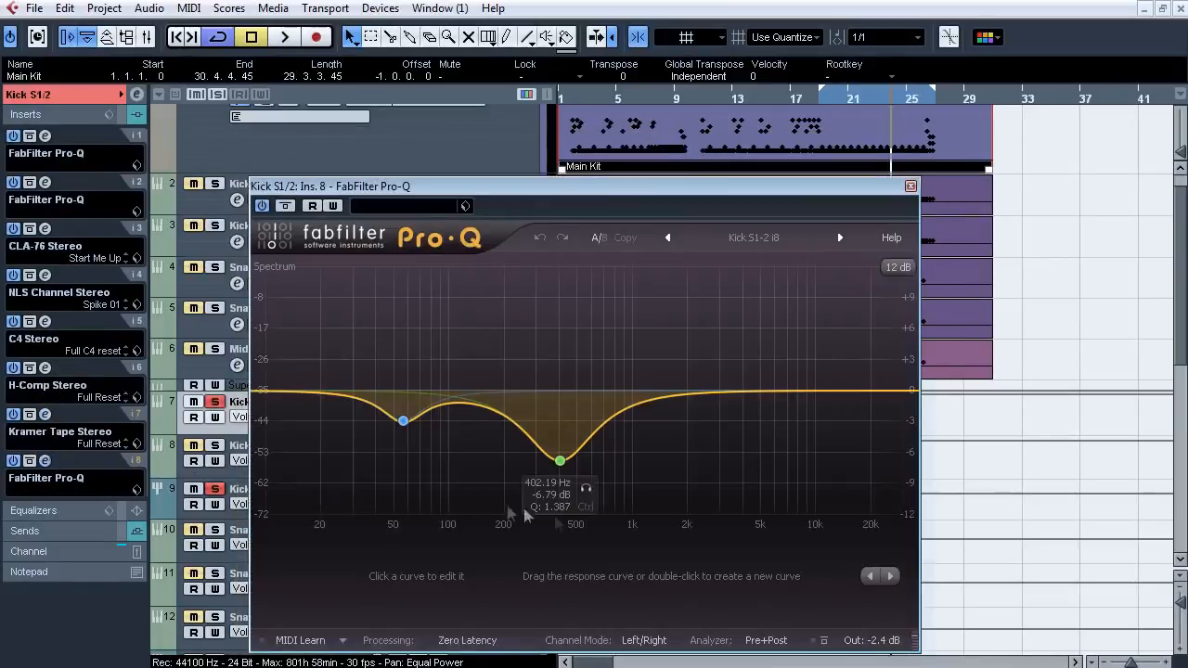
pyautogui.moveTo(873, 610)
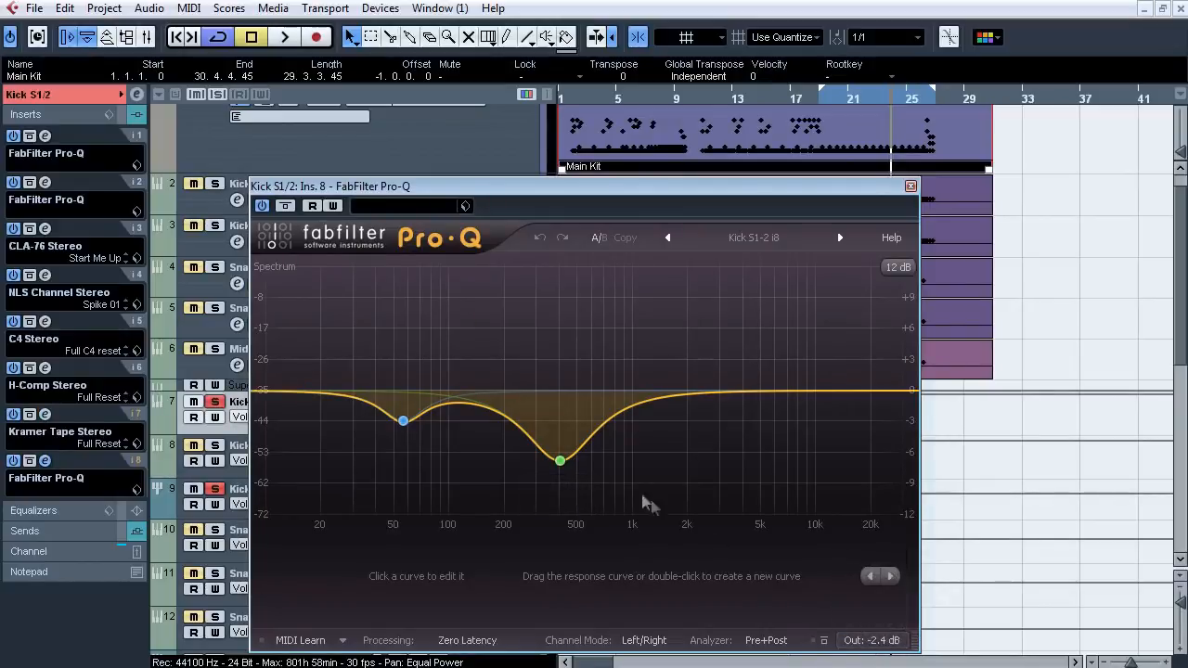
pyautogui.moveTo(419, 440)
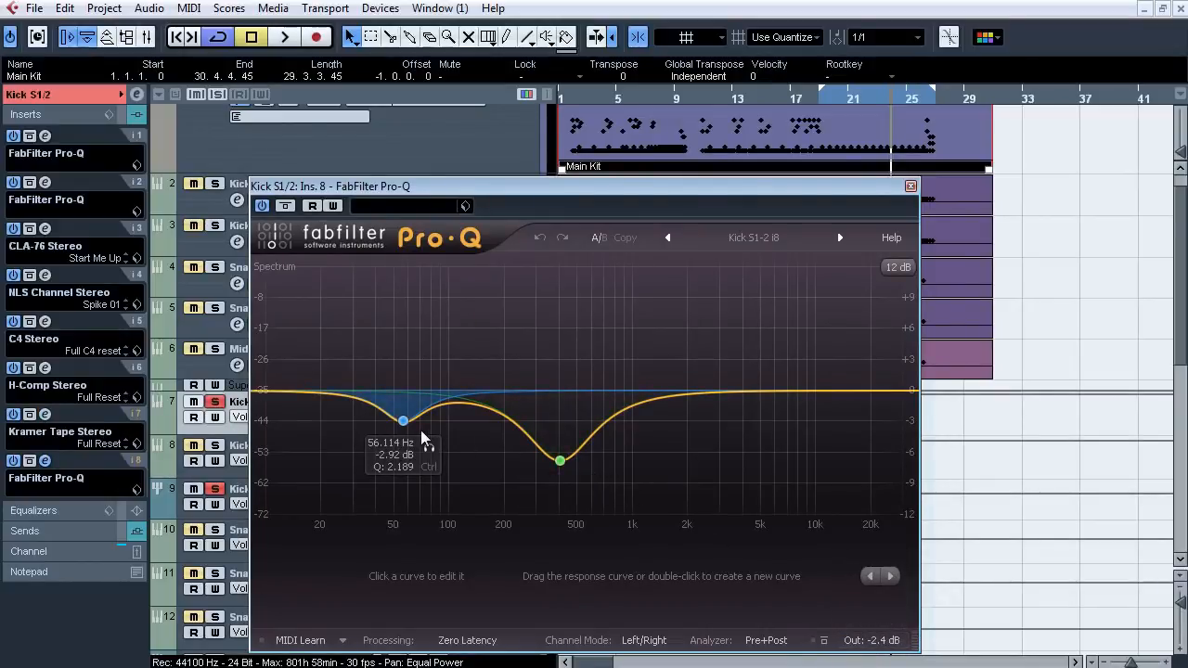
pyautogui.click(45, 461)
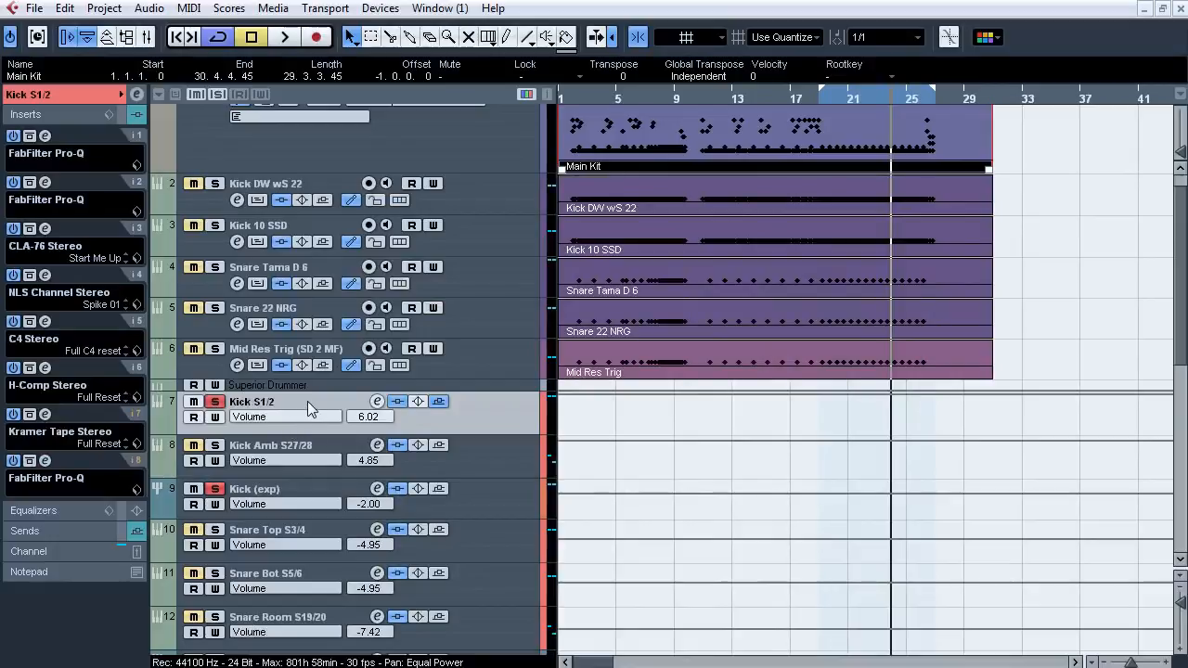
# Compare Kick S1/2 with its inserts bypassed and active during playback, and display its effect sends.
pyautogui.click(396, 402)
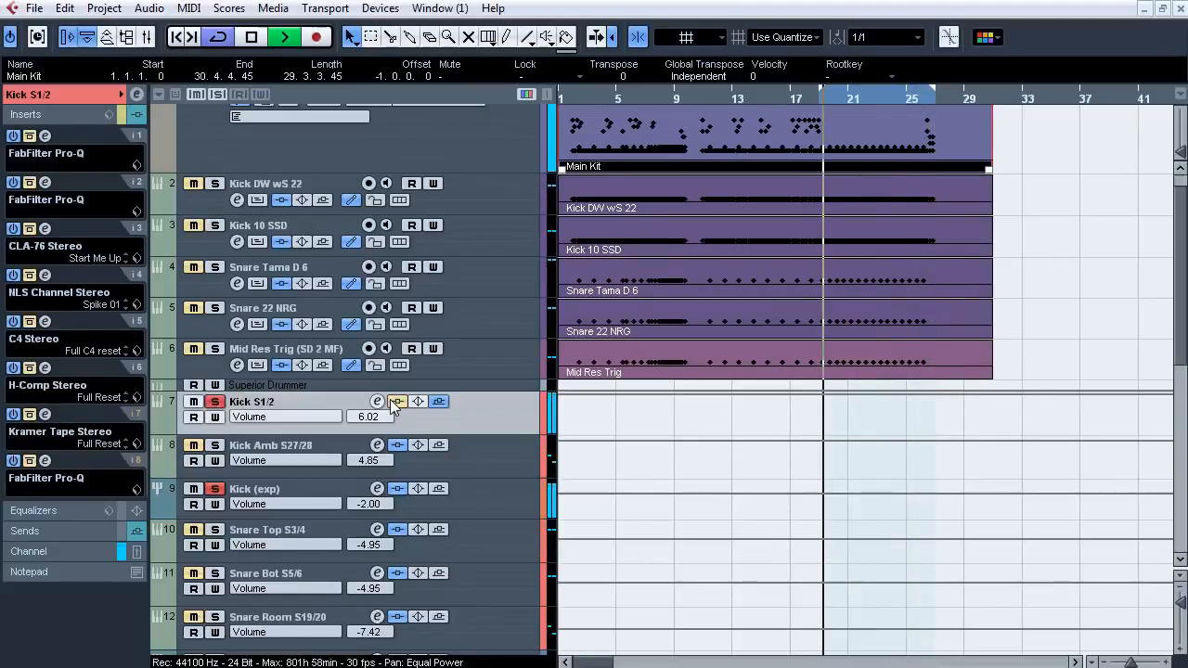
pyautogui.press('space')
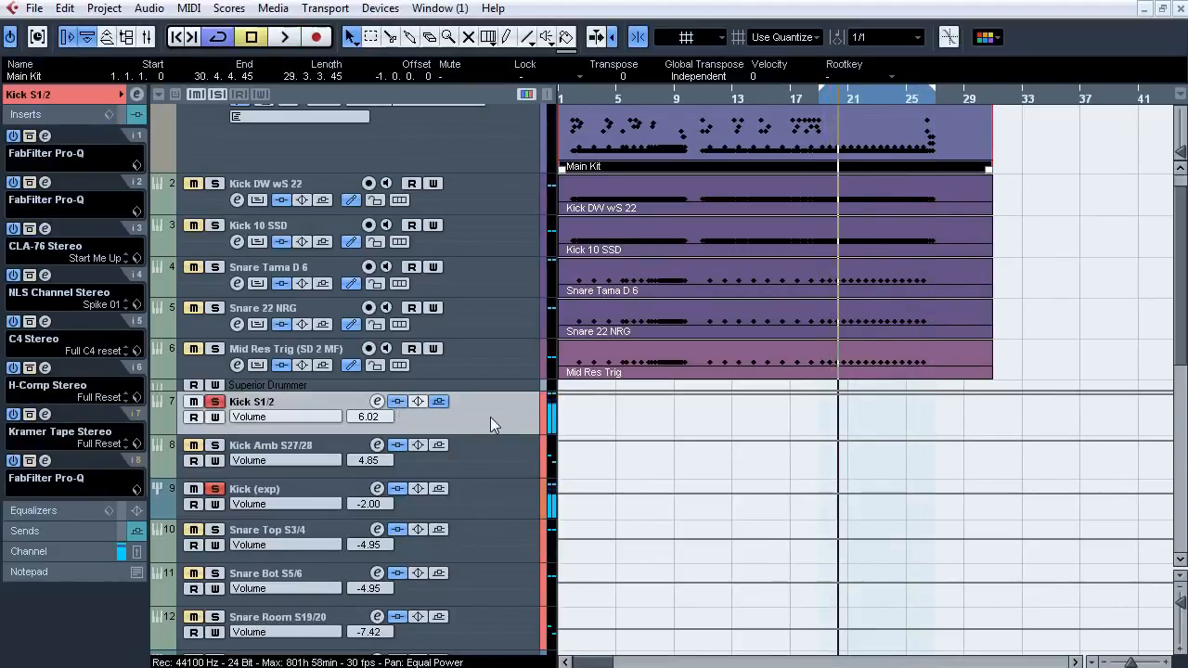
pyautogui.click(90, 531)
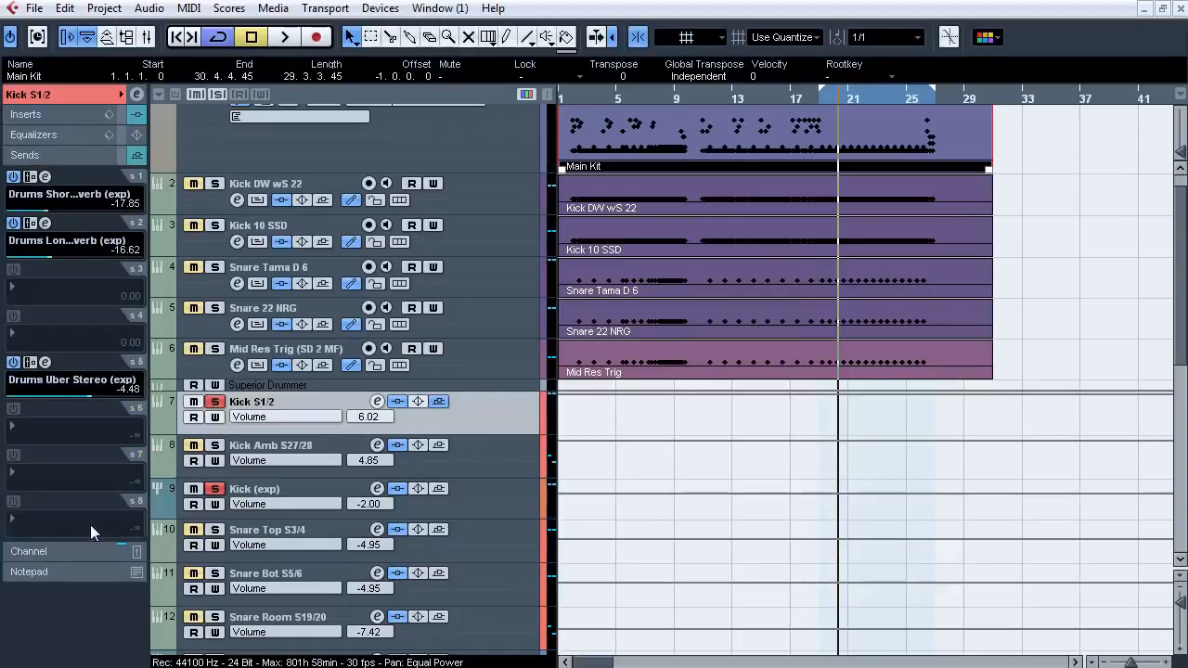
# Switch the solo from Kick S1/2 to Kick Amb S27/28, display its inserts and audition it.
pyautogui.click(214, 402)
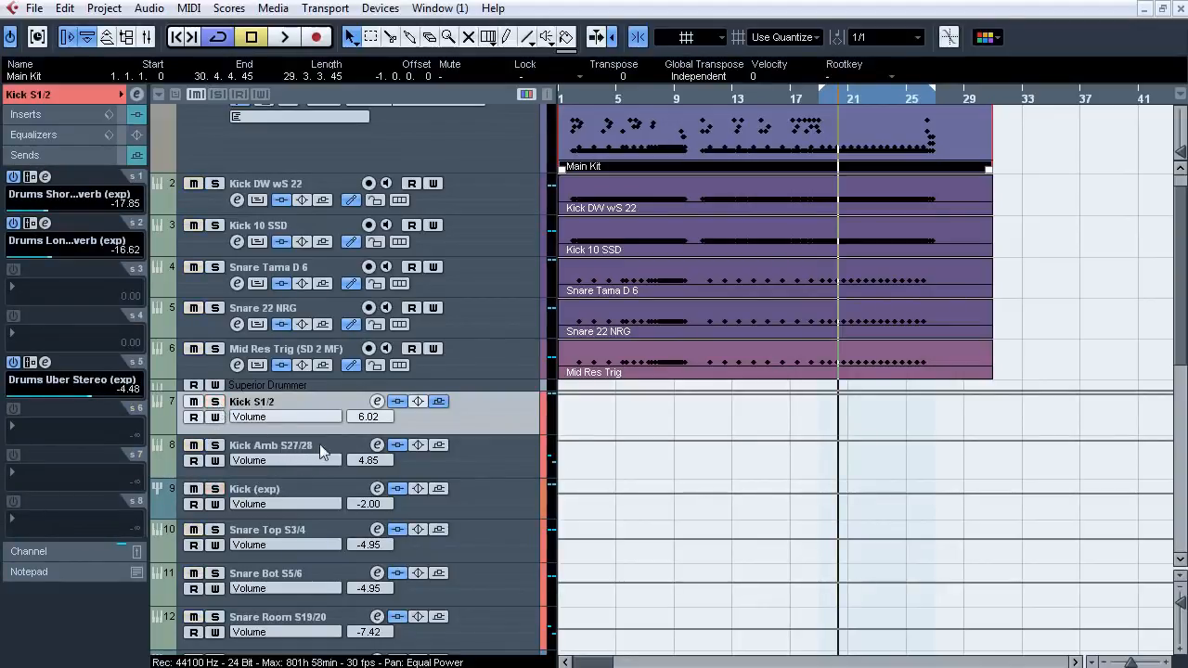
pyautogui.click(319, 444)
pyautogui.click(215, 445)
pyautogui.click(65, 115)
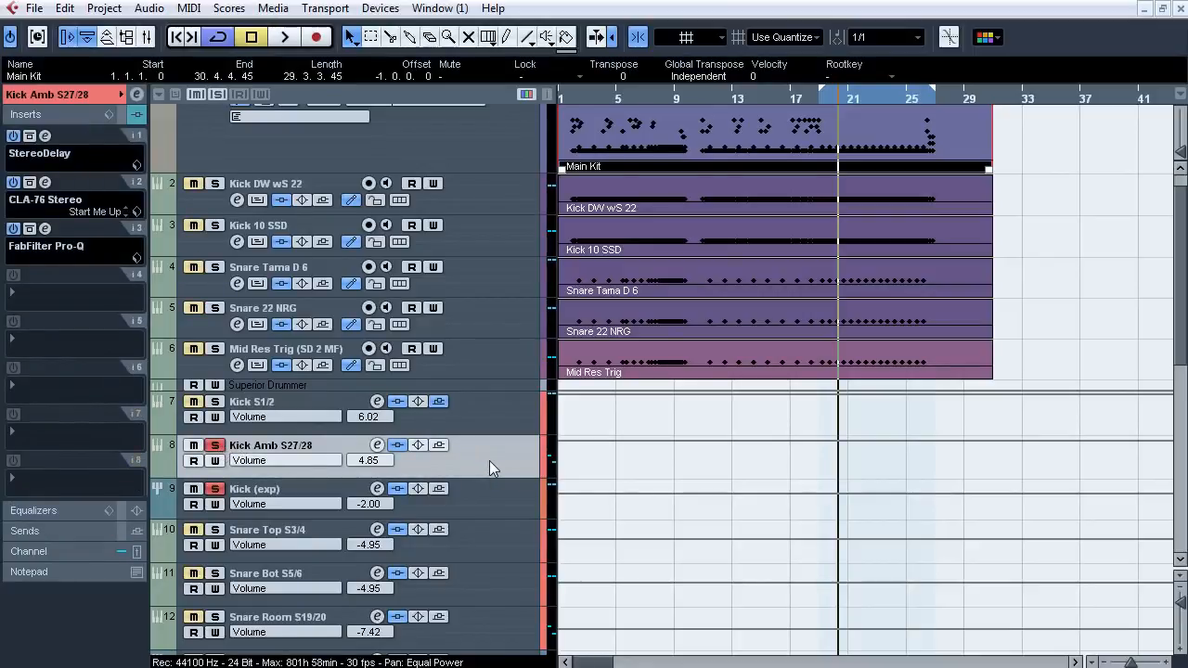
pyautogui.press('space')
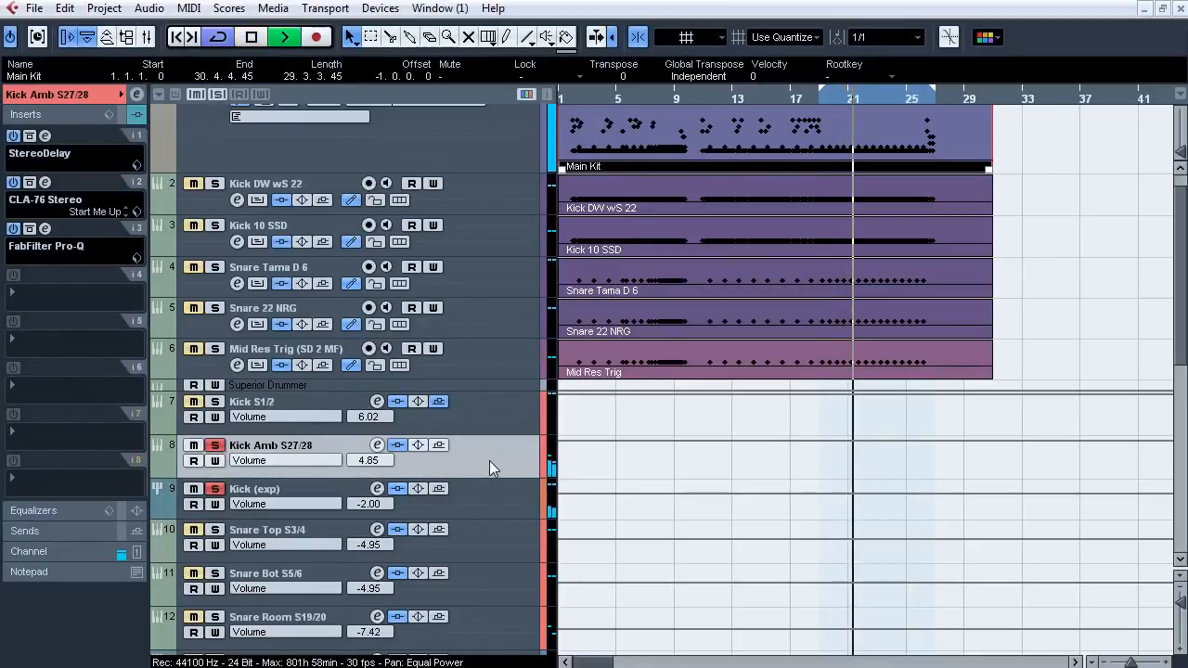
pyautogui.press('space')
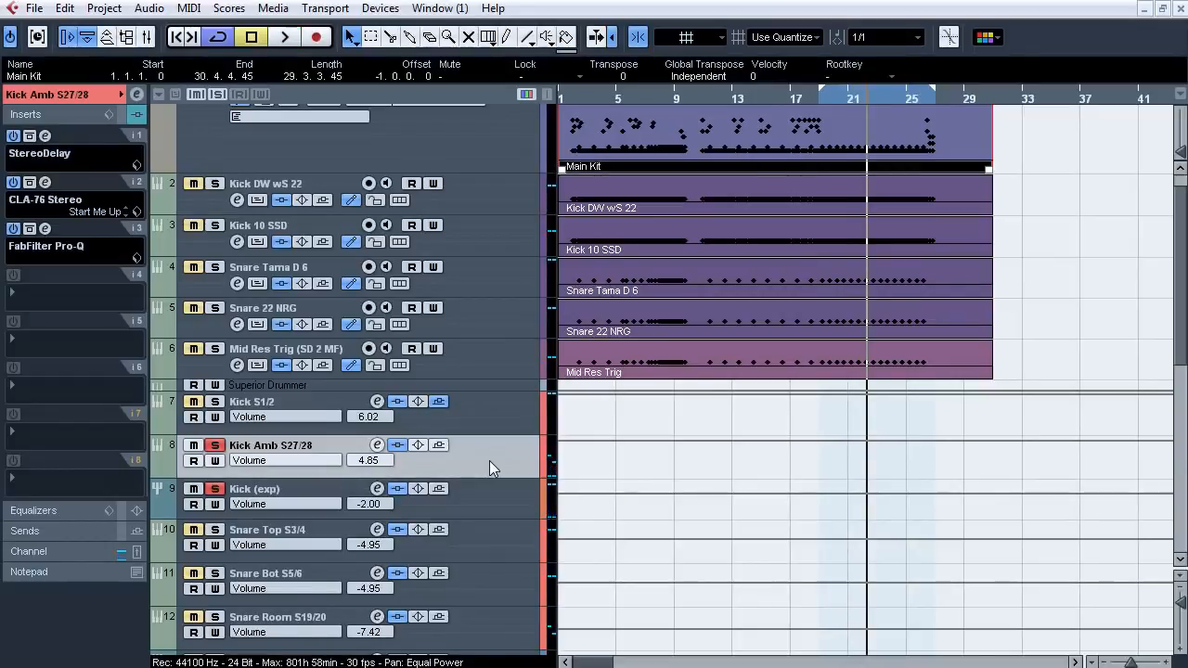
# Examine the StereoDelay, CLA-76 and FabFilter Pro-Q settings in the Kick Amb S27/28 inserts.
pyautogui.click(47, 137)
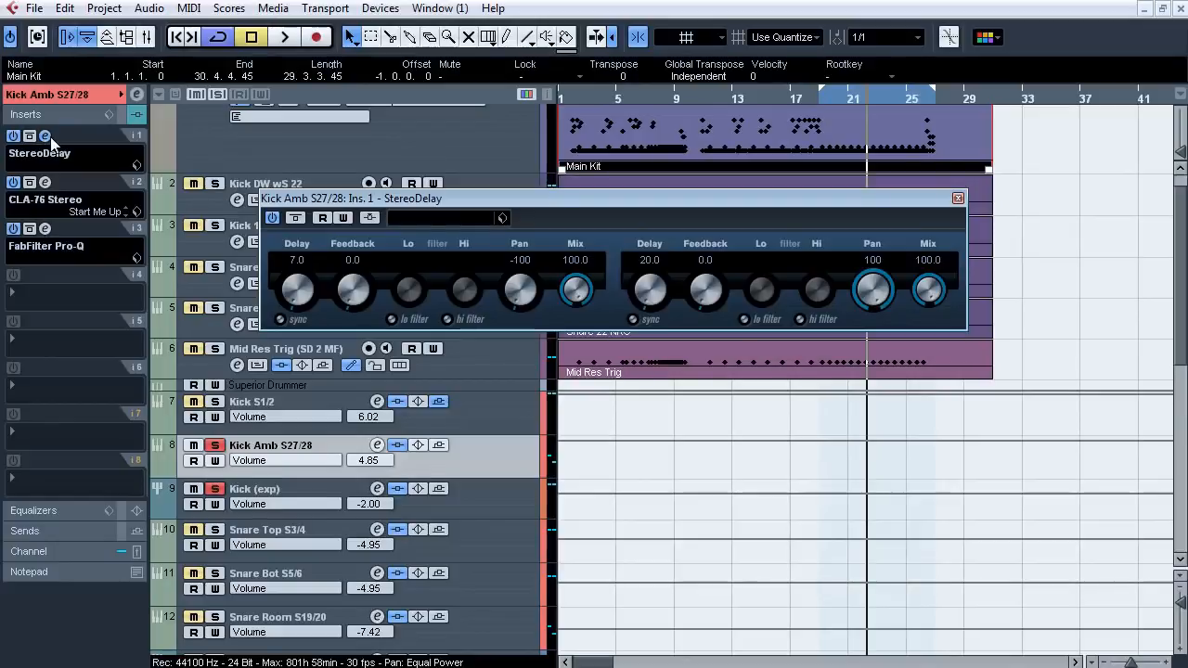
pyautogui.click(47, 136)
pyautogui.click(44, 182)
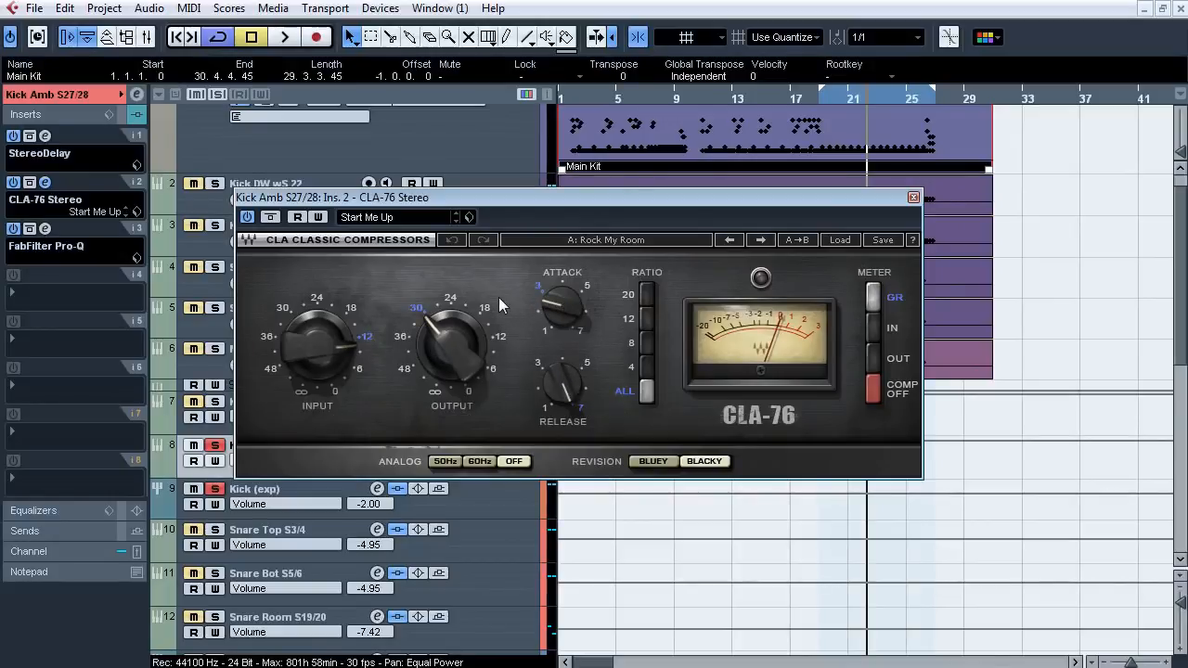
pyautogui.click(45, 182)
pyautogui.click(44, 229)
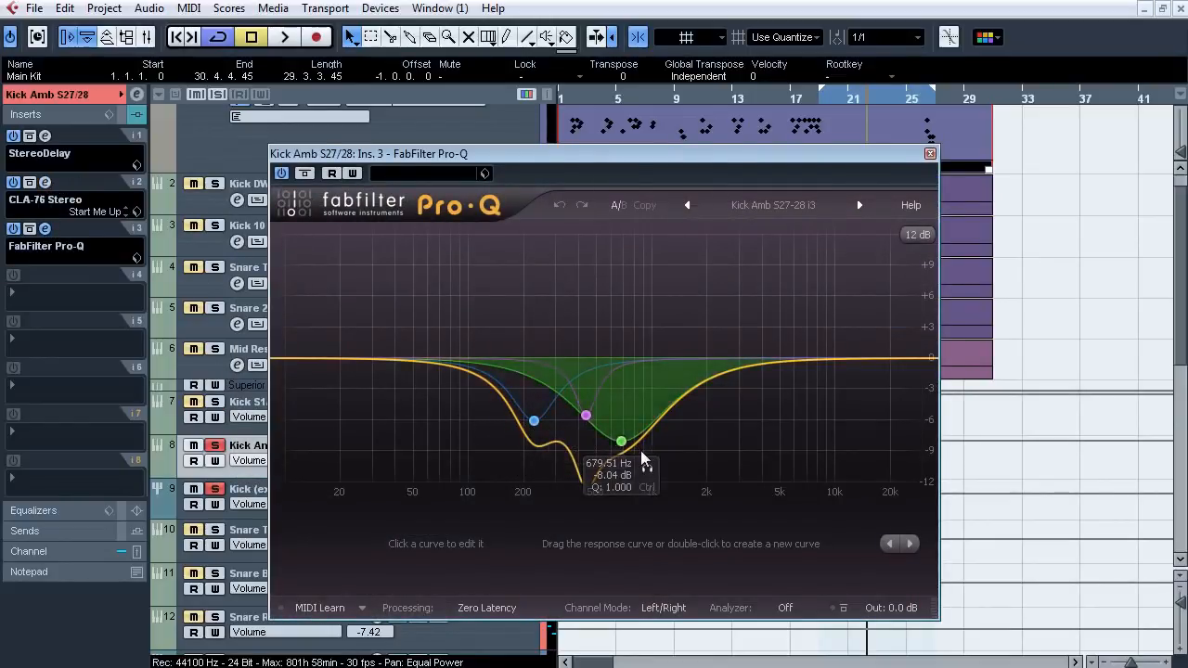
pyautogui.click(44, 228)
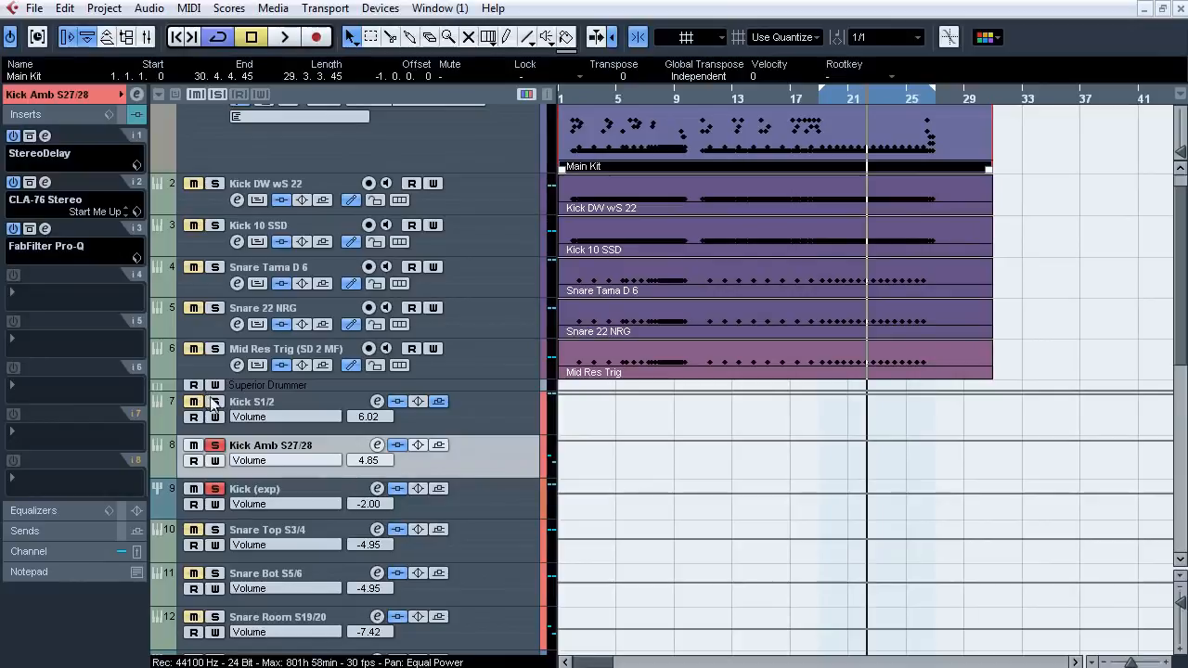
# Compare Kick Amb S27/28 with its inserts bypassed and active during playback, both together with Kick S1/2 and on its own.
pyautogui.press('space')
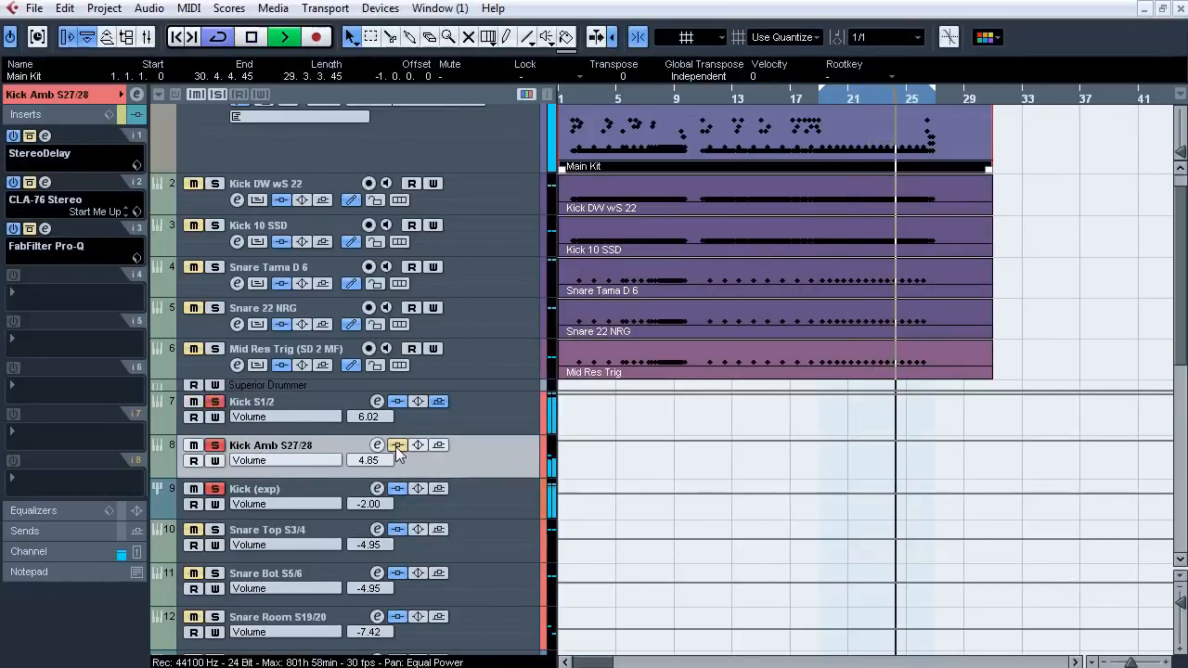
pyautogui.click(214, 403)
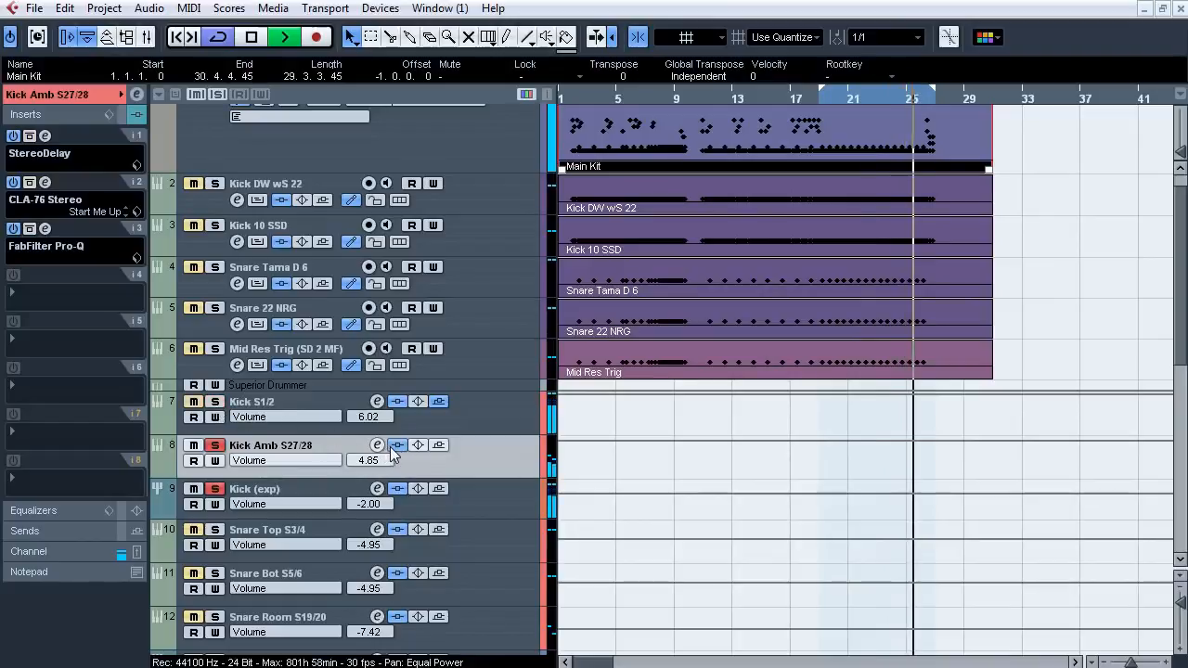
pyautogui.click(392, 446)
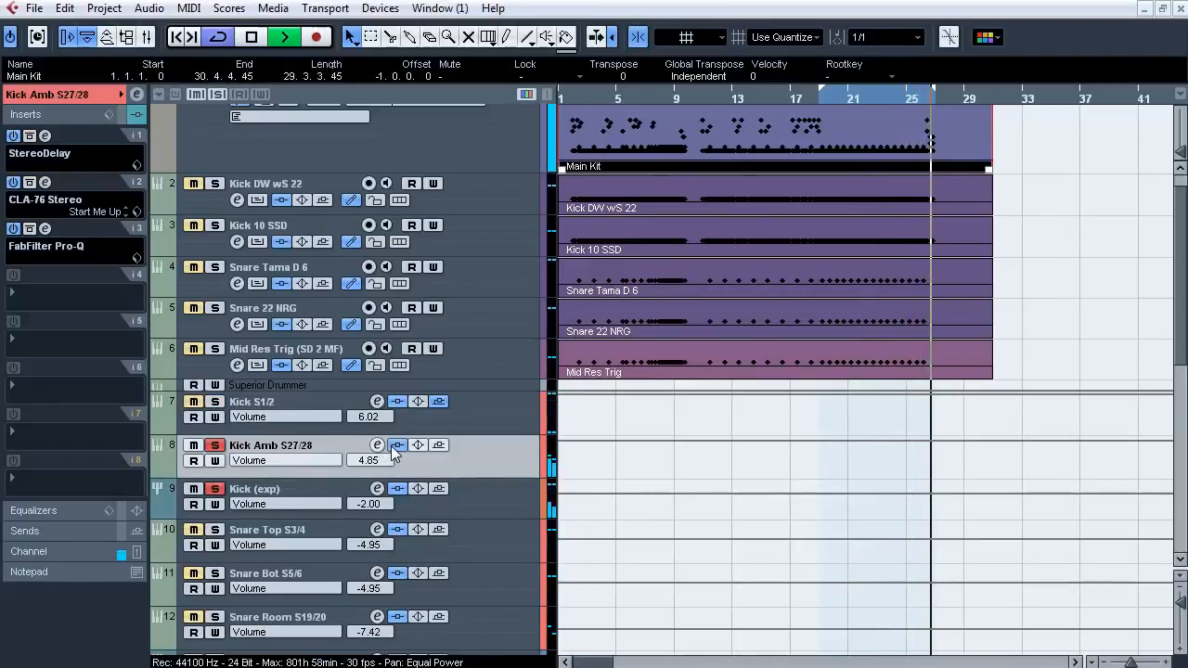
pyautogui.click(393, 447)
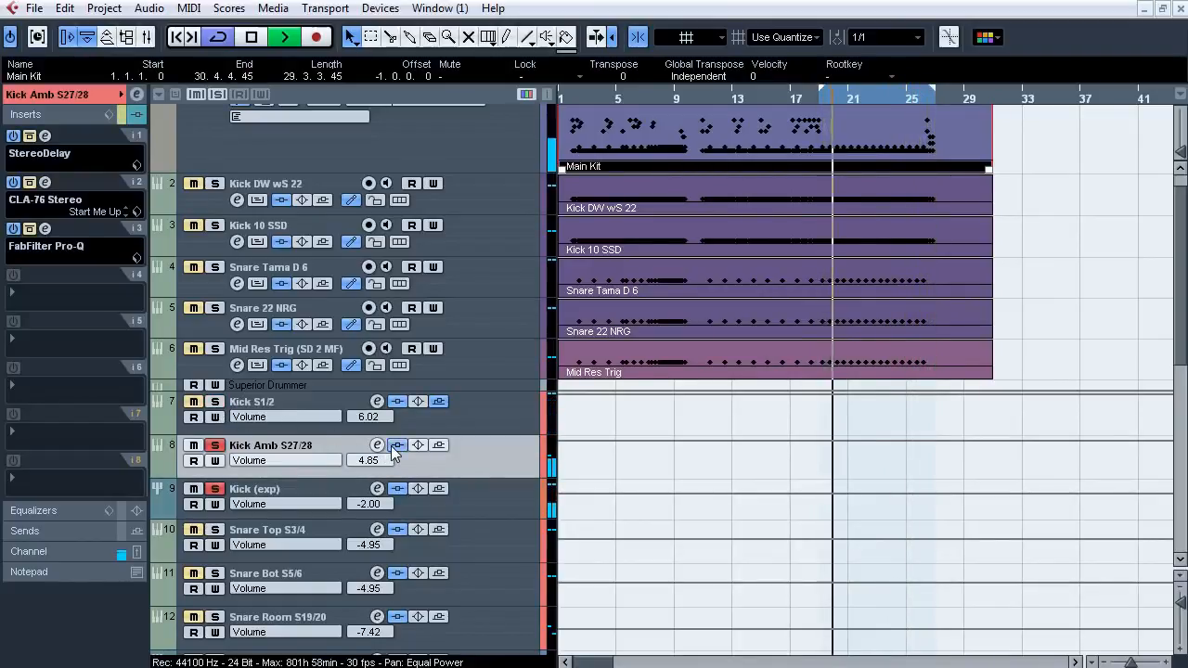
pyautogui.press('space')
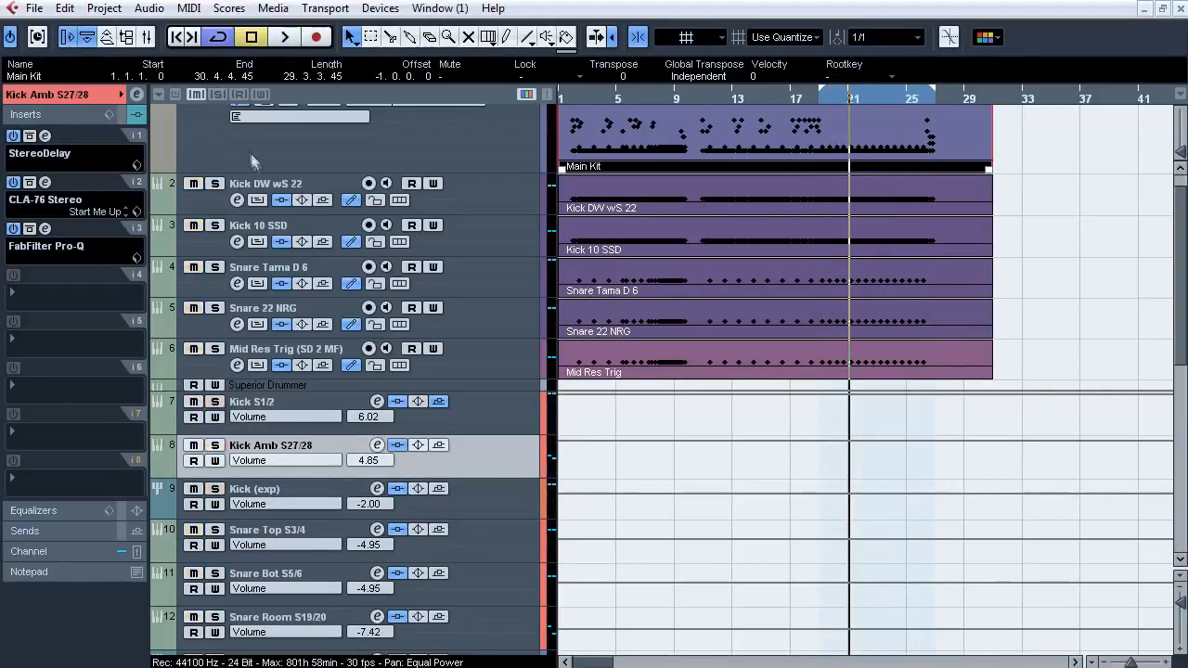
# Solo only the Kick DW wS 22 track, display its inserts and audition it.
pyautogui.click(232, 190)
pyautogui.click(215, 183)
pyautogui.click(84, 397)
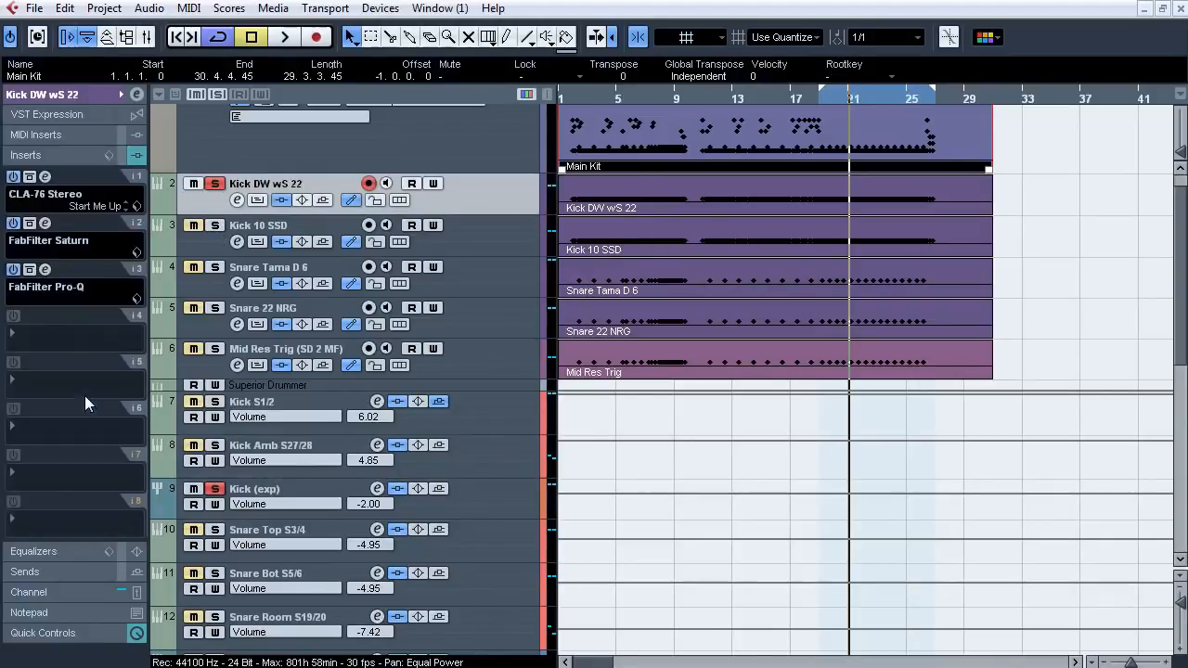
pyautogui.press('space')
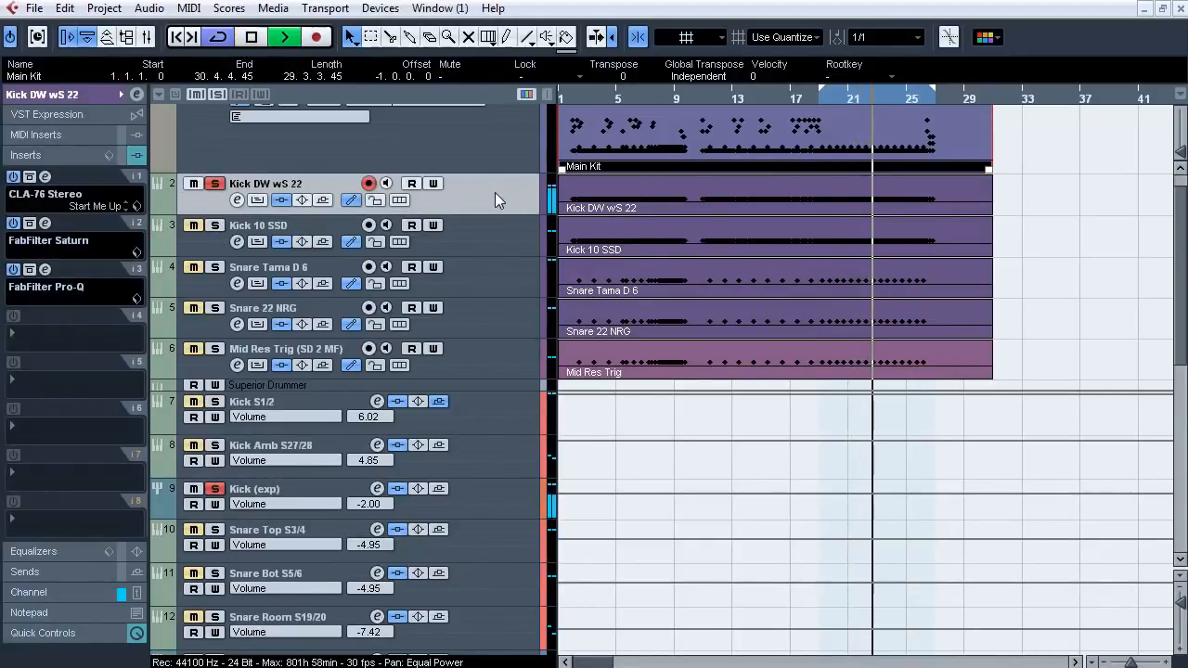
pyautogui.press('space')
# Examine the CLA-76, FabFilter Saturn and FabFilter Pro-Q settings in the Kick DW wS 22 inserts.
pyautogui.click(44, 176)
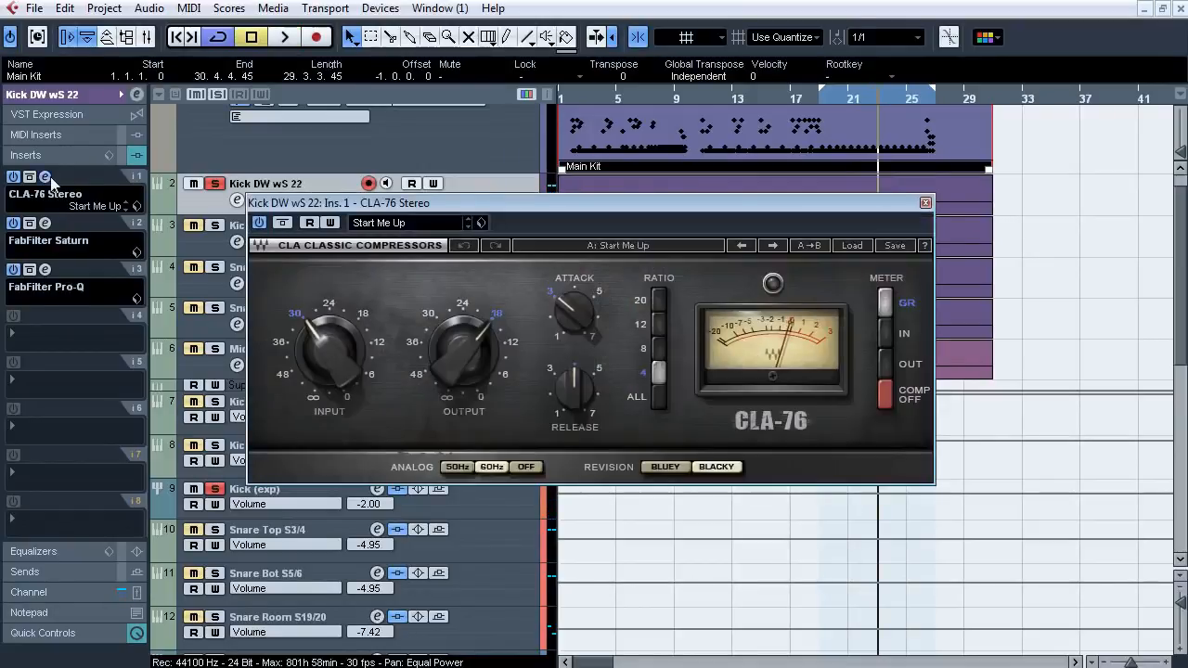
pyautogui.moveTo(449, 348)
pyautogui.moveTo(574, 394)
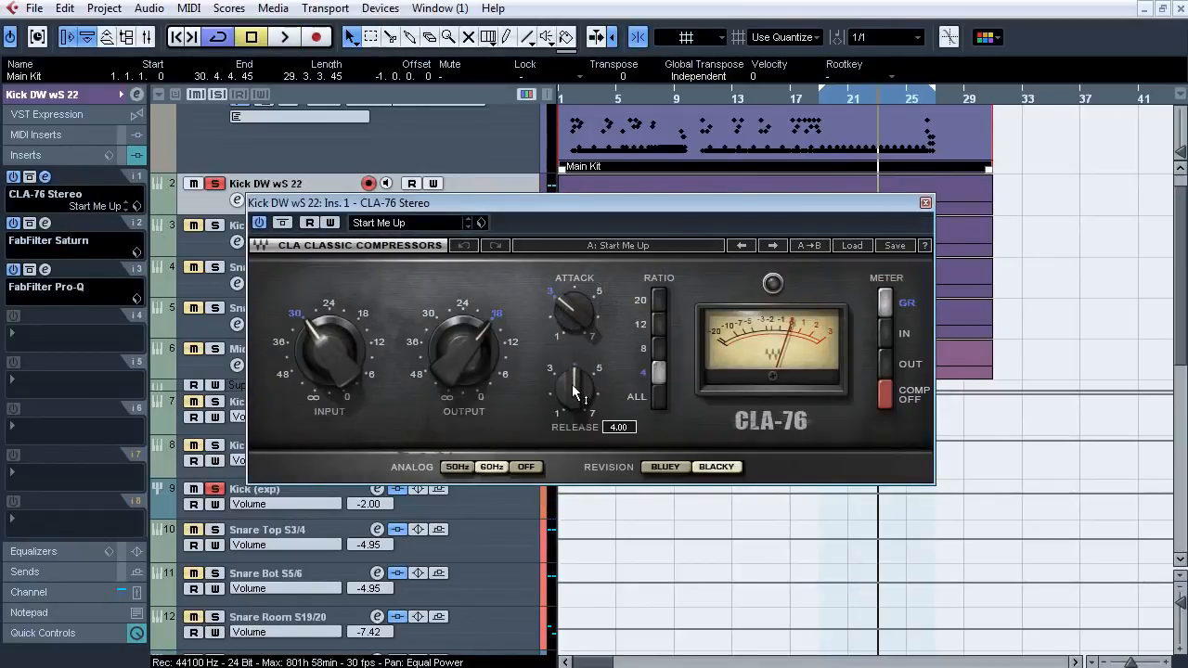
pyautogui.click(45, 176)
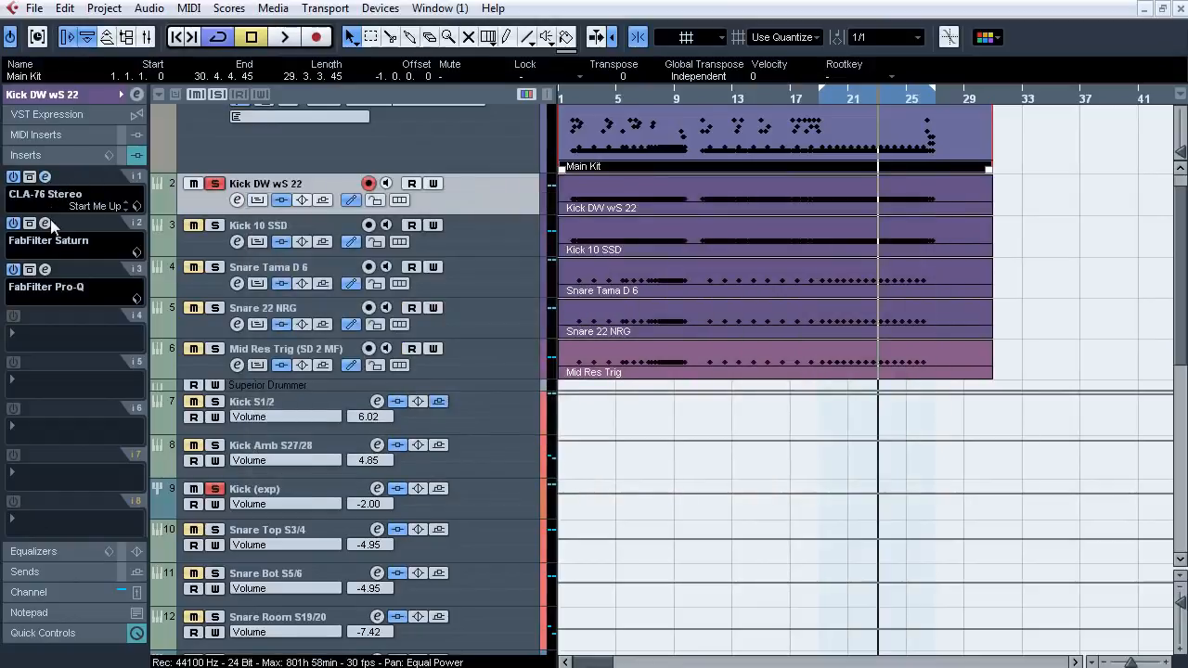
pyautogui.click(44, 223)
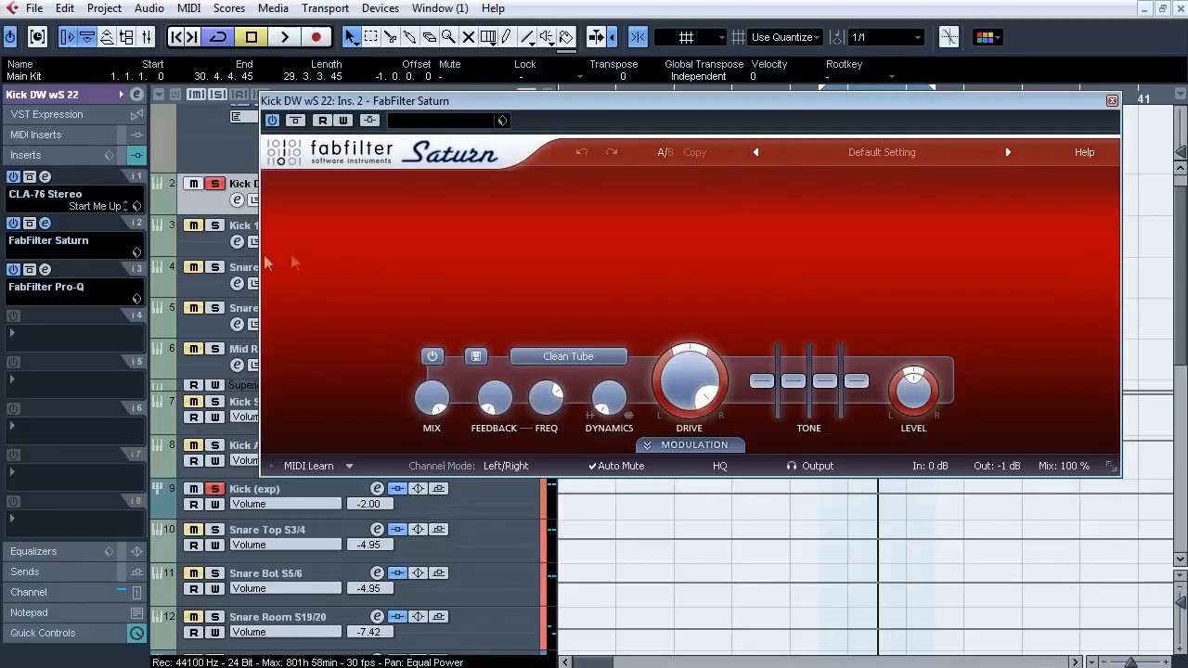
pyautogui.click(45, 223)
pyautogui.click(45, 269)
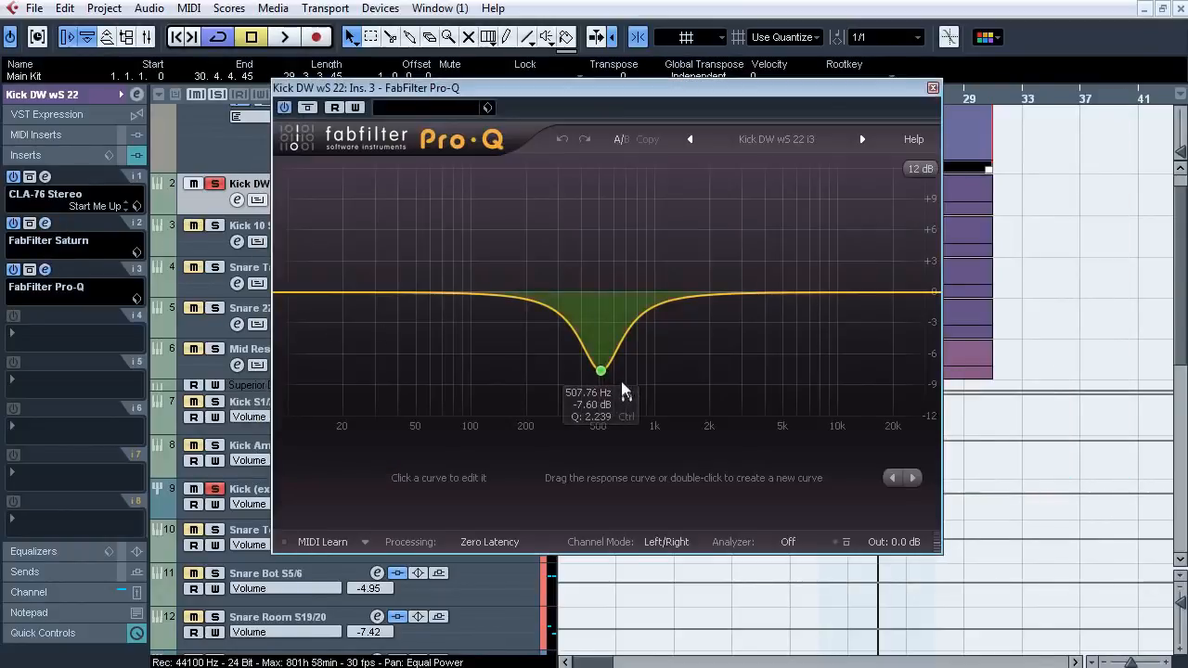
pyautogui.click(45, 269)
# Compare Kick DW wS 22 with its inserts bypassed and active during playback, alone and with Kick S1/2 and Kick Amb S27/28 soloed.
pyautogui.press('space')
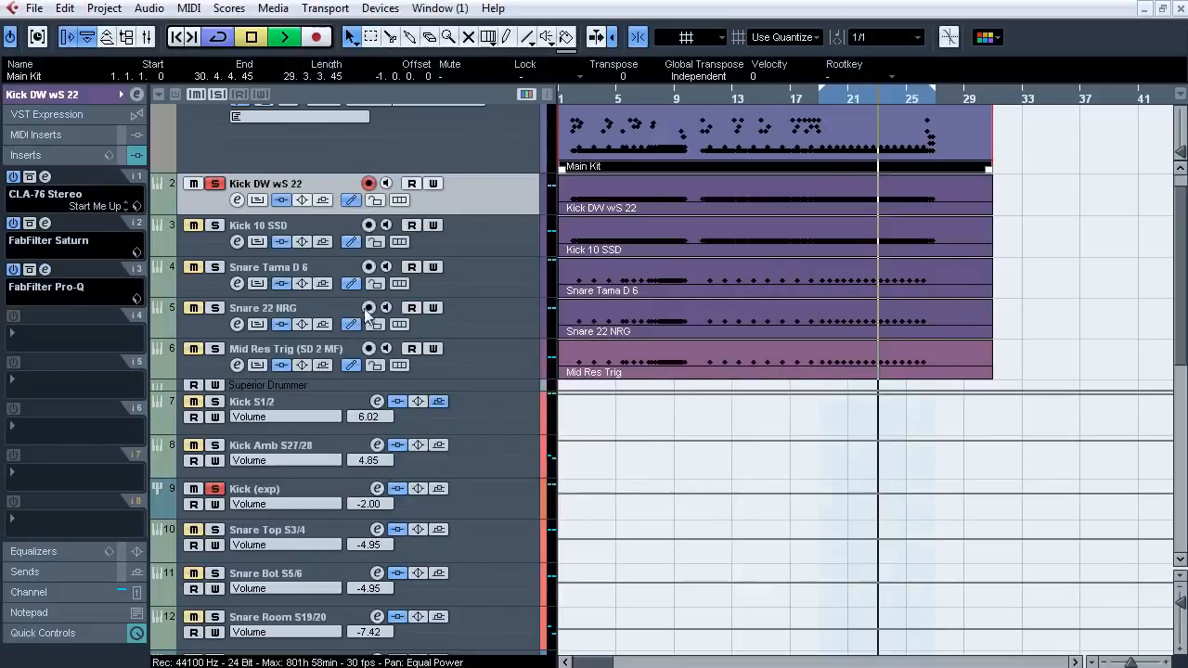
pyautogui.click(281, 201)
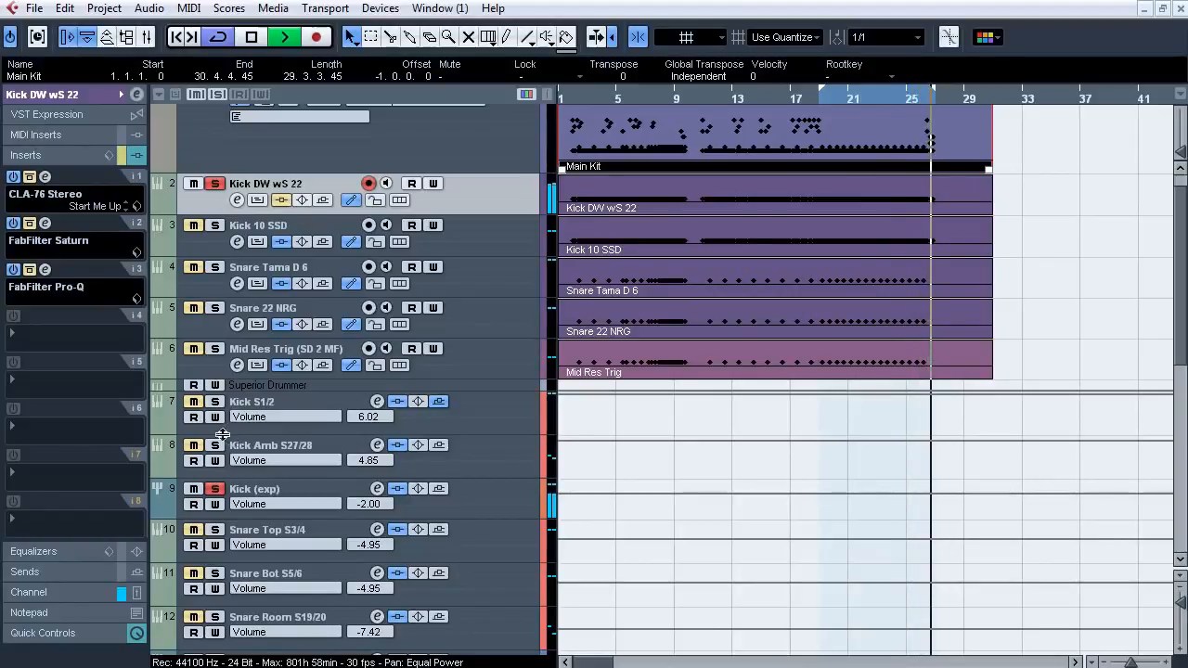
pyautogui.click(215, 444)
pyautogui.click(215, 401)
pyautogui.click(281, 199)
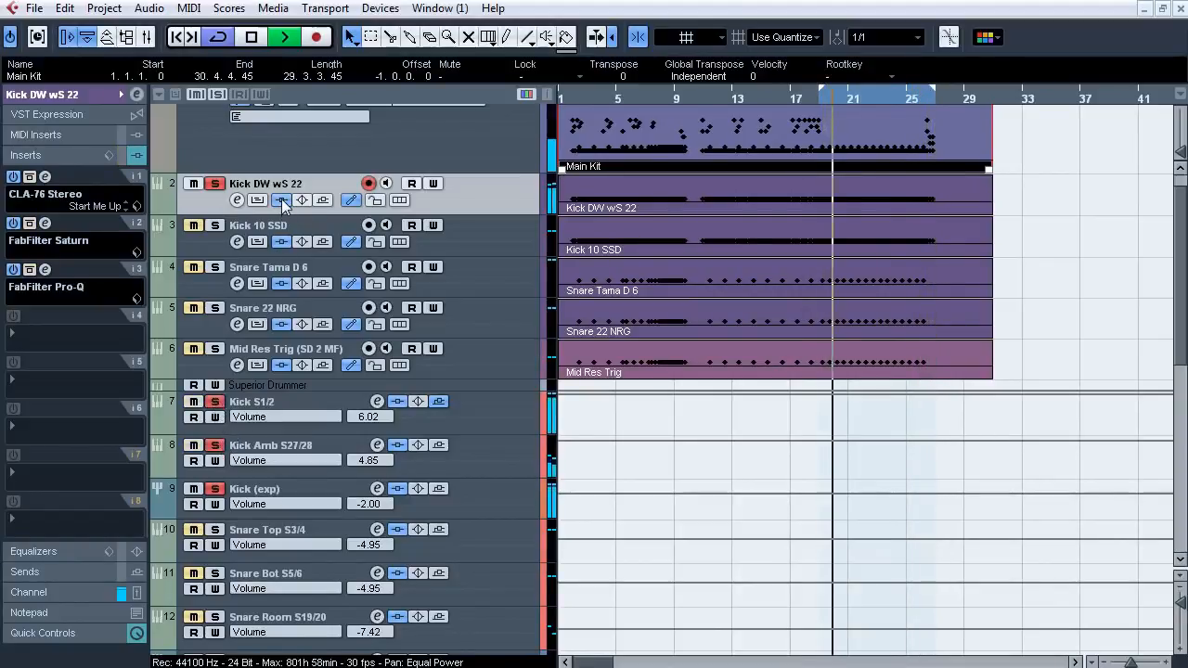
pyautogui.click(281, 199)
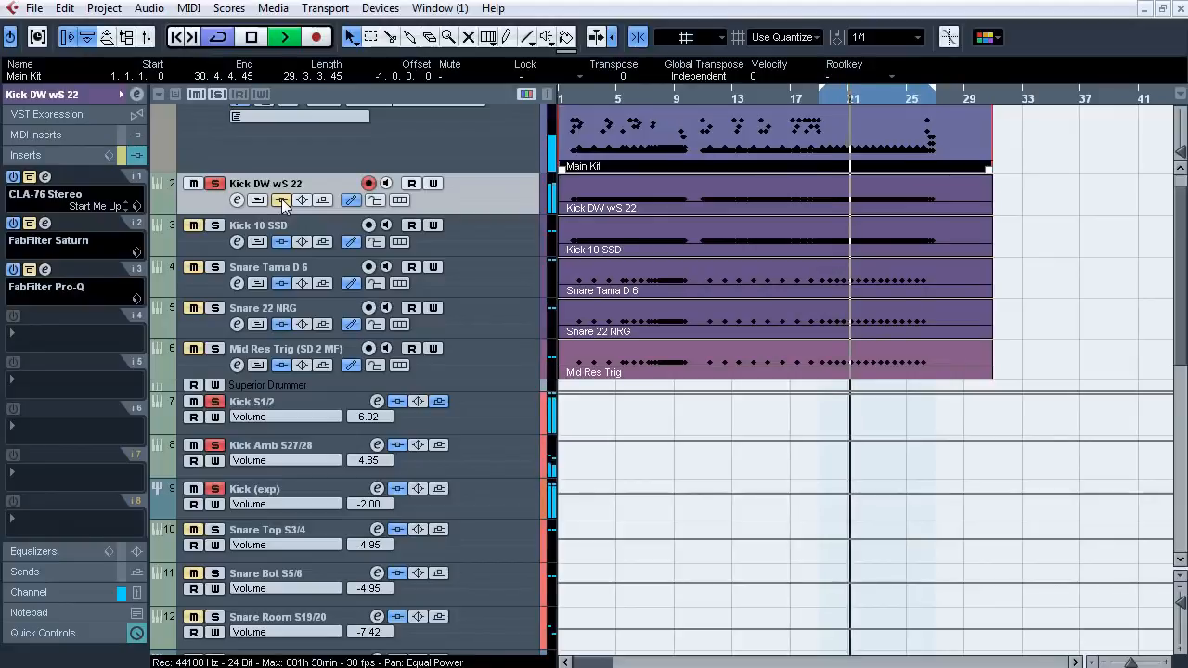
pyautogui.press('space')
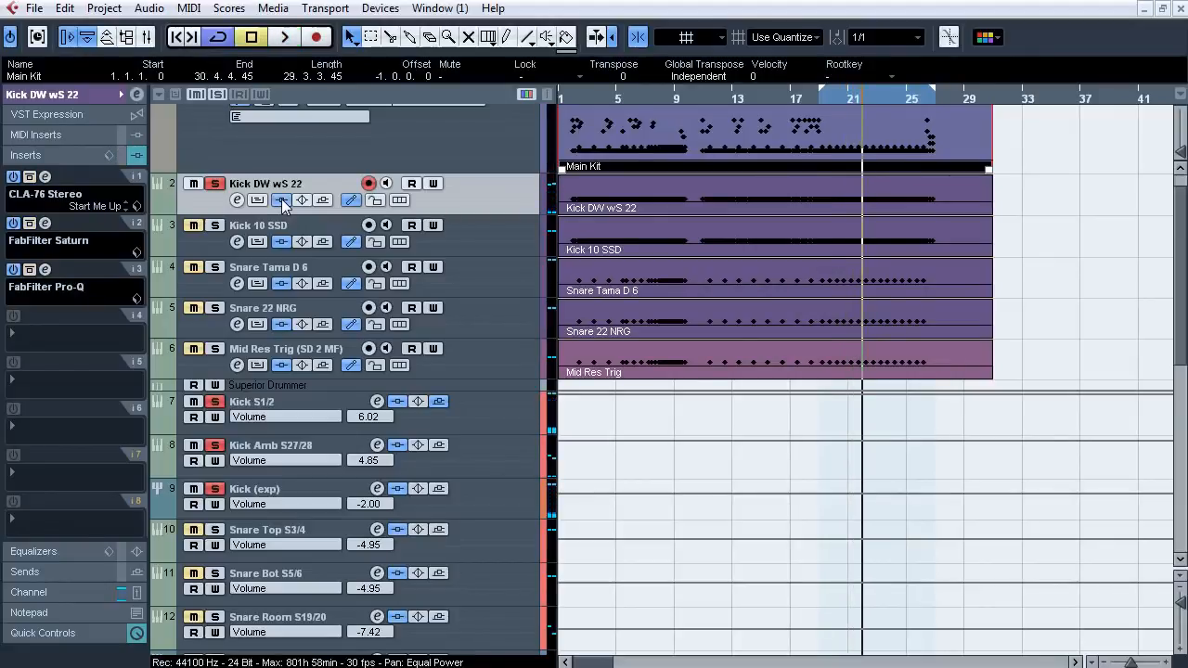
# Switch the solo to the Kick 10 SSD track, display its inserts and audition it.
pyautogui.click(319, 232)
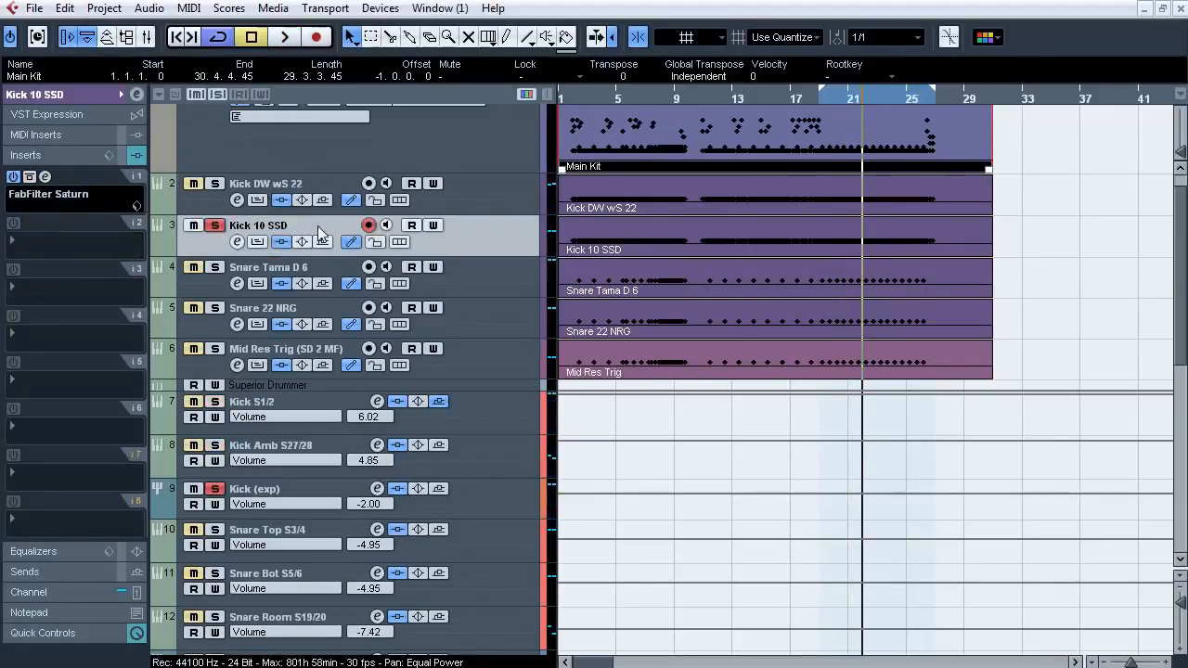
pyautogui.press('space')
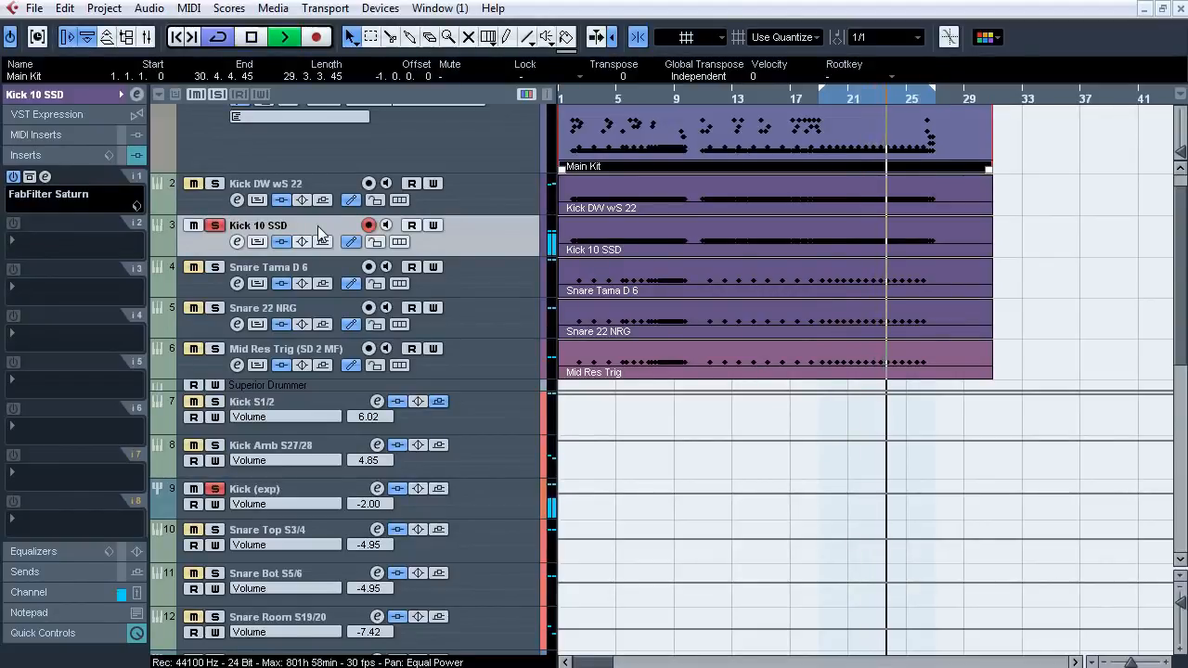
pyautogui.press('space')
# Examine both bands of FabFilter Saturn on Kick 10 SSD and compare it bypassed and active, alone and with the other kick channels soloed.
pyautogui.click(51, 192)
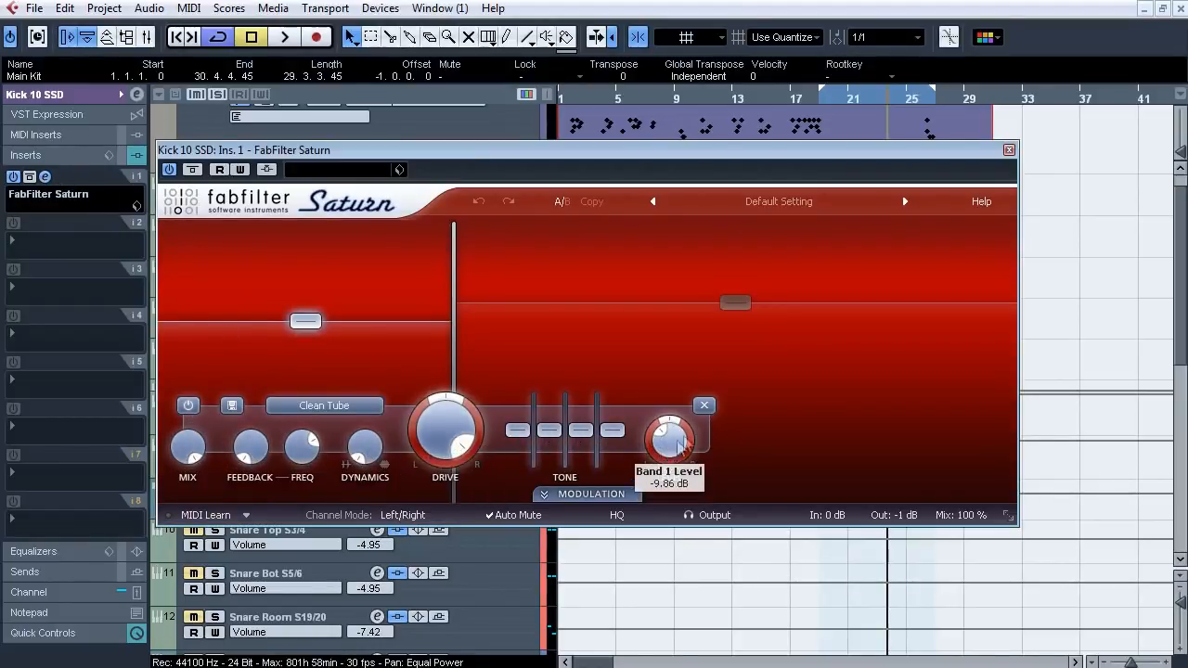
pyautogui.click(823, 363)
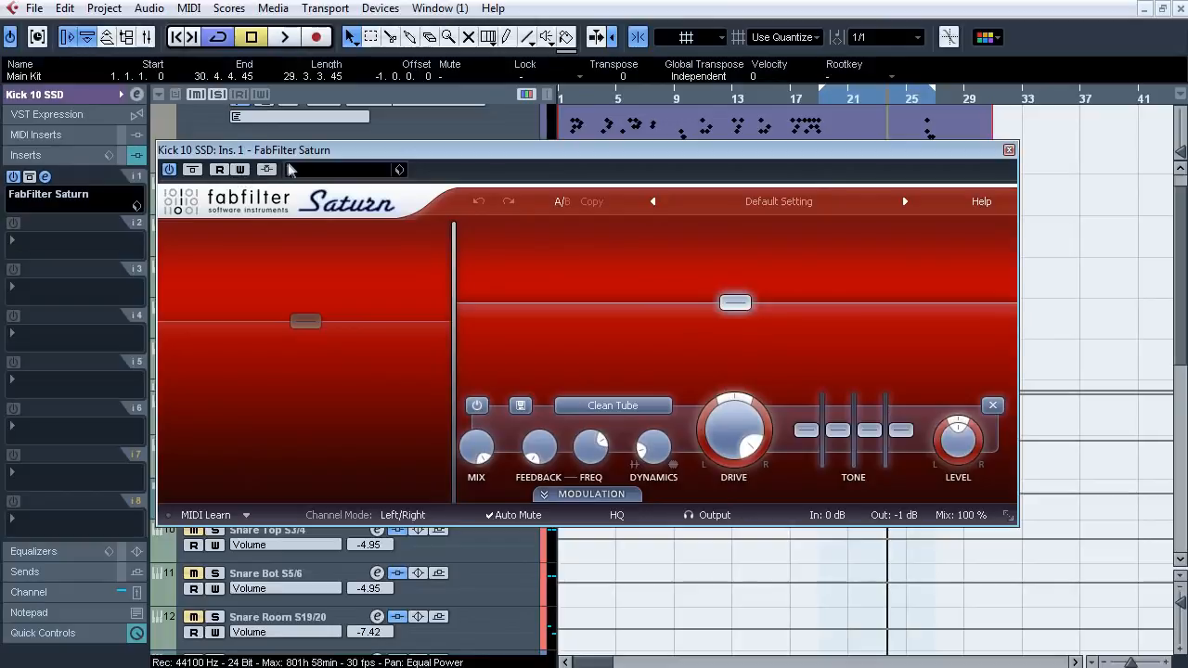
pyautogui.press('space')
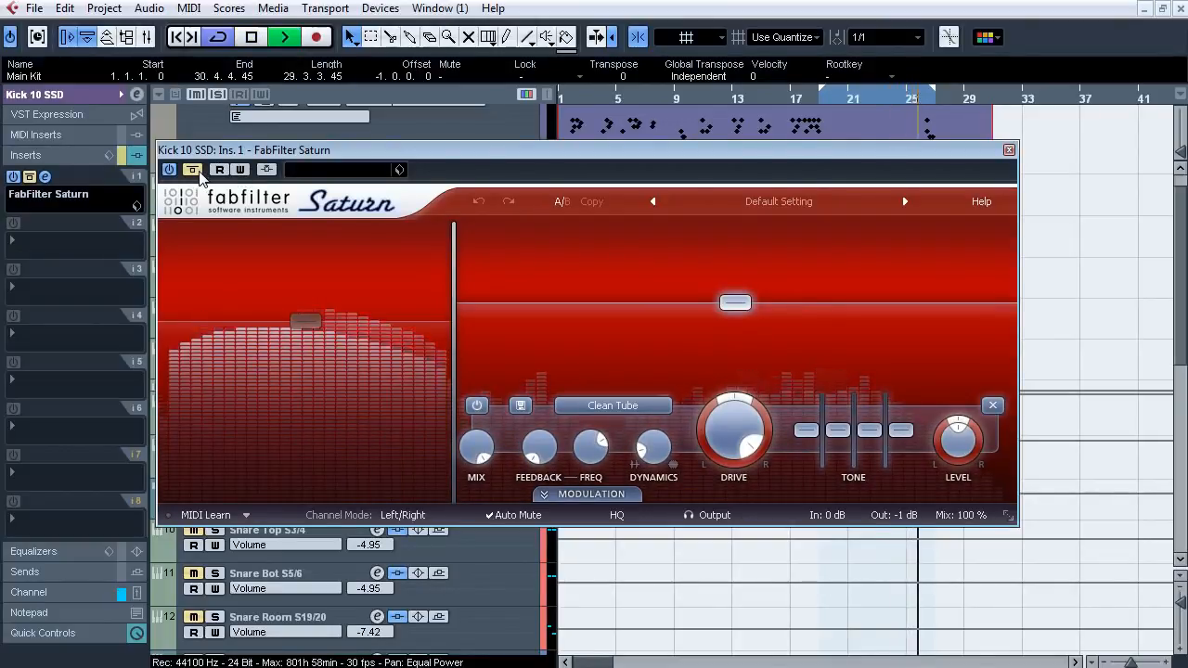
pyautogui.click(1008, 149)
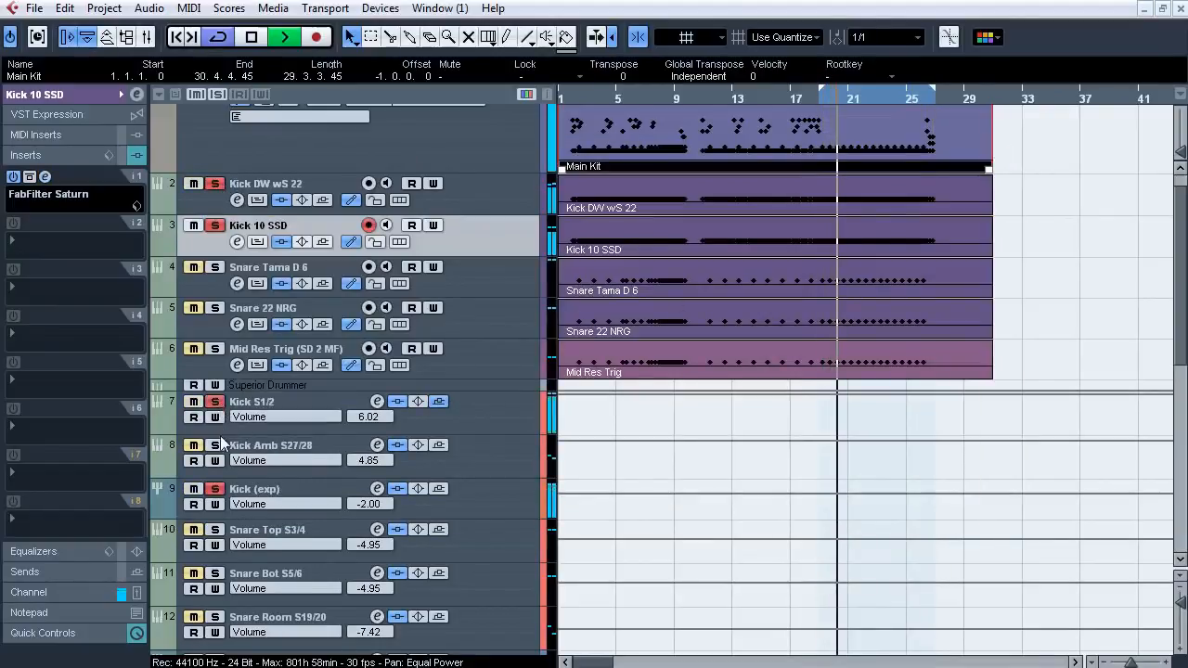
pyautogui.click(28, 176)
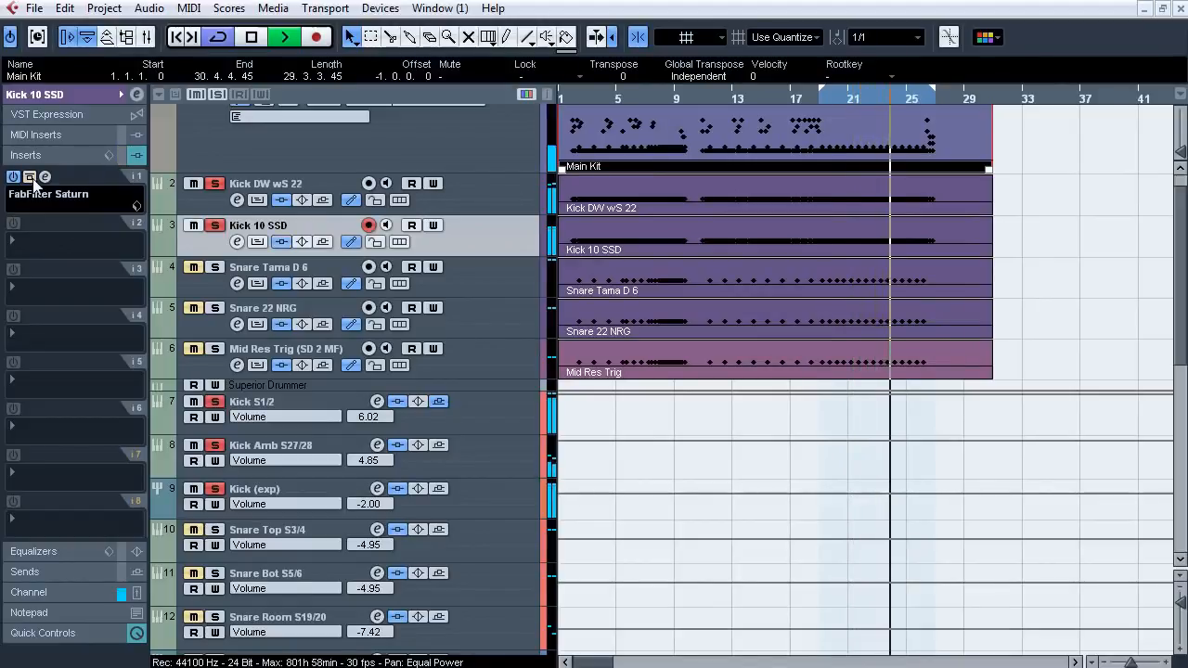
pyautogui.press('space')
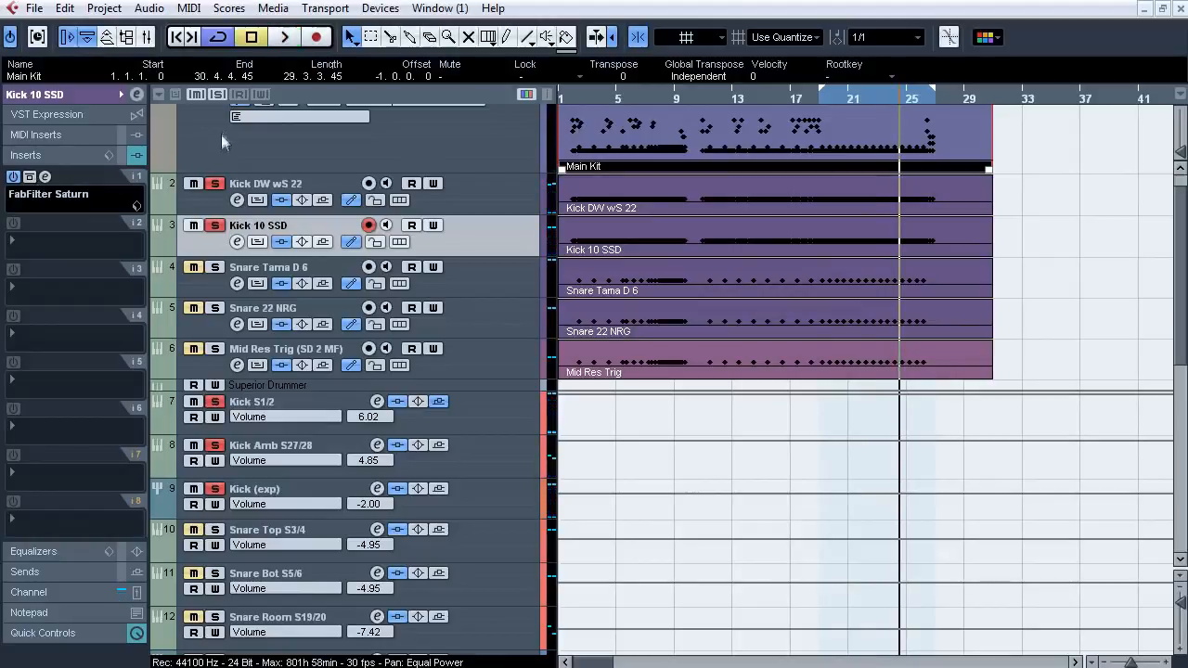
# Examine the C4 Stereo insert on the Kick (exp) group and compare it bypassed and active while all kick channels play.
pyautogui.click(297, 498)
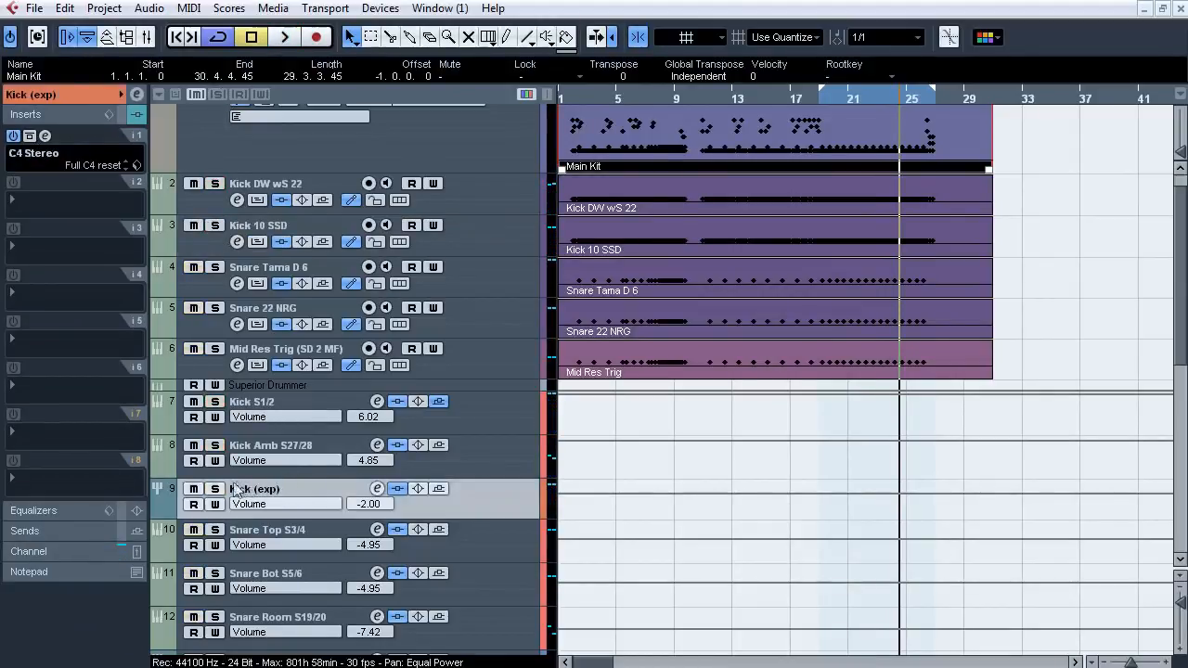
pyautogui.click(44, 137)
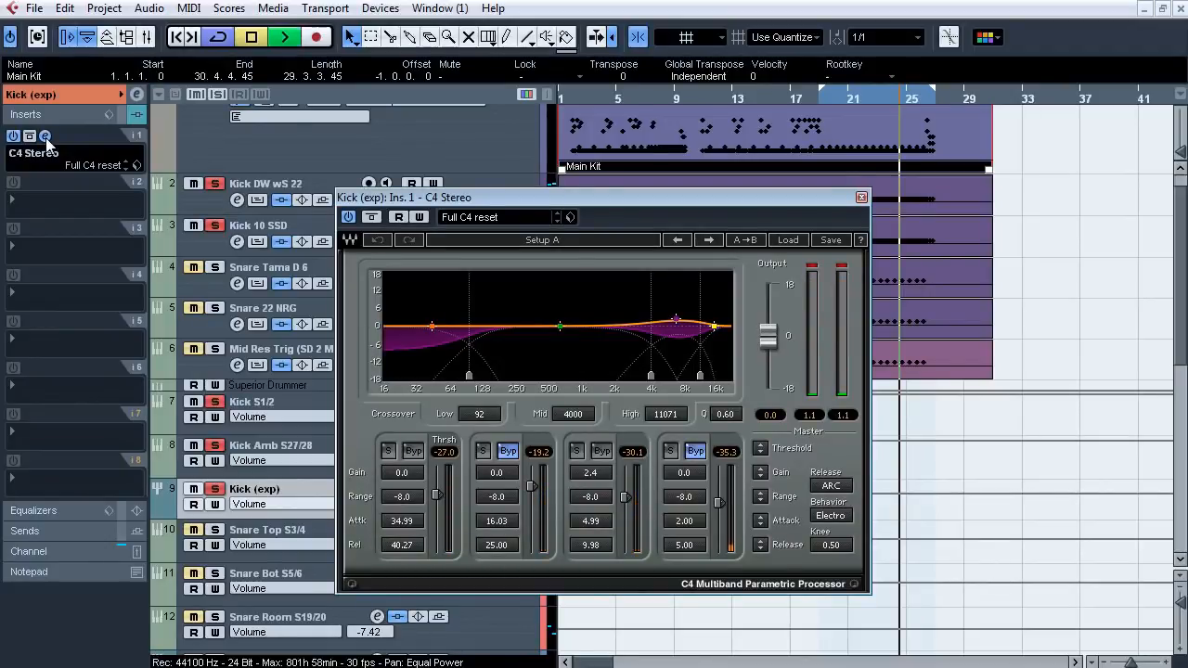
pyautogui.click(371, 217)
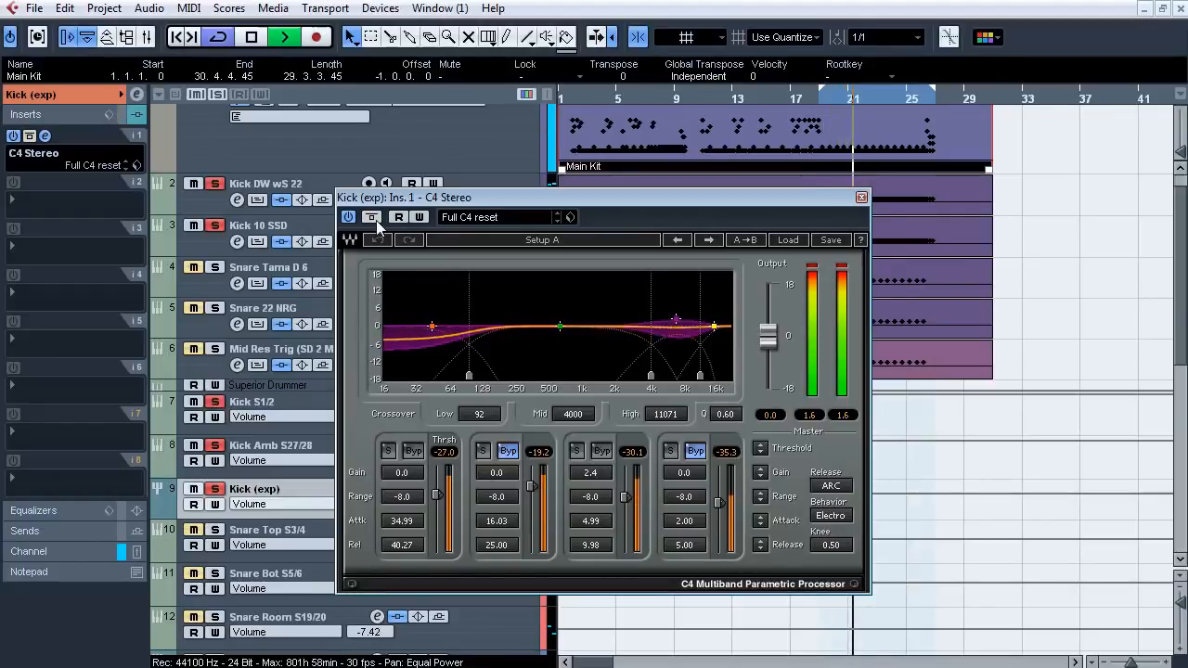
pyautogui.press('space')
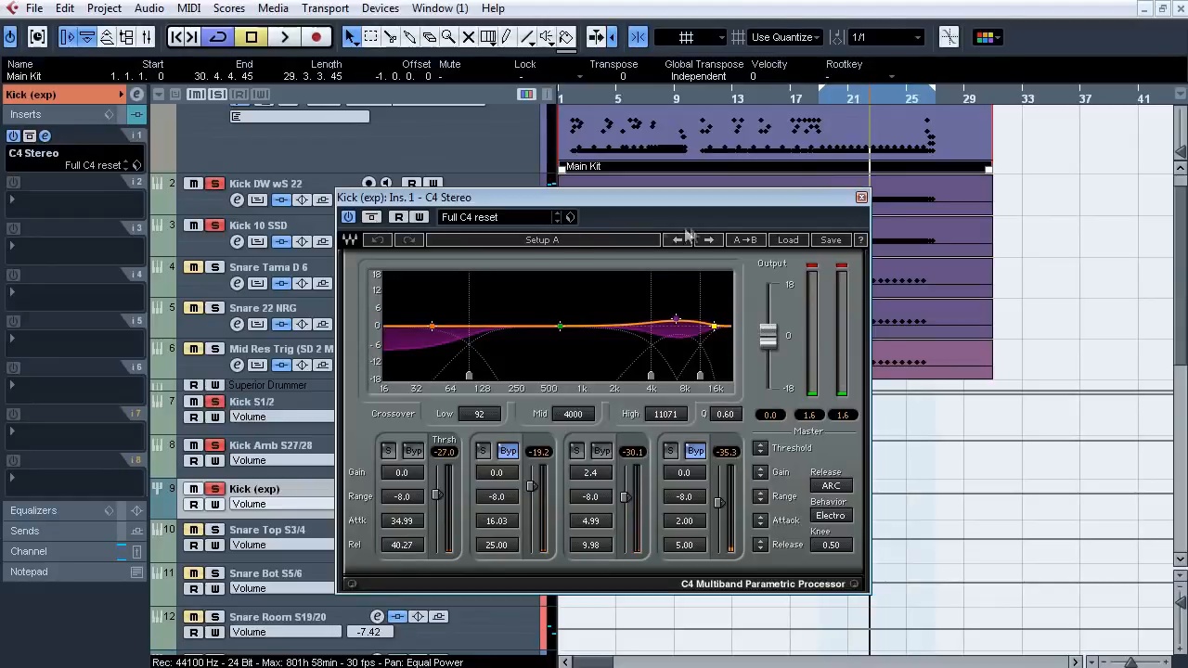
pyautogui.click(862, 198)
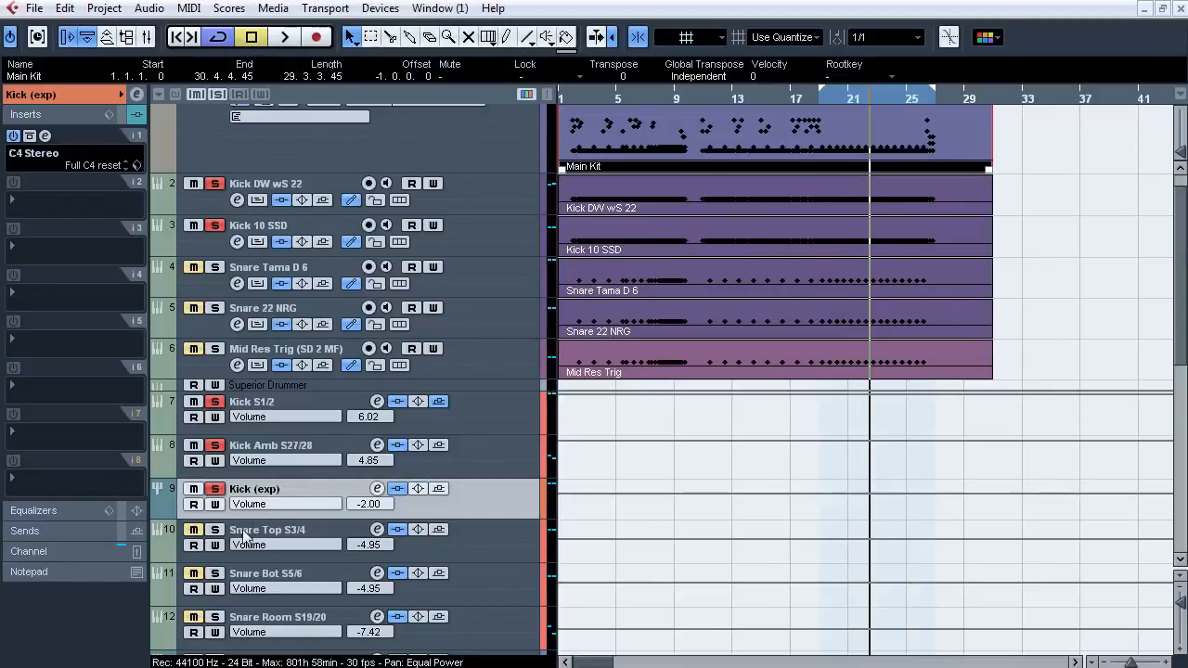
# Clear all kick solos, then solo the Snare Tama D 6 track and audition it.
pyautogui.click(219, 95)
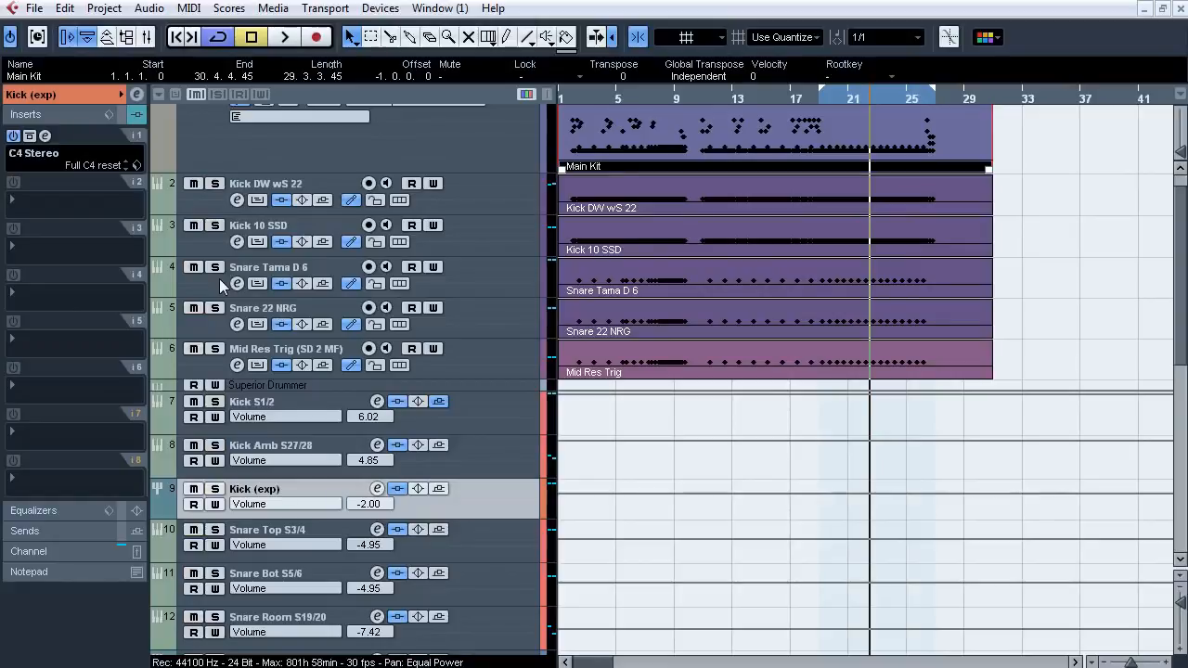
pyautogui.click(214, 269)
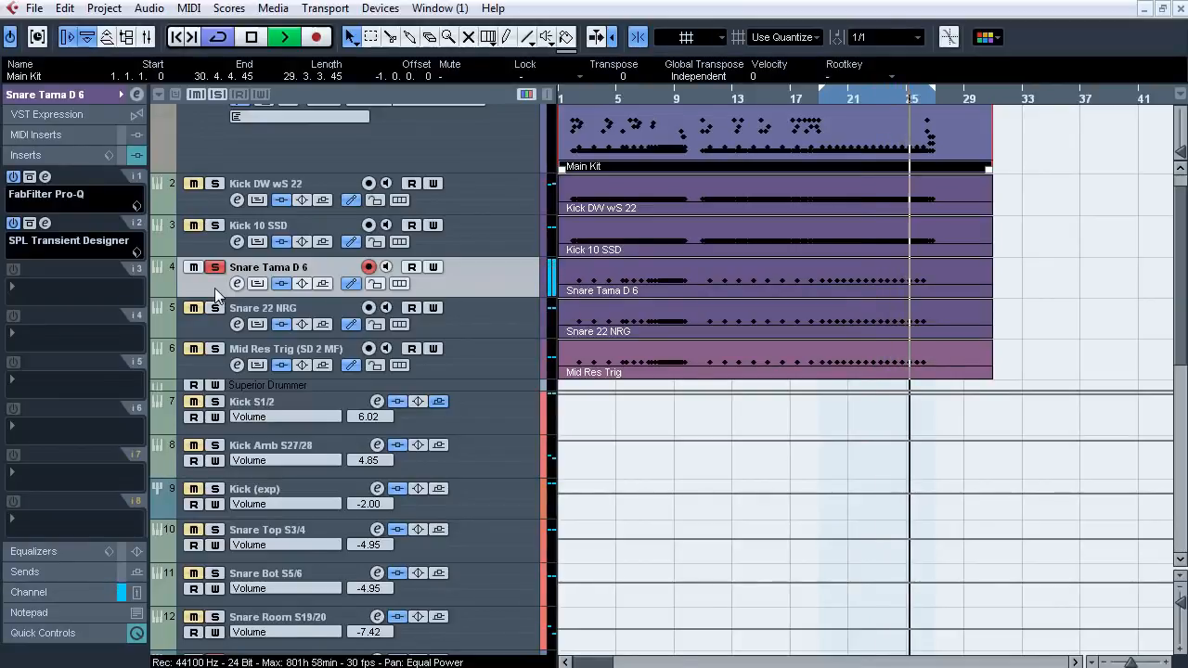
pyautogui.press('space')
# Examine the FabFilter Pro-Q and SPL Transient Designer settings in the Snare Tama D 6 inserts.
pyautogui.click(45, 176)
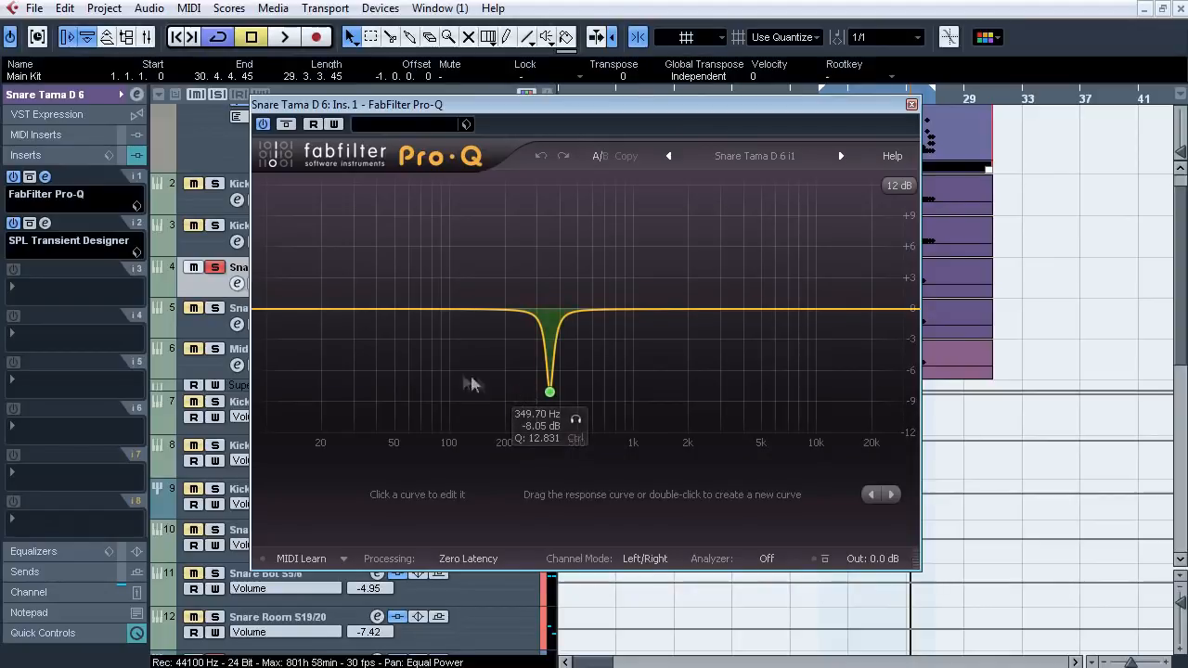
pyautogui.click(45, 177)
pyautogui.click(45, 223)
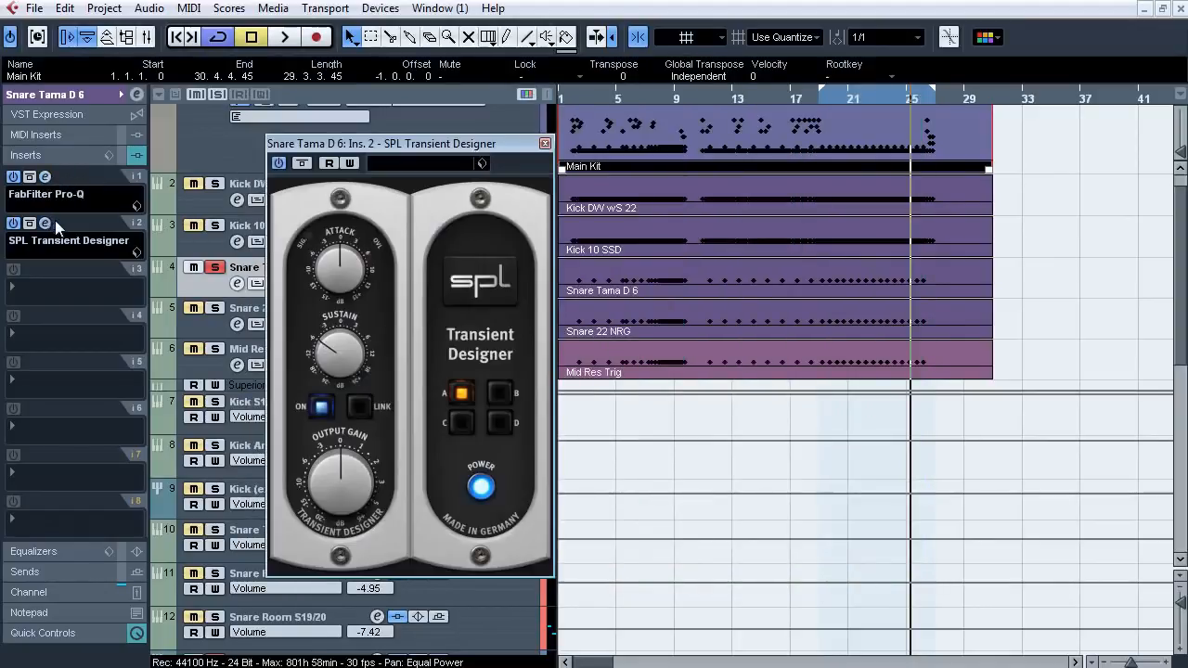
pyautogui.click(46, 223)
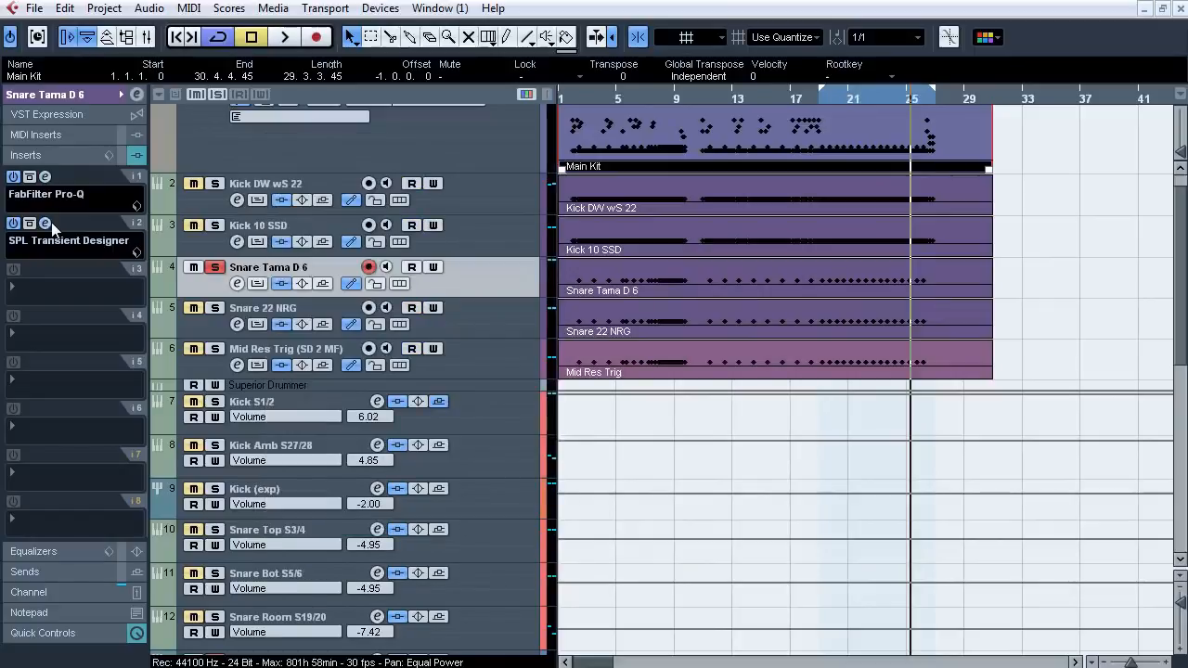
# Compare the soloed Snare Tama D 6 track with its inserts bypassed and active during playback.
pyautogui.click(281, 284)
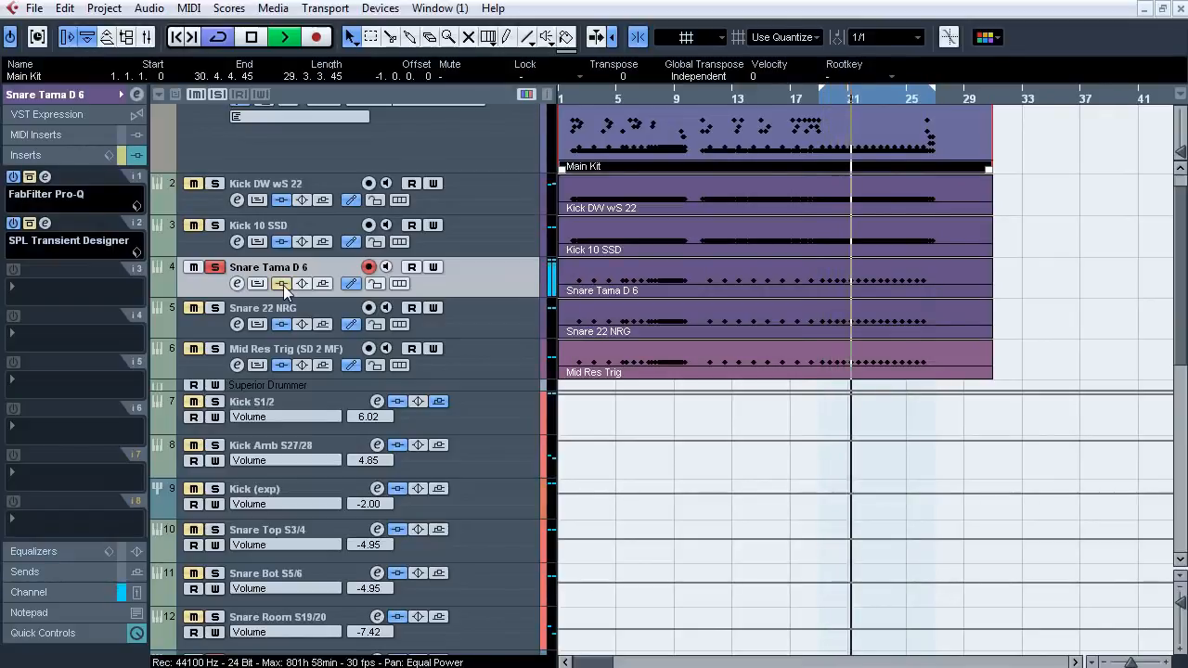
pyautogui.press('space')
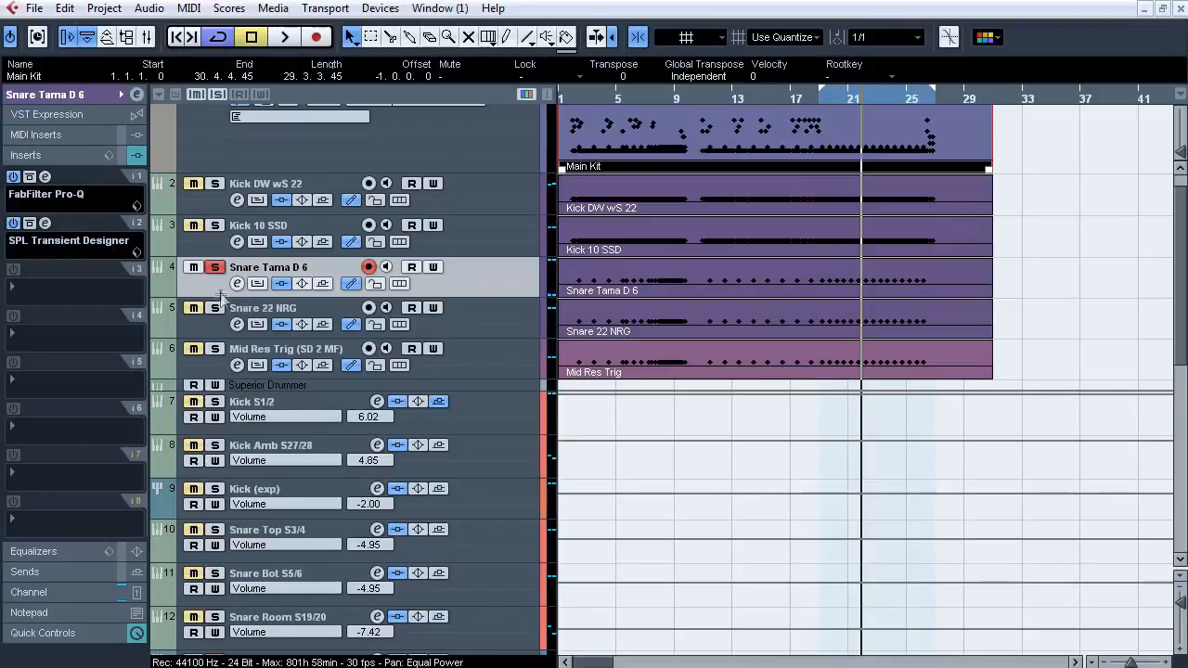
# Solo the Snare 22 NRG track on its own and audition it.
pyautogui.click(254, 307)
pyautogui.press('space')
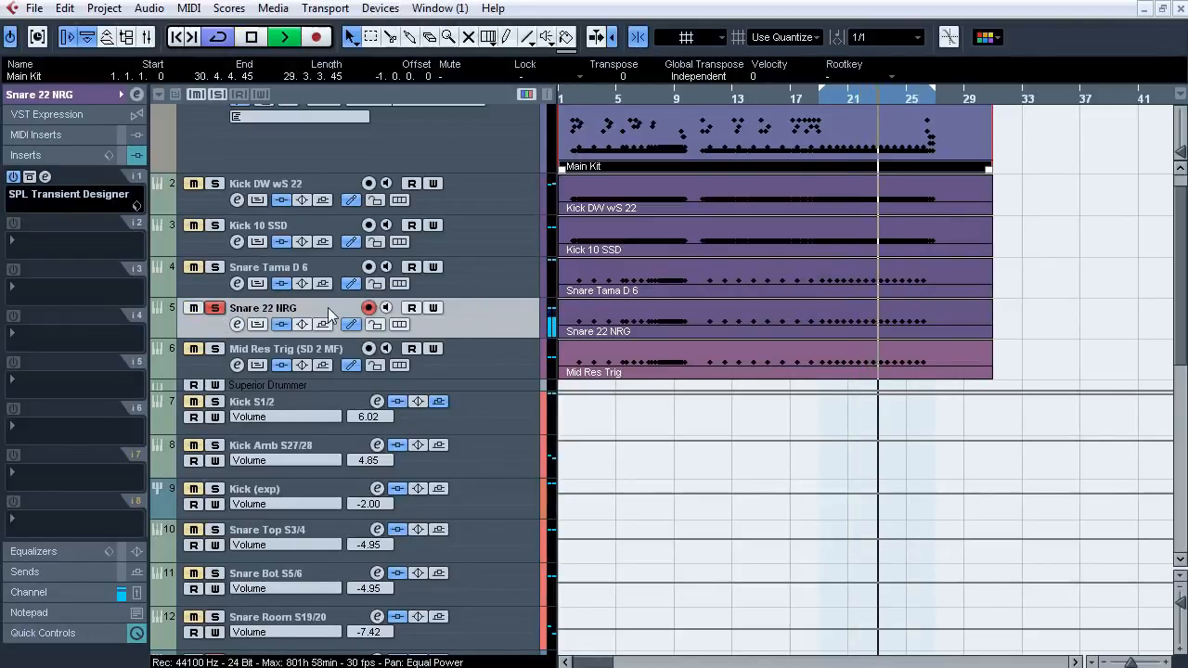
pyautogui.press('space')
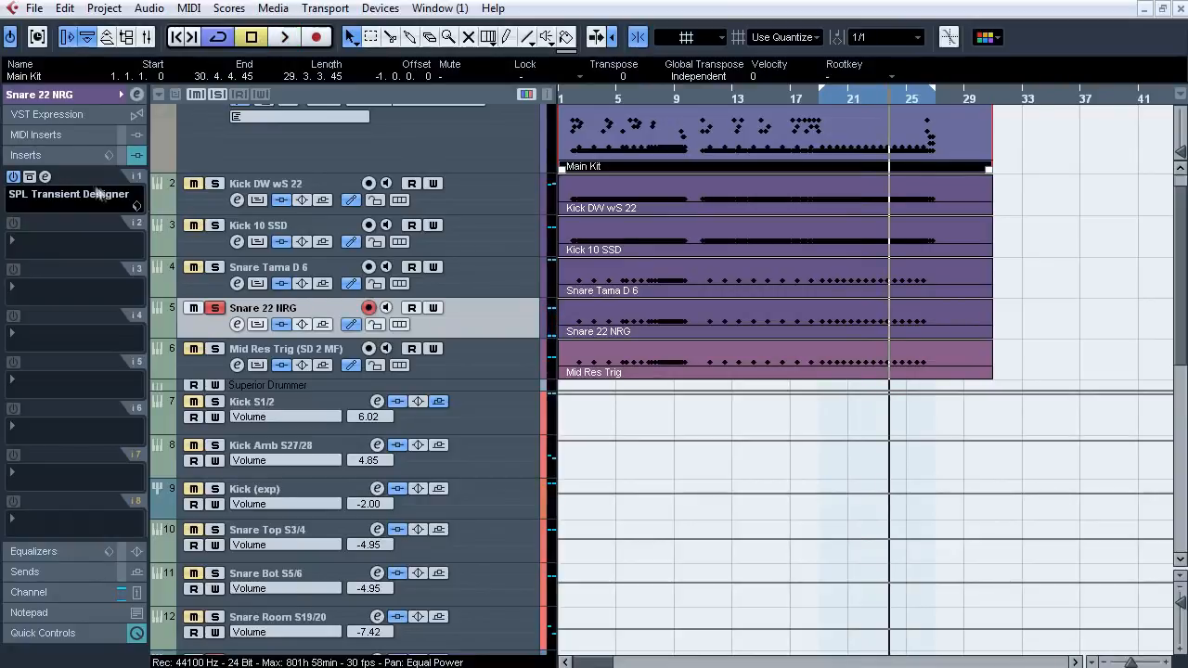
# Examine the SPL Transient Designer insert on Snare 22 NRG and audition the track together with Snare Tama D 6.
pyautogui.click(46, 176)
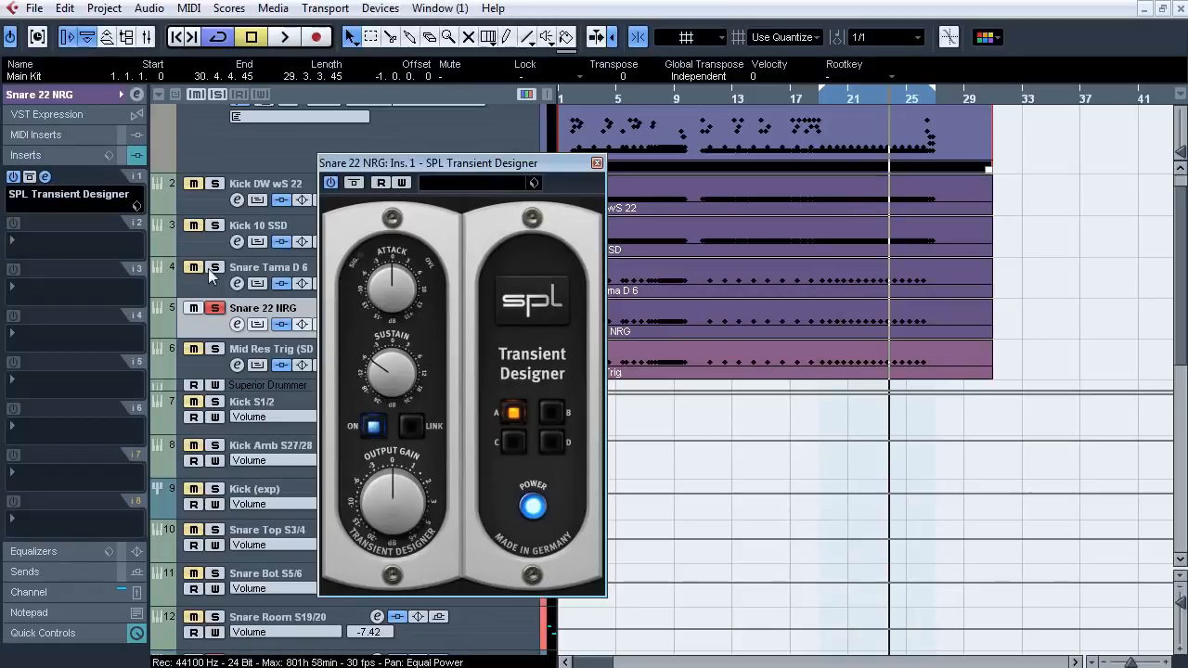
pyautogui.press('space')
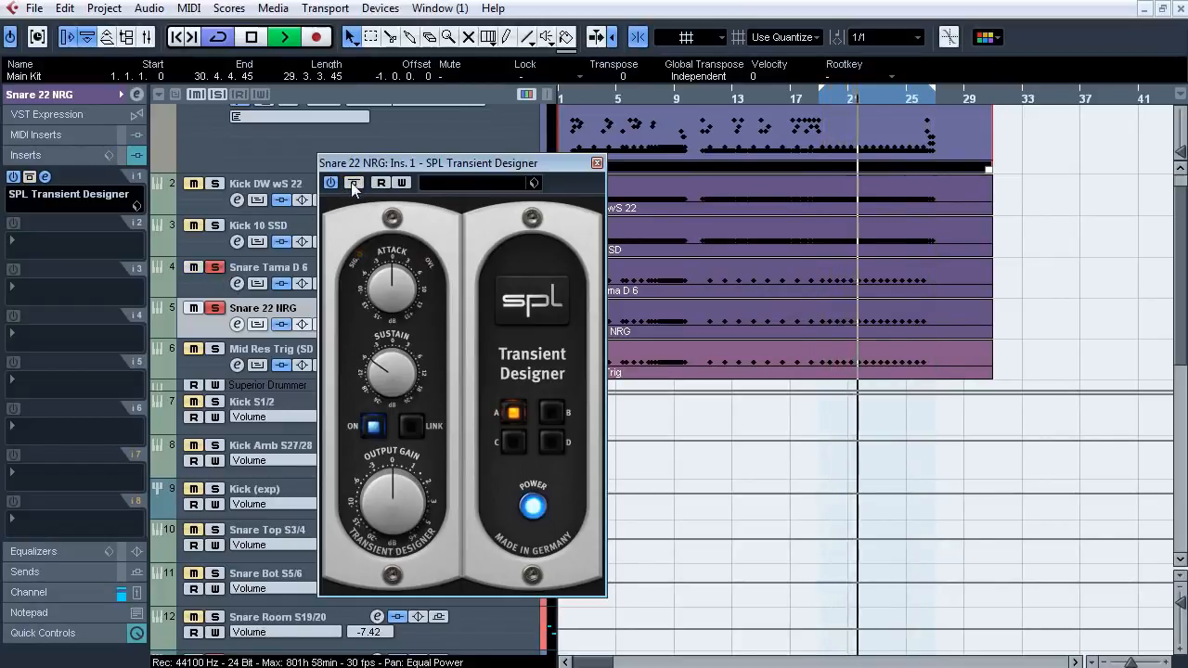
pyautogui.press('space')
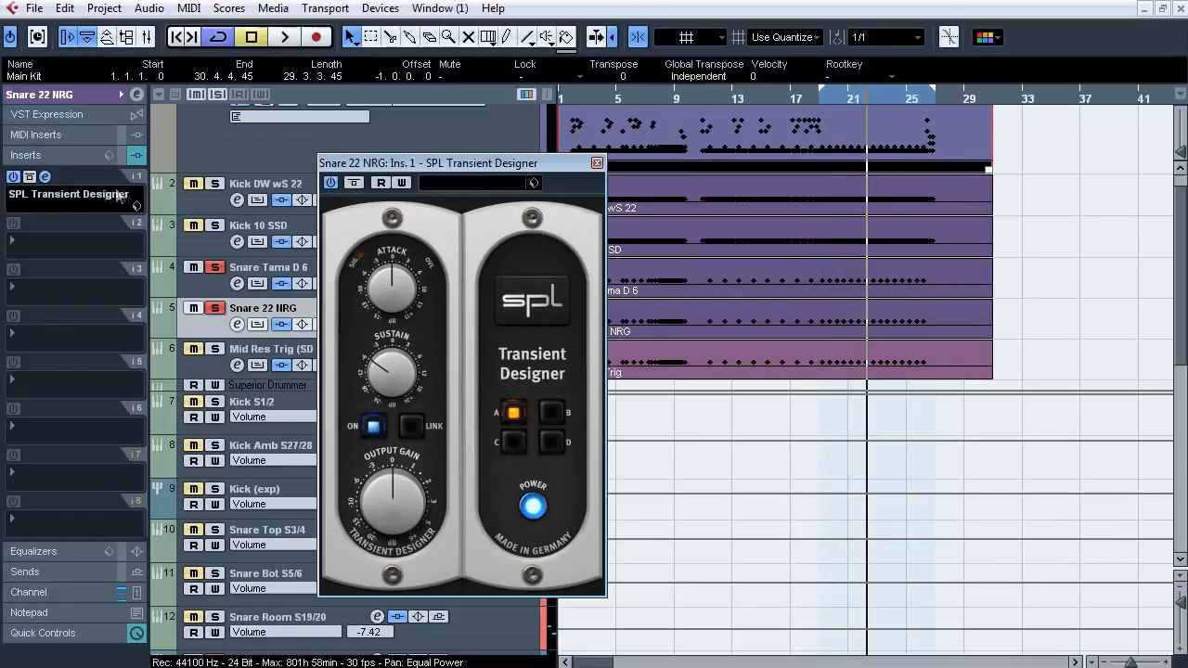
pyautogui.click(44, 176)
# Clear the snare solos, then solo the Mid Res Trig (SD 2 MF) track and audition it.
pyautogui.click(229, 354)
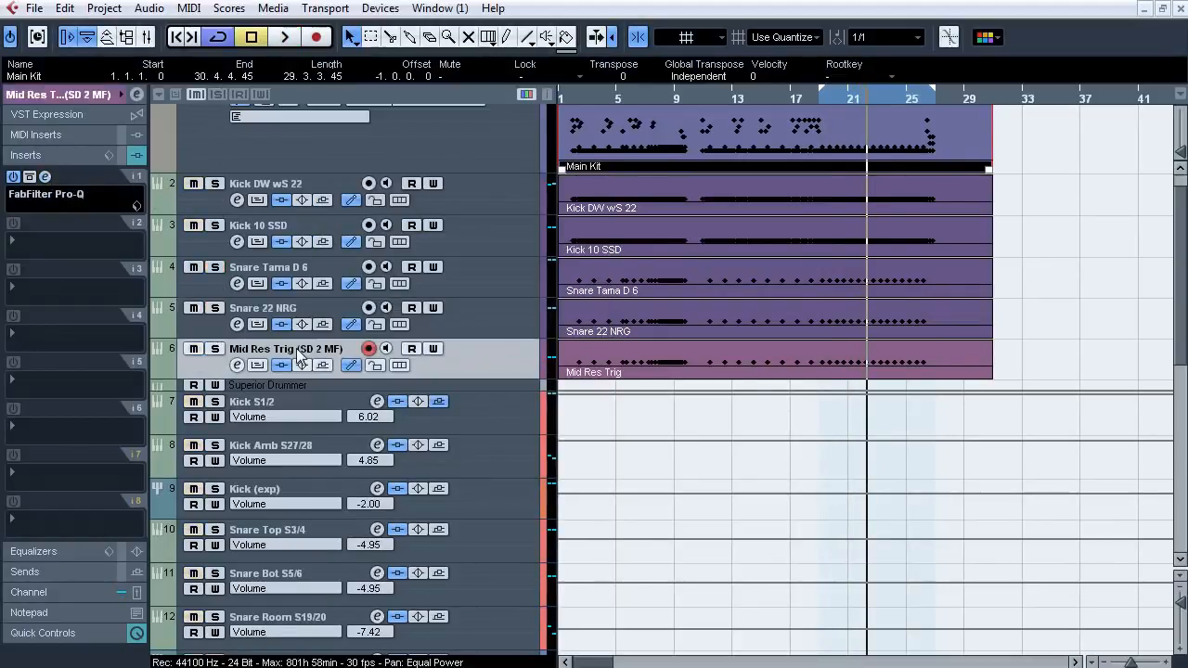
pyautogui.press('space')
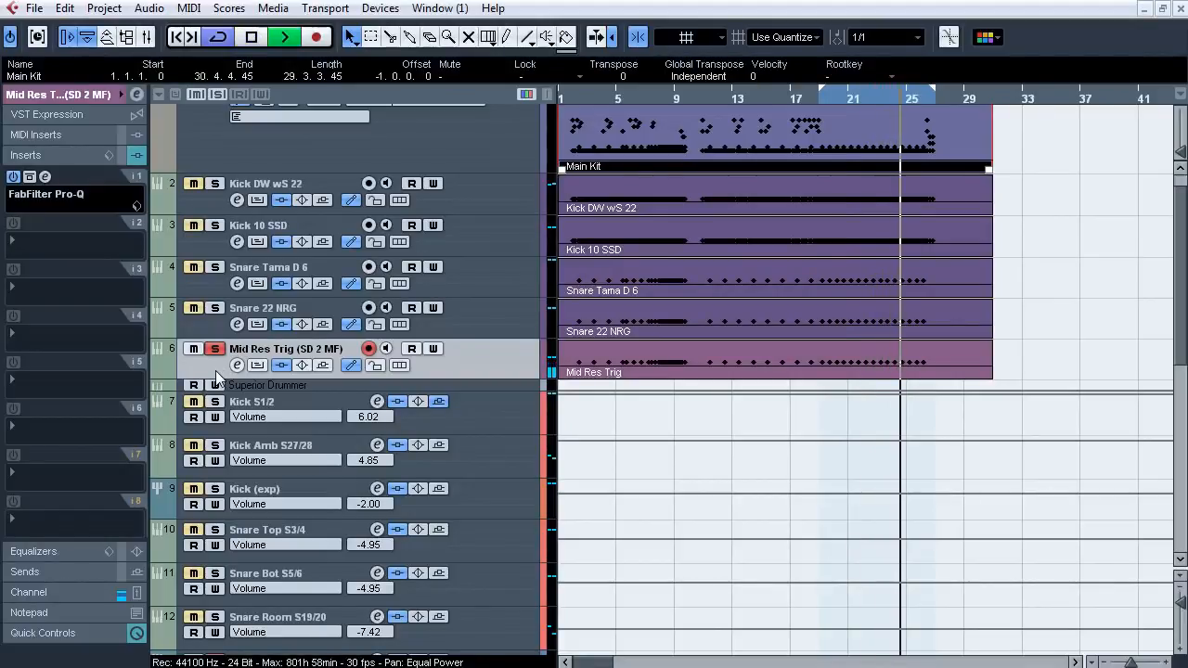
pyautogui.press('space')
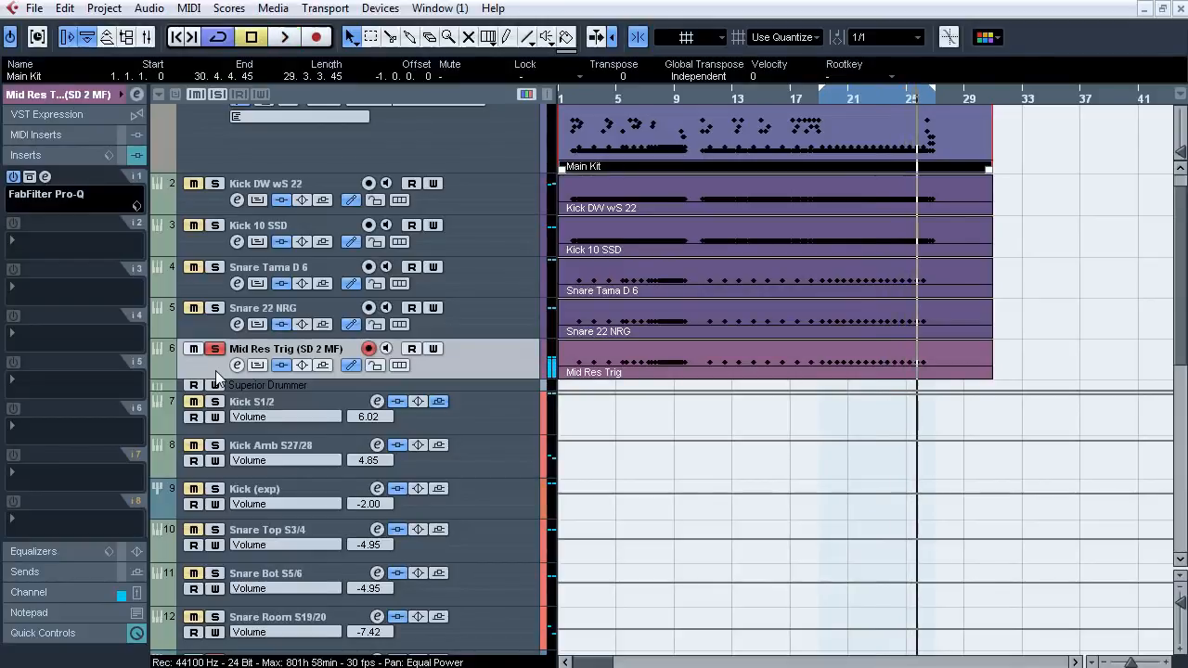
# Examine the snare drum and its pitch setting in the Superior Drummer instrument assigned to Mid Res Trig.
pyautogui.click(104, 95)
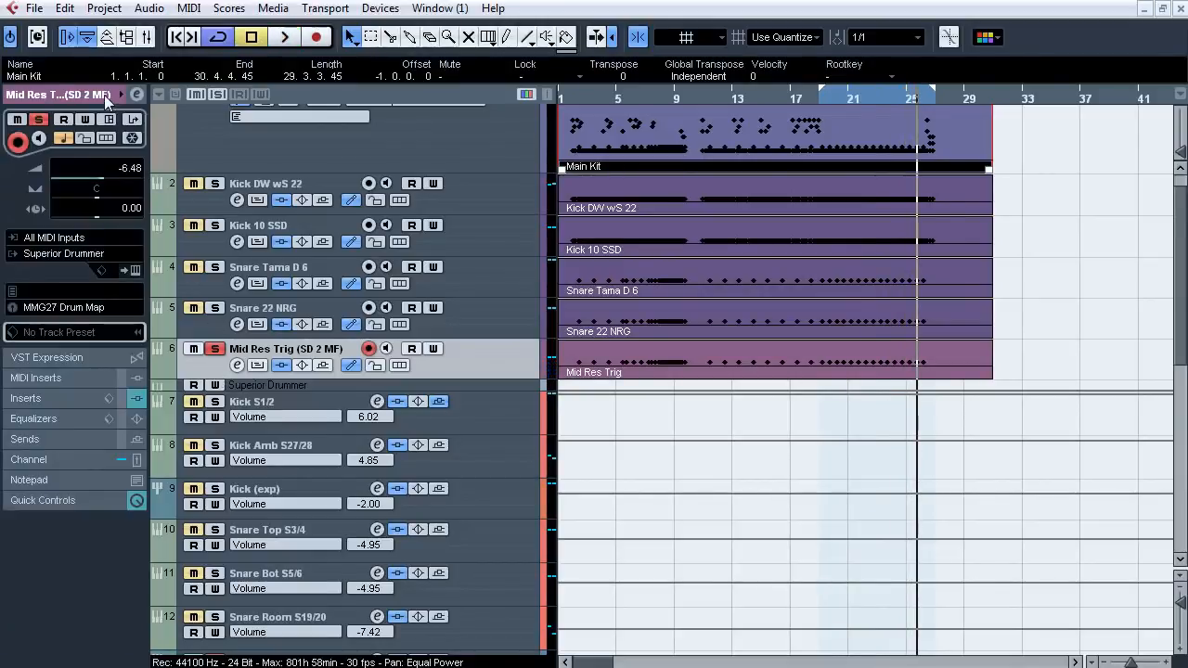
pyautogui.click(135, 270)
pyautogui.moveTo(588, 117); pyautogui.dragTo(562, 65)
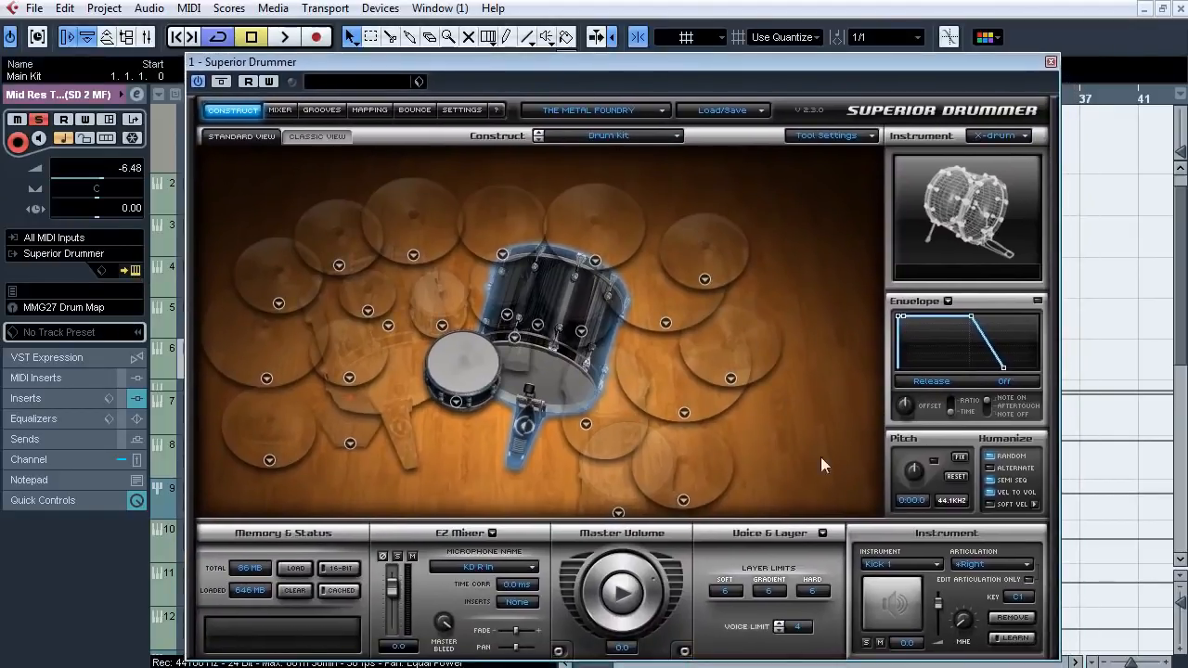
pyautogui.click(484, 382)
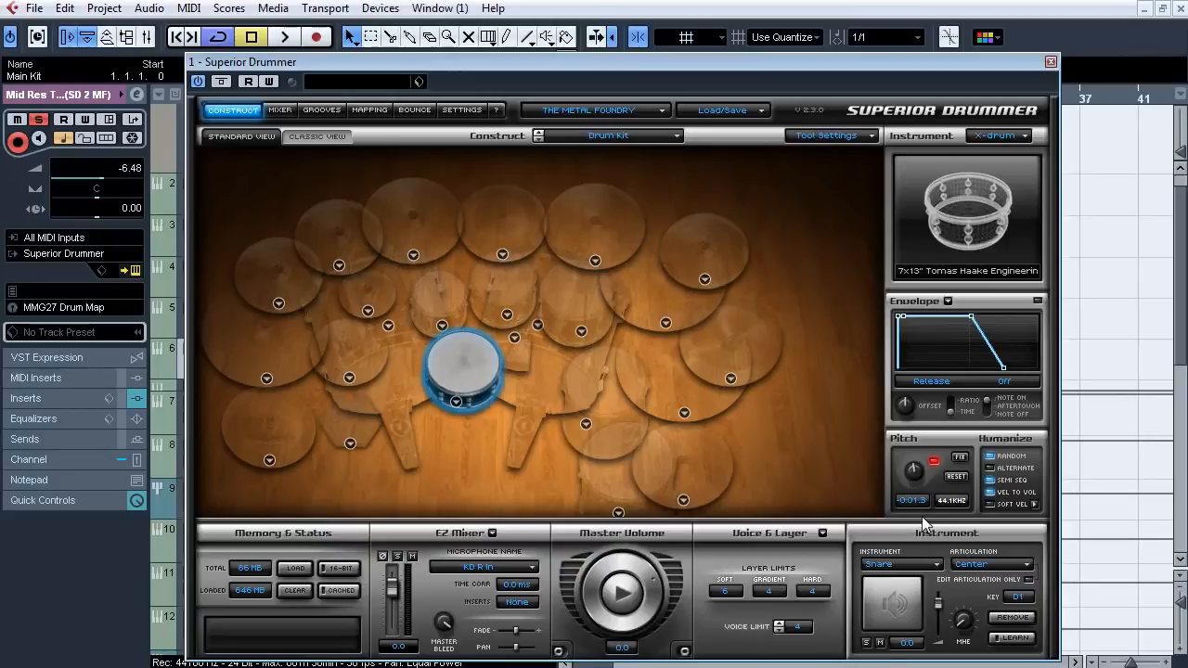
pyautogui.click(137, 271)
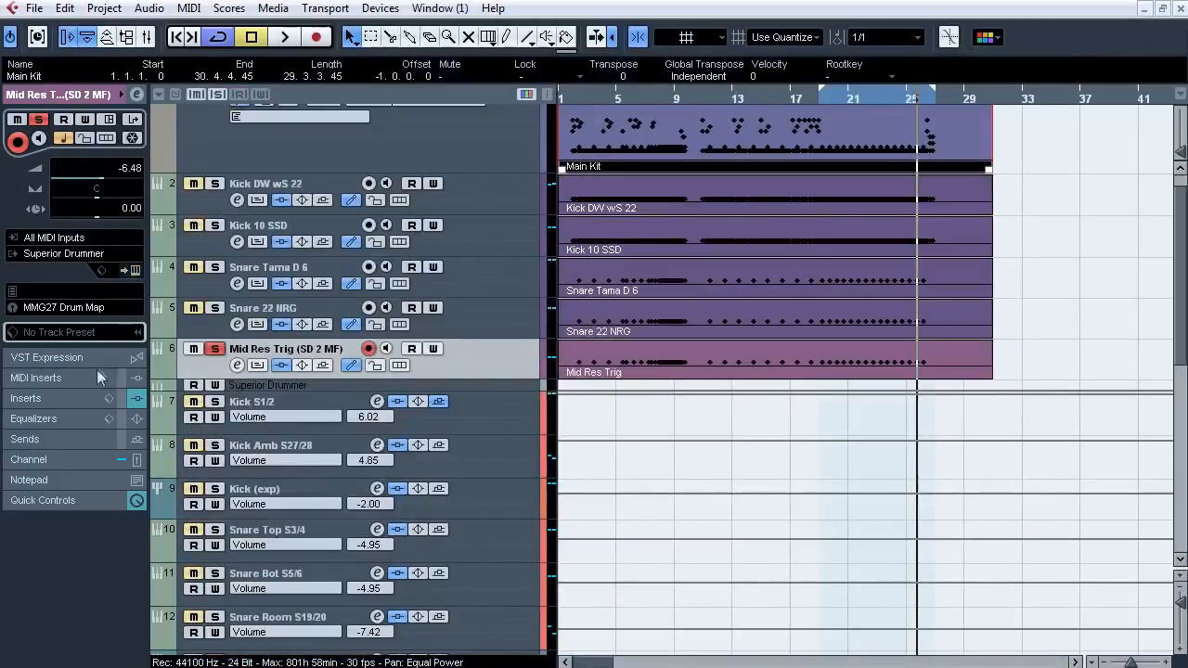
# Examine the low cut, high cut and dip bands of the FabFilter Pro-Q insert on Mid Res Trig.
pyautogui.click(83, 396)
pyautogui.click(45, 176)
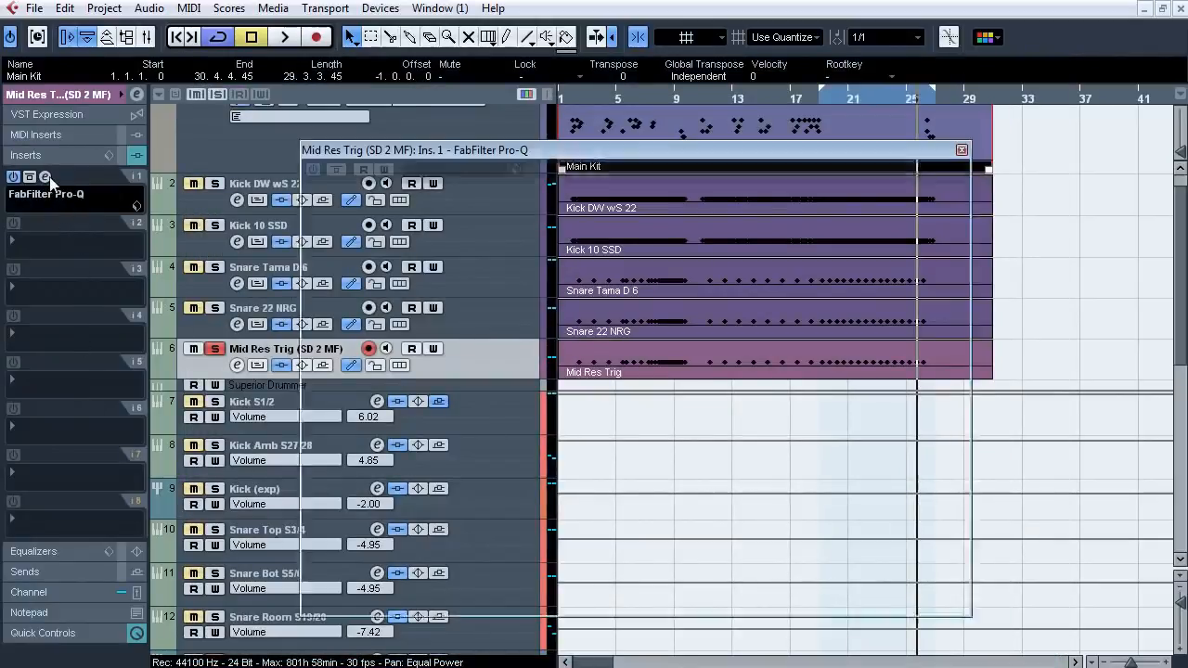
pyautogui.click(545, 356)
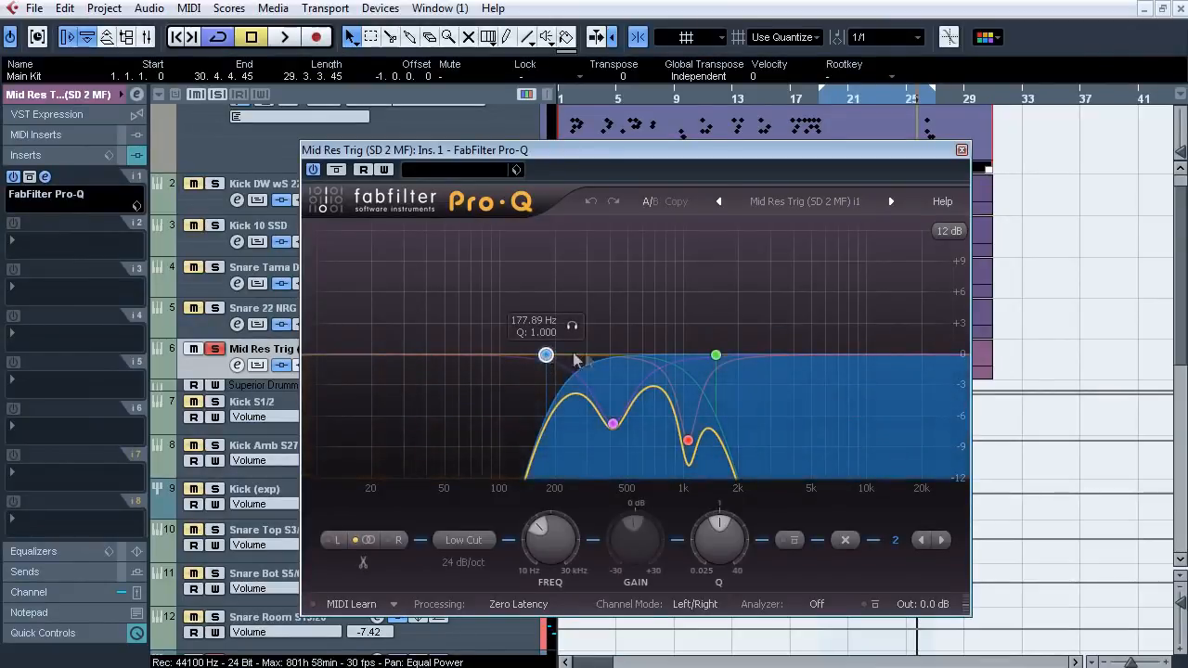
pyautogui.click(716, 356)
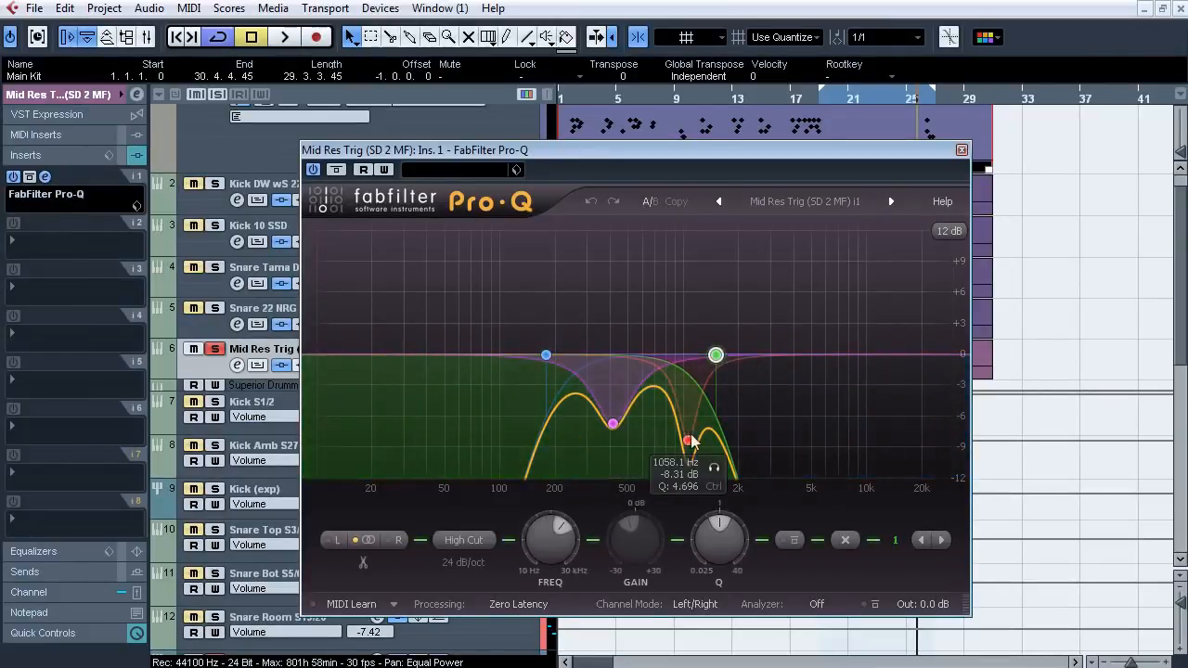
# Compare Mid Res Trig with FabFilter Pro-Q bypassed and active, alone and with Snare Tama D 6 and Snare 22 NRG soloed.
pyautogui.press('space')
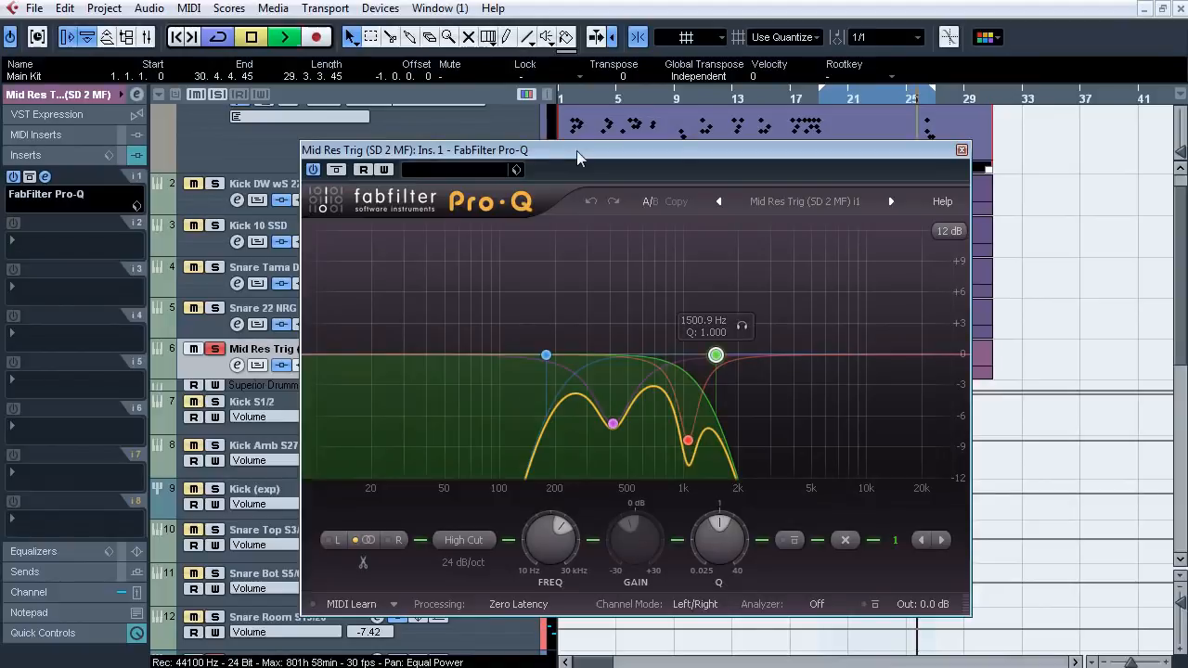
pyautogui.click(336, 170)
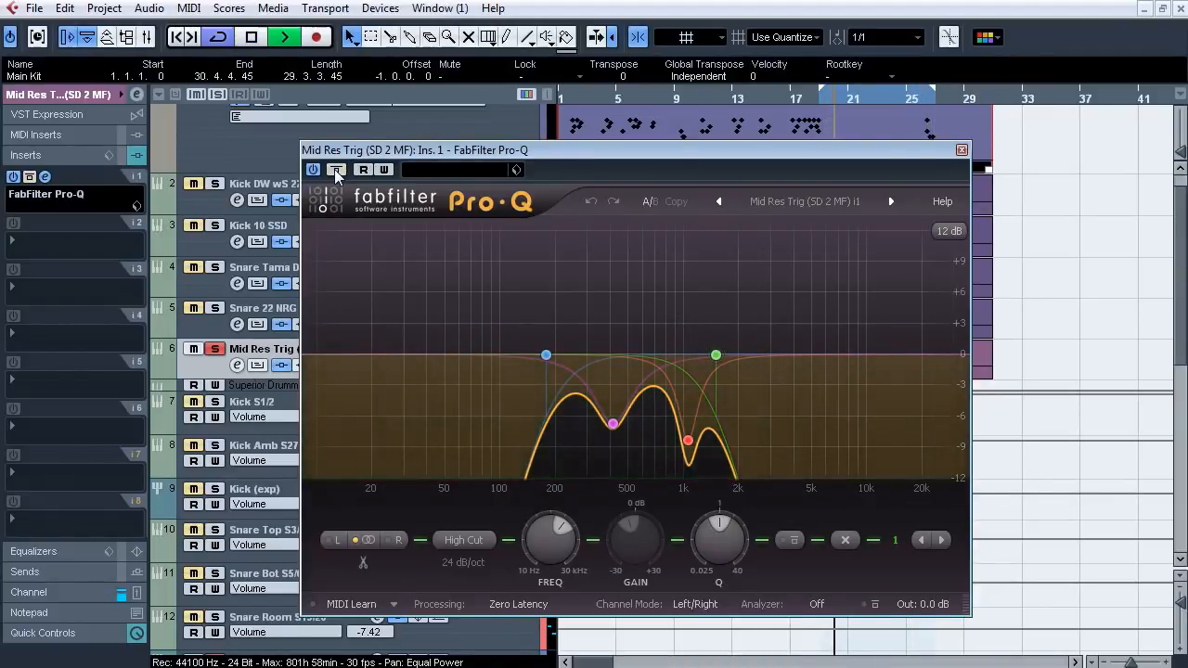
pyautogui.click(335, 170)
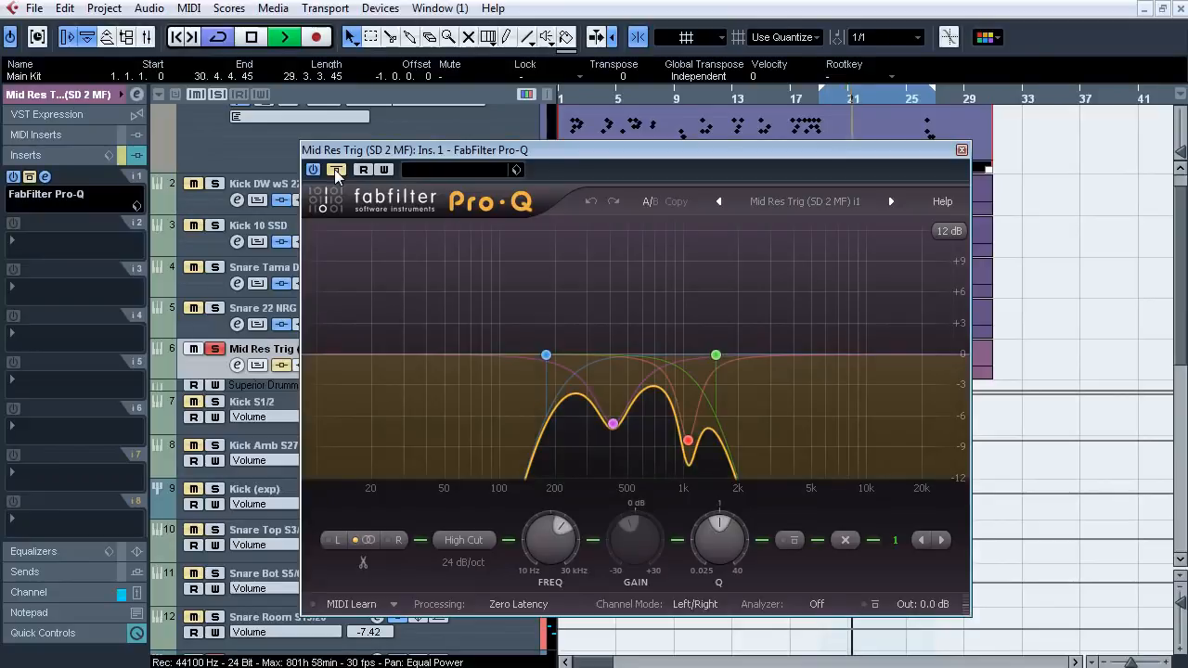
pyautogui.click(336, 169)
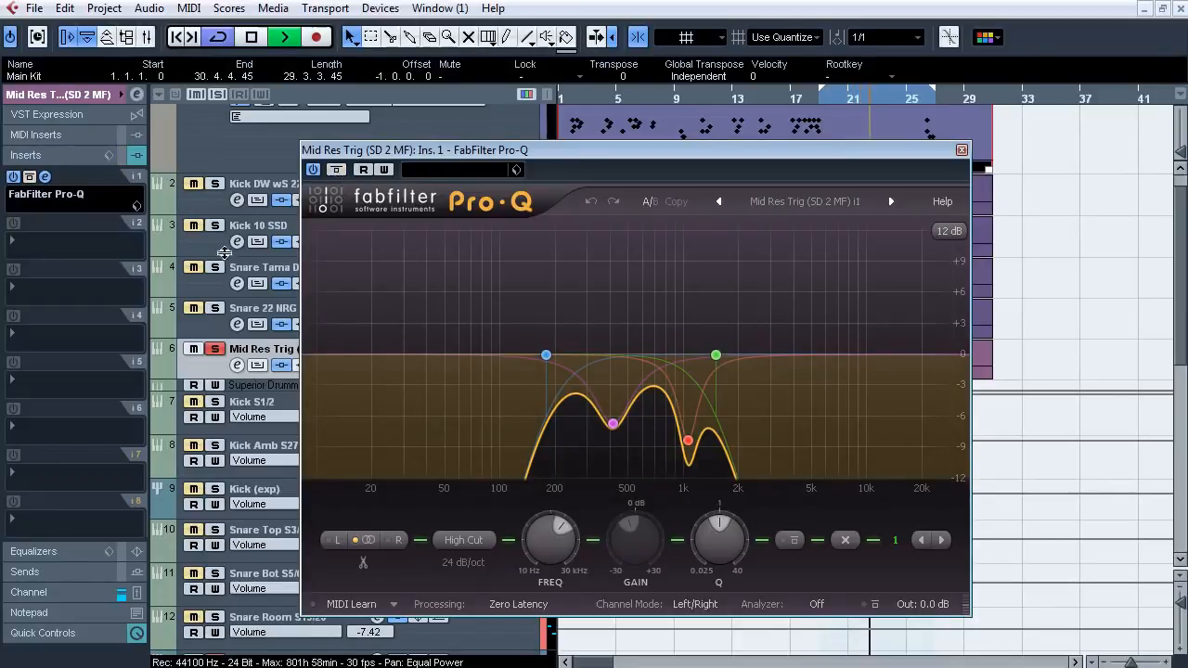
pyautogui.click(336, 170)
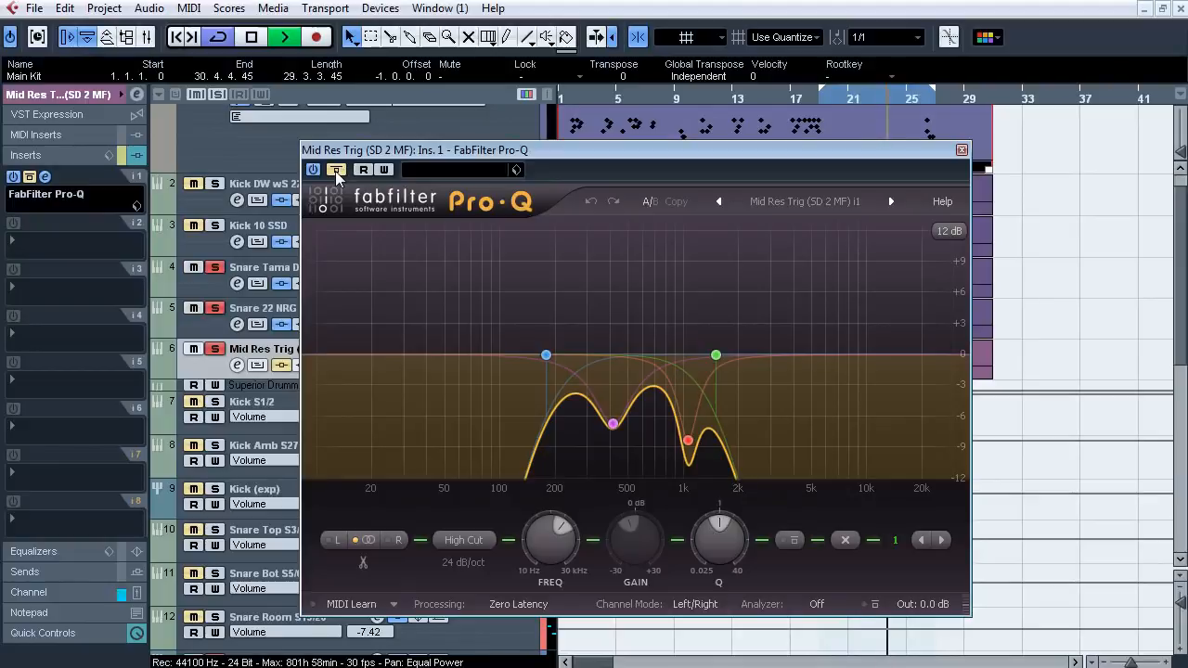
pyautogui.click(335, 171)
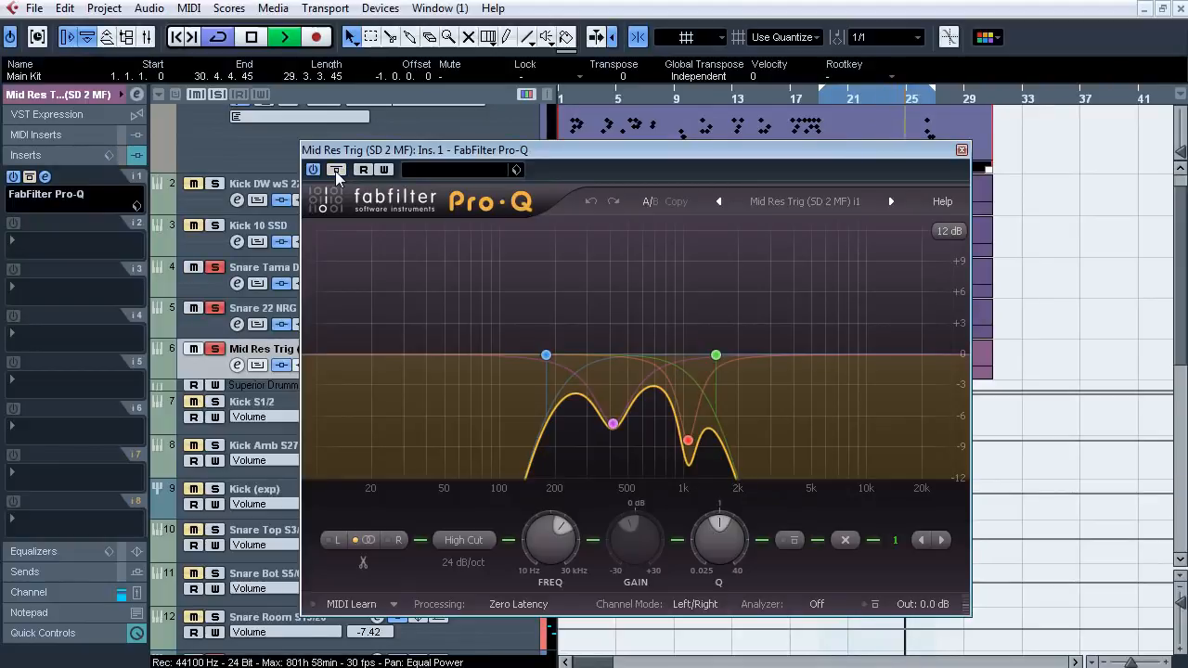
pyautogui.click(335, 171)
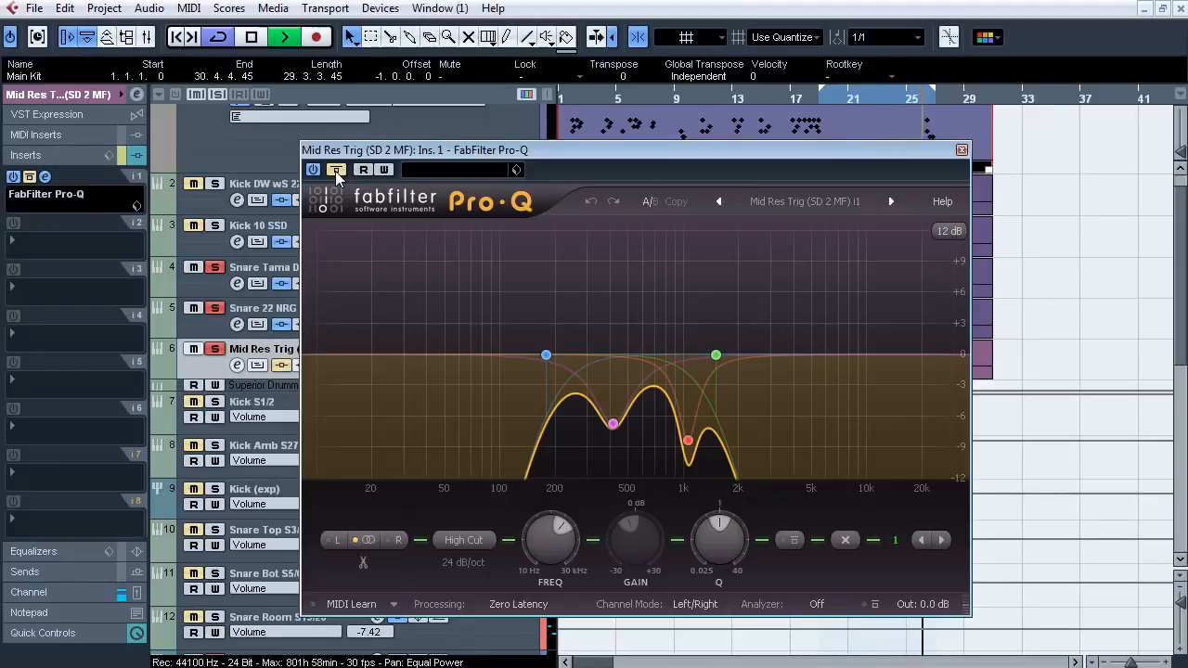
pyautogui.click(335, 171)
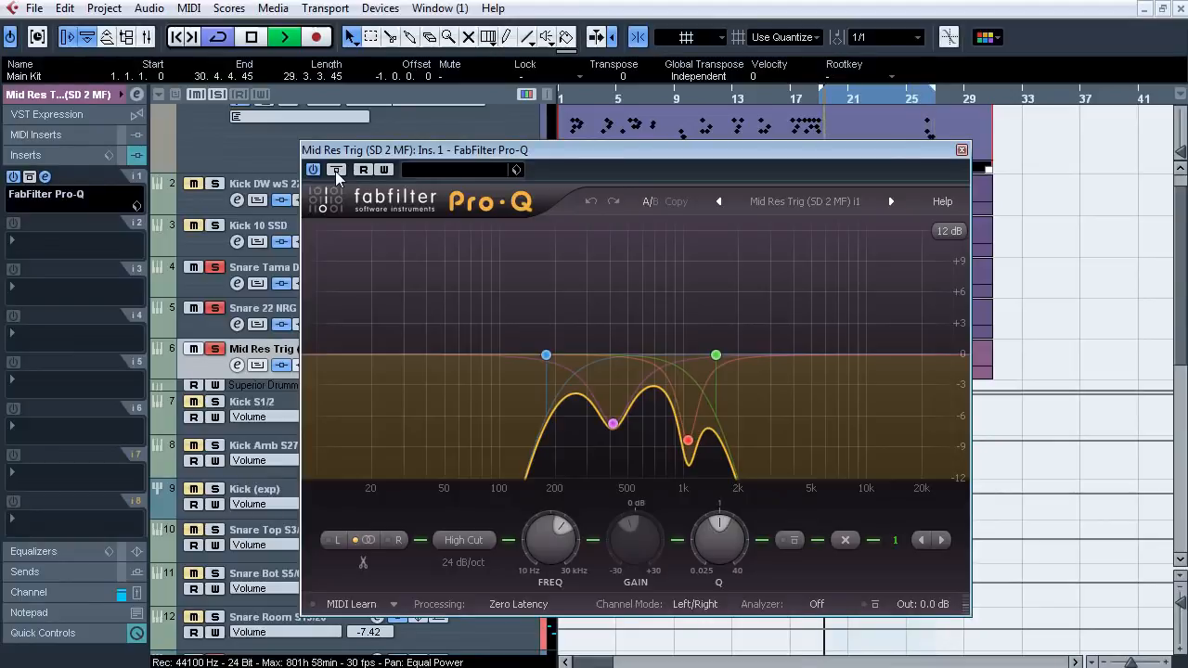
pyautogui.press('space')
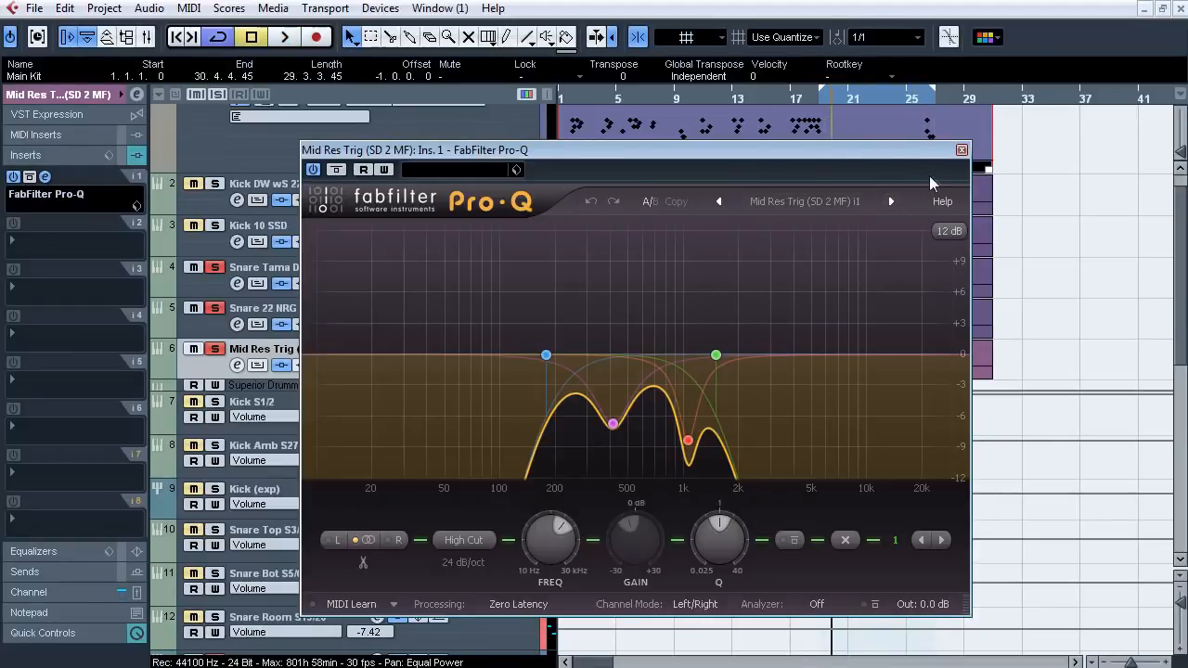
pyautogui.click(960, 152)
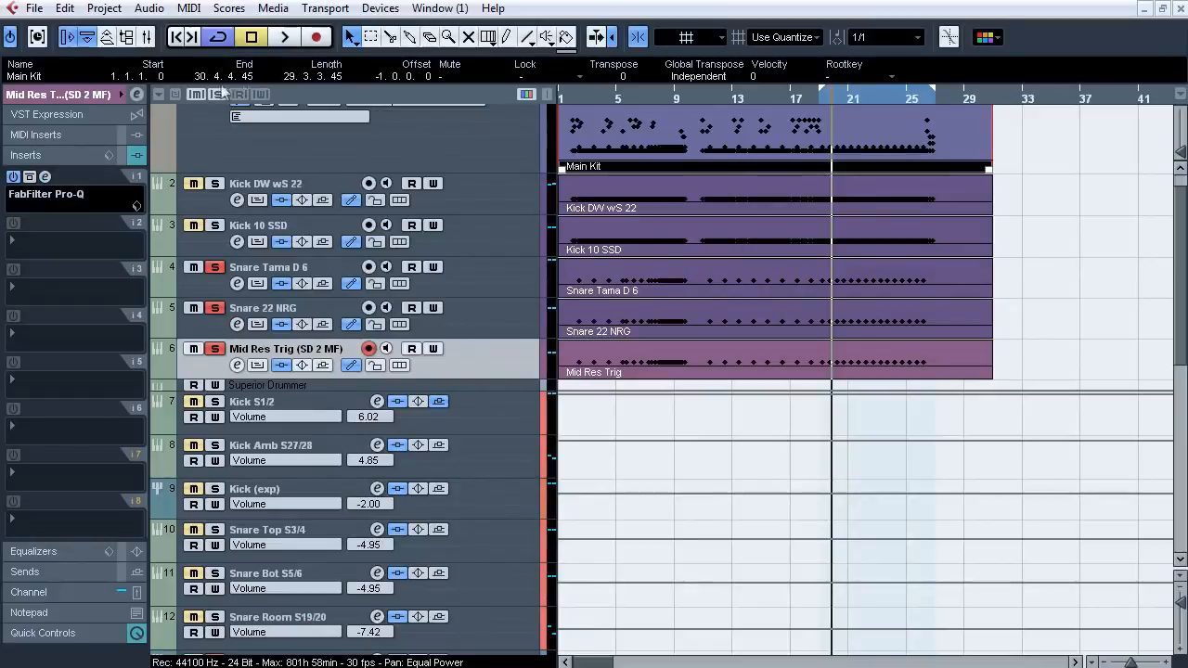
# Clear the existing solos, then solo the Snare Top S3/4 channel and audition it.
pyautogui.click(275, 534)
pyautogui.click(216, 532)
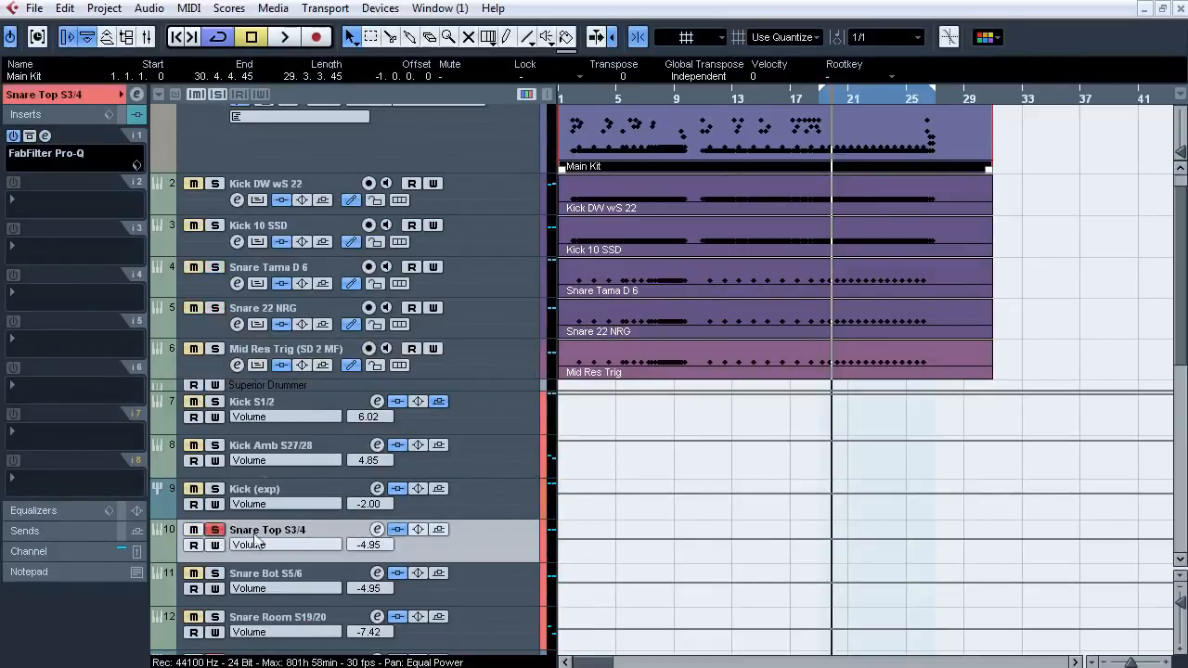
pyautogui.press('space')
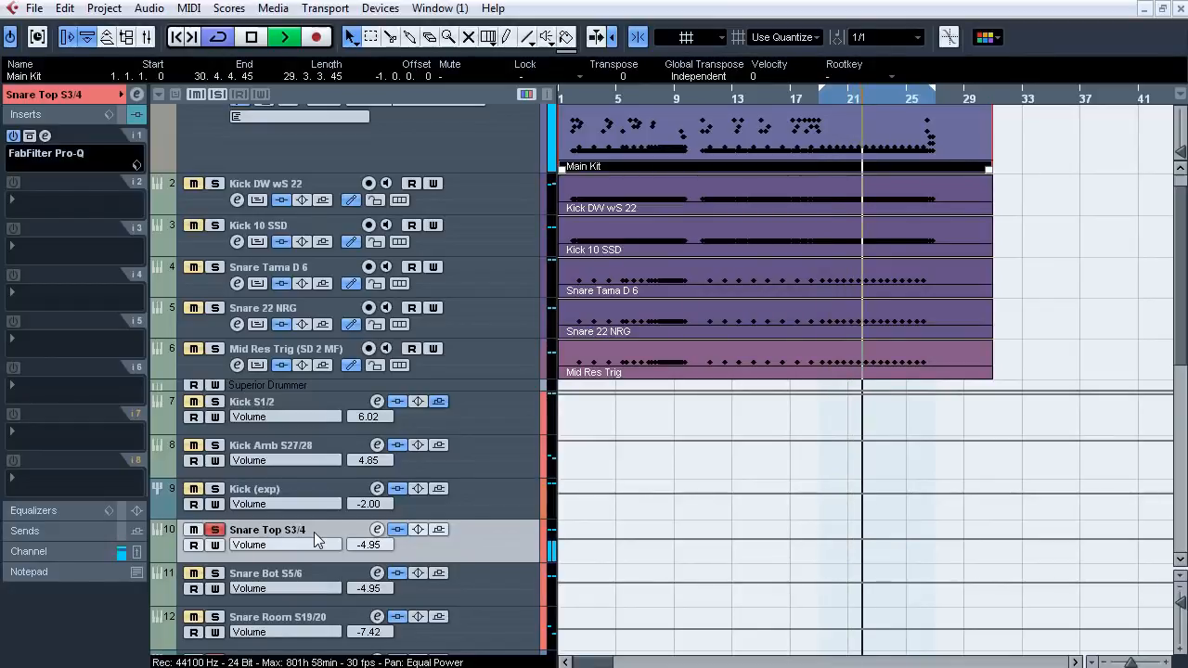
pyautogui.press('space')
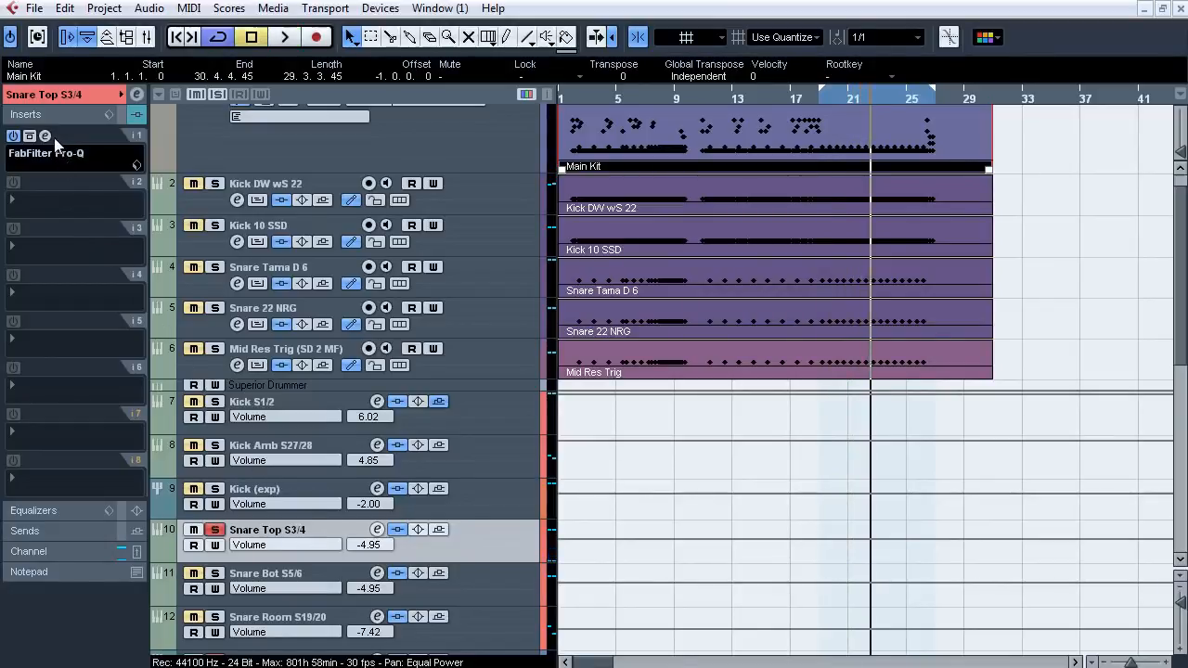
# Examine the FabFilter Pro-Q curve on Snare Top S3/4 and compare the channel with the plugin bypassed and active.
pyautogui.click(45, 135)
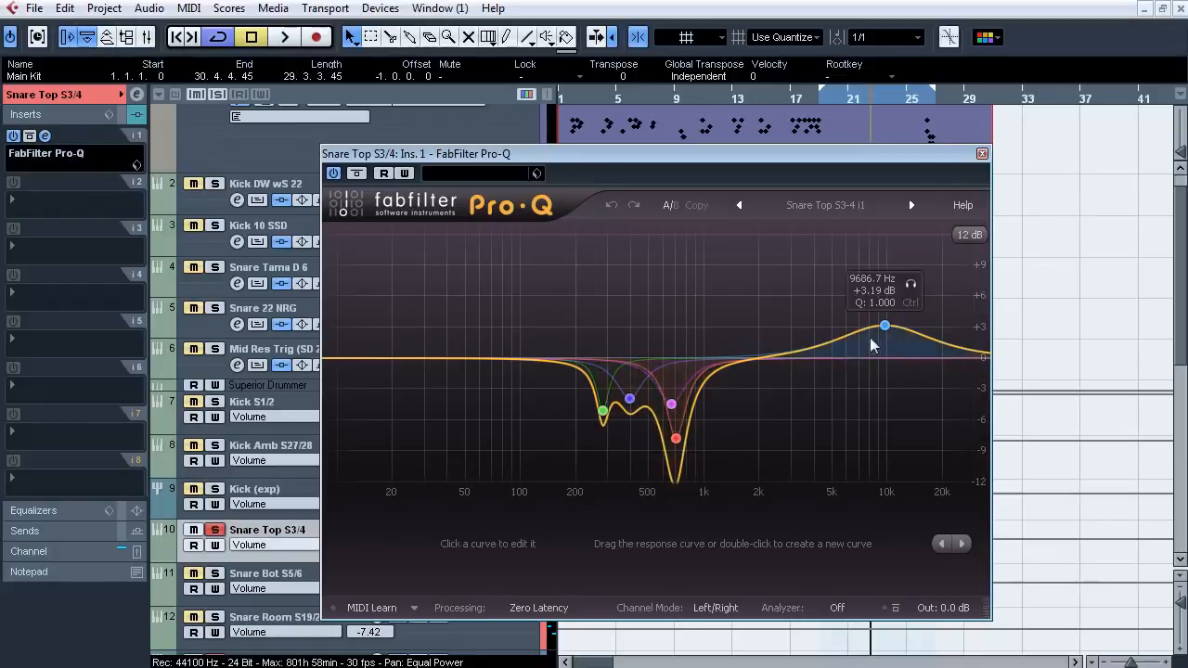
pyautogui.press('space')
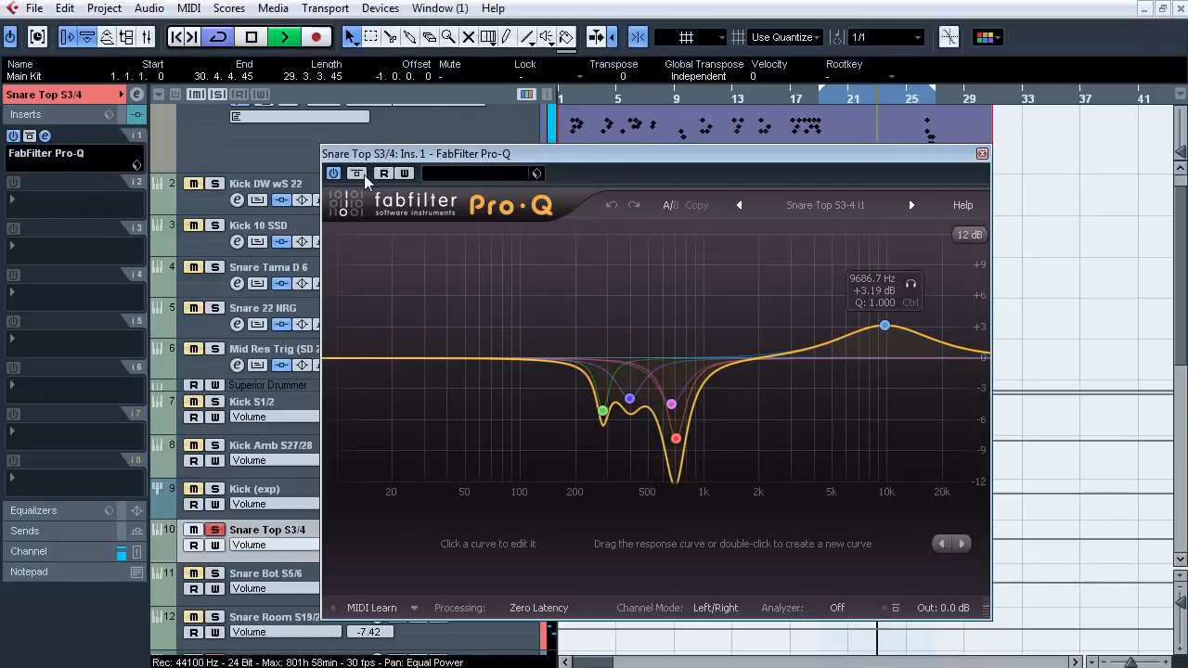
pyautogui.click(358, 173)
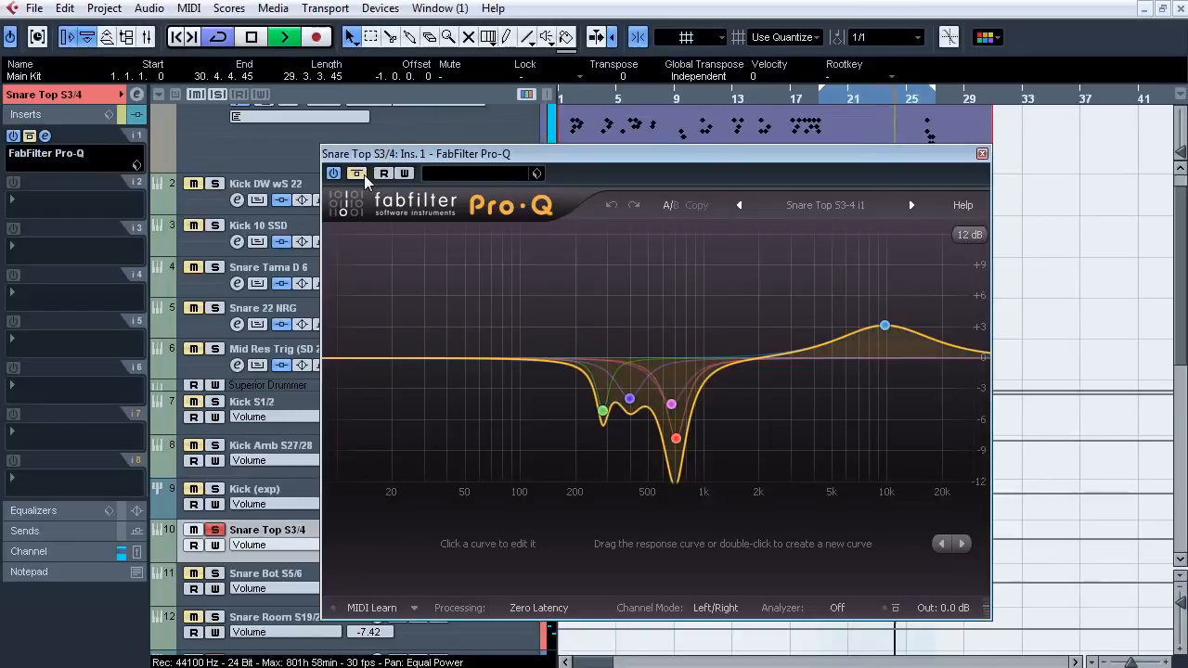
pyautogui.click(362, 173)
pyautogui.click(358, 174)
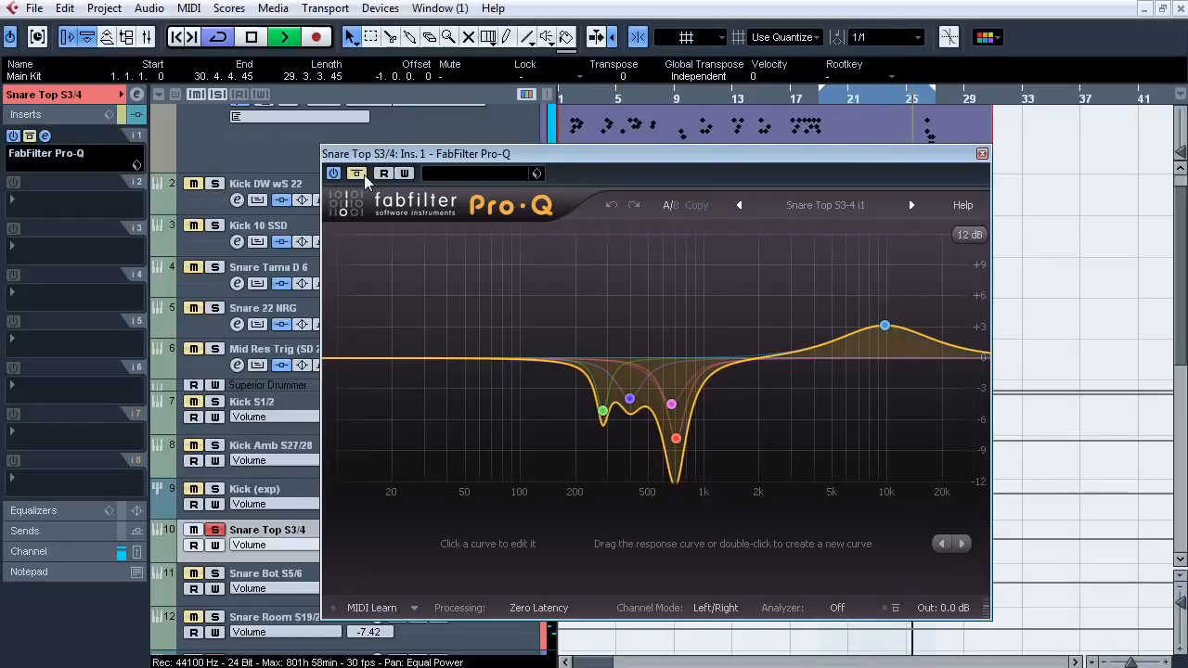
pyautogui.click(361, 174)
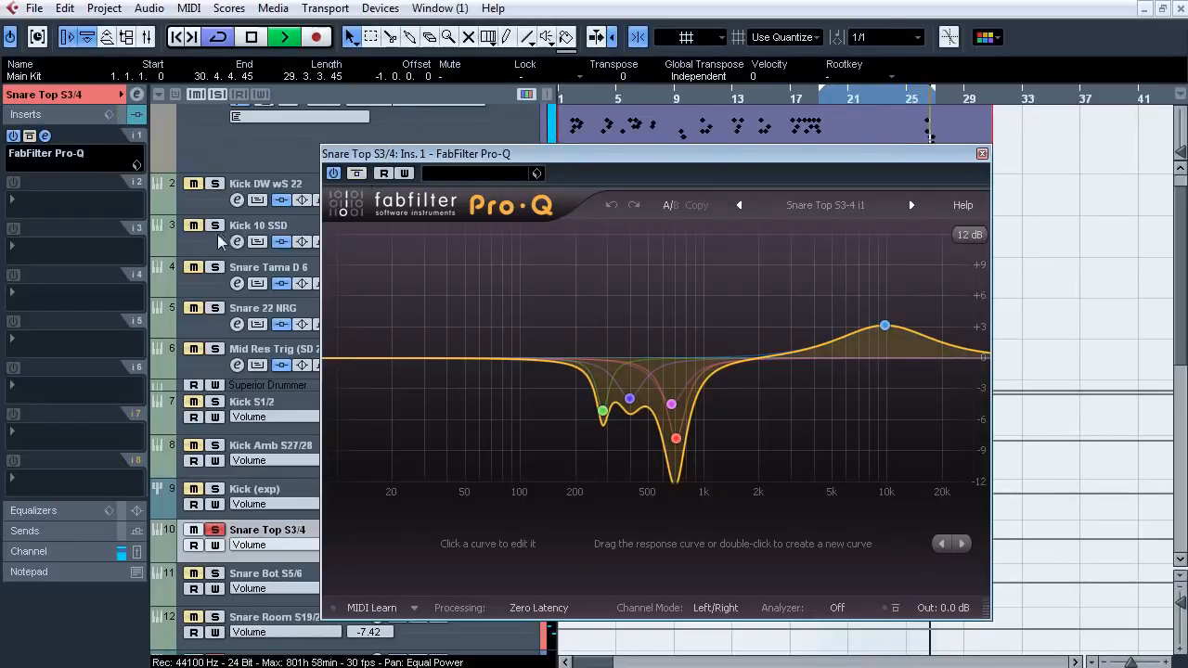
# Solo Snare Tama D 6, Snare 22 NRG and Mid Res Trig alongside Snare Top S3/4 and compare its FabFilter Pro-Q bypassed and active.
pyautogui.click(214, 266)
pyautogui.click(214, 308)
pyautogui.click(215, 349)
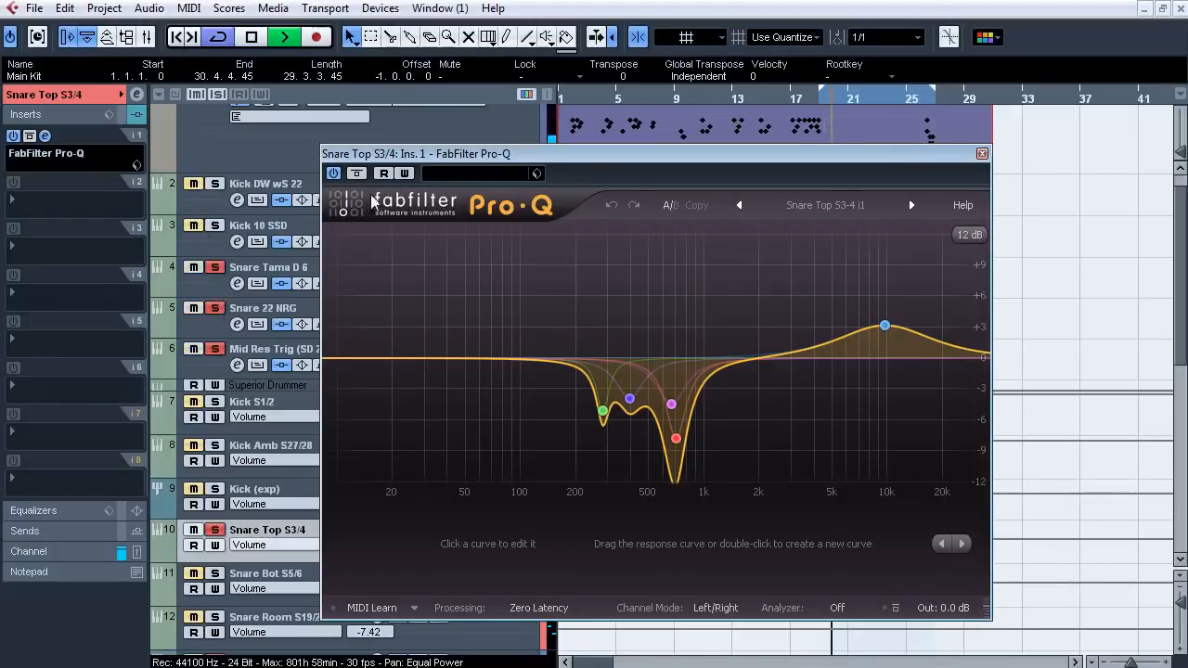
pyautogui.click(358, 174)
pyautogui.click(363, 176)
pyautogui.click(363, 177)
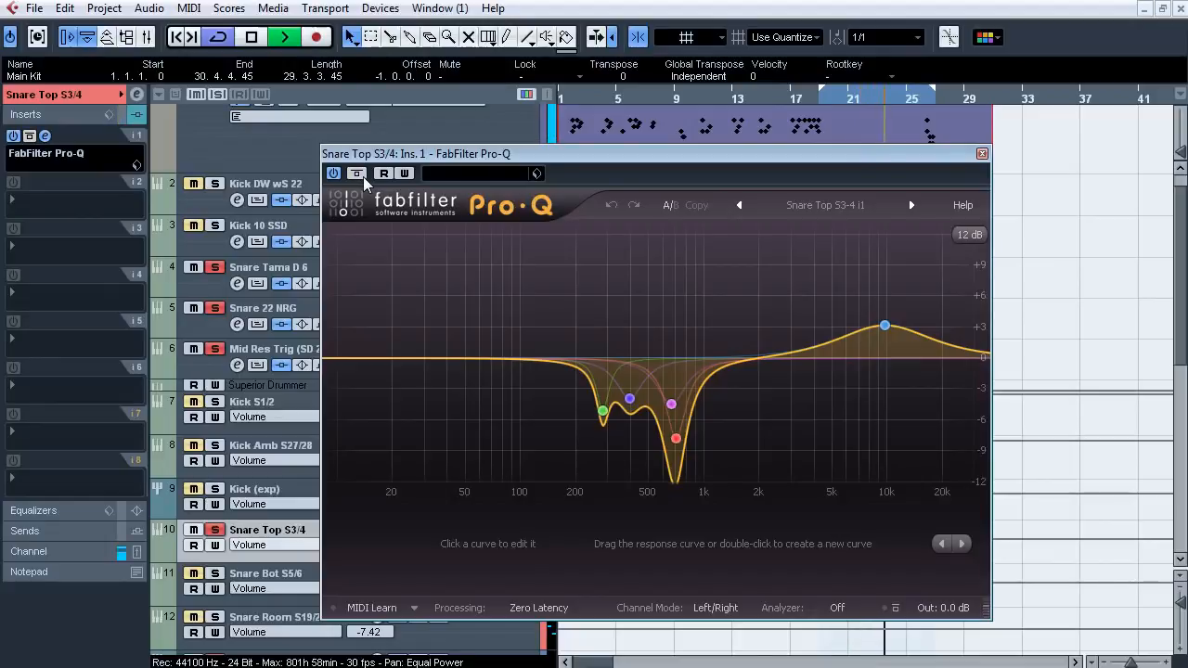
pyautogui.press('space')
pyautogui.click(982, 153)
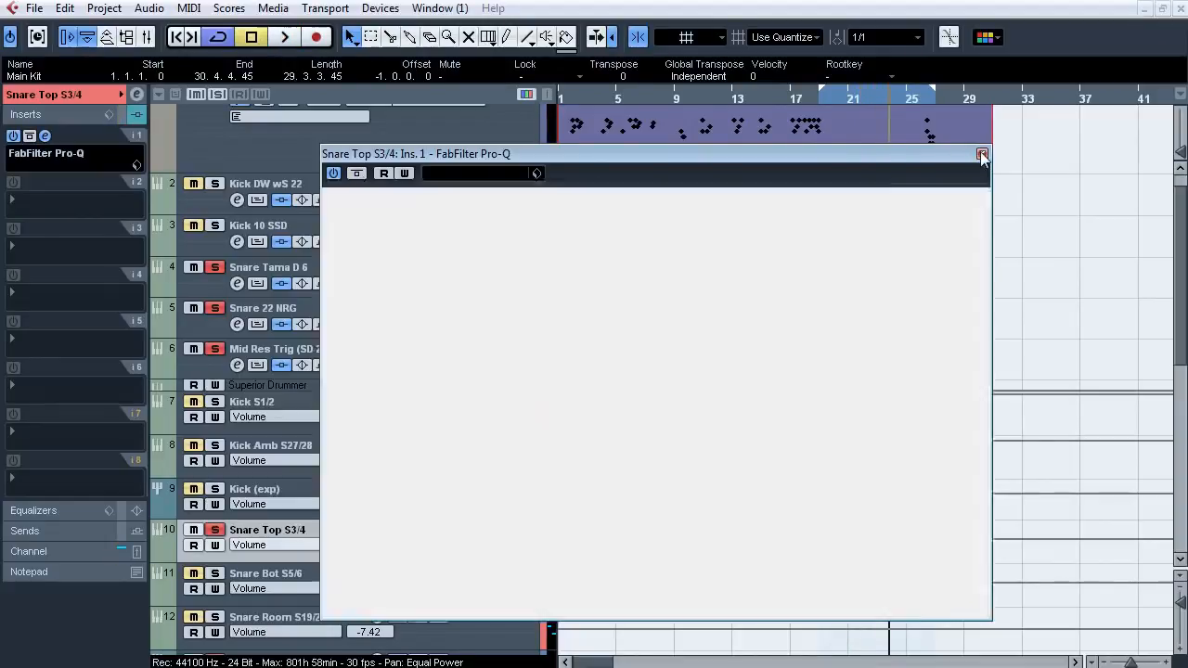
# Clear the existing solos, then solo the Snare Bot S5/6 channel and audition it.
pyautogui.click(295, 580)
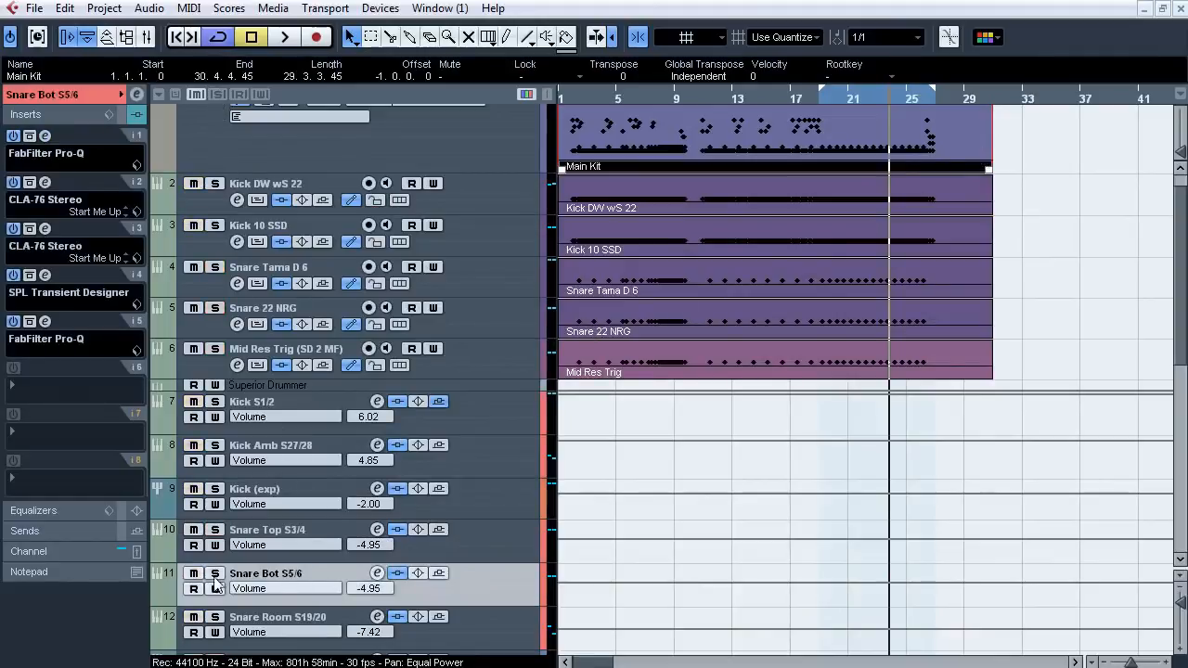
pyautogui.click(215, 574)
pyautogui.press('space')
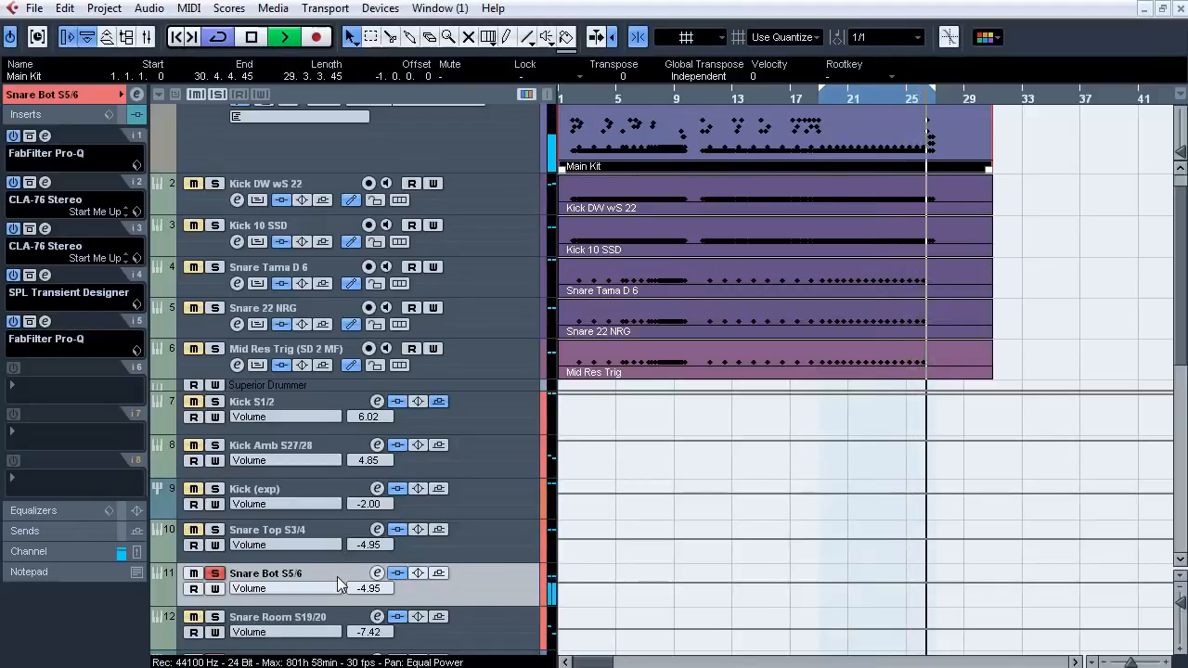
pyautogui.press('space')
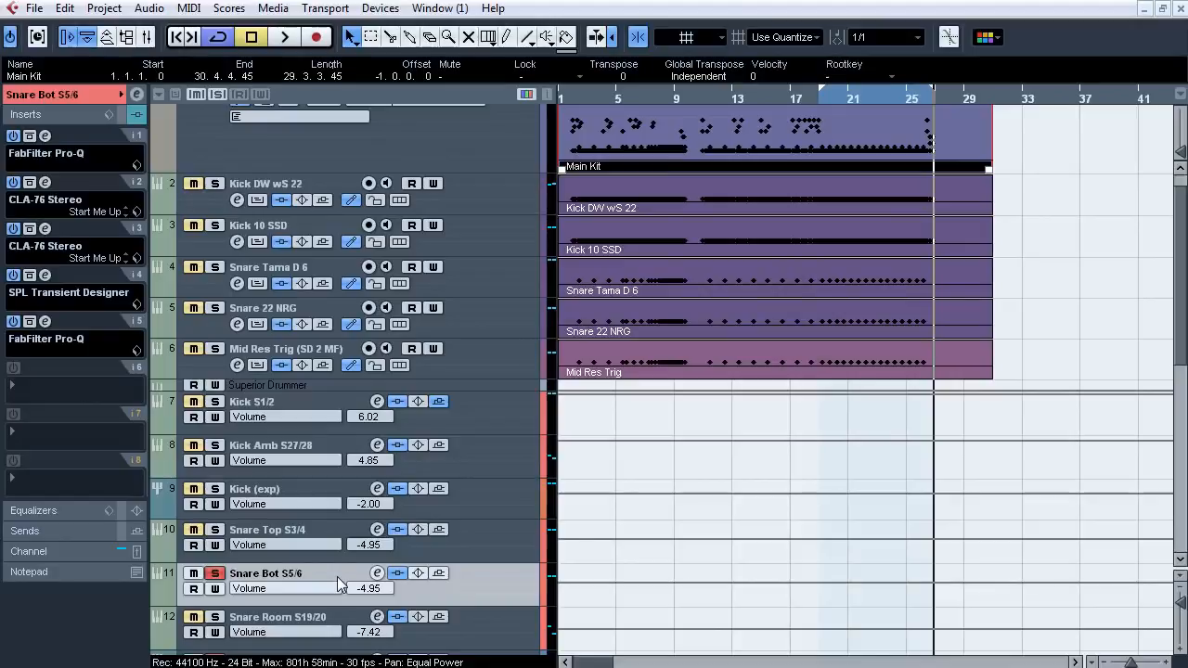
# Examine the low cut and the dip in the first FabFilter Pro-Q insert on Snare Bot S5/6.
pyautogui.click(44, 137)
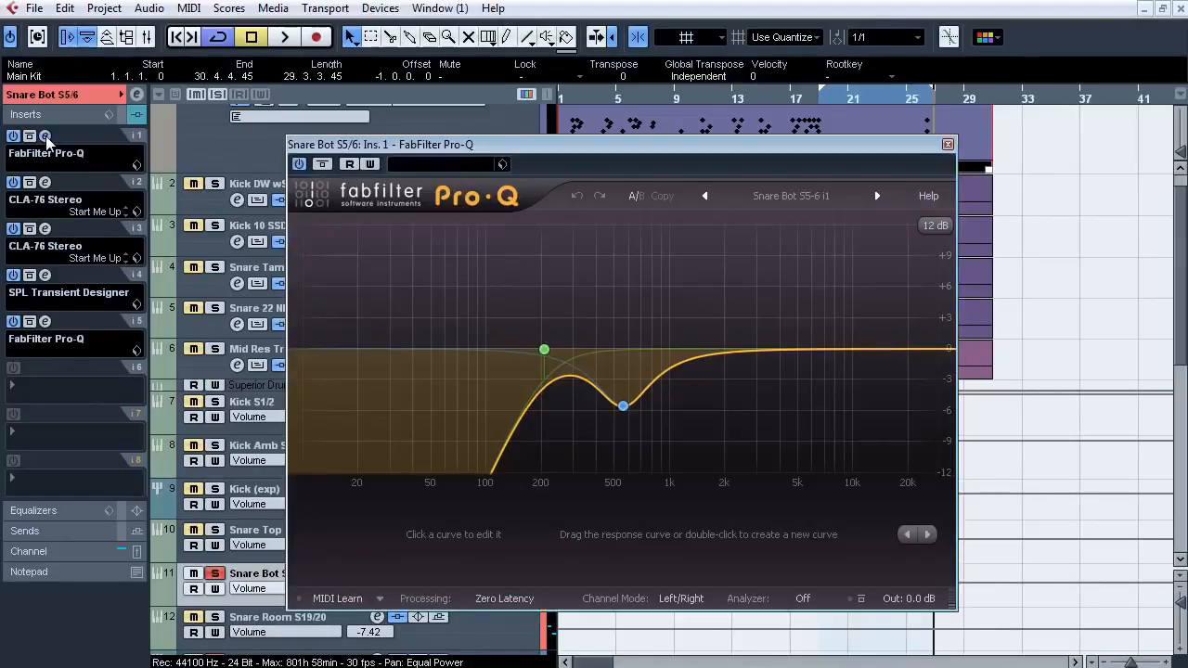
pyautogui.click(544, 349)
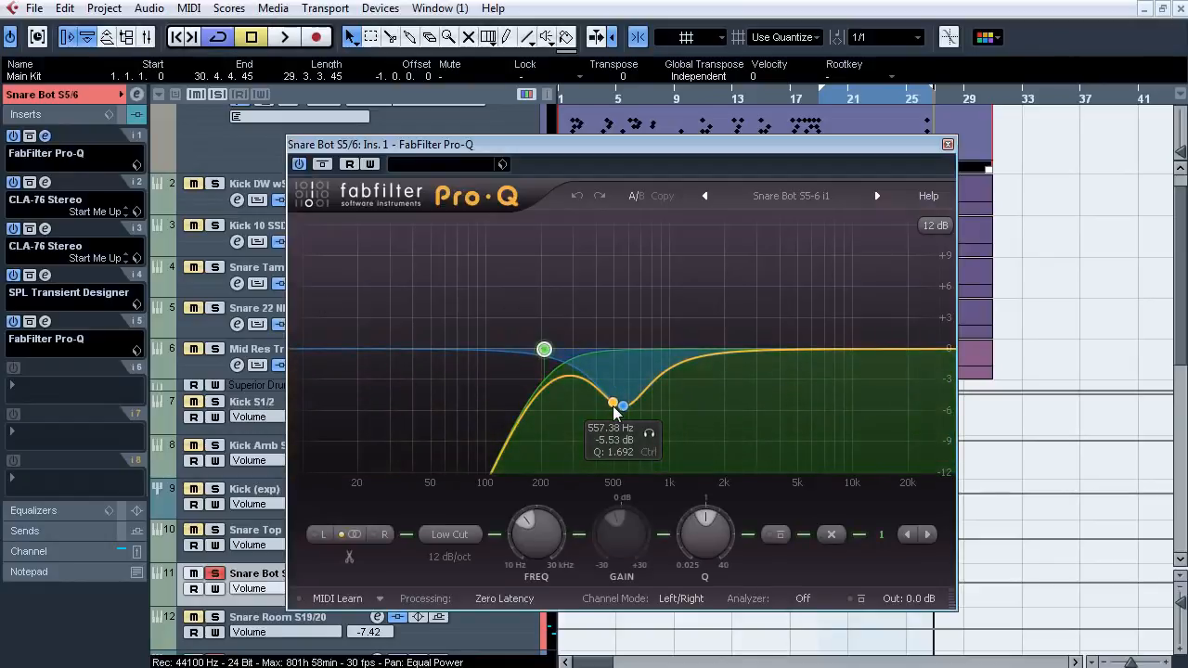
pyautogui.click(44, 136)
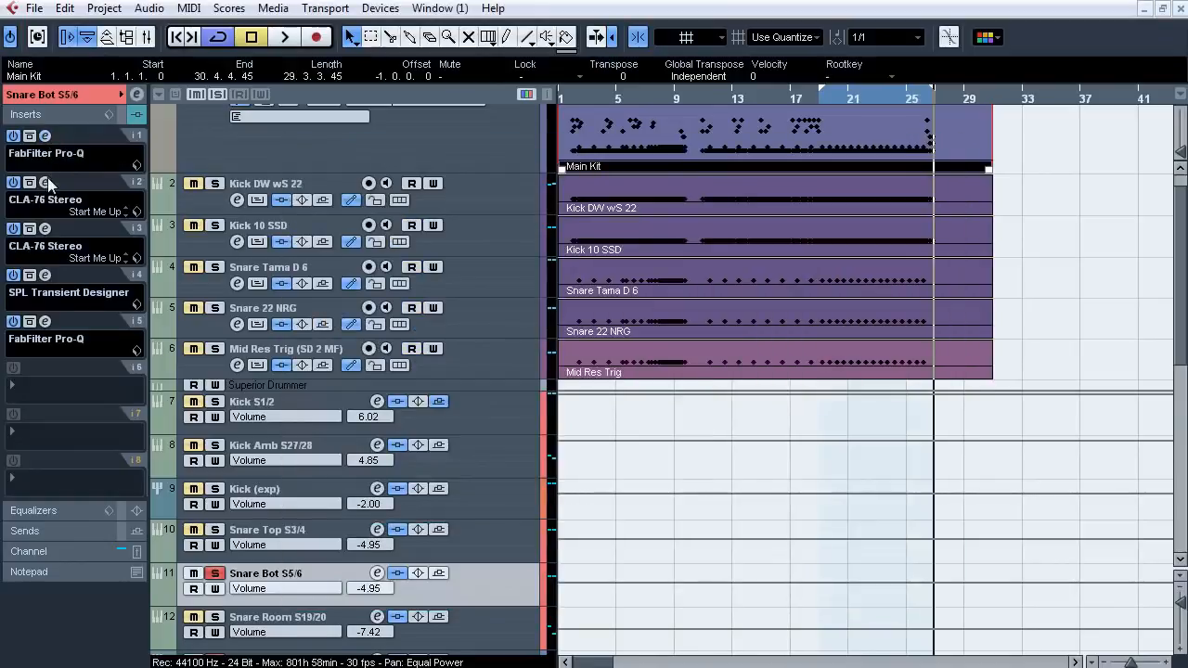
# Examine and compare the input, output, attack, release and ratio settings of the two CLA-76 compressors on Snare Bot S5/6.
pyautogui.click(46, 183)
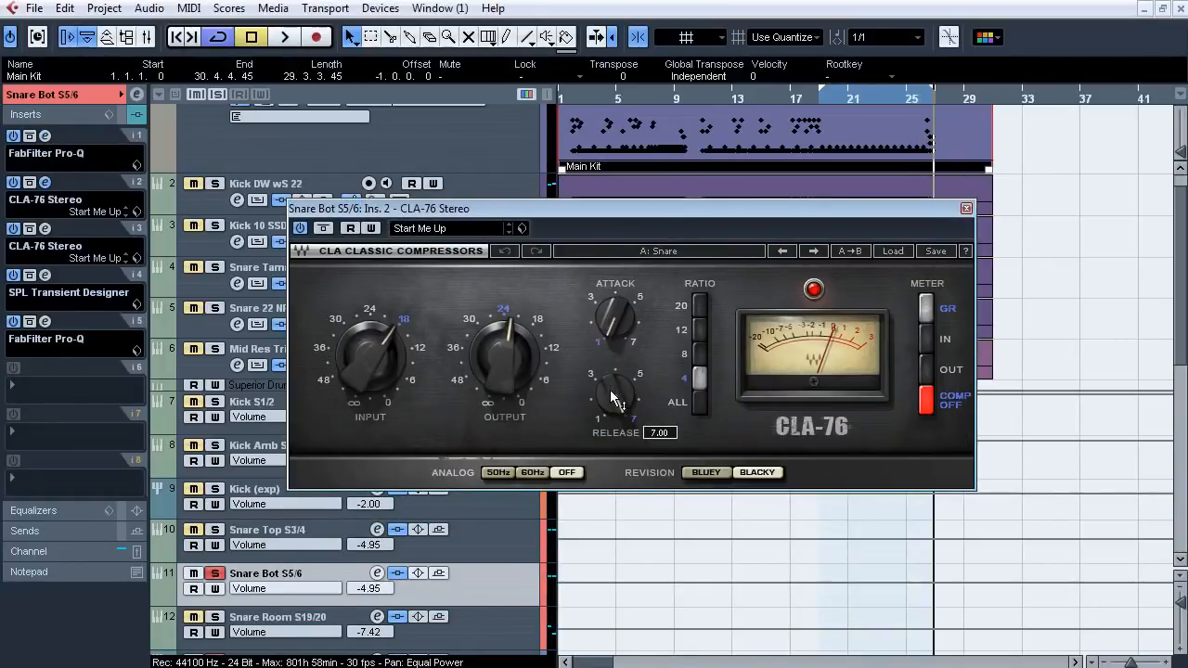
pyautogui.click(45, 183)
pyautogui.click(46, 229)
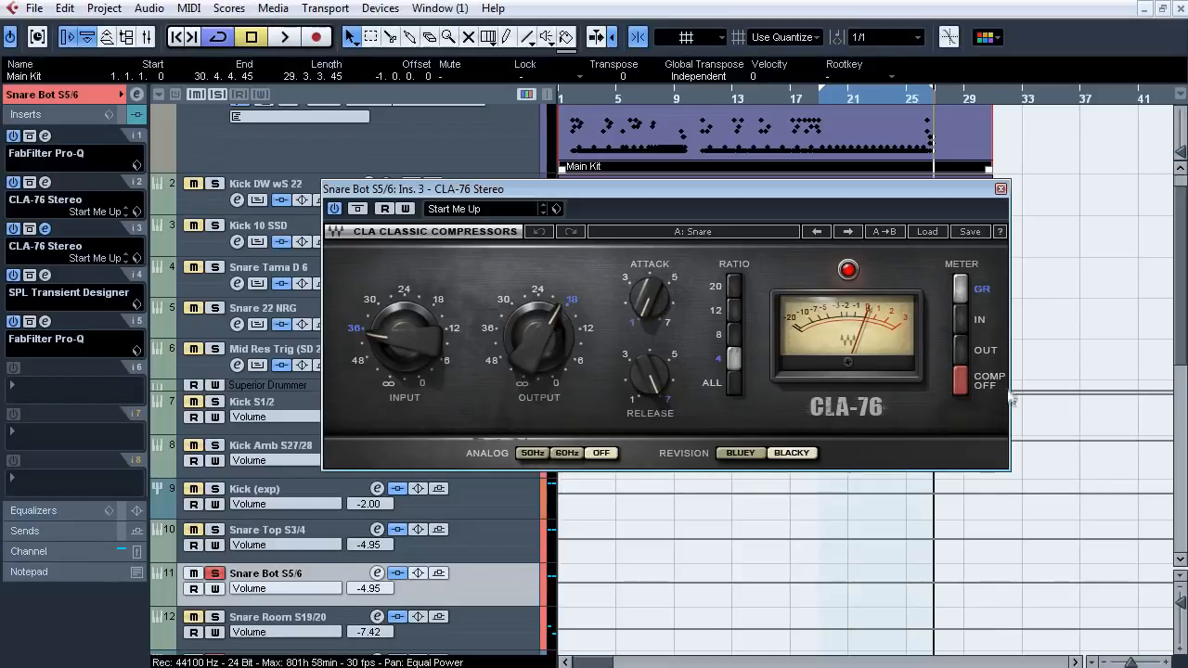
pyautogui.click(45, 183)
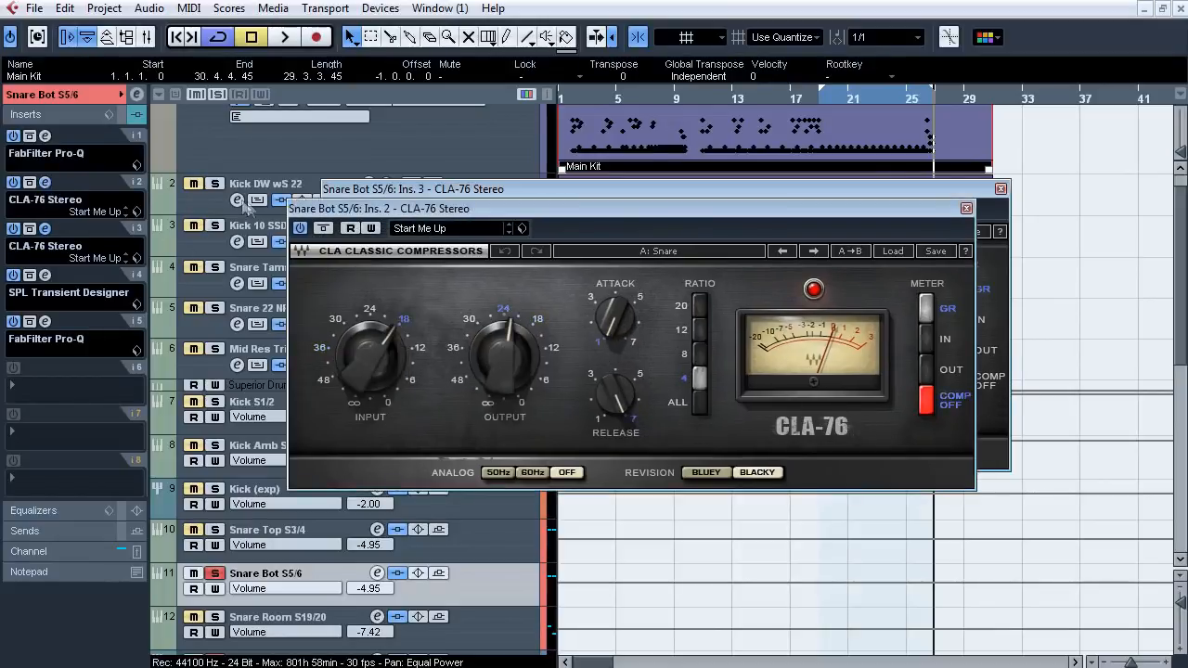
pyautogui.click(44, 183)
pyautogui.click(45, 229)
# Examine the SPL Transient Designer settings and the second FabFilter Pro-Q curve on Snare Bot S5/6.
pyautogui.click(44, 275)
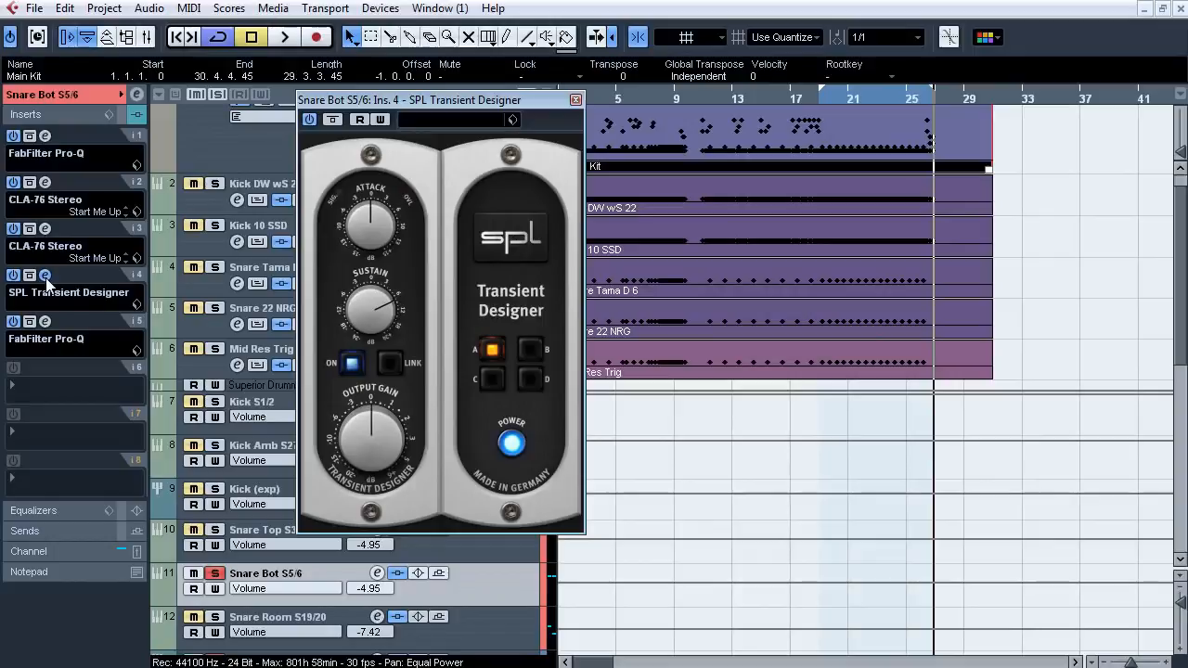
pyautogui.click(44, 275)
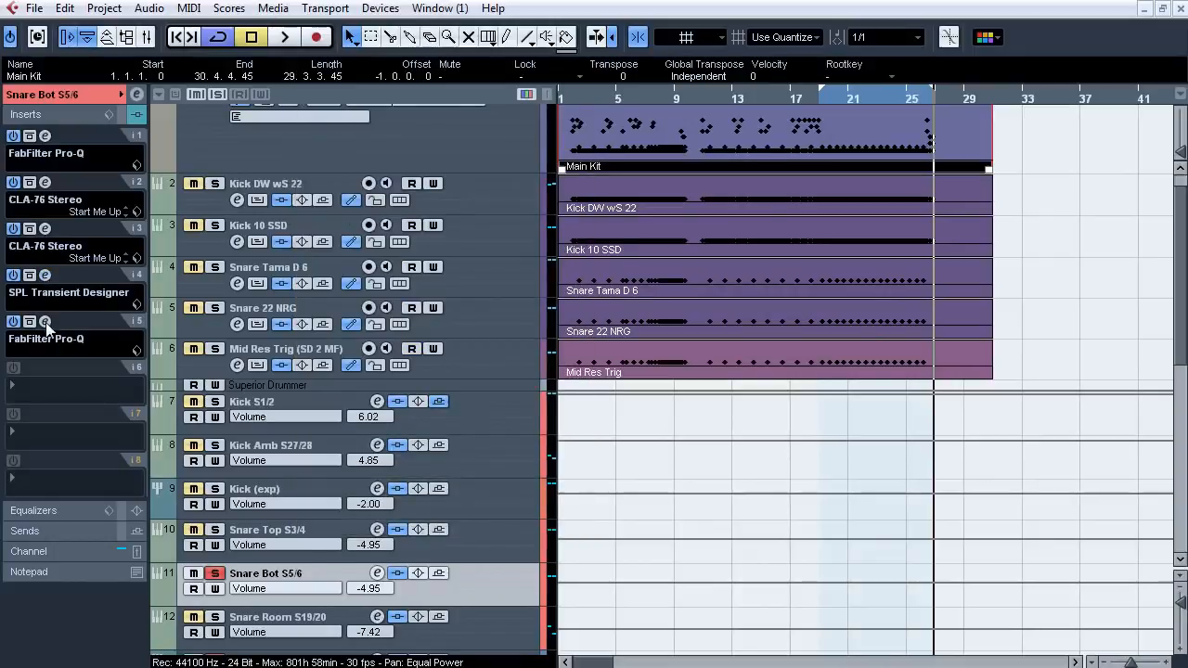
pyautogui.click(44, 321)
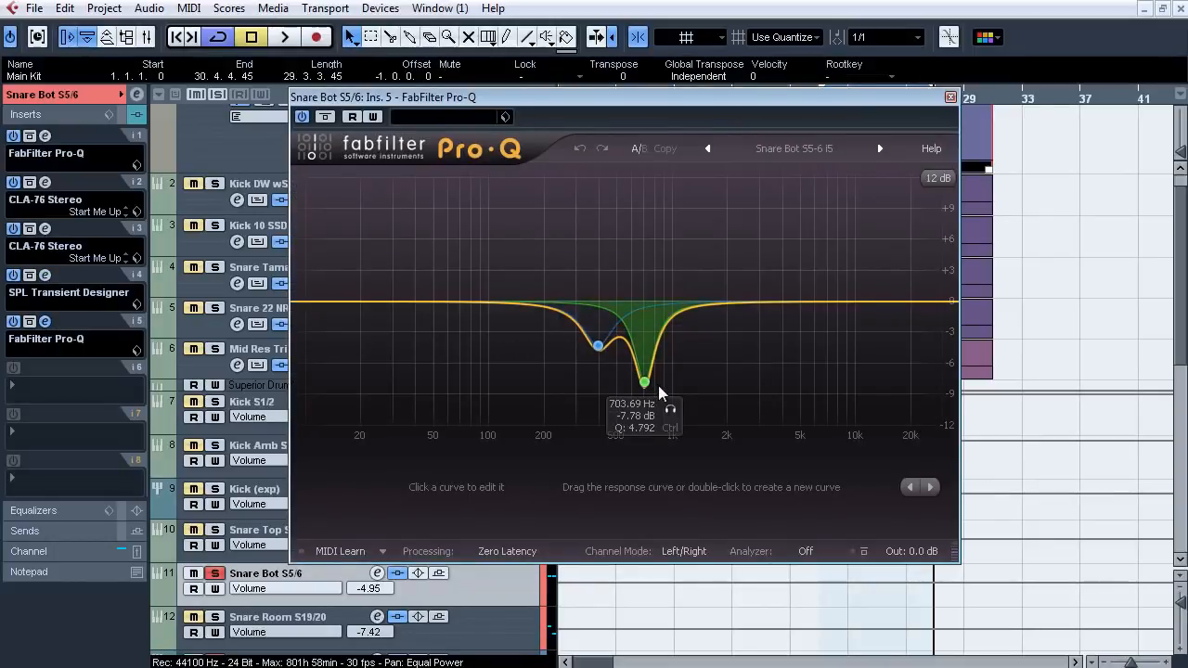
pyautogui.click(44, 322)
# Play Snare Bot S5/6 alone and compare it with all its inserts bypassed and active.
pyautogui.press('space')
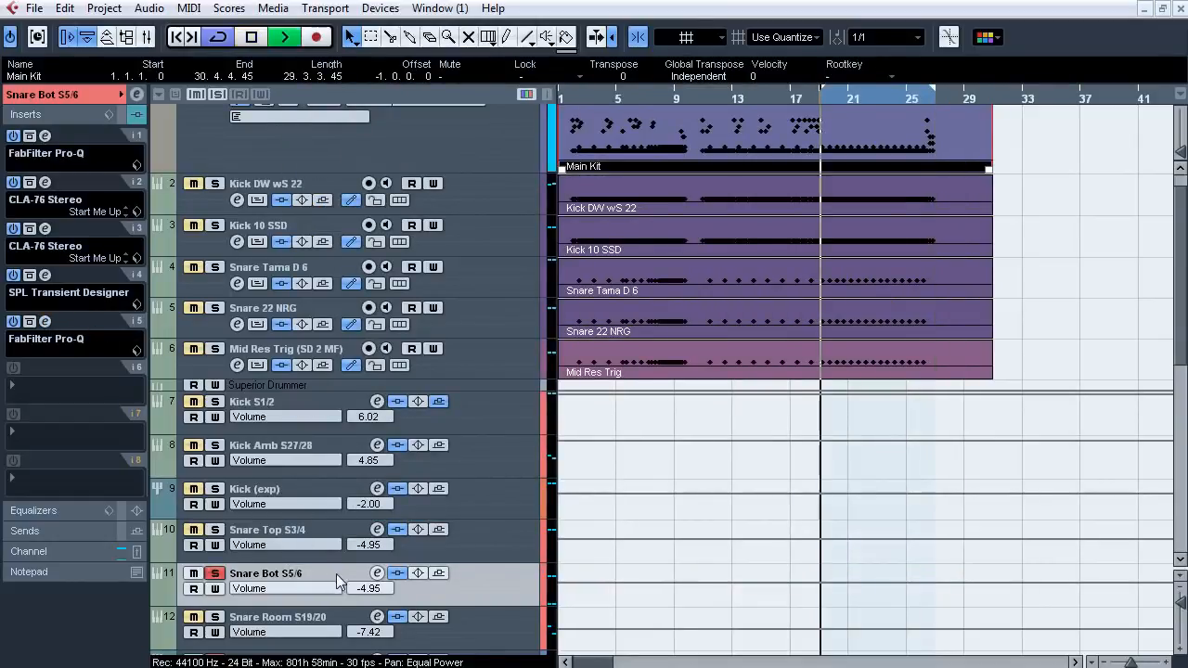
pyautogui.click(400, 576)
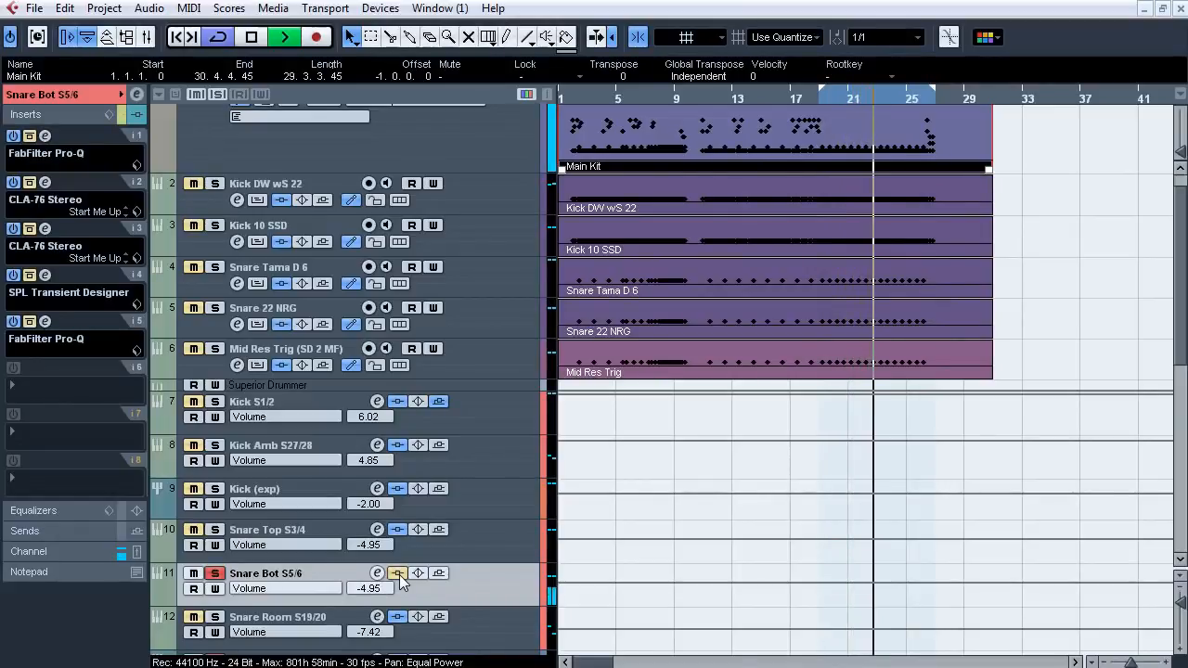
pyautogui.click(397, 573)
# Add Snare Top S3/4, Mid Res Trig, Snare 22 NRG and Snare Tama D 6 to the soloed Snare Bot S5/6.
pyautogui.click(246, 536)
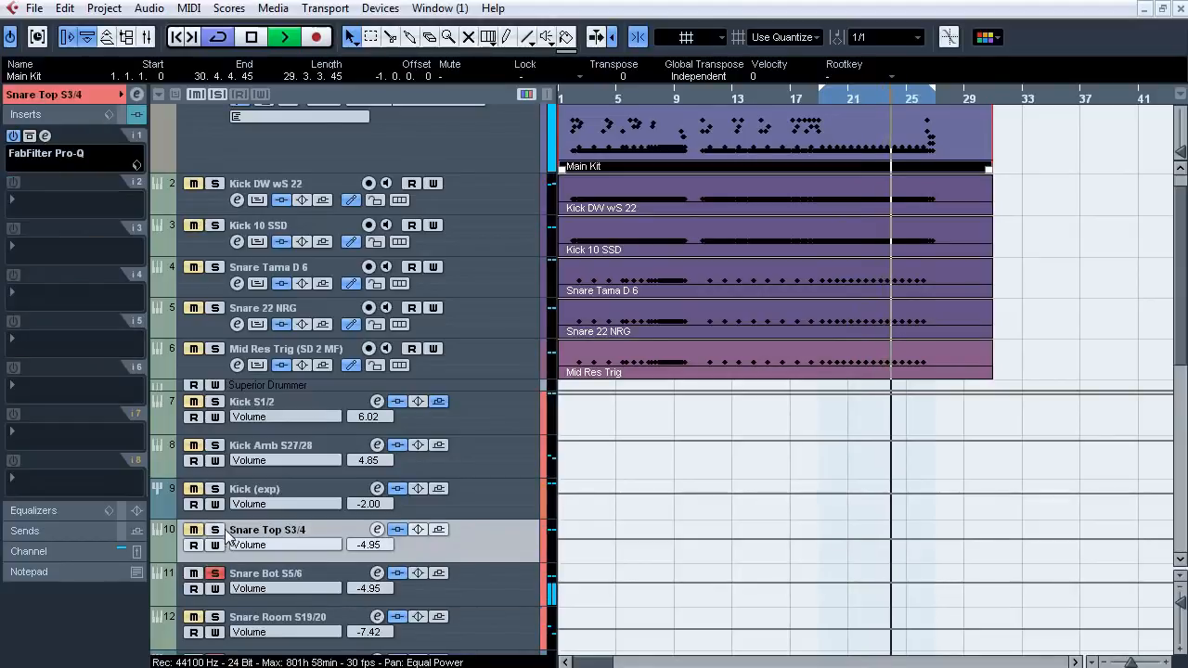
pyautogui.click(214, 529)
pyautogui.click(214, 349)
pyautogui.click(215, 307)
pyautogui.click(215, 266)
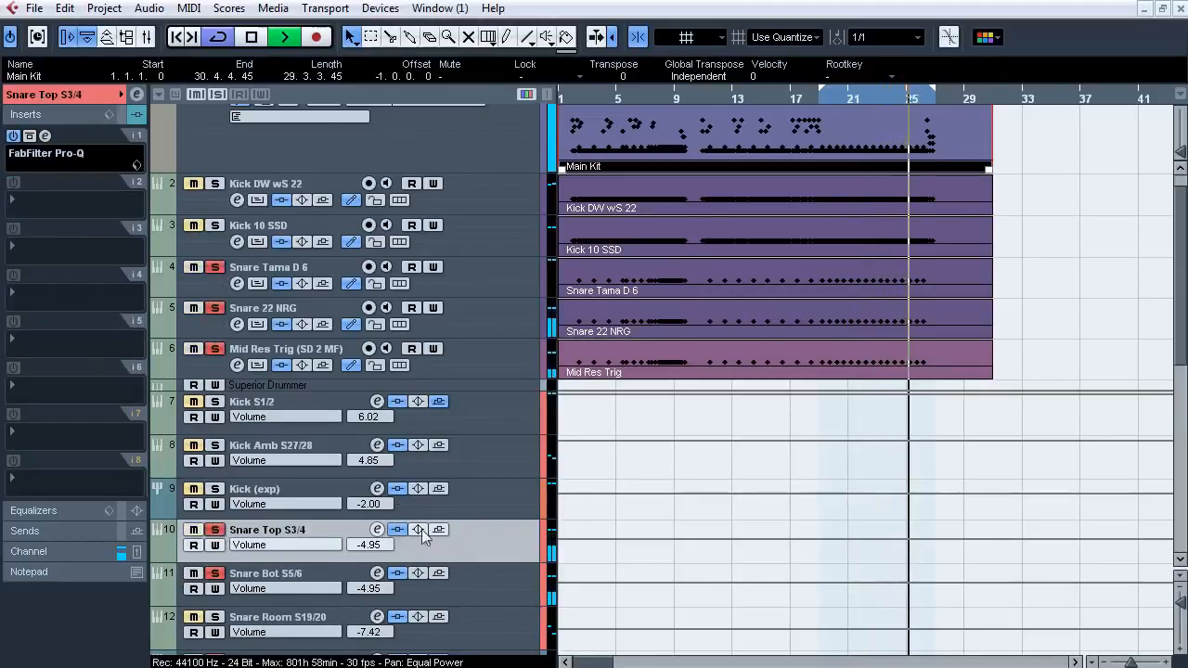
# Compare the soloed snare group with the Snare Bot S5/6 inserts bypassed and active, then stop playback.
pyautogui.click(486, 583)
pyautogui.click(398, 574)
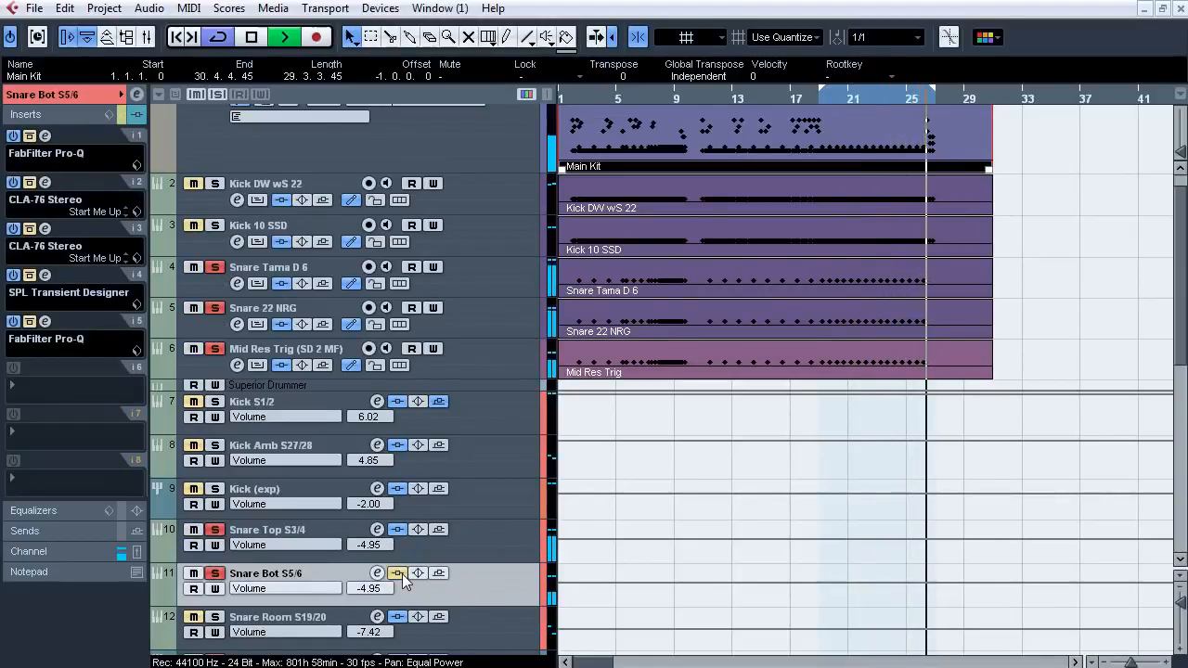
pyautogui.click(397, 574)
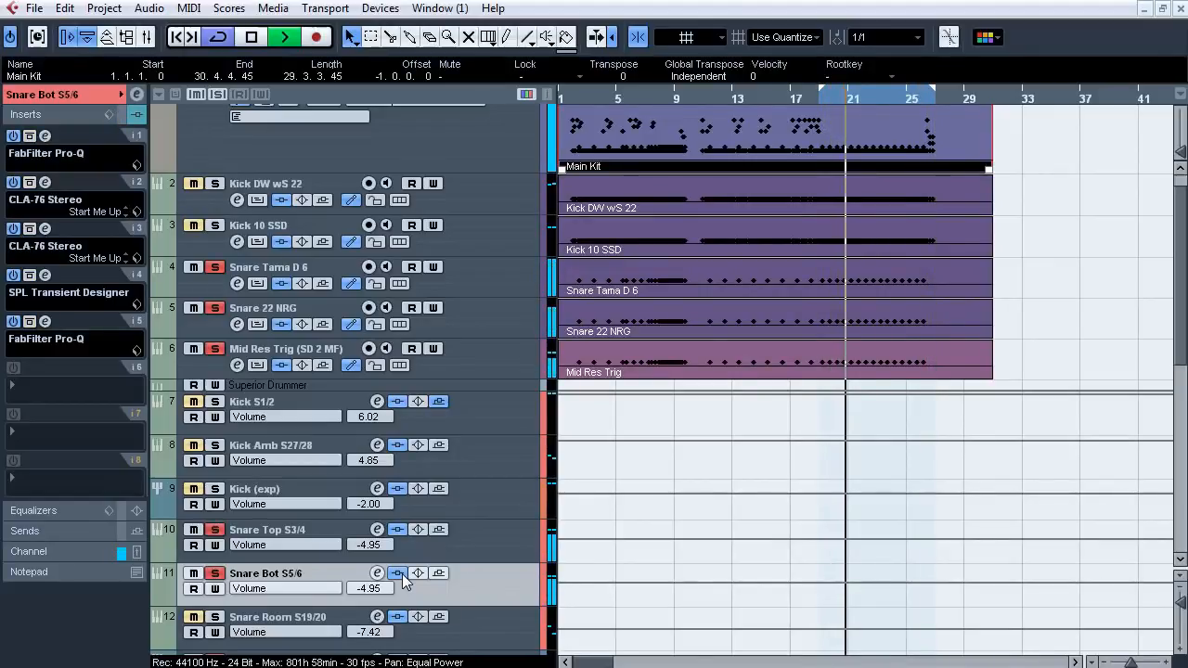
pyautogui.click(397, 574)
pyautogui.click(397, 573)
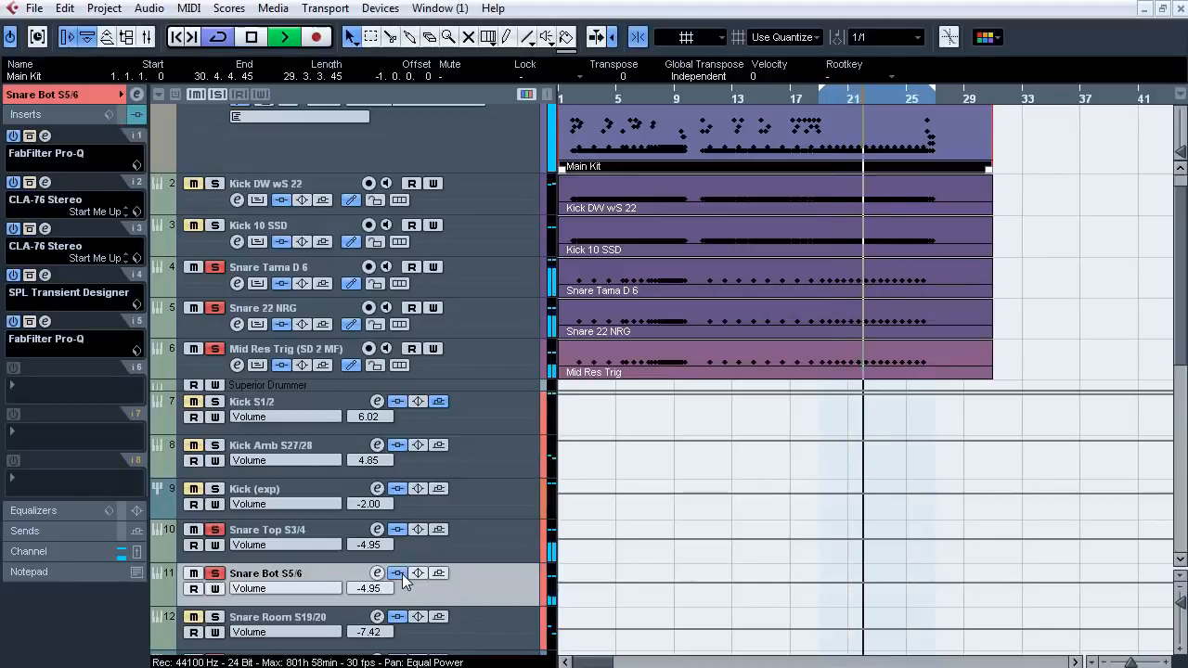
pyautogui.press('space')
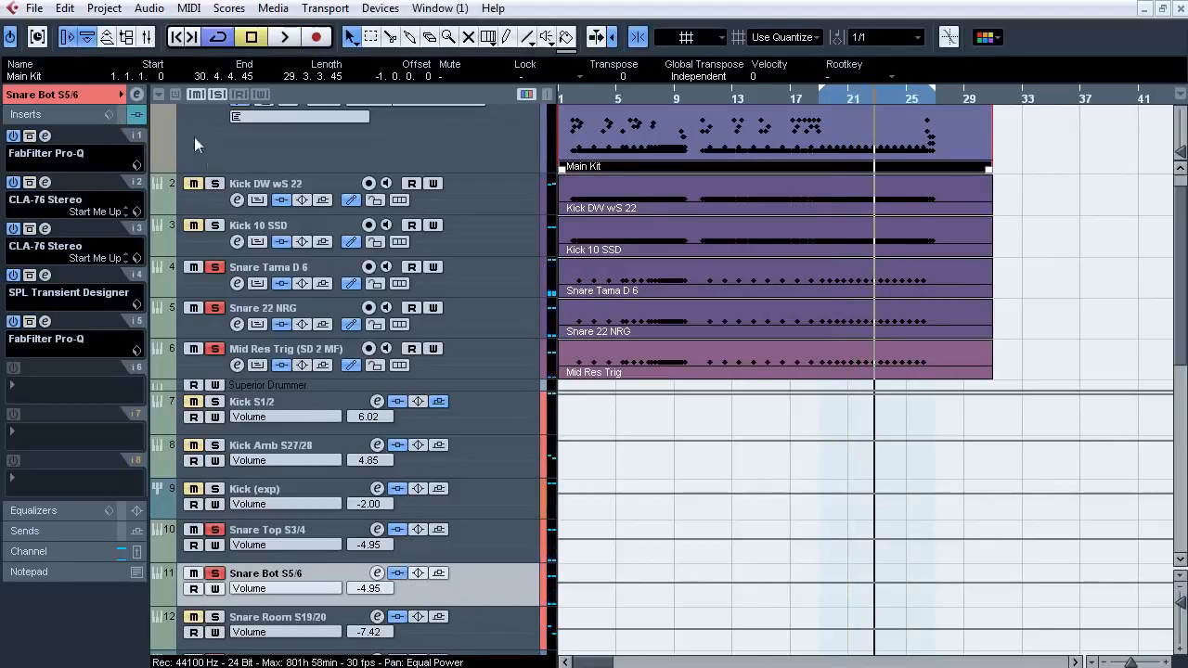
# Clear the snare solos, then solo the Snare Room S19/20 channel and audition it.
pyautogui.click(217, 94)
pyautogui.click(272, 620)
pyautogui.click(214, 617)
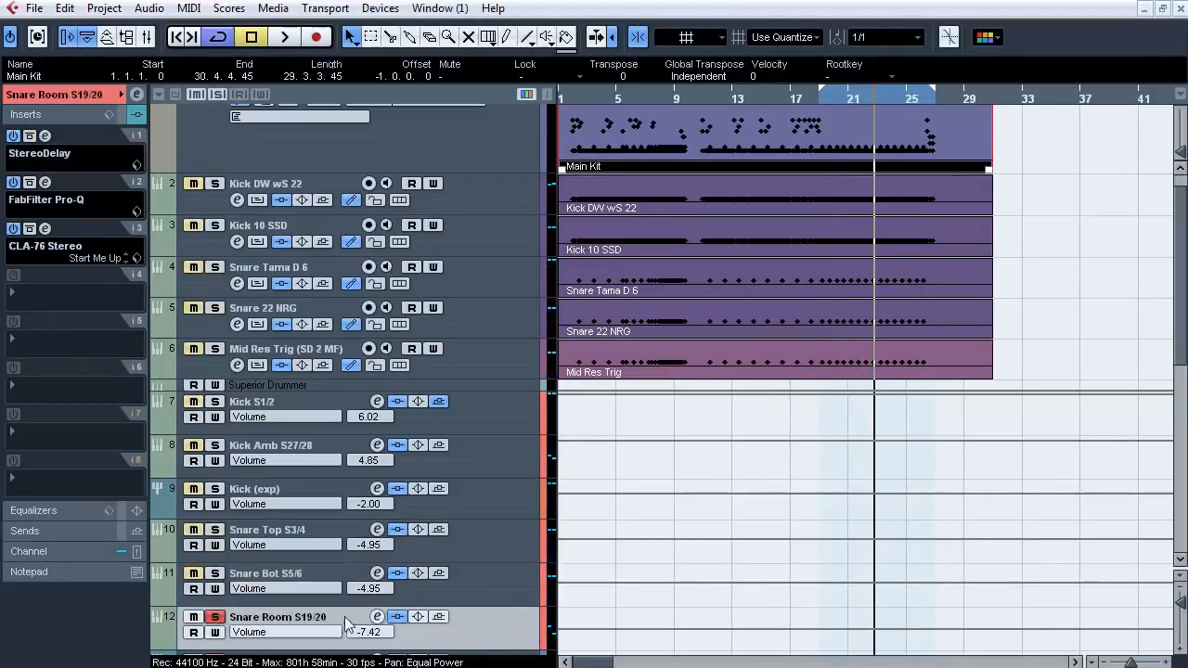
pyautogui.press('space')
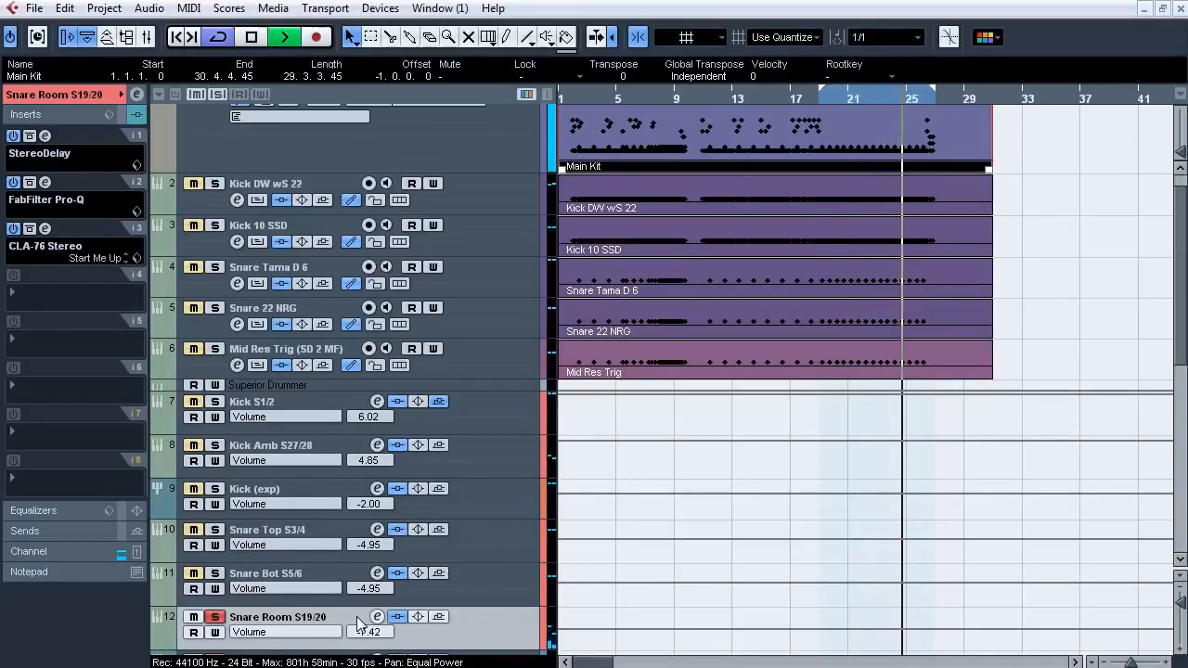
pyautogui.press('space')
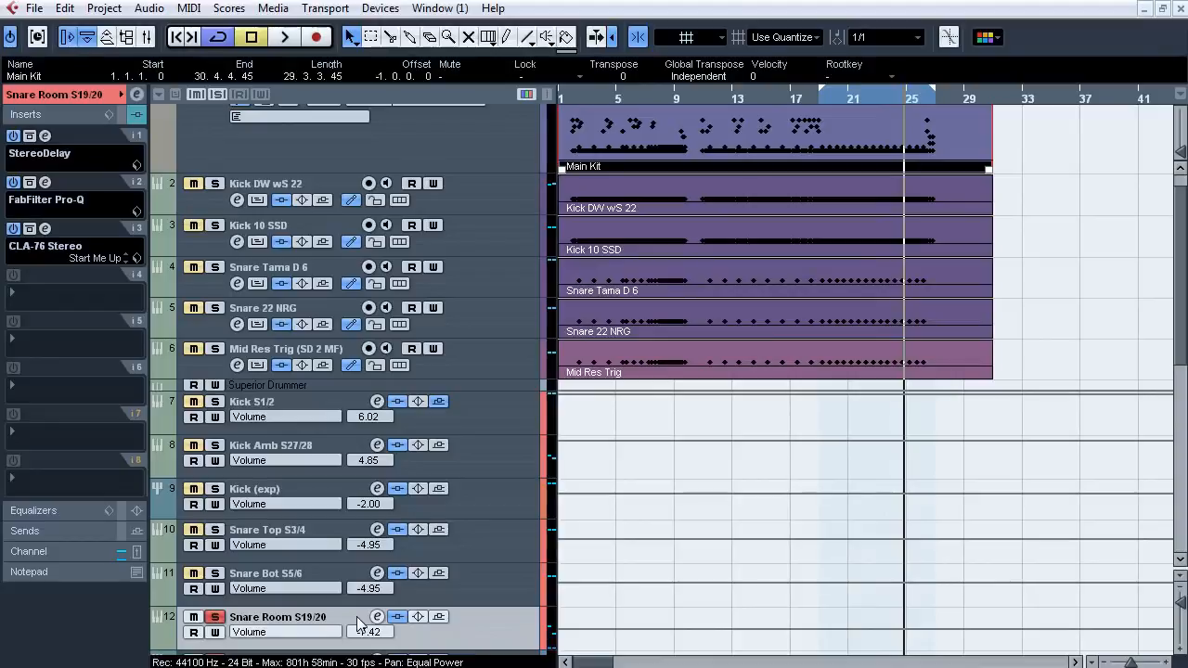
# Examine the StereoDelay settings and the two dips in the FabFilter Pro-Q on Snare Room S19/20.
pyautogui.click(45, 136)
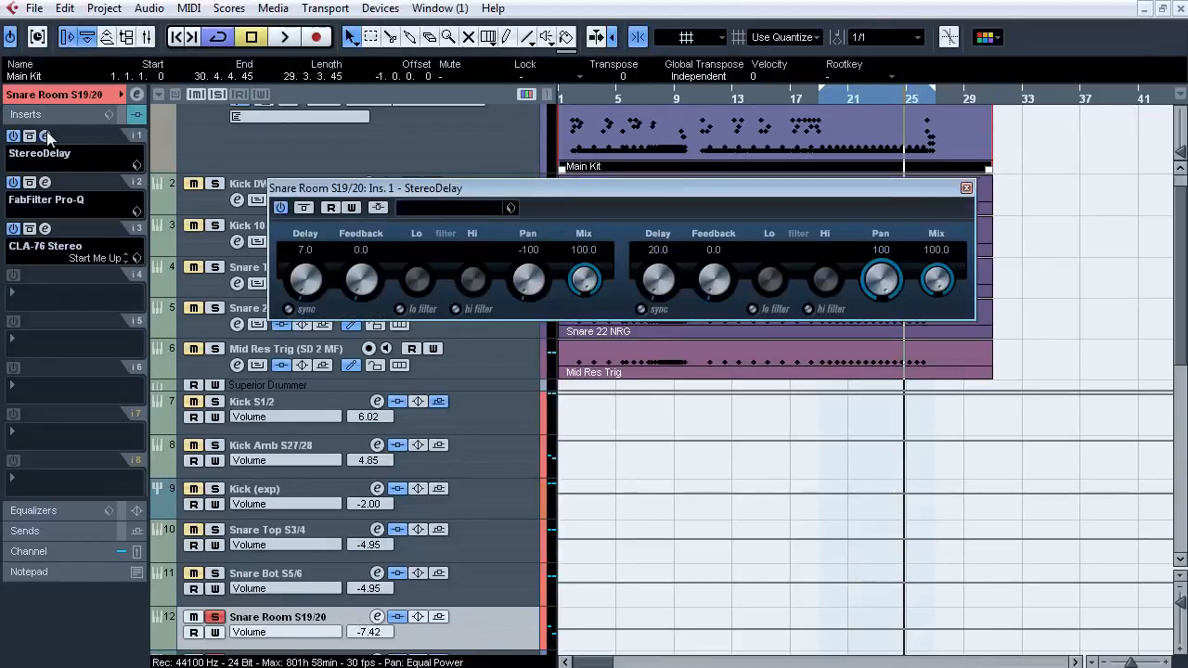
pyautogui.click(47, 136)
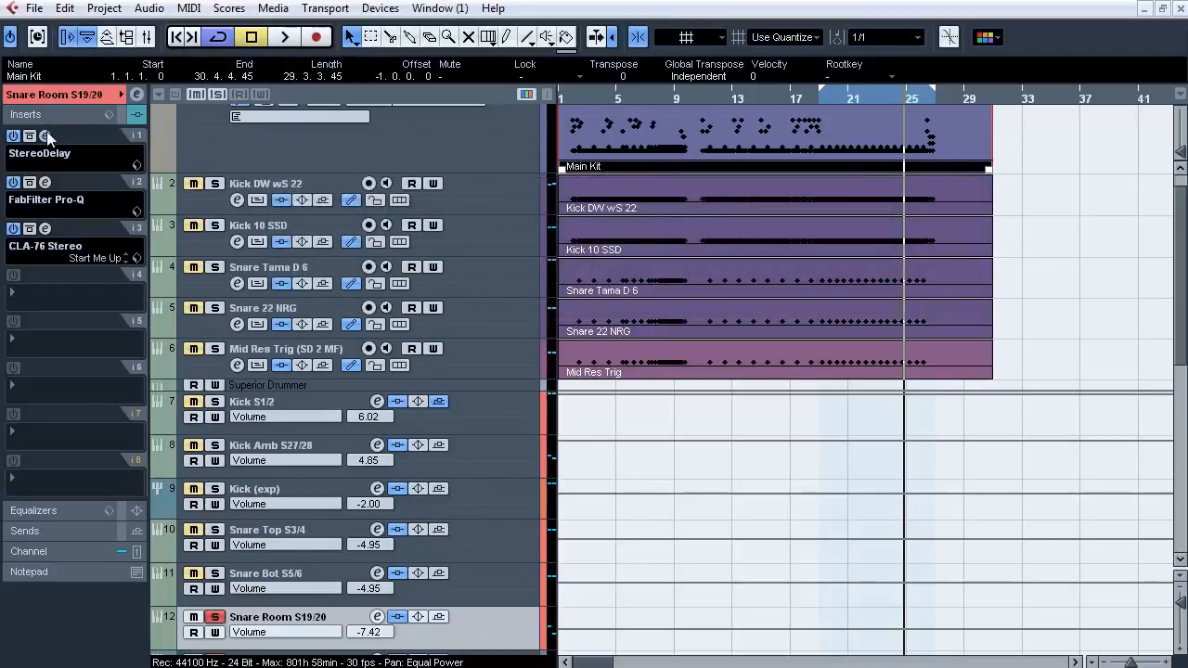
pyautogui.click(45, 183)
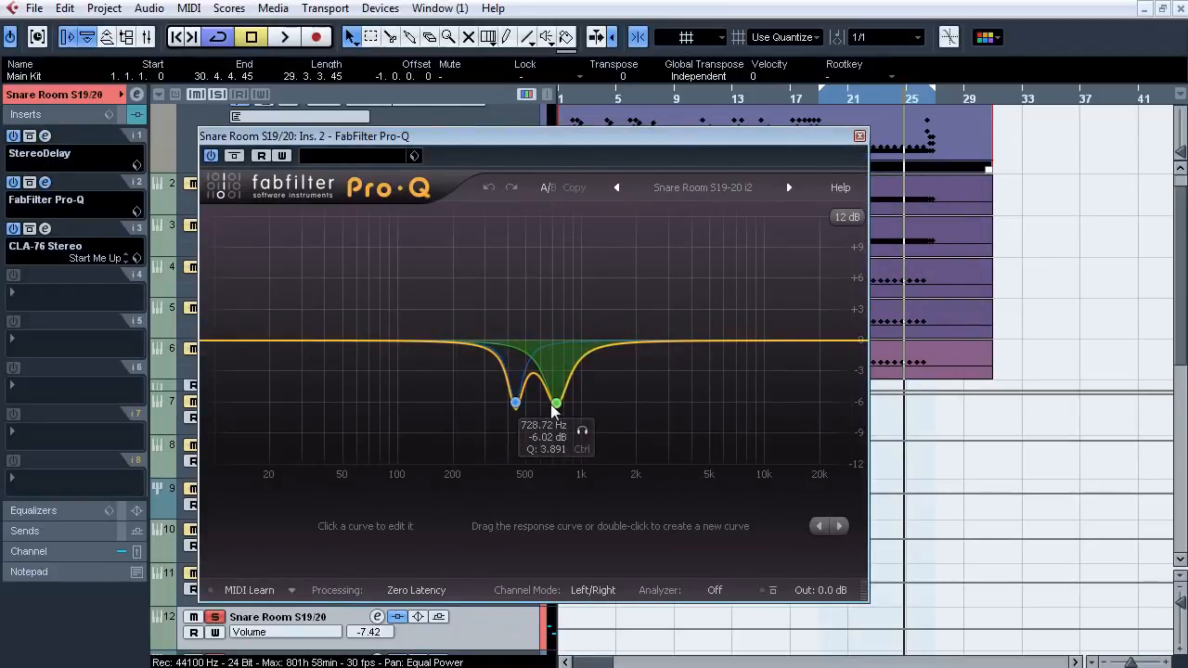
pyautogui.click(44, 183)
# Examine the attack, release and ratio settings of the CLA-76 compressor on Snare Room S19/20.
pyautogui.click(44, 228)
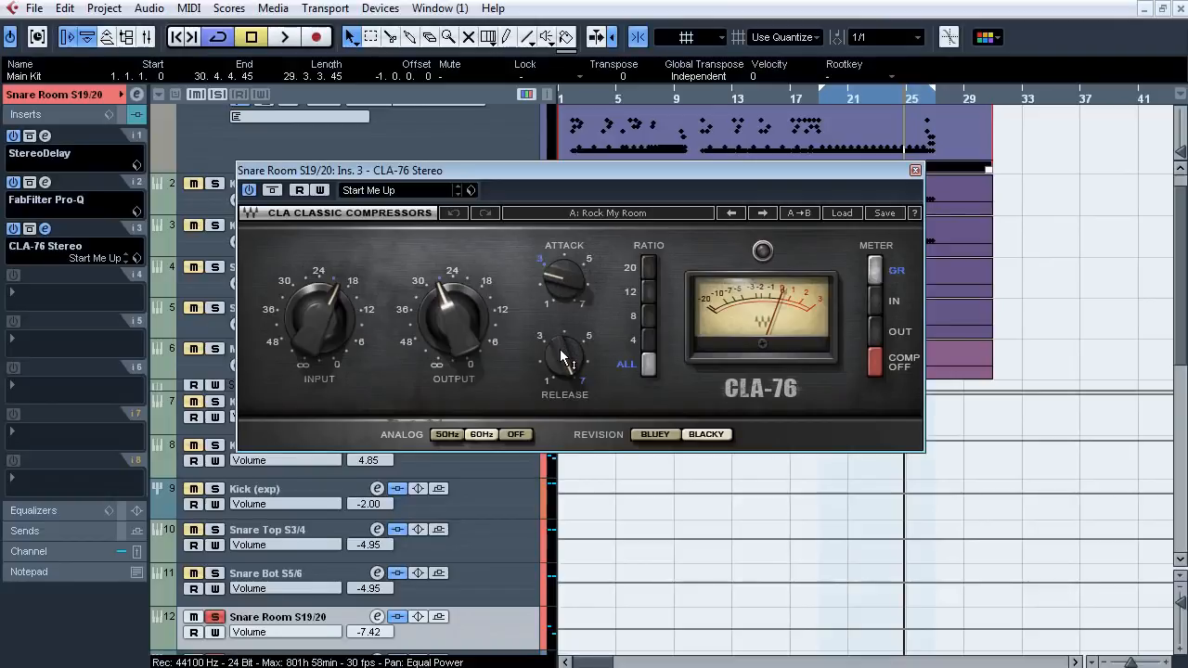
pyautogui.moveTo(561, 353)
pyautogui.click(45, 229)
# Play Snare Room S19/20 alone and compare it with its inserts bypassed and active.
pyautogui.press('space')
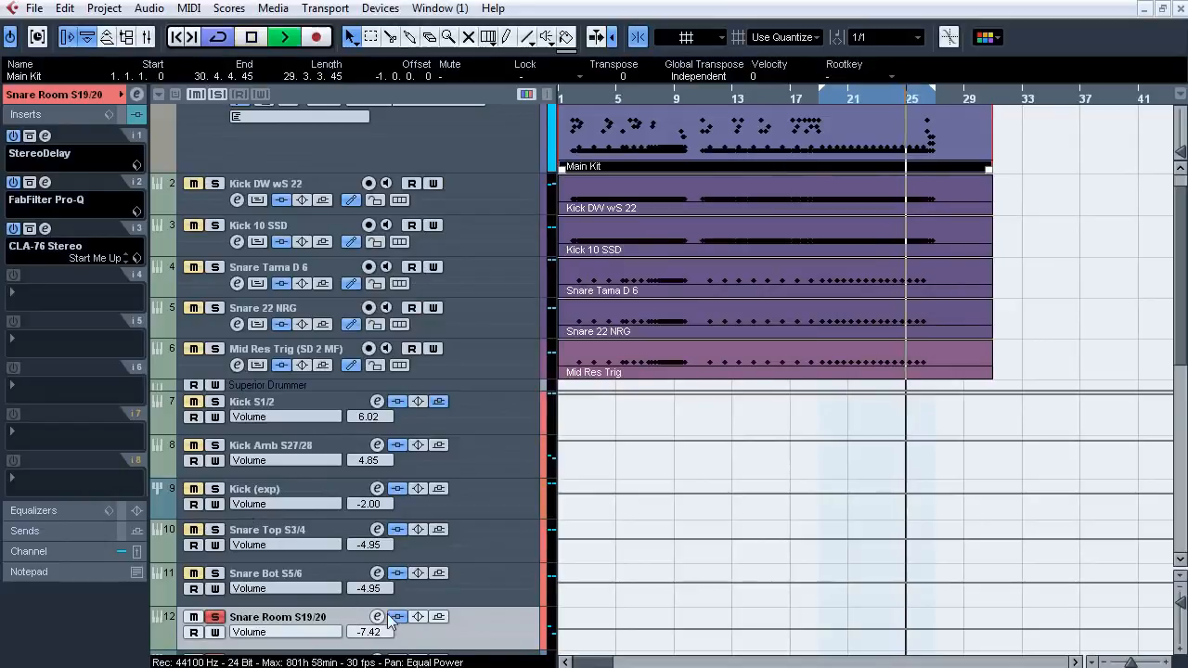
pyautogui.click(399, 618)
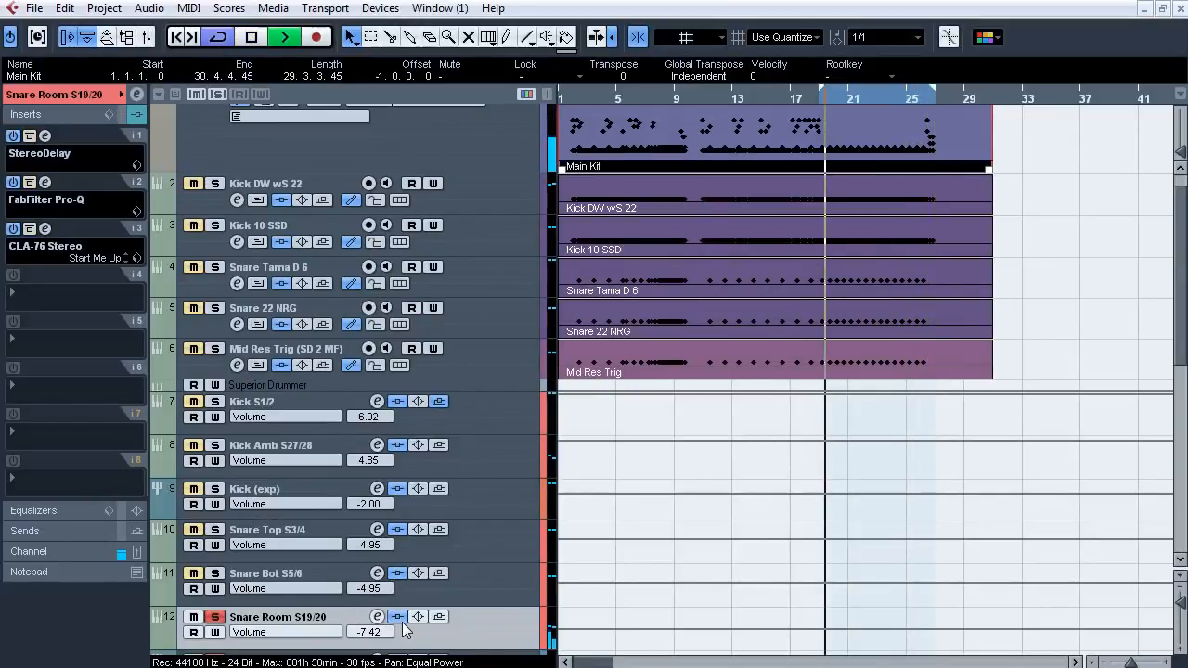
pyautogui.click(397, 616)
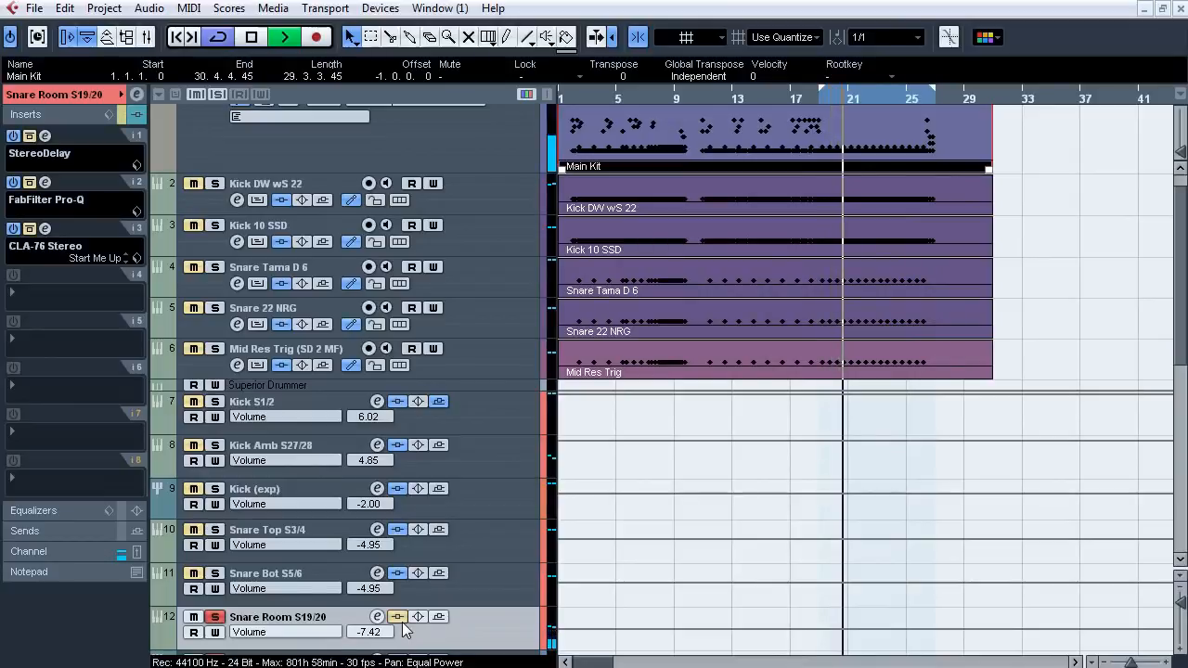
# Add Snare Bot S5/6, Snare Top S3/4, Mid Res Trig, Snare 22 NRG and Snare Tama D 6 to the soloed Snare Room S19/20.
pyautogui.click(216, 574)
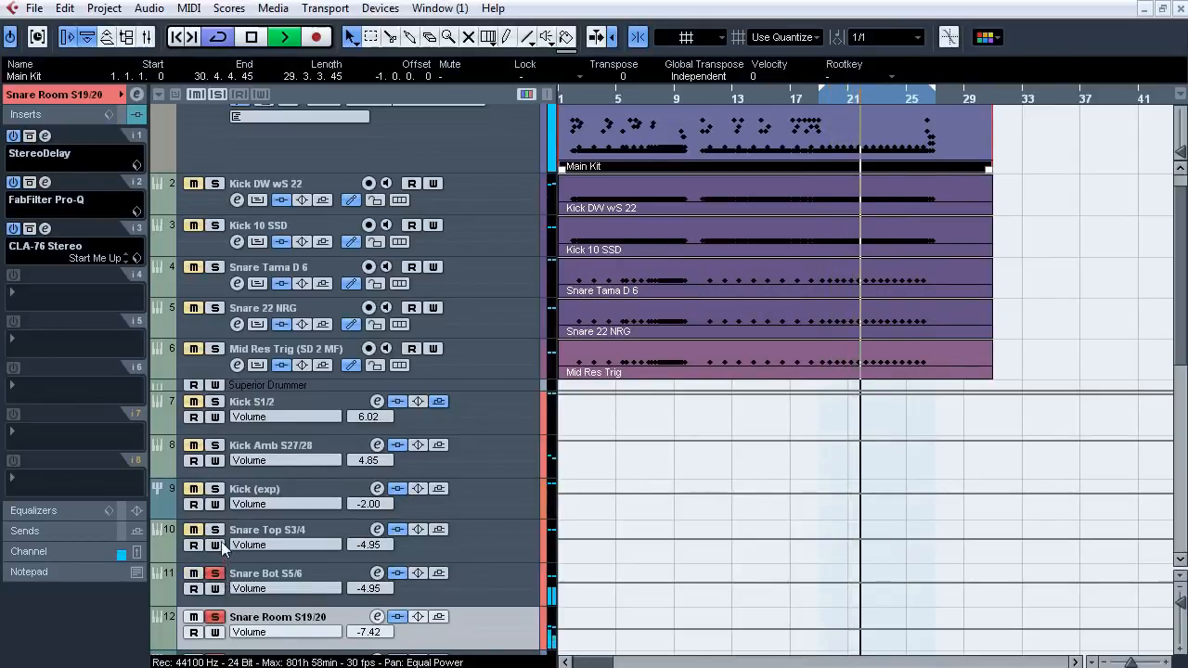
pyautogui.click(216, 530)
pyautogui.click(216, 349)
pyautogui.click(215, 308)
pyautogui.click(215, 268)
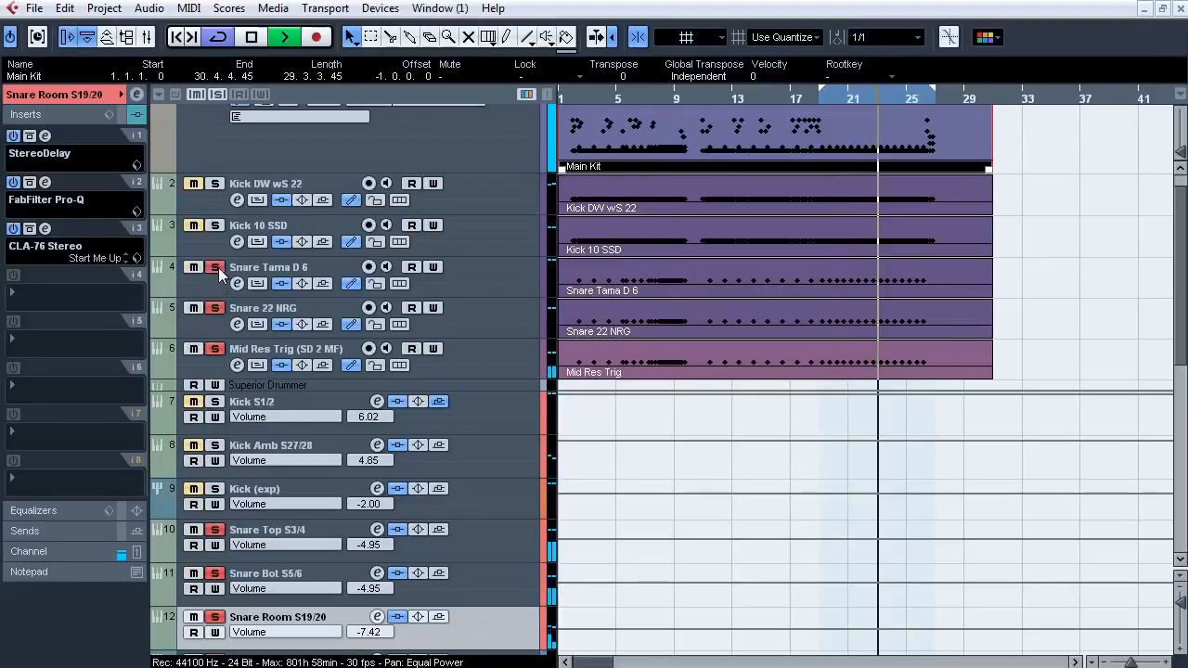
# Compare the combined snare sound with the Snare Room S19/20 inserts bypassed and active, and stop playback.
pyautogui.click(397, 616)
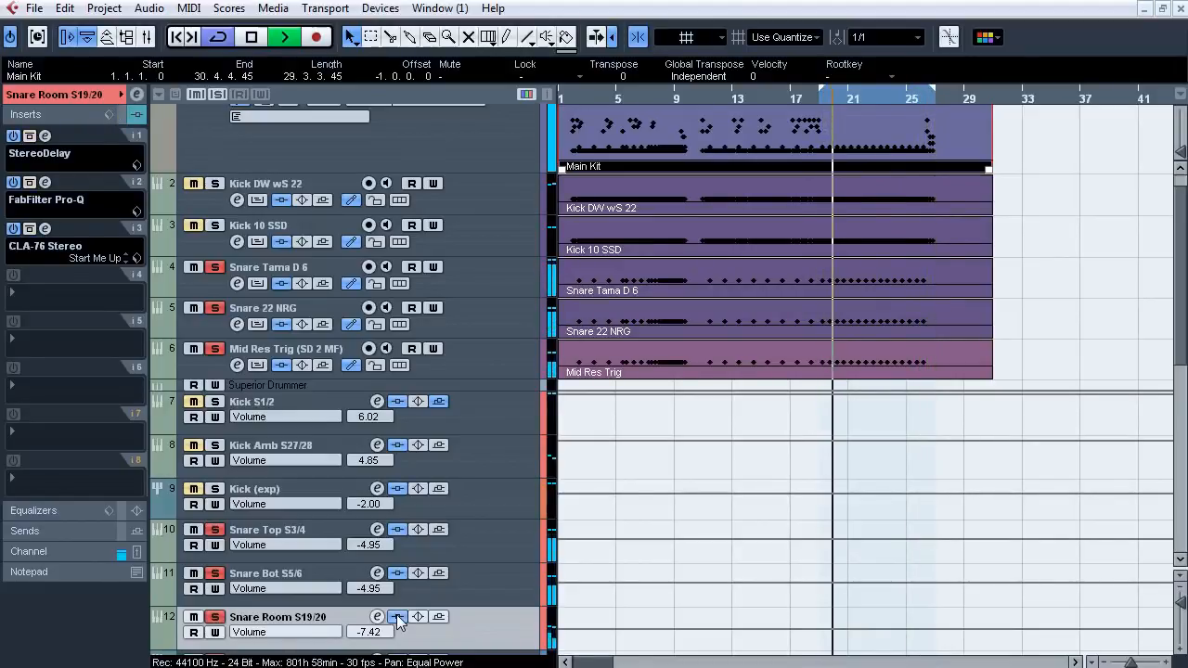
pyautogui.click(397, 617)
pyautogui.press('space')
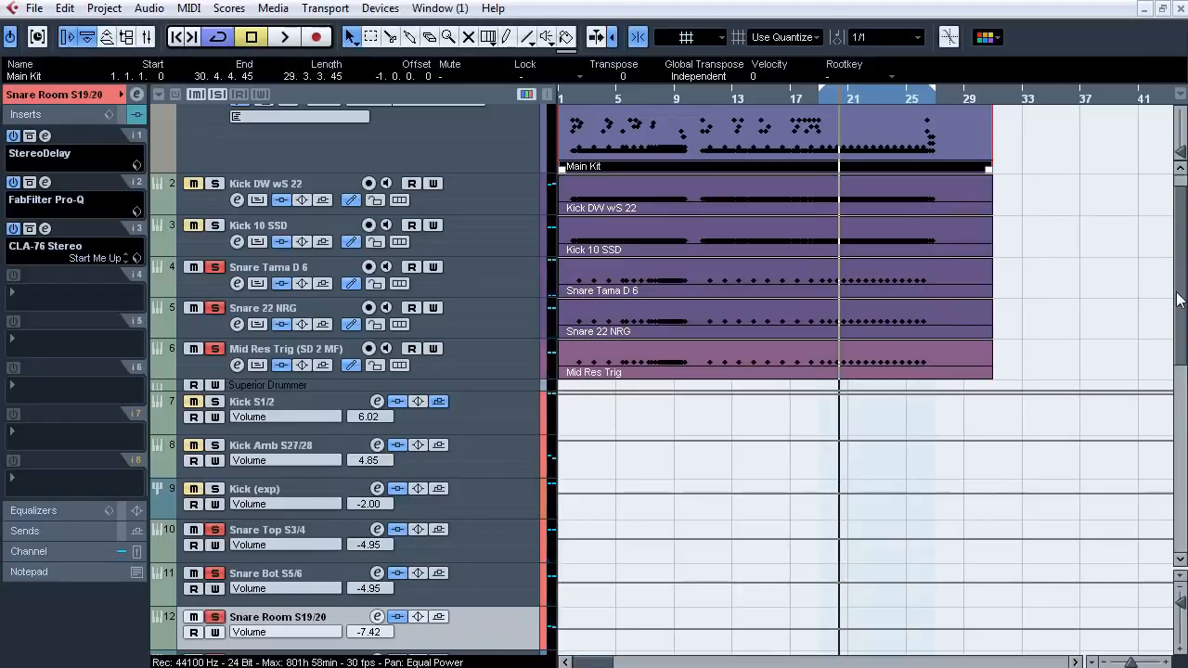
# Clear the existing solos and solo the Snare (exp) track.
pyautogui.moveTo(1179, 299); pyautogui.dragTo(1179, 383)
pyautogui.click(217, 94)
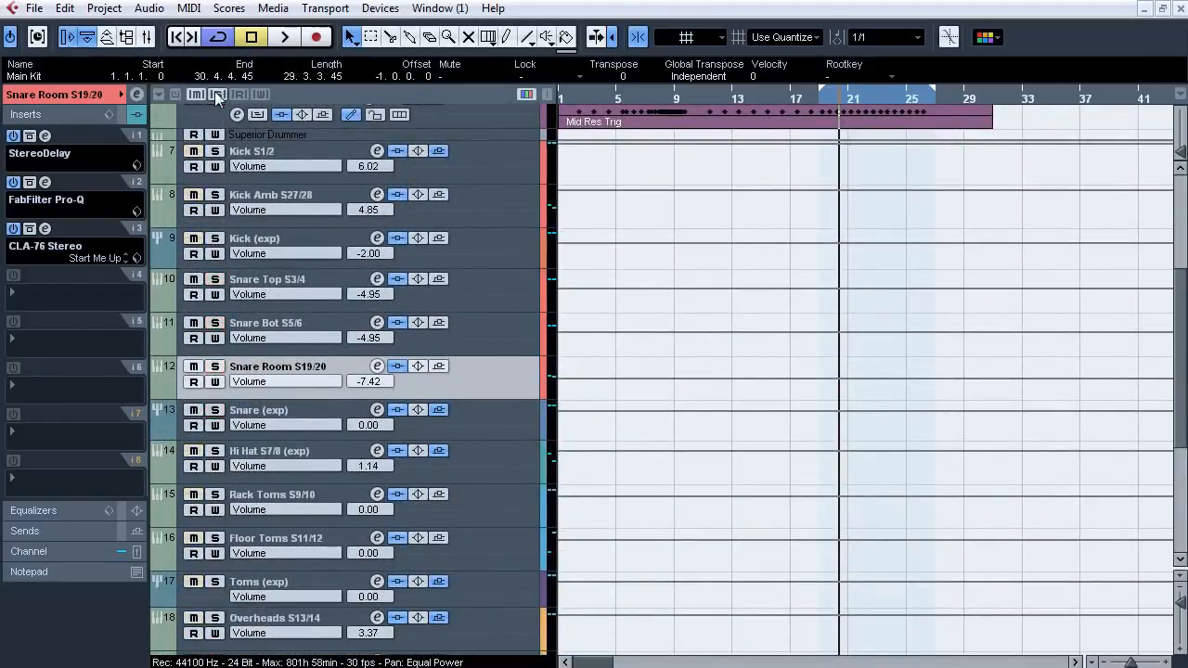
pyautogui.click(283, 414)
pyautogui.press('s')
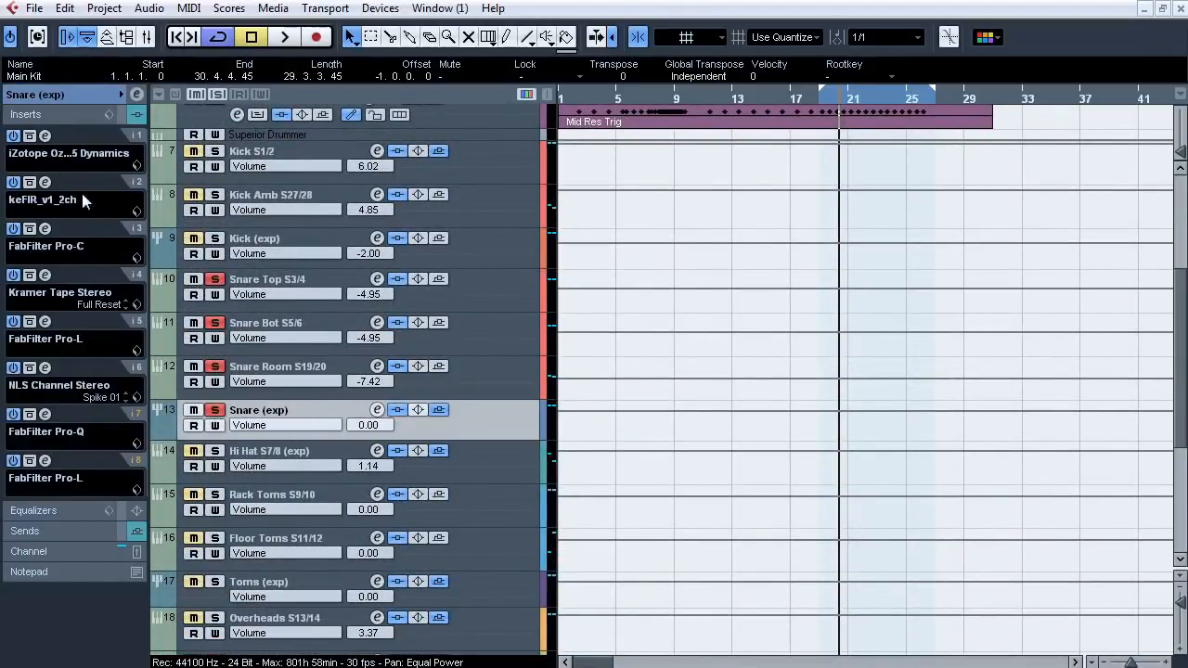
# Examine the iZotope Ozone 5 Dynamics, keFIR impulse and FabFilter Pro-C settings on Snare (exp).
pyautogui.click(44, 135)
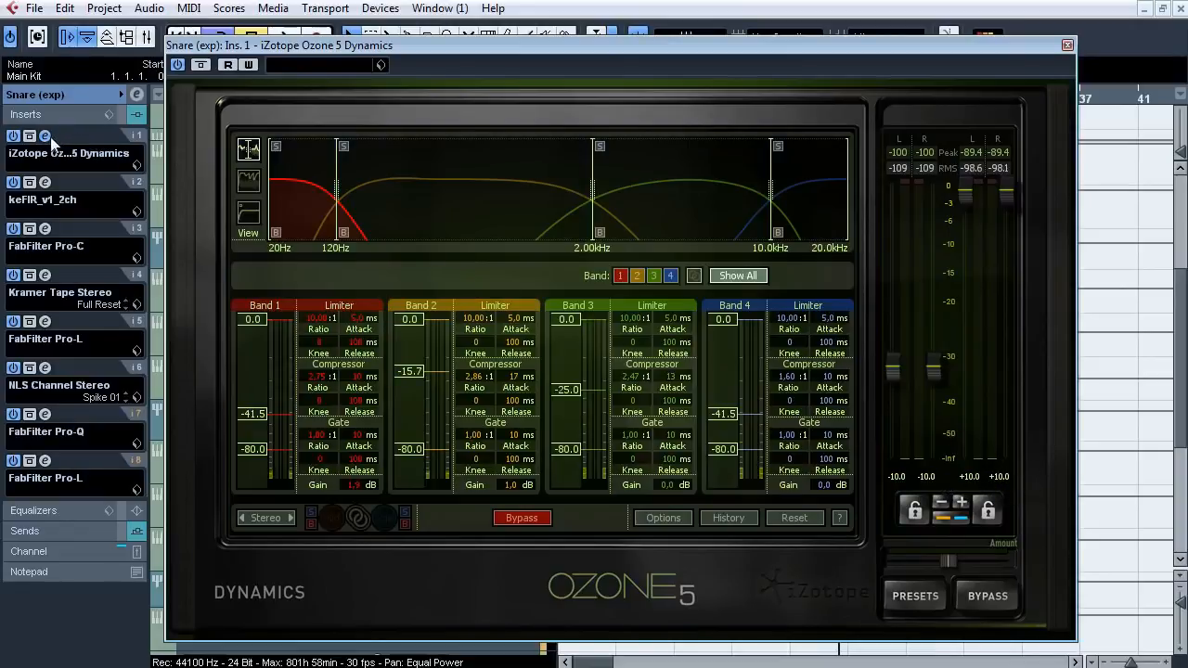
pyautogui.click(49, 182)
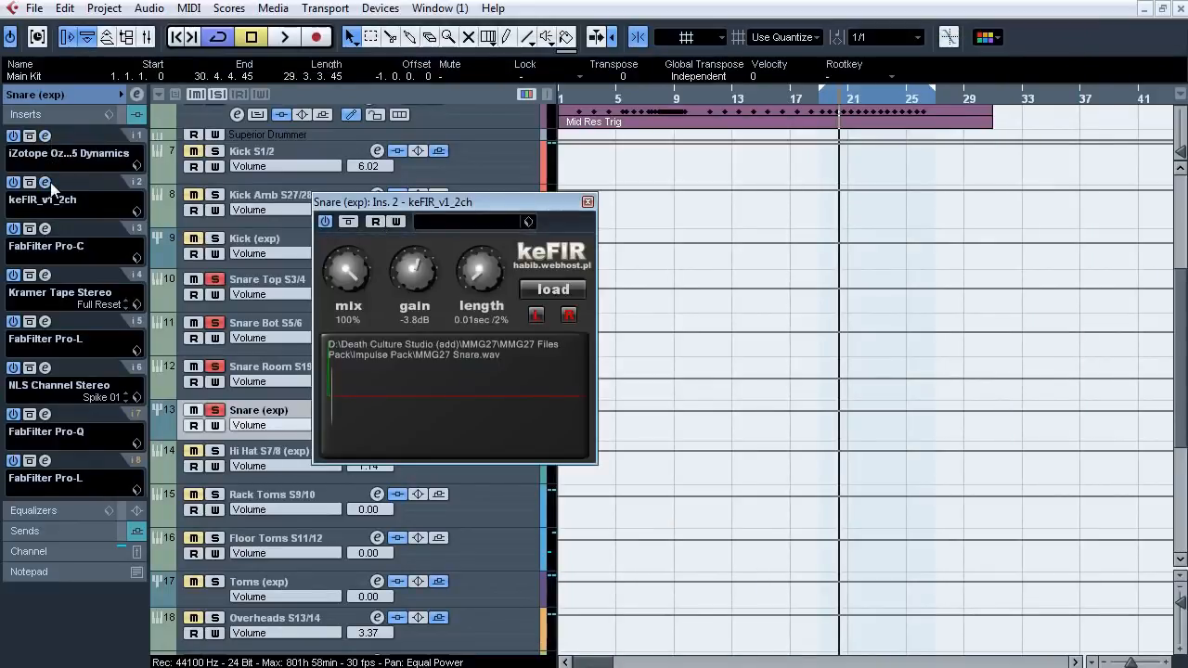
pyautogui.click(46, 182)
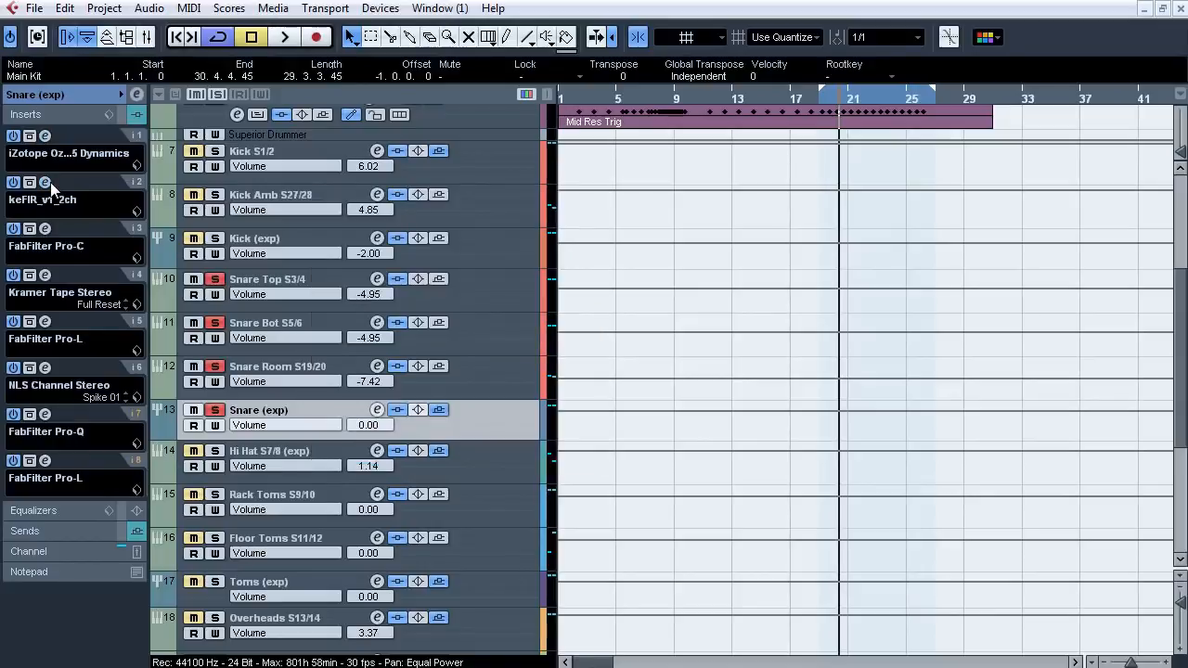
pyautogui.click(48, 229)
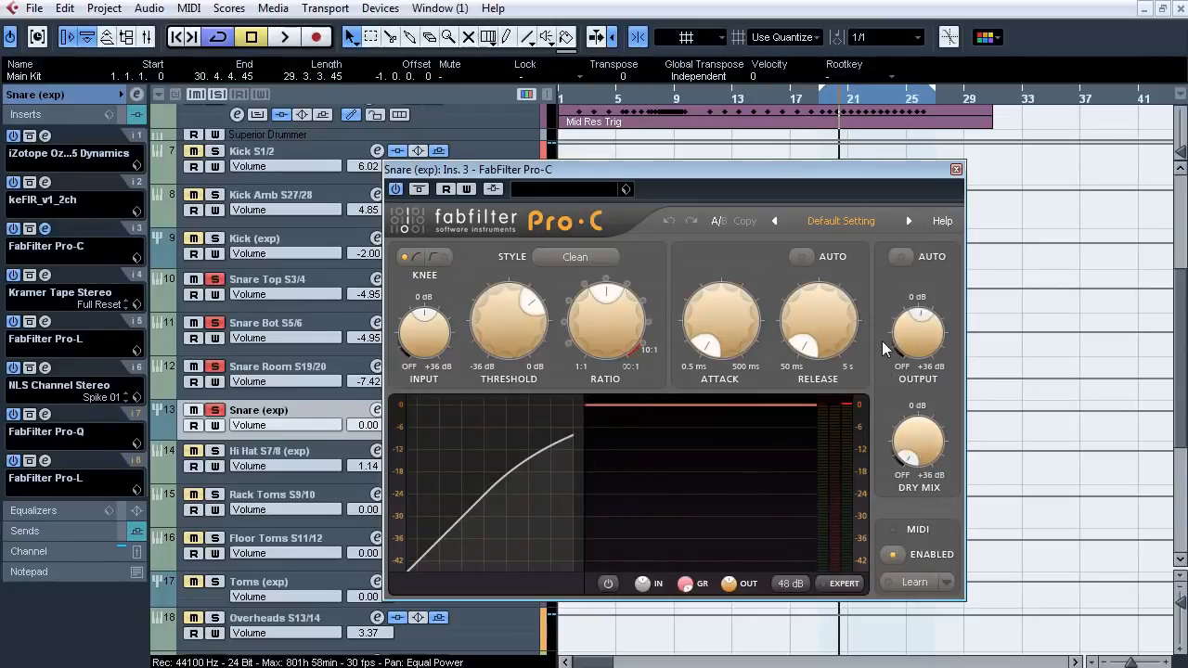
pyautogui.click(45, 229)
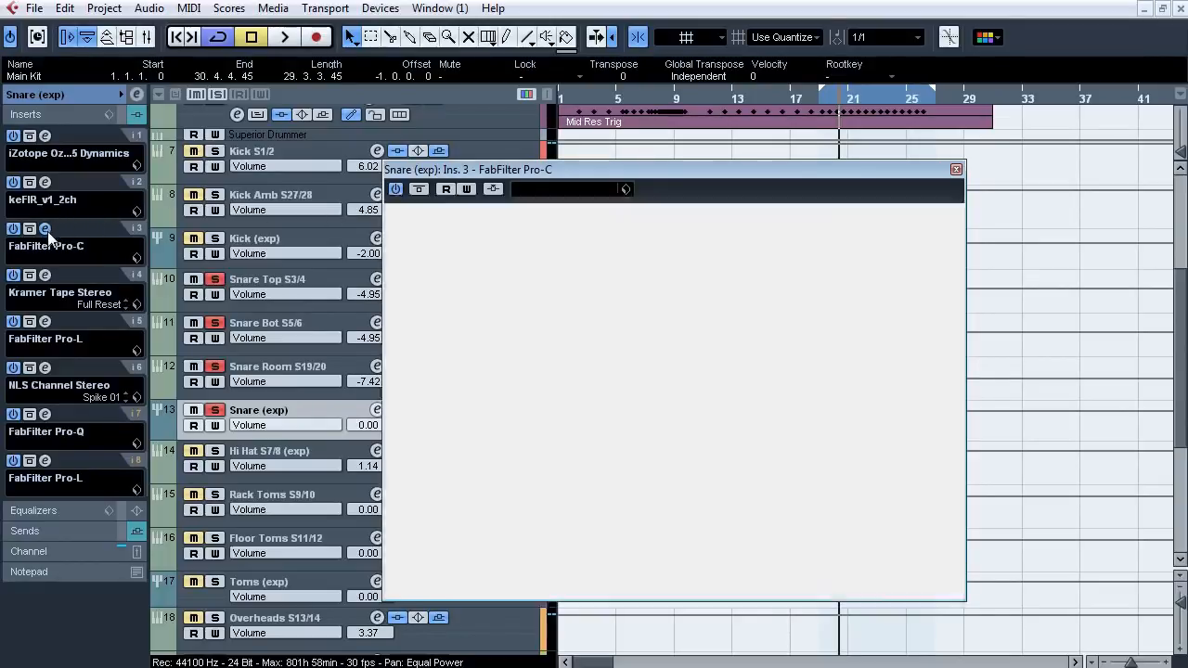
# Examine the record level, lowpass and delay time of the Kramer Tape insert on Snare (exp).
pyautogui.click(44, 275)
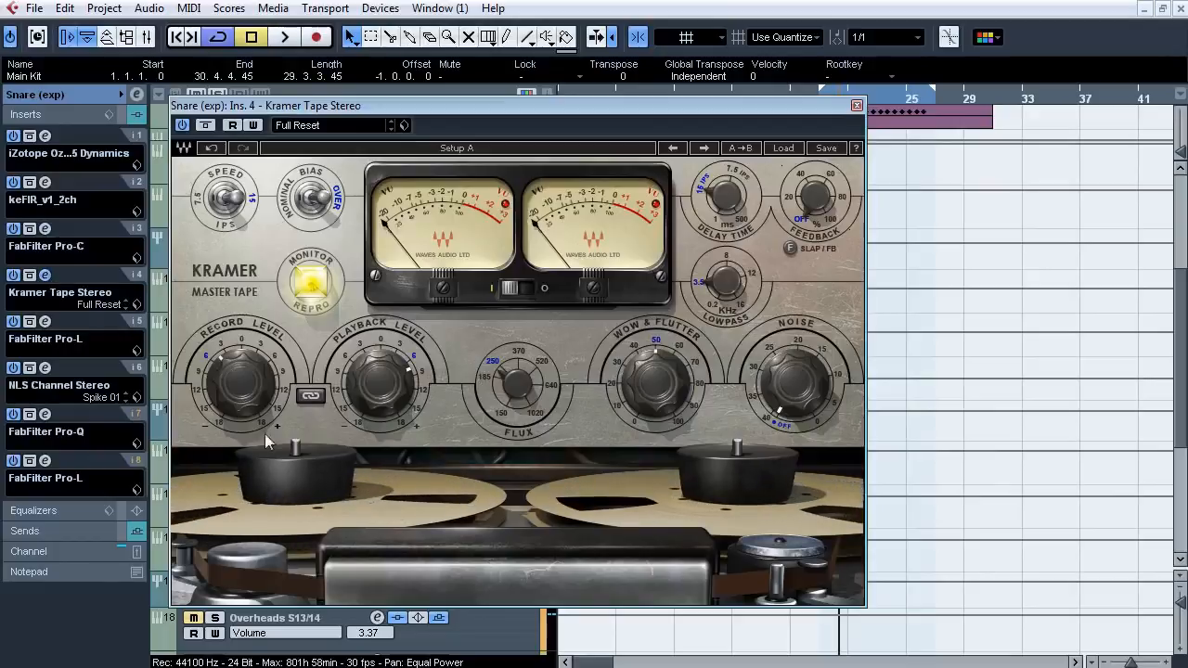
pyautogui.moveTo(250, 376)
pyautogui.moveTo(738, 278)
pyautogui.moveTo(724, 206)
pyautogui.click(44, 275)
# Examine the gain, advanced settings and output level of the FabFilter Pro-L in insert 5 of Snare (exp).
pyautogui.click(44, 321)
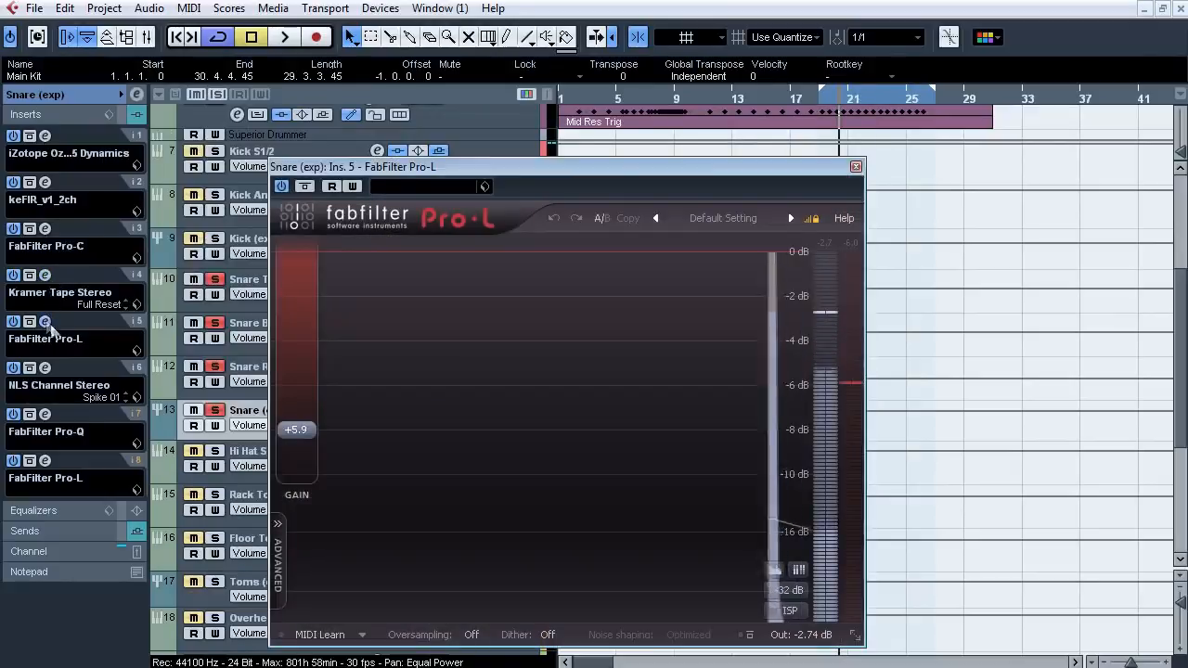
pyautogui.click(280, 564)
pyautogui.moveTo(631, 575)
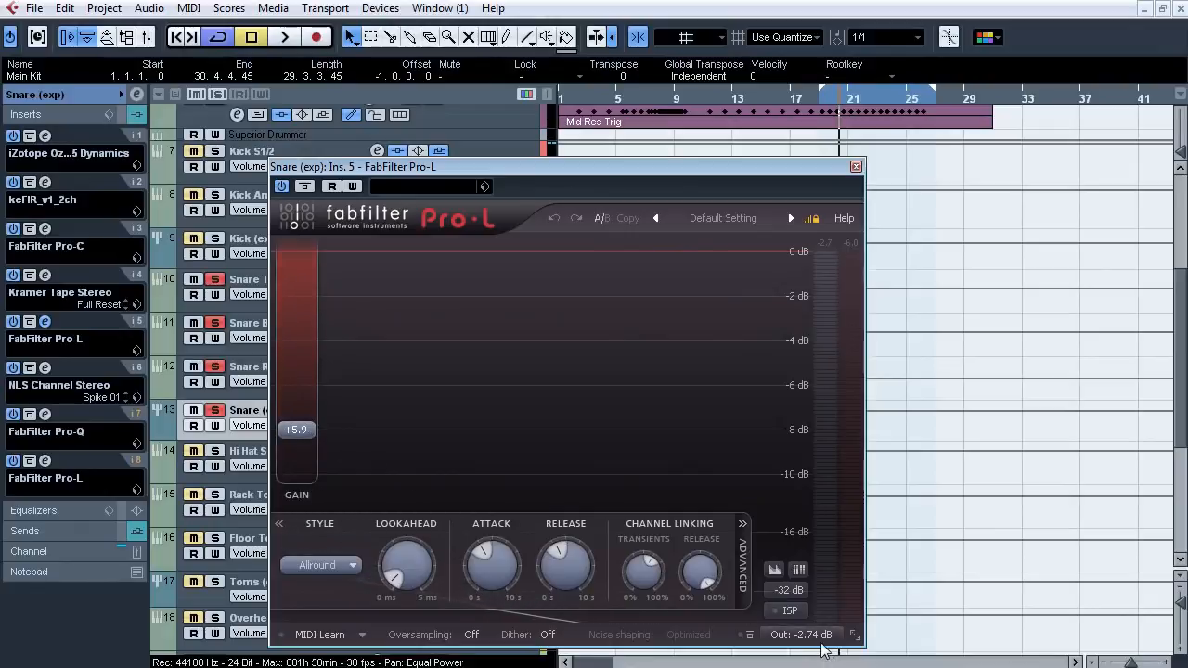
pyautogui.click(44, 322)
# Examine the drive and output settings of the NLS Channel insert on Snare (exp).
pyautogui.click(45, 368)
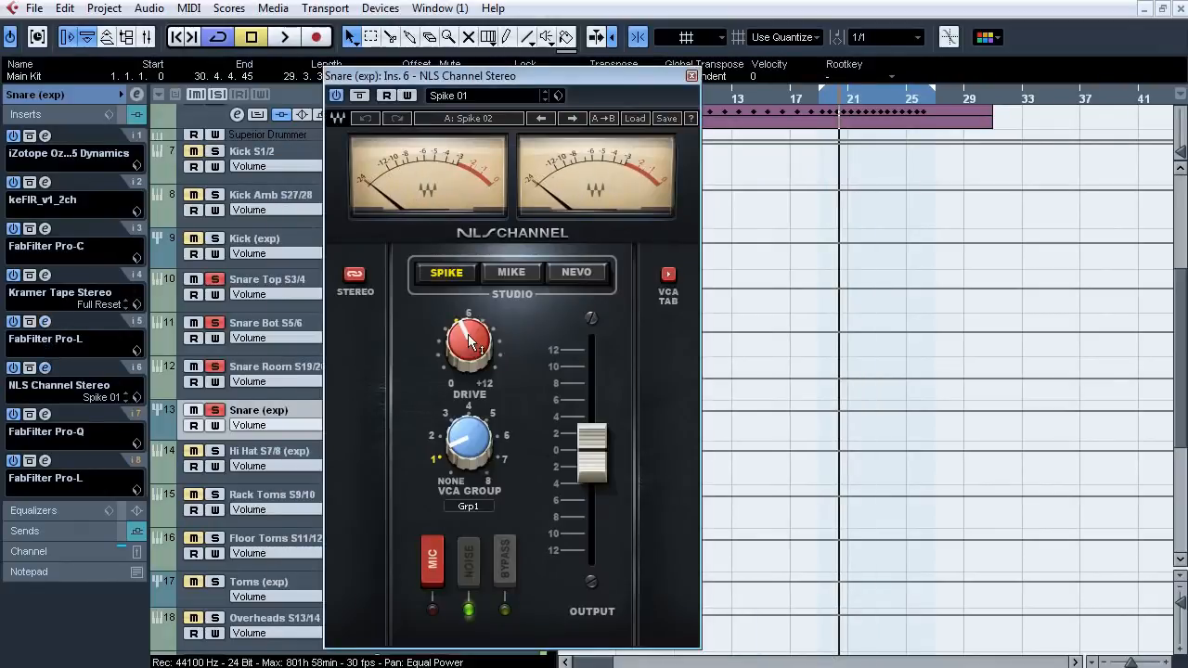
pyautogui.moveTo(601, 453)
pyautogui.click(44, 368)
# Examine the FabFilter Pro-Q output pan and Mid/Side mode, and the final FabFilter Pro-L settings on Snare (exp).
pyautogui.click(44, 414)
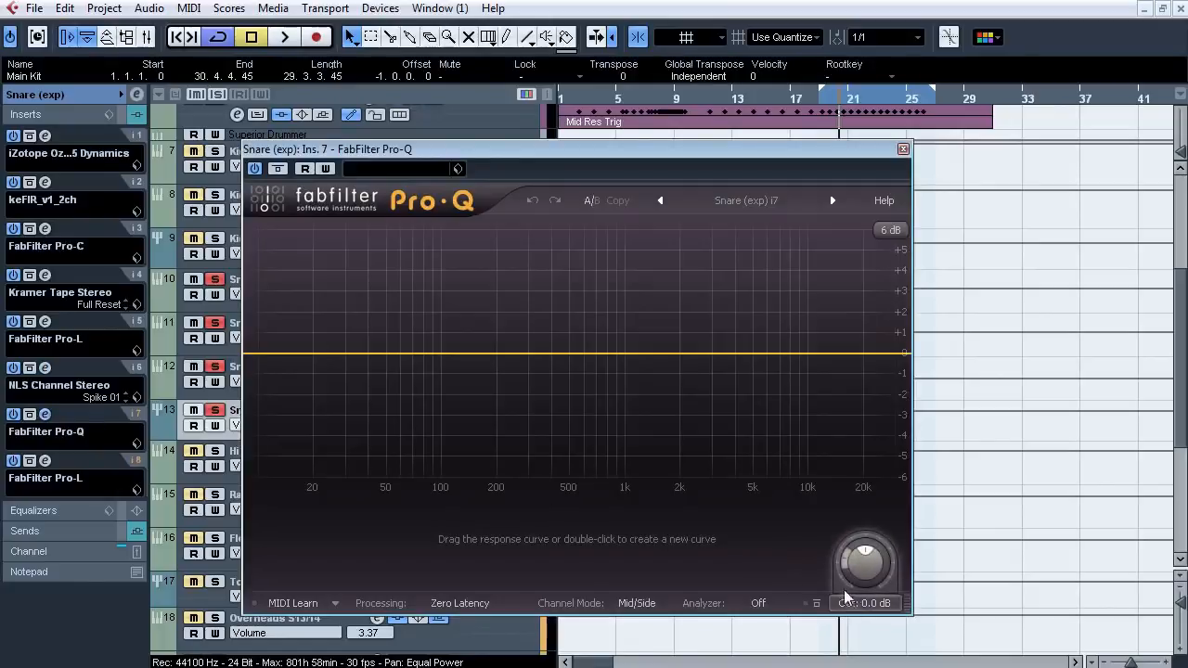
pyautogui.moveTo(845, 576)
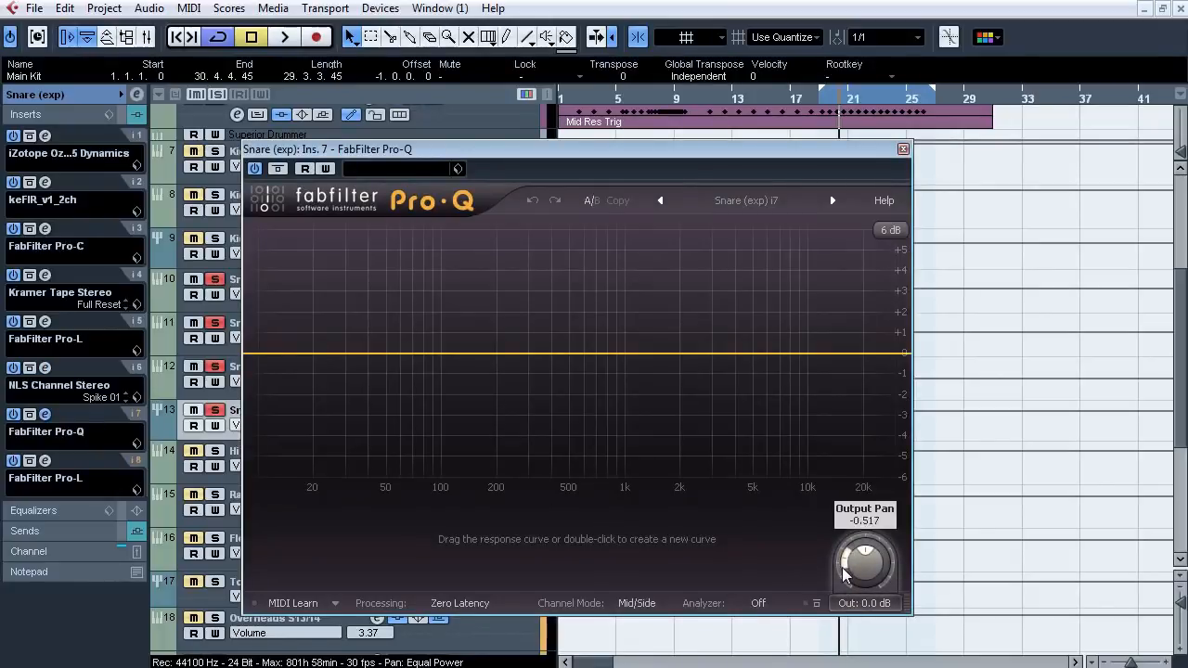
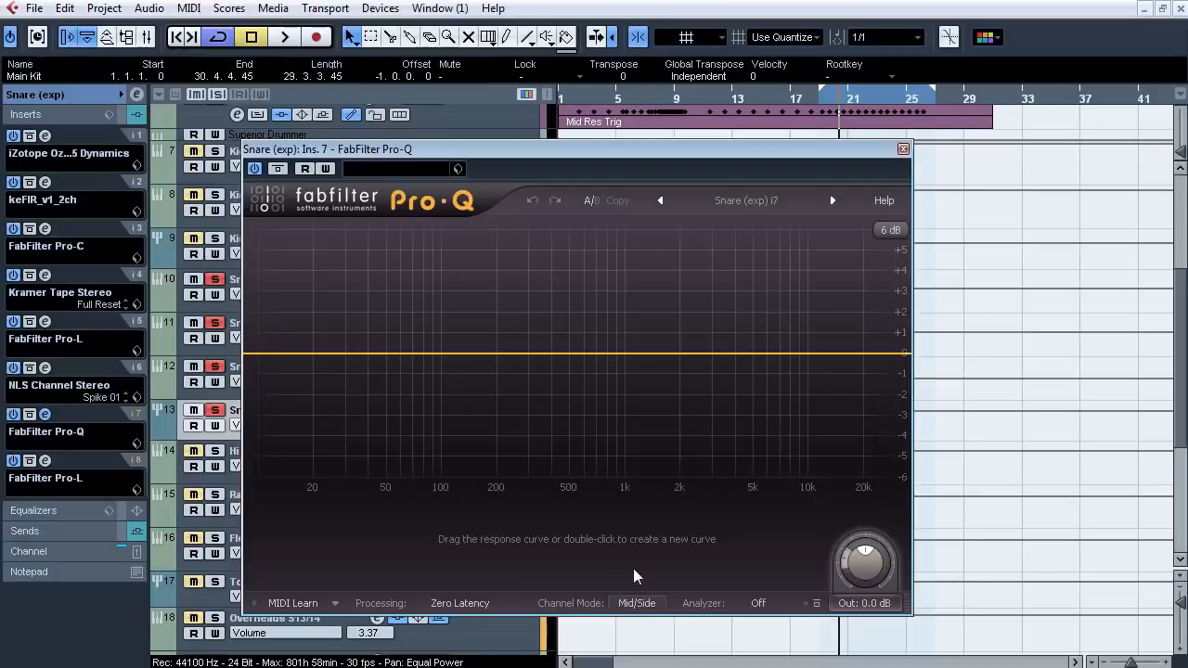
pyautogui.click(45, 415)
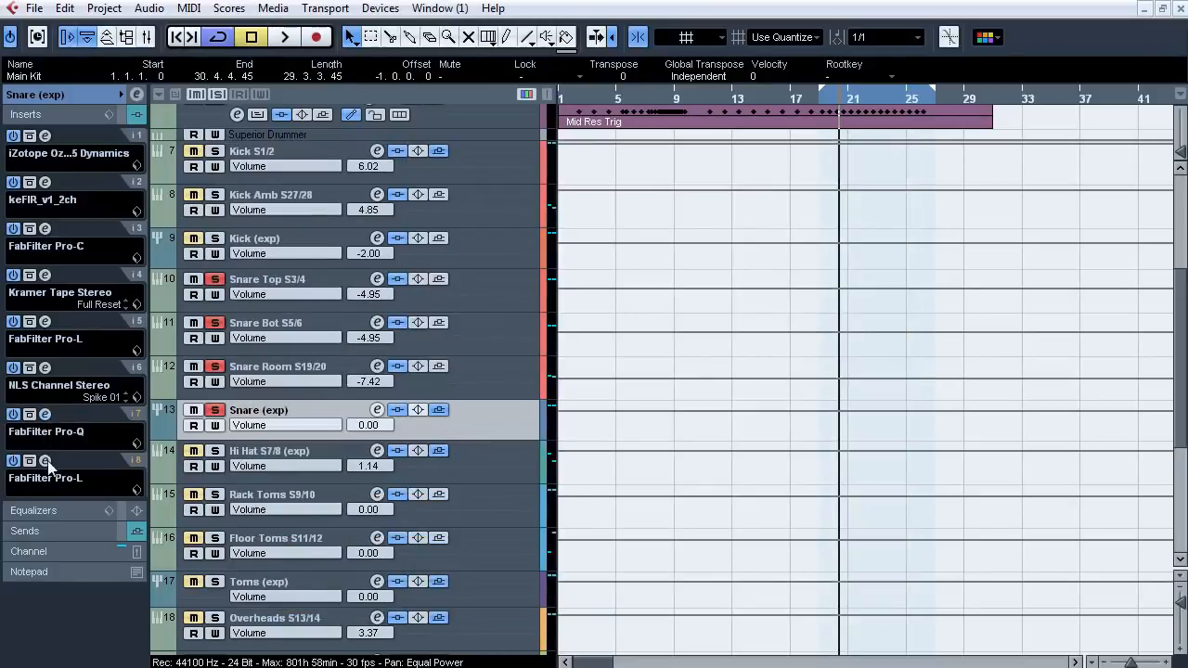
pyautogui.click(45, 462)
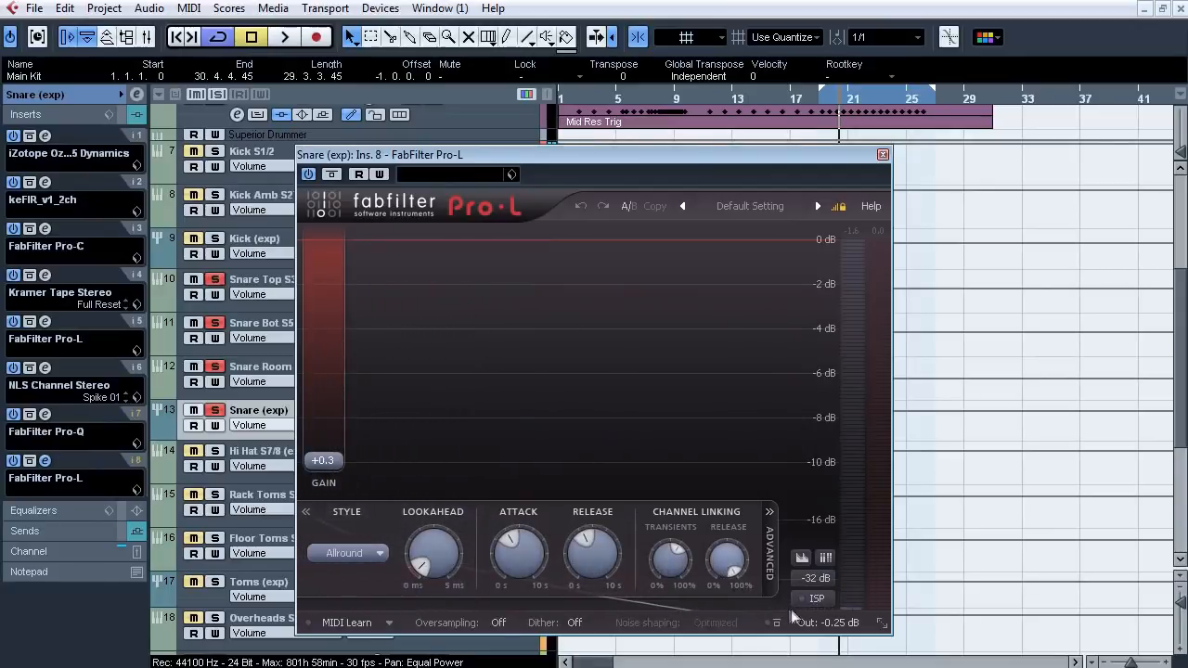
pyautogui.click(53, 463)
# Play Snare (exp) with its inserts bypassed and active, and display its sends.
pyautogui.press('space')
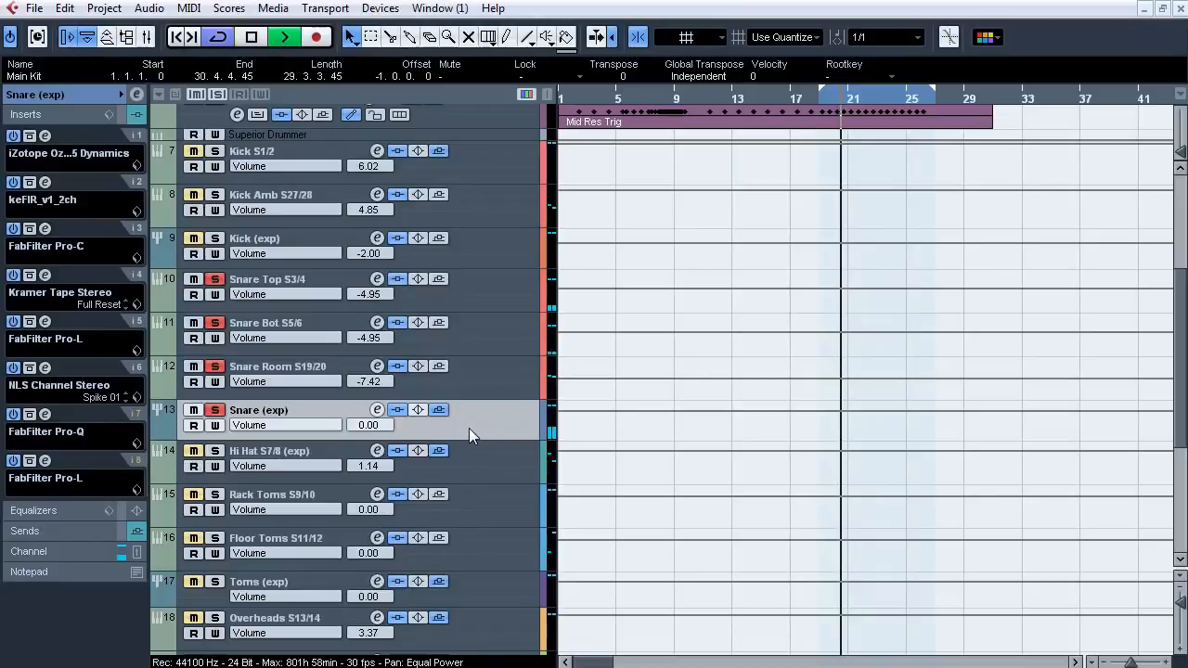
pyautogui.click(397, 409)
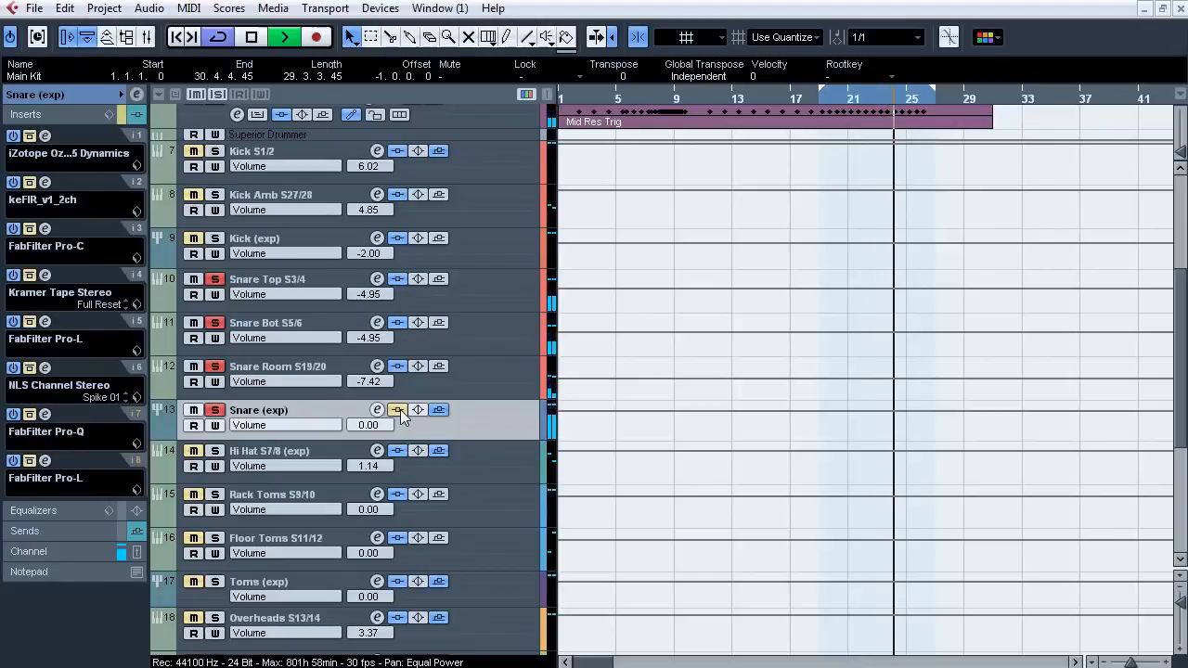
pyautogui.click(398, 409)
pyautogui.press('space')
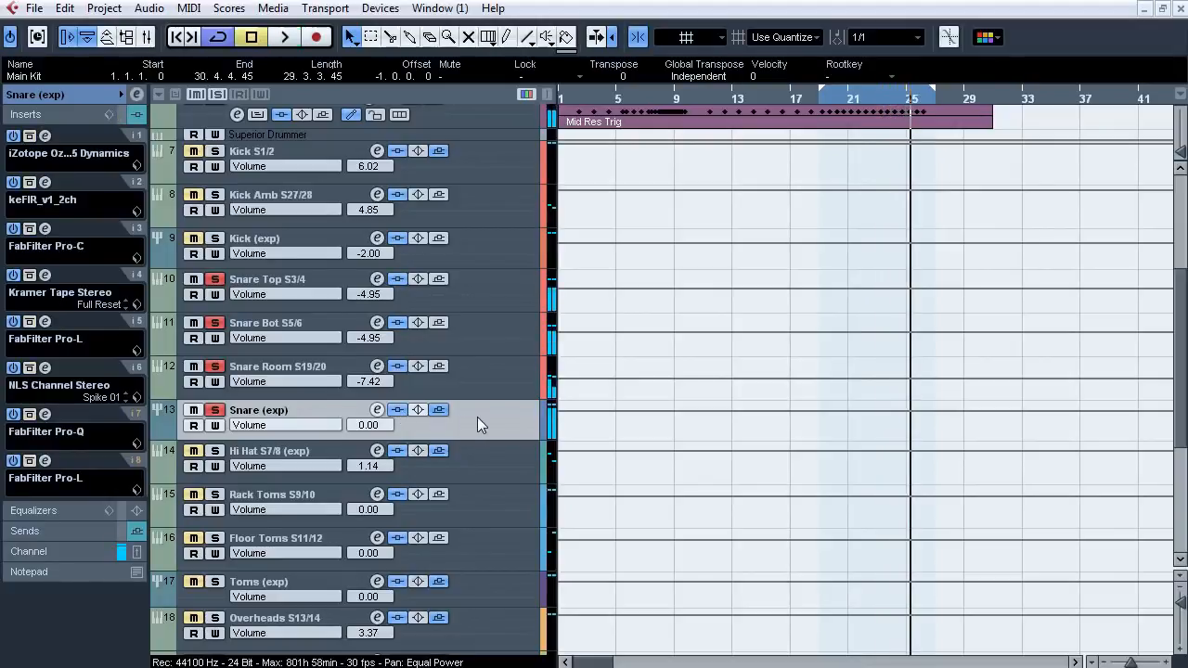
pyautogui.click(83, 528)
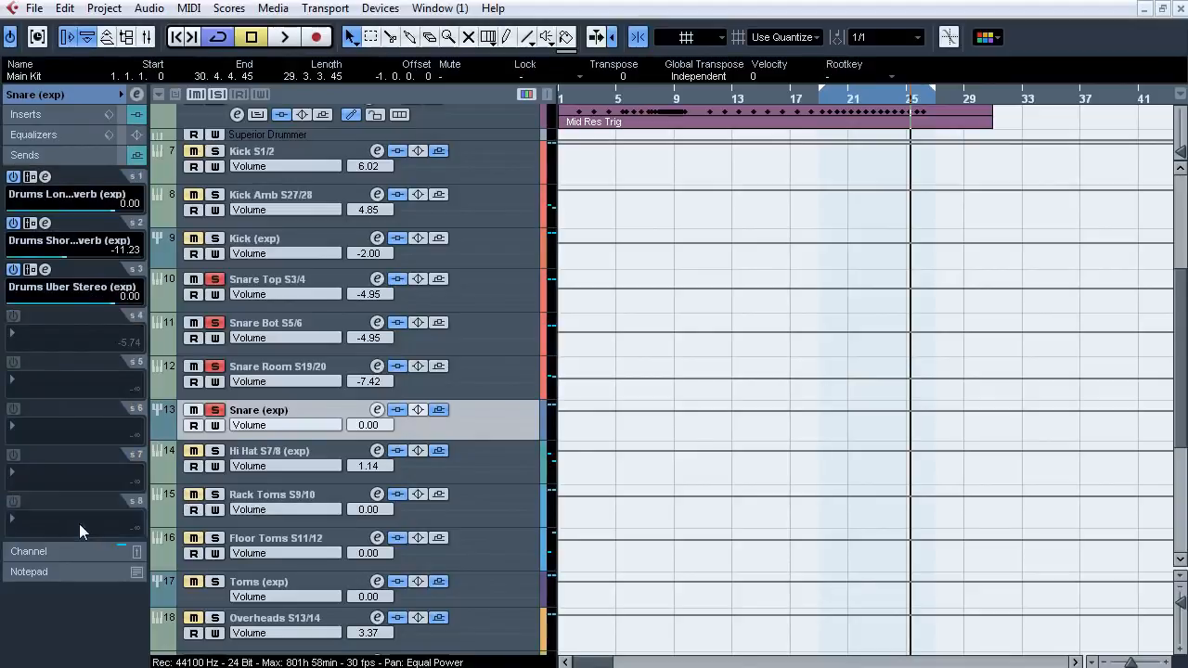
# Solo Hi Hat S7/8 (exp), display its inserts and play it briefly.
pyautogui.click(253, 455)
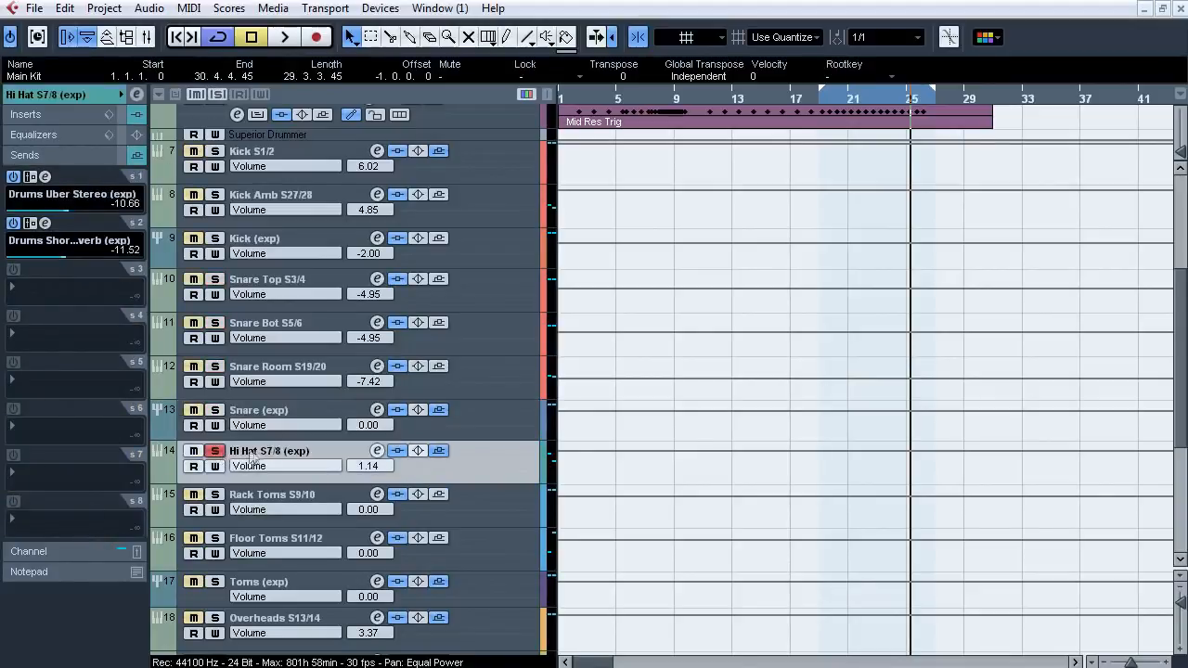
pyautogui.click(75, 116)
pyautogui.press('space')
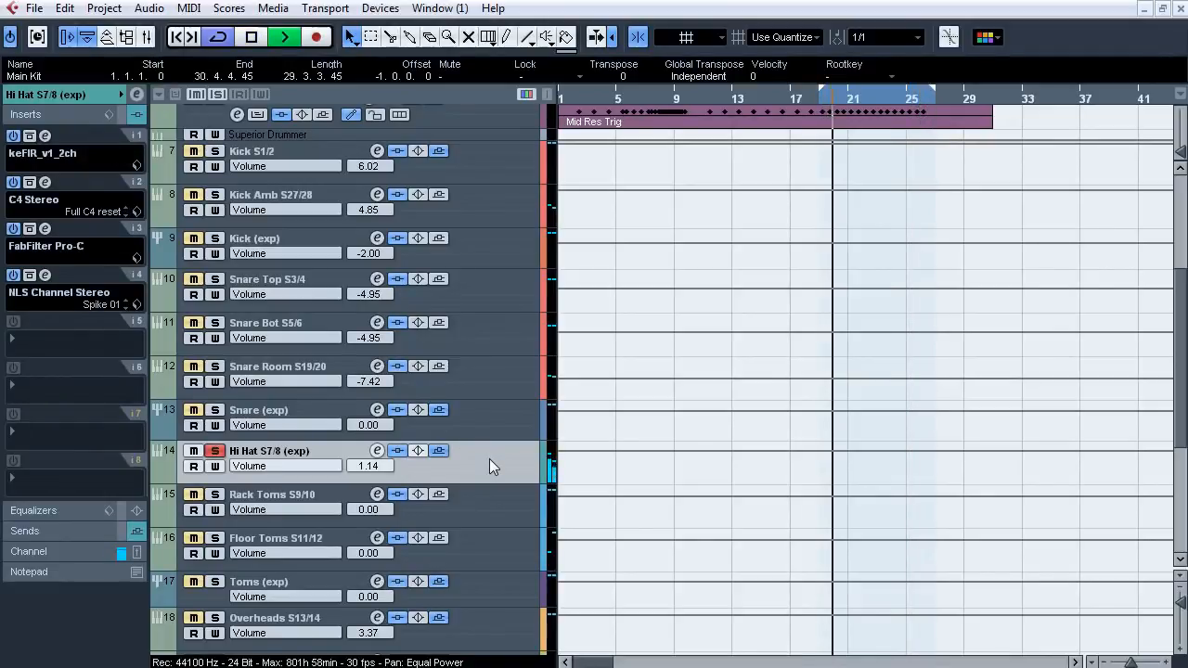
pyautogui.press('space')
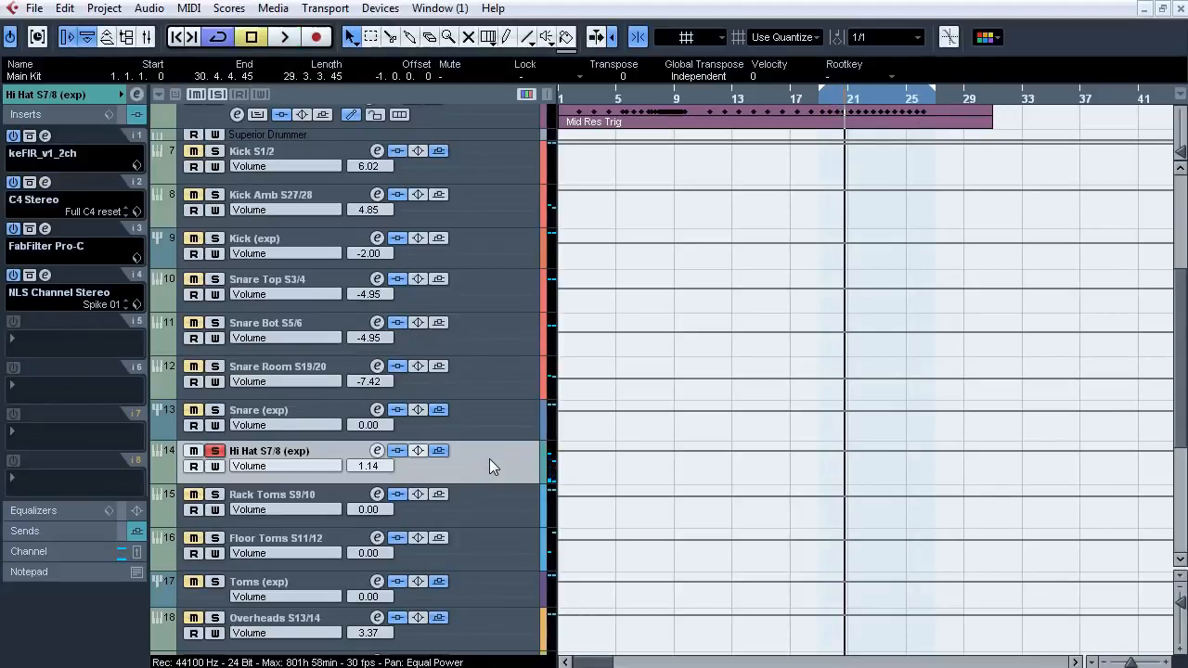
# Examine the keFIR impulse and the C4 multiband settings on Hi Hat S7/8 (exp).
pyautogui.click(46, 135)
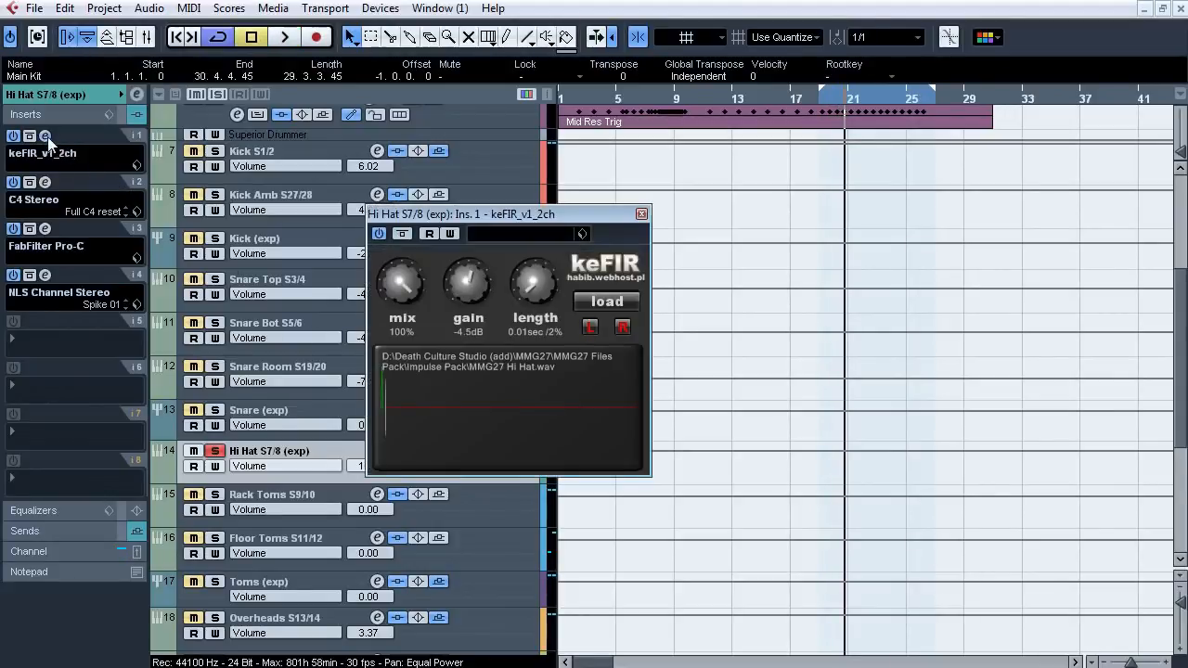
pyautogui.click(46, 137)
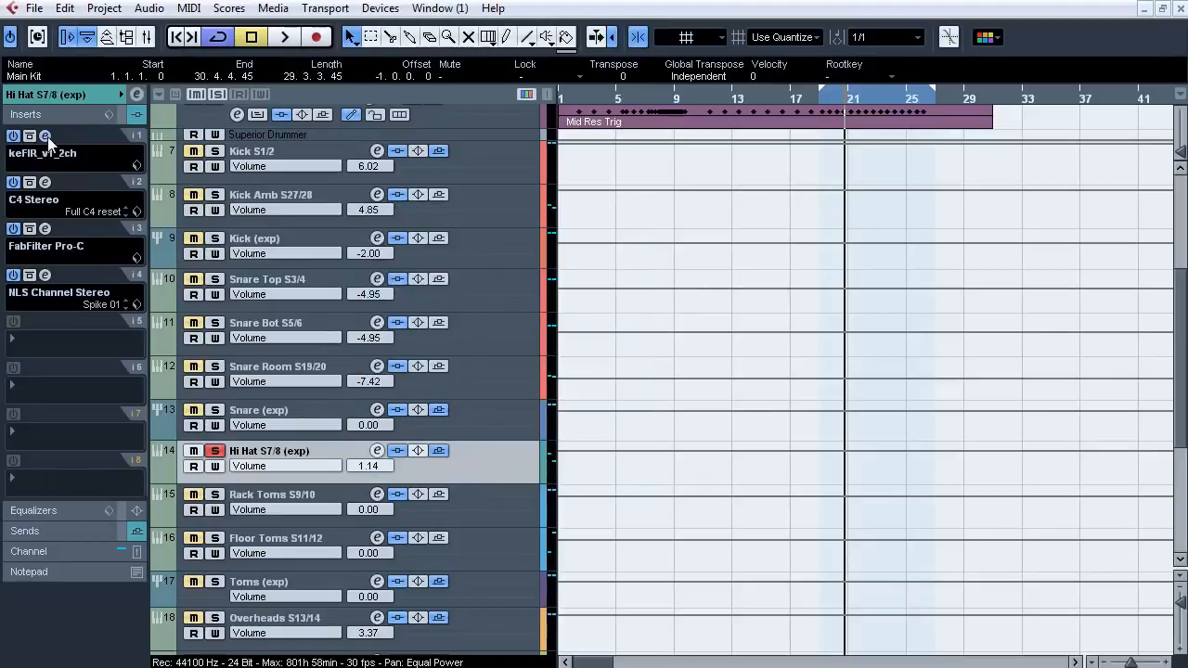
pyautogui.click(46, 182)
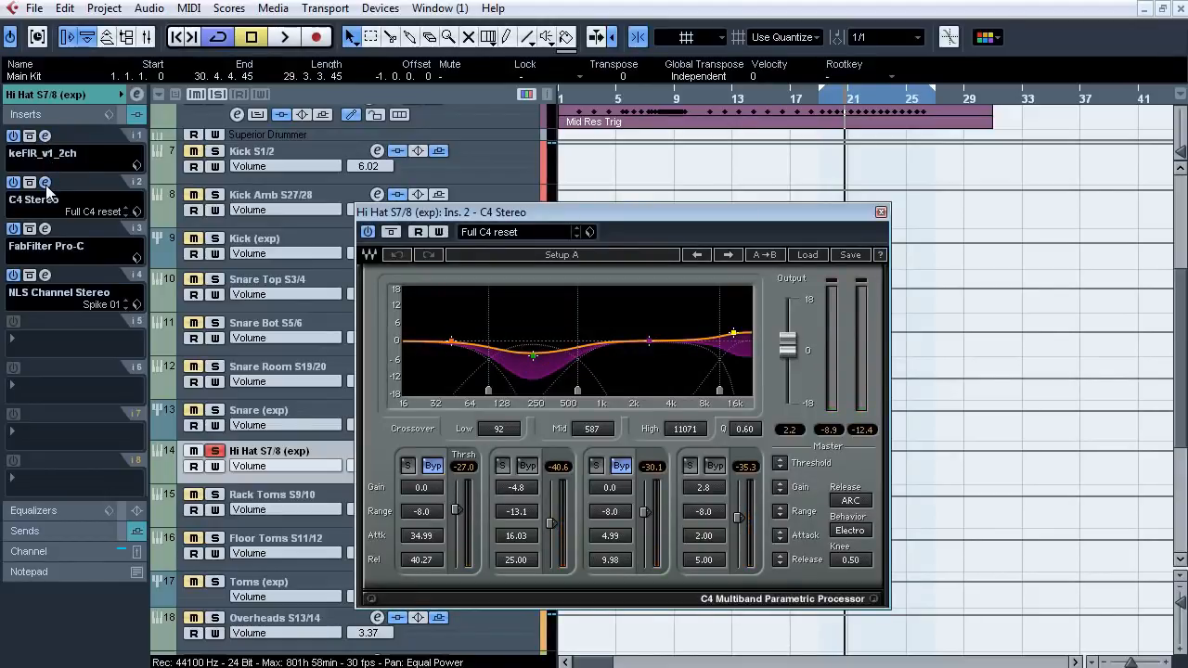
pyautogui.click(46, 183)
# Examine the FabFilter Pro-C compressor and the NLS Channel settings on Hi Hat S7/8 (exp).
pyautogui.click(45, 230)
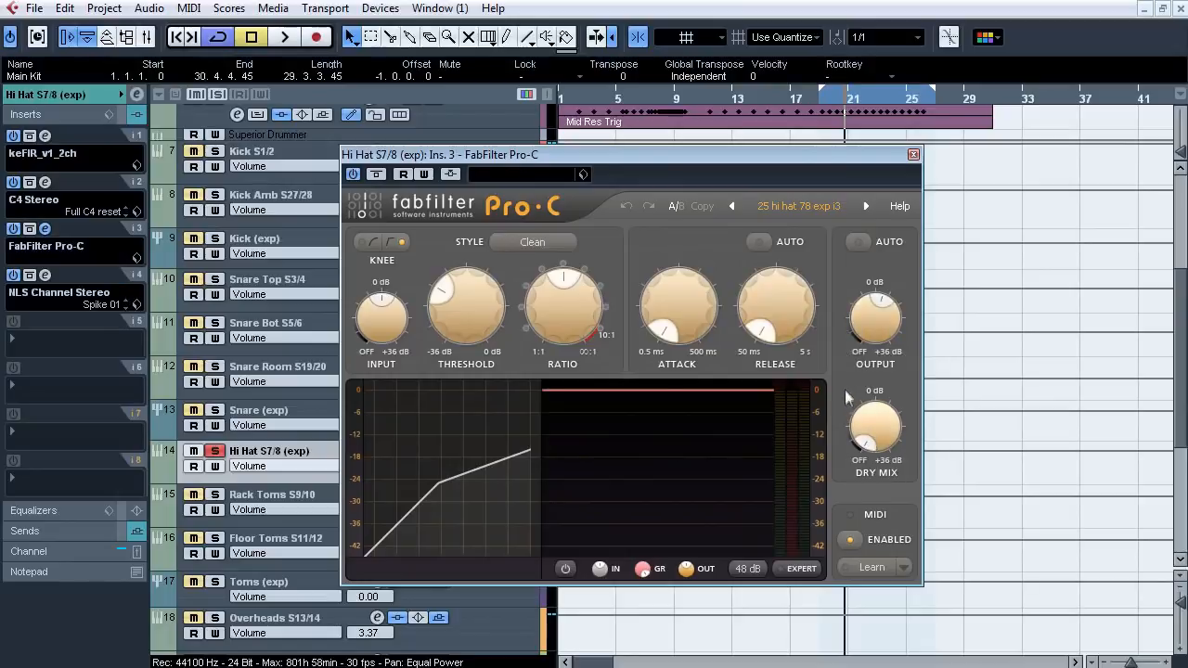
pyautogui.click(47, 229)
pyautogui.click(46, 276)
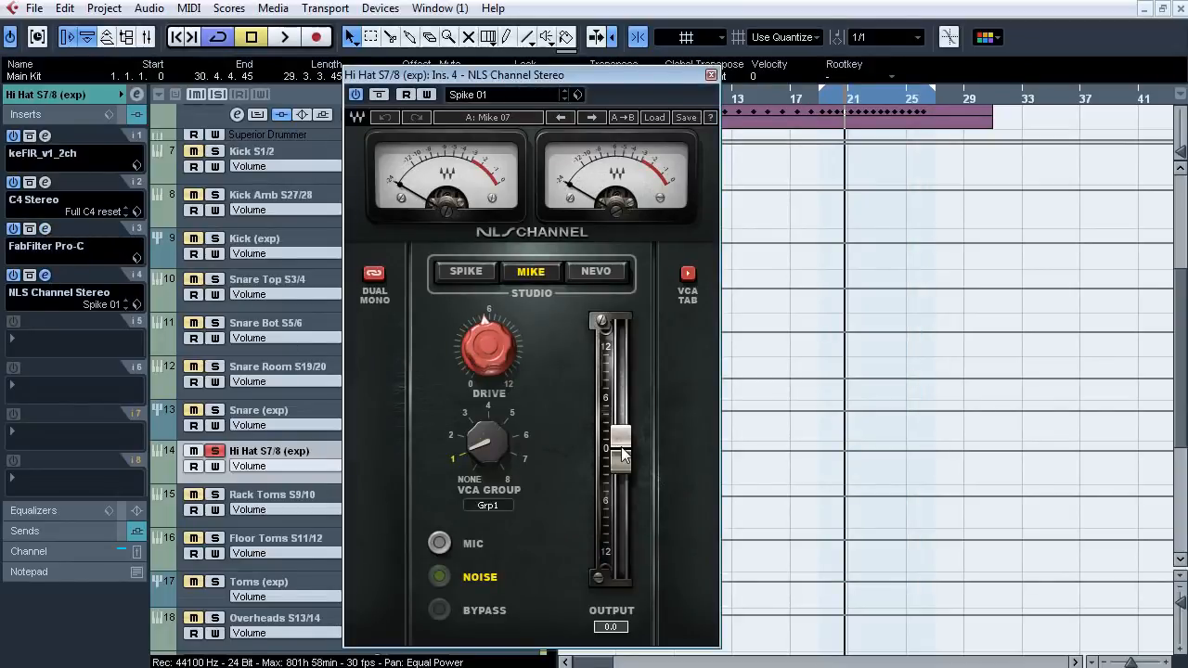
pyautogui.click(46, 275)
# Play Hi Hat S7/8 (exp) with its inserts bypassed and active, and display its sends.
pyautogui.press('space')
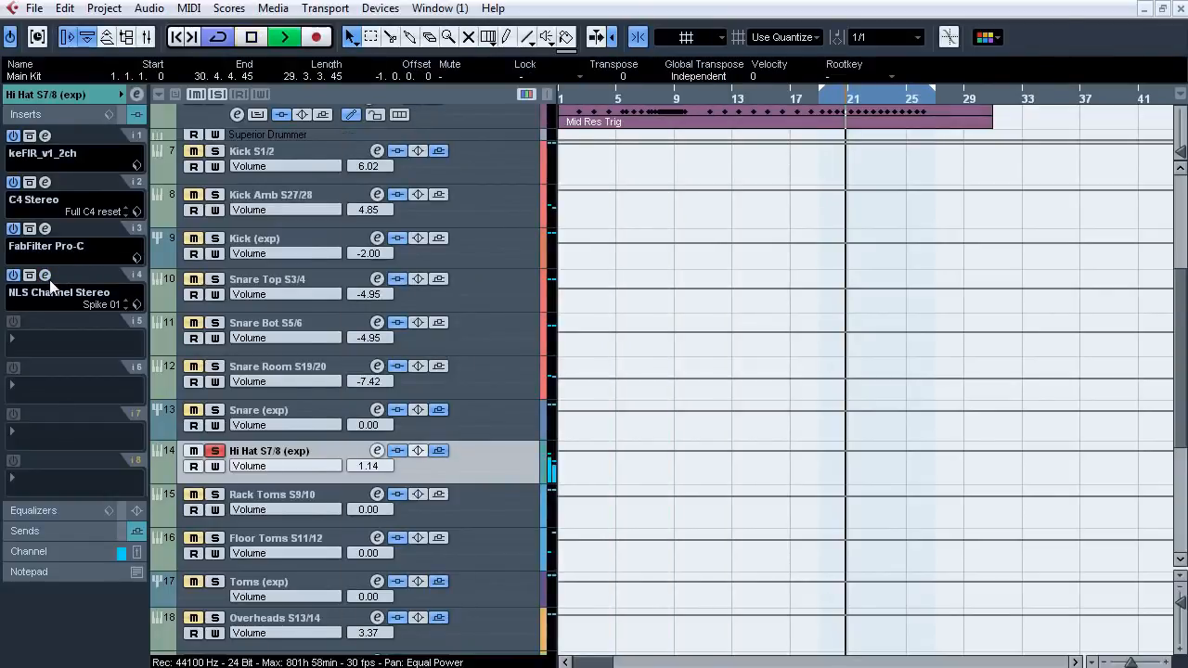
pyautogui.click(397, 451)
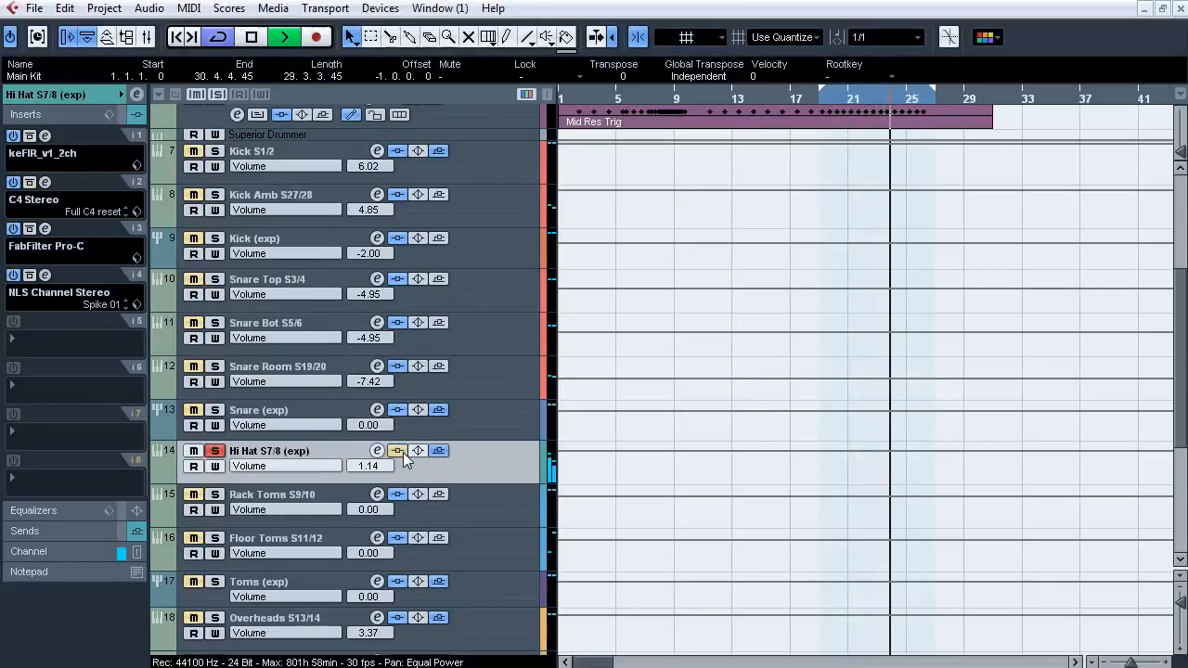
pyautogui.click(404, 455)
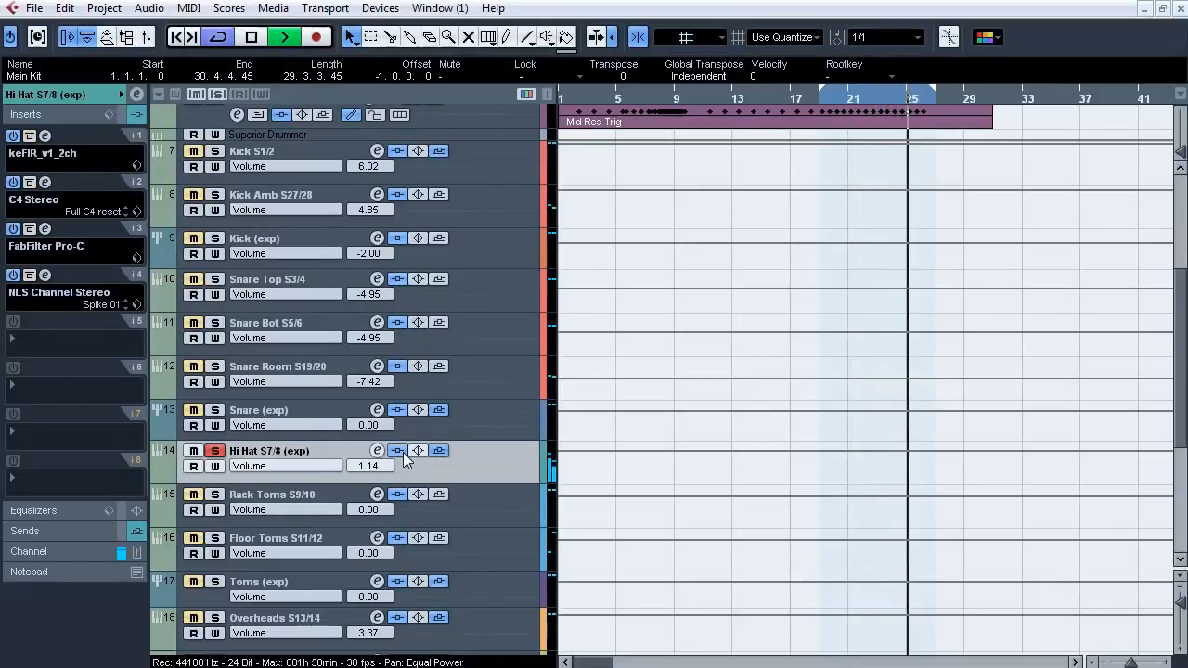
pyautogui.press('space')
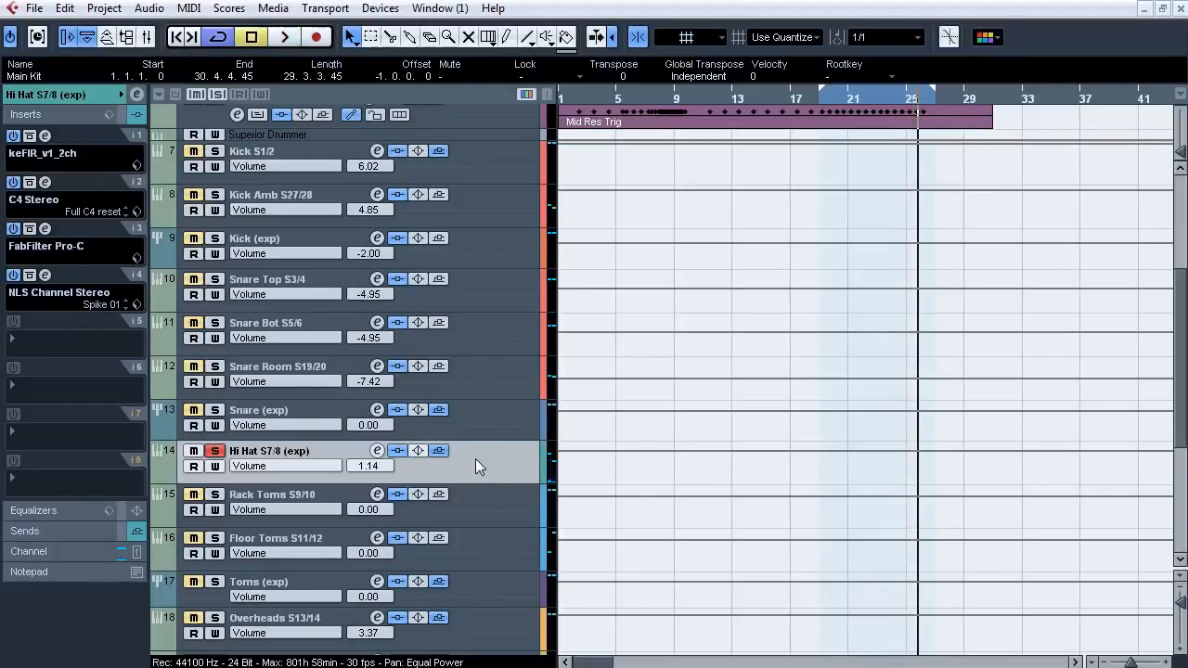
pyautogui.click(94, 525)
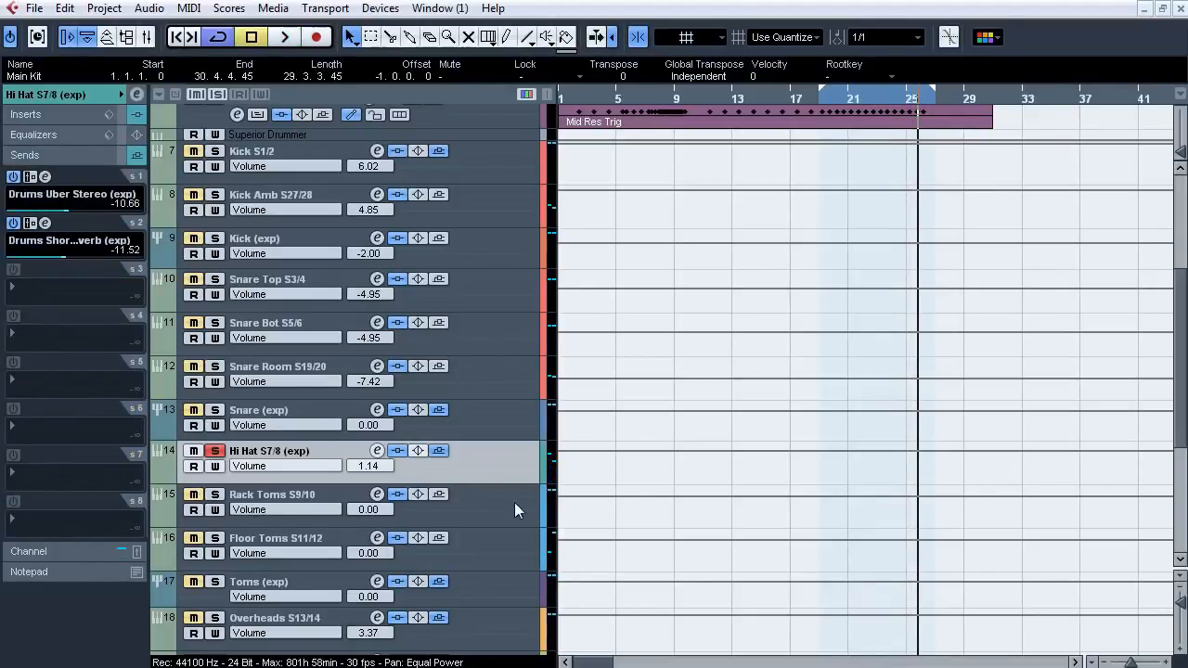
# Solo Rack Toms S9/10 instead of the hi-hat, and with 1/8 quantize set the cycle range from mid-bar 26 into bar 27.
pyautogui.click(215, 451)
pyautogui.click(214, 495)
pyautogui.moveTo(1183, 427); pyautogui.dragTo(1183, 325)
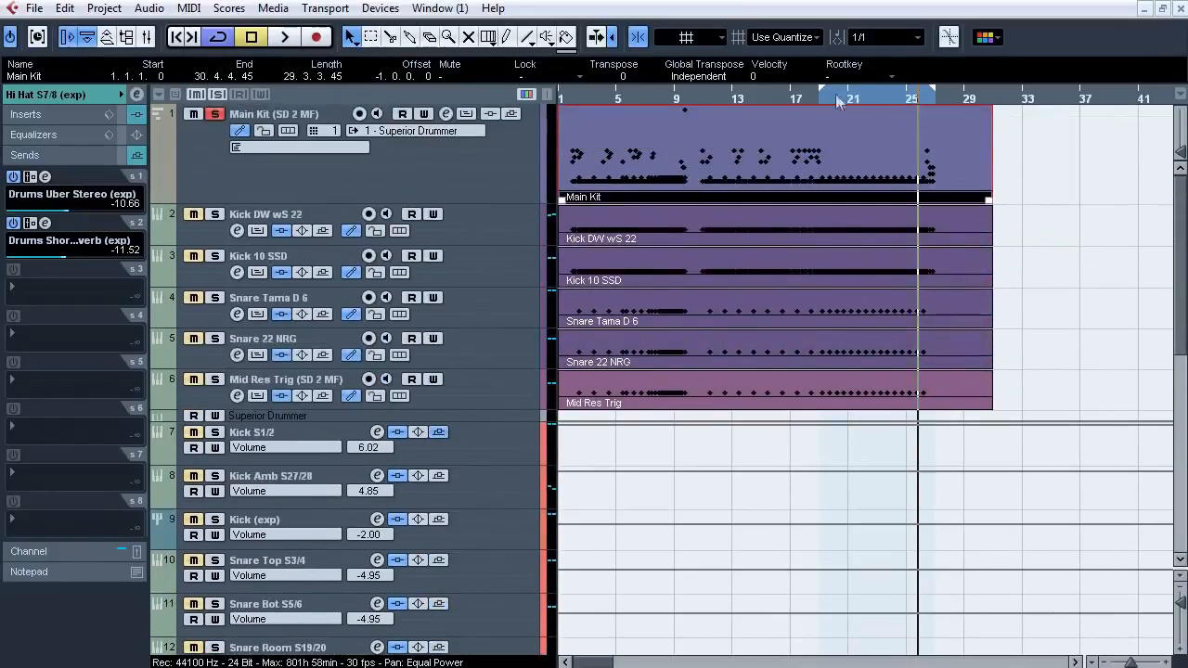
pyautogui.moveTo(820, 90); pyautogui.dragTo(927, 97)
pyautogui.click(882, 37)
pyautogui.click(966, 122)
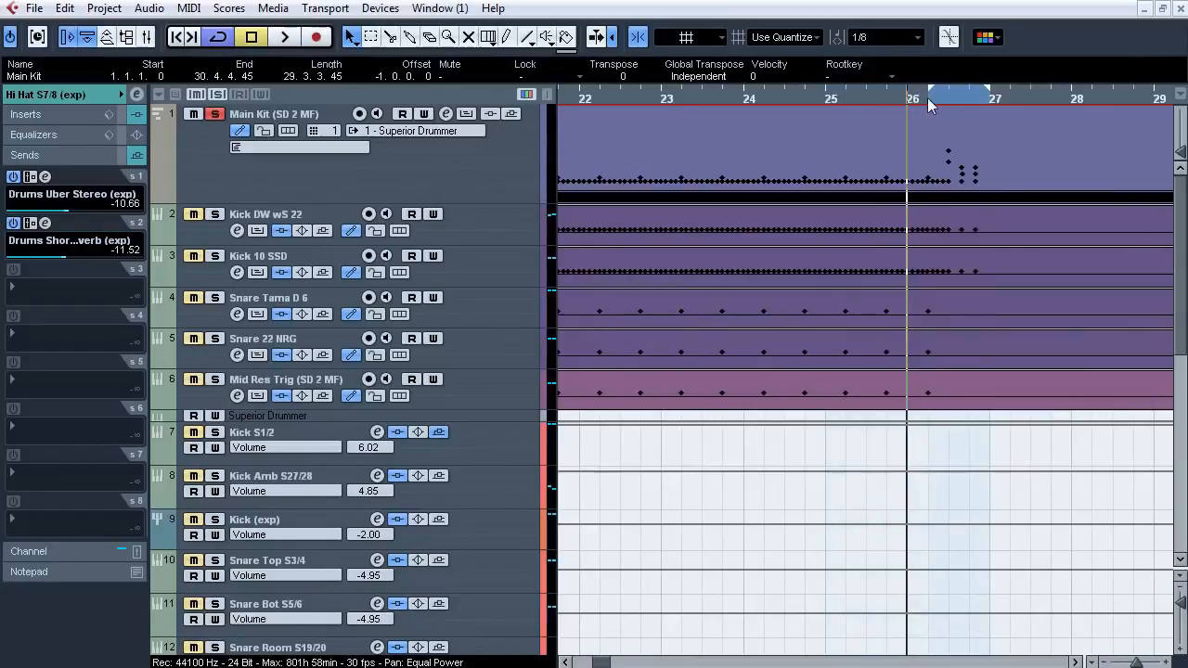
pyautogui.click(927, 98)
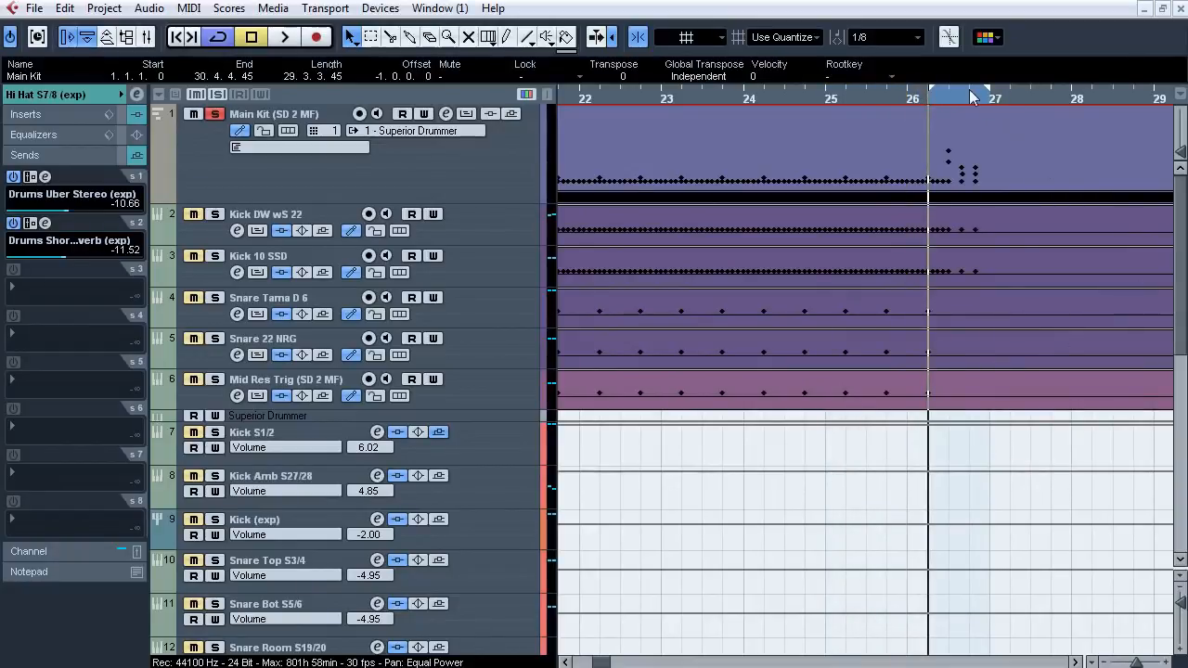
pyautogui.moveTo(970, 91); pyautogui.dragTo(985, 94)
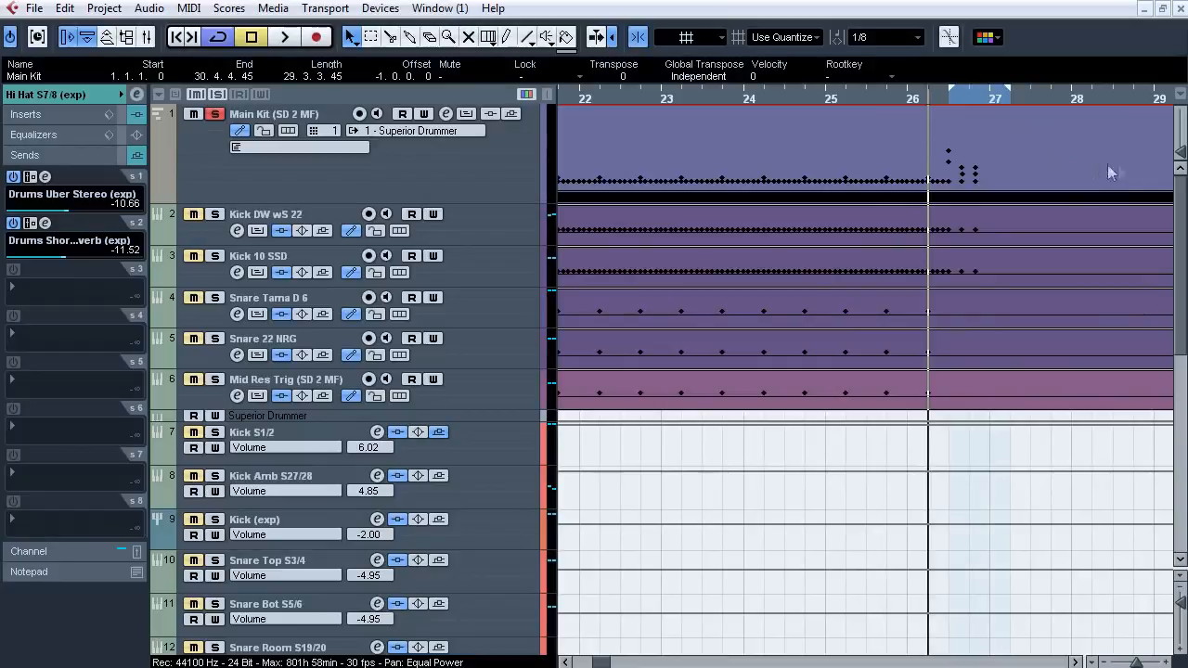
# Display the inserts of Rack Toms S9/10 and play the tom fill briefly.
pyautogui.scroll(-6, 464, 399)
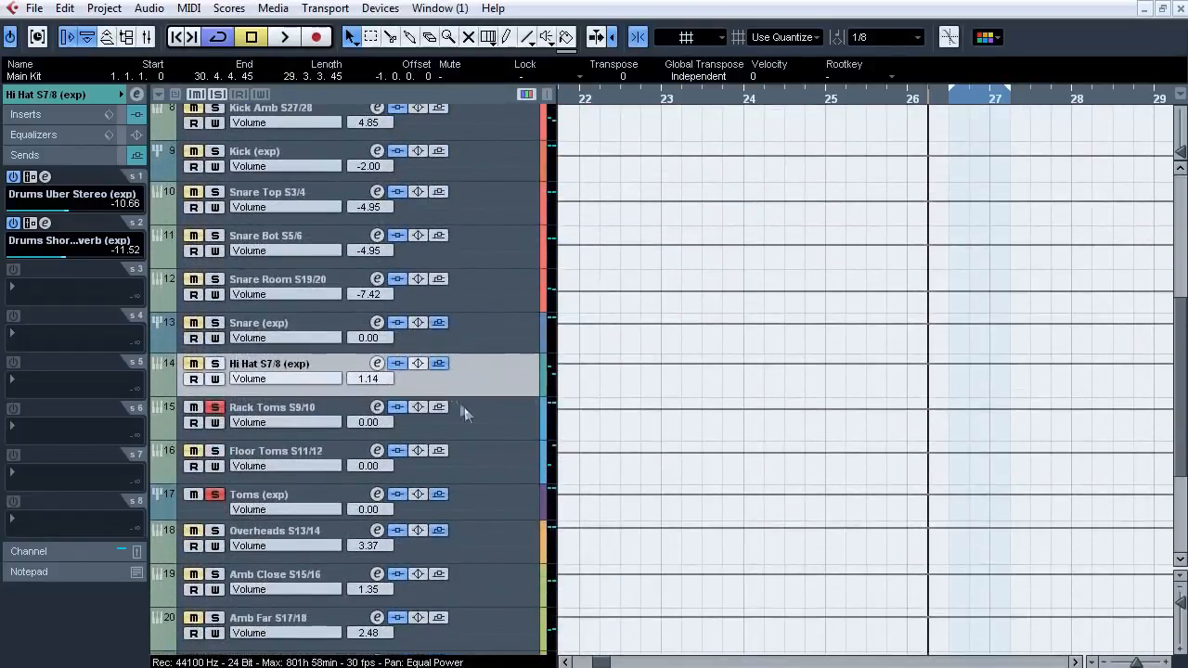
pyautogui.click(479, 417)
pyautogui.click(74, 117)
pyautogui.press('space')
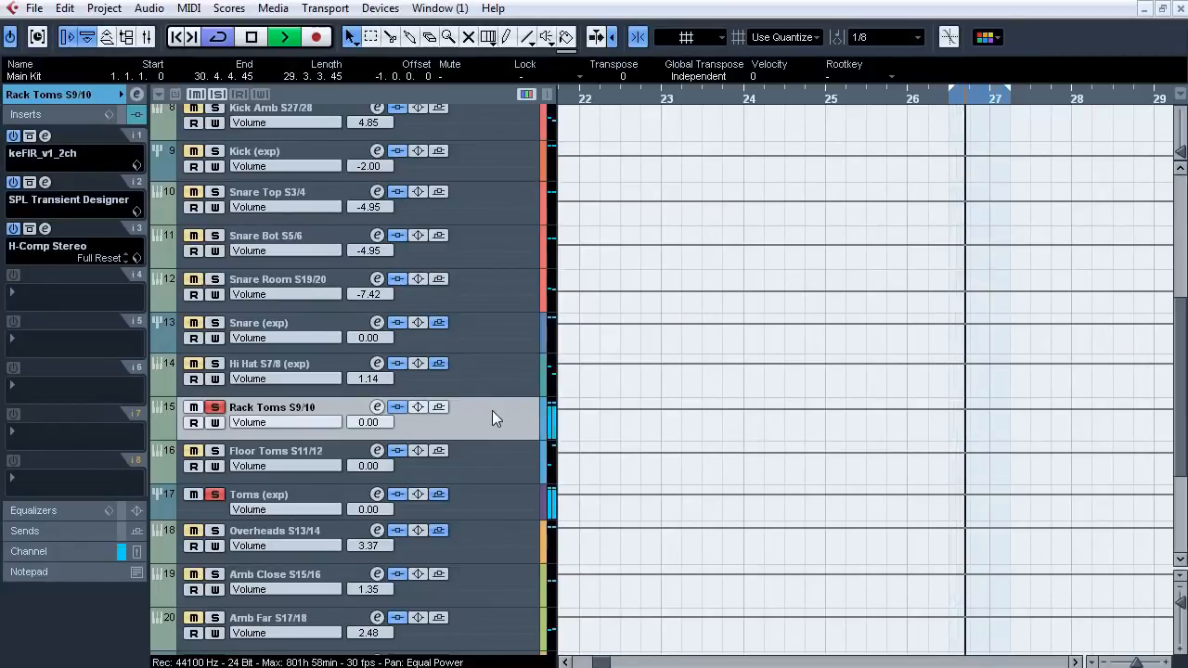
pyautogui.press('space')
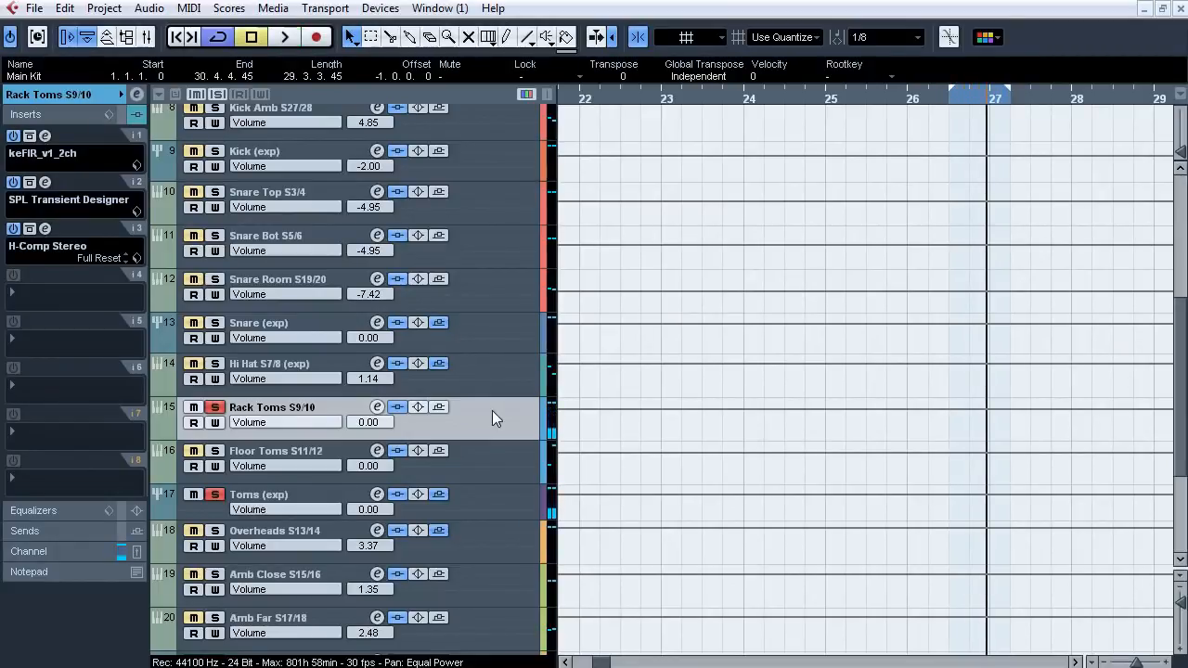
# Examine the keFIR impulse, SPL Transient Designer and H-Comp settings on Rack Toms S9/10.
pyautogui.click(45, 136)
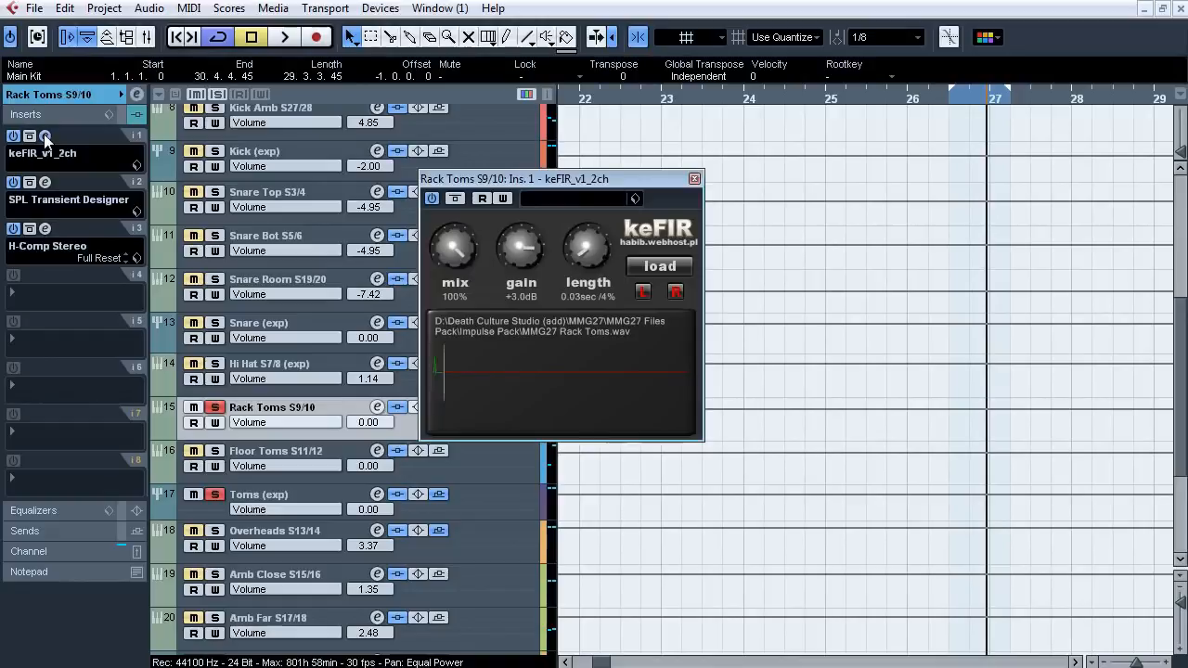
pyautogui.click(45, 136)
pyautogui.click(45, 183)
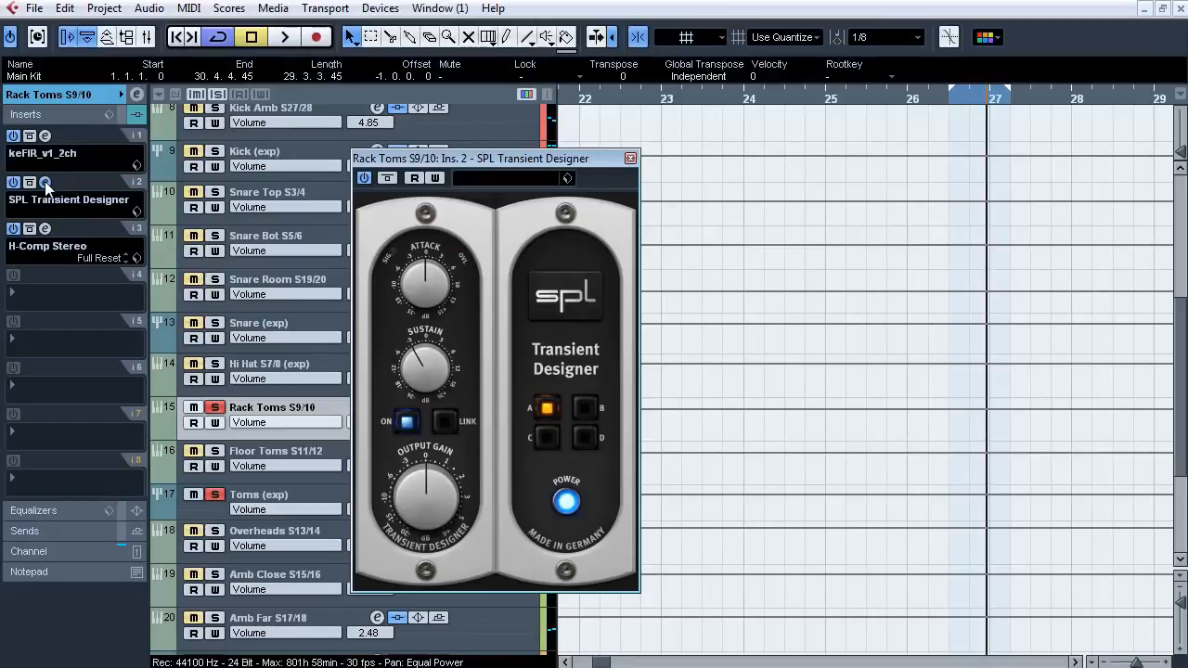
pyautogui.click(44, 182)
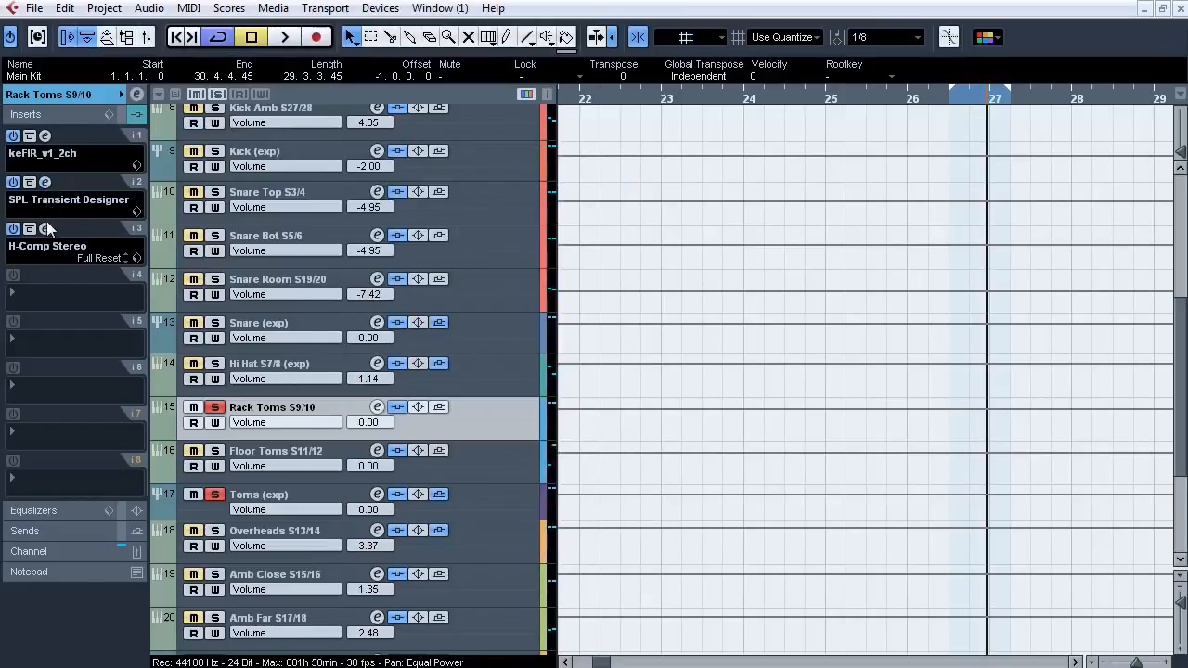
pyautogui.click(45, 229)
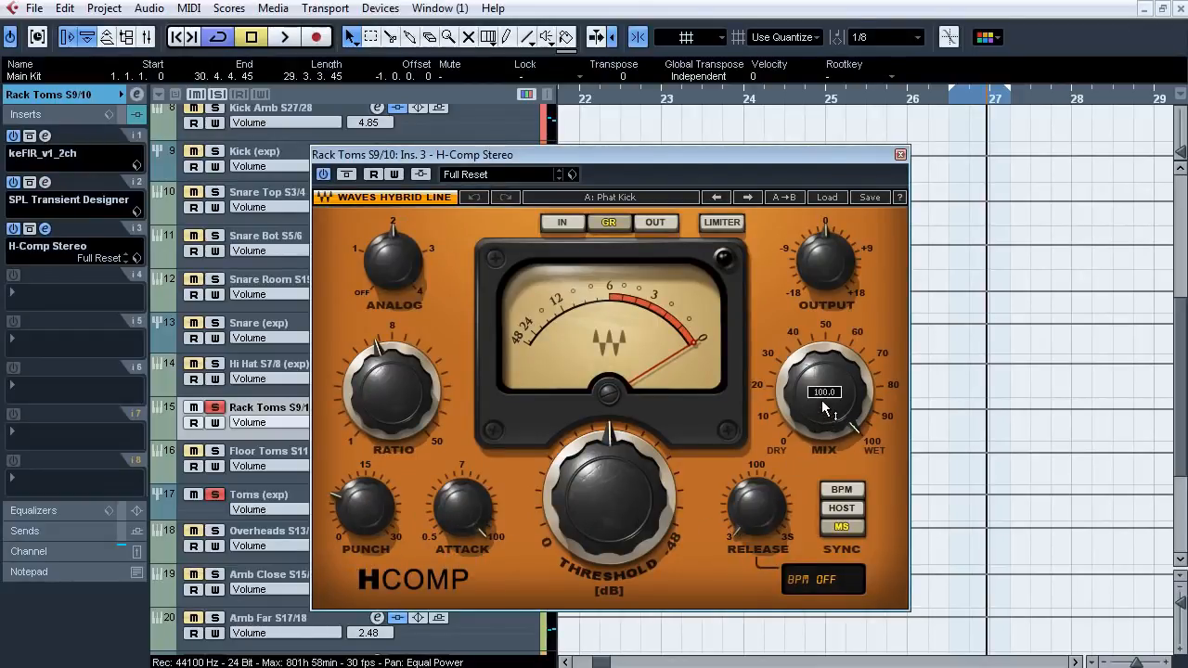
pyautogui.click(45, 228)
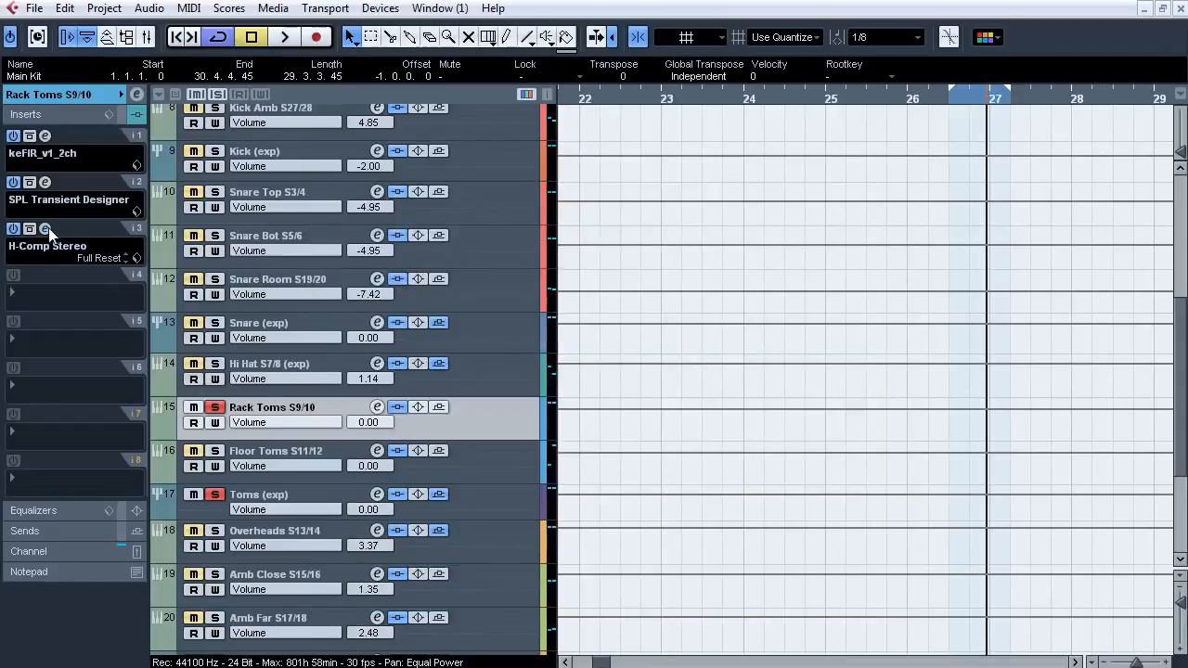
# Solo Floor Toms S11/12 instead of the rack toms, play it briefly and examine its keFIR impulse.
pyautogui.click(215, 407)
pyautogui.click(239, 449)
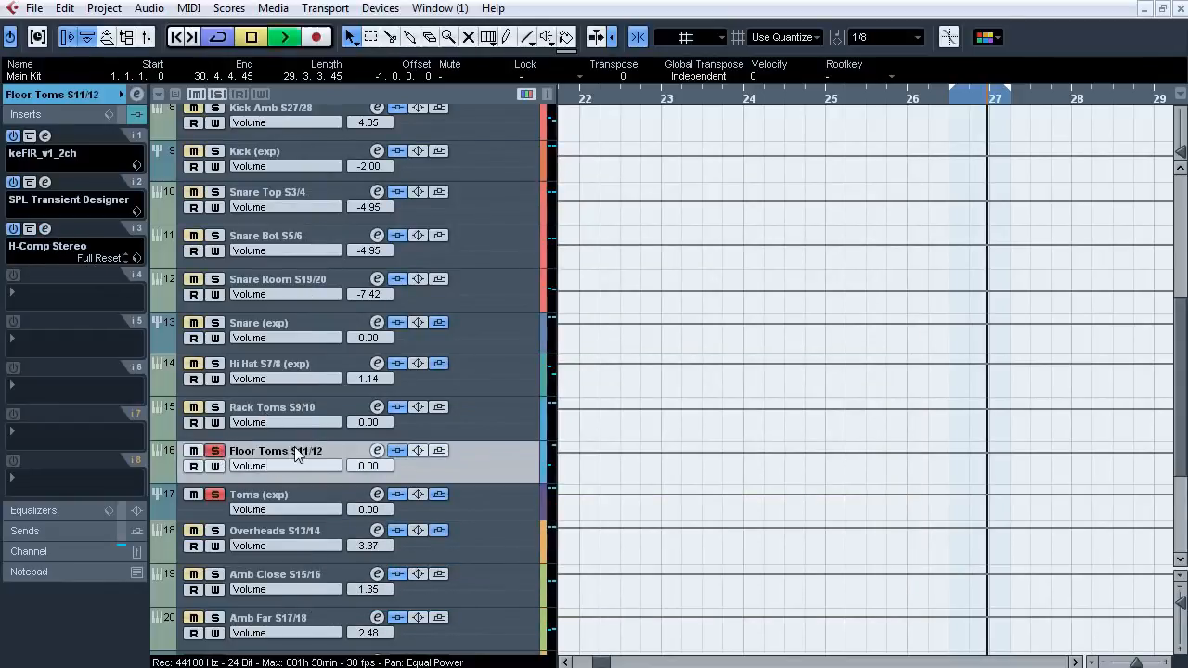
pyautogui.press('space')
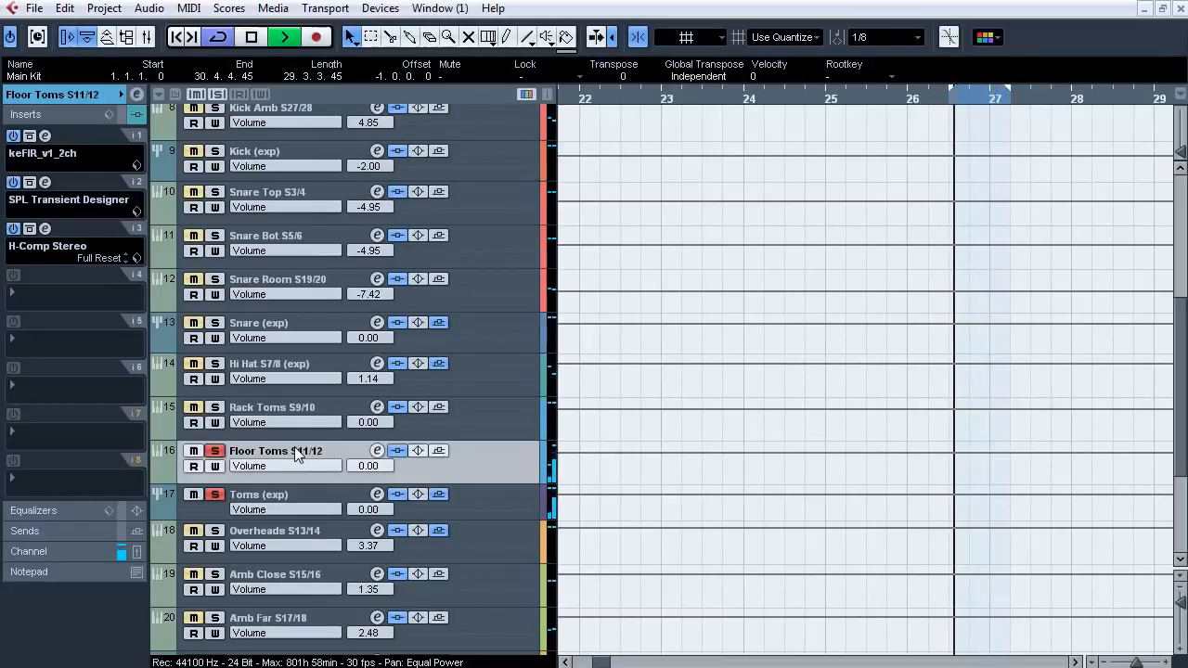
pyautogui.press('space')
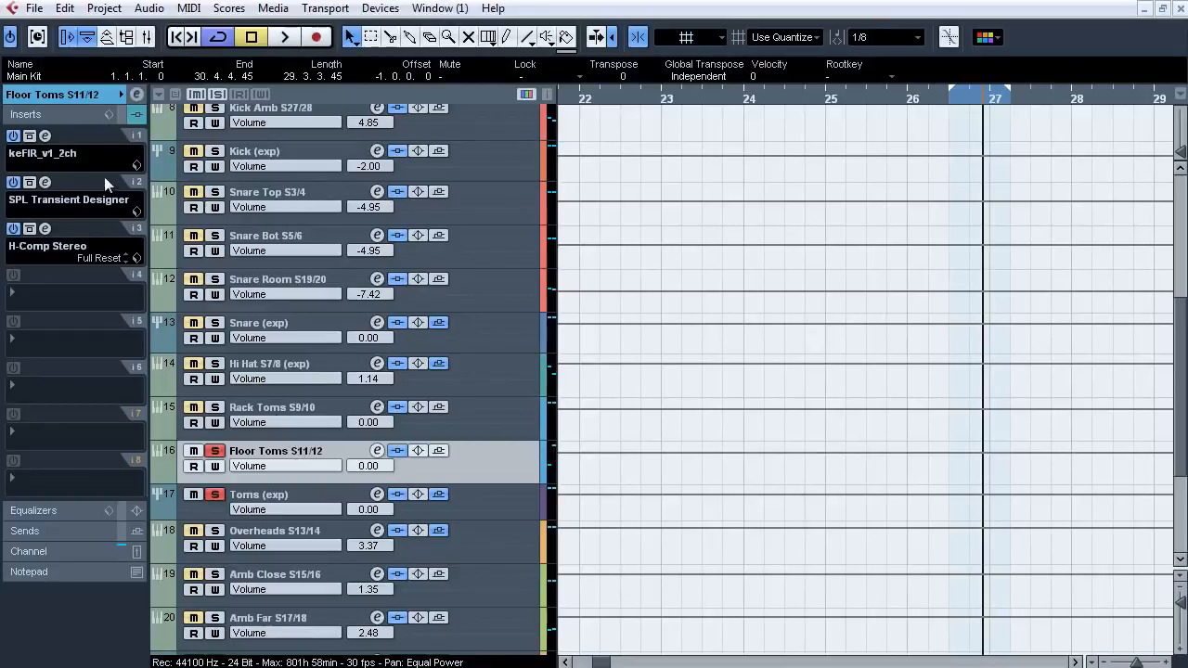
pyautogui.click(46, 136)
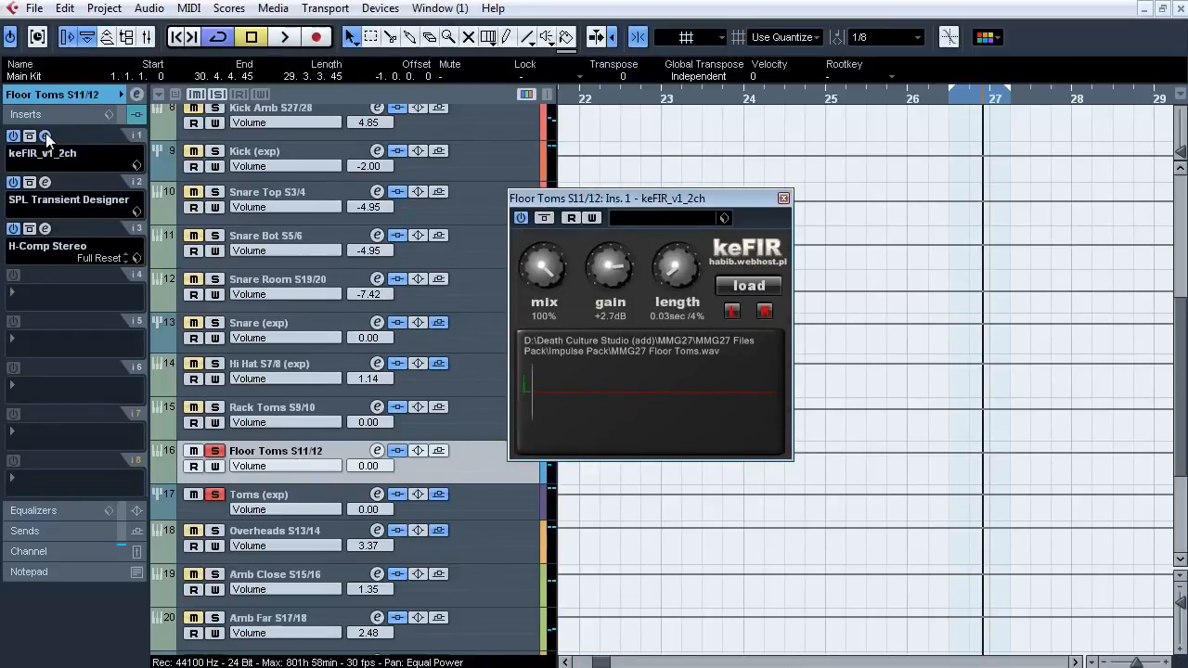
pyautogui.click(46, 136)
# Play Rack Toms S9/10 and Floor Toms S11/12 together with their inserts bypassed and active.
pyautogui.press('space')
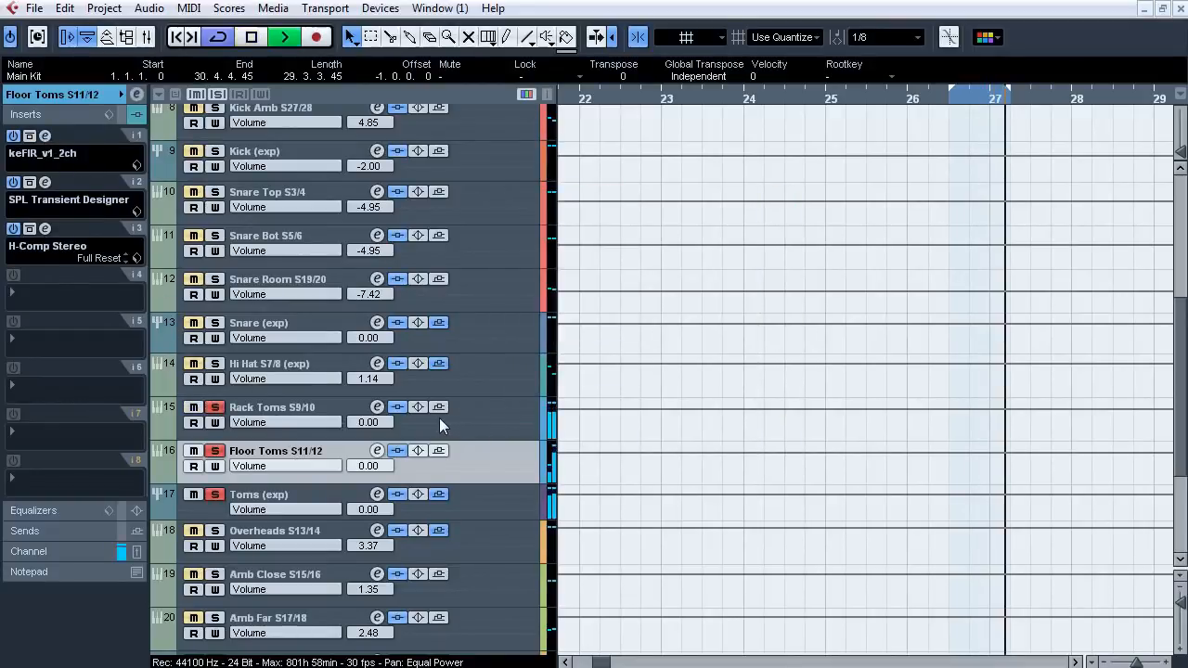
pyautogui.click(397, 407)
pyautogui.click(398, 451)
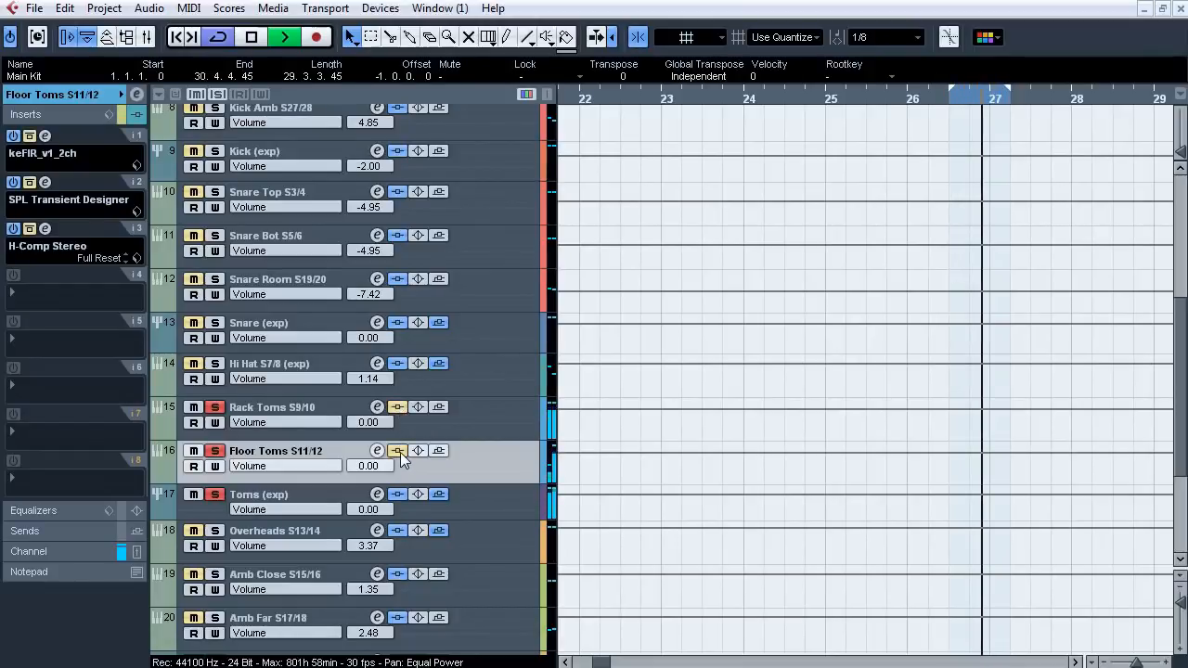
pyautogui.click(399, 452)
pyautogui.click(398, 408)
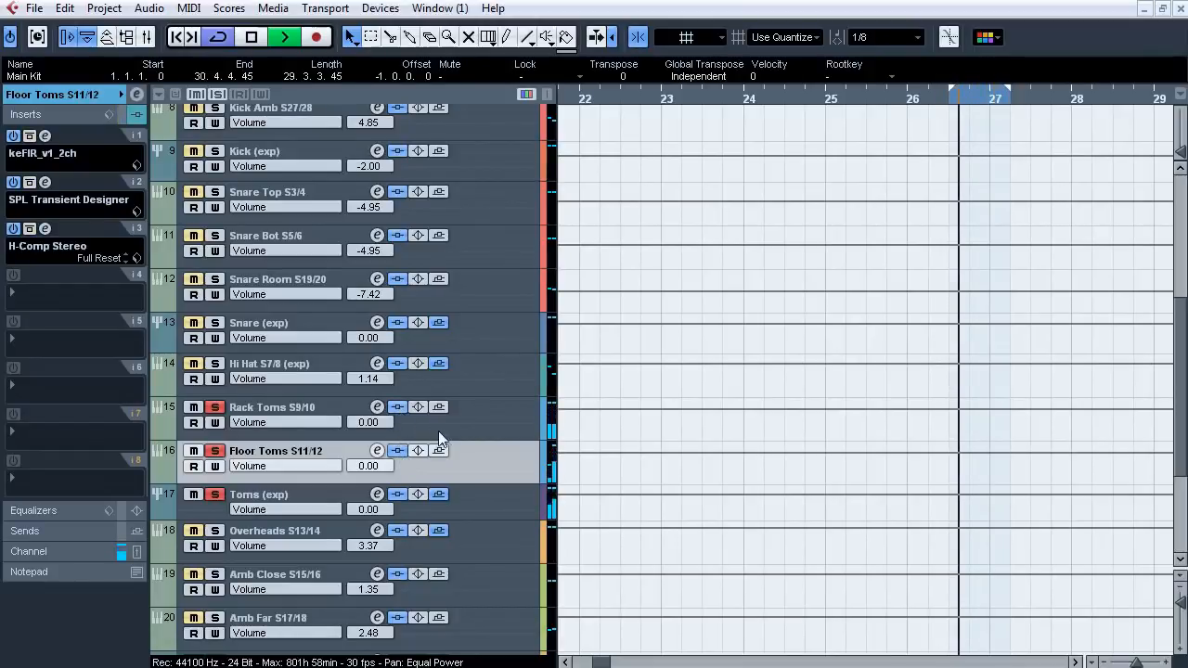
pyautogui.press('space')
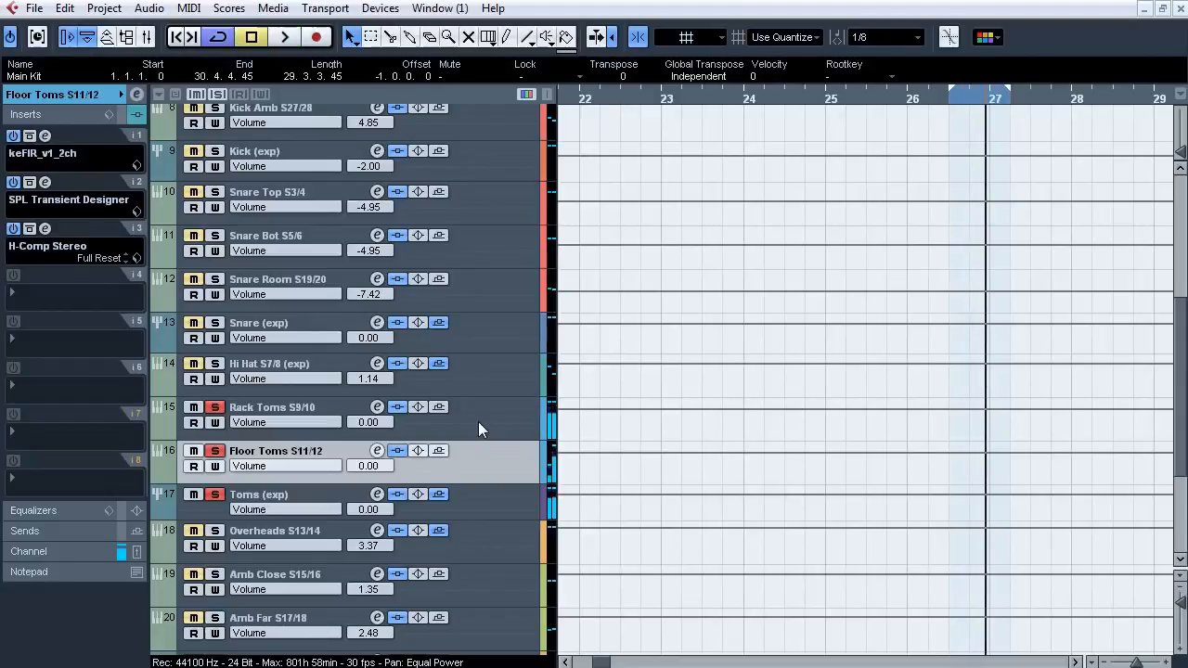
# Examine the H-Comp and FabFilter Pro-L settings on Toms (exp) and display its sends.
pyautogui.click(485, 490)
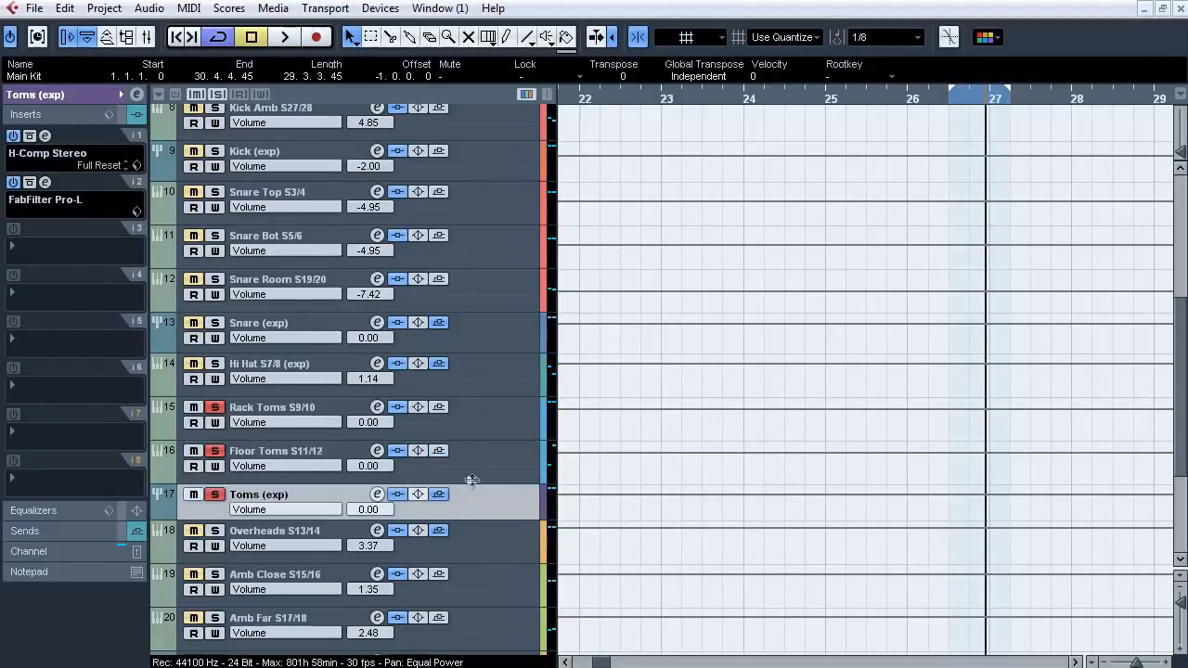
pyautogui.click(45, 135)
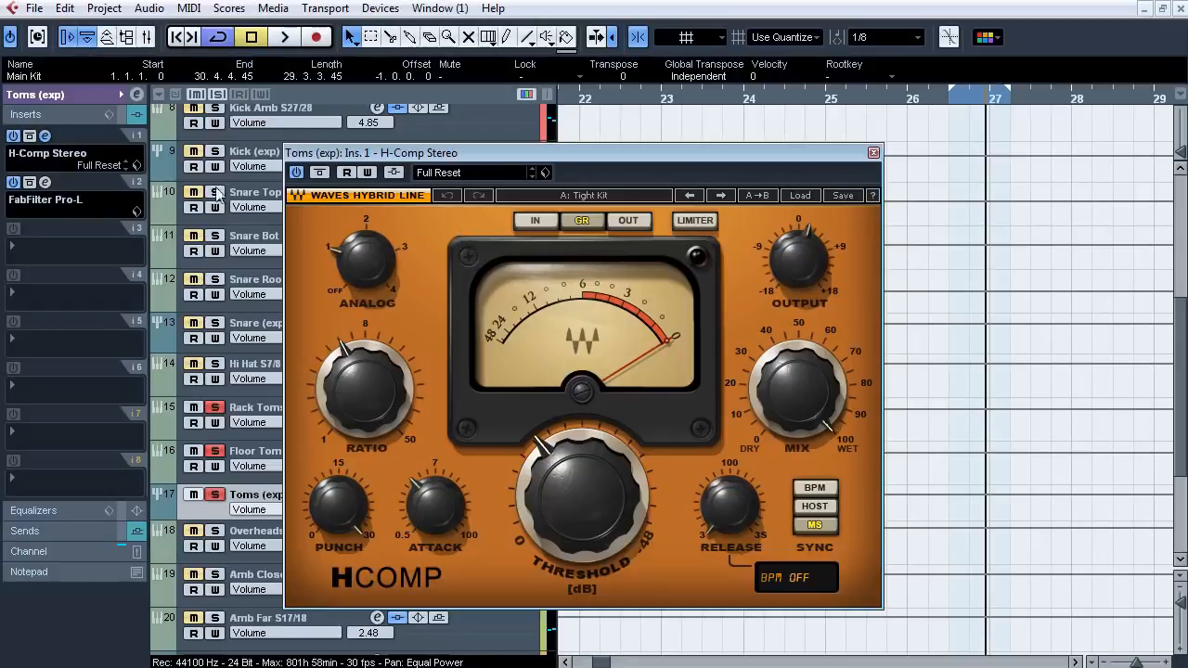
pyautogui.click(45, 136)
pyautogui.click(45, 181)
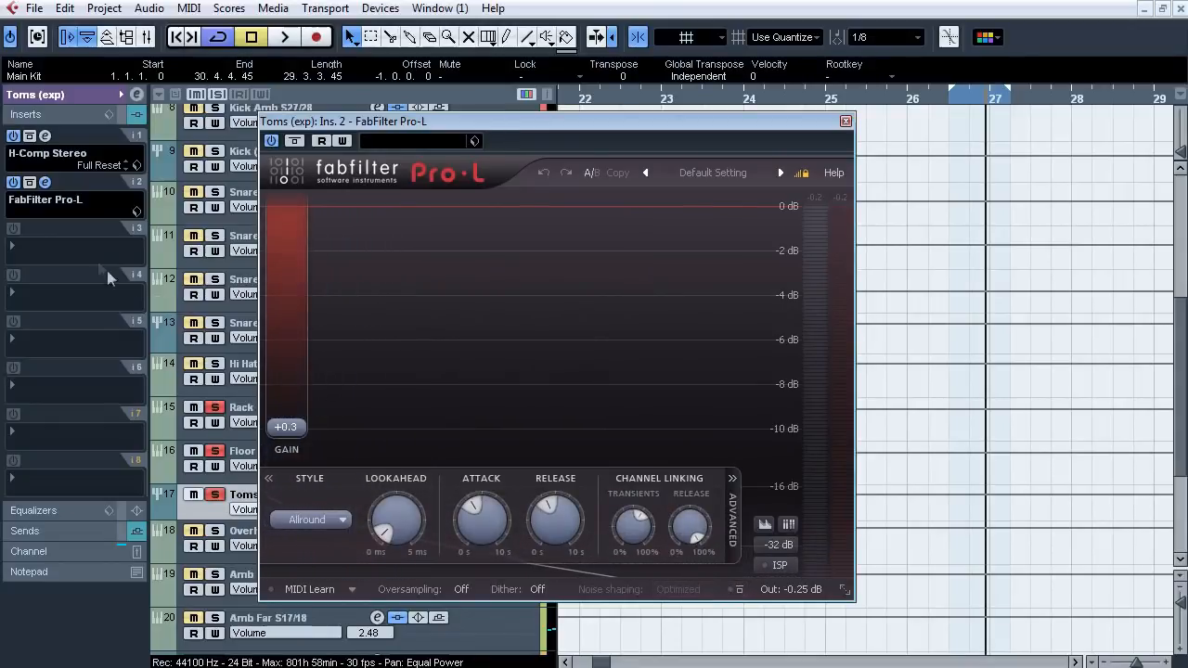
pyautogui.click(46, 184)
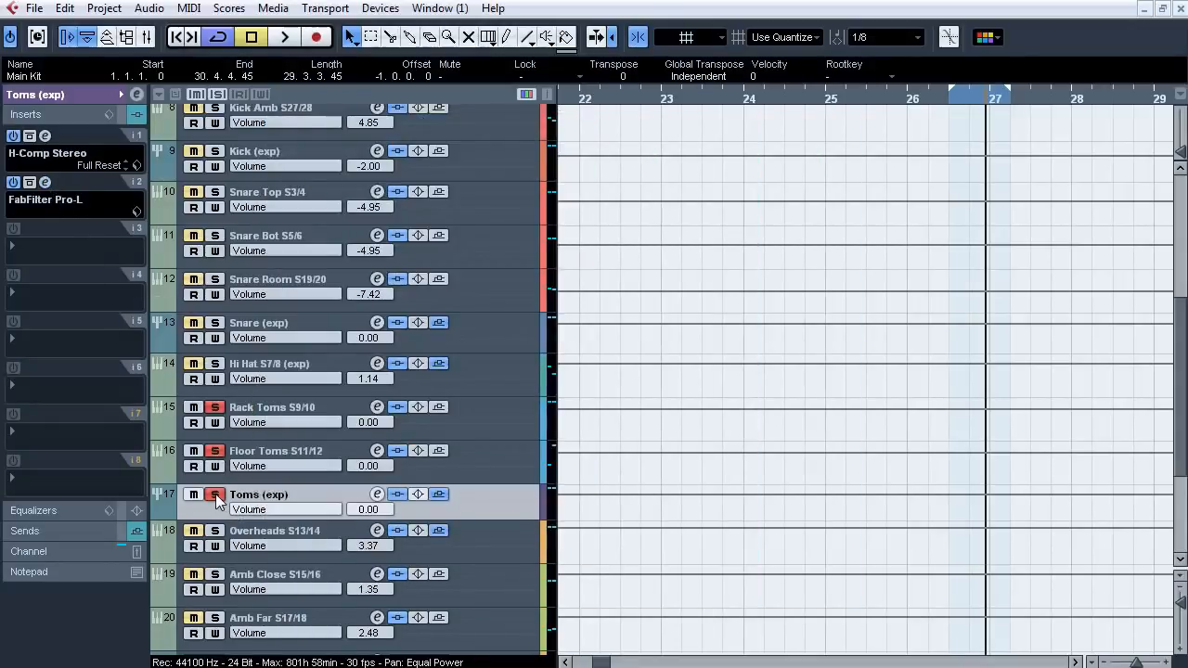
pyautogui.moveTo(1137, 662); pyautogui.dragTo(1131, 664)
pyautogui.click(70, 531)
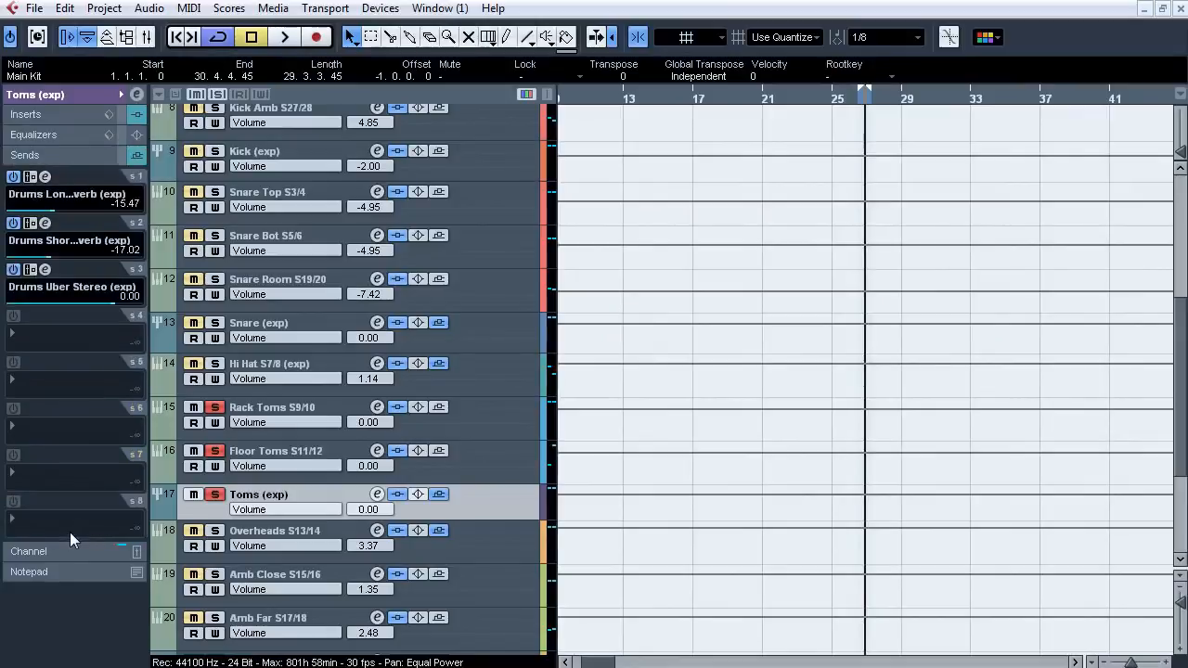
# Set the cycle range from bar 11 to bar 19 and the quantize value to 1/1.
pyautogui.scroll(5, 465, 372)
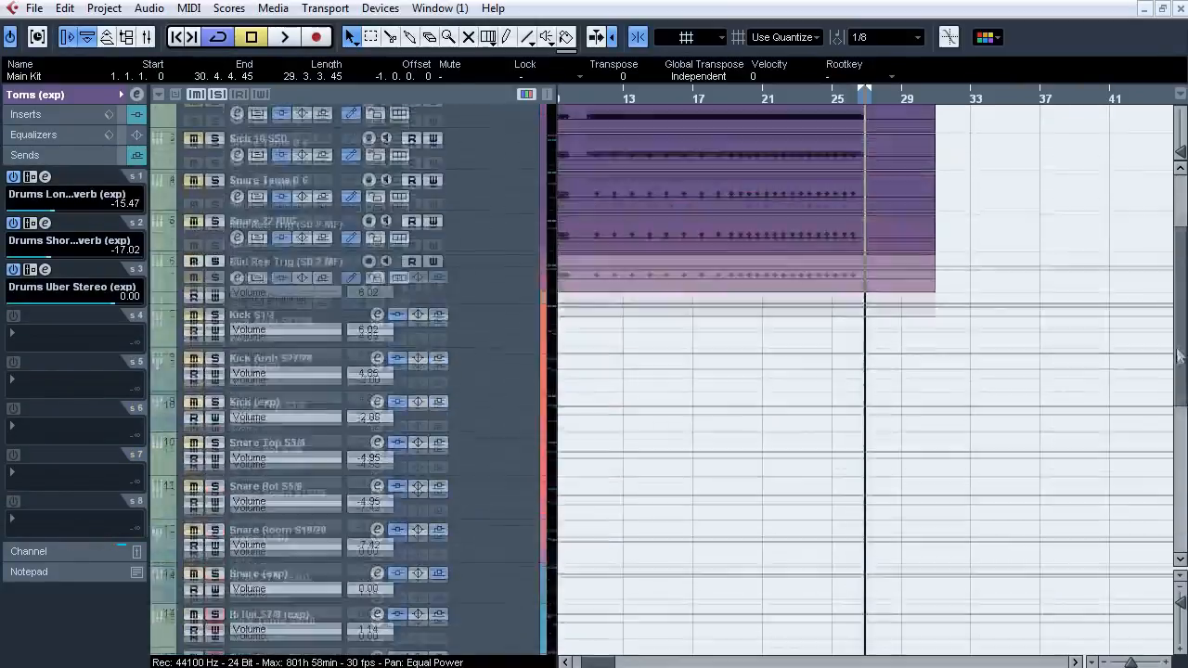
pyautogui.moveTo(610, 96)
pyautogui.mouseDown()
pyautogui.moveTo(550, 95)
pyautogui.moveTo(655, 112)
pyautogui.moveTo(1031, 88)
pyautogui.moveTo(869, 89)
pyautogui.mouseUp()
pyautogui.click(872, 39)
pyautogui.click(881, 58)
pyautogui.scroll(-10, 1183, 209)
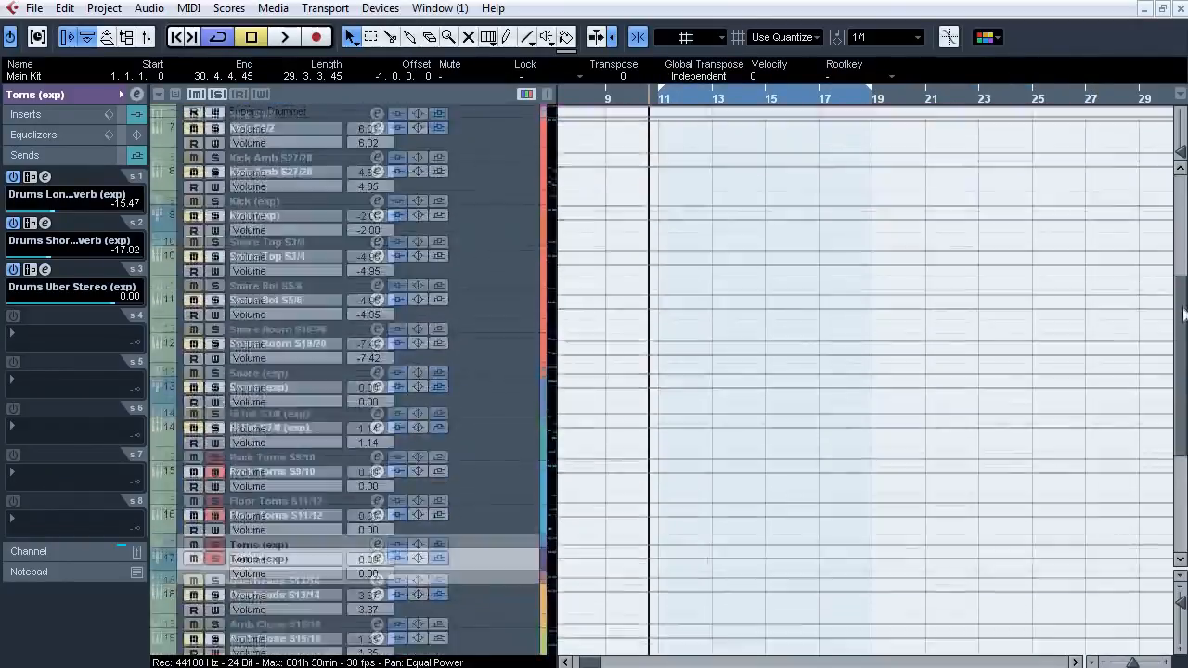
# Solo Overheads S13/14 instead of the toms, display its inserts and play it briefly.
pyautogui.click(230, 311)
pyautogui.click(216, 302)
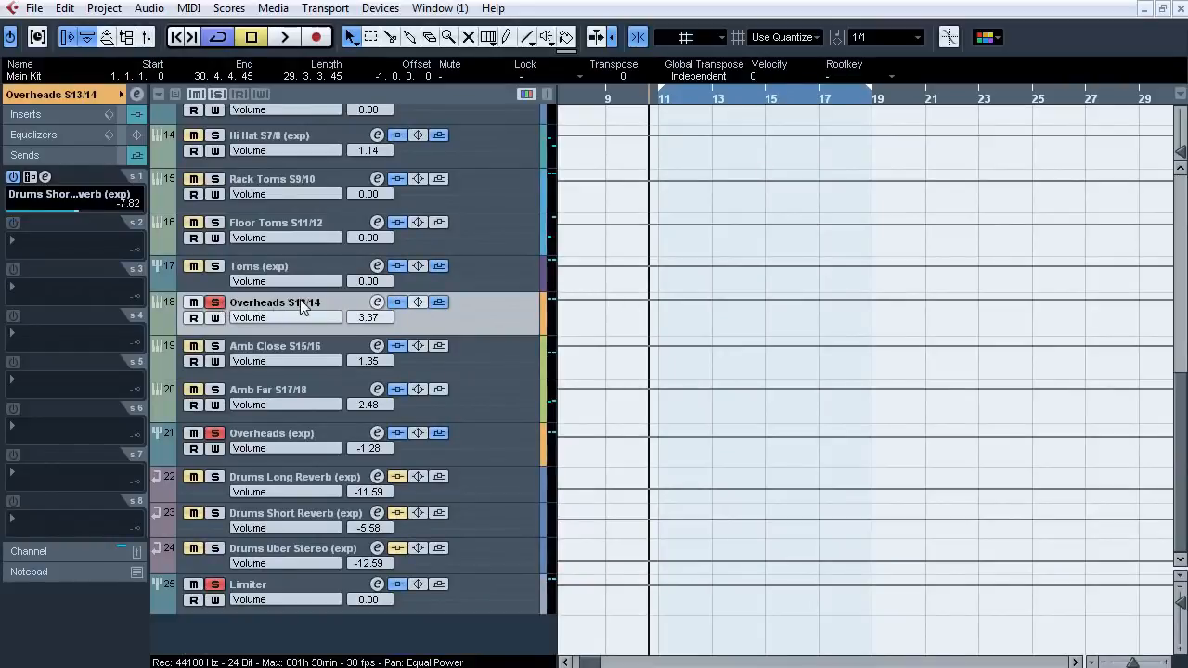
pyautogui.click(71, 115)
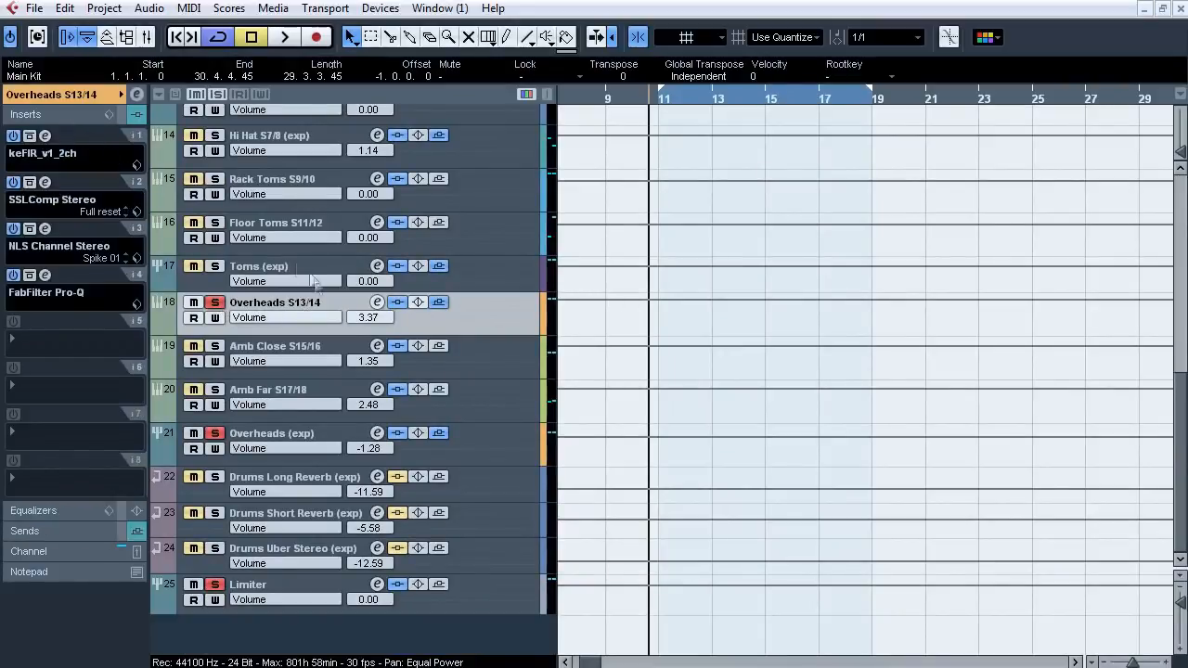
pyautogui.press('space')
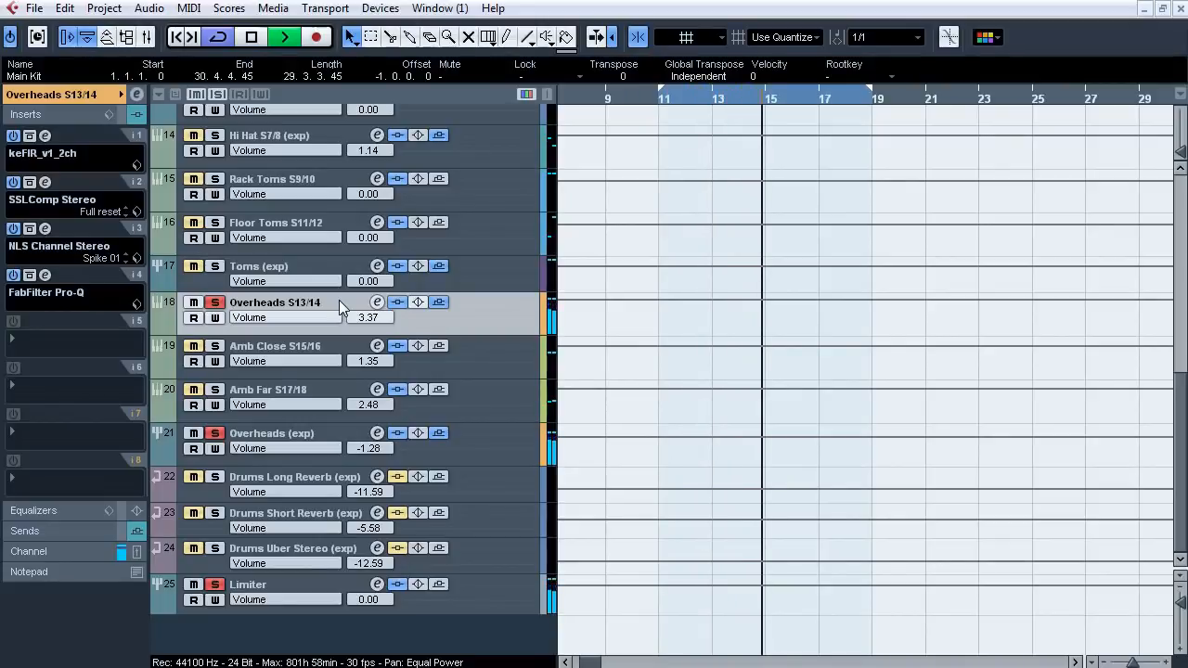
pyautogui.press('space')
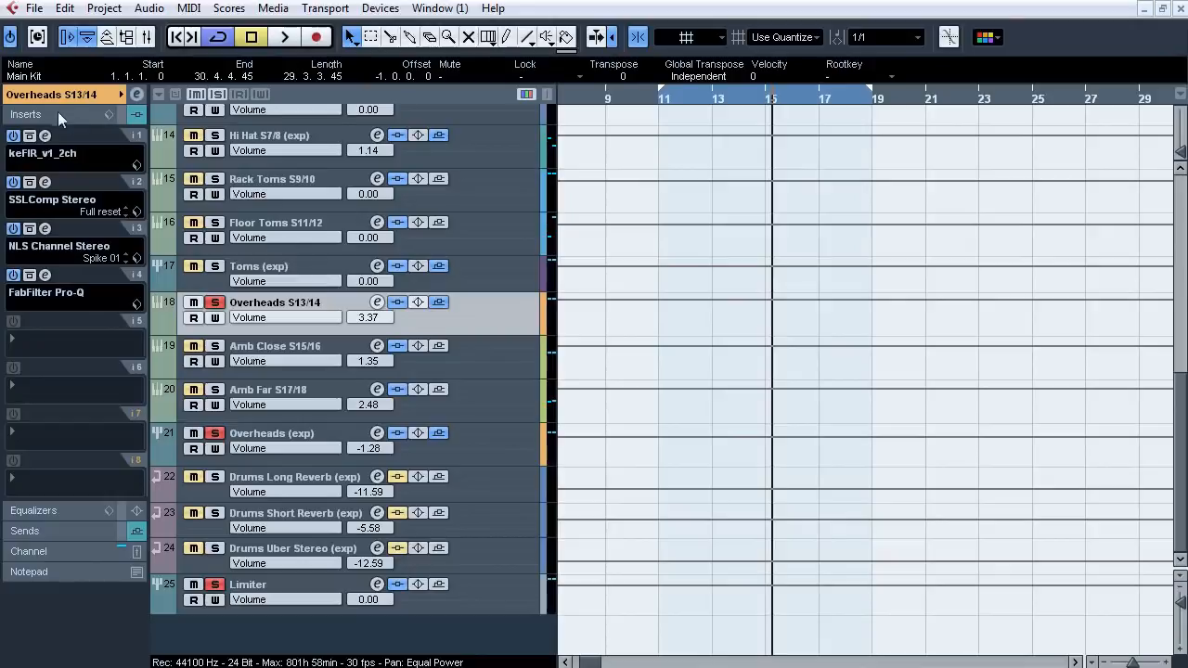
# Examine the keFIR impulse and the SSLComp settings on Overheads S13/14.
pyautogui.click(45, 136)
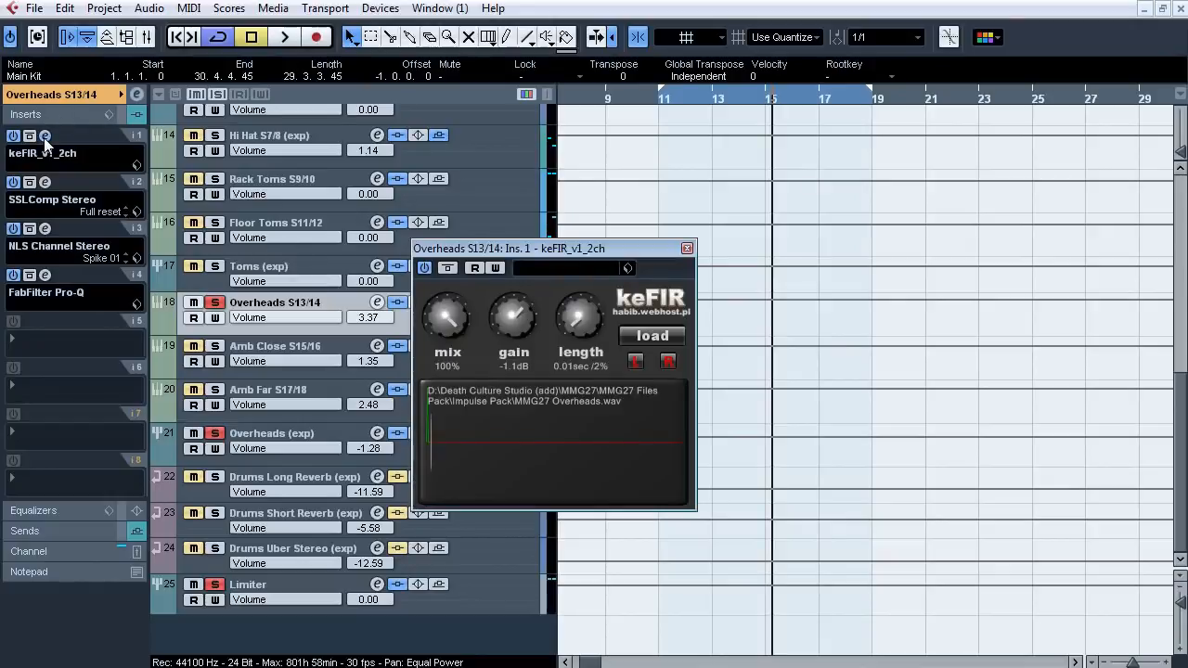
pyautogui.click(44, 137)
pyautogui.click(44, 181)
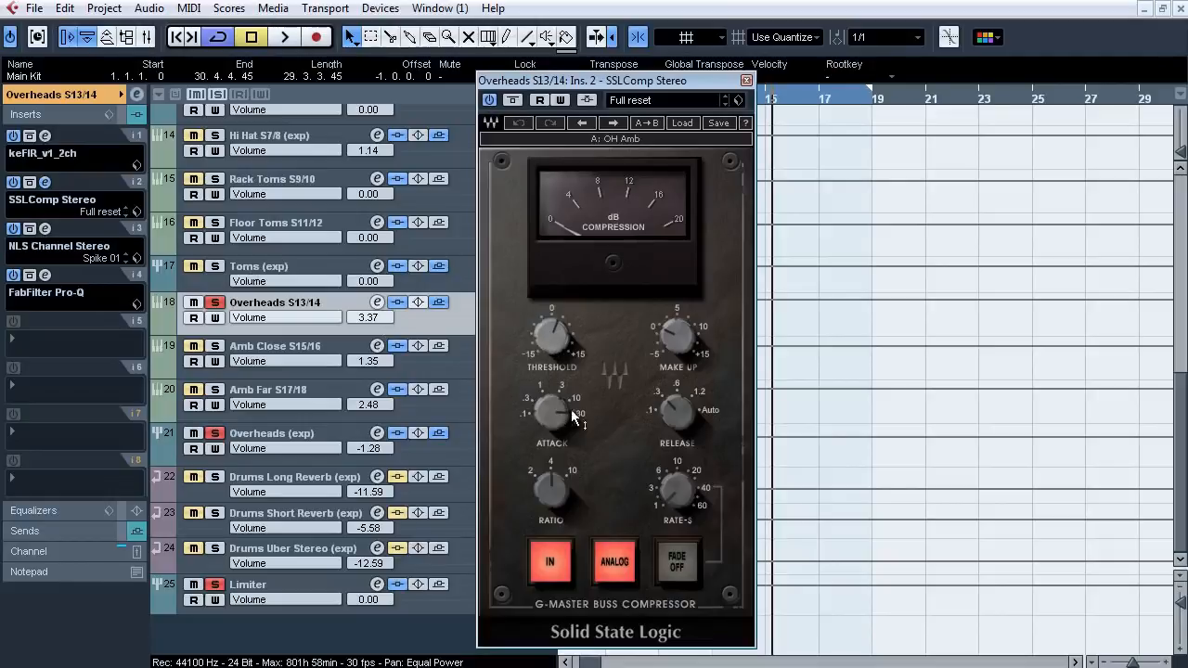
pyautogui.click(44, 182)
# Examine the NLS Channel settings and the FabFilter Pro-Q curve on Overheads S13/14.
pyautogui.click(44, 229)
pyautogui.moveTo(566, 354)
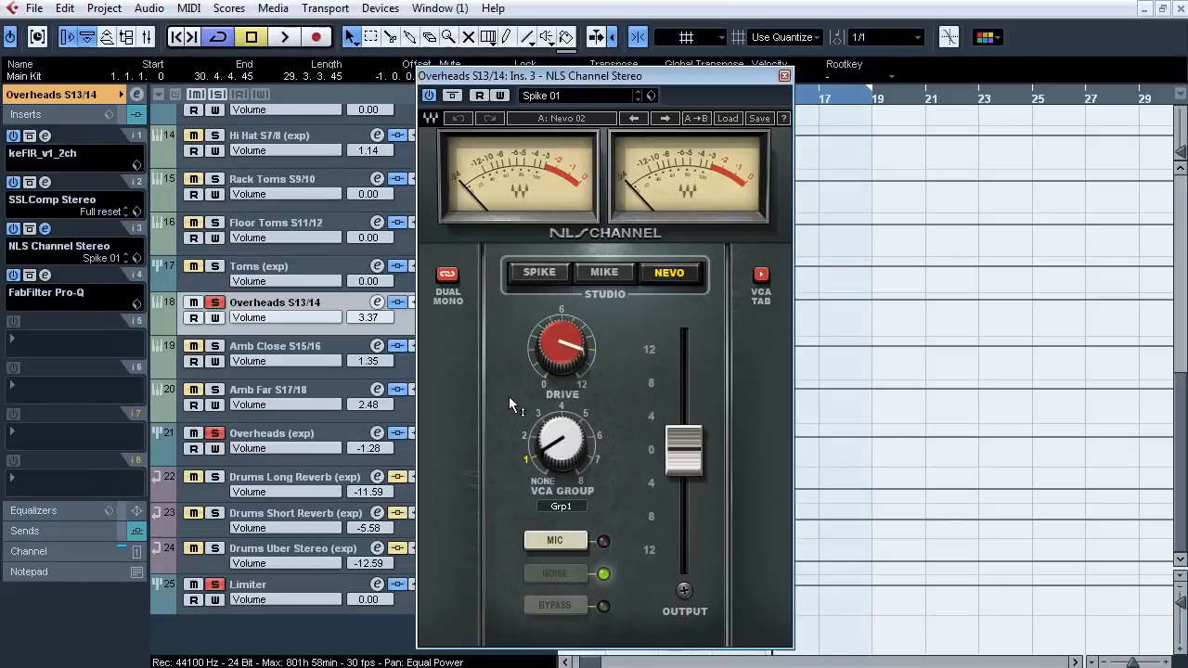
pyautogui.click(45, 228)
pyautogui.click(45, 275)
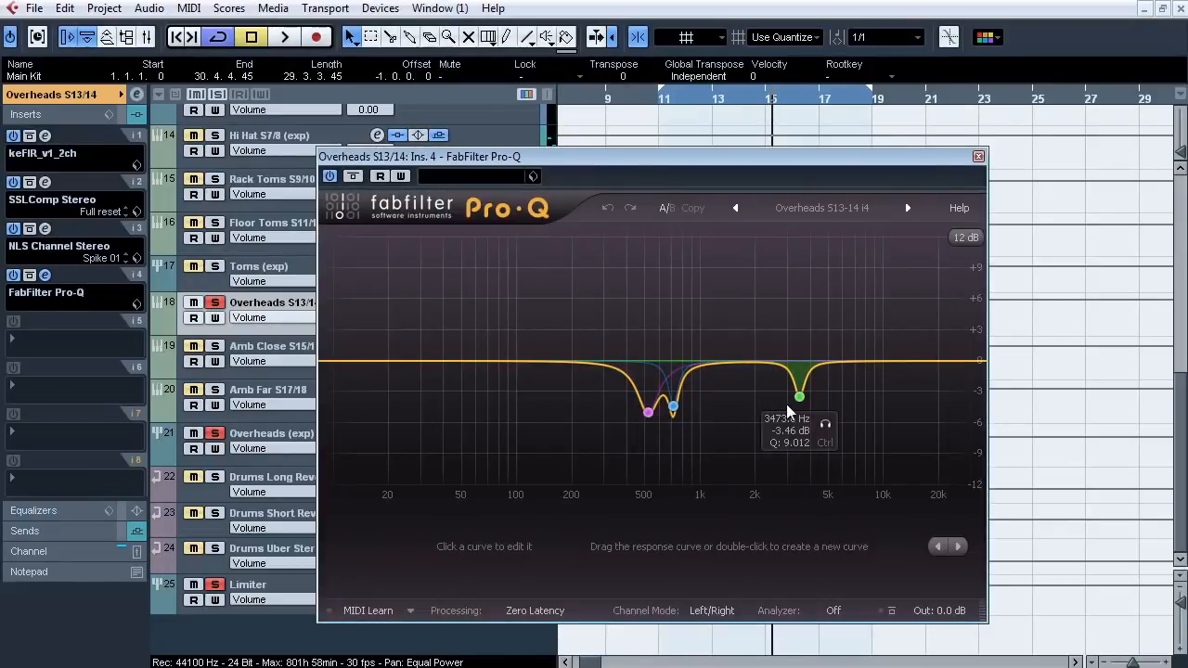
# Play Overheads S13/14, compare its sound with the inserts bypassed and active, and display its sends.
pyautogui.click(44, 275)
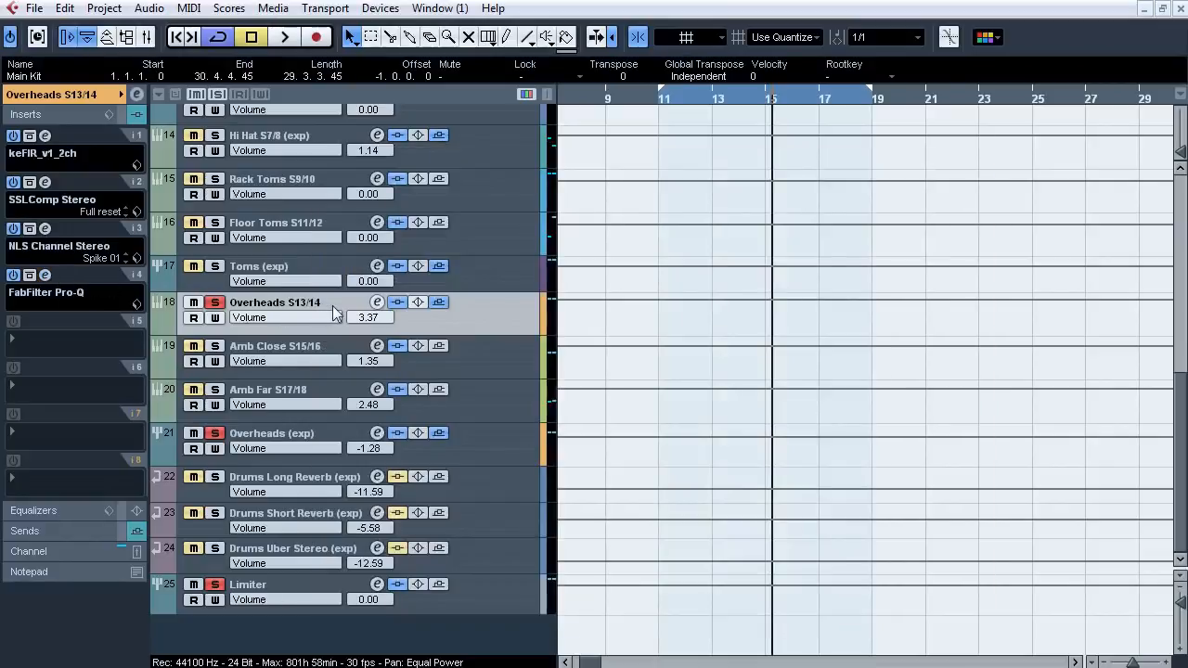
pyautogui.press('space')
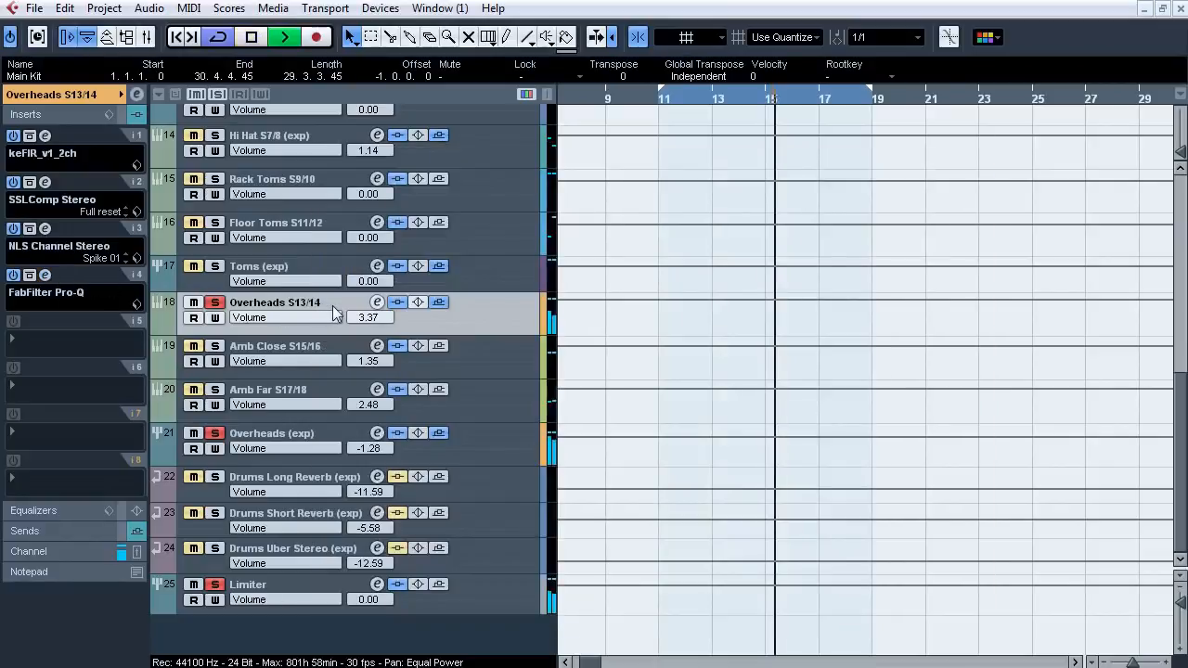
pyautogui.click(396, 302)
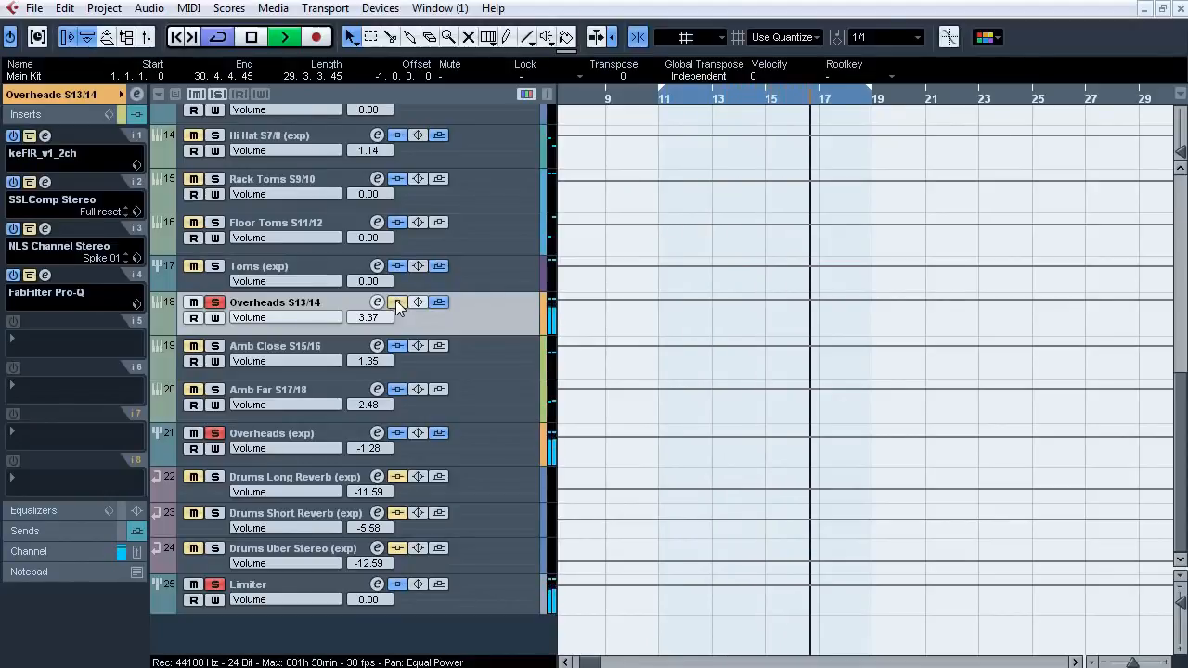
pyautogui.click(396, 303)
pyautogui.press('space')
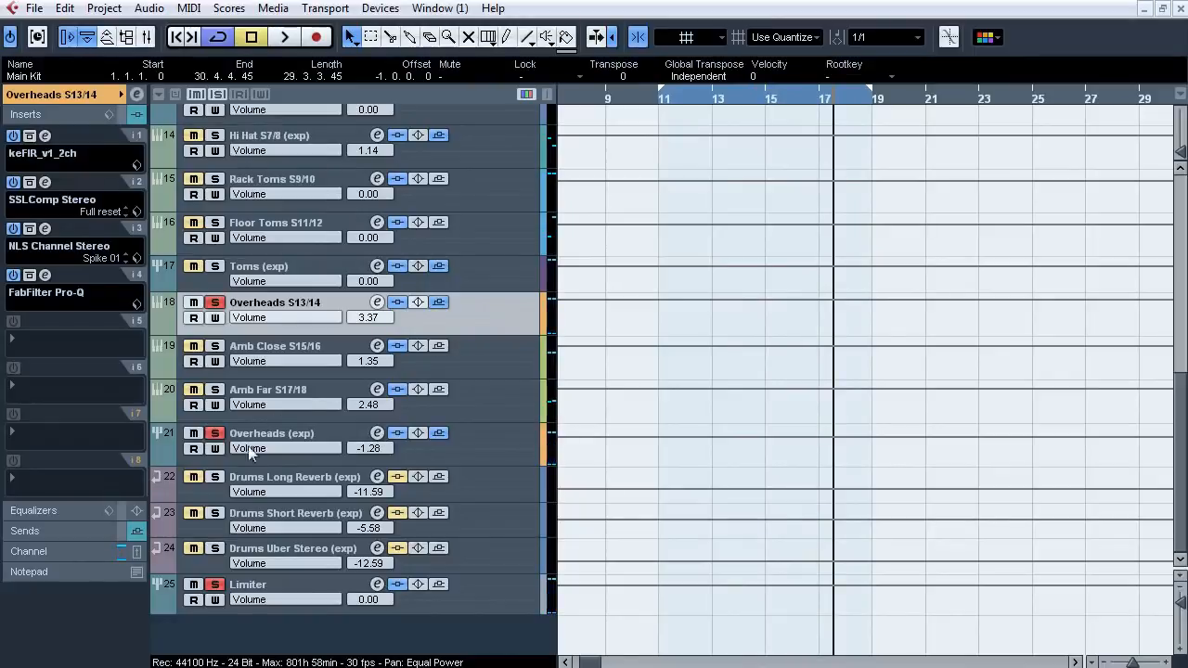
pyautogui.click(77, 533)
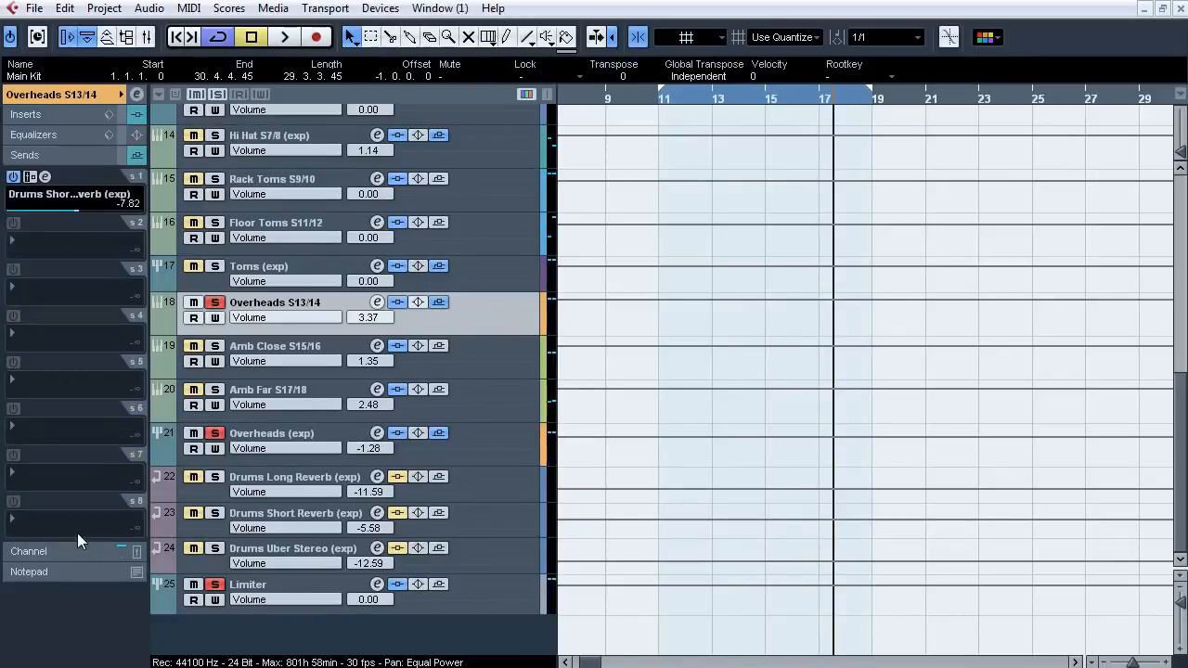
# Solo Amb Close S15/16 instead of the overheads, display its inserts and play it briefly.
pyautogui.click(214, 302)
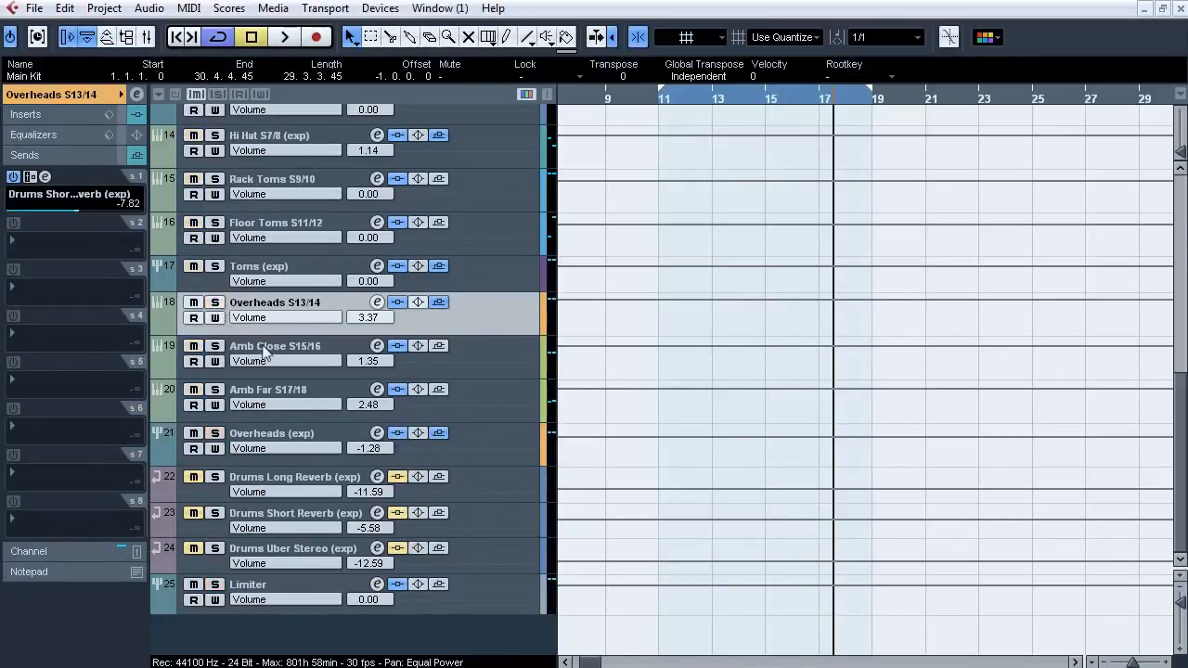
pyautogui.click(214, 346)
pyautogui.click(67, 115)
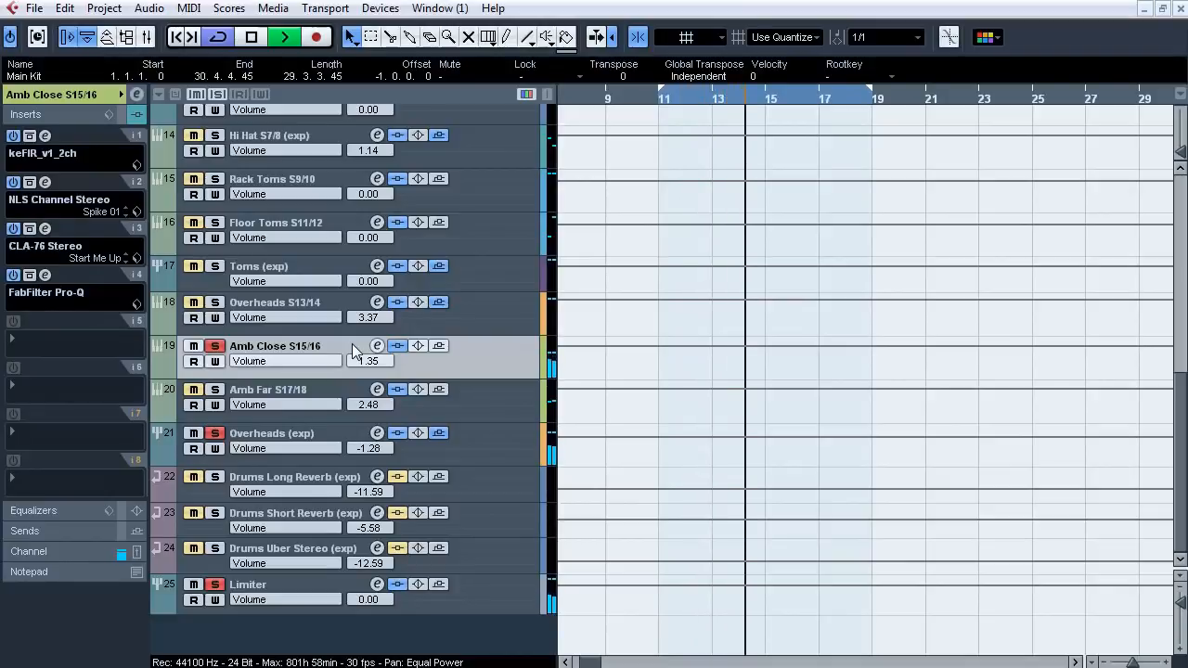
pyautogui.press('space')
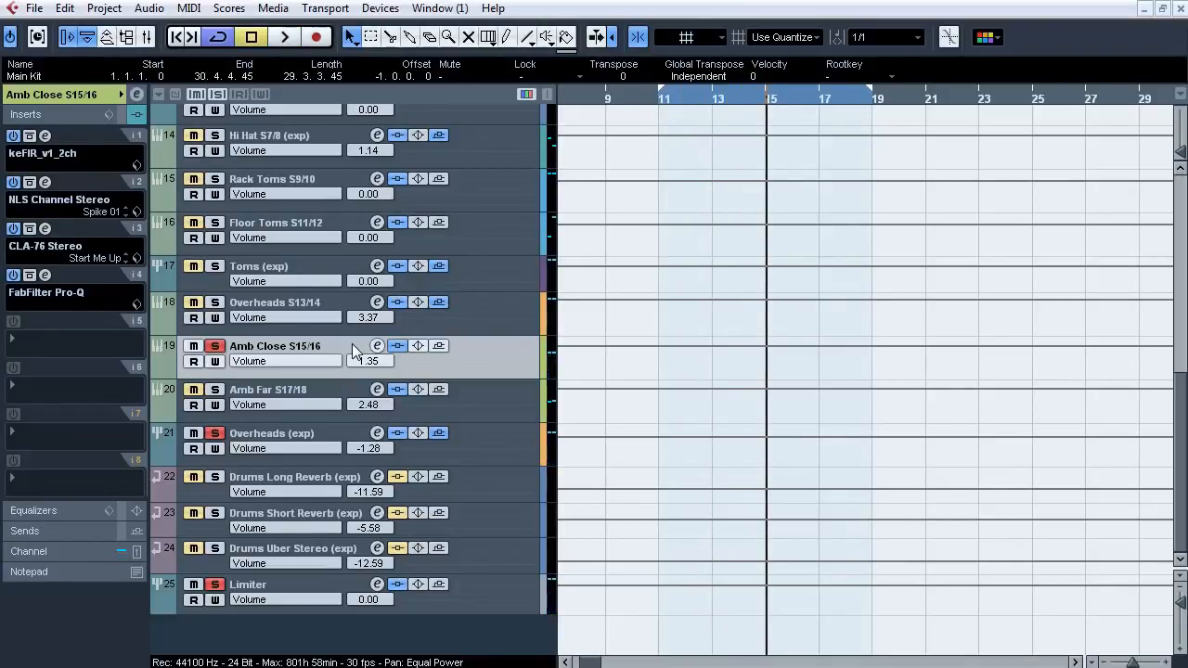
# Examine the keFIR impulse and the NLS Channel settings on Amb Close S15/16.
pyautogui.click(45, 135)
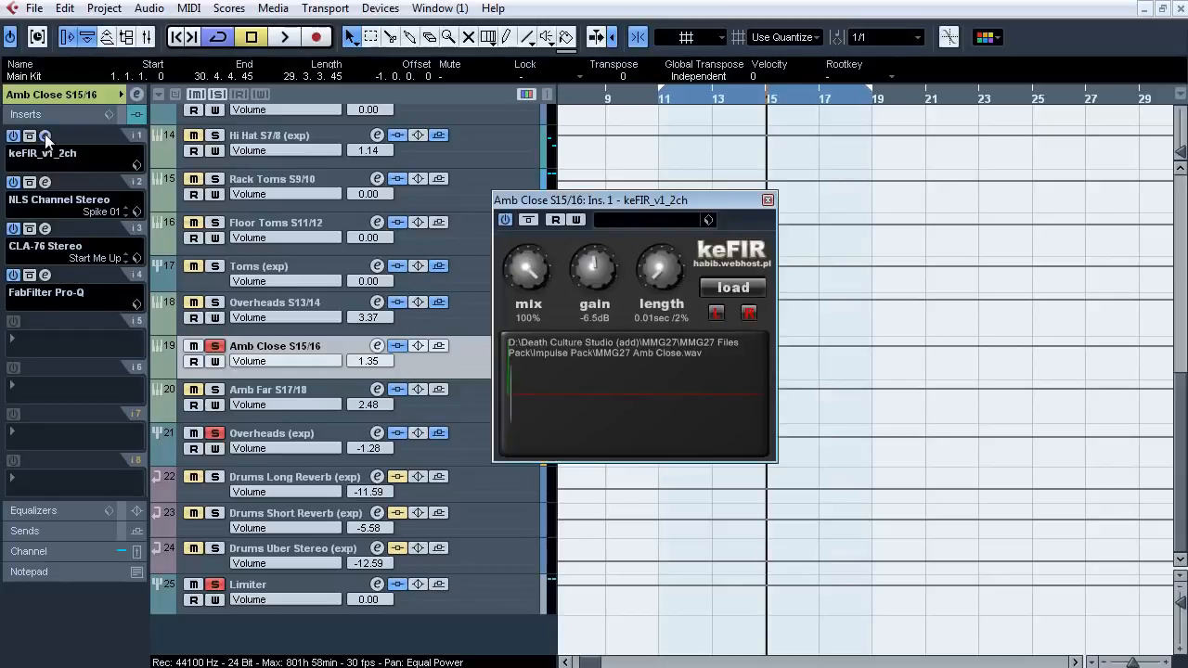
pyautogui.click(45, 136)
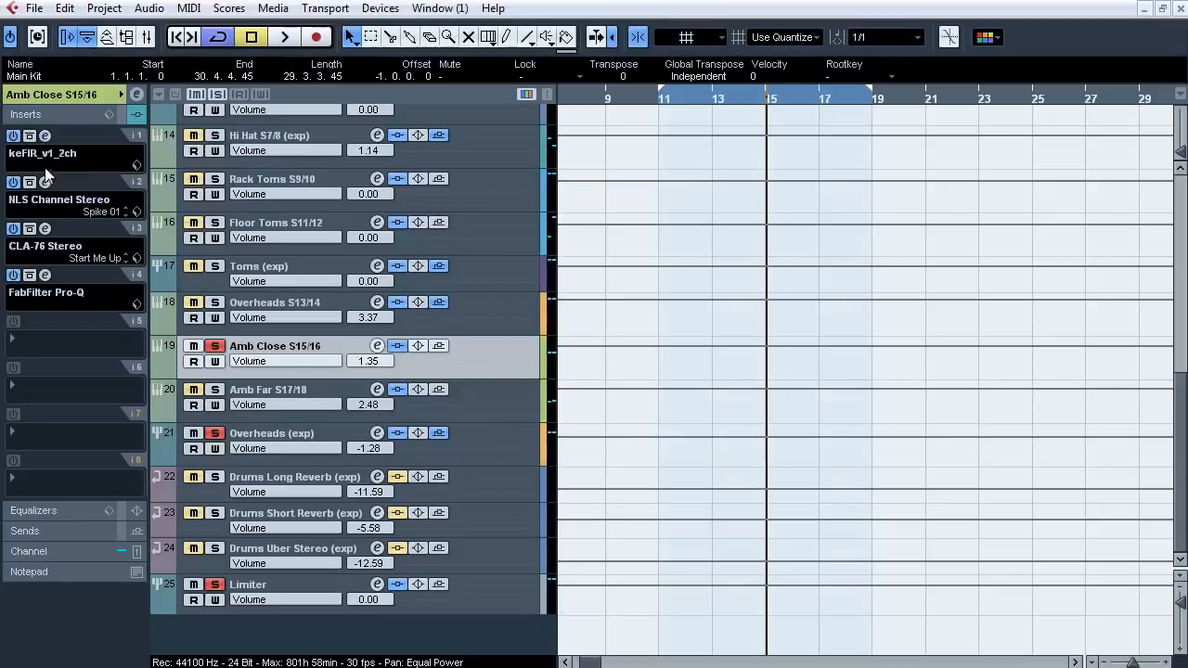
pyautogui.click(44, 183)
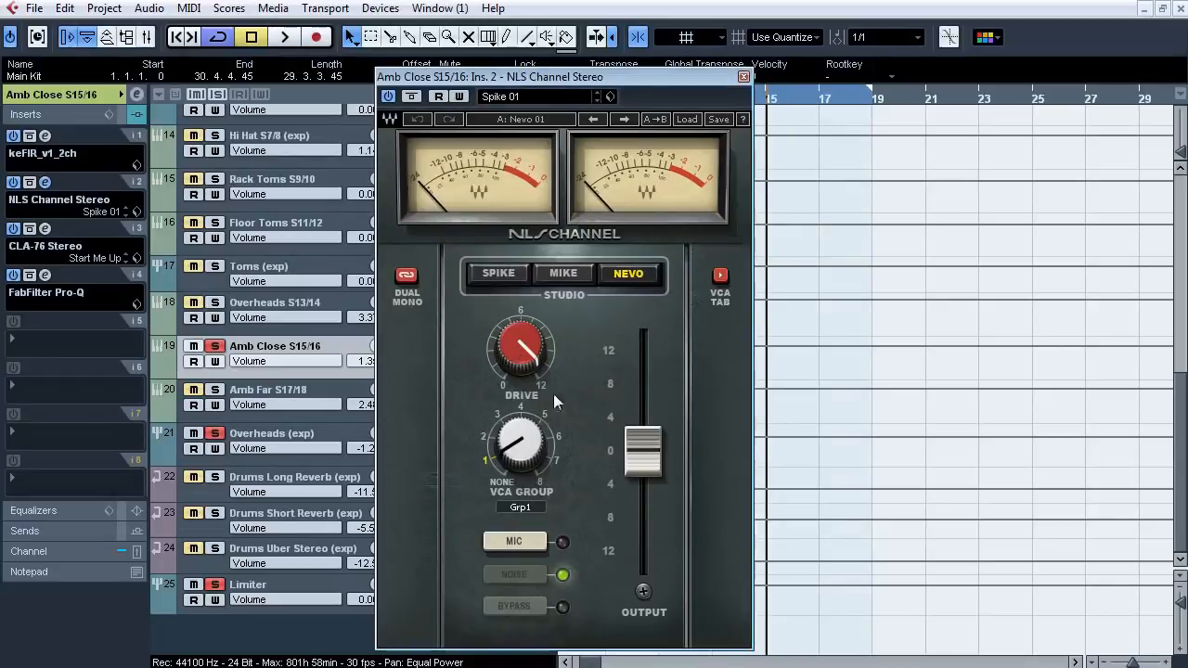
pyautogui.click(44, 182)
# Examine the CLA-76 compressor settings and the FabFilter Pro-Q curve on Amb Close S15/16.
pyautogui.click(44, 228)
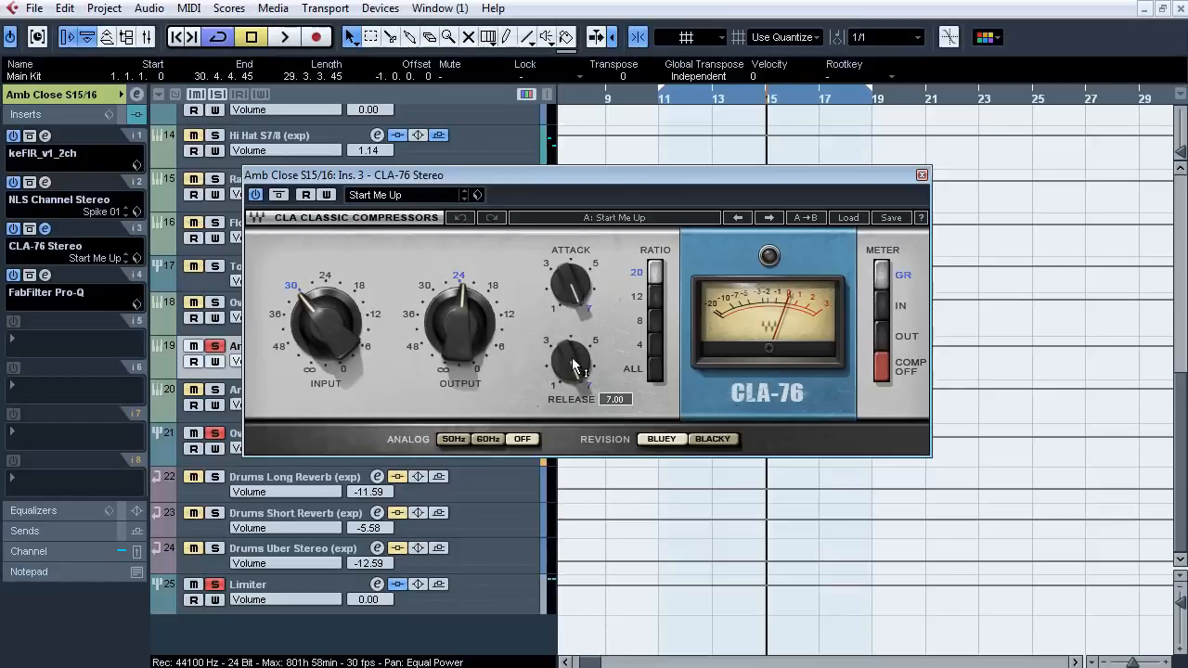
pyautogui.click(44, 228)
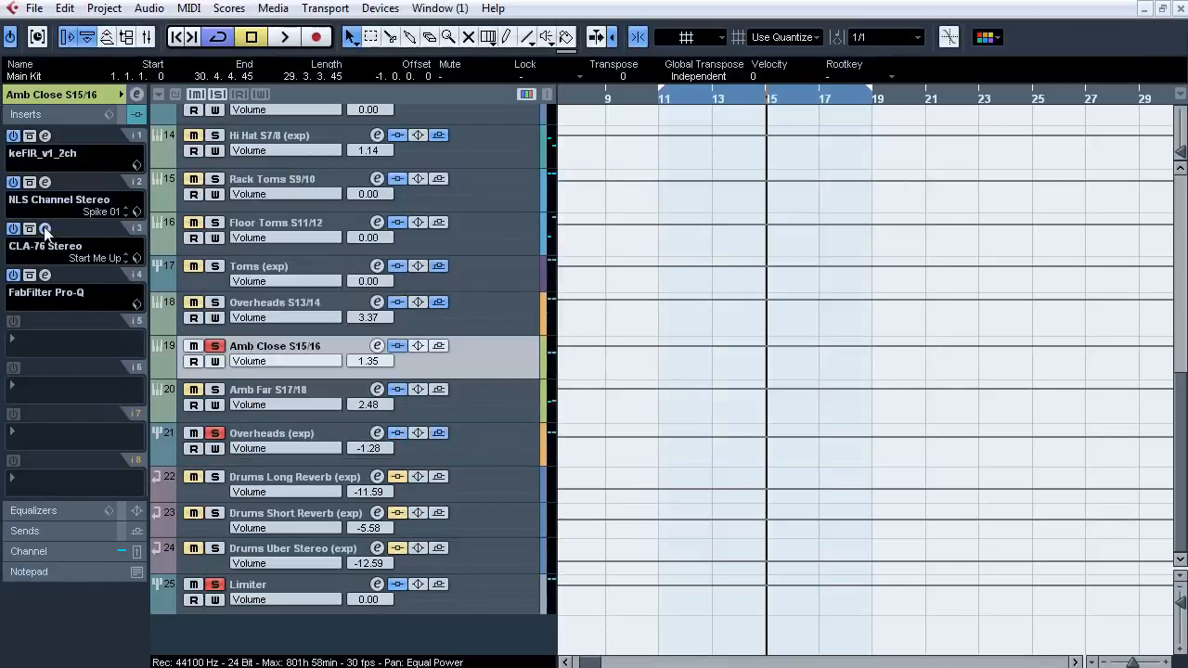
pyautogui.click(44, 275)
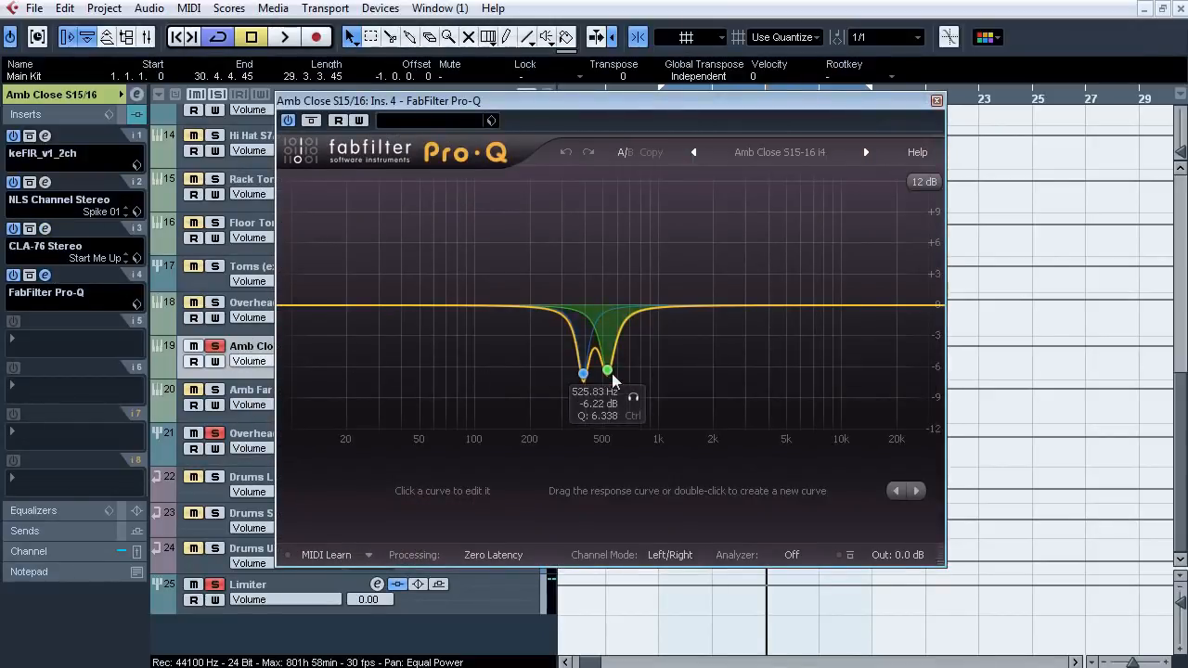
pyautogui.click(44, 274)
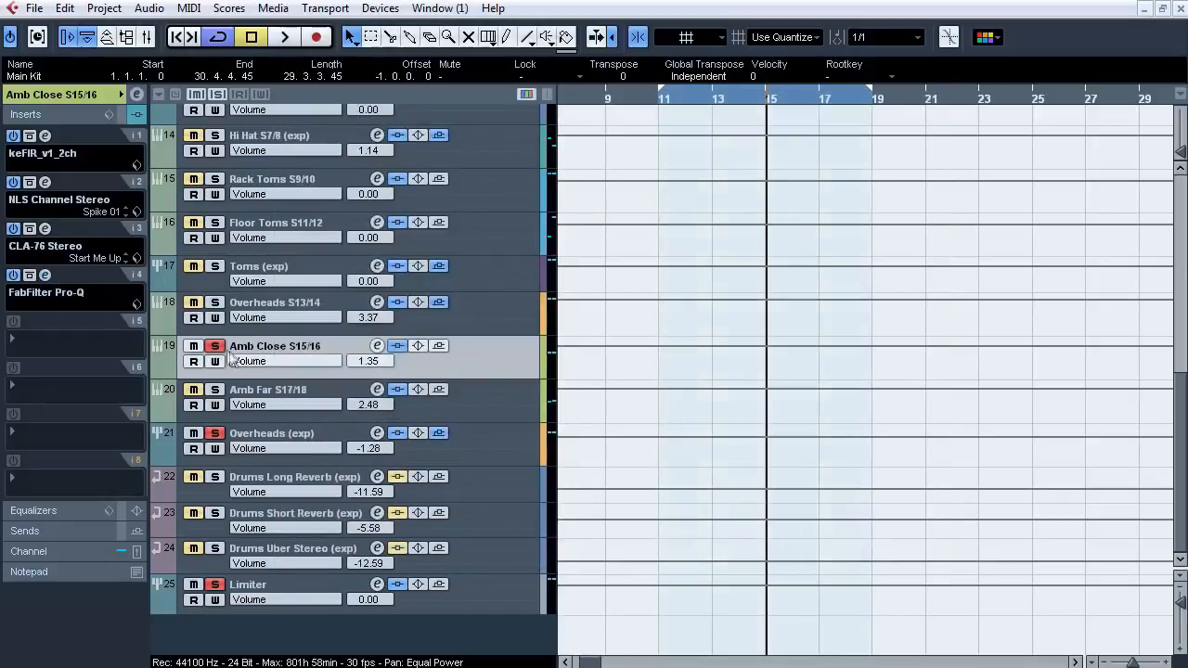
# Play Amb Close S15/16 on its own and compare its sound with the inserts bypassed and active.
pyautogui.press('space')
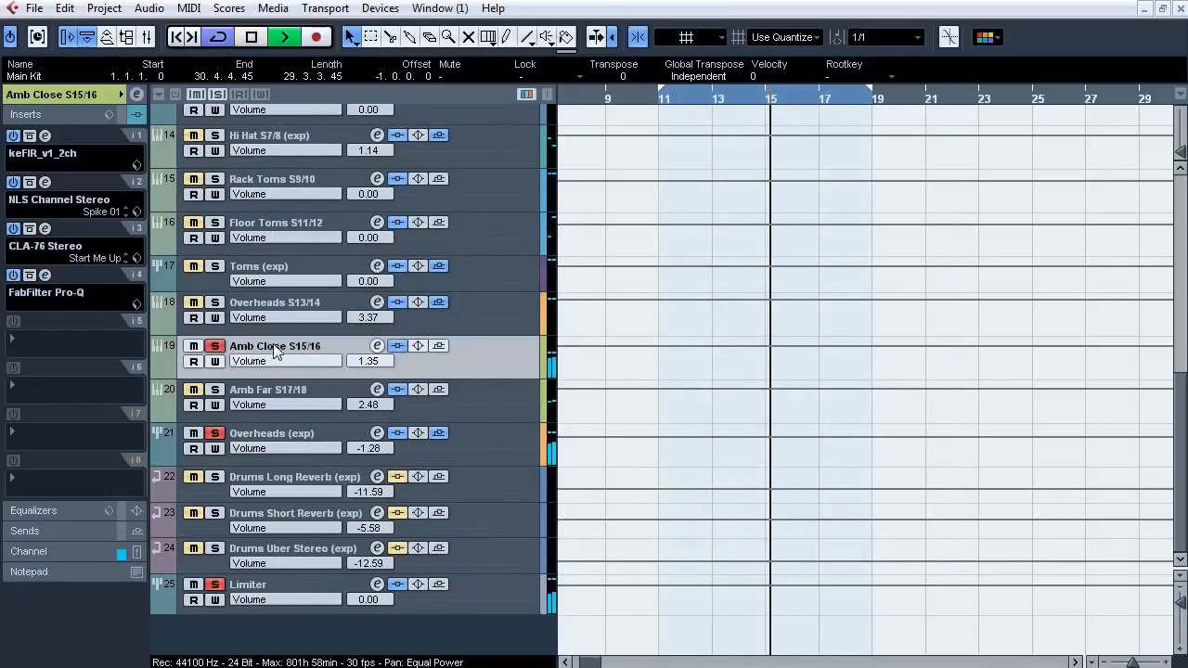
pyautogui.click(396, 347)
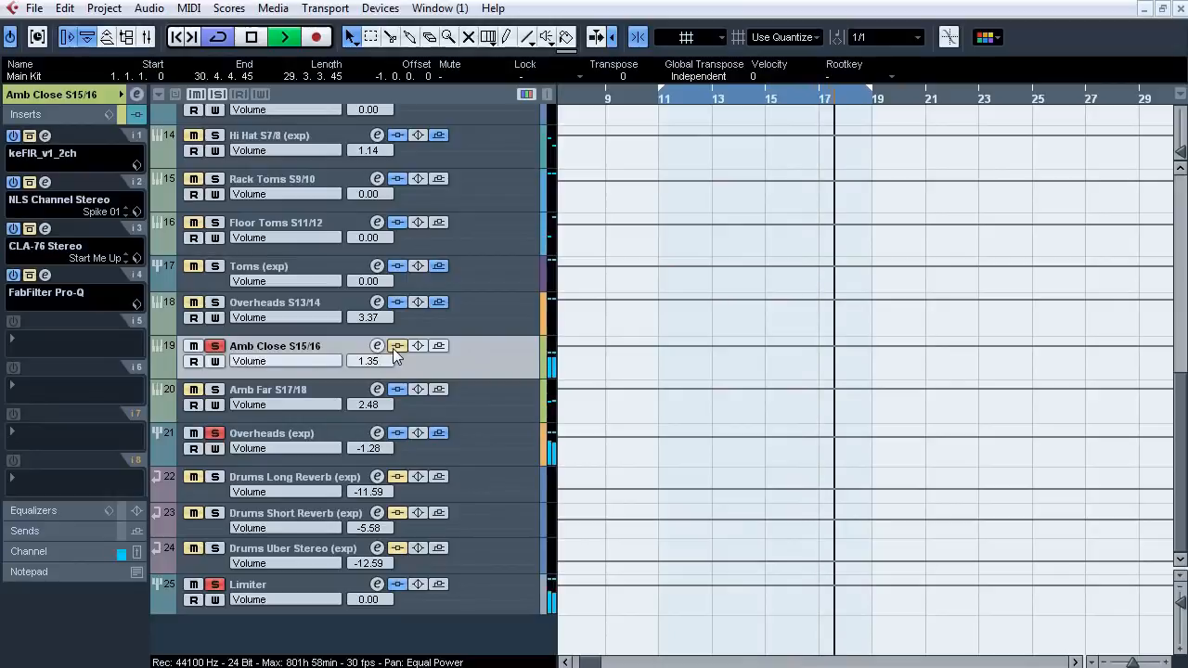
pyautogui.click(397, 347)
pyautogui.click(396, 347)
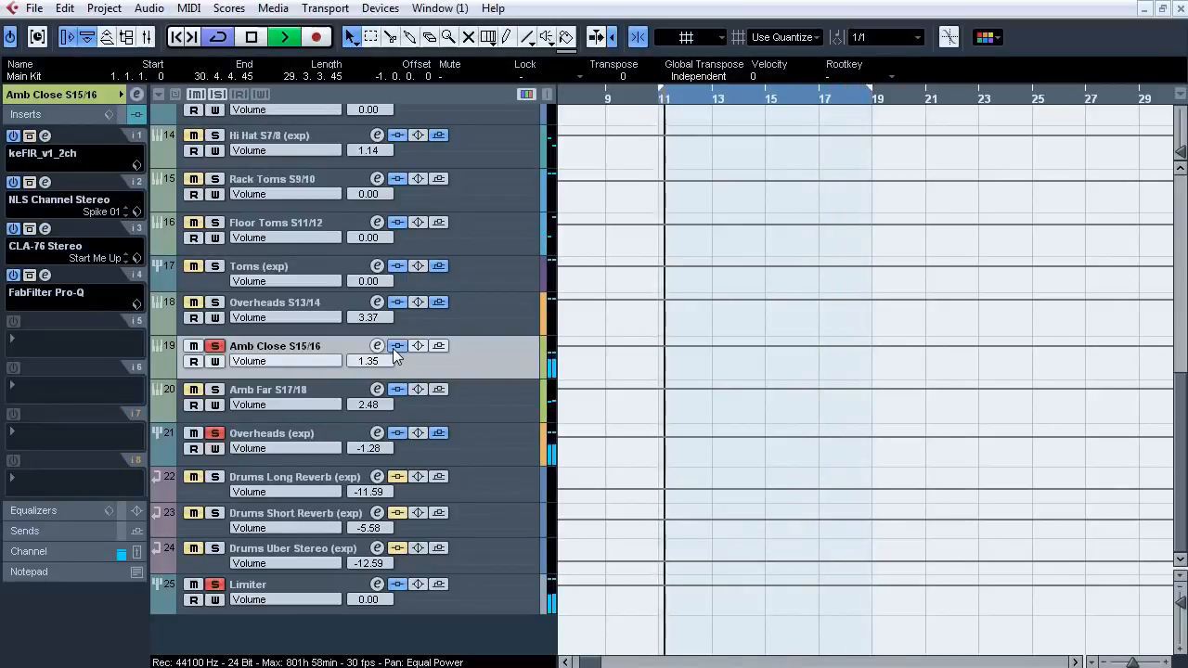
pyautogui.click(396, 347)
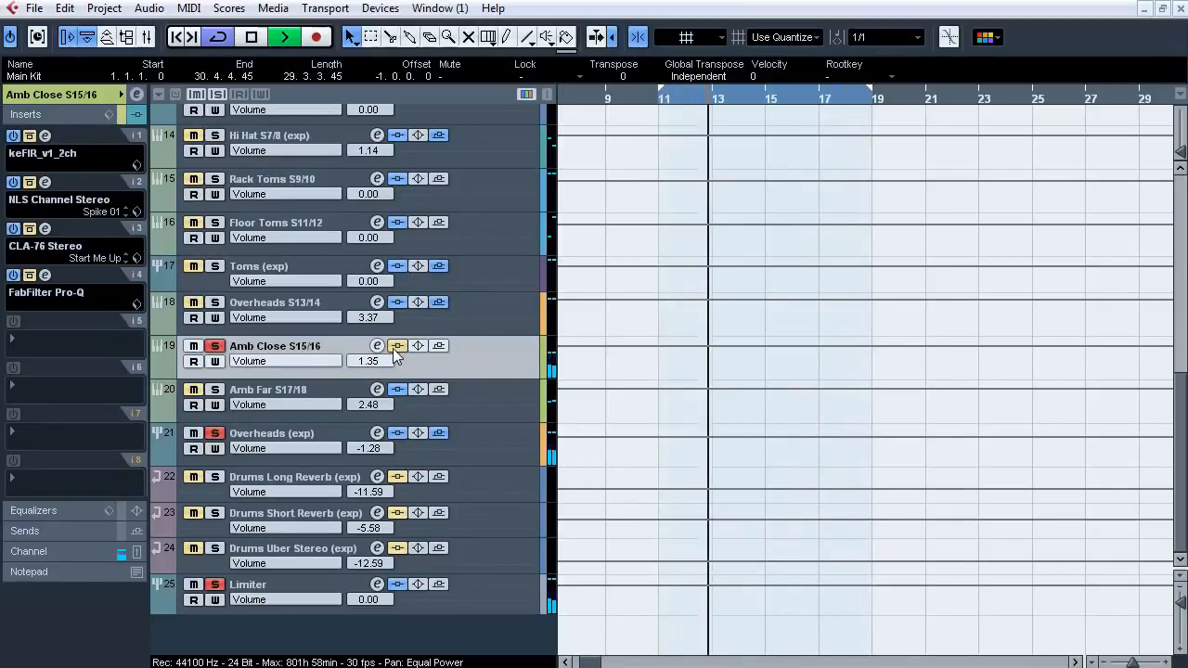
# Add Overheads S13/14 to the solo and listen to it together with Amb Close S15/16 and its inserts.
pyautogui.click(215, 303)
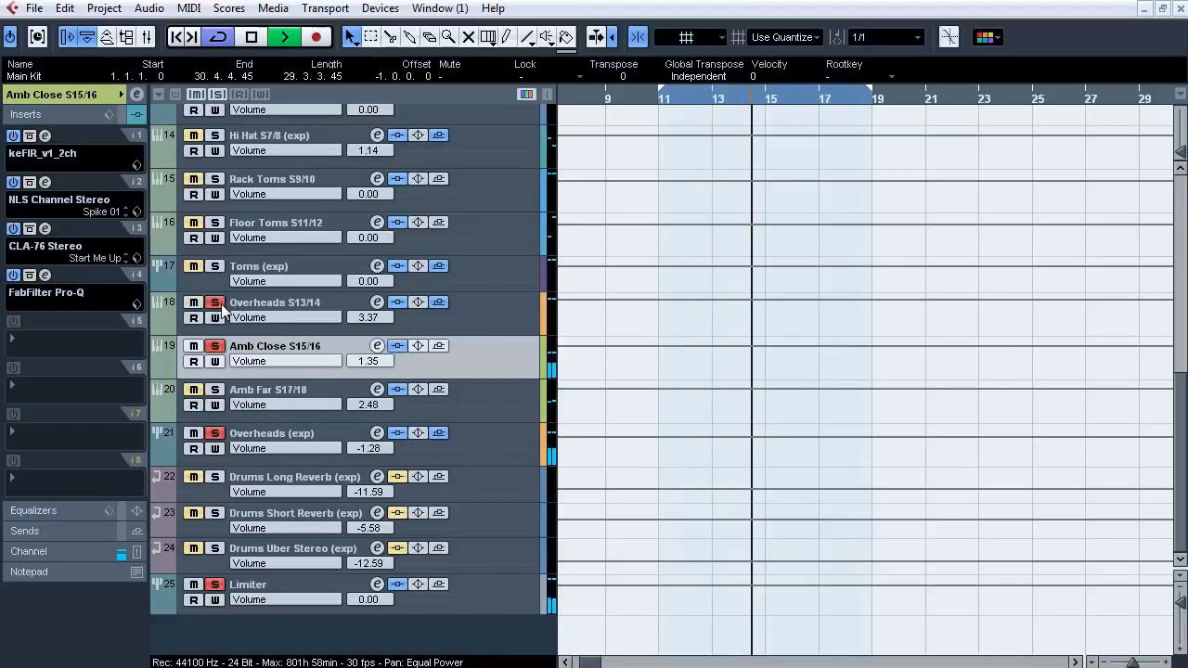
pyautogui.click(397, 347)
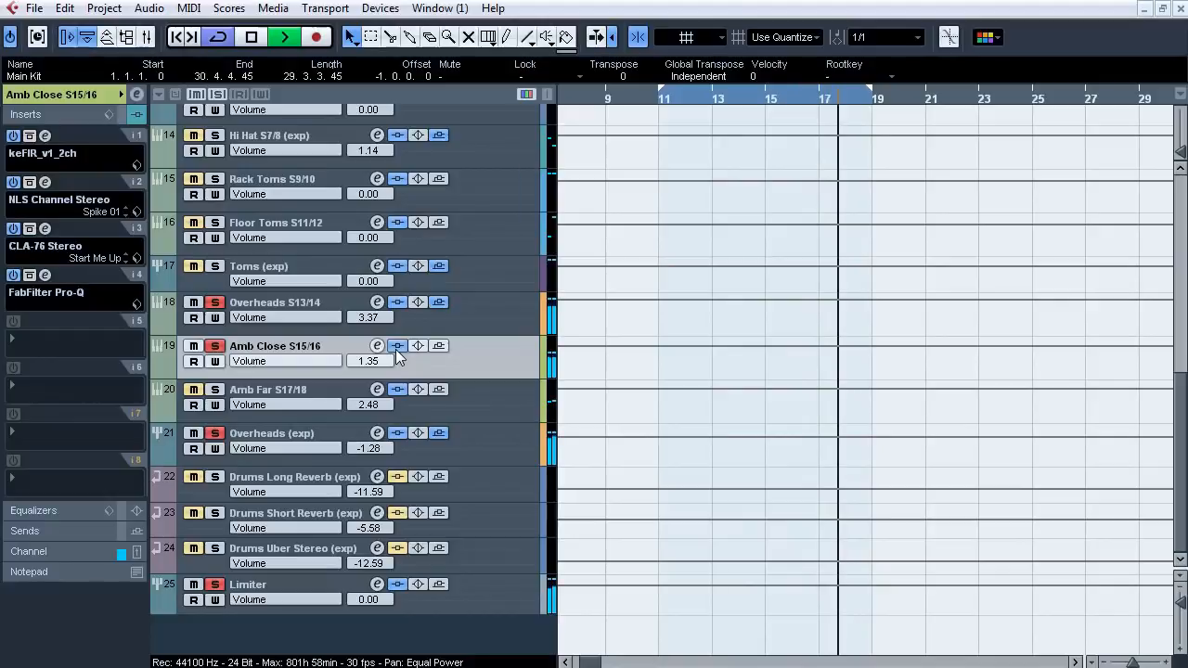
pyautogui.press('space')
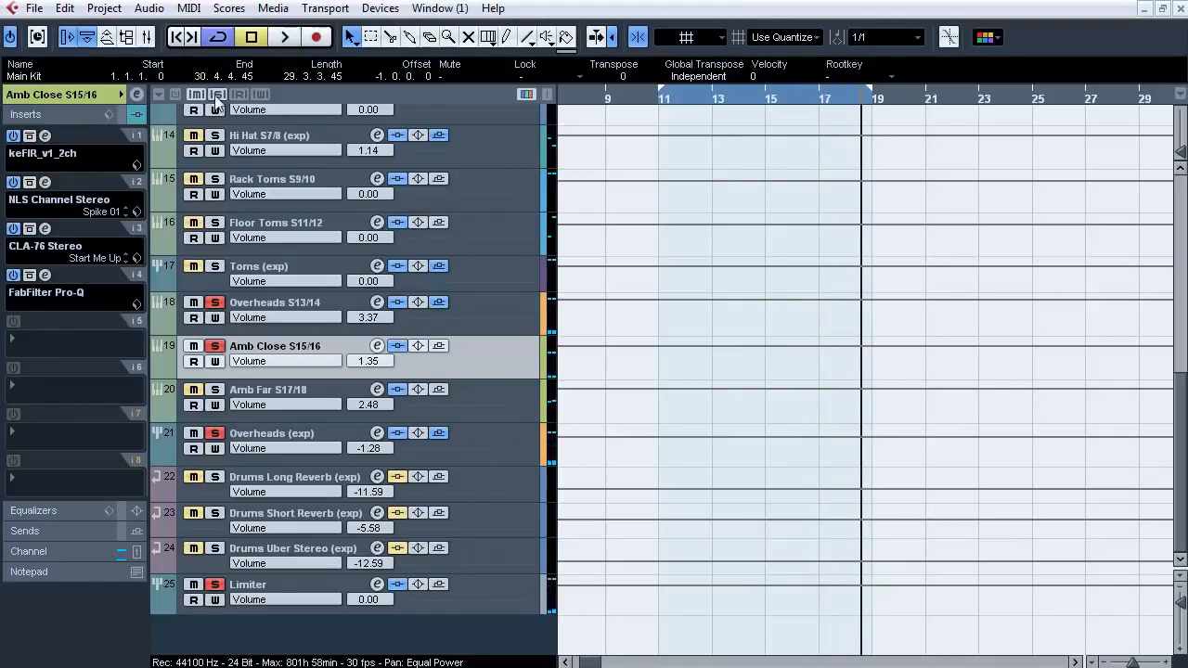
# Clear all solos, solo Amb Far S17/18 and play it briefly.
pyautogui.click(218, 95)
pyautogui.click(216, 390)
pyautogui.press('space')
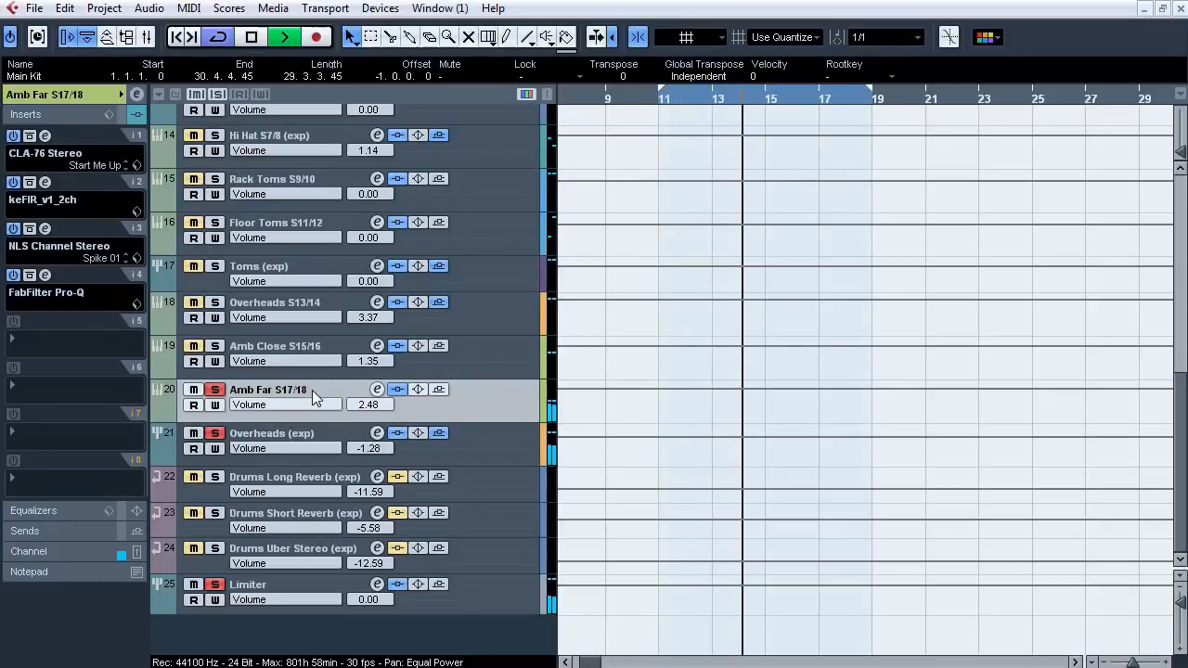
pyautogui.press('space')
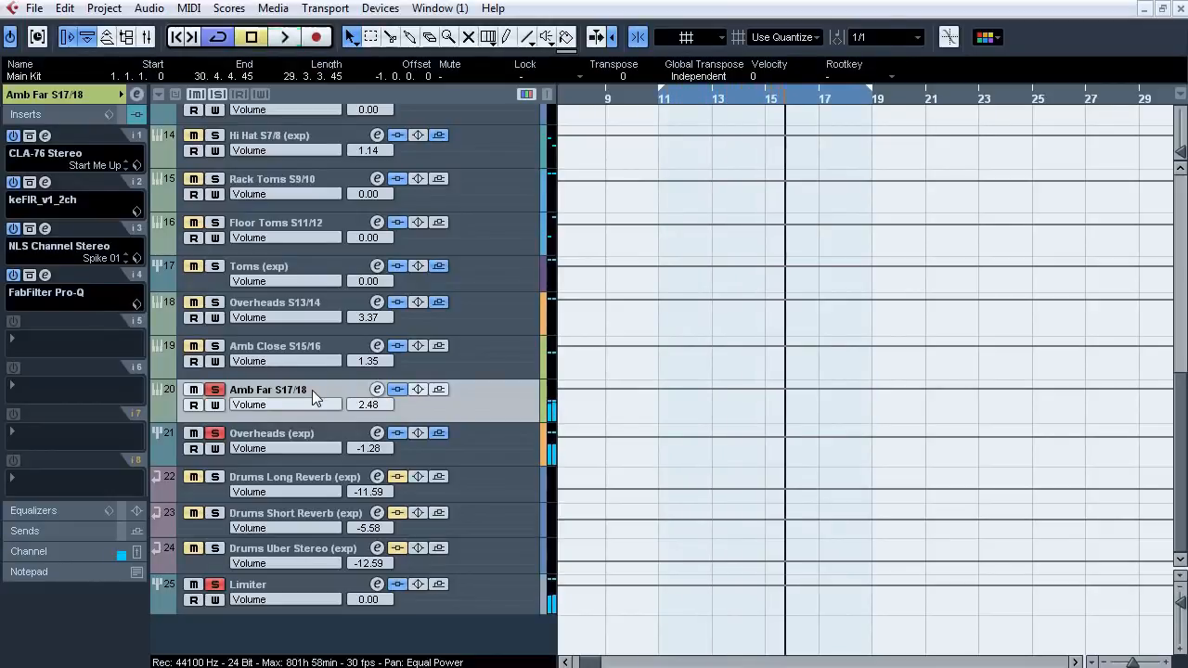
# Examine the CLA-76 compressor settings and the keFIR impulse on Amb Far S17/18.
pyautogui.click(45, 137)
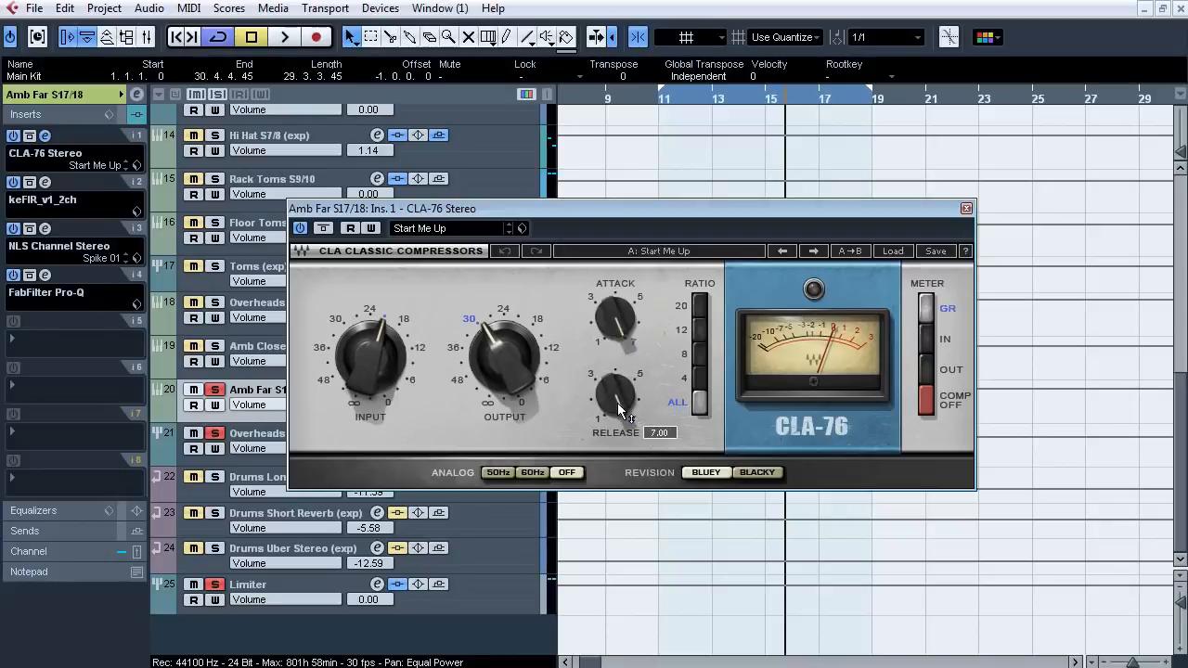
pyautogui.click(44, 135)
pyautogui.click(45, 182)
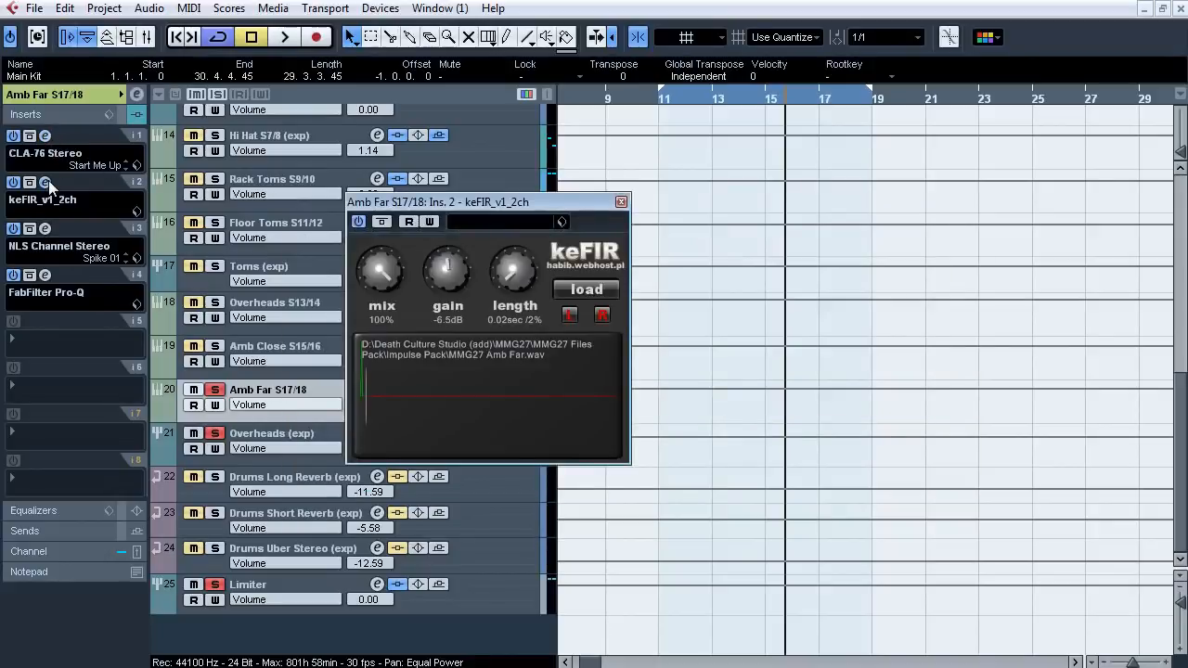
pyautogui.click(49, 180)
# Examine the NLS Channel settings and the FabFilter Pro-Q curve on Amb Far S17/18.
pyautogui.click(45, 227)
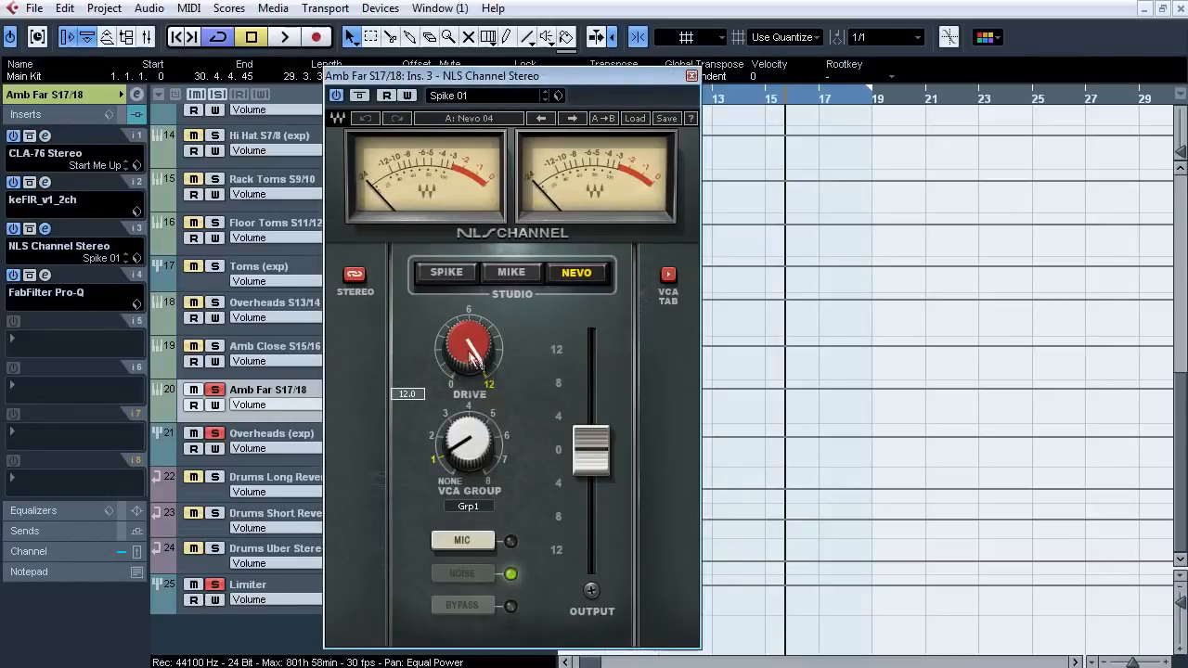
pyautogui.click(44, 228)
pyautogui.click(45, 275)
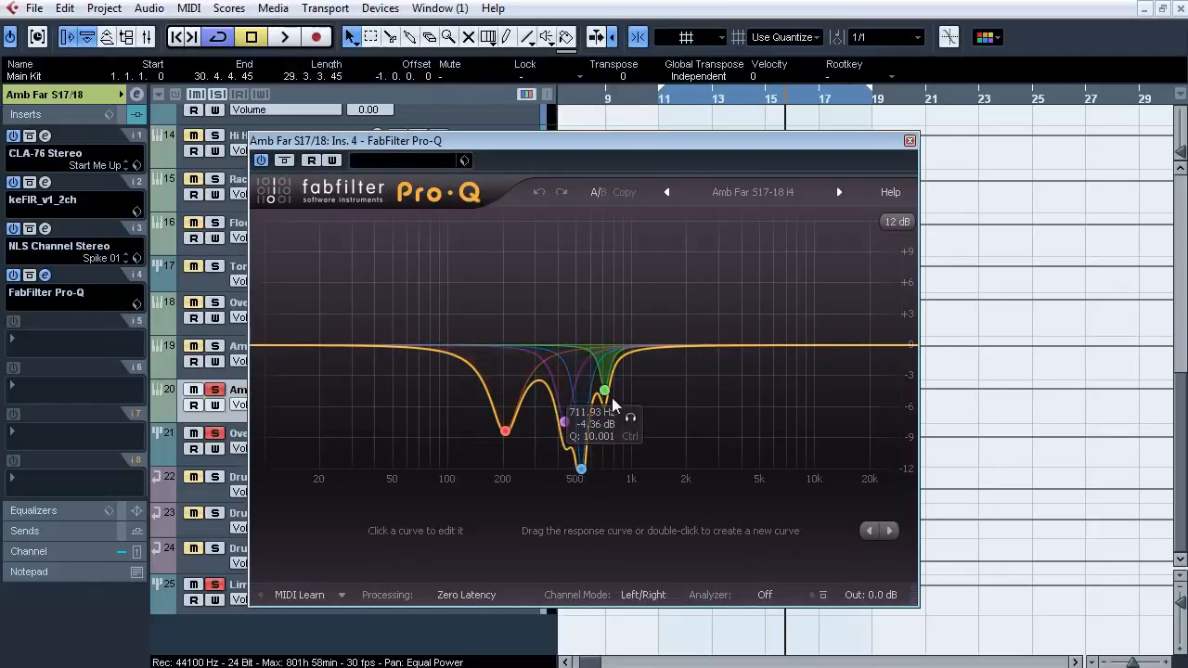
pyautogui.click(44, 275)
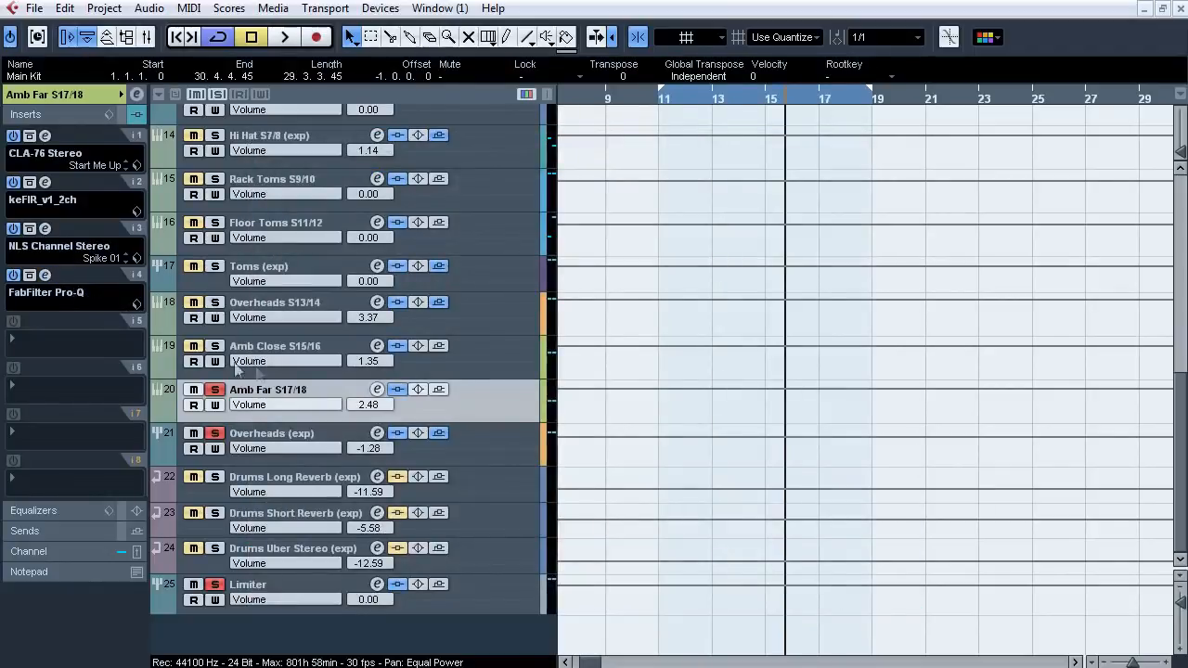
# Play Amb Far S17/18 on its own and compare its sound with the inserts bypassed and active.
pyautogui.press('space')
pyautogui.click(397, 390)
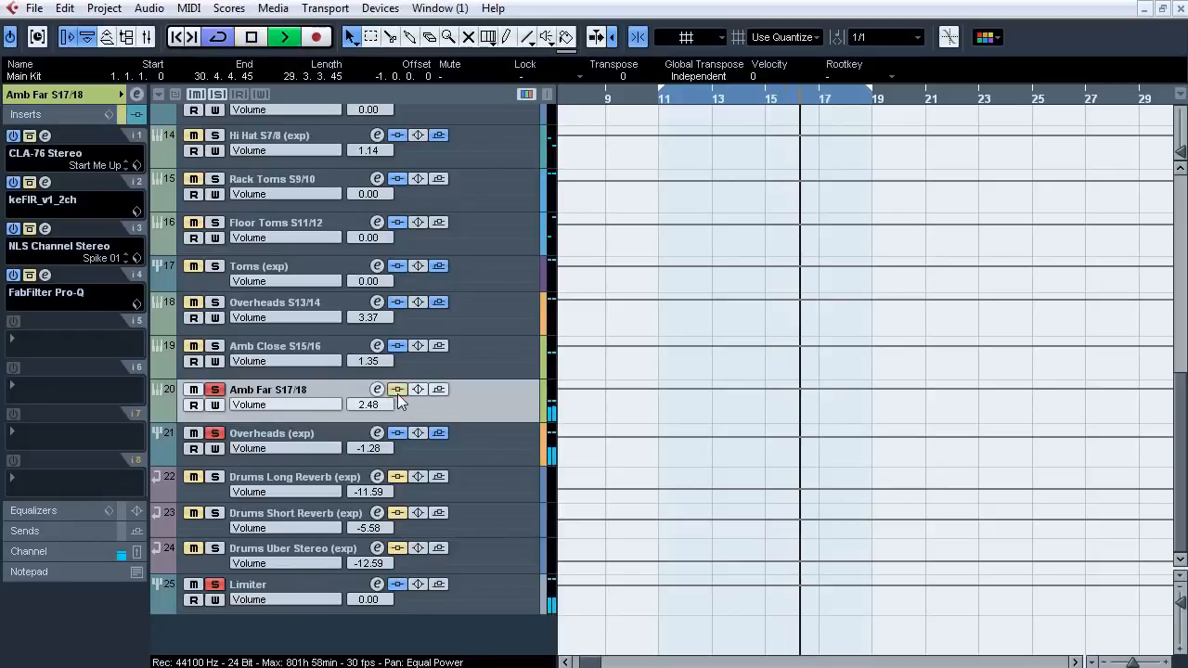
pyautogui.click(398, 397)
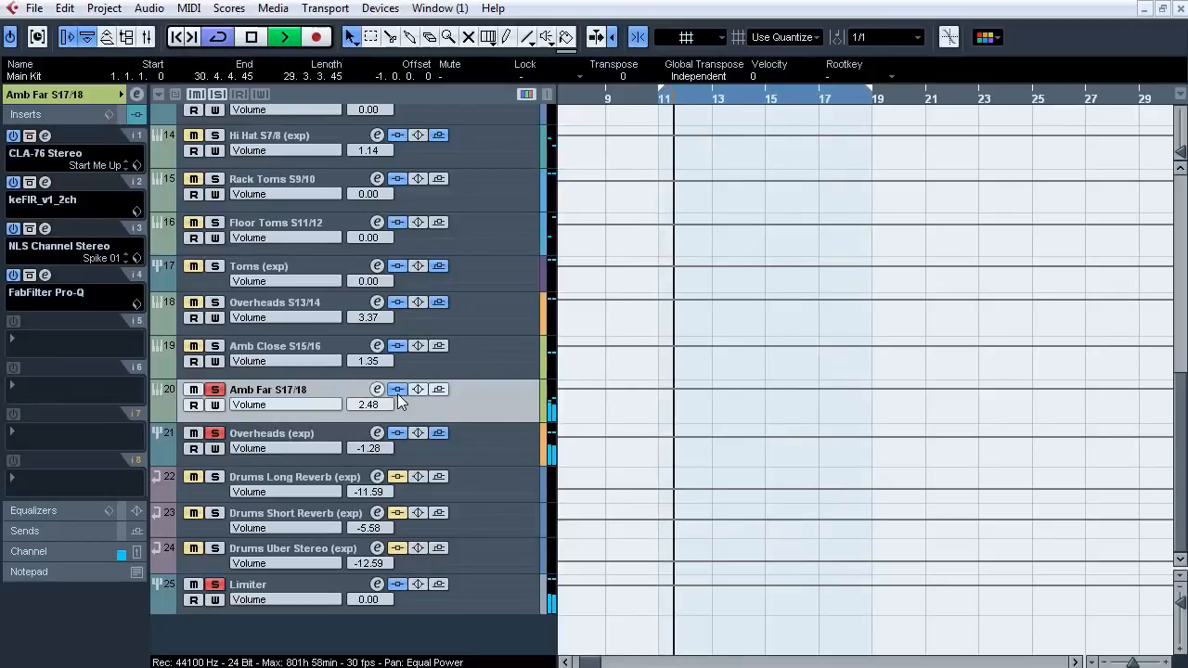
pyautogui.click(398, 391)
pyautogui.click(398, 392)
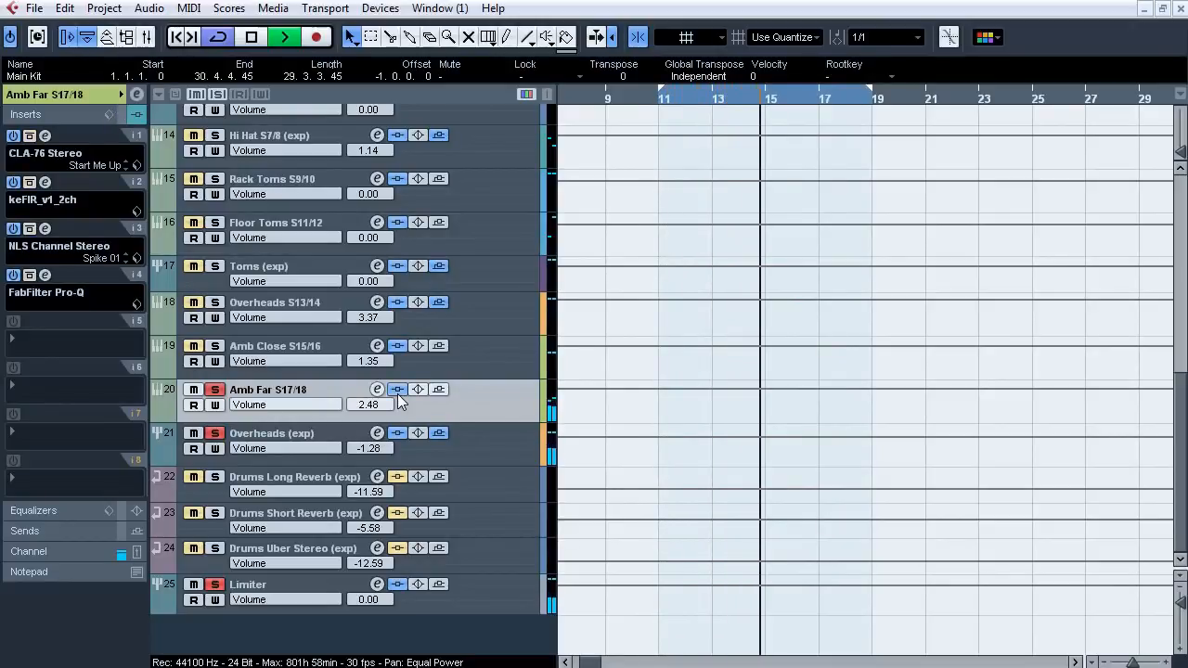
pyautogui.click(398, 394)
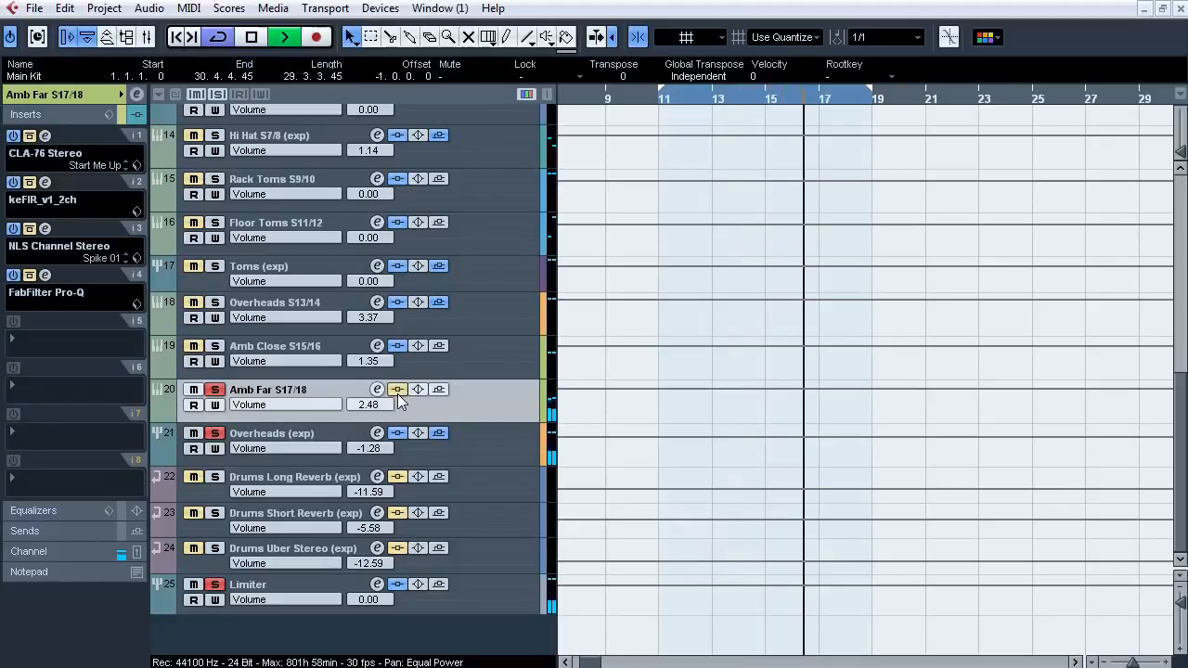
pyautogui.click(397, 391)
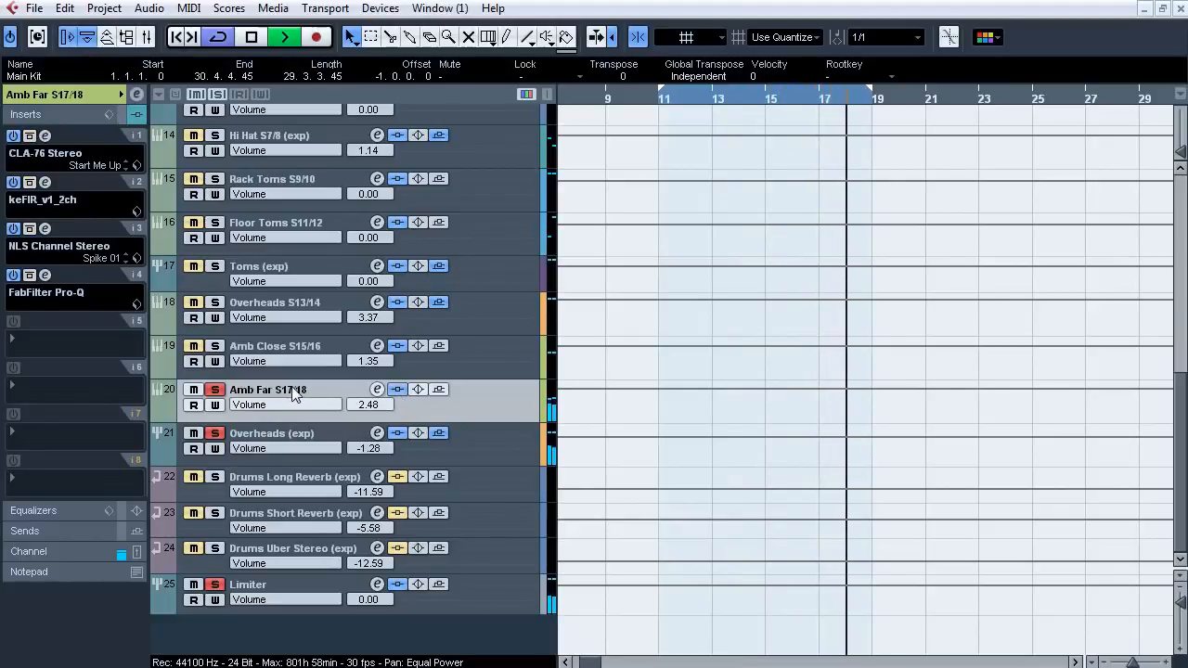
# Add Amb Close S15/16 and Overheads S13/14 to the solo alongside Amb Far S17/18 during playback.
pyautogui.click(215, 346)
pyautogui.click(214, 306)
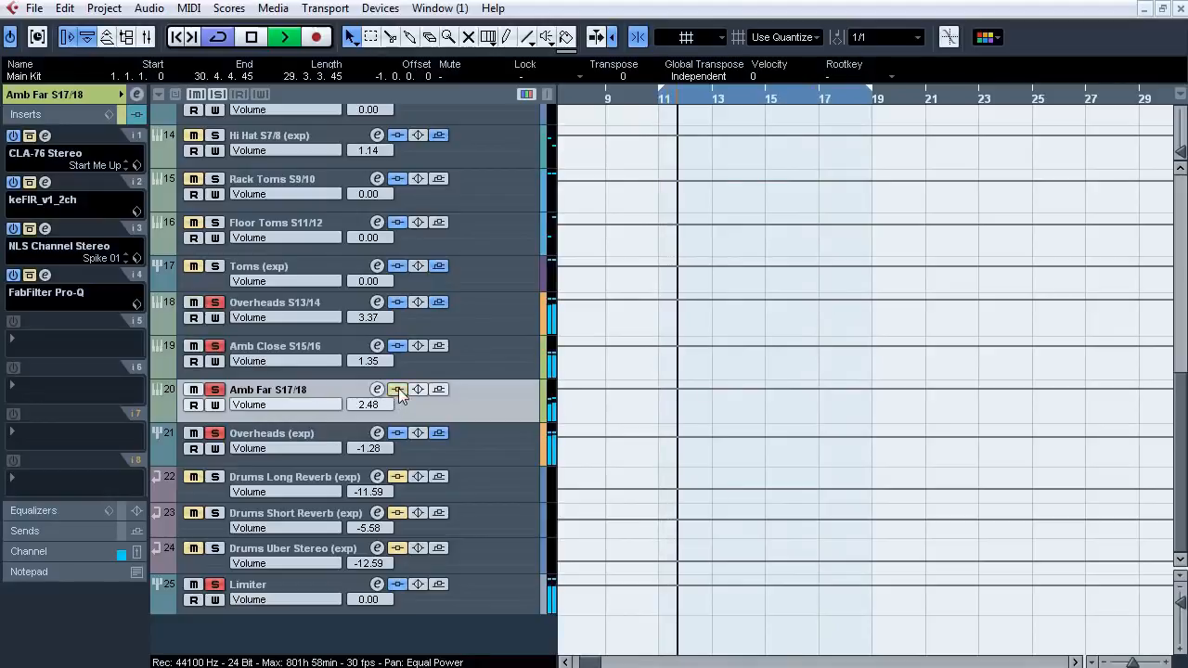
# Compare the soloed Overheads S13/14, Amb Close S15/16 and Amb Far S17/18 with their inserts bypassed and active, ending playback.
pyautogui.click(398, 347)
pyautogui.click(397, 302)
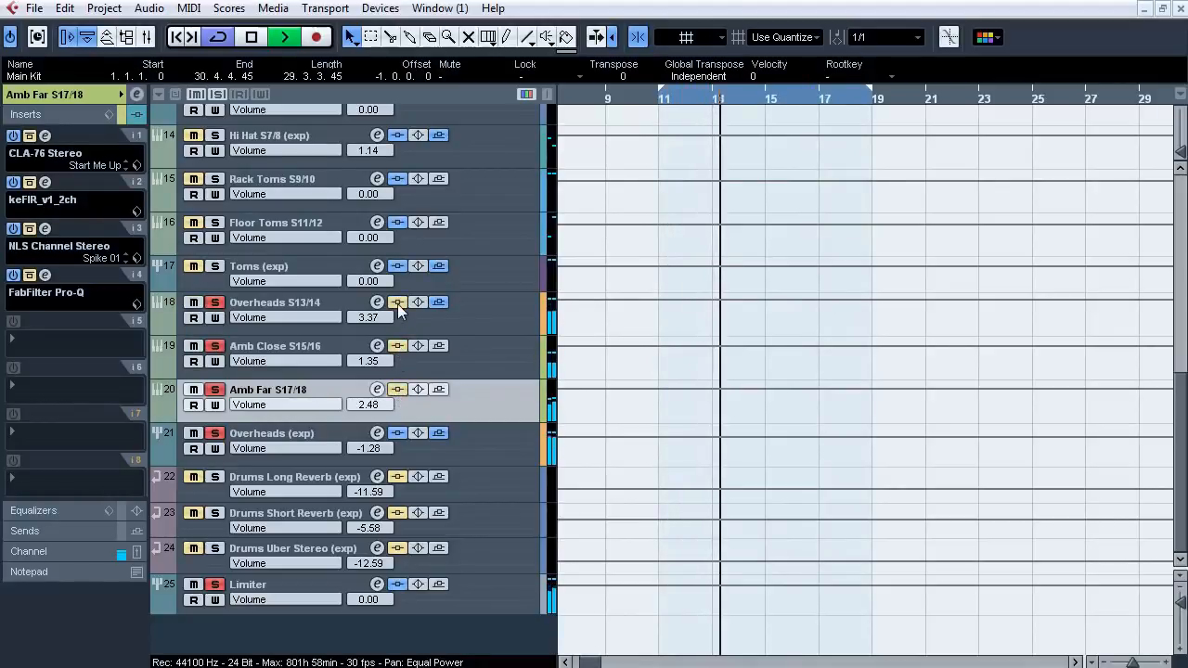
pyautogui.click(399, 347)
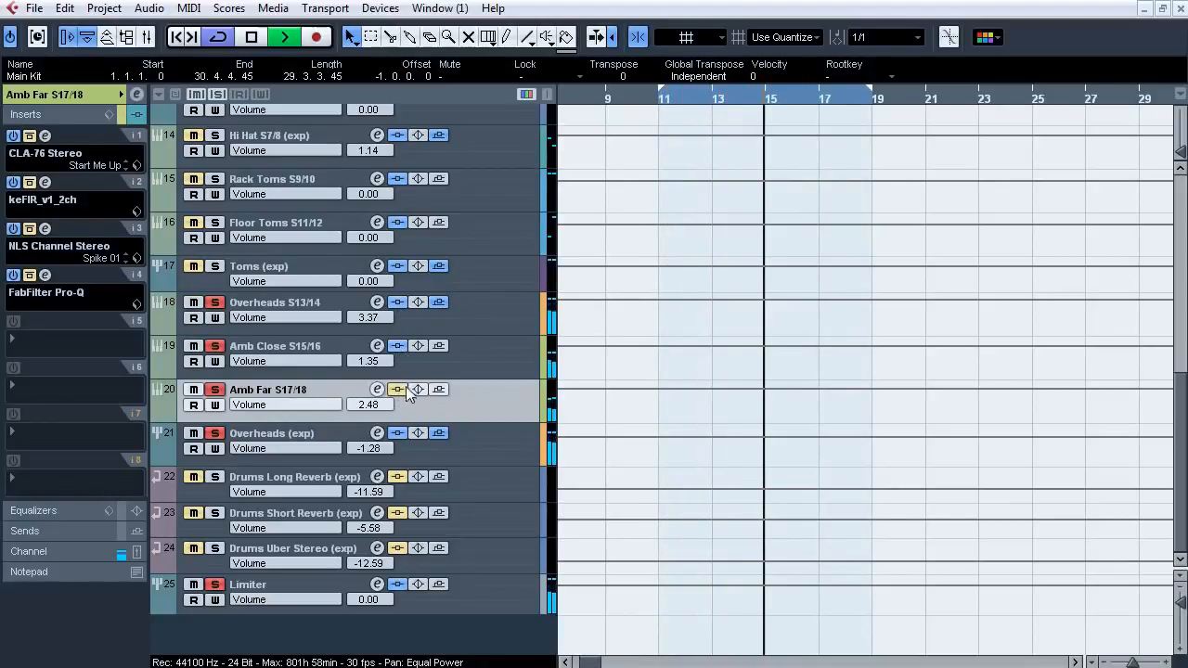
pyautogui.click(403, 389)
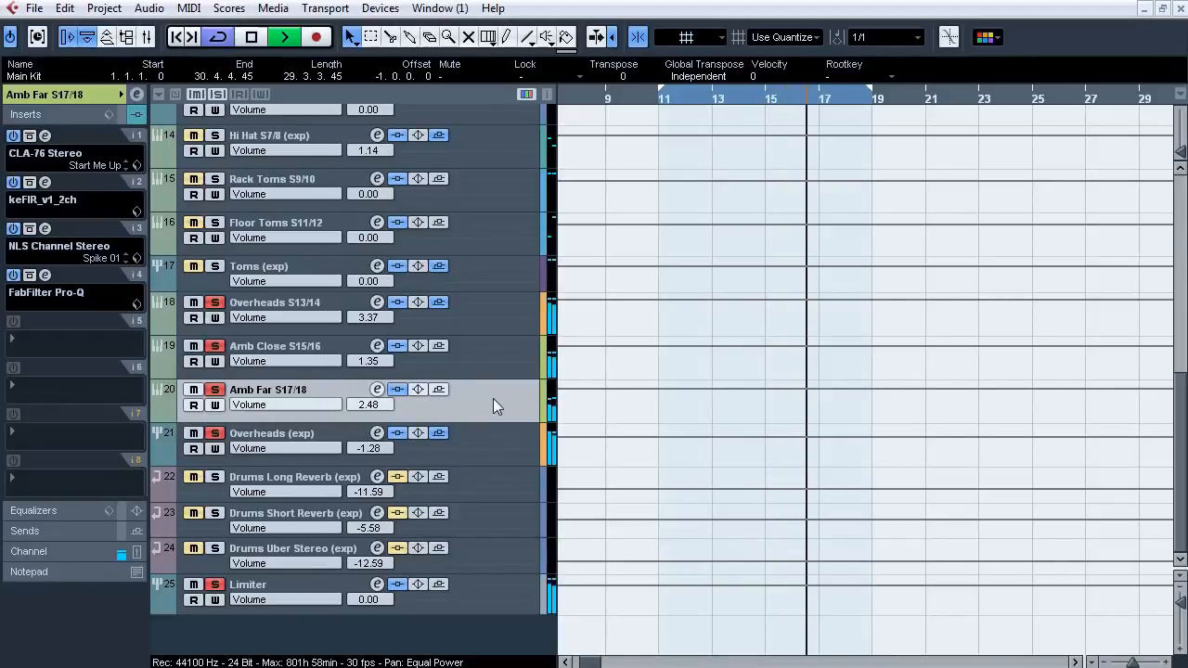
pyautogui.press('space')
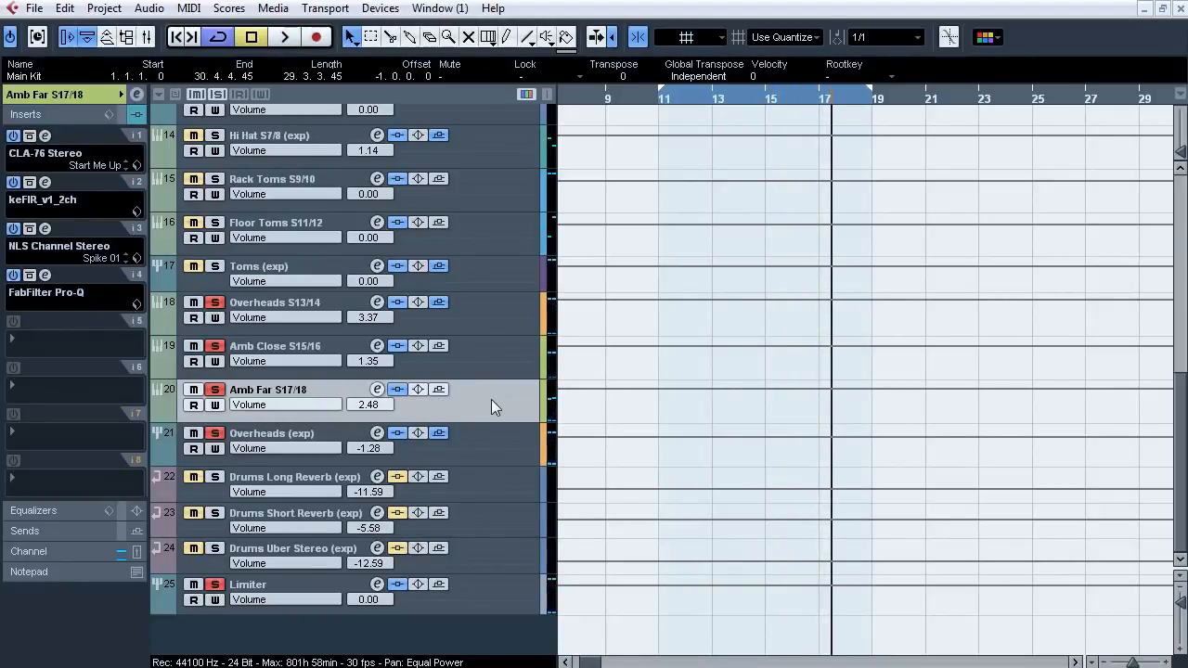
# Clear all solos, solo the Overheads (exp) group and select it to show its inserts.
pyautogui.click(217, 94)
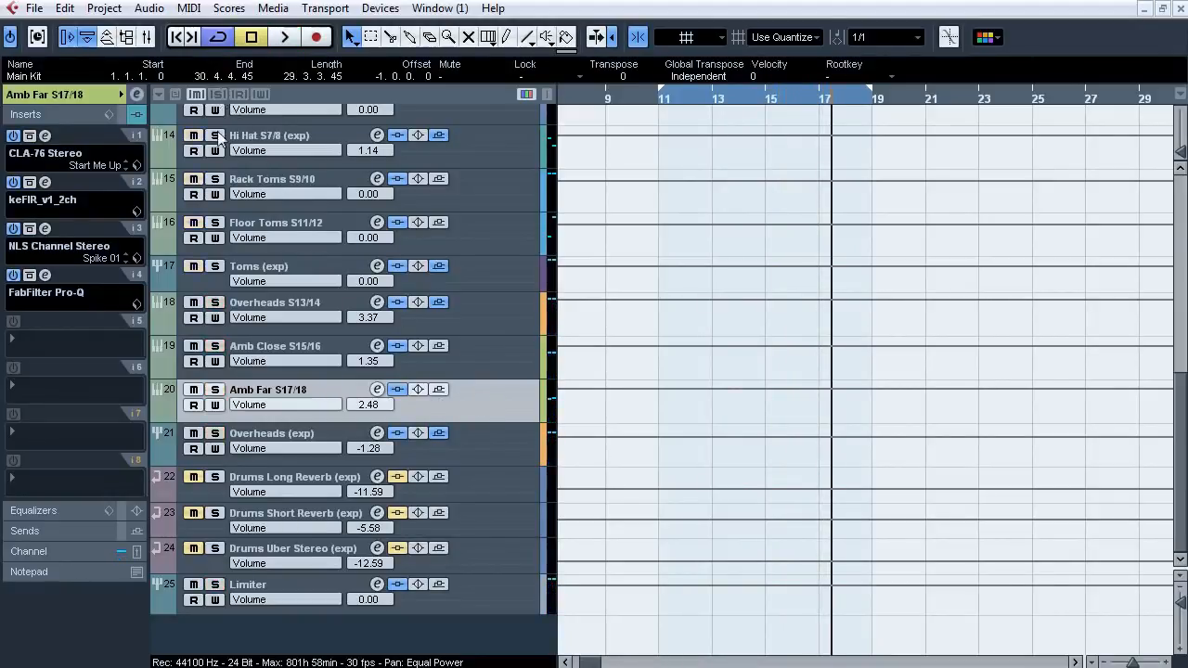
pyautogui.click(215, 433)
pyautogui.click(258, 441)
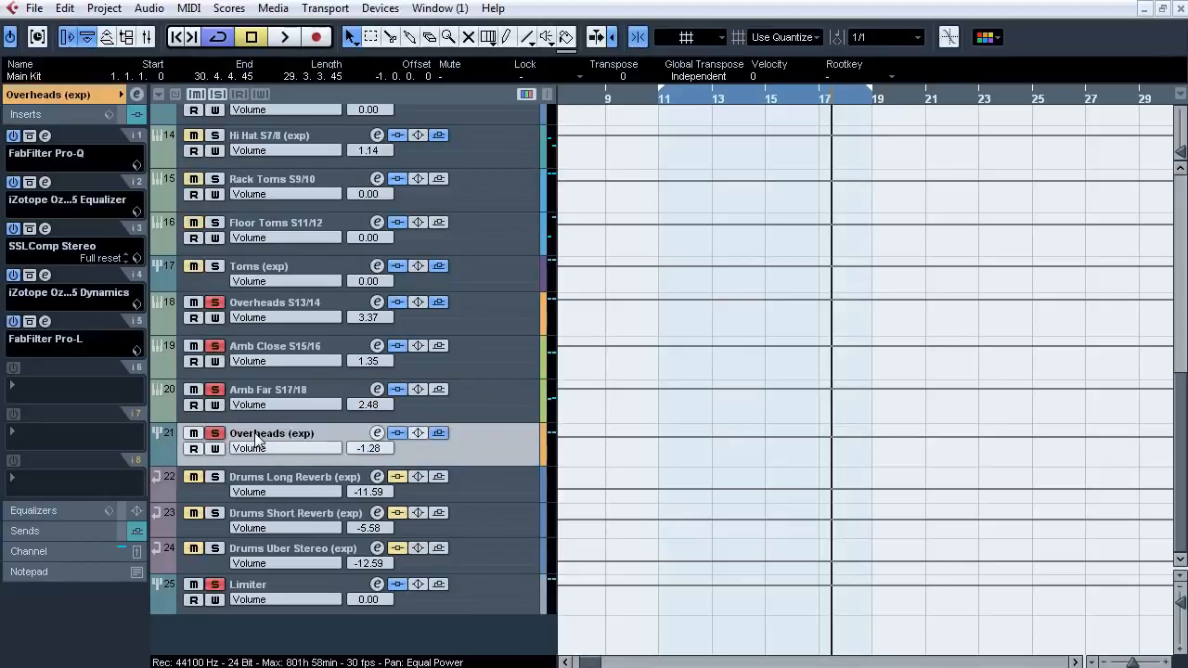
# Examine the FabFilter Pro-Q curve and the Ozone 5 Equalizer bands on Overheads (exp).
pyautogui.click(45, 135)
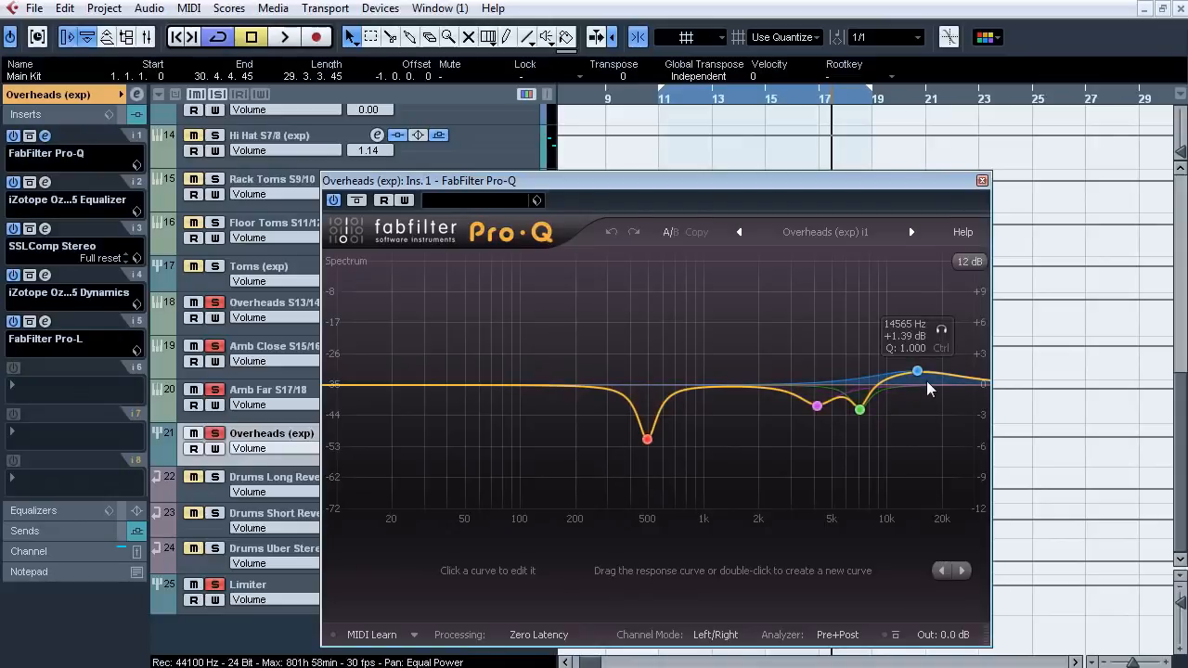
pyautogui.click(45, 136)
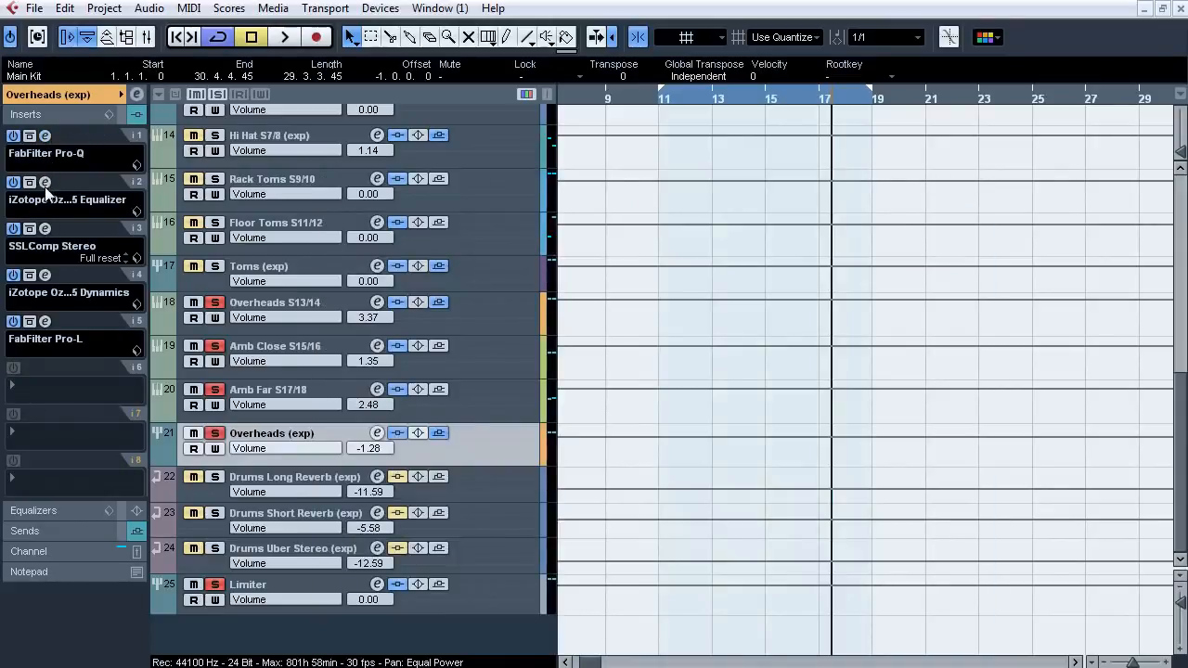
pyautogui.click(44, 184)
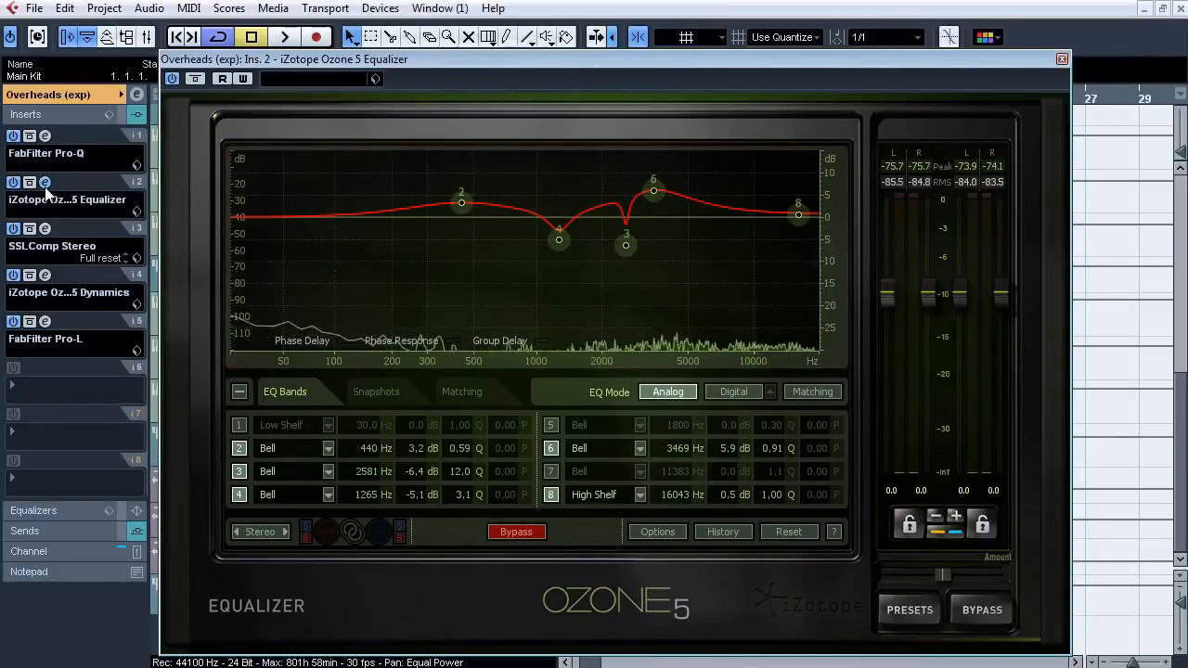
pyautogui.click(44, 183)
# Examine the SSLComp compressor settings and the Ozone 5 Dynamics bands on Overheads (exp).
pyautogui.click(44, 228)
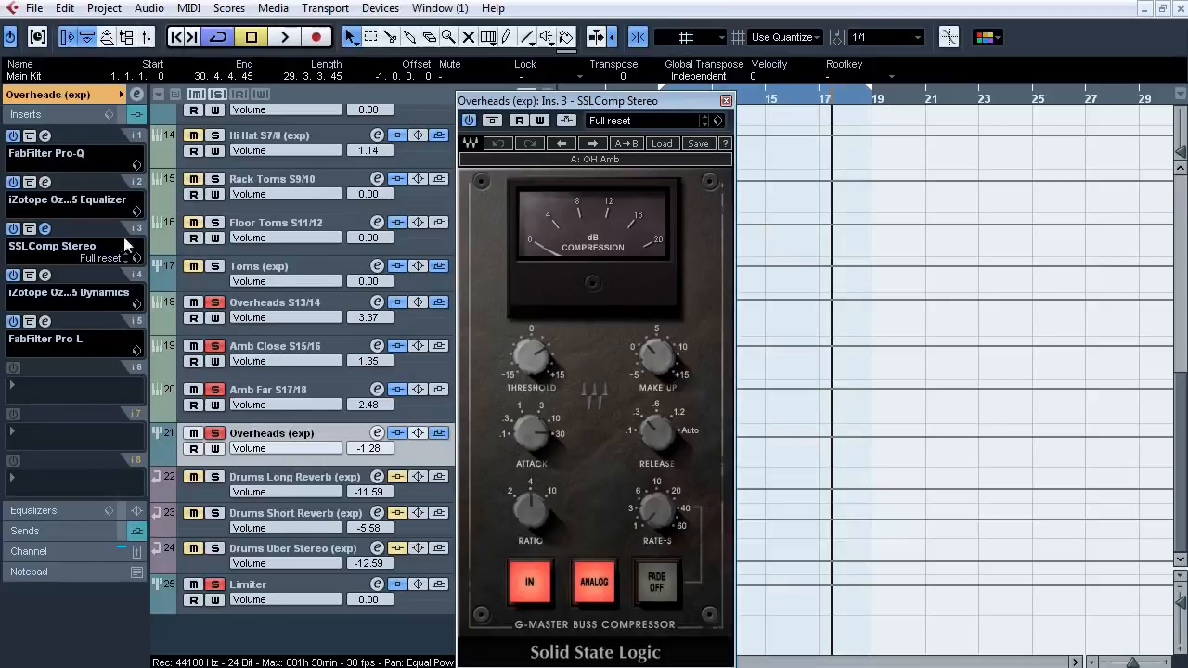
pyautogui.click(46, 229)
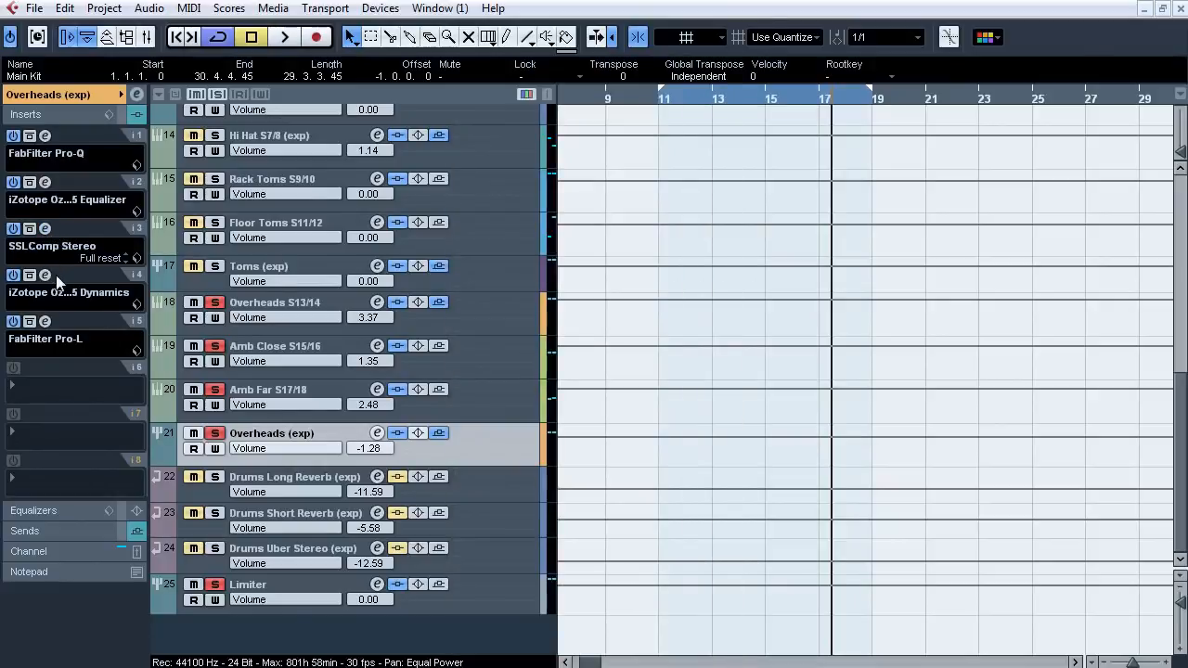
pyautogui.click(51, 275)
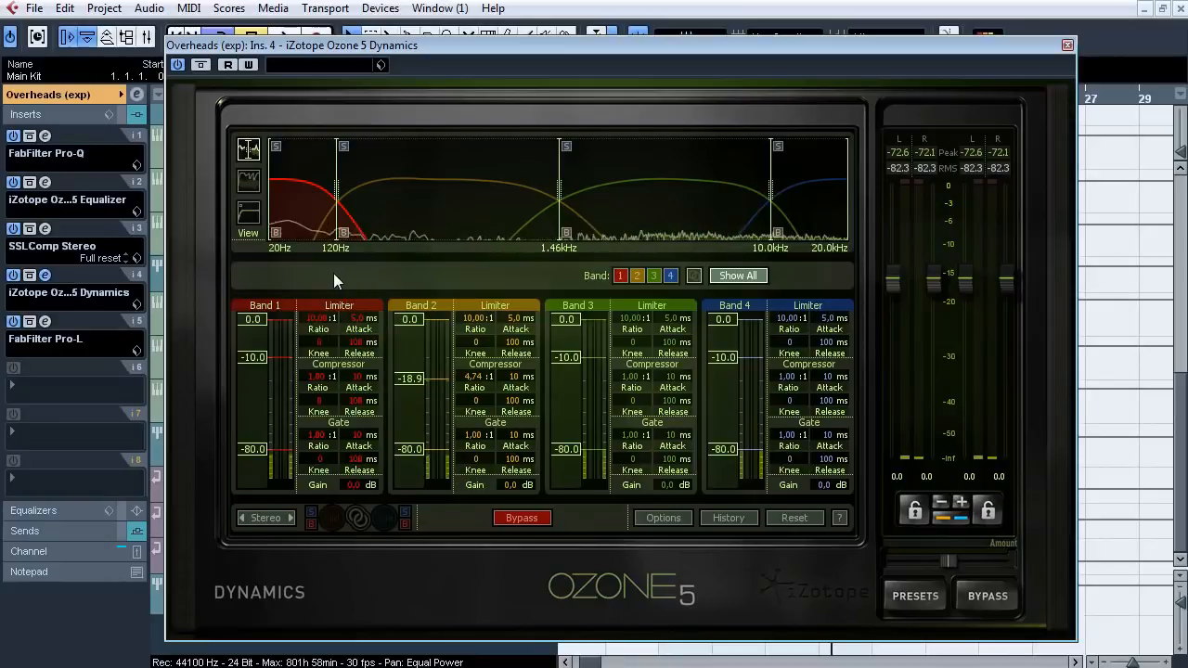
pyautogui.click(43, 275)
# Examine the FabFilter Pro-L limiter settings on Overheads (exp).
pyautogui.click(45, 321)
pyautogui.click(277, 511)
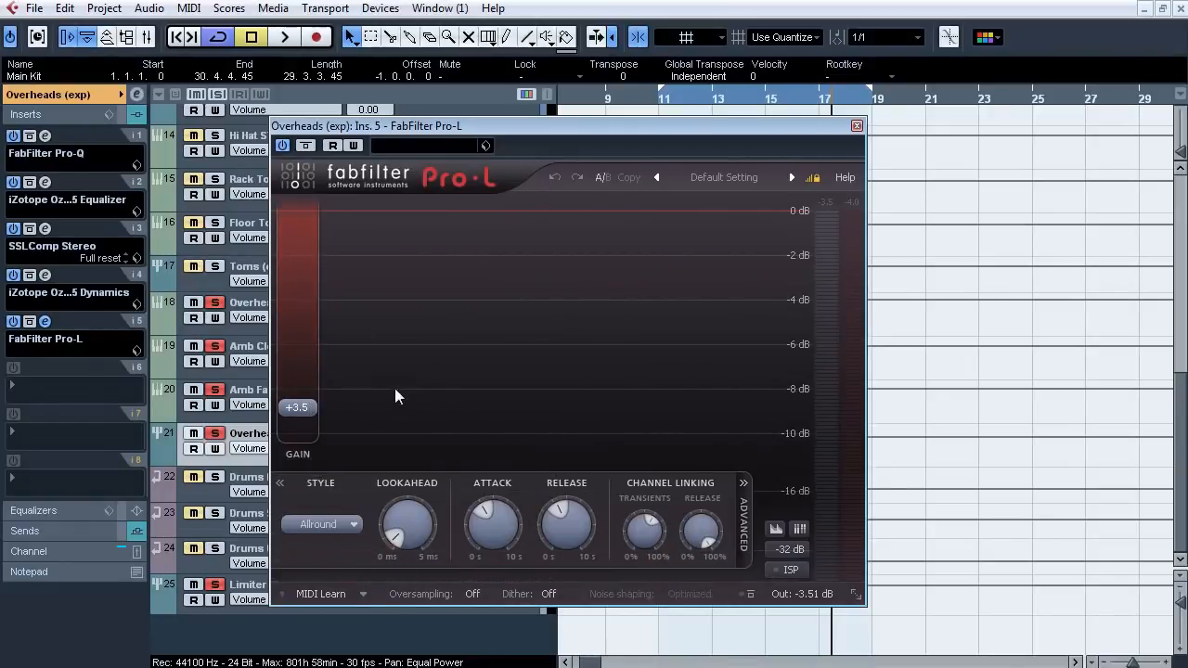
pyautogui.click(44, 321)
# Play the Overheads (exp) group and compare its sound with the group's inserts bypassed and active.
pyautogui.press('space')
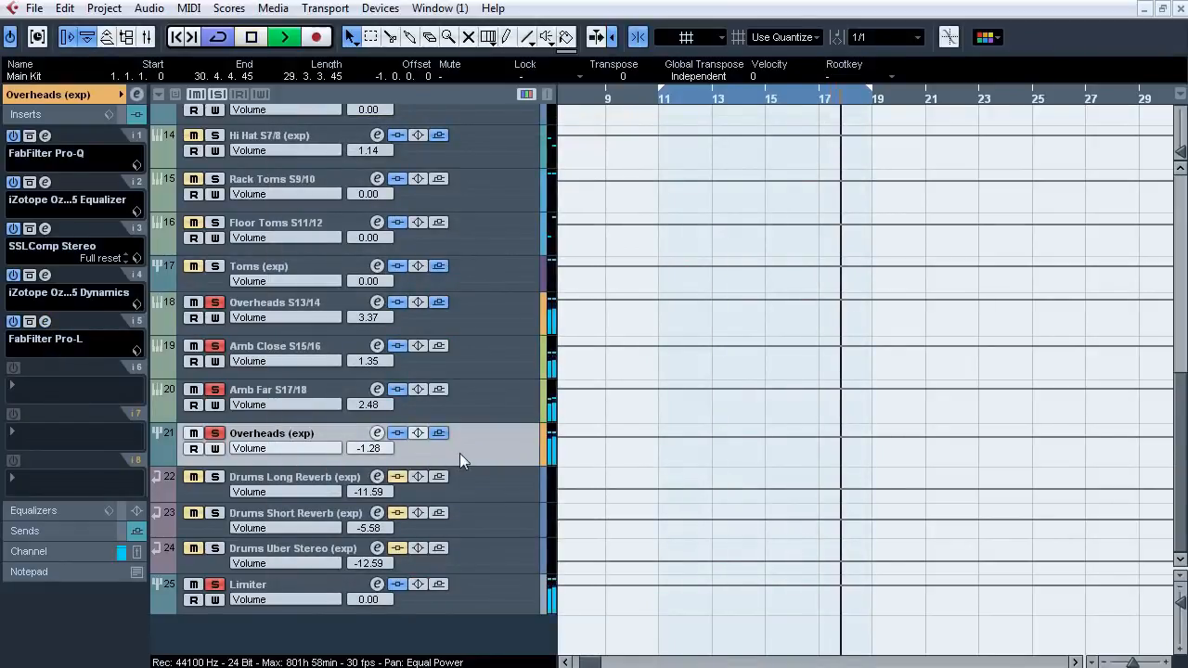
pyautogui.click(398, 434)
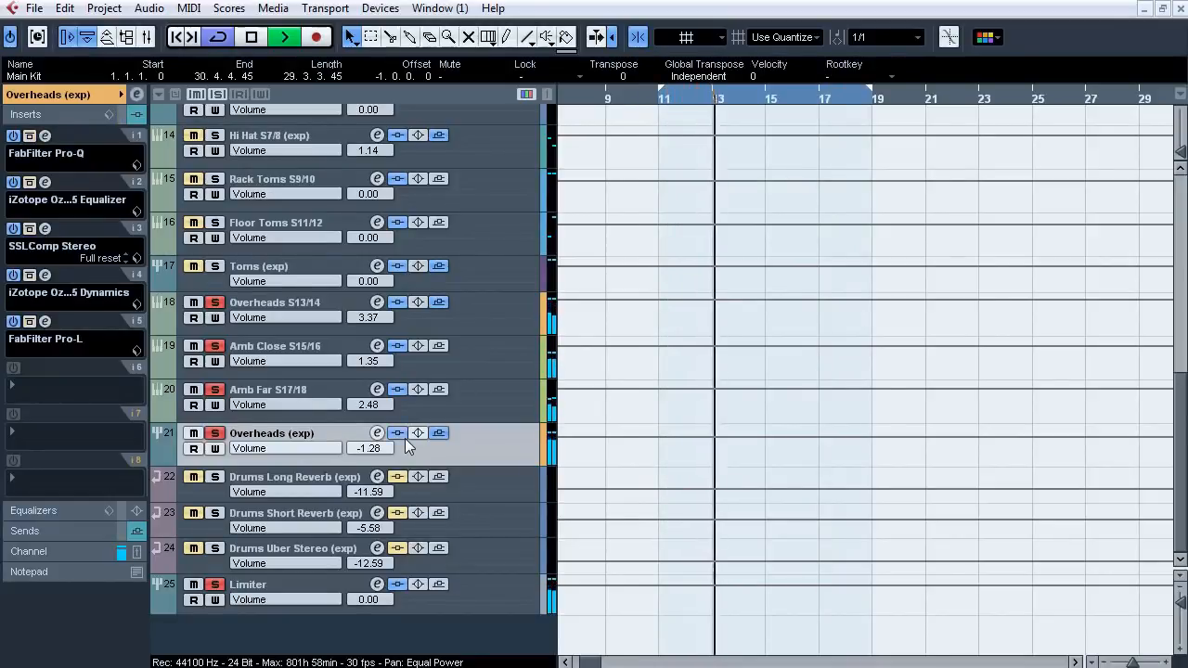
pyautogui.click(398, 433)
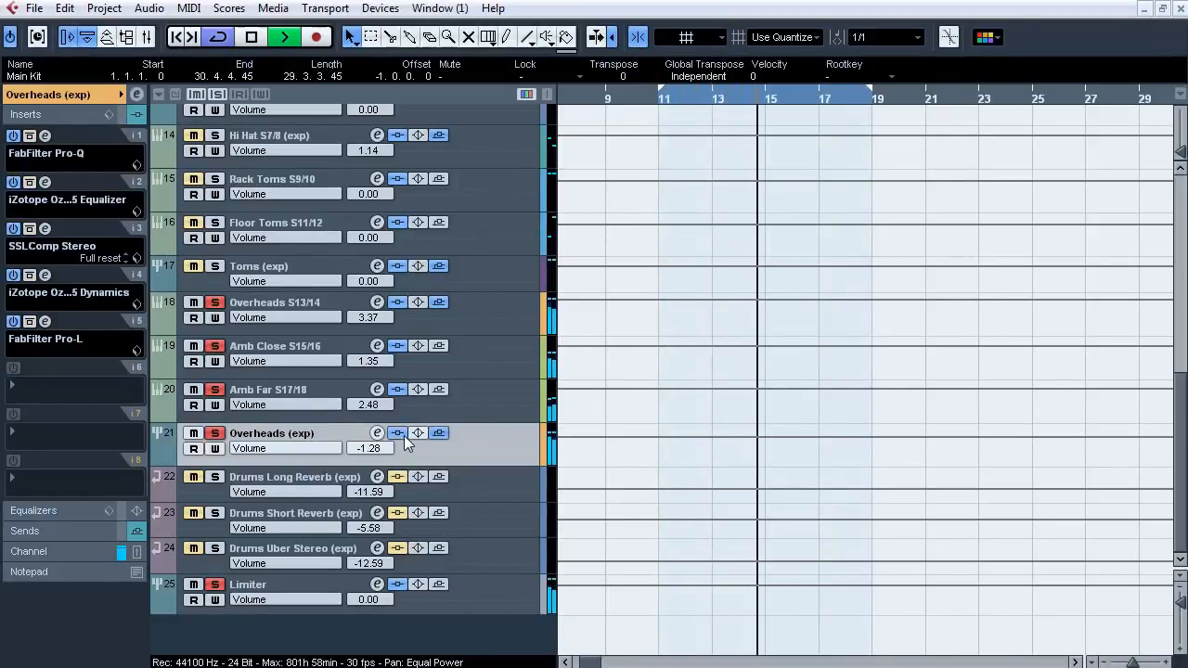
pyautogui.click(405, 439)
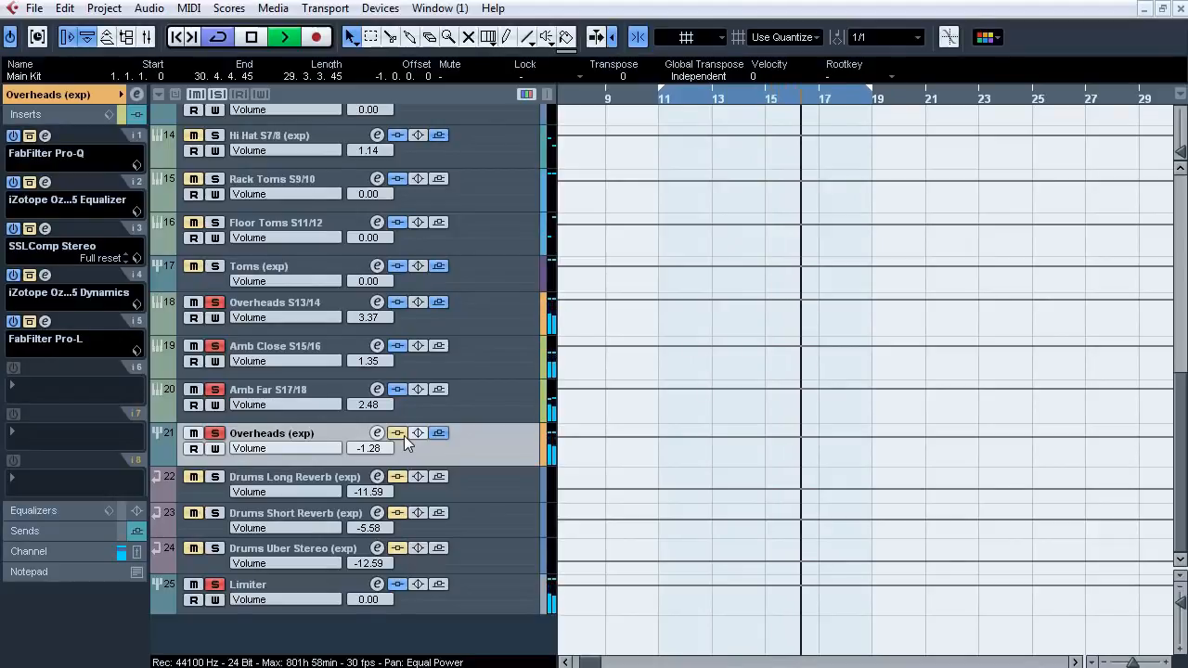
pyautogui.click(398, 433)
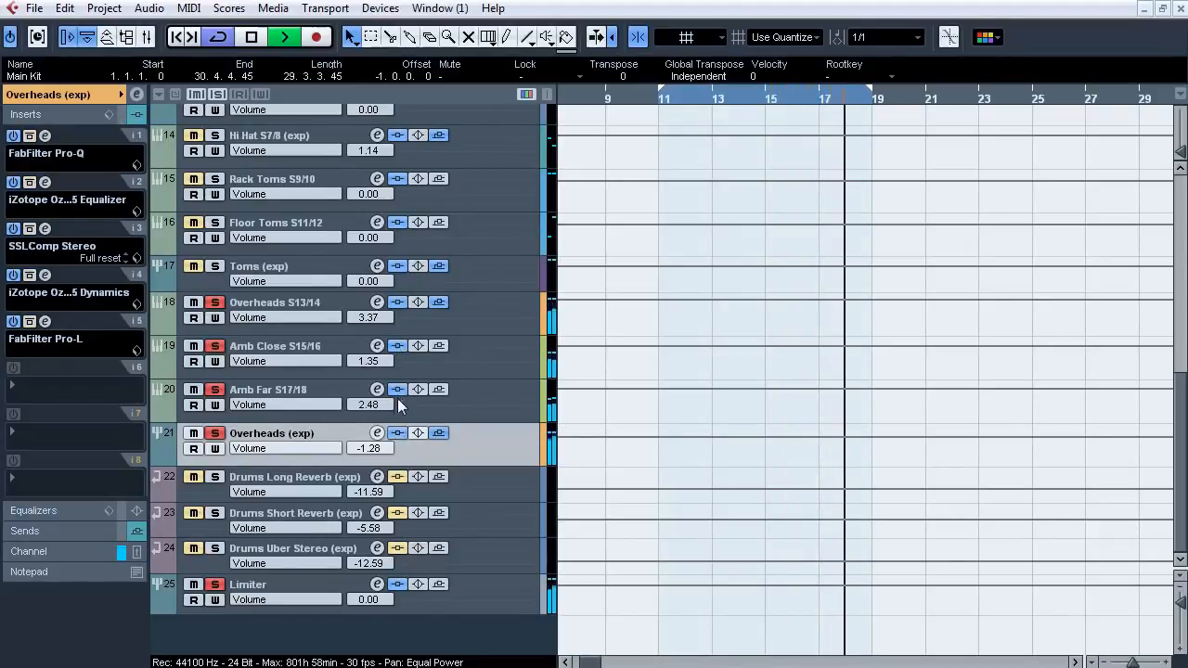
# Compare the overhead mix with inserts bypassed and active on both ambience channels, Overheads S13/14 and the Overheads (exp) group.
pyautogui.click(397, 304)
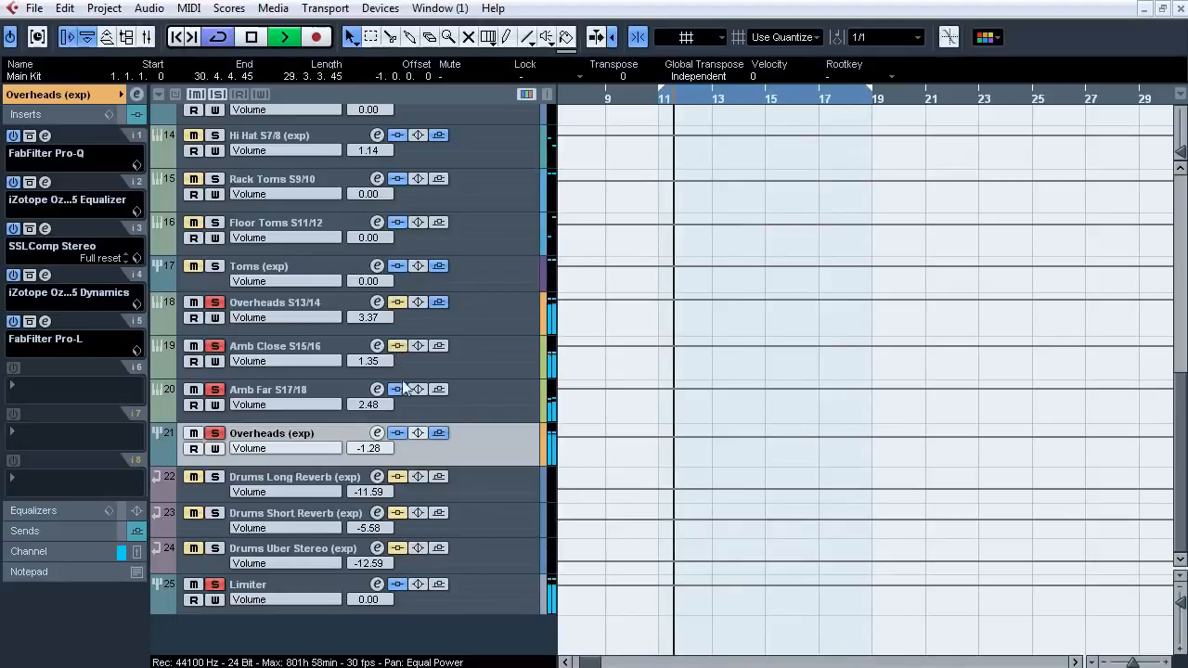
pyautogui.click(397, 345)
pyautogui.click(397, 389)
pyautogui.click(398, 432)
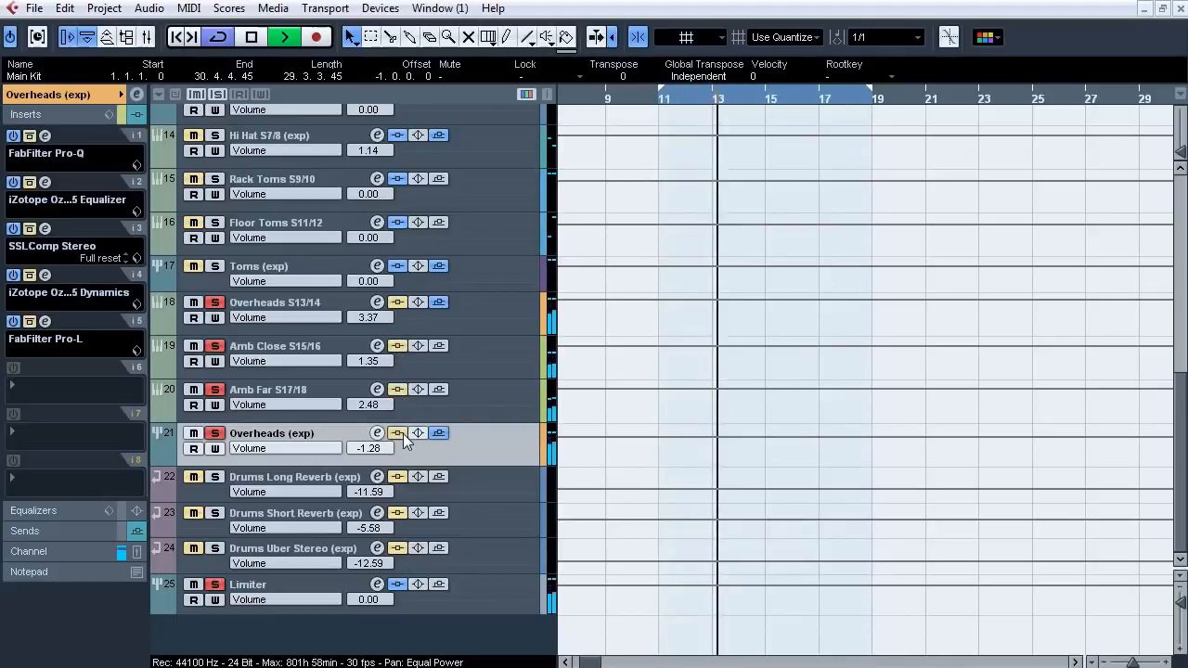
pyautogui.click(403, 433)
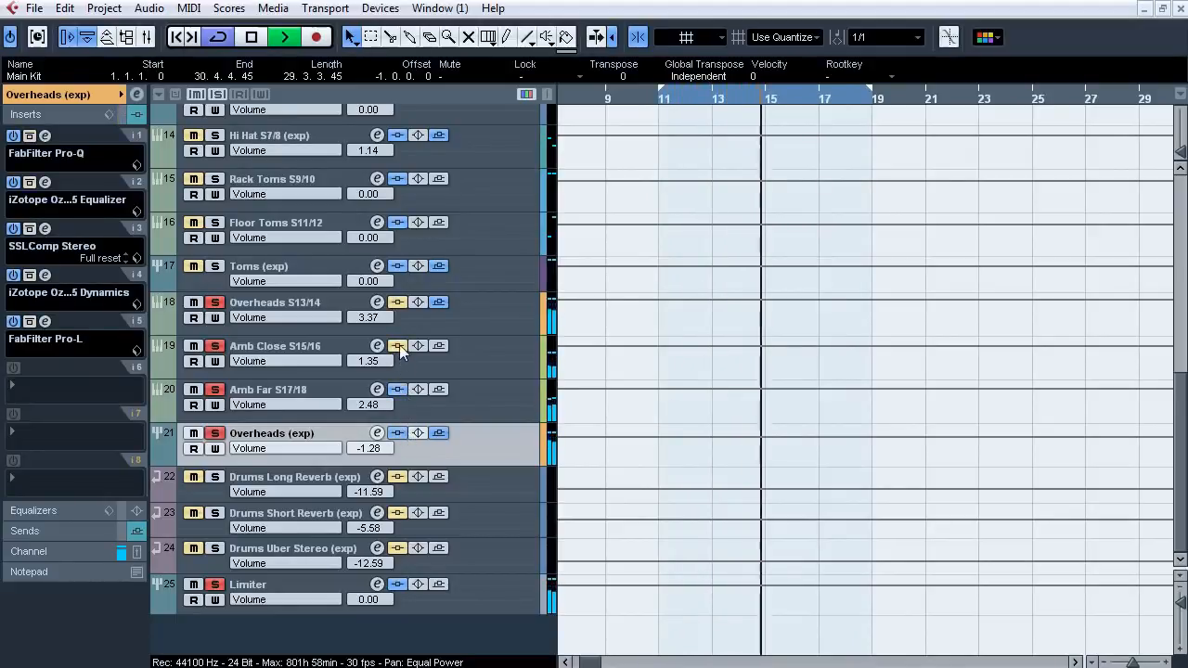
pyautogui.click(399, 302)
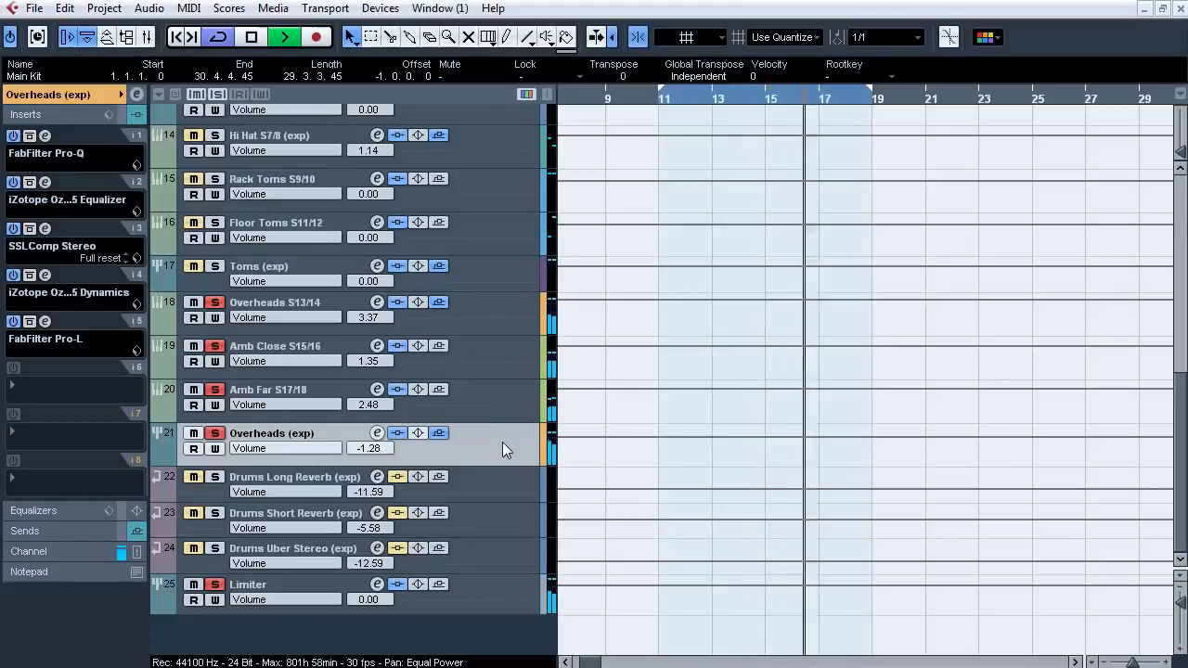
pyautogui.press('space')
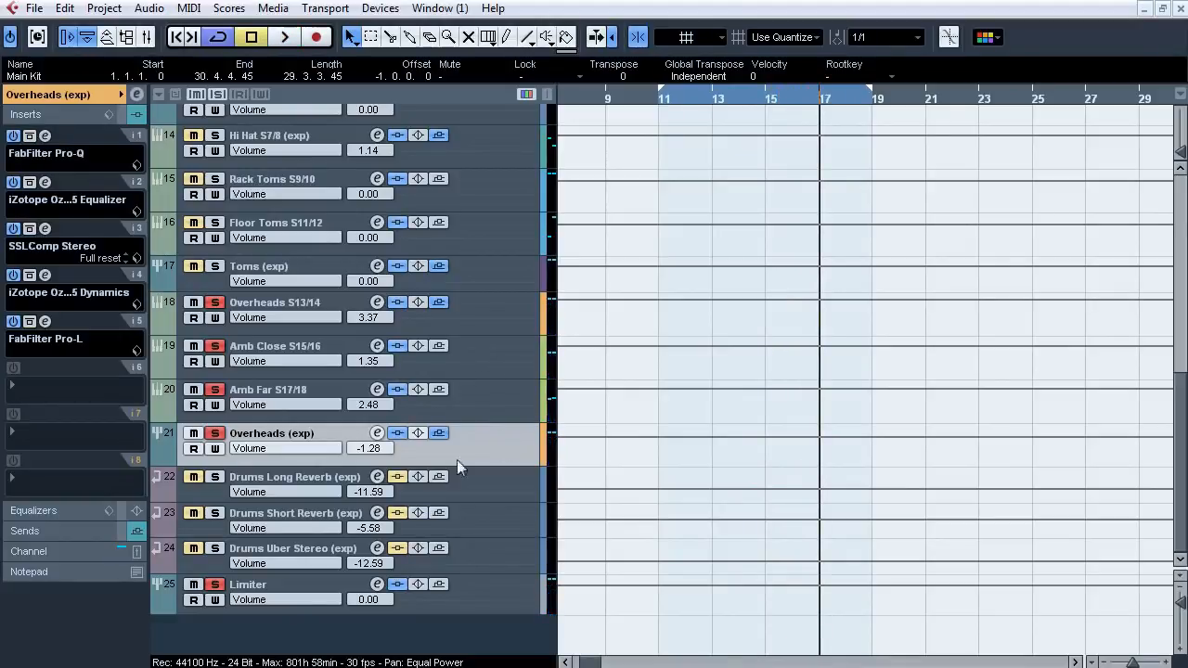
# Show the sends of the Overheads (exp) group and remove its solo.
pyautogui.click(70, 529)
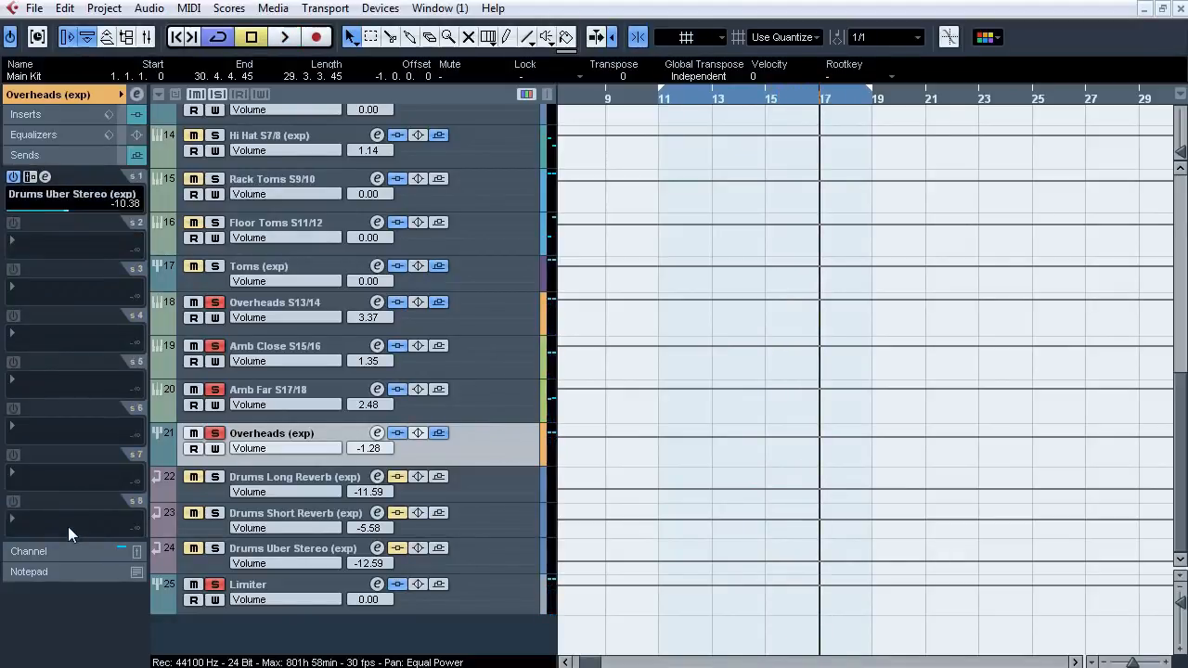
pyautogui.click(215, 434)
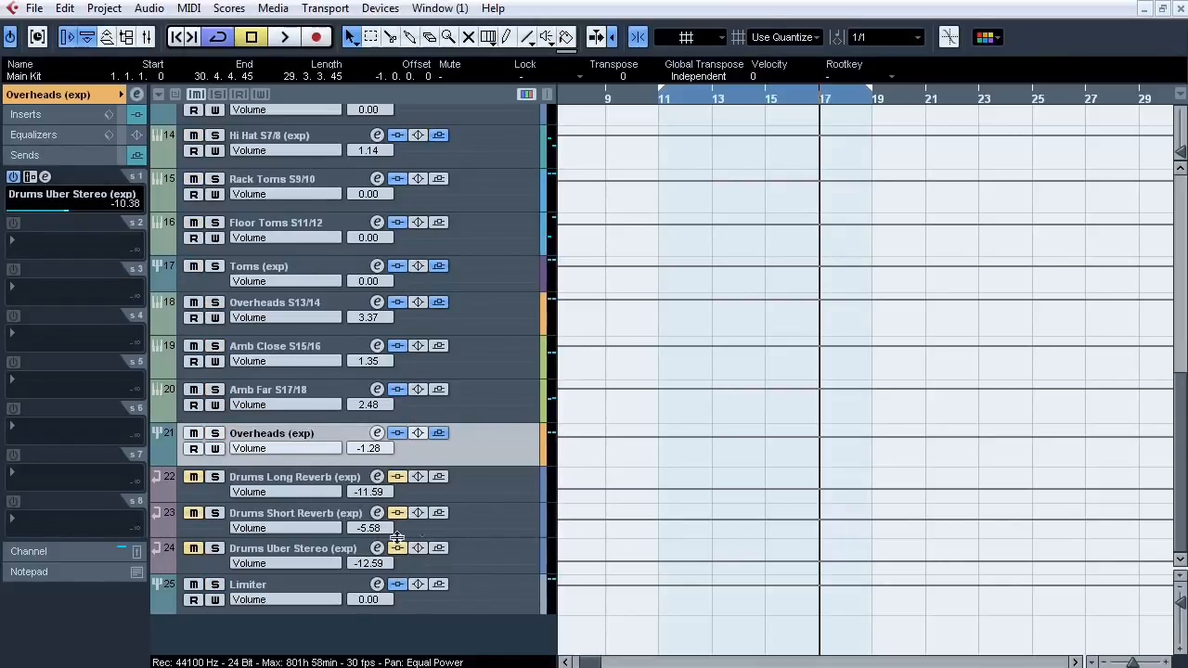
# Examine the ValhallaRoom settings, including the early reflections, and the FabFilter Pro-Q curve on Drums Long Reverb (exp).
pyautogui.click(480, 489)
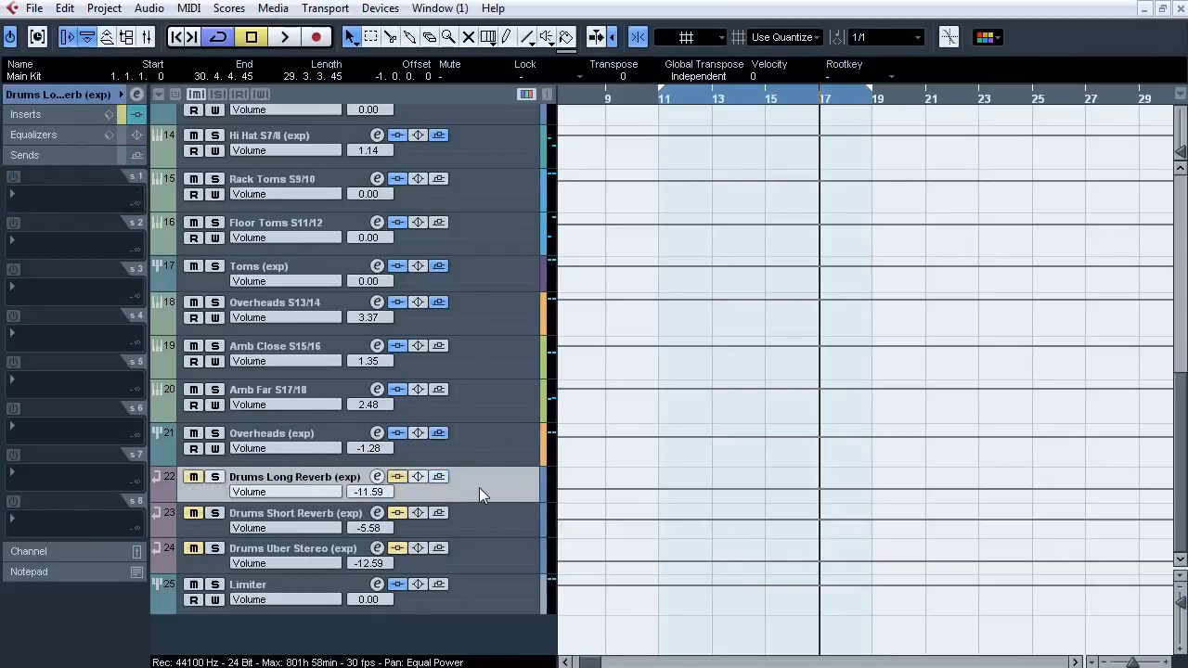
pyautogui.click(28, 115)
pyautogui.click(44, 136)
pyautogui.click(623, 248)
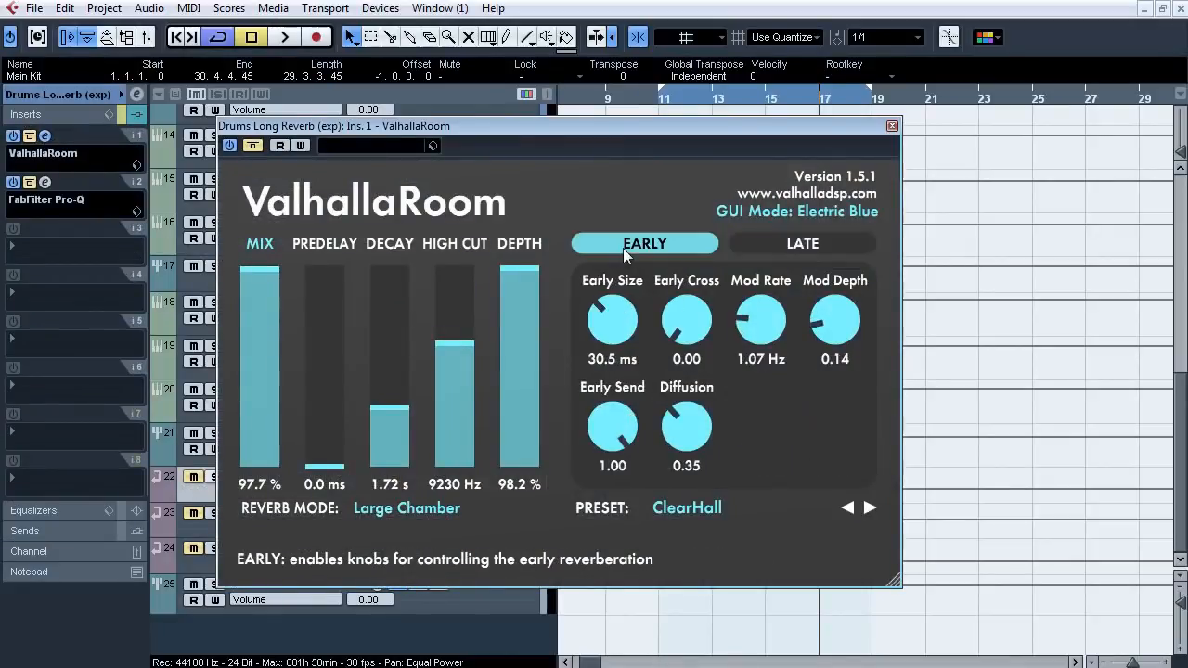
pyautogui.click(45, 135)
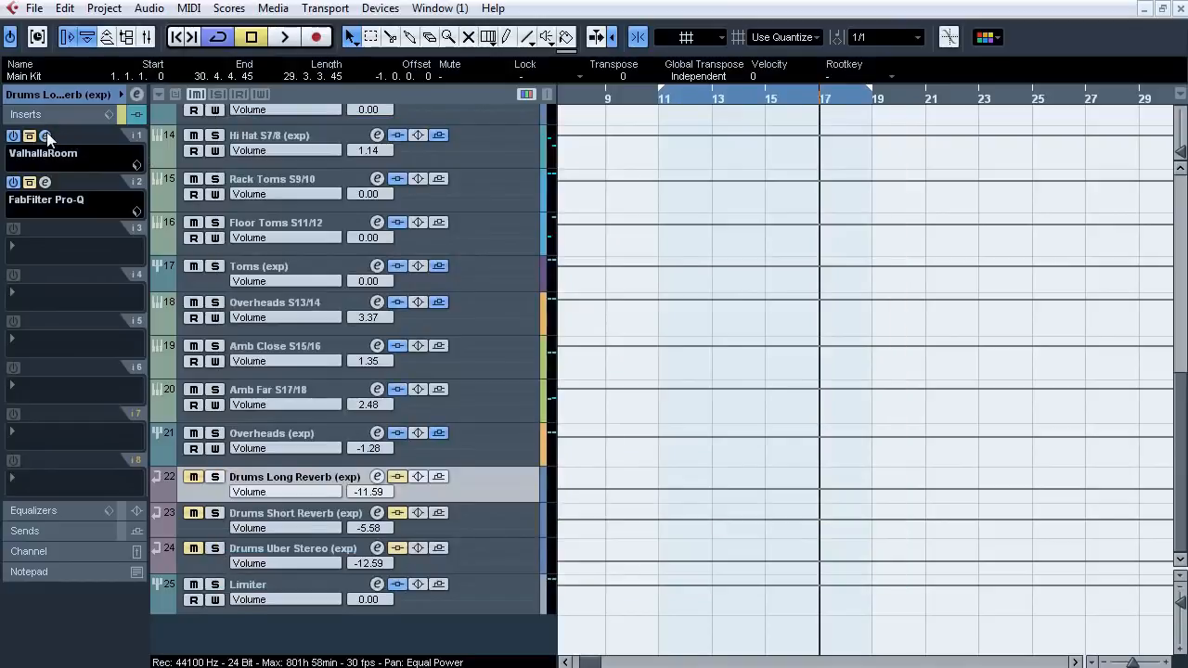
pyautogui.click(44, 183)
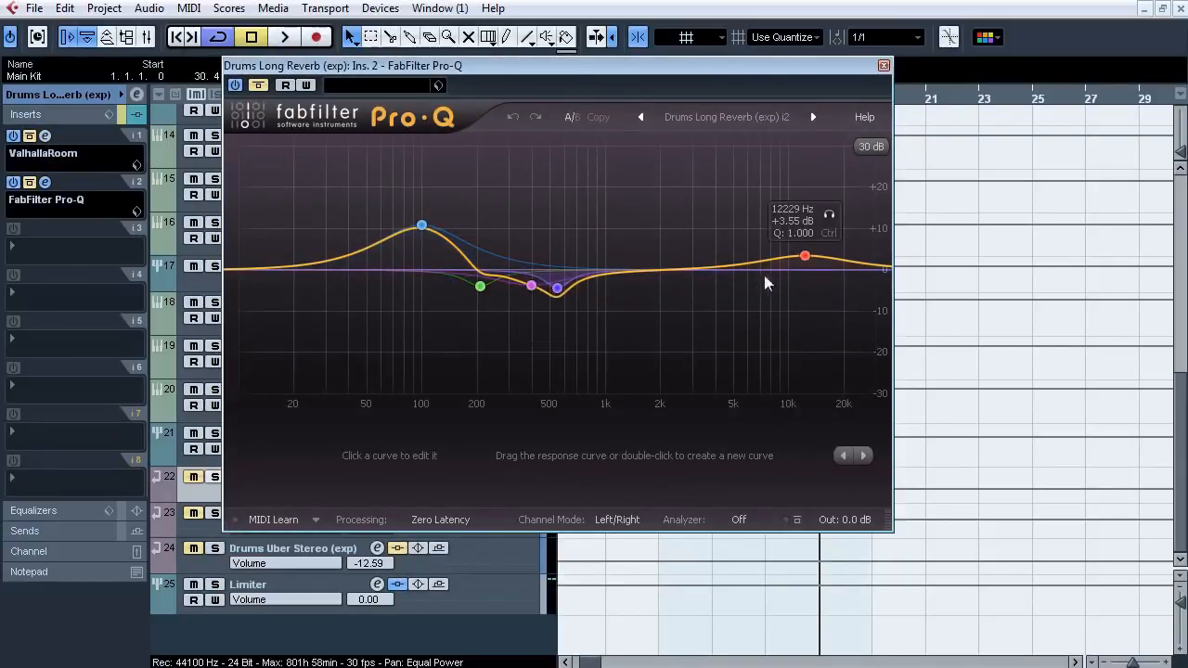
pyautogui.click(44, 183)
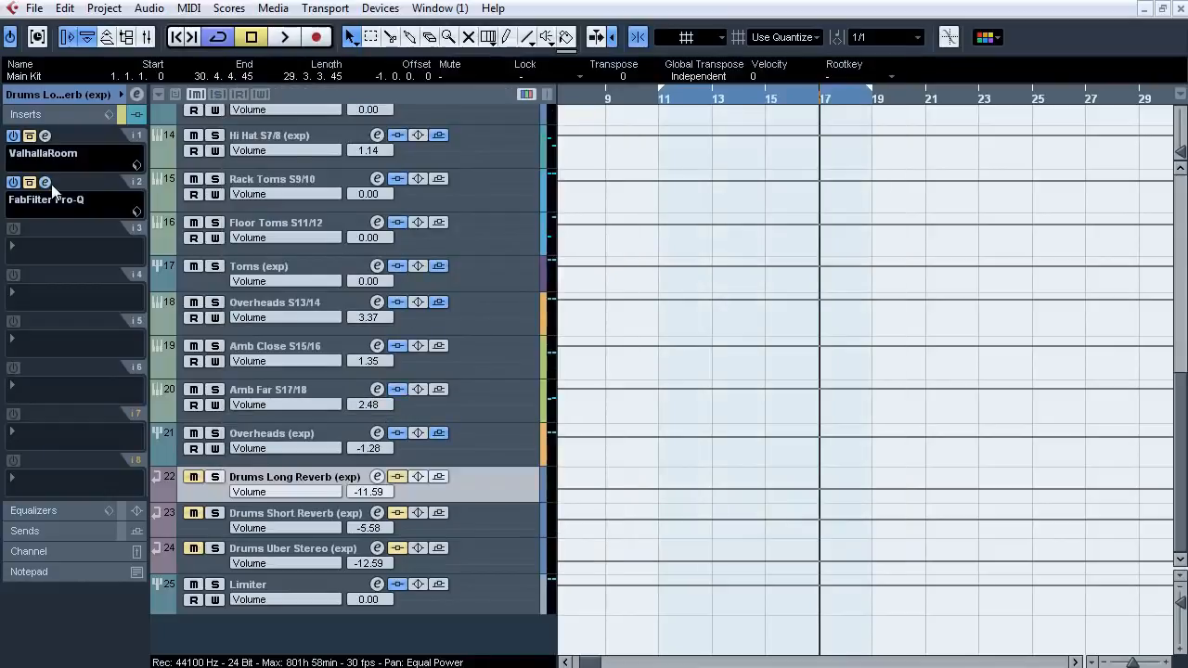
# Examine the ValhallaRoom settings, including the early reflections, and the NLS Channel settings on Drums Short Reverb (exp).
pyautogui.click(275, 518)
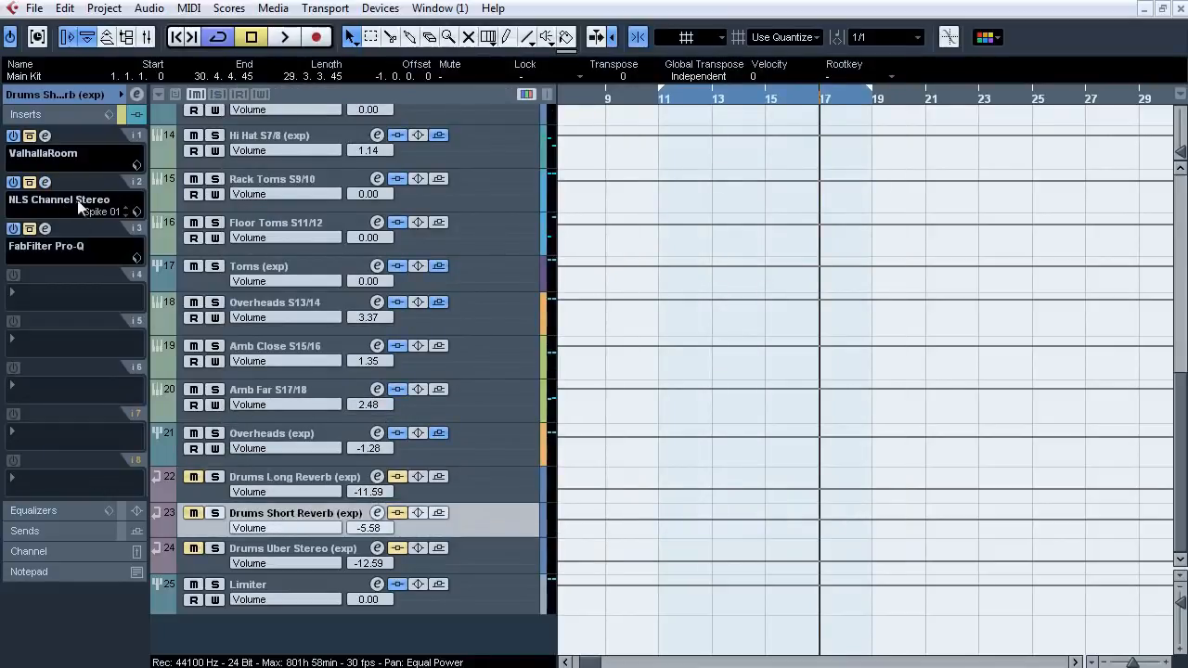
pyautogui.click(45, 137)
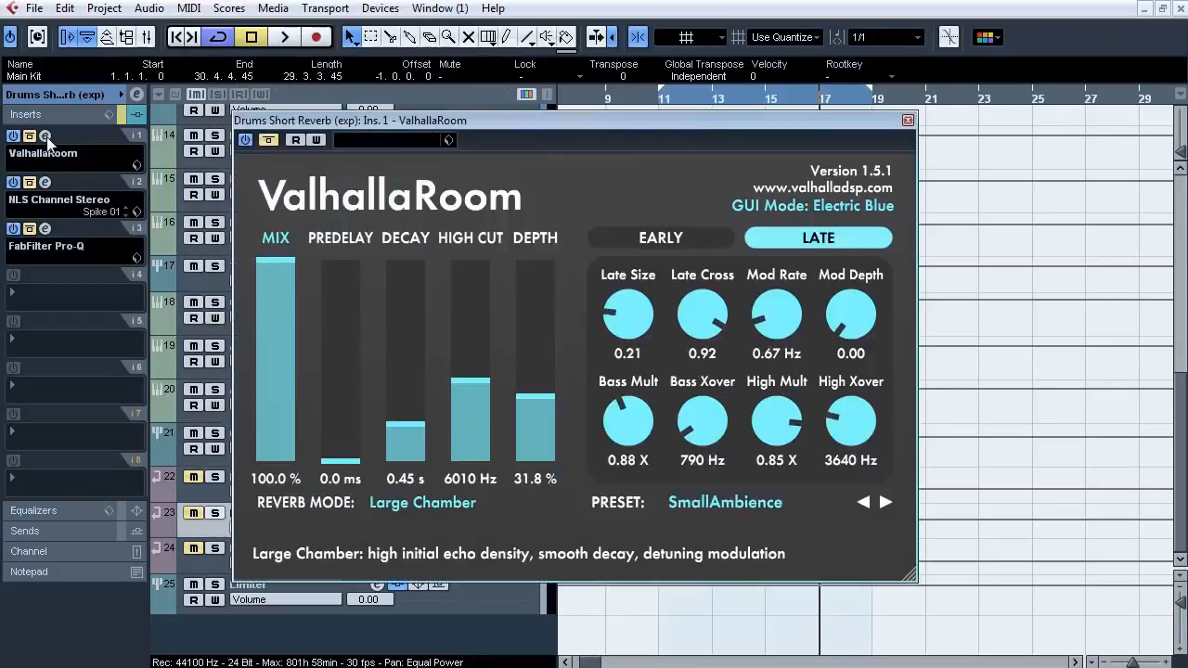
pyautogui.click(641, 241)
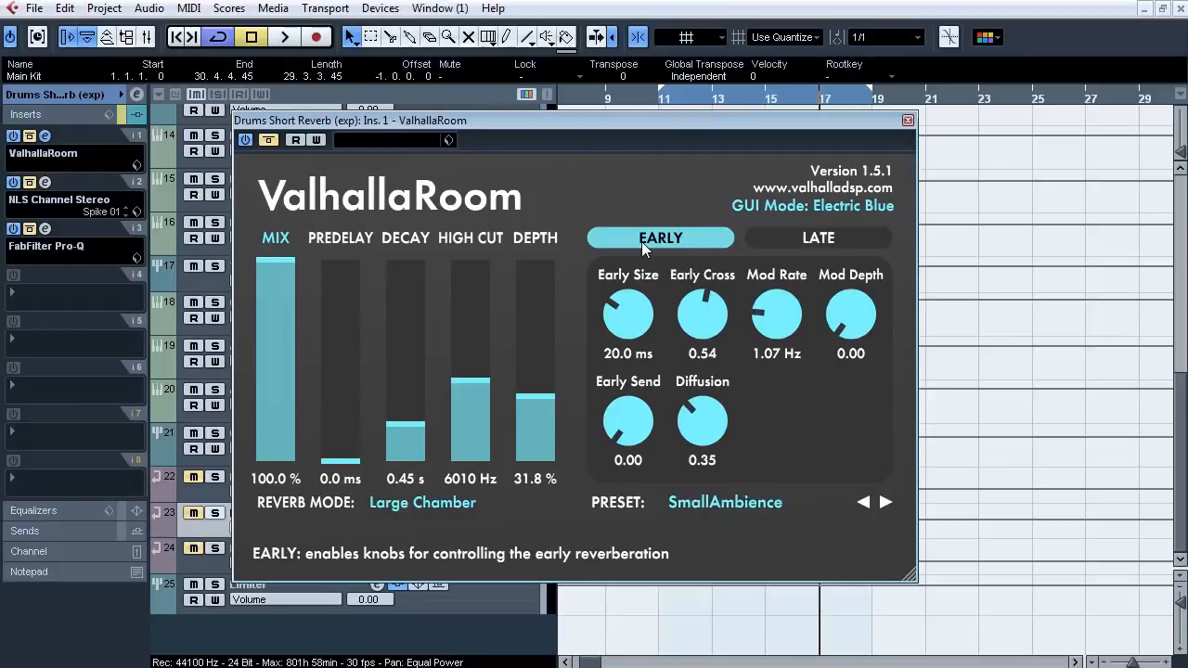
pyautogui.click(44, 136)
pyautogui.click(44, 182)
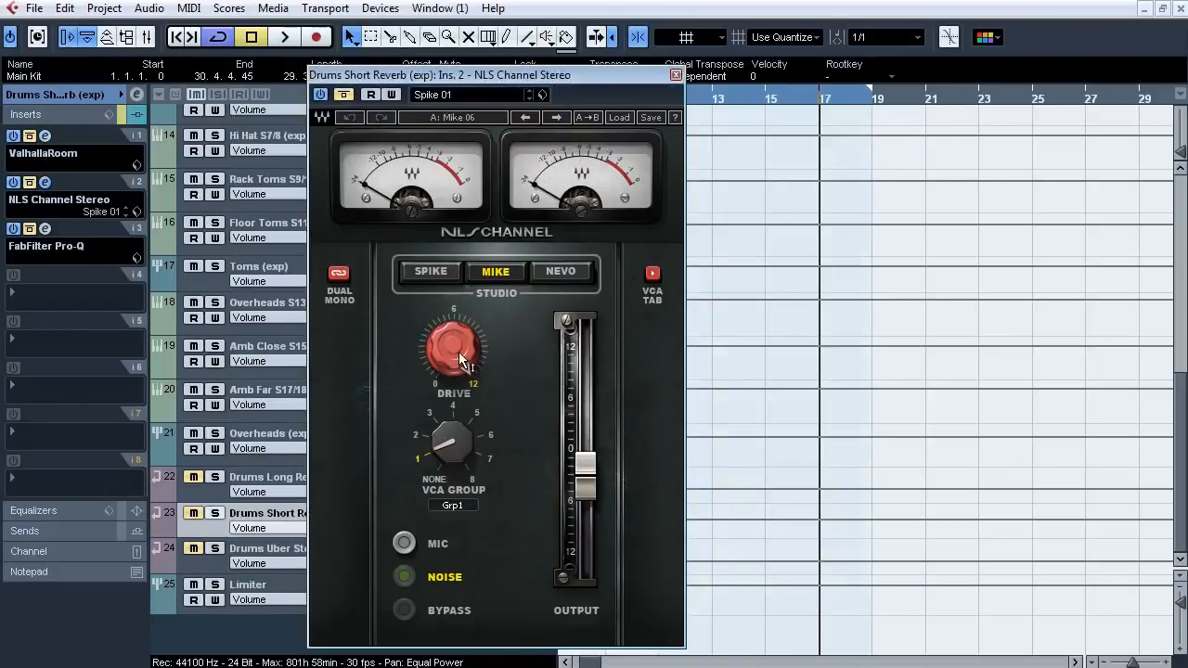
pyautogui.moveTo(586, 472)
pyautogui.click(45, 182)
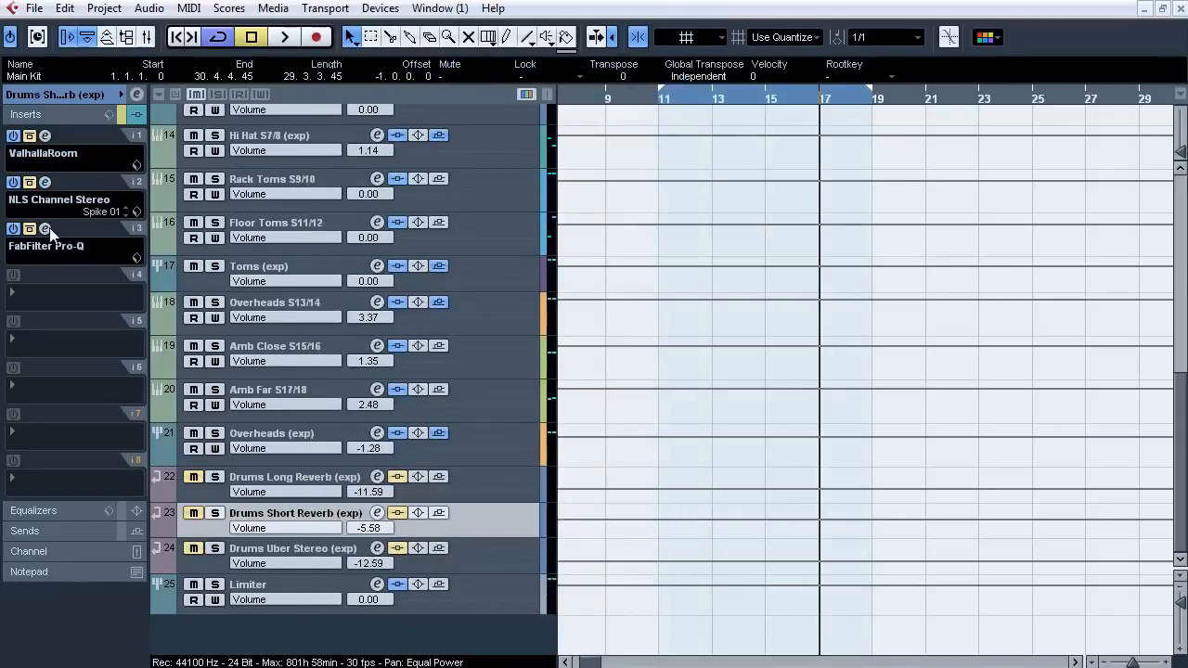
# Examine the FabFilter Pro-Q low-cut band on Drums Short Reverb (exp).
pyautogui.click(44, 228)
pyautogui.click(470, 376)
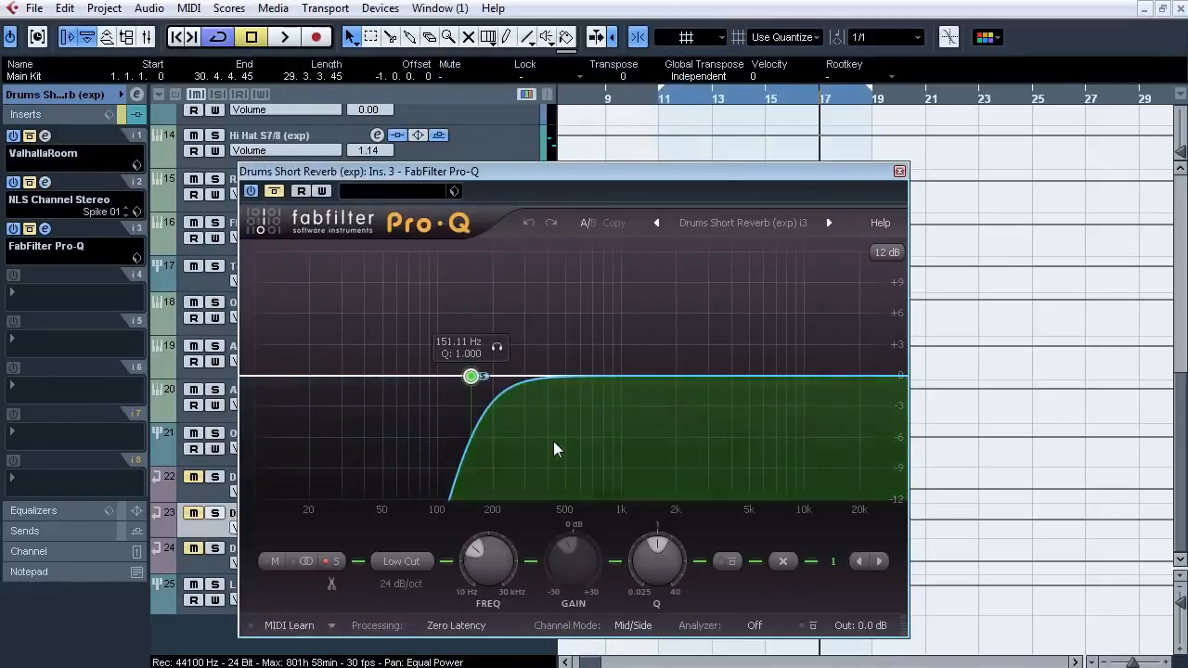
pyautogui.click(46, 229)
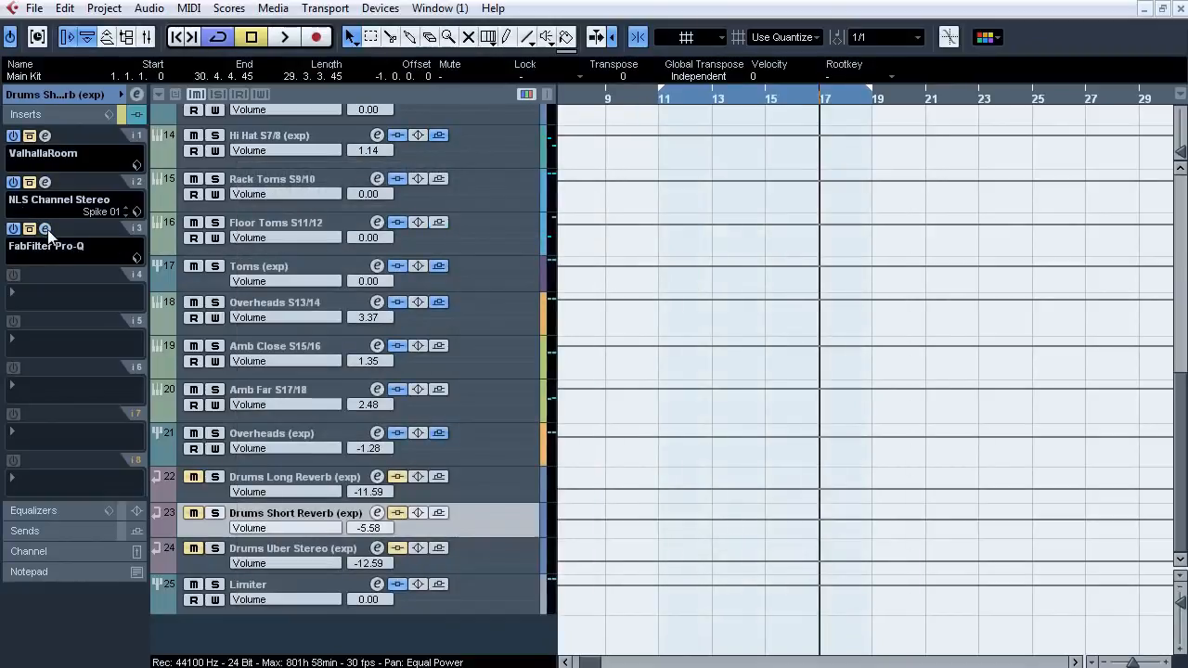
# Examine the SPL Transient Designer settings on Drums Uber Stereo (exp).
pyautogui.click(303, 546)
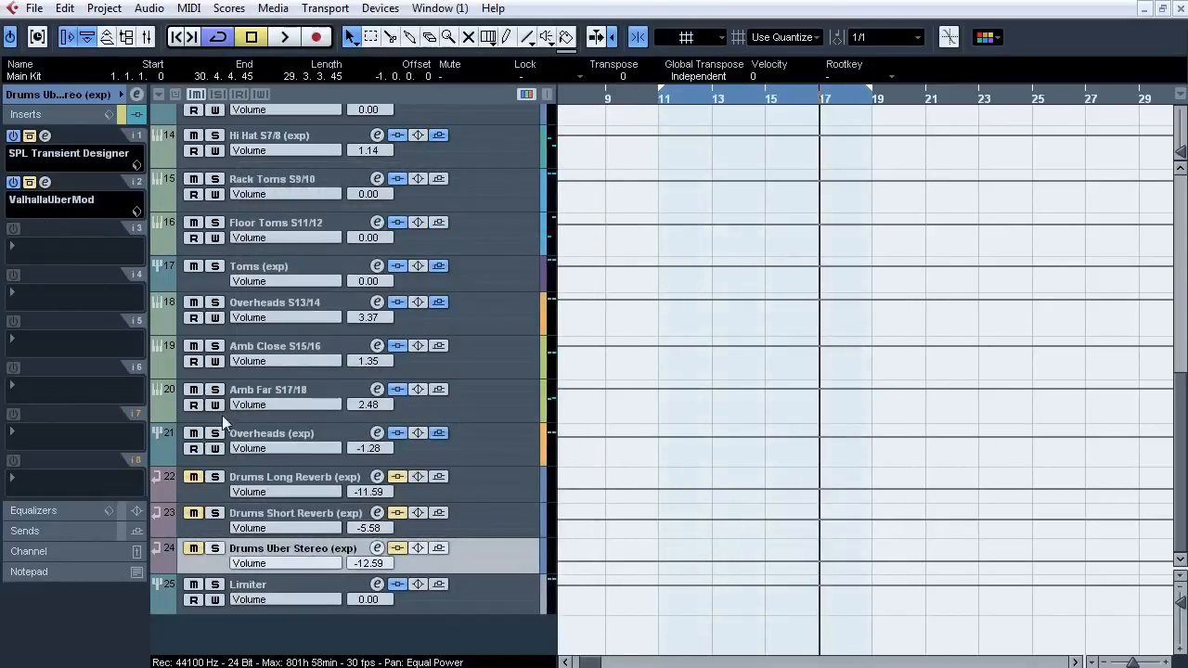
pyautogui.click(45, 136)
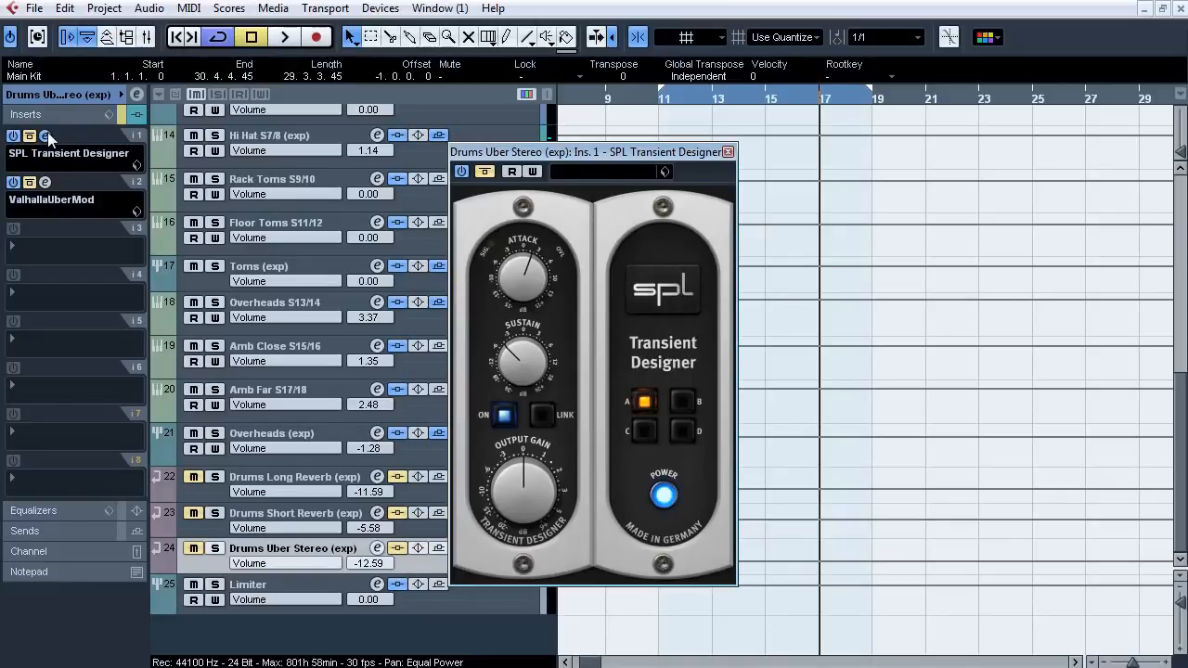
pyautogui.click(45, 136)
# Review the taps, diffusion, EQ, drive, warp and modulation settings of ValhallaUberMod on Drums Uber Stereo (exp).
pyautogui.click(45, 182)
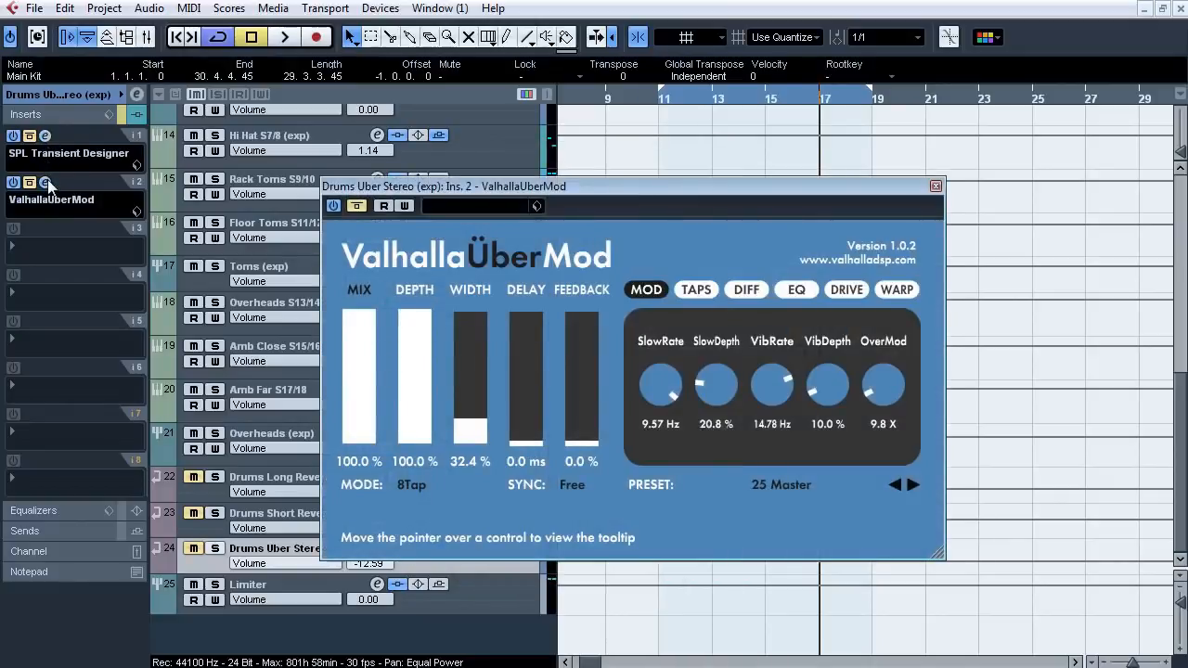
pyautogui.click(715, 291)
pyautogui.click(746, 290)
pyautogui.click(796, 290)
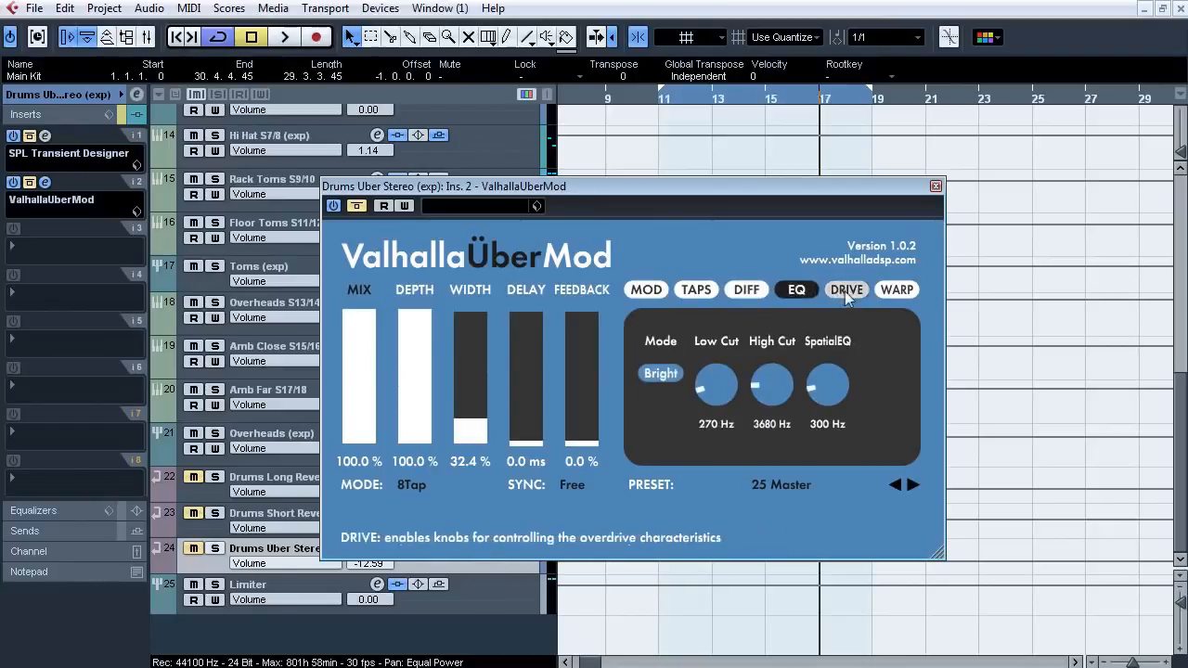
pyautogui.click(845, 292)
pyautogui.click(891, 291)
pyautogui.click(650, 290)
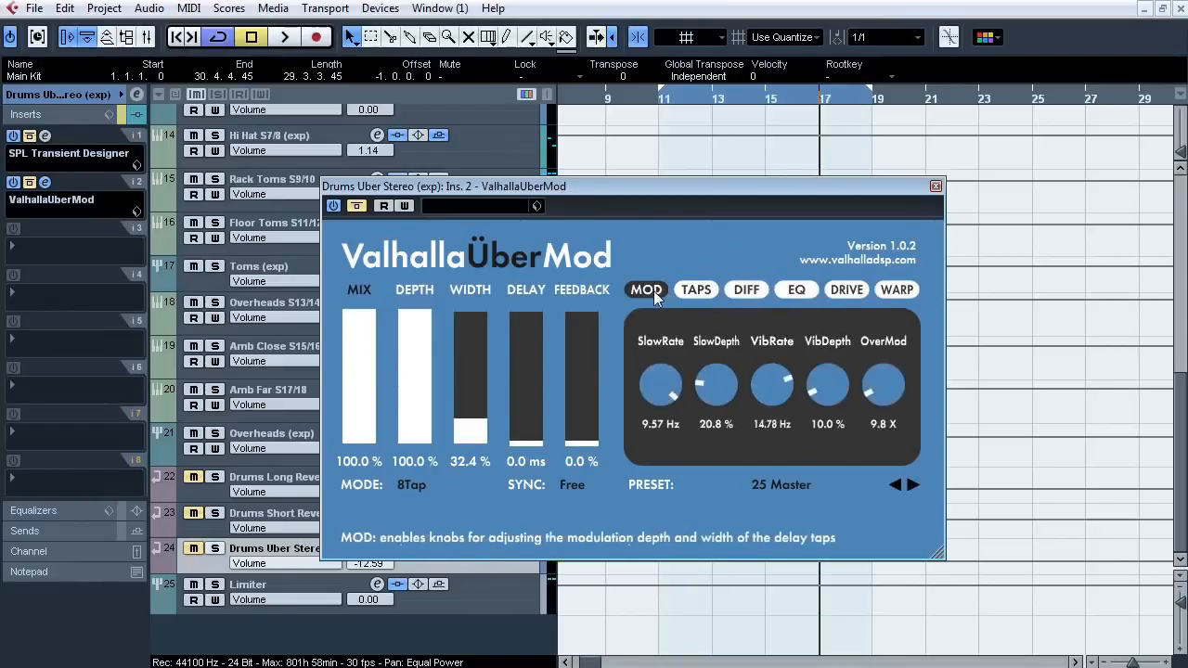
pyautogui.click(50, 184)
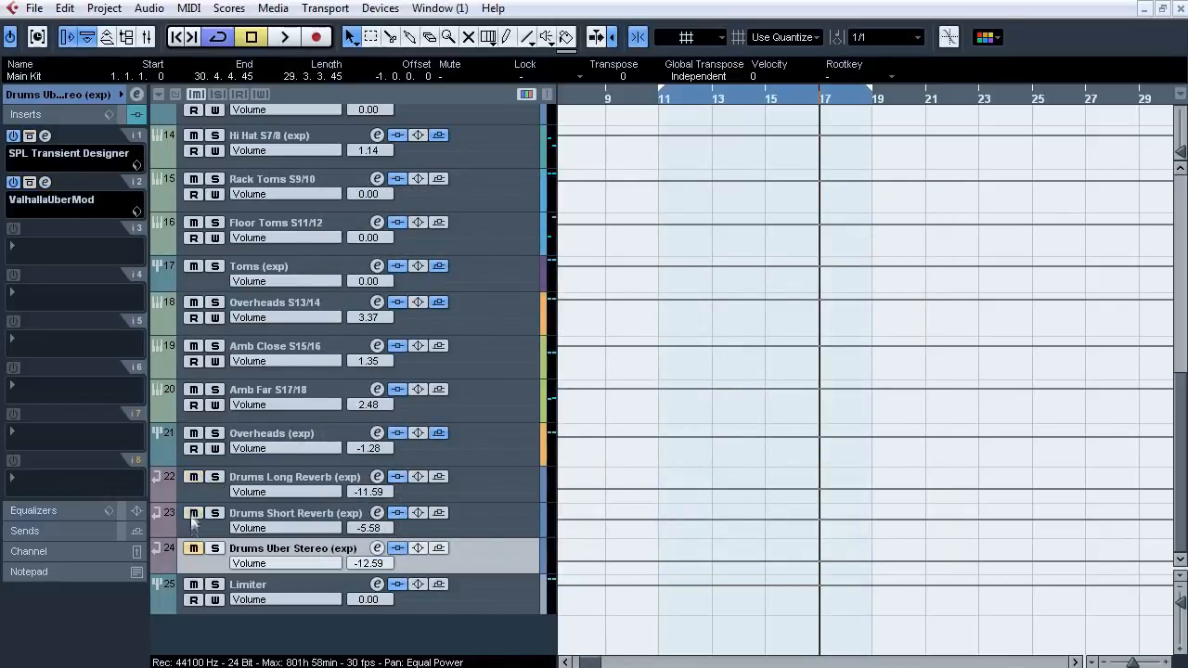
# Review the faders and output routing of all drum, group and effects channels in the Mixer through to the Limiter group.
pyautogui.press('F3')
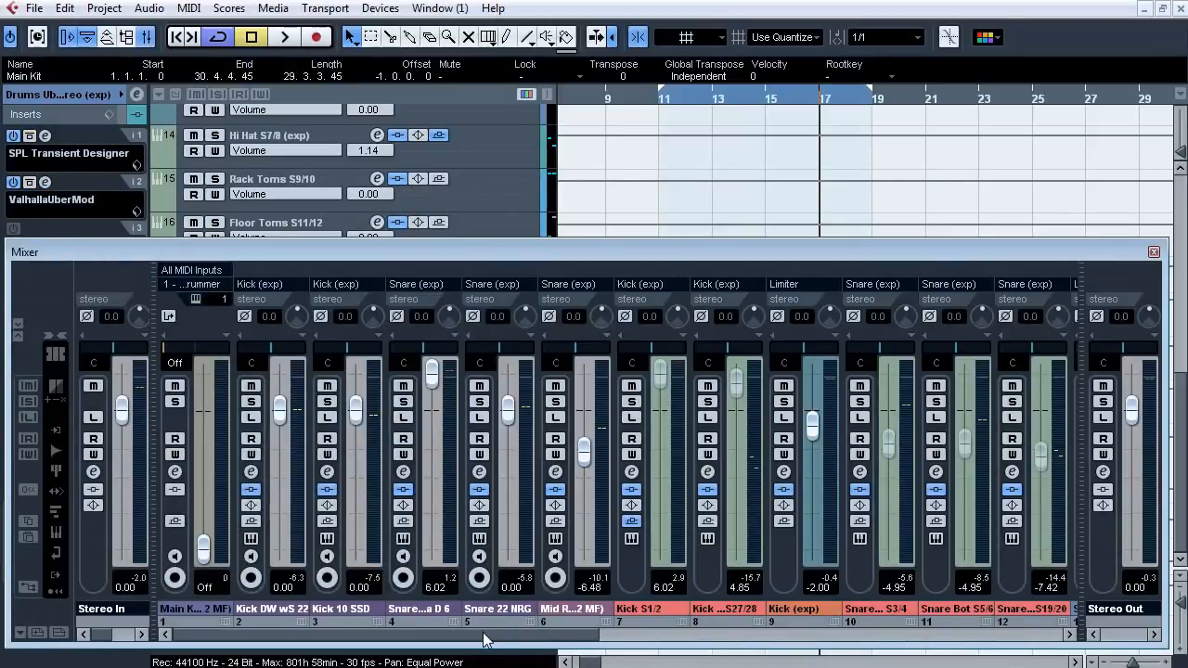
pyautogui.click(1069, 634)
pyautogui.click(1069, 634)
pyautogui.click(1069, 634)
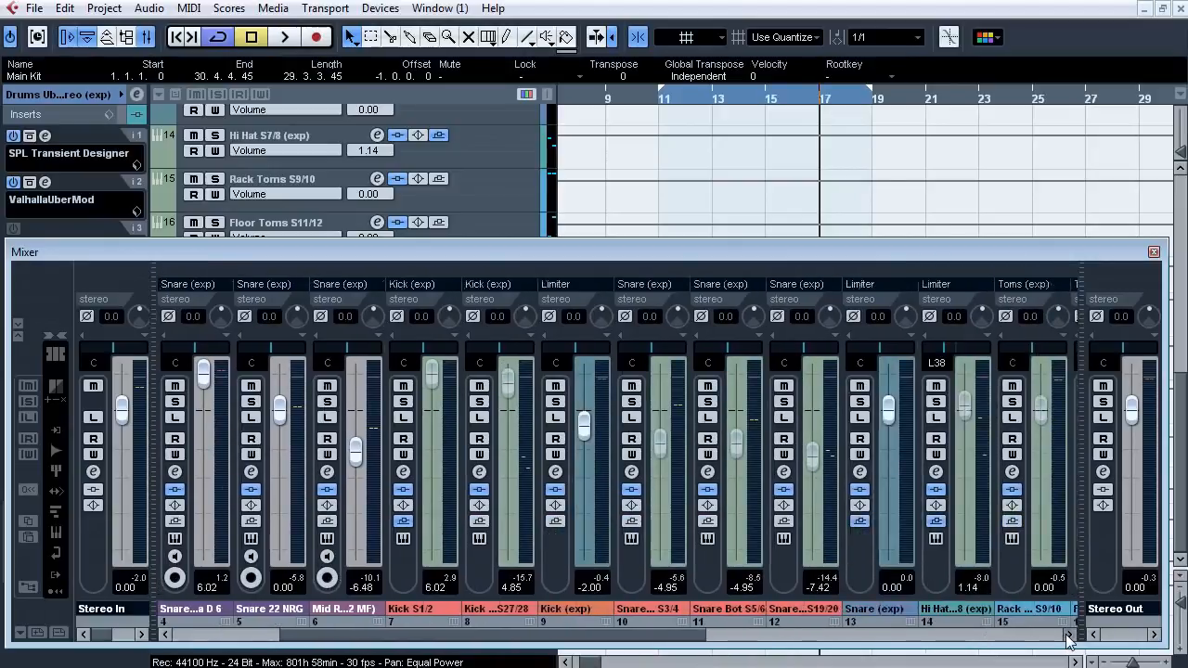
pyautogui.click(1070, 634)
pyautogui.click(1069, 634)
pyautogui.click(1069, 634)
pyautogui.click(1069, 634)
pyautogui.click(1069, 634)
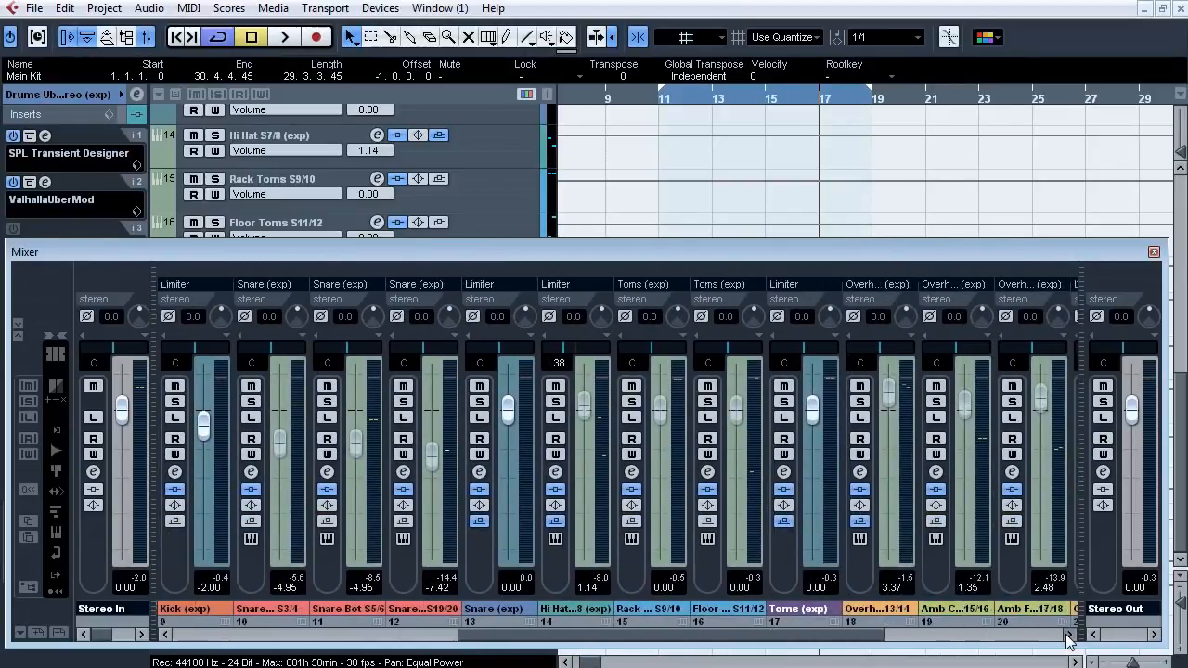
pyautogui.click(1069, 634)
pyautogui.click(1070, 636)
pyautogui.click(1069, 636)
pyautogui.click(1070, 636)
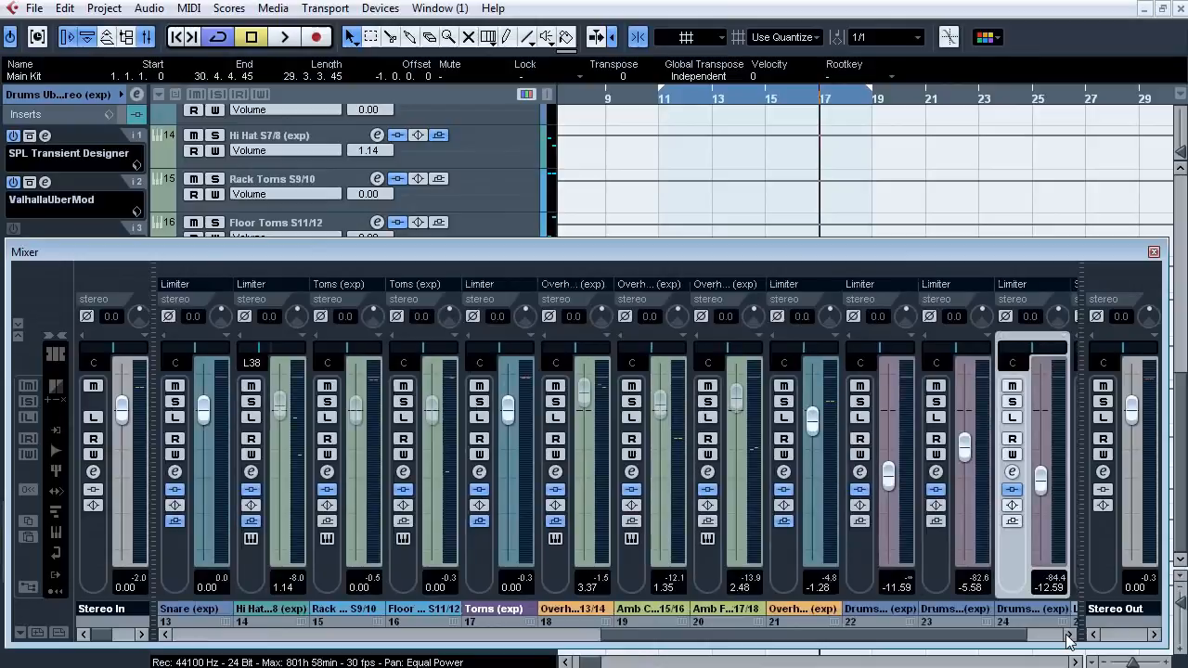
pyautogui.click(1069, 636)
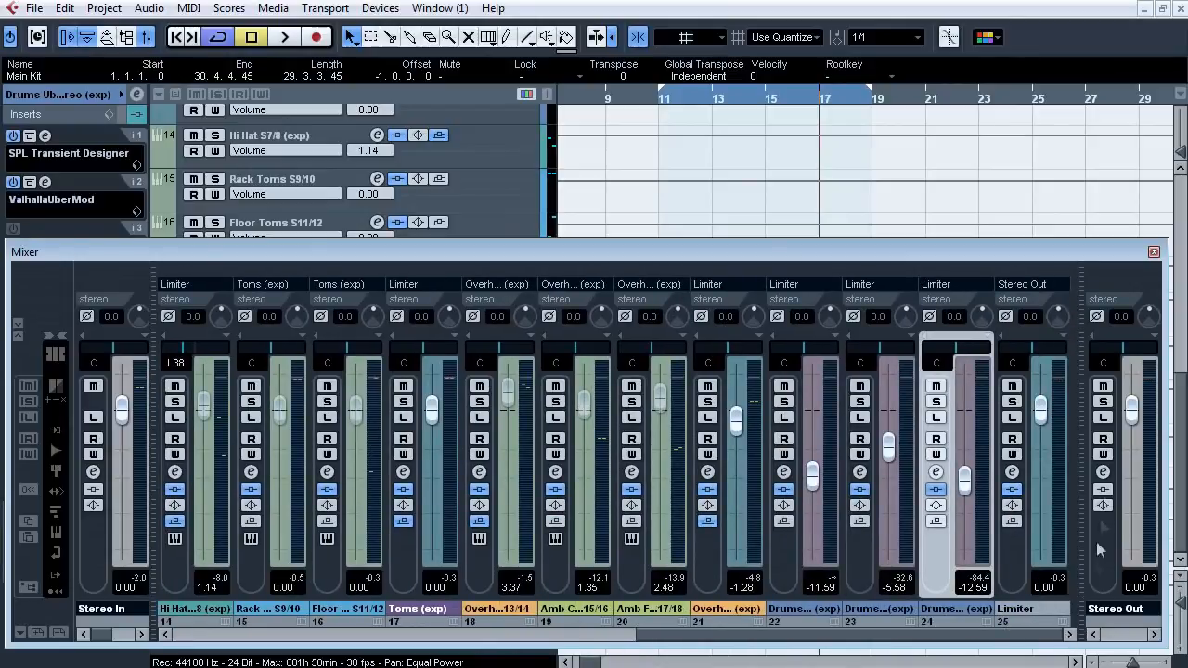
pyautogui.click(1153, 252)
# Set the locator range from bar 1 to beyond the end of all drum parts and select the Main Kit (SD 2 MF) track.
pyautogui.click(1181, 365)
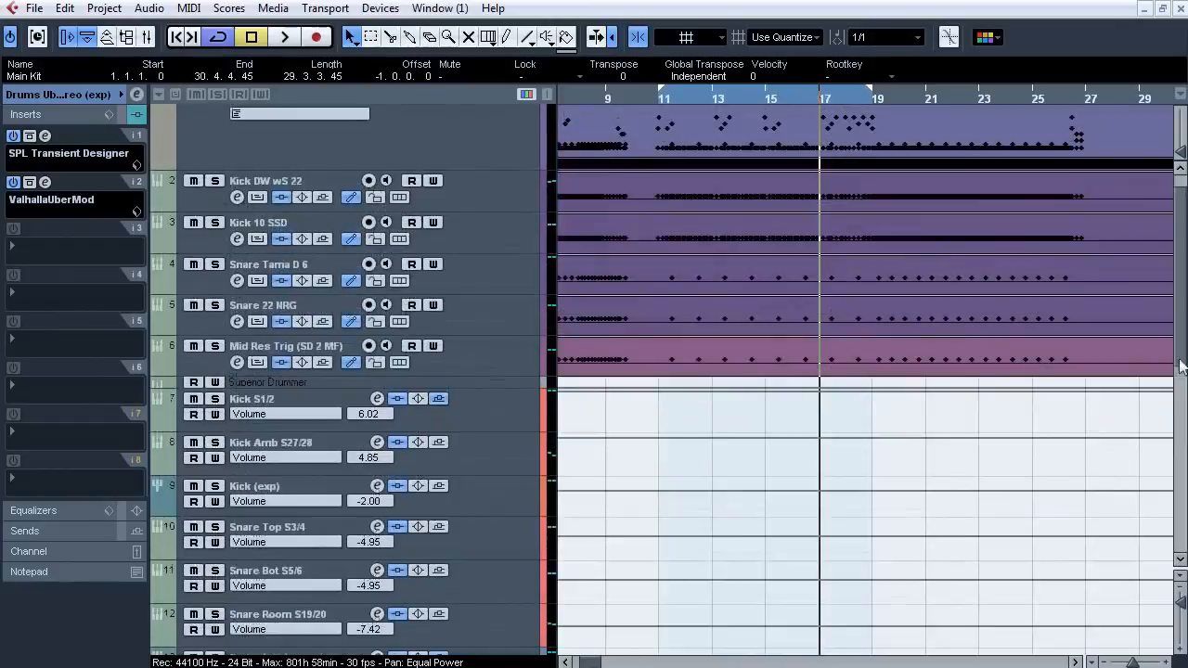
pyautogui.moveTo(1132, 661); pyautogui.dragTo(1126, 662)
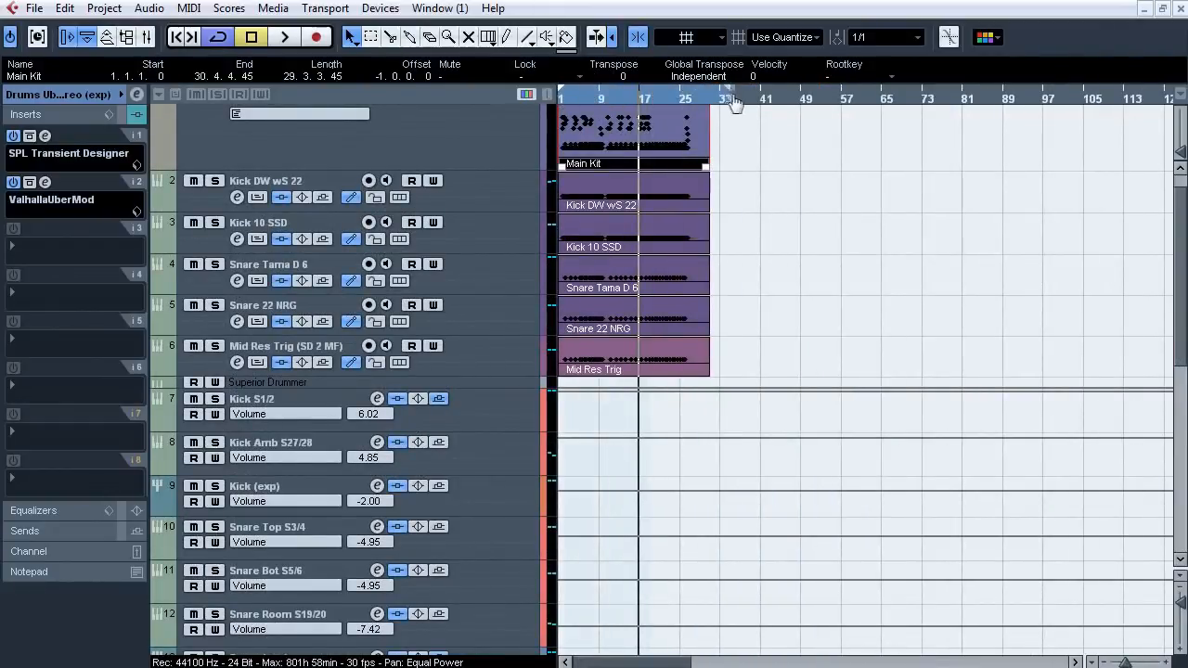
pyautogui.click(507, 144)
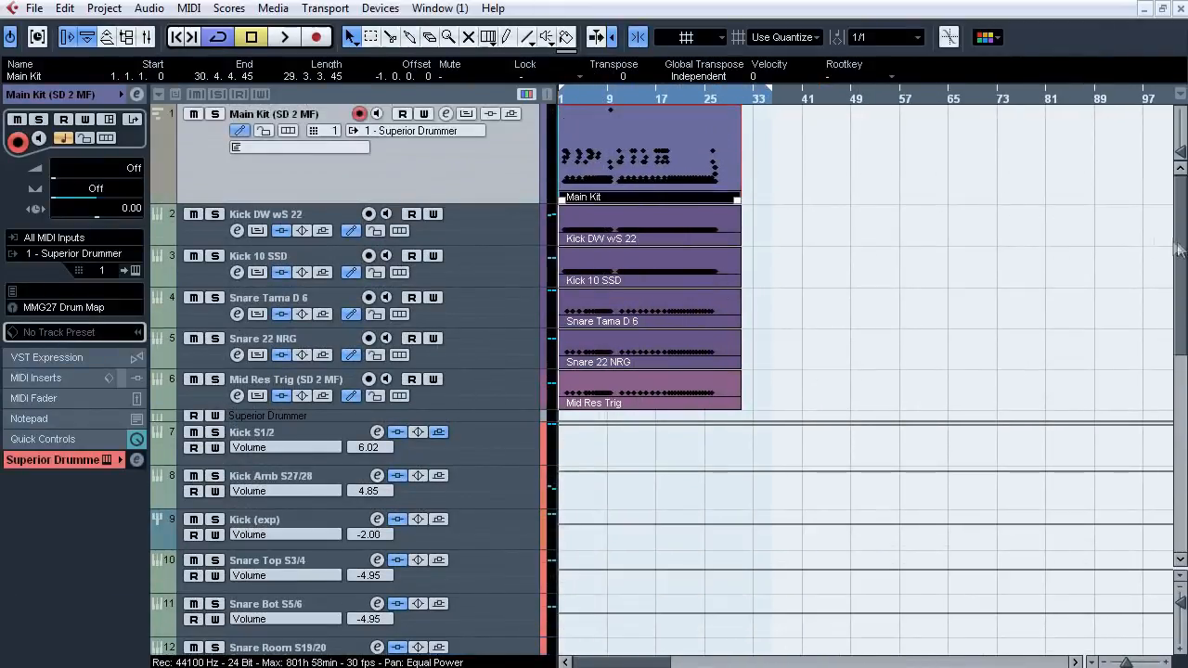
# Clear the loaded samples from memory in the Superior Drummer instrument of the Main Kit track.
pyautogui.click(136, 270)
pyautogui.click(326, 557)
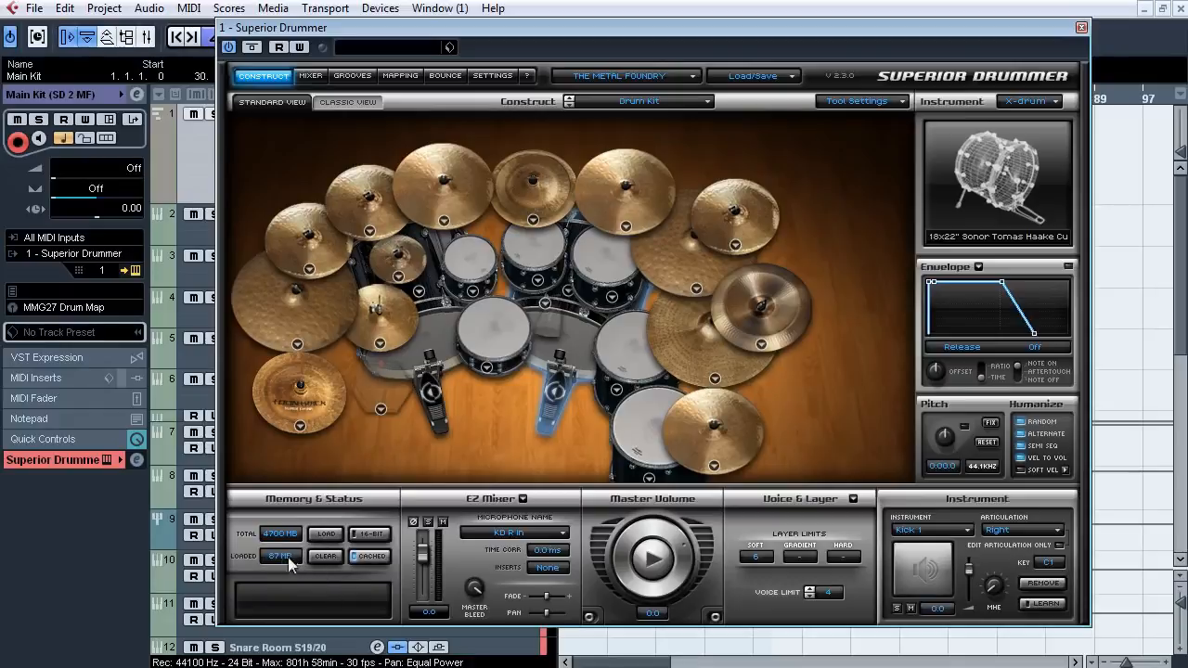
pyautogui.click(135, 270)
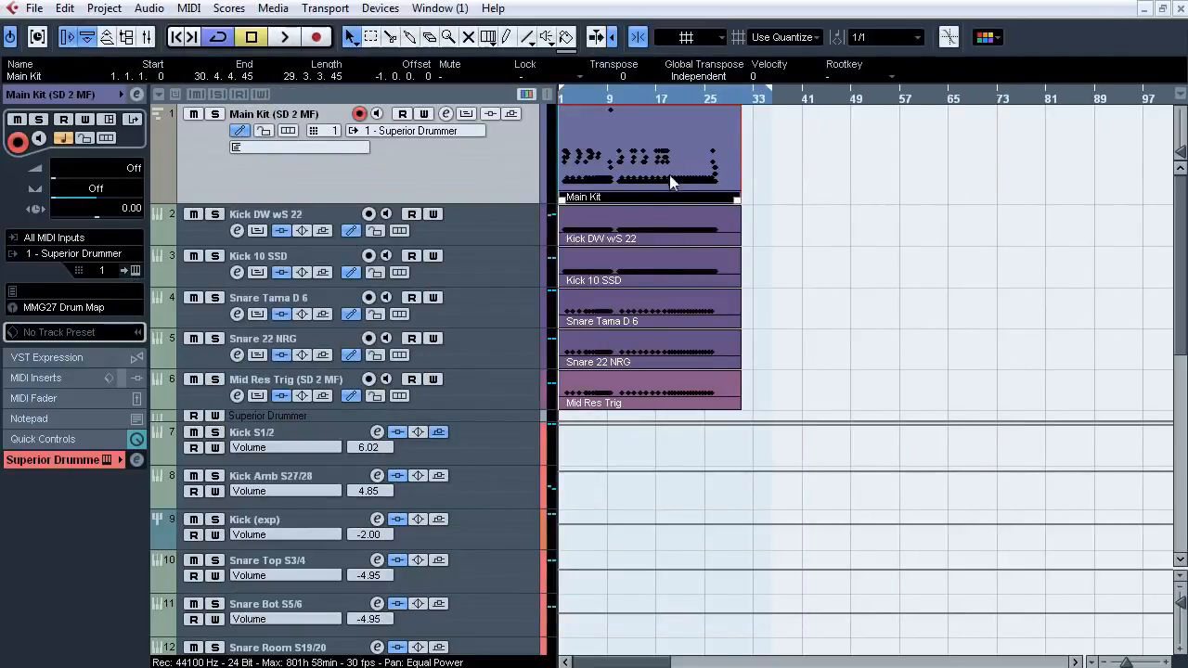
# Switch object sizing to time stretch and compress the Main Kit part to one bar long, starting at bar 1.
pyautogui.press('1')
pyautogui.press('1')
pyautogui.click(761, 182)
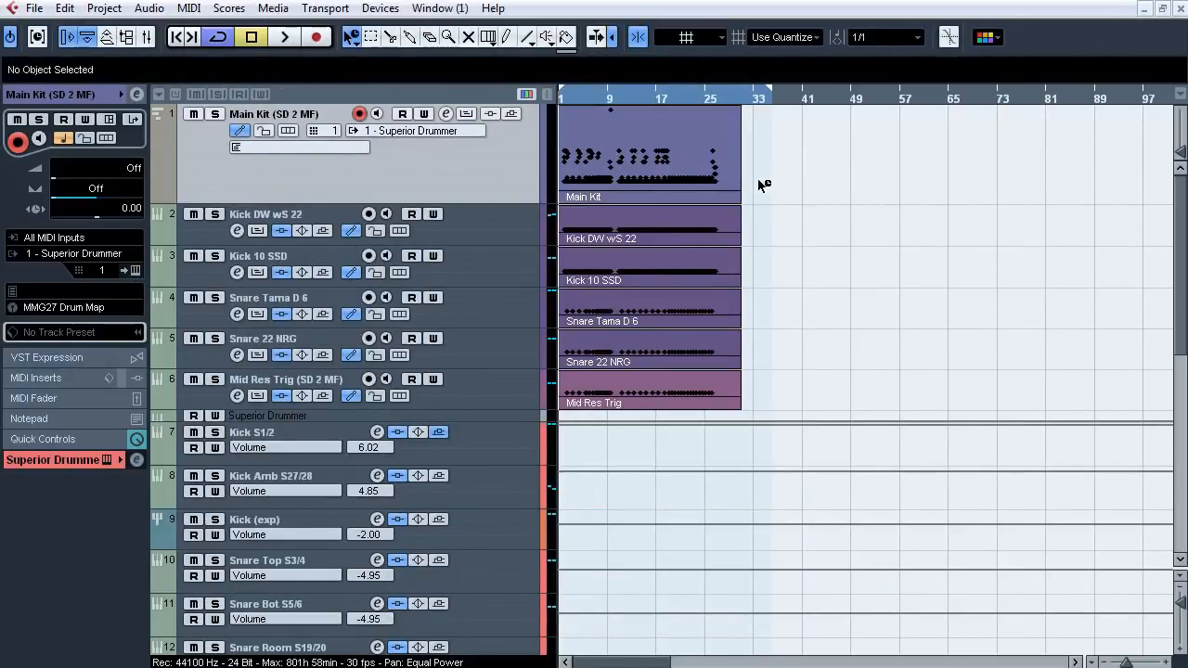
pyautogui.click(713, 177)
pyautogui.moveTo(740, 199); pyautogui.dragTo(564, 199)
pyautogui.moveTo(572, 98); pyautogui.dragTo(530, 165)
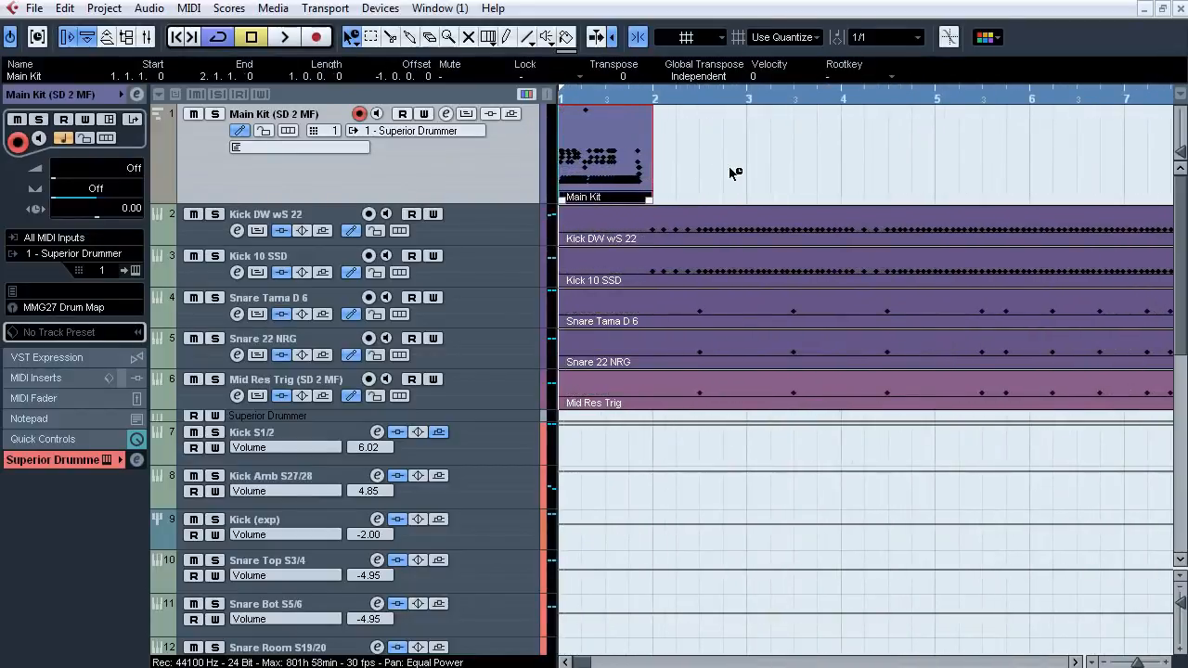
# Lower the Stereo Out fader to about -40.3 dB in the Mixer.
pyautogui.press('F3')
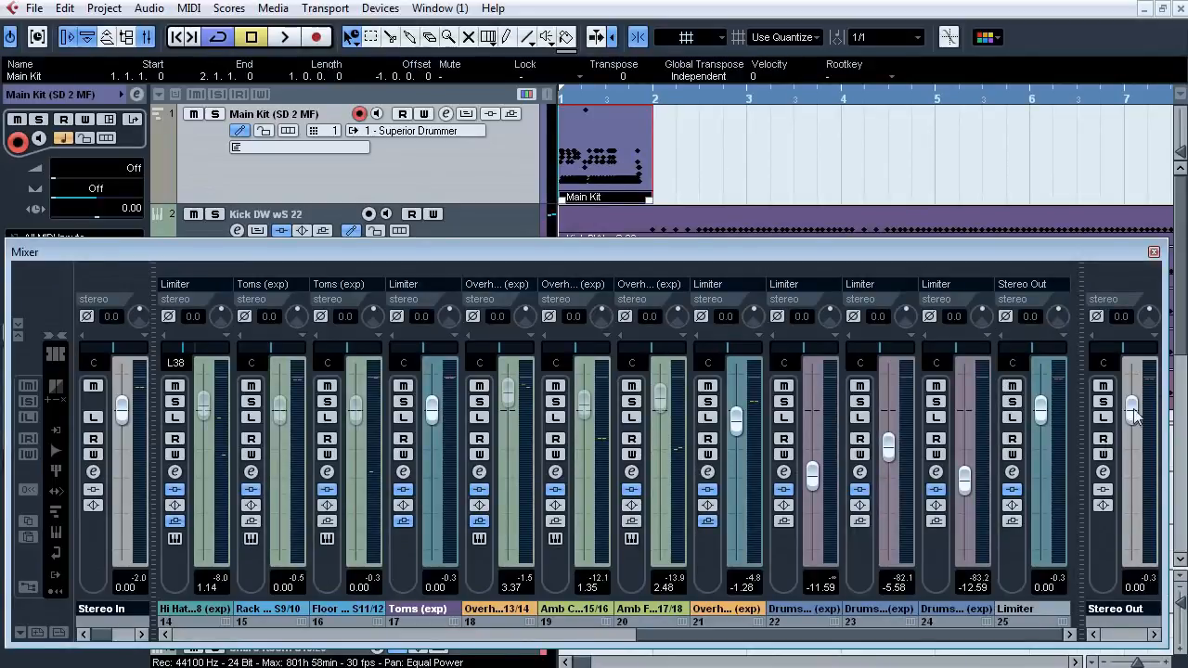
pyautogui.moveTo(1134, 415); pyautogui.dragTo(1134, 541)
pyautogui.click(1154, 252)
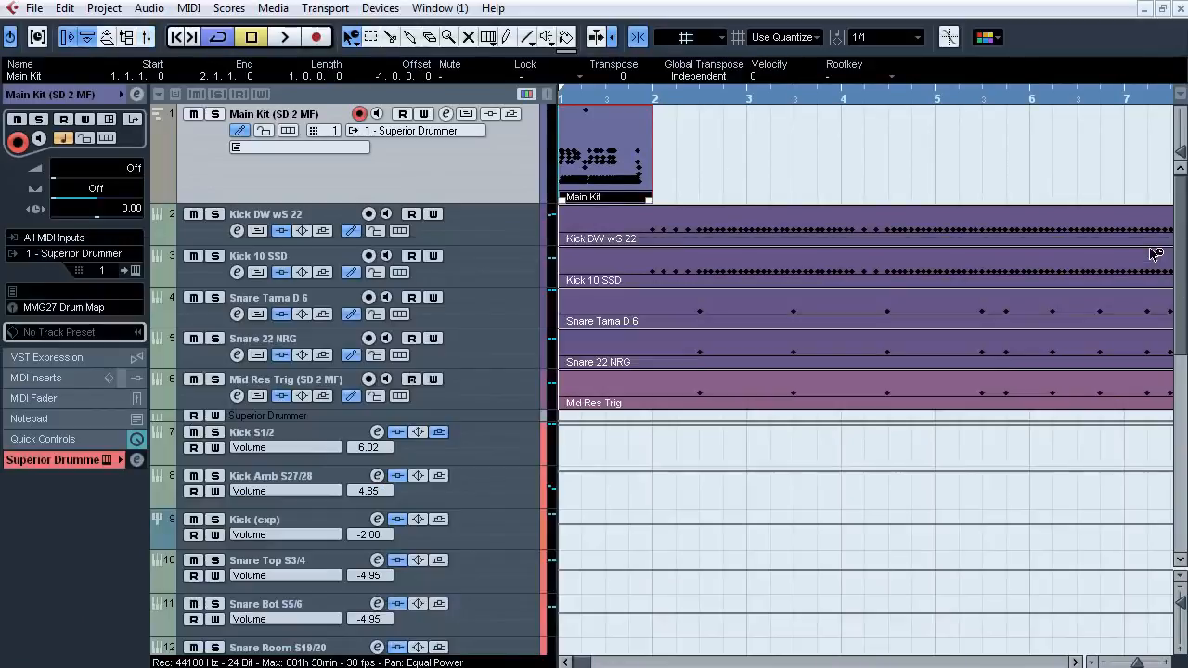
# Play the compressed Main Kit part repeatedly with Superior Drummer in view to load all required drum samples.
pyautogui.click(134, 270)
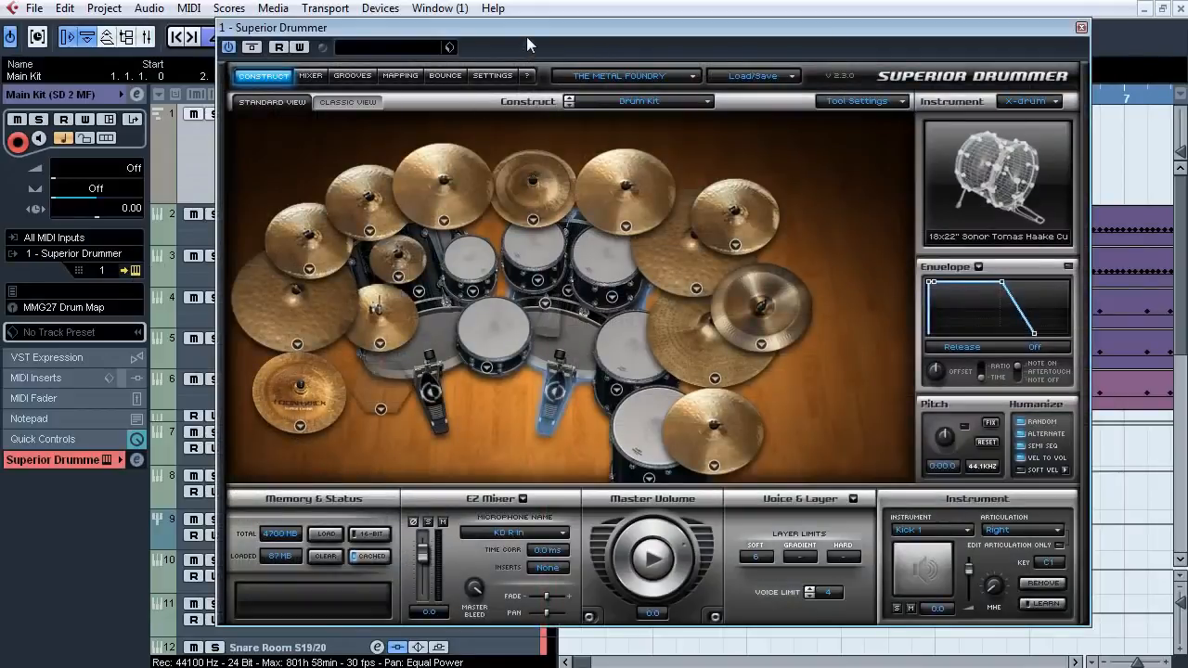
pyautogui.moveTo(526, 36); pyautogui.dragTo(1016, 36)
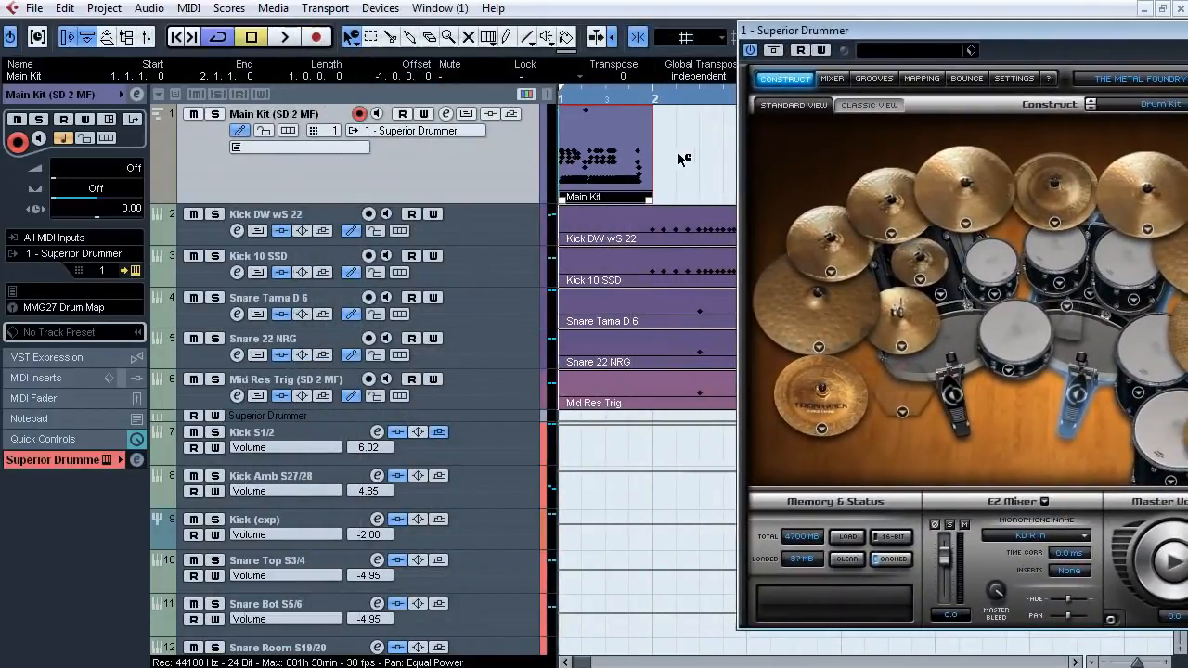
pyautogui.press('space')
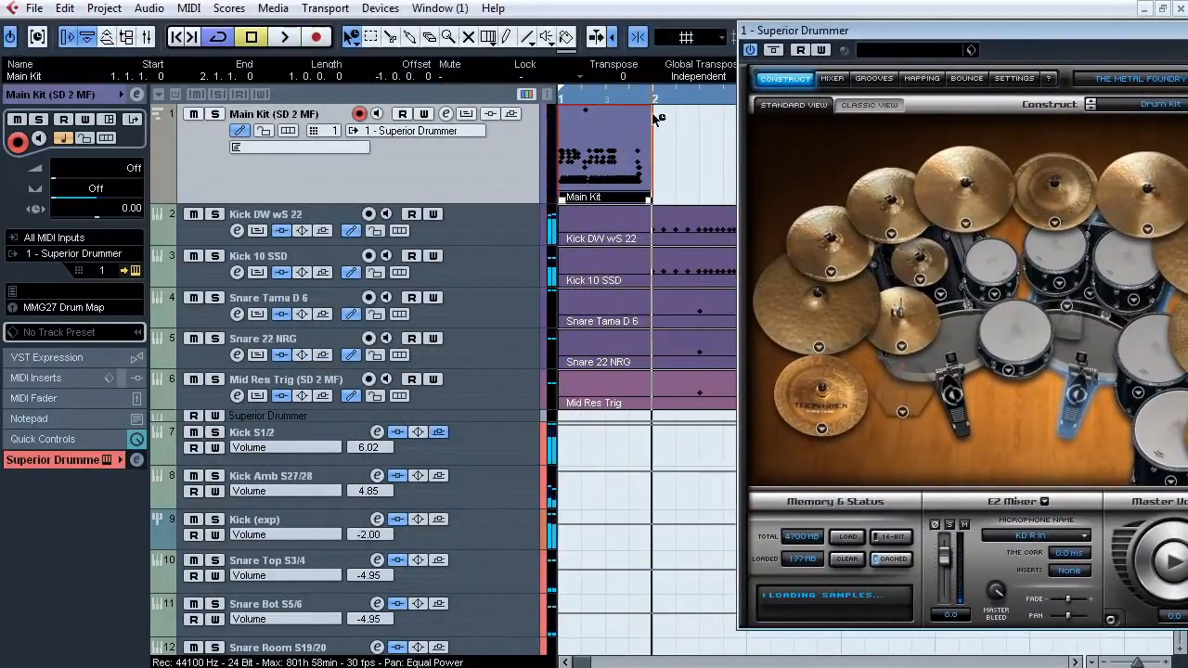
pyautogui.press('space')
pyautogui.press('space')
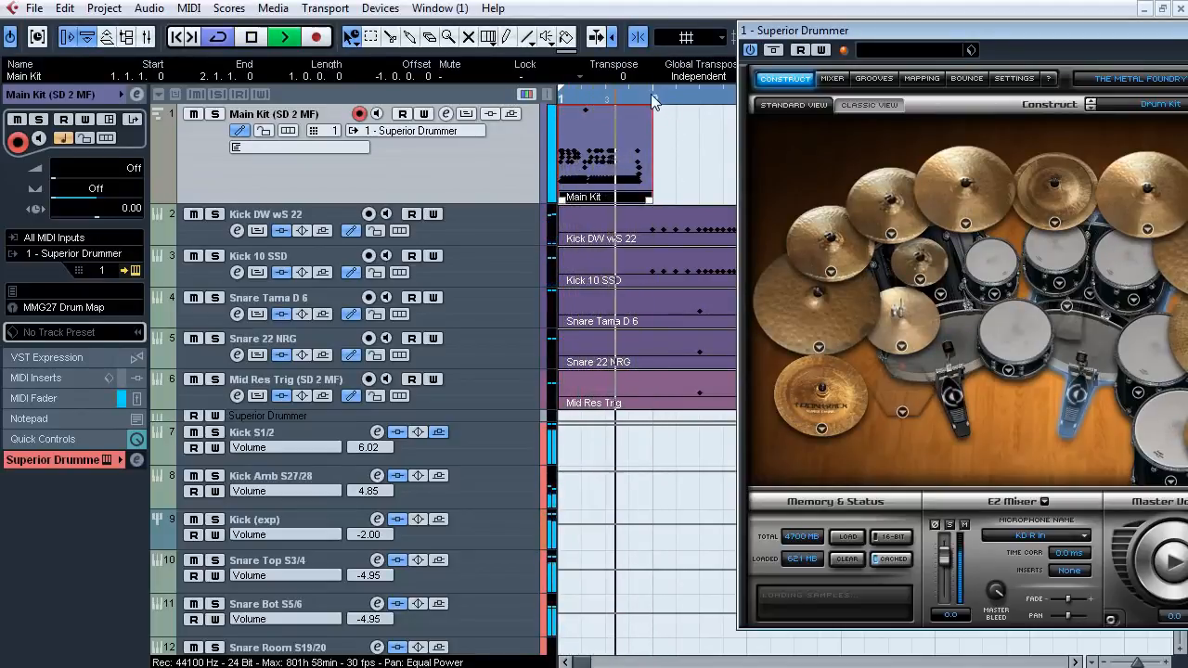
pyautogui.press('space')
pyautogui.press('space')
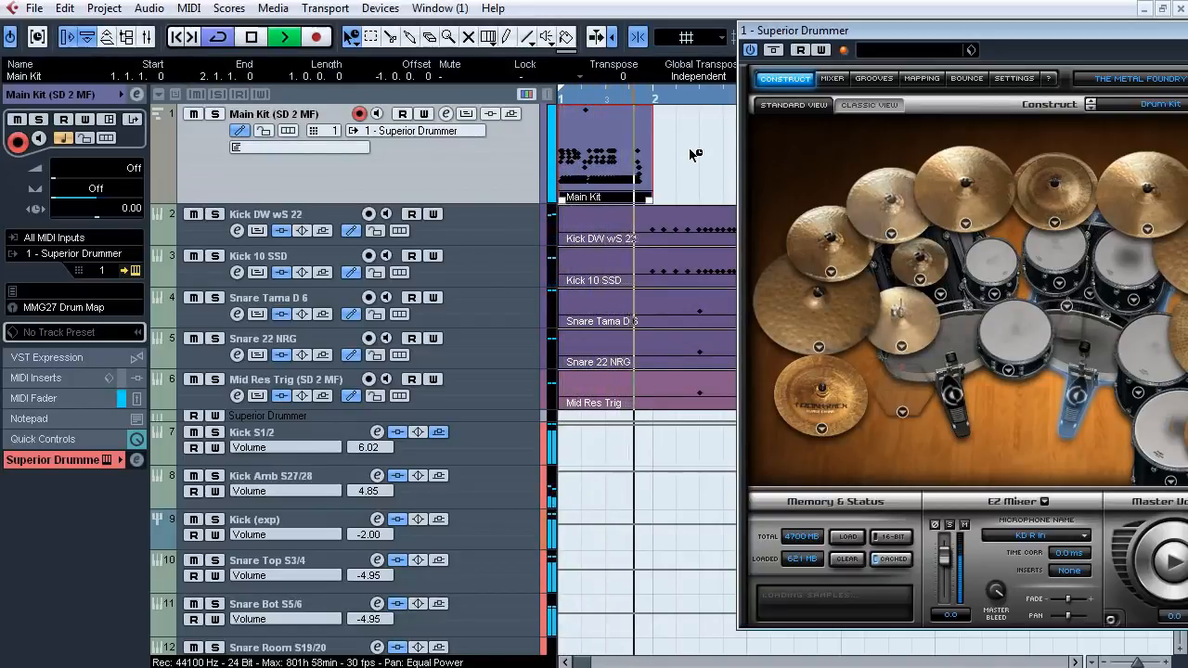
pyautogui.press('space')
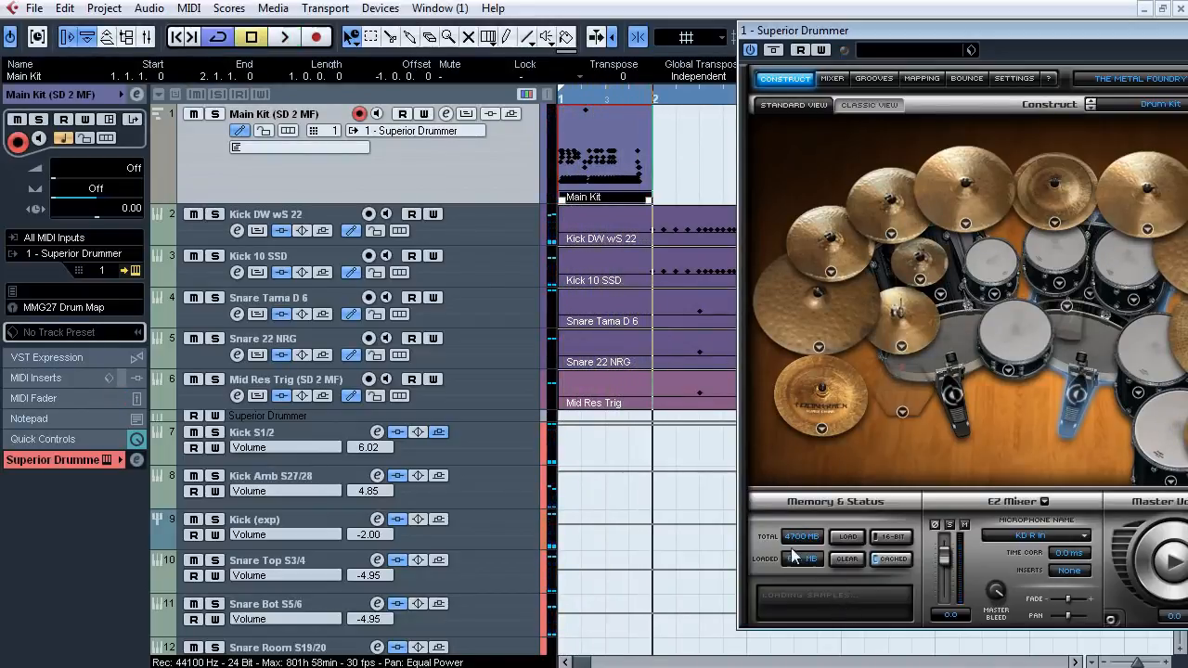
pyautogui.moveTo(925, 35); pyautogui.dragTo(390, 32)
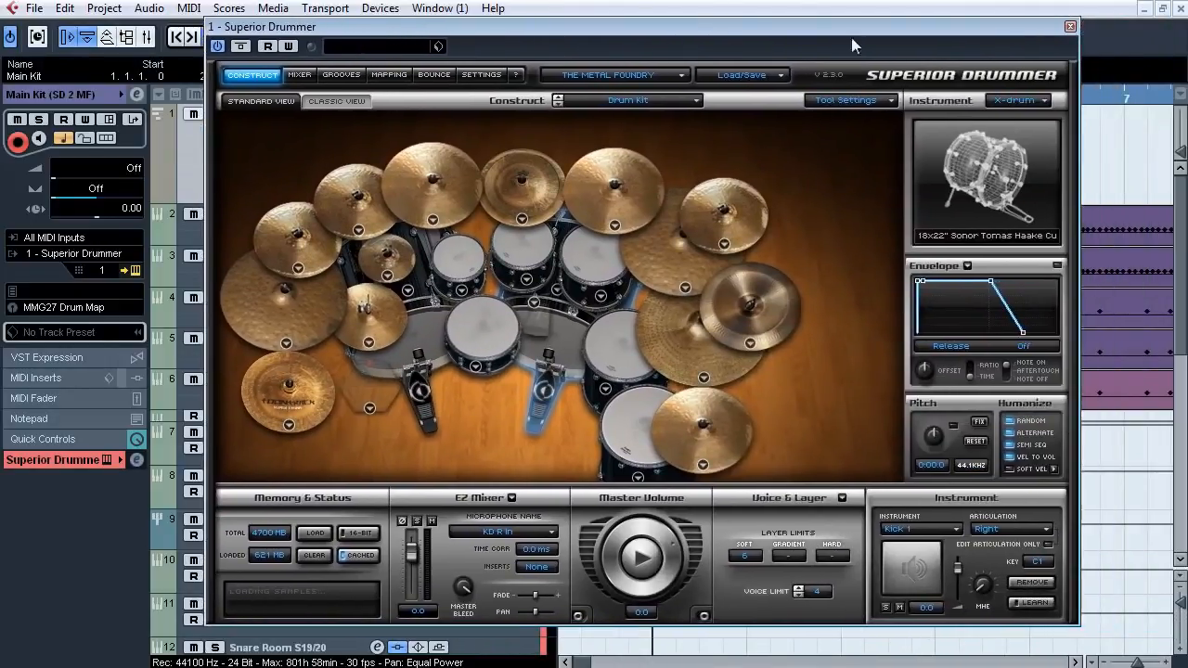
pyautogui.click(1070, 28)
# Undo the time stretch of the Main Kit part and check the Stereo Out fader in the Mixer.
pyautogui.hotkey('ctrl', 'z')
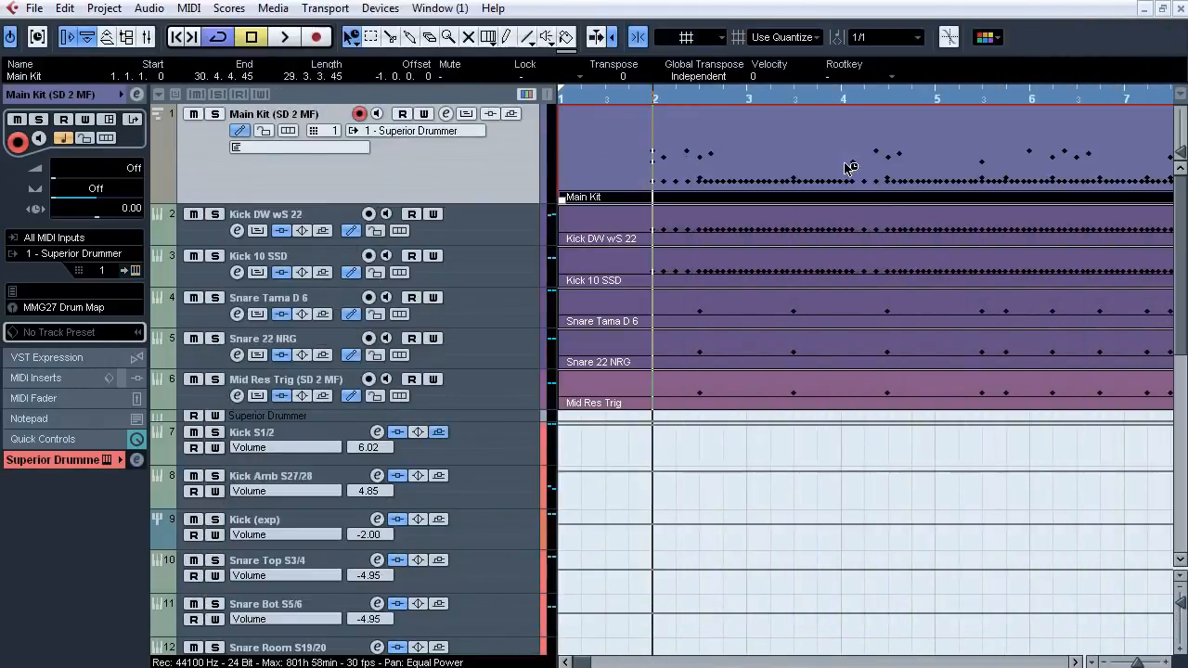
pyautogui.moveTo(1139, 661); pyautogui.dragTo(1131, 661)
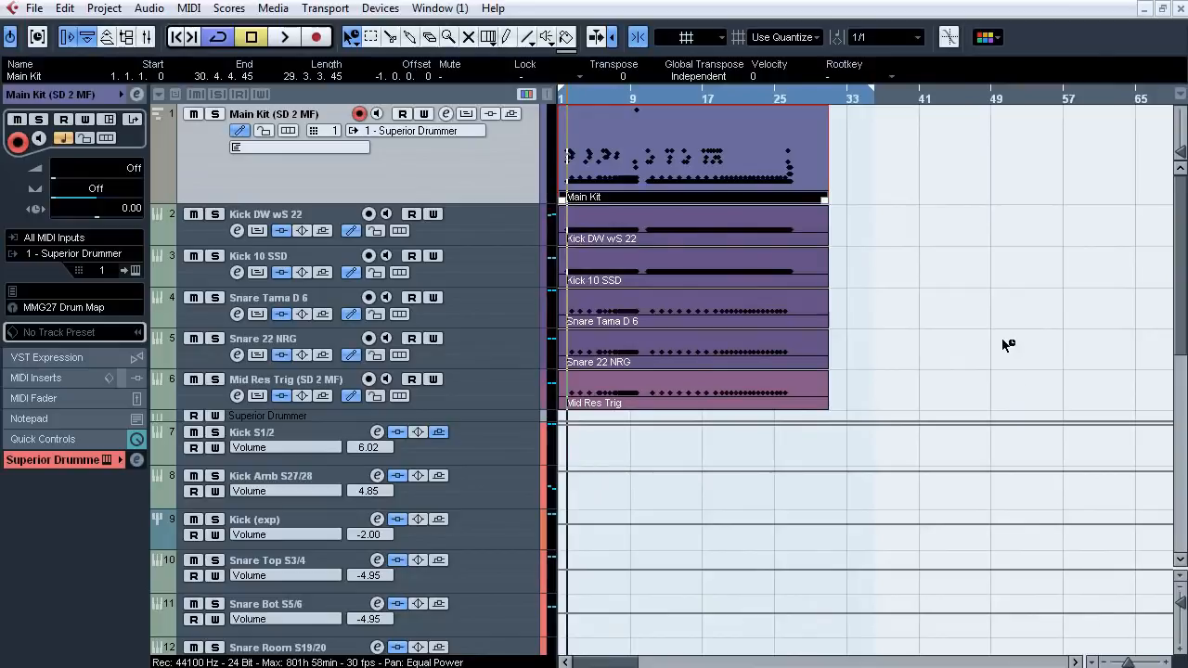
pyautogui.press('F3')
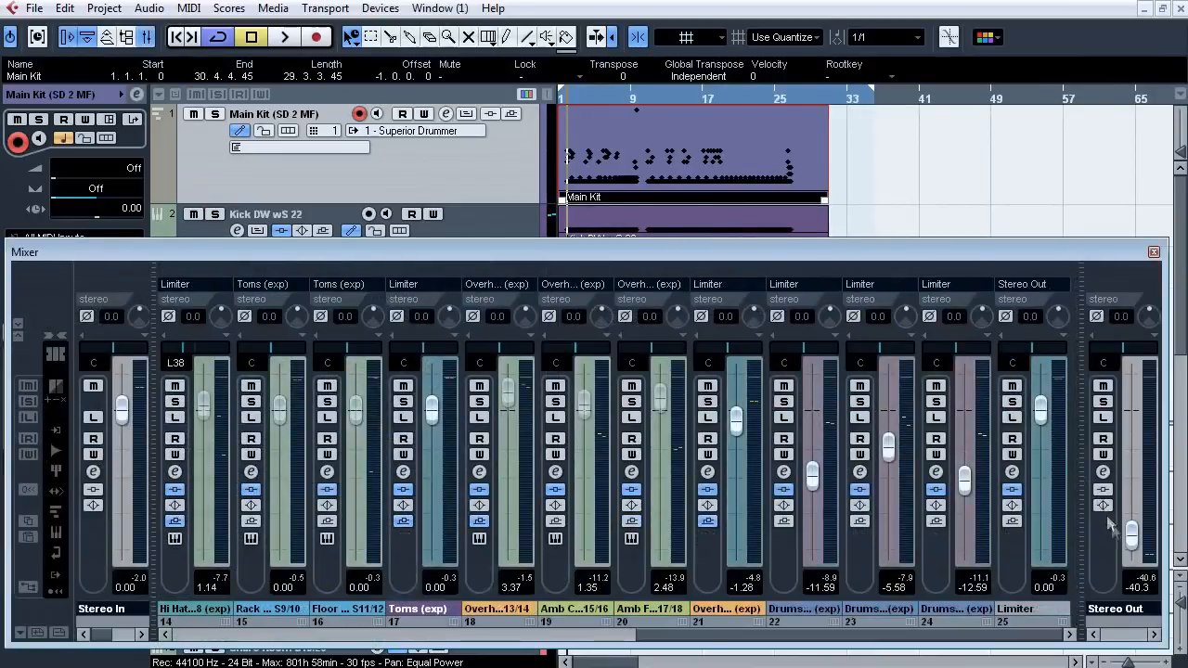
pyautogui.press('F3')
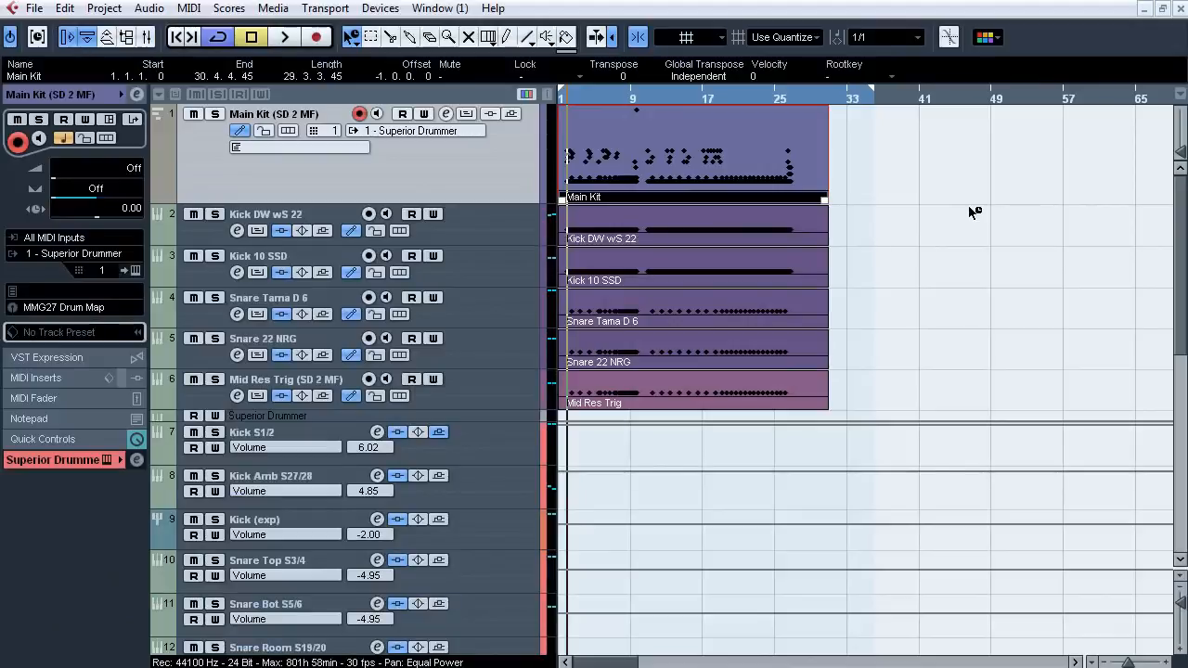
# Open the audio mixdown export and review the batch-selected drum group and reverb channels with the Drums prefix.
pyautogui.click(33, 8)
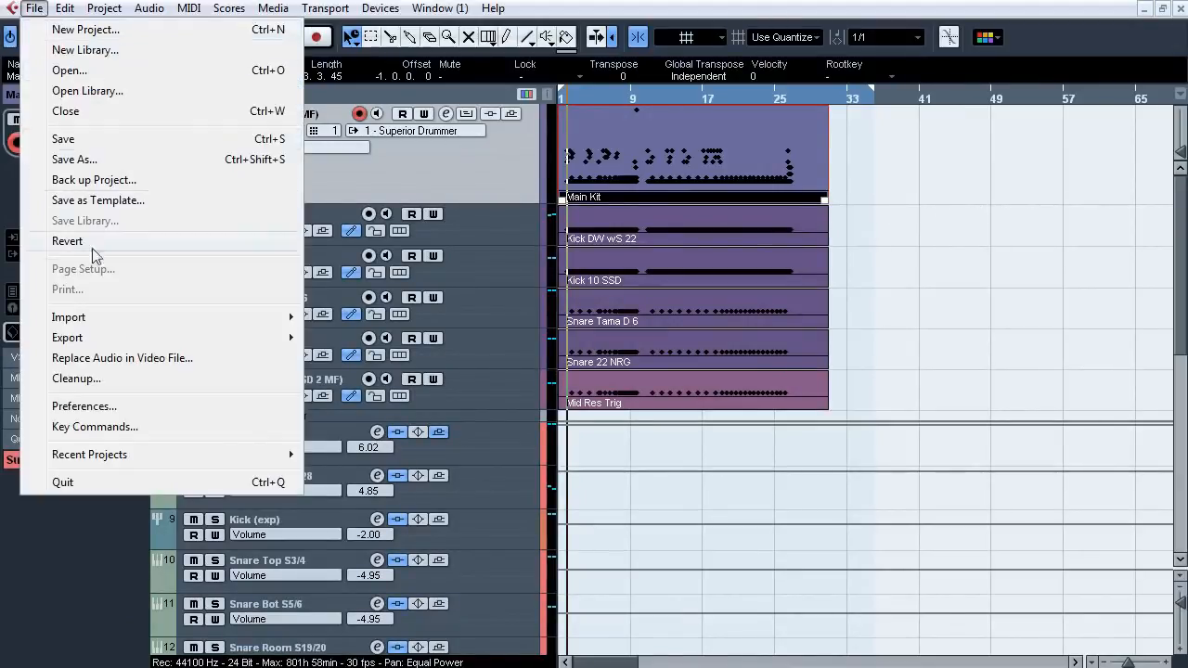
pyautogui.moveTo(116, 338)
pyautogui.click(384, 381)
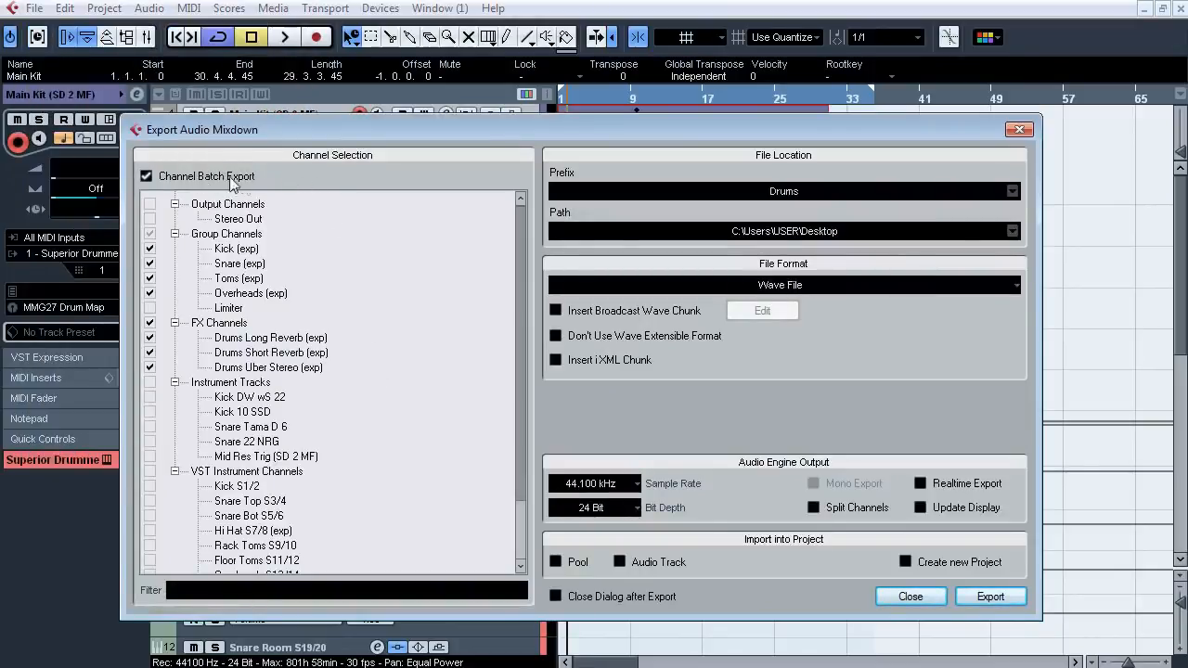
pyautogui.moveTo(525, 244)
pyautogui.mouseDown()
pyautogui.moveTo(523, 317)
pyautogui.moveTo(525, 239)
pyautogui.mouseUp()
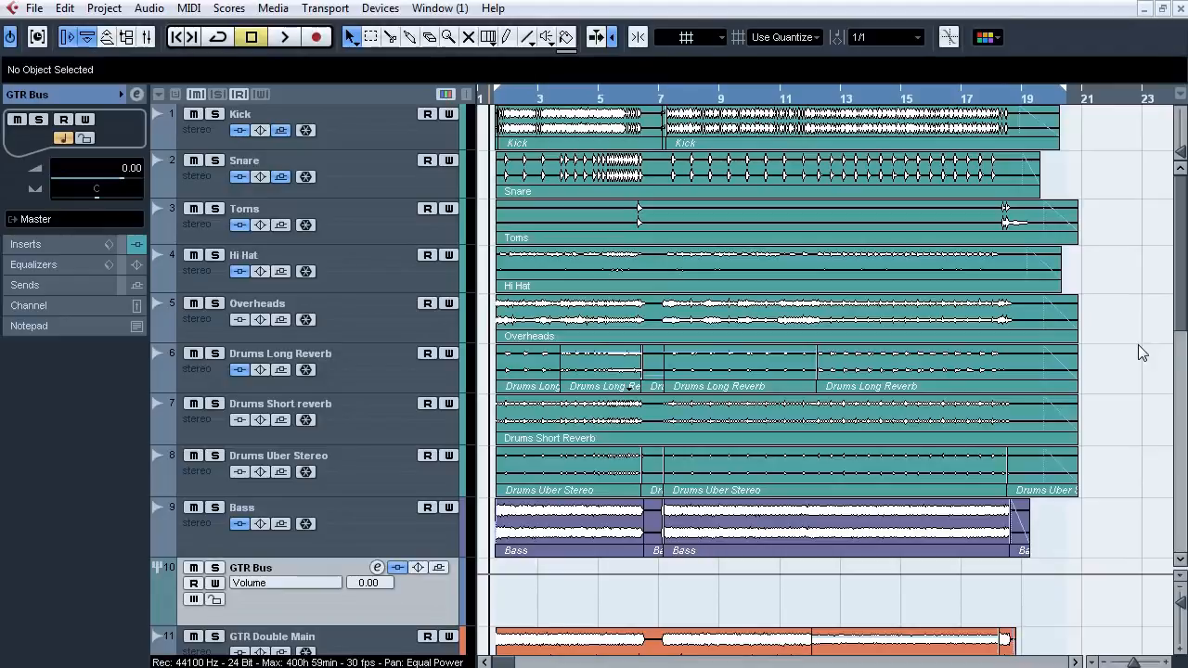
# Check the output routing of the Kick through Bass tracks and the GTR Bus, soloing the bus temporarily to review its guitar tracks.
pyautogui.click(367, 531)
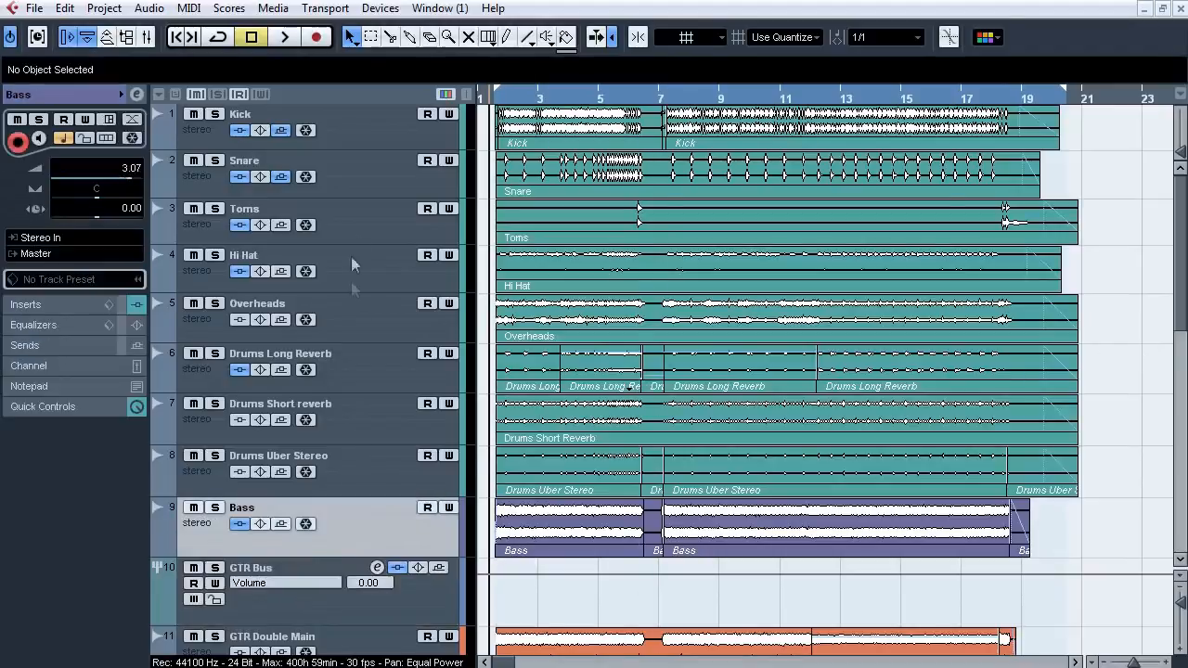
pyautogui.keyDown('shift'); pyautogui.click(361, 128); pyautogui.keyUp('shift')
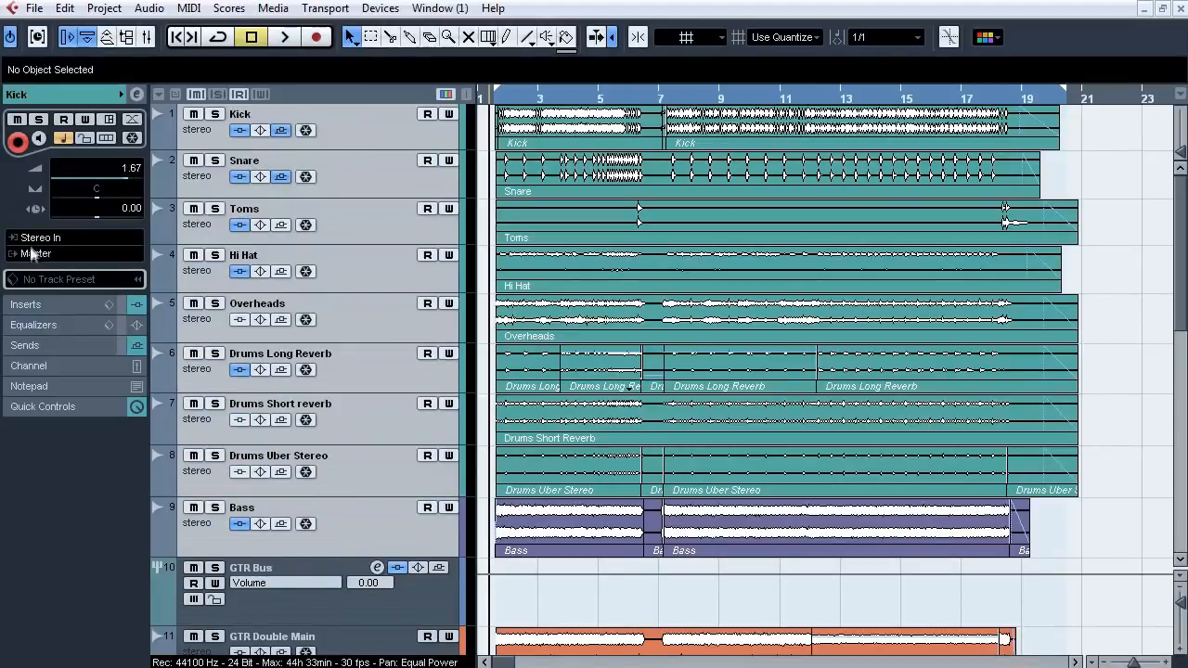
pyautogui.click(285, 573)
pyautogui.click(214, 568)
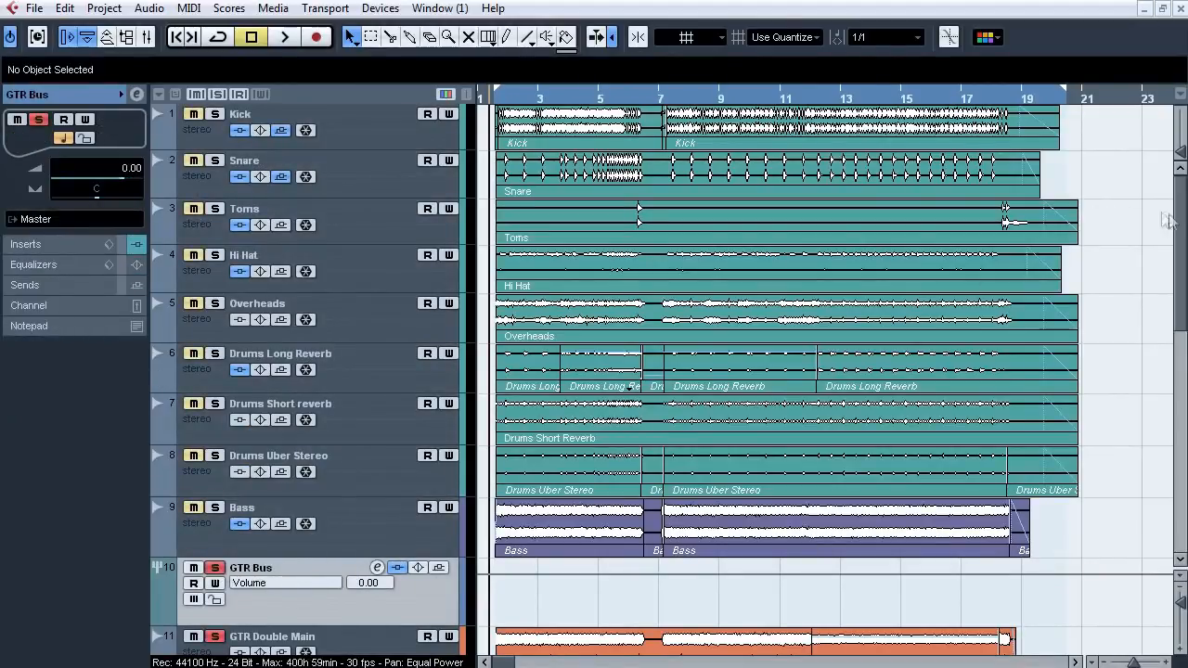
pyautogui.moveTo(1180, 221); pyautogui.dragTo(1183, 336)
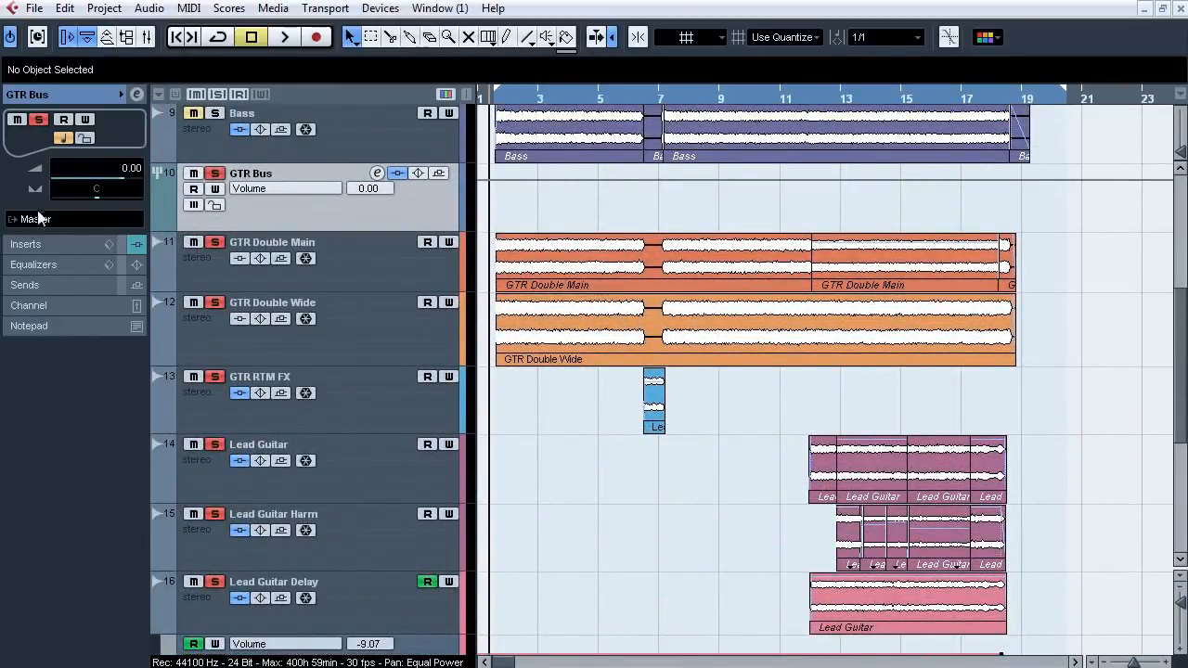
pyautogui.click(215, 173)
# Examine the Noise CLA and Noise Uber tracks and the volume automation of the Noise Sum group.
pyautogui.moveTo(1183, 360); pyautogui.dragTo(1183, 476)
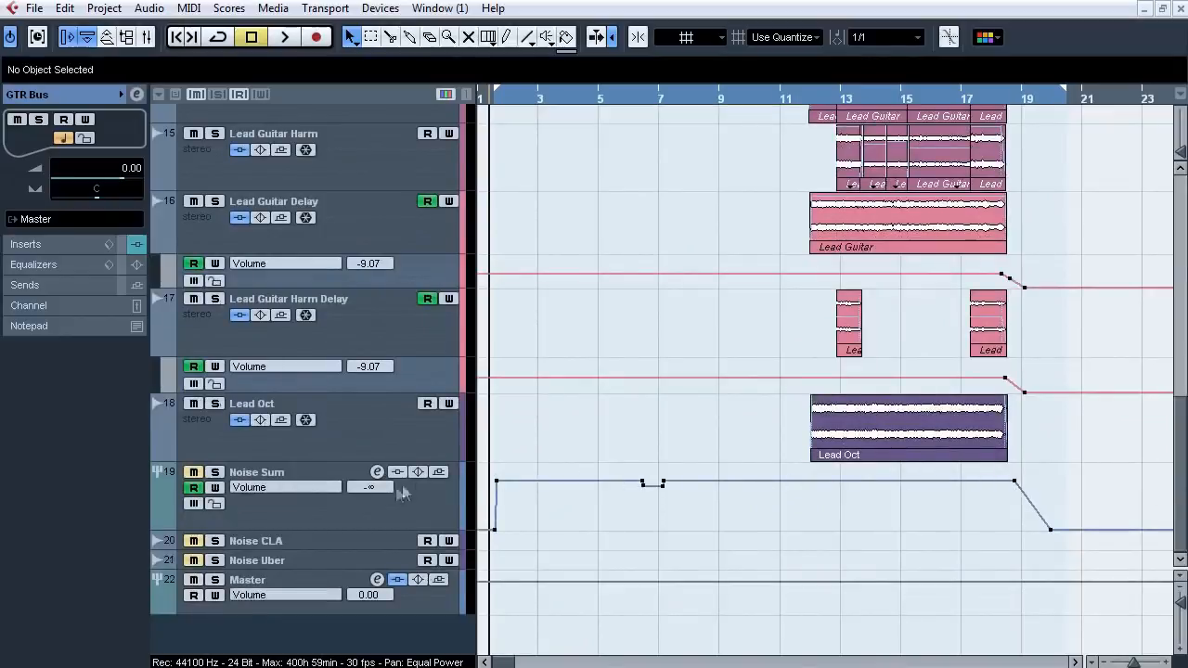
pyautogui.click(305, 539)
pyautogui.click(301, 559)
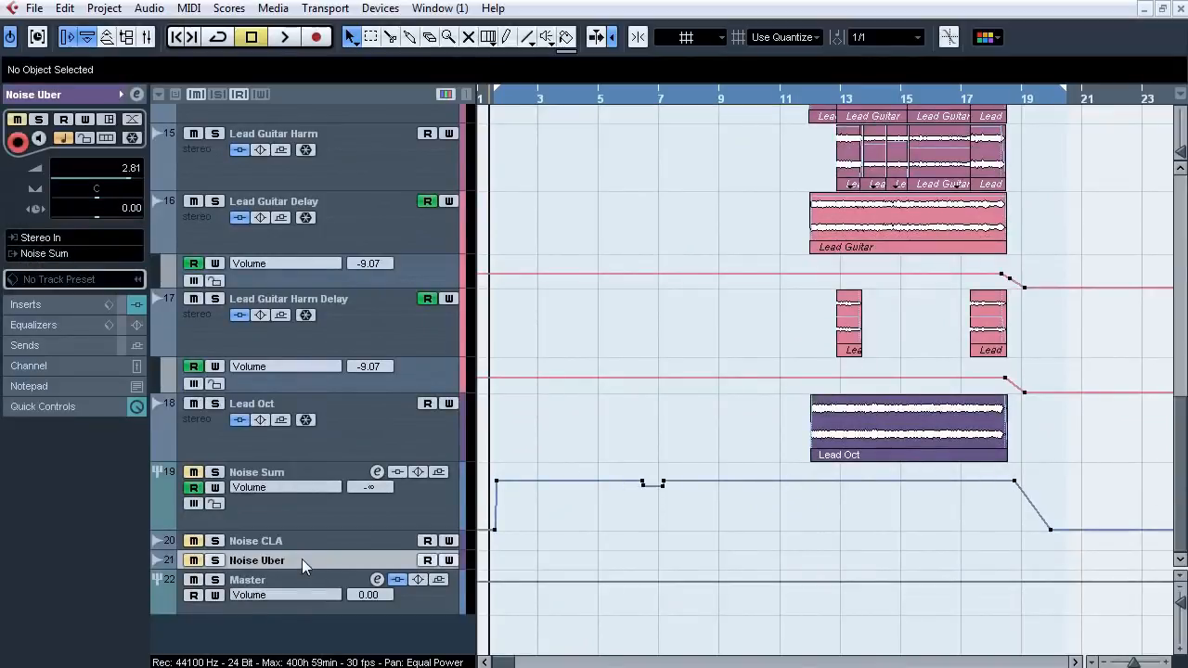
pyautogui.click(300, 511)
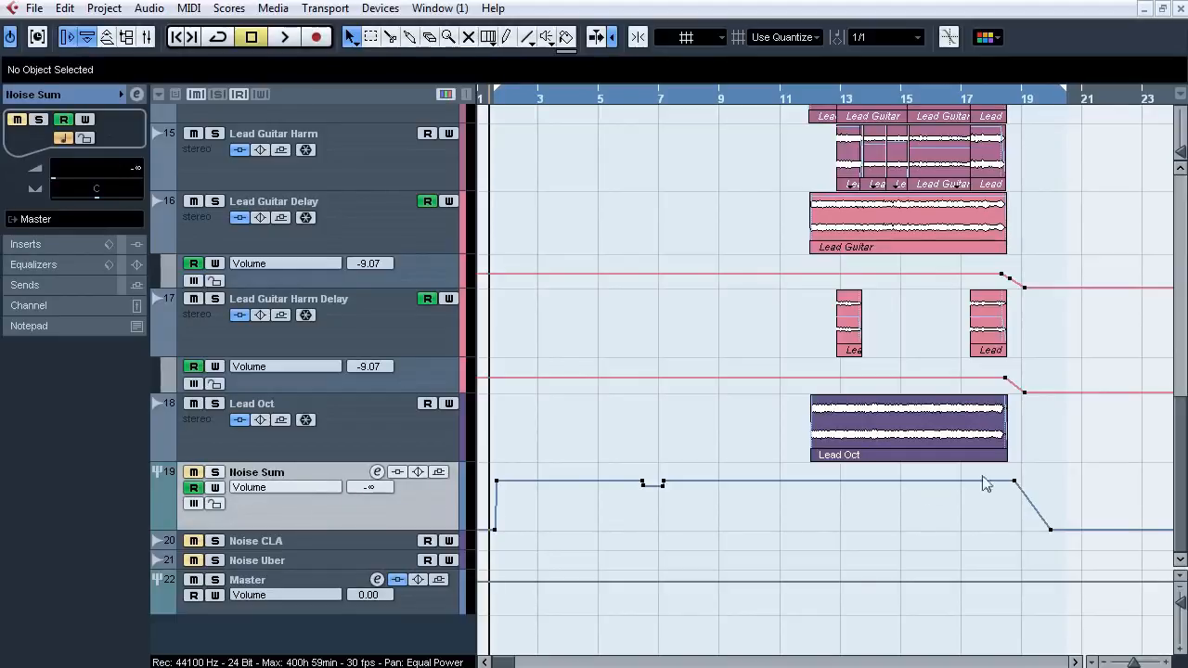
# Solo the Kick track and show its insert effects.
pyautogui.moveTo(1181, 475); pyautogui.dragTo(1181, 218)
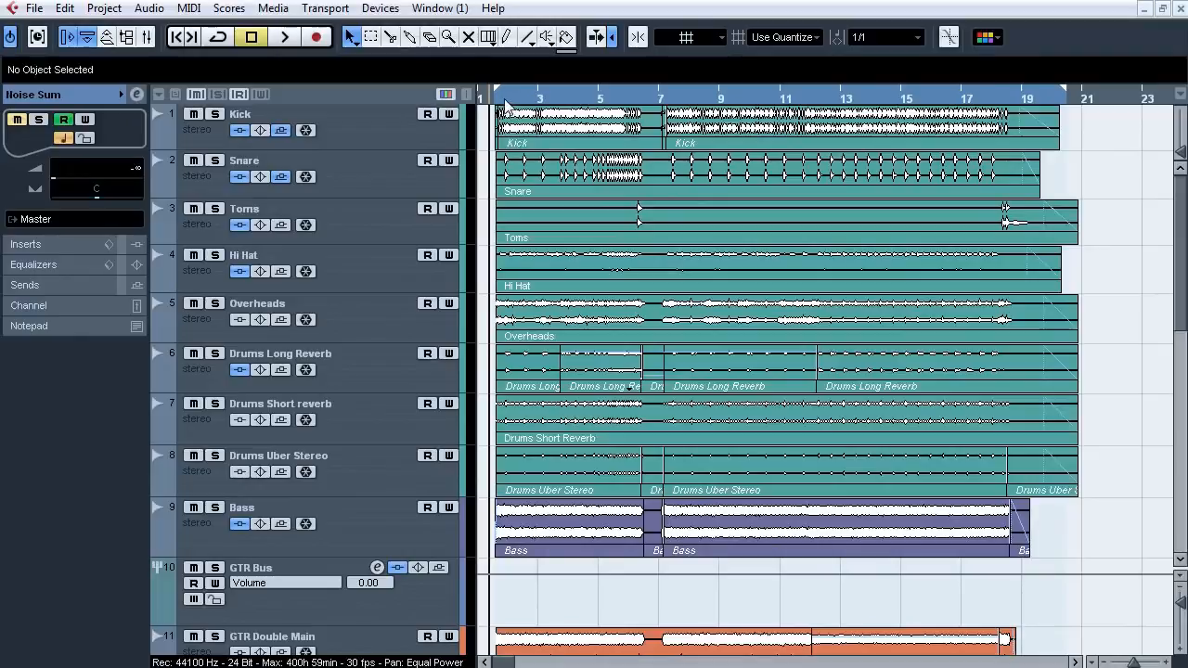
pyautogui.click(362, 139)
pyautogui.click(215, 115)
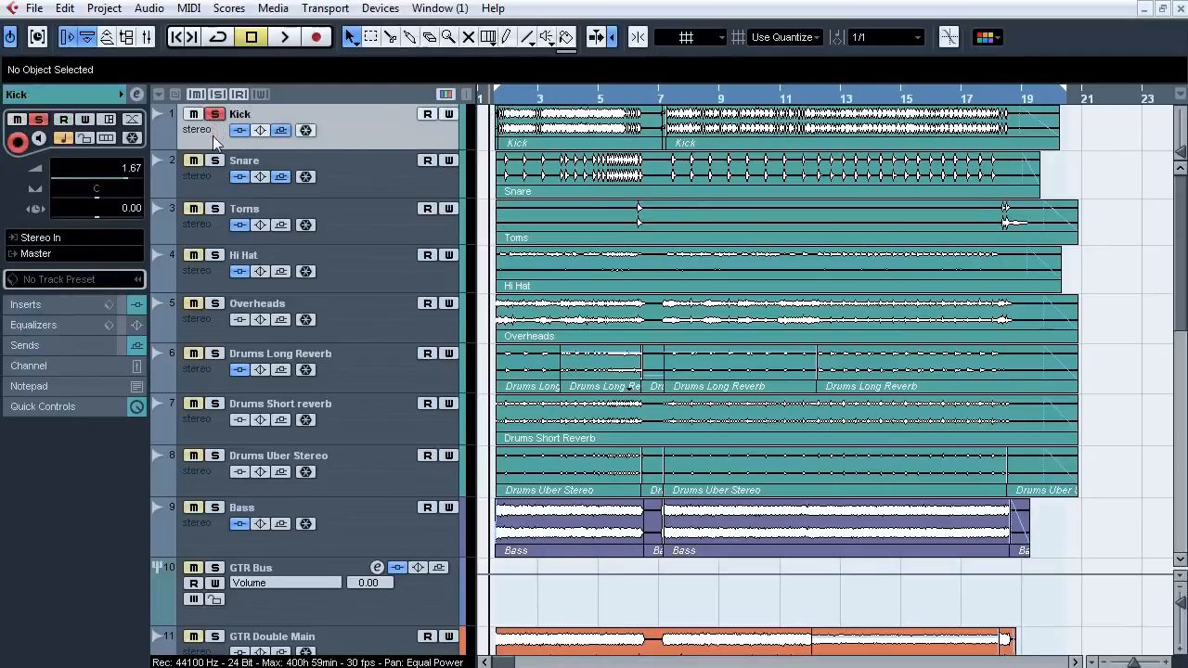
pyautogui.click(57, 307)
# Play the soloed Kick, comparing it with all inserts bypassed and active, and return the playhead to the song's start.
pyautogui.press('space')
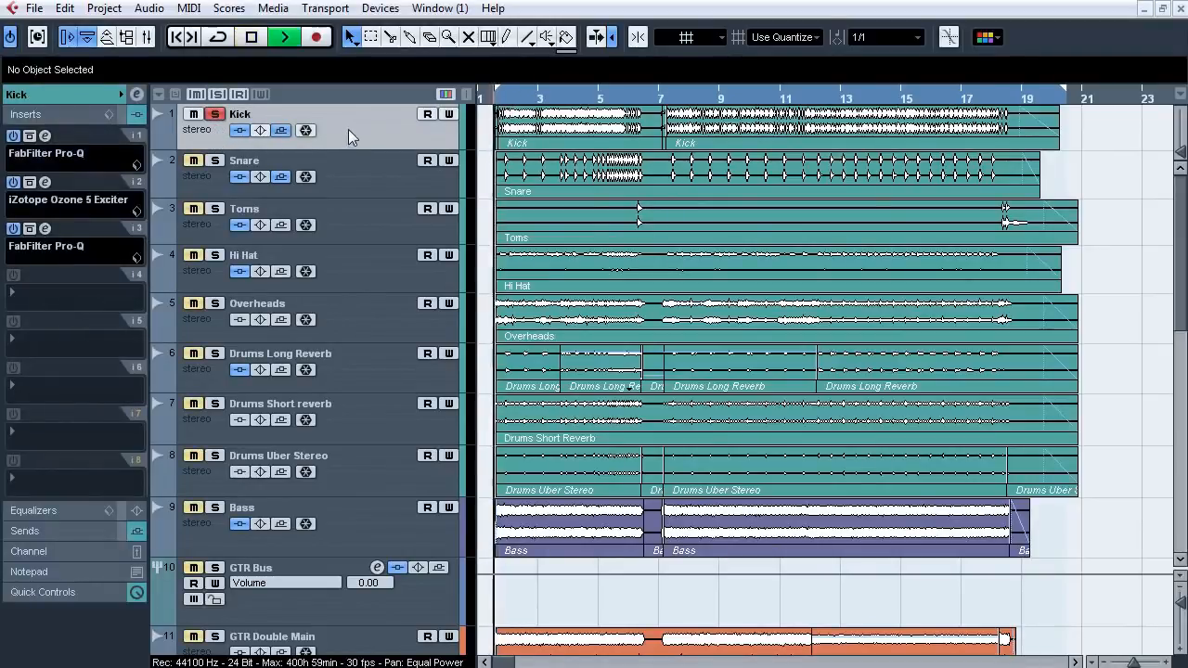
pyautogui.click(239, 130)
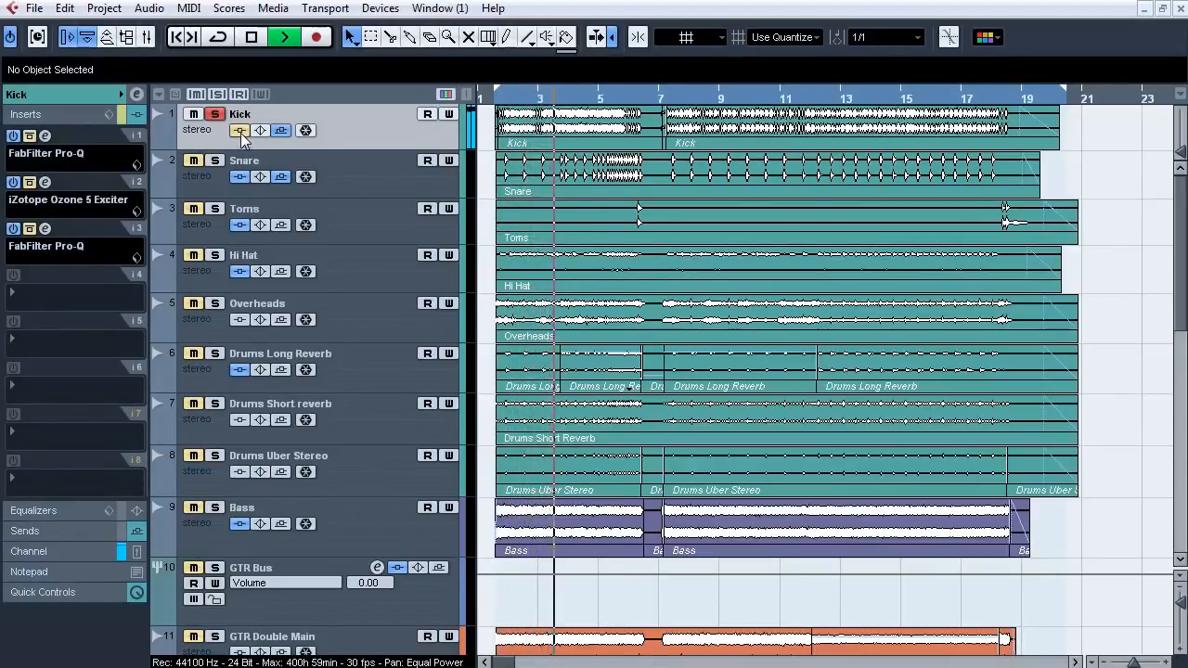
pyautogui.click(240, 130)
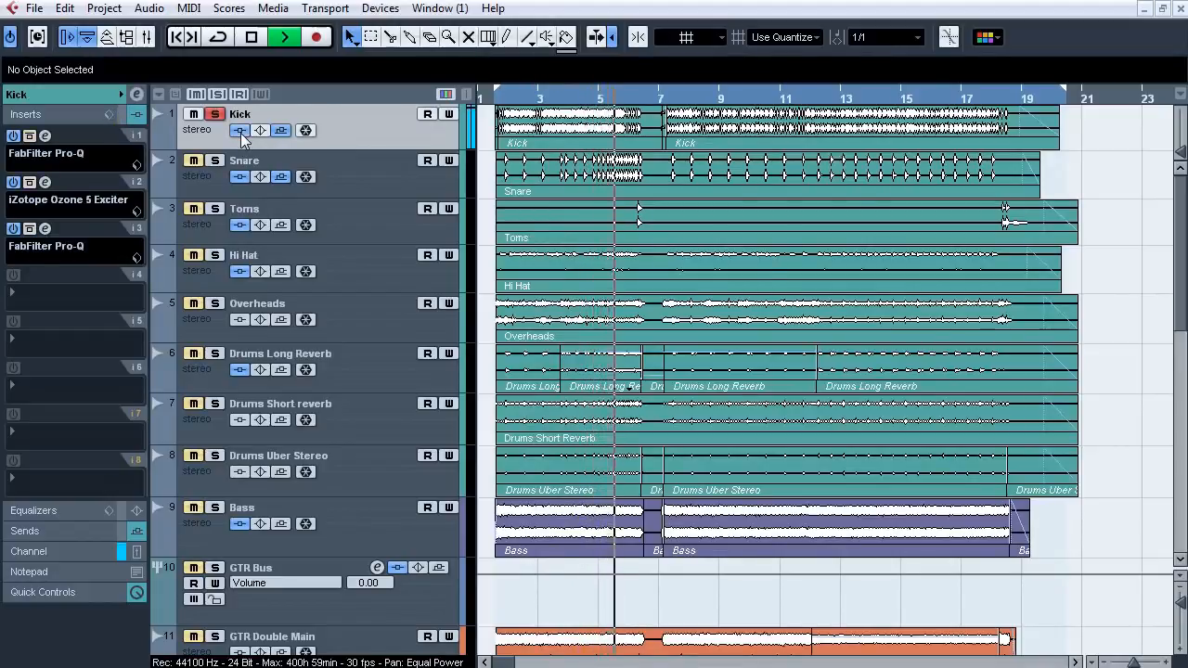
pyautogui.press('space')
pyautogui.click(508, 101)
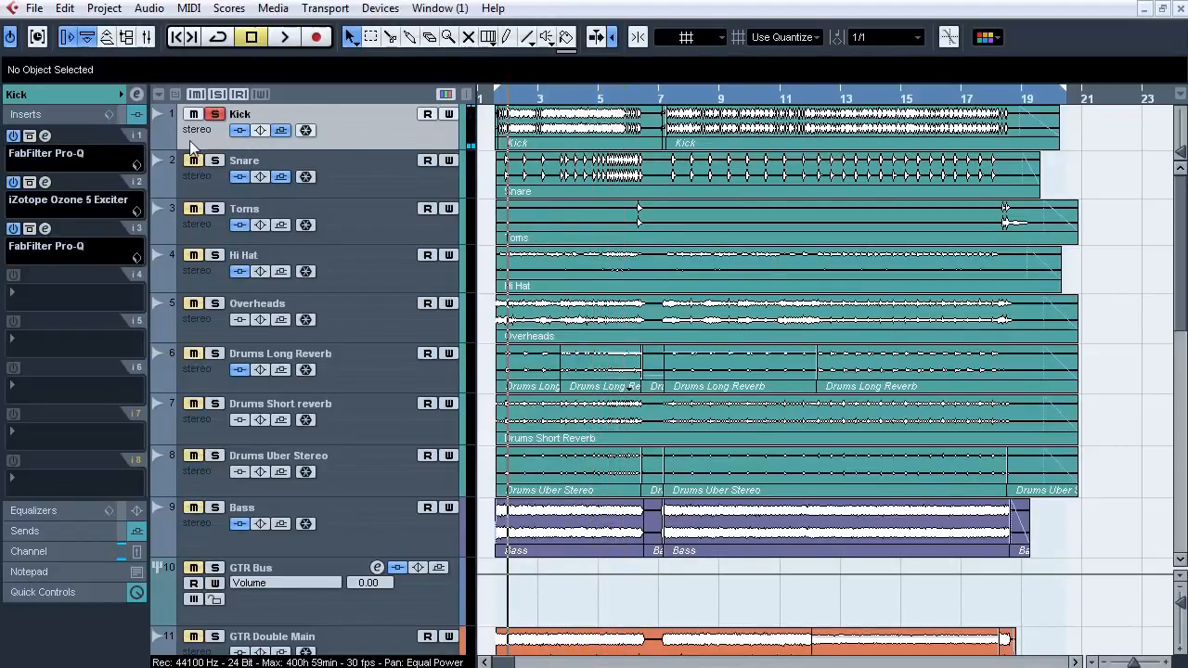
# Inspect the Kick's first FabFilter Pro-Q, compare it bypassed and active during playback, and return the playhead to the start.
pyautogui.click(44, 135)
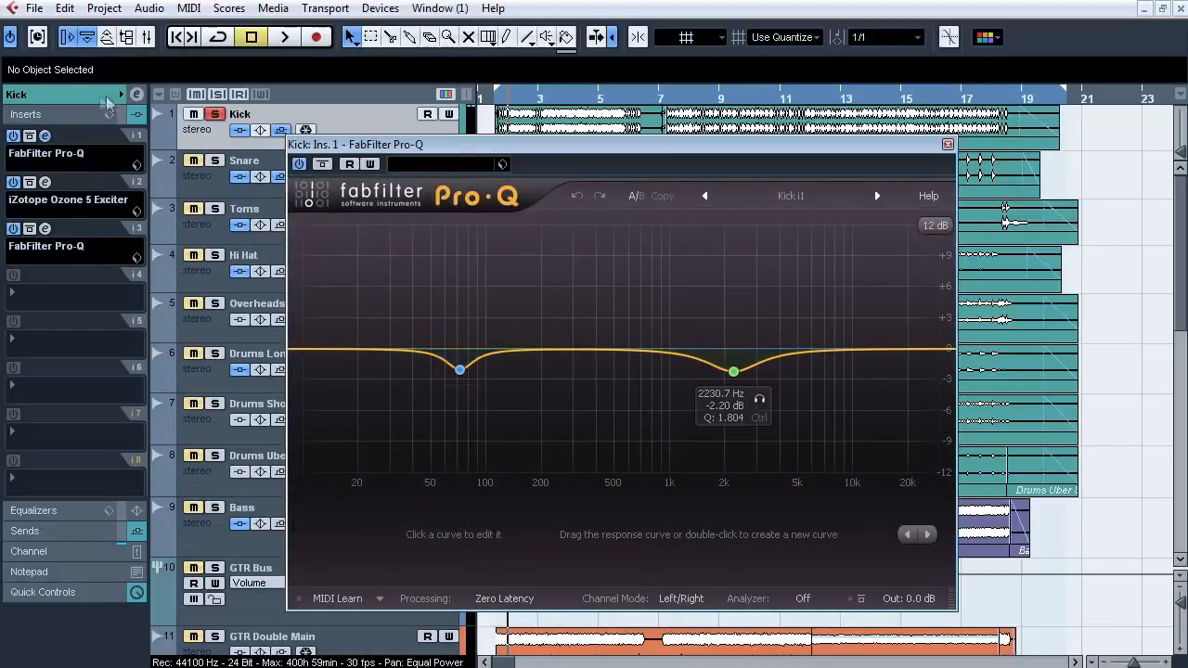
pyautogui.press('space')
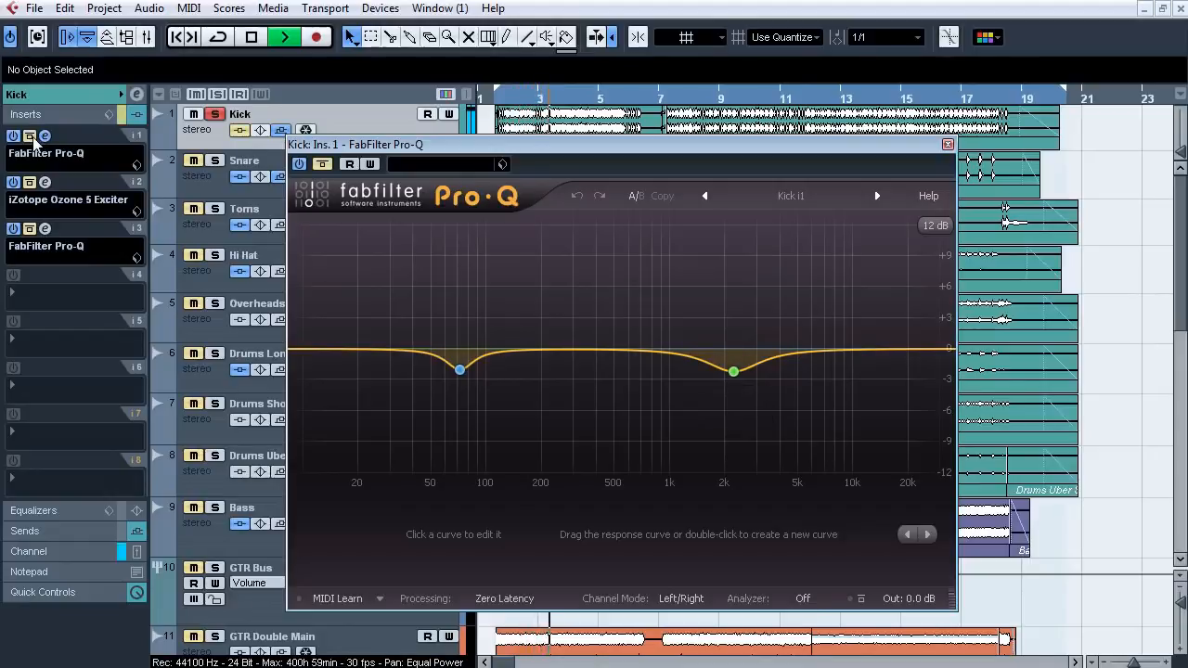
pyautogui.click(31, 137)
pyautogui.click(31, 137)
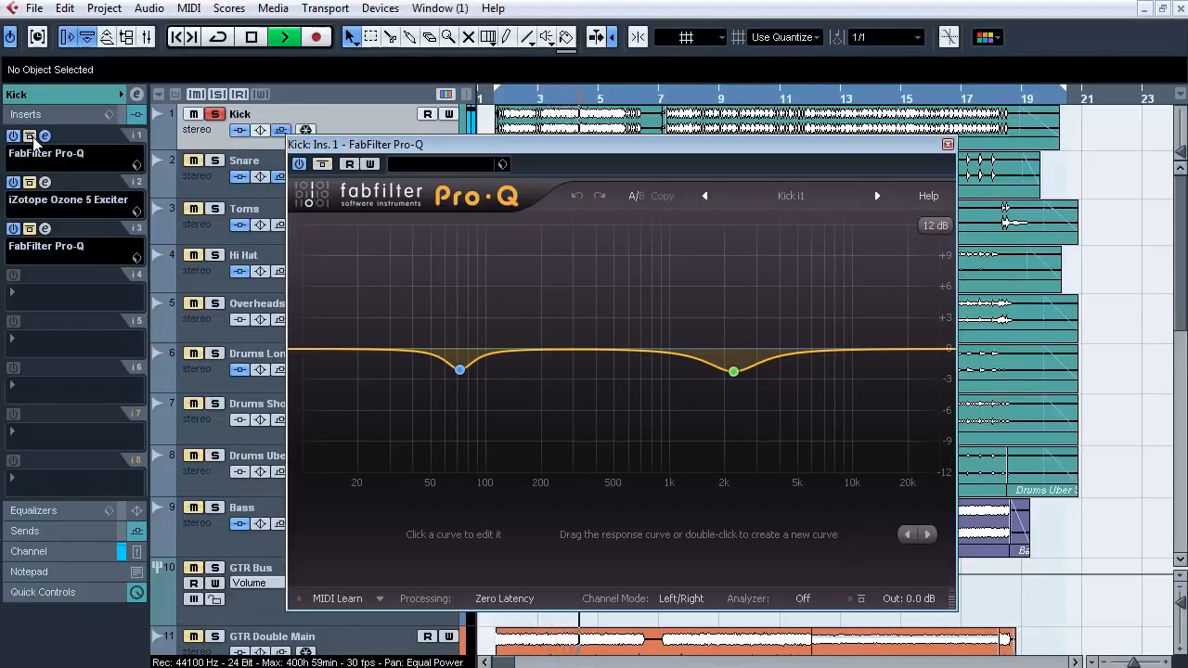
pyautogui.click(30, 137)
pyautogui.press('space')
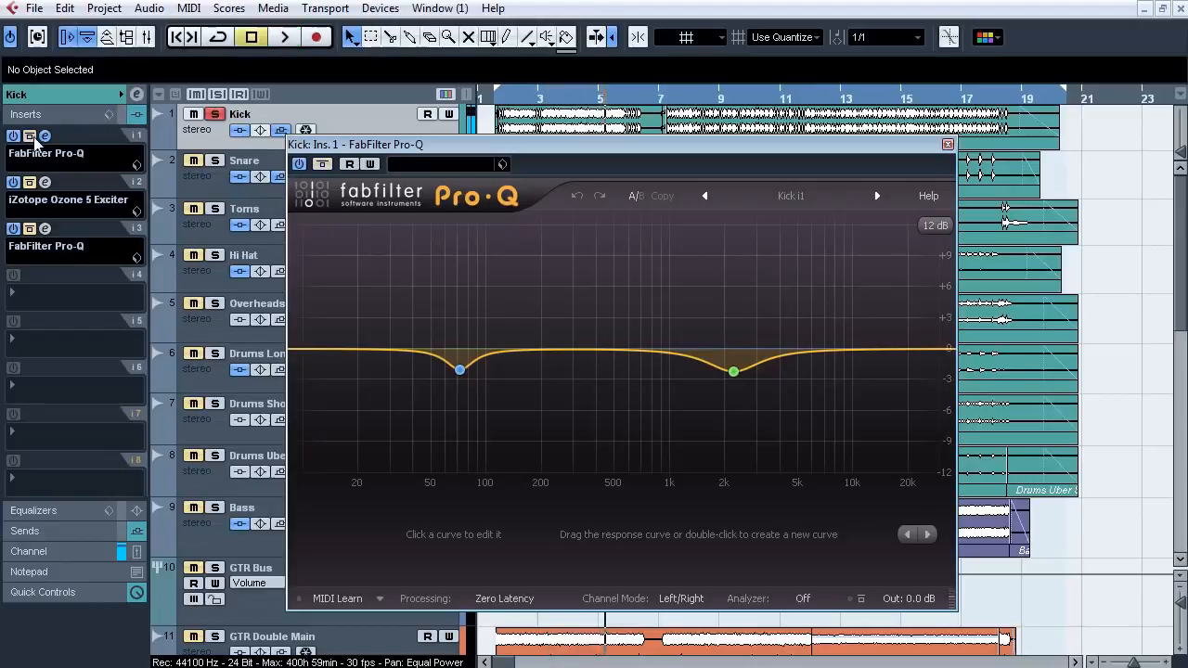
pyautogui.click(45, 136)
pyautogui.click(508, 98)
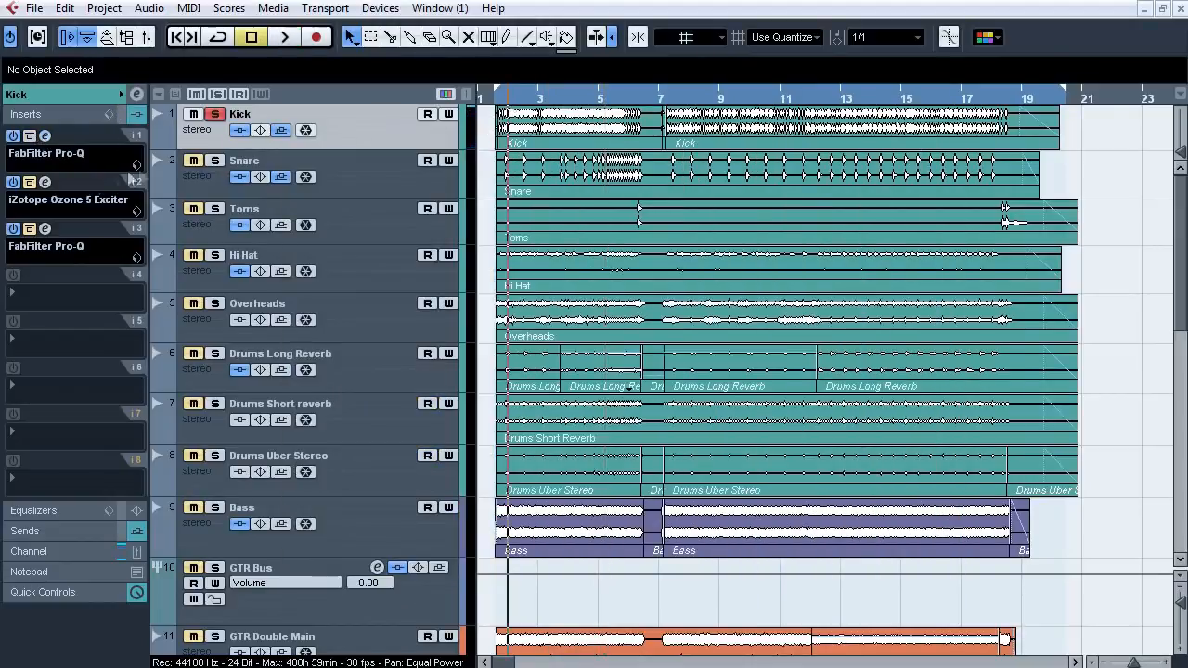
# Inspect the Kick's iZotope Ozone 5 Exciter and compare its sound bypassed and active during playback.
pyautogui.click(44, 182)
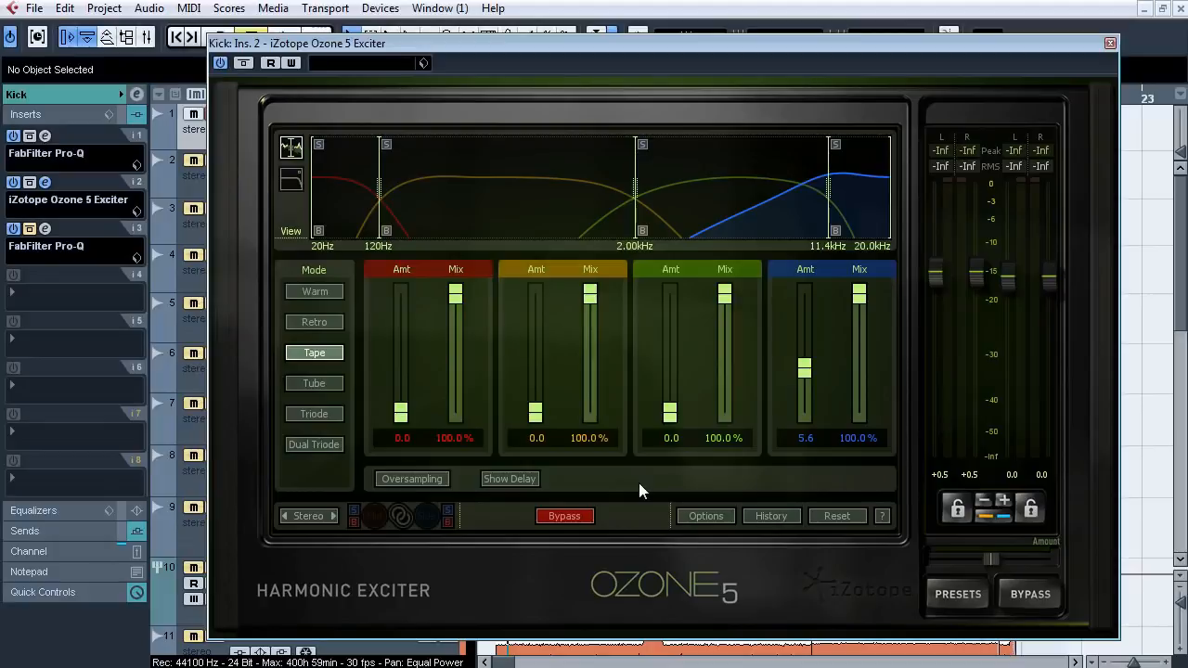
pyautogui.click(244, 63)
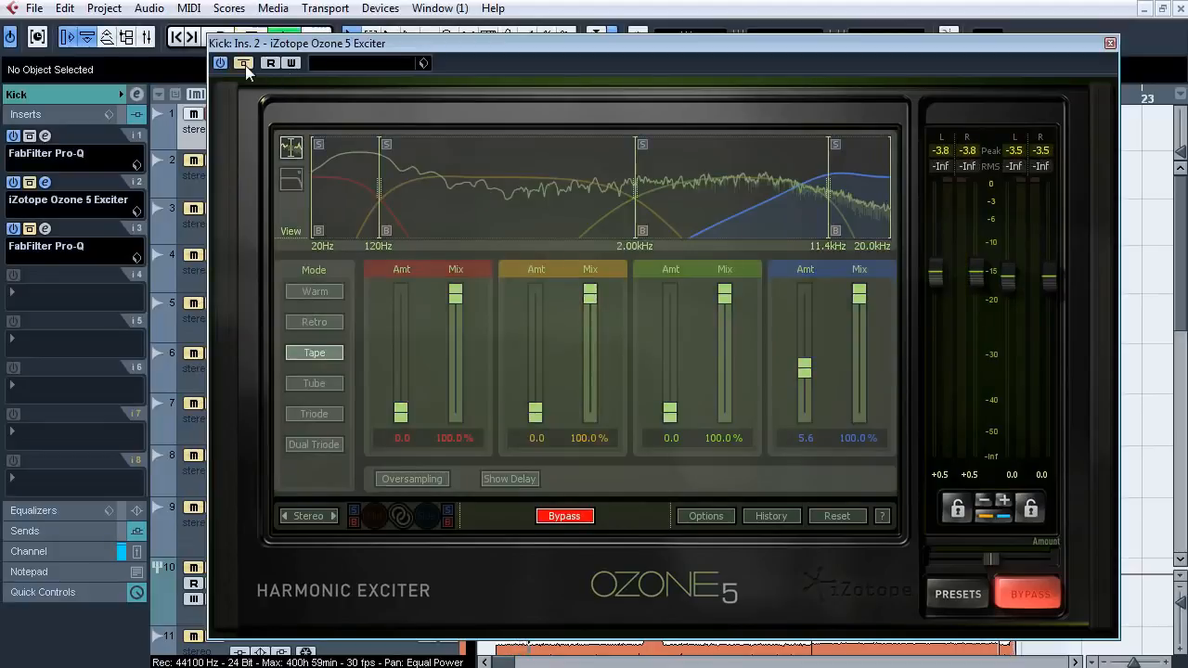
pyautogui.click(243, 64)
pyautogui.click(243, 63)
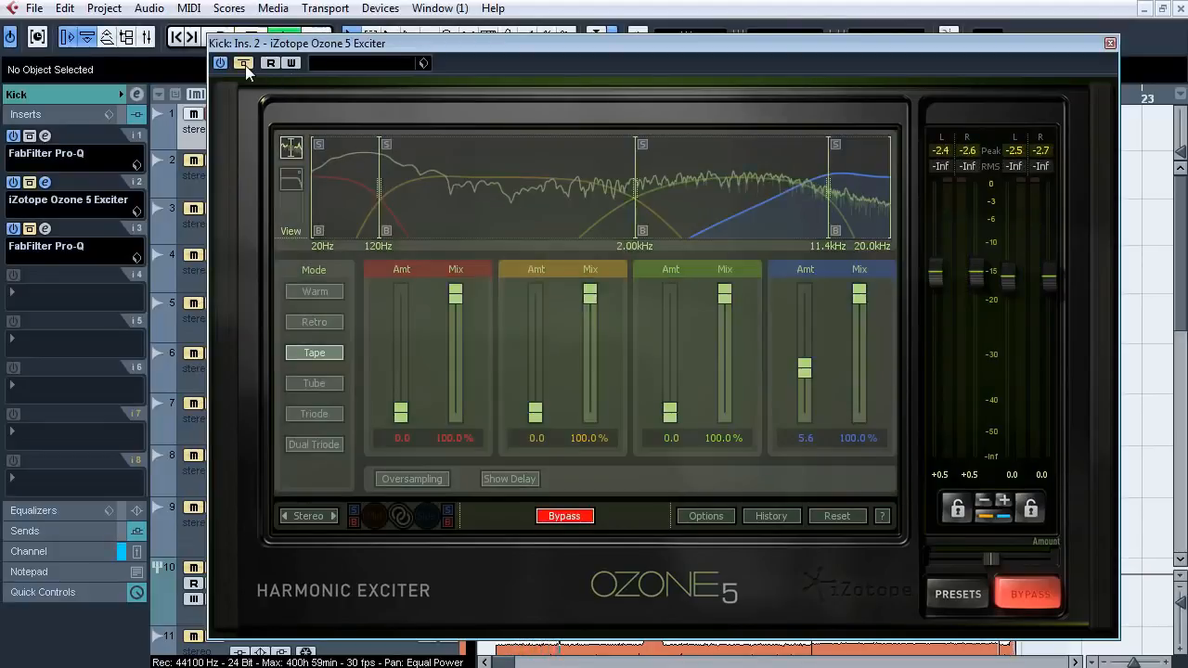
pyautogui.click(243, 63)
pyautogui.click(243, 63)
pyautogui.click(244, 63)
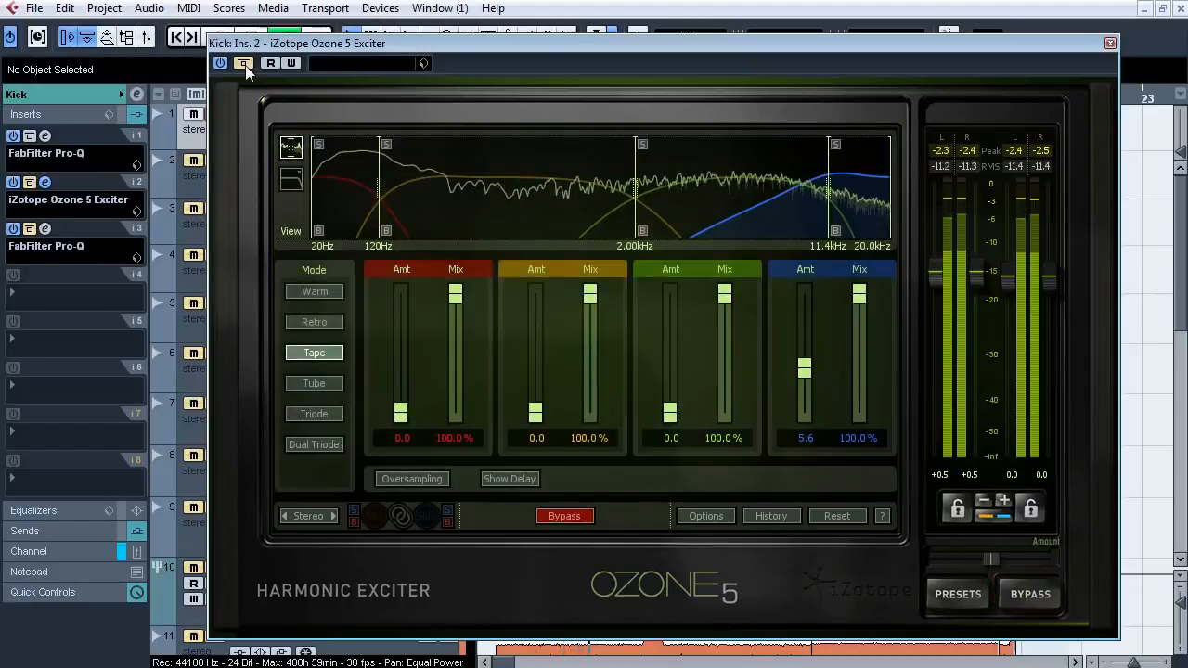
pyautogui.click(243, 63)
pyautogui.click(243, 63)
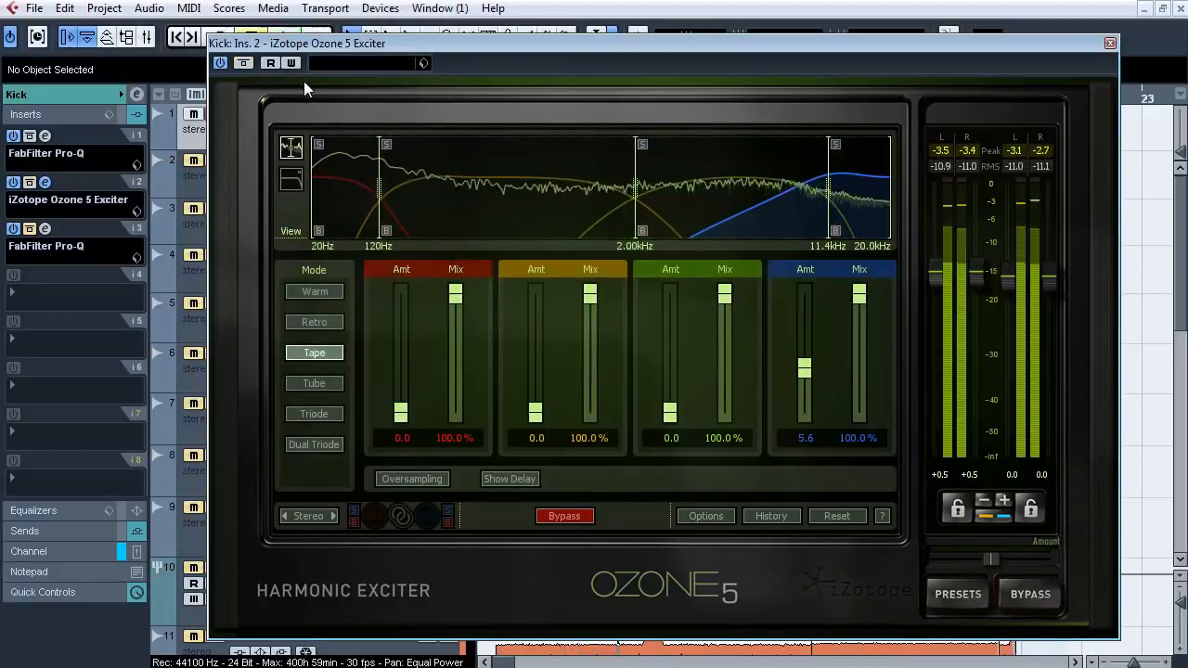
pyautogui.click(46, 184)
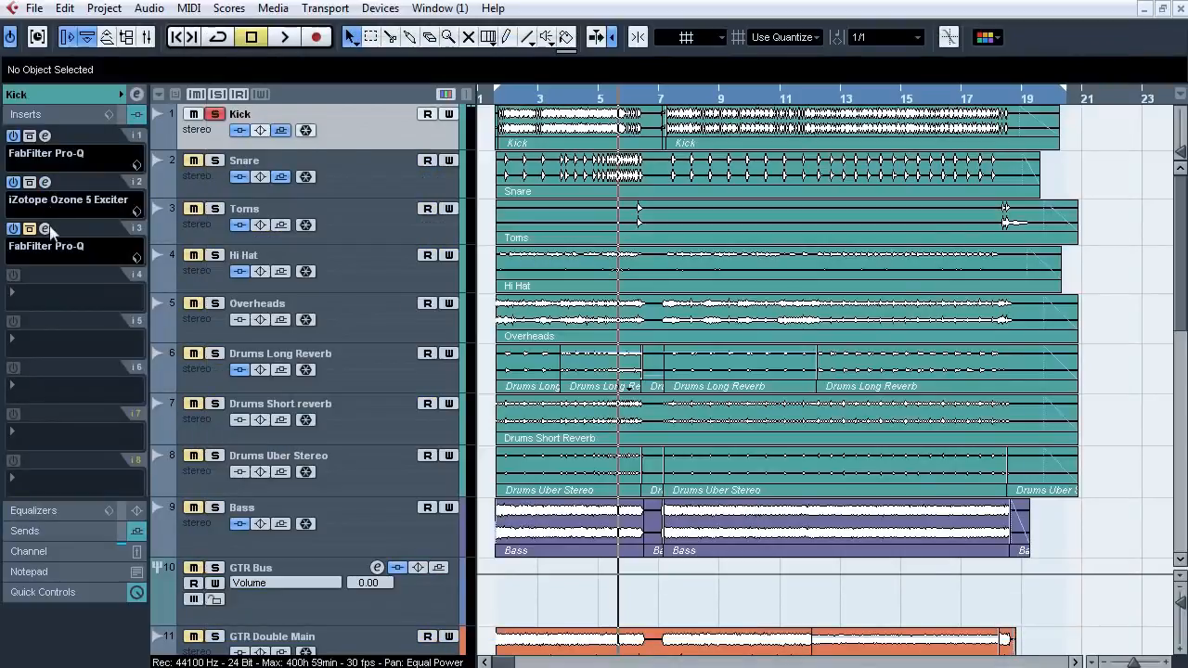
# Inspect the boost in the Kick's third-insert FabFilter Pro-Q, play the track, and compare the whole insert chain bypassed and active.
pyautogui.click(45, 228)
pyautogui.moveTo(401, 312)
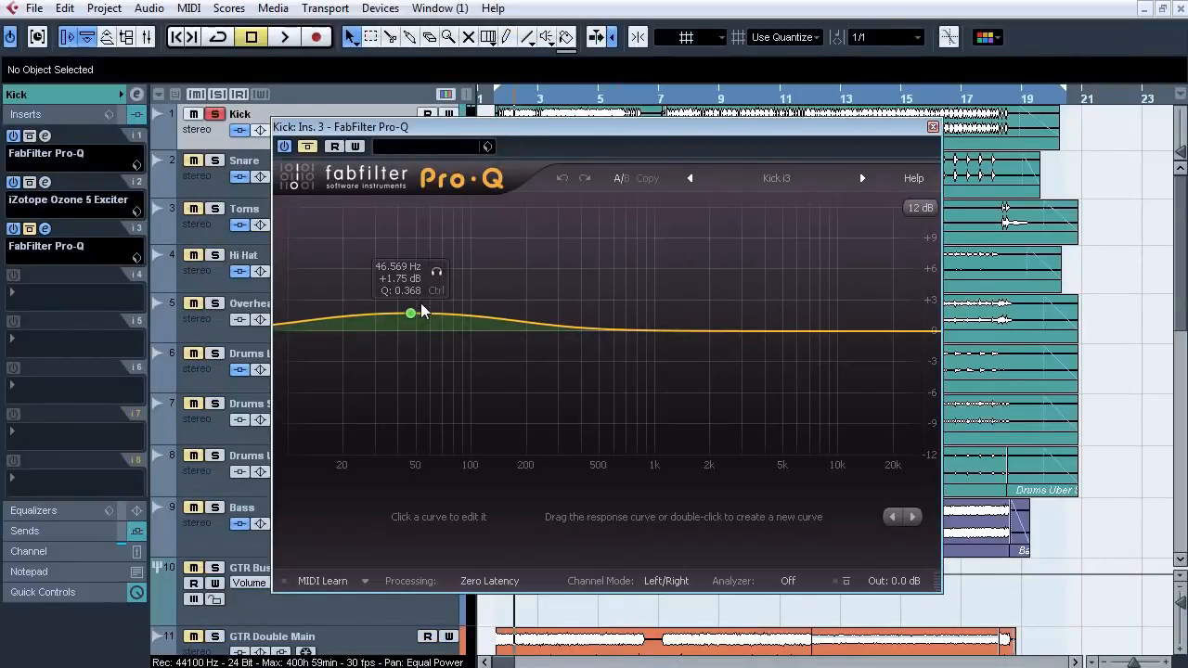
pyautogui.press('space')
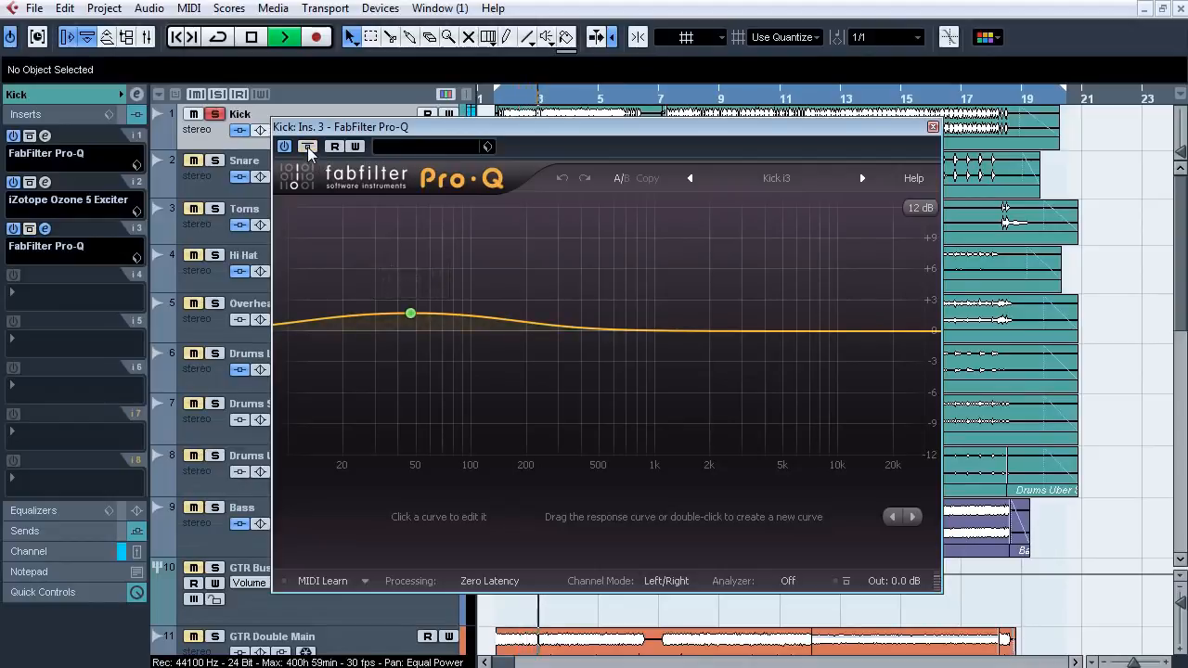
pyautogui.moveTo(438, 283)
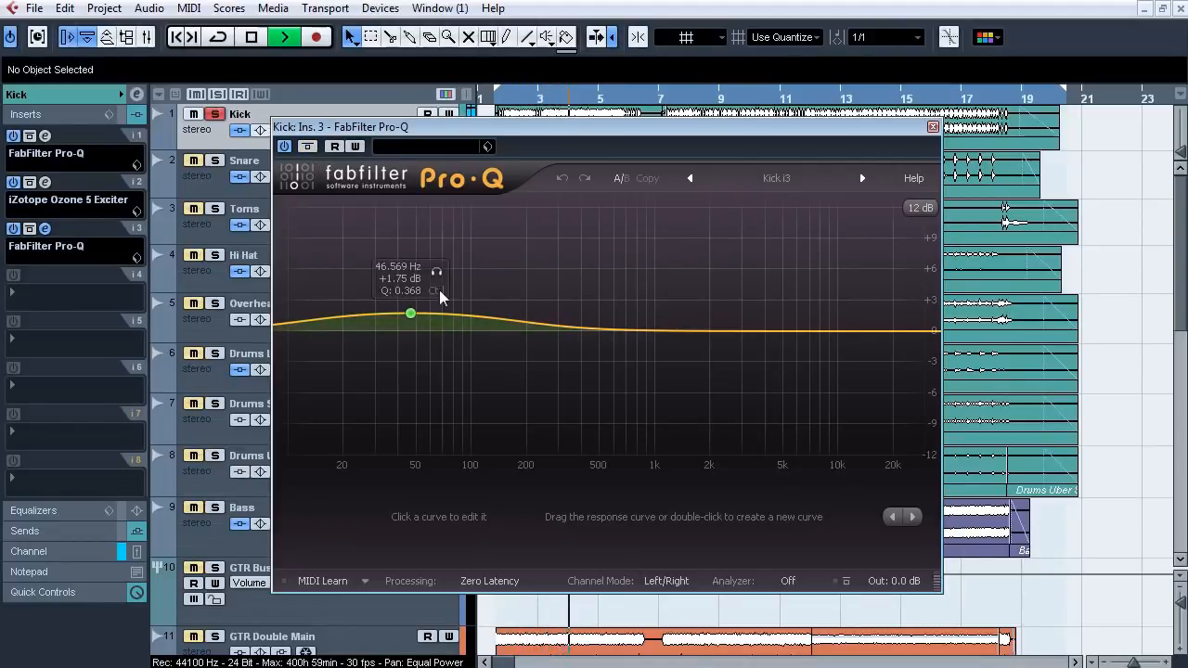
pyautogui.click(131, 114)
pyautogui.click(131, 114)
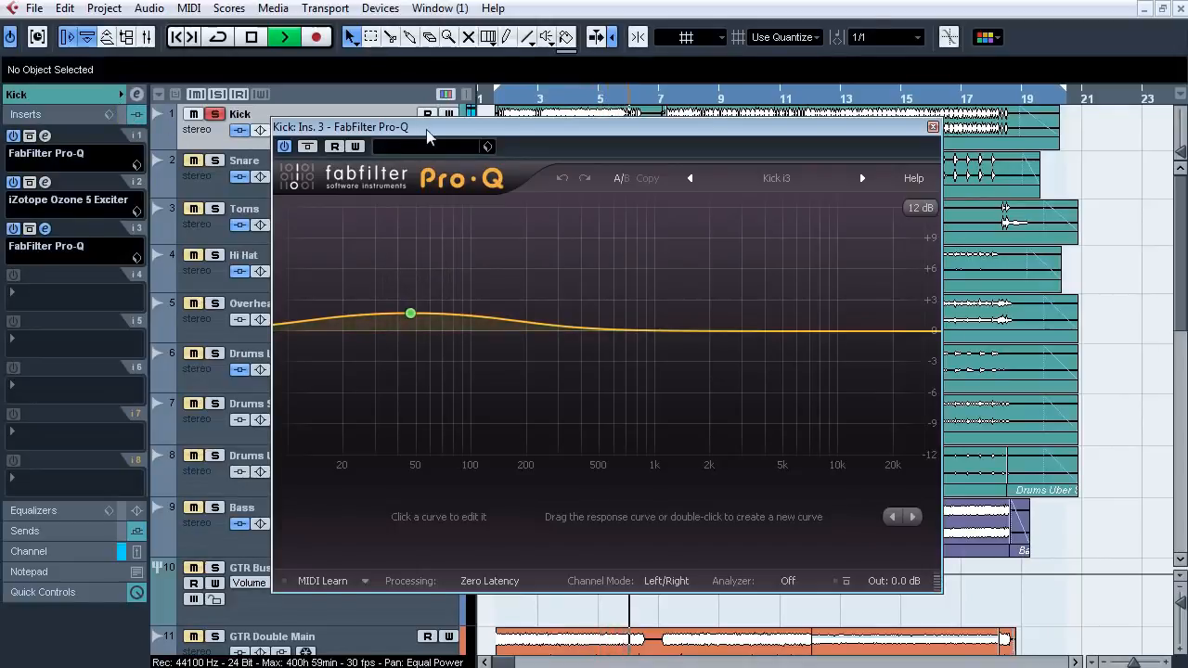
pyautogui.press('space')
pyautogui.click(933, 127)
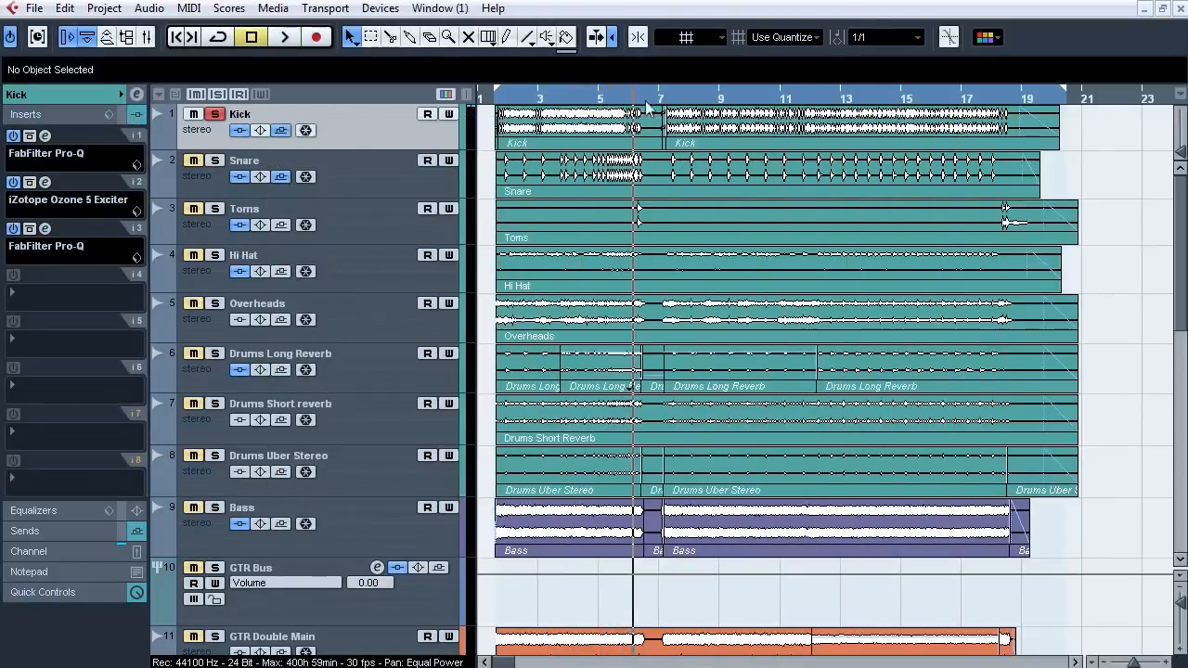
# Examine the short split Kick event just after bar 7 up close and select it.
pyautogui.moveTo(500, 99); pyautogui.dragTo(504, 142)
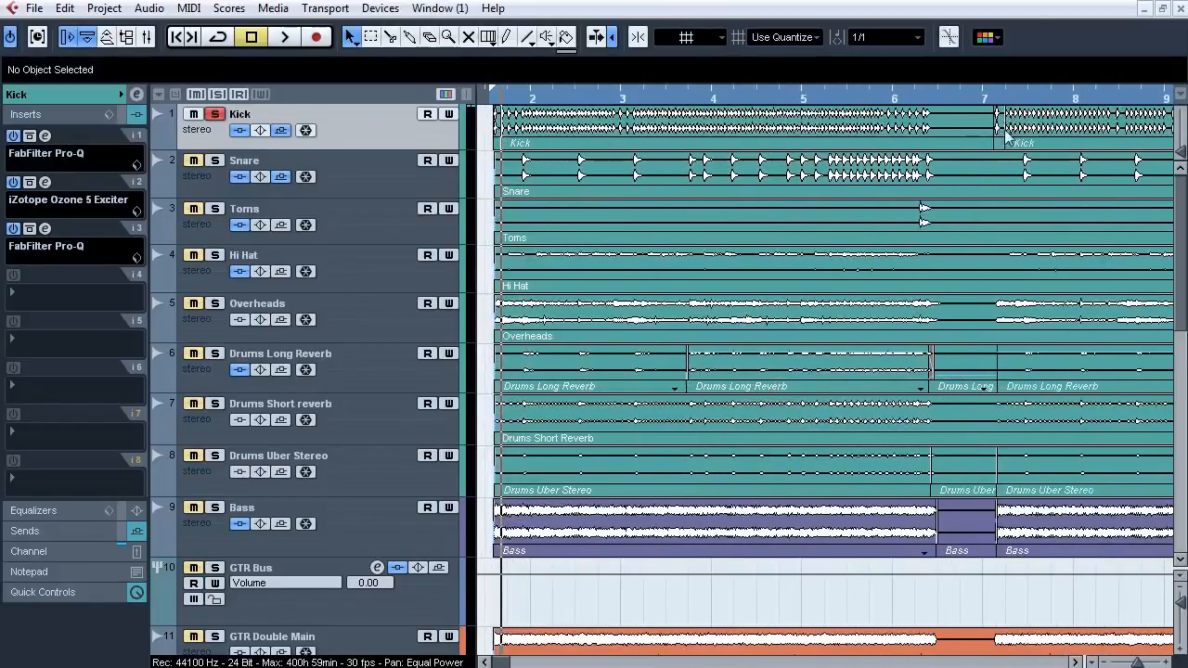
pyautogui.moveTo(1010, 99); pyautogui.dragTo(1010, 159)
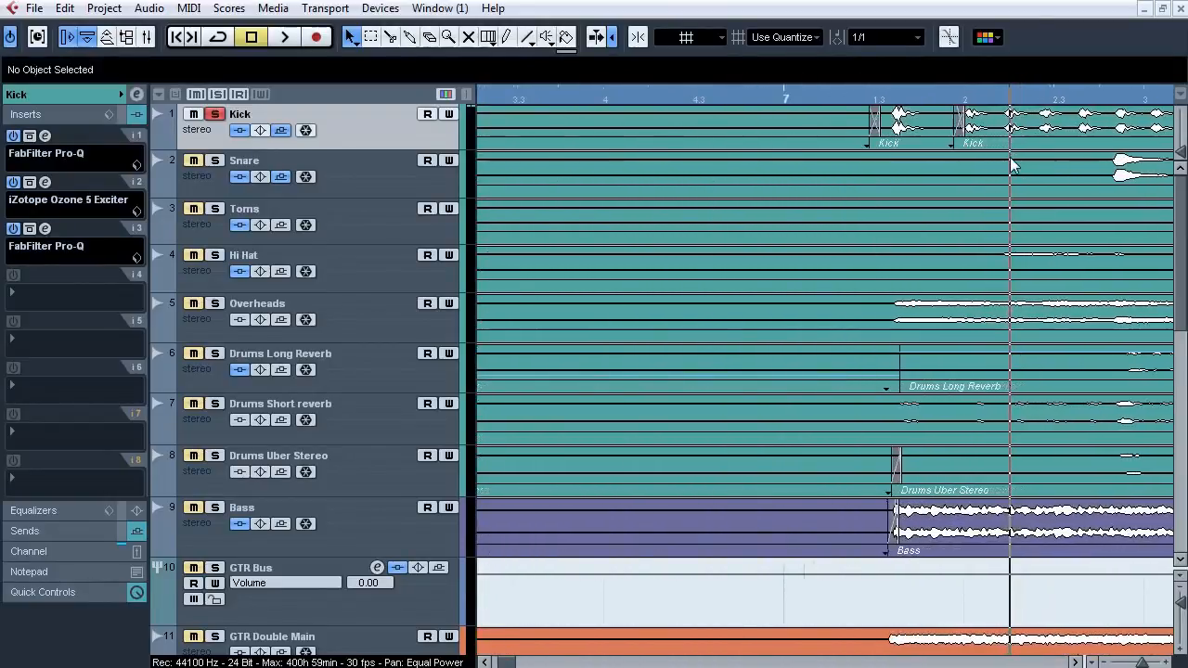
pyautogui.rightClick(908, 130)
pyautogui.click(944, 122)
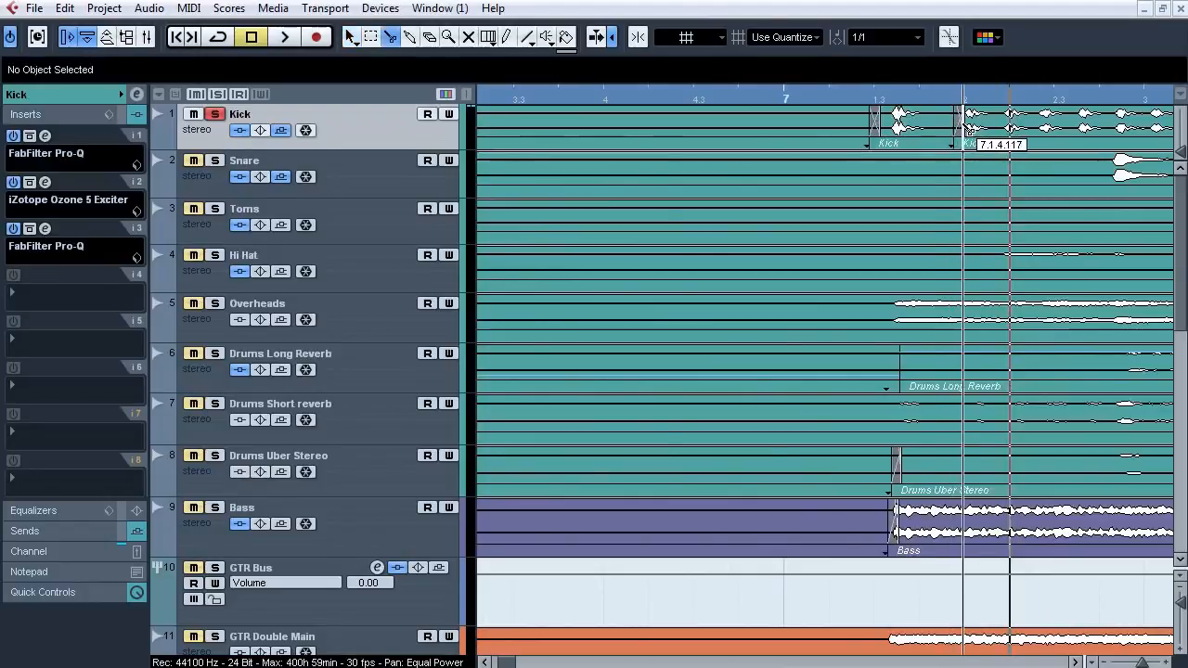
pyautogui.rightClick(931, 125)
pyautogui.click(938, 127)
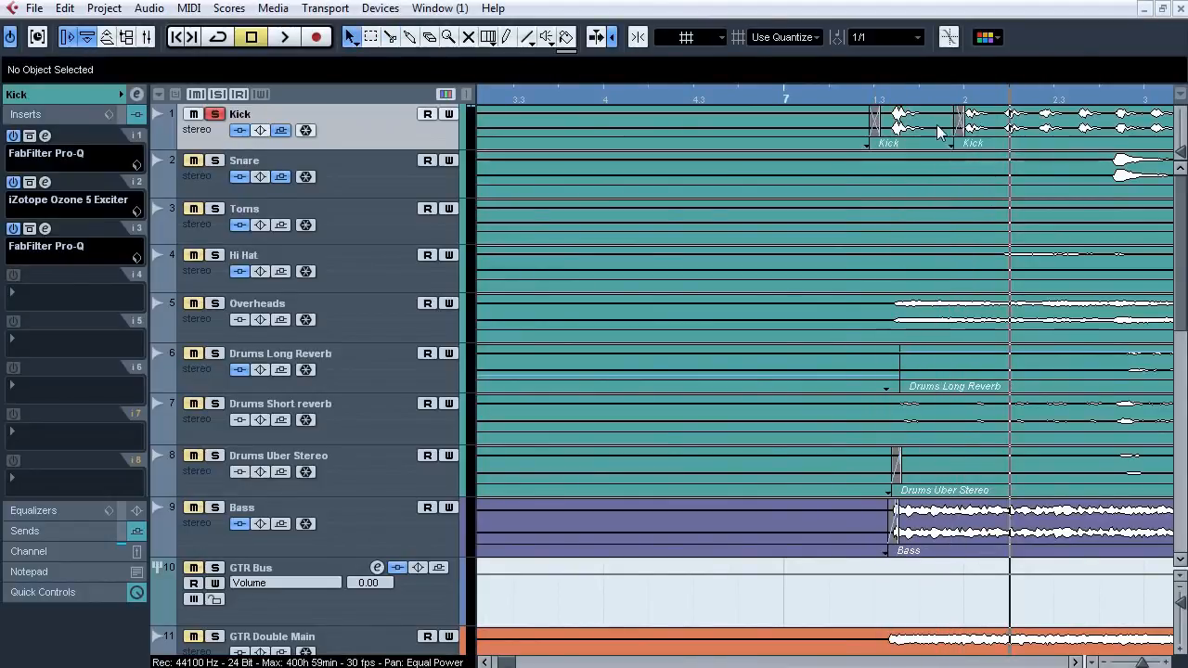
pyautogui.click(939, 128)
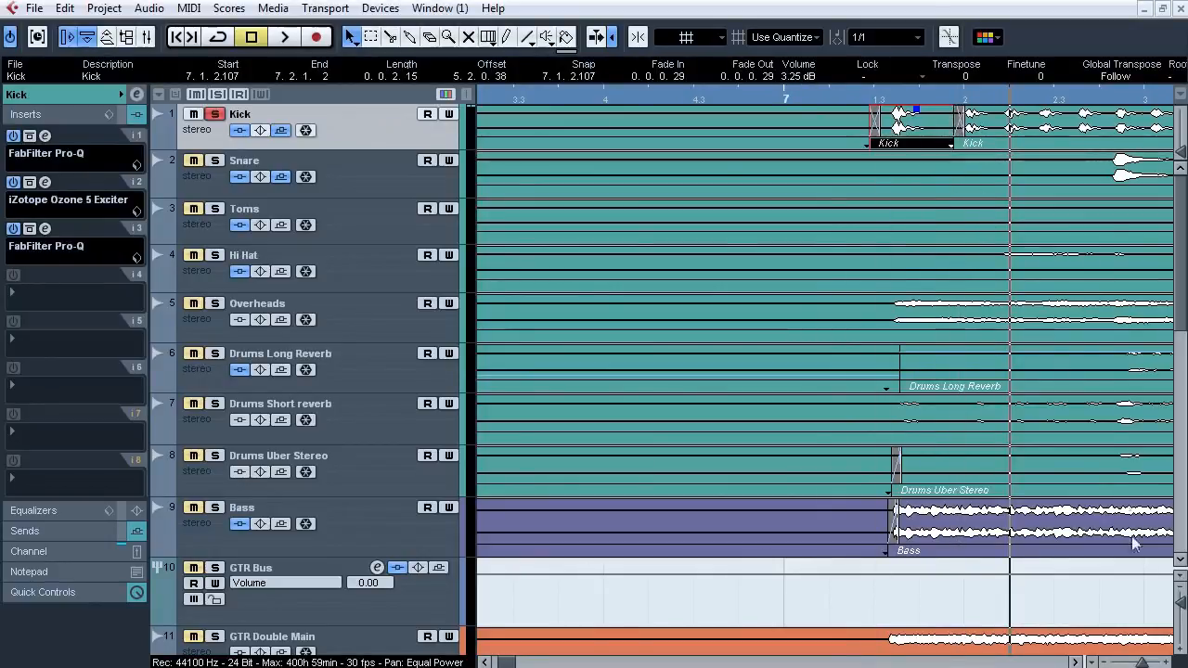
# Play the soloed Kick from around bar 7 twice to hear the selected hit in context, and stop playback.
pyautogui.moveTo(1149, 660); pyautogui.dragTo(1145, 662)
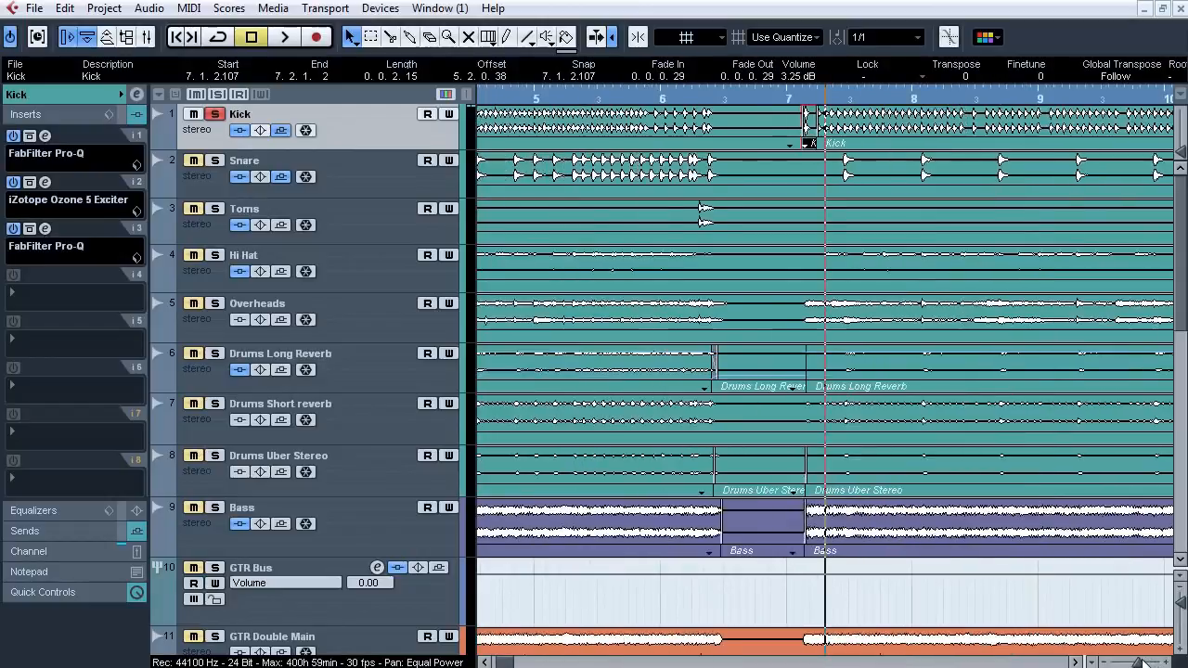
pyautogui.click(795, 99)
pyautogui.press('space')
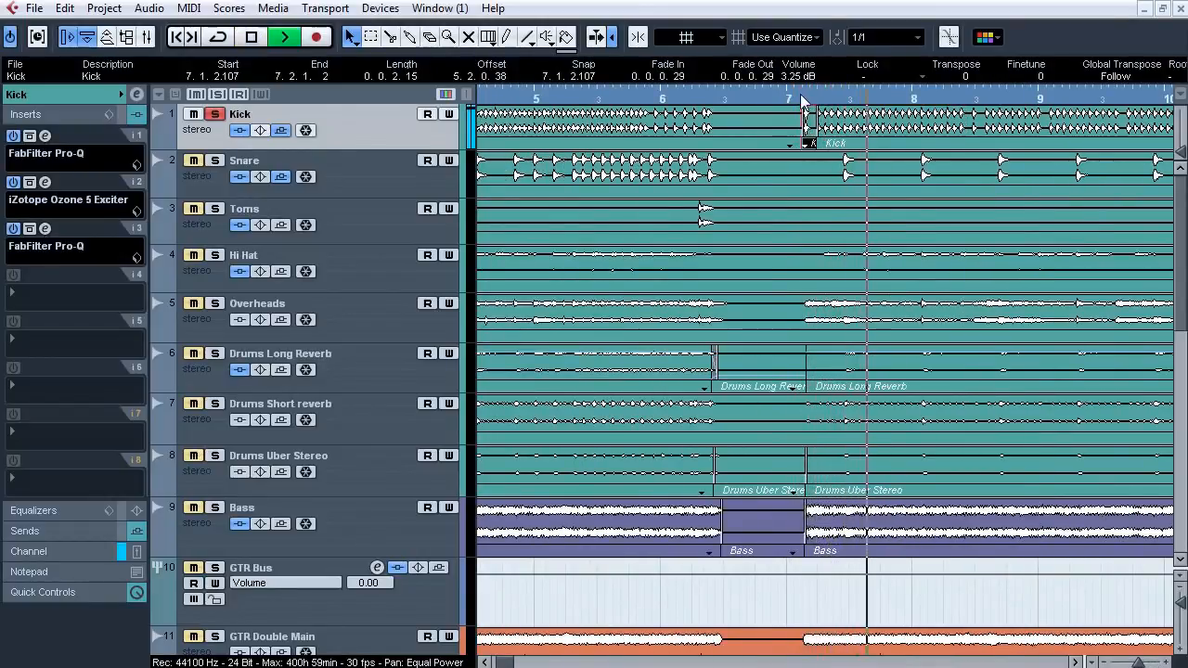
pyautogui.click(791, 96)
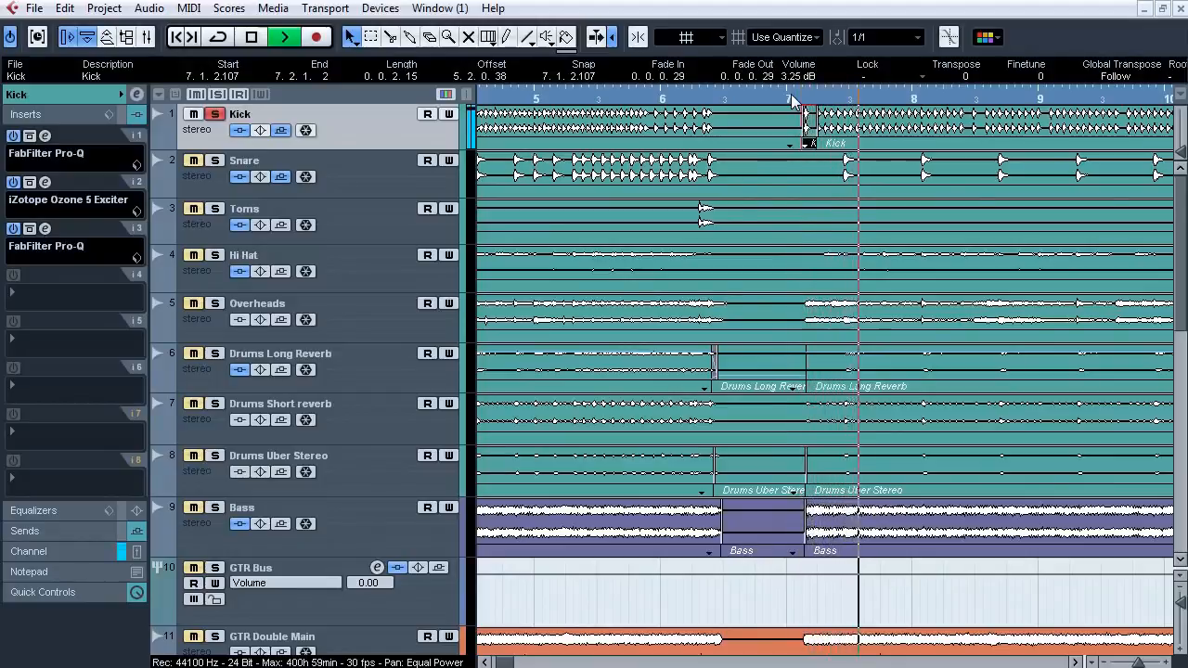
pyautogui.press('space')
# Return the playhead to just before the song's start and show the Kick's sends.
pyautogui.moveTo(791, 95); pyautogui.dragTo(502, 95)
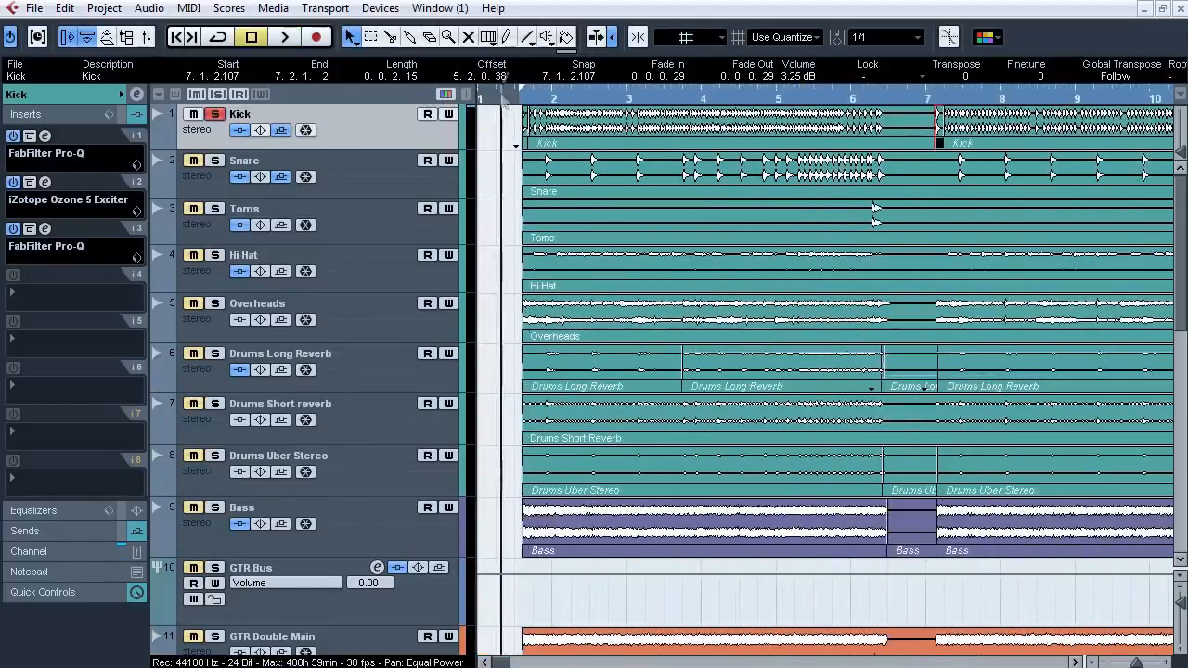
pyautogui.click(64, 535)
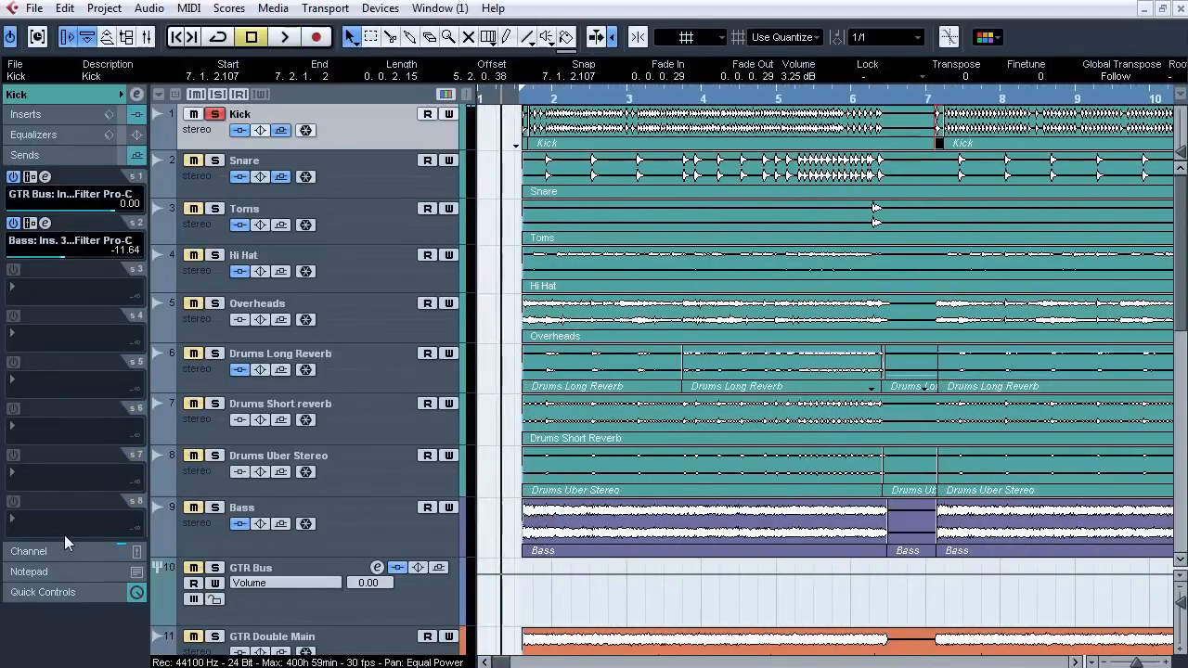
# Solo the Snare track instead of the Kick and show its inserts.
pyautogui.click(315, 170)
pyautogui.click(214, 165)
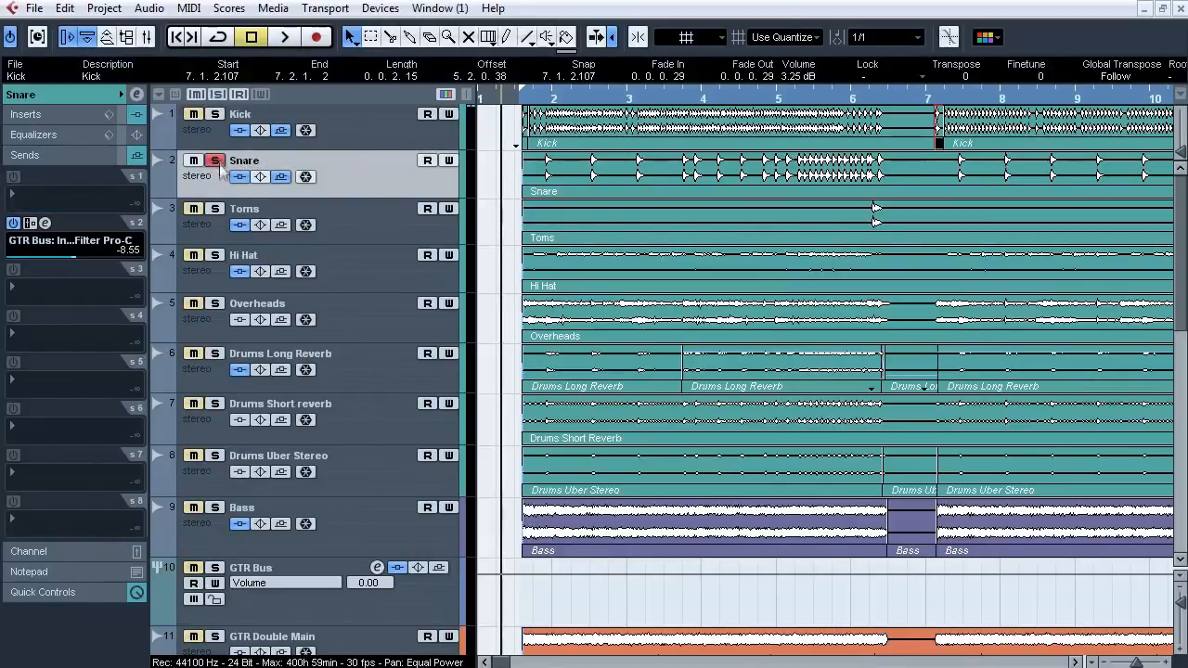
pyautogui.click(48, 113)
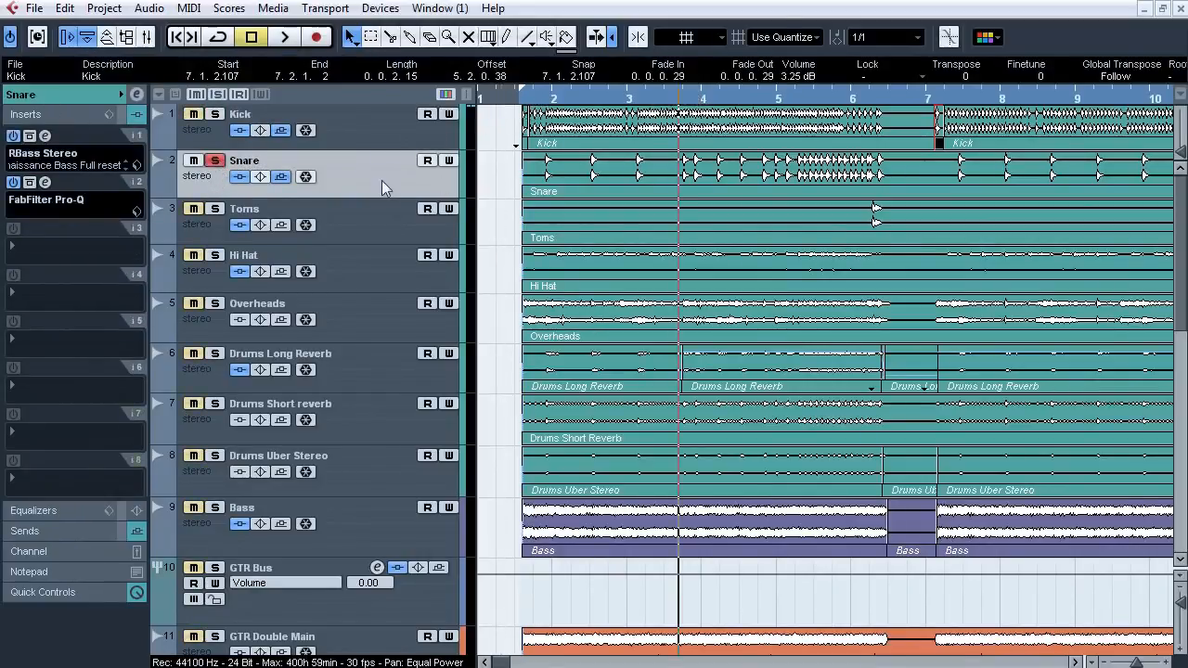
# Play the soloed Snare, compare it with all inserts bypassed and active, and stop playback.
pyautogui.press('space')
pyautogui.click(240, 176)
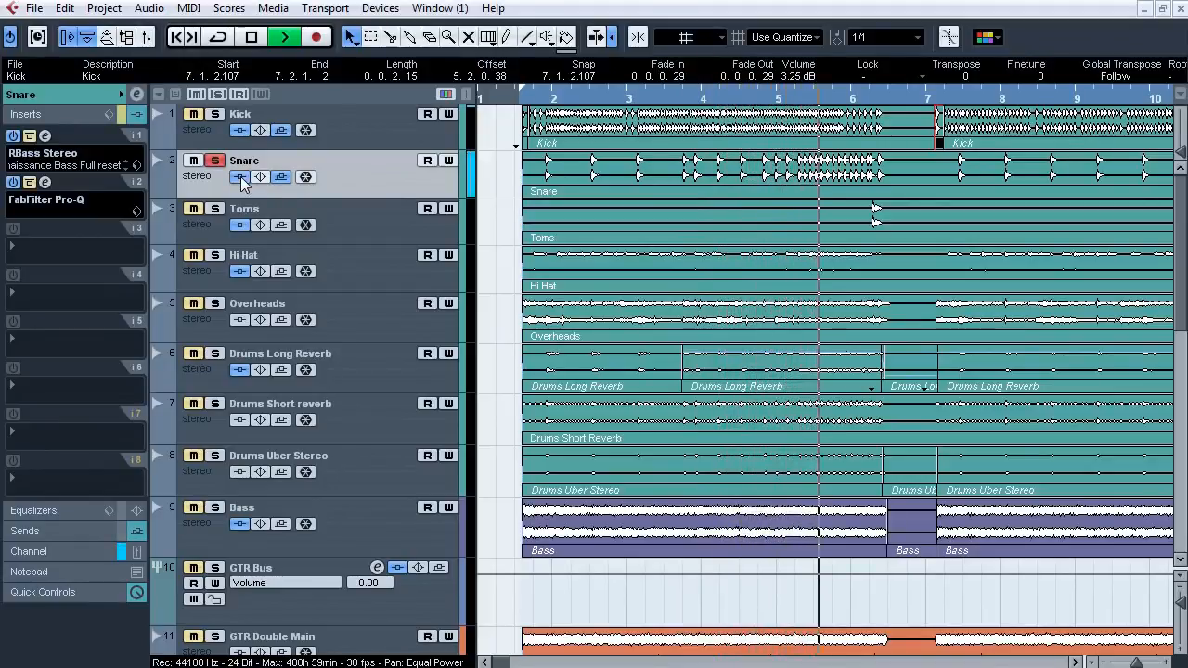
pyautogui.click(239, 176)
pyautogui.press('space')
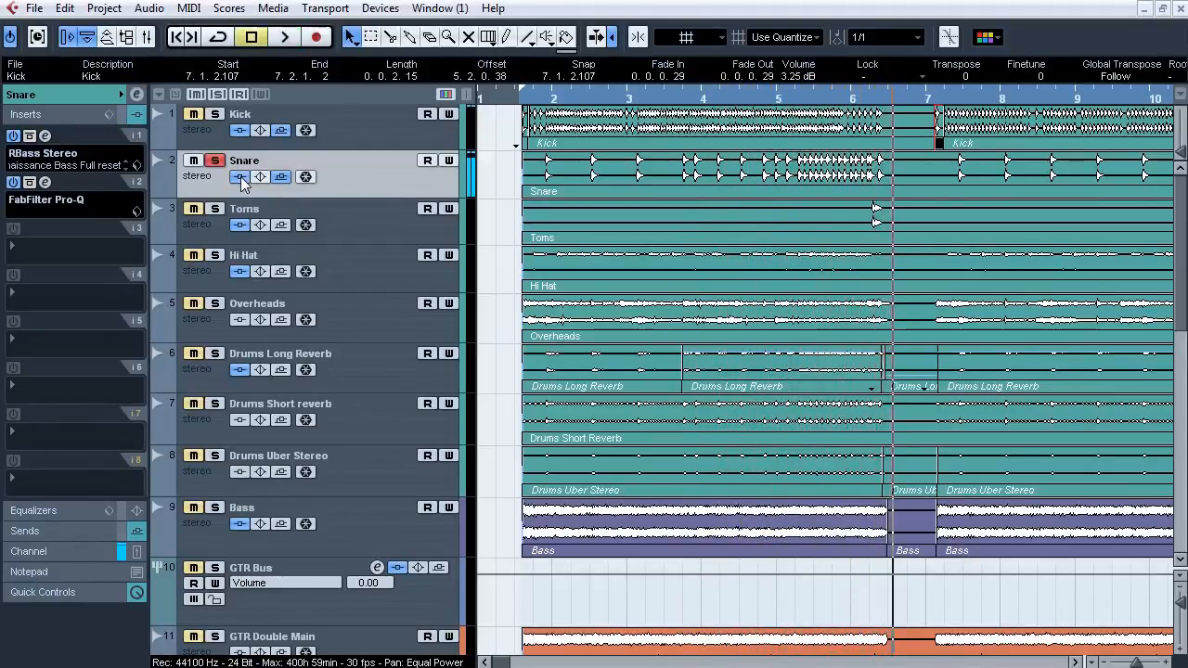
# Open the RBass Stereo plug-in in the Snare's first insert to examine its settings.
pyautogui.click(45, 136)
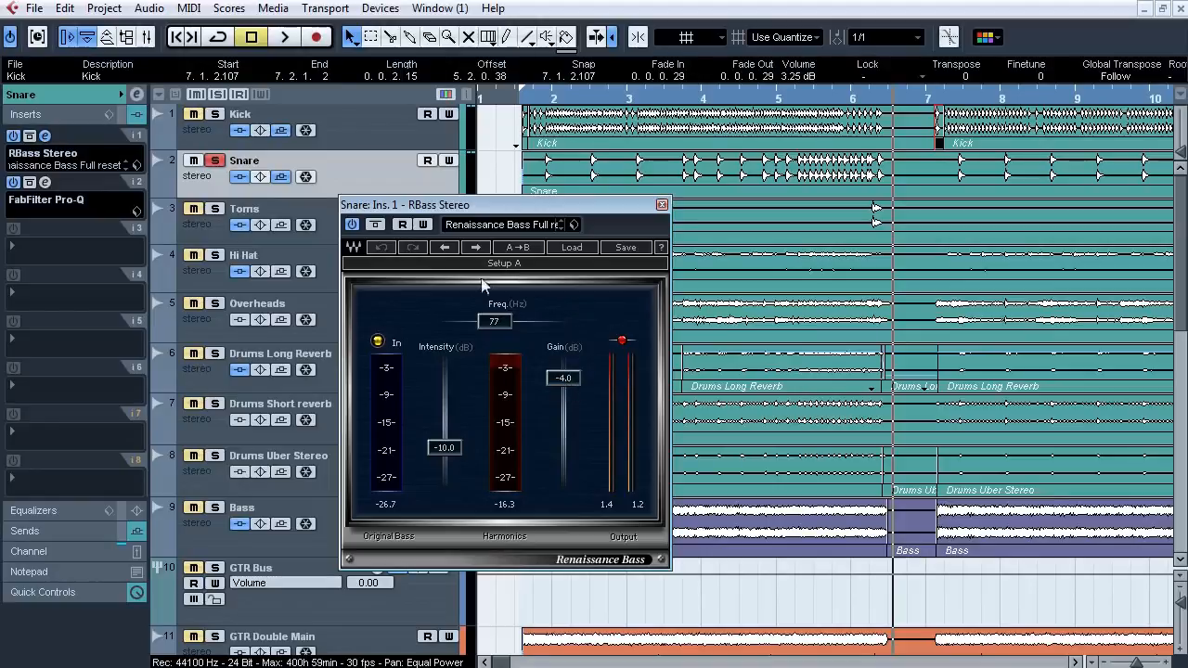
# Play the soloed Snare from about bar 3 to compare its sound with and without the RBass Stereo insert.
pyautogui.click(65, 96)
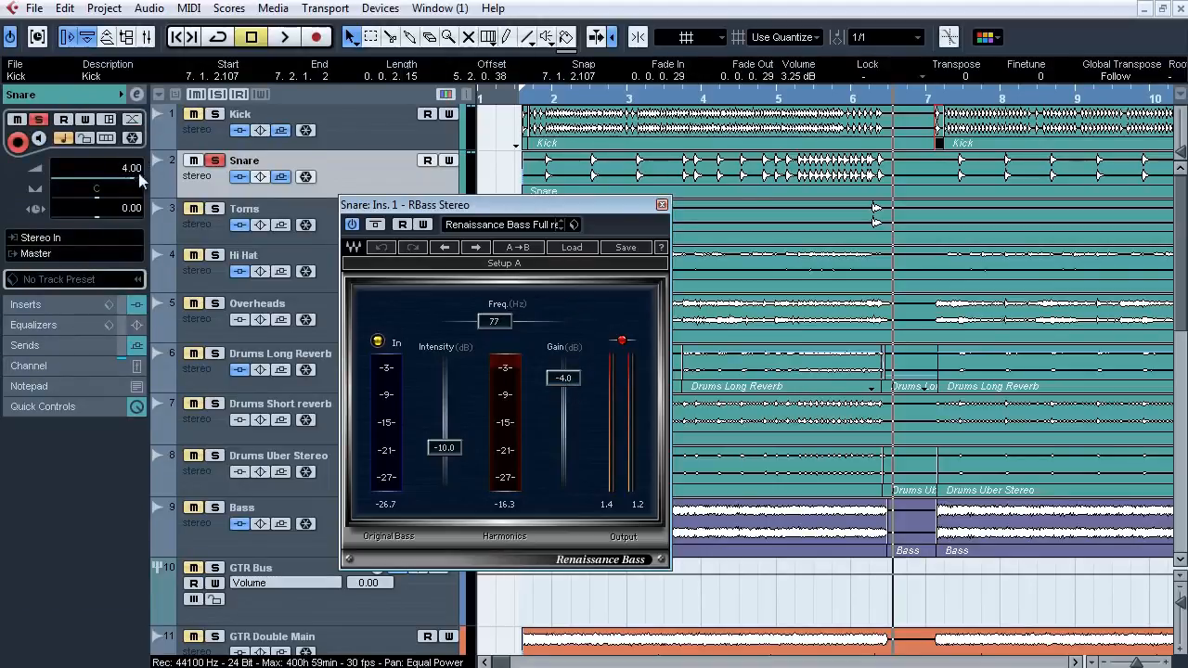
pyautogui.click(81, 297)
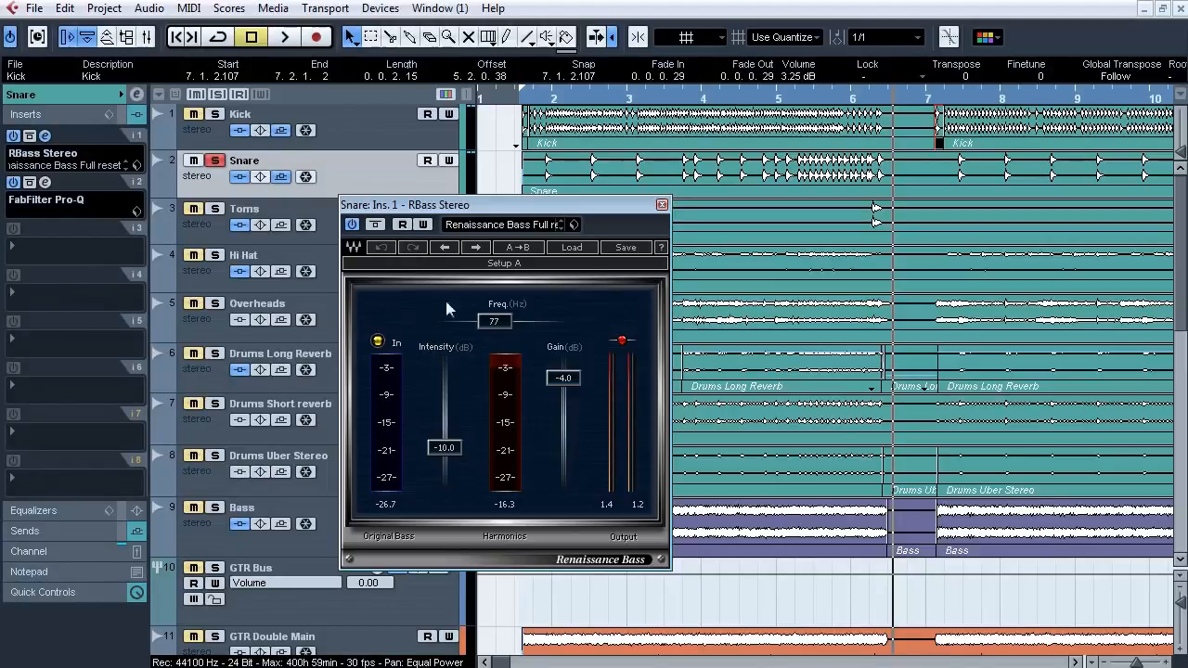
pyautogui.click(649, 102)
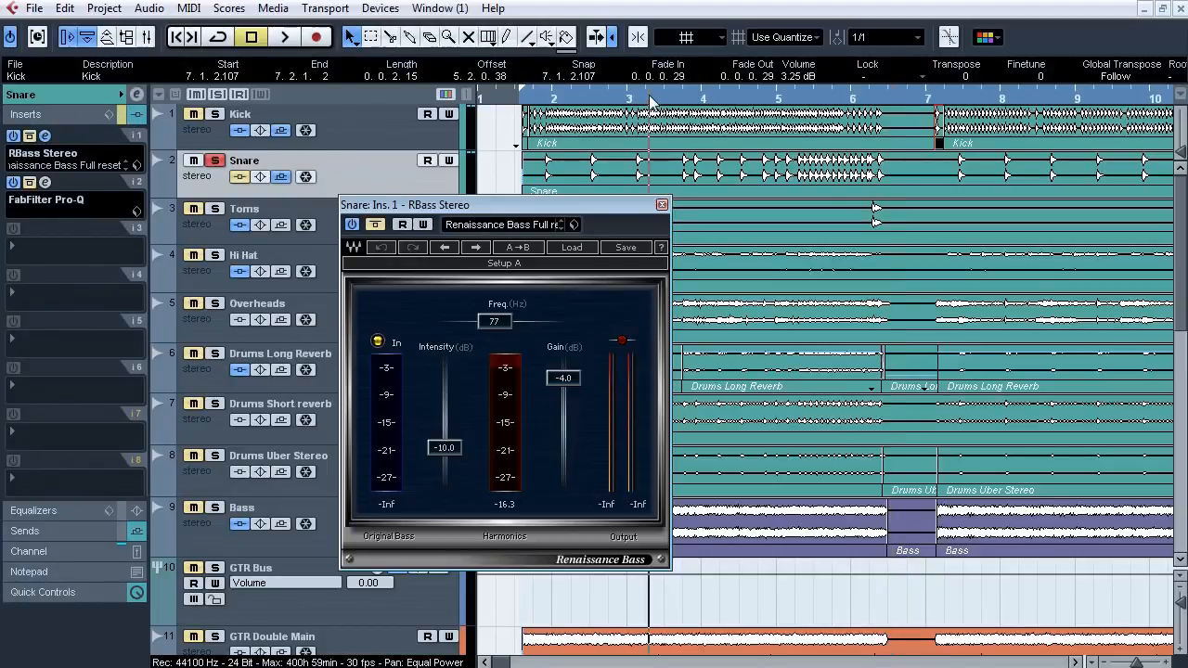
pyautogui.press('space')
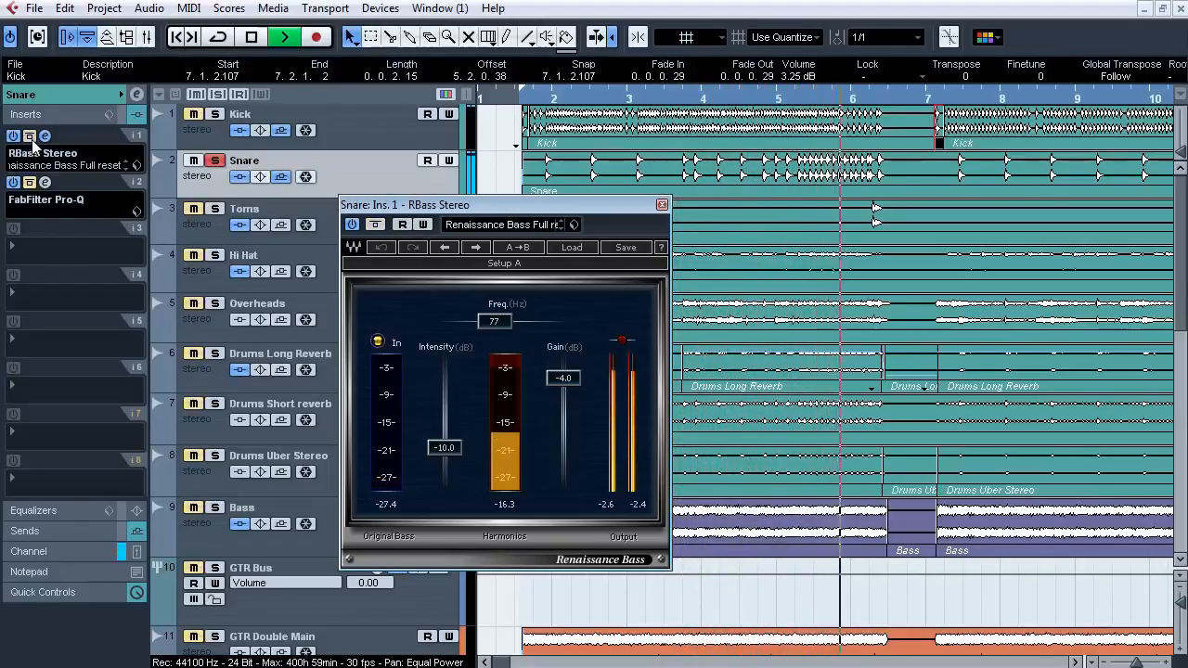
pyautogui.press('space')
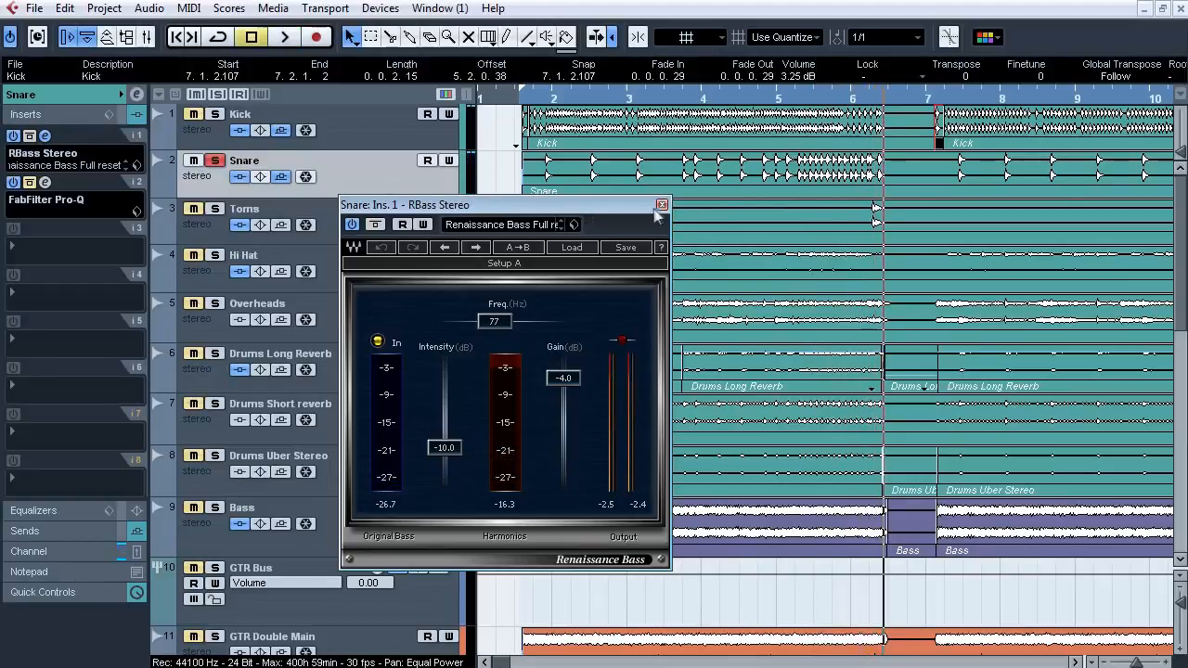
# Replace the RBass editor with the Snare's FabFilter Pro-Q and play the track to compare the EQ bypassed and active.
pyautogui.click(662, 205)
pyautogui.click(45, 182)
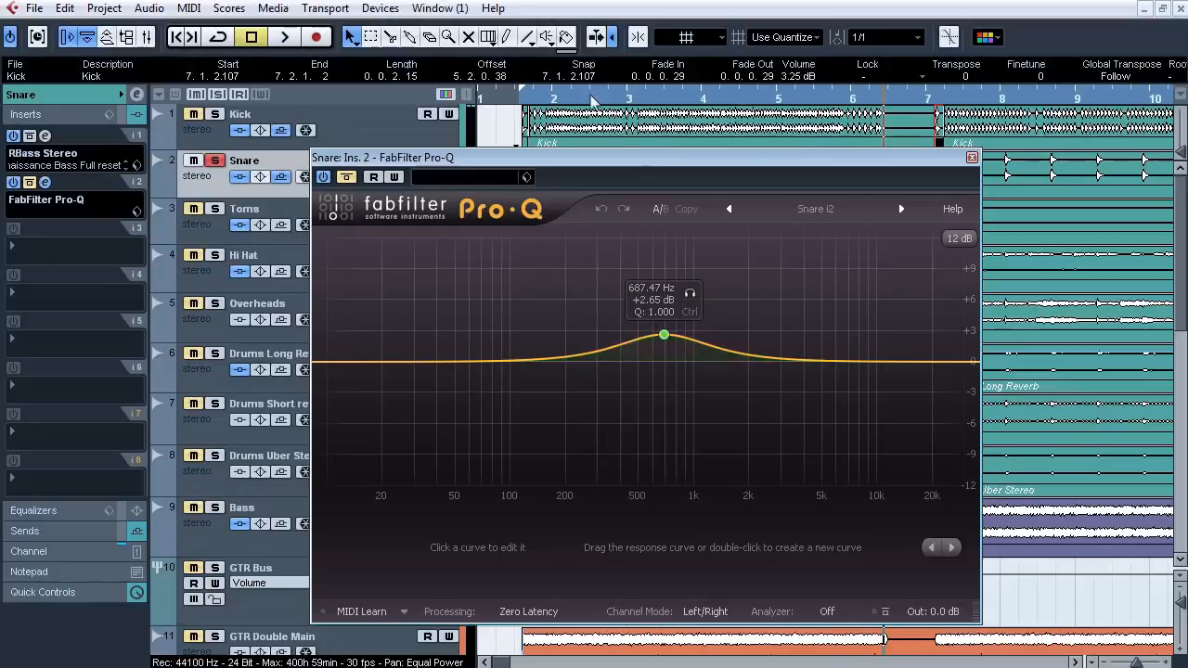
pyautogui.press('space')
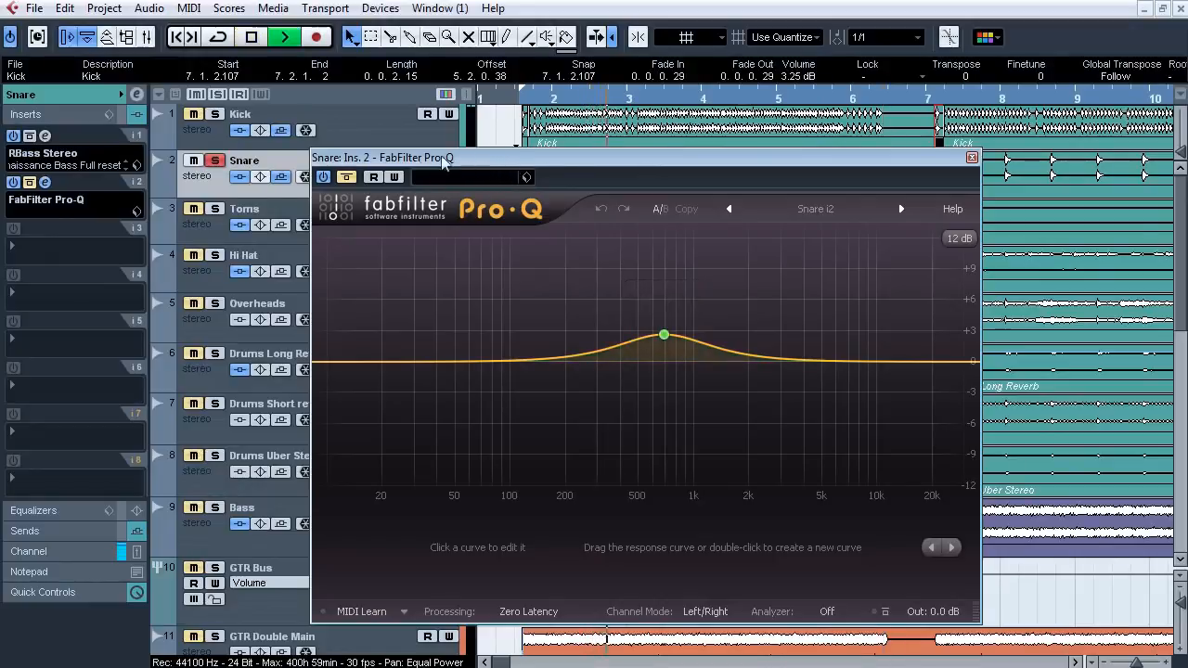
pyautogui.click(349, 179)
pyautogui.click(690, 294)
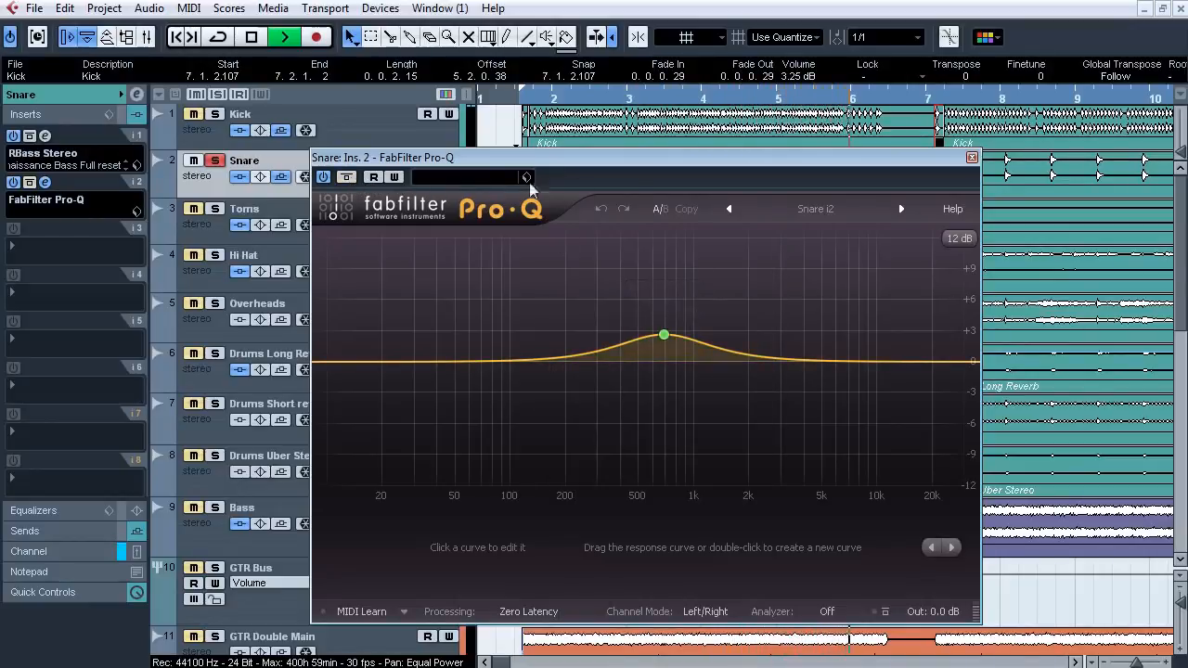
pyautogui.press('space')
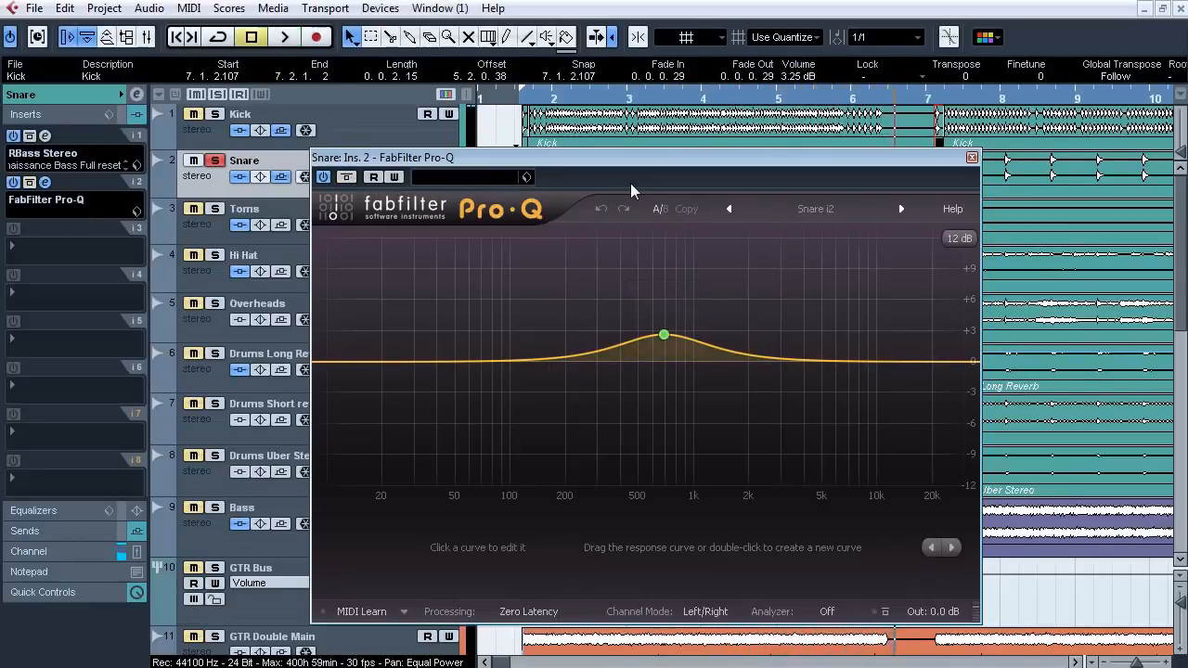
pyautogui.click(972, 157)
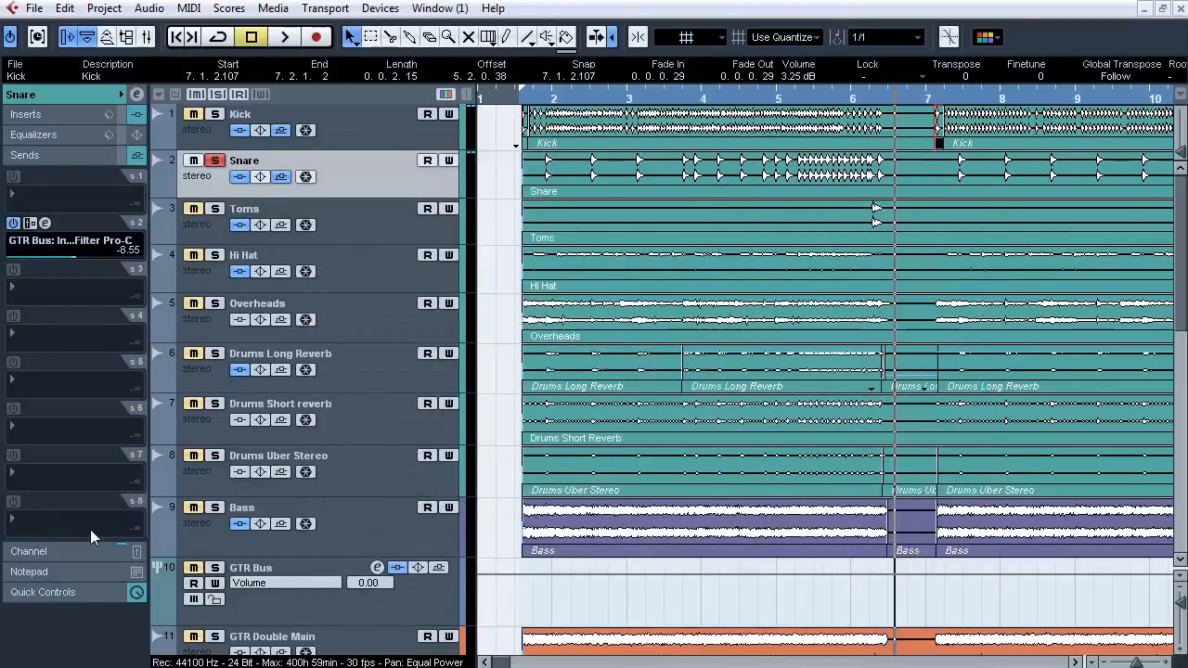
# Unsolo the Snare, show the Toms track's inserts with the playhead at bar 18, and examine its FabFilter Pro-Q curve.
pyautogui.click(216, 161)
pyautogui.click(208, 228)
pyautogui.click(39, 114)
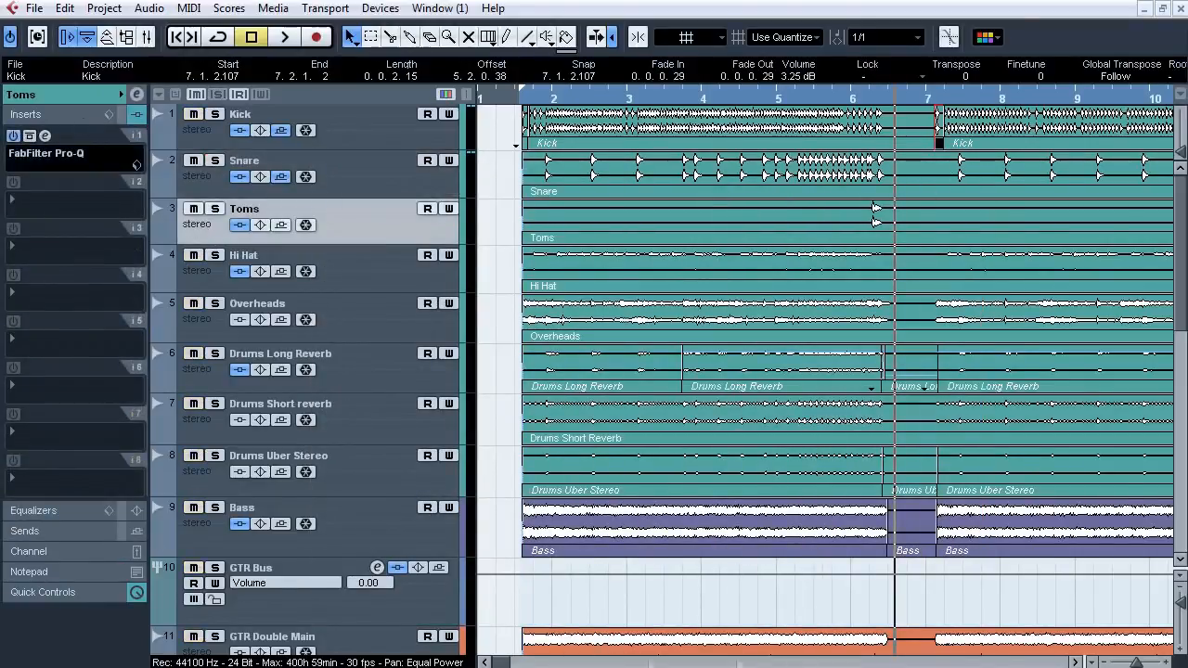
pyautogui.hscroll(7, 771, 278)
pyautogui.click(782, 91)
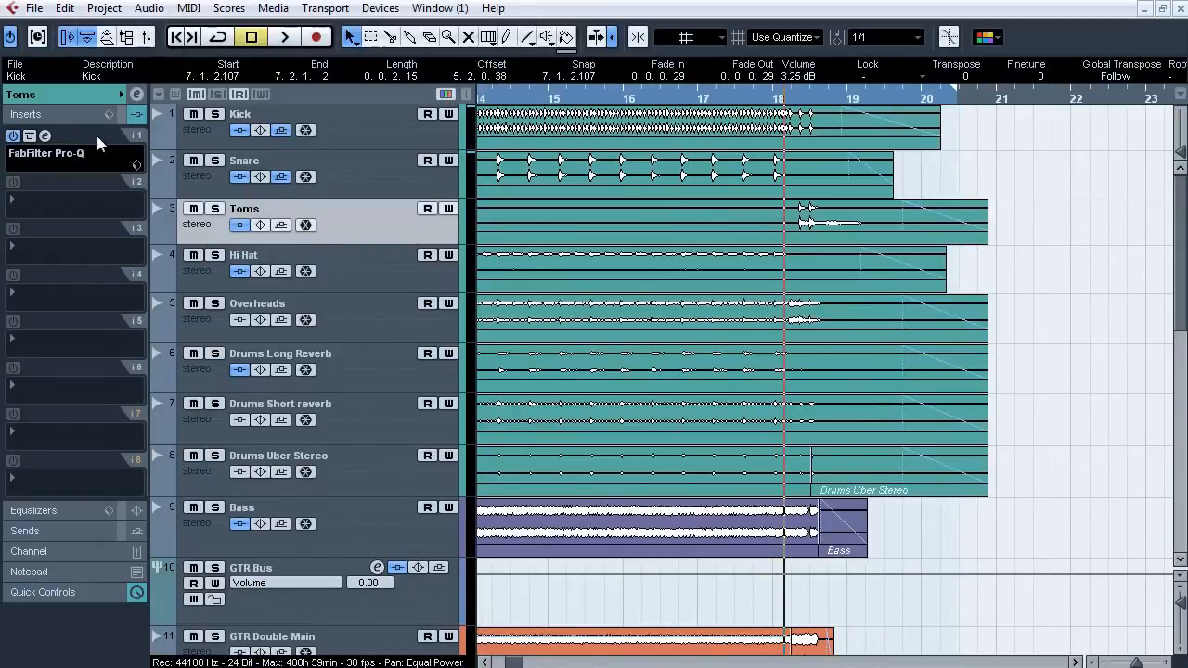
pyautogui.click(46, 137)
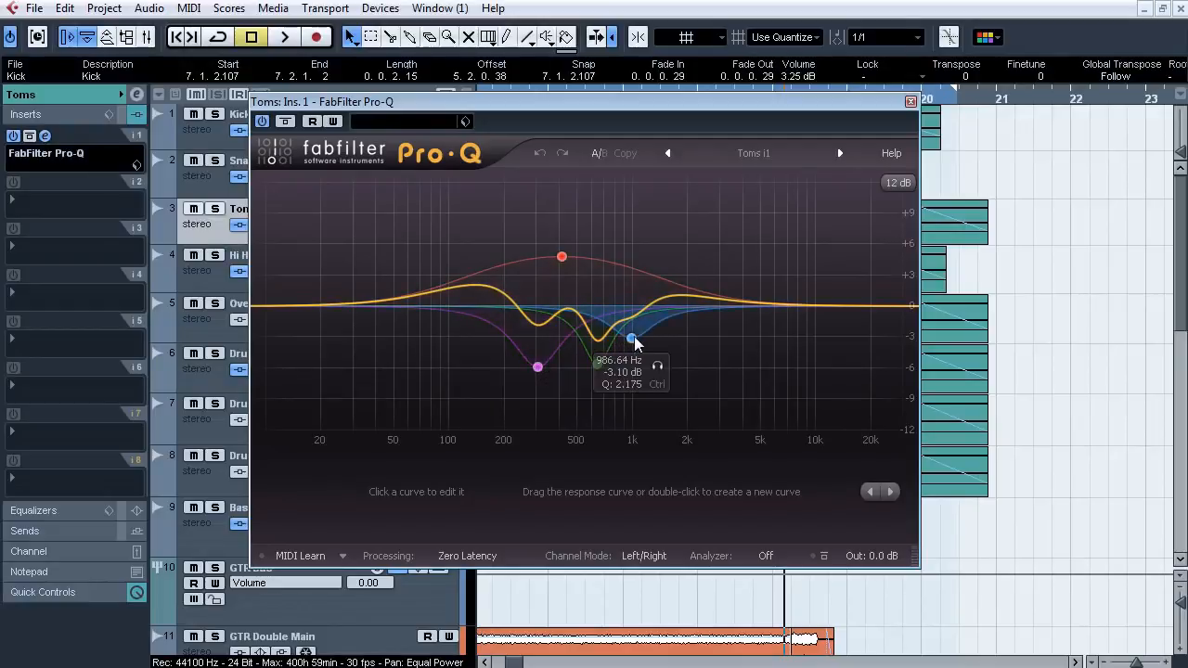
pyautogui.click(910, 102)
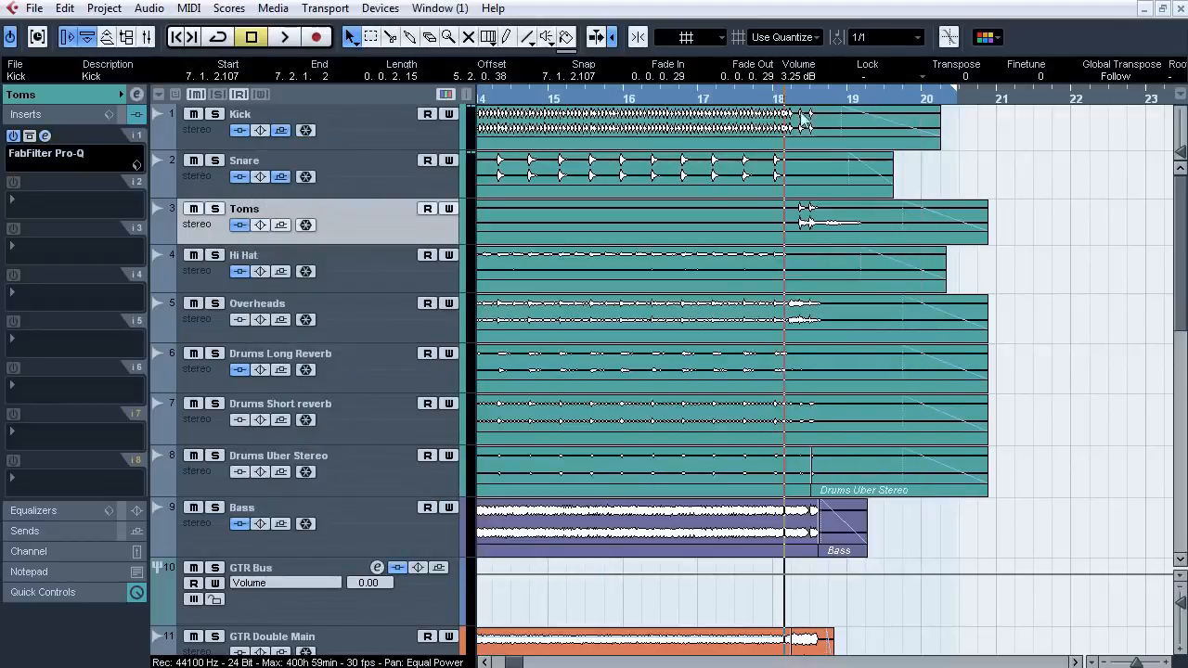
# Solo the Toms and play the fill after bar 18 repeatedly to compare the inserts active and bypassed.
pyautogui.press('space')
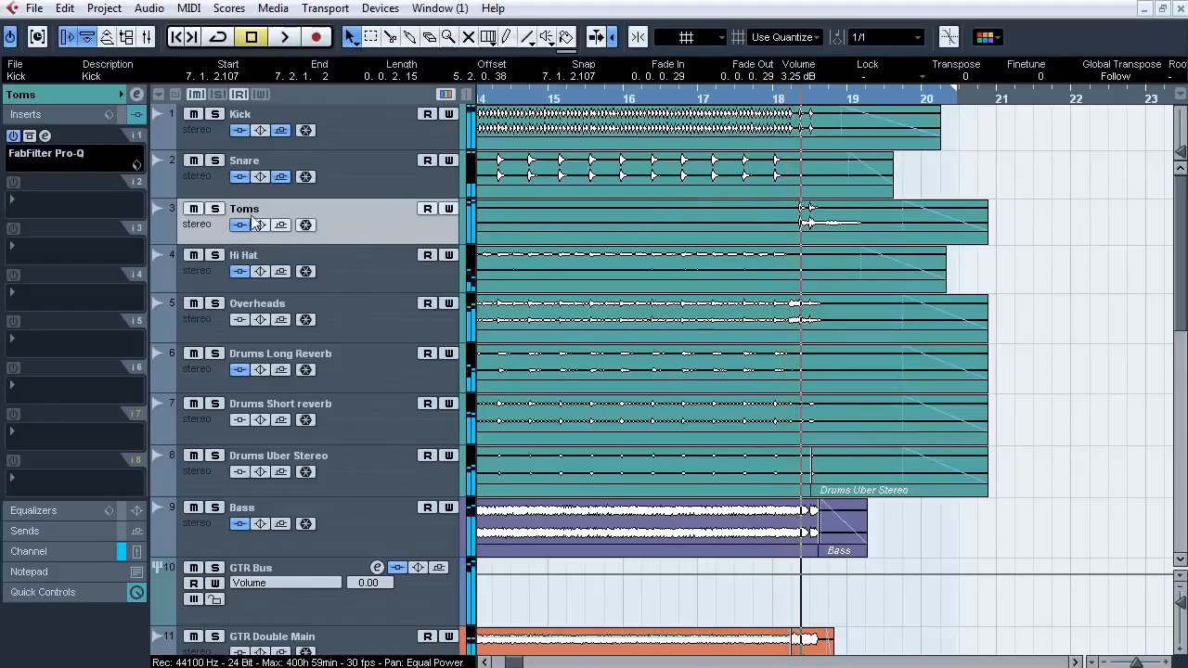
pyautogui.click(215, 208)
pyautogui.click(780, 101)
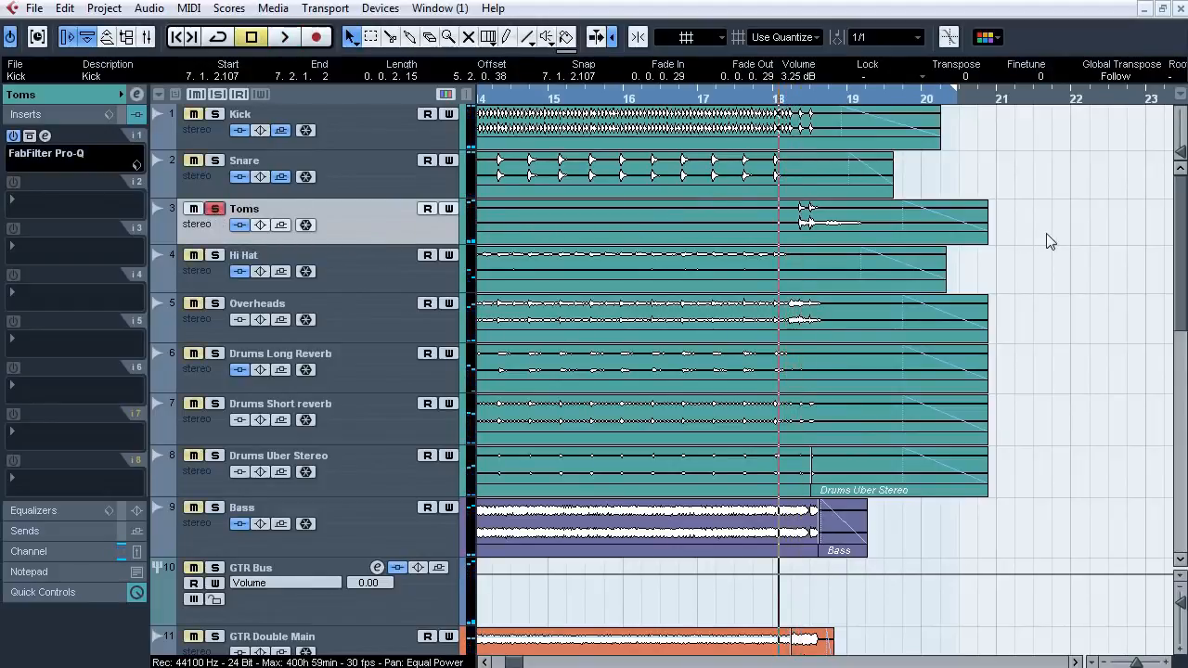
pyautogui.press('space')
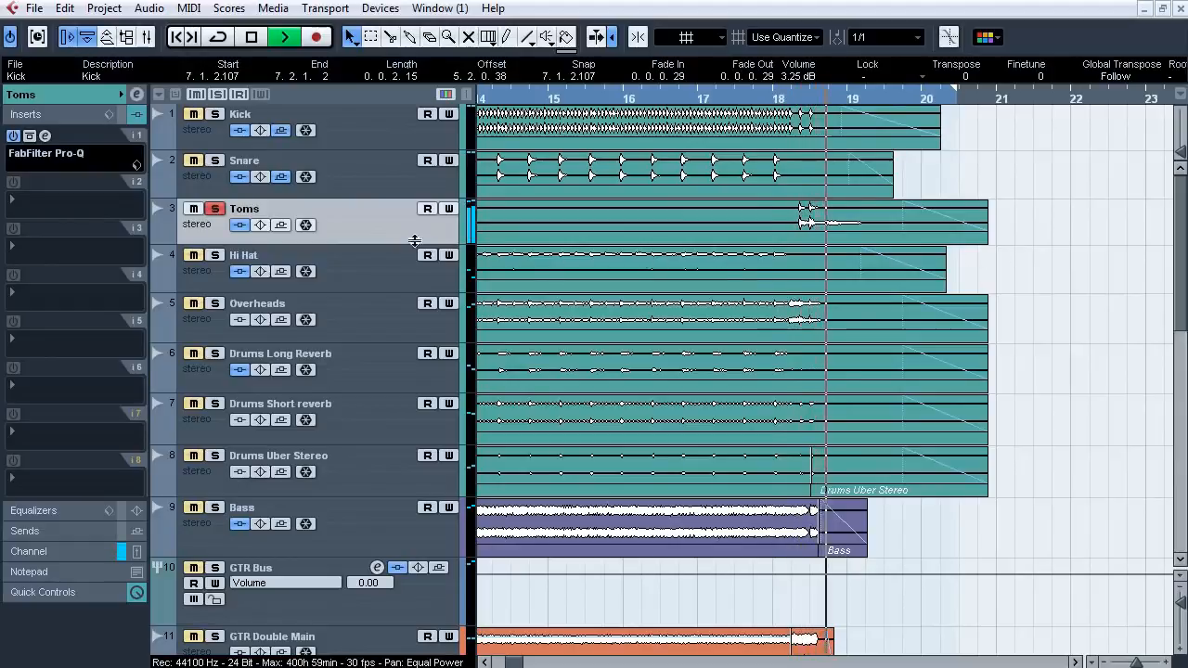
pyautogui.press('space')
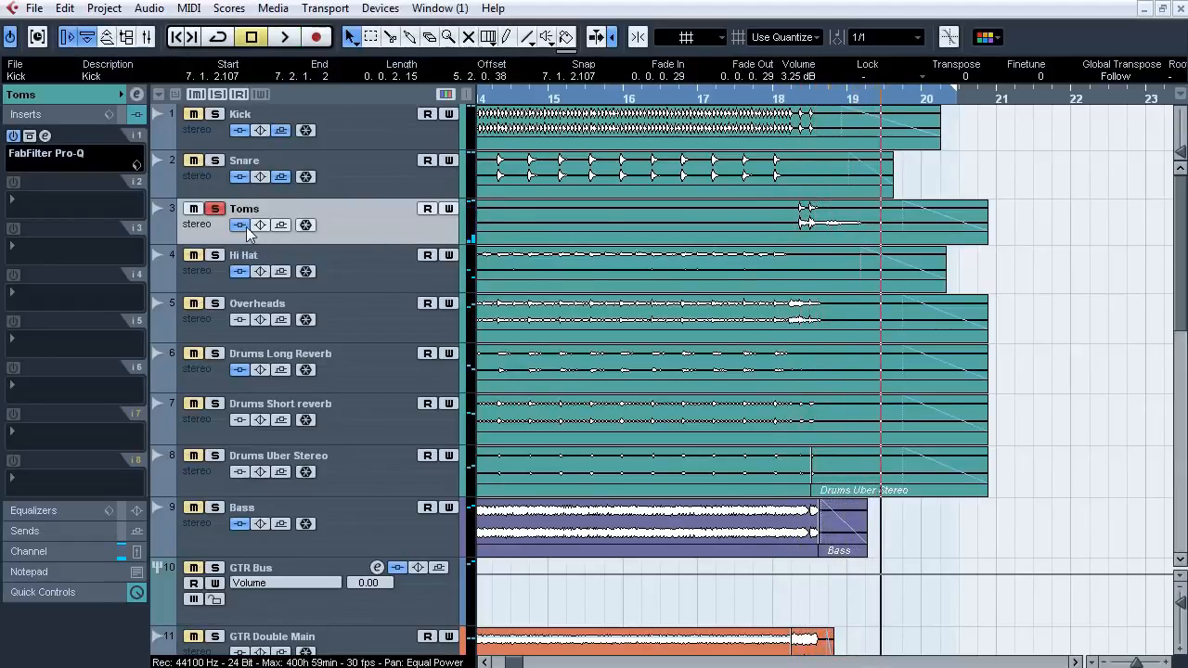
pyautogui.click(790, 100)
pyautogui.press('space')
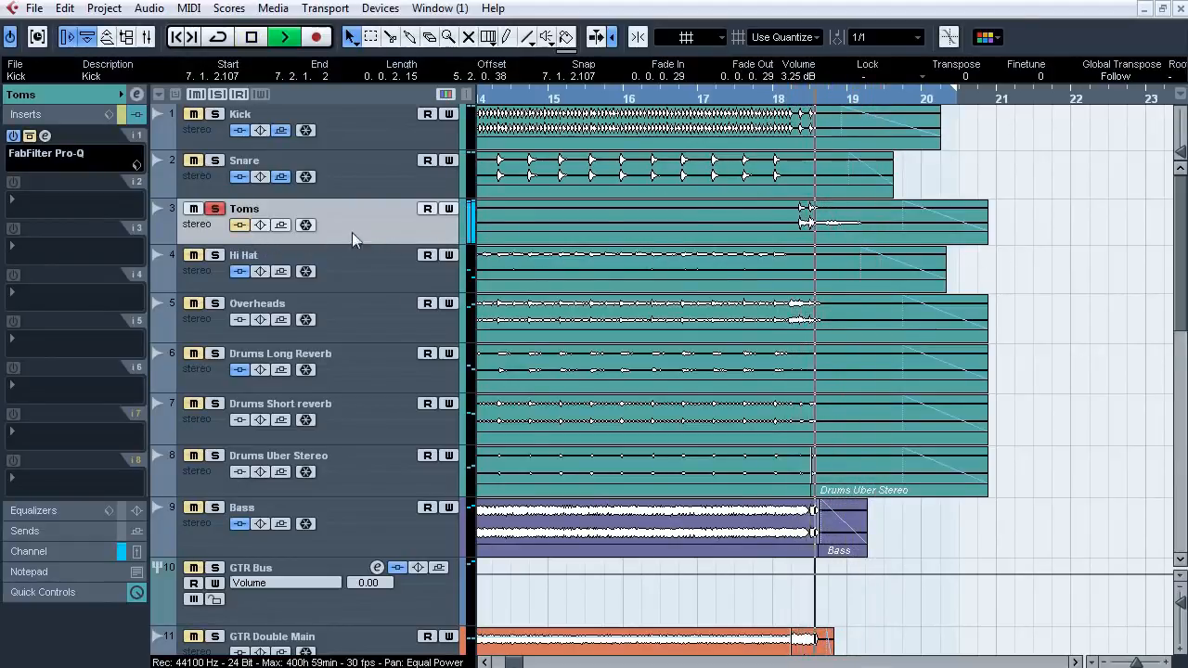
pyautogui.press('space')
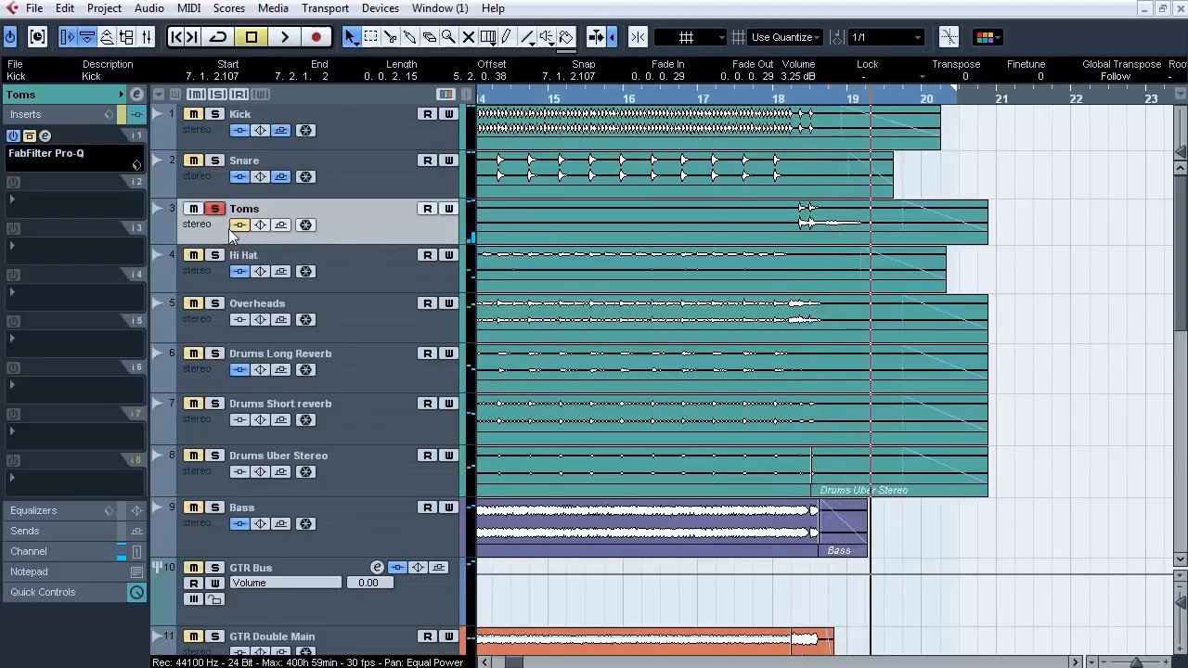
pyautogui.click(791, 100)
pyautogui.press('space')
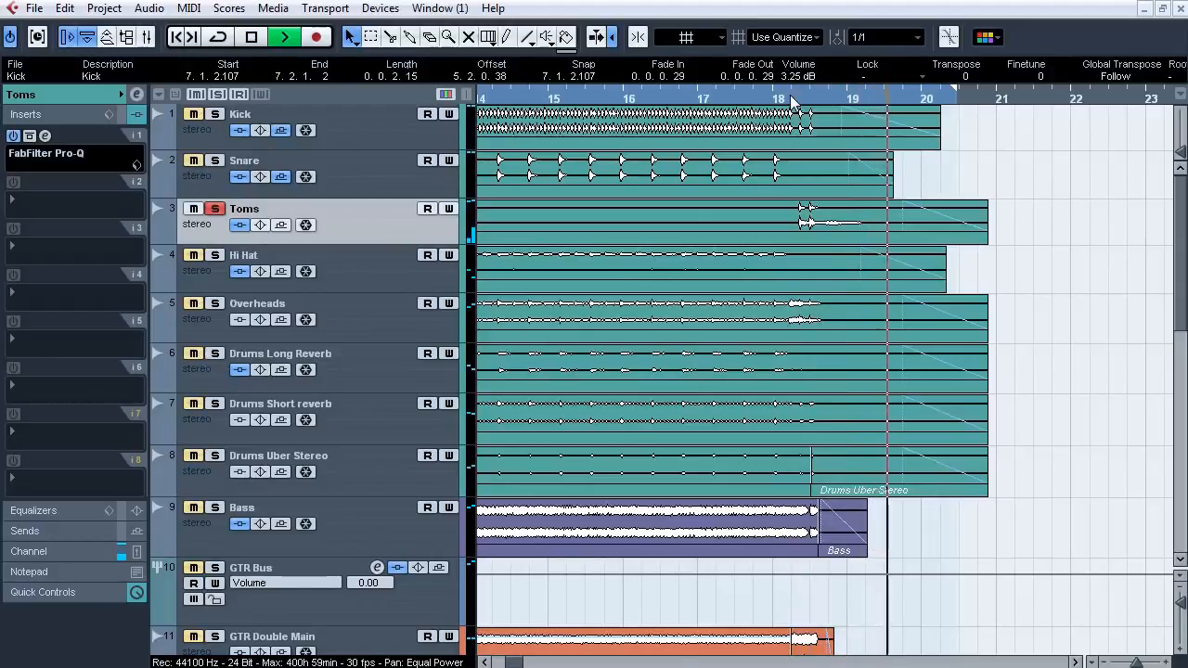
pyautogui.press('space')
# Unsolo the Toms, solo the Hi Hat track, and set the playhead at bar 2 with the timeline zoomed out.
pyautogui.hscroll(-6, 792, 101)
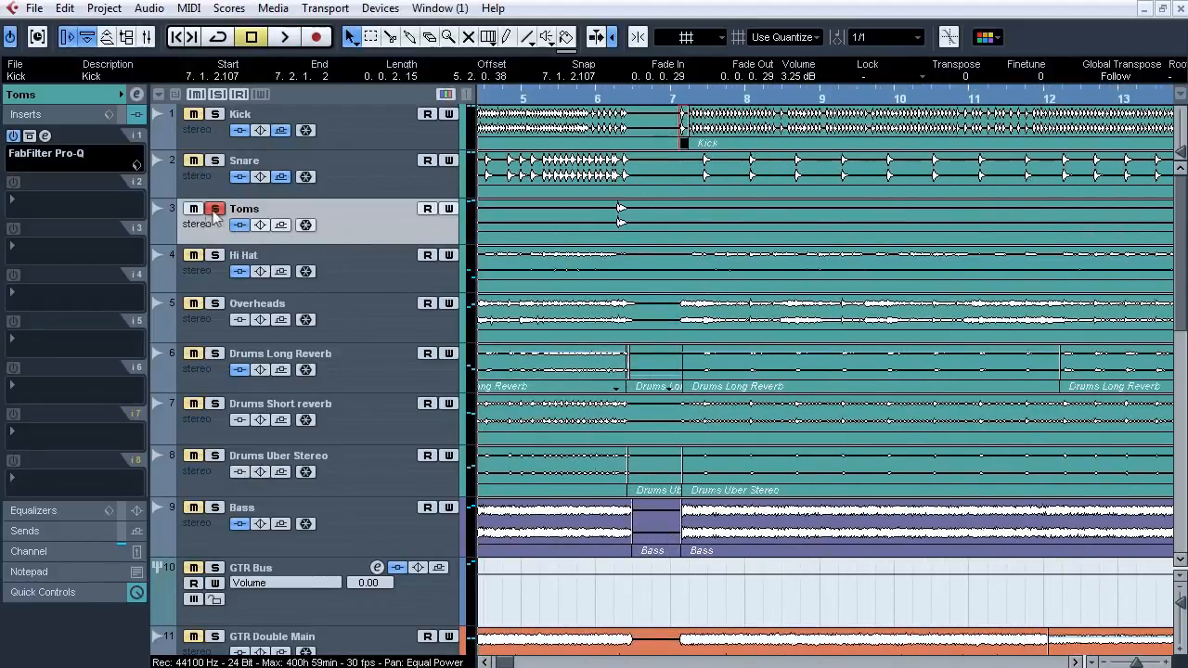
pyautogui.click(214, 210)
pyautogui.click(314, 269)
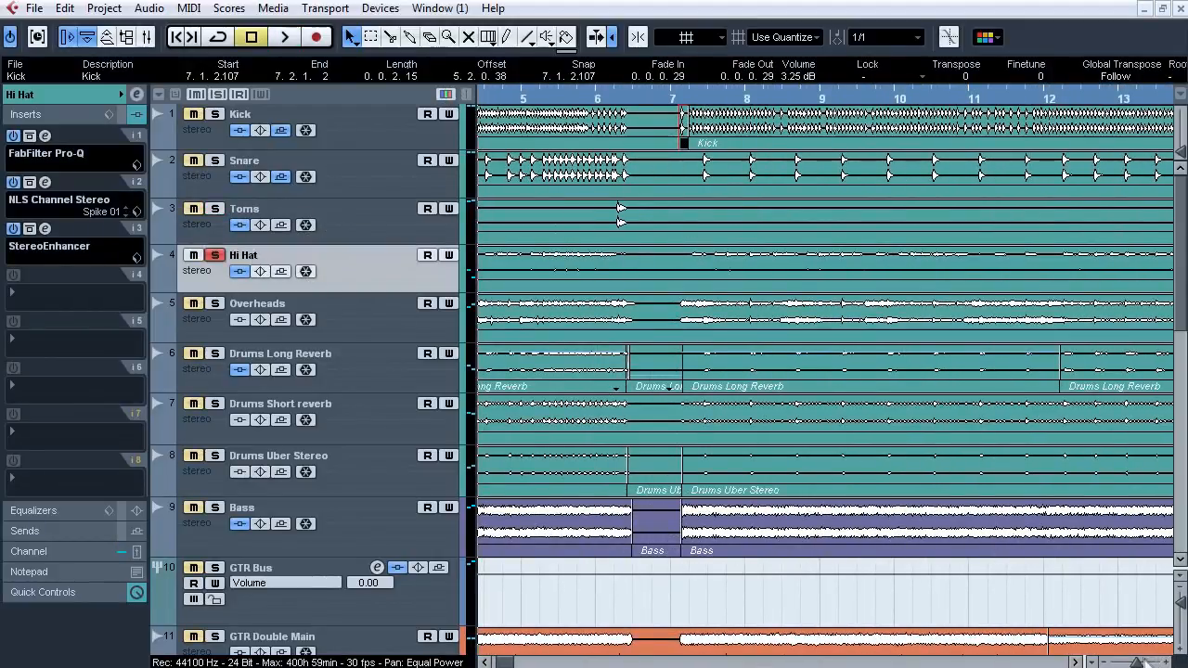
pyautogui.moveTo(1144, 661); pyautogui.dragTo(1138, 661)
pyautogui.click(516, 98)
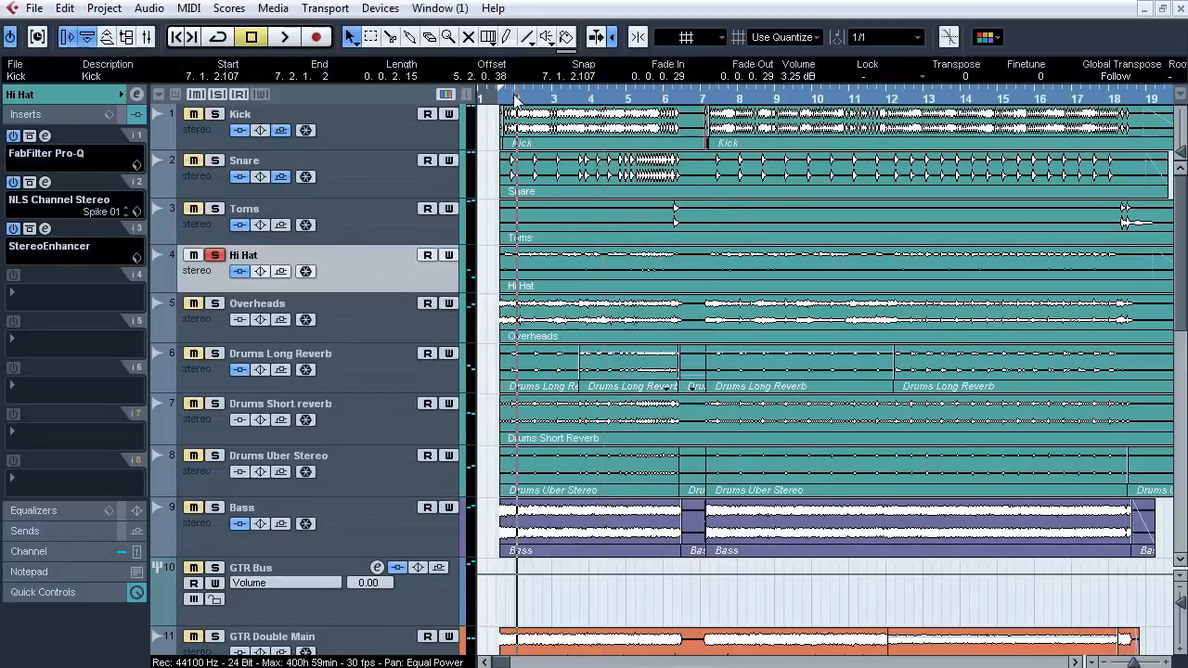
# Play the Hi Hat from bar 2 while toggling the bypass of all its inserts to compare the sound.
pyautogui.press('space')
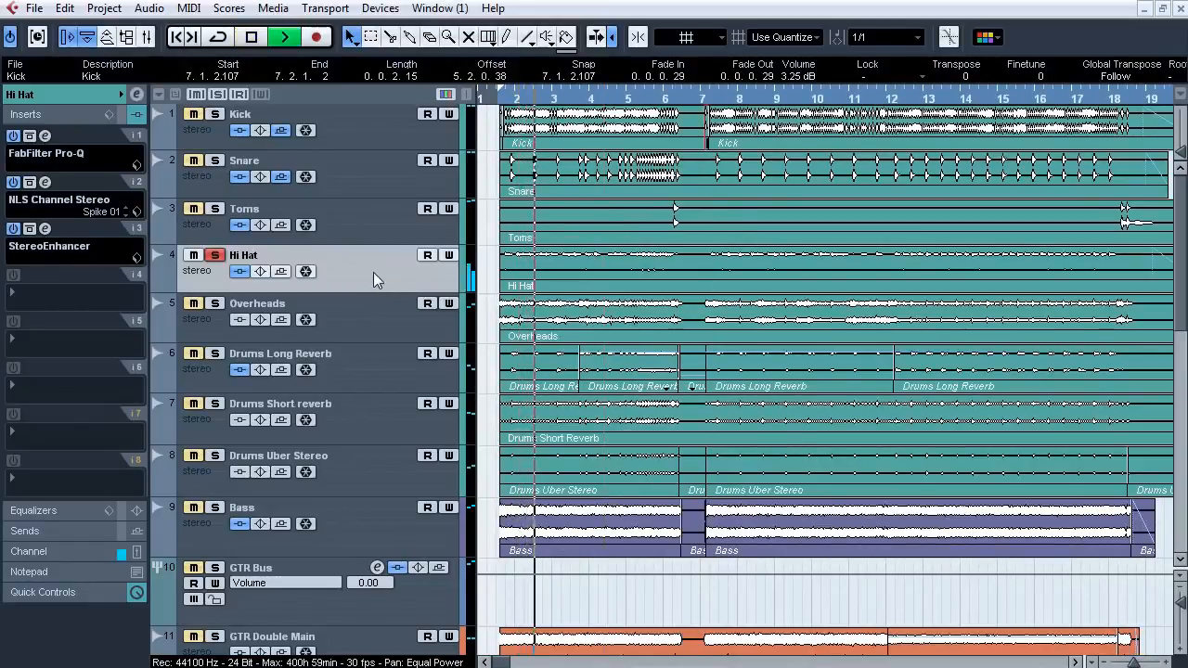
pyautogui.click(242, 274)
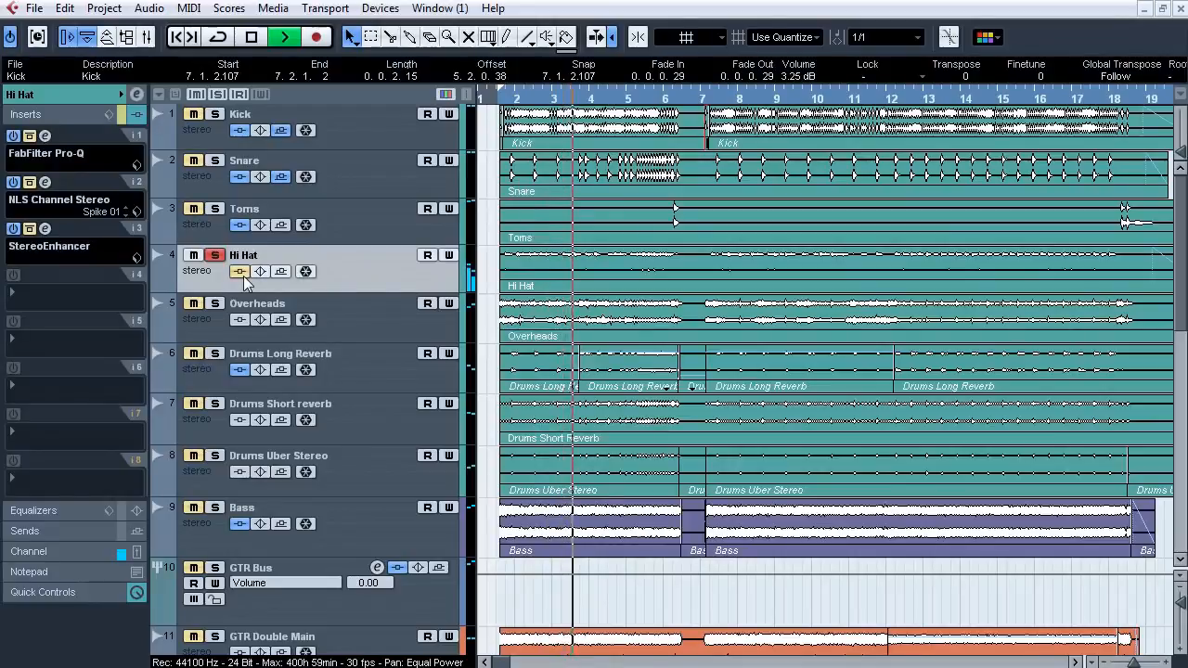
pyautogui.click(240, 272)
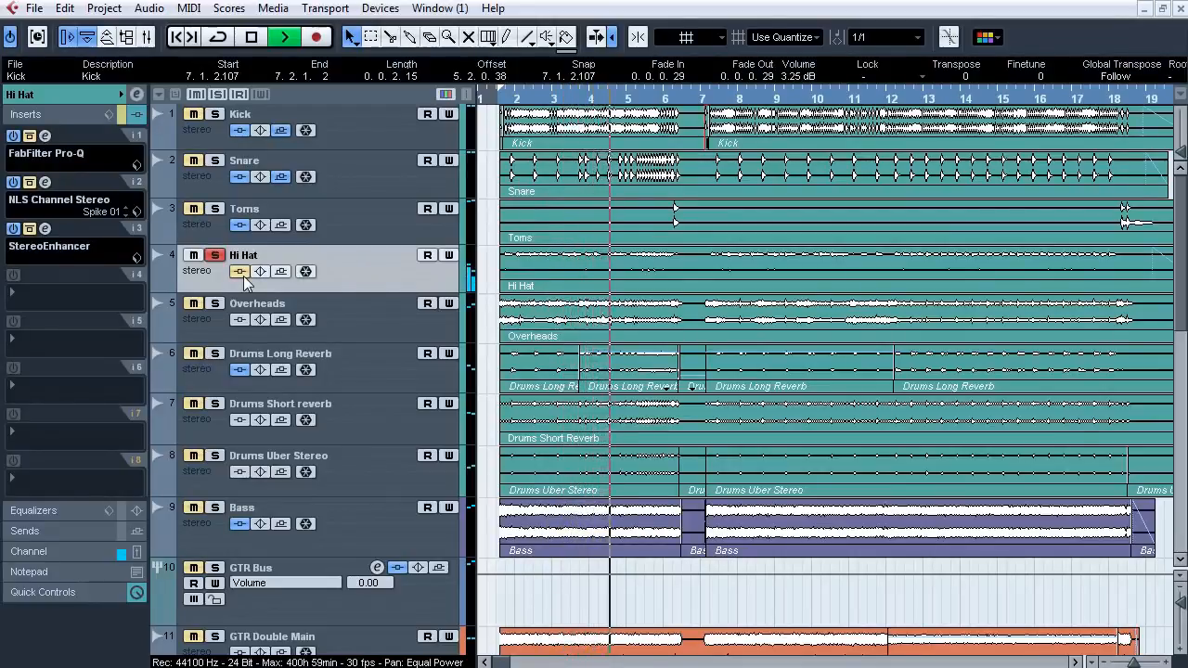
pyautogui.click(241, 272)
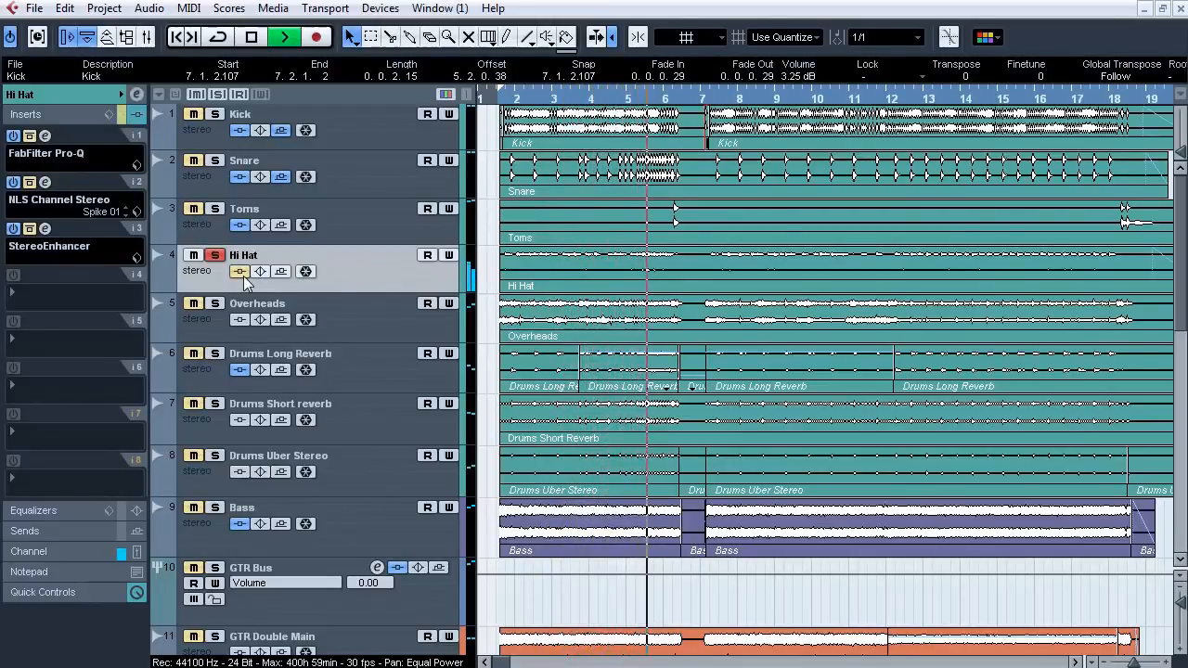
pyautogui.click(240, 272)
pyautogui.press('space')
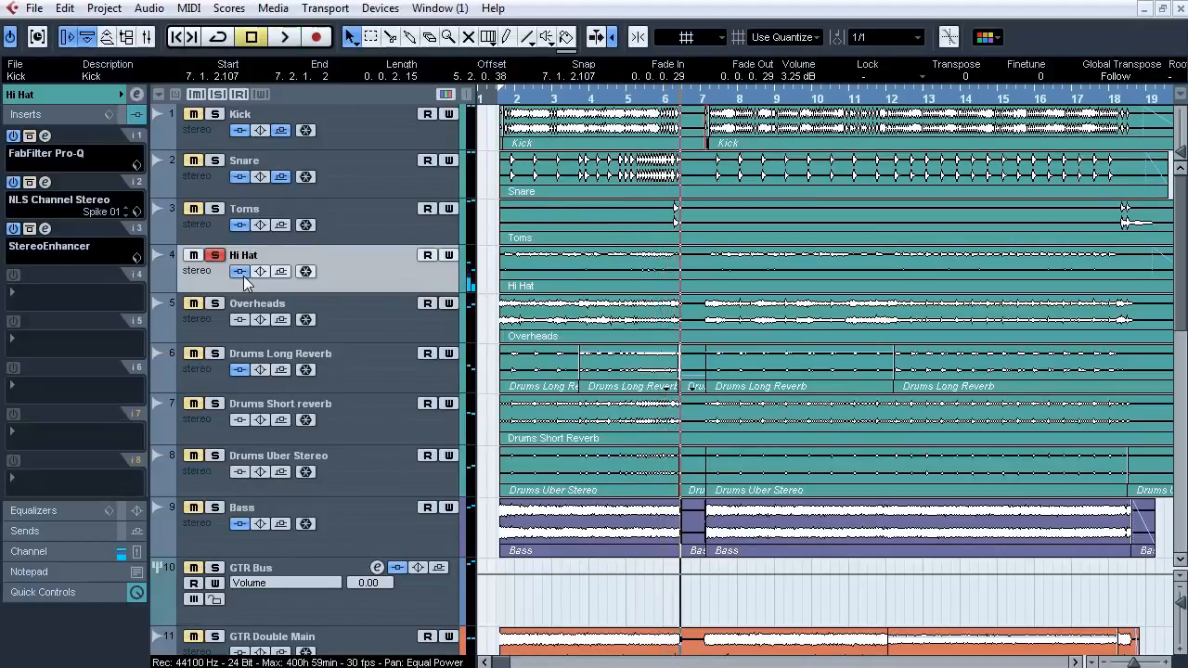
# Play the Hi Hat from about bar 12 while toggling its FabFilter Pro-Q bypass, and close the EQ editor.
pyautogui.click(888, 99)
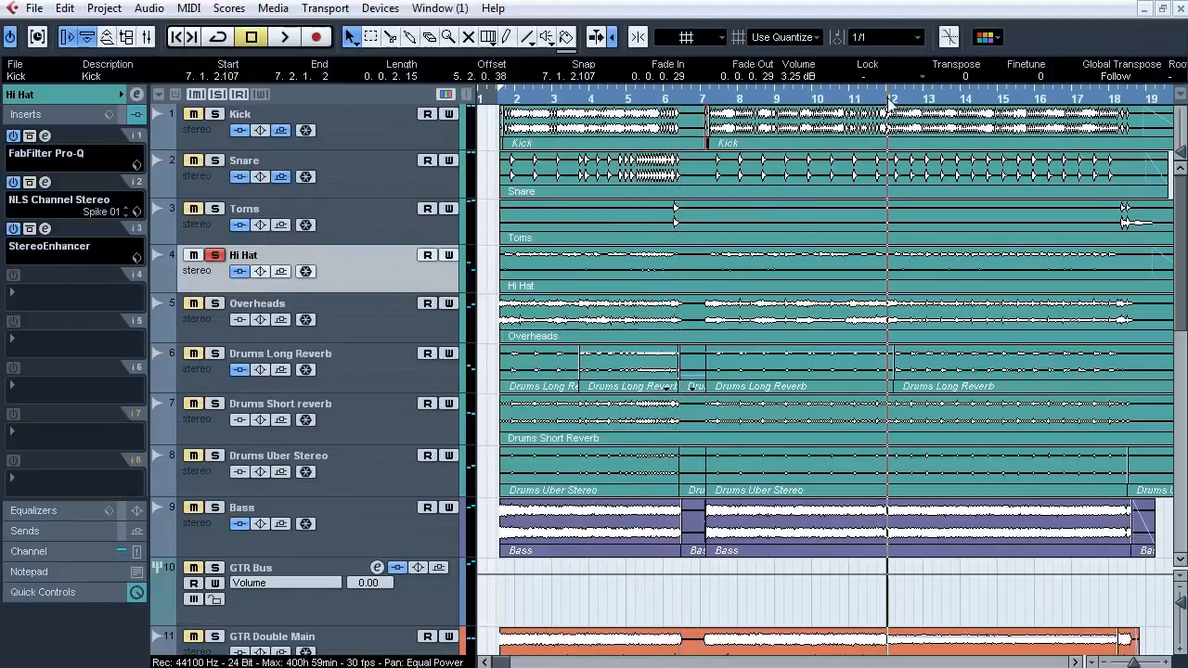
pyautogui.click(241, 272)
pyautogui.click(45, 136)
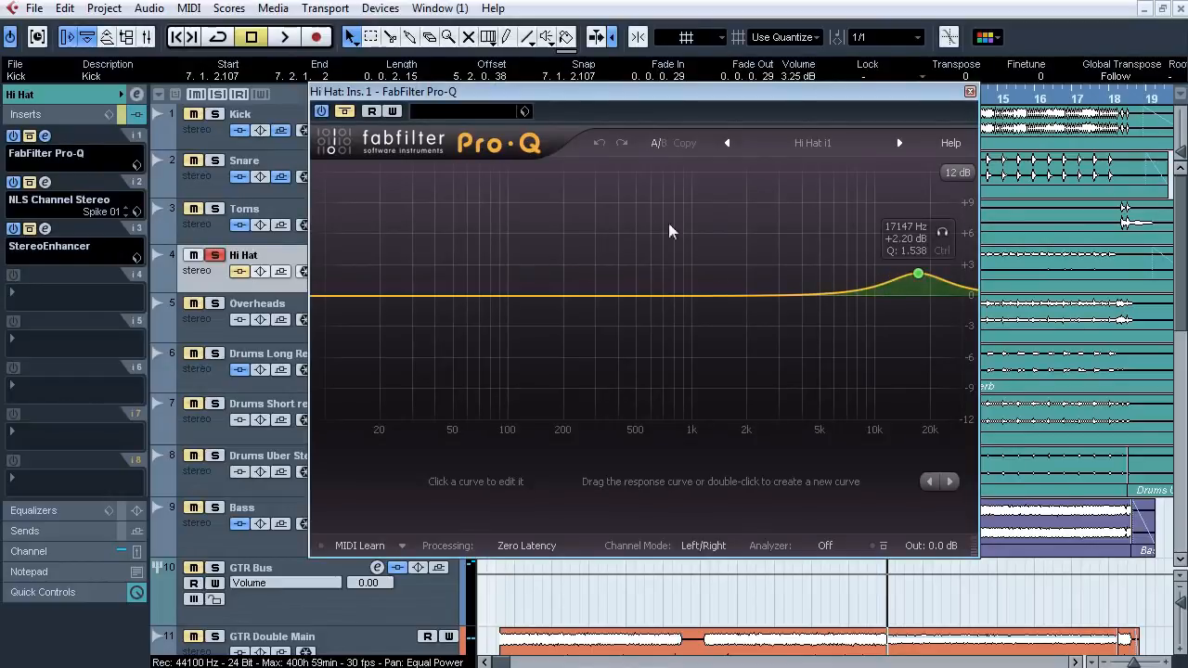
pyautogui.click(344, 111)
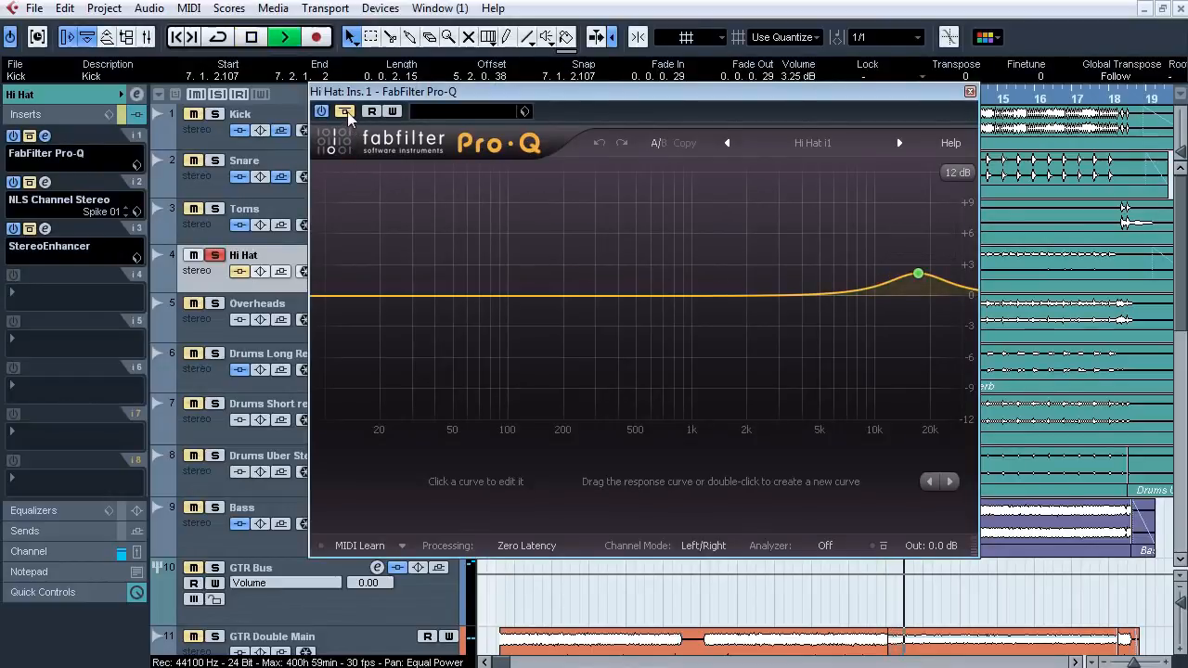
pyautogui.click(942, 233)
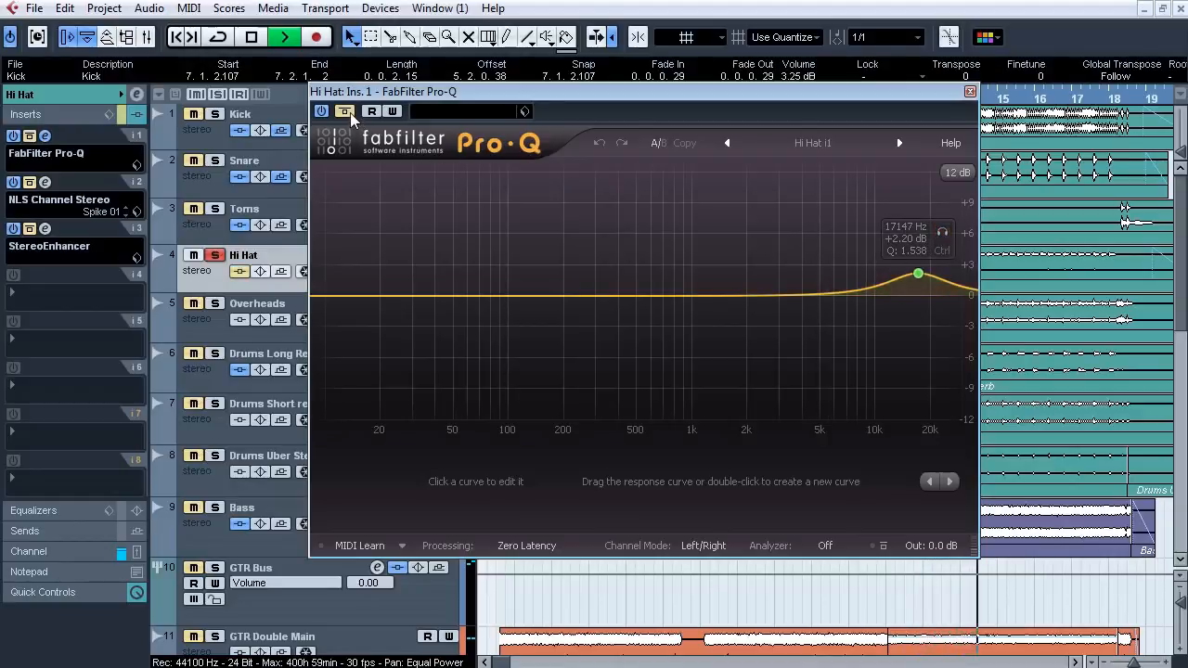
pyautogui.press('space')
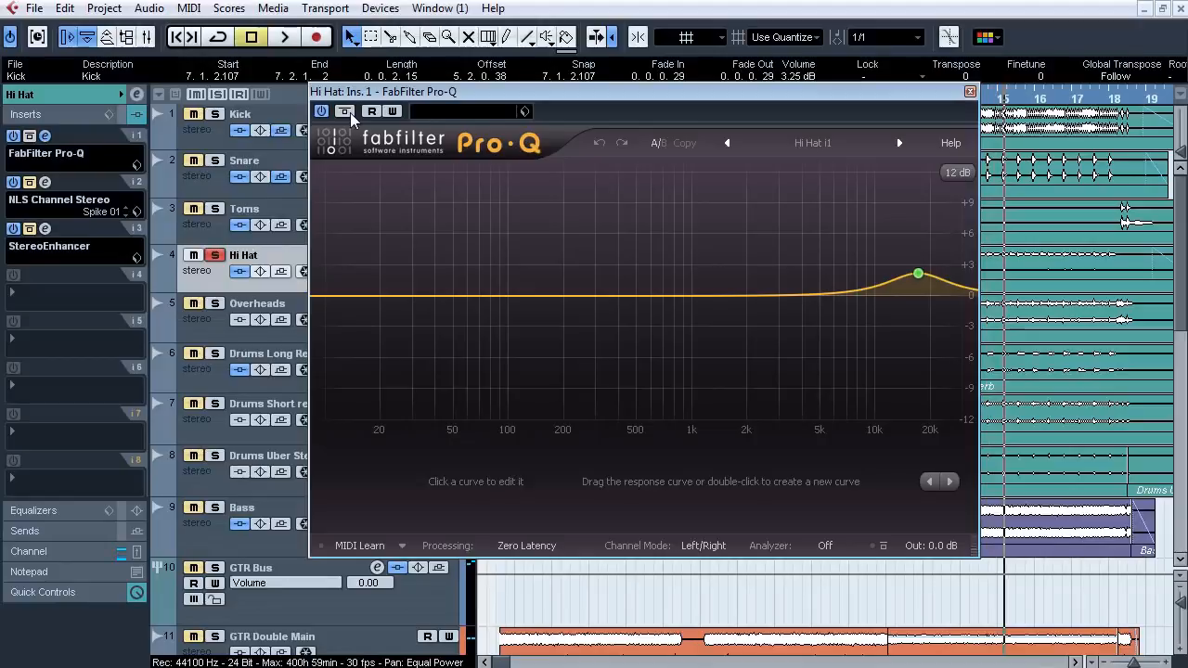
pyautogui.click(44, 136)
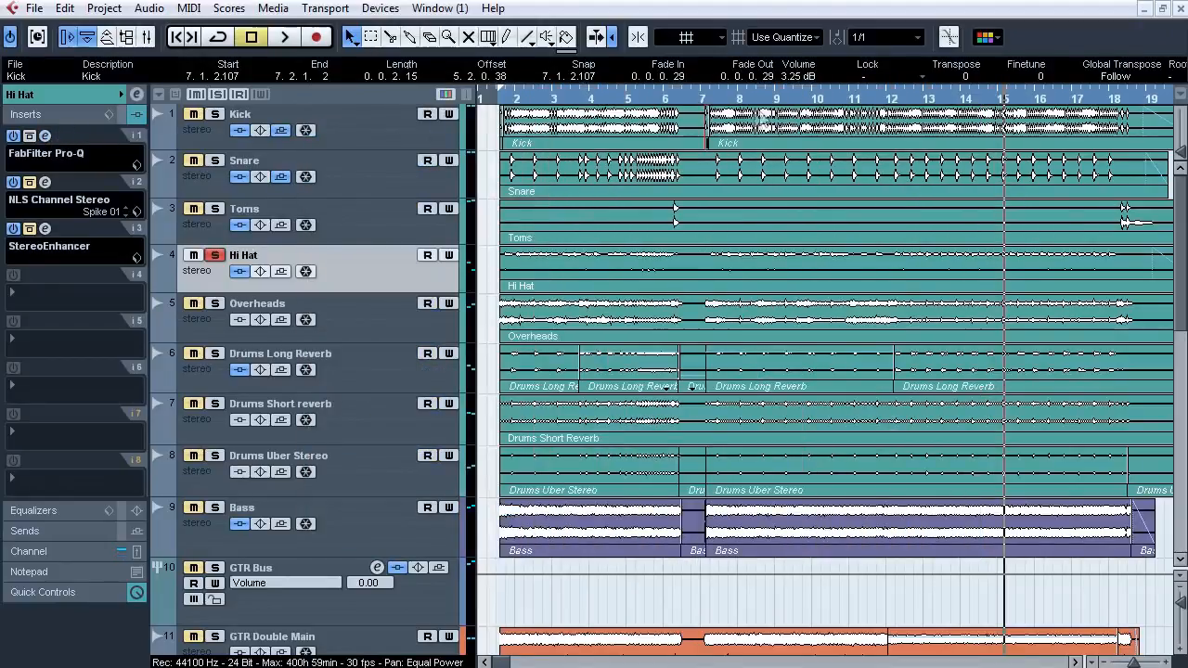
# Open the Hi Hat's NLS Channel Stereo insert, play the track from about bar 12 to hear its effect, and close the plugin.
pyautogui.click(46, 183)
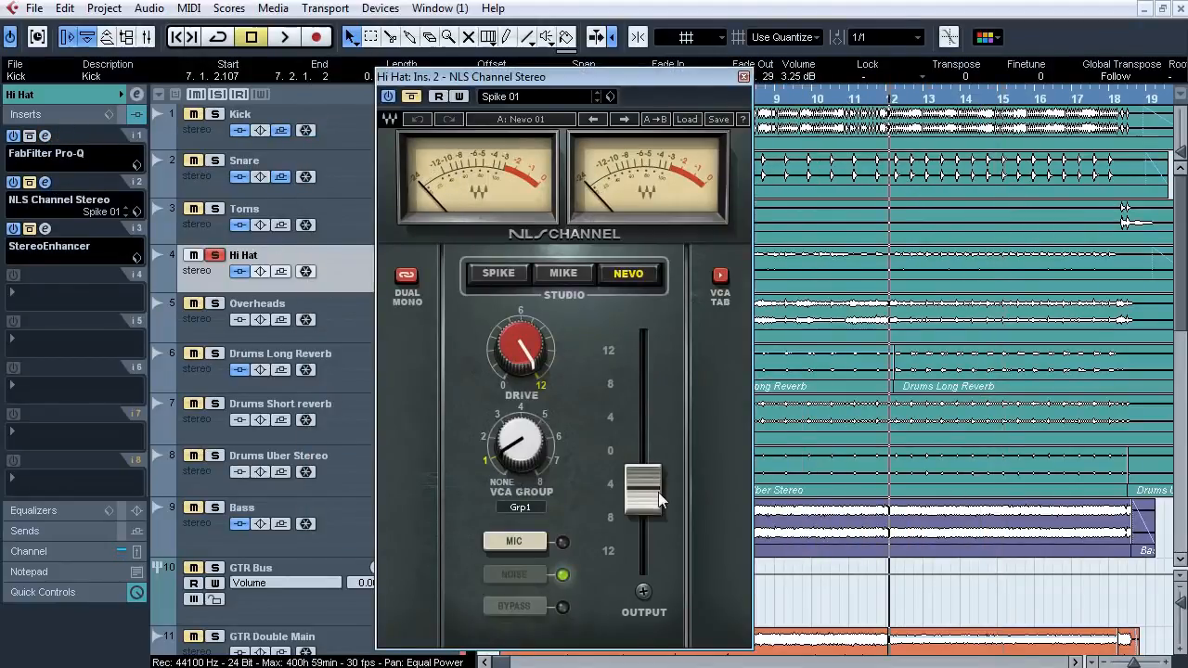
pyautogui.press('space')
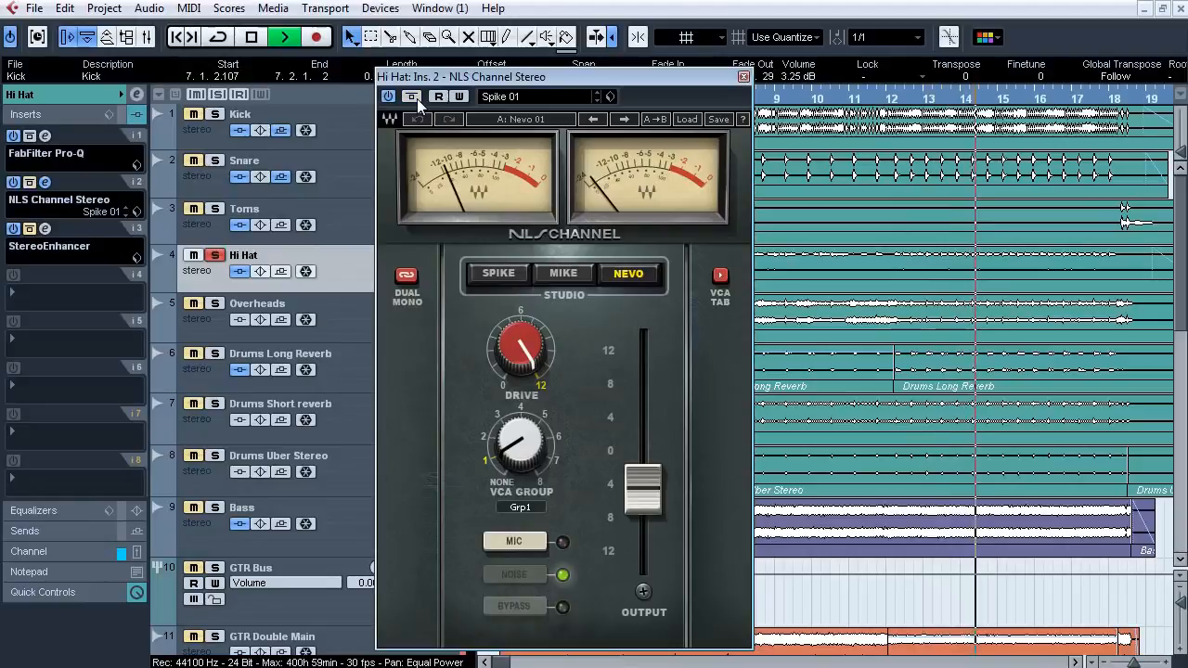
pyautogui.press('space')
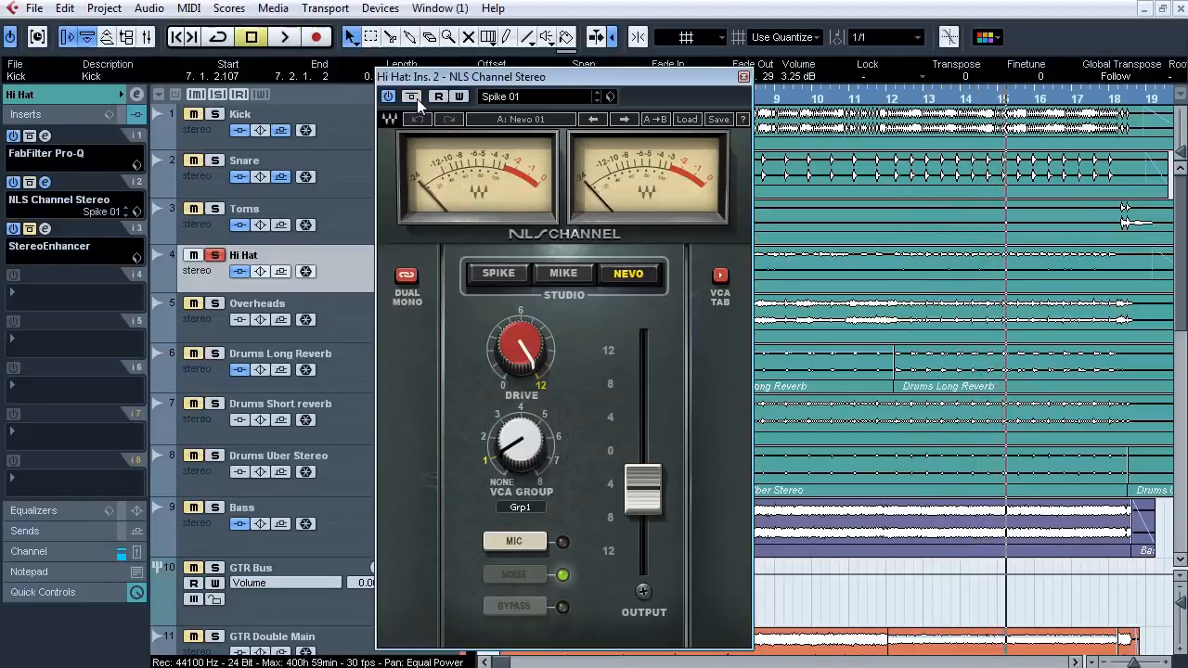
pyautogui.click(45, 182)
# Open the Hi Hat's StereoEnhancer, play from about bar 12 with the Overheads also soloed to judge the width, and close it.
pyautogui.click(49, 228)
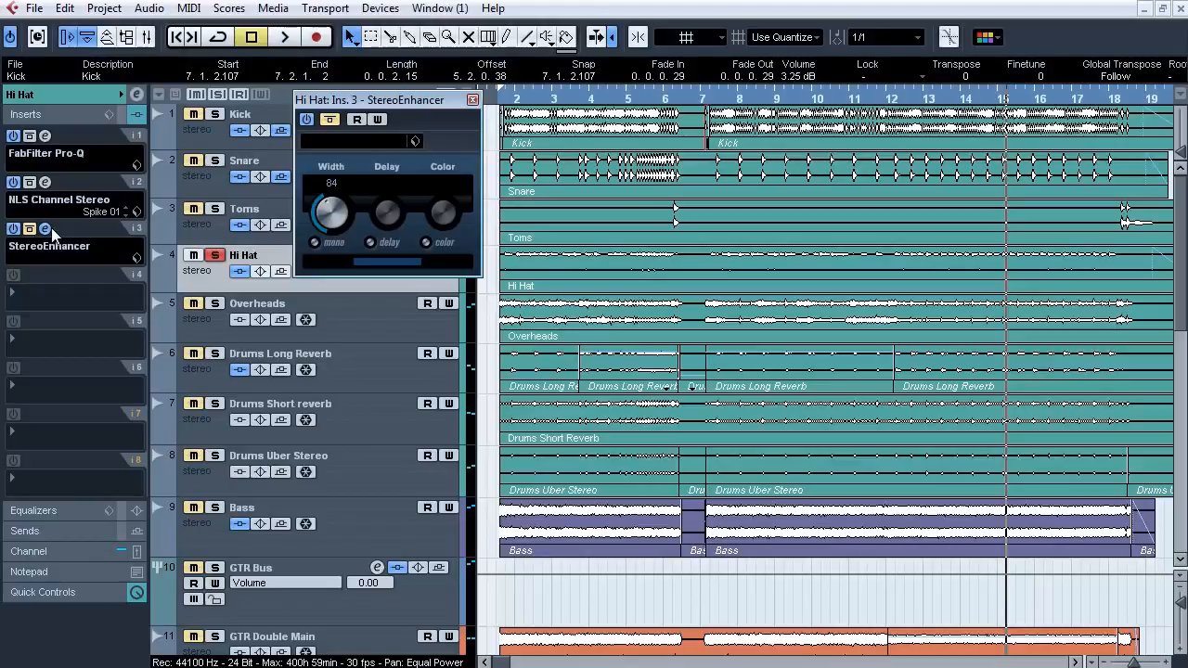
pyautogui.click(898, 104)
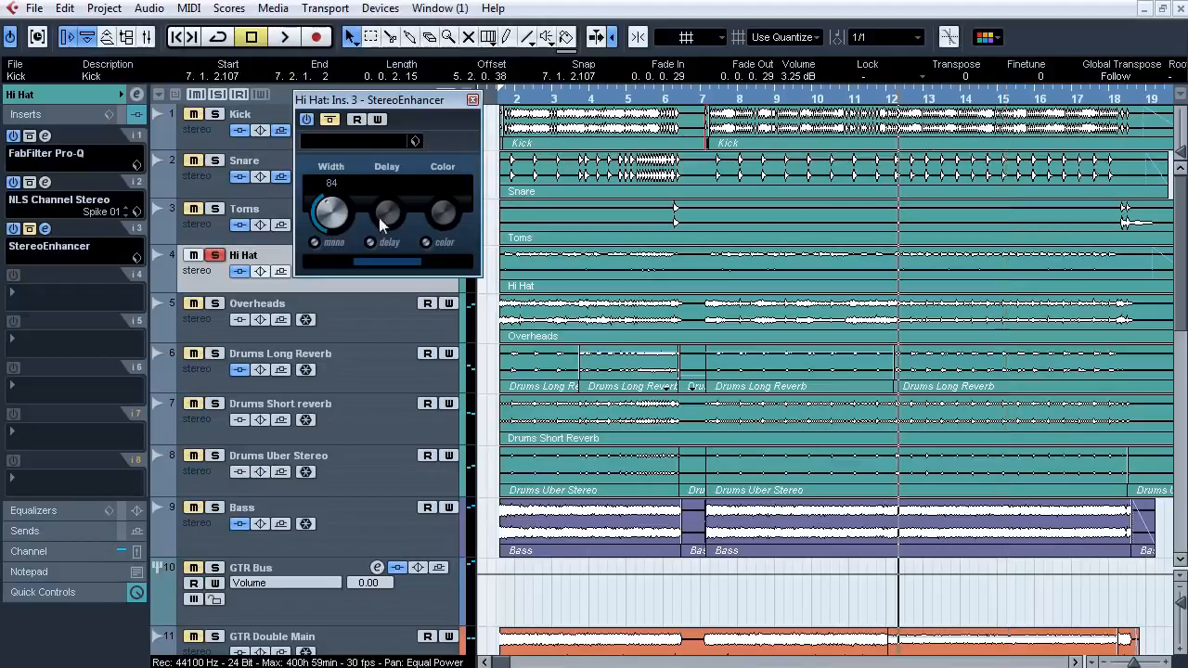
pyautogui.press('space')
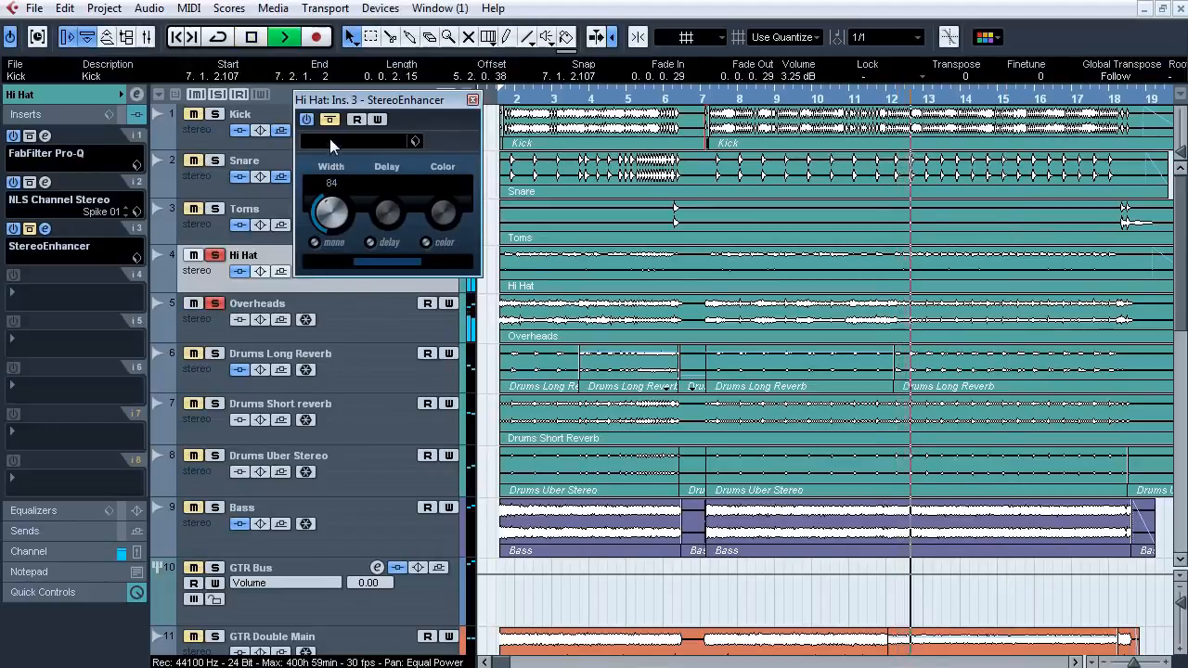
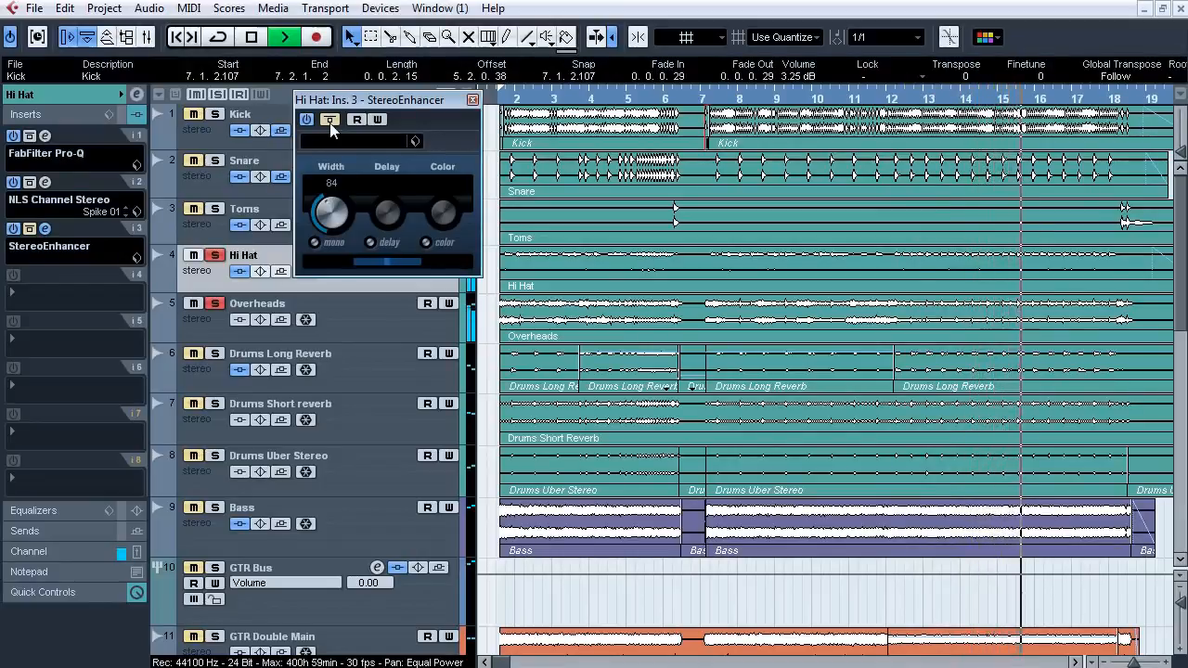
pyautogui.press('space')
pyautogui.click(472, 99)
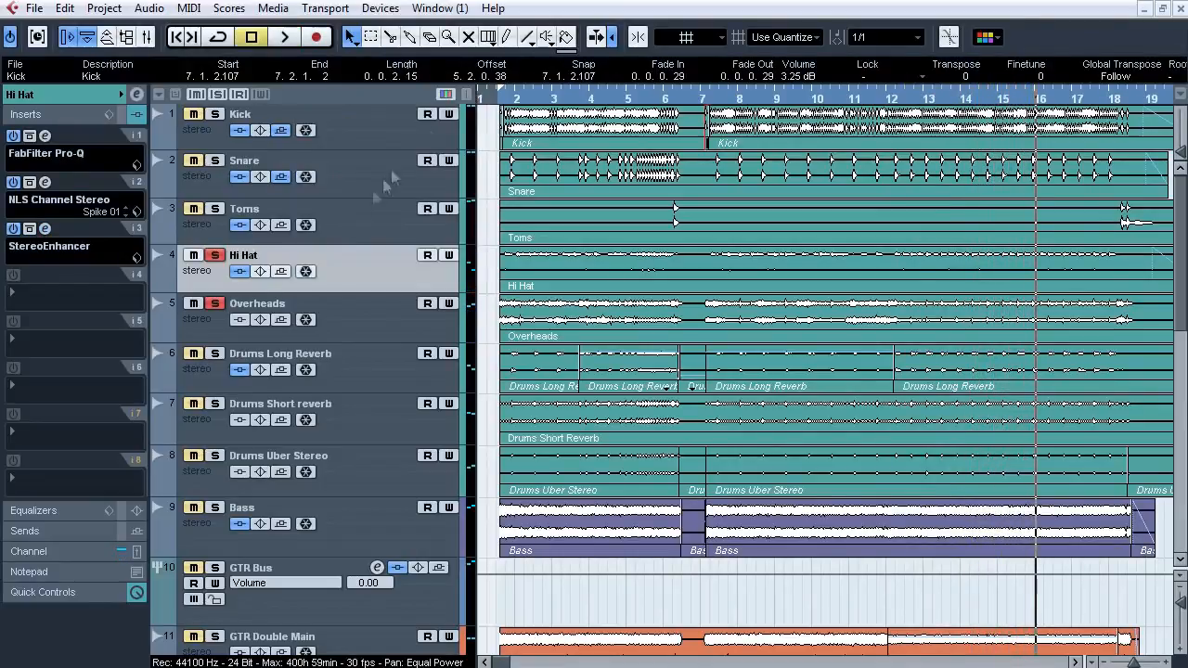
# Select the Overheads track, leave it as the only soloed track, and play it from the start of the song.
pyautogui.click(368, 312)
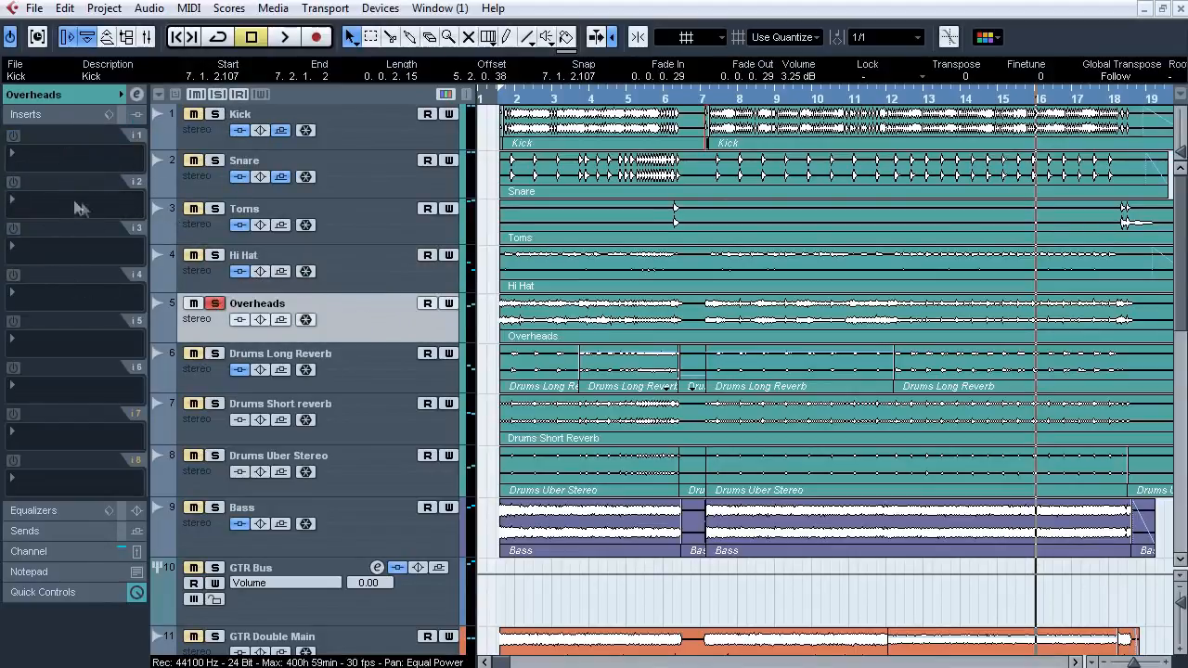
pyautogui.click(502, 99)
pyautogui.press('space')
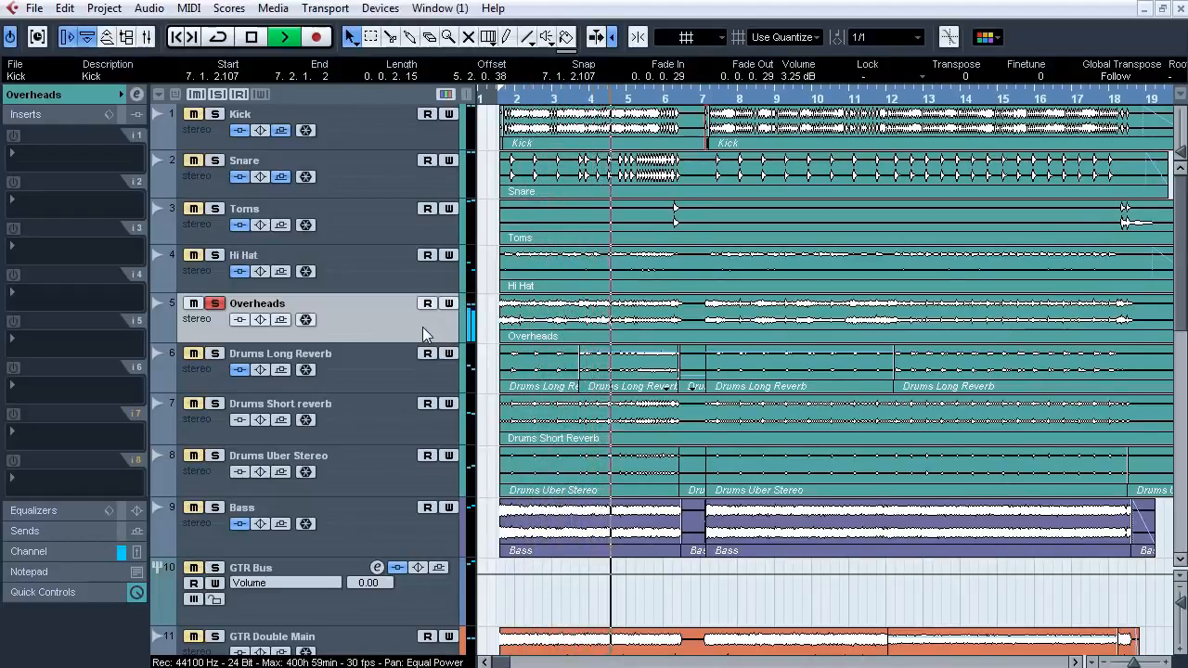
pyautogui.press('space')
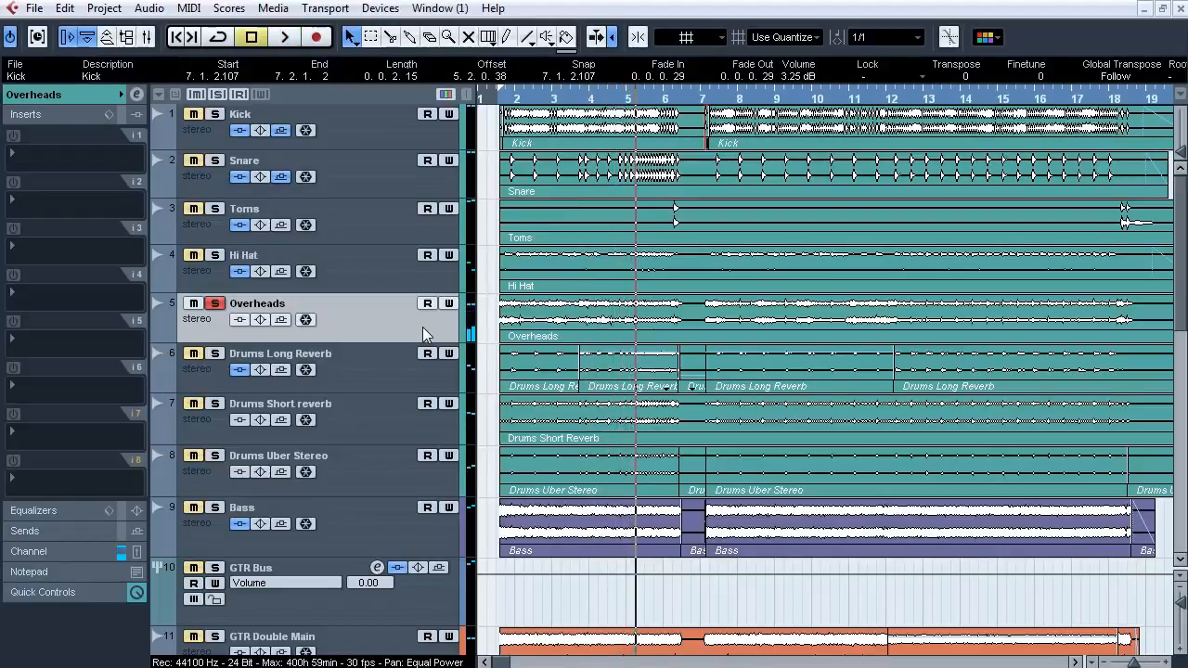
# Solo Drums Long Reverb instead of the Overheads, inspect the low cut in its FabFilter Pro-Q insert, and close the editor.
pyautogui.click(215, 303)
pyautogui.click(248, 369)
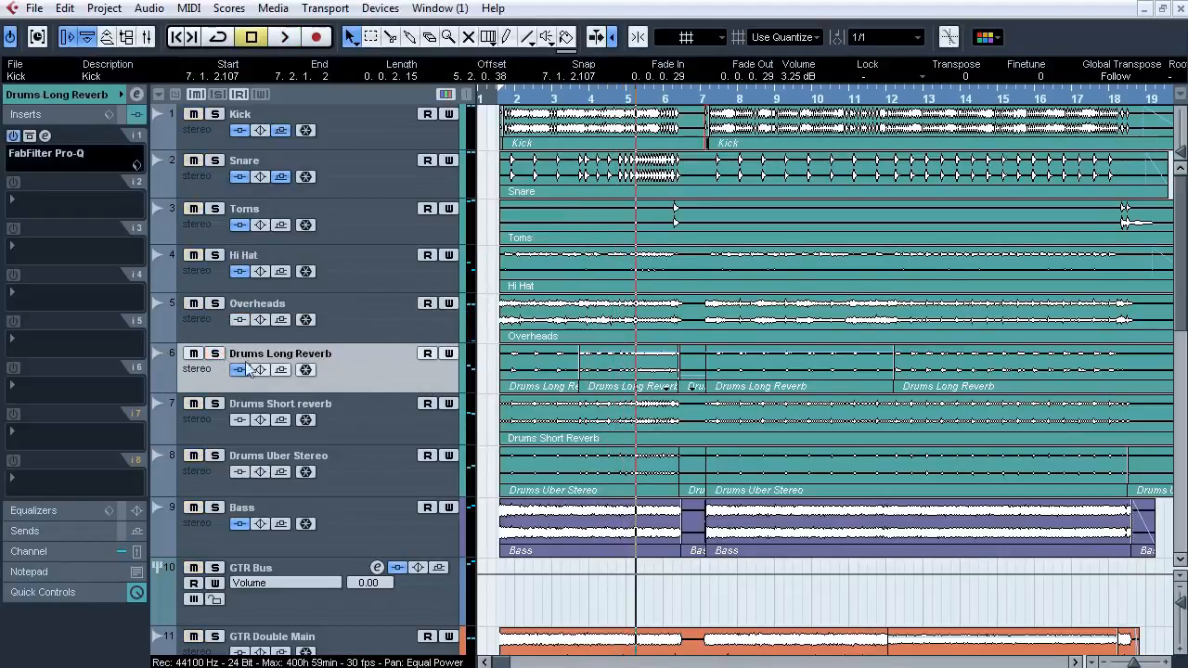
pyautogui.click(45, 137)
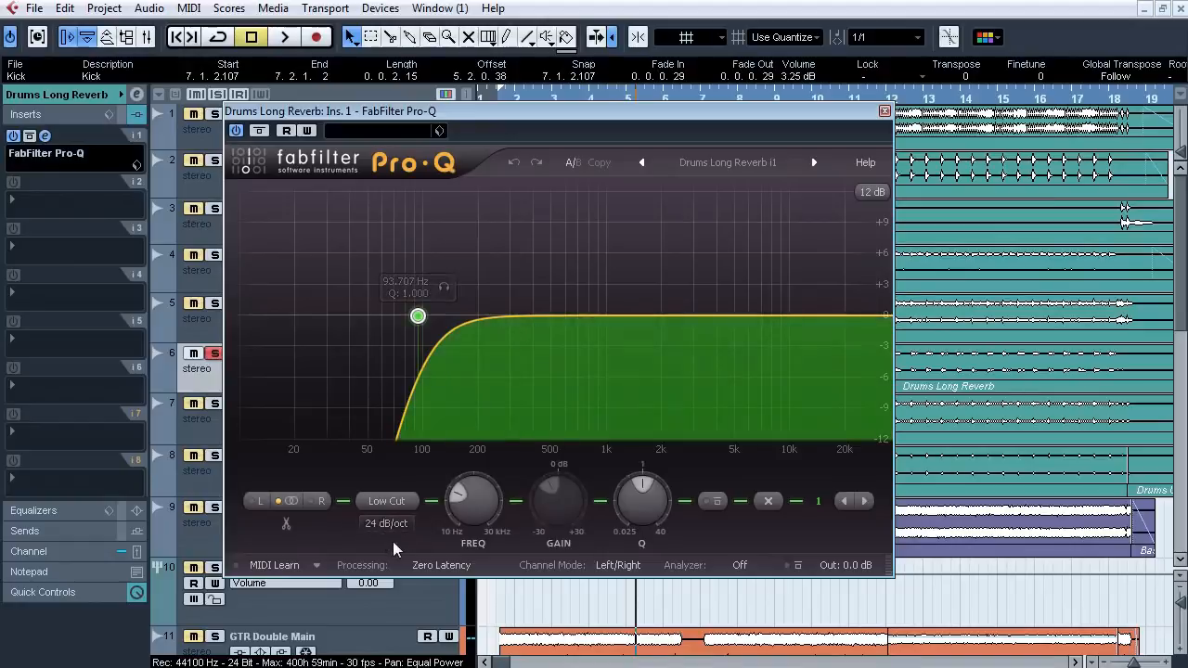
pyautogui.click(44, 137)
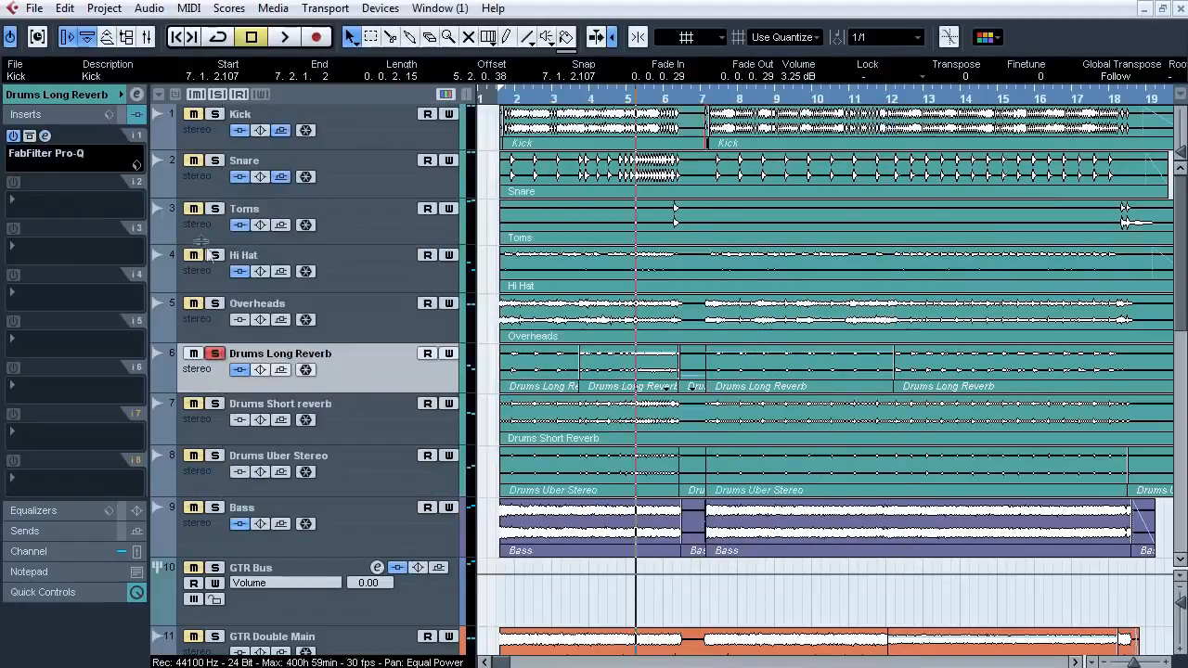
# Play Drums Long Reverb from about bar 2 while toggling its insert bypass to compare the sound.
pyautogui.click(529, 99)
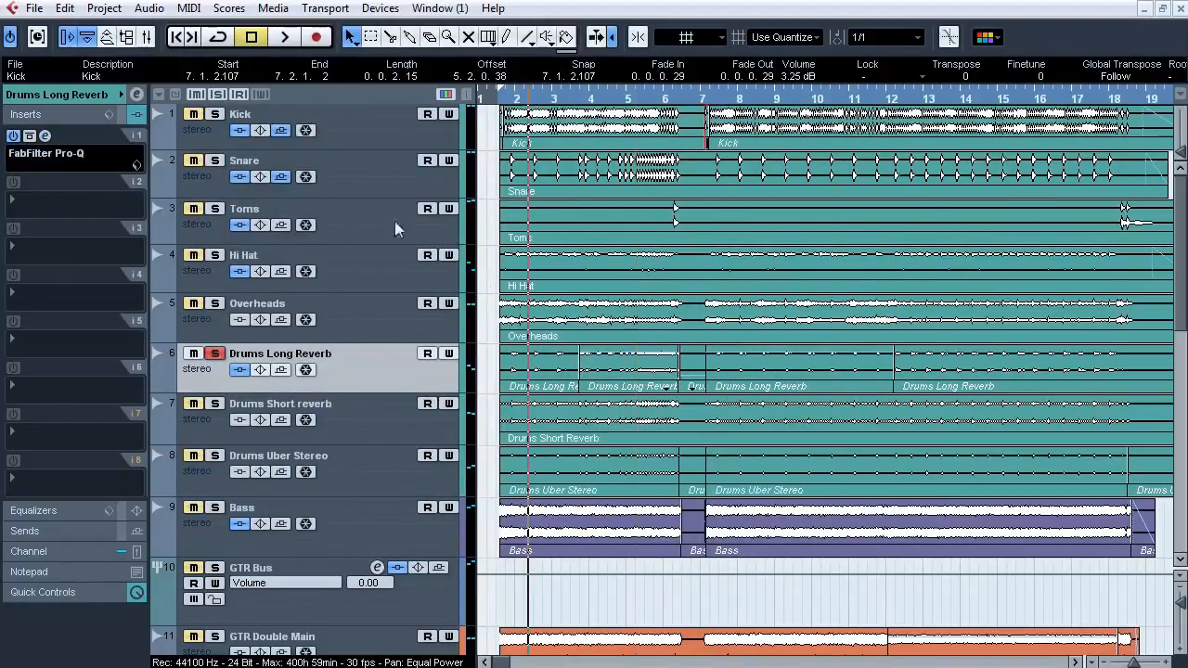
pyautogui.press('space')
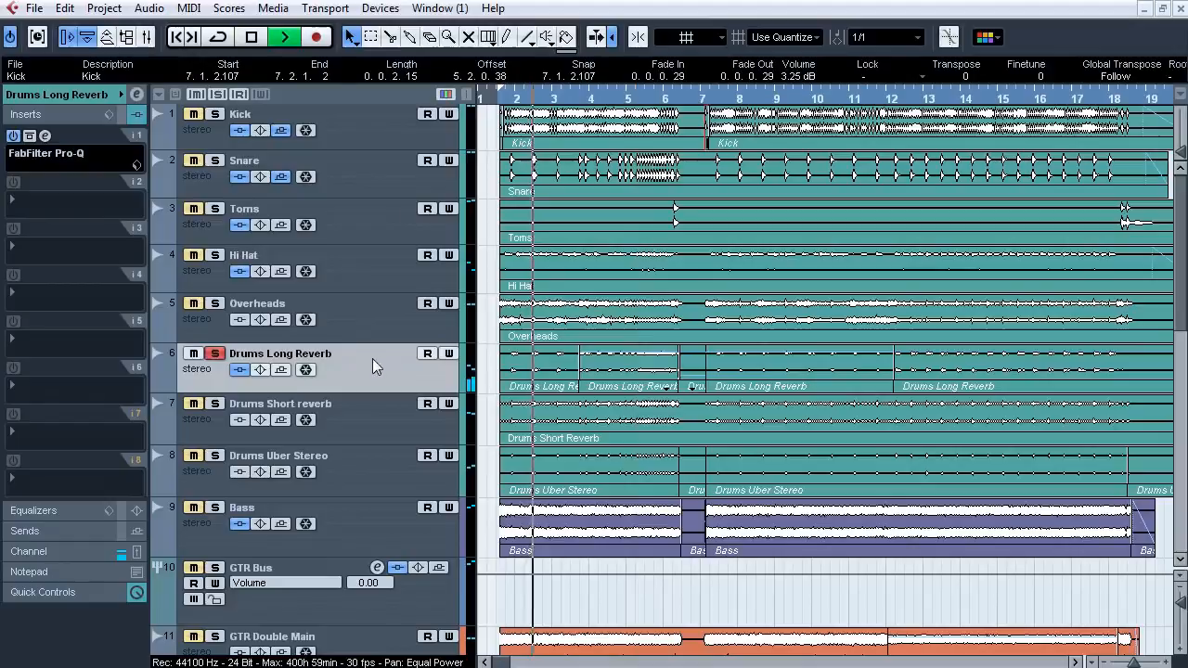
pyautogui.click(247, 370)
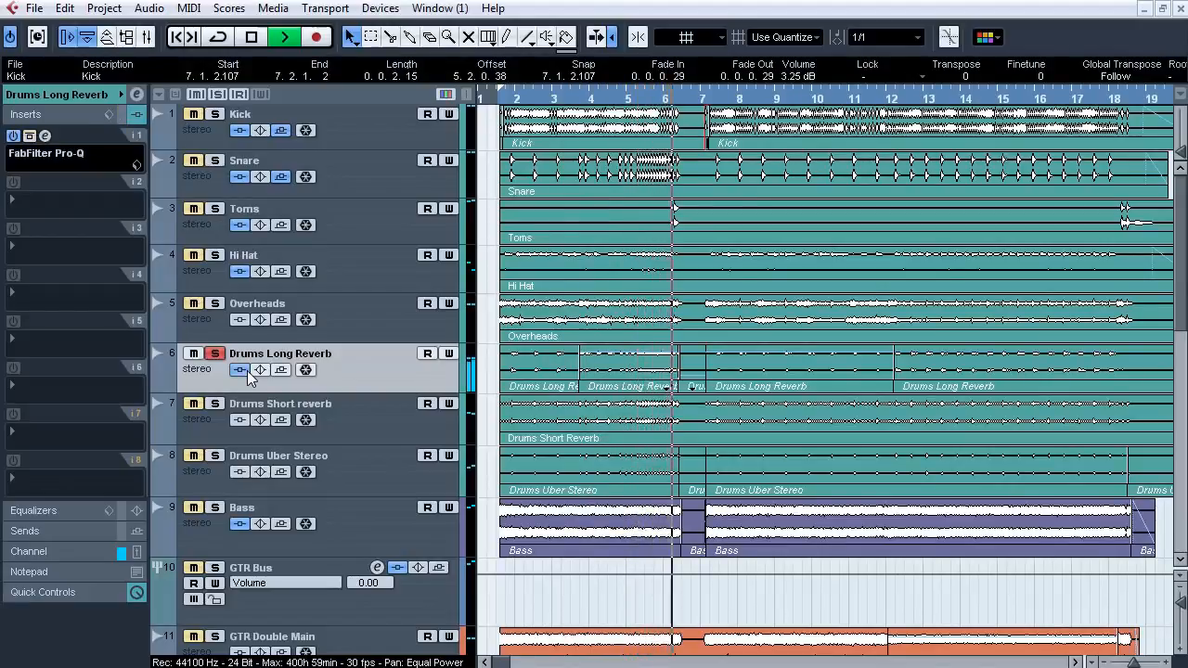
pyautogui.press('space')
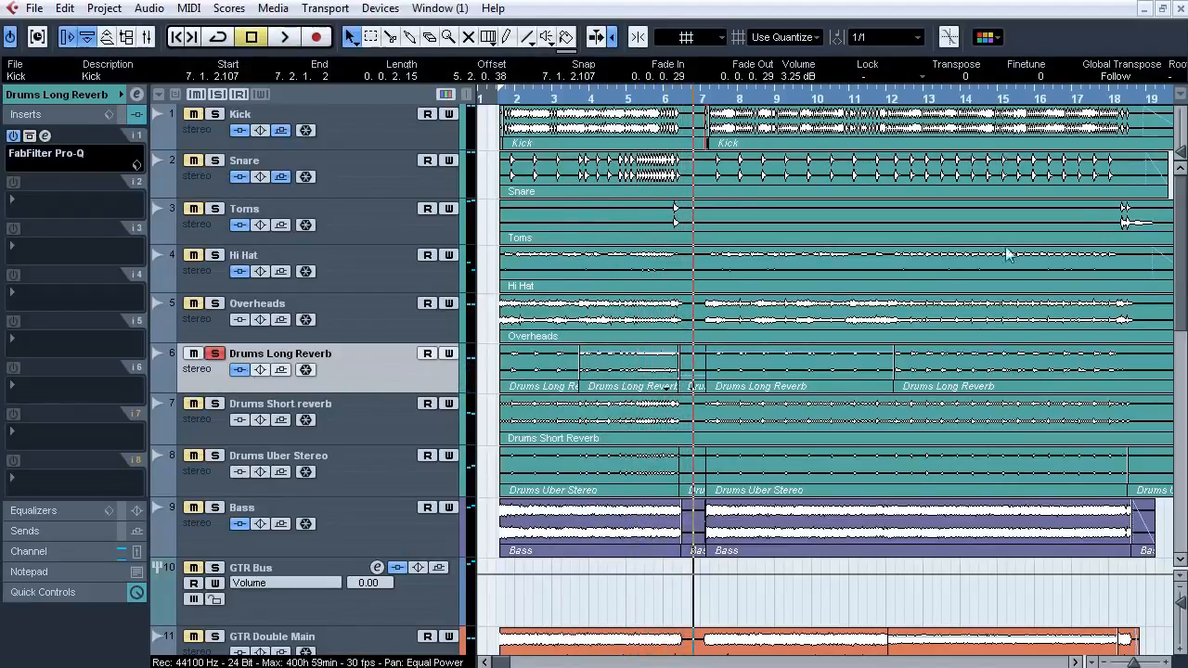
# Magnify the waveforms and check the volume of each Drums Long Reverb event from bar 4 to after bar 12.
pyautogui.moveTo(1181, 153); pyautogui.dragTo(1181, 137)
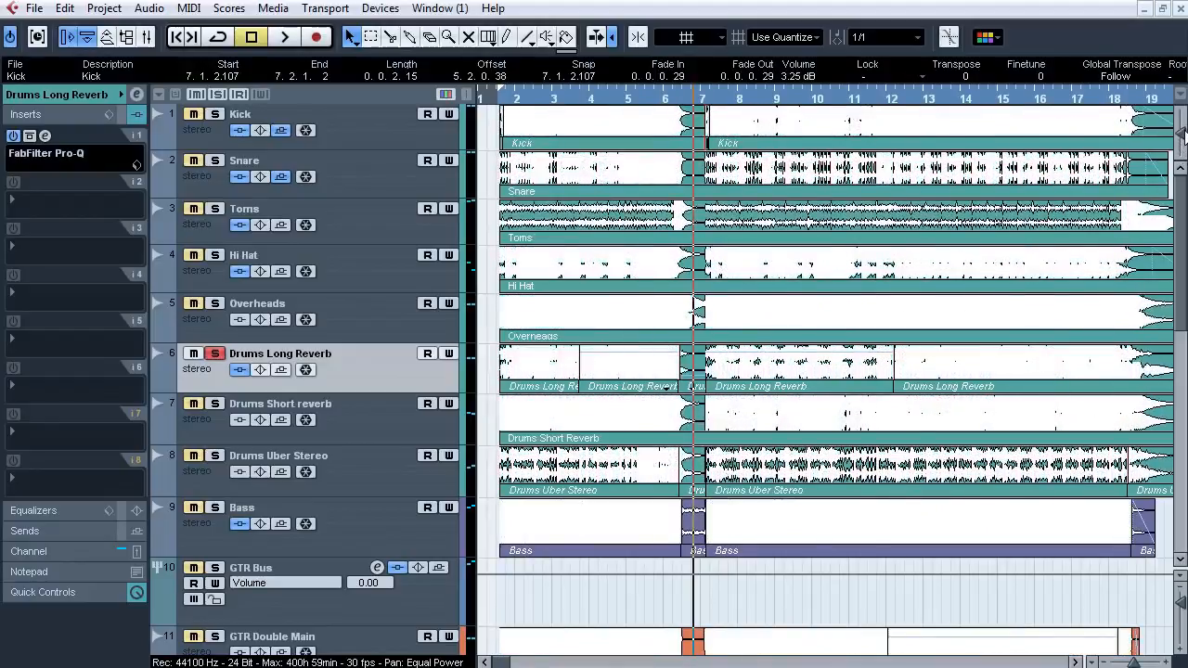
pyautogui.moveTo(610, 105); pyautogui.dragTo(618, 306)
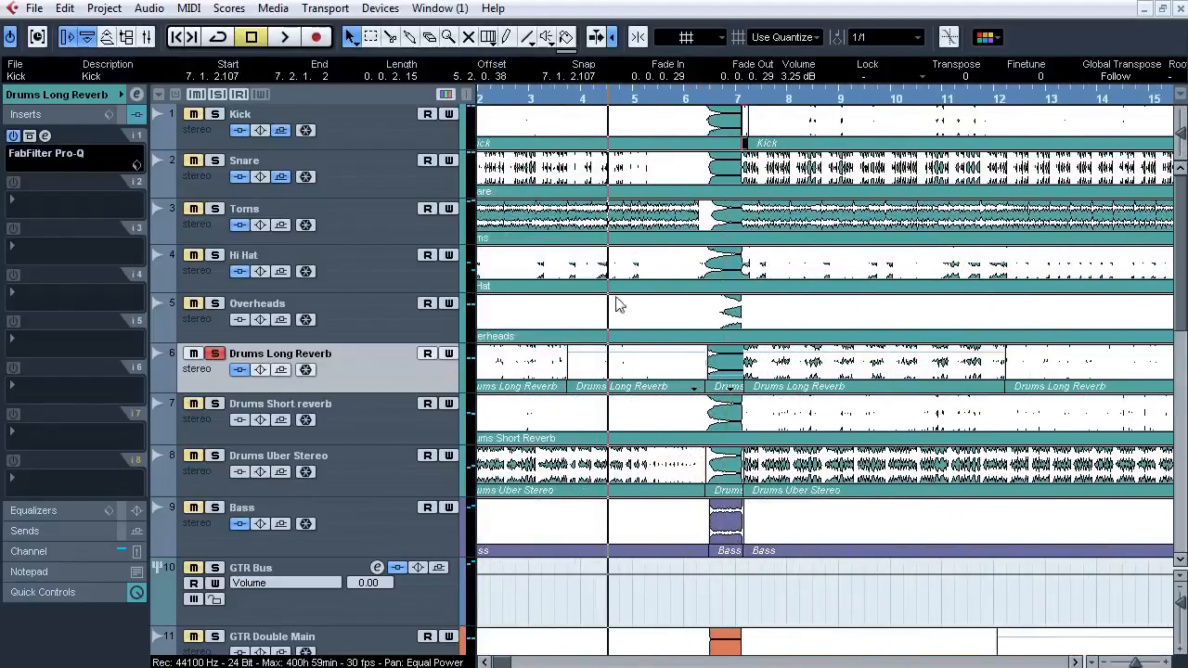
pyautogui.click(649, 374)
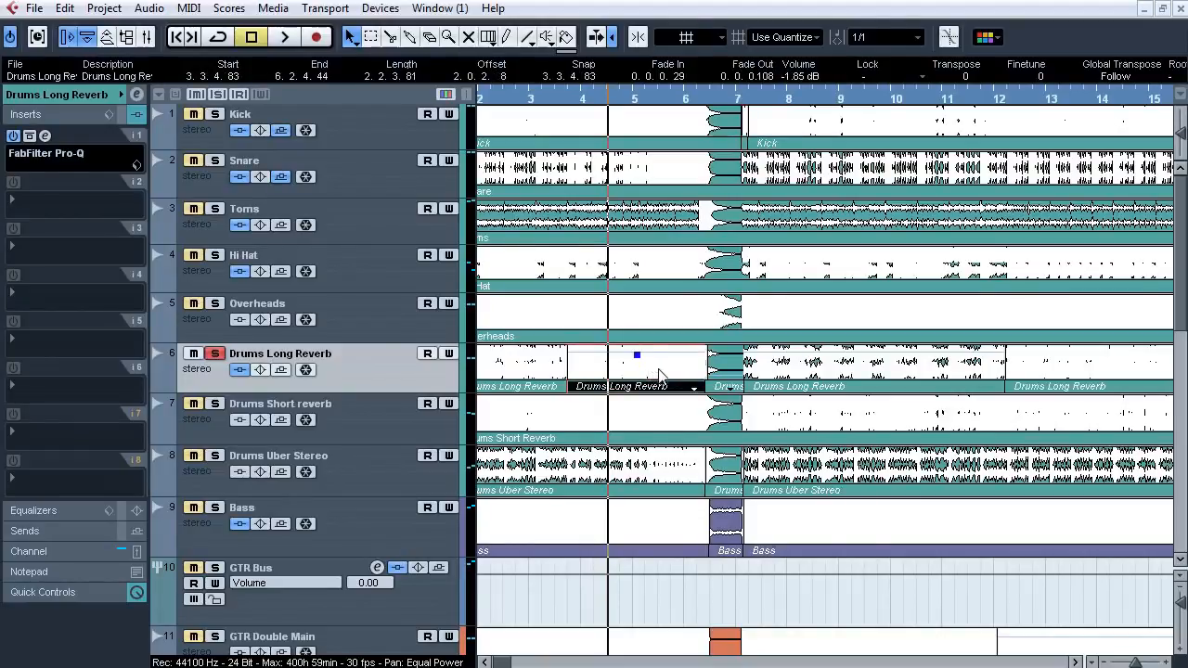
pyautogui.click(729, 364)
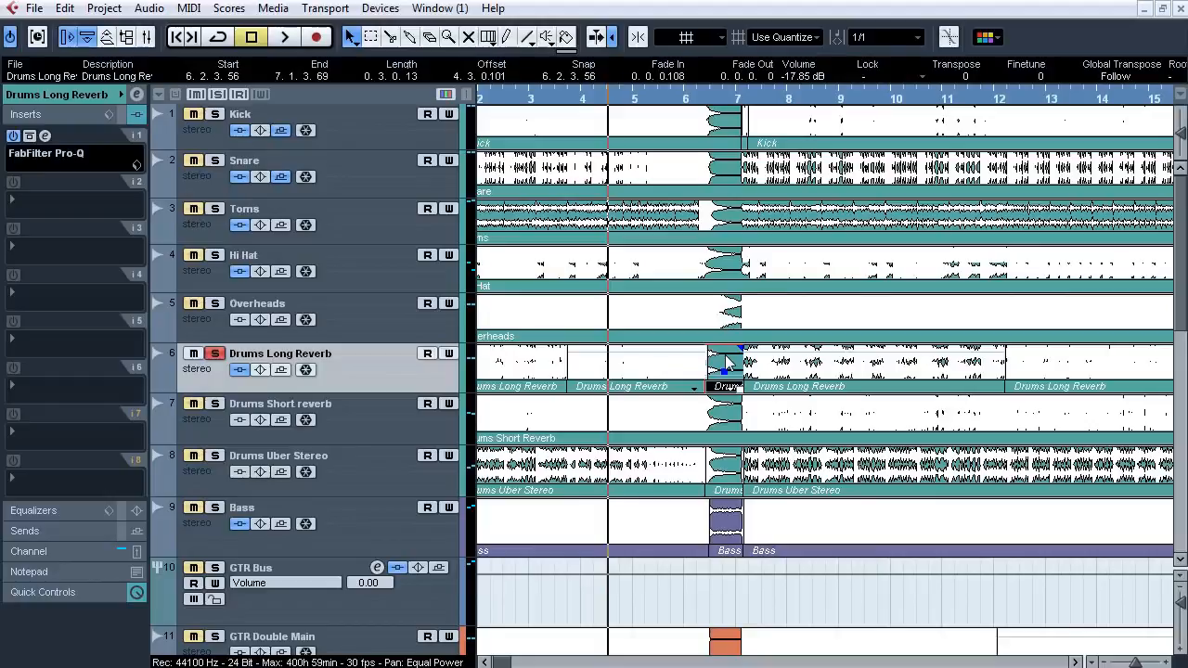
pyautogui.click(831, 372)
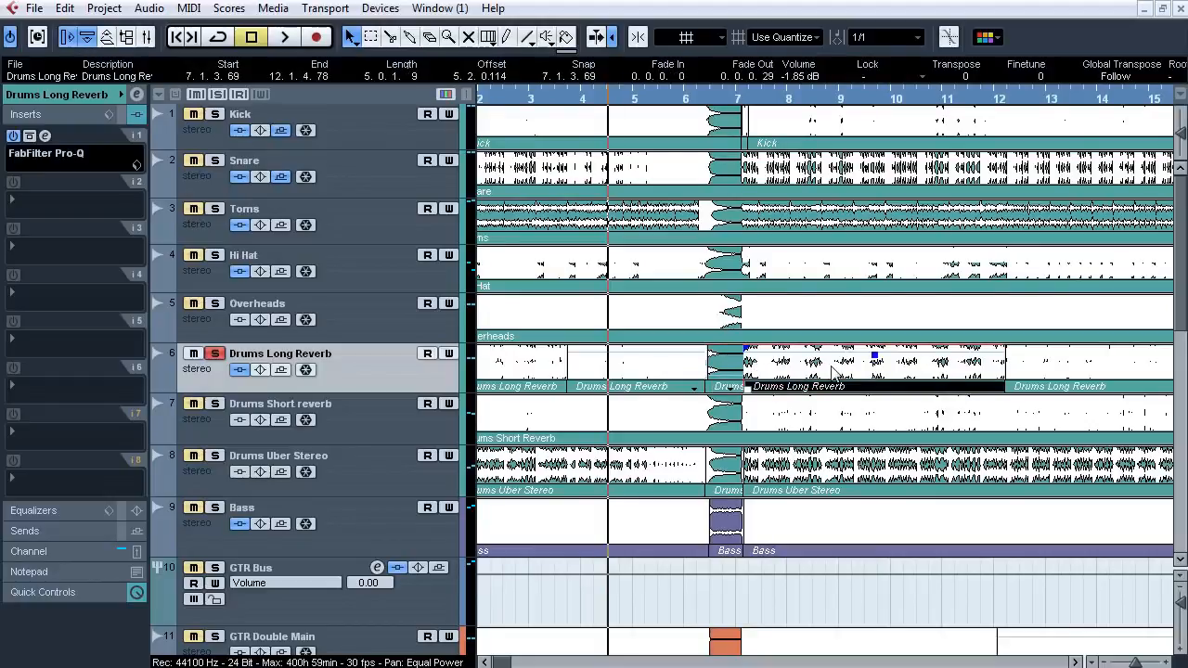
pyautogui.click(1061, 371)
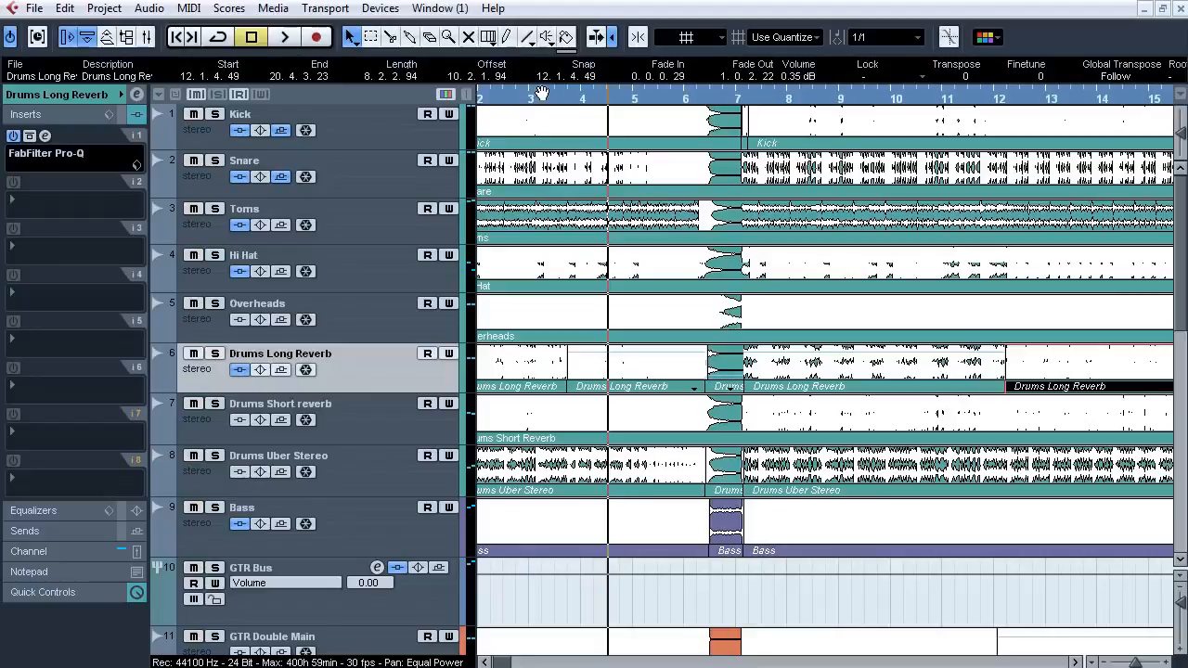
# Solo the Drums Short reverb track instead of Drums Long Reverb and play it from about bar 2.
pyautogui.moveTo(542, 94); pyautogui.dragTo(532, 71)
pyautogui.click(508, 100)
pyautogui.click(221, 407)
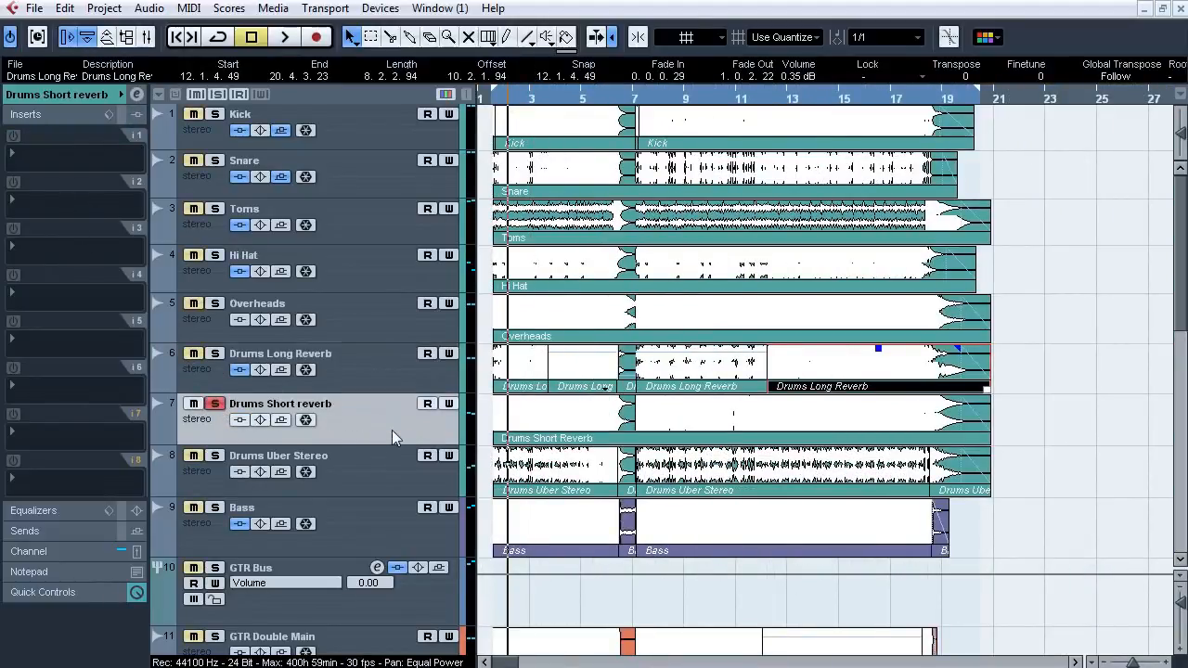
pyautogui.press('space')
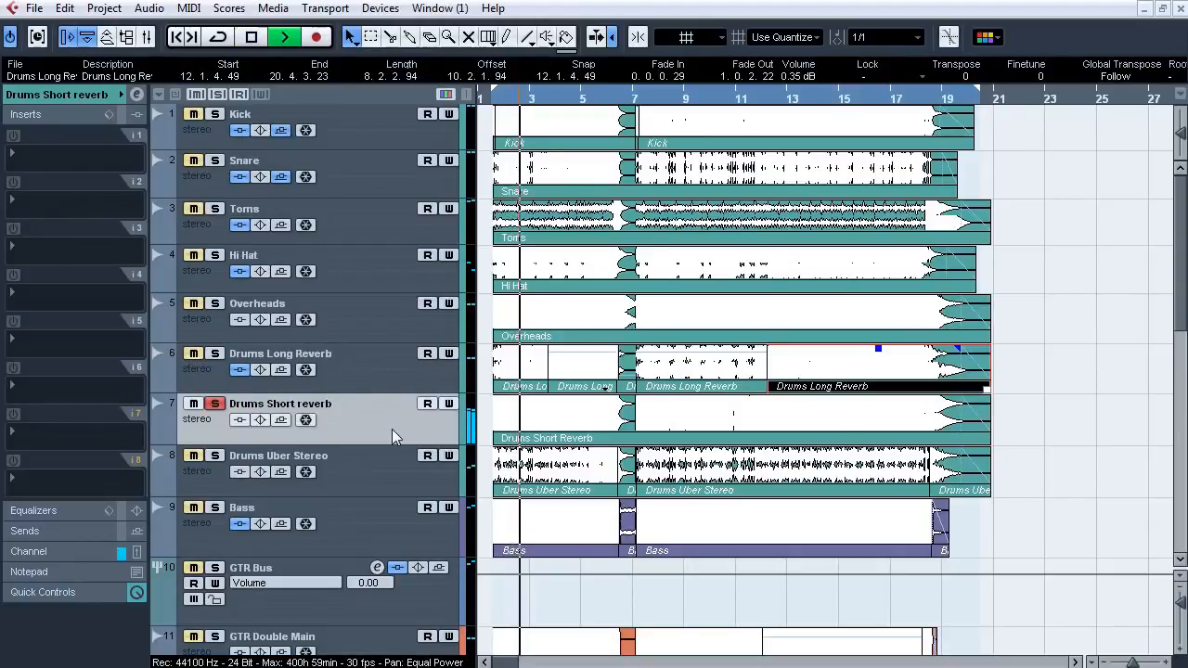
# Add Drums Long Reverb and Overheads to the solo, toggle the short reverb's solo to compare, then unsolo both and stop playback.
pyautogui.click(215, 353)
pyautogui.click(214, 303)
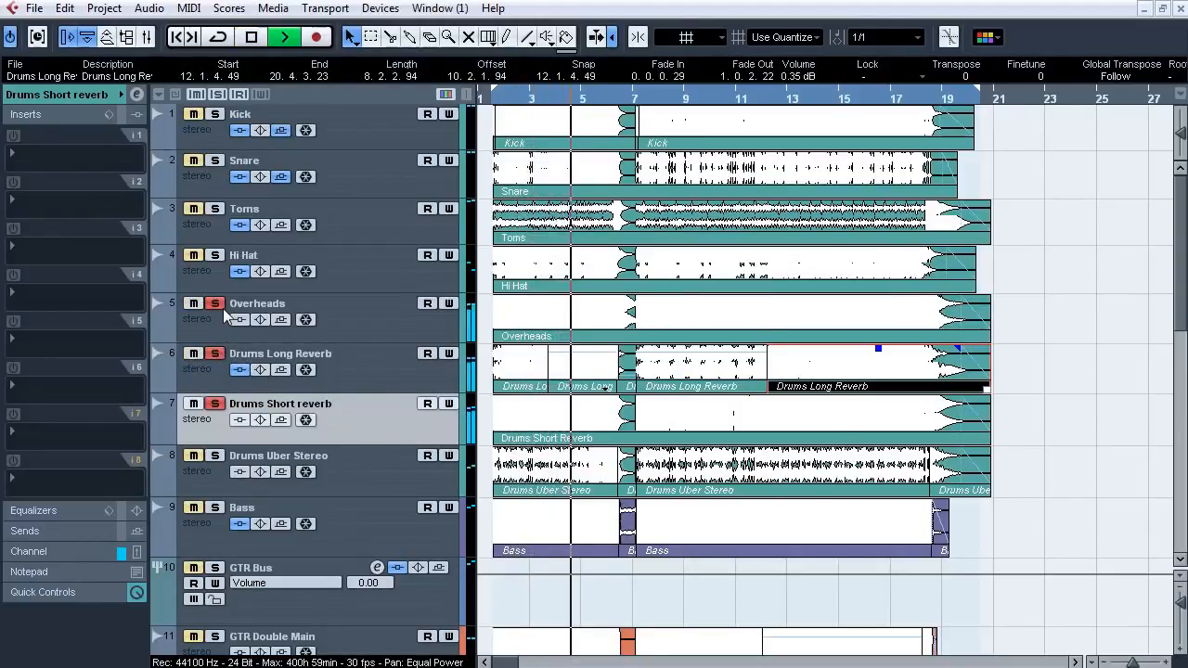
pyautogui.click(214, 404)
pyautogui.click(214, 404)
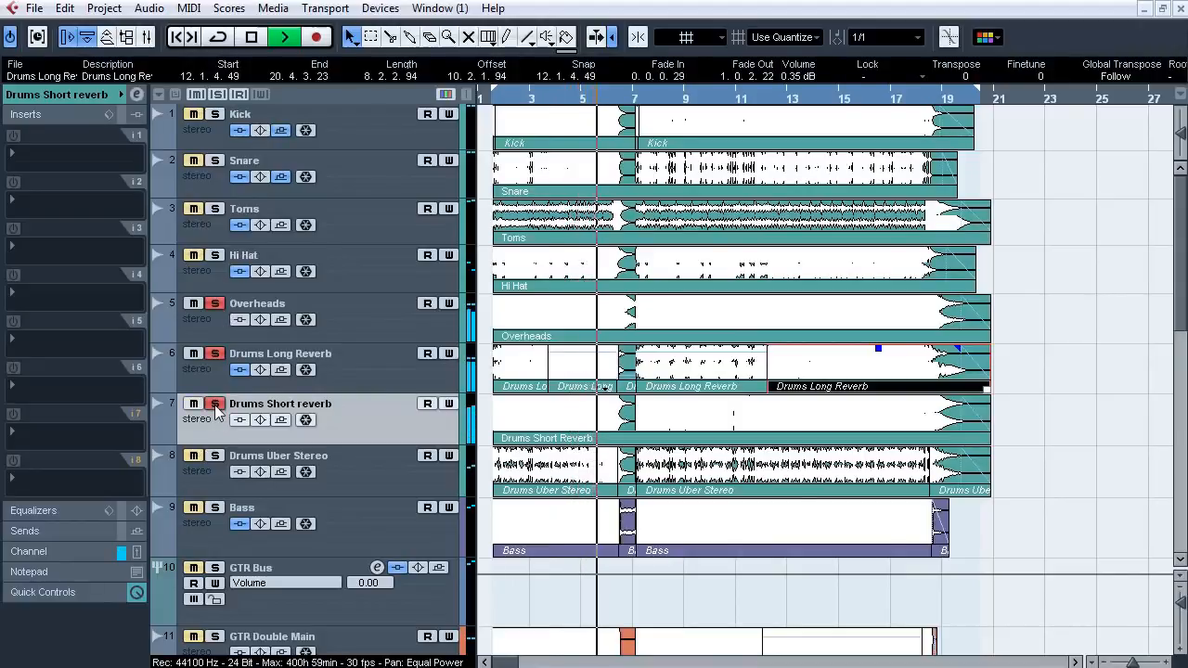
pyautogui.click(215, 353)
pyautogui.click(215, 304)
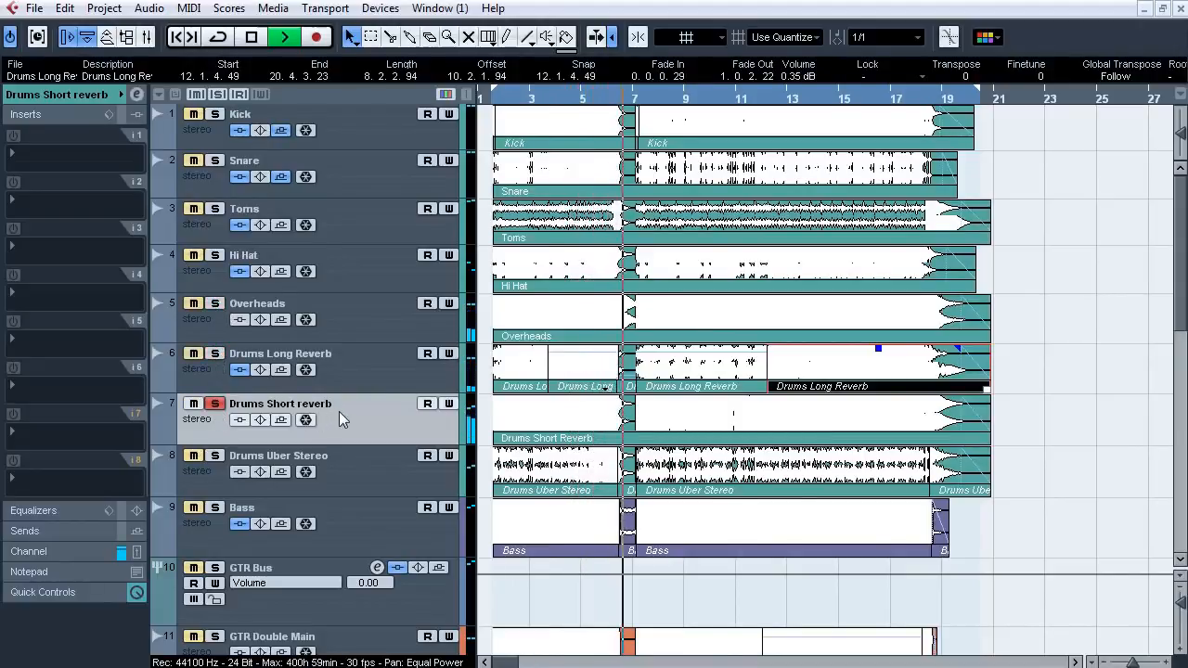
pyautogui.press('space')
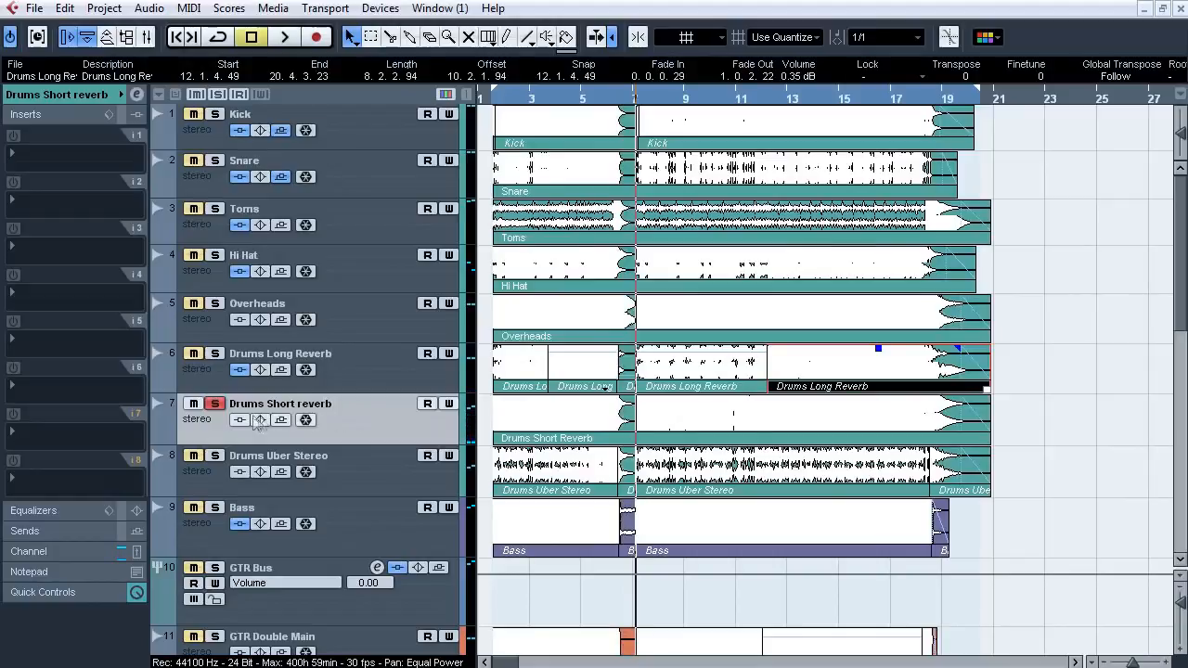
# Solo Drums Uber Stereo instead of Drums Short reverb and play it from about bar 2.
pyautogui.click(215, 404)
pyautogui.click(214, 456)
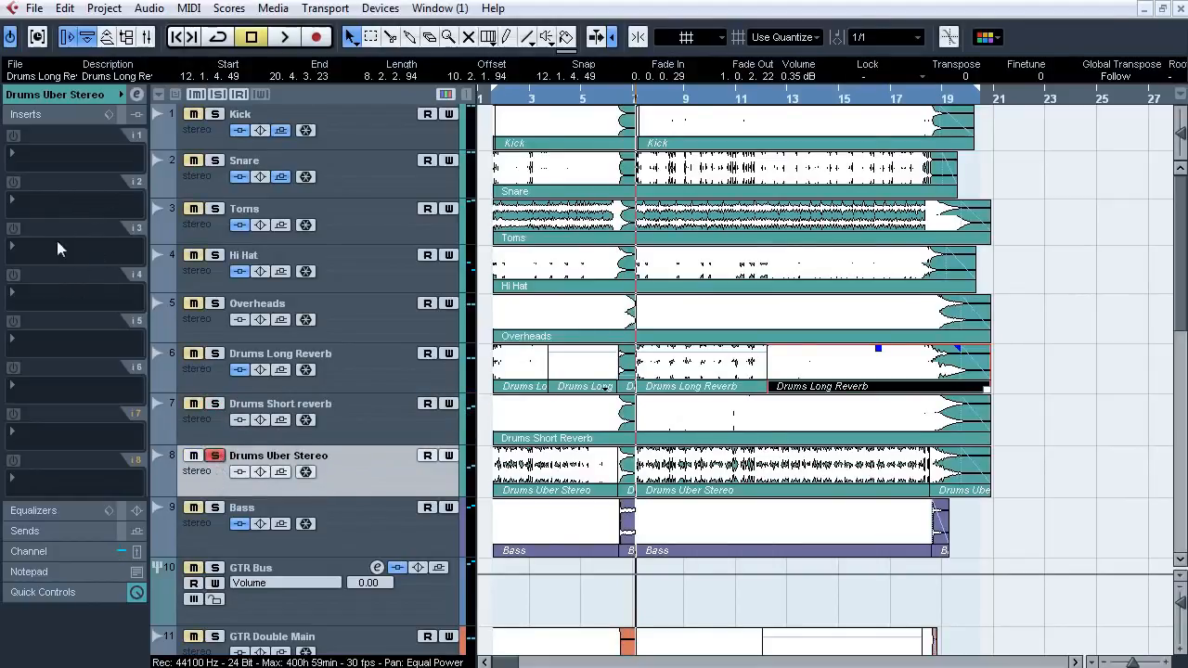
pyautogui.click(514, 99)
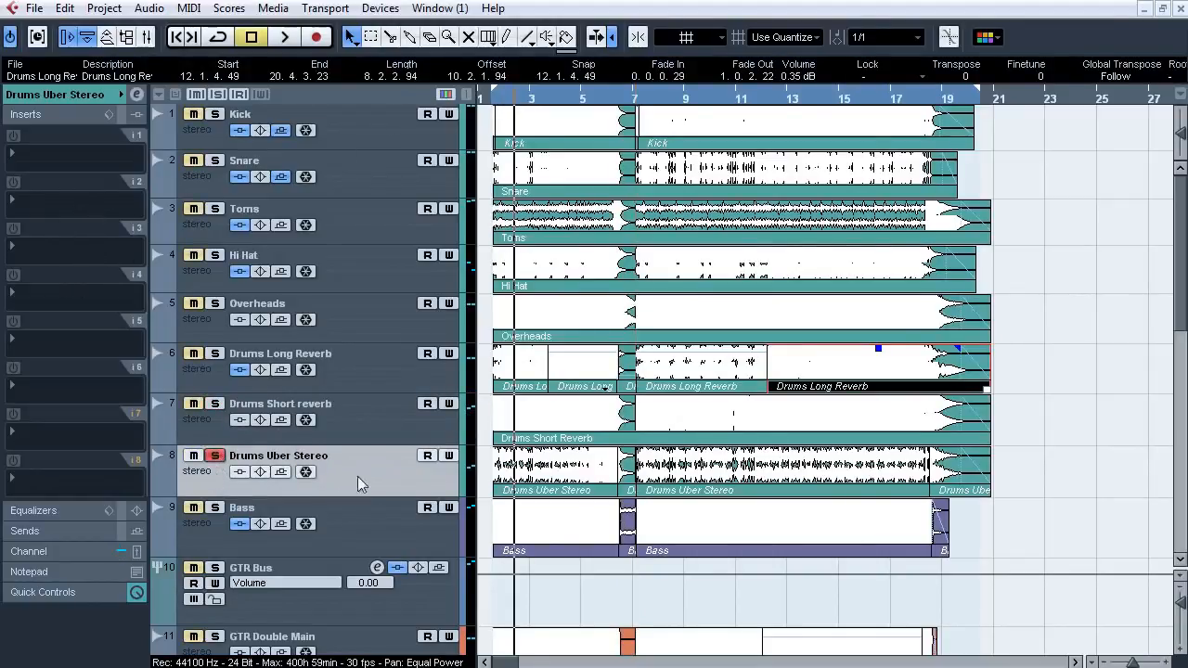
pyautogui.press('space')
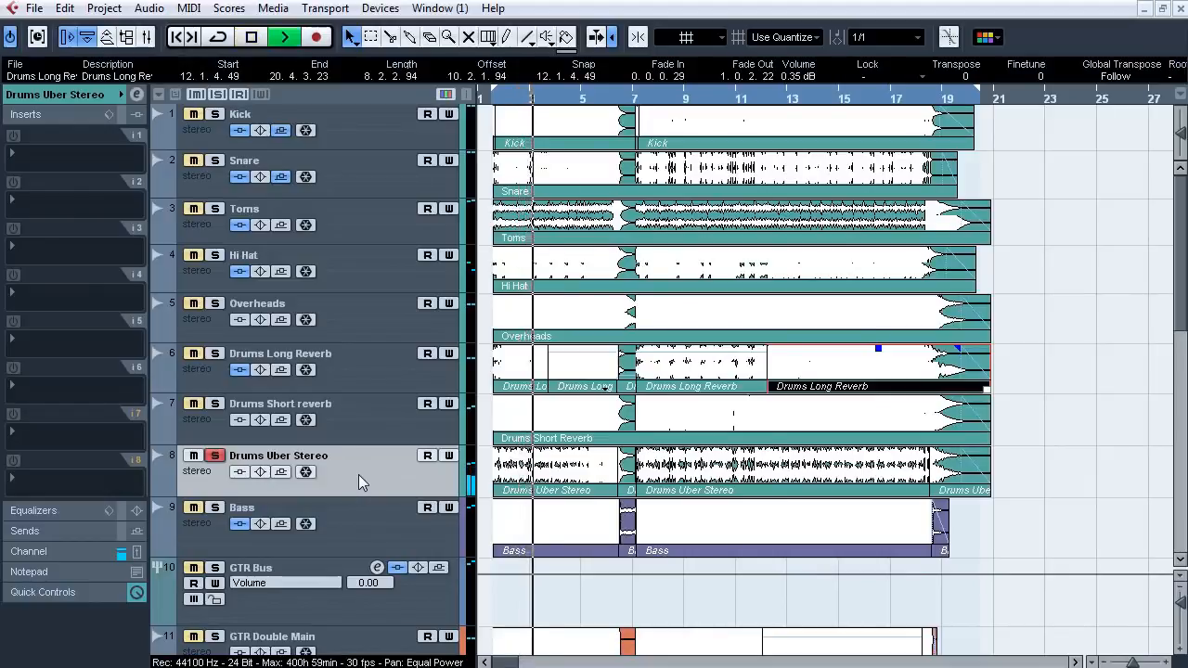
# Add Snare, Kick and Drums Short reverb to the Drums Uber Stereo solo to compare them, stop playback and clear all solos.
pyautogui.click(215, 161)
pyautogui.click(214, 115)
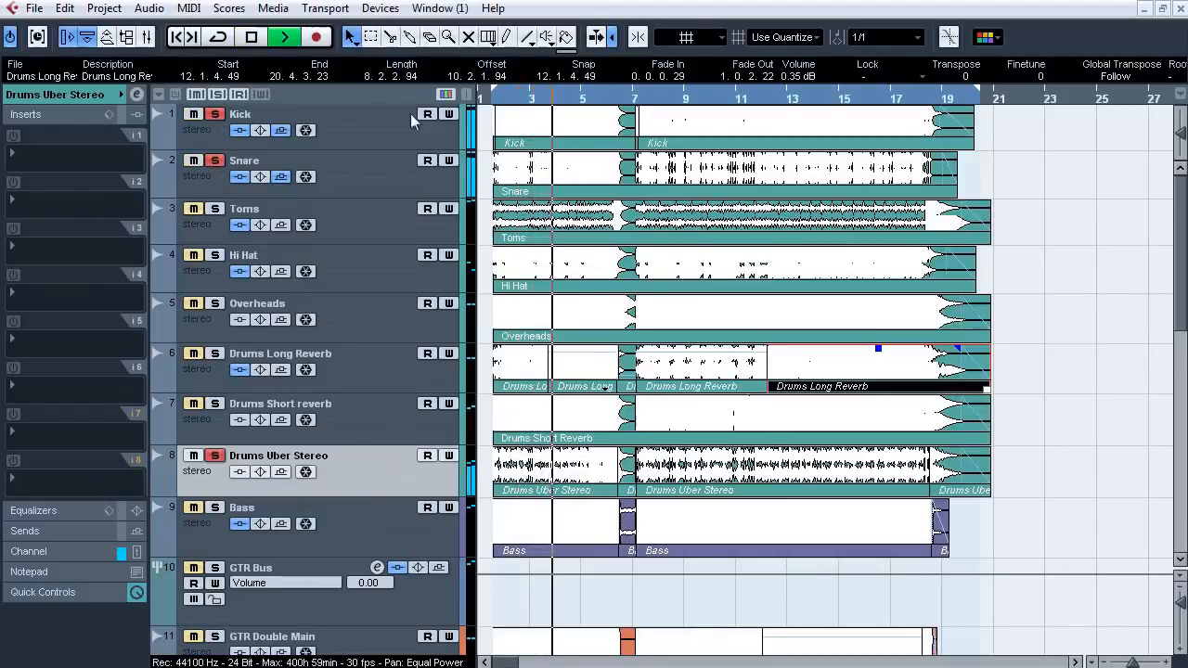
pyautogui.click(514, 101)
pyautogui.click(215, 456)
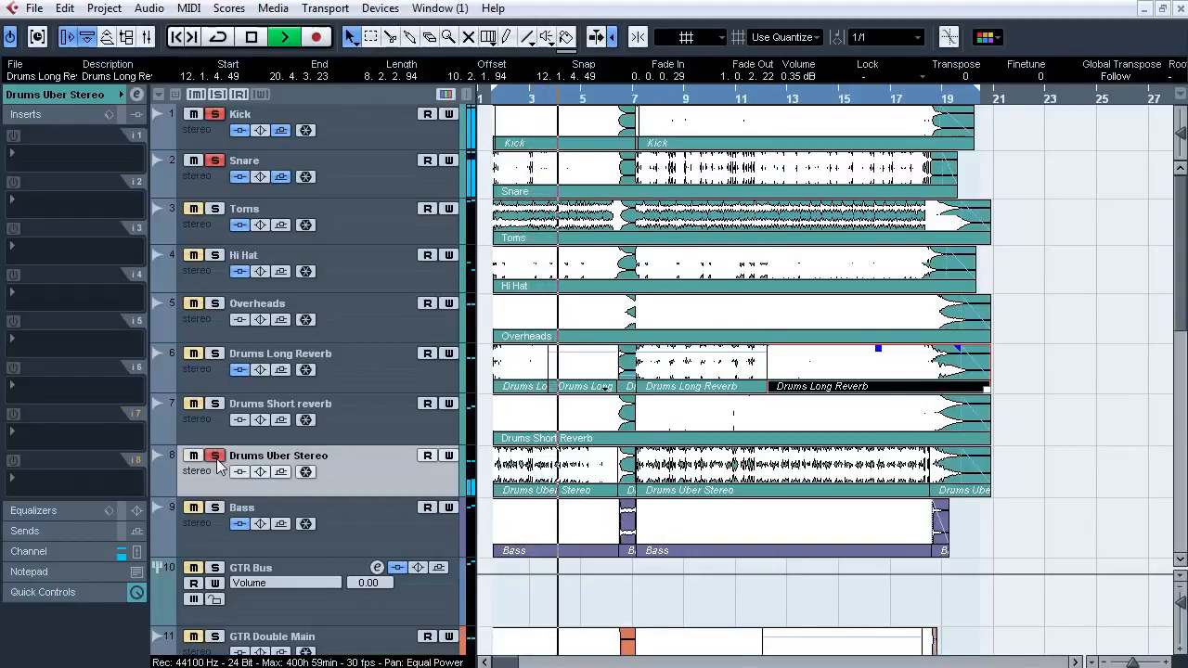
pyautogui.click(215, 404)
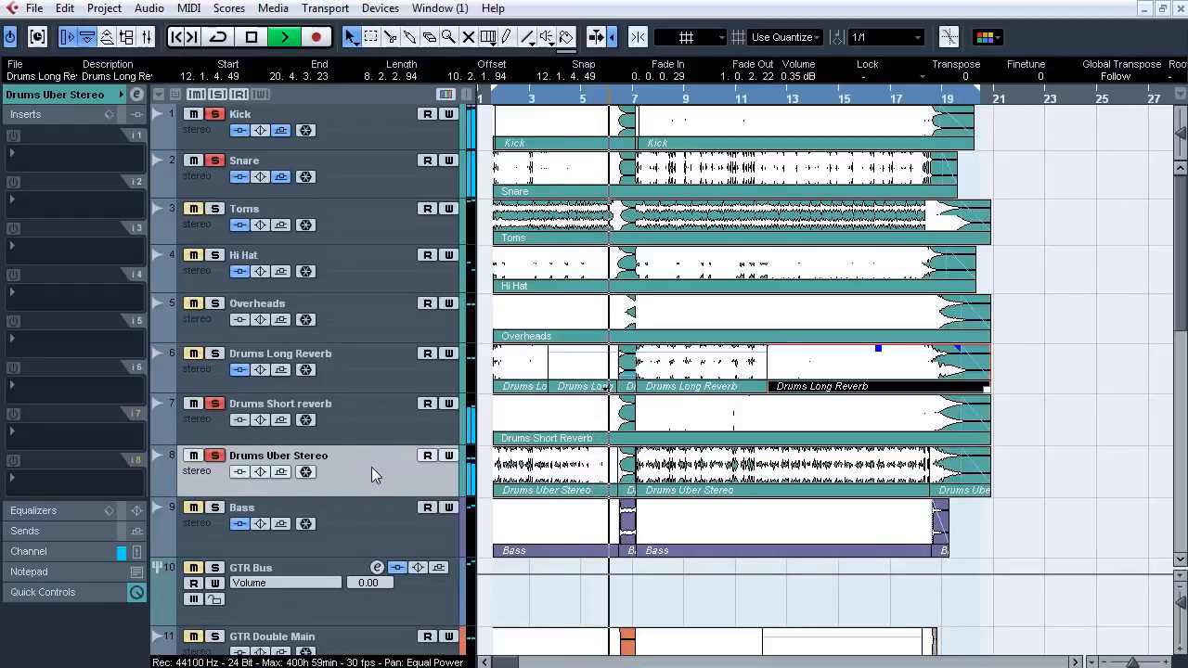
pyautogui.press('space')
pyautogui.click(219, 94)
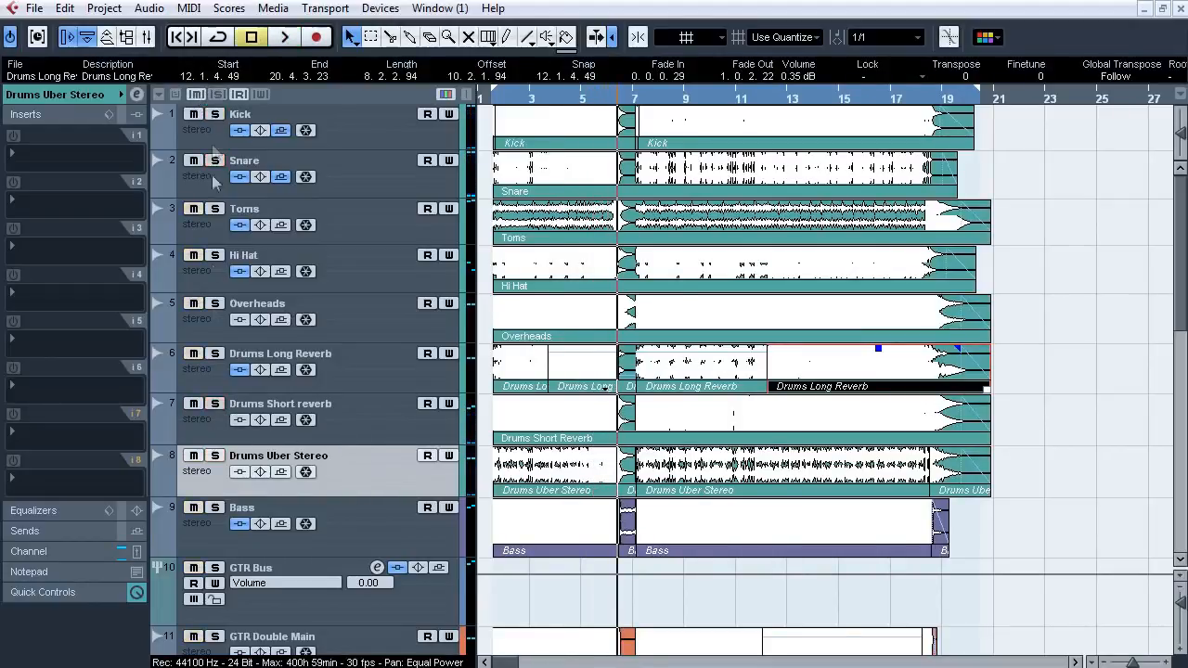
# Solo Drums Uber Stereo with Drums Long Reverb and play the transition from just before bar 6 to bar 8.
pyautogui.click(215, 456)
pyautogui.moveTo(610, 104); pyautogui.dragTo(627, 151)
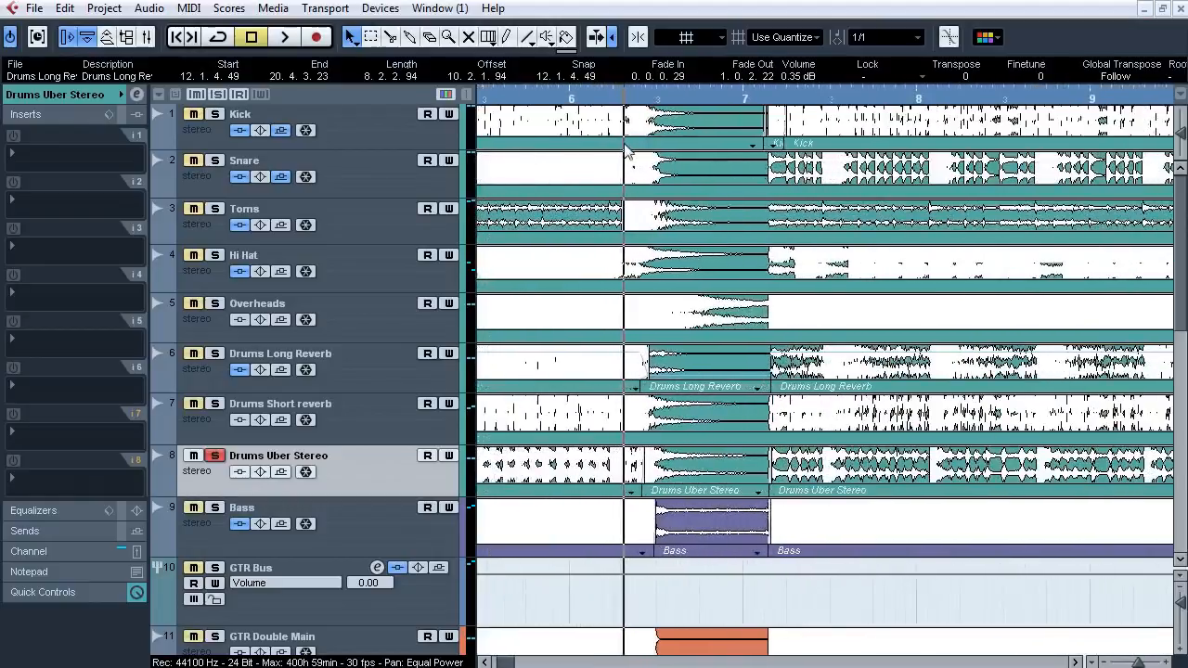
pyautogui.click(703, 480)
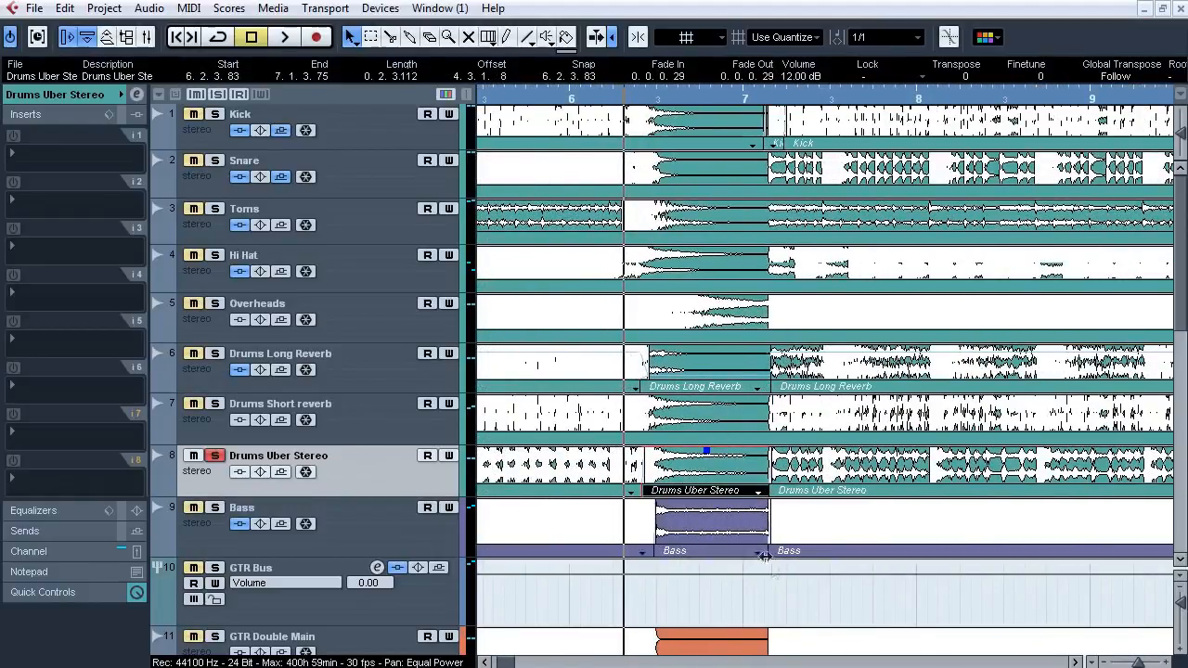
pyautogui.click(529, 99)
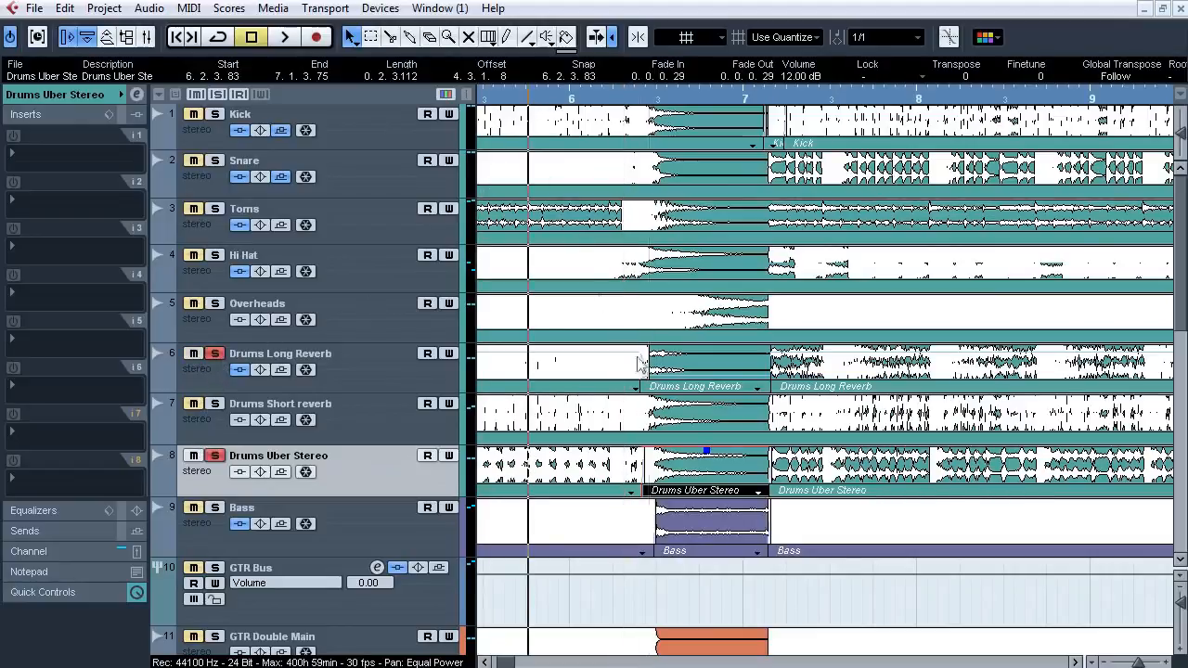
pyautogui.press('space')
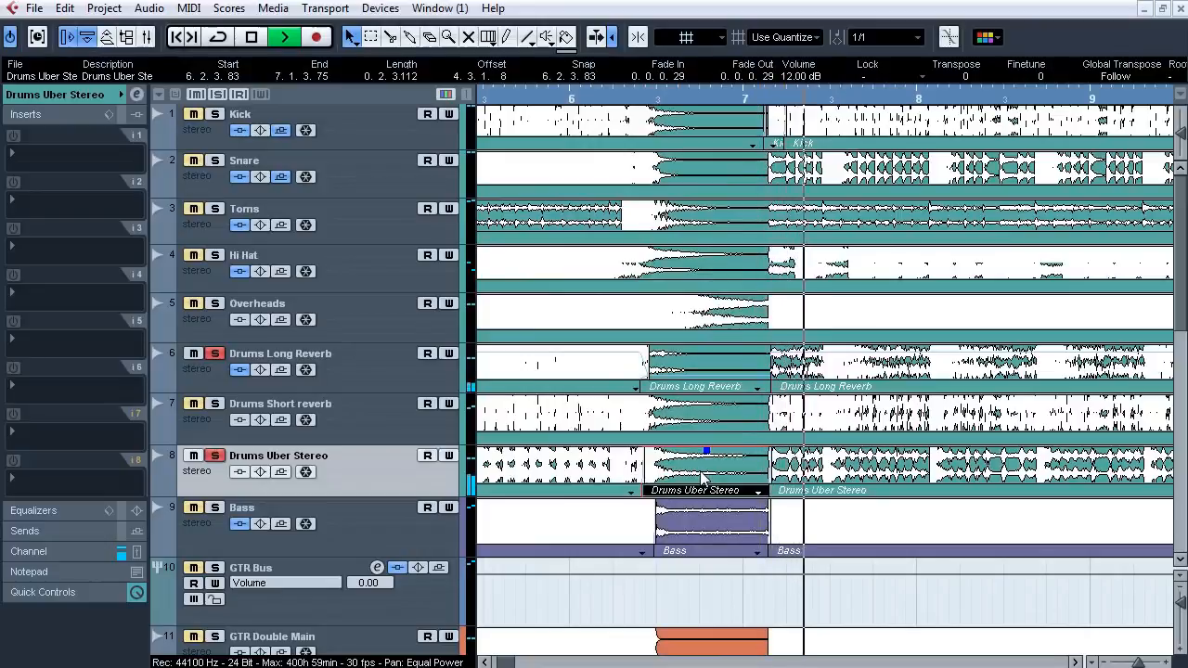
pyautogui.press('space')
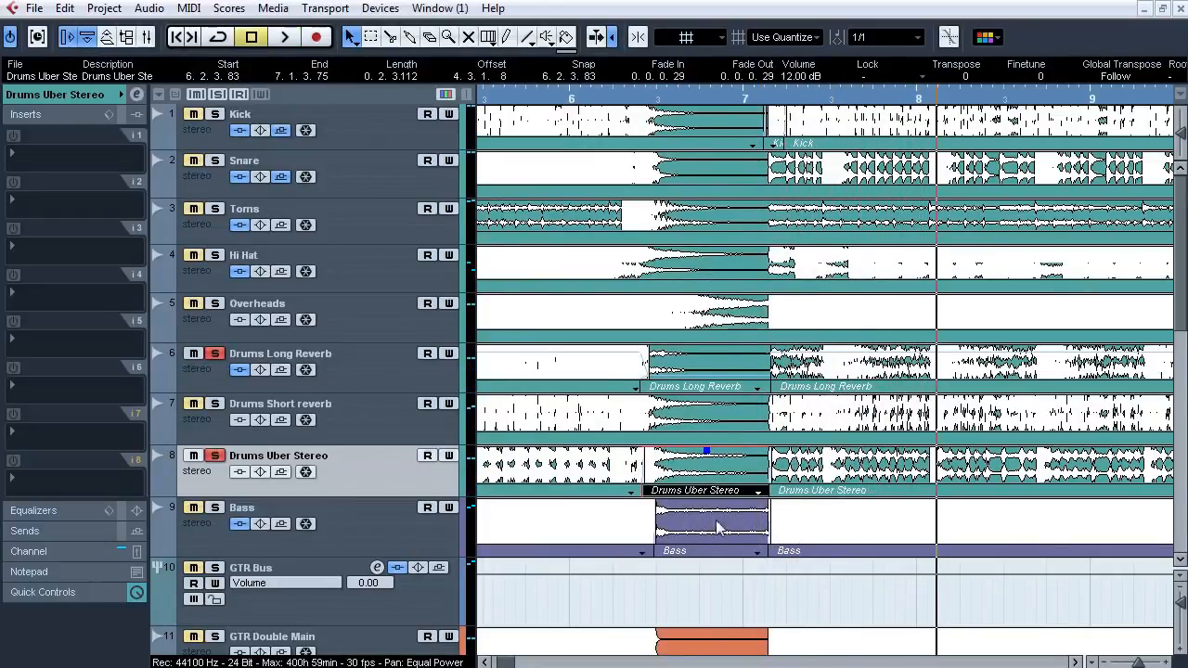
# Clear the drum solos, solo the Bass track and play it from about bar 8.
pyautogui.moveTo(1144, 663); pyautogui.dragTo(1133, 662)
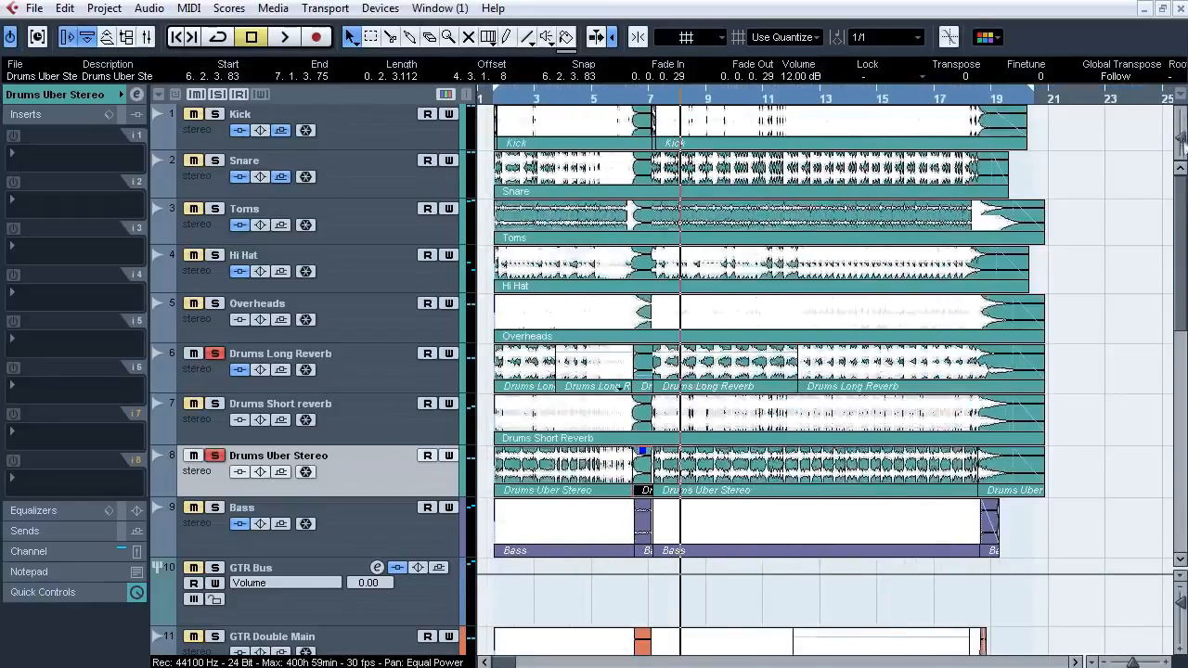
pyautogui.click(219, 94)
pyautogui.click(217, 538)
pyautogui.click(215, 508)
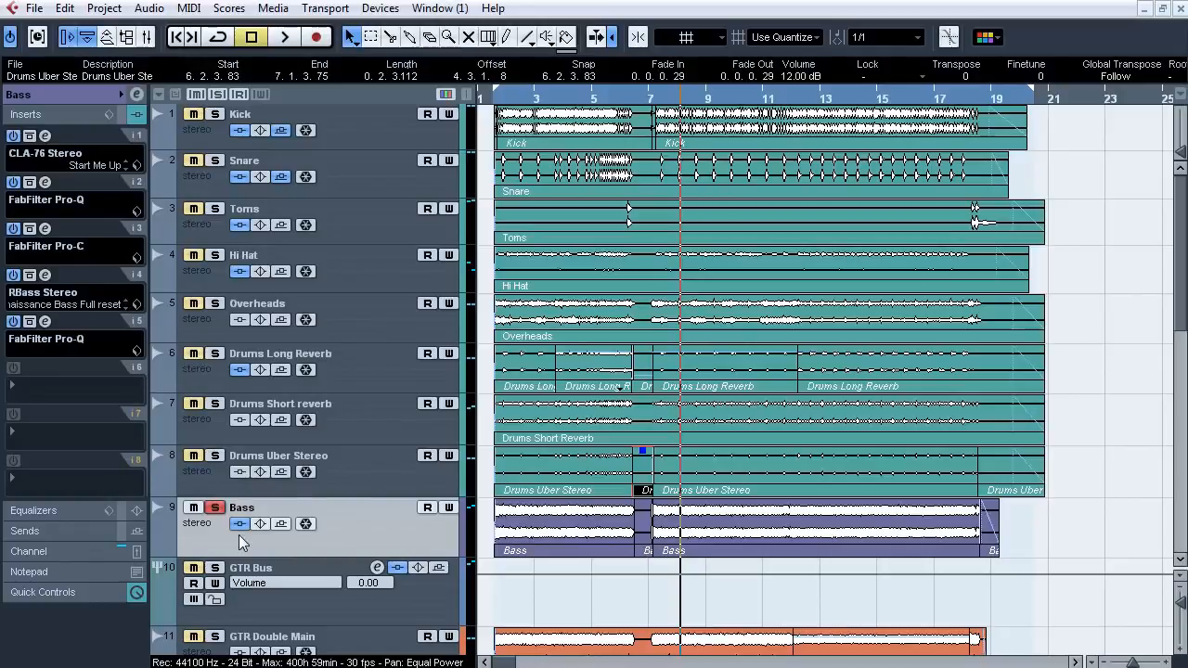
pyautogui.press('space')
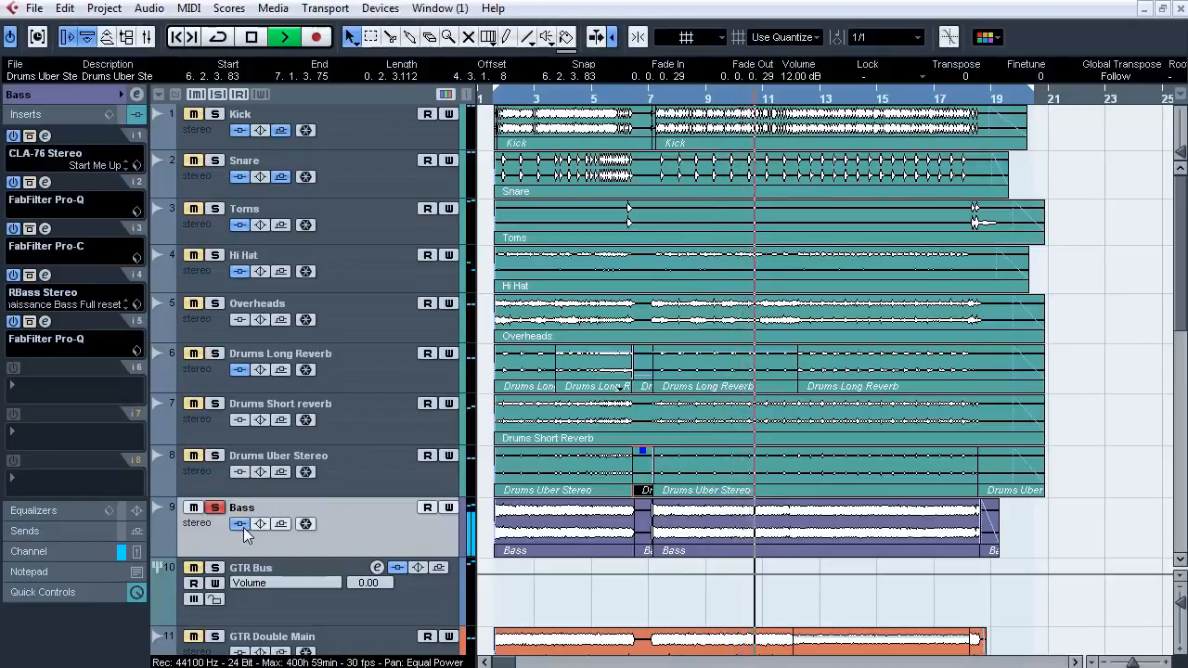
# Bypass and re-enable all Bass inserts during playback to compare the dry and processed sound, ending with them enabled and playback stopped.
pyautogui.click(241, 525)
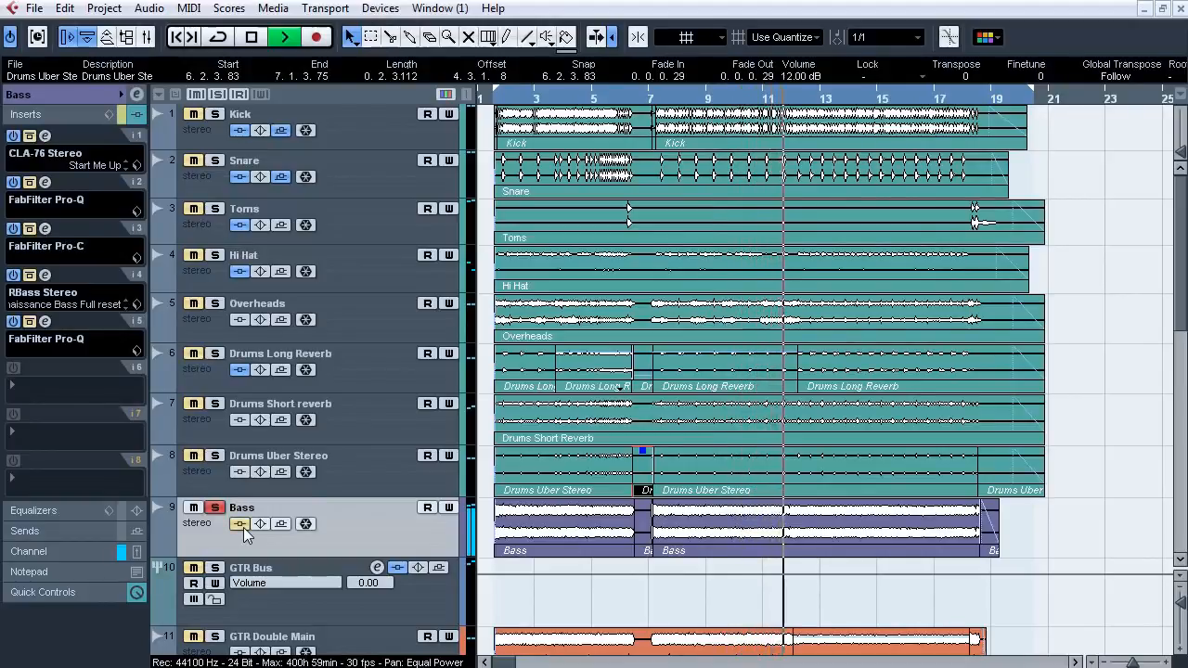
pyautogui.click(240, 525)
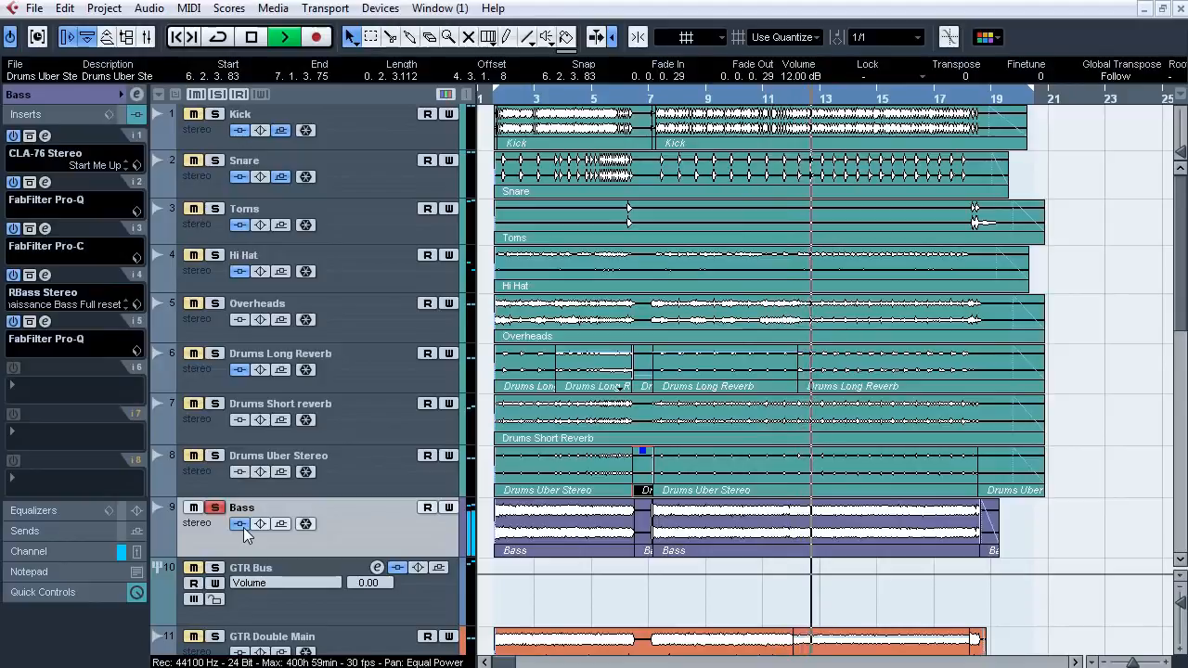
pyautogui.click(241, 525)
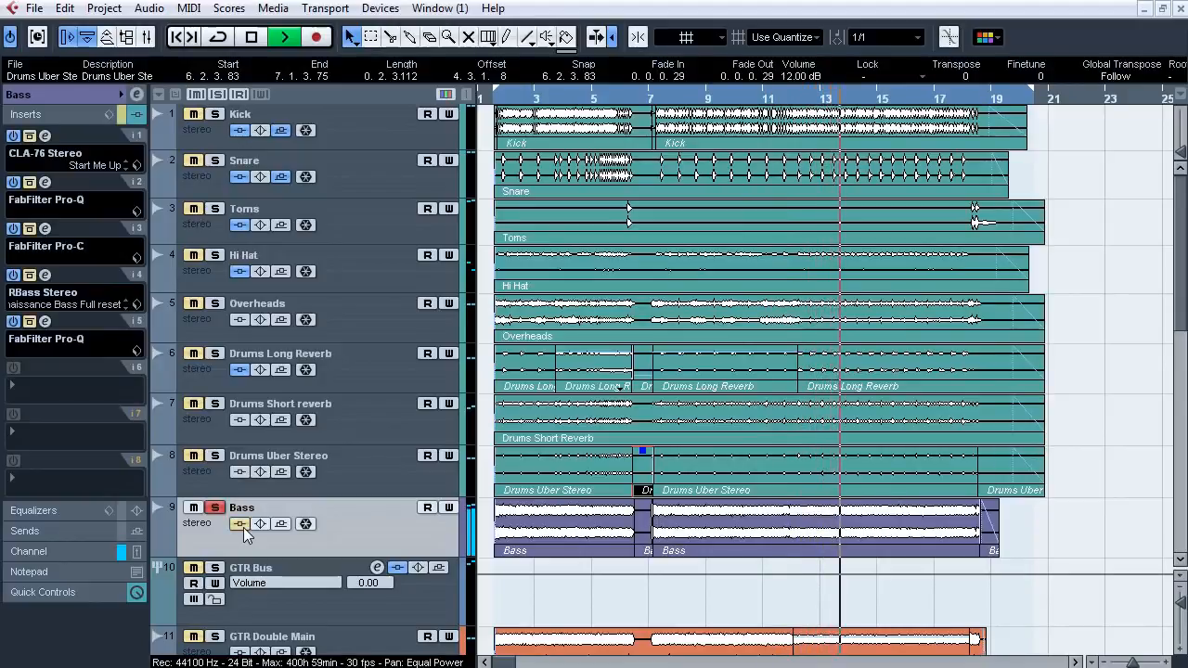
pyautogui.click(241, 525)
pyautogui.press('space')
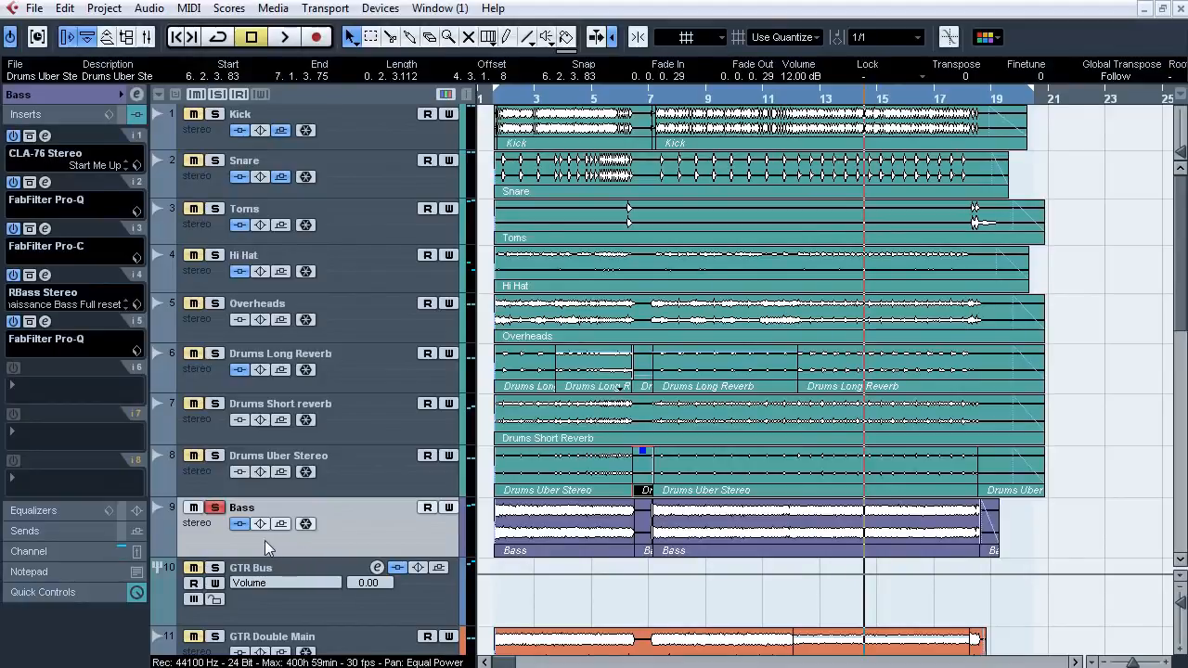
# Open the CLA-76 Stereo compressor on Bass, examine its input and output settings, and close it.
pyautogui.click(48, 137)
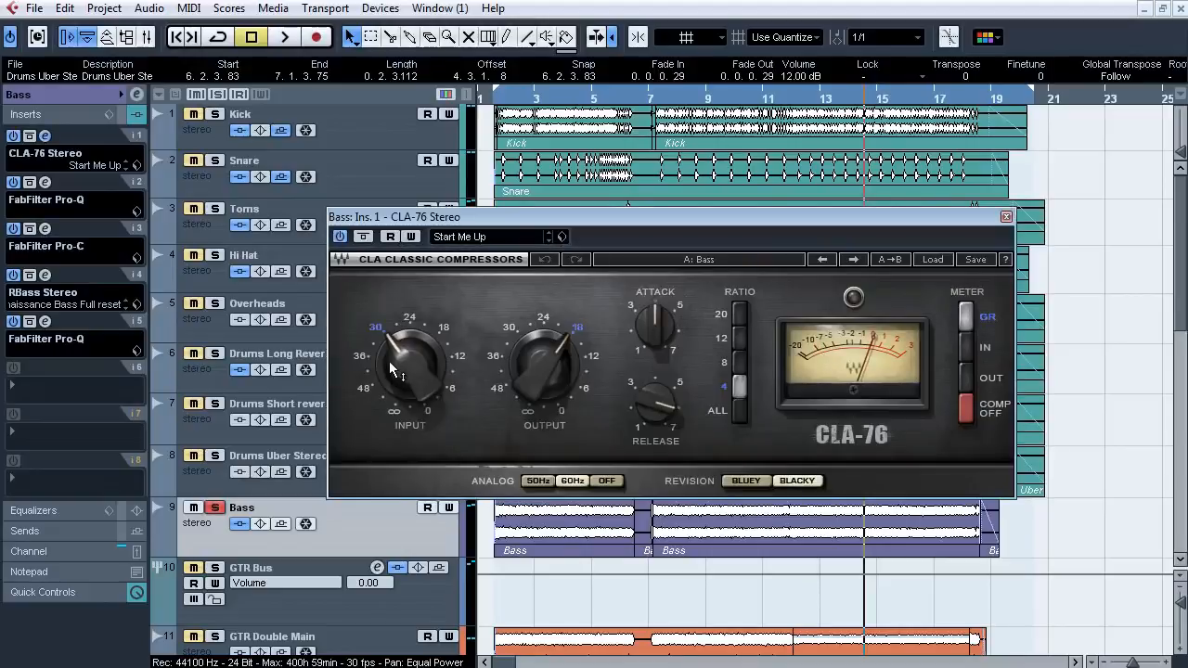
pyautogui.moveTo(546, 360)
pyautogui.click(45, 135)
# Play the Bass from about bar 9 with only CLA-76 Stereo active, switching the insert bypass on and off to compare.
pyautogui.click(122, 114)
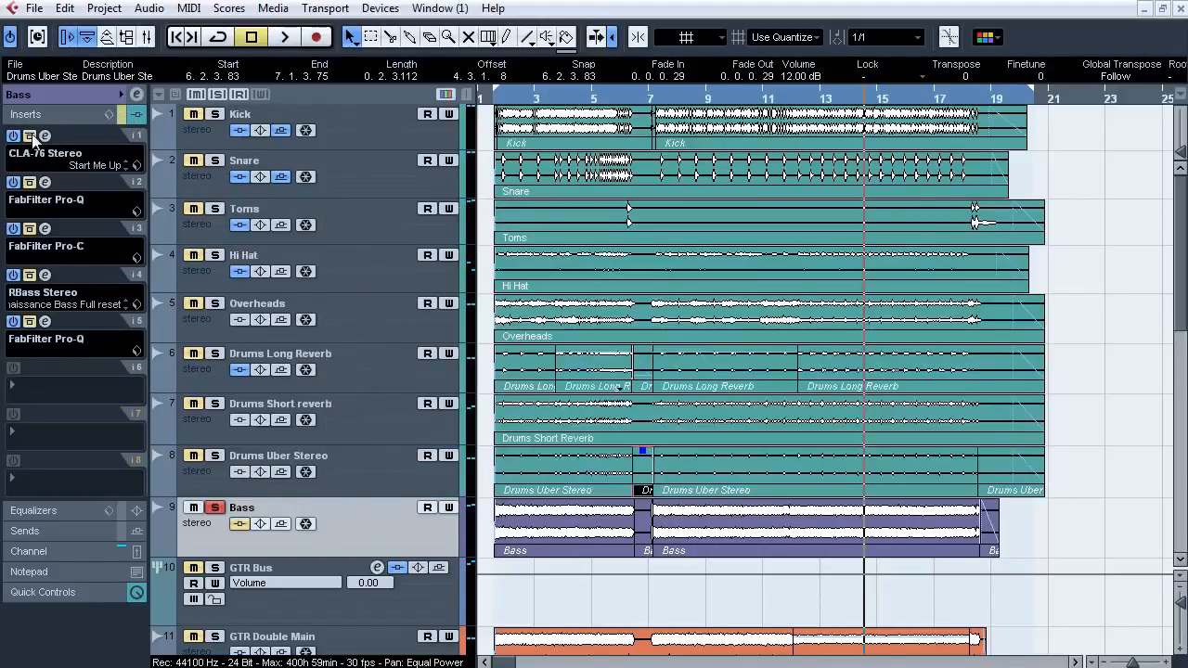
pyautogui.click(701, 100)
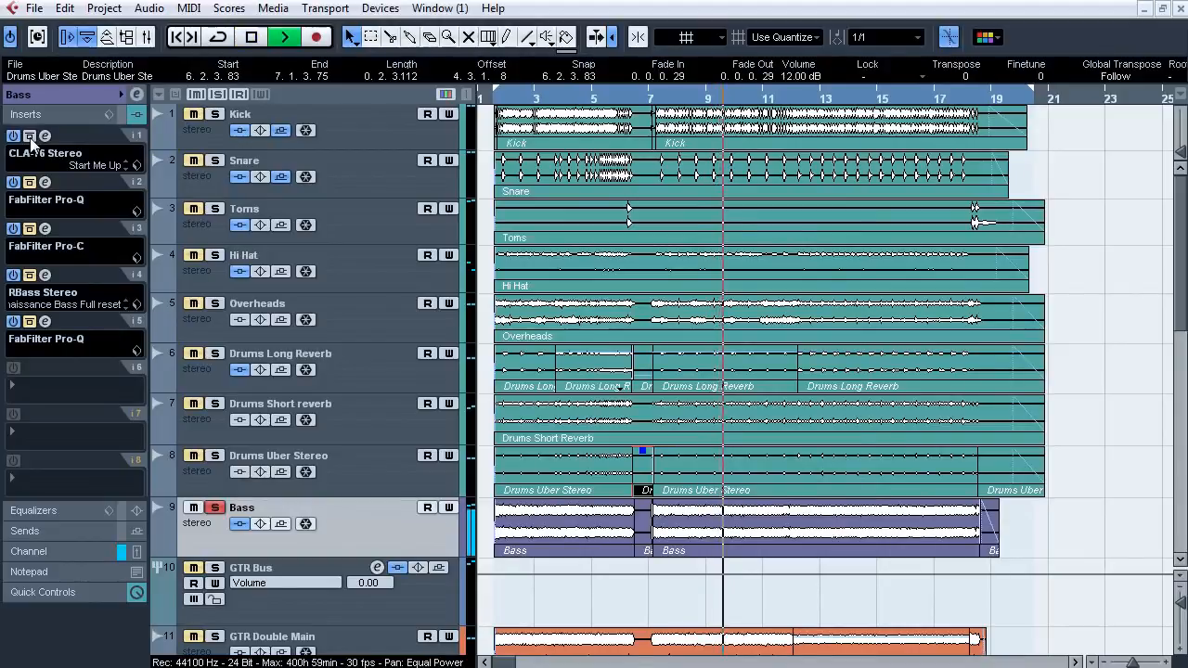
pyautogui.press('space')
pyautogui.press('space')
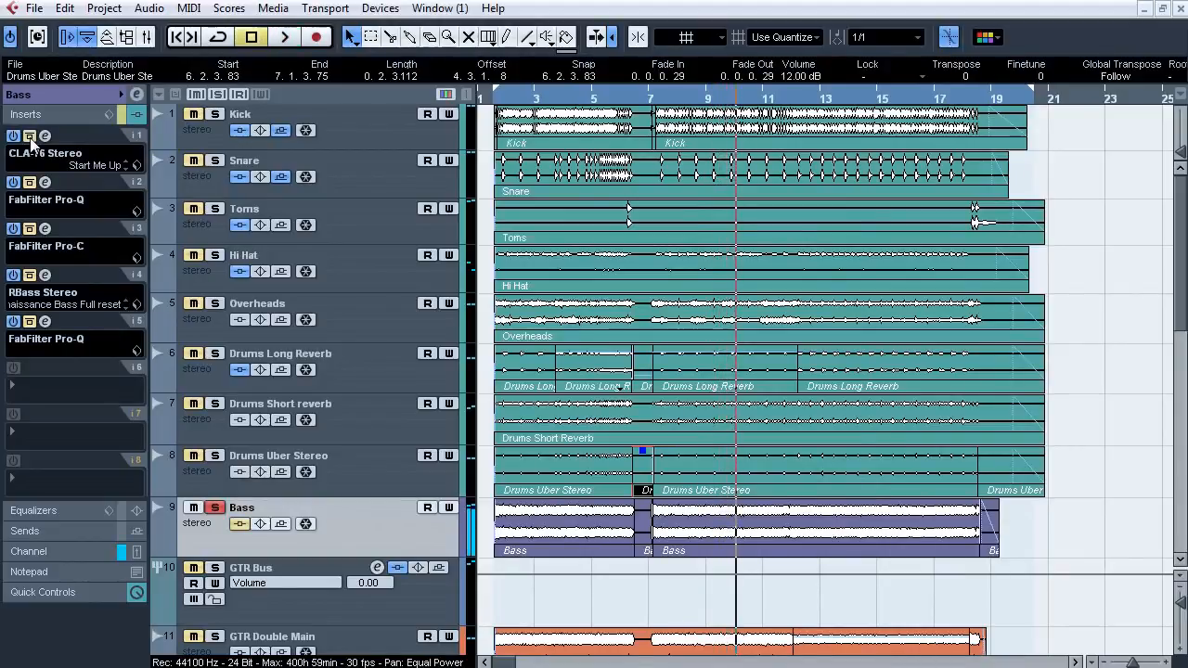
pyautogui.press('space')
pyautogui.press('space')
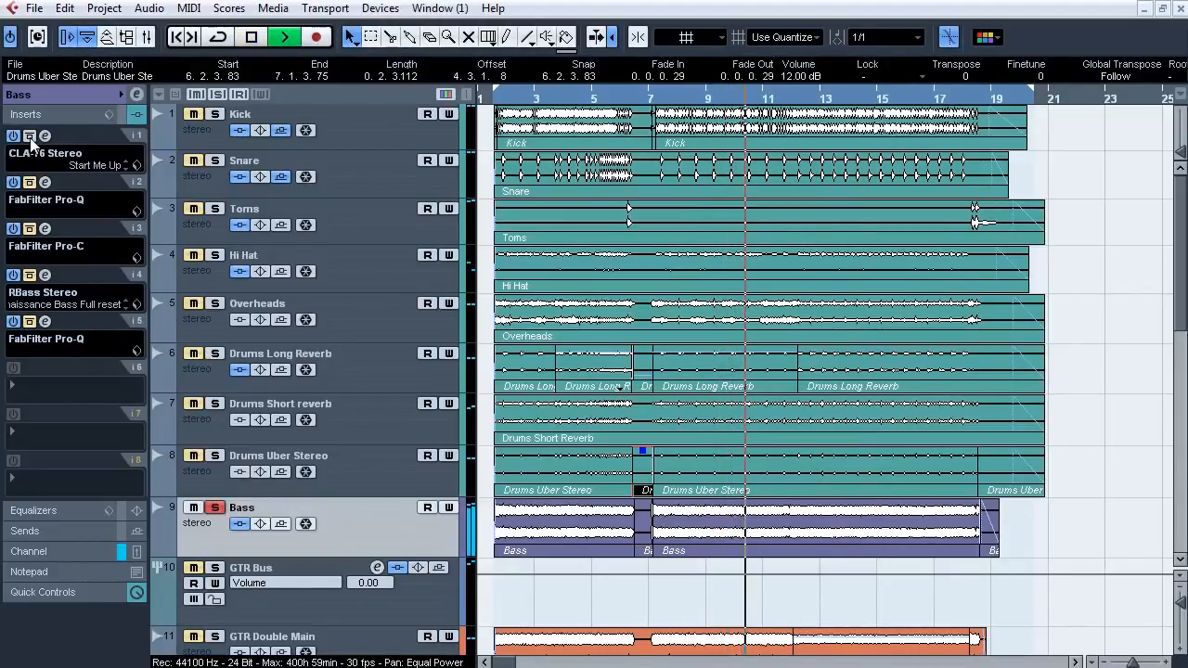
pyautogui.press('space')
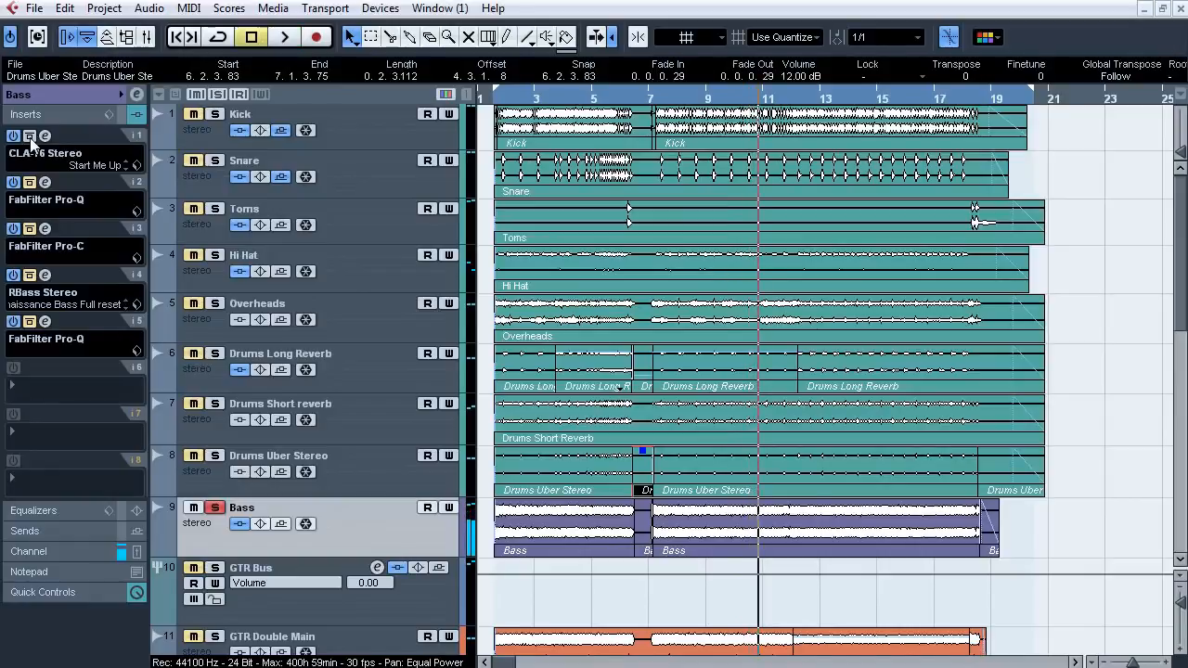
pyautogui.press('space')
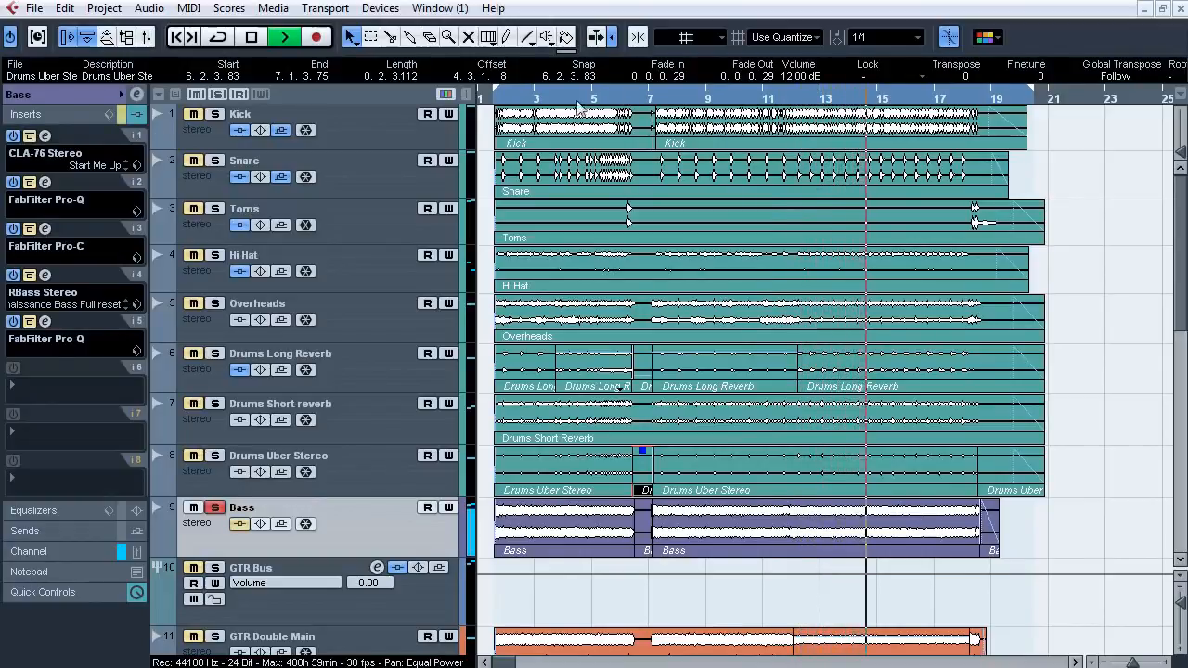
# Replay the Bass from bar 1, re-enable its inserts to hear the CLA-76 compression, and stop playback.
pyautogui.click(482, 100)
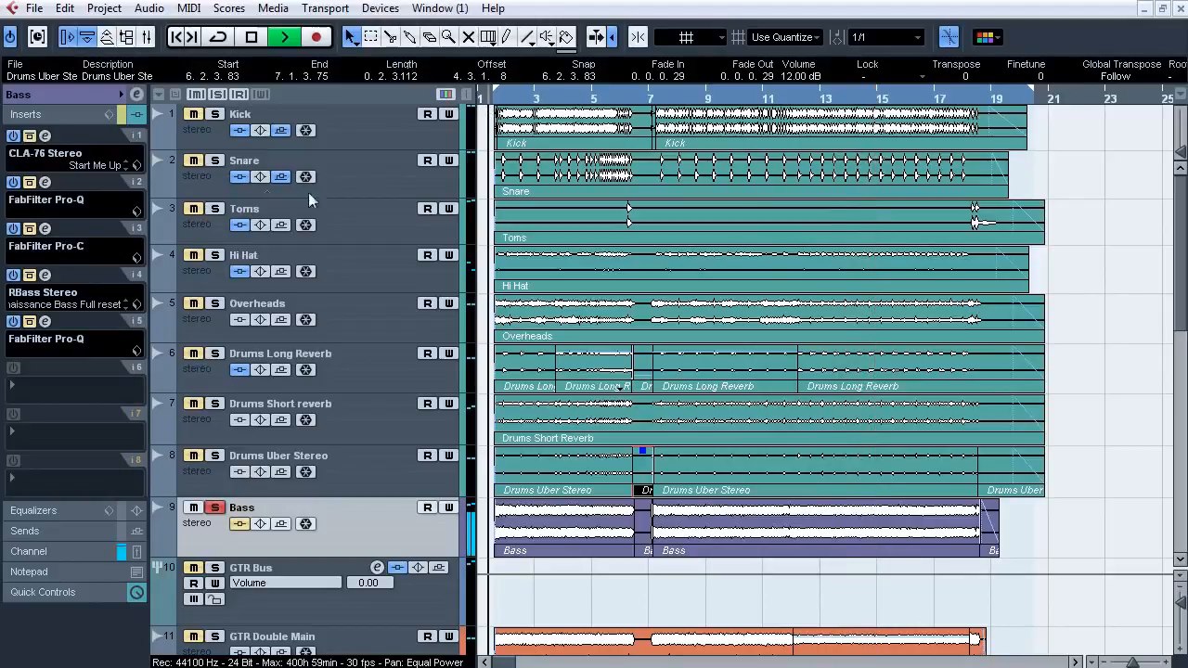
pyautogui.click(479, 99)
pyautogui.click(122, 114)
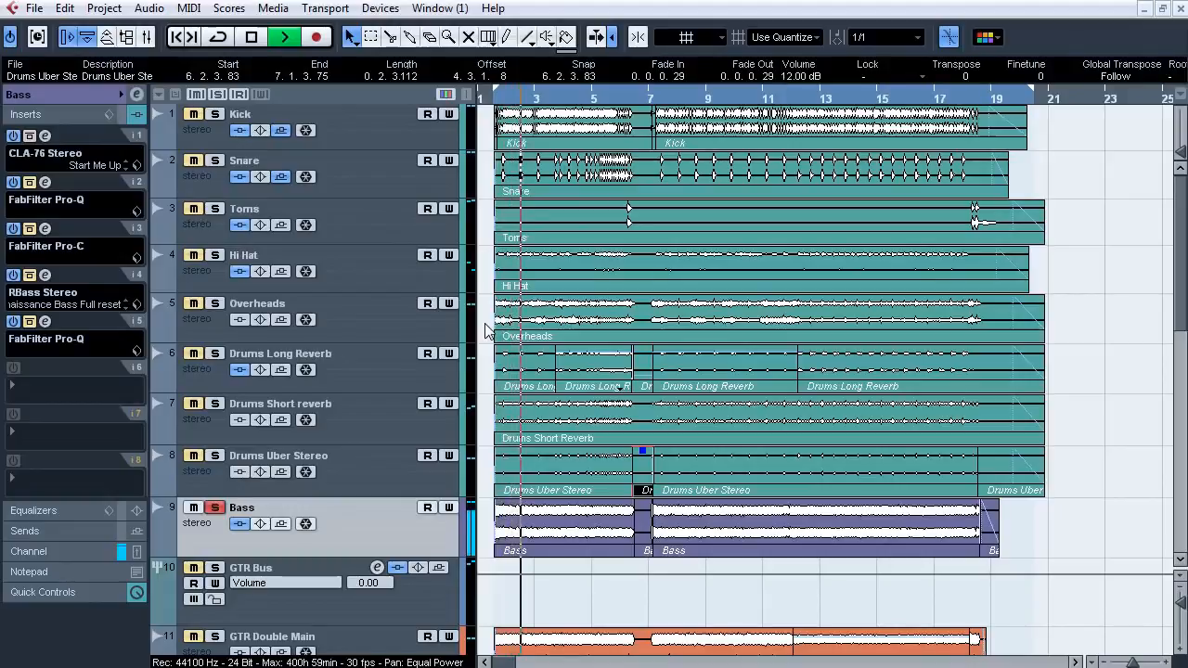
pyautogui.press('space')
# Inspect the low-end cuts in the Bass track's first FabFilter Pro-Q, play with it active, and close it.
pyautogui.click(45, 182)
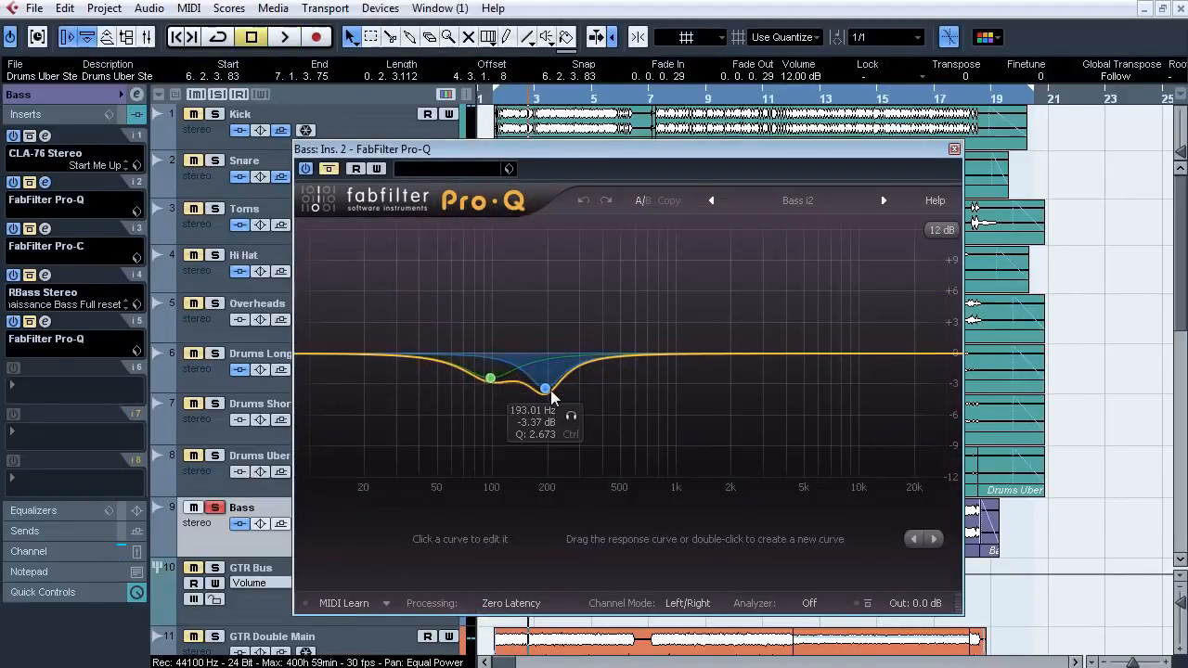
pyautogui.click(46, 183)
pyautogui.click(46, 183)
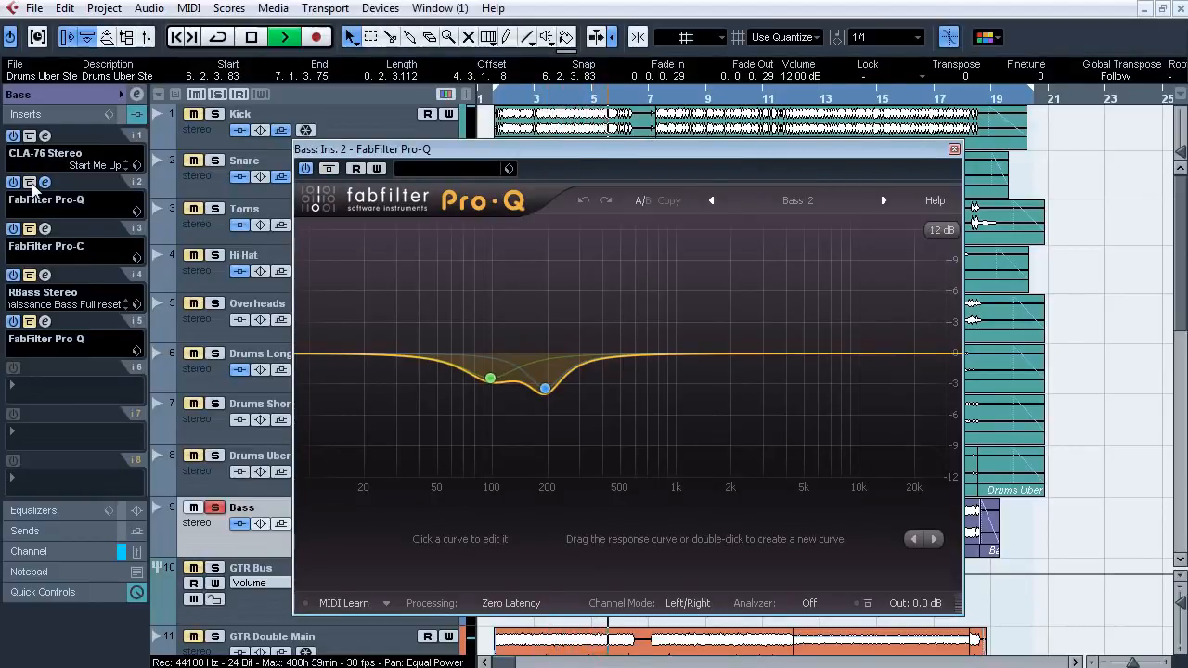
pyautogui.press('space')
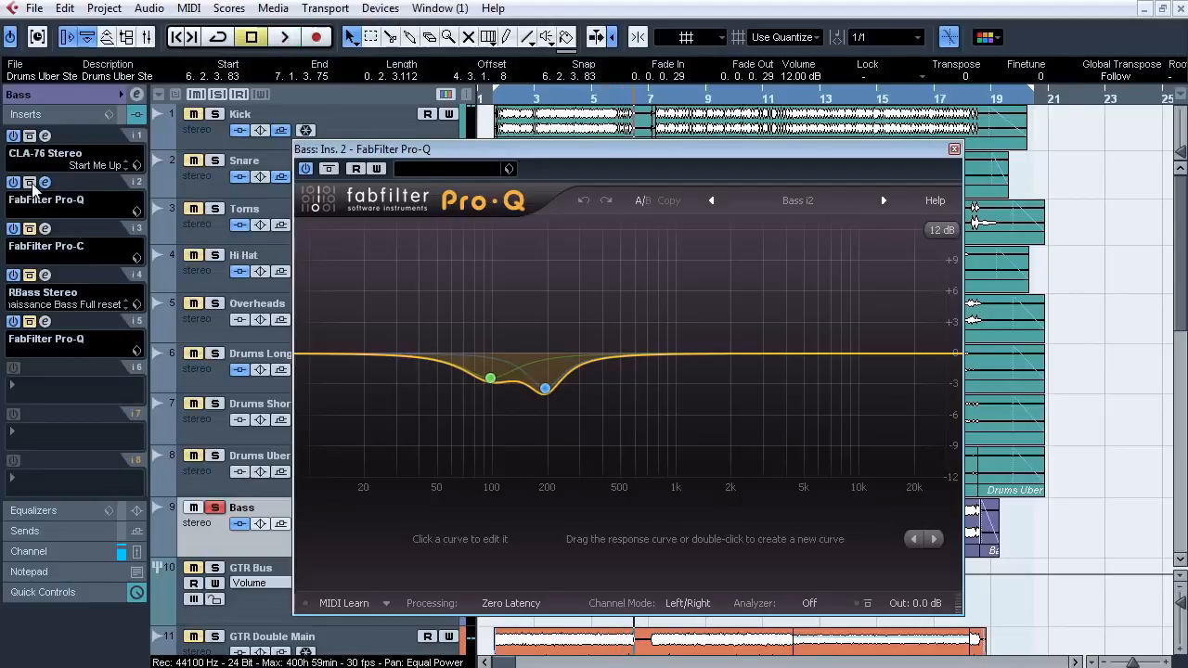
pyautogui.click(45, 183)
# Open FabFilter Pro-C on Bass, move its window clear of the track list, and play with Kick also soloed.
pyautogui.click(44, 228)
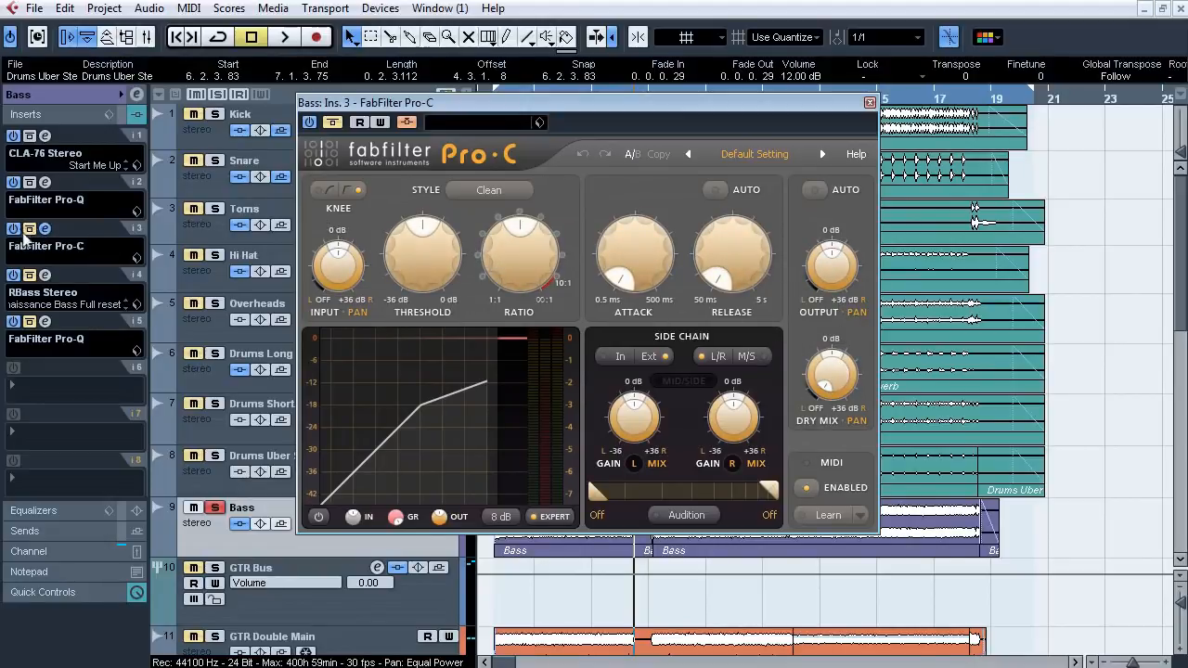
pyautogui.moveTo(490, 123); pyautogui.dragTo(718, 111)
pyautogui.press('space')
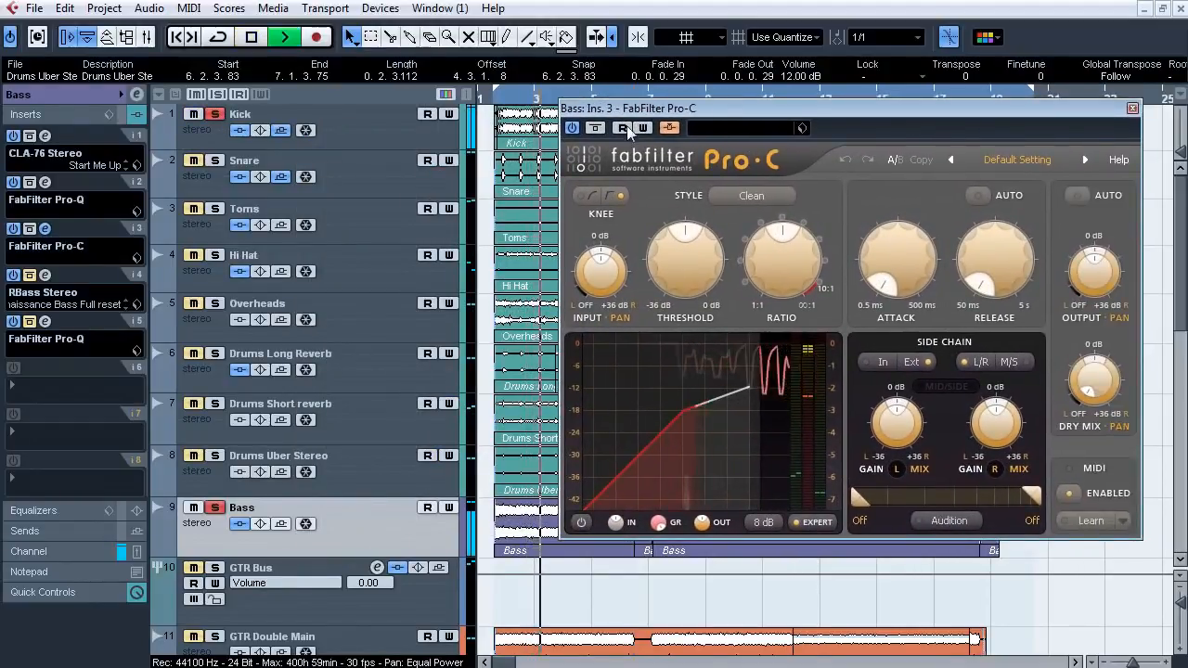
# Toggle the Pro-C bypass repeatedly during playback to compare the kick-triggered ducking of the Bass, leaving the compressor active.
pyautogui.click(598, 130)
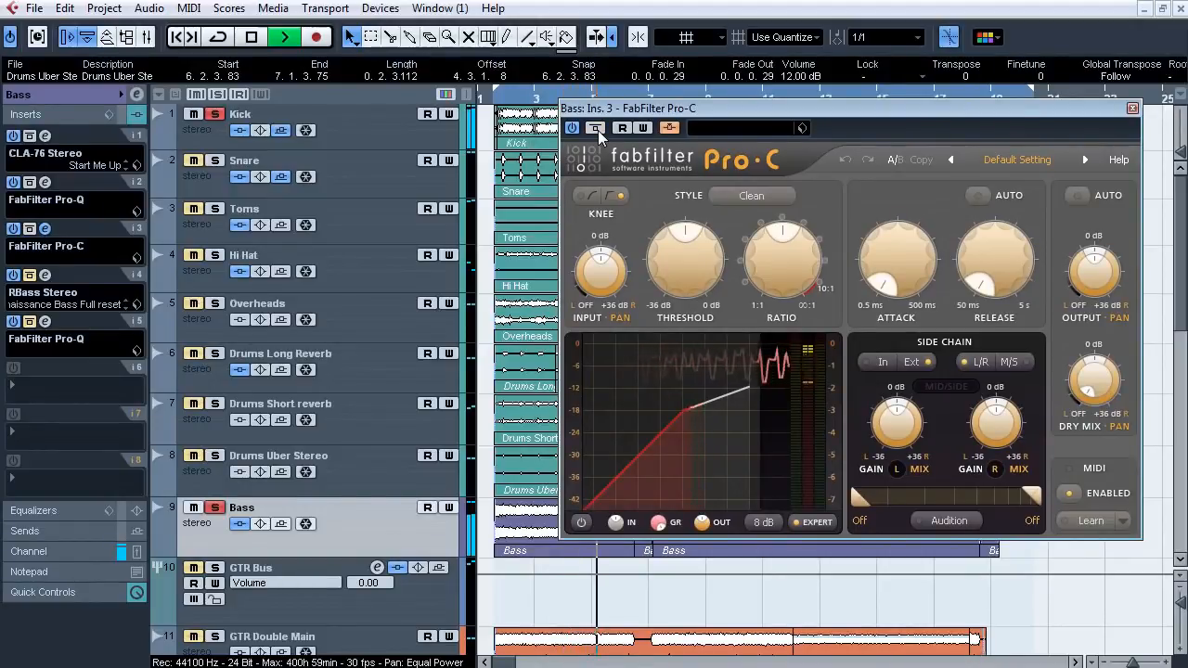
pyautogui.click(598, 130)
pyautogui.click(735, 94)
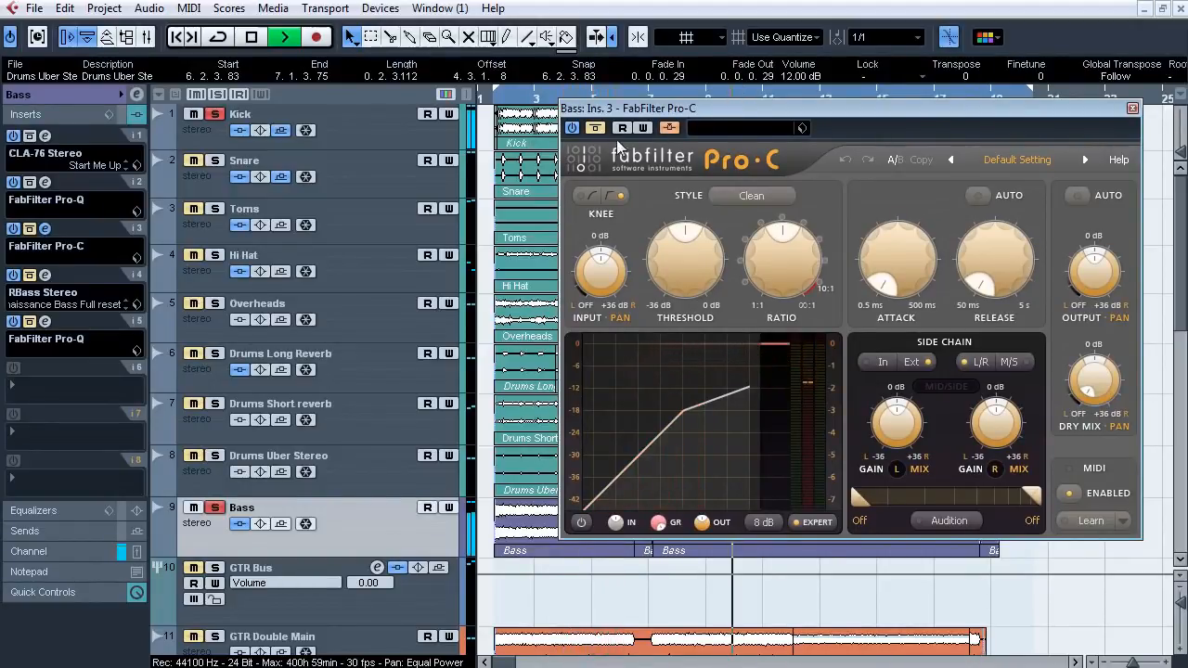
pyautogui.click(598, 130)
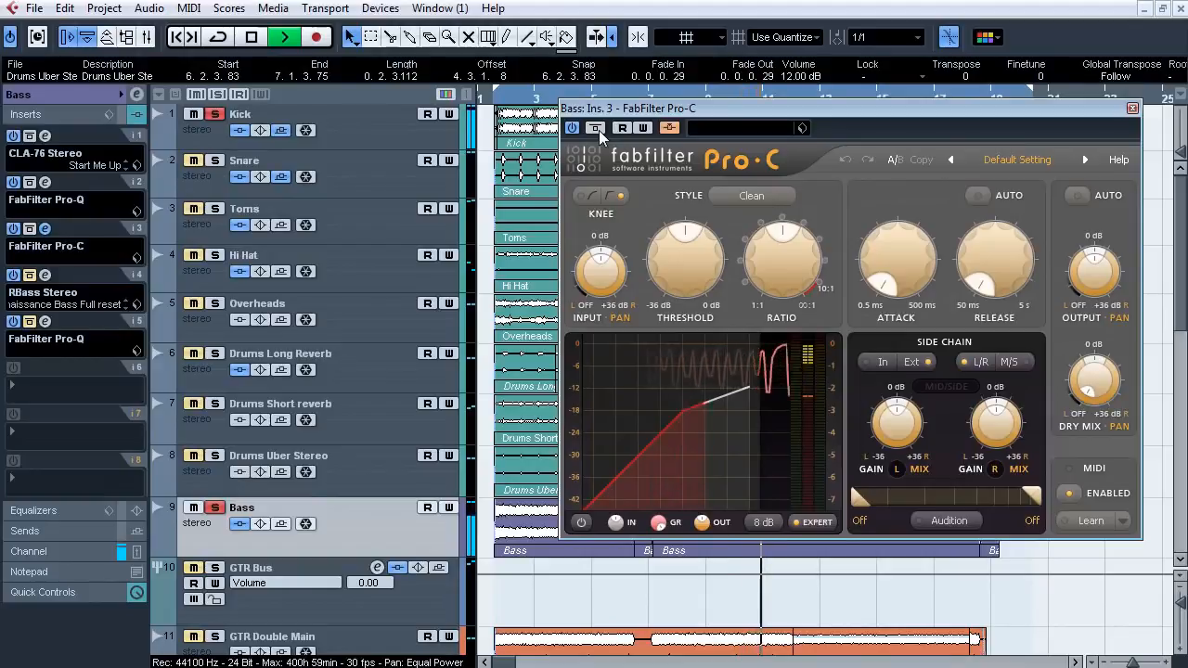
pyautogui.click(599, 130)
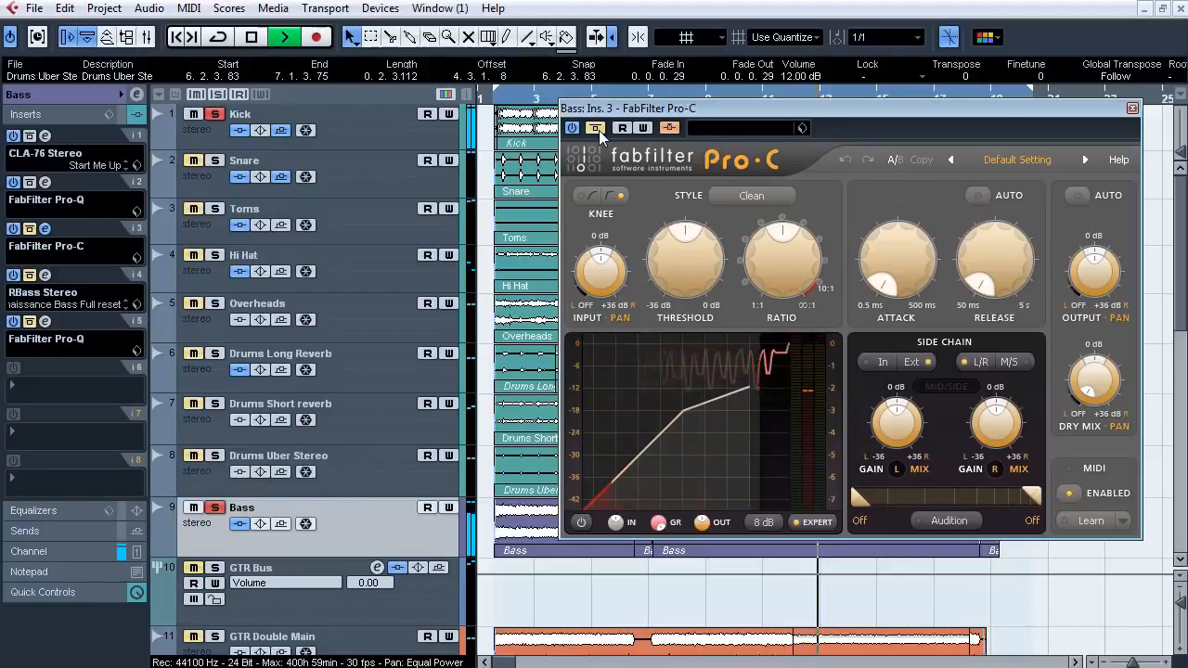
pyautogui.click(599, 130)
pyautogui.click(598, 130)
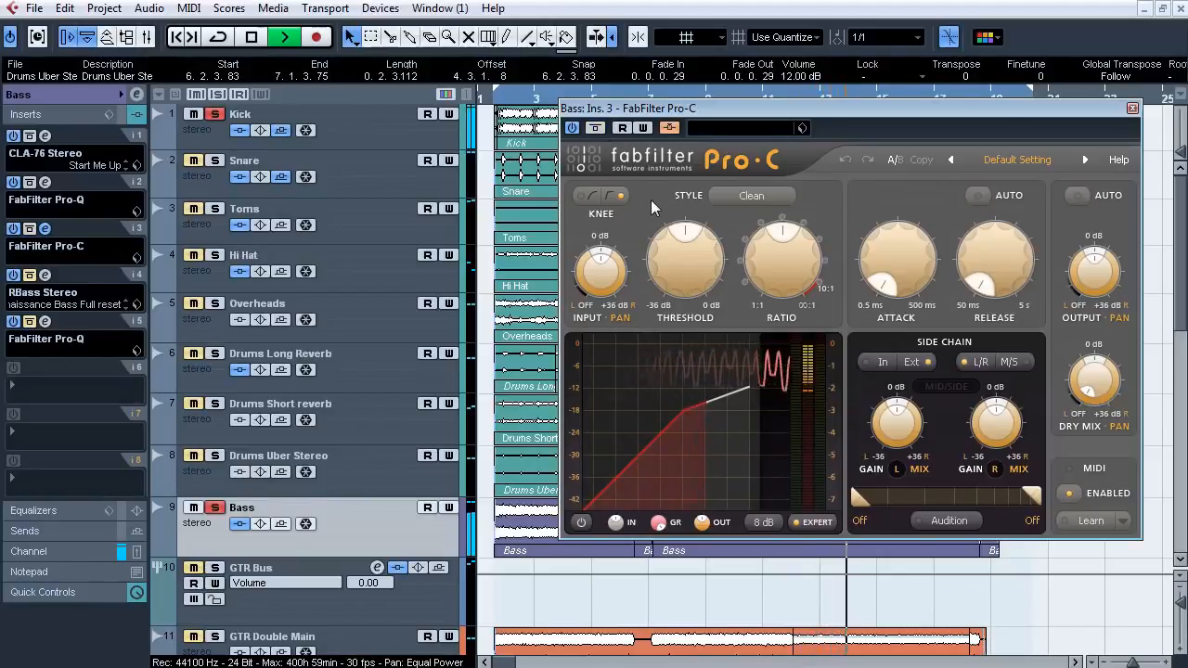
# Close Pro-C, open RBass on Bass, take it out of bypass during playback to hear the harmonics, and close it.
pyautogui.press('space')
pyautogui.click(45, 229)
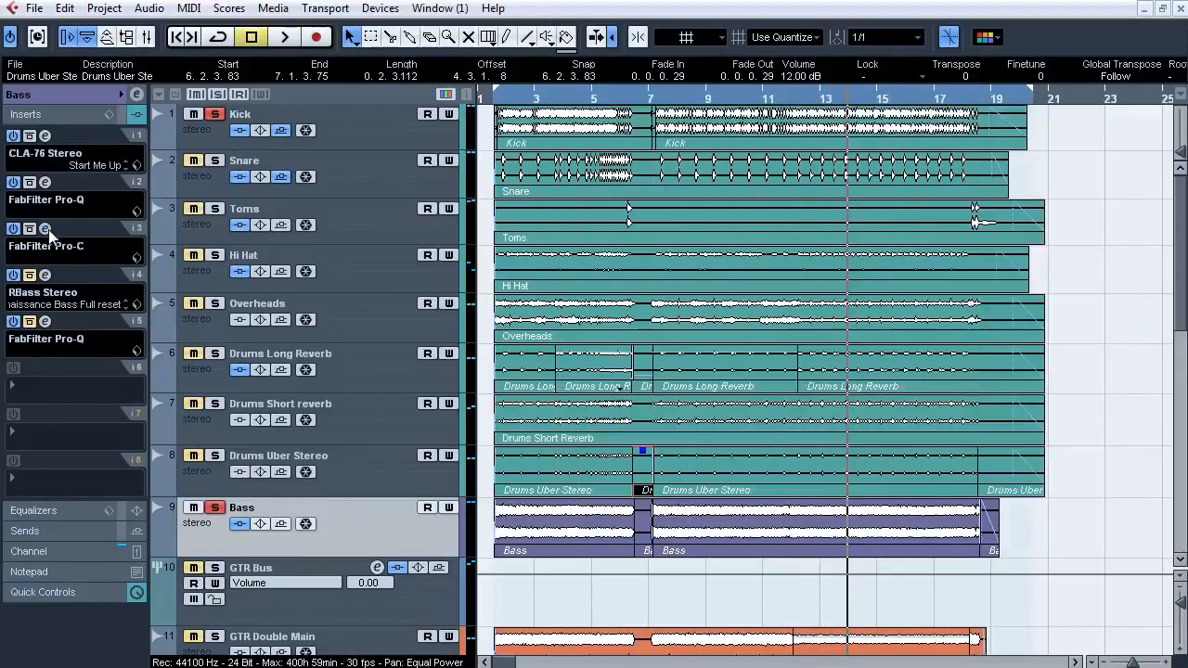
pyautogui.click(45, 275)
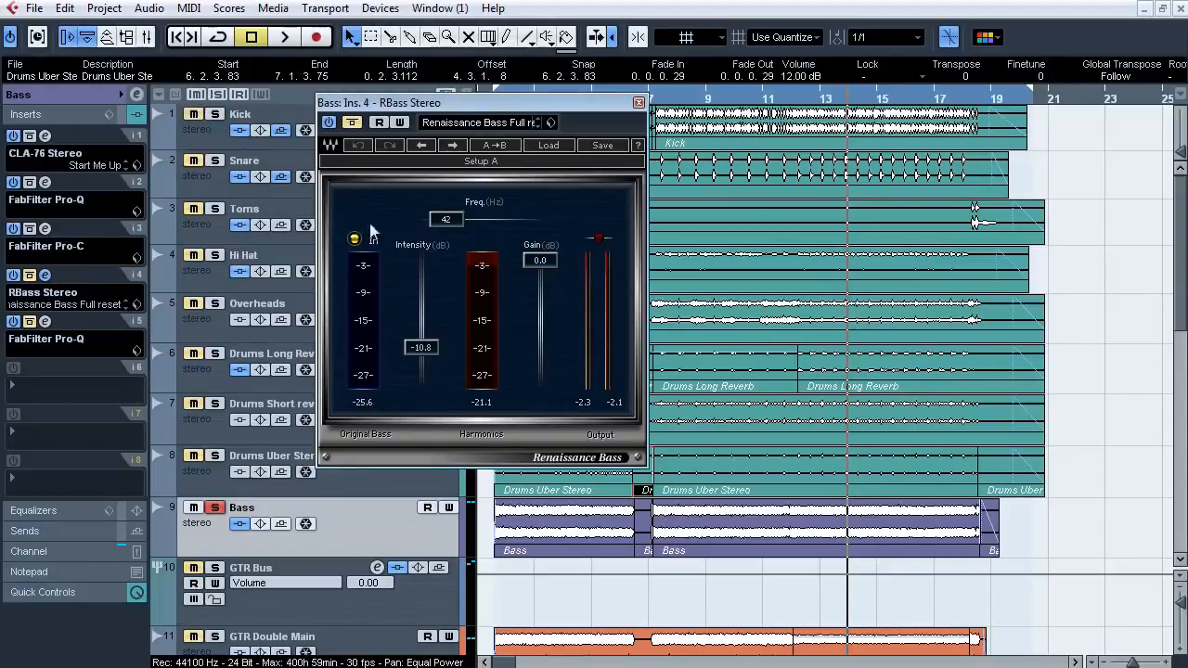
pyautogui.press('space')
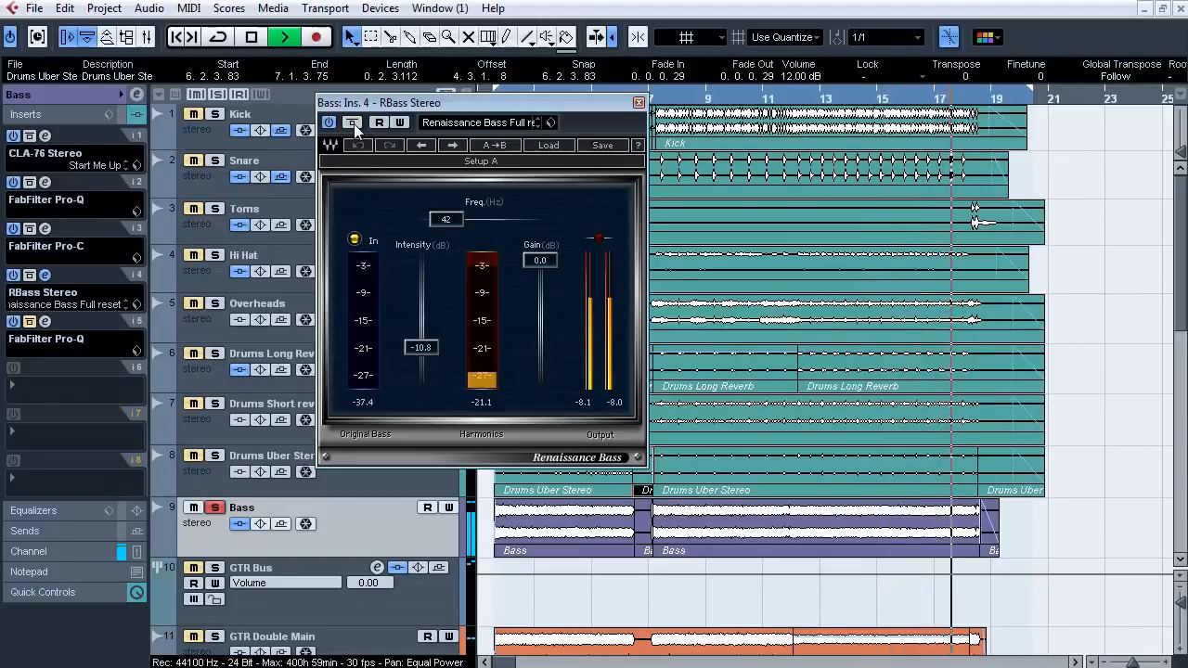
pyautogui.press('space')
pyautogui.click(820, 98)
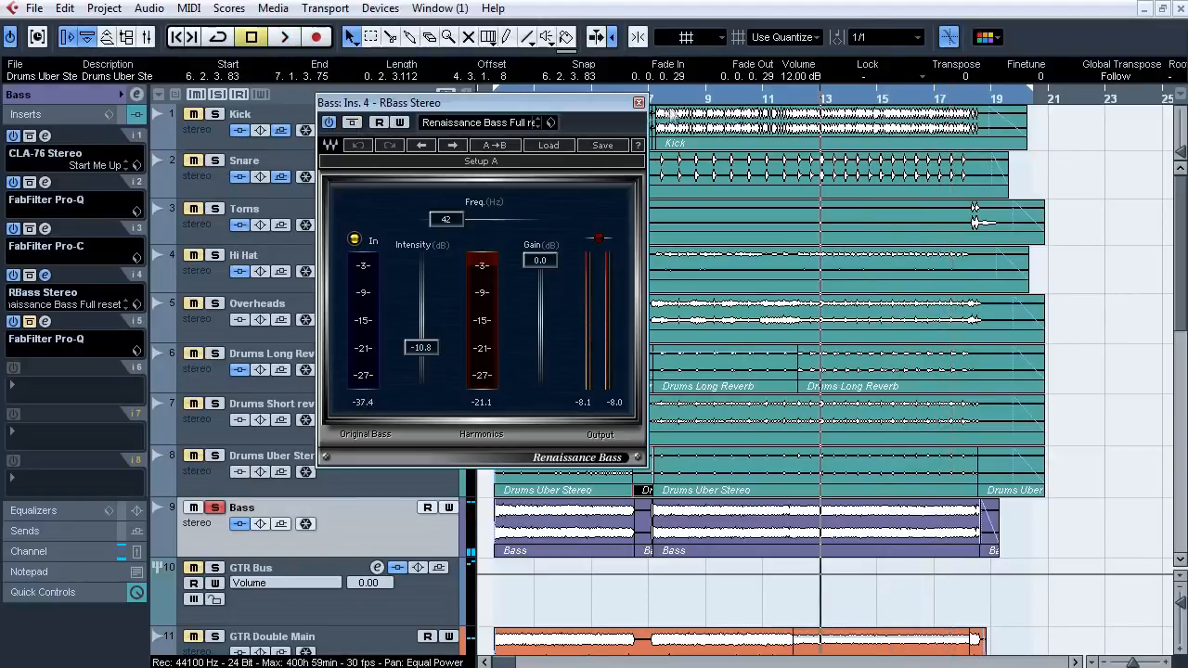
pyautogui.click(638, 103)
# Open the Bass track's last Pro-Q, enable it during playback, audition its 34.798 Hz boost in isolation, and close it.
pyautogui.click(44, 321)
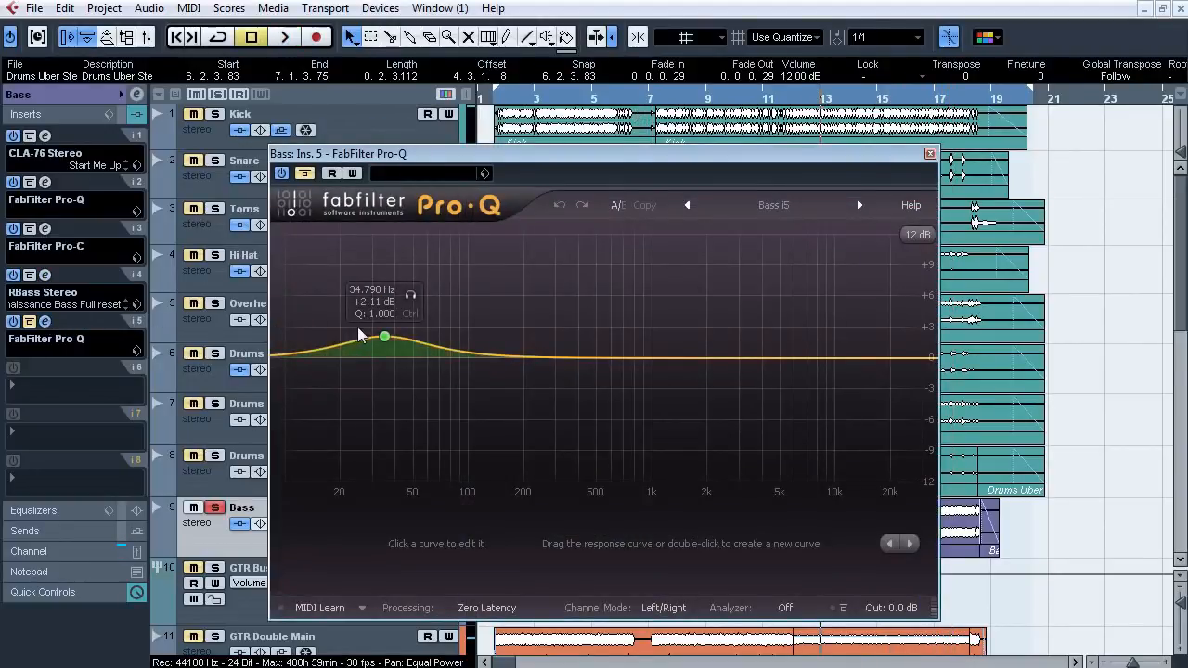
pyautogui.press('space')
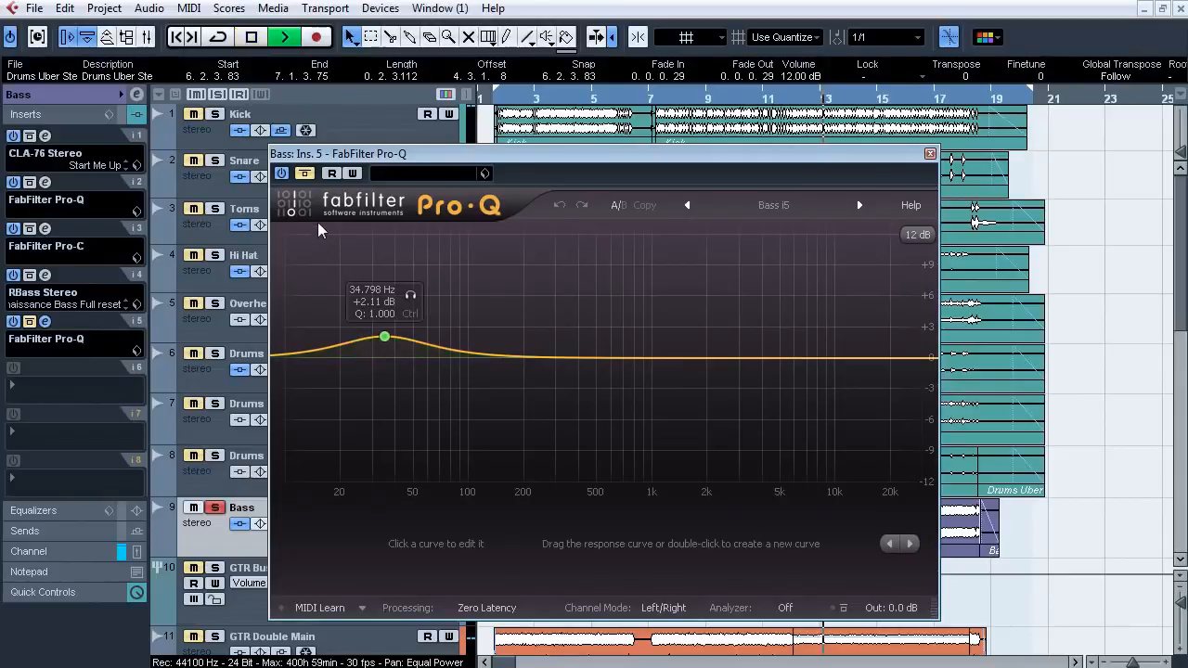
pyautogui.click(311, 177)
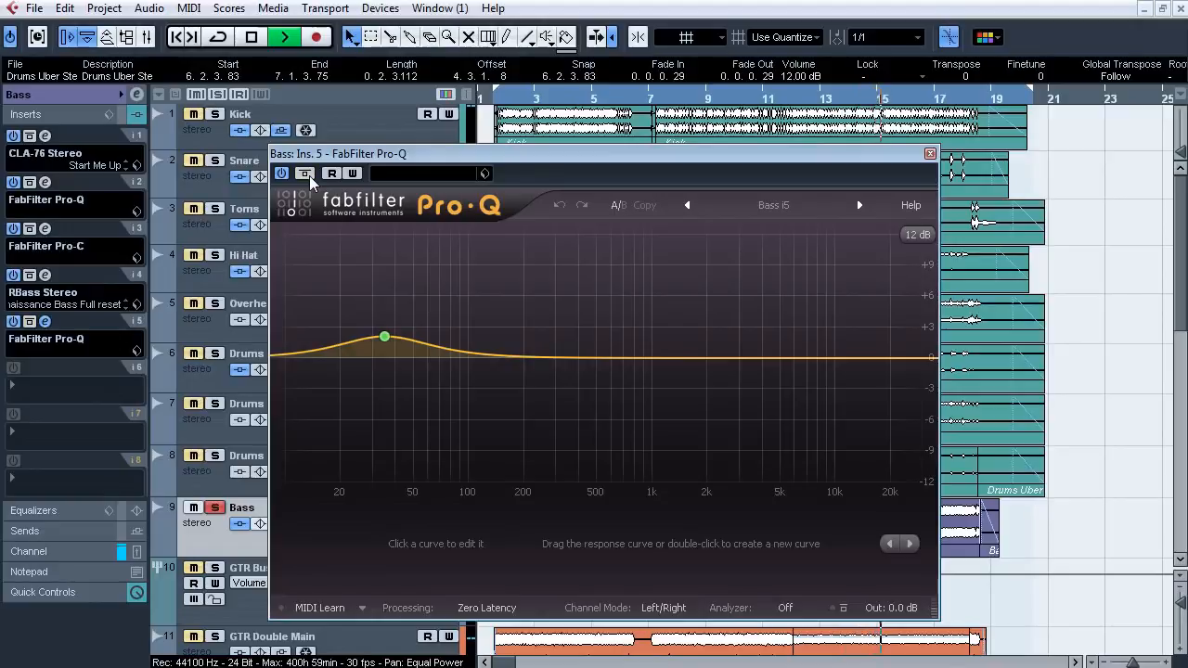
pyautogui.click(415, 297)
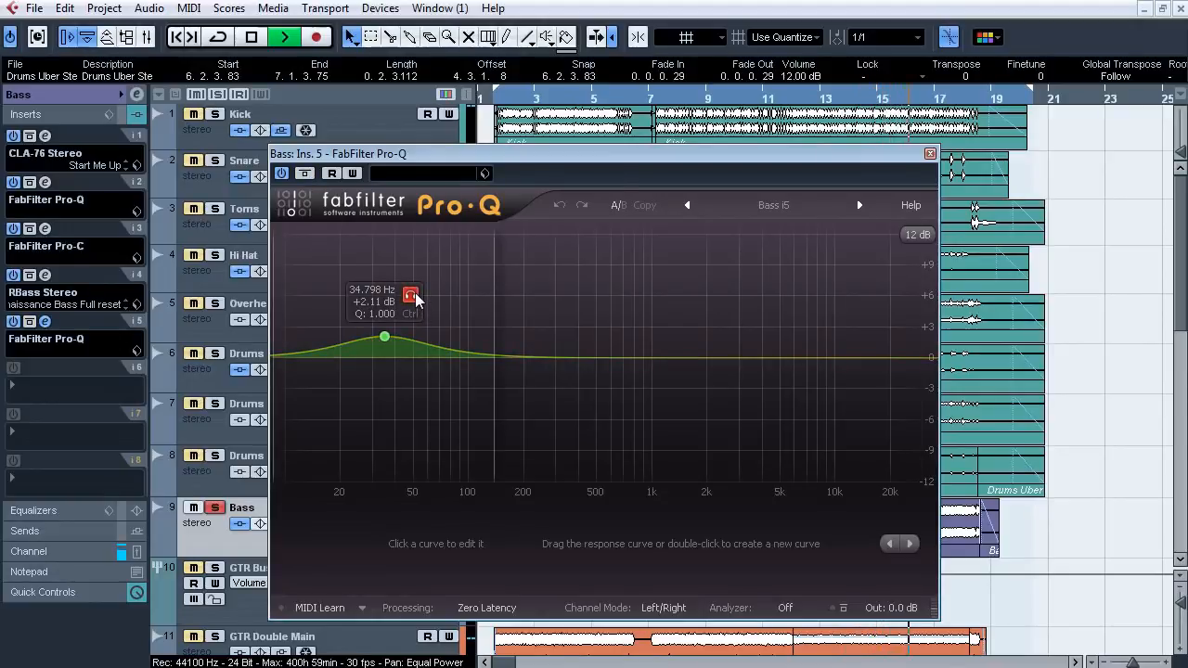
pyautogui.click(781, 99)
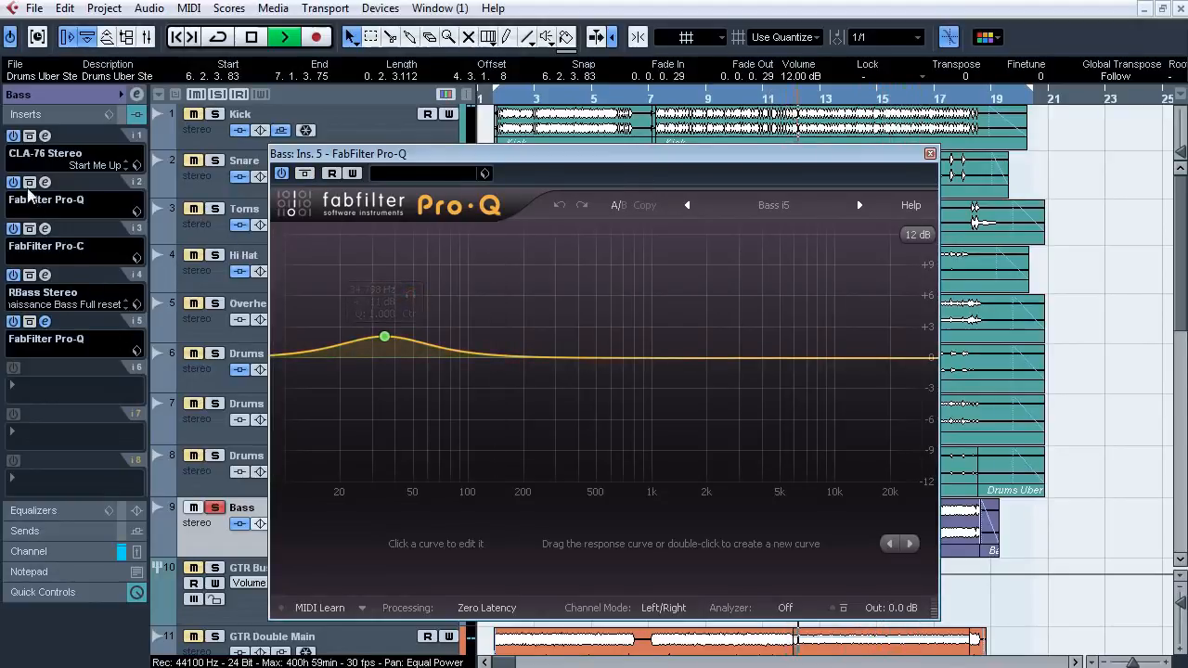
pyautogui.click(31, 322)
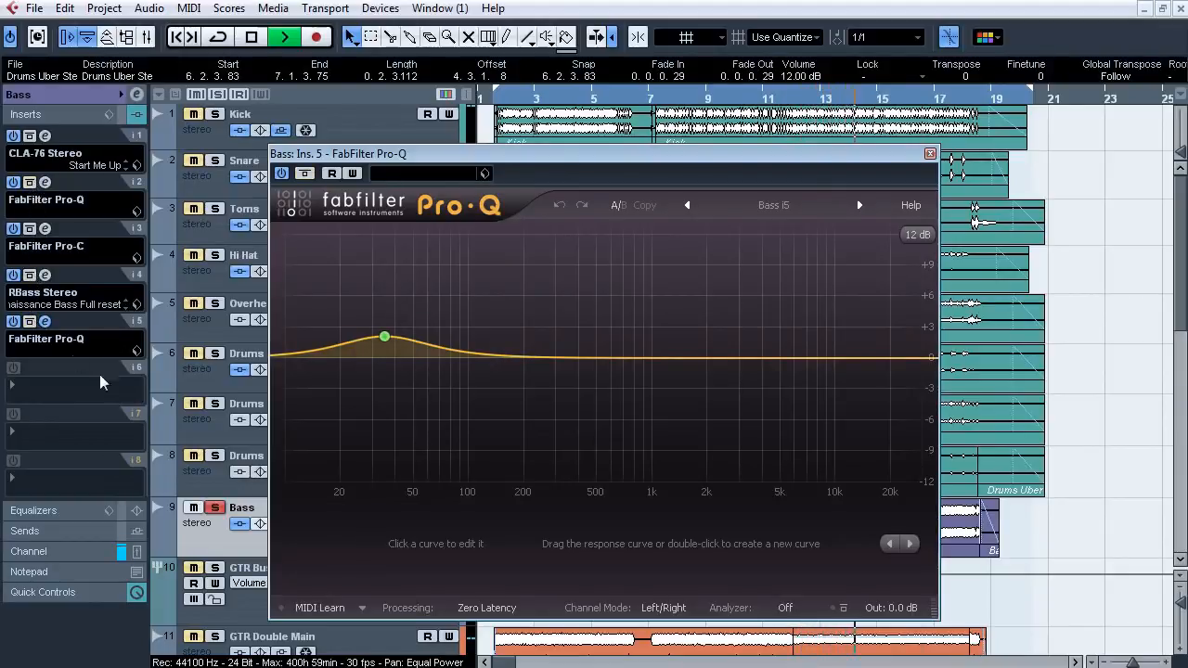
pyautogui.click(45, 322)
pyautogui.press('space')
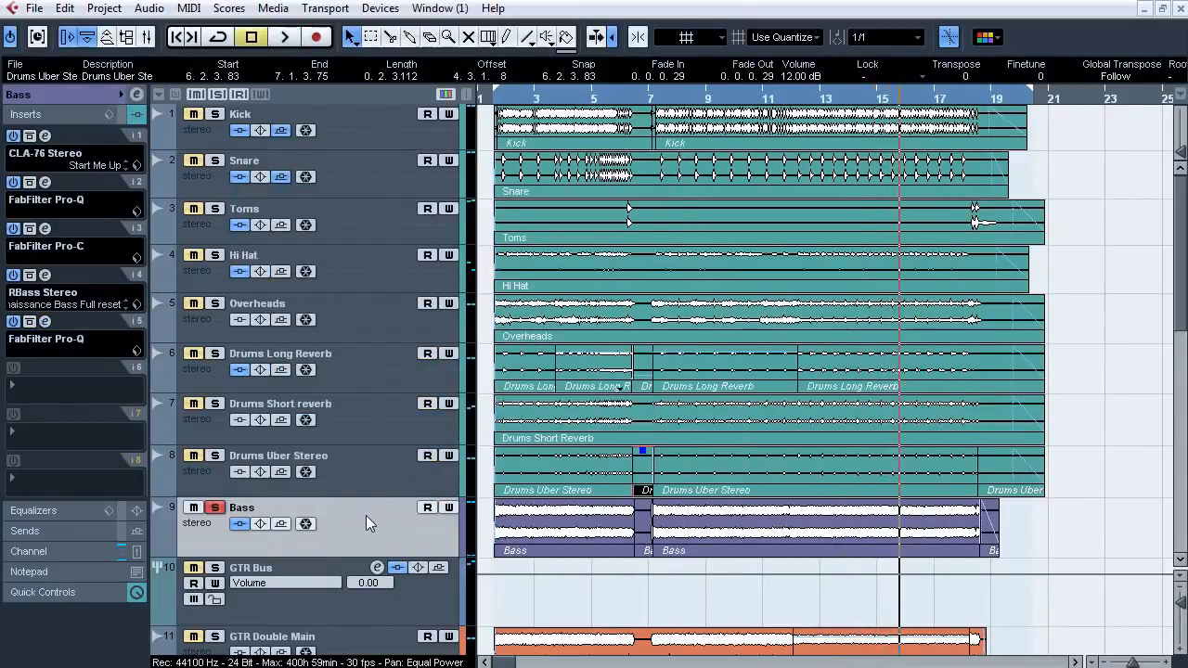
# Mute the two long Bass clips on either side of the short break clip between bars 6 and 7.
pyautogui.moveTo(627, 98); pyautogui.dragTo(644, 196)
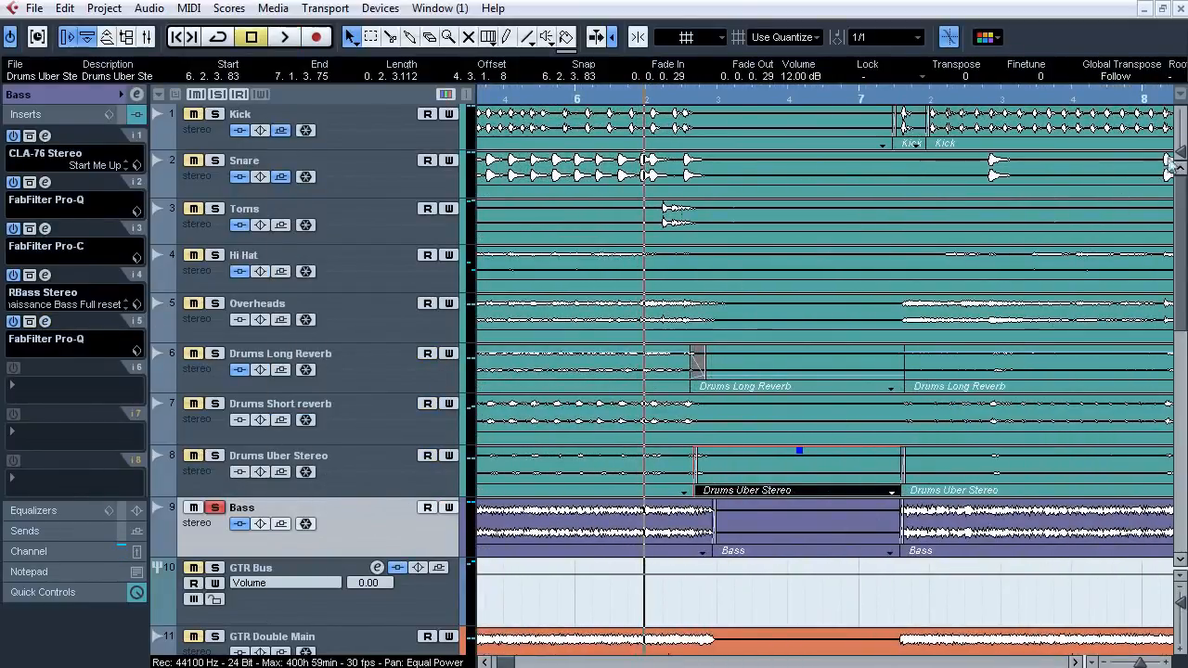
pyautogui.click(799, 526)
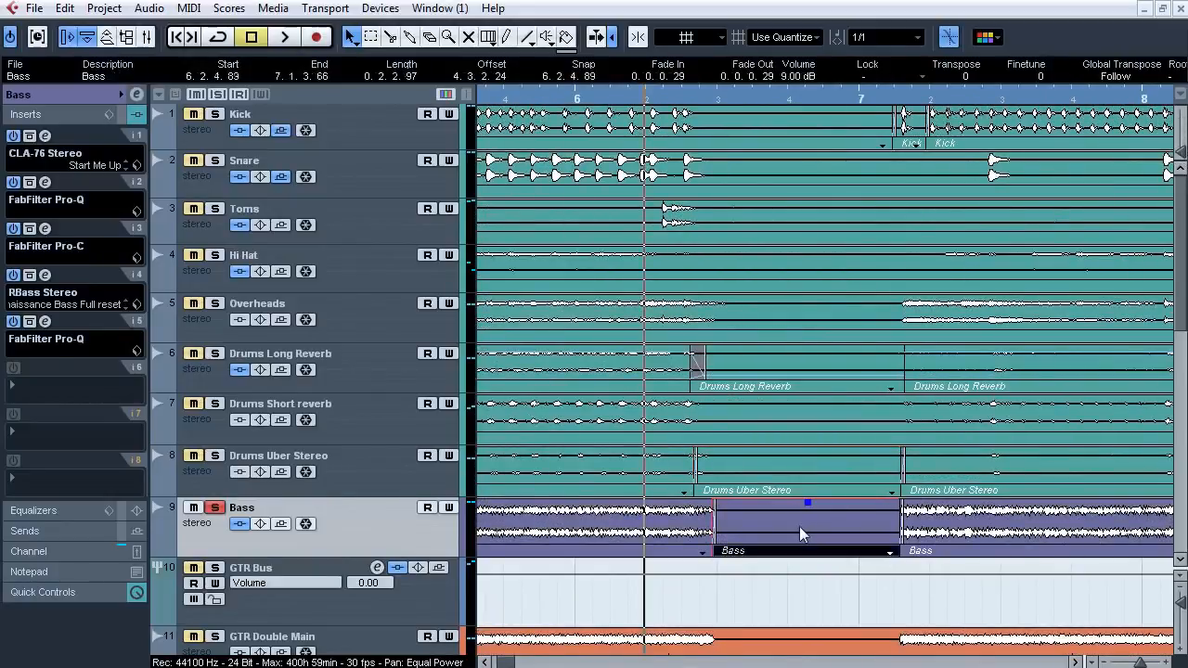
pyautogui.rightClick(748, 513)
pyautogui.click(758, 545)
pyautogui.click(688, 525)
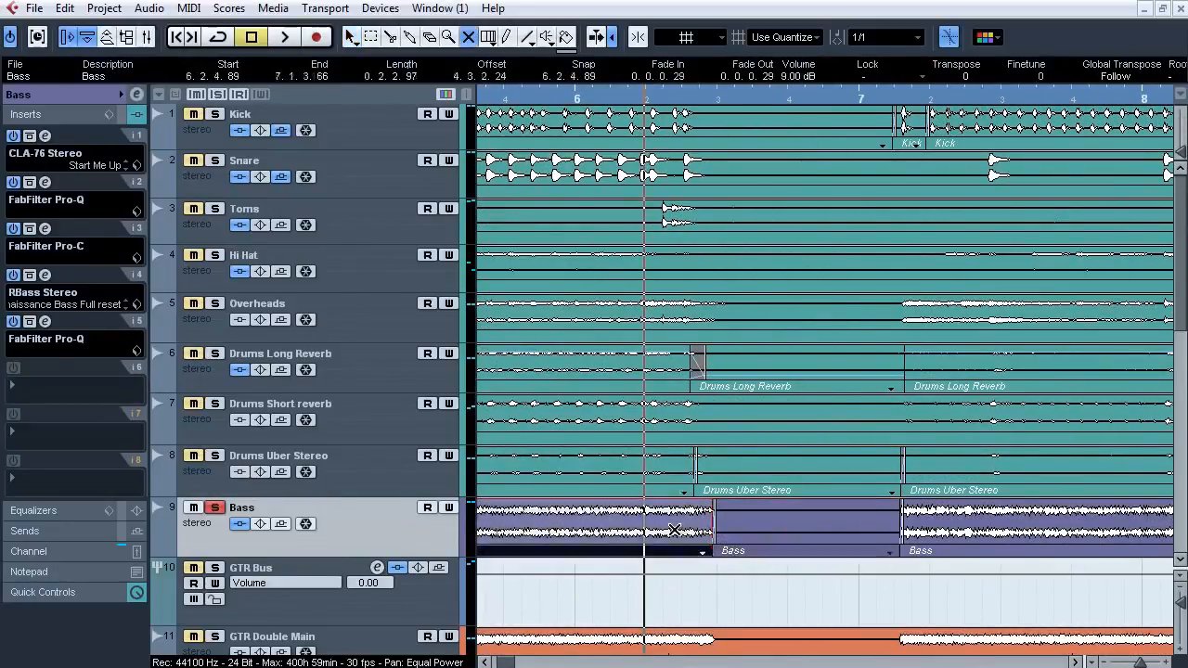
pyautogui.click(926, 527)
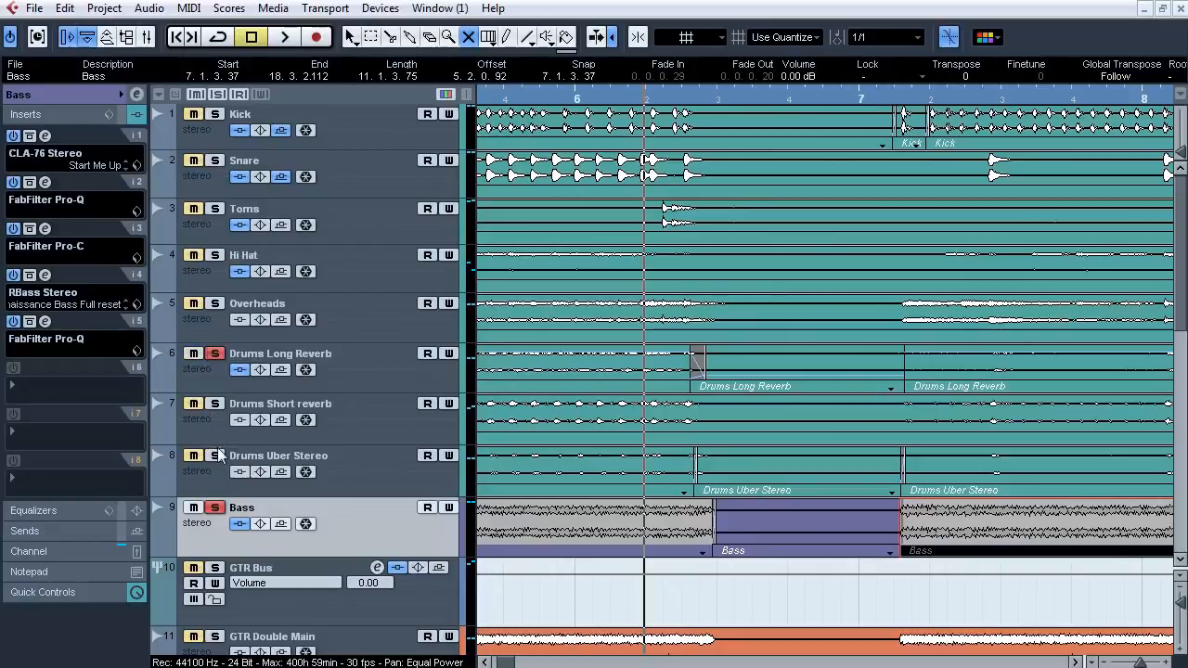
# Play the break with Drums Long Reverb and Drums Uber Stereo soloed alongside Bass, and compare it with Bass alone.
pyautogui.click(540, 99)
pyautogui.press('space')
pyautogui.press('1')
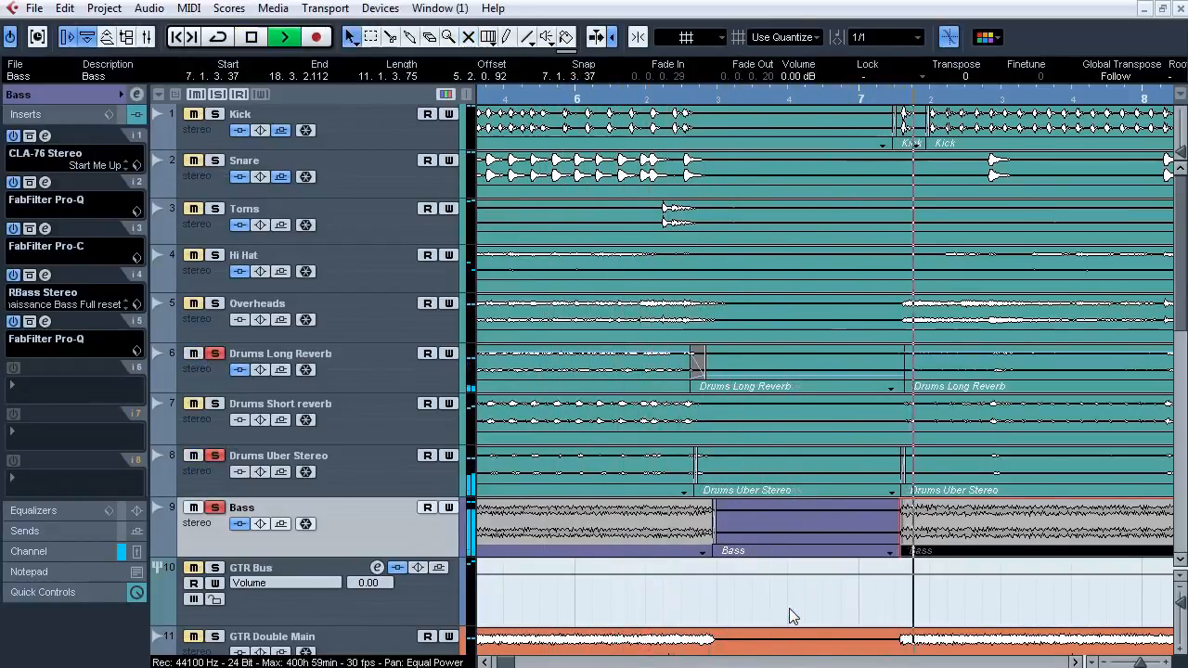
pyautogui.press('space')
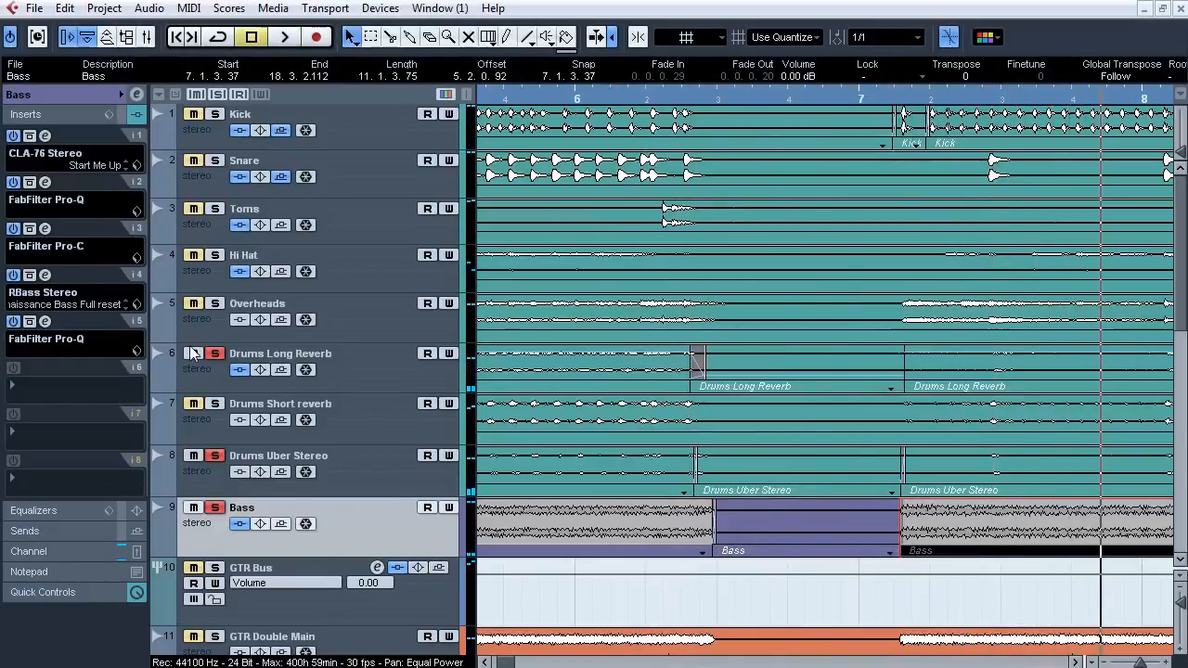
pyautogui.click(627, 99)
pyautogui.press('space')
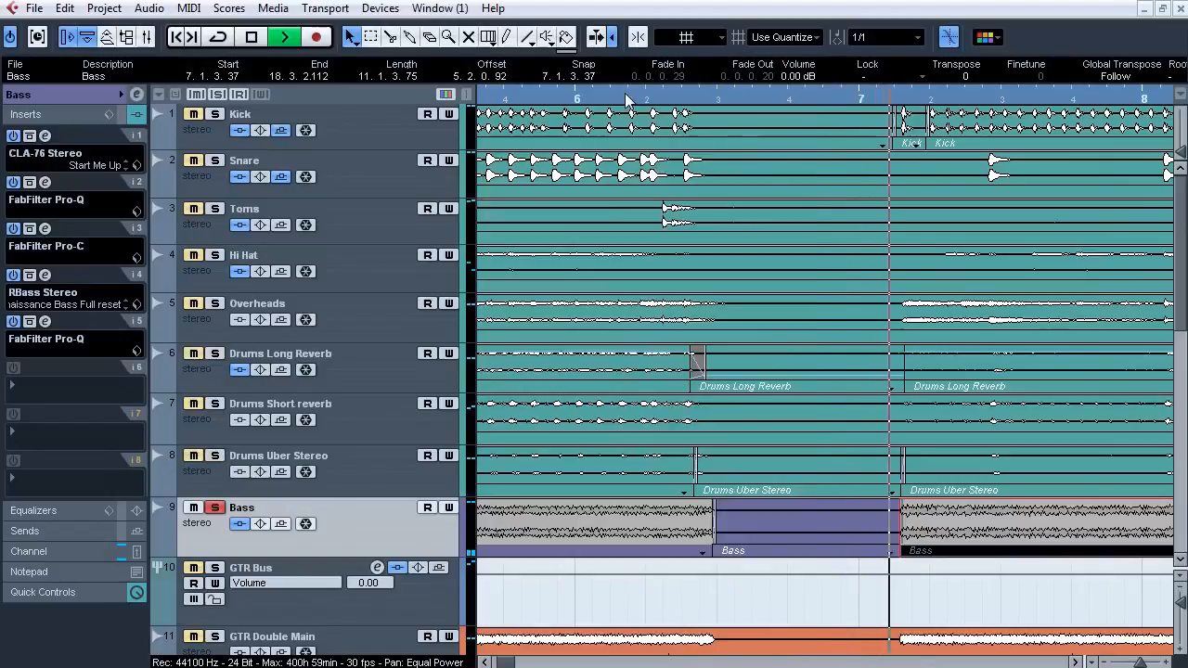
pyautogui.press('space')
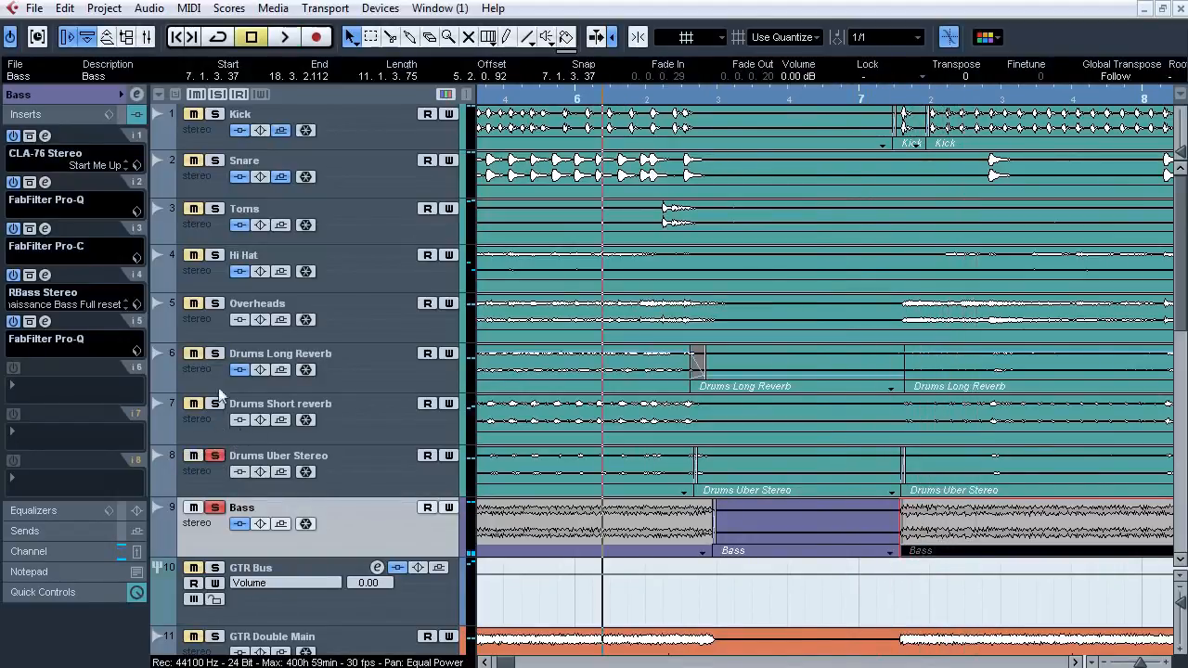
# Solo GTR RTM FX alongside Bass and Drums Uber Stereo, and play through the break.
pyautogui.moveTo(1181, 255); pyautogui.dragTo(1182, 328)
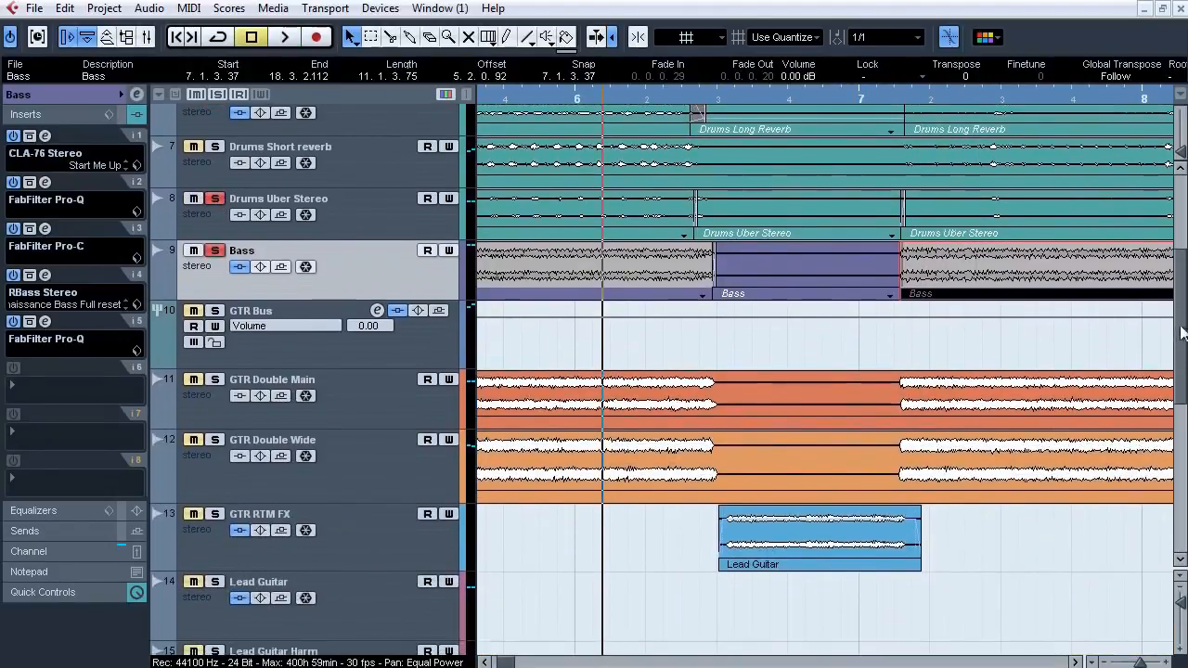
pyautogui.click(210, 517)
pyautogui.press('space')
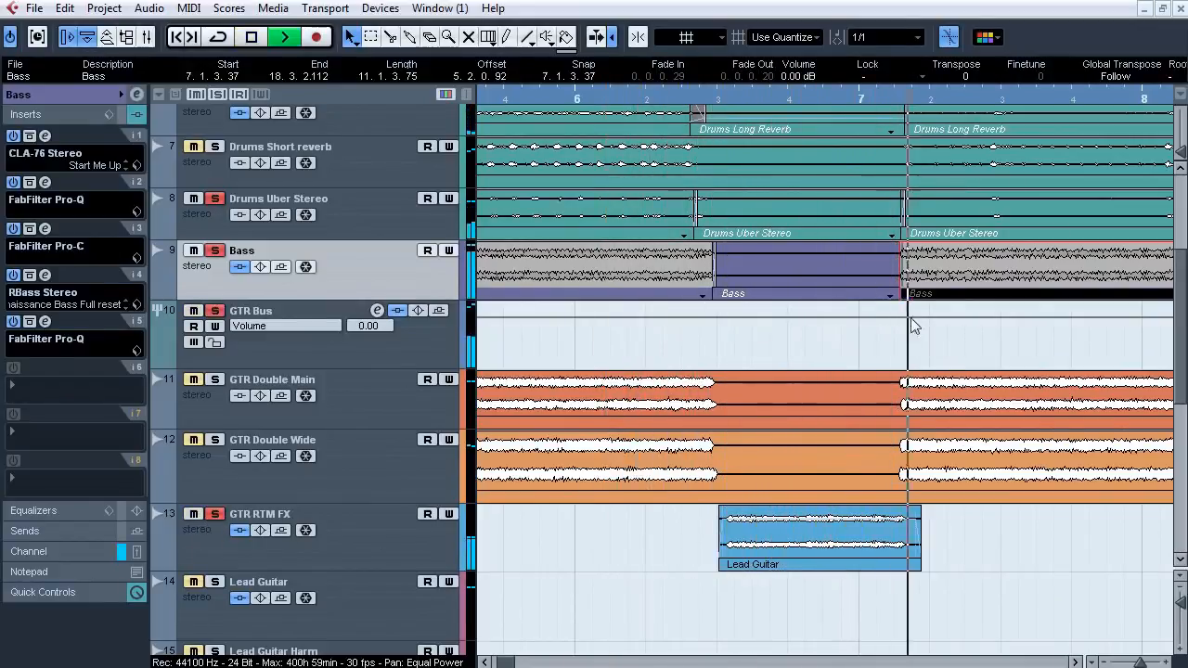
pyautogui.scroll(3, 1032, 331)
pyautogui.press('space')
# Unmute the two long Bass clips around the break and return to the selection tool.
pyautogui.rightClick(1032, 331)
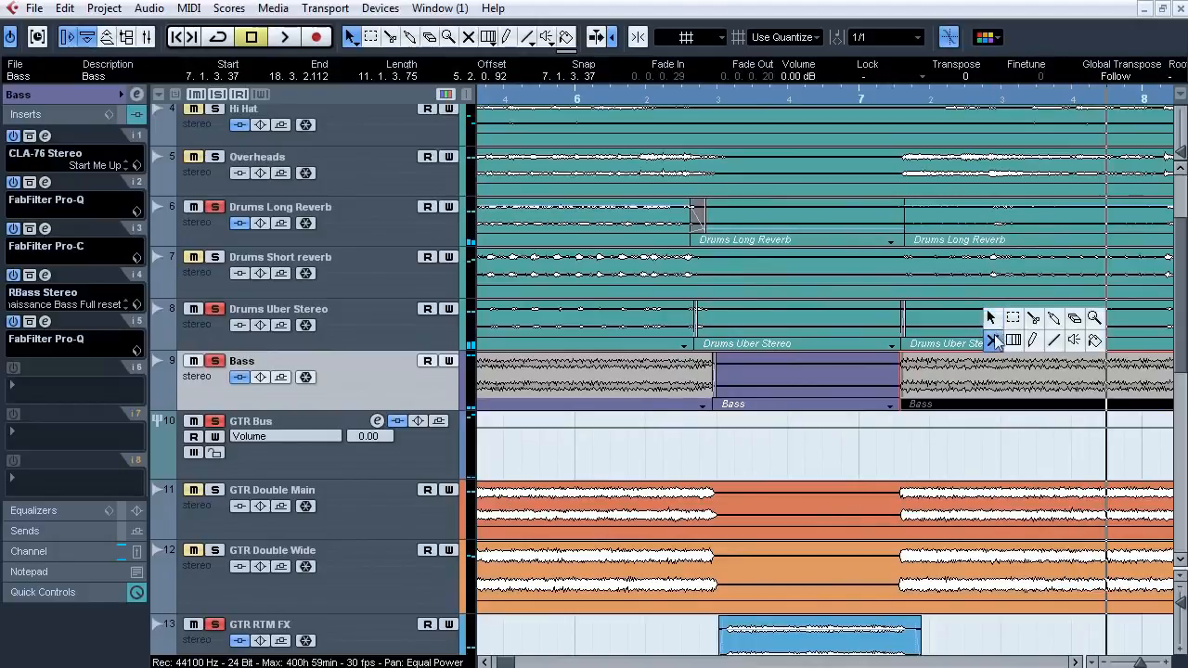
pyautogui.click(994, 340)
pyautogui.click(956, 377)
pyautogui.click(615, 390)
pyautogui.rightClick(793, 481)
pyautogui.click(754, 470)
# Clear all solos, solo GTR Double Main and GTR Double Wide, and play them from the opening bars to the break.
pyautogui.click(217, 93)
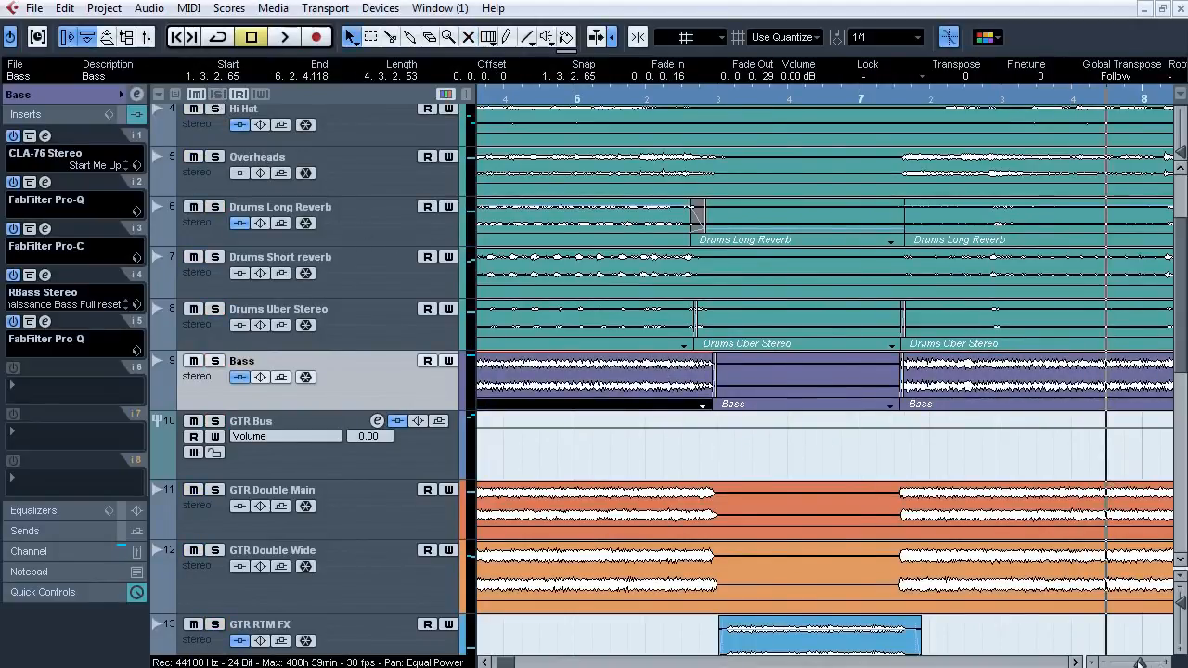
pyautogui.moveTo(1139, 661); pyautogui.dragTo(1130, 662)
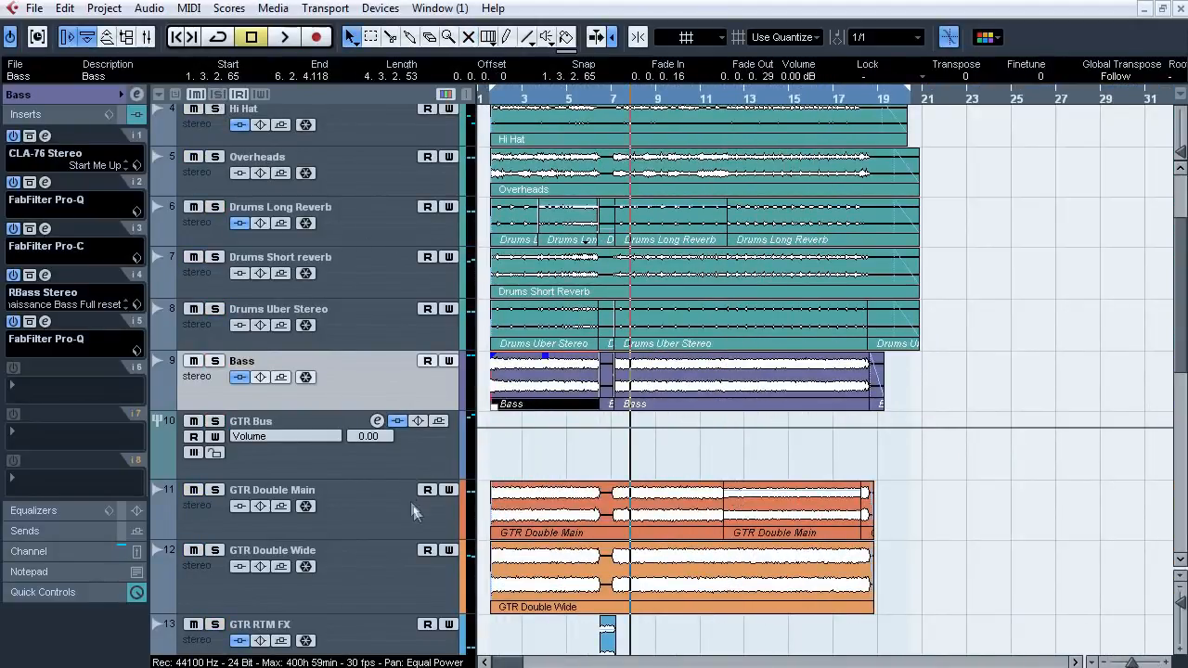
pyautogui.click(214, 490)
pyautogui.click(214, 550)
pyautogui.click(365, 572)
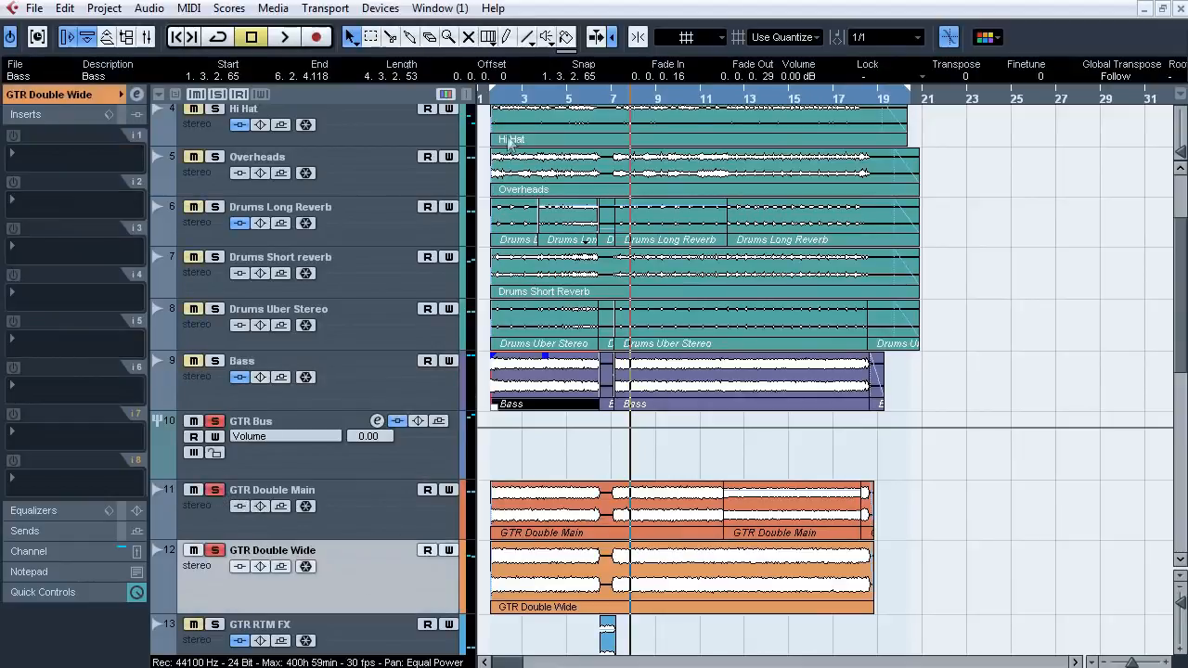
pyautogui.click(515, 99)
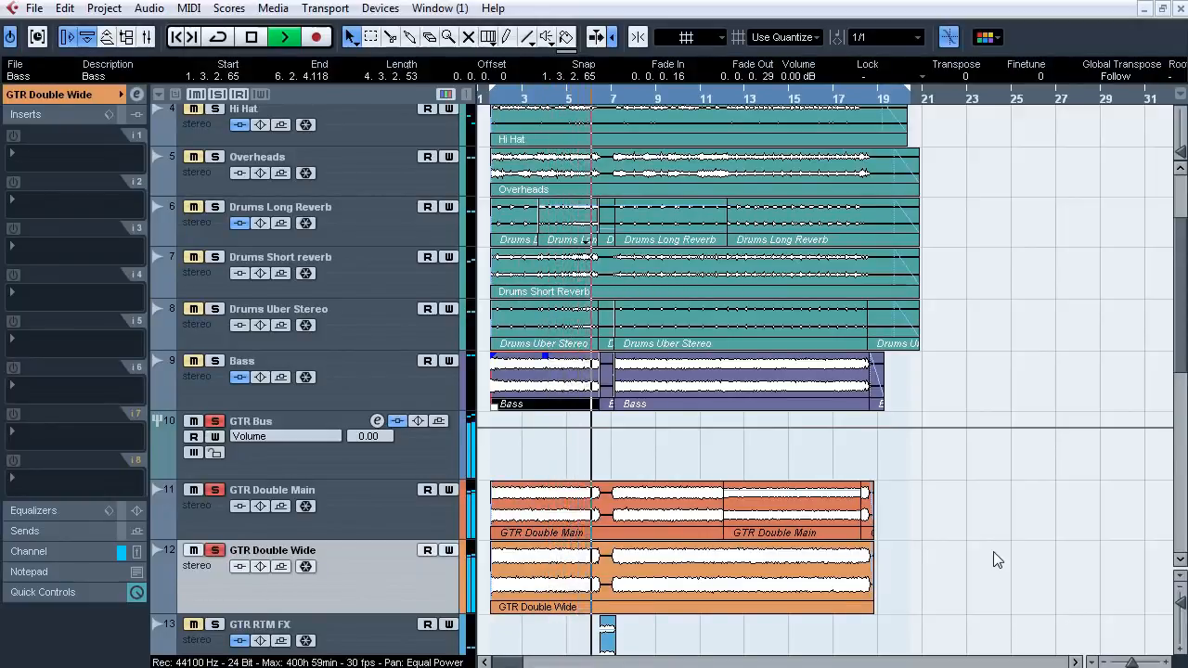
pyautogui.press('space')
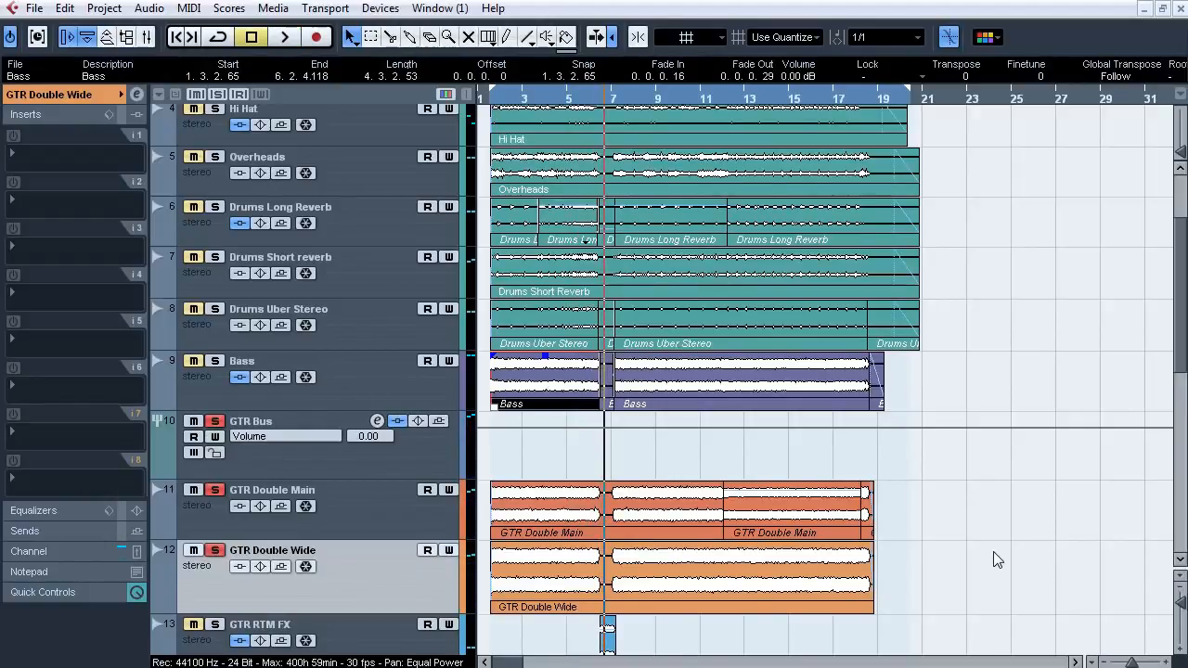
# Try to split the GTR Double Main clip near bar 18 and return to the selection tool.
pyautogui.click(347, 518)
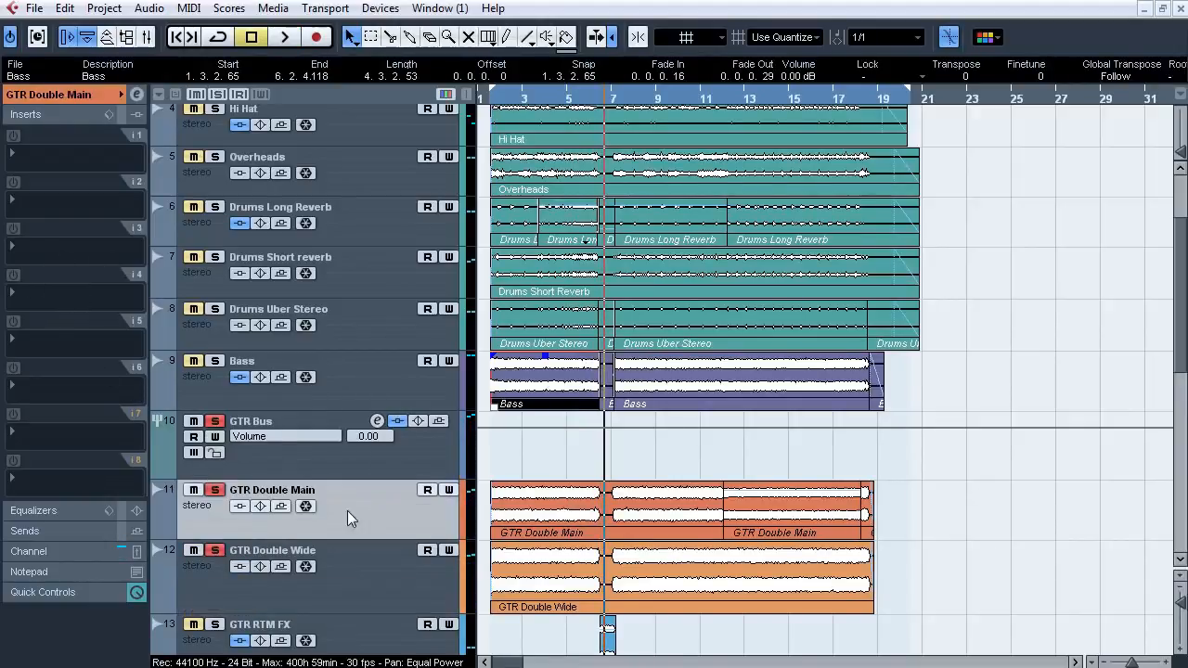
pyautogui.rightClick(719, 481)
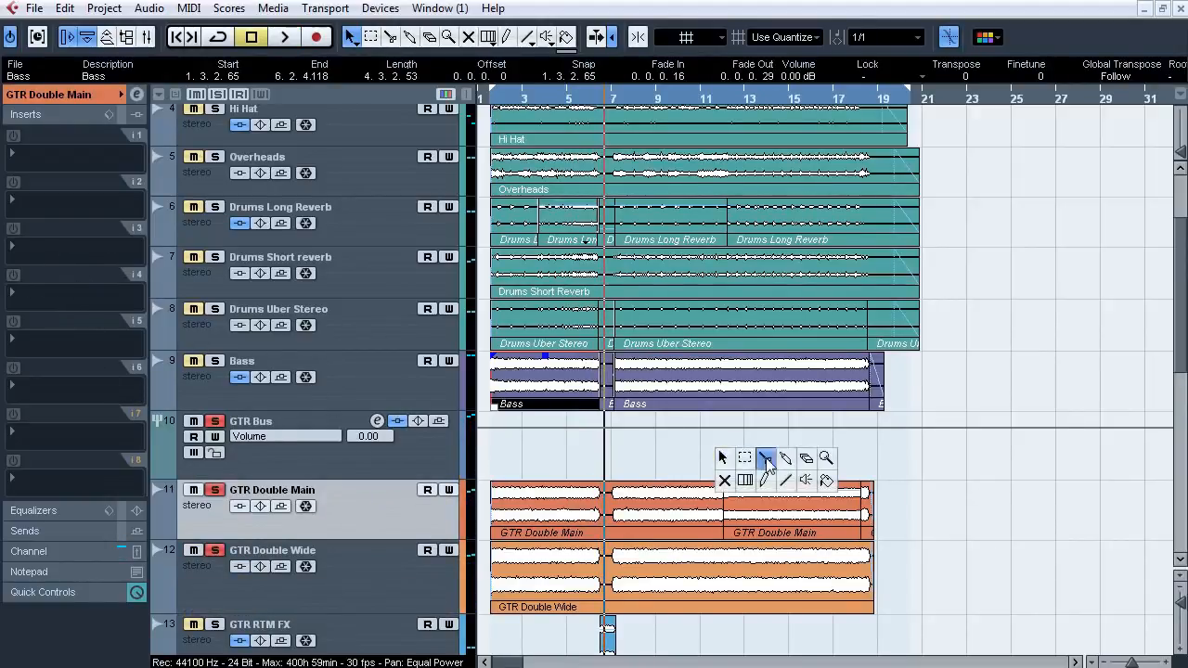
pyautogui.click(764, 459)
pyautogui.click(862, 513)
pyautogui.press('1')
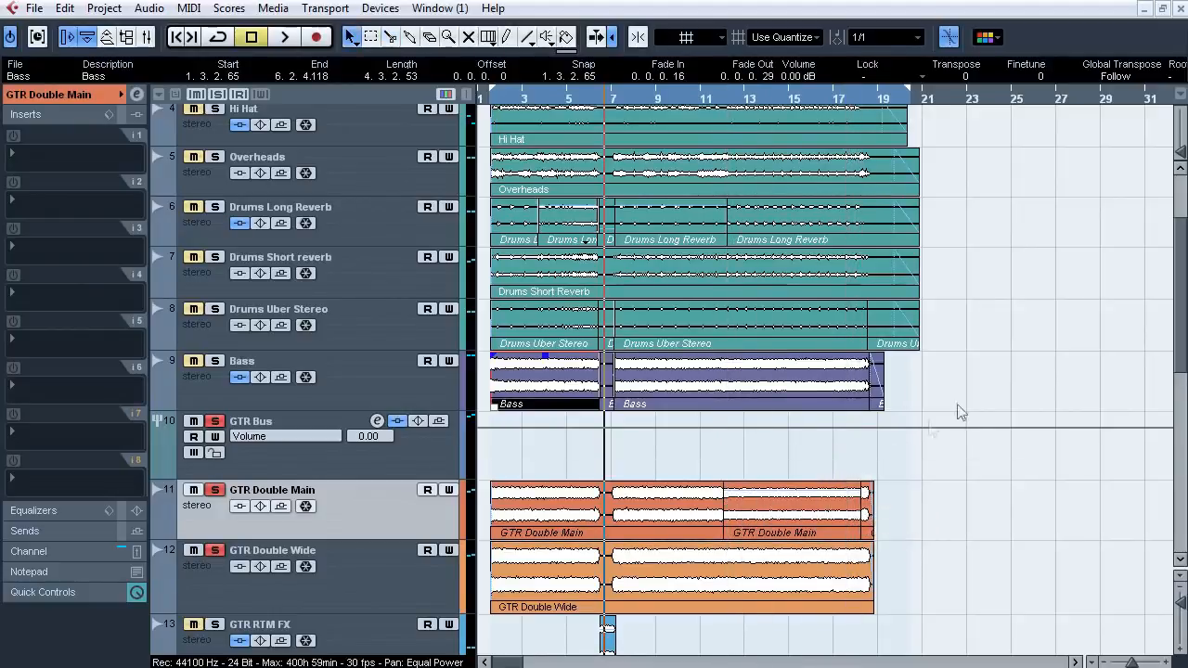
# Play GTR Double Main without GTR Double Wide from just before bar 12, and repeat with Lead Guitar also soloed.
pyautogui.moveTo(1178, 312); pyautogui.dragTo(1179, 373)
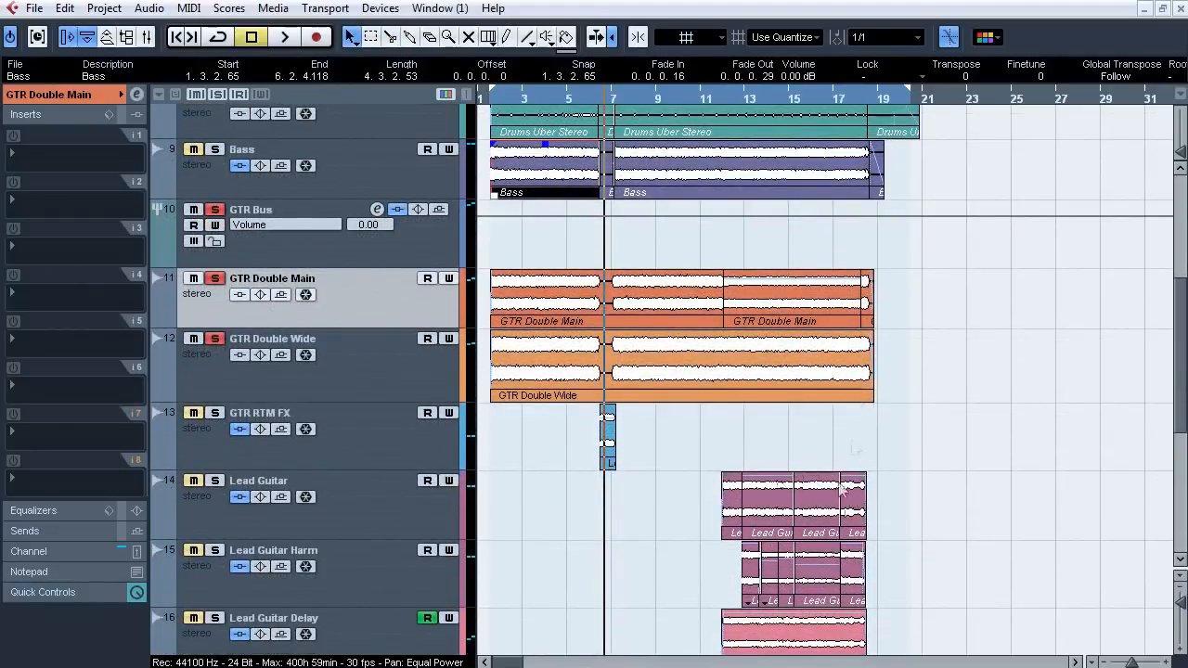
pyautogui.moveTo(726, 98); pyautogui.dragTo(706, 131)
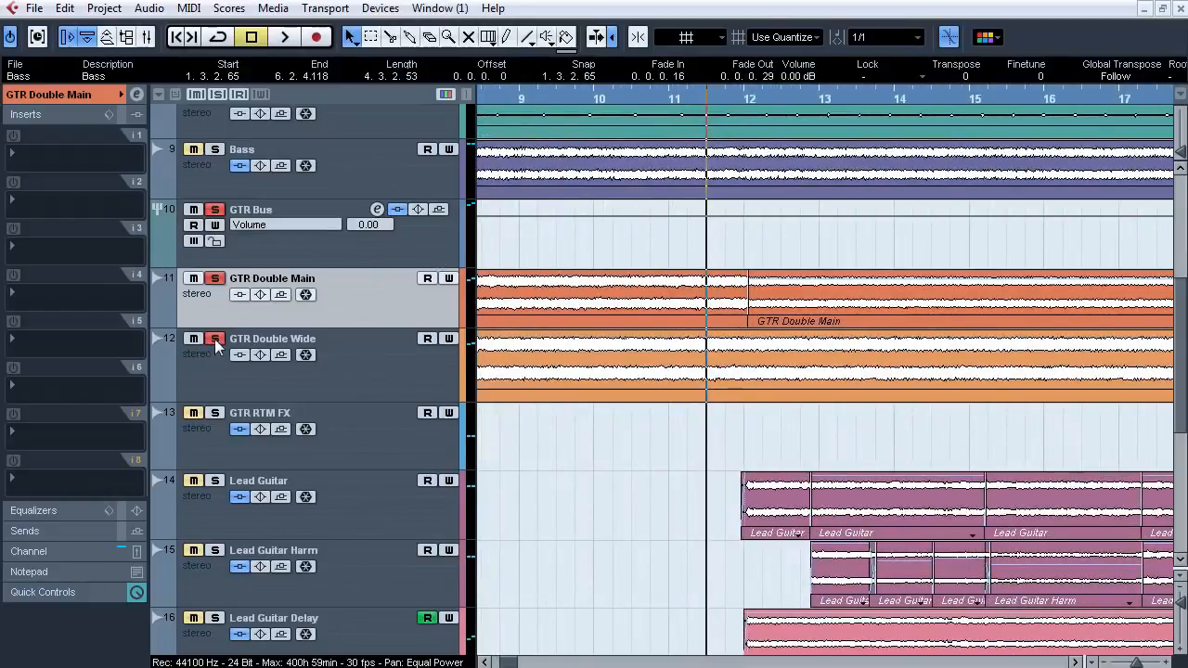
pyautogui.press('space')
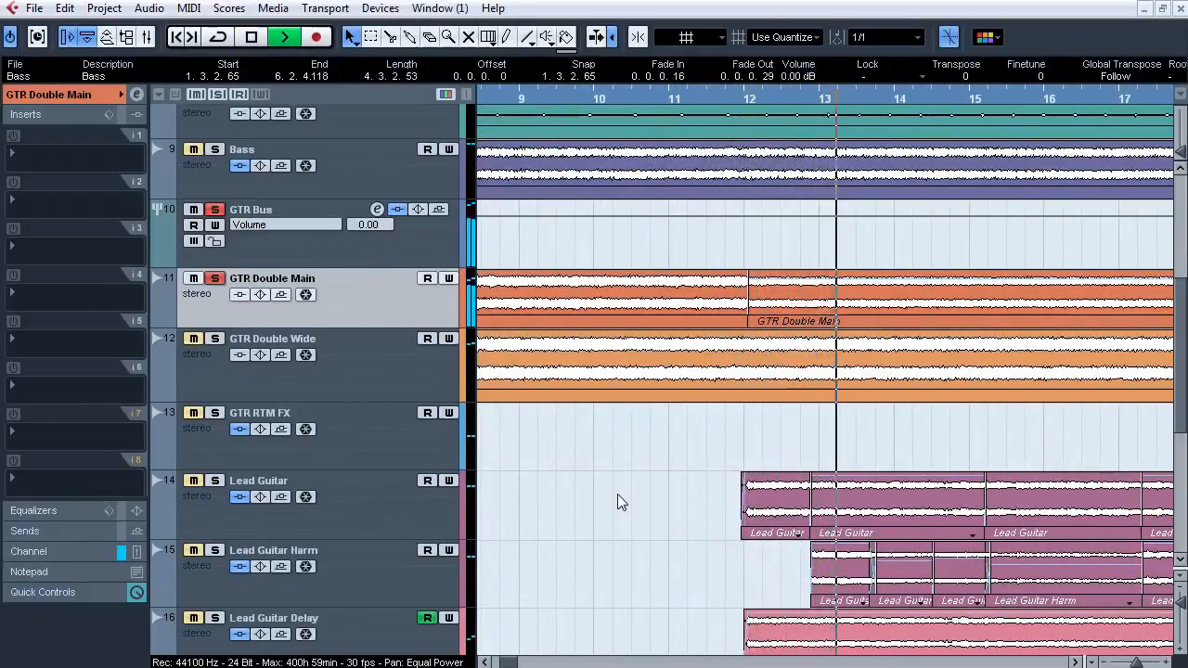
pyautogui.press('space')
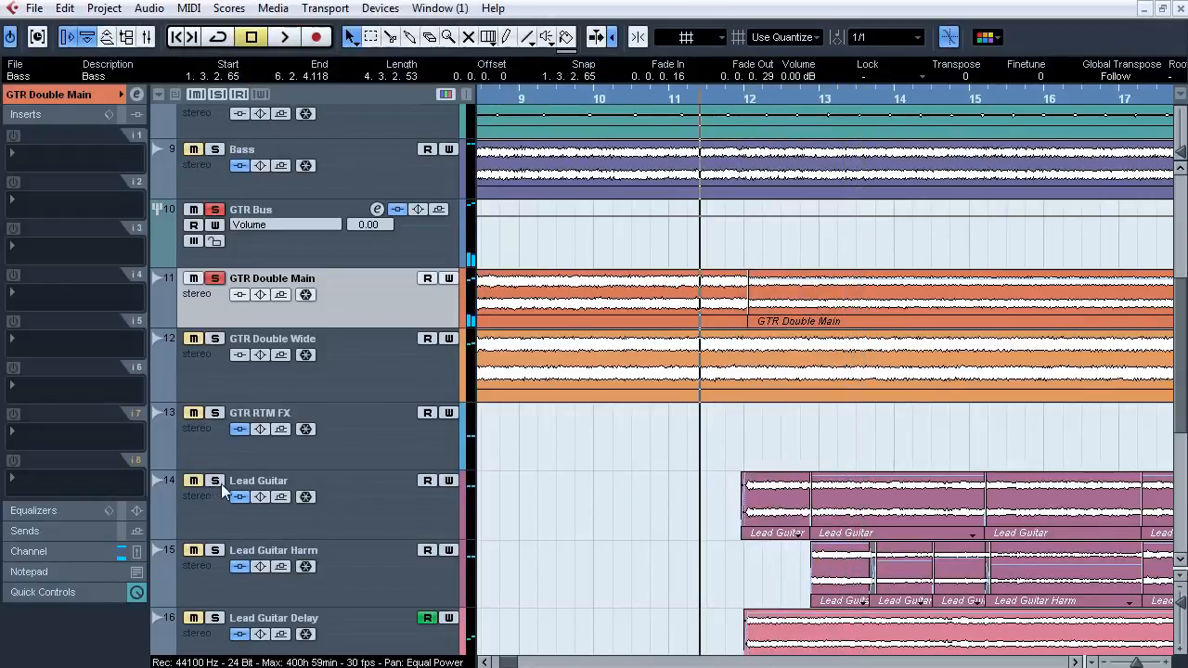
pyautogui.click(217, 482)
pyautogui.press('space')
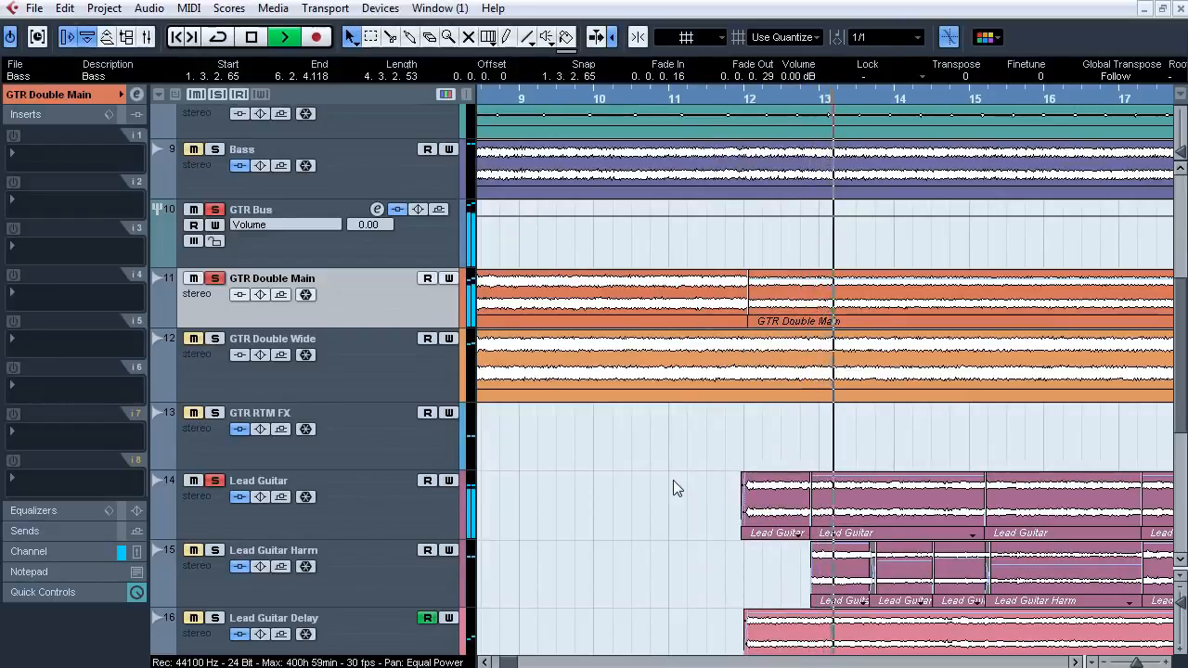
# Replay from just after bar 11 with GTR Double Wide soloed alongside GTR Double Main and Lead Guitar.
pyautogui.press('space')
pyautogui.click(679, 100)
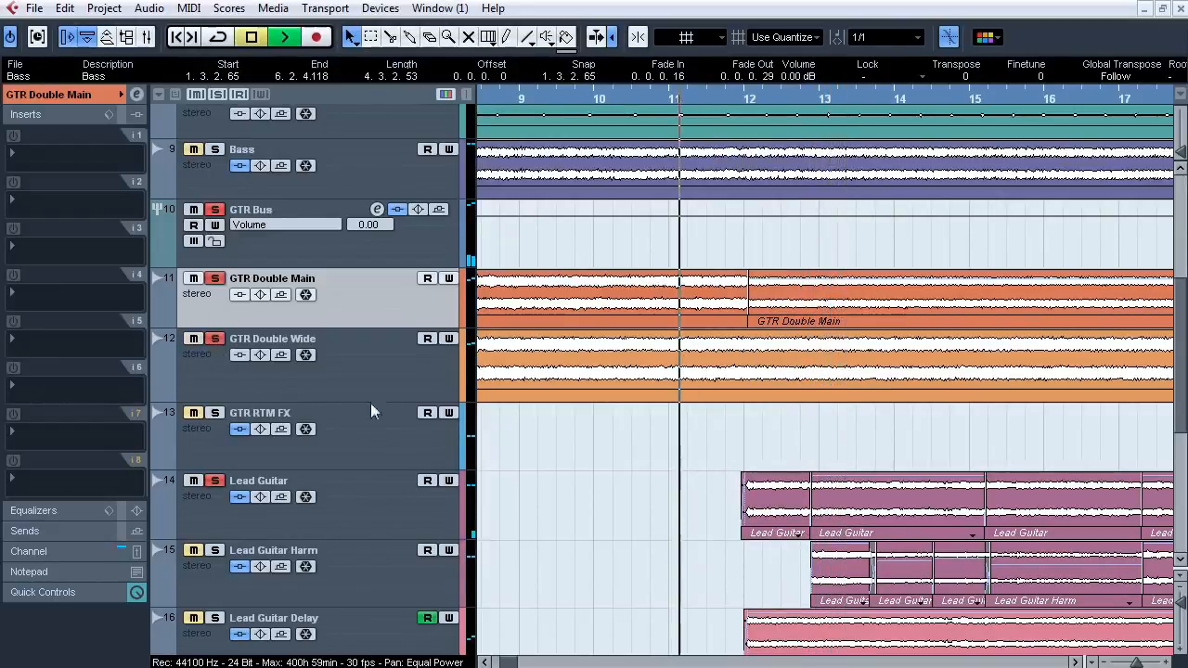
pyautogui.press('space')
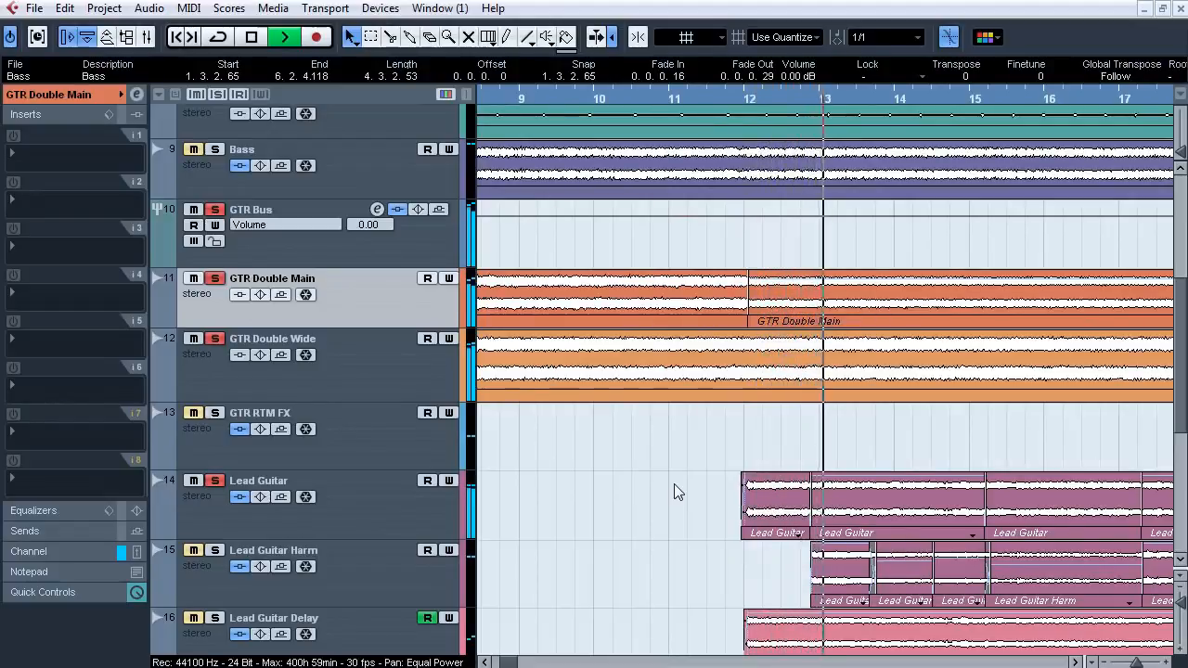
pyautogui.press('space')
# Clear the solo state of all tracks.
pyautogui.press('g')
pyautogui.press('g')
pyautogui.press('g')
pyautogui.press('g')
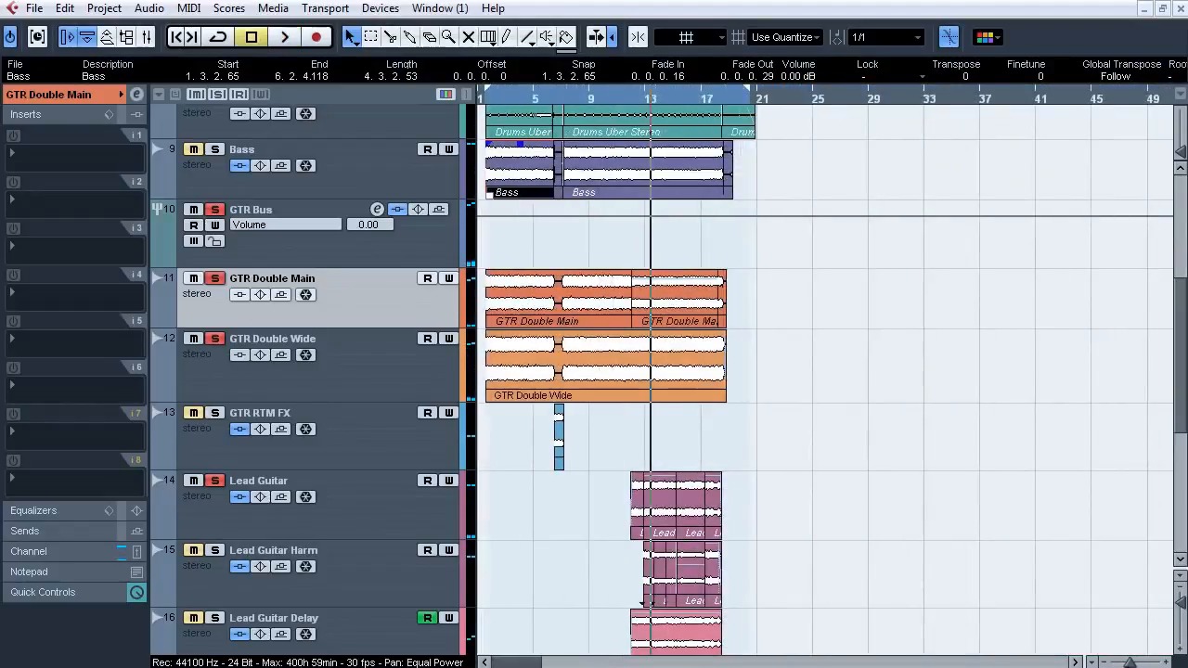
pyautogui.click(218, 98)
# Duplicate the GTR Double Main track, place the copy above the original and solo it.
pyautogui.click(360, 420)
pyautogui.click(340, 376)
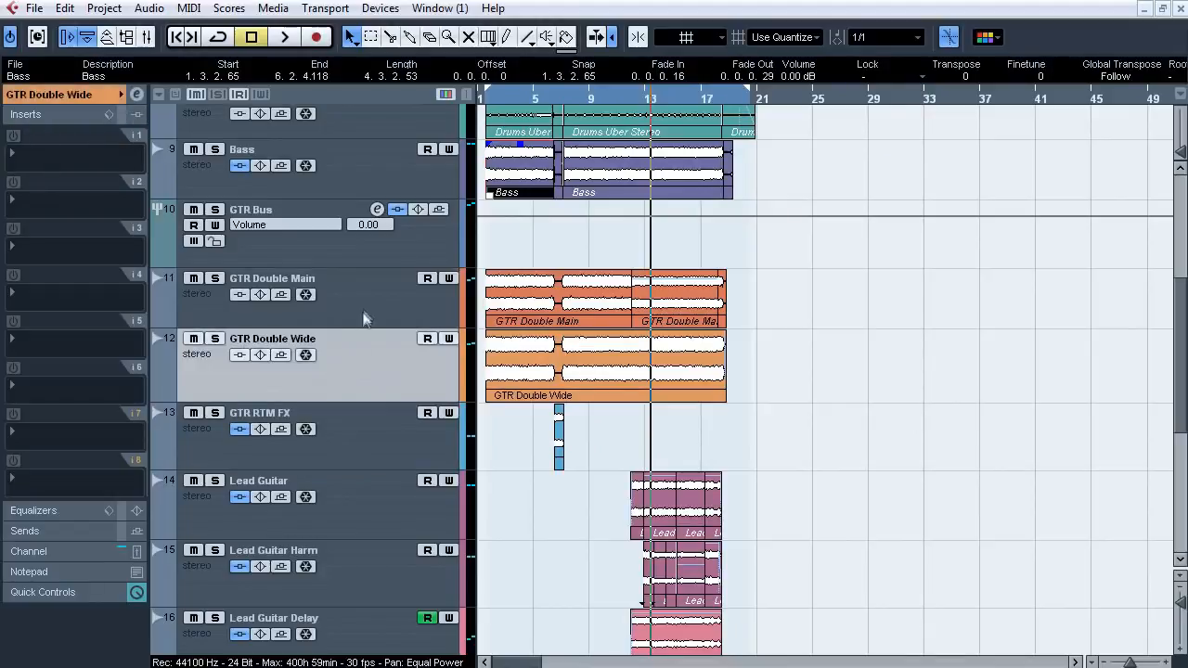
pyautogui.keyDown('ctrl'); pyautogui.click(364, 302); pyautogui.keyUp('ctrl')
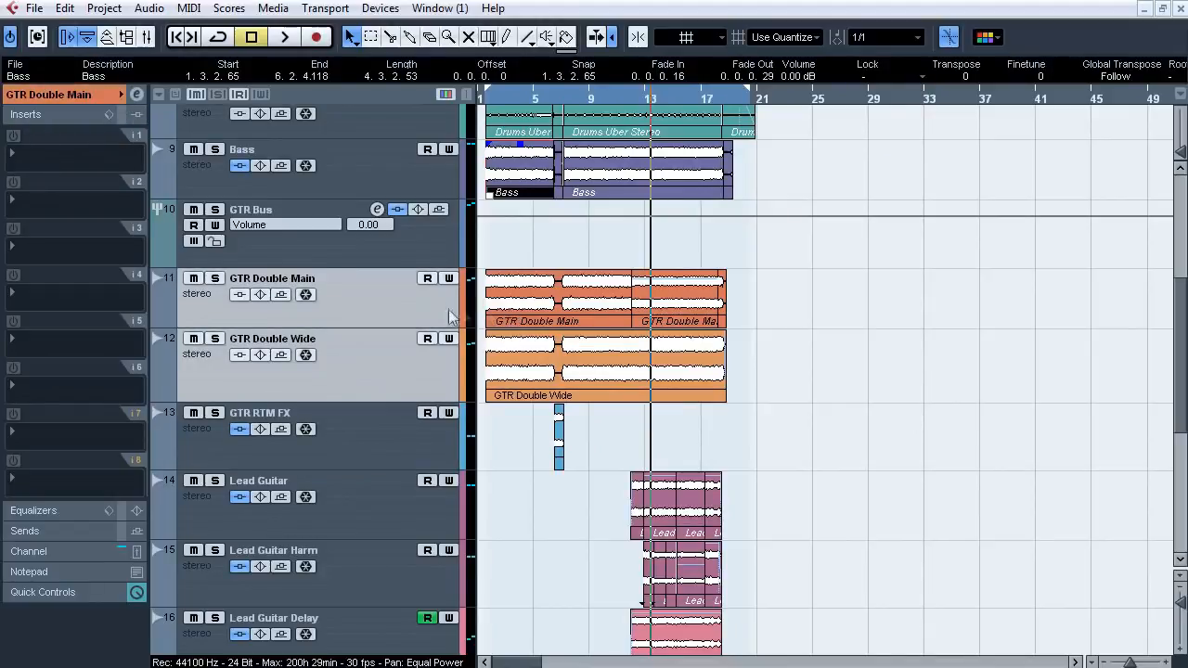
pyautogui.rightClick(373, 296)
pyautogui.click(418, 359)
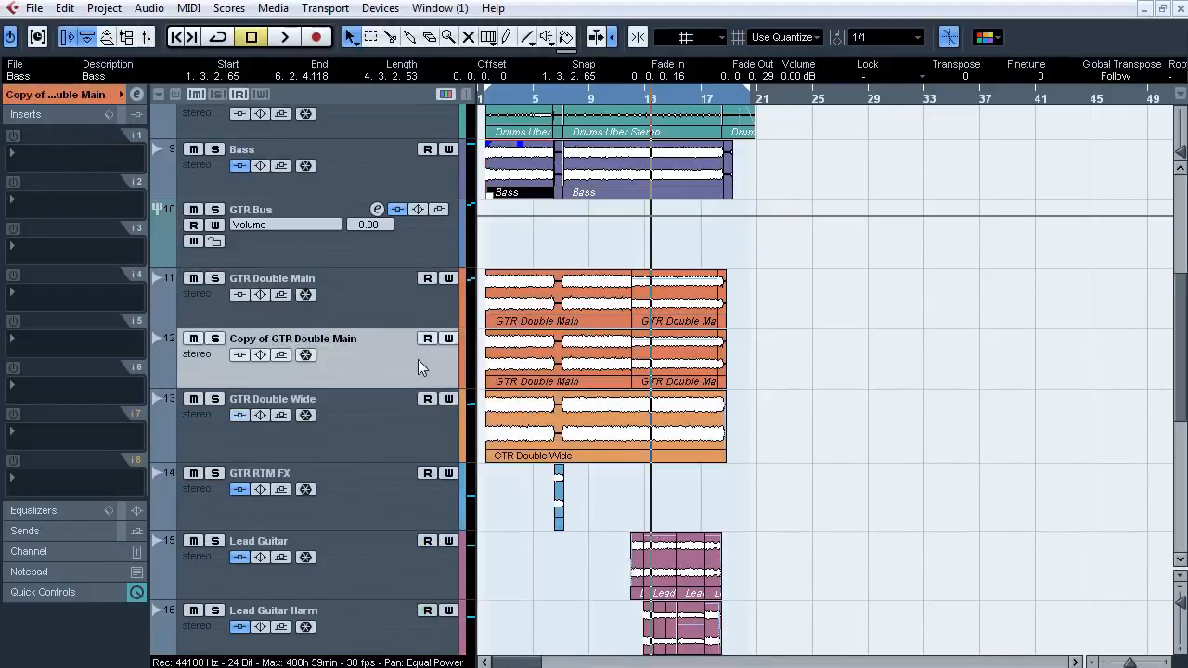
pyautogui.moveTo(367, 309); pyautogui.dragTo(230, 296)
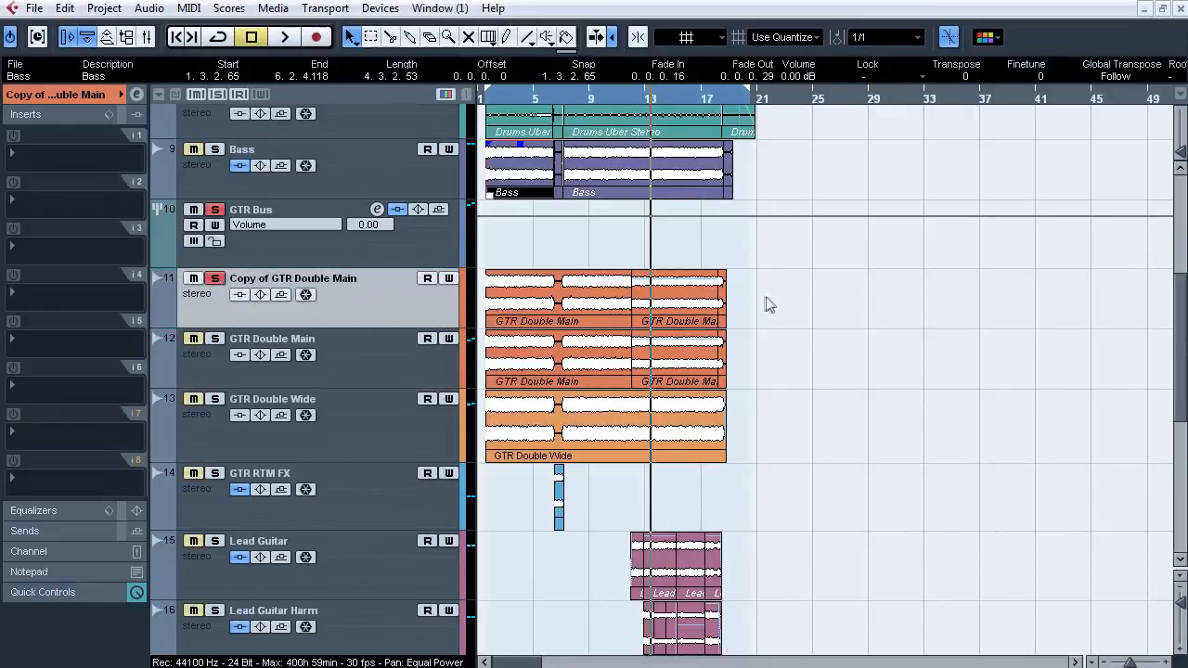
# Set the duplicated track's clips to 3.10 dB and play from bar 3, switching solo between the copy and the two original guitar tracks.
pyautogui.moveTo(767, 297); pyautogui.dragTo(552, 298)
pyautogui.scroll(15, 800, 74)
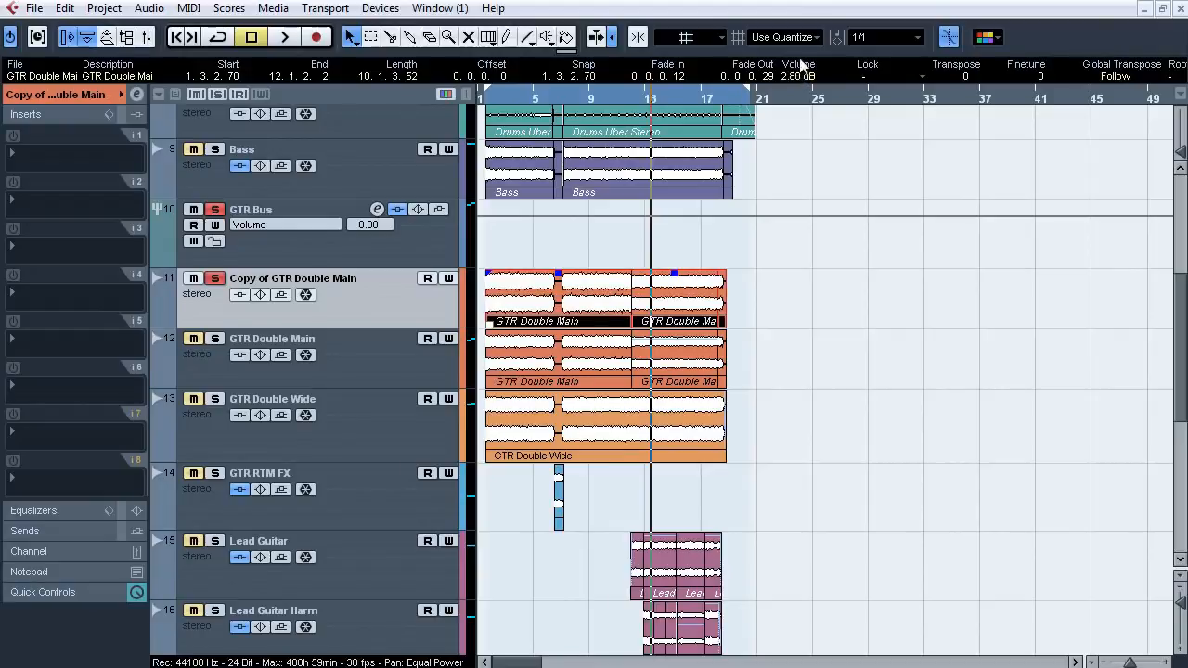
pyautogui.click(507, 99)
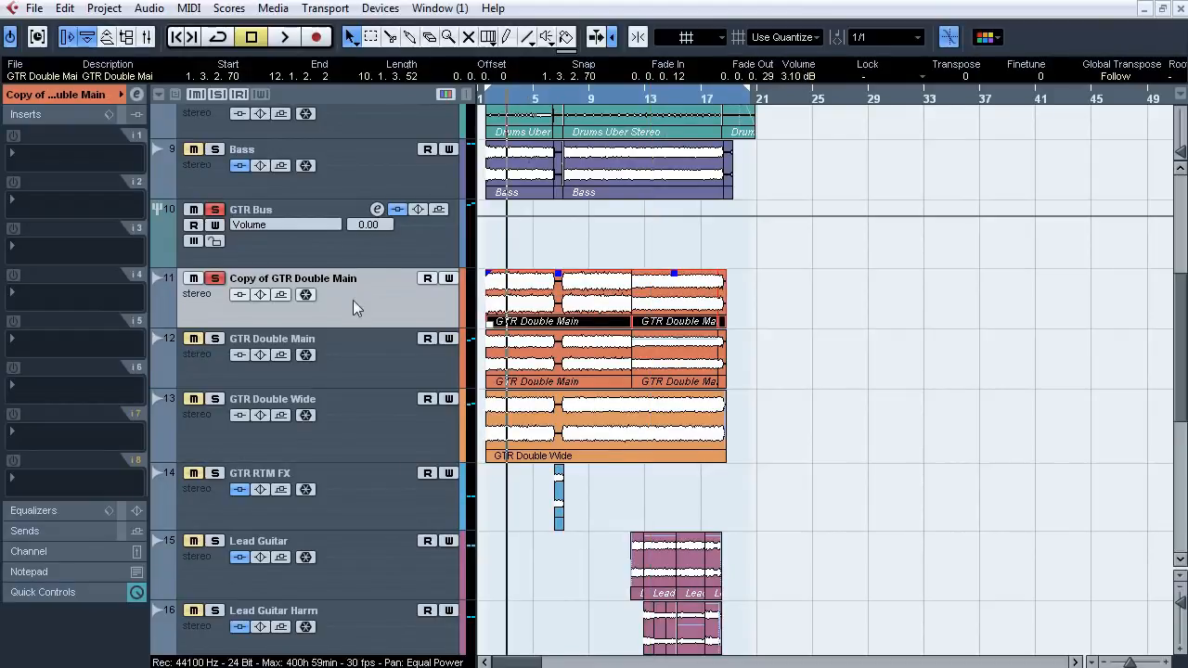
pyautogui.keyDown('shift'); pyautogui.click(360, 447); pyautogui.keyUp('shift')
pyautogui.press('space')
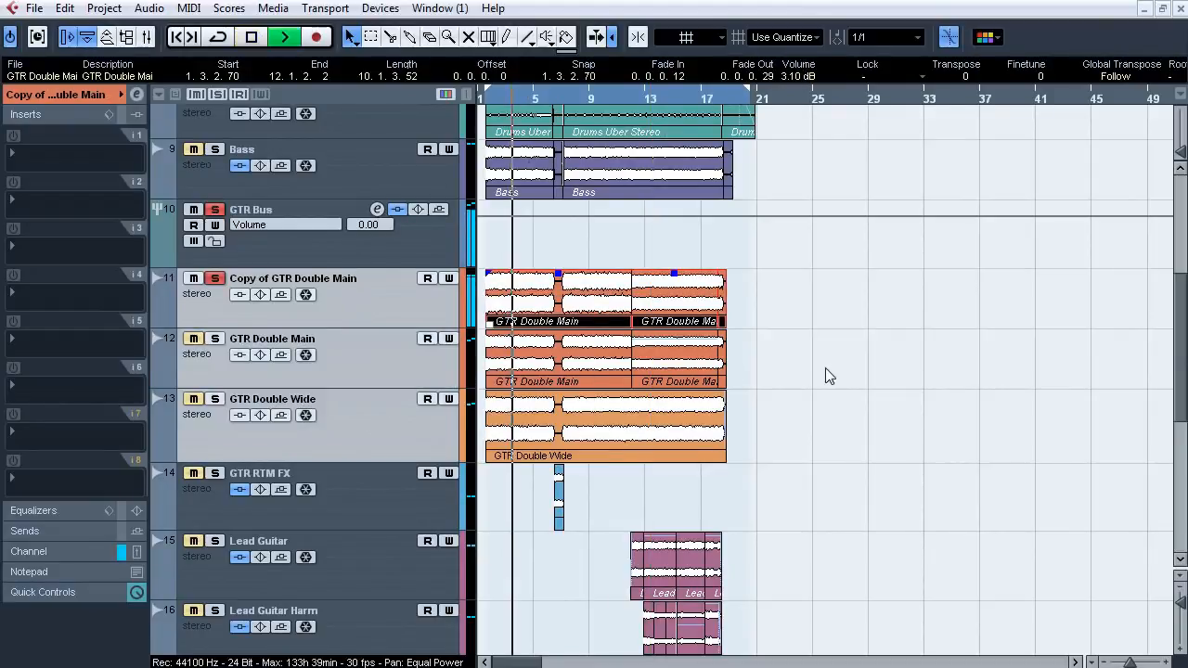
pyautogui.press('s')
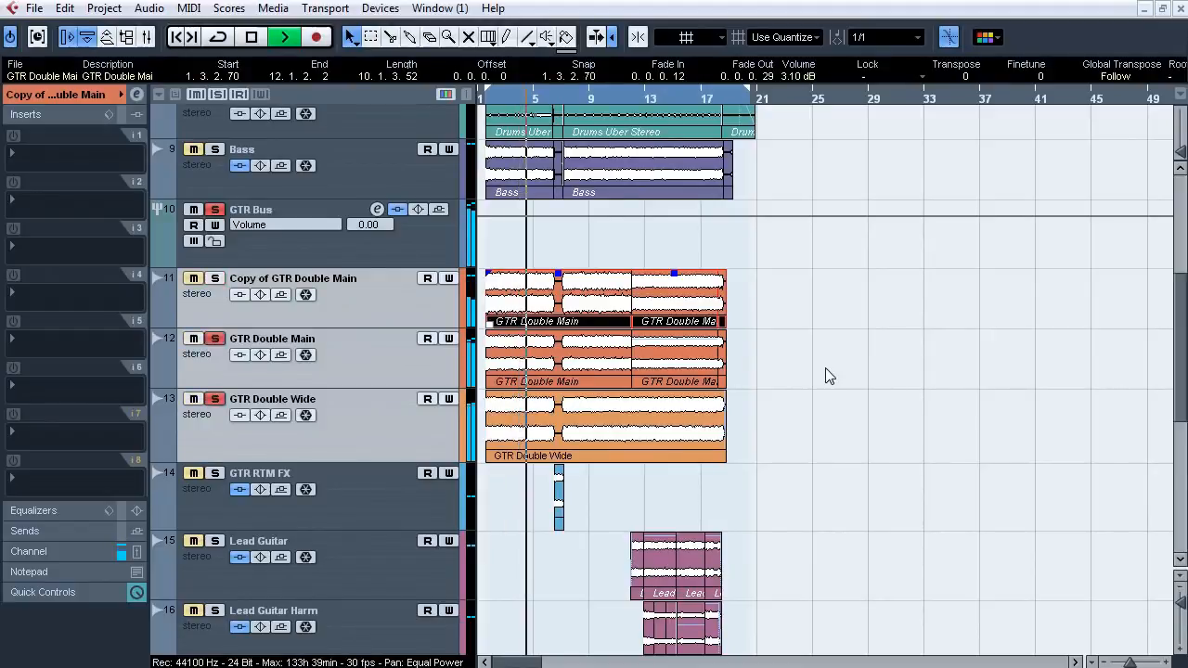
pyautogui.press('s')
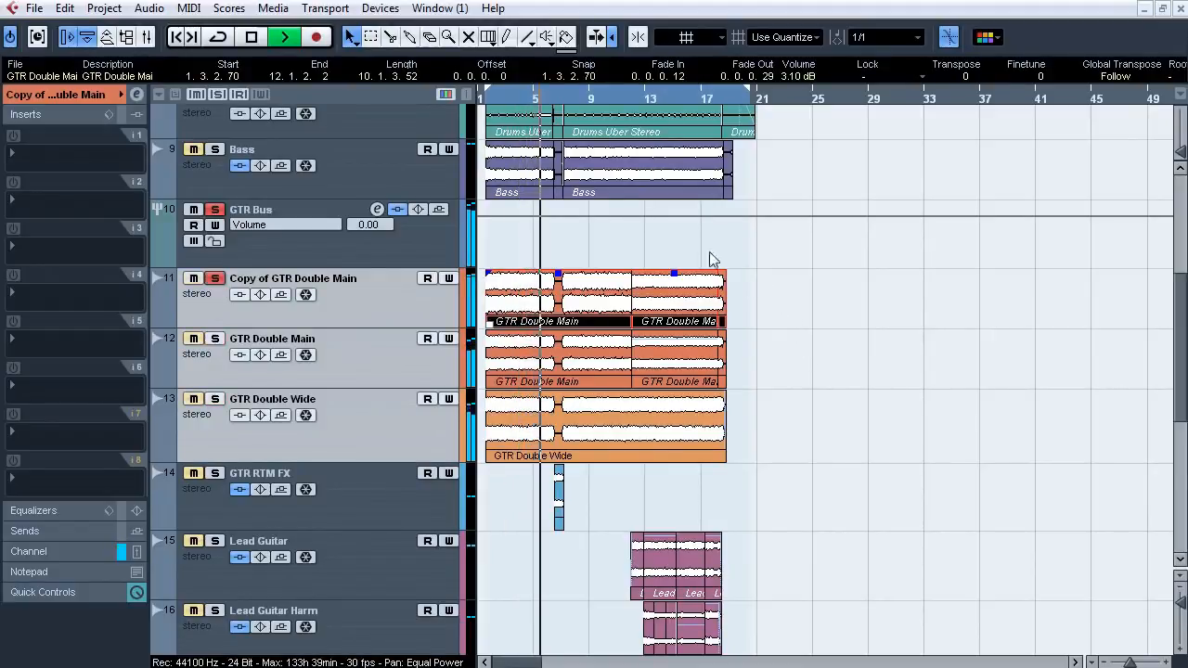
pyautogui.press('space')
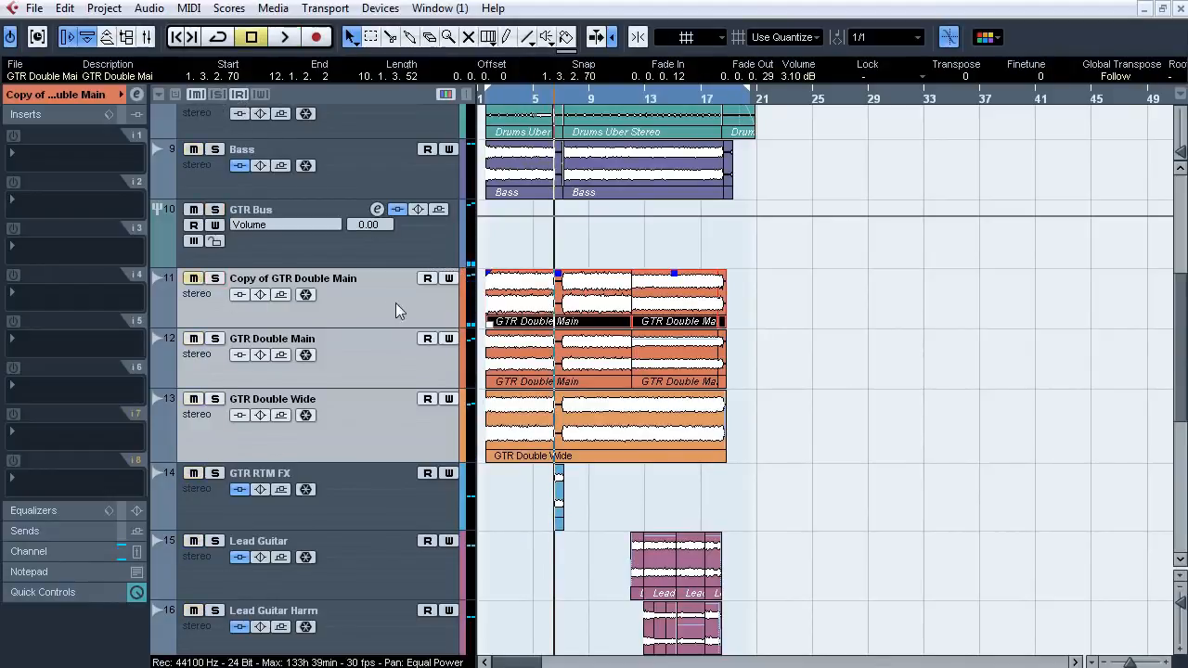
# Play the full mix from the break, swap mutes from the copy to the two originals, and lower the copy's clips to 2.75 dB.
pyautogui.press('space')
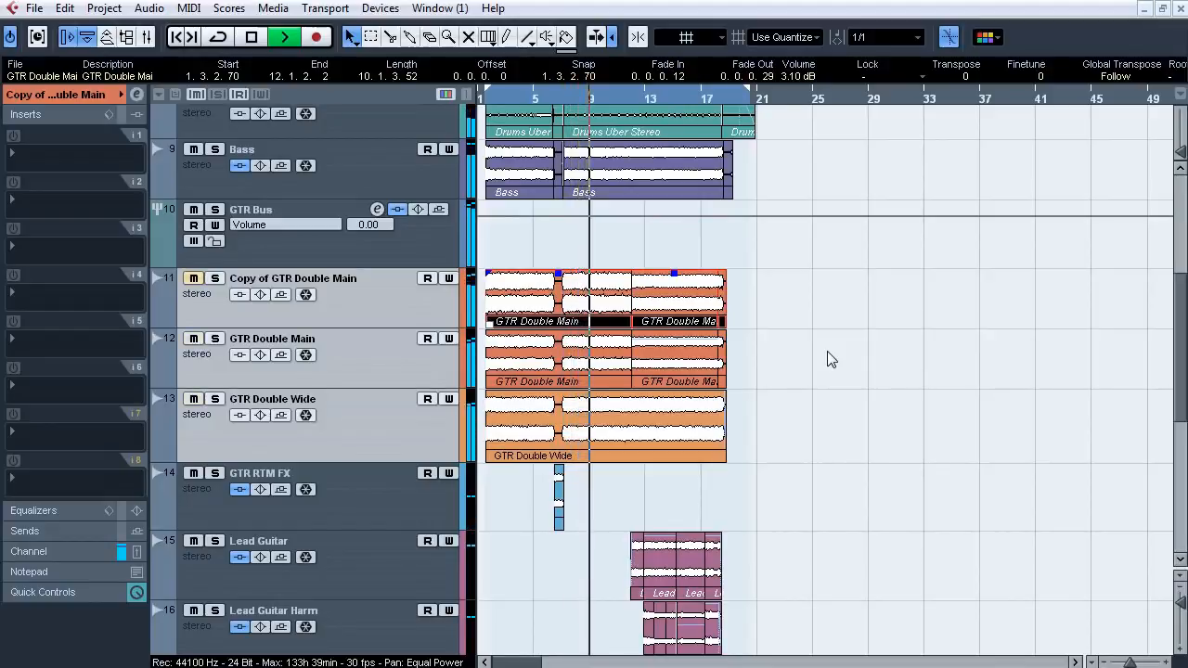
pyautogui.press('m')
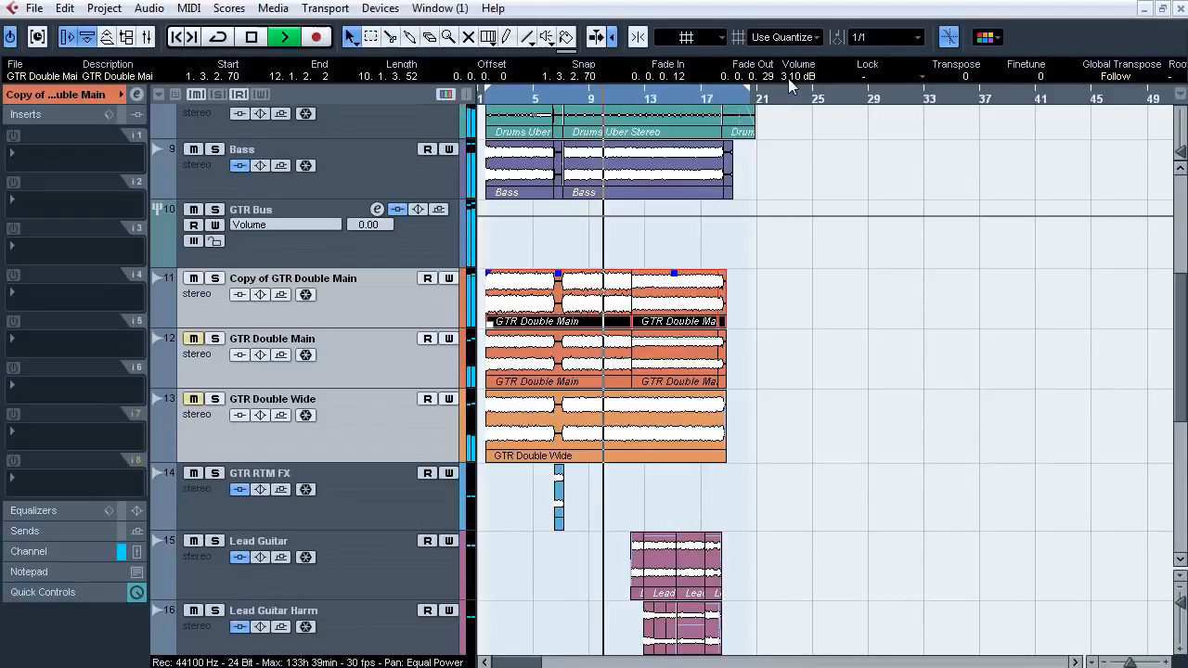
pyautogui.scroll(-1, 788, 80)
pyautogui.scroll(-3, 788, 81)
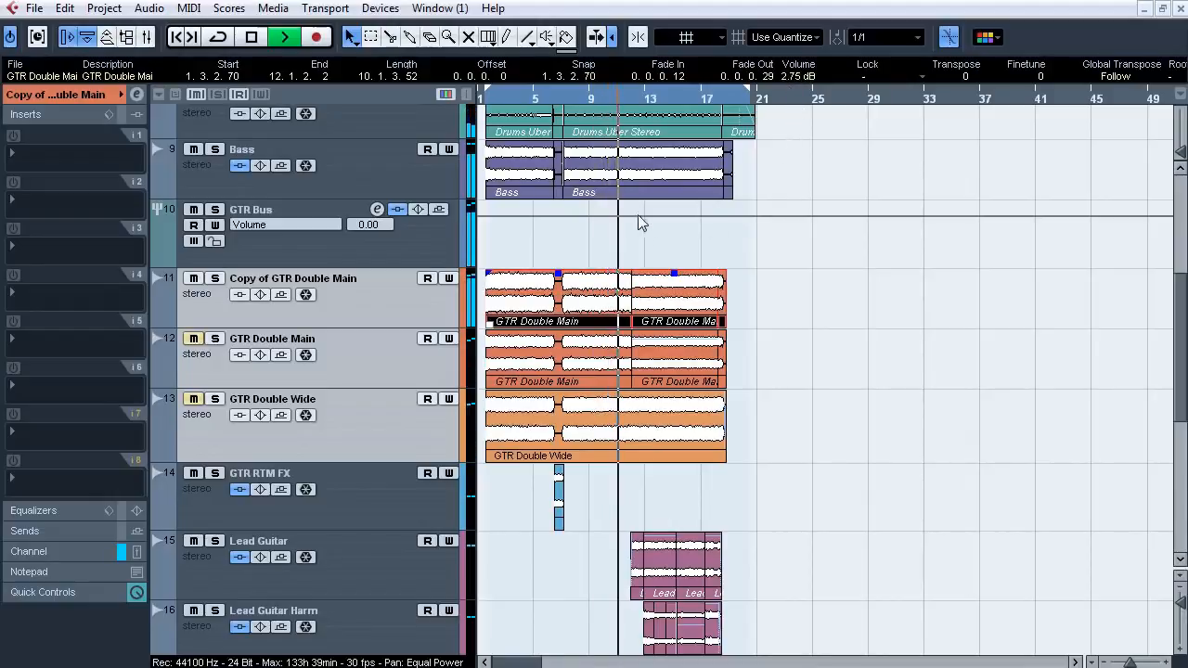
# Stop playback and remove the duplicated GTR Double Main track.
pyautogui.press('space')
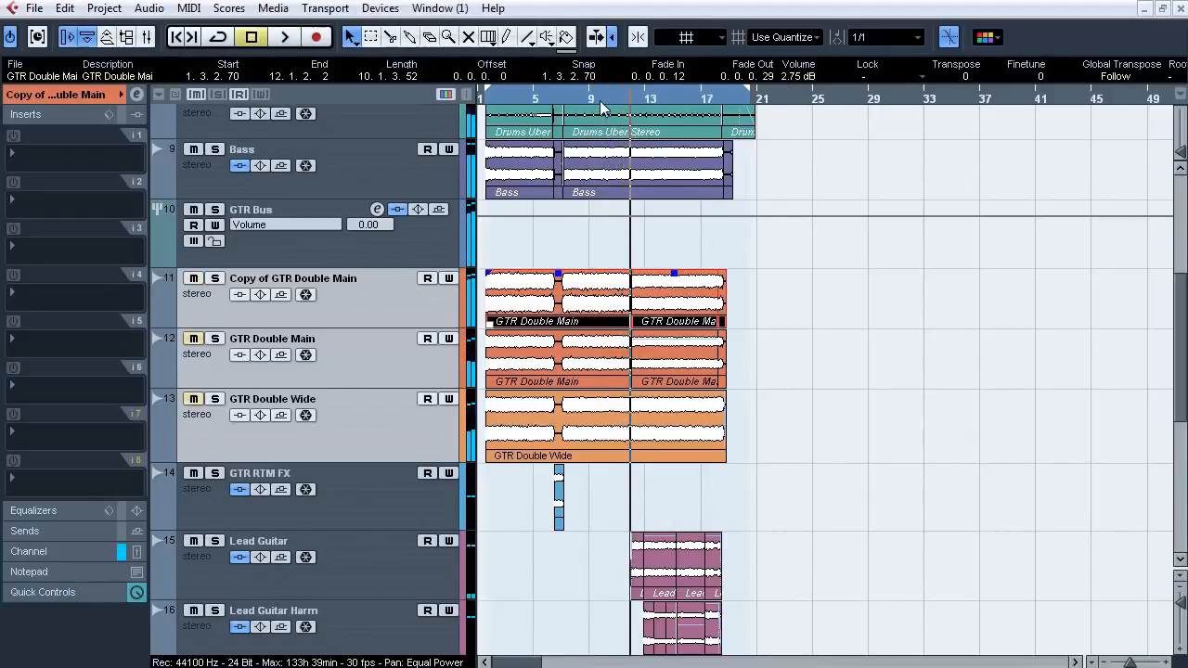
pyautogui.rightClick(393, 295)
pyautogui.click(434, 371)
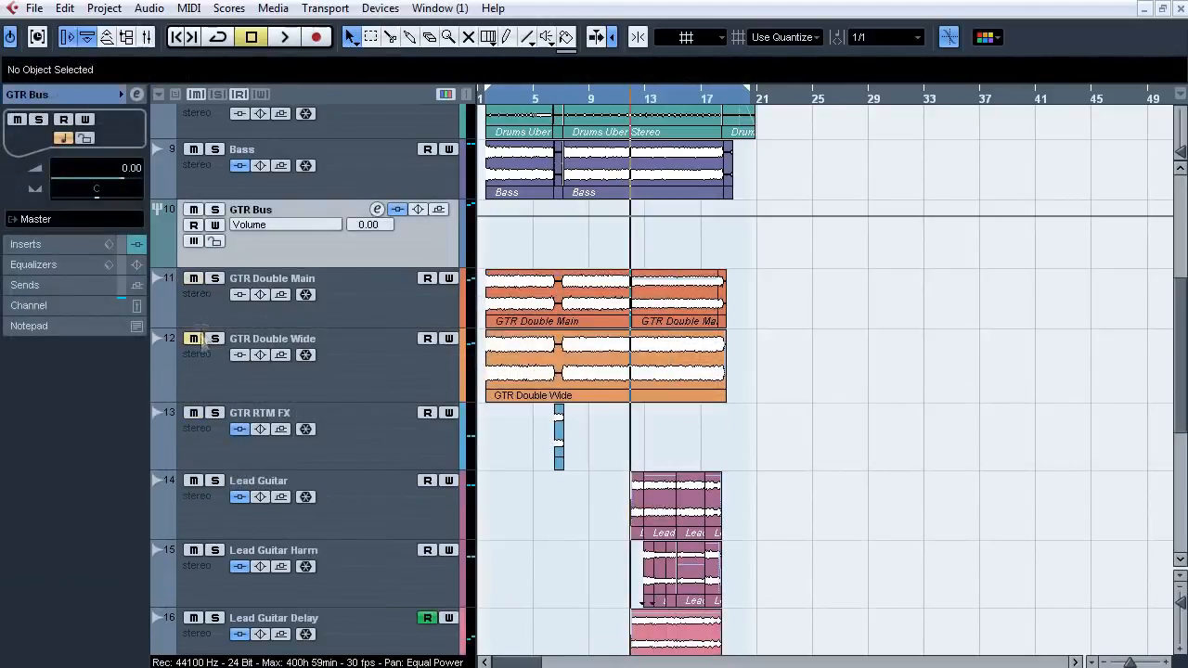
# Solo GTR RTM FX and play its short clip in the break from just before bar 6.5.
pyautogui.click(370, 454)
pyautogui.click(214, 413)
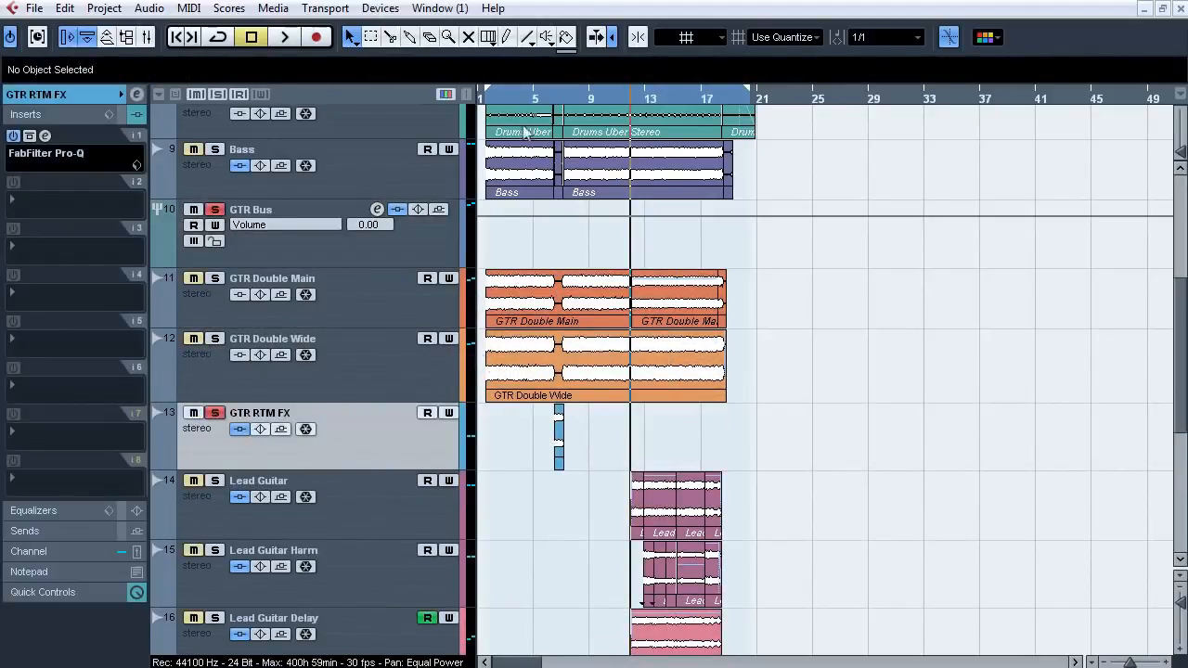
pyautogui.moveTo(538, 98); pyautogui.dragTo(540, 128)
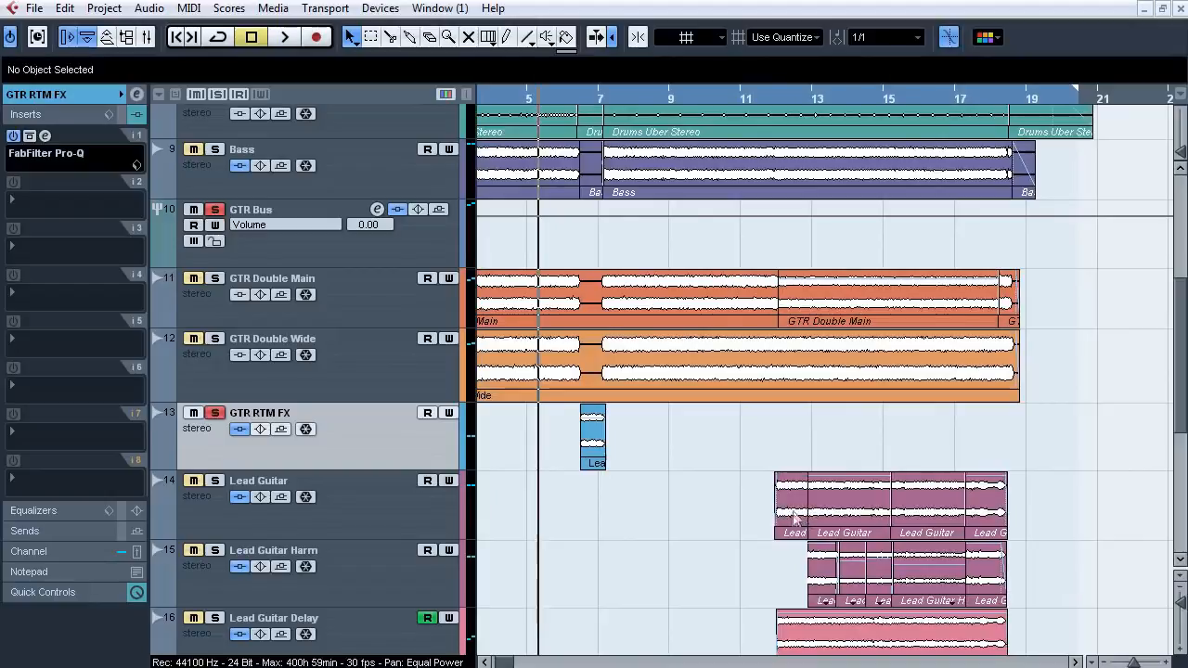
pyautogui.moveTo(784, 533); pyautogui.dragTo(786, 534)
pyautogui.moveTo(777, 534); pyautogui.dragTo(555, 535)
pyautogui.click(717, 513)
pyautogui.moveTo(583, 104); pyautogui.dragTo(585, 125)
pyautogui.press('space')
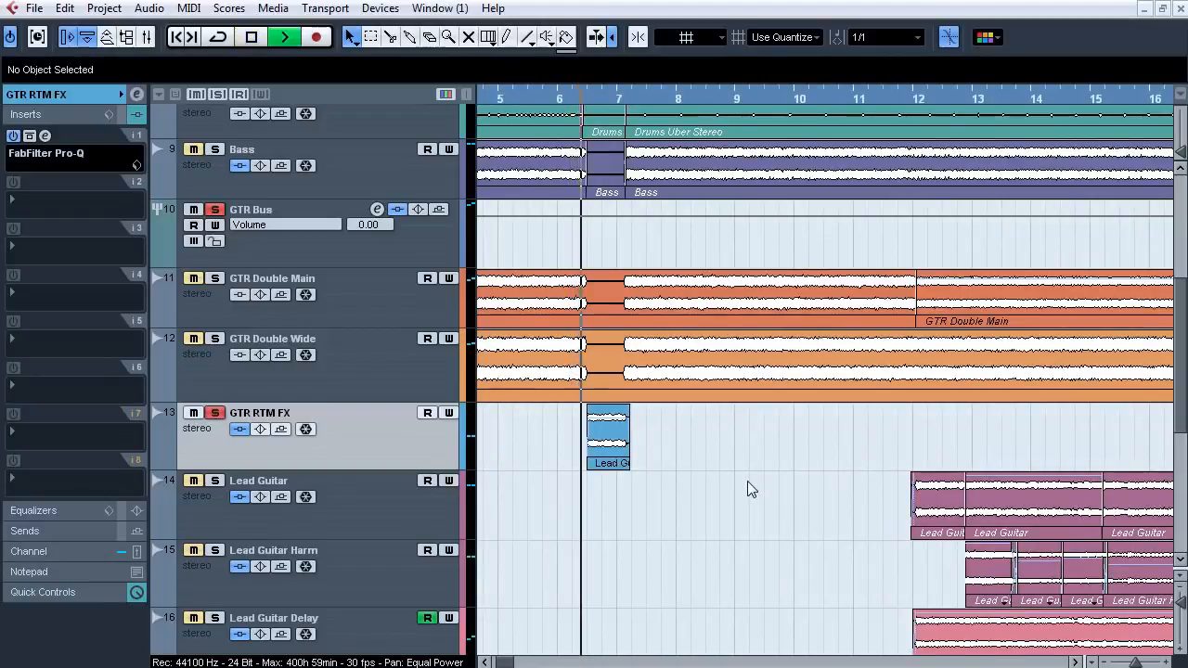
pyautogui.press('space')
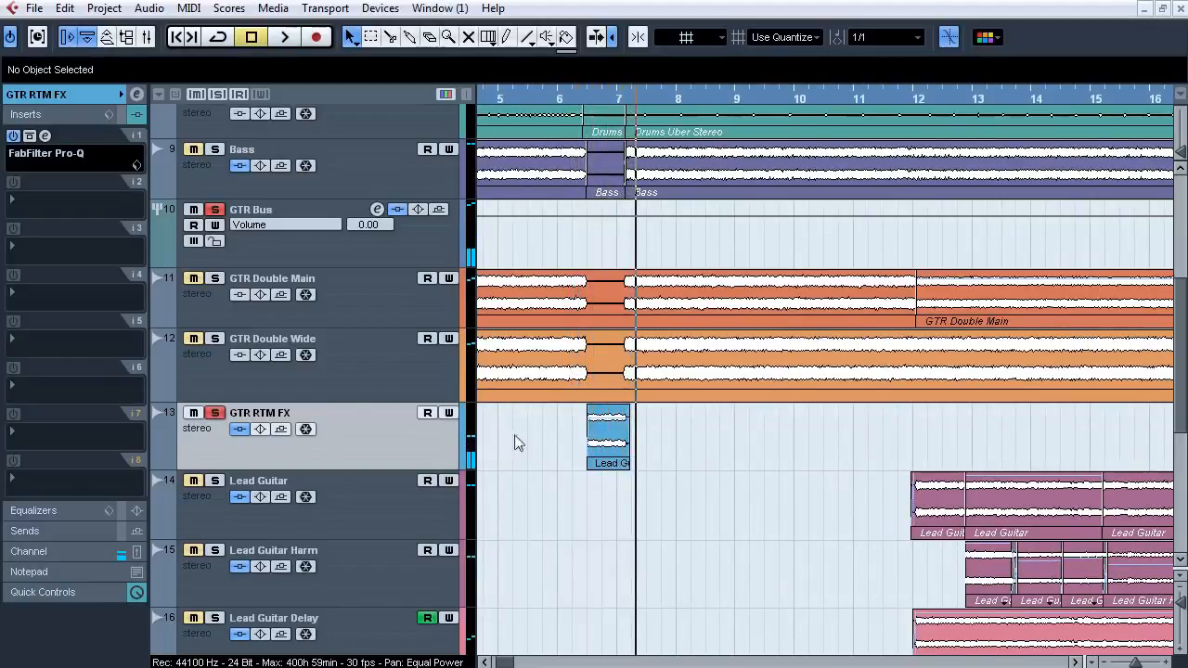
# Solo GTR Double Main and GTR Double Wide together with GTR RTM FX and play the break from bar 6.
pyautogui.click(216, 339)
pyautogui.click(215, 277)
pyautogui.click(557, 102)
pyautogui.press('space')
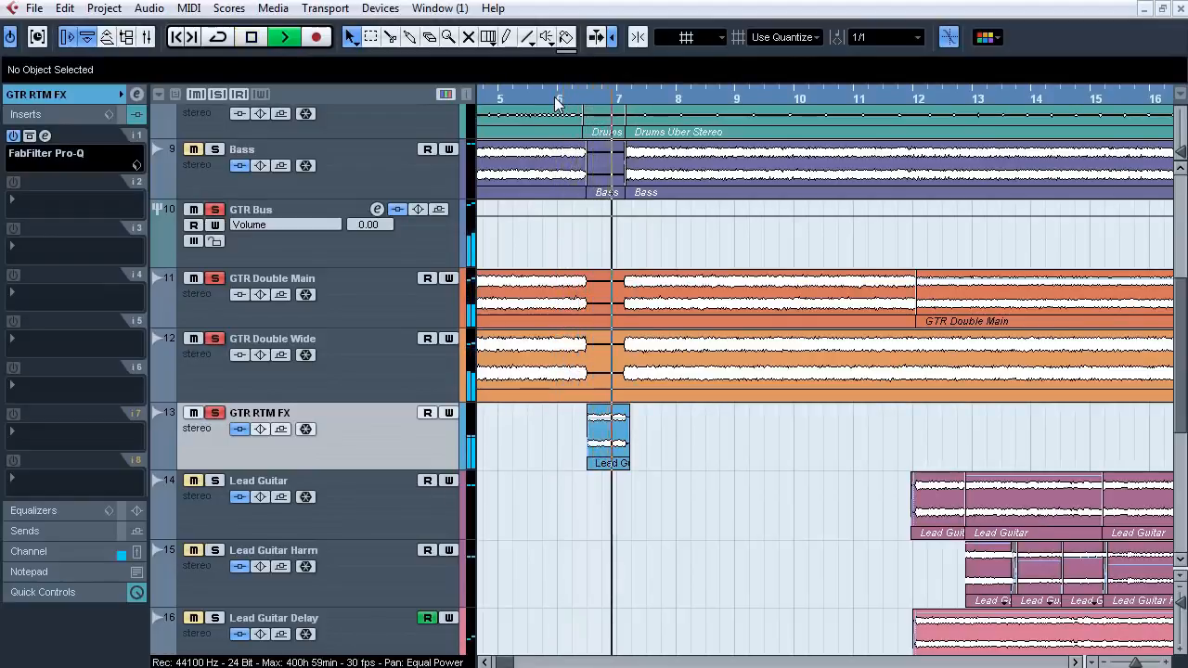
pyautogui.press('space')
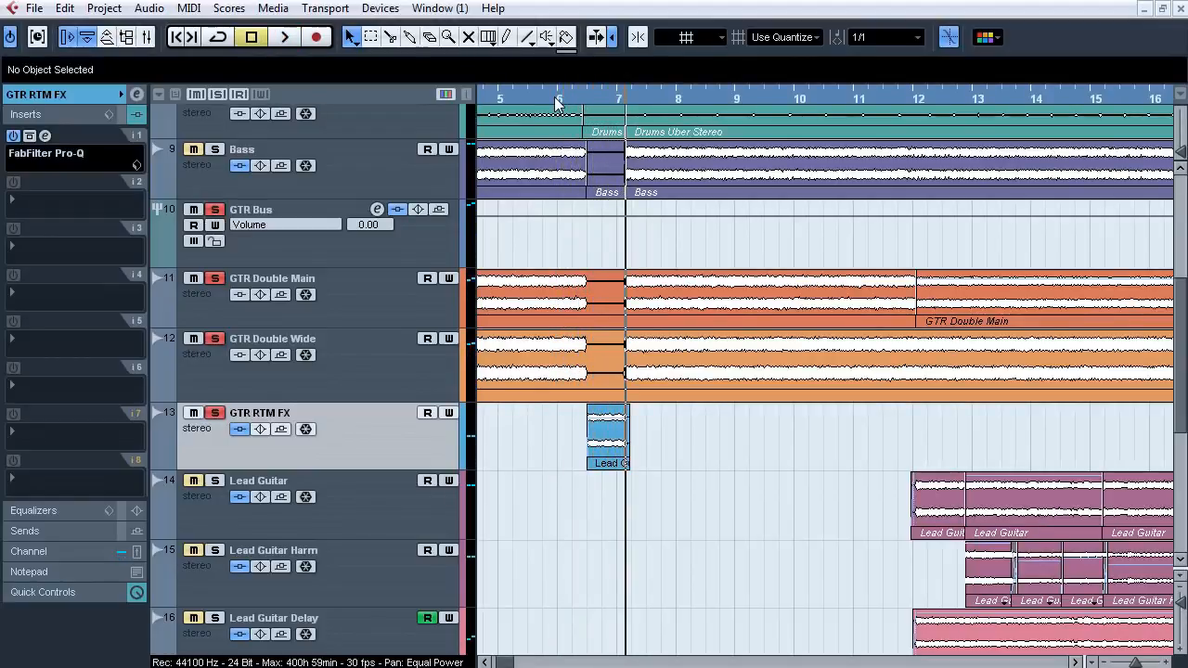
# Examine the low and high cut bands in the FabFilter Pro-Q insert of GTR RTM FX, and close the plug-in.
pyautogui.click(49, 137)
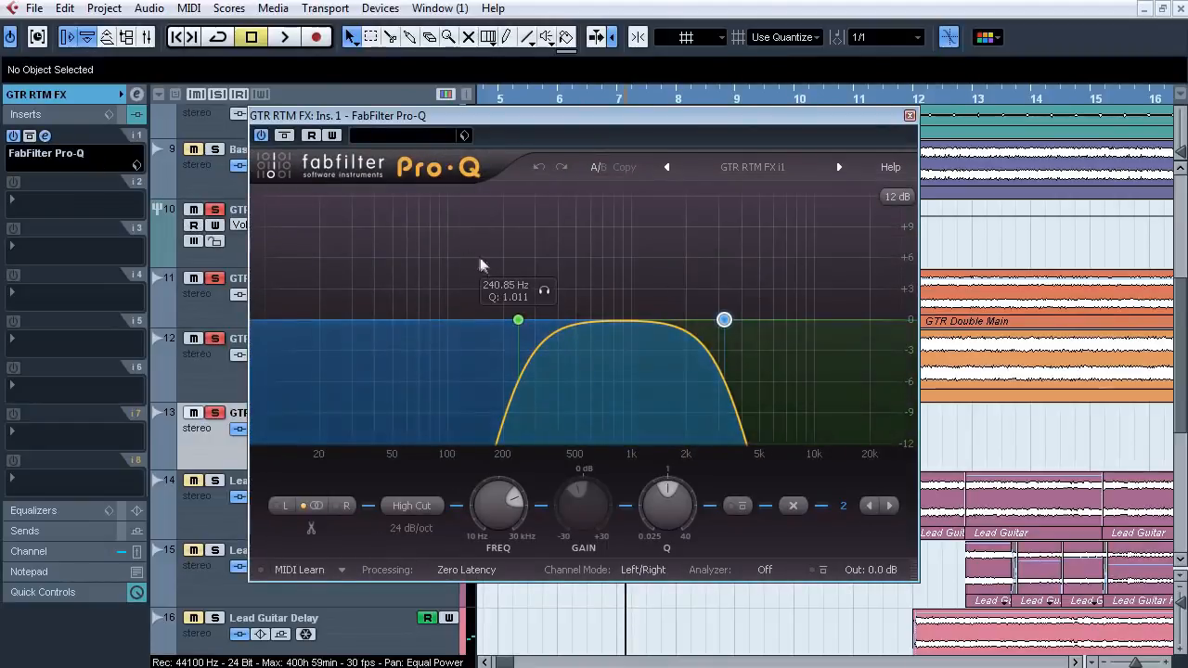
pyautogui.click(518, 320)
pyautogui.click(44, 136)
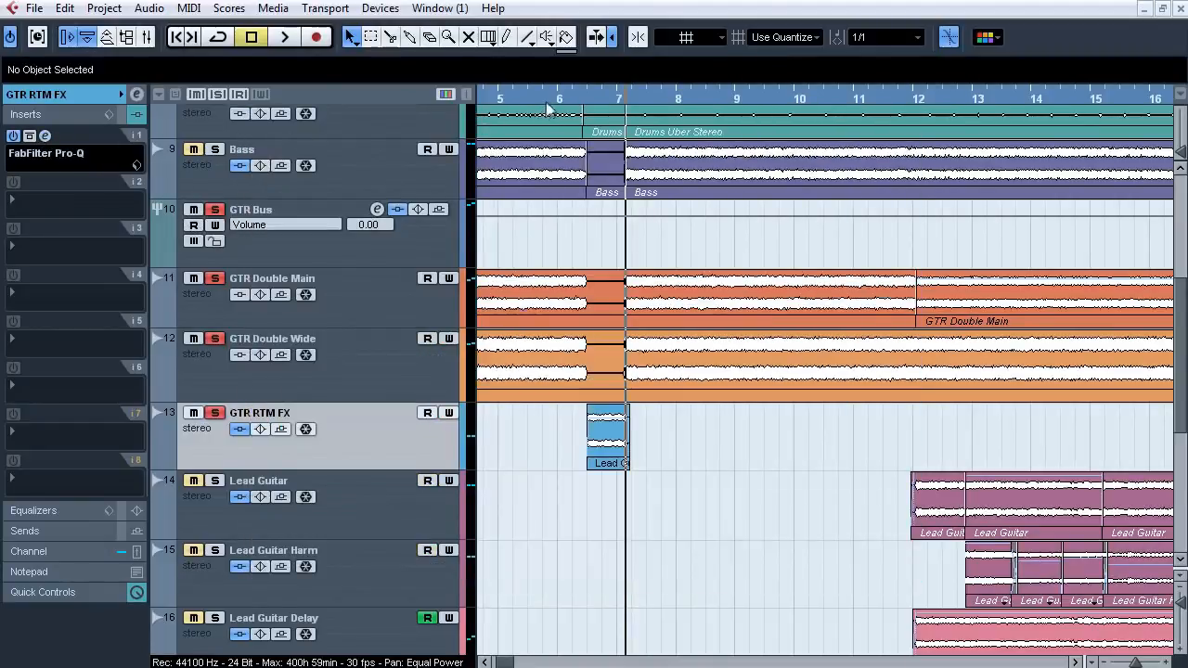
# Play the break with the GTR RTM FX inserts bypassed and re-enabled, and select its clip to check the volume.
pyautogui.press('space')
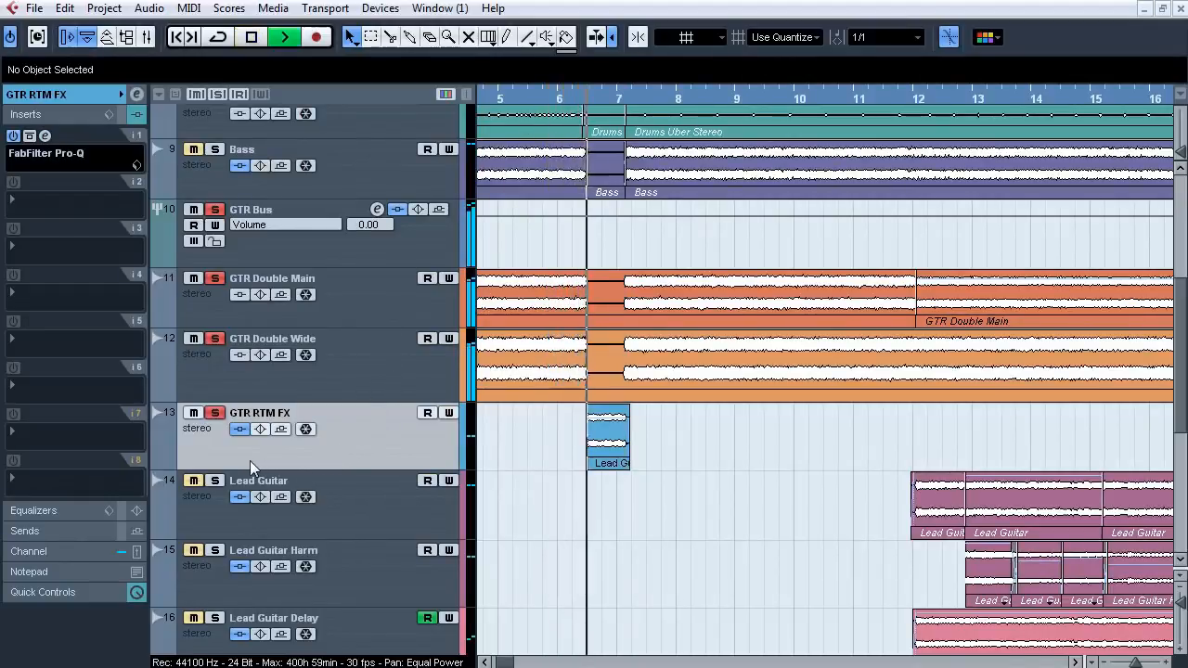
pyautogui.click(245, 431)
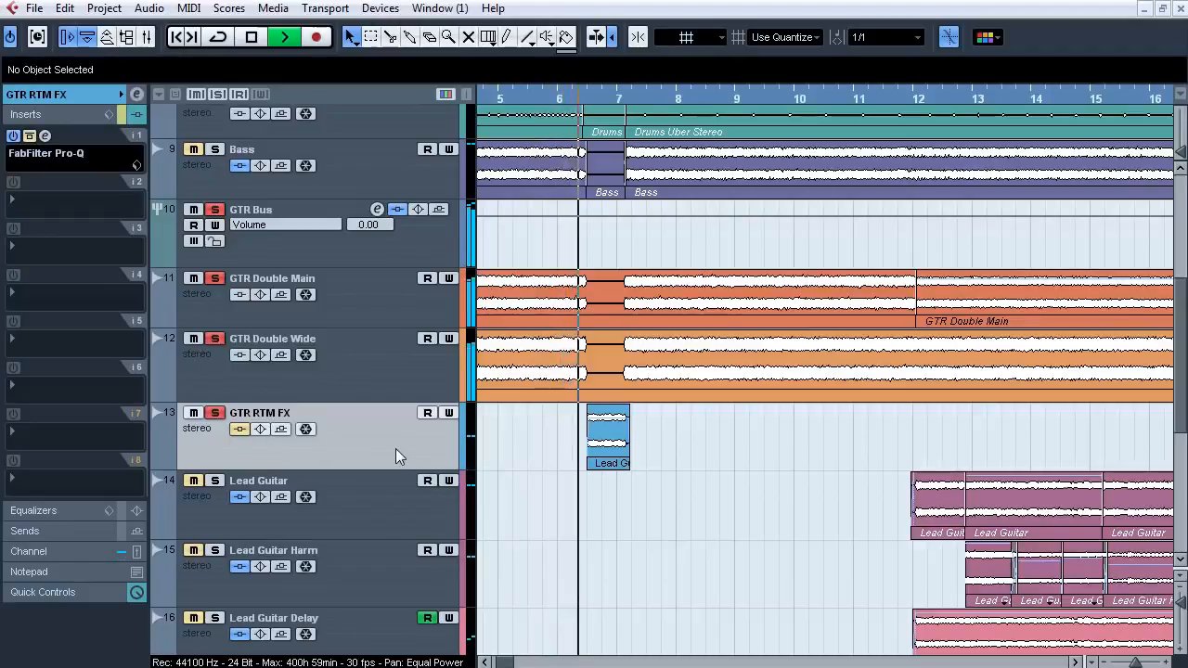
pyautogui.click(242, 429)
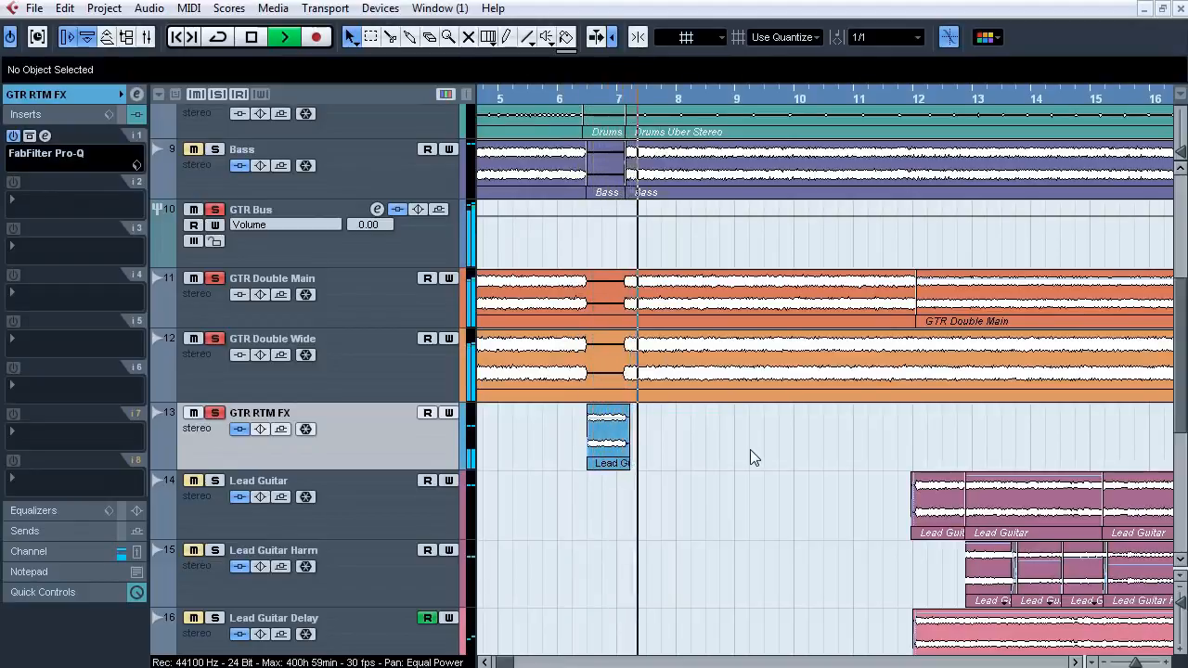
pyautogui.press('space')
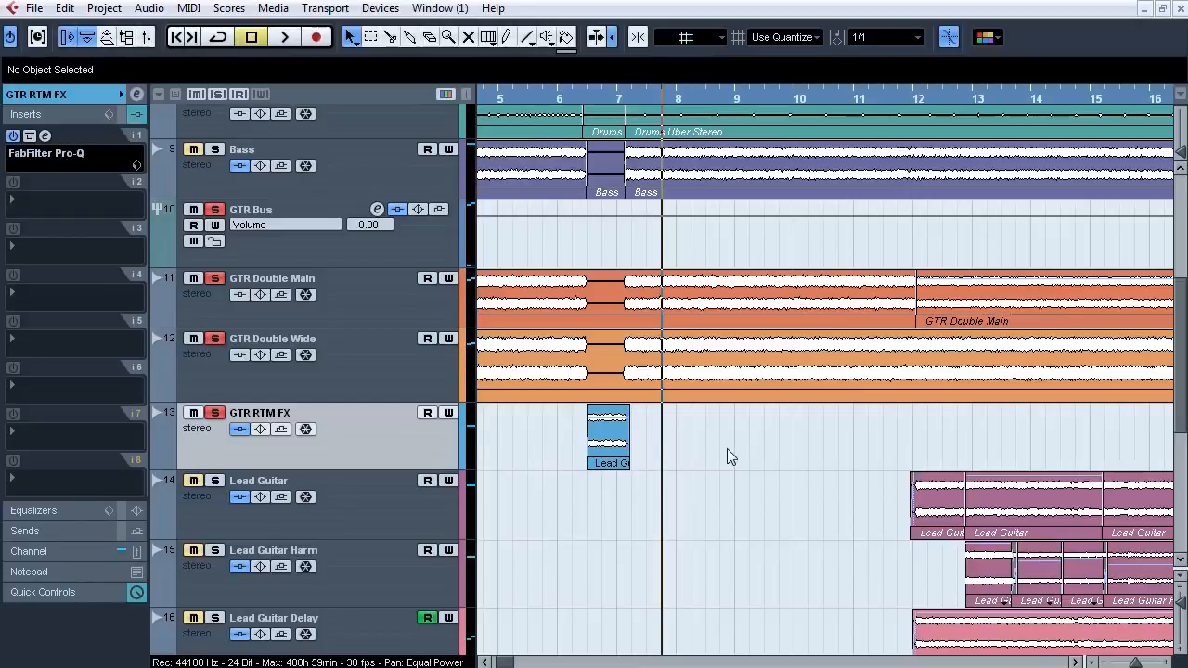
pyautogui.moveTo(726, 448); pyautogui.dragTo(547, 469)
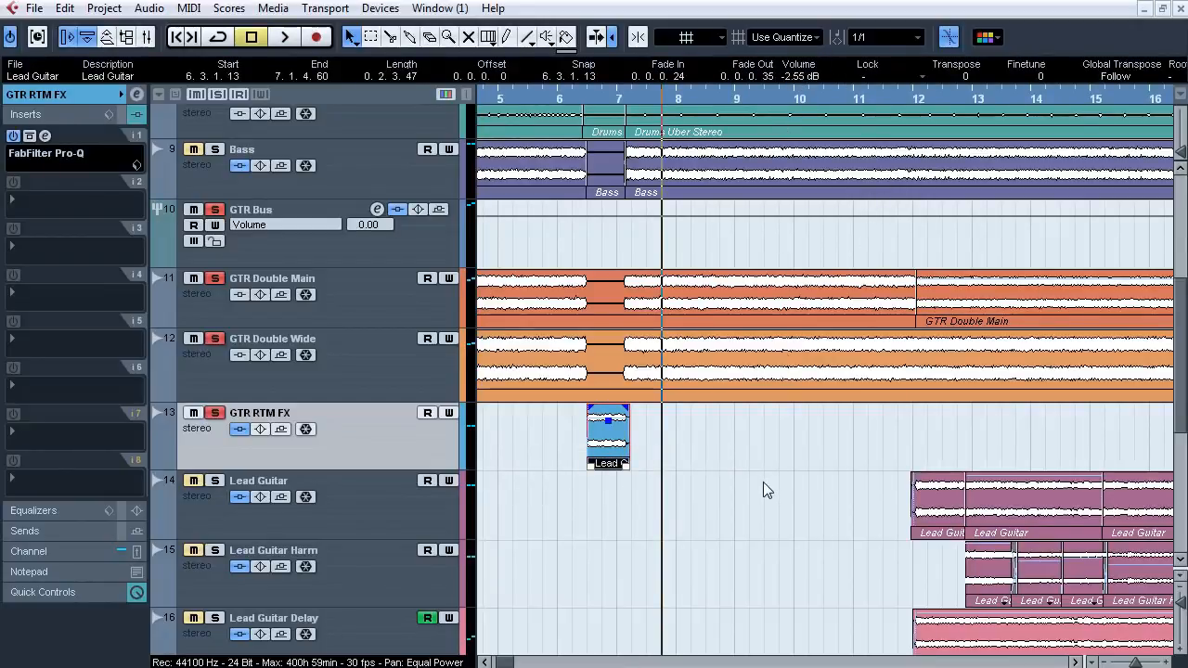
# Clear all solos, solo Lead Guitar and place the playhead just before bar 12.
pyautogui.moveTo(1134, 662); pyautogui.dragTo(1129, 662)
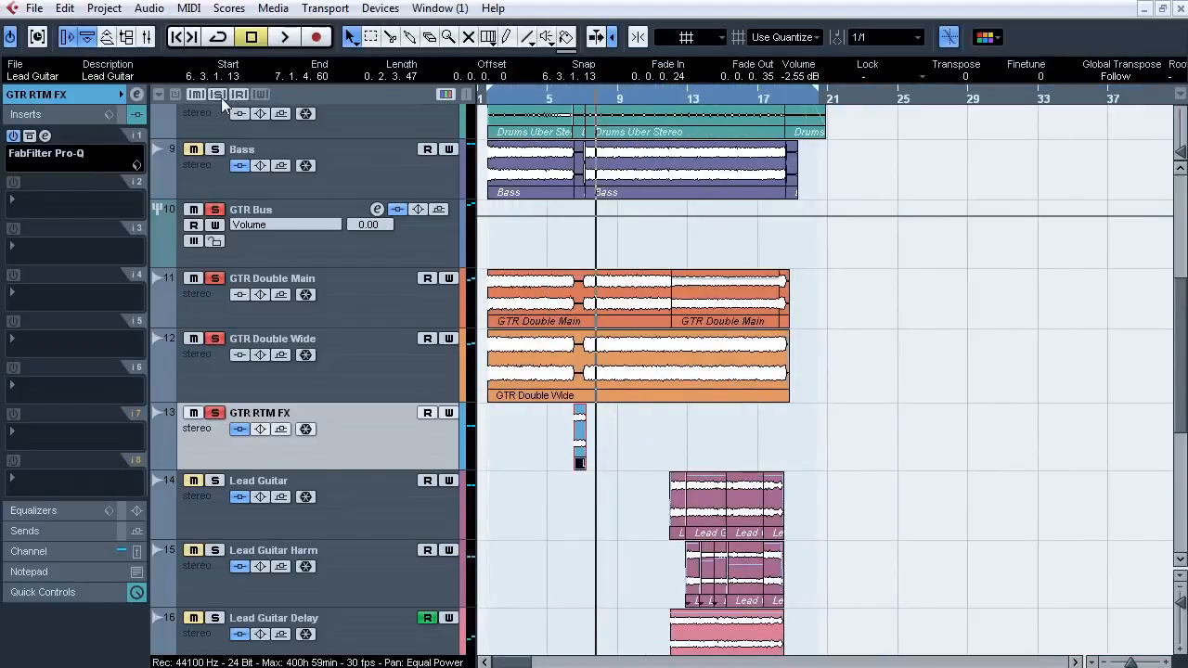
pyautogui.click(387, 504)
pyautogui.click(373, 557)
pyautogui.click(370, 506)
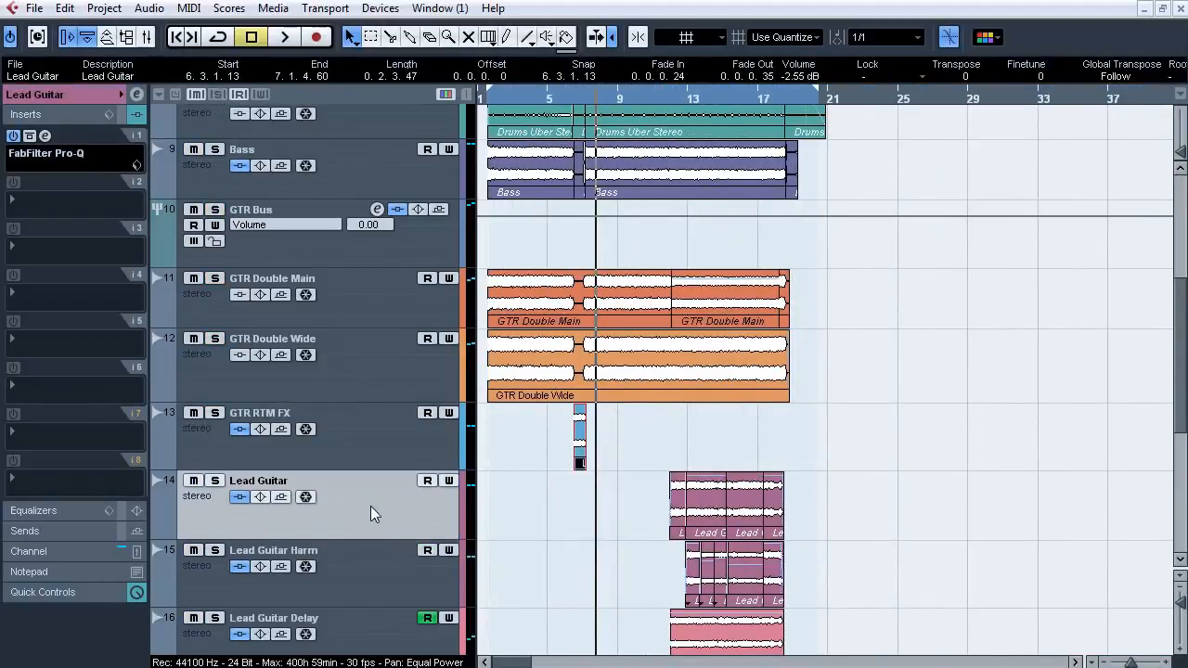
pyautogui.click(345, 573)
pyautogui.click(361, 507)
pyautogui.press('s')
pyautogui.moveTo(668, 99); pyautogui.dragTo(656, 149)
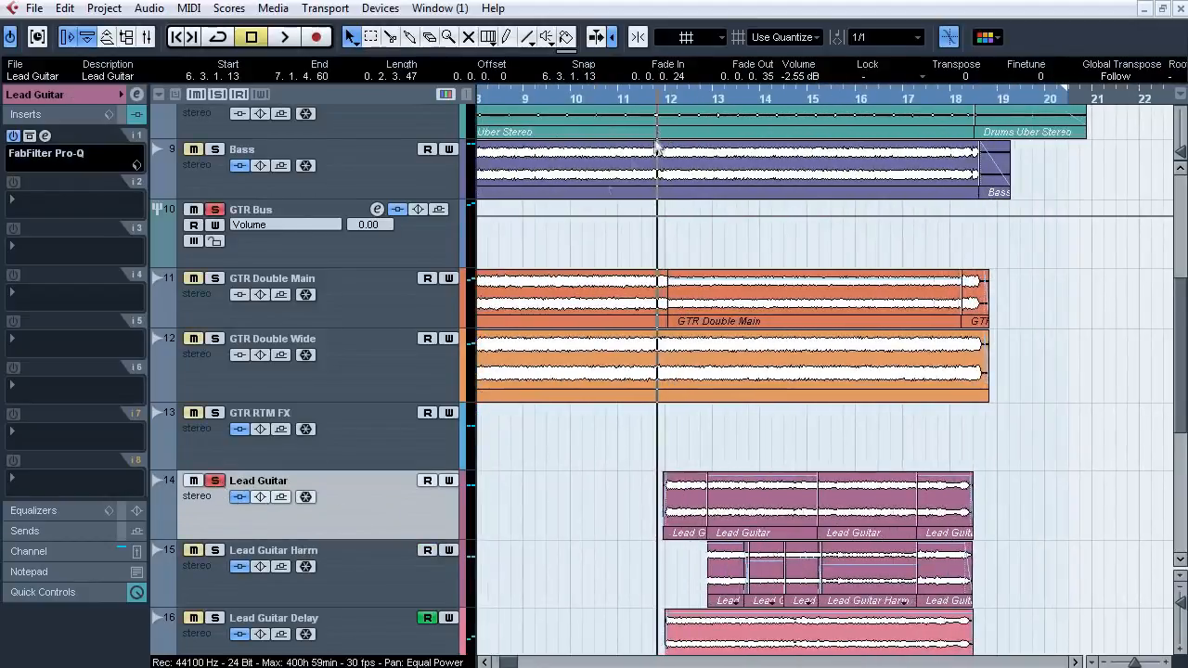
# Open the FabFilter Pro-Q insert of Lead Guitar, inspect its high cut band, and play the part with the plug-in bypassed and re-enabled.
pyautogui.click(45, 135)
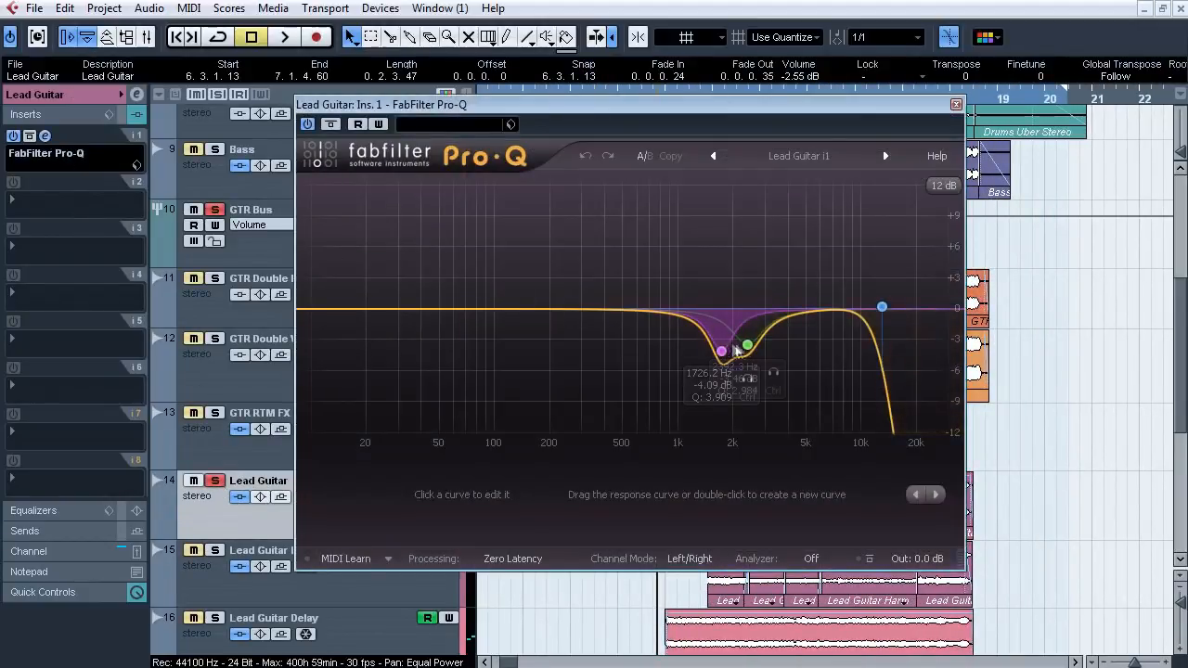
pyautogui.click(882, 307)
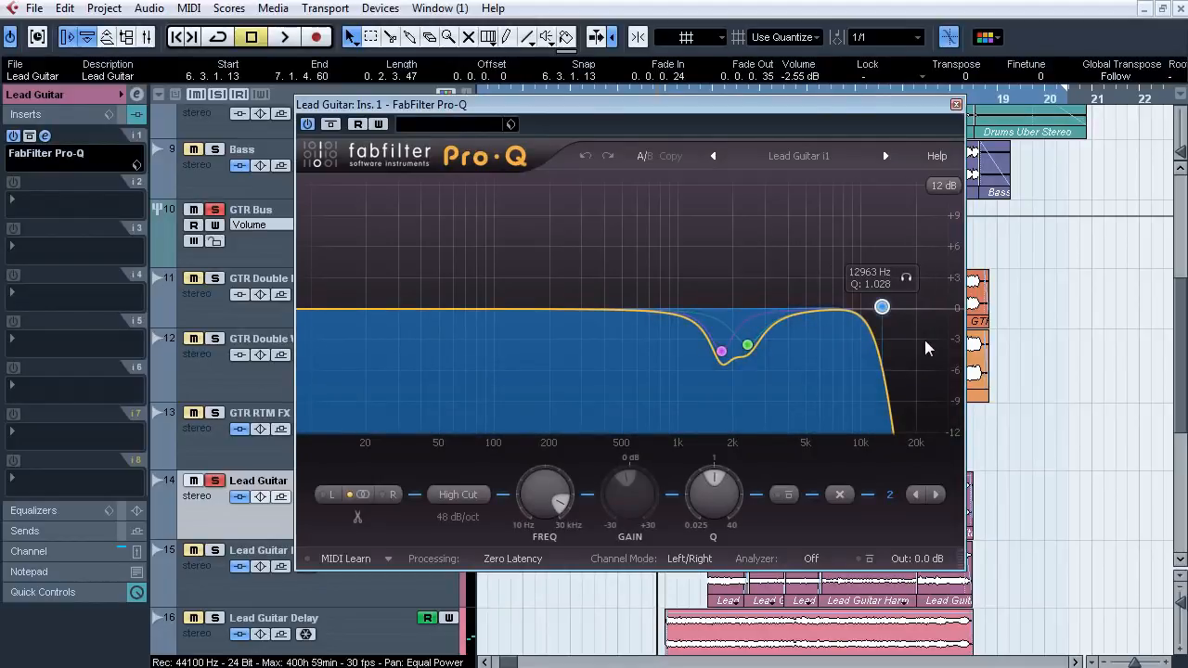
pyautogui.press('space')
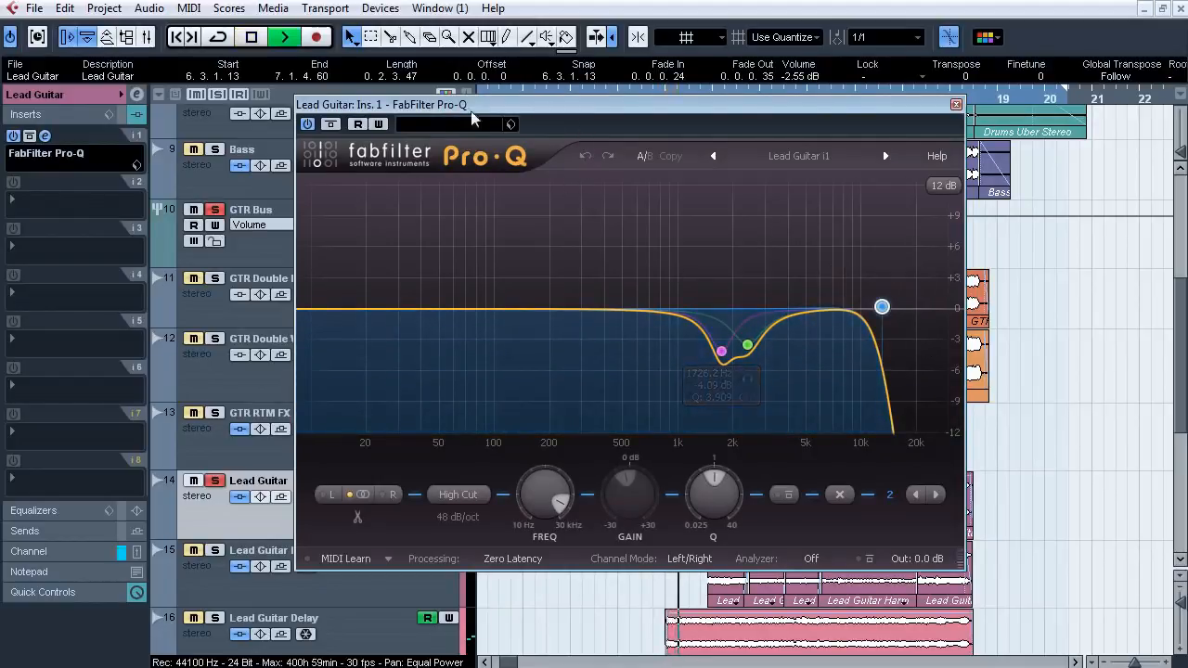
pyautogui.click(332, 128)
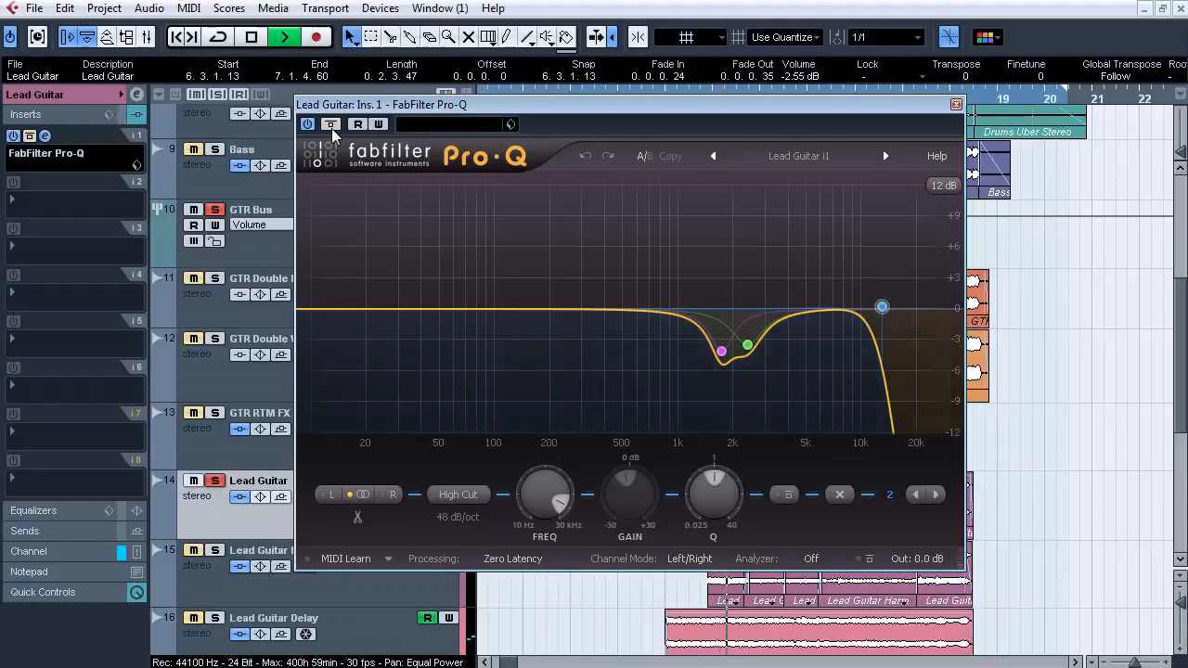
pyautogui.click(331, 126)
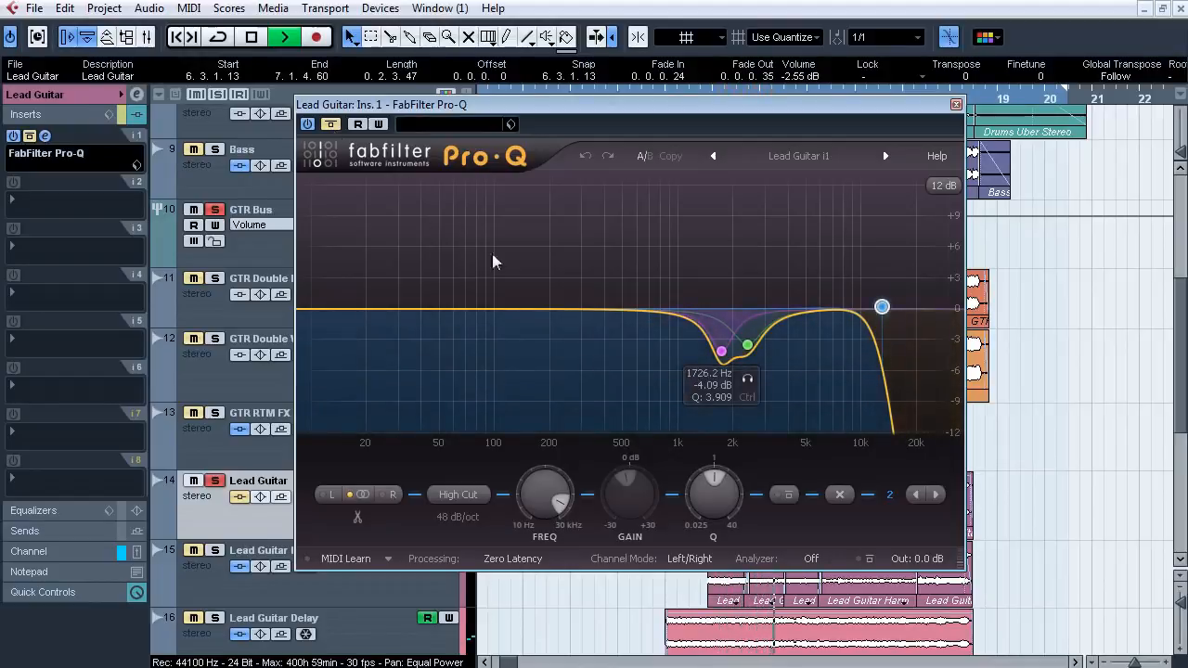
pyautogui.click(335, 132)
# Audition the 1726.2 Hz, 2392.3 Hz and high cut bands of Lead Guitar's Pro-Q separately during playback, and close the plug-in.
pyautogui.click(747, 380)
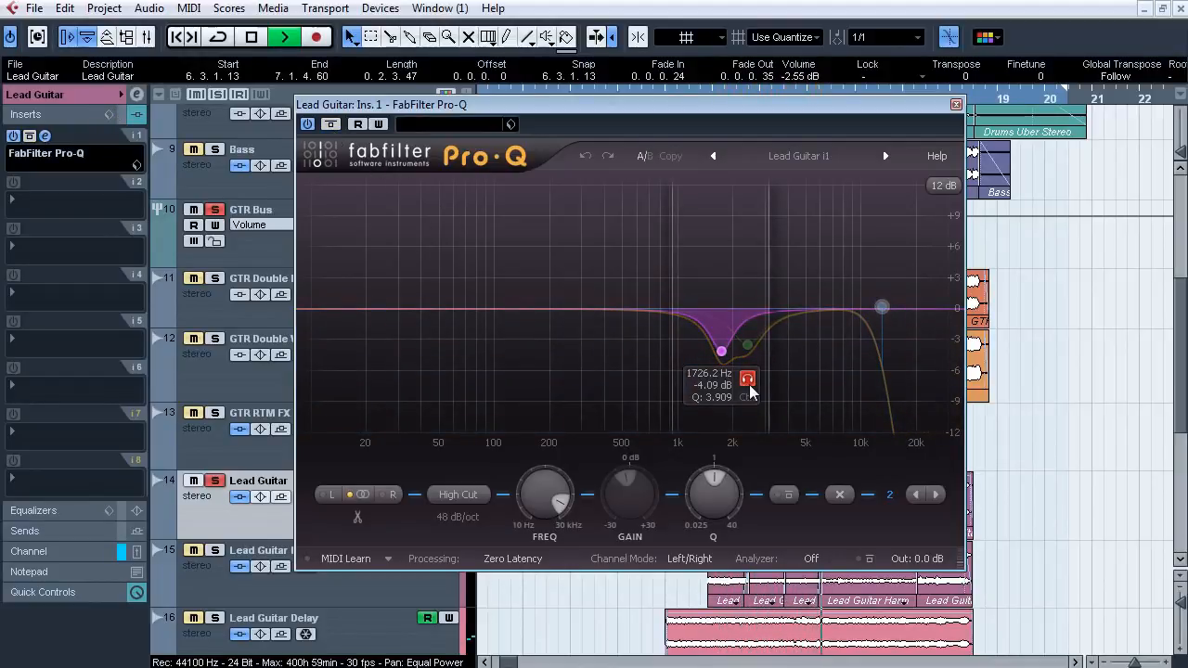
pyautogui.click(773, 376)
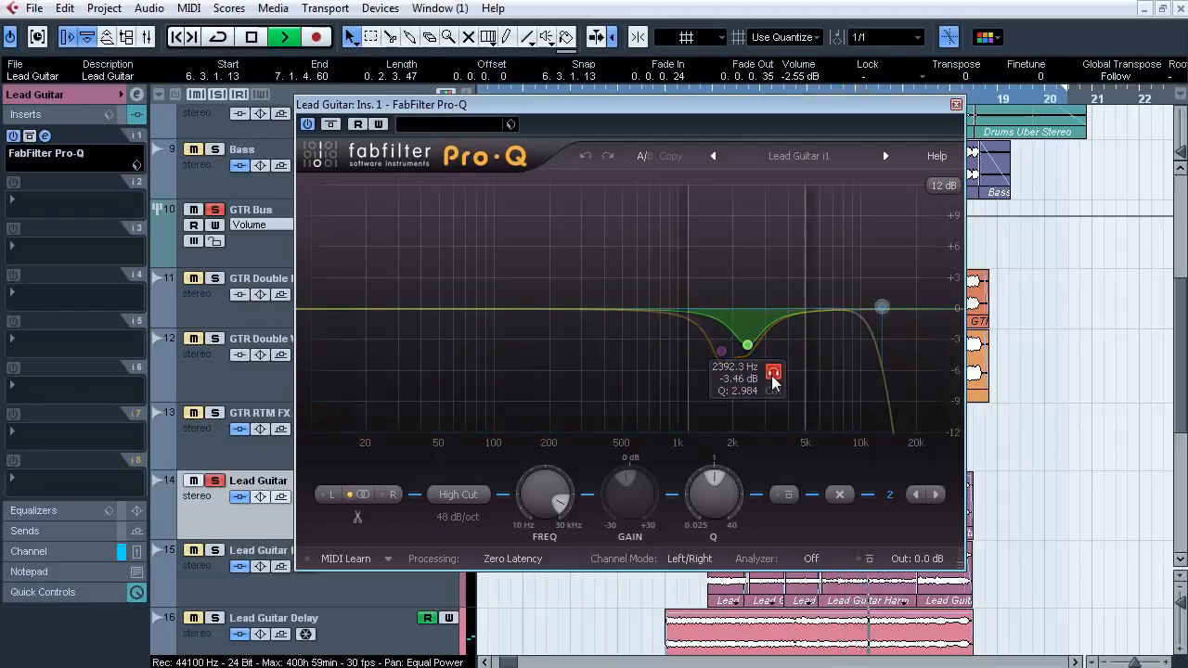
pyautogui.click(904, 277)
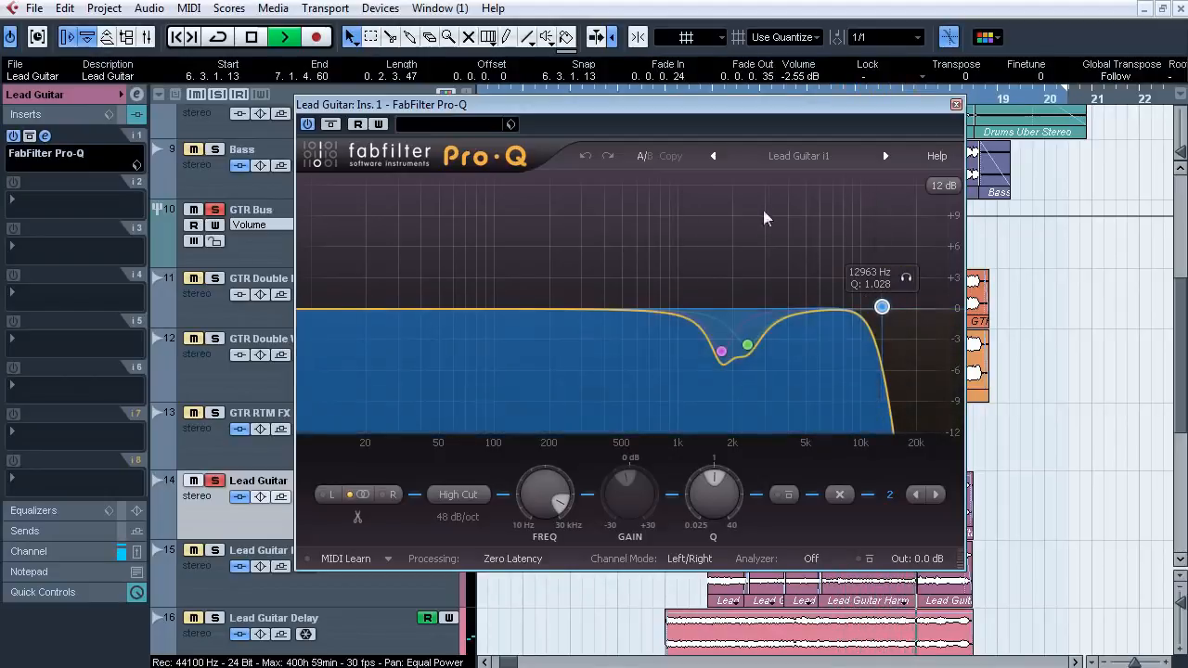
pyautogui.click(330, 128)
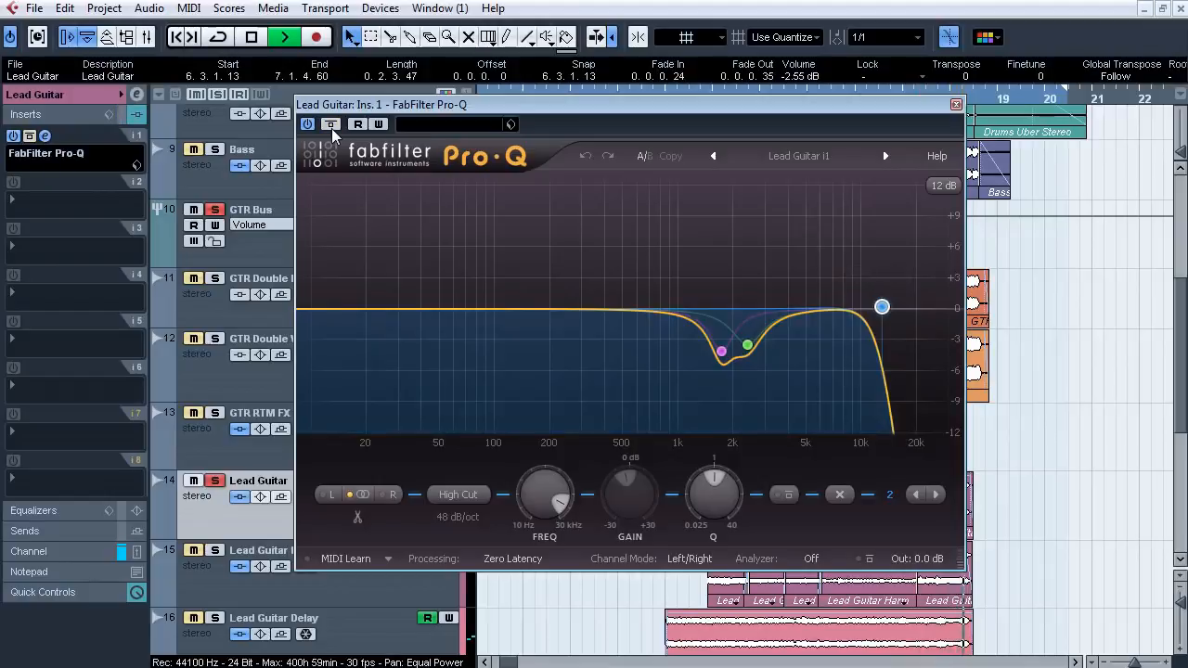
pyautogui.click(956, 104)
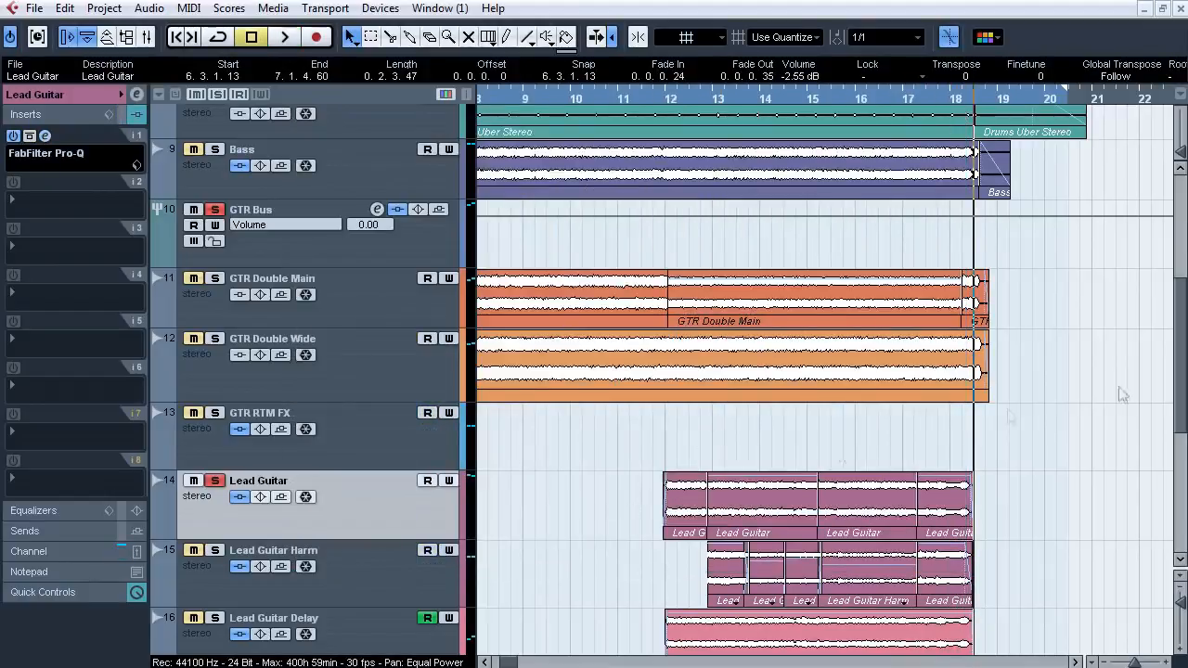
# Solo Lead Guitar Harm together with Lead Guitar and play both from just before bar 12 to the end of the part.
pyautogui.scroll(-3, 1121, 395)
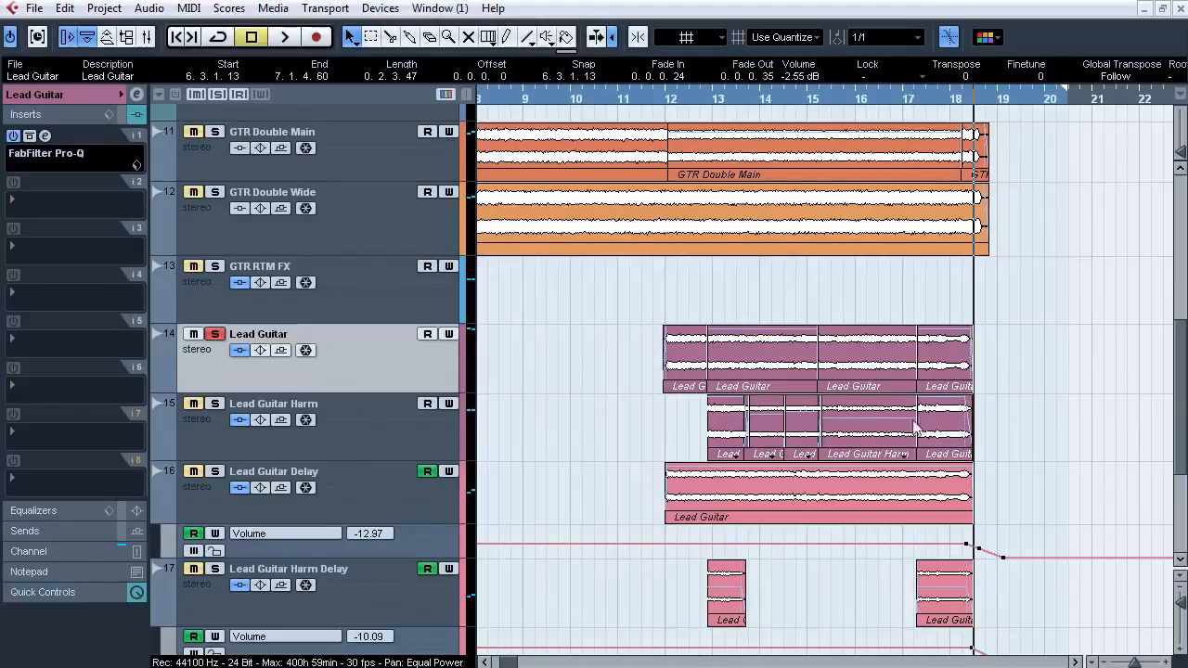
pyautogui.click(313, 416)
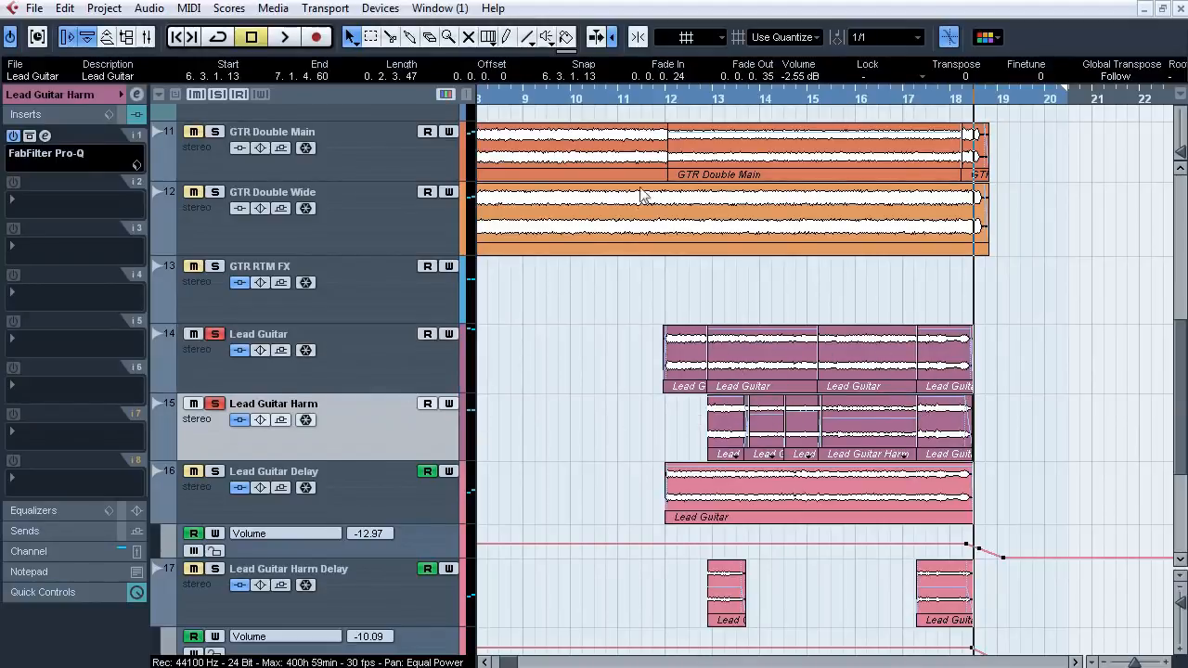
pyautogui.moveTo(659, 102); pyautogui.dragTo(654, 116)
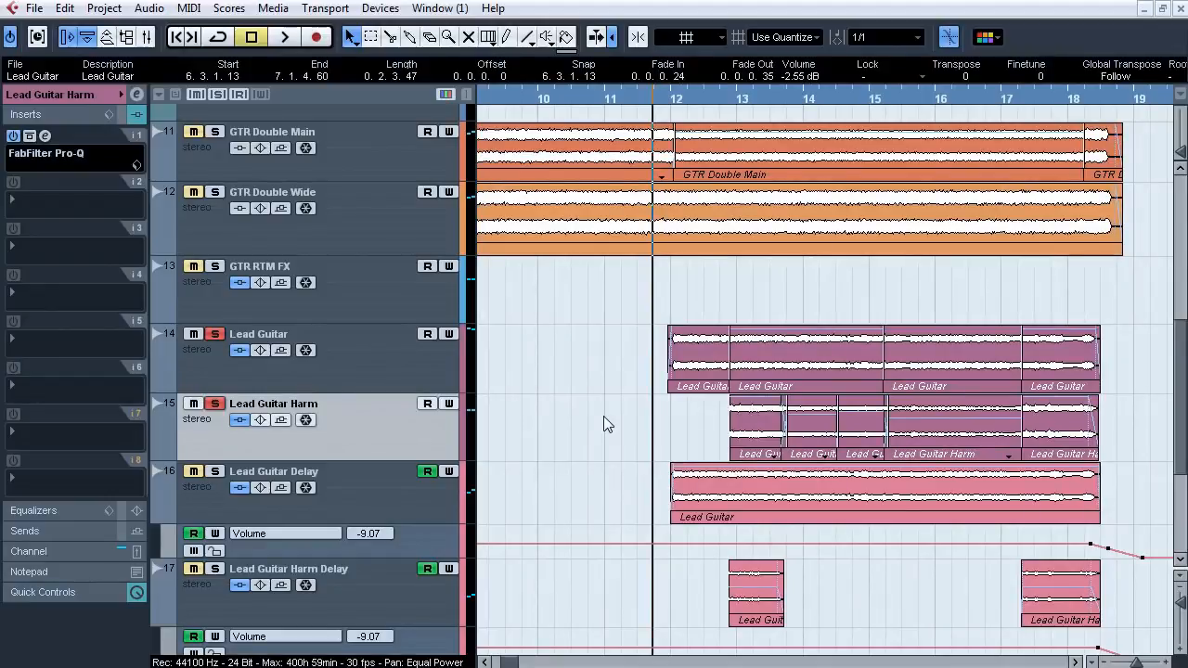
pyautogui.press('space')
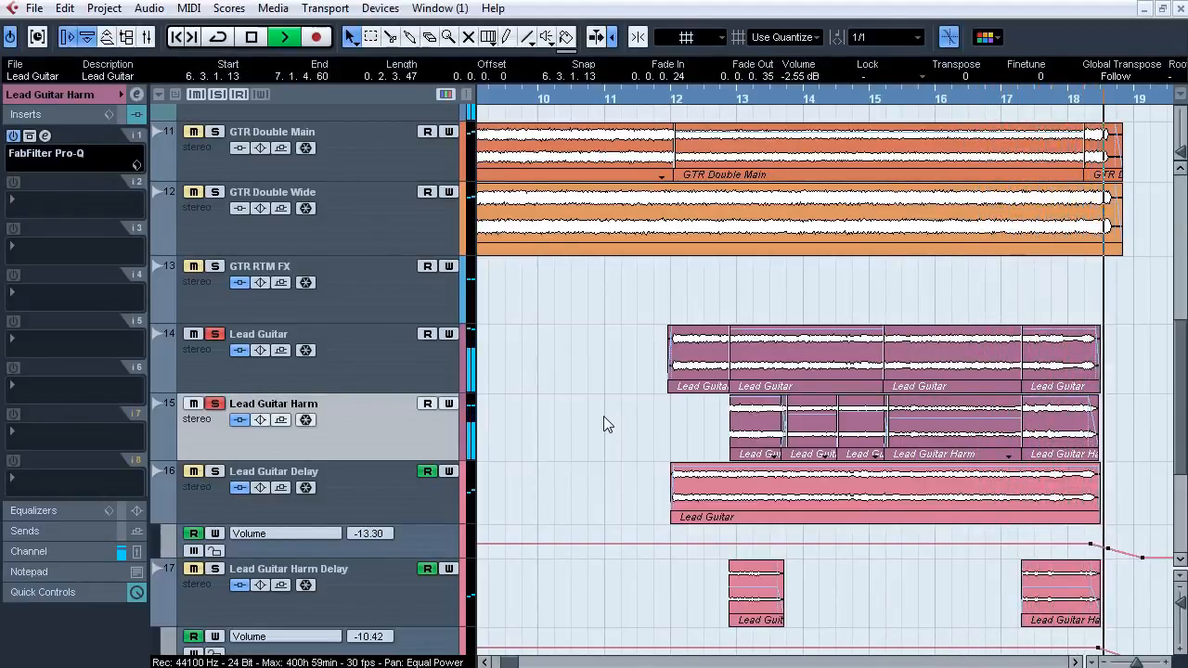
pyautogui.press('space')
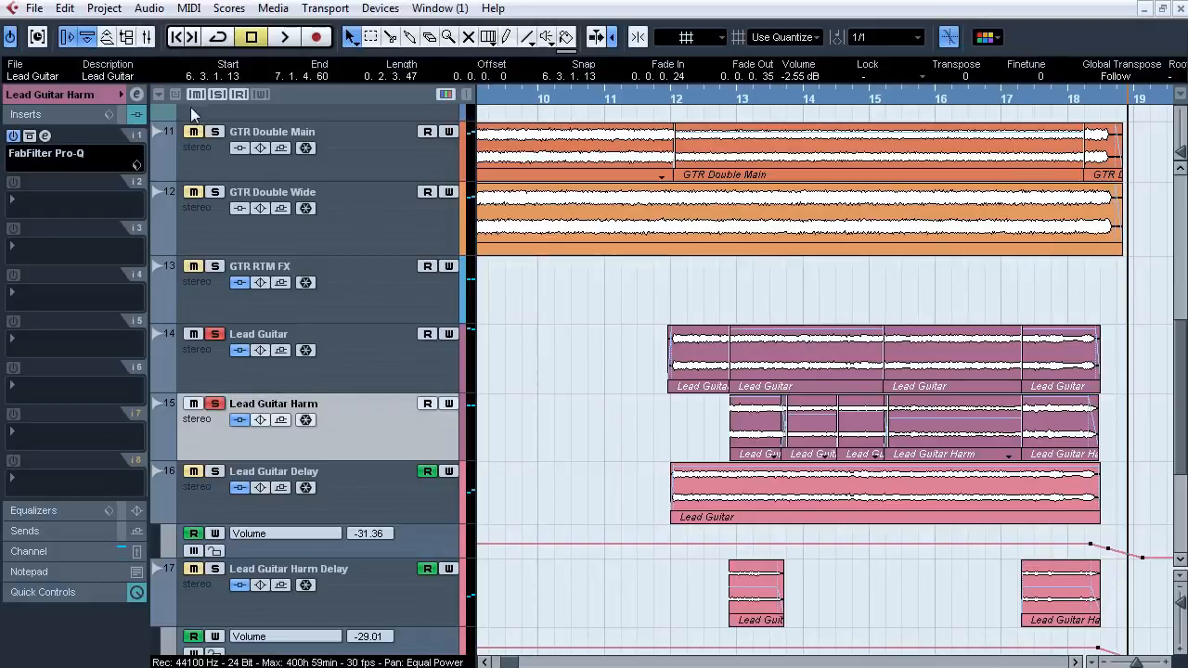
# Clear all solos, solo Lead Guitar Delay and play it from just before bar 12 with its inserts bypassed and re-enabled.
pyautogui.click(175, 94)
pyautogui.click(219, 482)
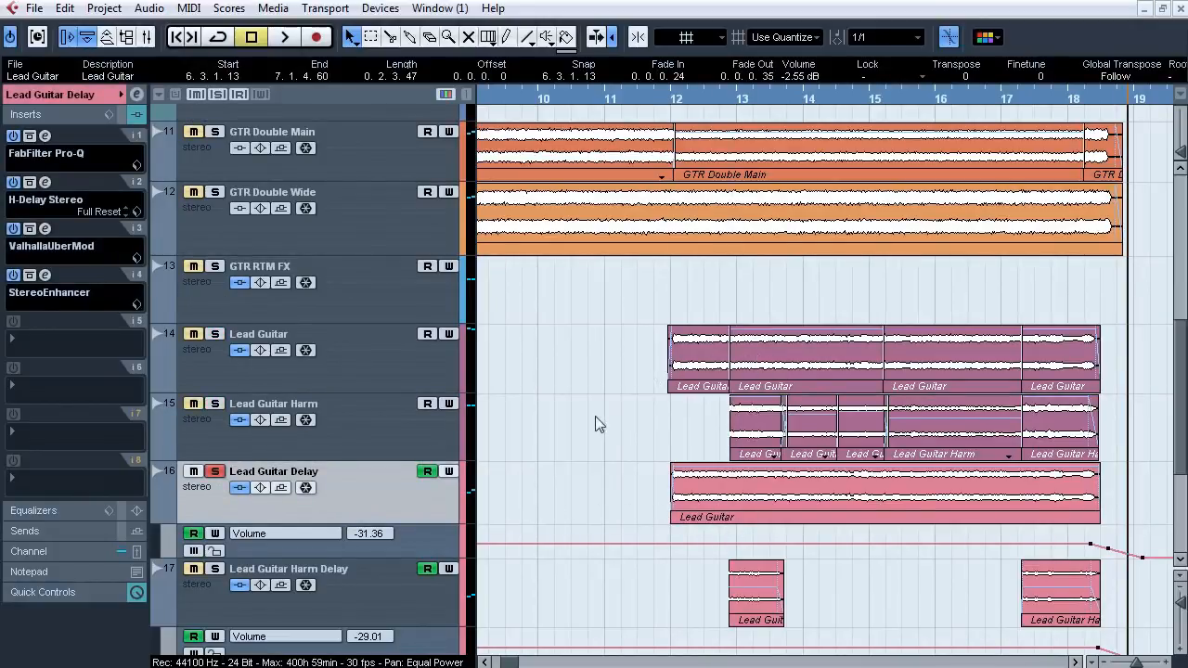
pyautogui.click(660, 100)
pyautogui.press('space')
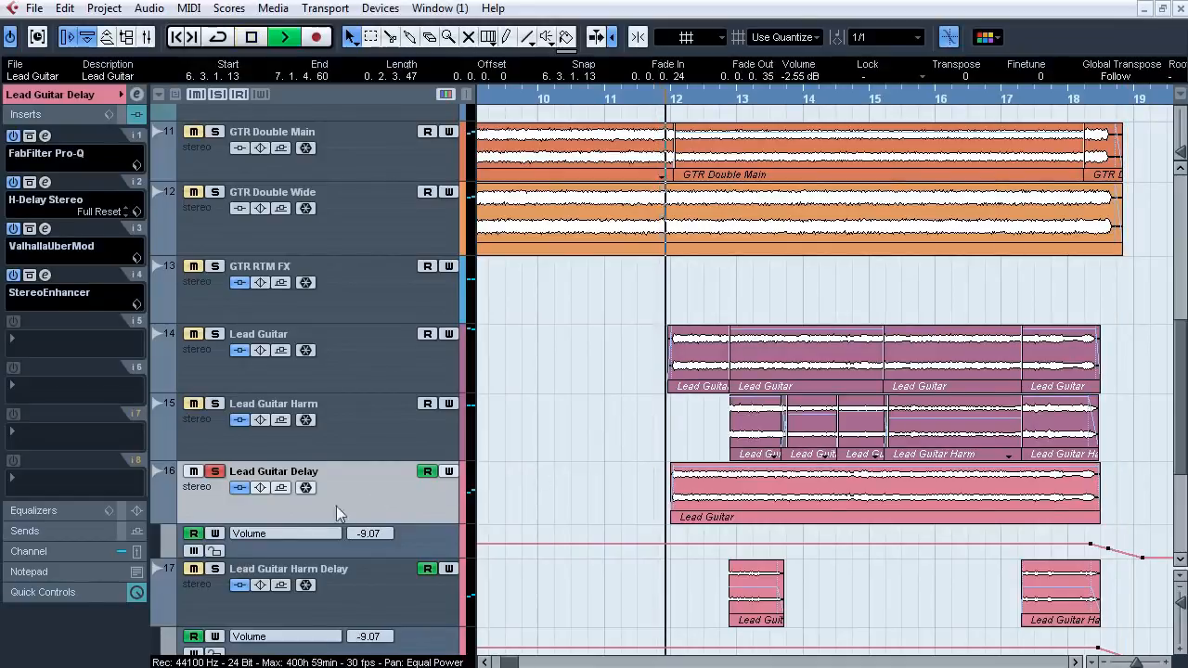
pyautogui.click(240, 488)
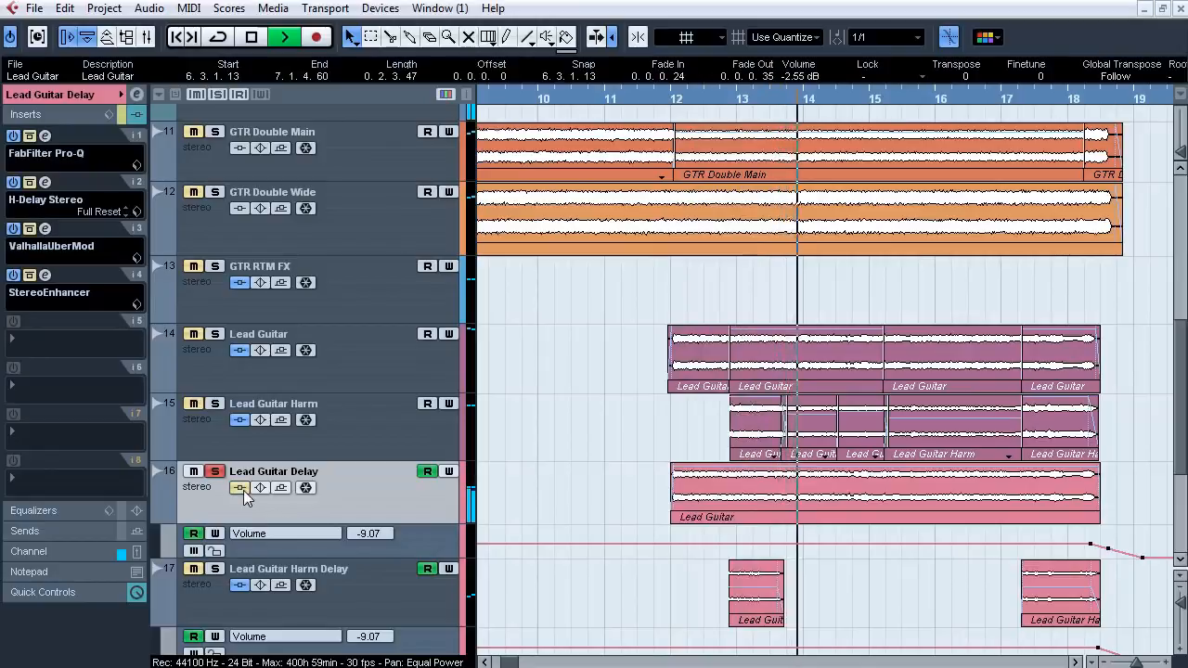
pyautogui.click(240, 488)
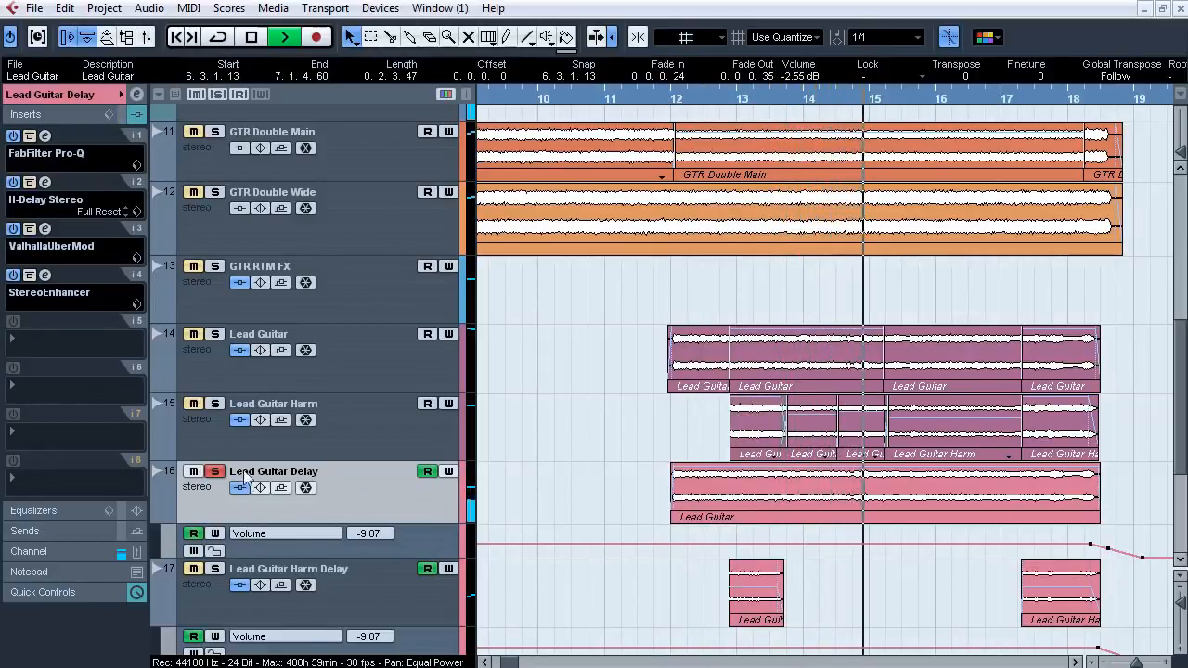
# Compare Lead Guitar Delay with and without Lead Guitar soloed alongside it, and stop playback.
pyautogui.click(214, 334)
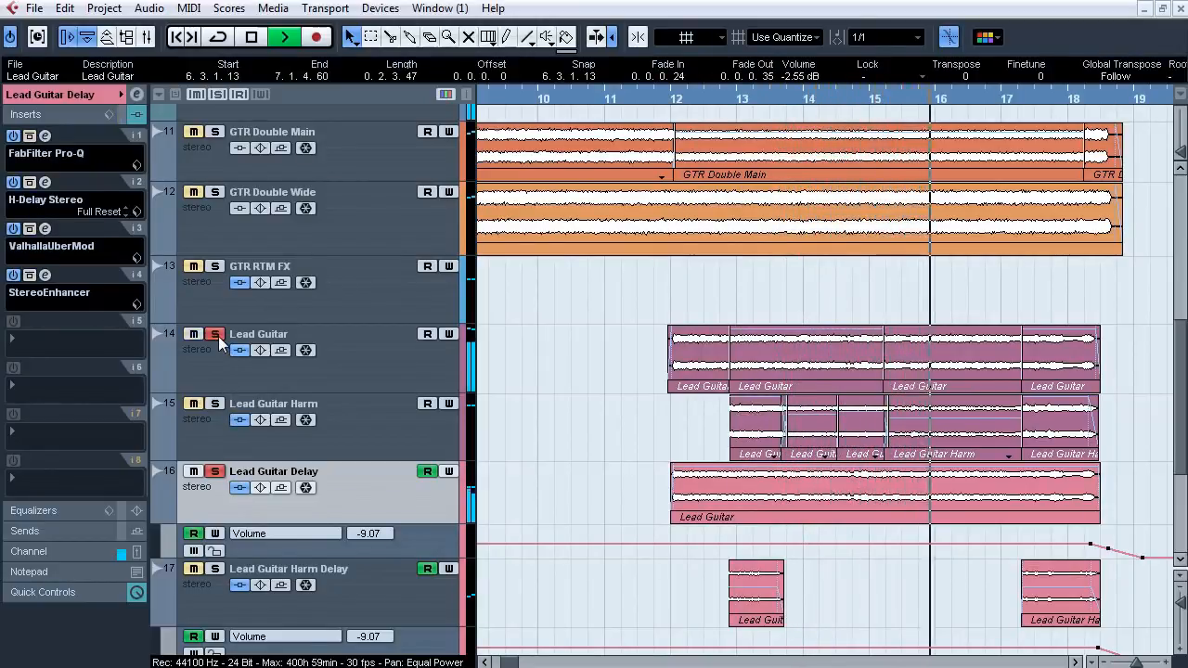
pyautogui.click(215, 336)
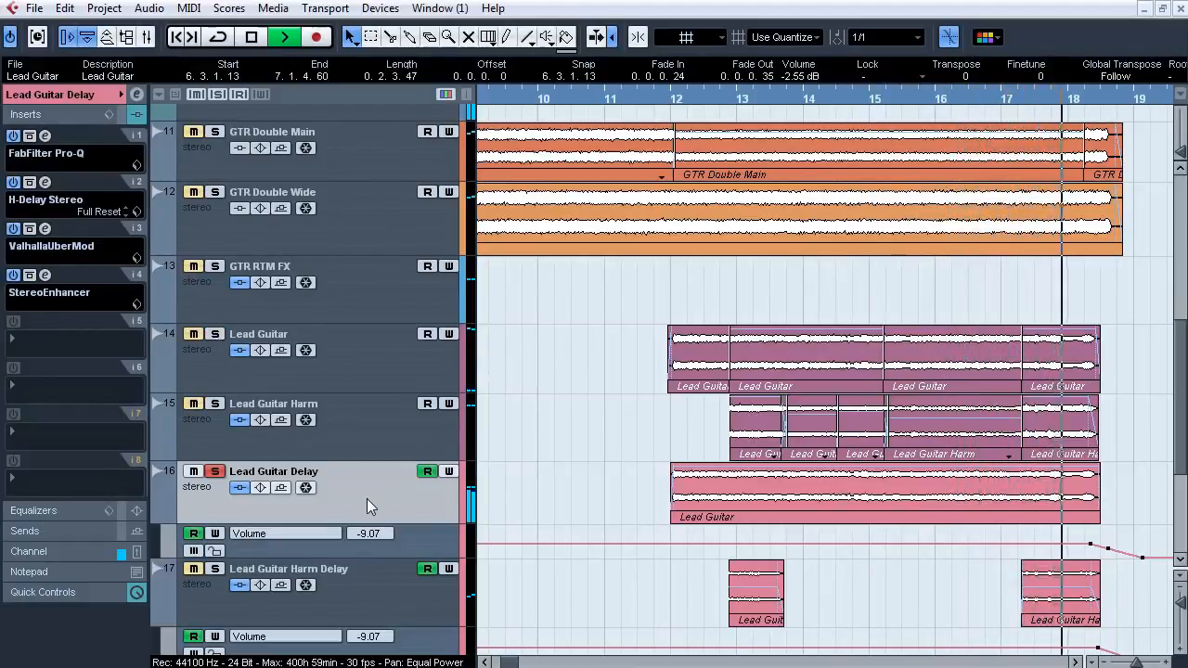
pyautogui.press('space')
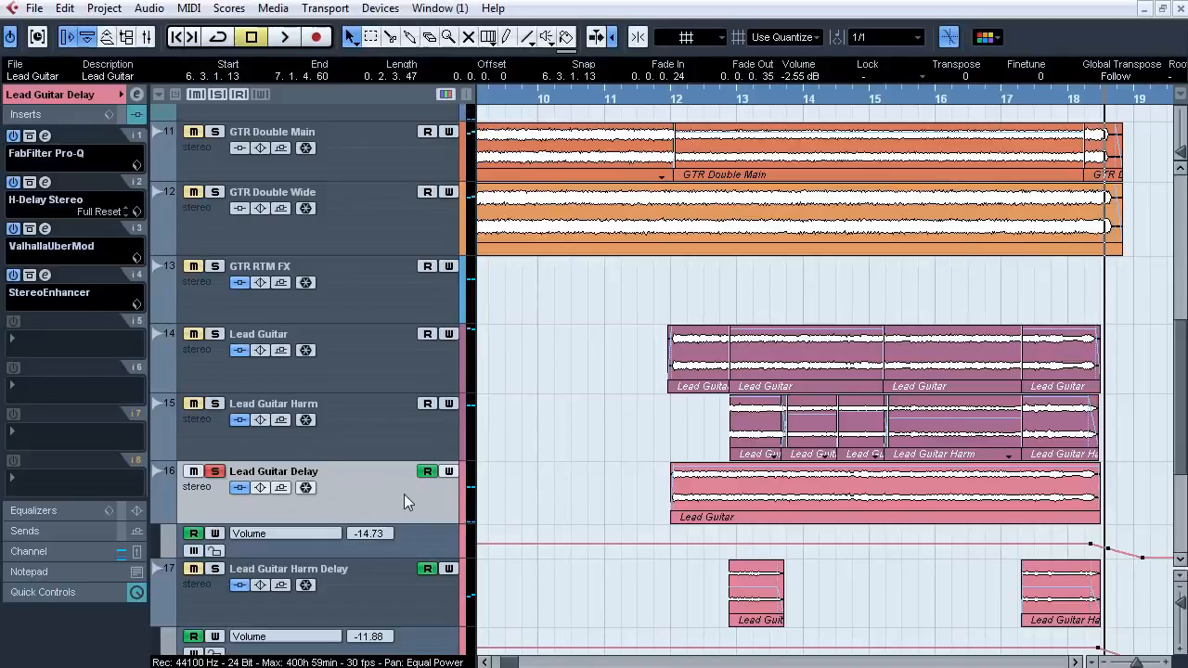
# Check the Pro-Q output gain on Lead Guitar Delay, try raising its clip's volume, and undo the volume change.
pyautogui.click(45, 135)
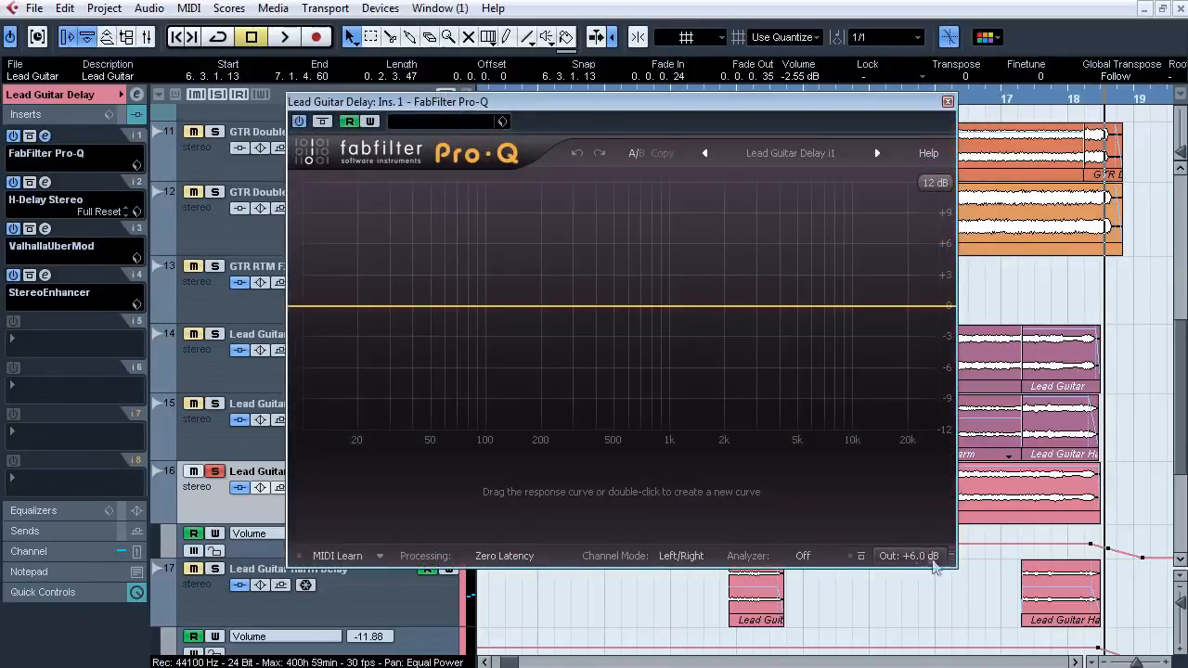
pyautogui.click(948, 101)
pyautogui.click(877, 478)
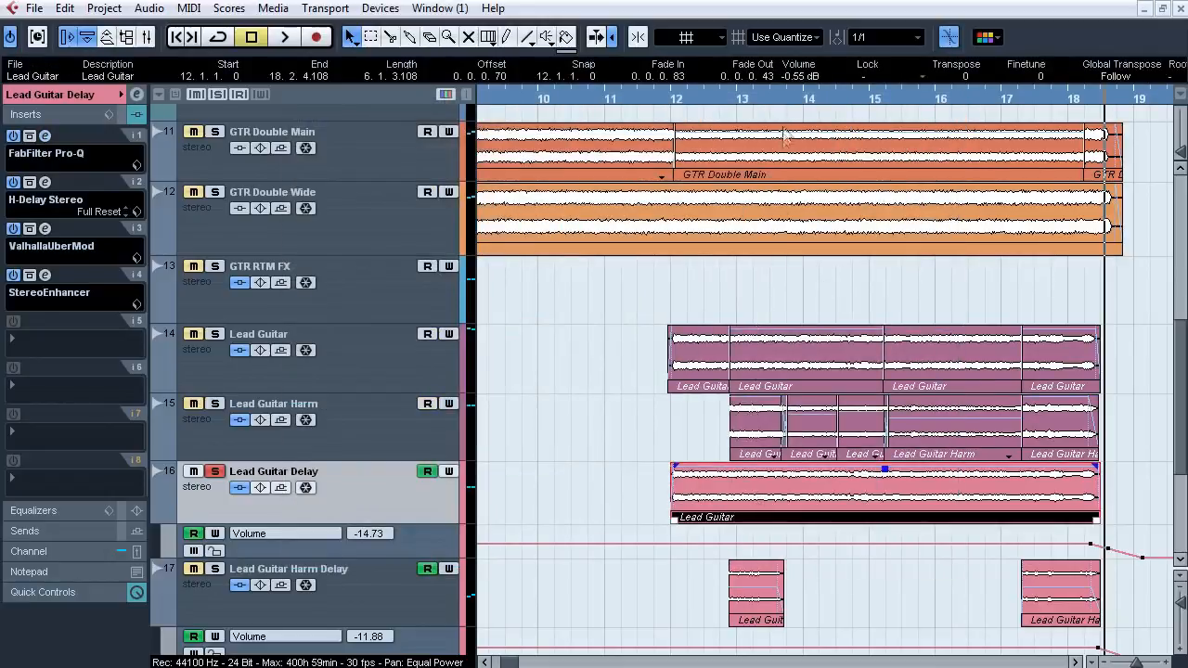
pyautogui.scroll(-3, 805, 58)
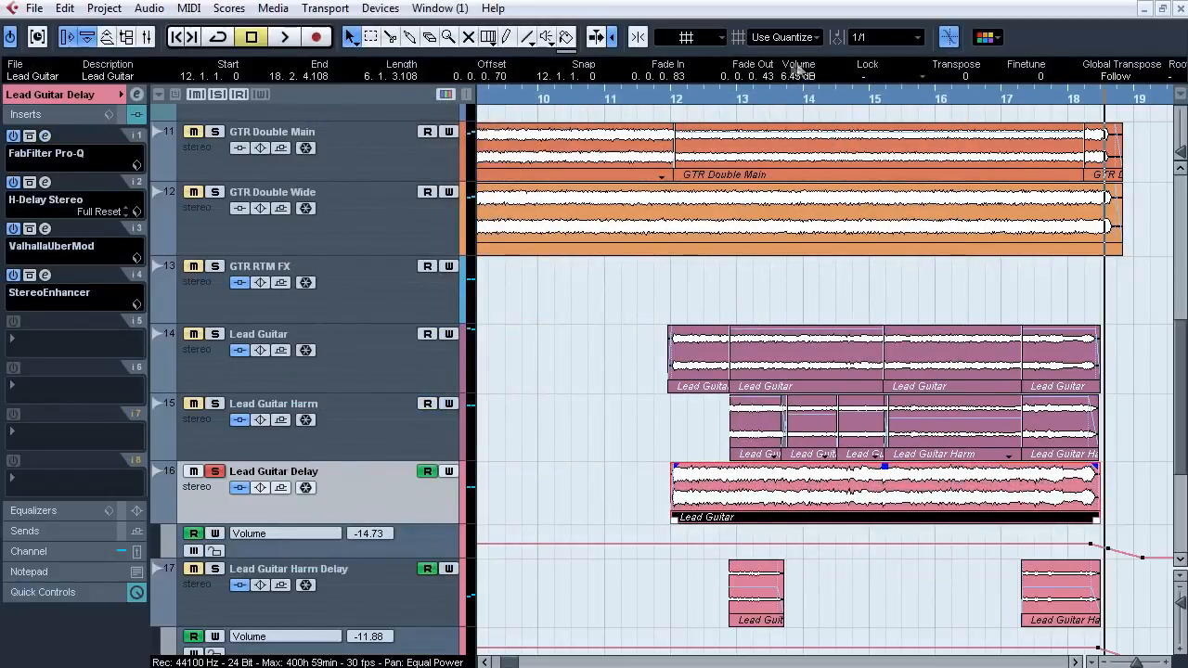
pyautogui.hotkey('ctrl', 'z')
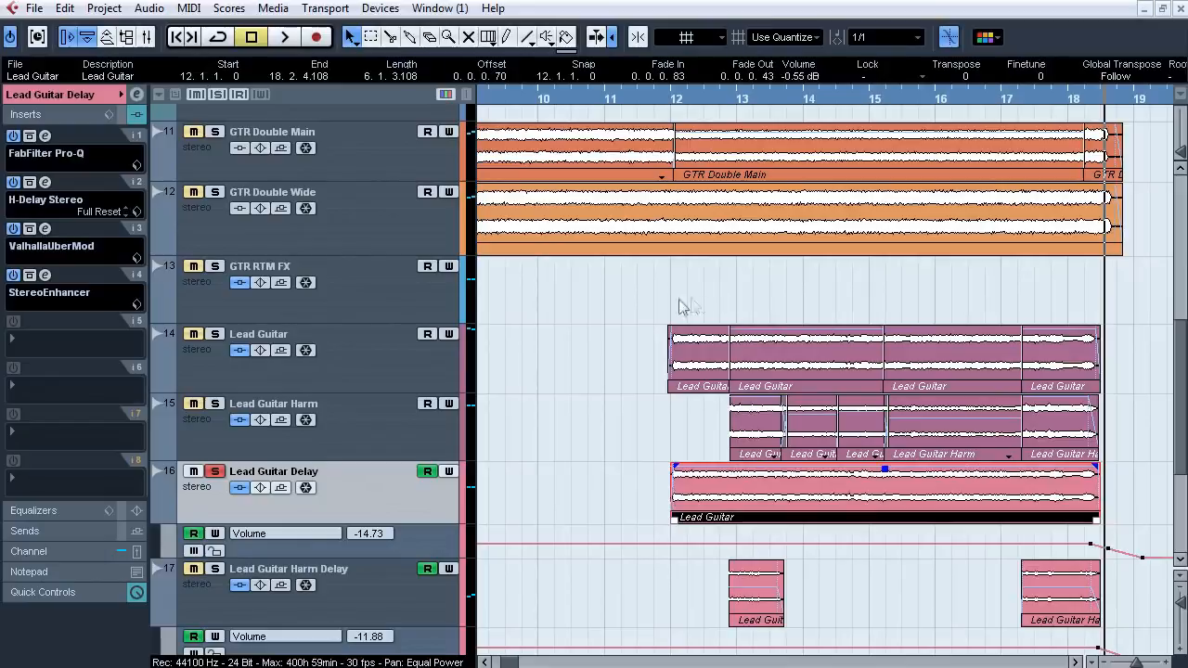
# Examine the H-Delay Stereo insert of Lead Guitar Delay, place the playhead at bar 12, and close the plug-in.
pyautogui.click(45, 183)
pyautogui.moveTo(424, 218); pyautogui.dragTo(429, 205)
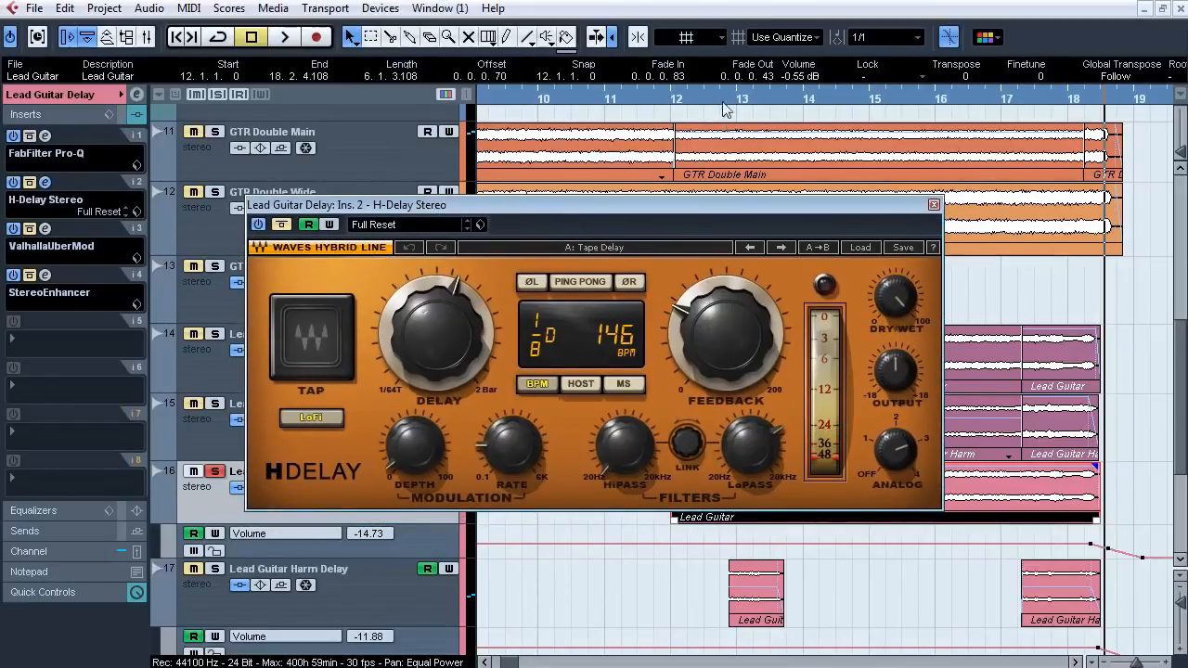
pyautogui.click(676, 100)
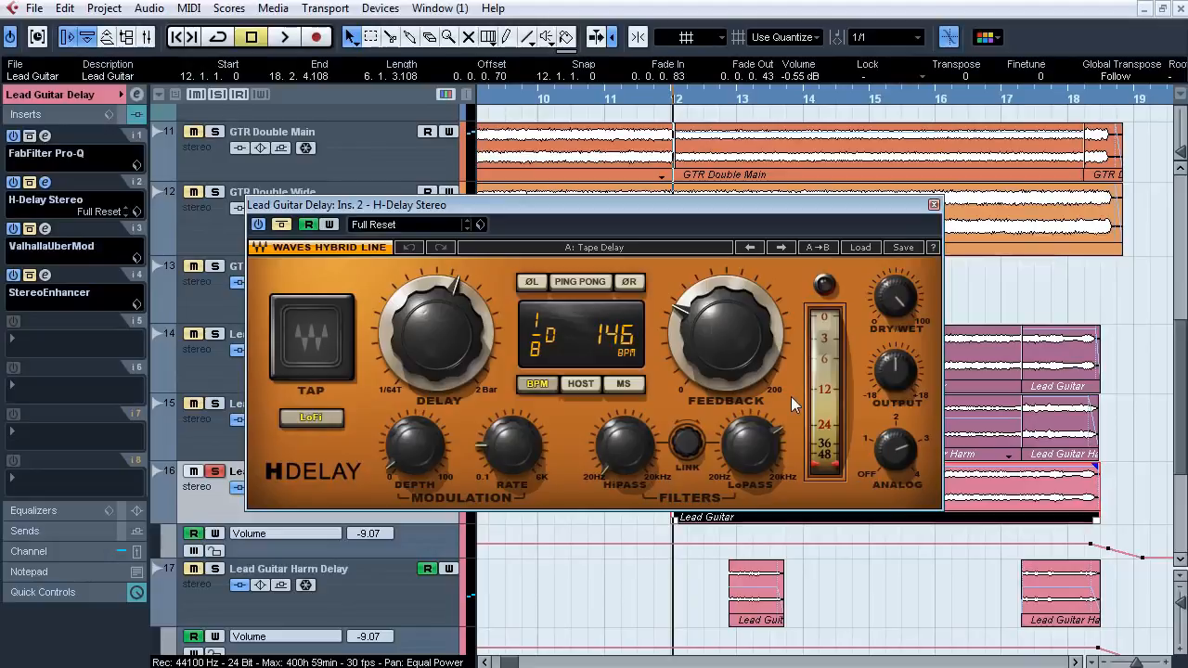
pyautogui.click(933, 205)
# Show the transport panel to check the project tempo, and look over the arrangement from the drums to the guitars.
pyautogui.press('F2')
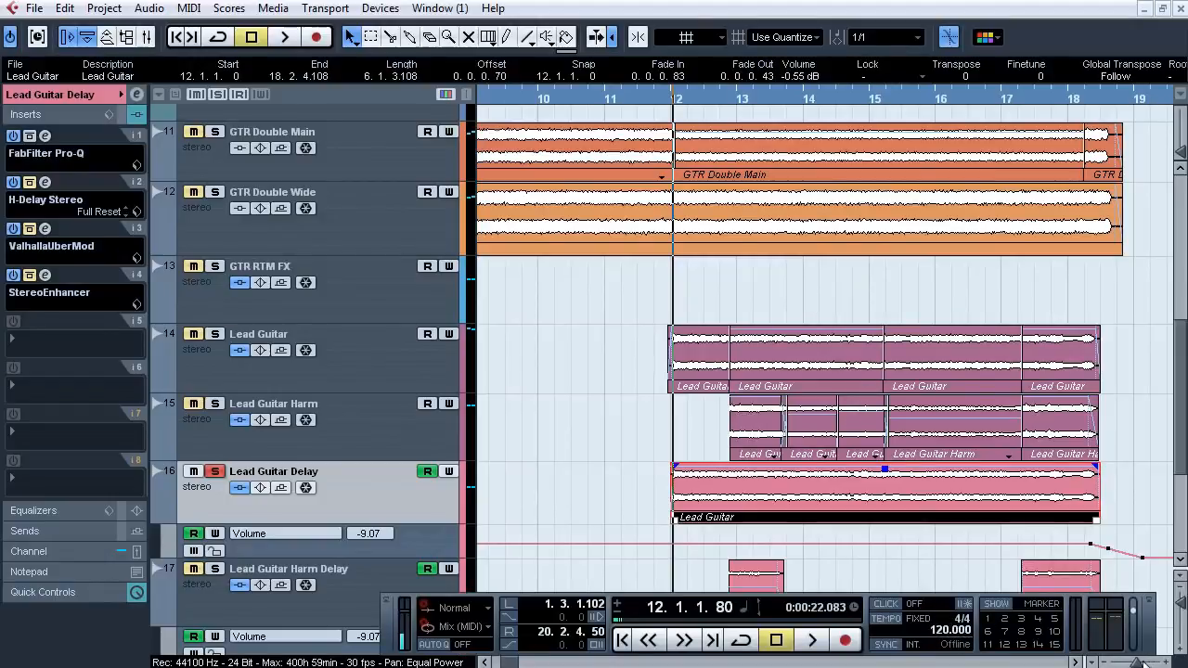
pyautogui.moveTo(1146, 662); pyautogui.dragTo(1130, 662)
pyautogui.moveTo(1179, 441); pyautogui.dragTo(1012, 329)
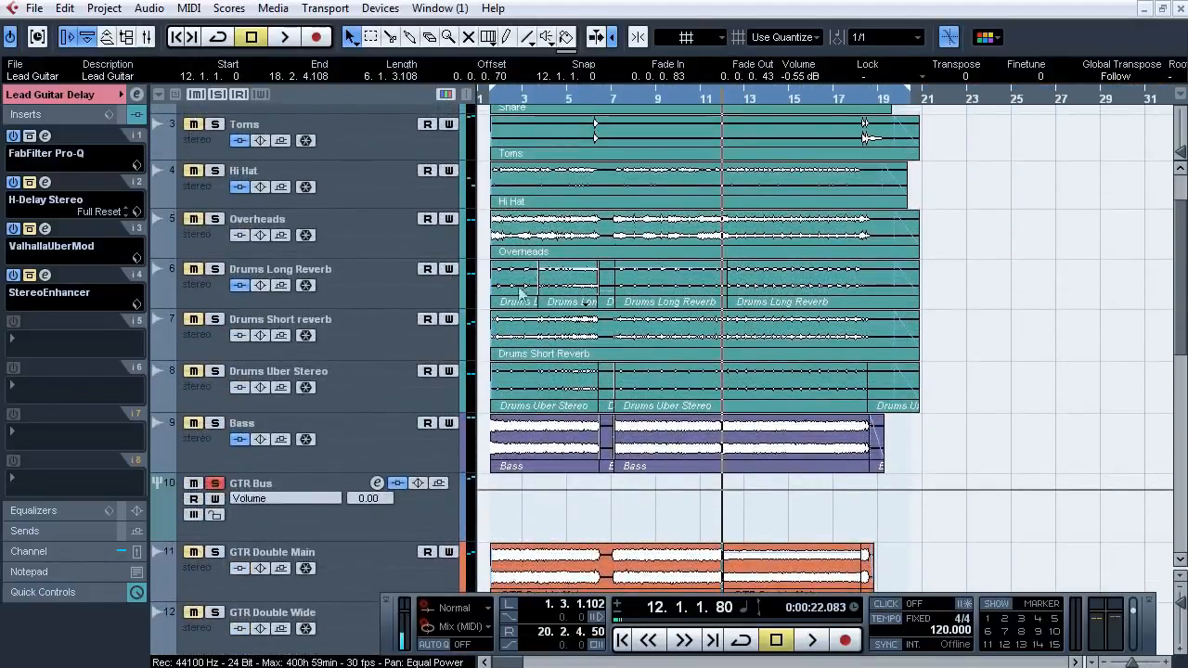
pyautogui.moveTo(1182, 327); pyautogui.dragTo(1182, 471)
# Hide the transport panel and play Lead Guitar Delay from between bars 12 and 13 with H-Delay active and ValhallaUberMod and StereoEnhancer bypassed.
pyautogui.moveTo(739, 99); pyautogui.dragTo(753, 190)
pyautogui.press('F2')
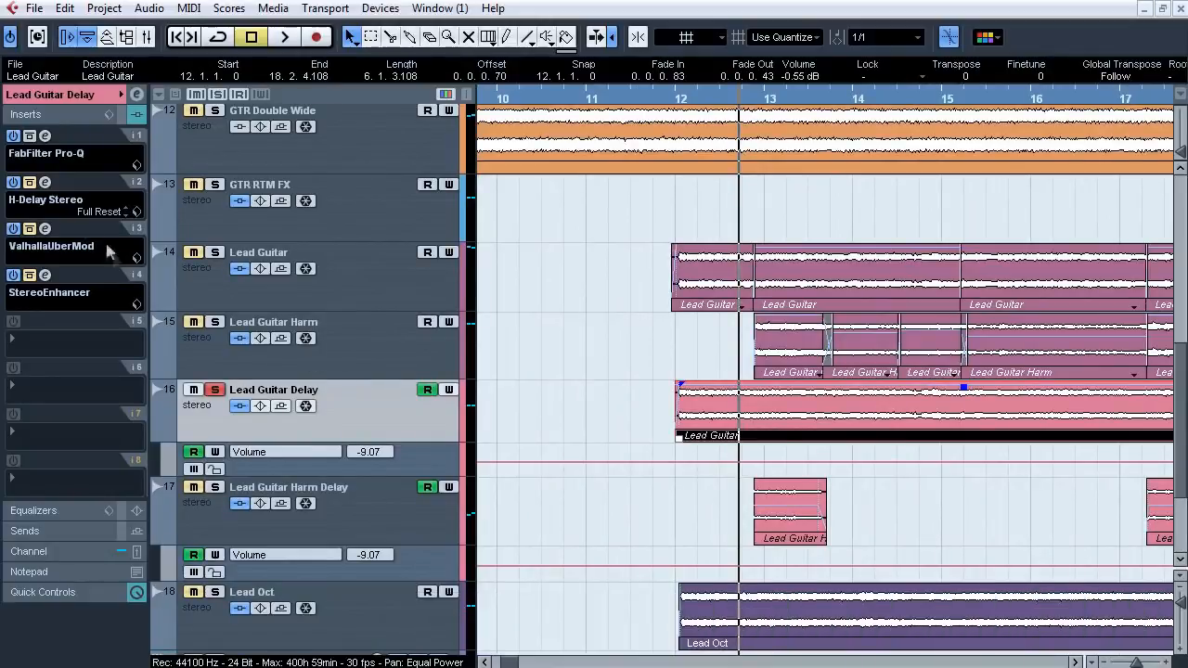
pyautogui.press('space')
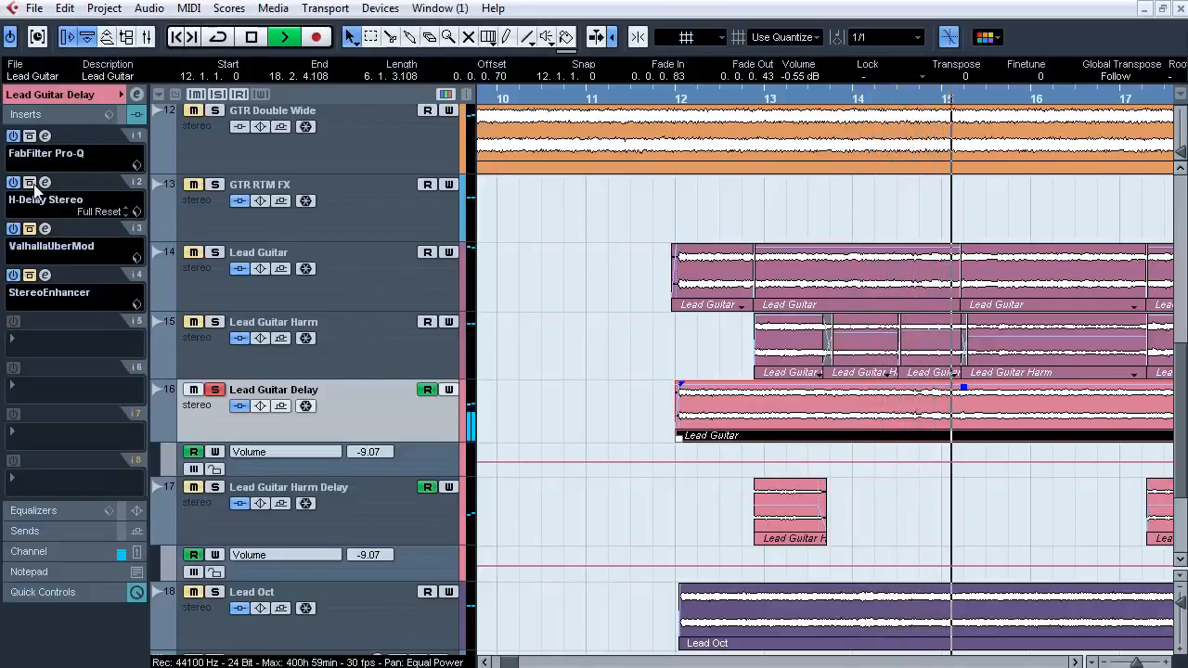
pyautogui.press('space')
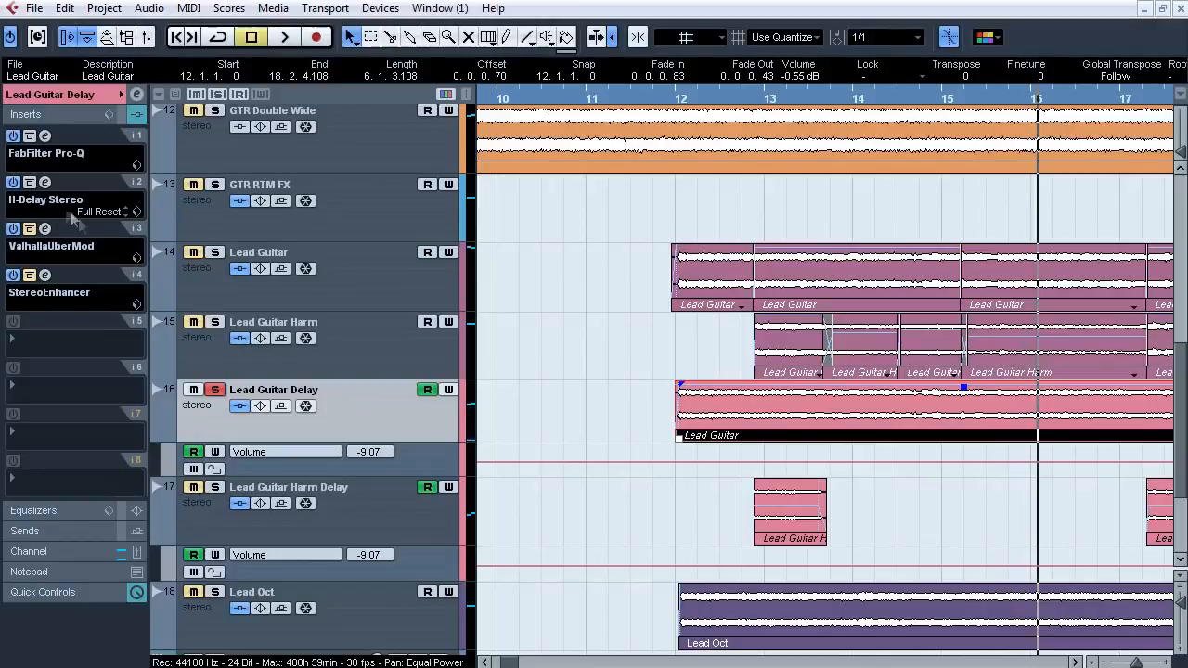
# Open the ValhallaUberMod insert of Lead Guitar Delay and look through its diffusion, EQ, drive, warp and modulation settings.
pyautogui.click(45, 229)
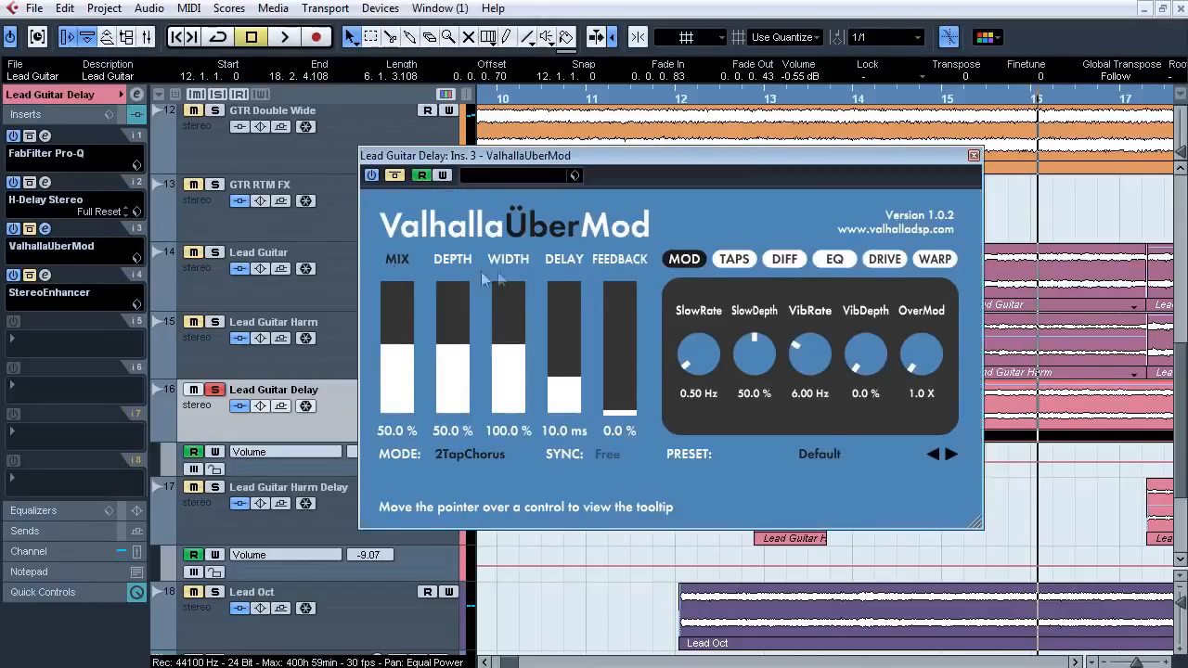
pyautogui.click(784, 259)
pyautogui.click(834, 259)
pyautogui.click(885, 259)
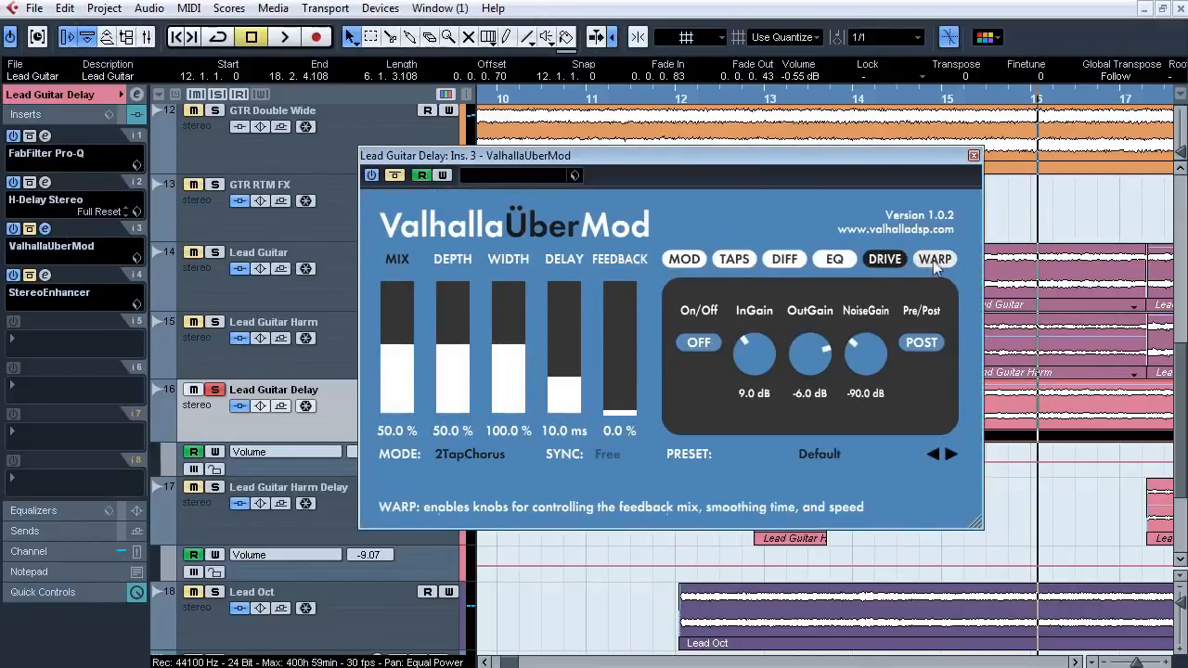
pyautogui.click(935, 260)
pyautogui.click(684, 259)
# Play Lead Guitar Delay from between bars 12 and 13, compare ValhallaUberMod bypassed and active, leave it active, and close the plug-in.
pyautogui.click(726, 99)
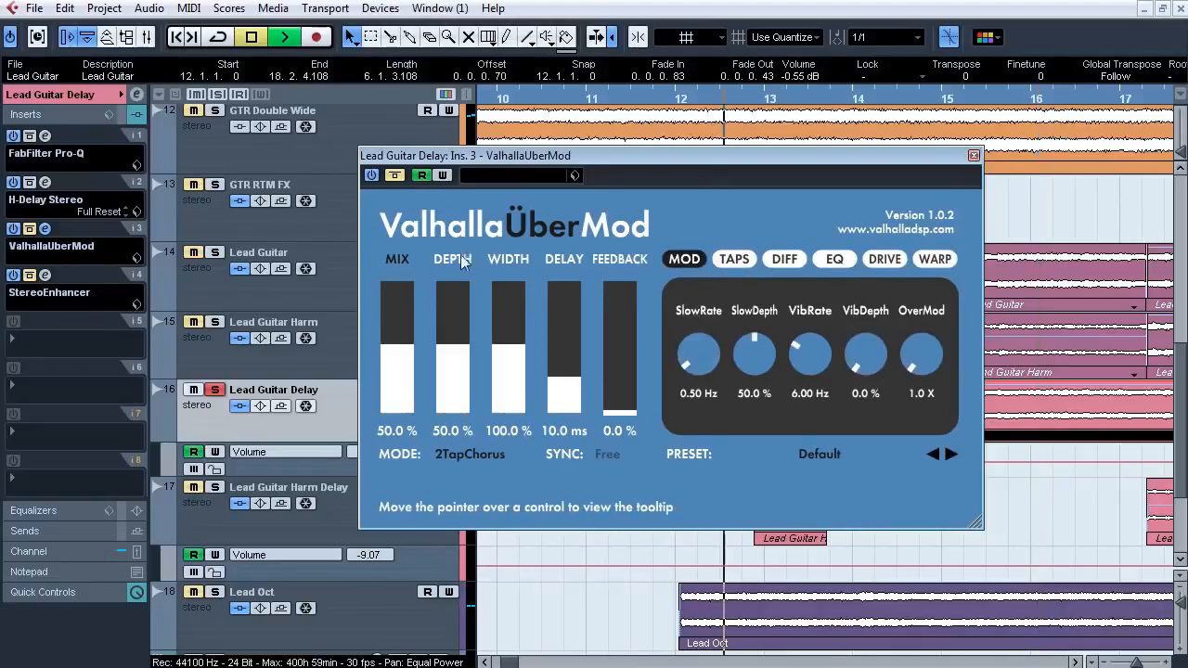
pyautogui.click(395, 178)
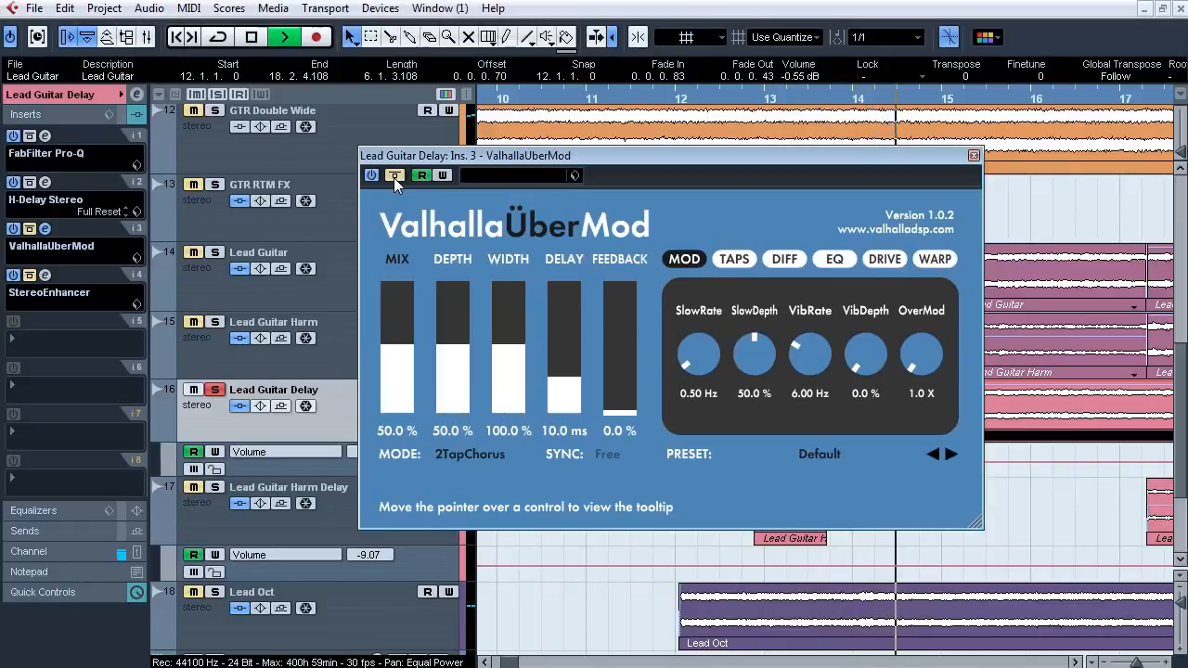
pyautogui.click(394, 177)
pyautogui.click(393, 178)
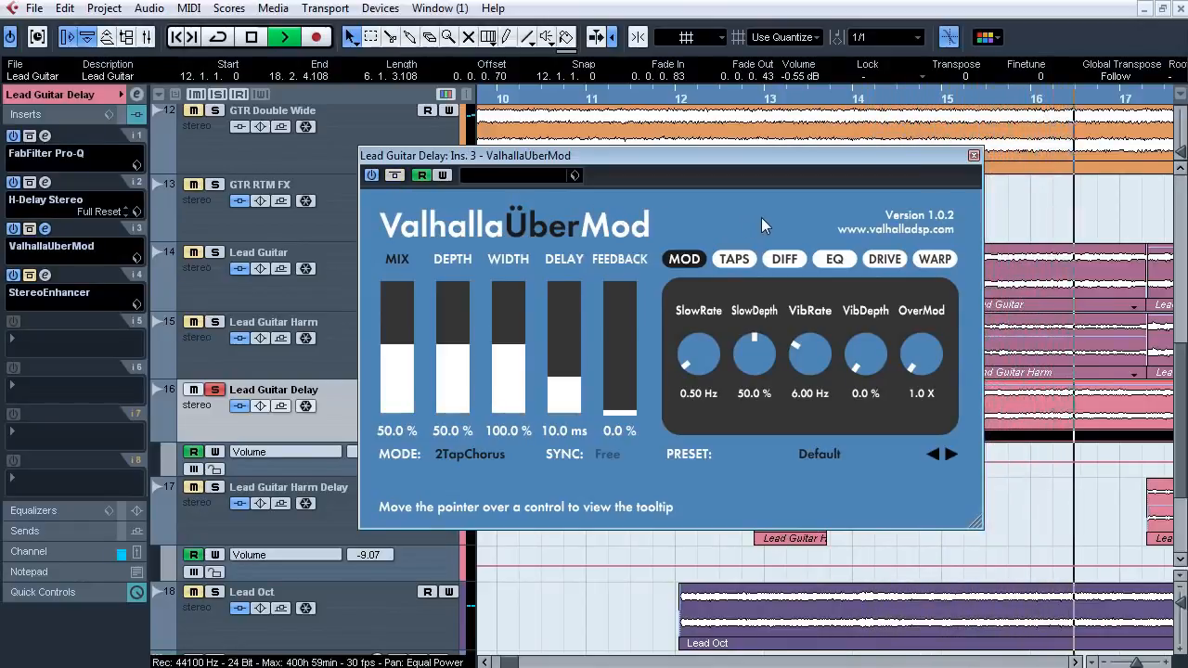
pyautogui.press('space')
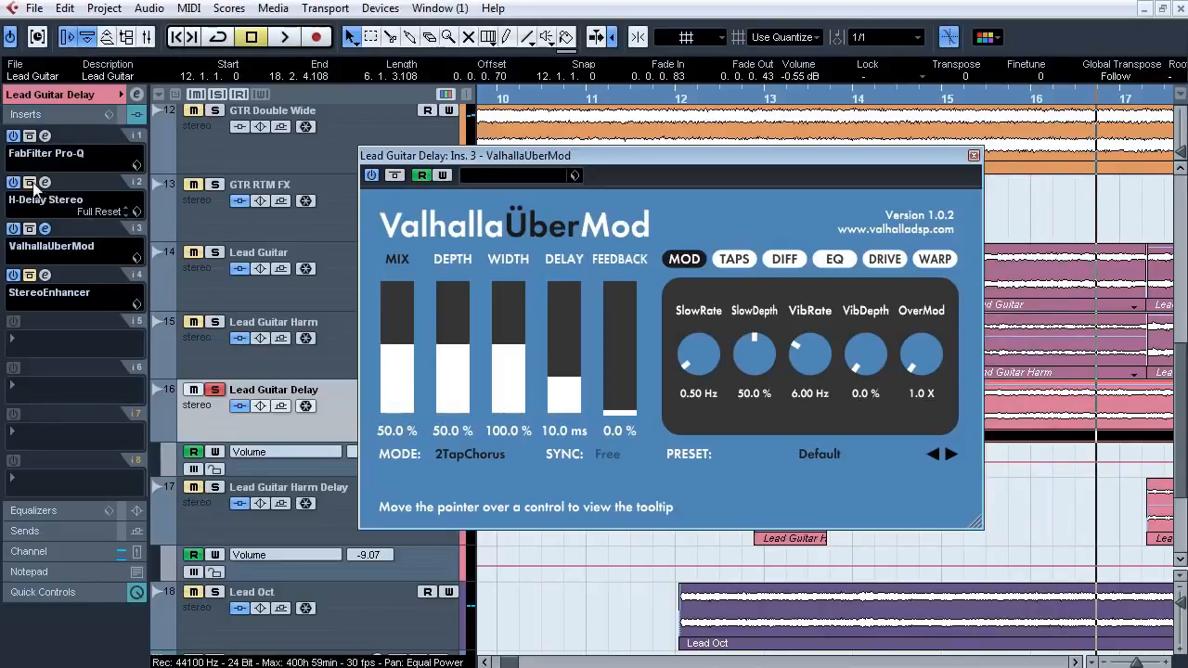
pyautogui.click(45, 229)
# Open the StereoEnhancer insert of Lead Guitar Delay, activate it during playback from just after bar 12, and close the plug-in.
pyautogui.click(46, 276)
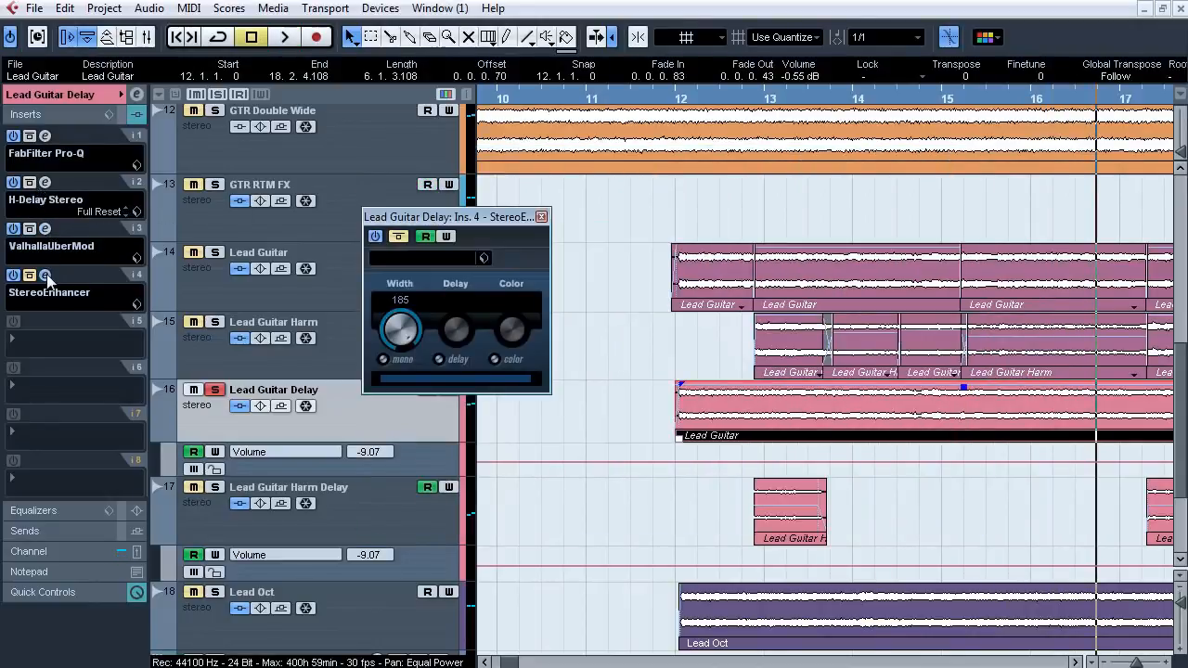
pyautogui.click(701, 100)
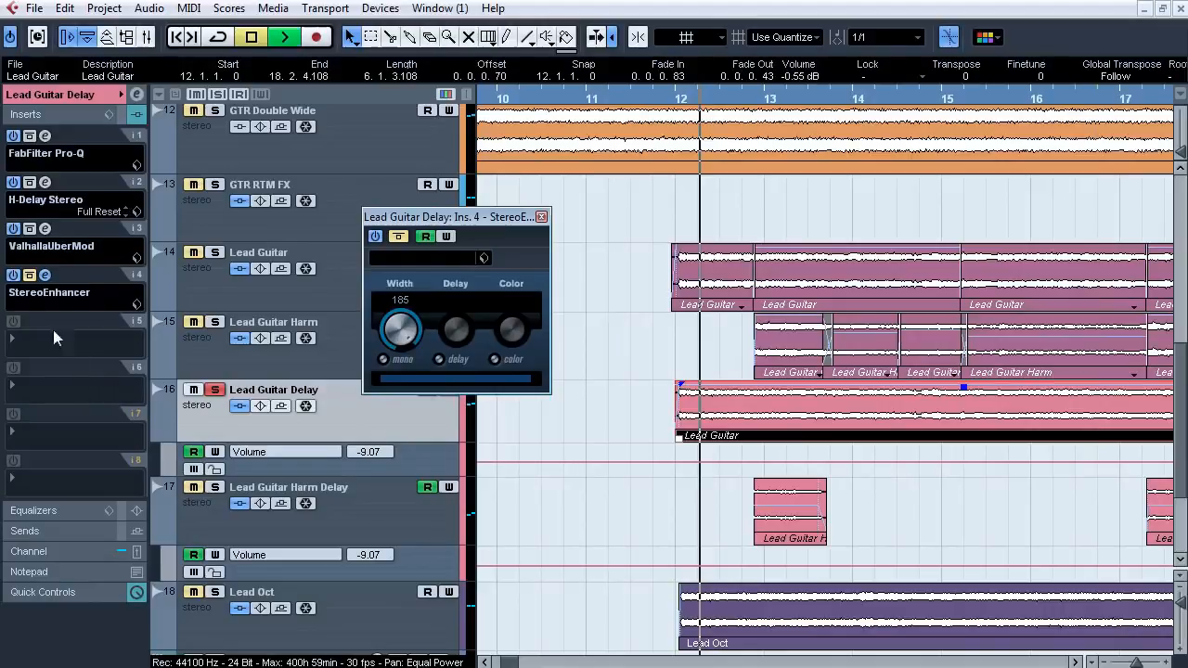
pyautogui.press('space')
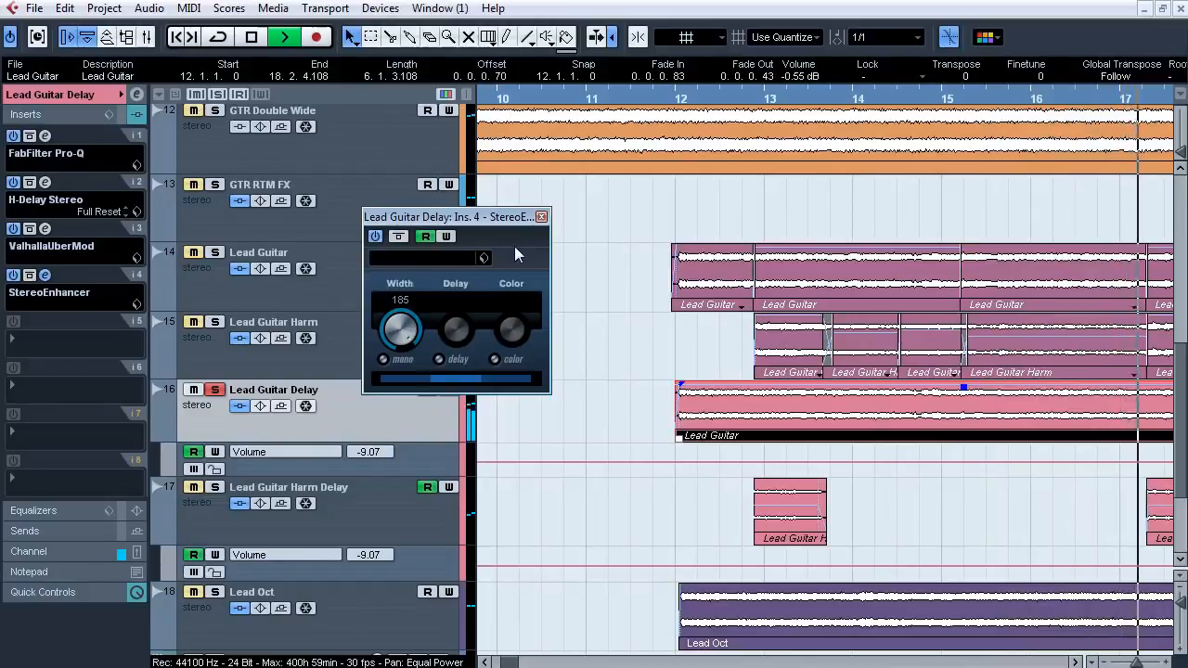
pyautogui.press('space')
pyautogui.click(541, 217)
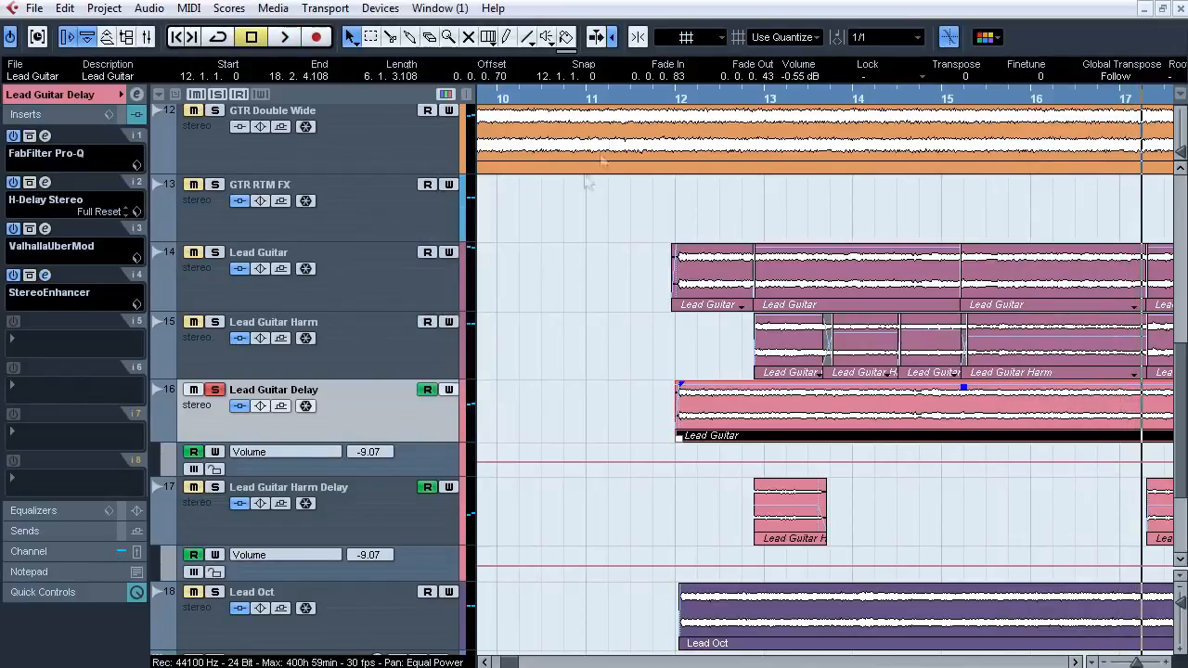
# Play Lead Guitar Delay and Lead Guitar Harm Delay soloed together from just before bar 12, and inspect their closing volume automation.
pyautogui.moveTo(660, 97); pyautogui.dragTo(660, 45)
pyautogui.click(264, 529)
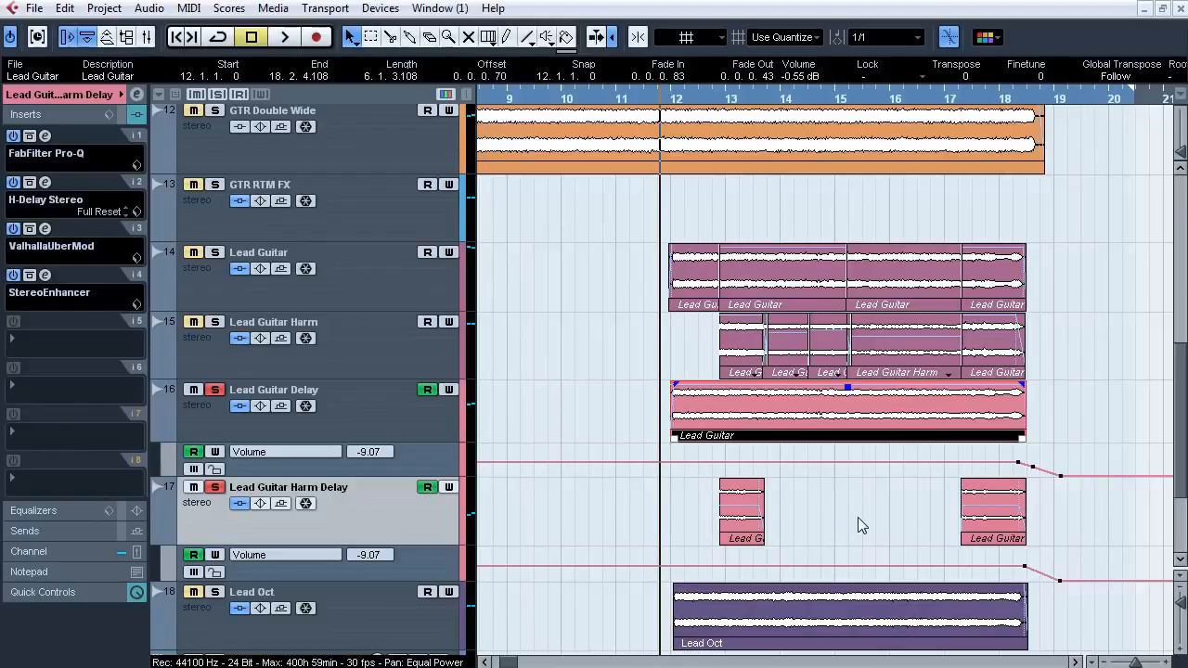
pyautogui.press('space')
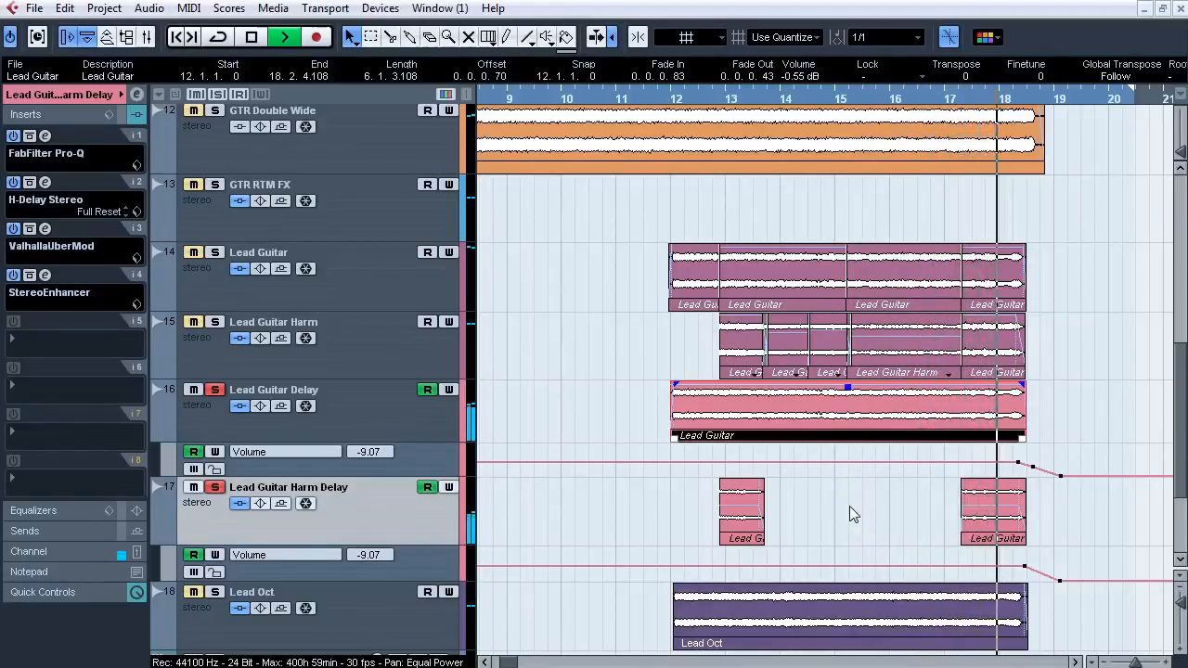
pyautogui.press('space')
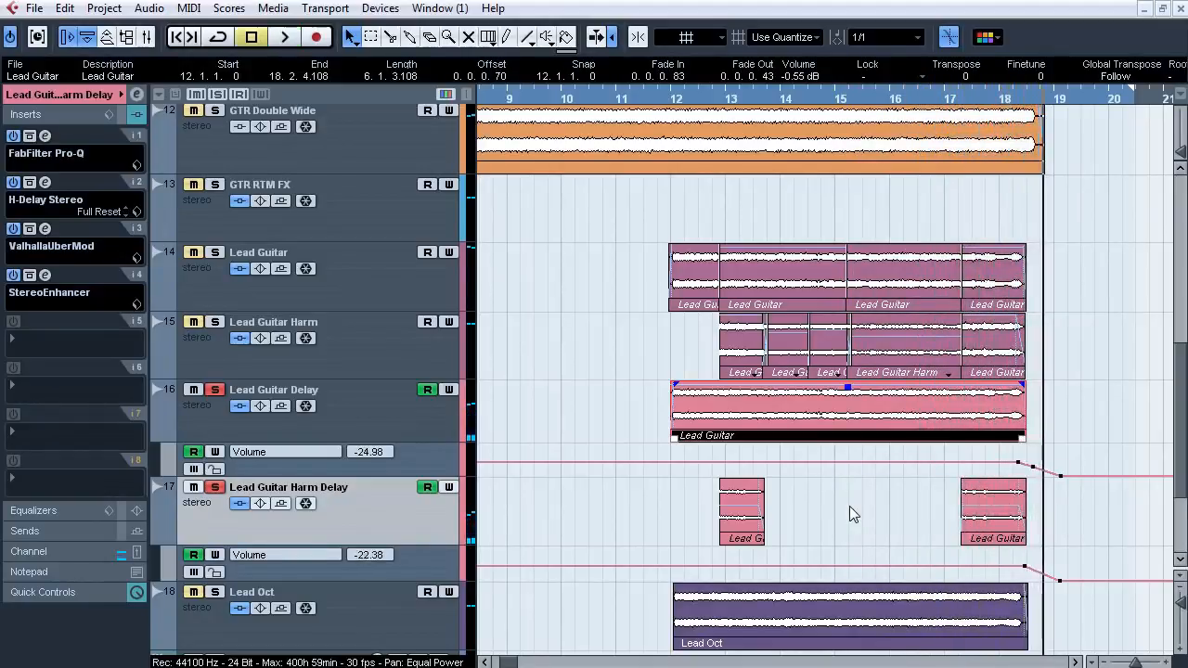
pyautogui.moveTo(1178, 421); pyautogui.dragTo(1178, 446)
pyautogui.moveTo(1034, 459); pyautogui.dragTo(947, 442)
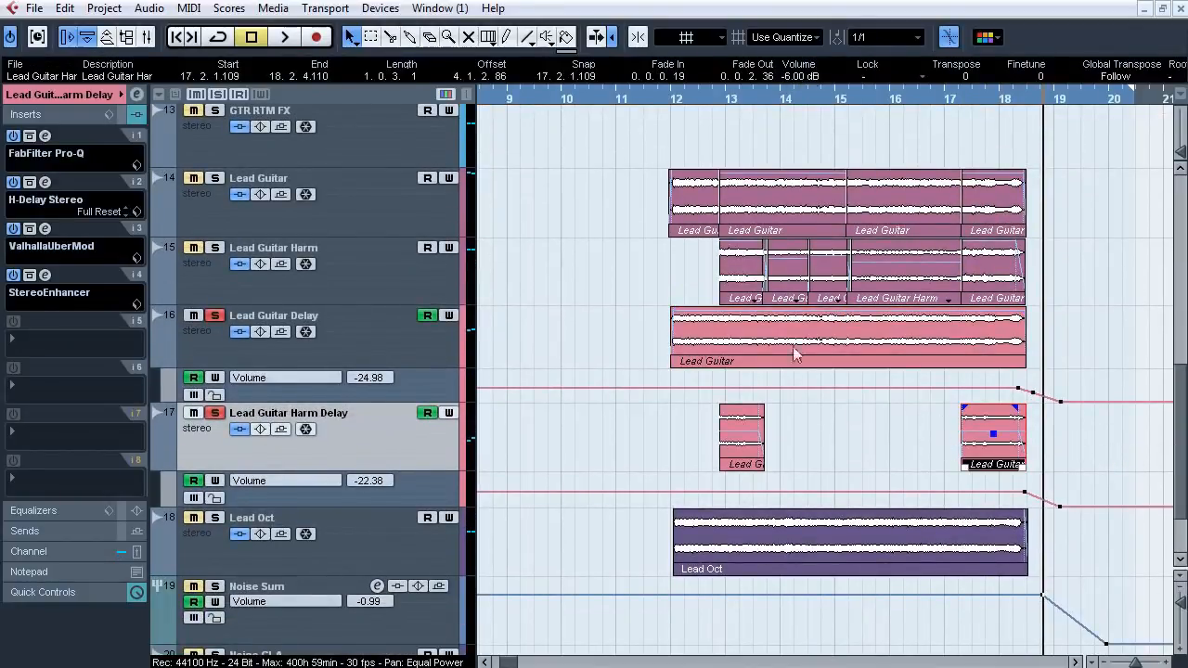
# Clear the clip selection and both delay-track solos, solo Lead Oct, and play it from bar 12.
pyautogui.click(686, 425)
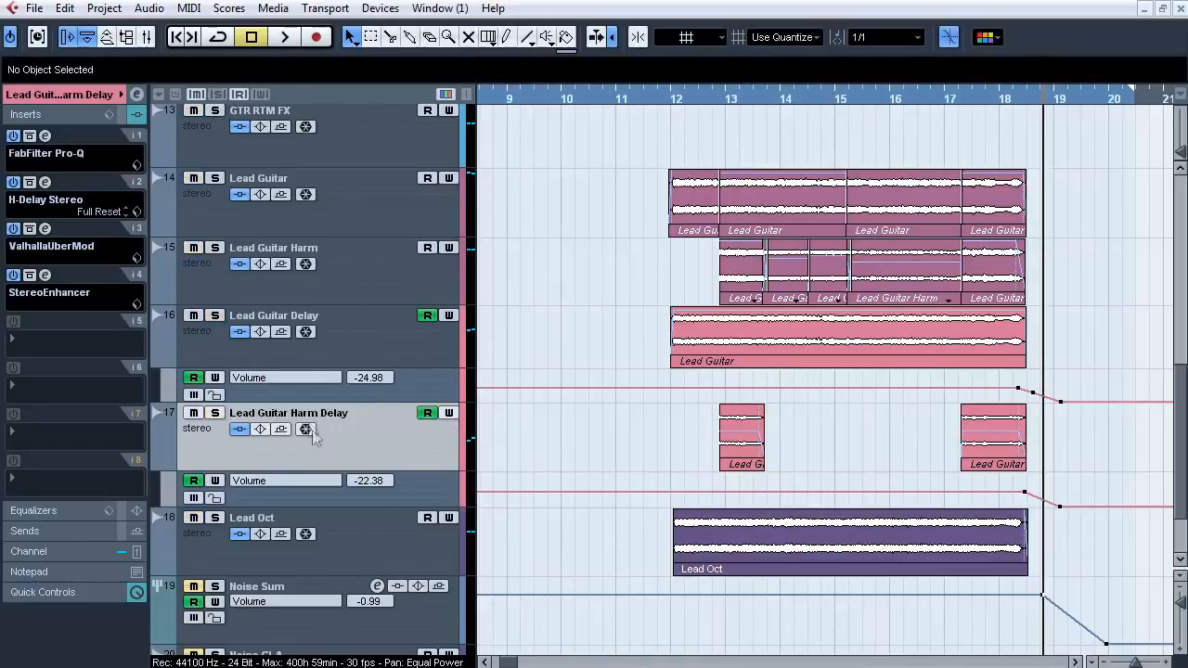
pyautogui.click(340, 539)
pyautogui.click(214, 517)
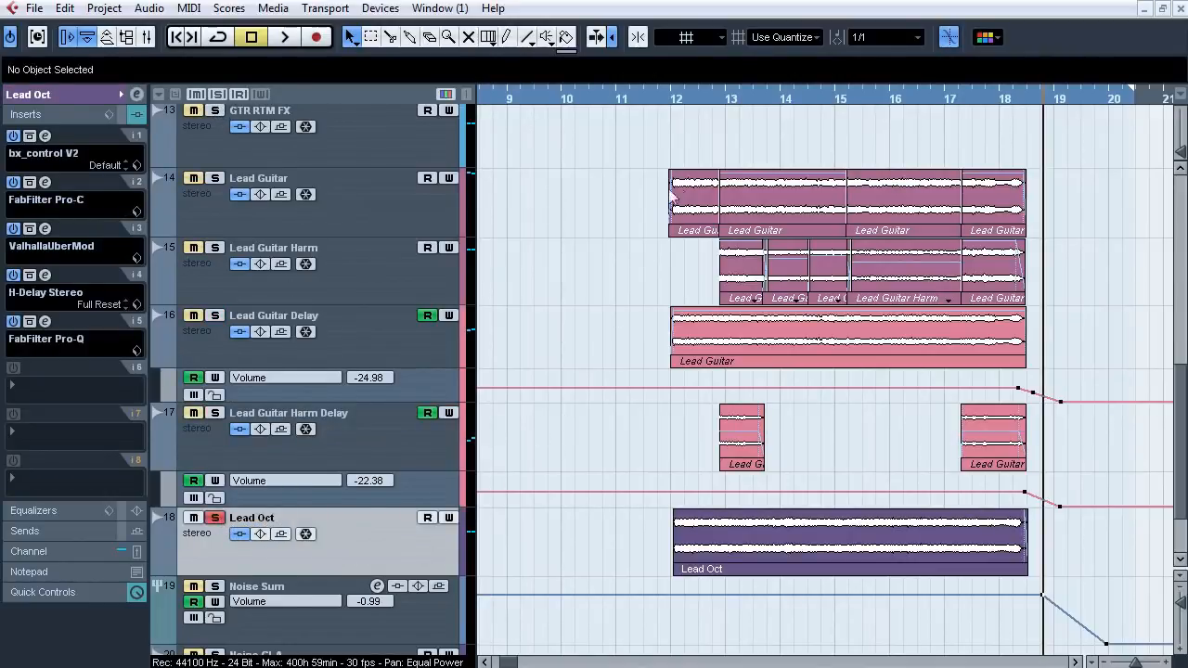
pyautogui.click(673, 101)
pyautogui.press('space')
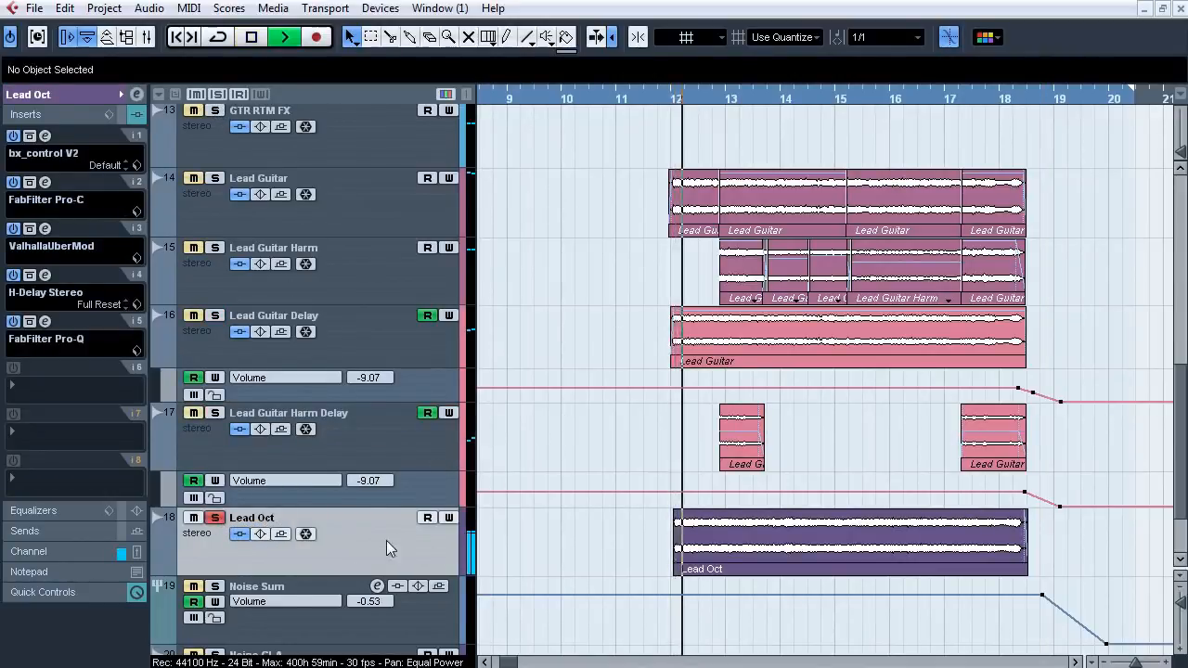
# Compare Lead Oct with all its inserts bypassed and active during playback, and stop playback.
pyautogui.click(240, 536)
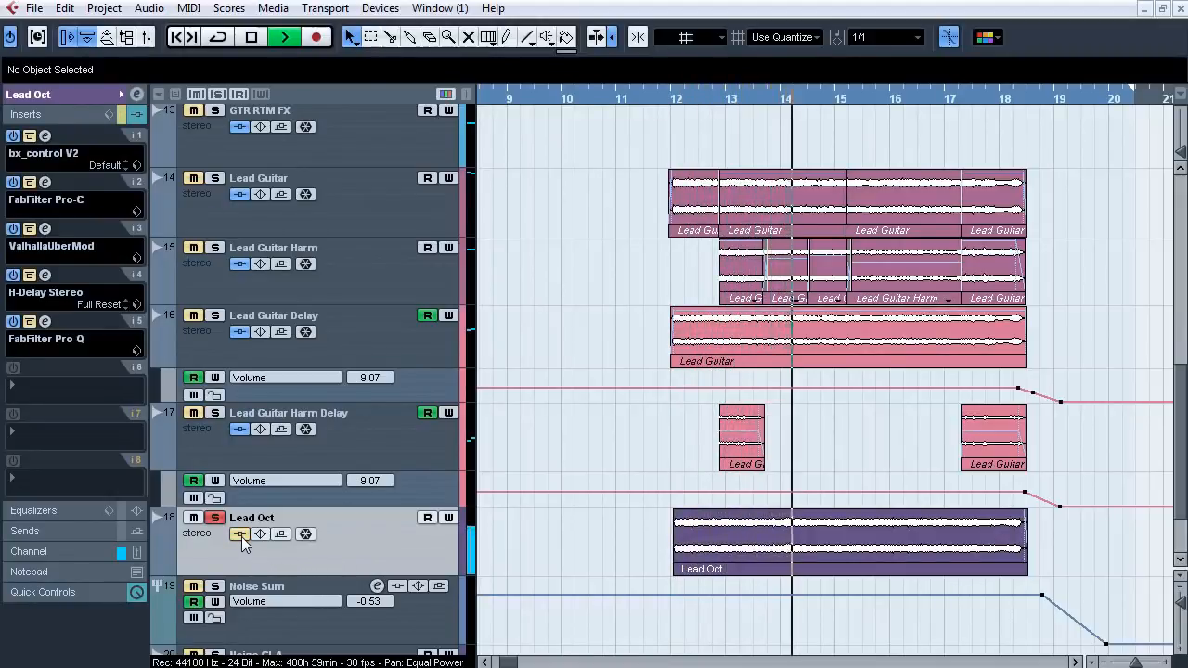
pyautogui.click(240, 535)
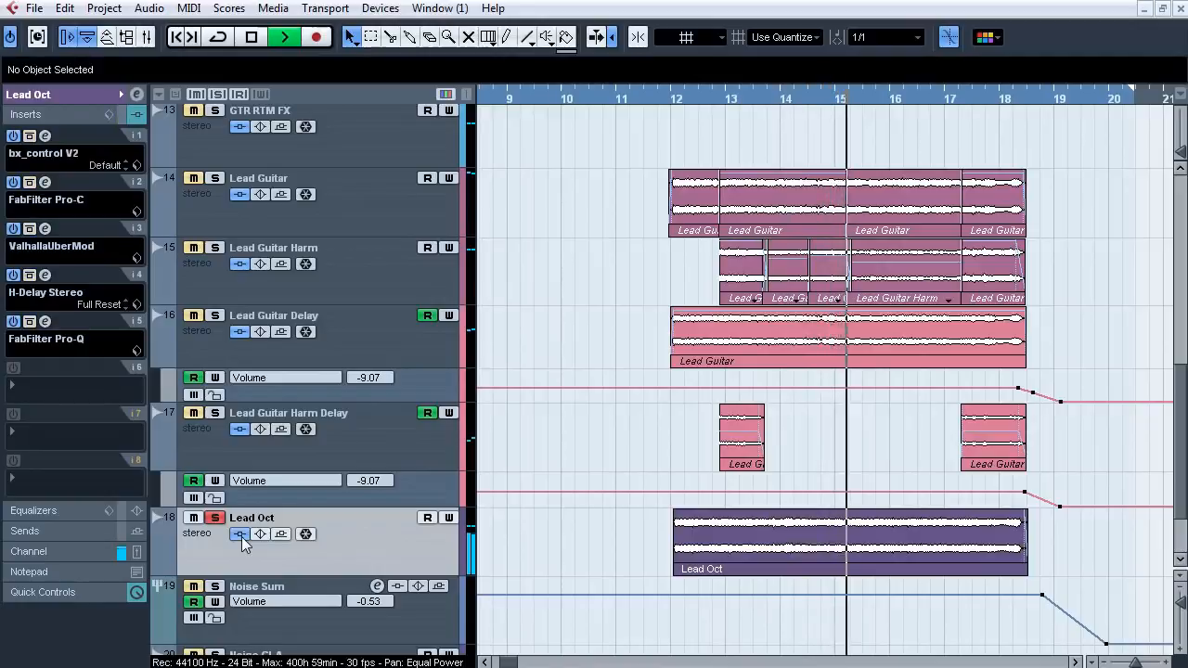
pyautogui.click(241, 536)
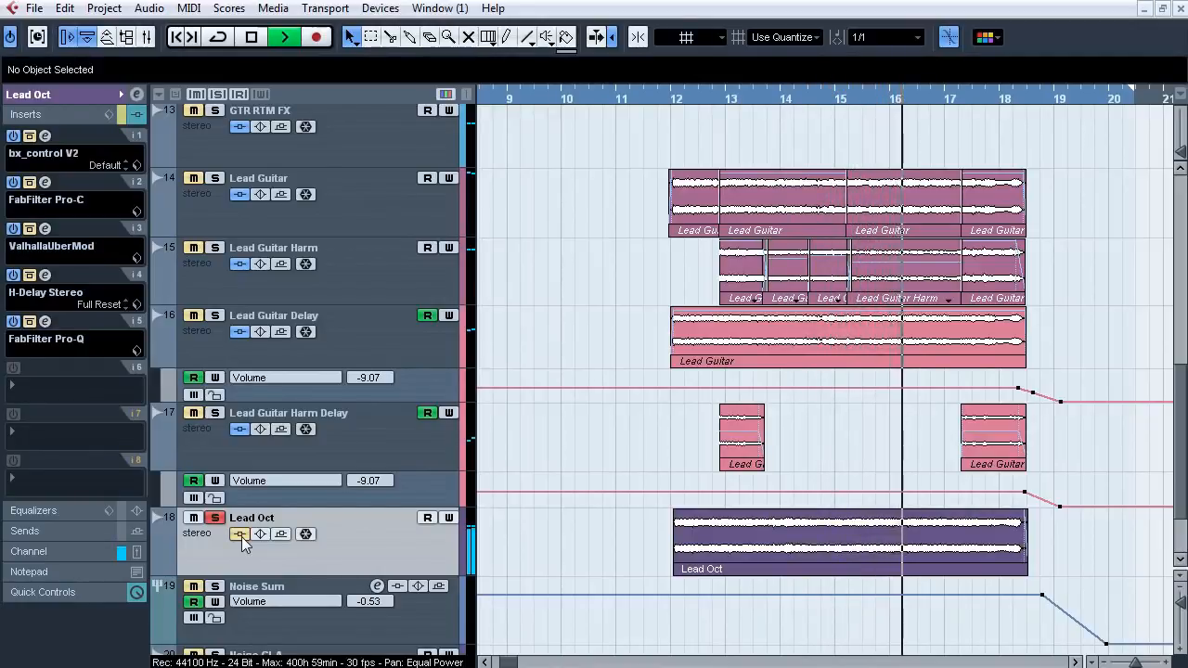
pyautogui.click(241, 535)
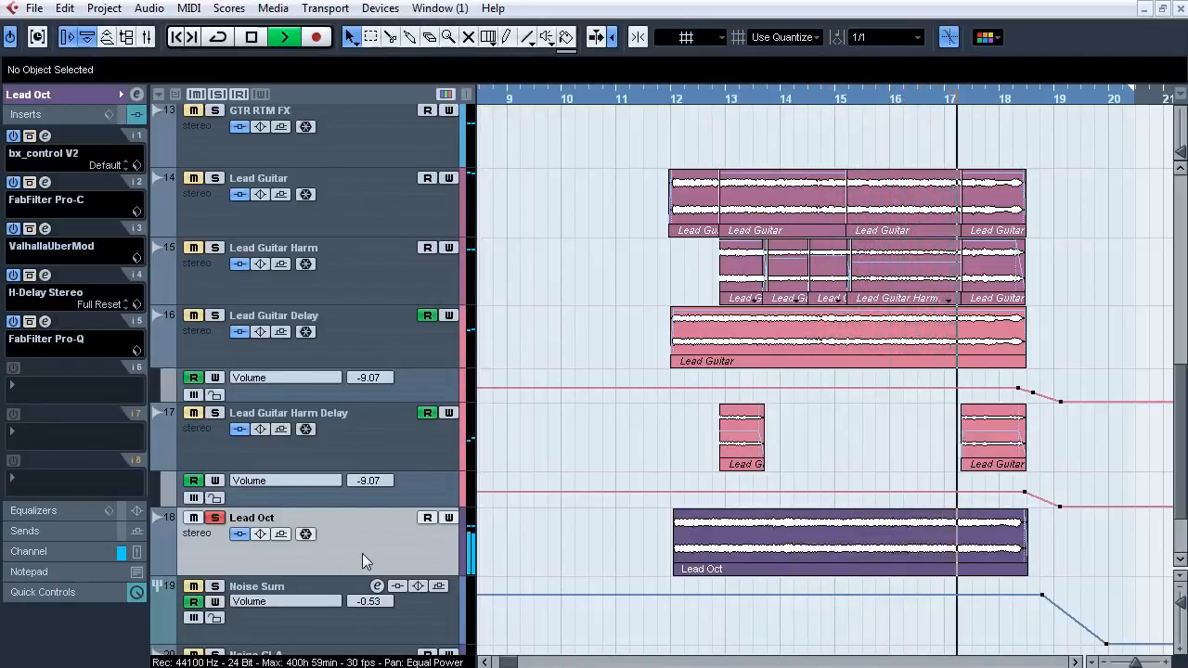
pyautogui.press('space')
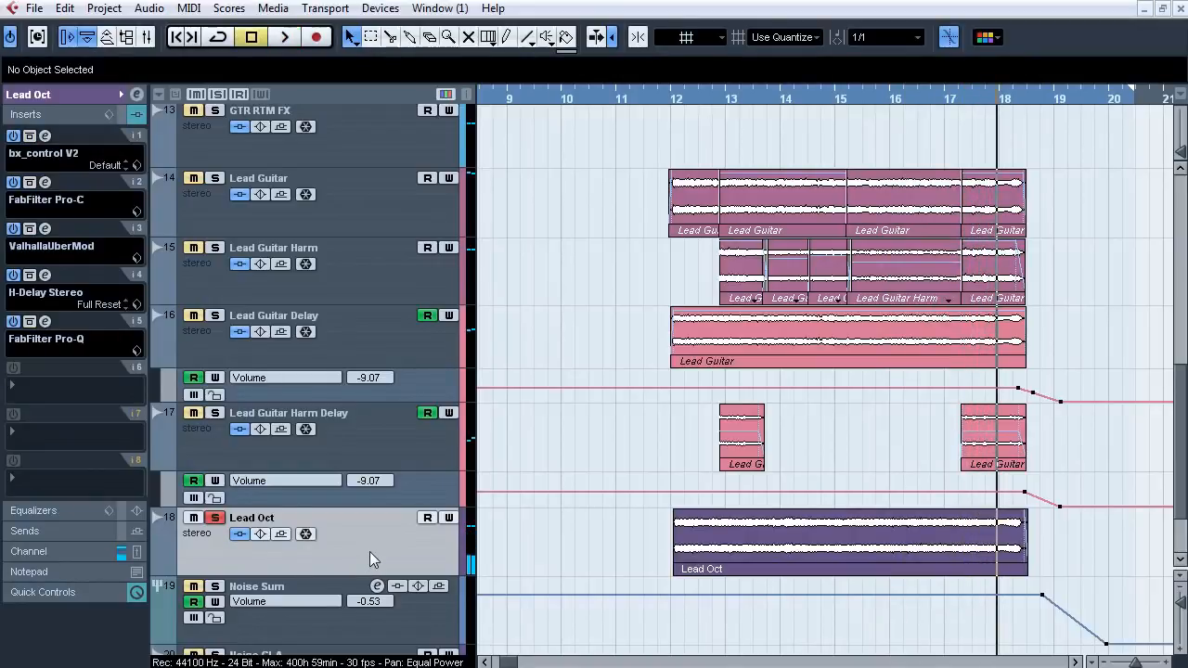
# Bypass Lead Oct's inserts, solo Lead Guitar with it, and activate only bx_control V2 while playing both from bar 13.
pyautogui.click(243, 536)
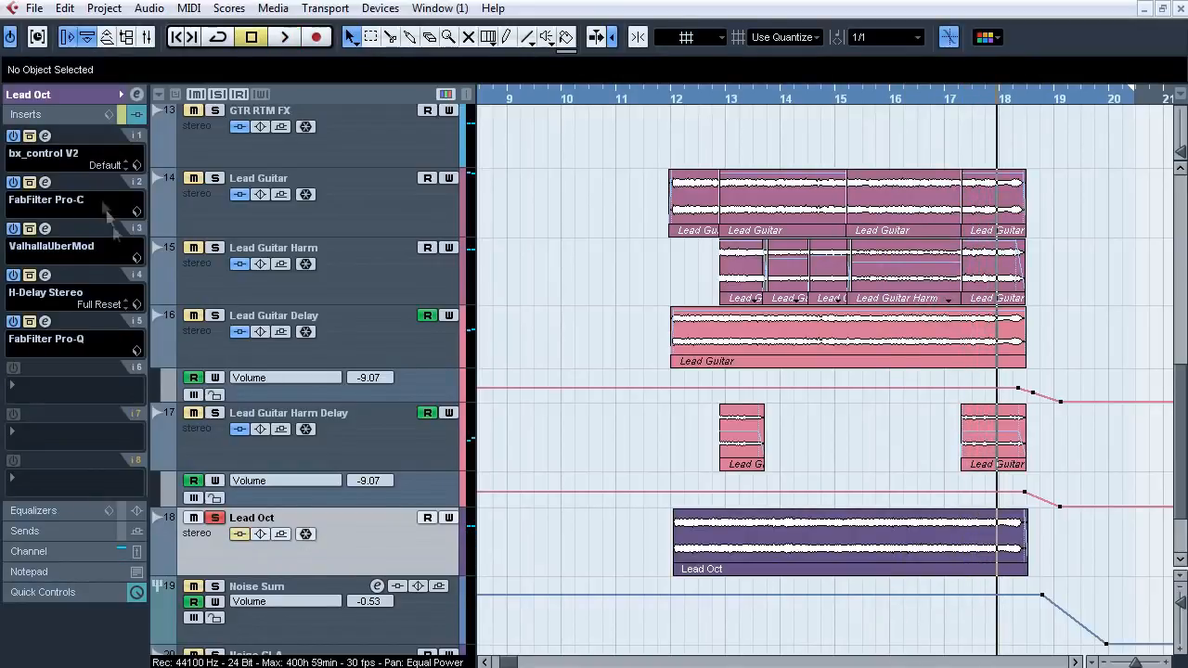
pyautogui.click(45, 137)
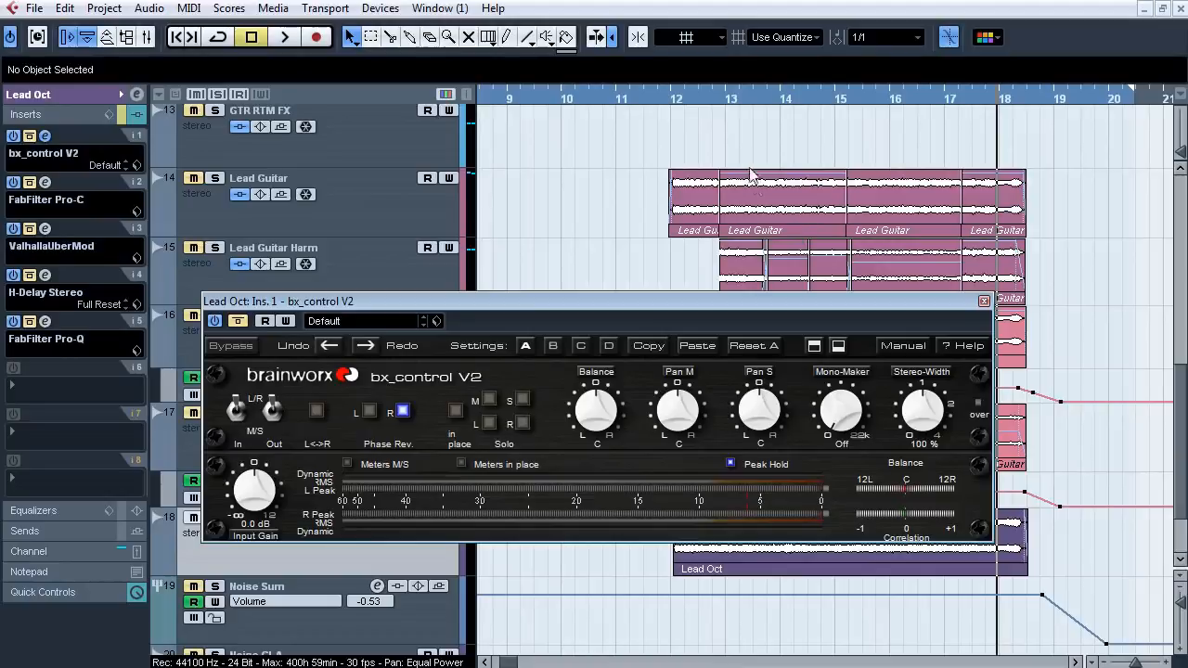
pyautogui.click(736, 95)
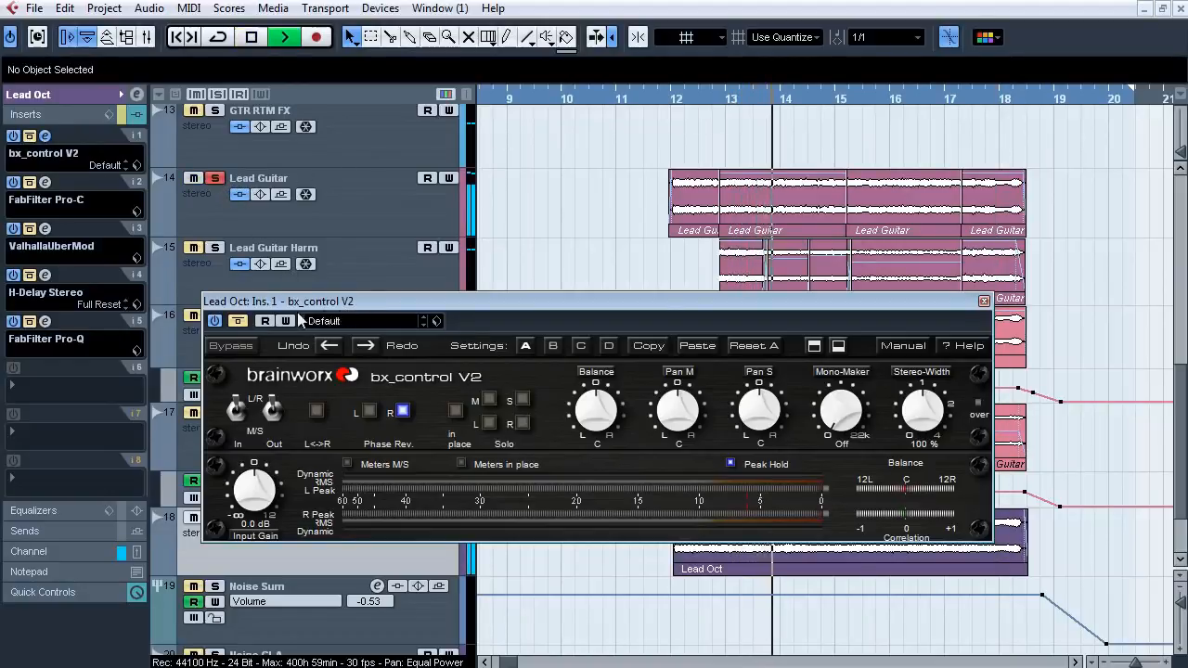
pyautogui.click(239, 320)
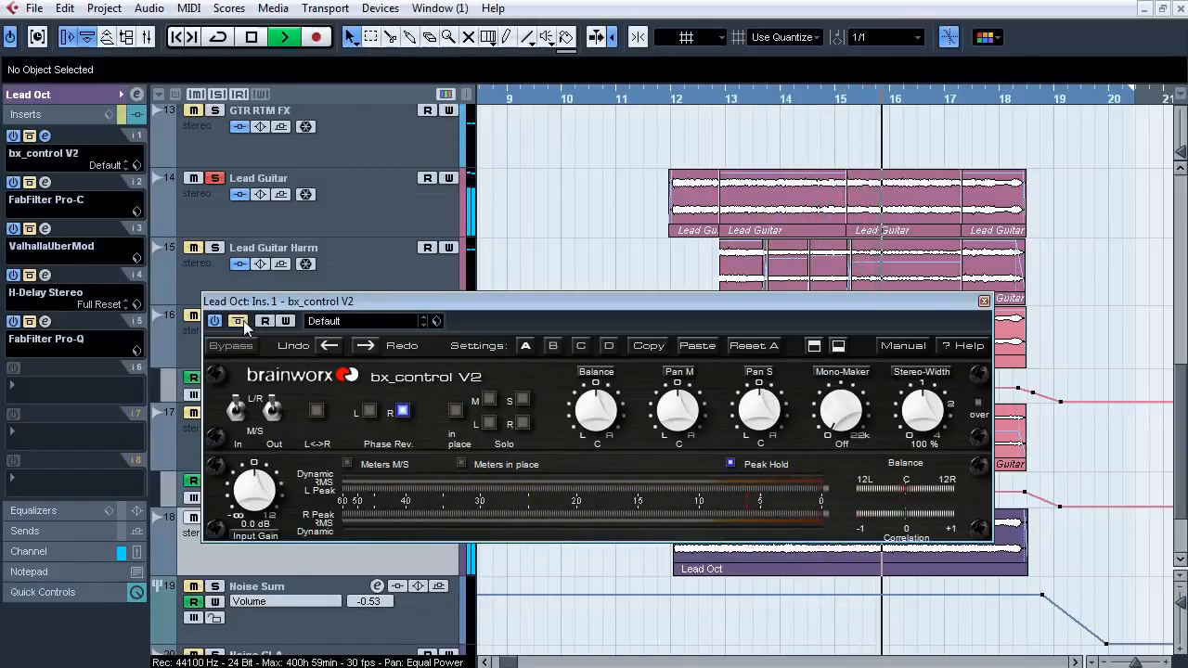
pyautogui.click(241, 320)
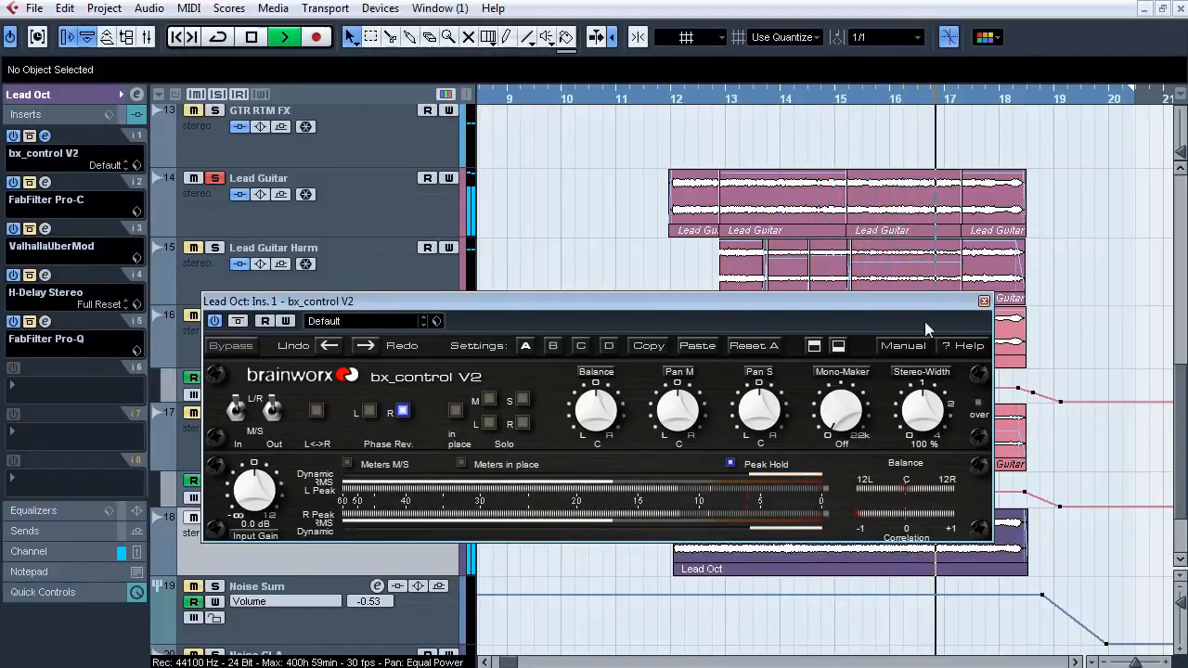
pyautogui.press('space')
pyautogui.click(984, 301)
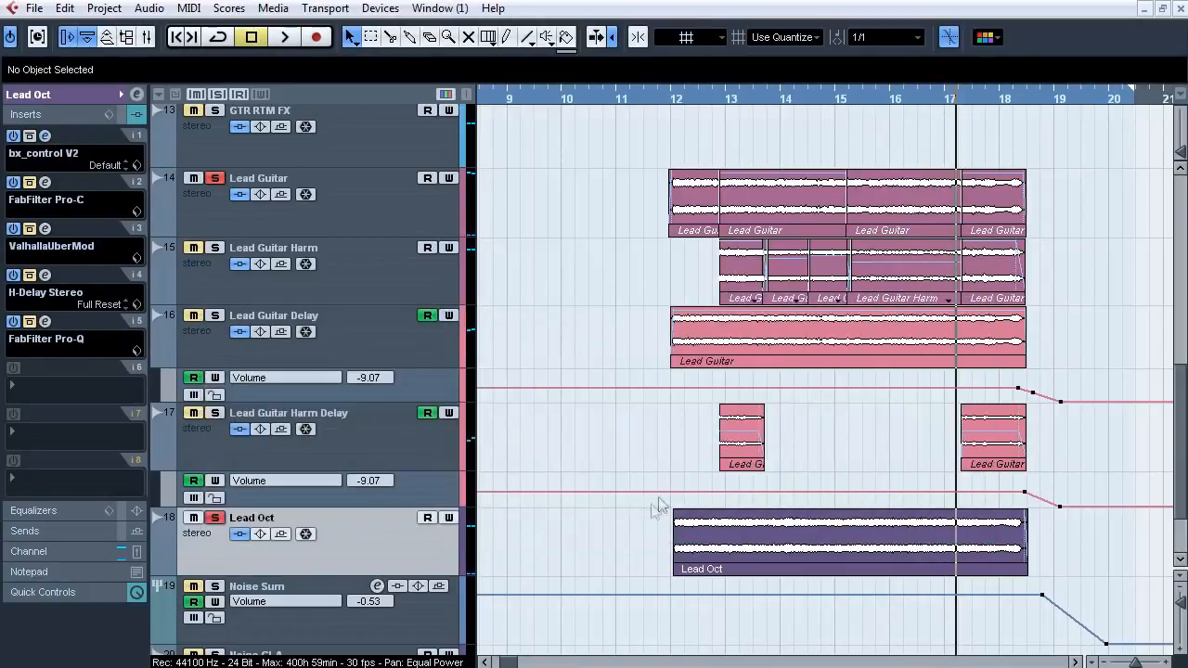
# Open Lead Oct's FabFilter Pro-C insert, activate it while playing from between bars 14 and 15, and close the plug-in.
pyautogui.click(45, 182)
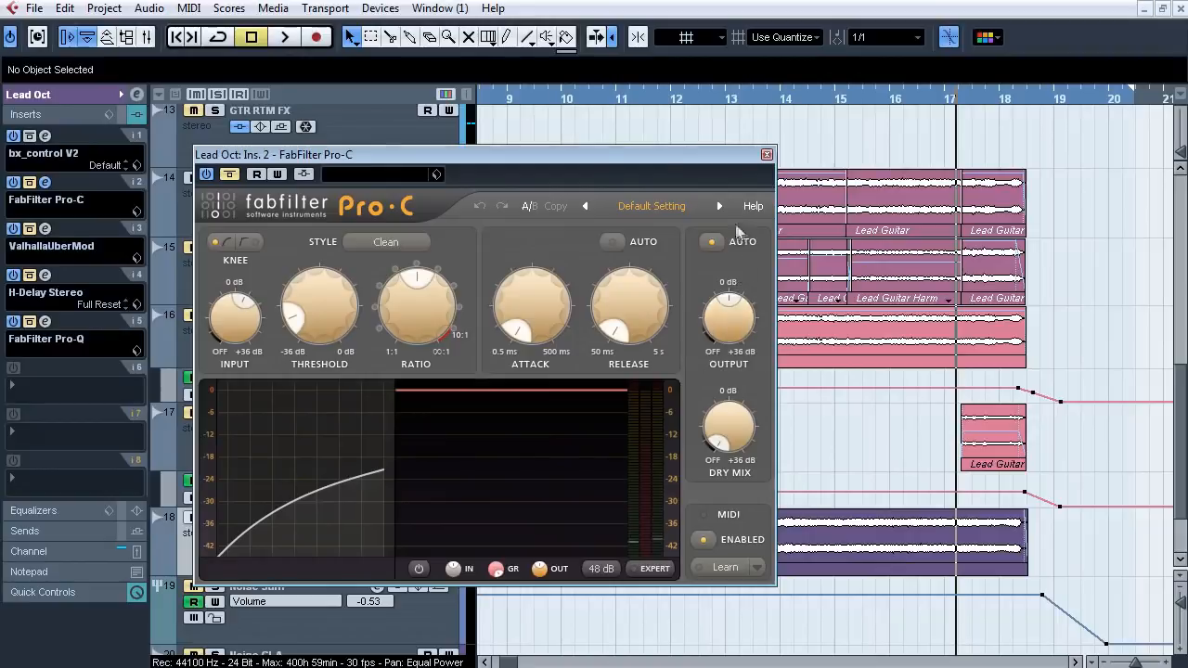
pyautogui.click(811, 97)
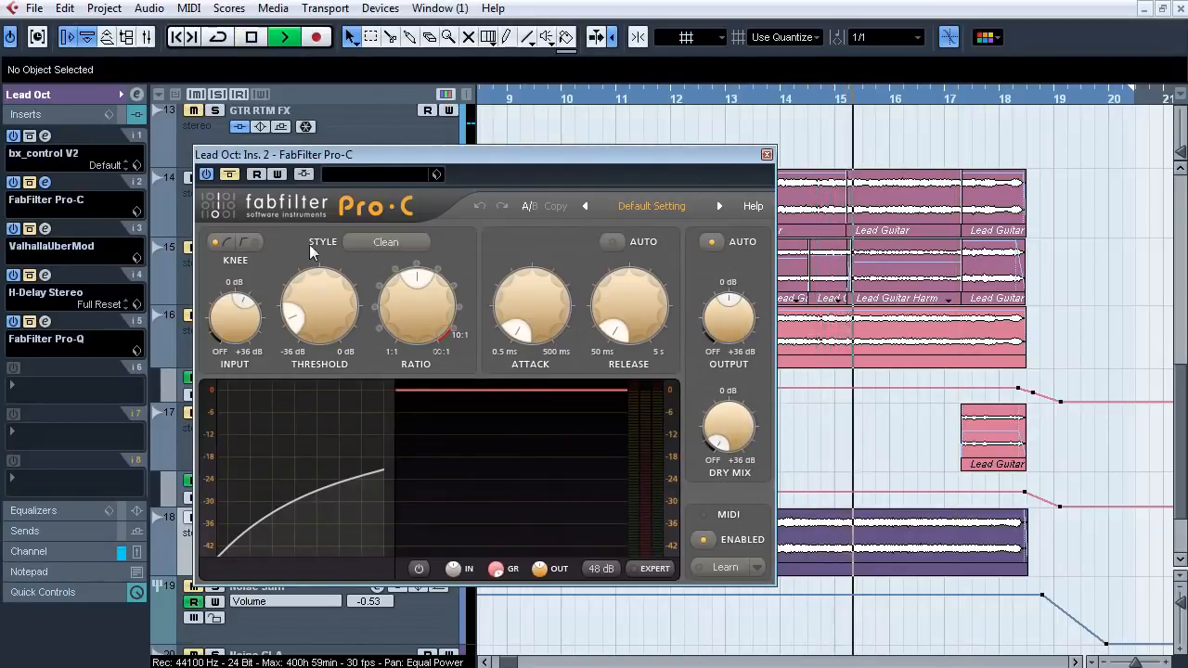
pyautogui.press('space')
pyautogui.click(820, 95)
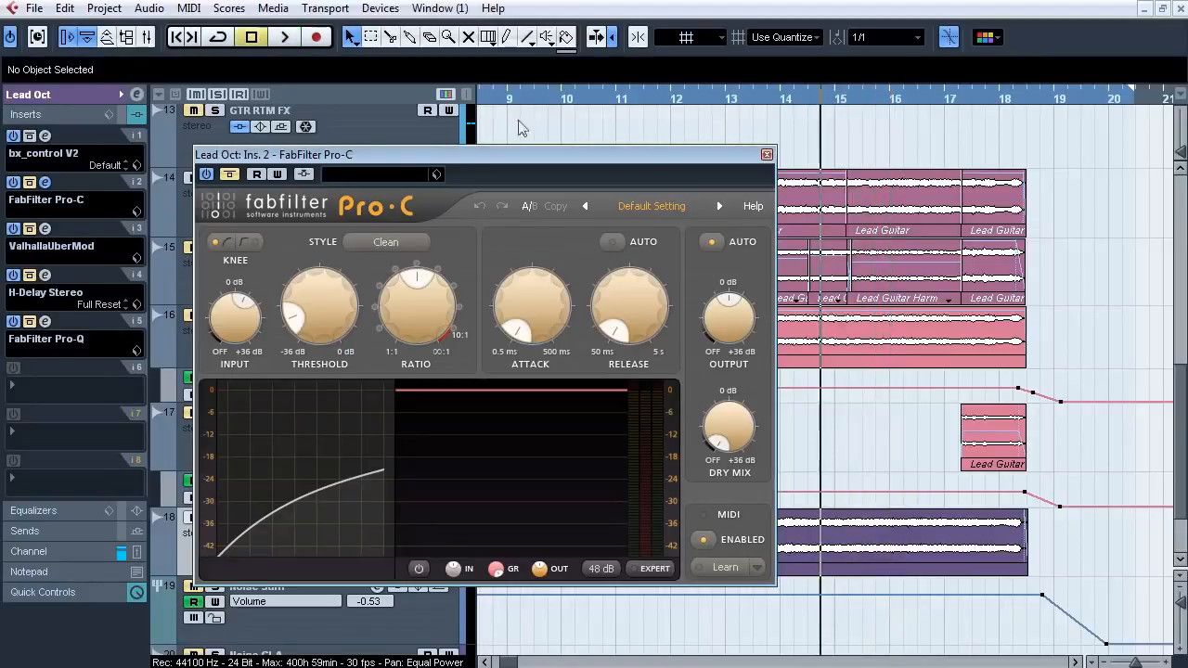
pyautogui.press('space')
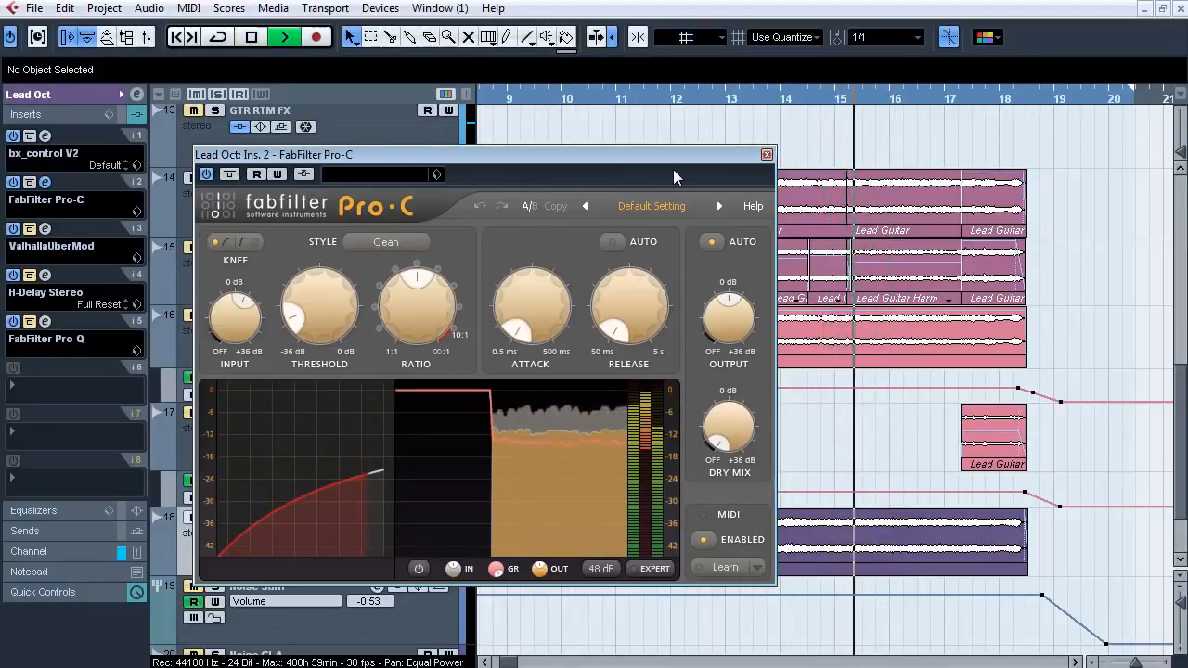
pyautogui.click(823, 97)
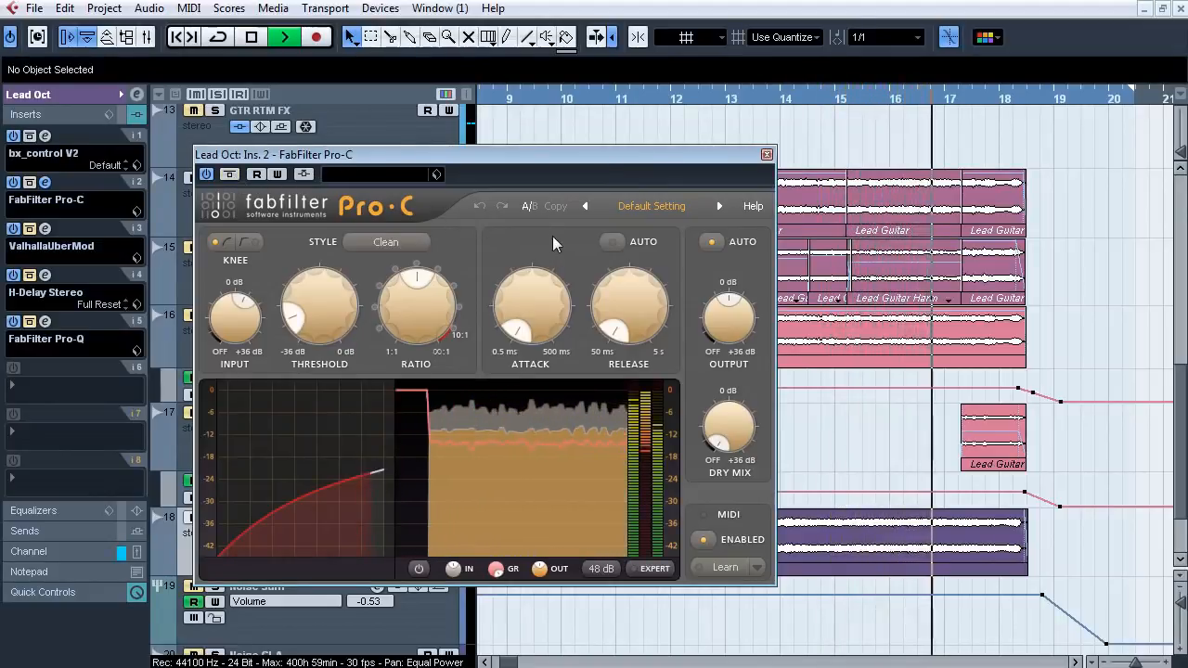
pyautogui.press('space')
pyautogui.click(766, 154)
# Open Lead Oct's ValhallaUberMod insert and examine its DIFF, DRIVE, TAPS and MOD settings.
pyautogui.click(46, 229)
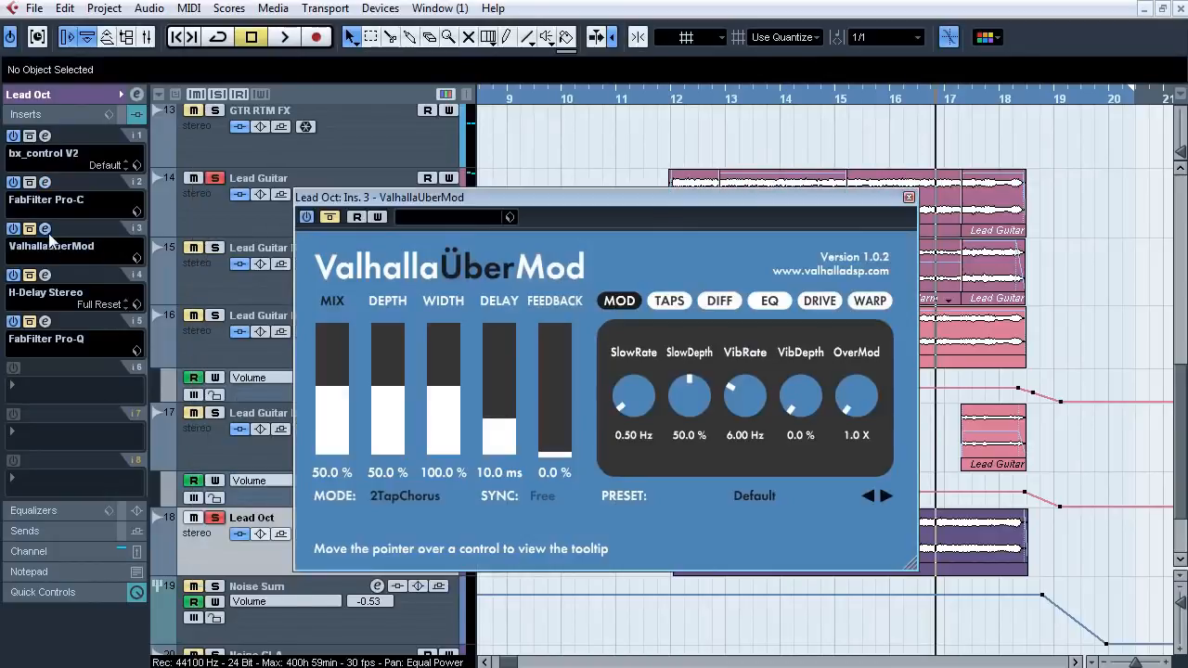
pyautogui.click(720, 300)
pyautogui.click(819, 300)
pyautogui.click(669, 301)
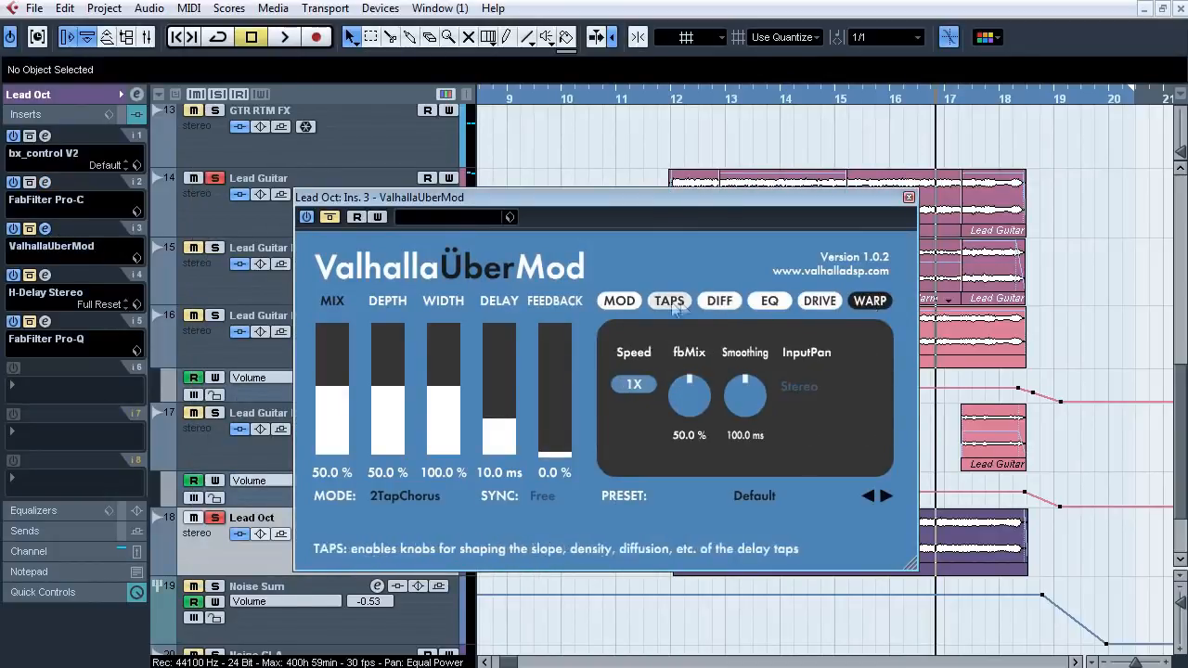
pyautogui.click(619, 301)
# Play from bar 12, compare Lead Oct with ValhallaUberMod bypassed and active, leave it active, and stop playback and close the plug-in.
pyautogui.click(695, 125)
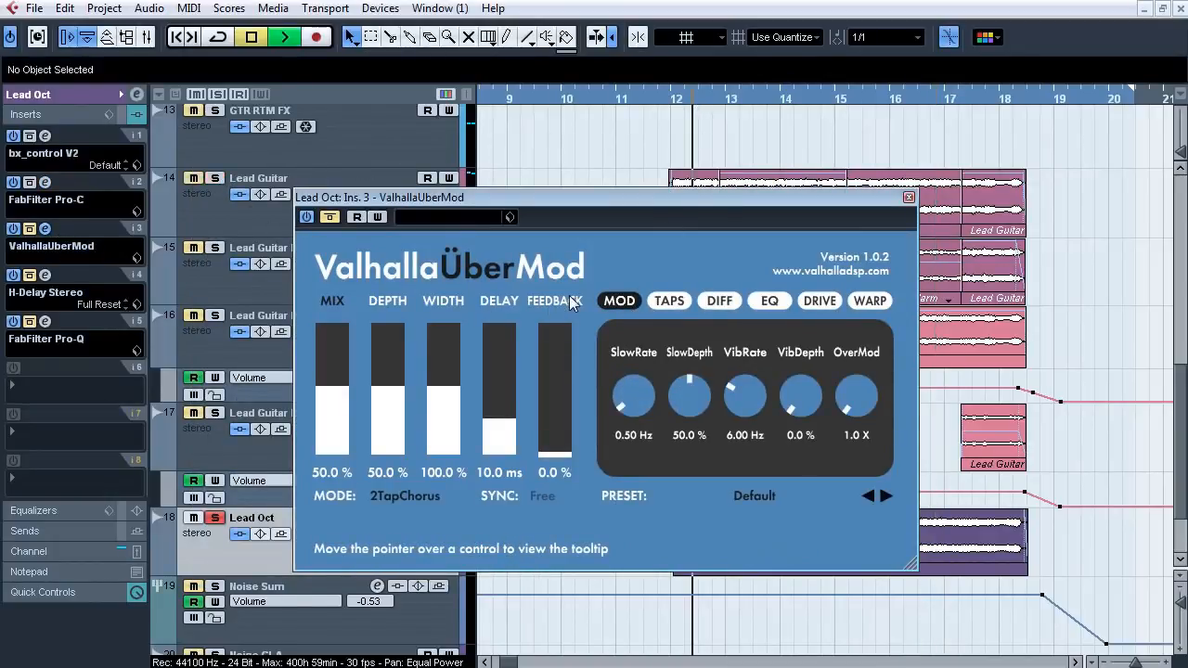
pyautogui.click(329, 216)
pyautogui.click(329, 217)
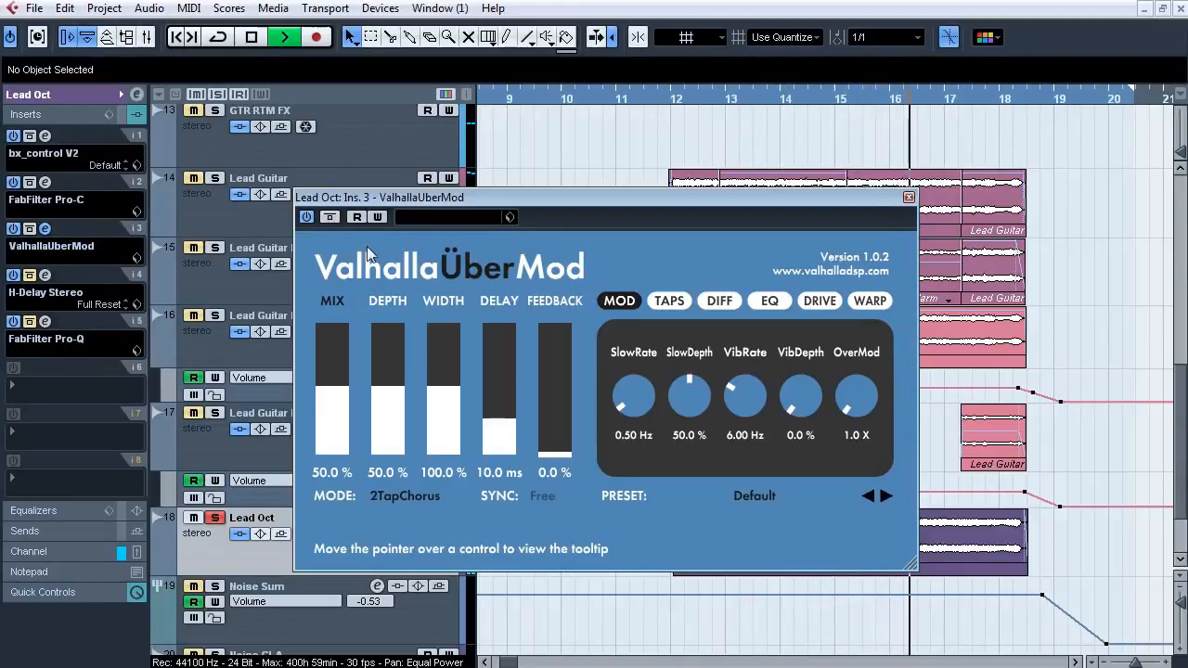
pyautogui.press('space')
pyautogui.click(44, 228)
# Open Lead Oct's H-Delay Stereo insert, activate it while playing towards bar 18, and stop playback and close the plug-in.
pyautogui.click(45, 275)
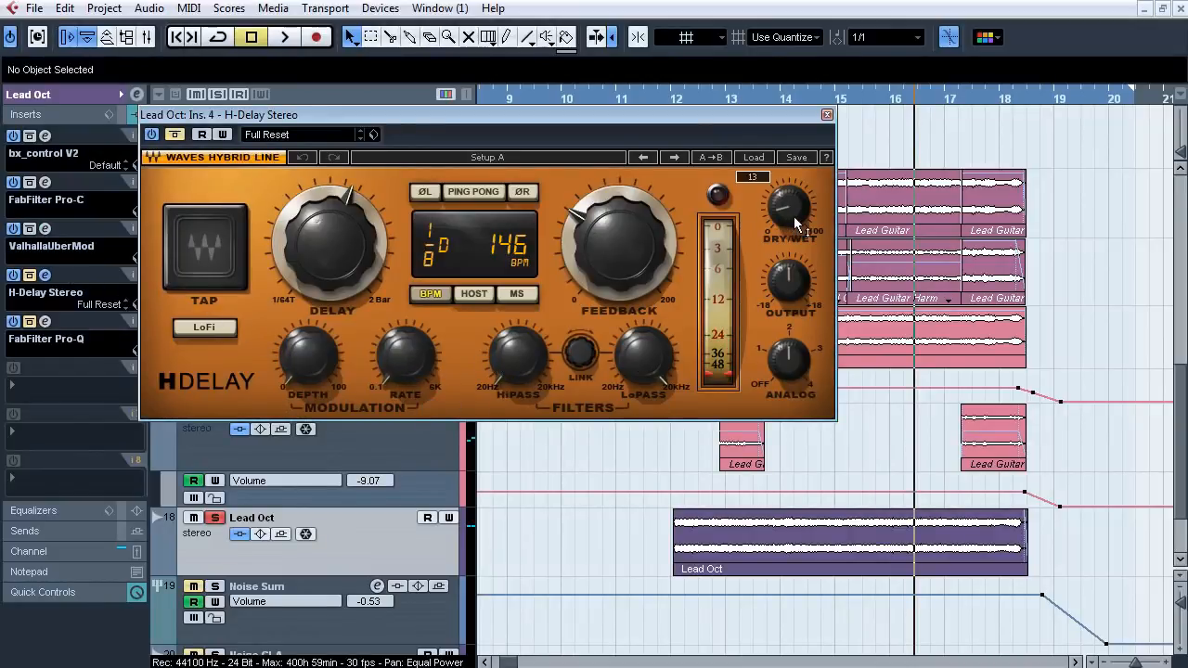
pyautogui.press('space')
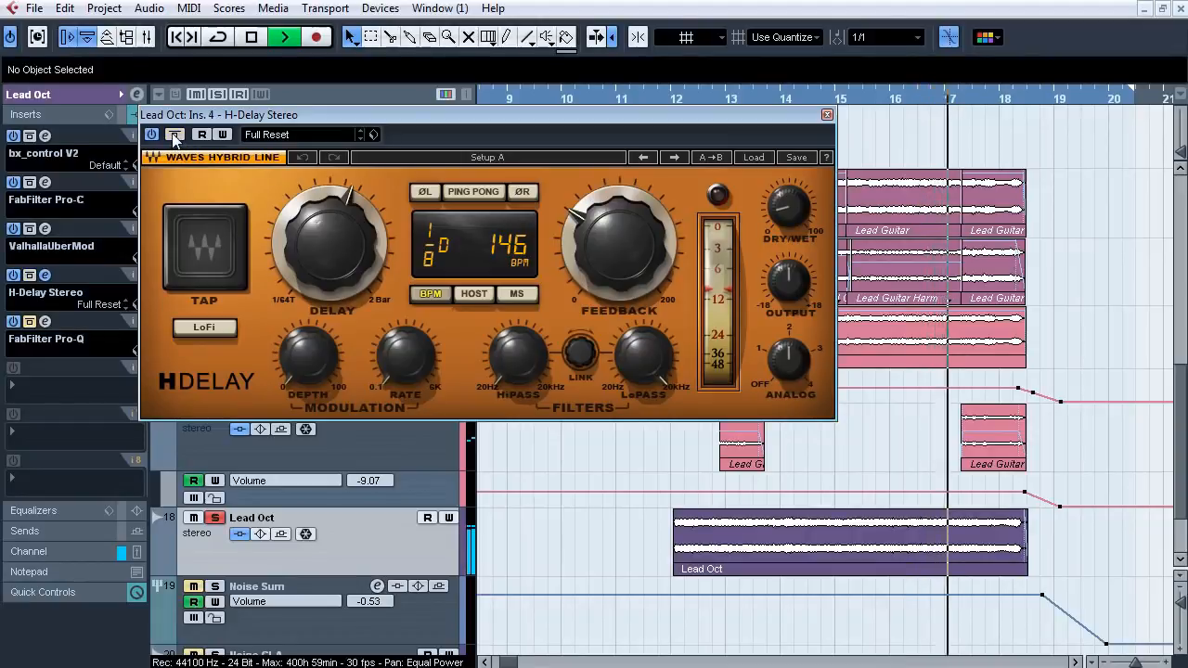
pyautogui.press('space')
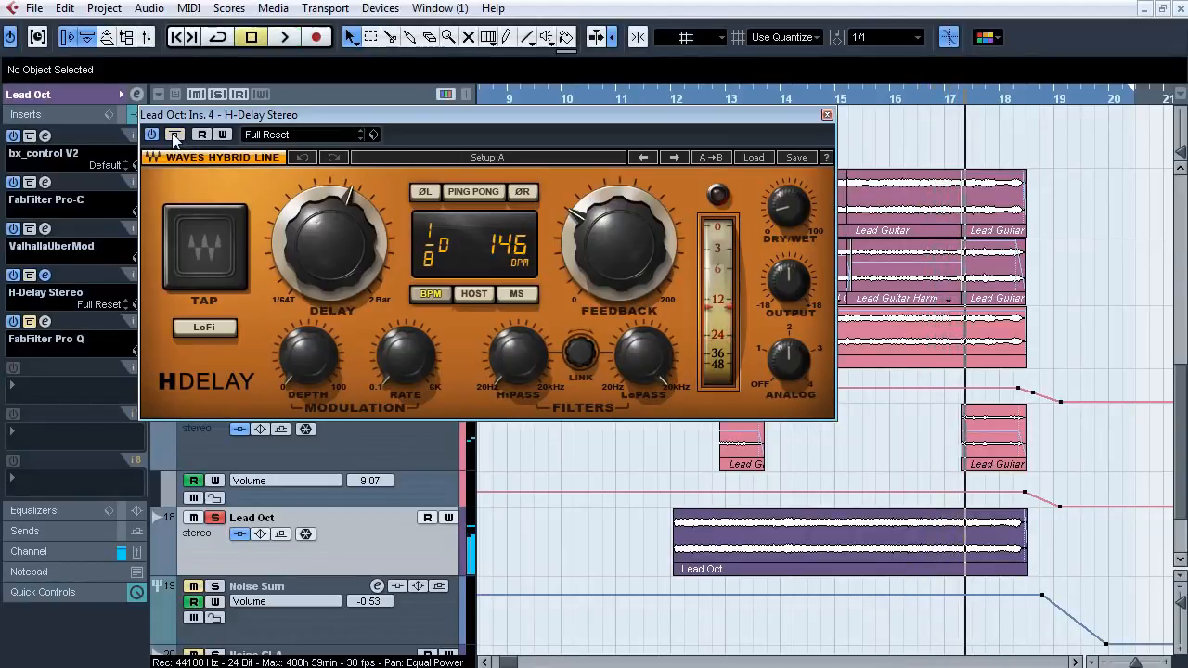
pyautogui.press('space')
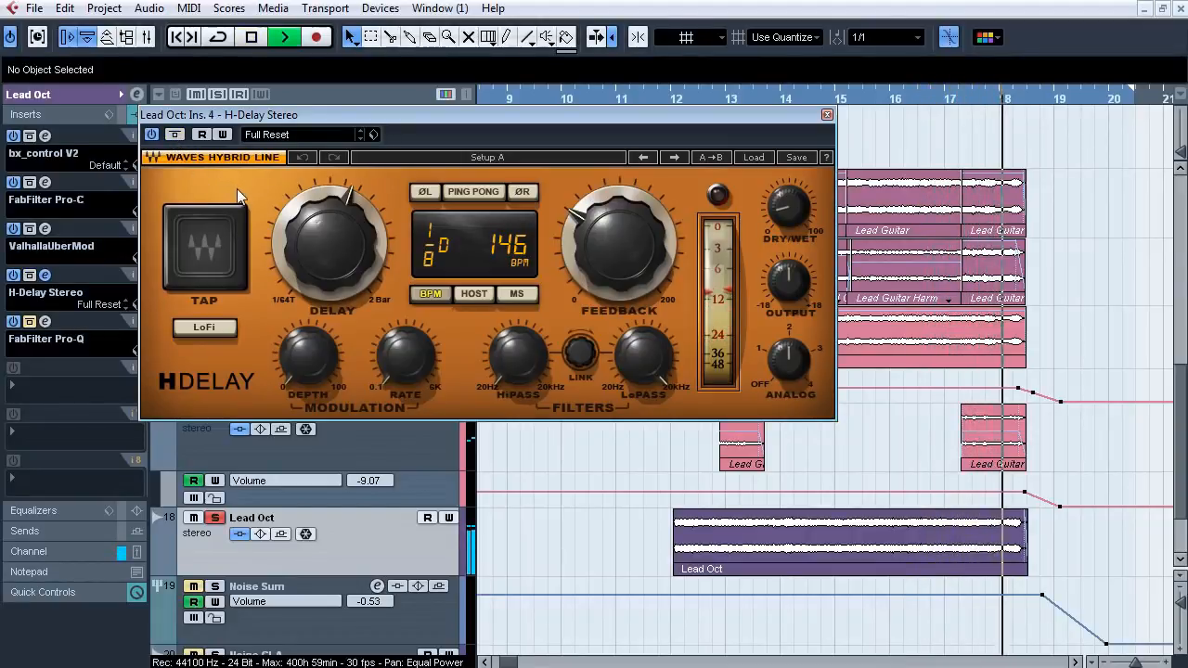
pyautogui.press('space')
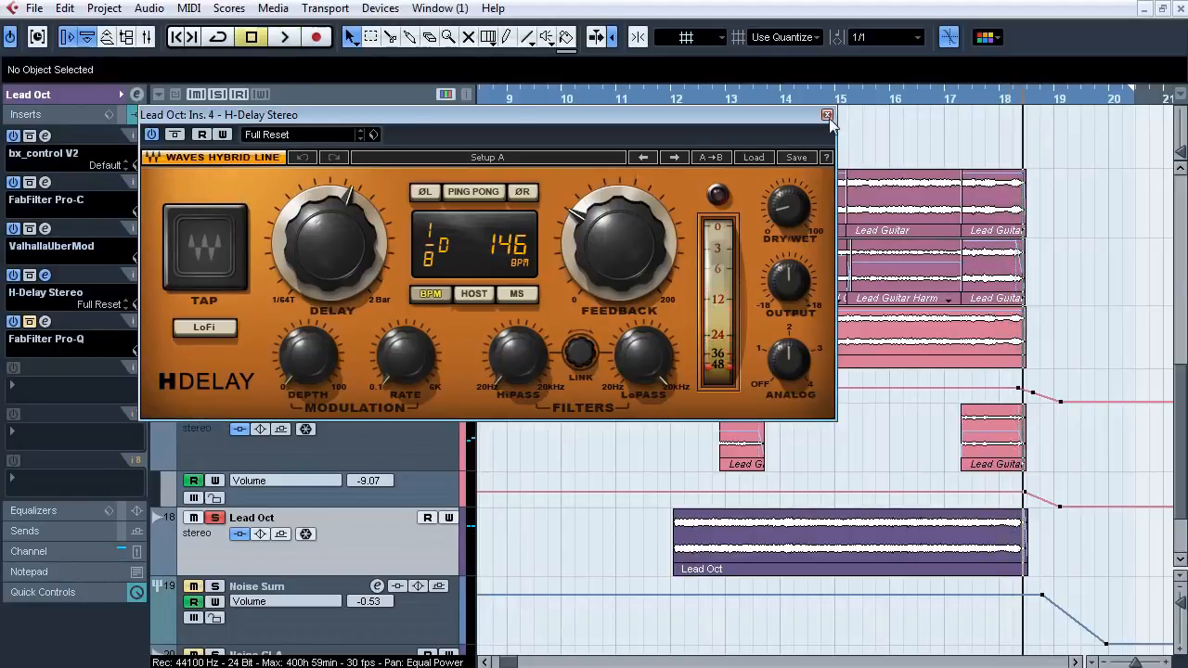
pyautogui.click(827, 115)
# Open Lead Oct's FabFilter Pro-Q insert, activate it during playback, and stop playback and close the plug-in.
pyautogui.click(44, 321)
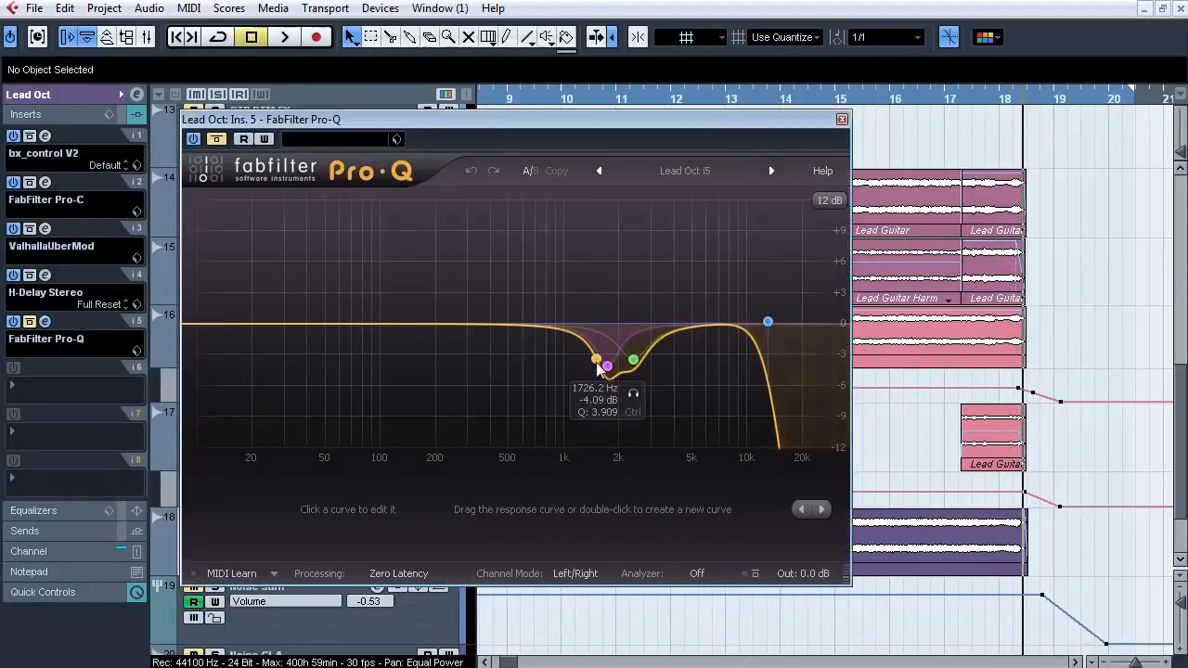
pyautogui.moveTo(495, 124); pyautogui.dragTo(665, 135)
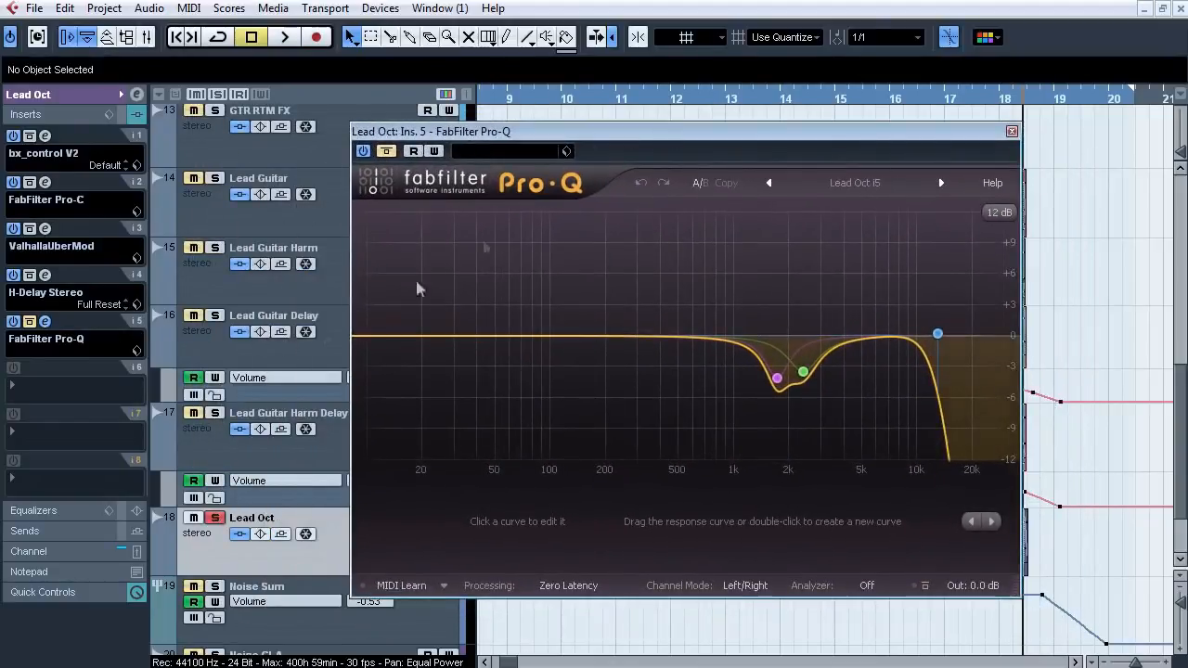
pyautogui.press('space')
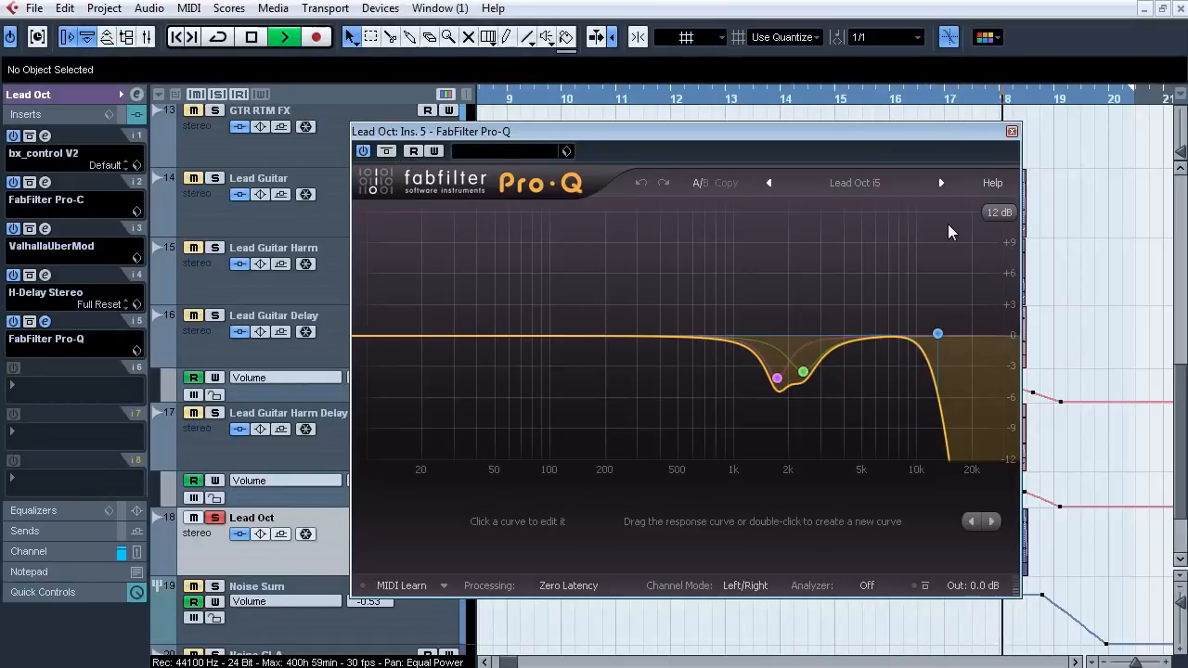
pyautogui.press('space')
pyautogui.click(1015, 132)
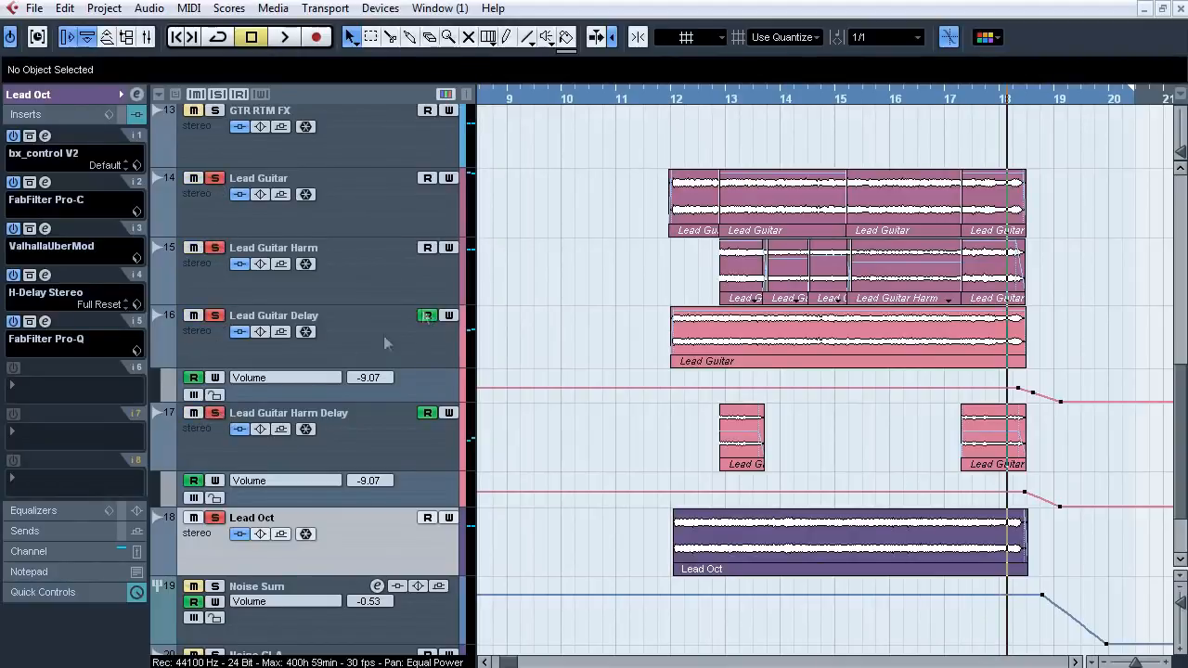
# Play the soloed lead guitar, harmony, delay and Lead Oct tracks together from just before bar 12 and stop after their fade-out.
pyautogui.click(659, 99)
pyautogui.press('space')
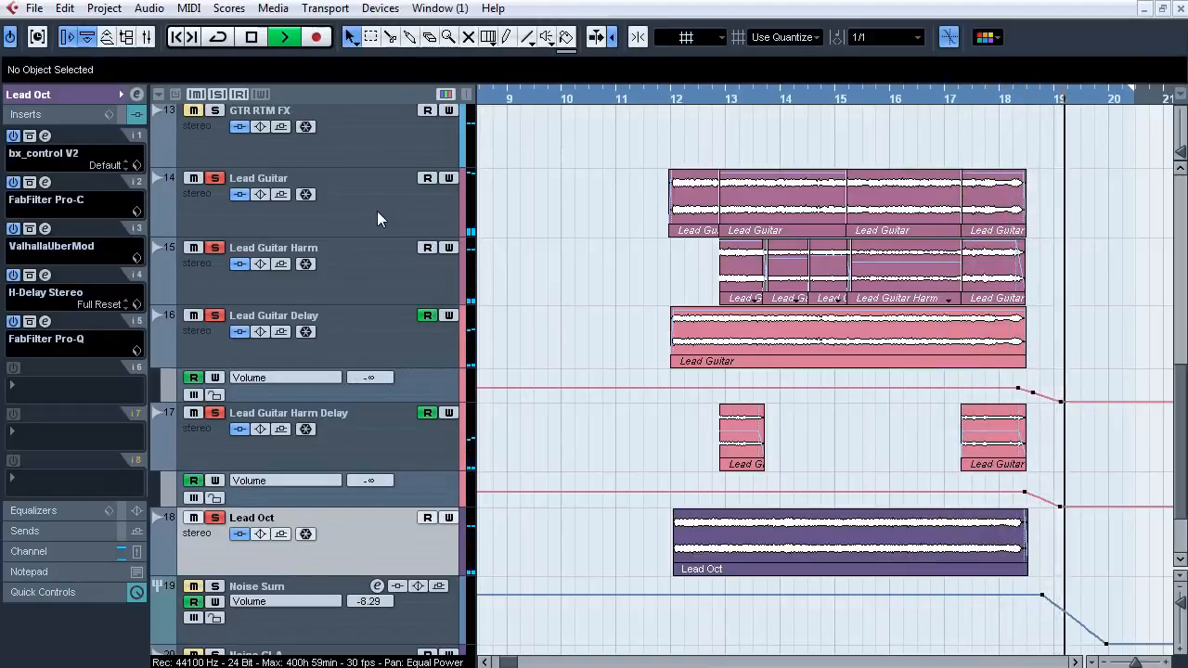
pyautogui.press('space')
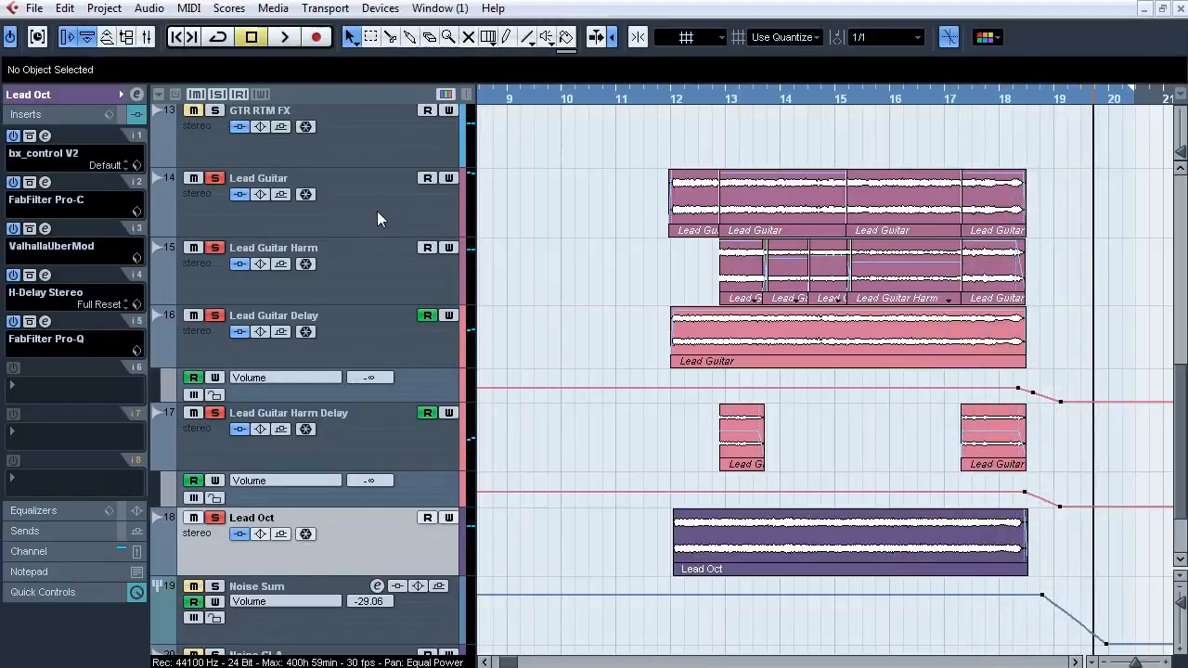
# Clear all track solos and return the playhead to the song's start with the whole arrangement in view.
pyautogui.click(221, 97)
pyautogui.moveTo(1179, 453); pyautogui.dragTo(1179, 400)
pyautogui.press('KP_Decimal')
pyautogui.moveTo(501, 96); pyautogui.dragTo(494, 72)
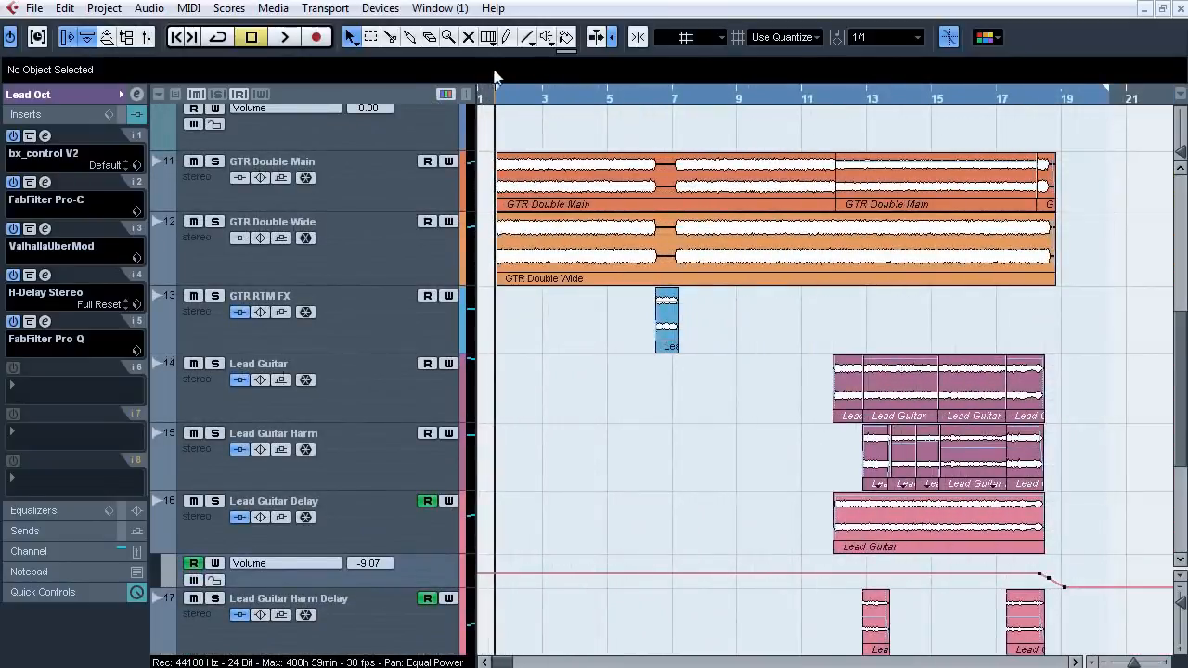
# Solo GTR Bus, open its keFIR_v1_2ch insert, and compare it active and bypassed during playback.
pyautogui.scroll(1, 396, 198)
pyautogui.click(396, 199)
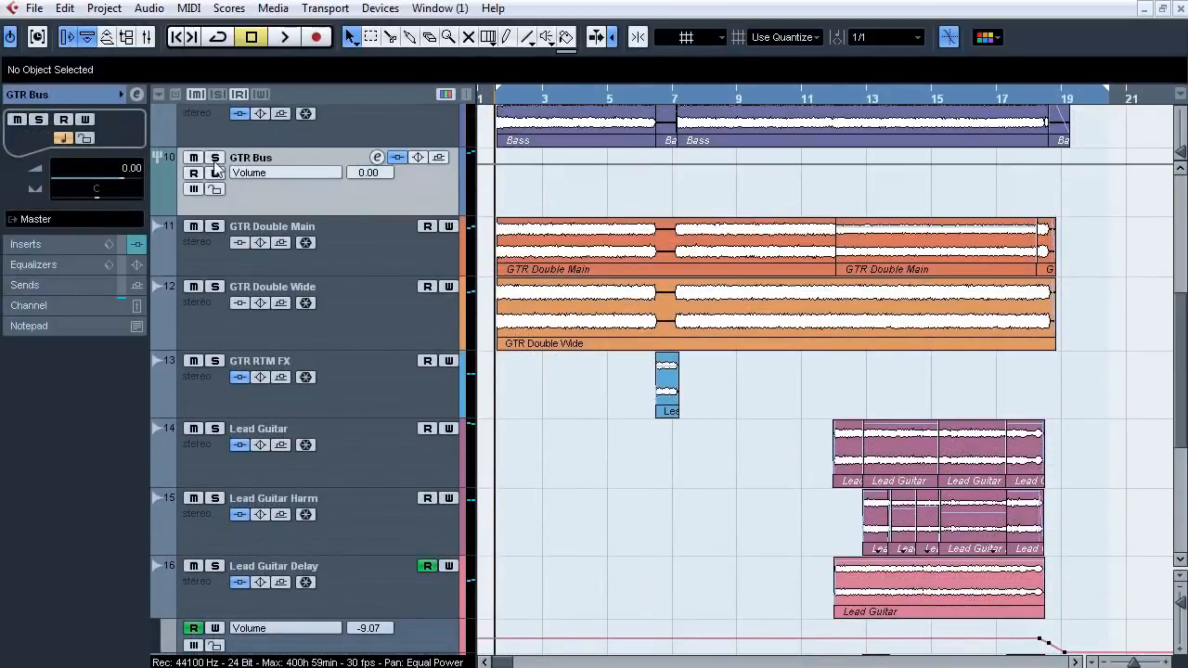
pyautogui.click(214, 158)
pyautogui.click(62, 241)
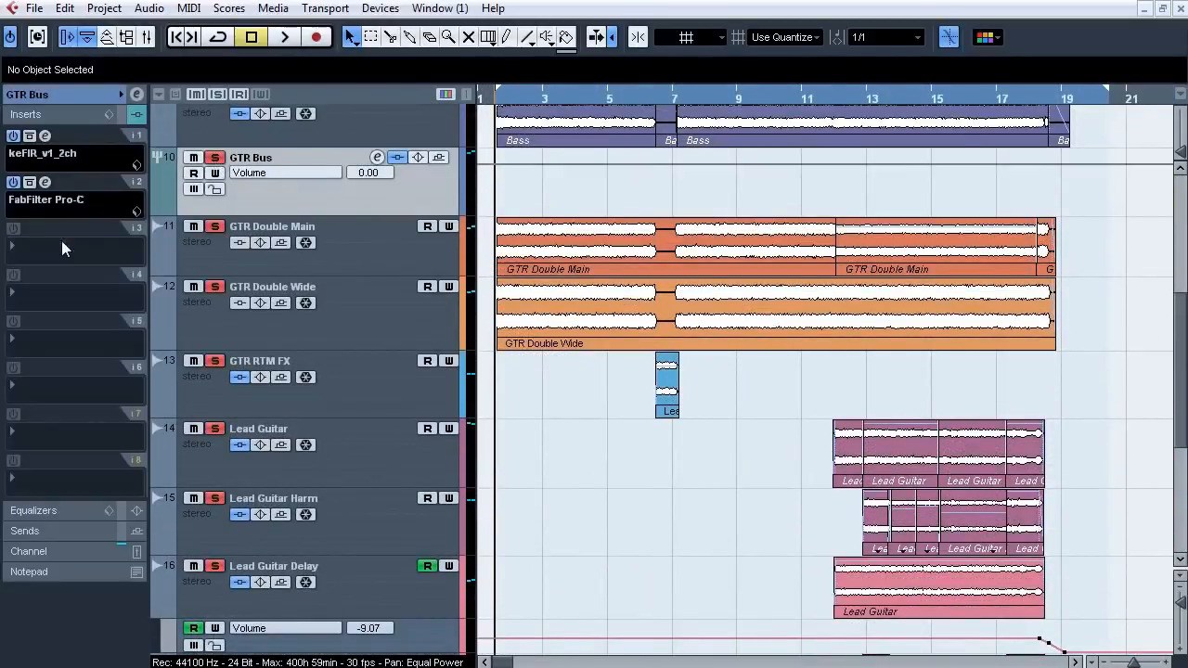
pyautogui.click(45, 137)
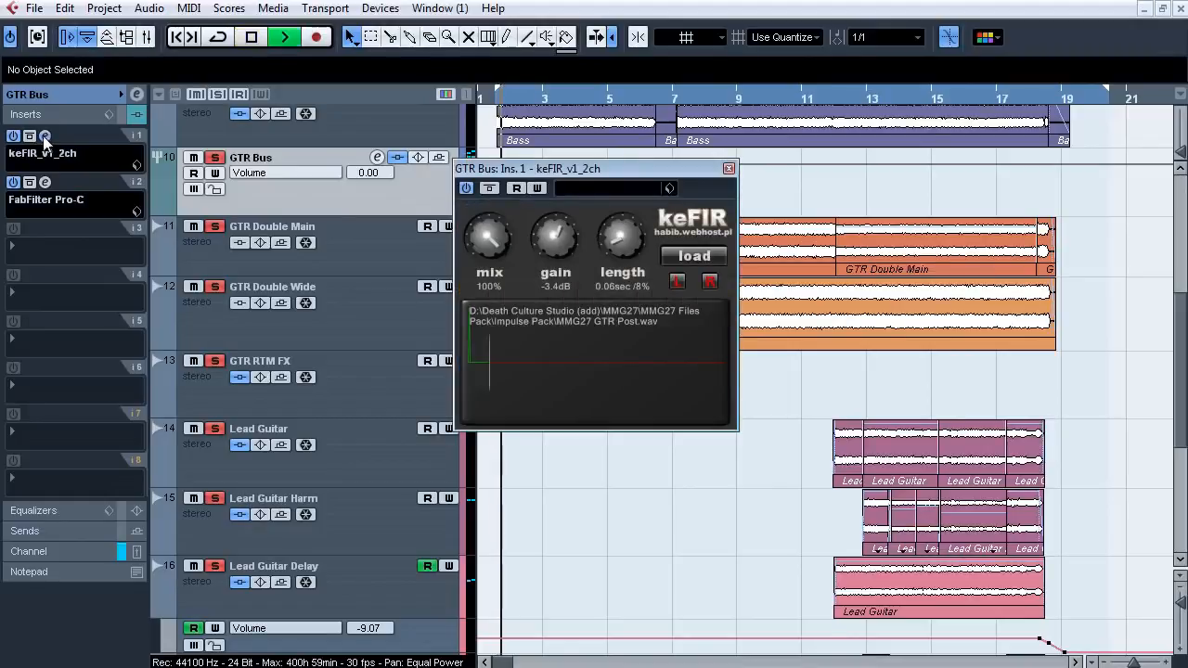
pyautogui.click(29, 137)
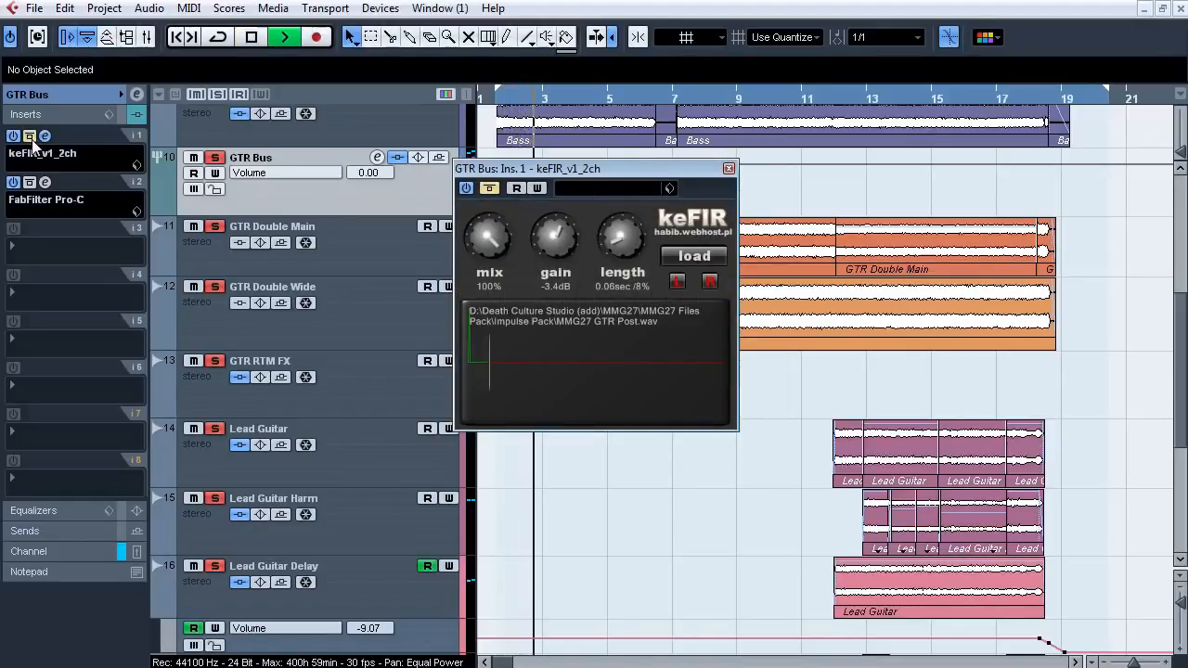
pyautogui.click(29, 136)
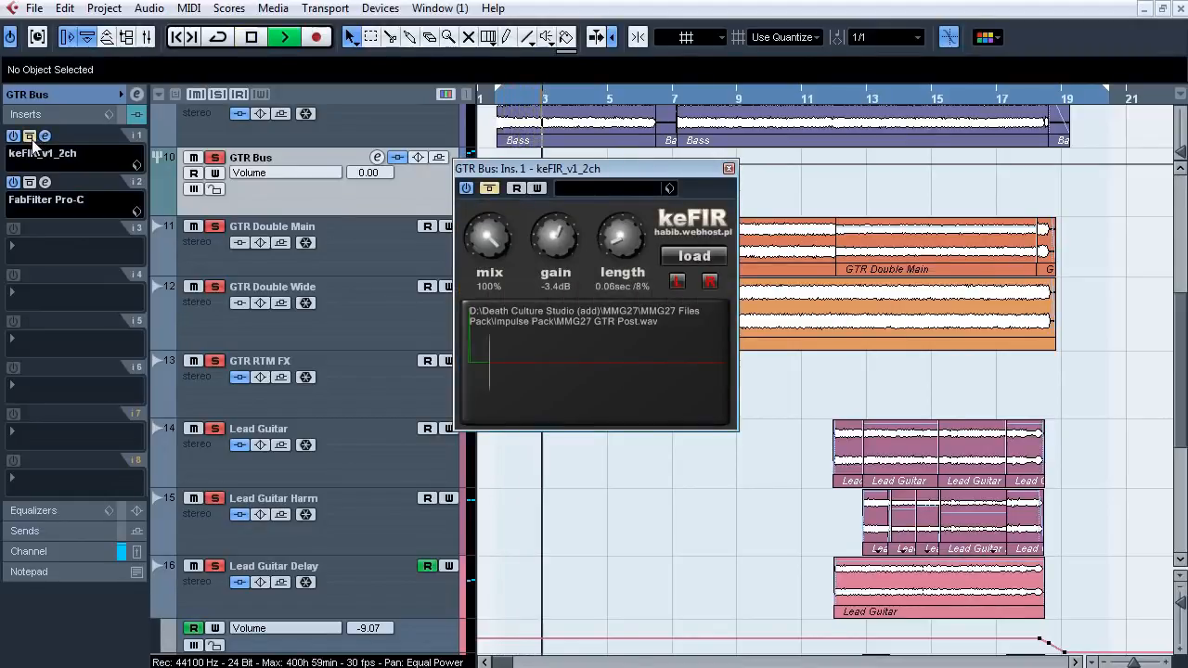
# Clear the GTR Bus solo, compare keFIR_v1_2ch within the full mix, and stop playback and close the plug-in.
pyautogui.click(214, 158)
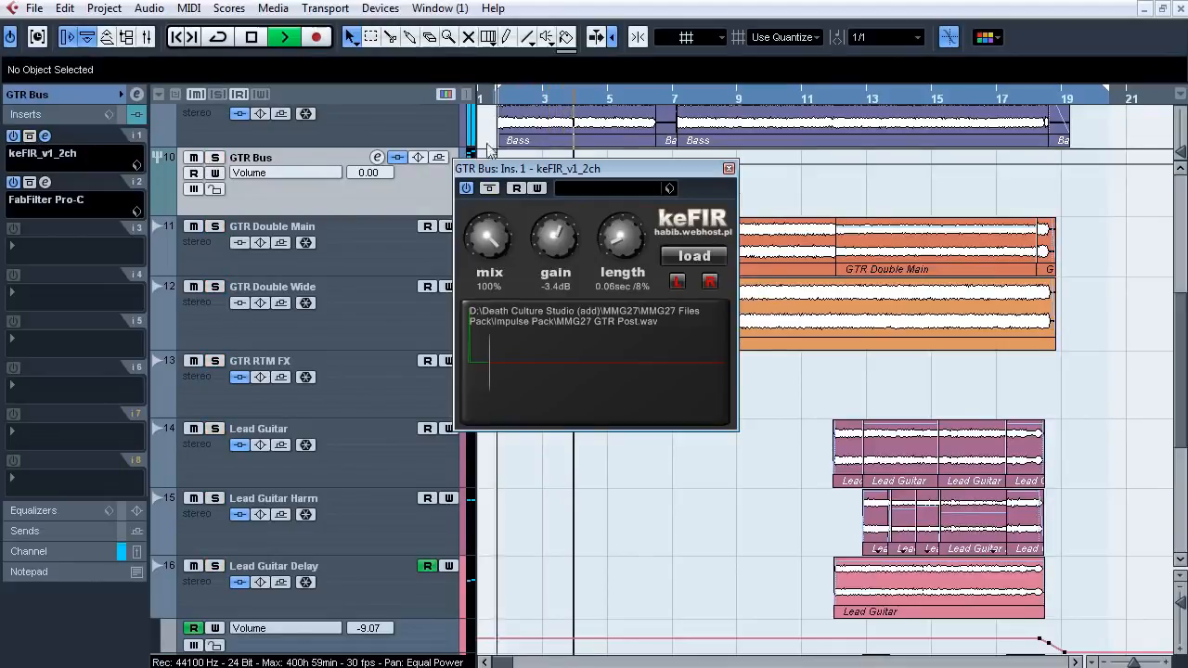
pyautogui.click(29, 137)
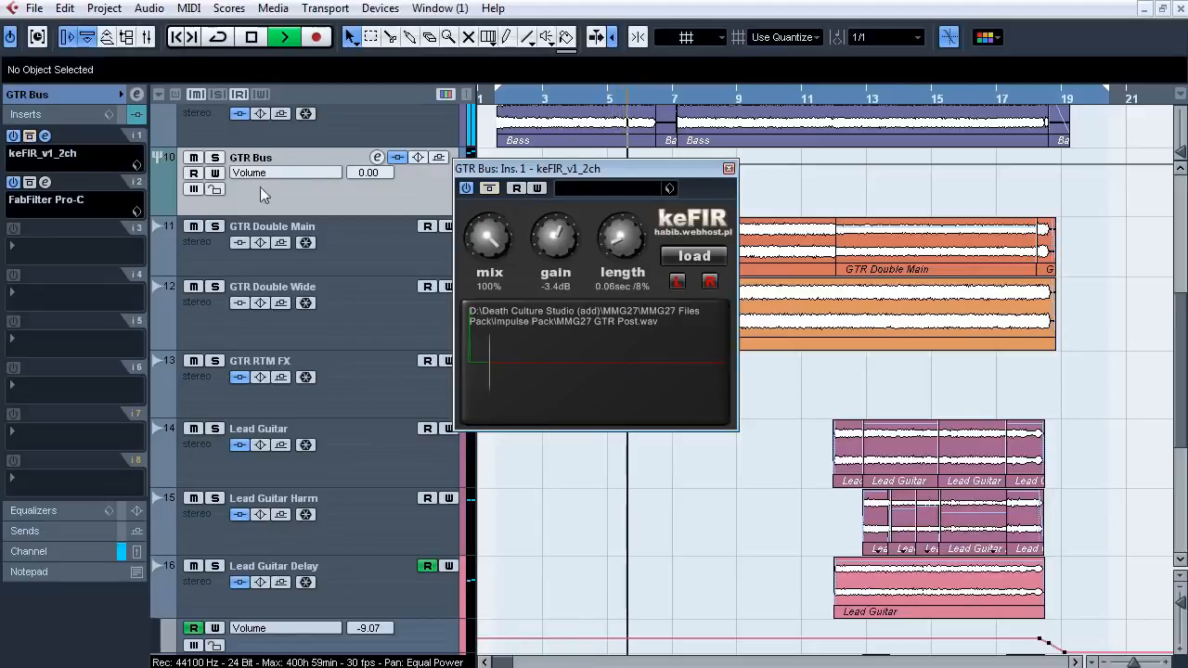
pyautogui.press('space')
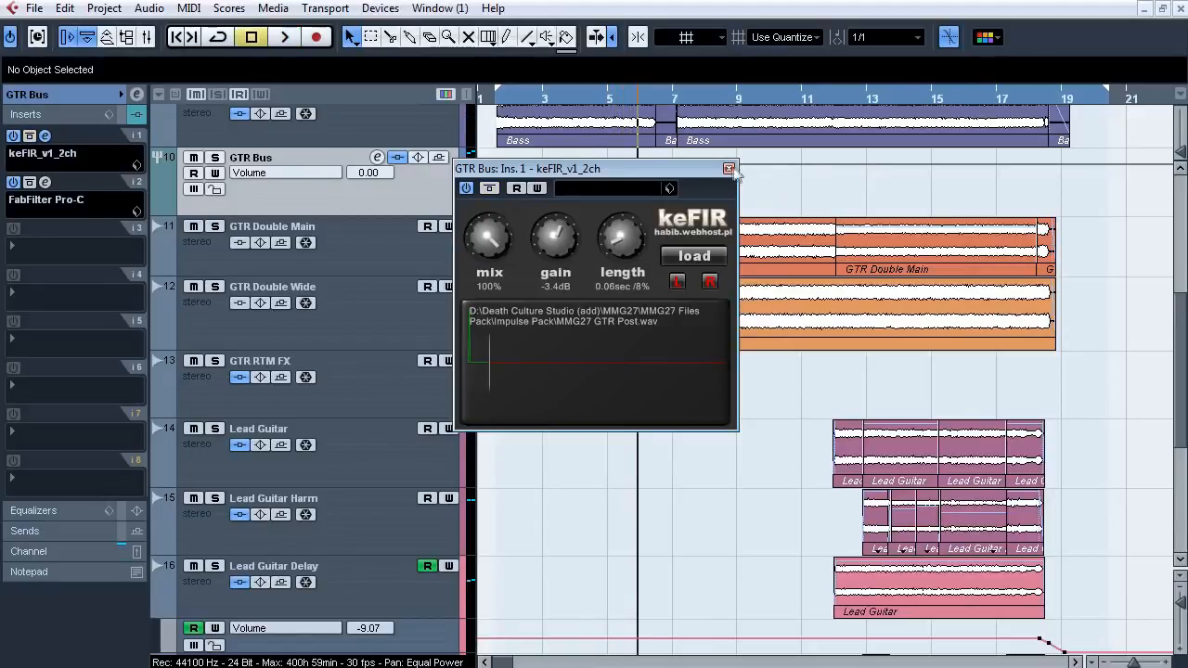
pyautogui.click(728, 168)
# Open GTR Bus's FabFilter Pro-C insert, compare it bypassed and active in the full mix, and stop playback and close the plug-in.
pyautogui.click(45, 183)
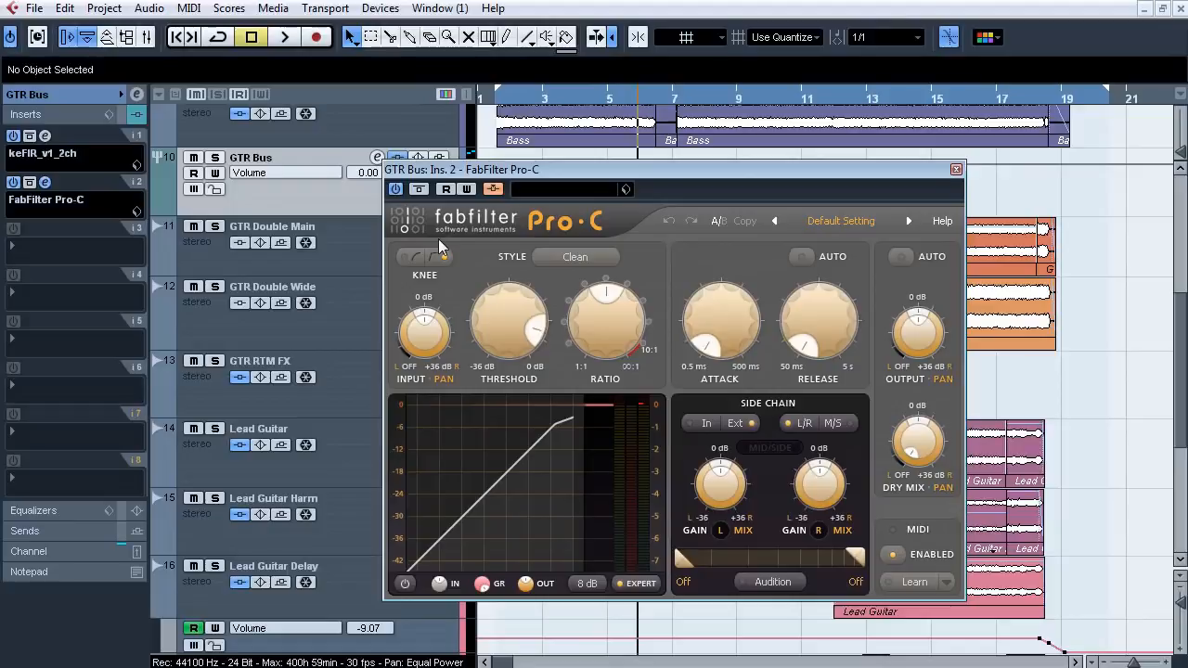
pyautogui.press('space')
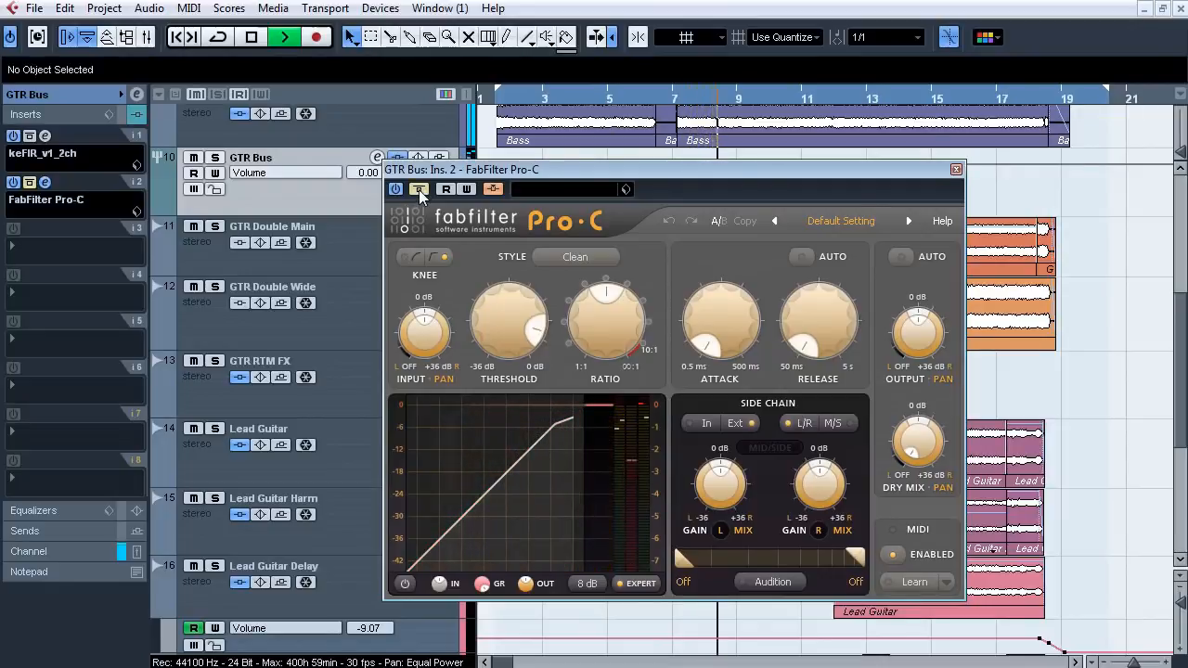
pyautogui.click(418, 189)
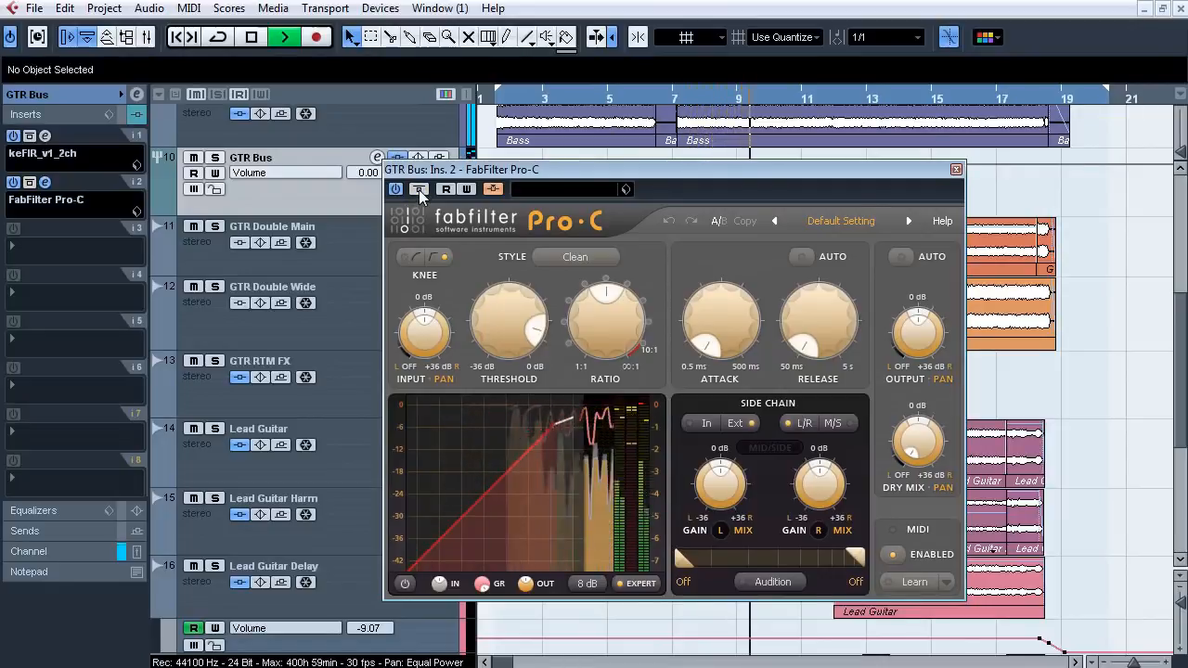
pyautogui.click(419, 189)
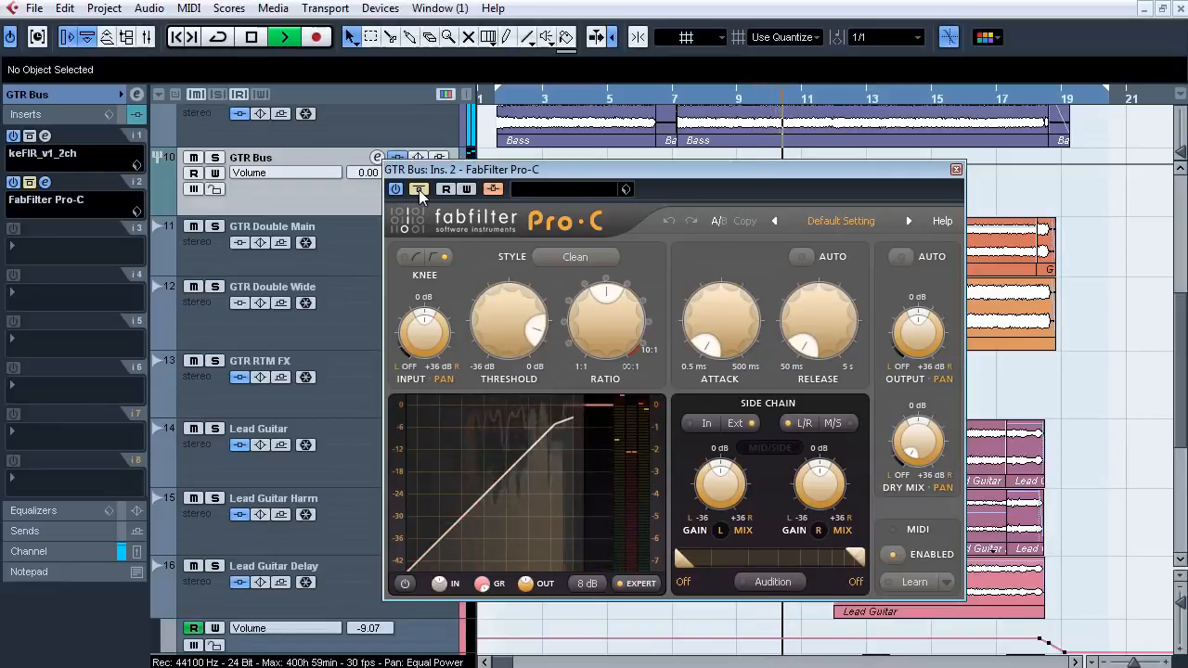
pyautogui.click(419, 189)
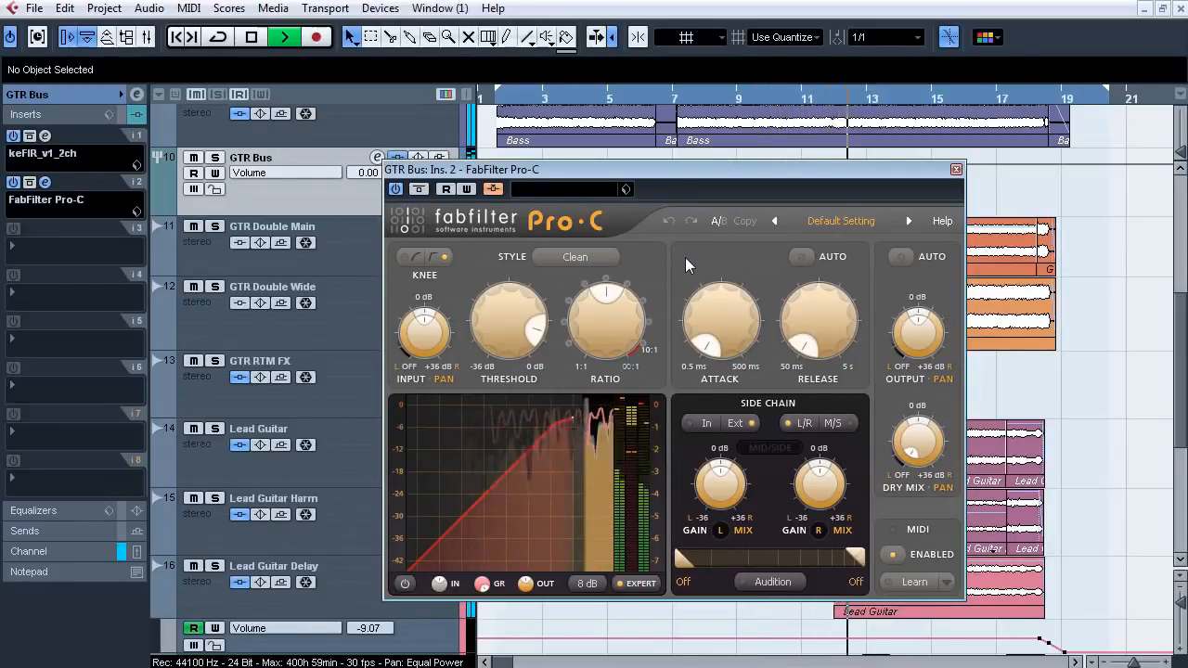
pyautogui.press('space')
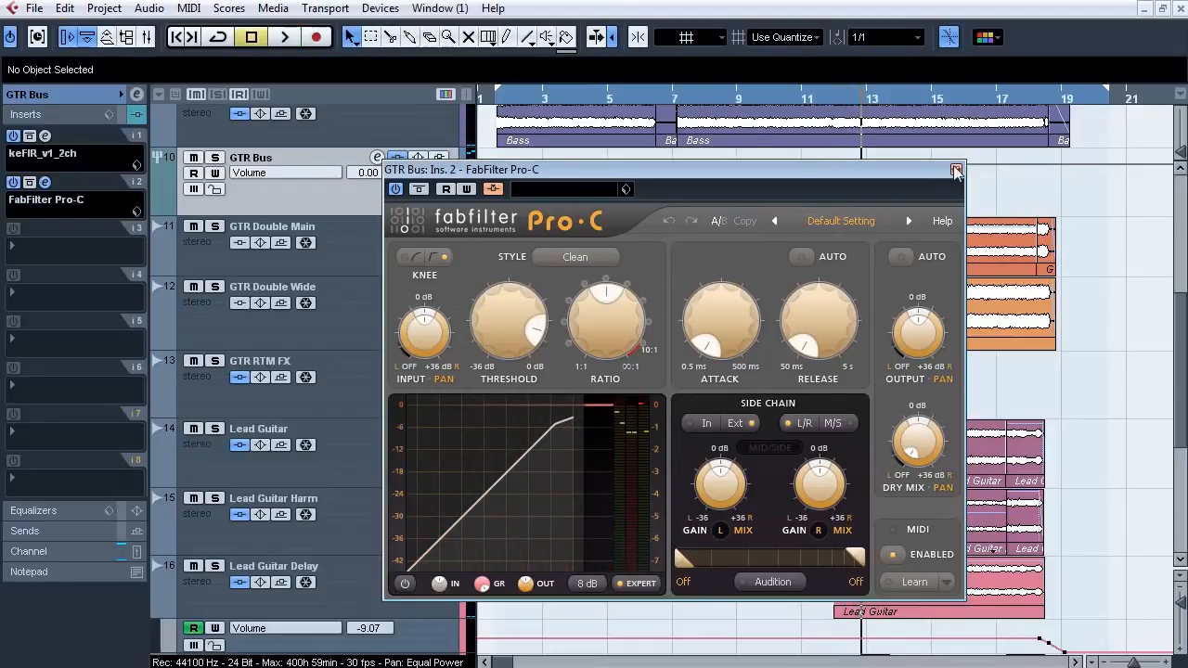
pyautogui.click(956, 169)
# Select the Noise Uber and Noise CLA tracks and mute both of them.
pyautogui.moveTo(1185, 341); pyautogui.dragTo(1184, 469)
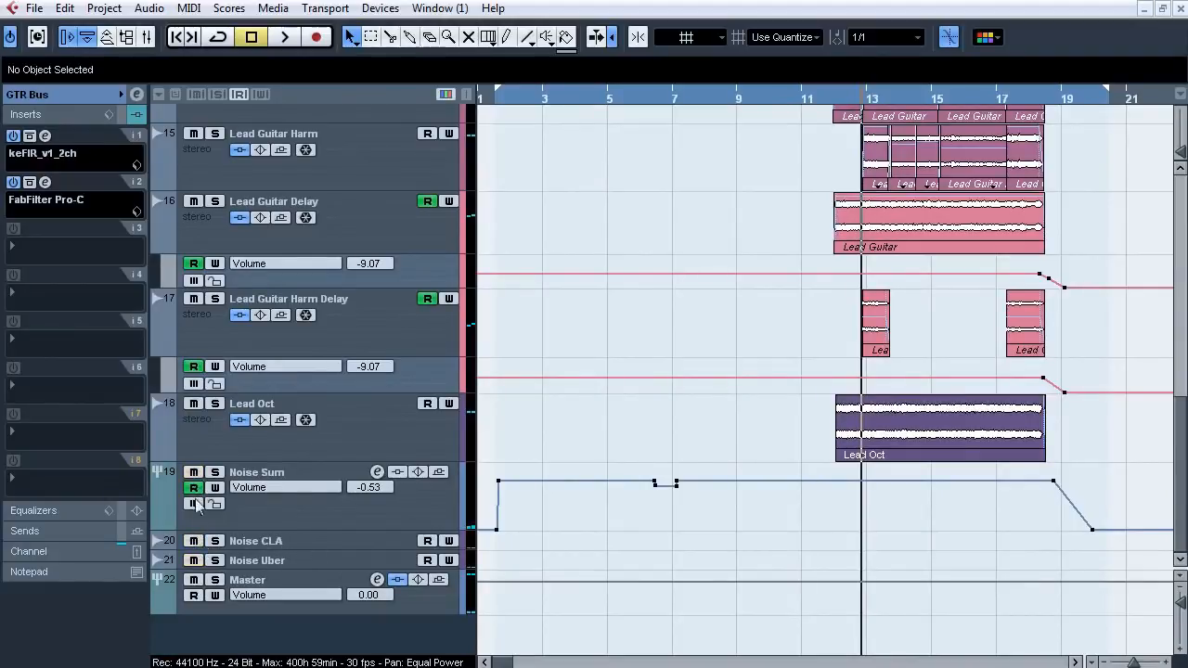
pyautogui.click(289, 561)
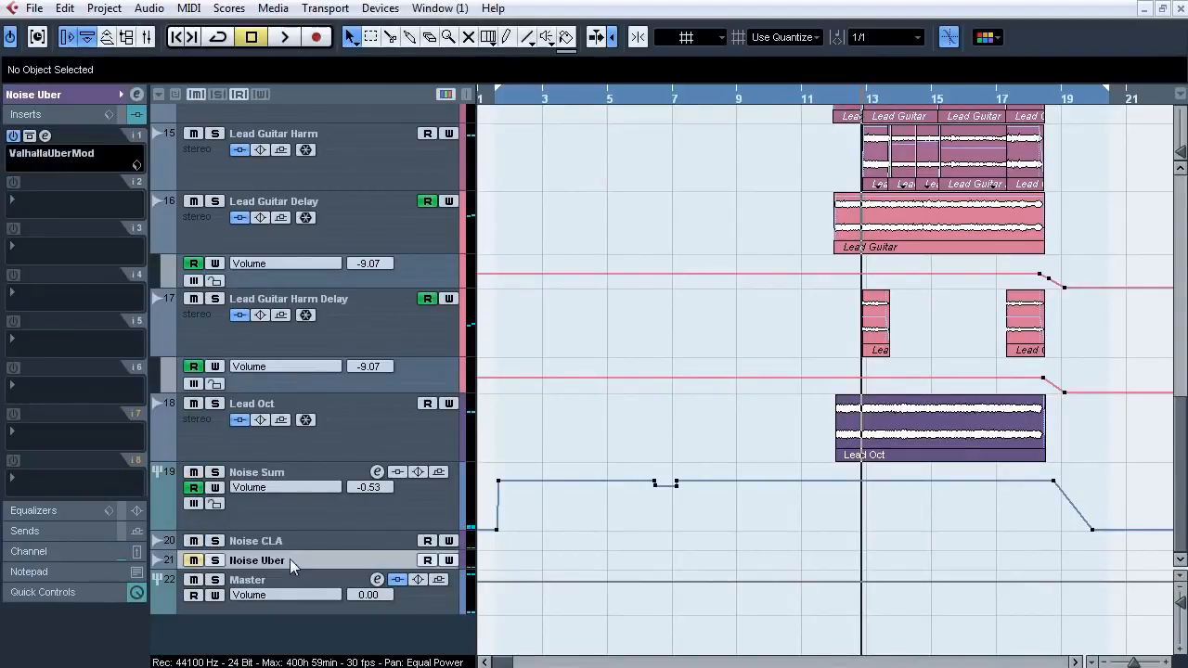
pyautogui.keyDown('shift'); pyautogui.click(291, 540); pyautogui.keyUp('shift')
pyautogui.press('m')
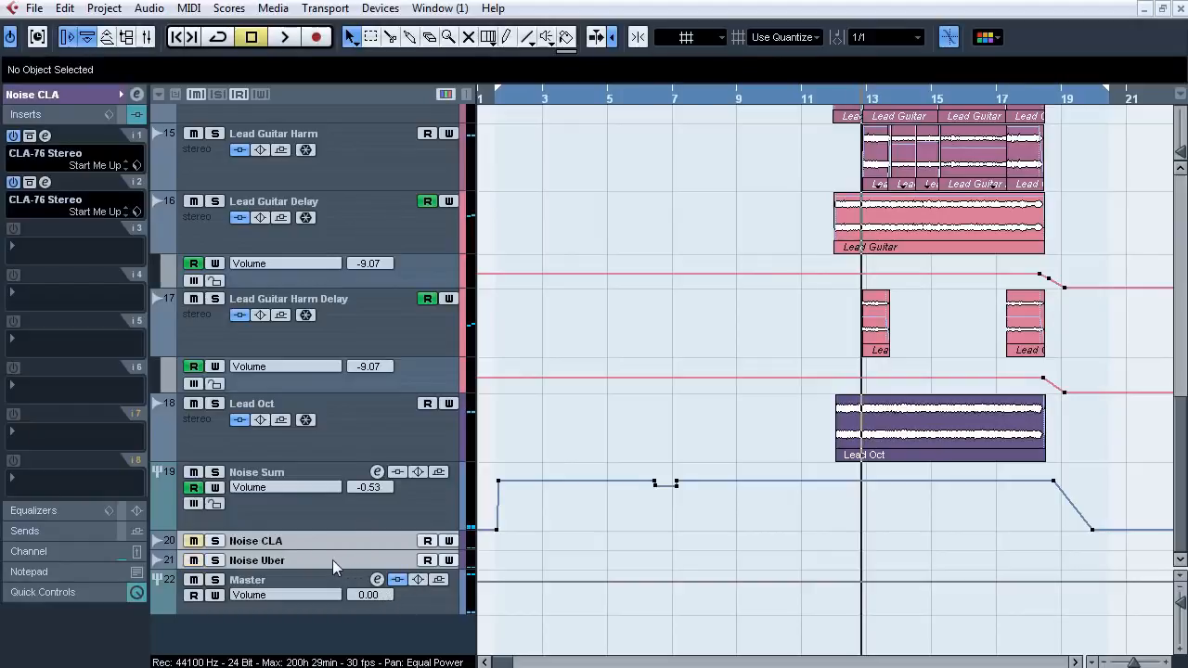
pyautogui.click(197, 561)
# Select the Noise CLA track and inspect its two CLA-76 Stereo inserts in turn, closing each plug-in window.
pyautogui.click(310, 543)
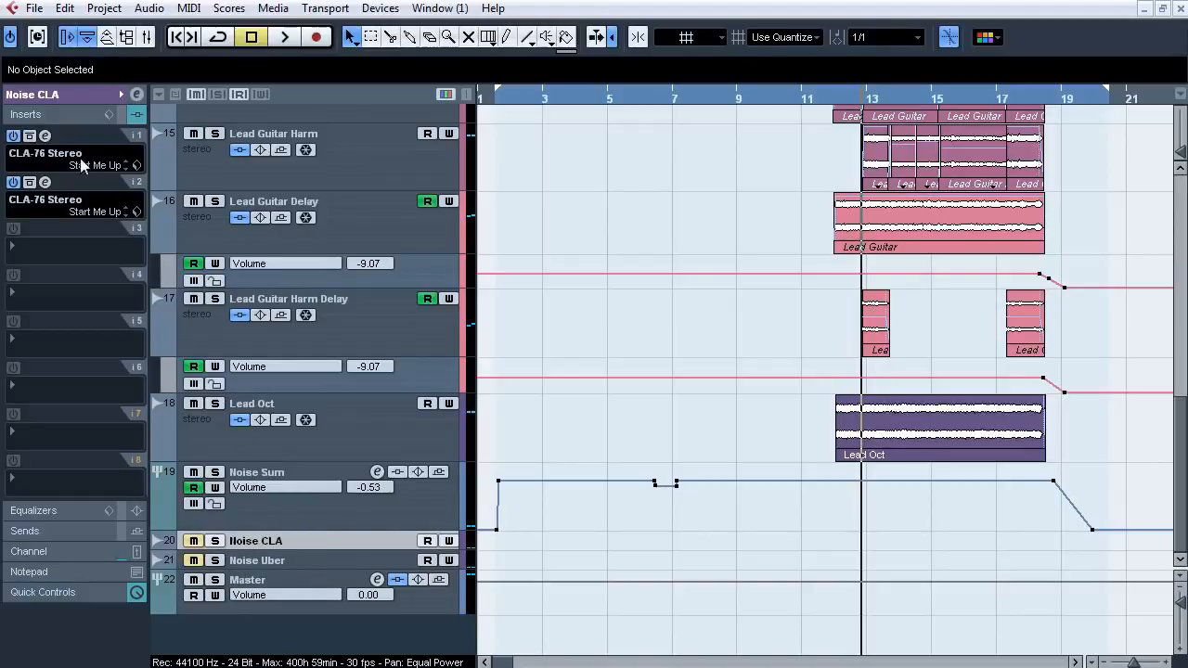
pyautogui.click(46, 136)
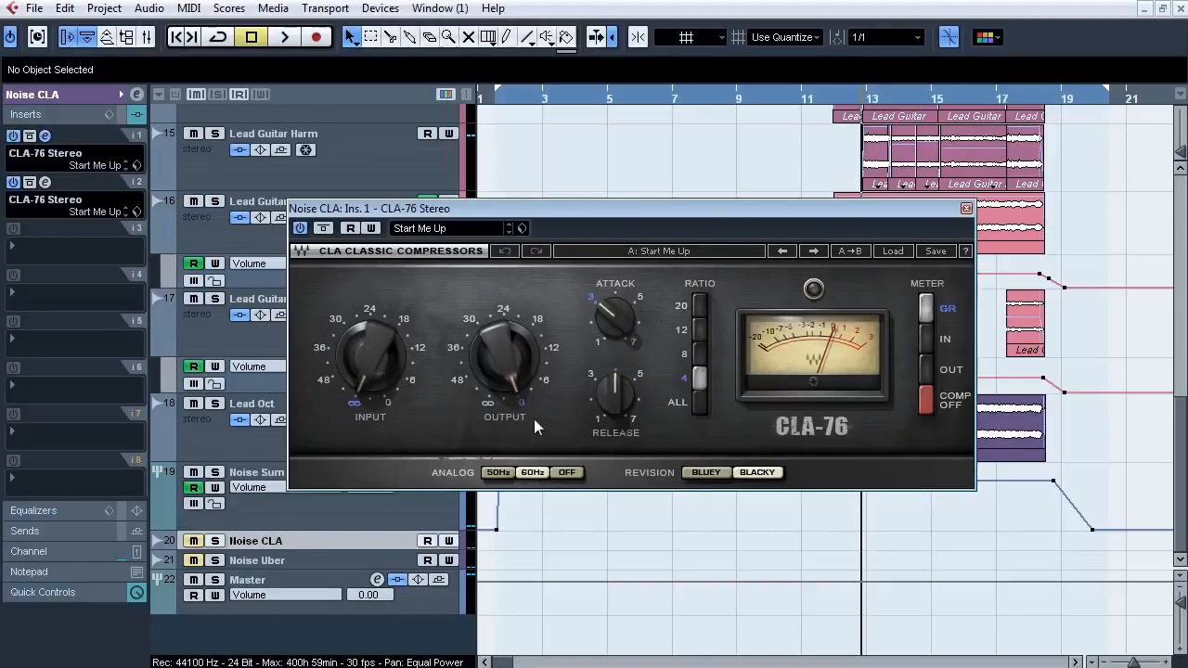
pyautogui.click(45, 136)
pyautogui.click(46, 182)
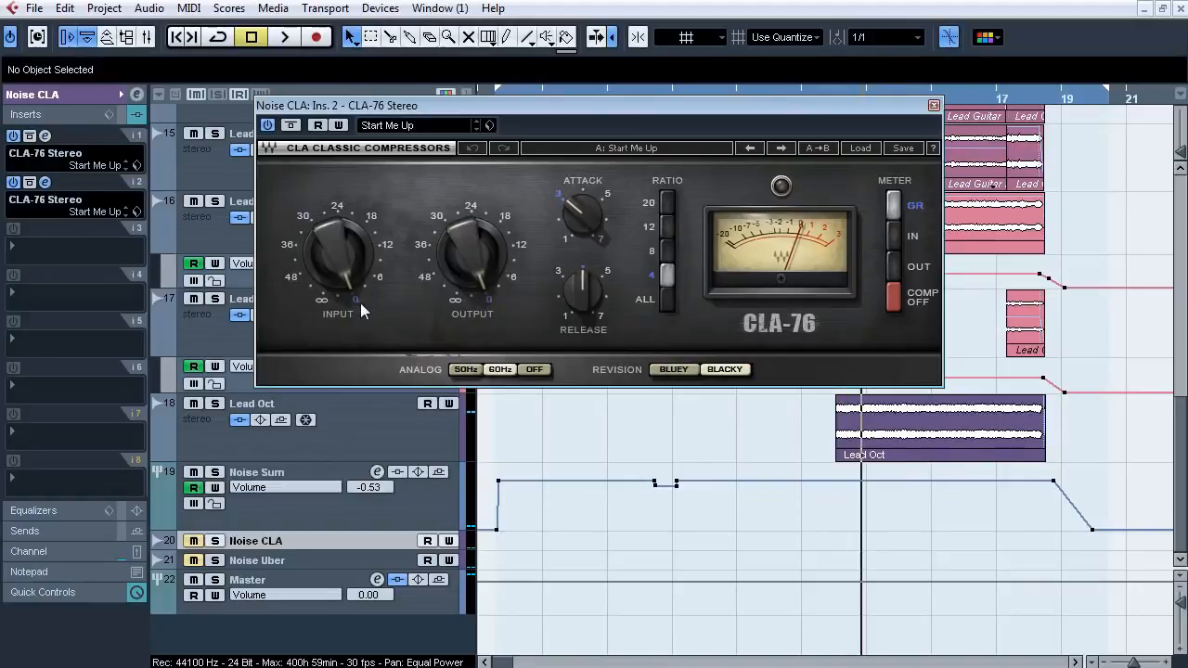
pyautogui.click(44, 183)
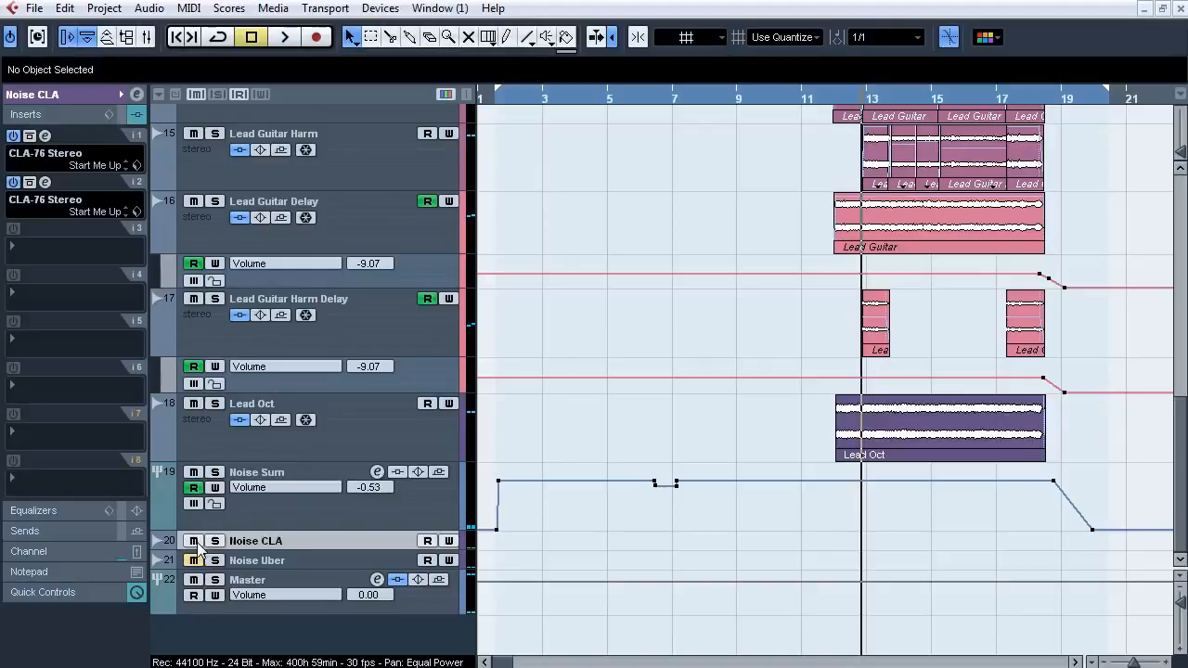
# Open Noise Uber's ValhallaUberMod insert, inspect its DIFF, DRIVE and WARP settings, and close the plug-in.
pyautogui.click(243, 568)
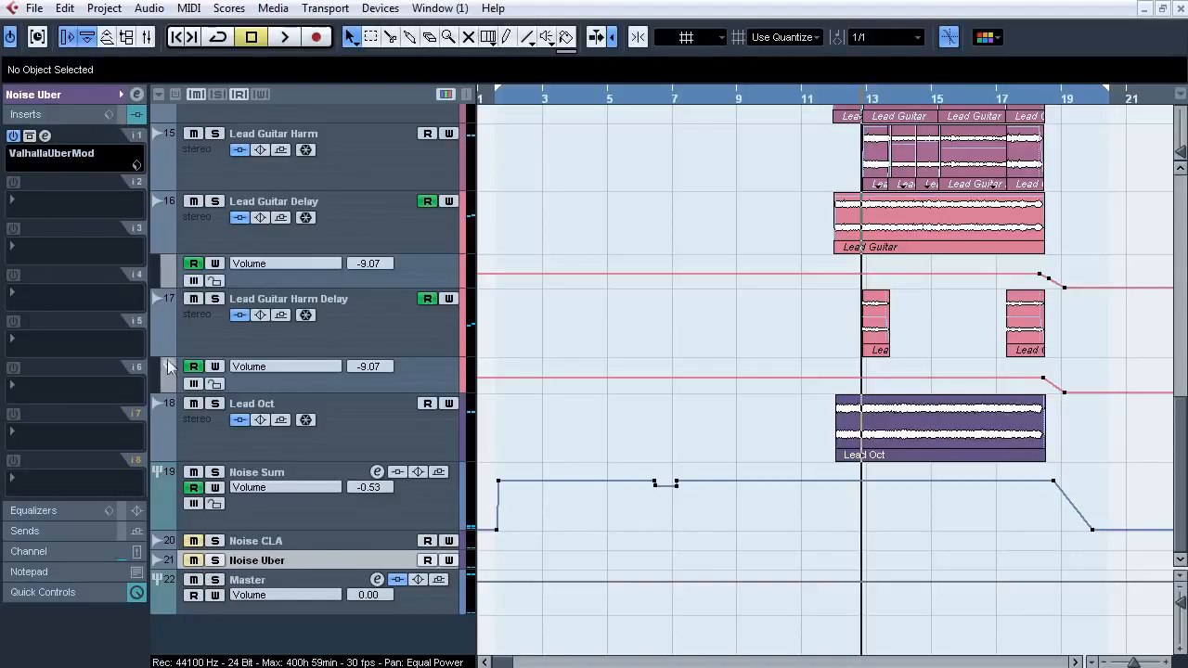
pyautogui.click(45, 136)
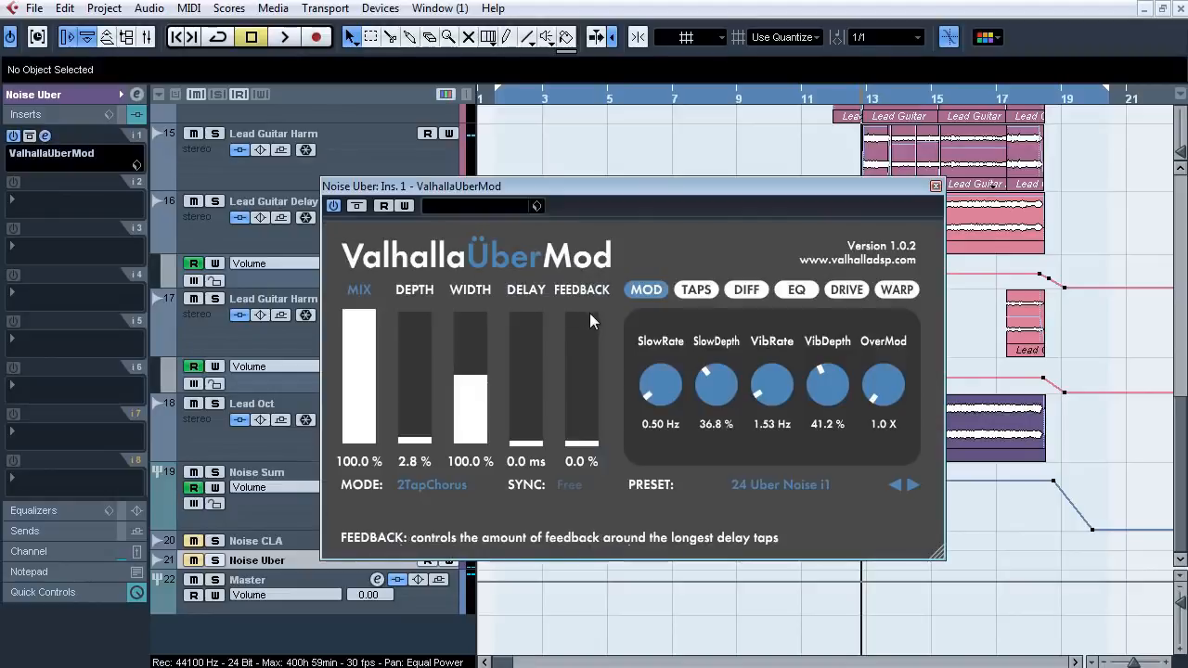
pyautogui.click(758, 291)
pyautogui.click(847, 290)
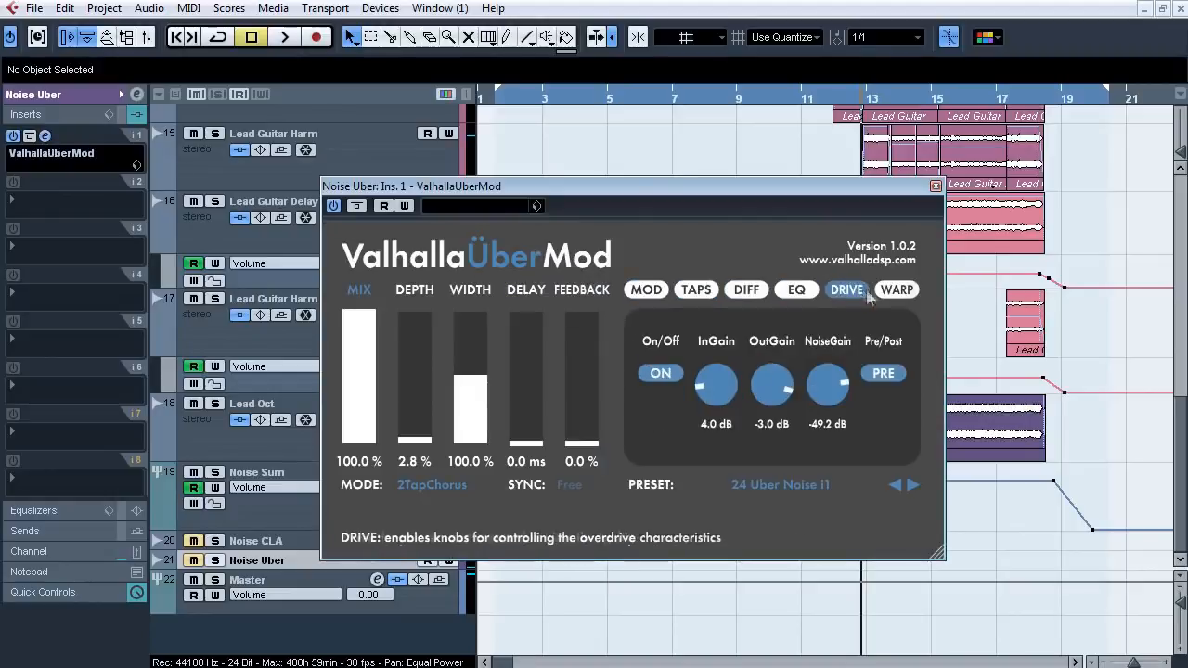
pyautogui.click(897, 290)
pyautogui.click(936, 186)
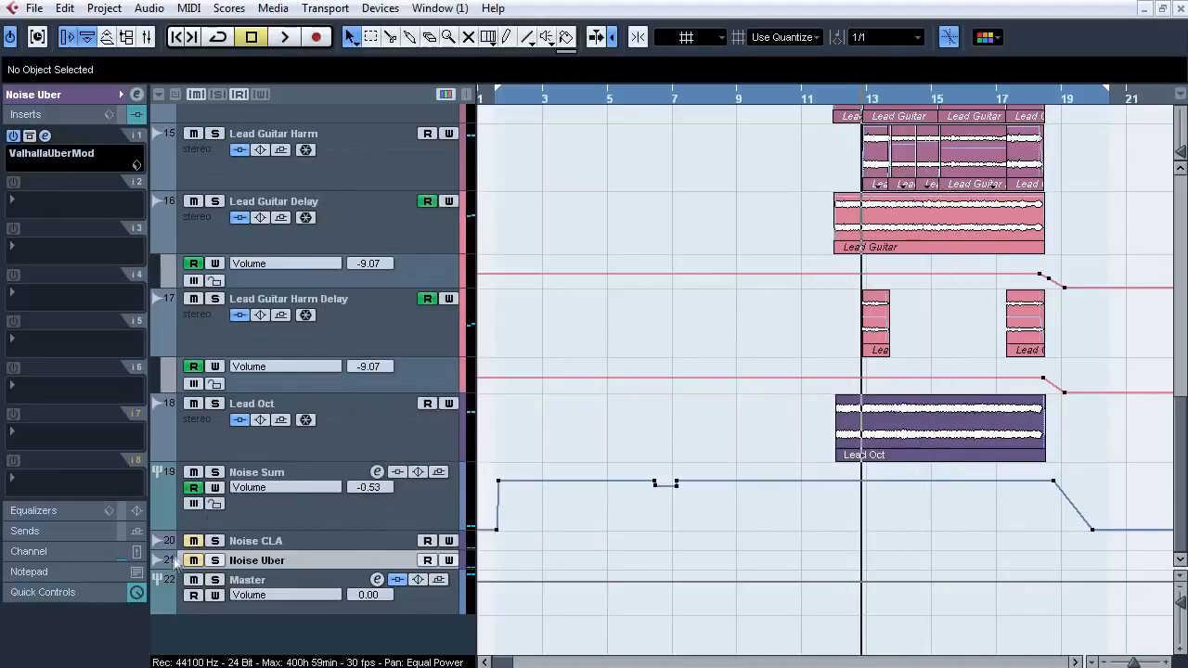
# Select the Noise Sum group to view its basic channel settings and output routing, and examine the mixer's last channels.
pyautogui.click(277, 539)
pyautogui.click(280, 512)
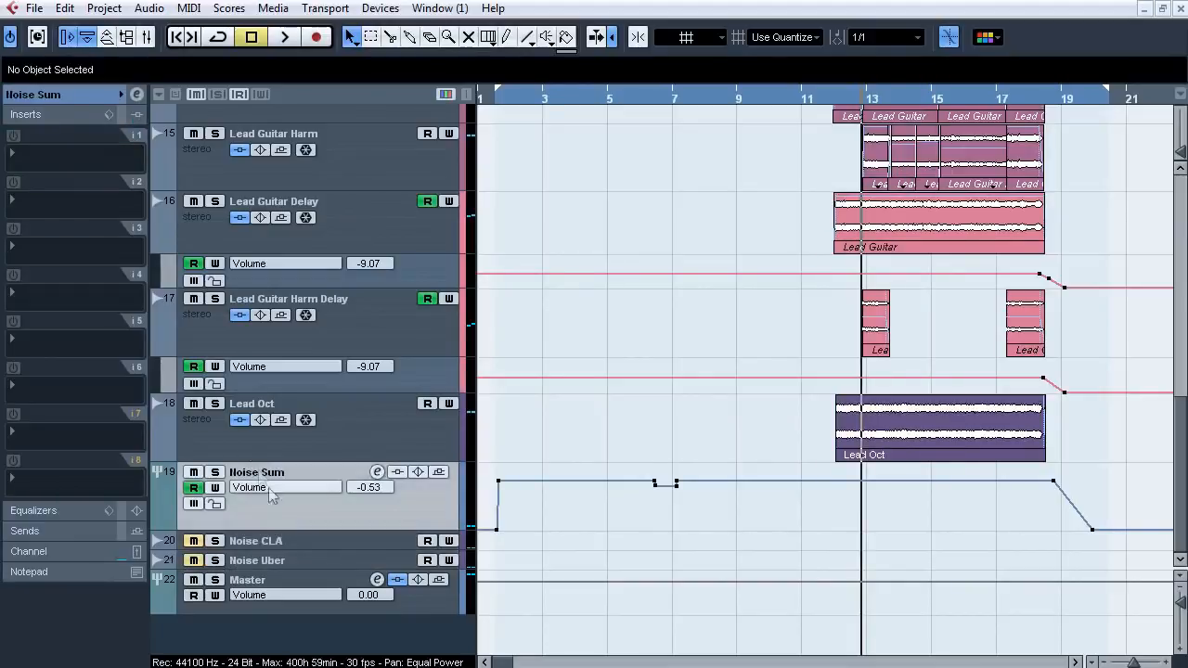
pyautogui.click(73, 96)
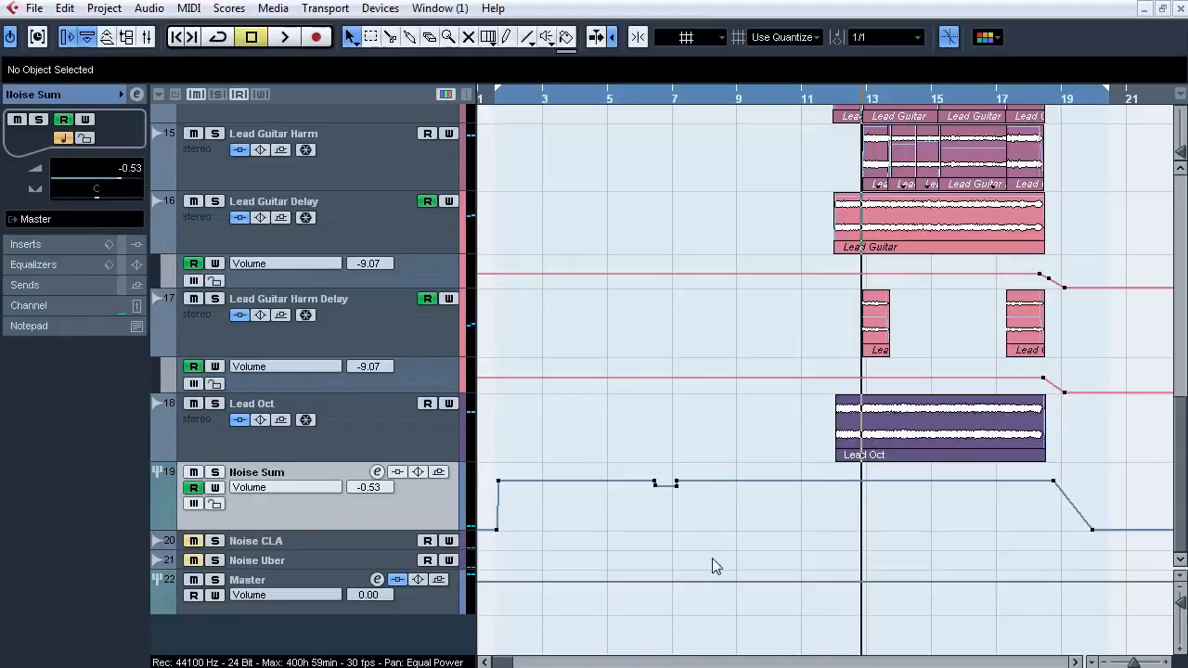
pyautogui.press('F3')
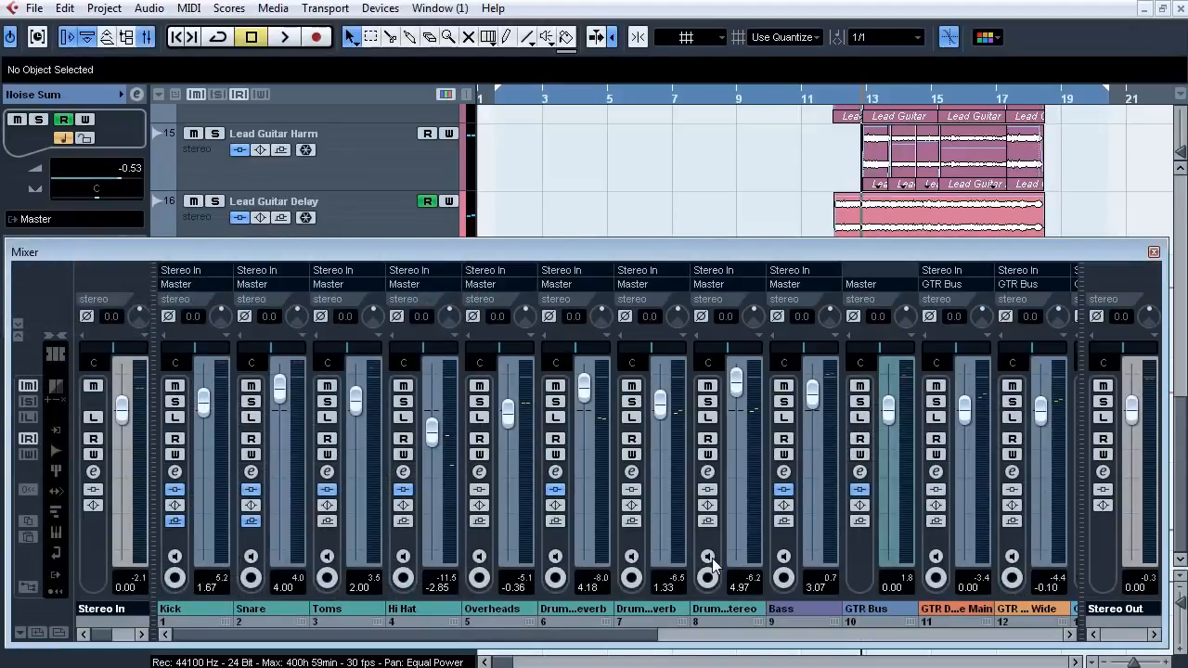
pyautogui.moveTo(636, 640); pyautogui.dragTo(1040, 640)
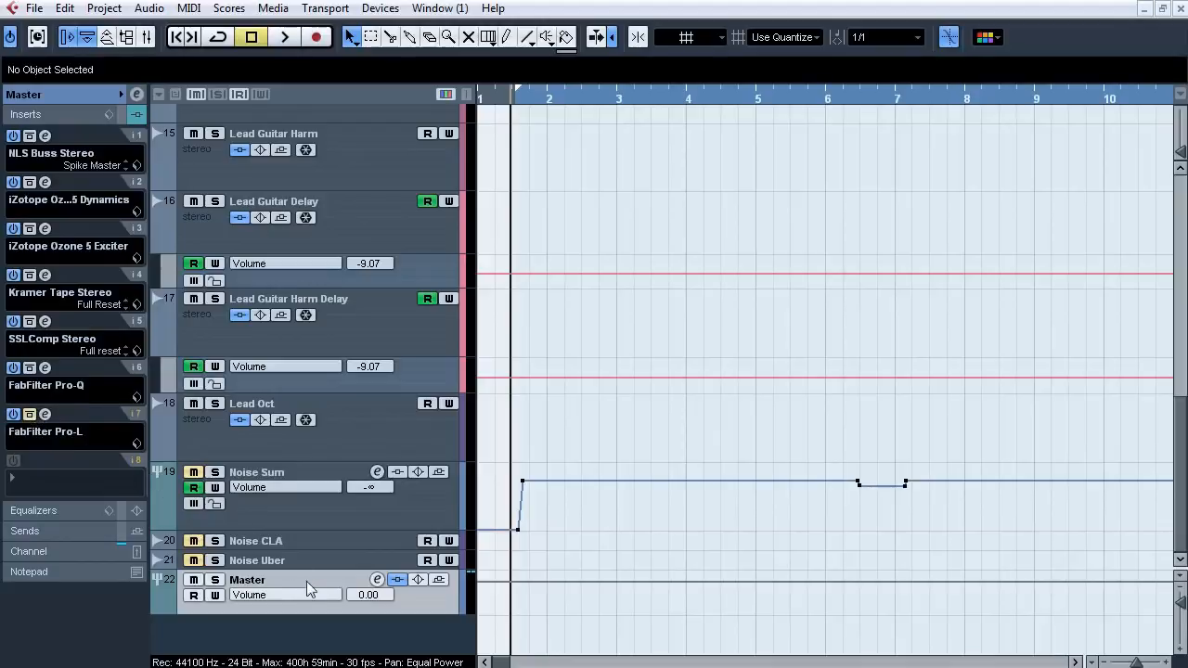
# Compare the Master group with all its inserts bypassed and active during playback from the song's start, and stop playback.
pyautogui.click(134, 116)
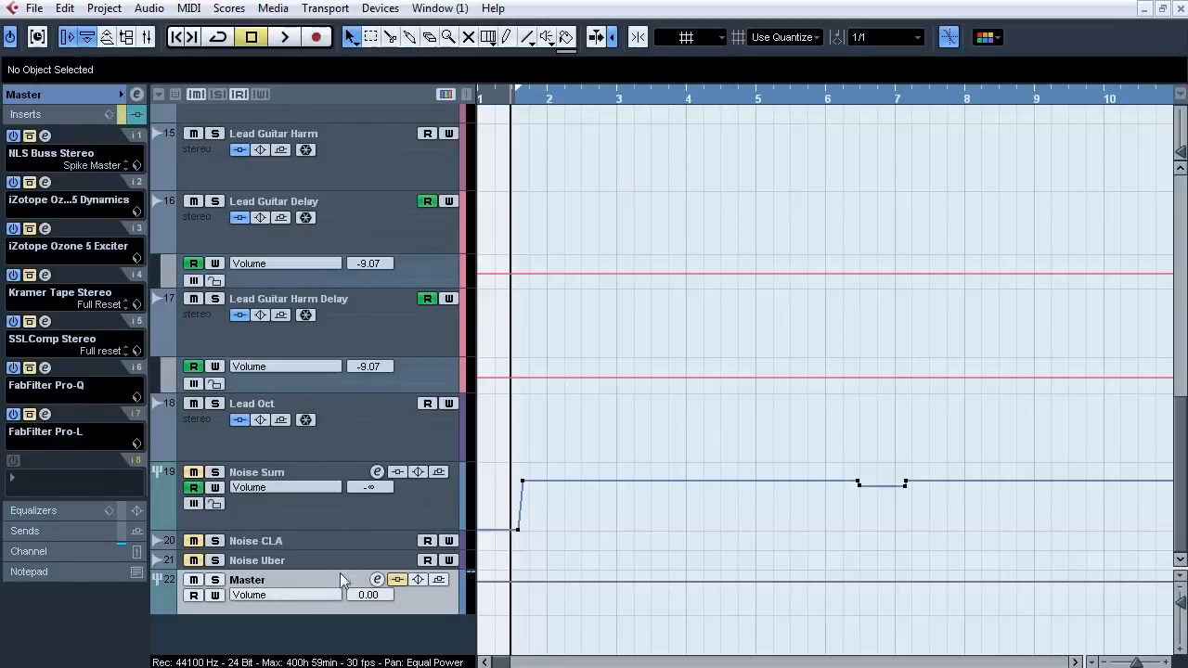
pyautogui.press('space')
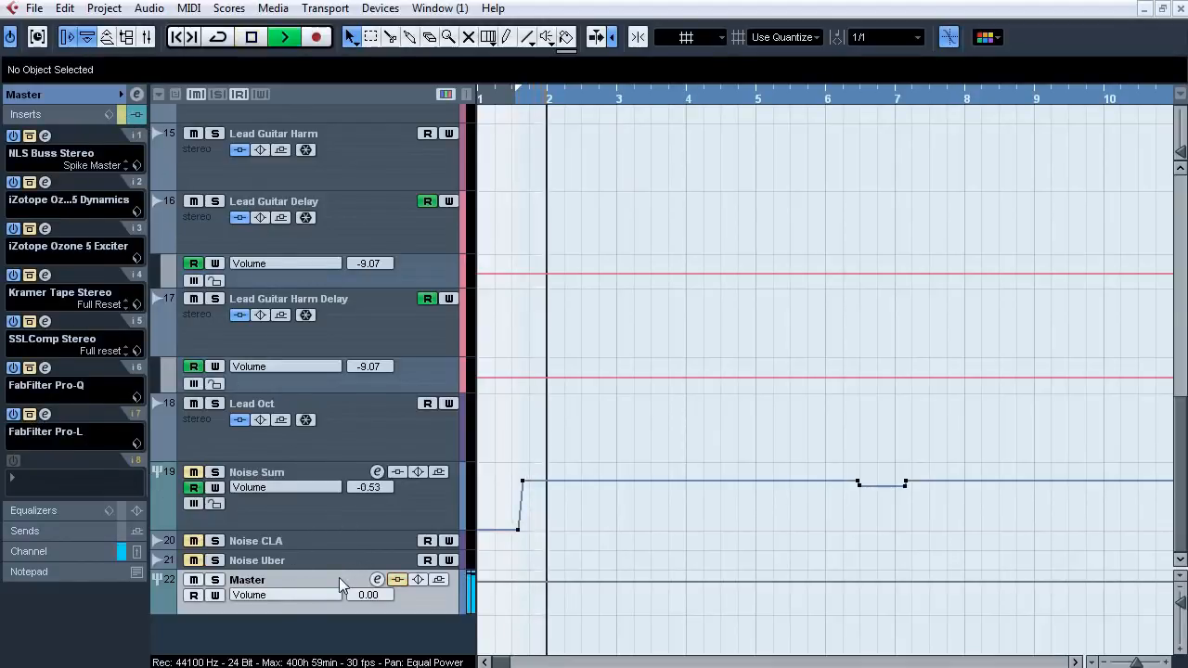
pyautogui.click(122, 114)
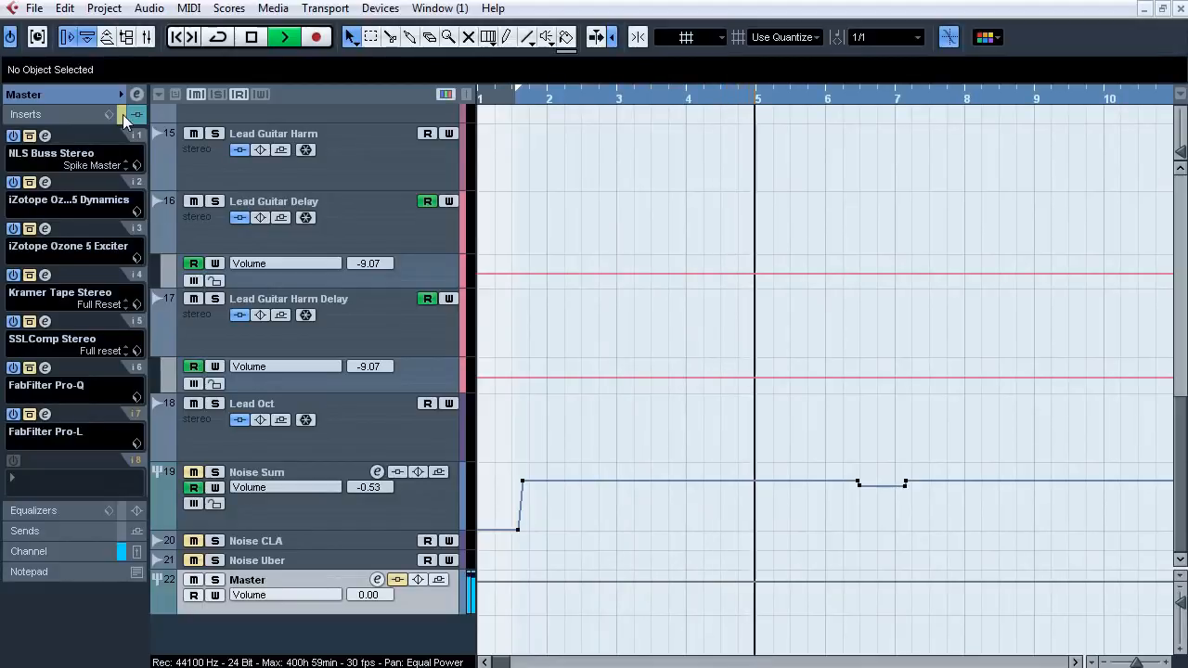
pyautogui.click(122, 114)
pyautogui.click(123, 115)
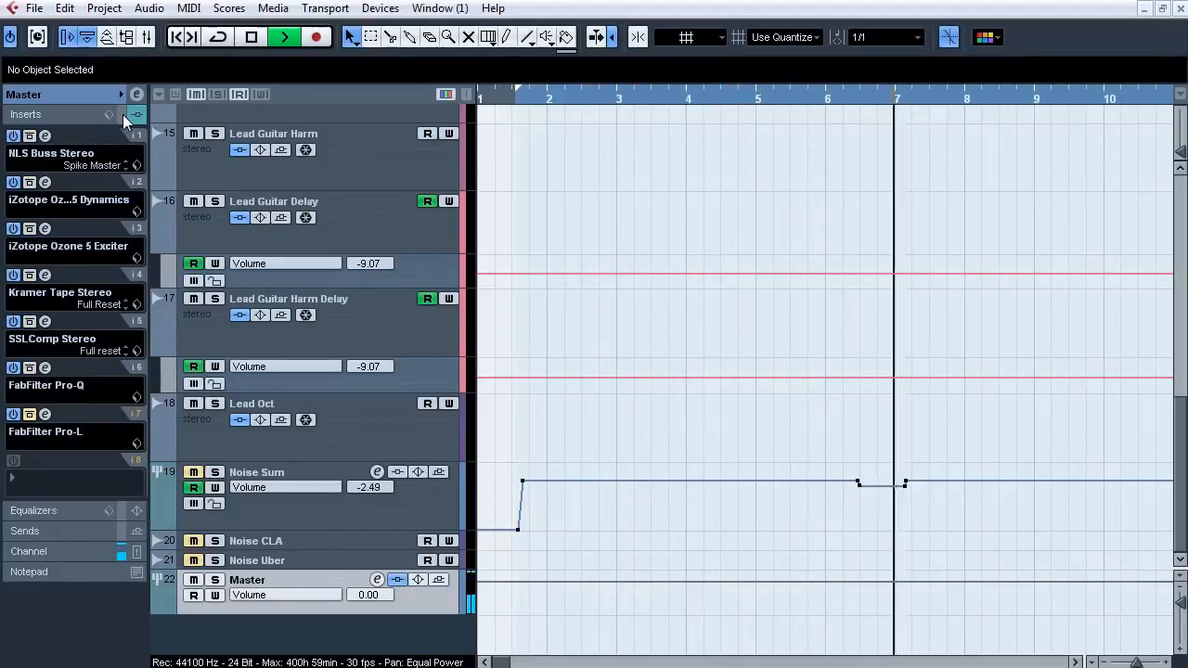
pyautogui.click(123, 114)
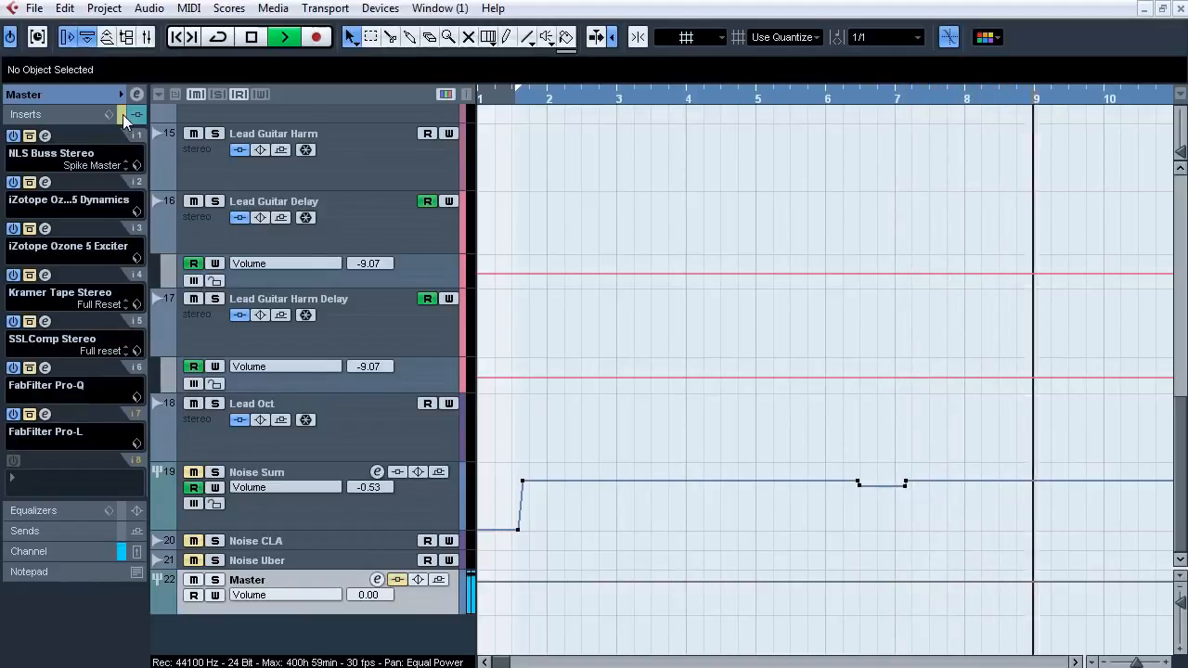
pyautogui.click(122, 114)
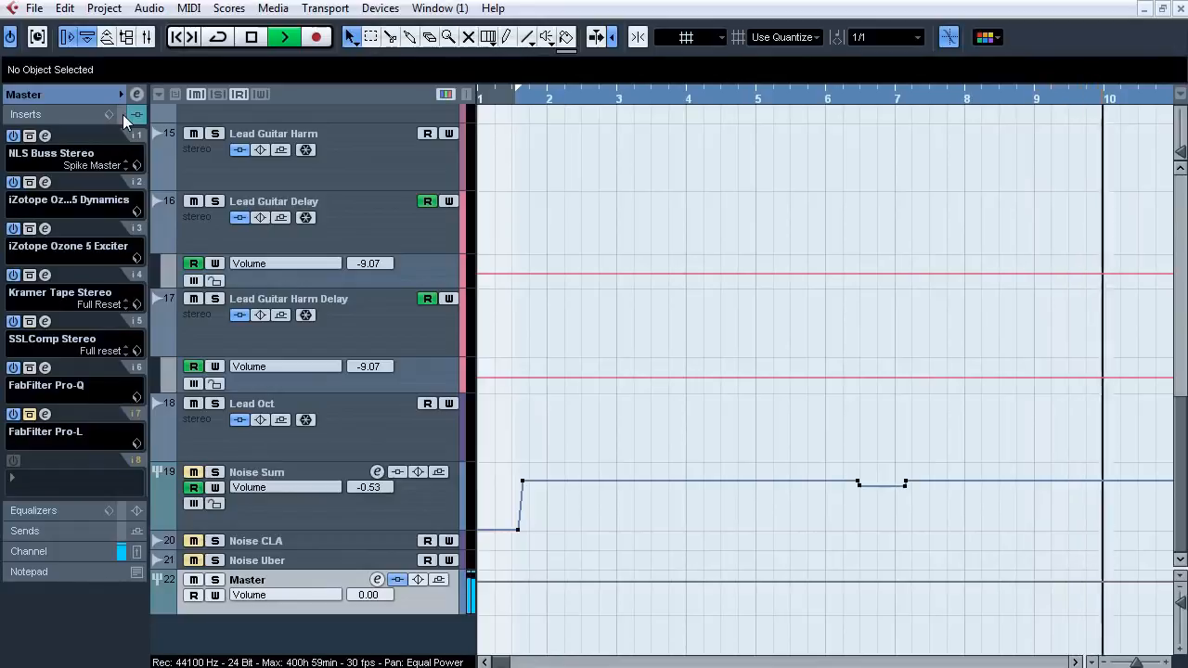
pyautogui.click(122, 114)
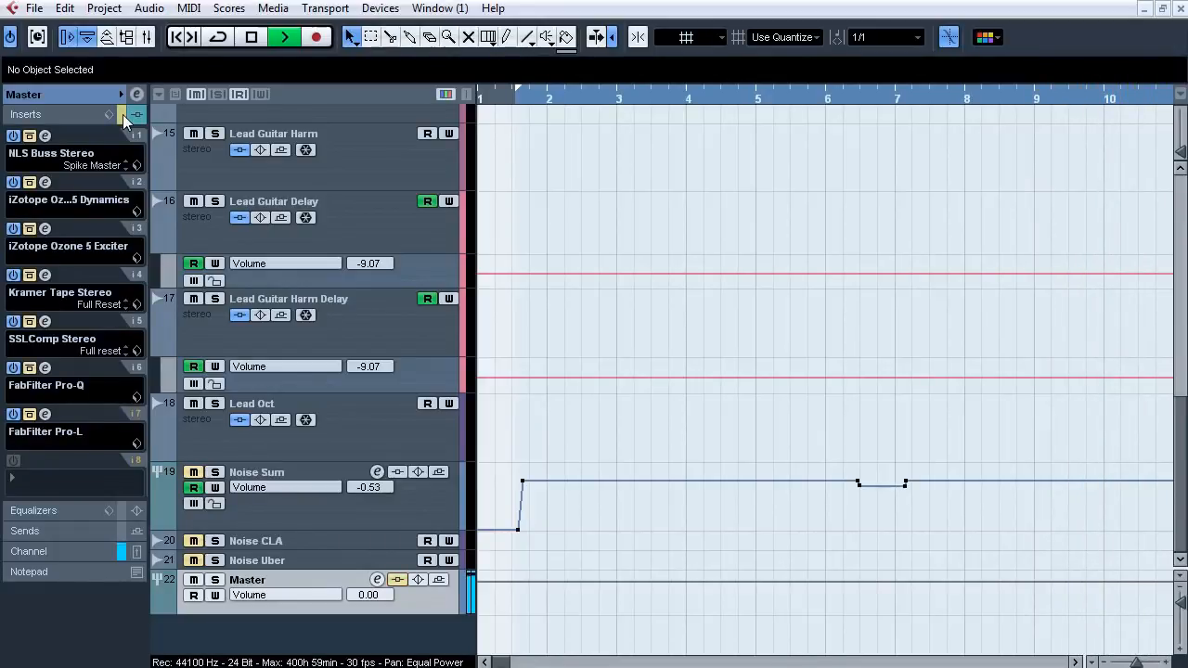
pyautogui.click(123, 114)
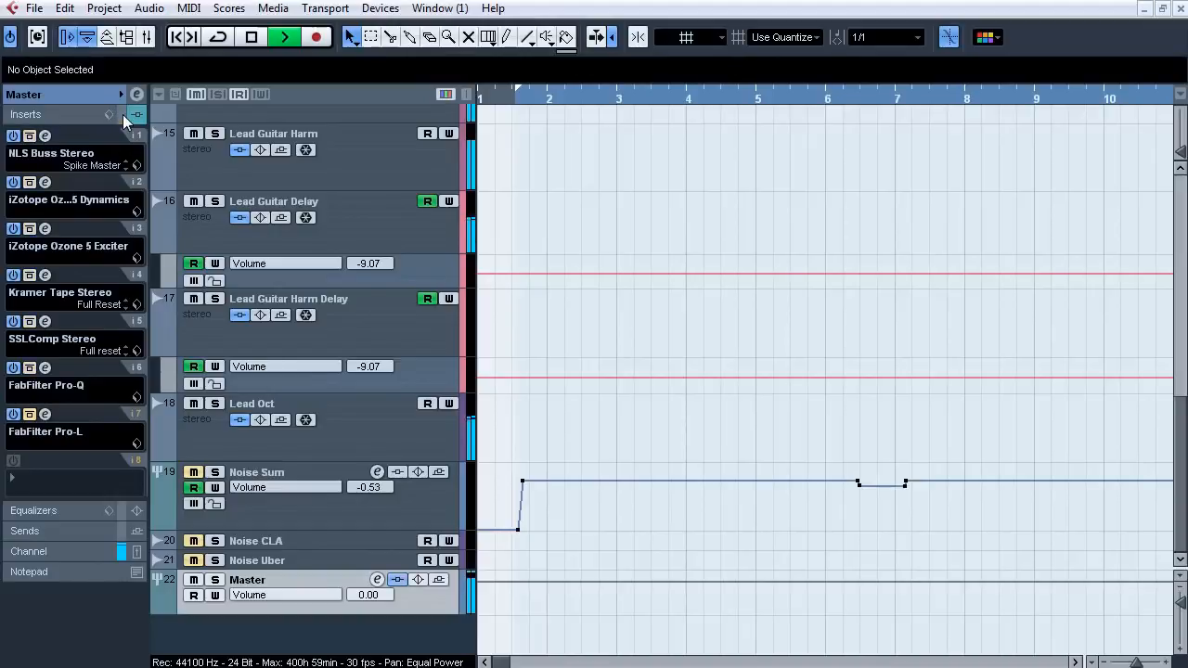
pyautogui.press('space')
# Bypass all the Master group's inserts, return near the song's start, and open the NLS Buss Stereo insert.
pyautogui.moveTo(1138, 663); pyautogui.dragTo(1135, 663)
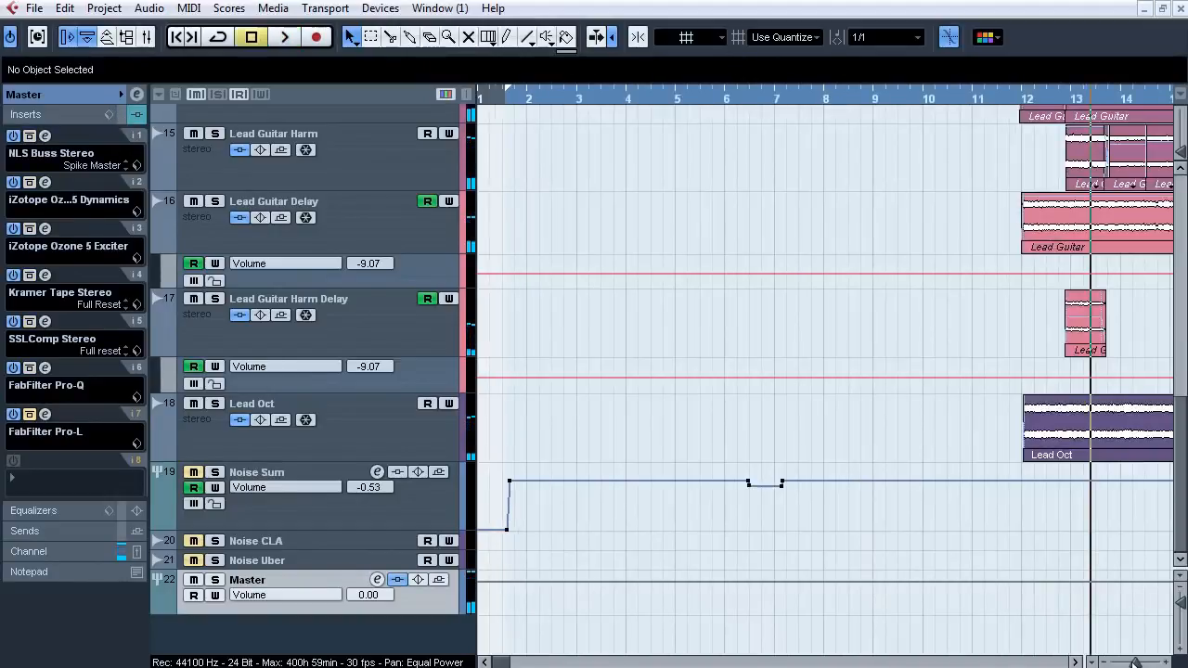
pyautogui.click(529, 115)
pyautogui.click(122, 114)
pyautogui.click(45, 135)
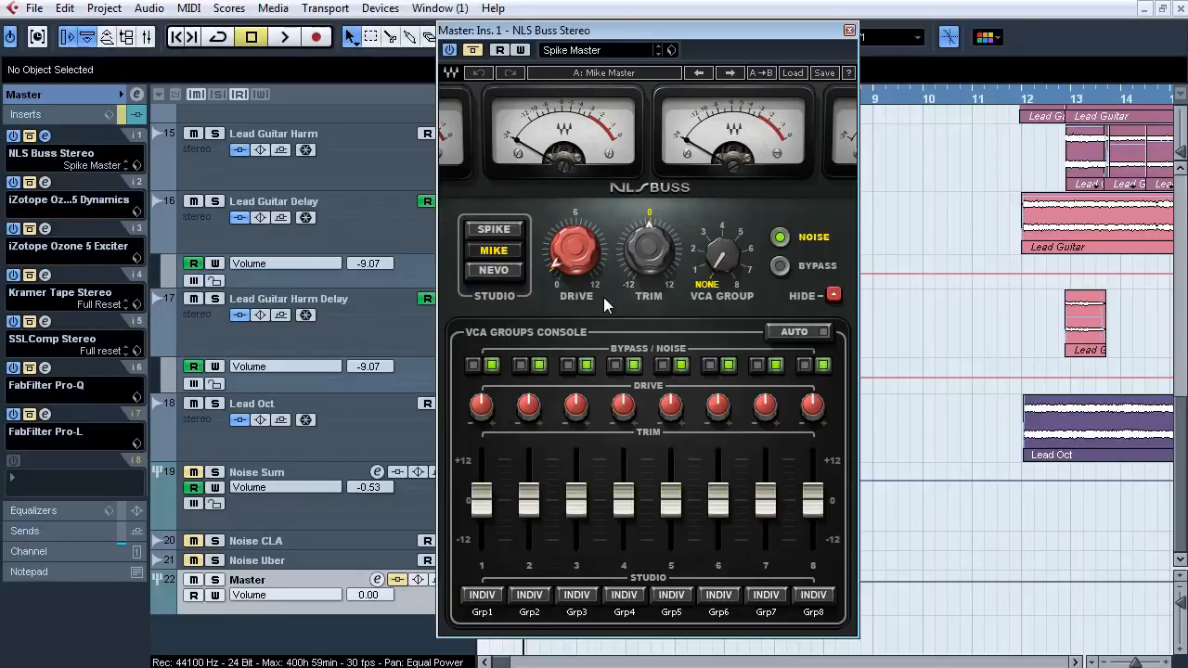
# Compare NLS Buss Stereo bypassed and active during playback, leaving it active, and stop playback.
pyautogui.press('space')
pyautogui.click(474, 51)
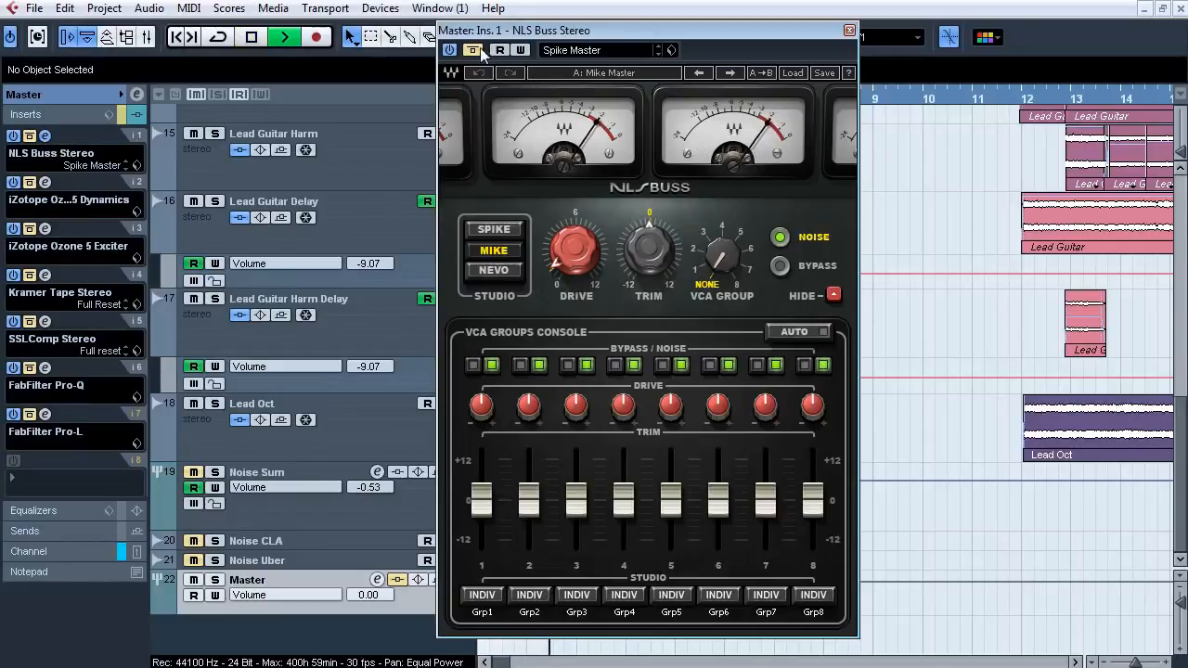
pyautogui.click(473, 50)
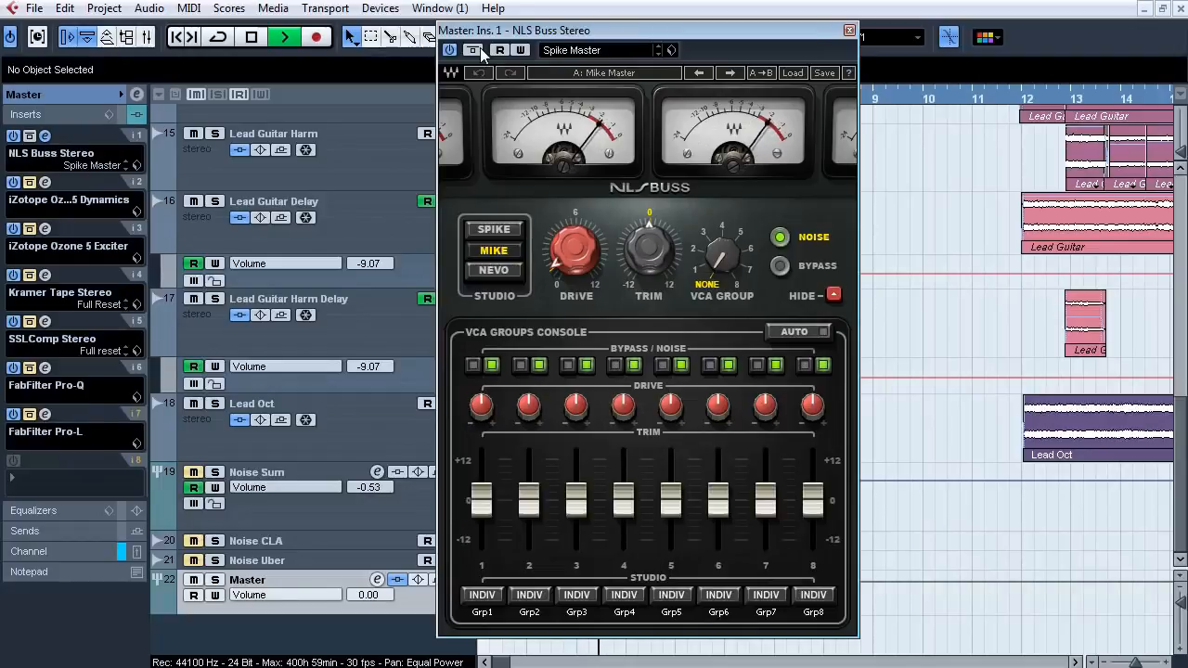
pyautogui.click(474, 51)
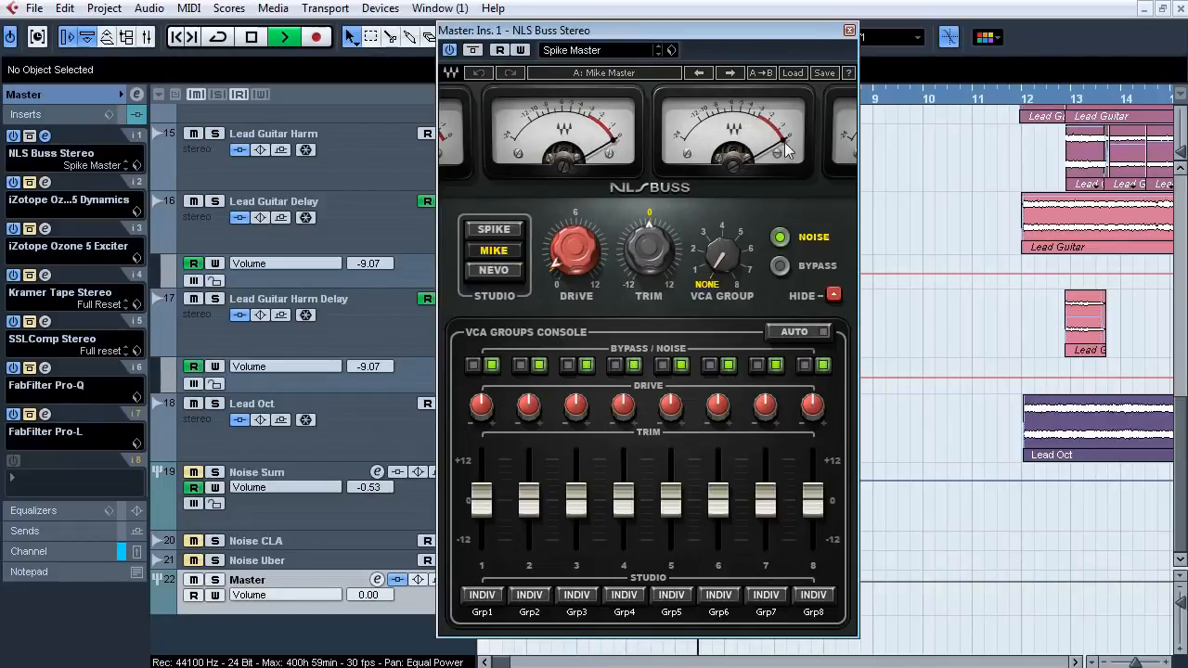
pyautogui.click(474, 51)
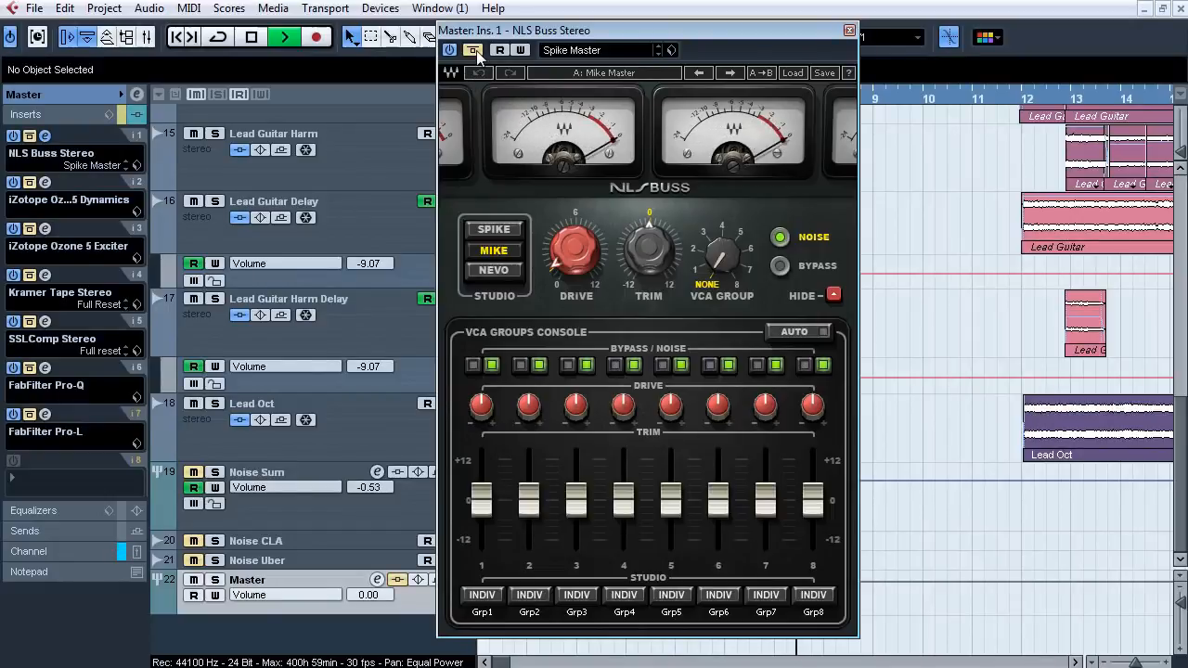
pyautogui.click(474, 51)
pyautogui.press('space')
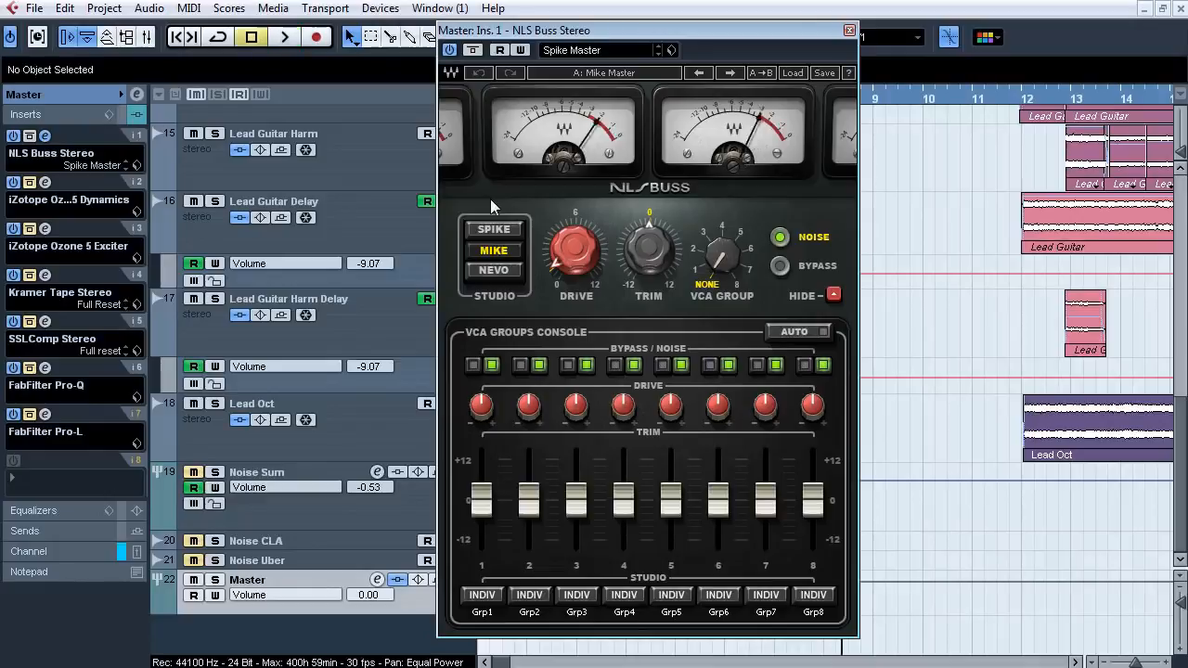
# Close NLS Buss Stereo and check the input gain in the Master group's channel settings window.
pyautogui.click(49, 135)
pyautogui.click(137, 95)
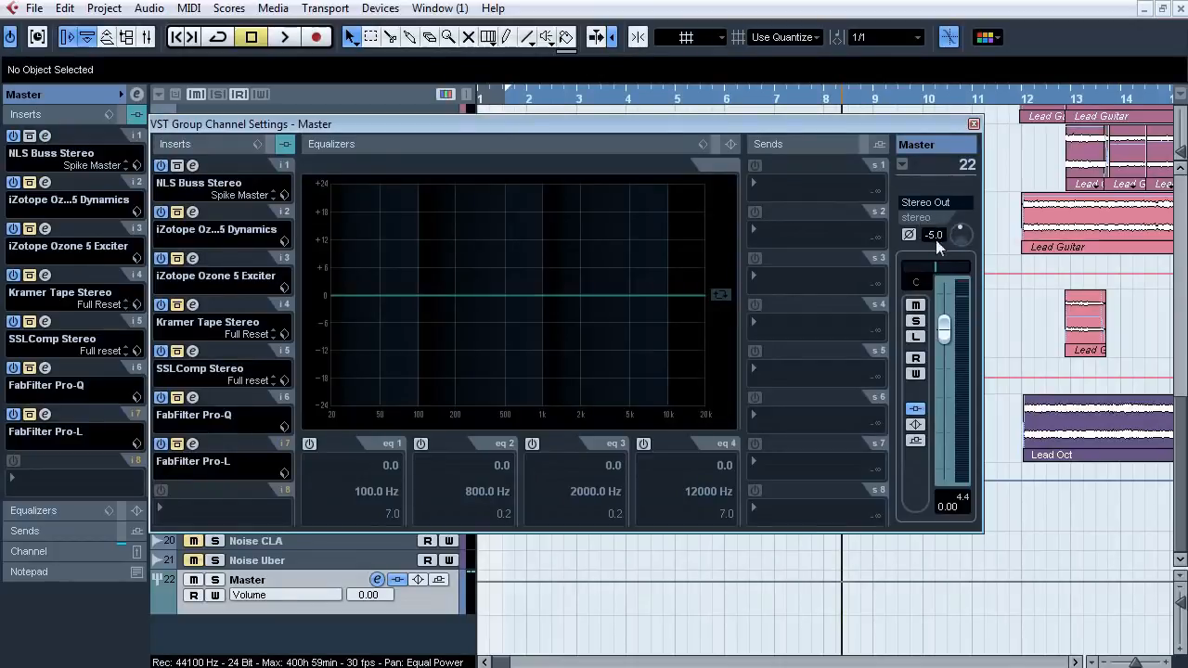
pyautogui.click(973, 125)
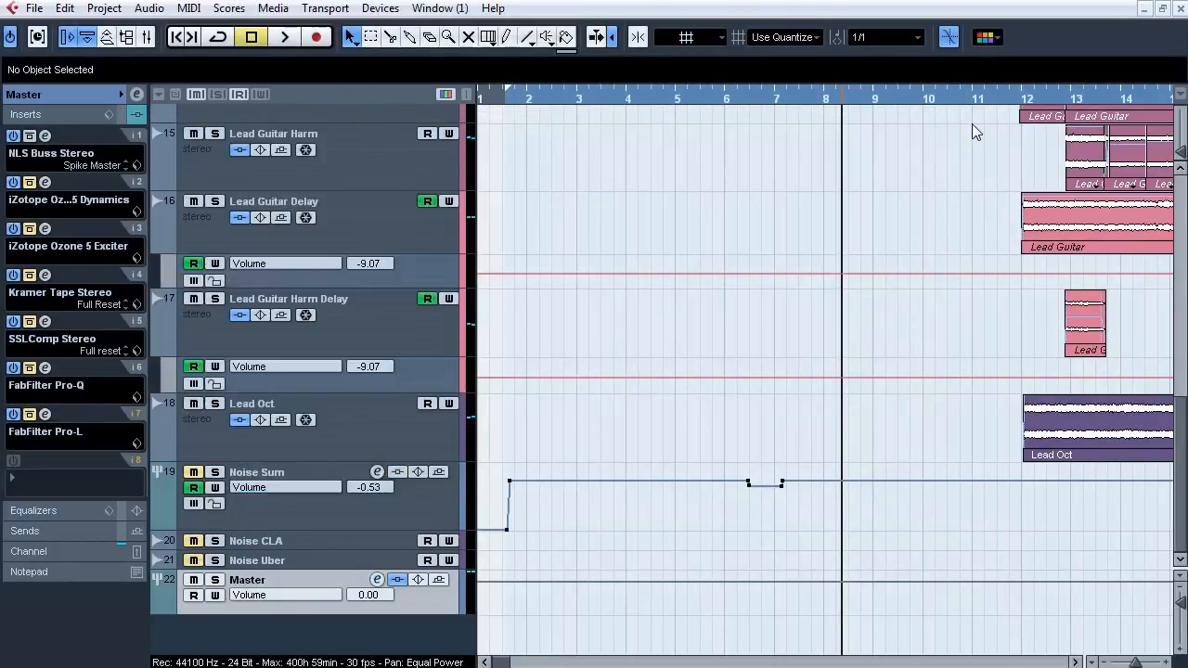
# Open the Master group's iZotope Ozone 5 Dynamics insert, activate it, and compare it bypassed and active during playback, leaving it active.
pyautogui.click(51, 180)
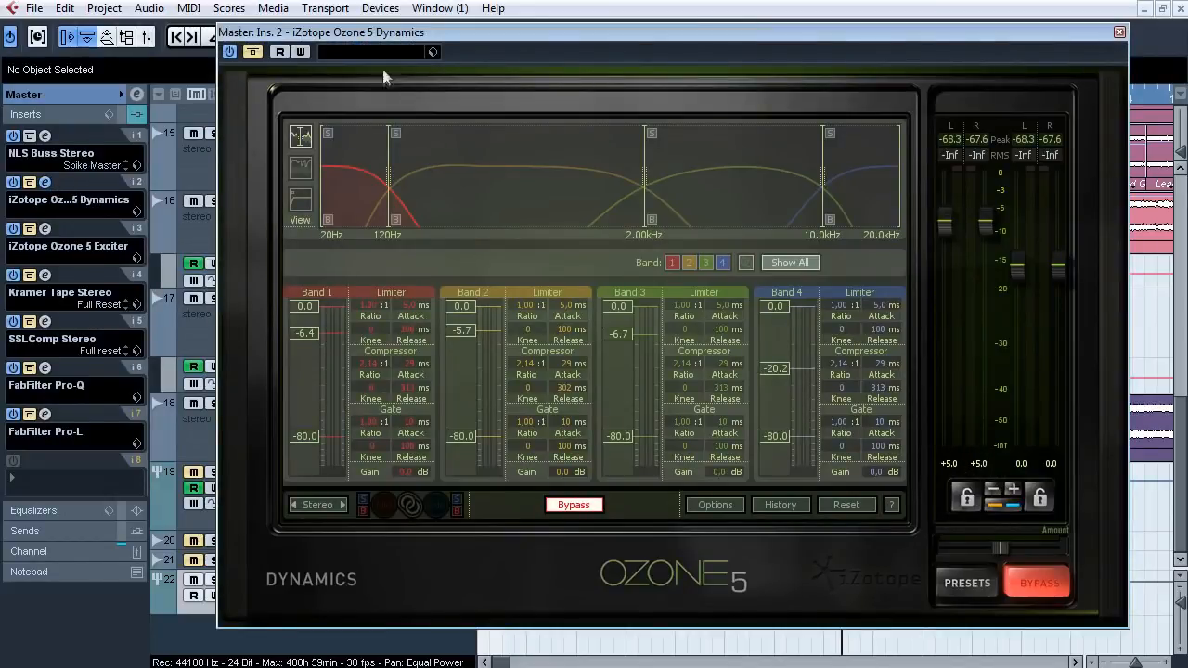
pyautogui.click(259, 53)
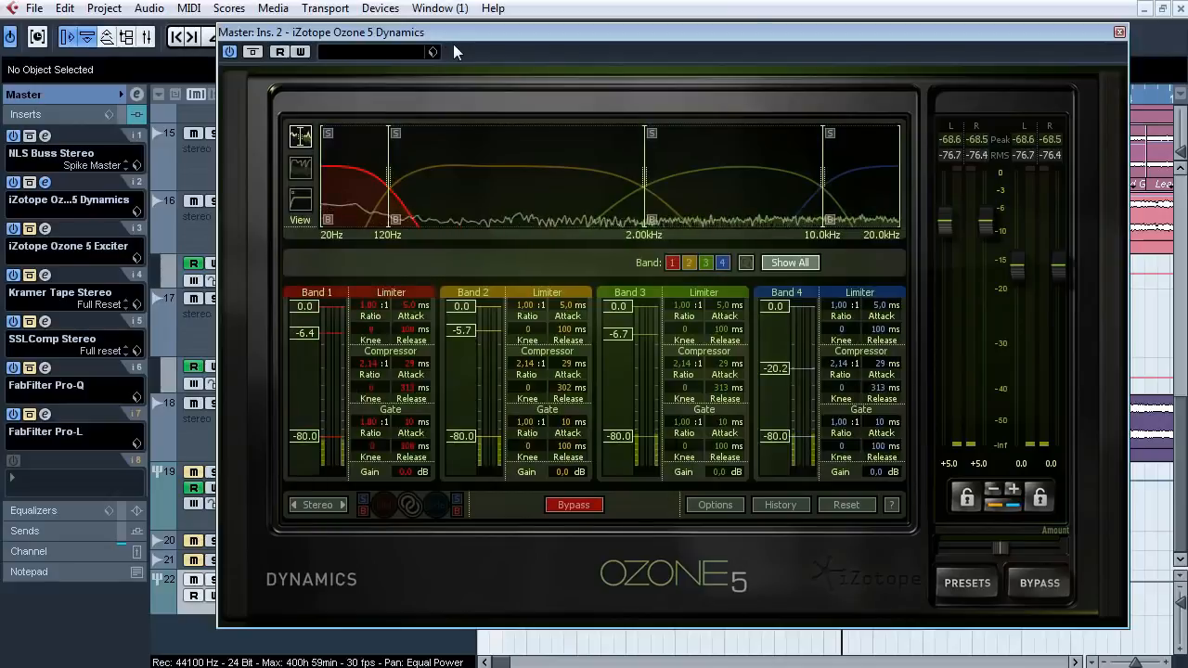
pyautogui.moveTo(453, 39); pyautogui.dragTo(469, 62)
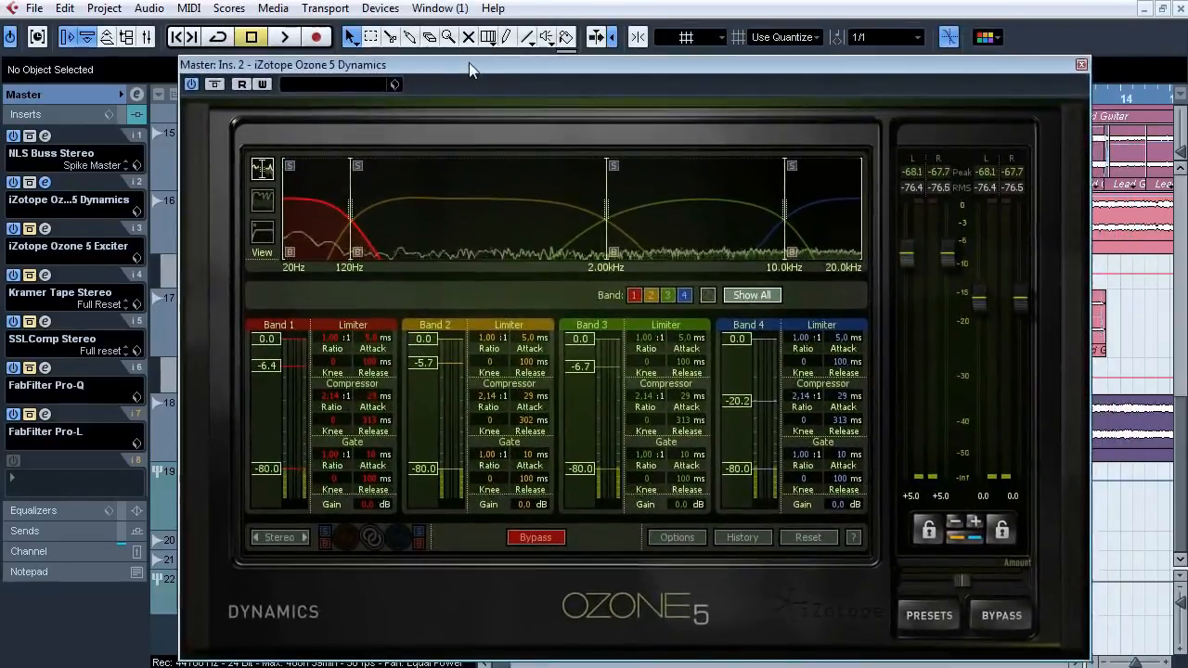
pyautogui.press('space')
pyautogui.click(214, 86)
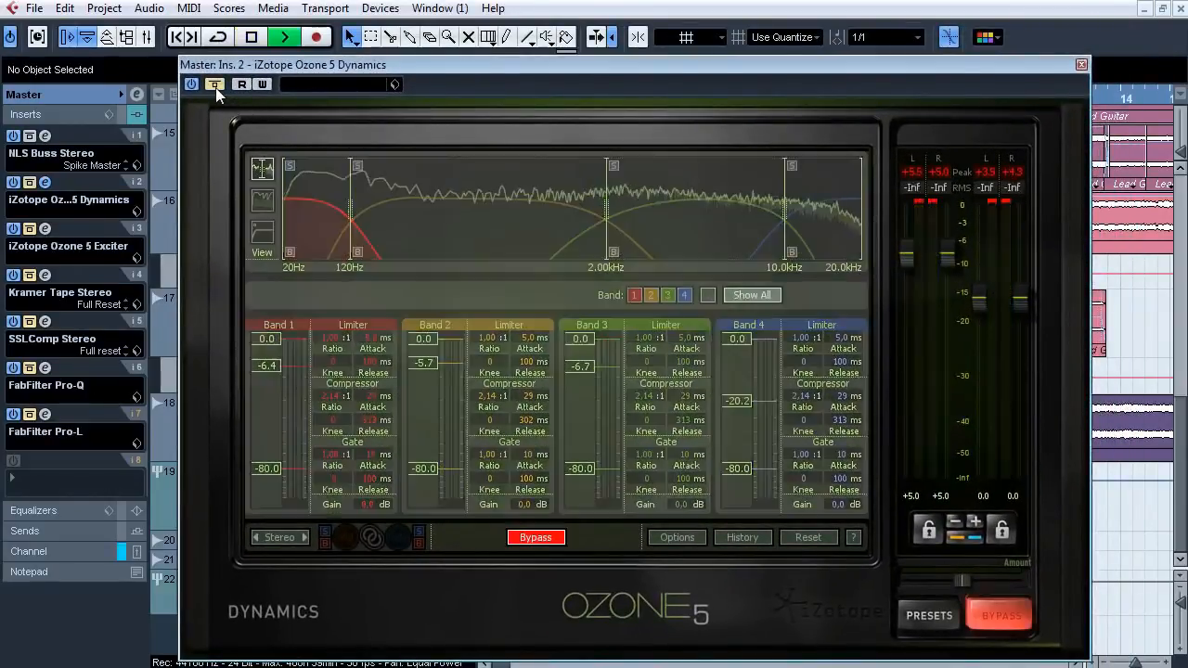
pyautogui.click(215, 86)
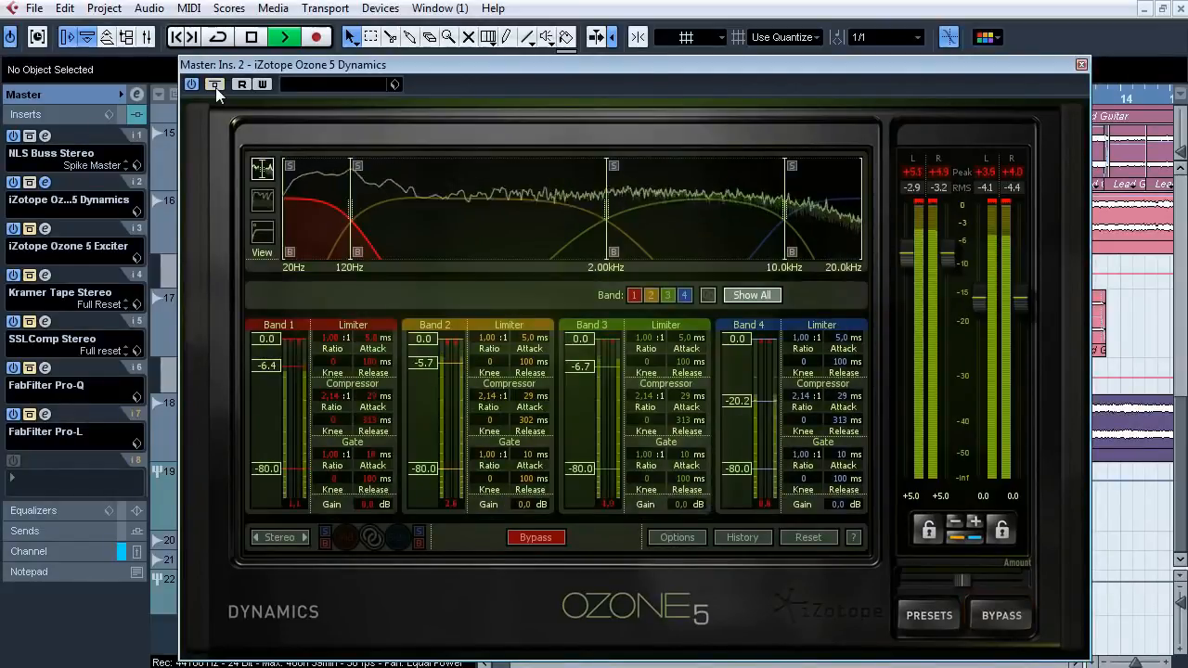
pyautogui.click(215, 86)
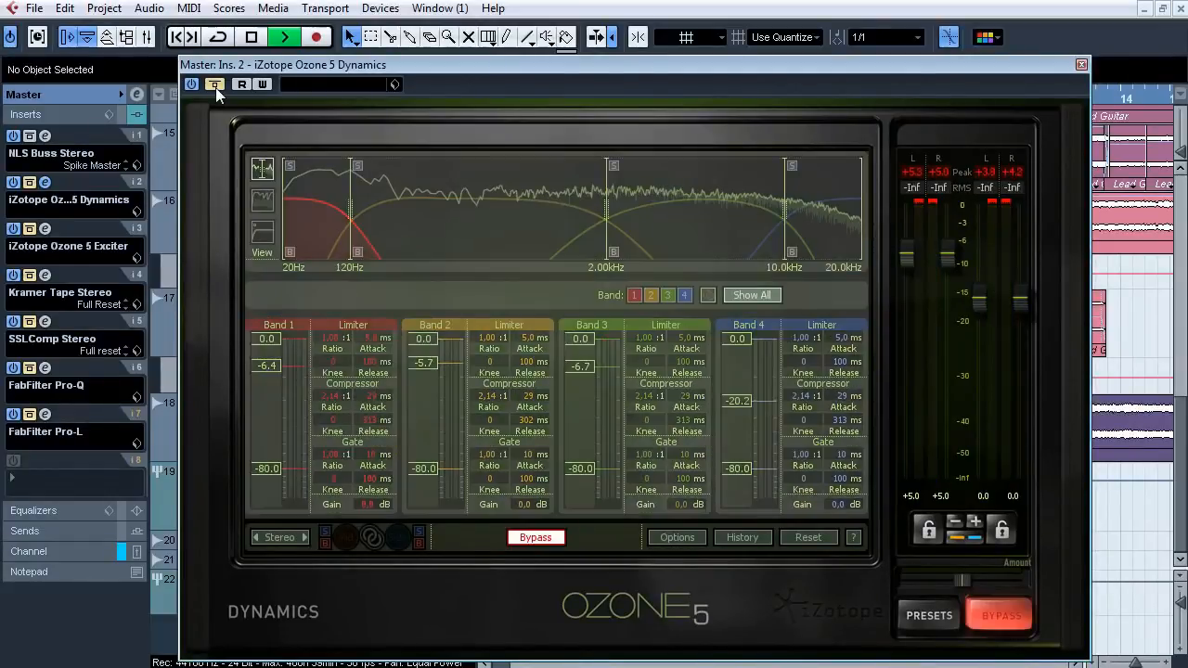
pyautogui.click(216, 86)
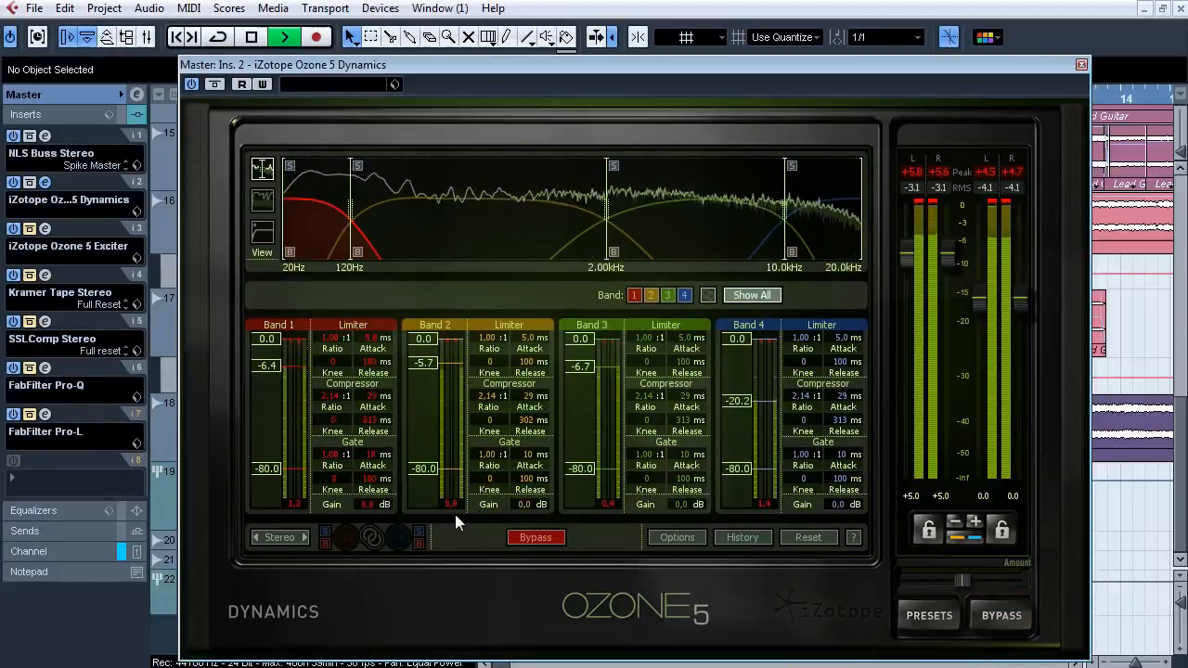
# Inspect the individual compressor band settings in Ozone 5 Dynamics during playback, stop playback, and close the insert.
pyautogui.click(651, 294)
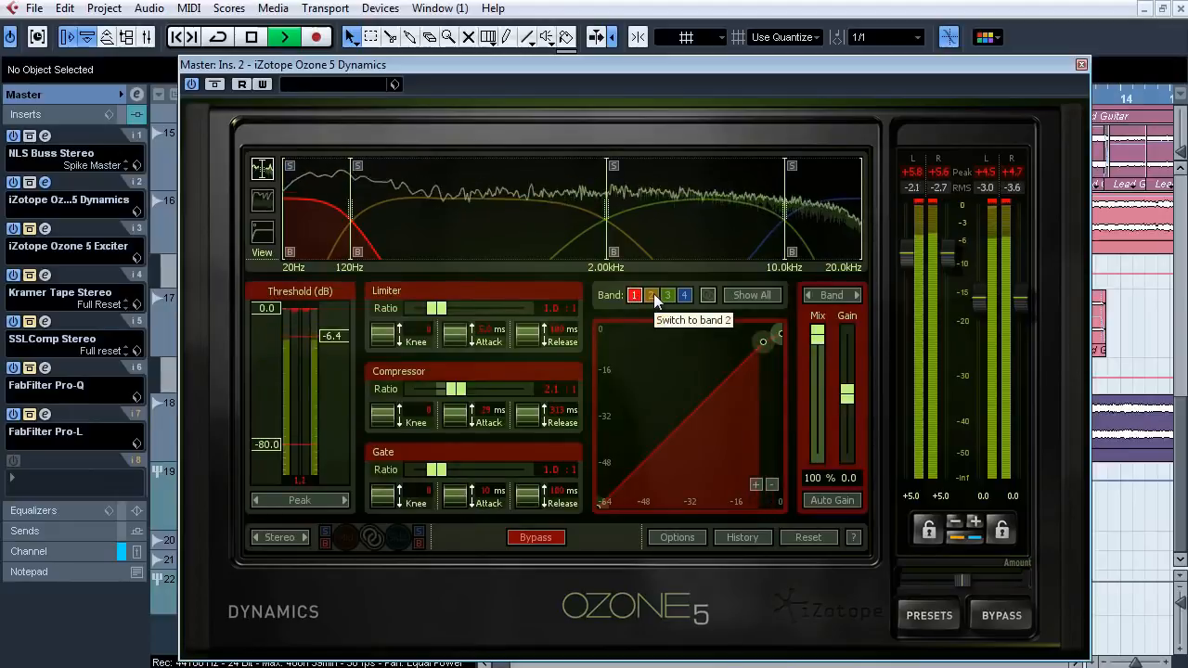
pyautogui.click(668, 294)
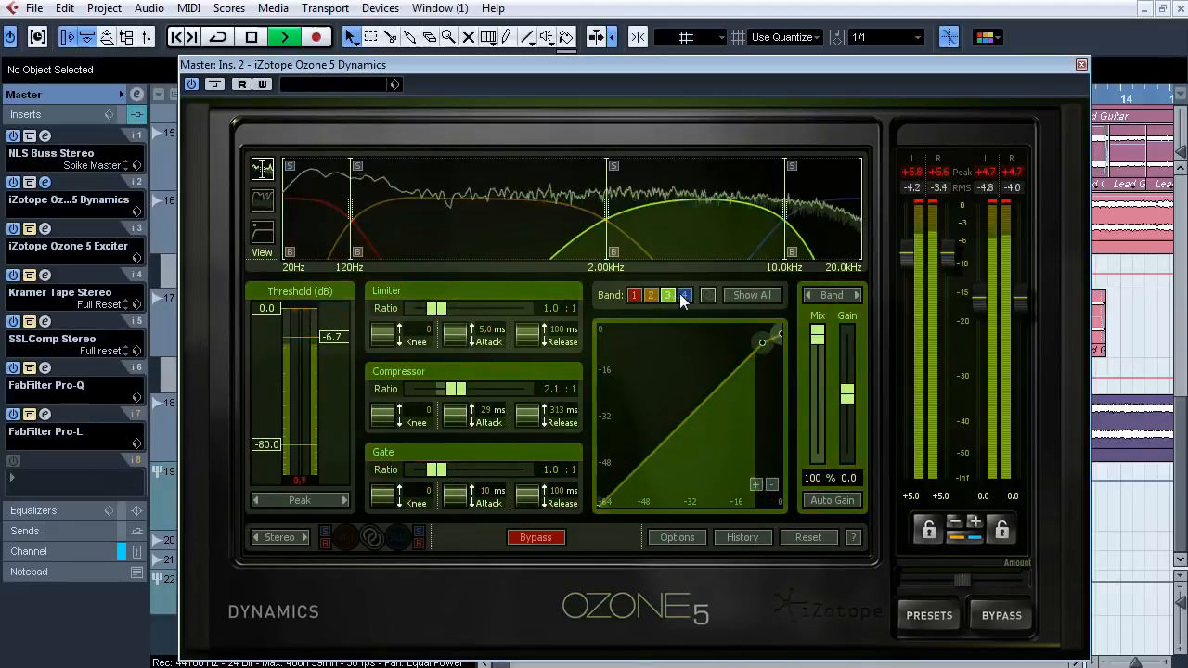
pyautogui.click(685, 294)
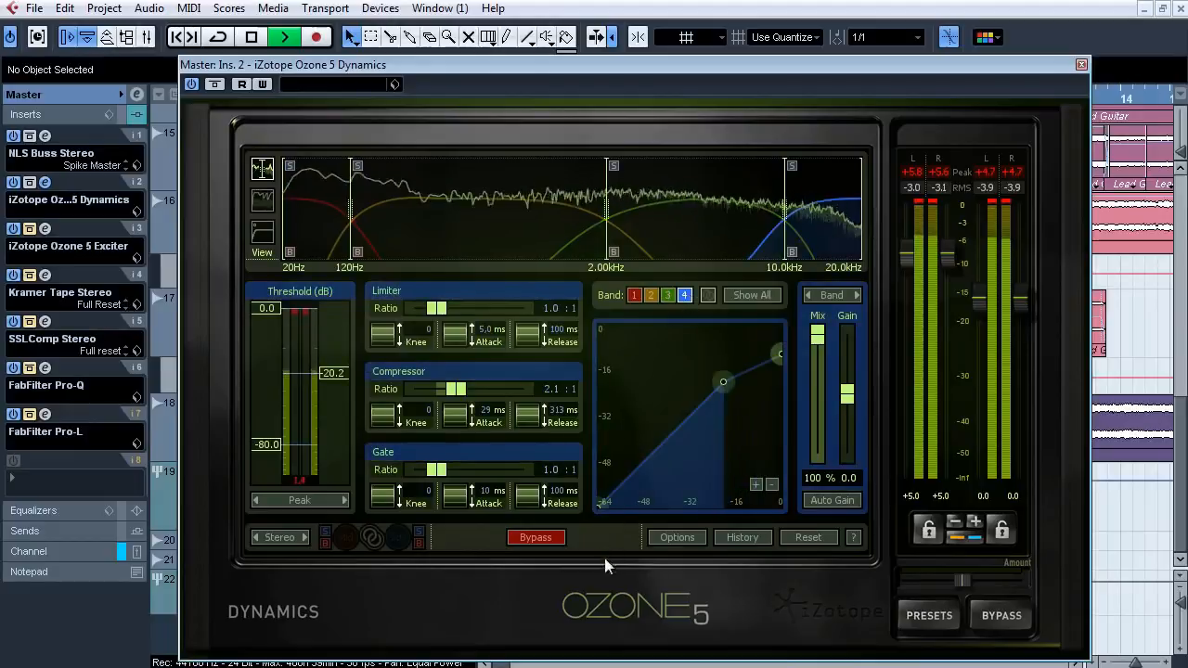
pyautogui.press('space')
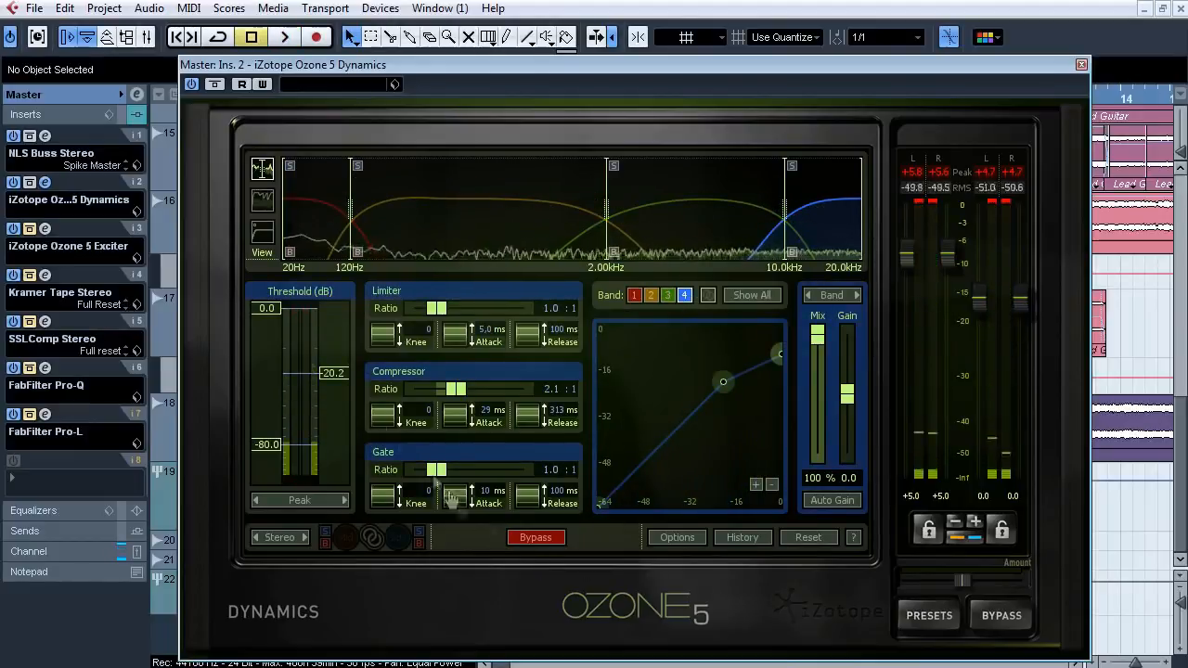
pyautogui.click(51, 185)
# Open iZotope Ozone 5 Exciter, compare it bypassed and active during playback, leave it active, and close it after stopping.
pyautogui.click(51, 228)
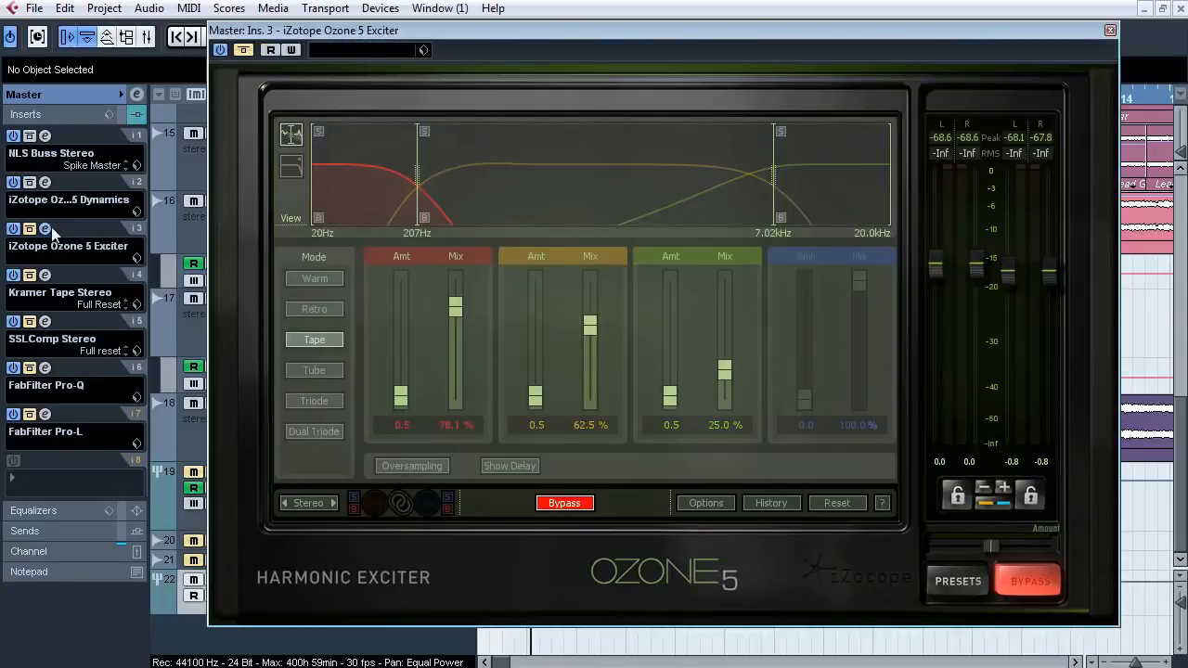
pyautogui.click(244, 50)
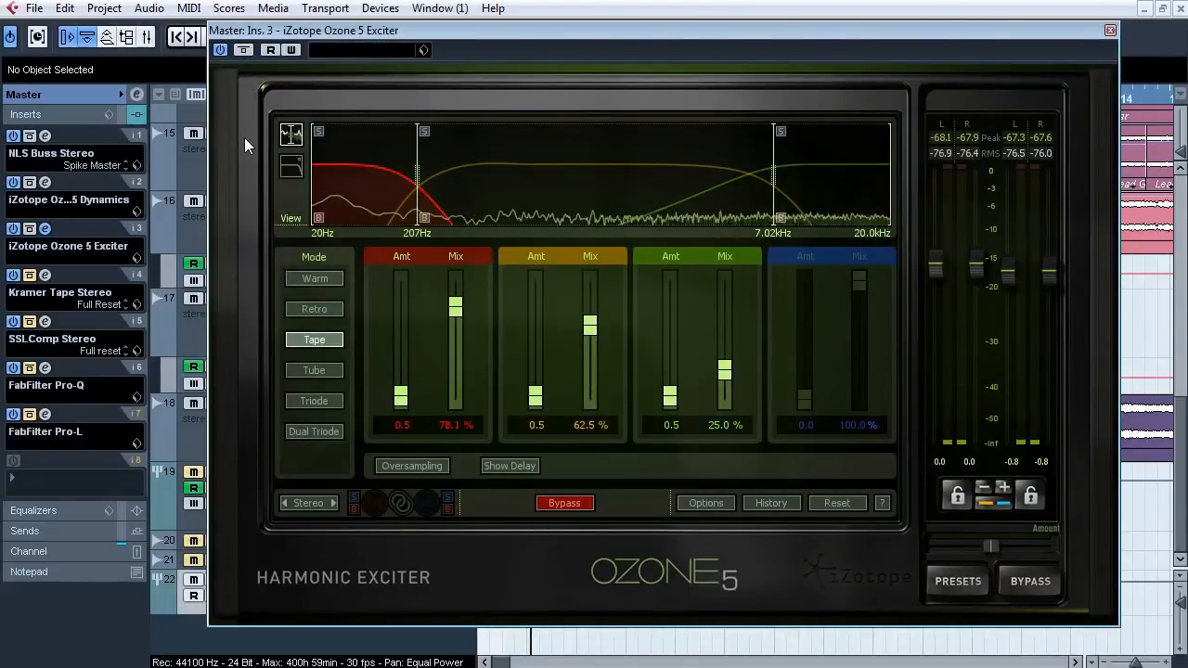
pyautogui.press('space')
pyautogui.click(244, 50)
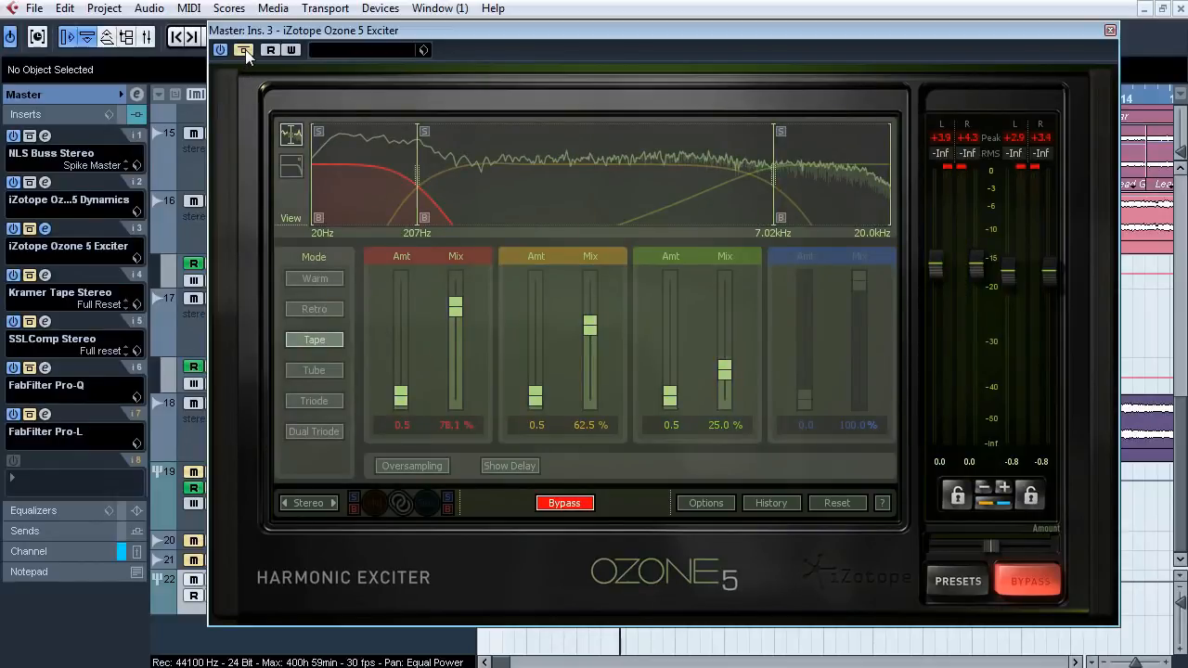
pyautogui.click(245, 49)
pyautogui.click(245, 49)
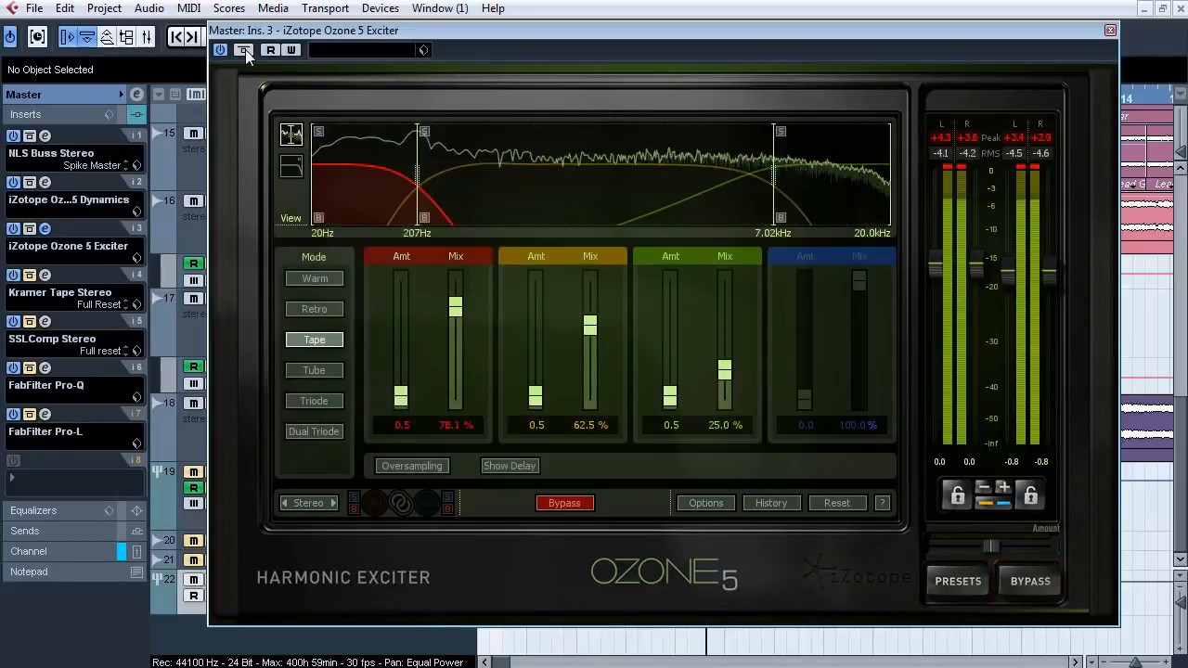
pyautogui.click(246, 50)
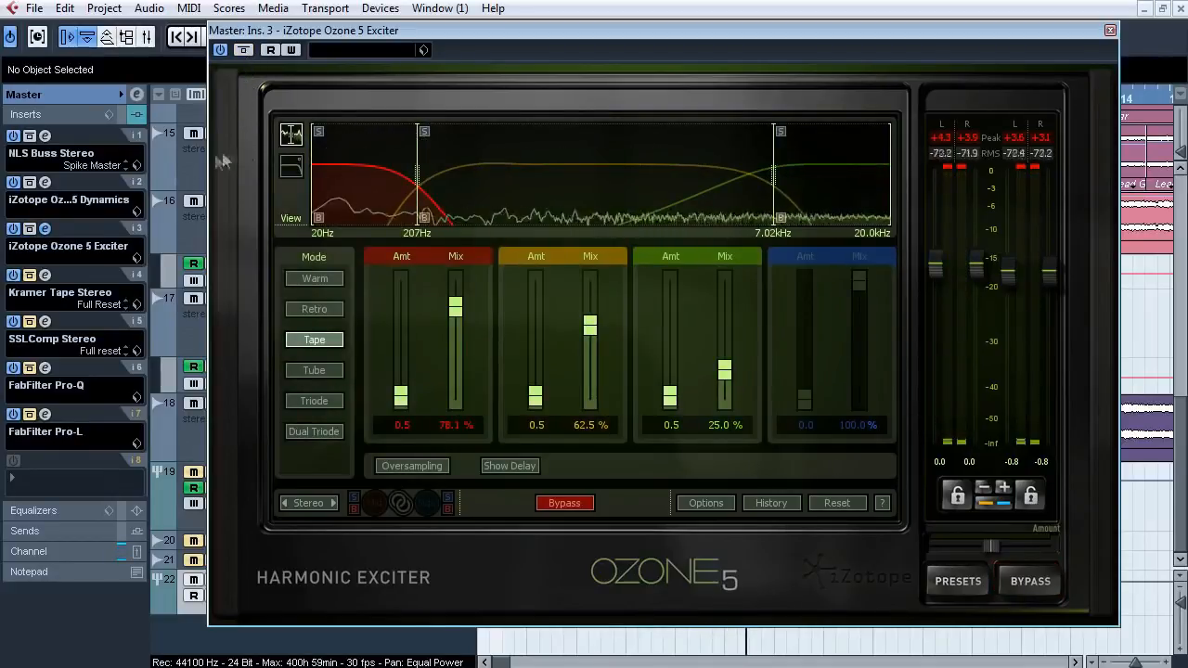
pyautogui.click(45, 228)
# Open Kramer Tape Stereo, activate it during playback, and switch its VU meters to input level.
pyautogui.click(46, 274)
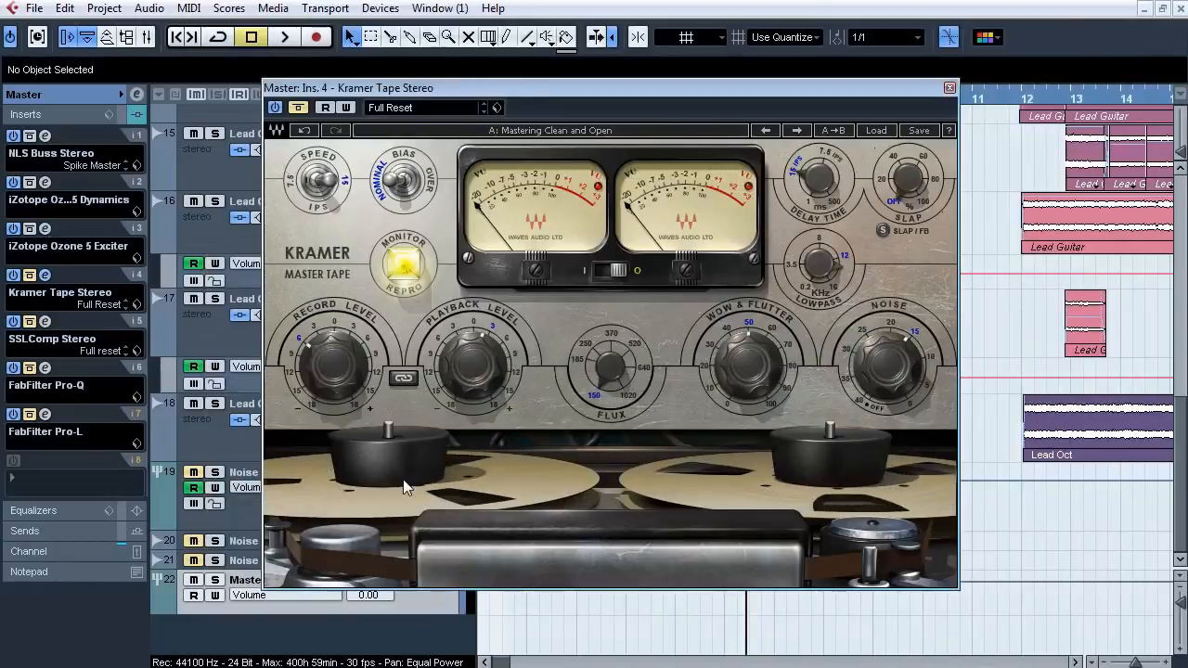
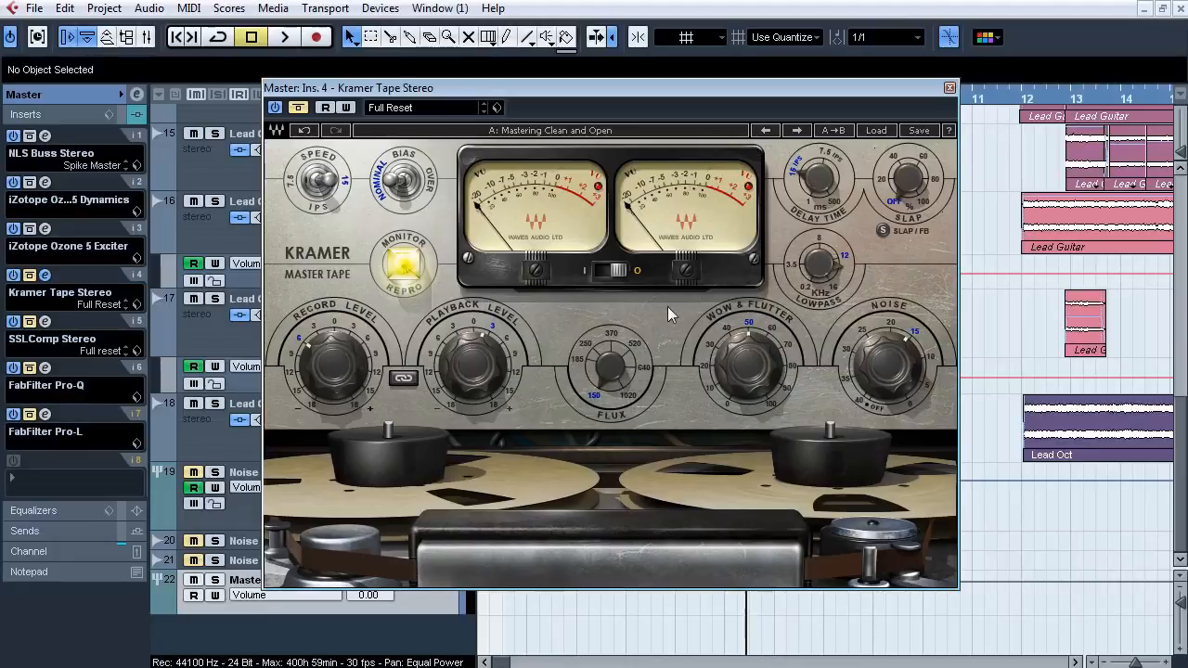
pyautogui.press('space')
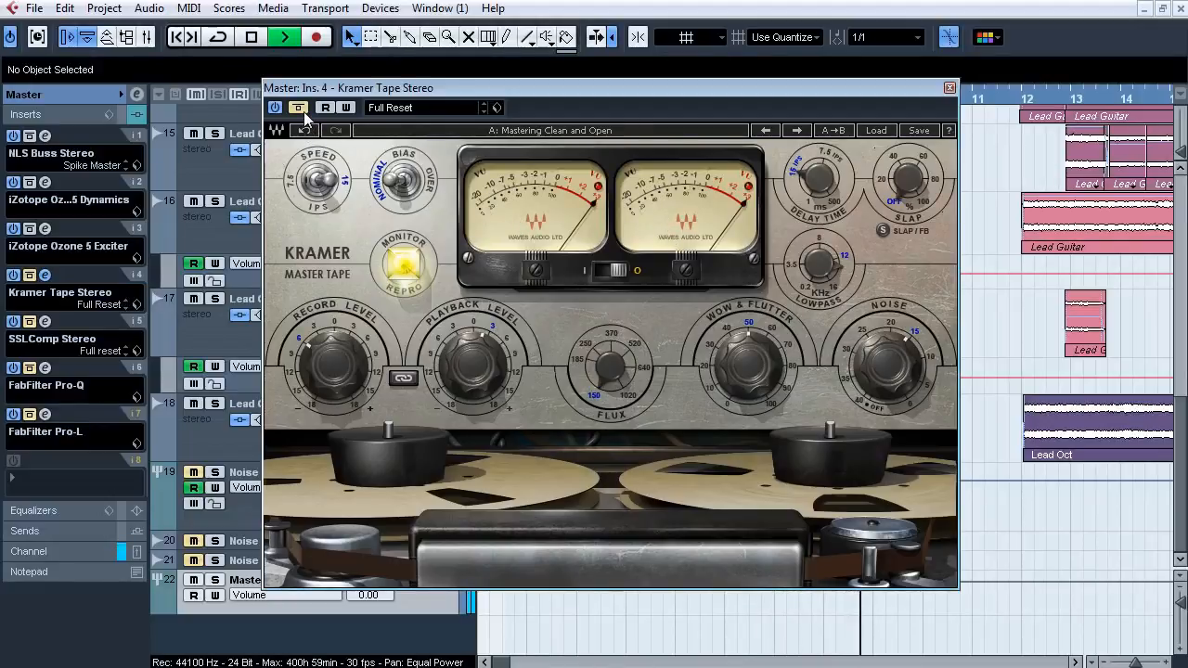
pyautogui.click(612, 271)
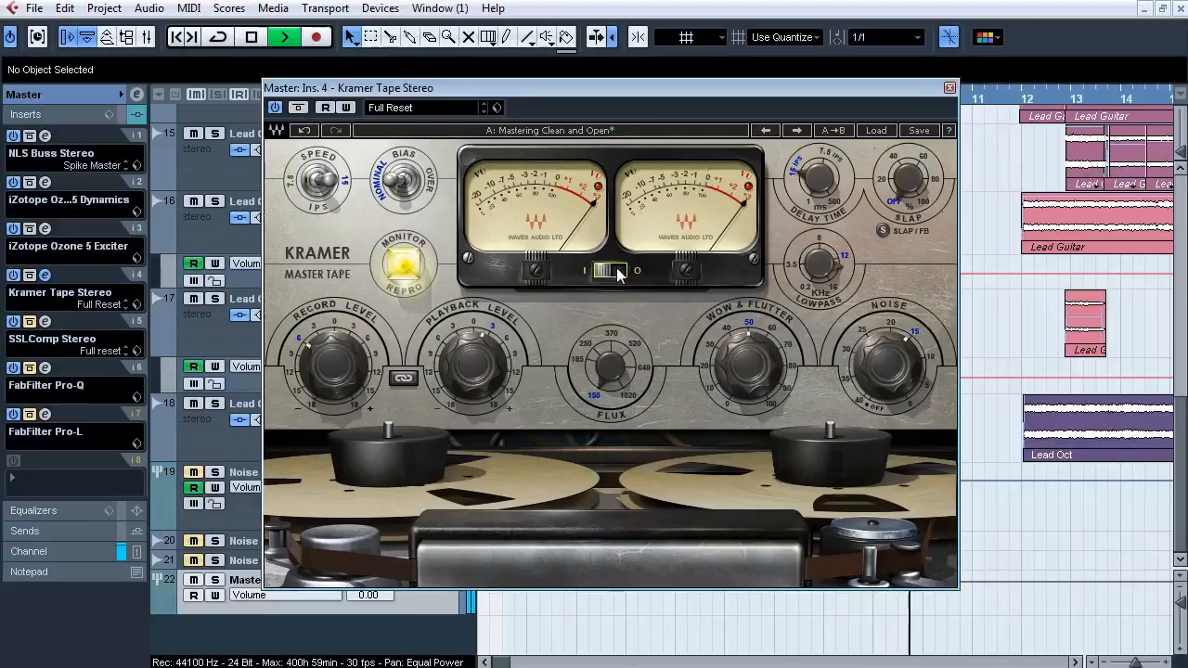
pyautogui.click(605, 273)
# Compare Kramer Tape Stereo bypassed and active, leave it active, and close it after stopping playback.
pyautogui.click(298, 108)
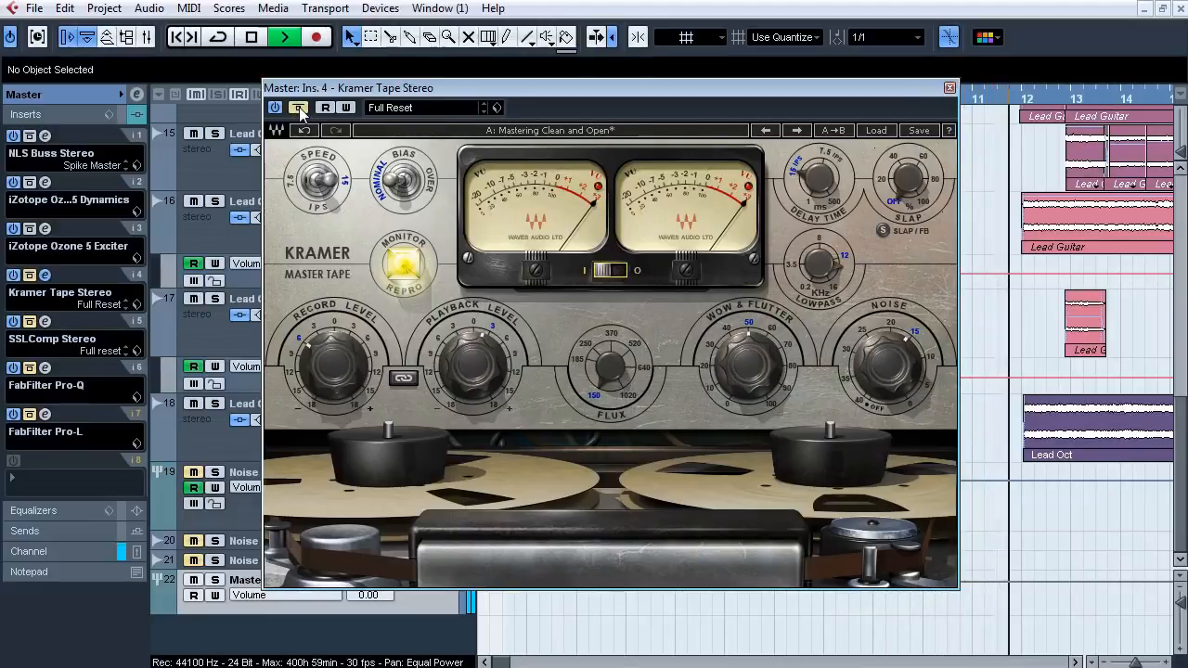
pyautogui.click(298, 108)
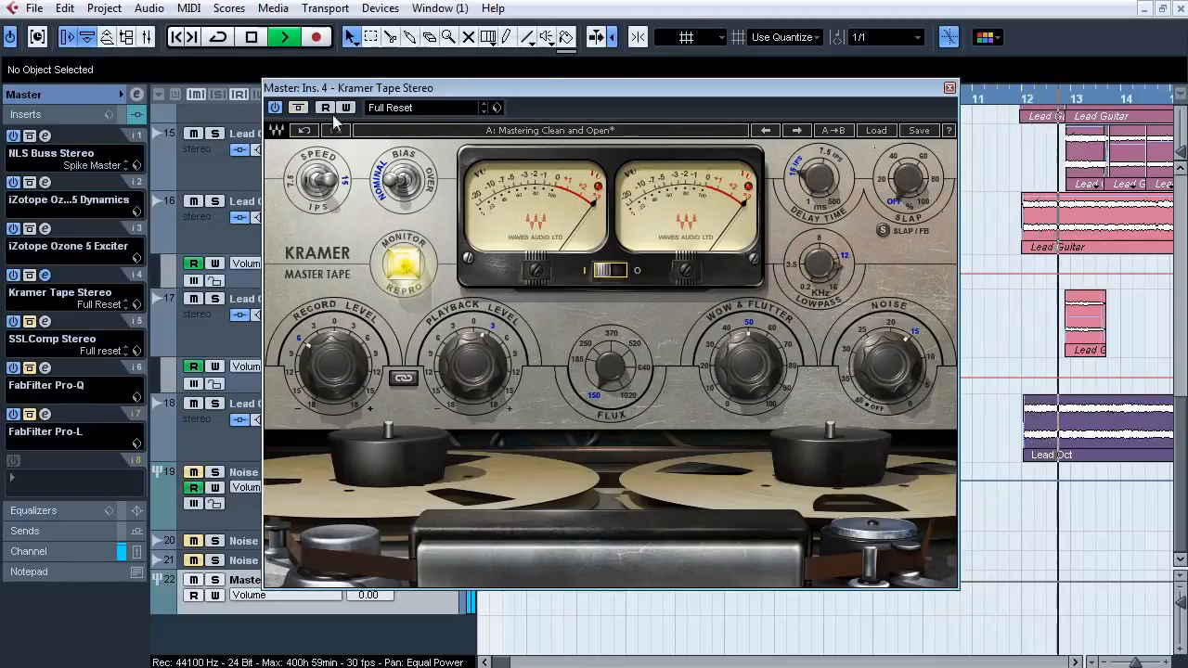
pyautogui.press('space')
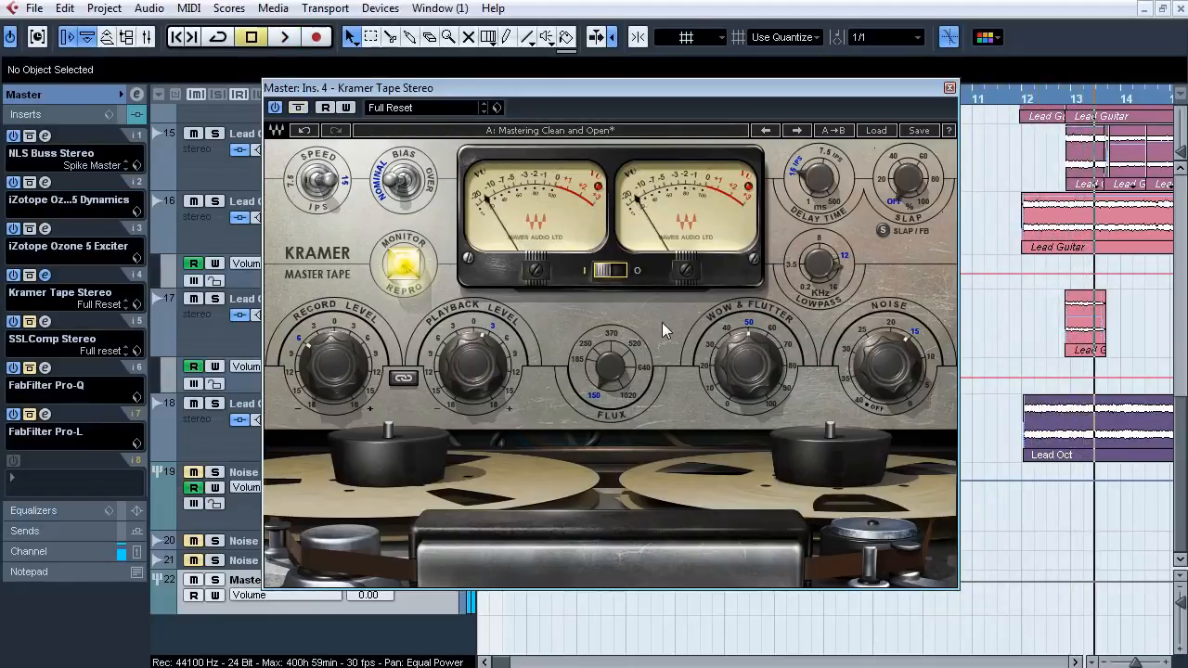
pyautogui.click(949, 87)
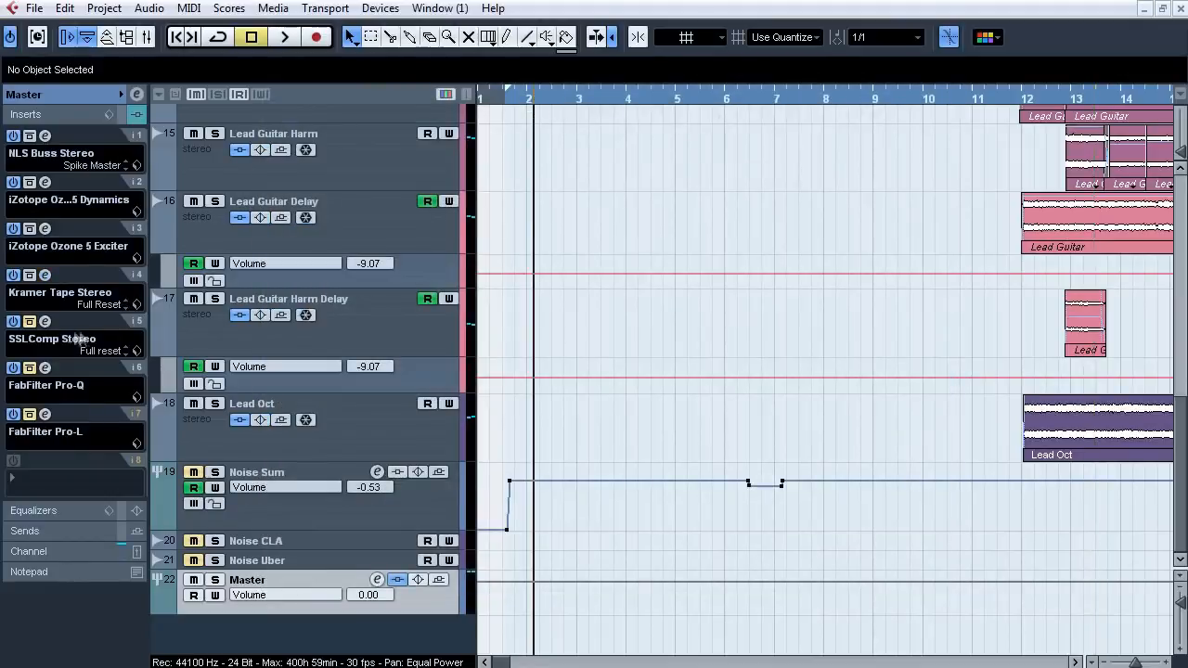
# Open and activate SSLComp Stereo, check its gain reduction and compare its bypass from around bar 11, then stop and close it.
pyautogui.click(45, 321)
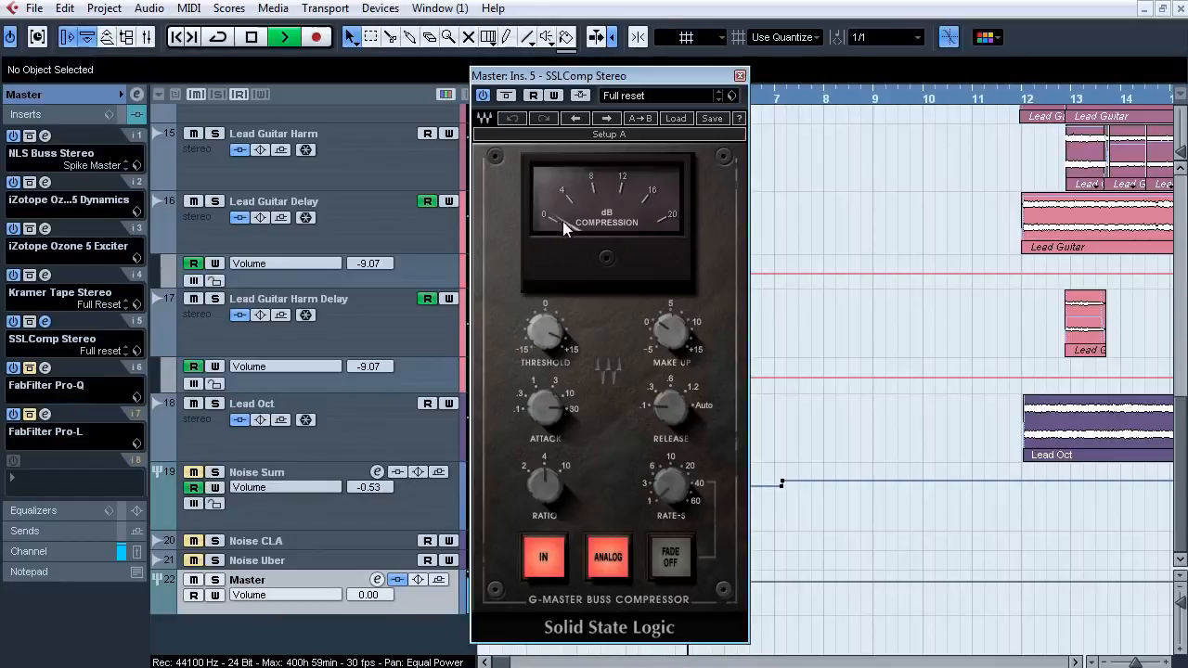
pyautogui.click(993, 98)
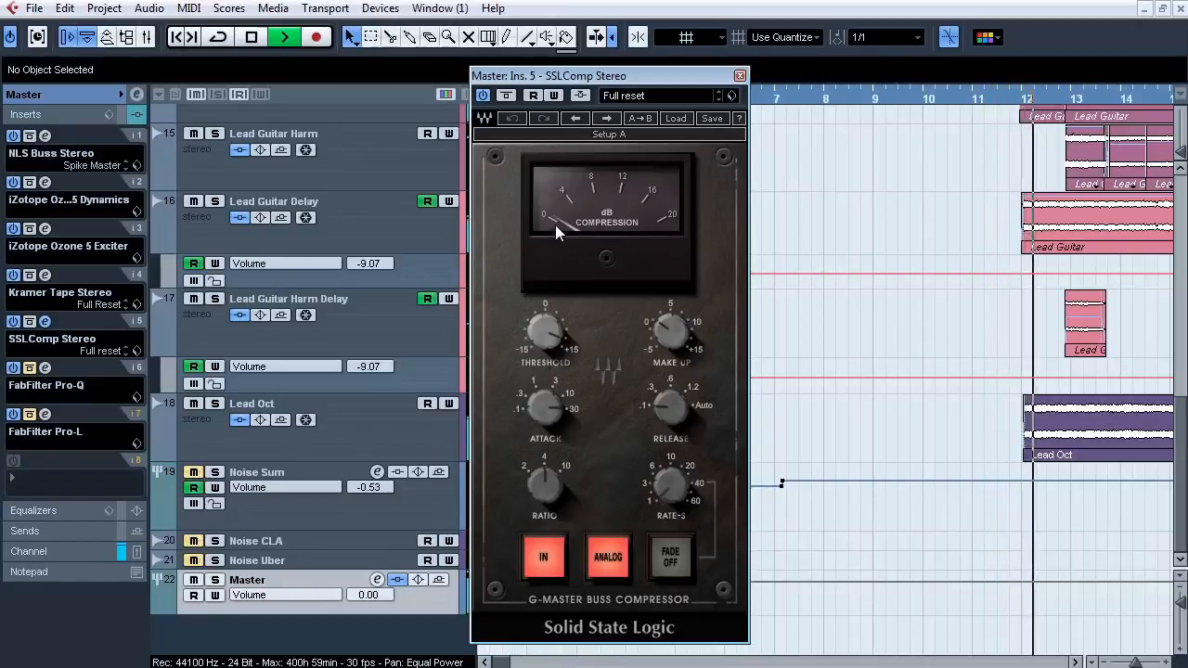
pyautogui.click(506, 96)
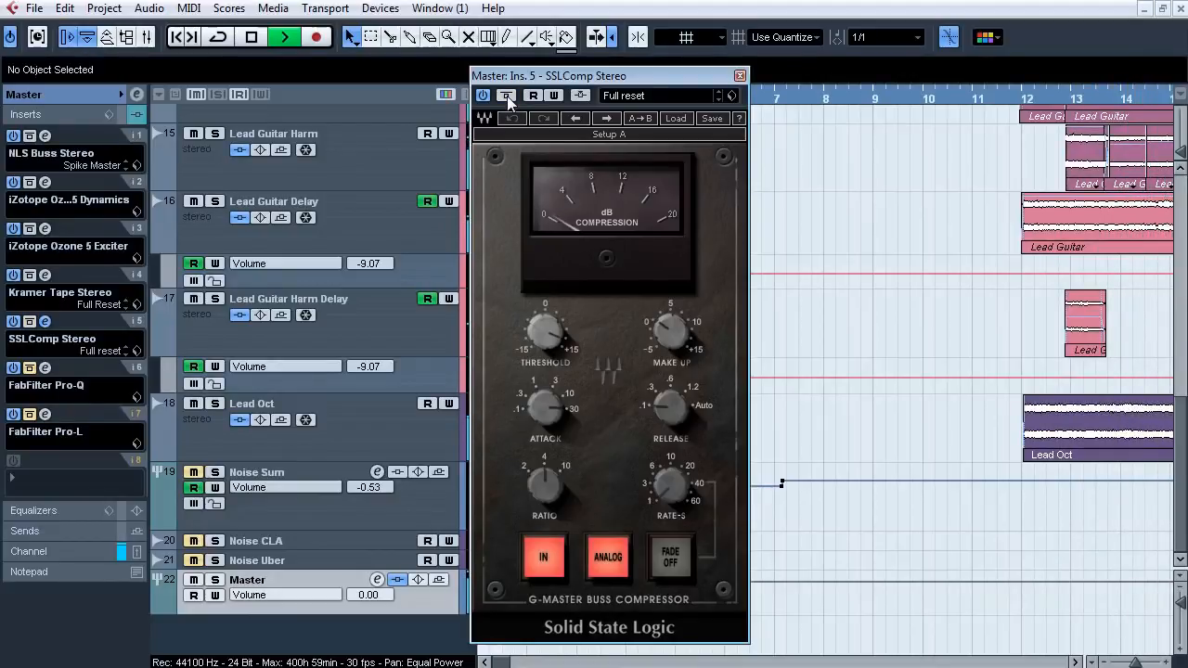
pyautogui.press('space')
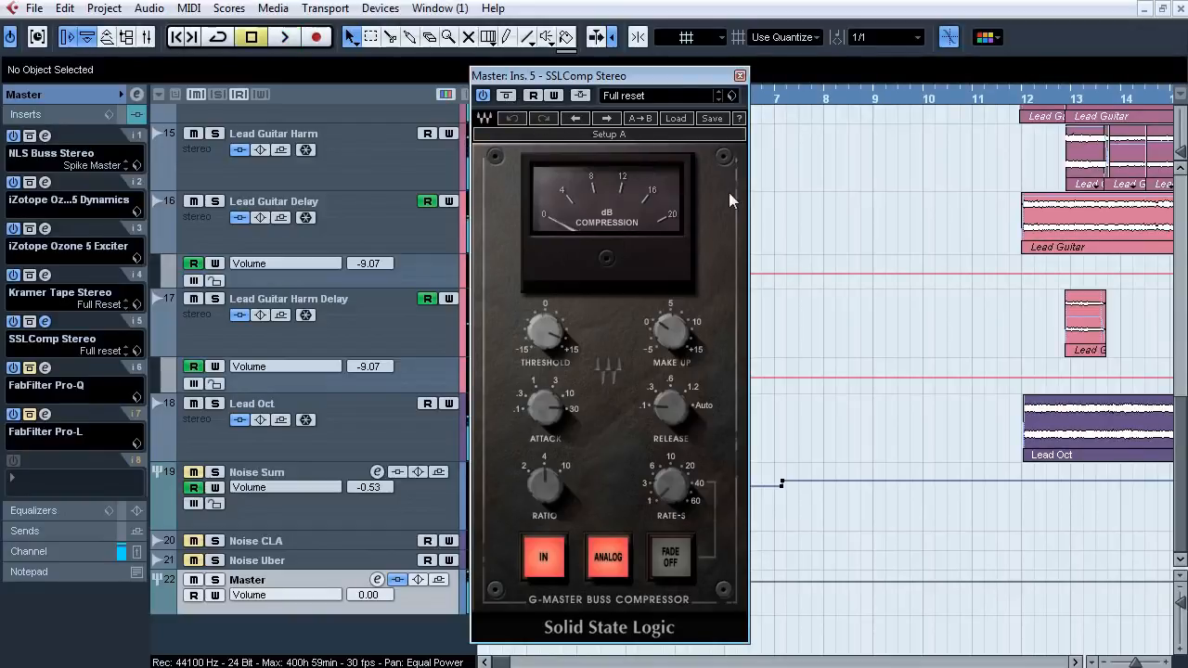
pyautogui.click(740, 75)
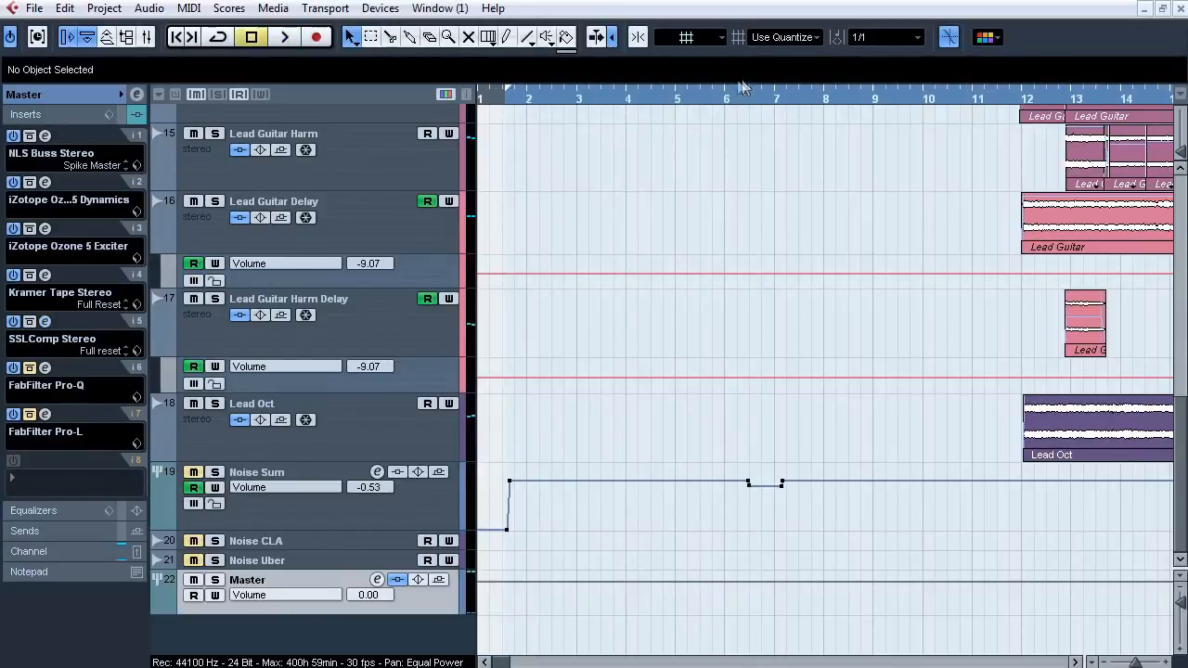
# Open and activate FabFilter Pro-Q, audition its 3020.3 Hz cut in isolation during playback from near bar 2, then stop and close it.
pyautogui.click(538, 98)
pyautogui.click(45, 368)
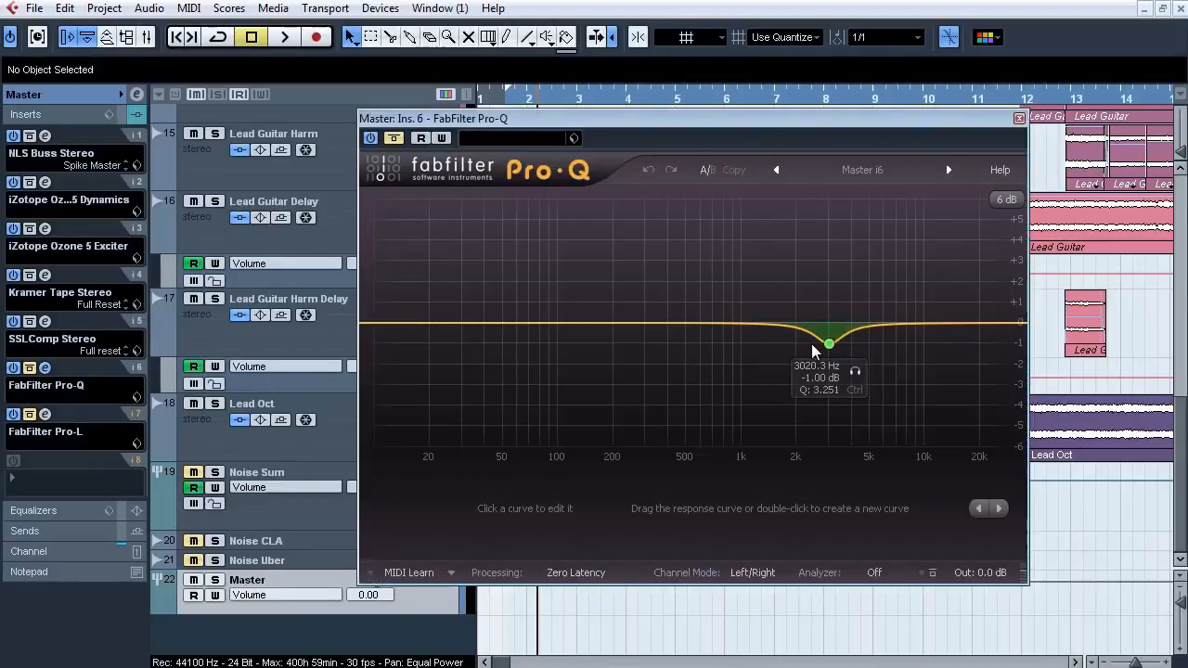
pyautogui.press('space')
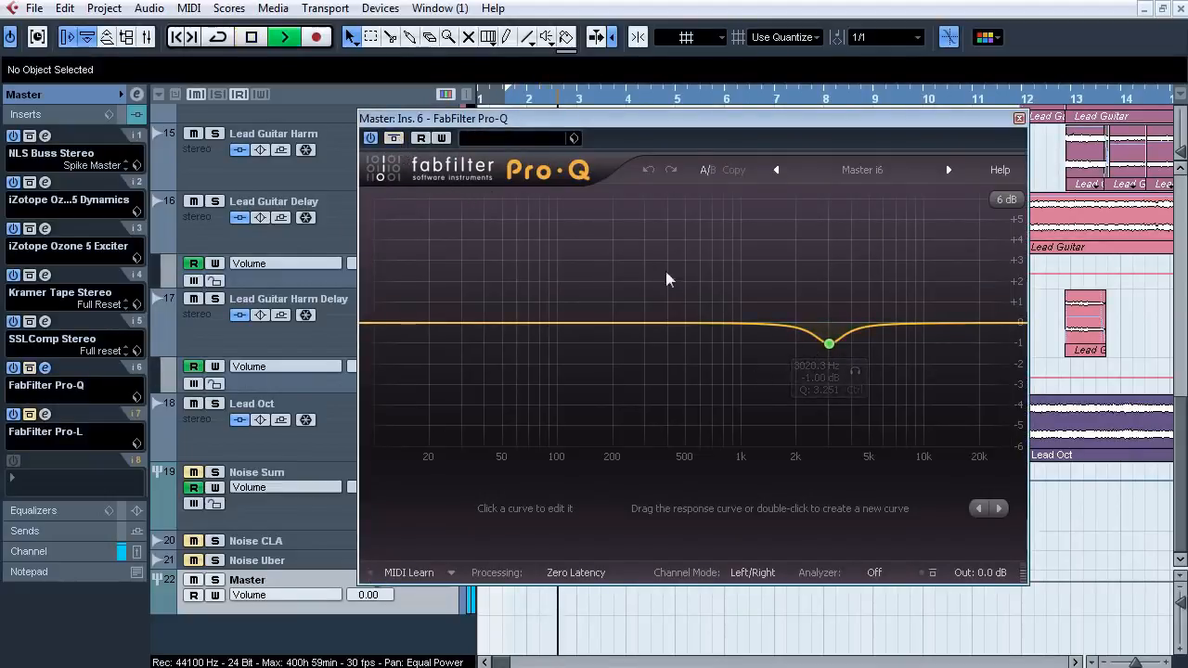
pyautogui.click(854, 373)
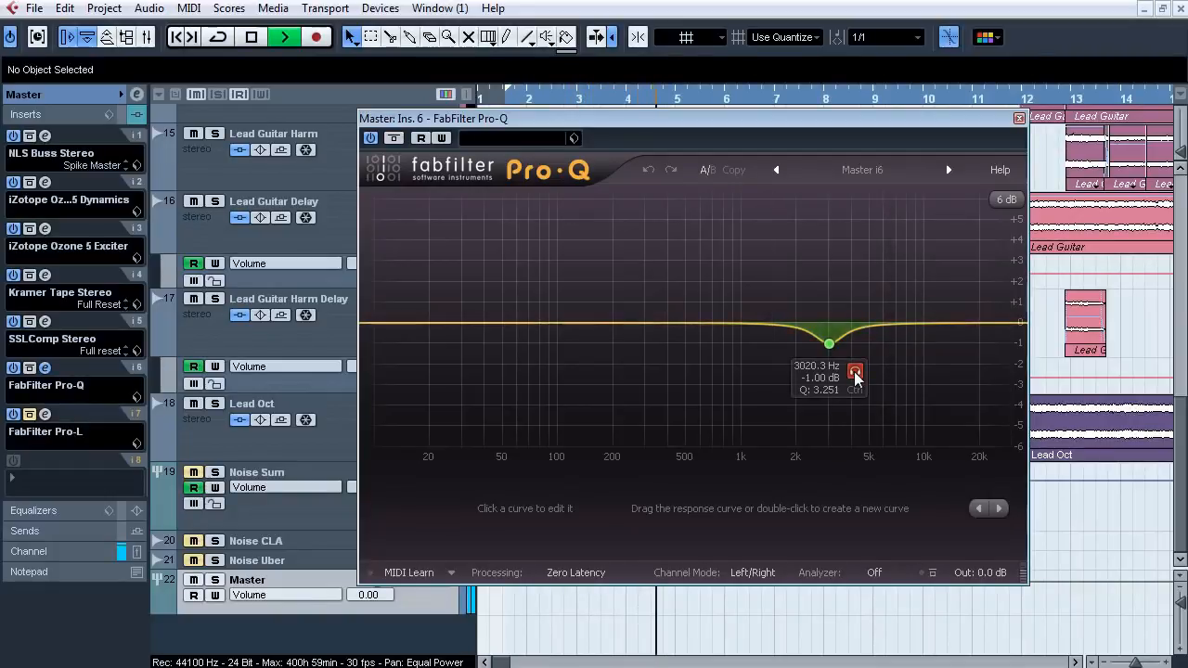
pyautogui.click(854, 372)
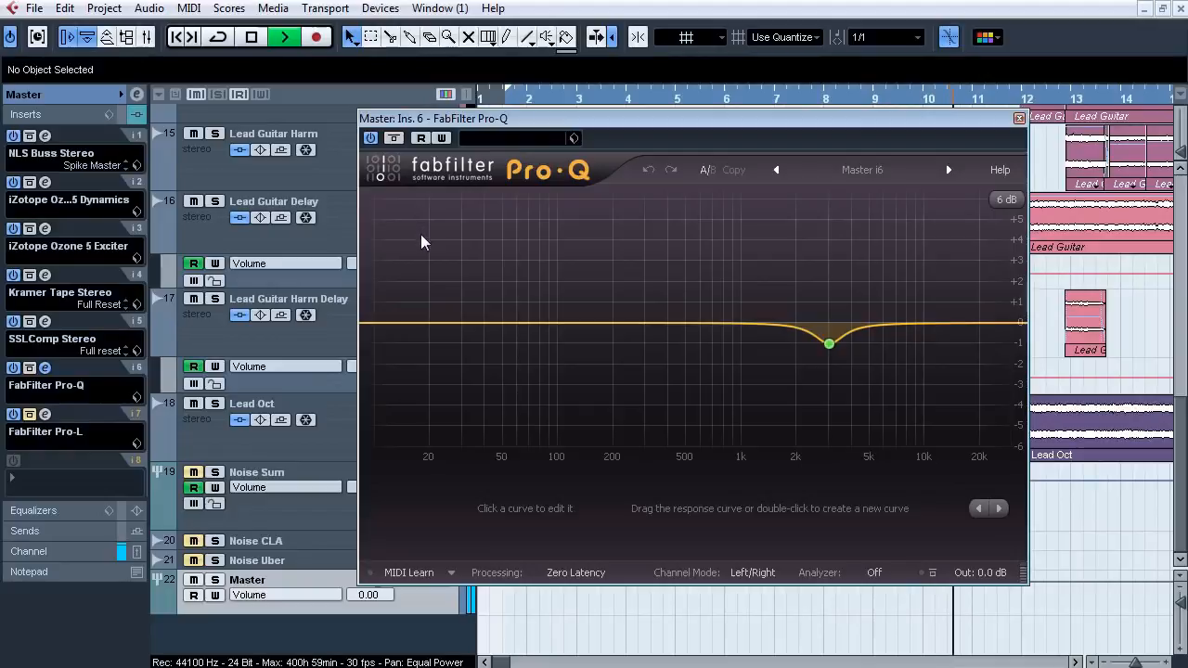
pyautogui.press('space')
pyautogui.click(44, 368)
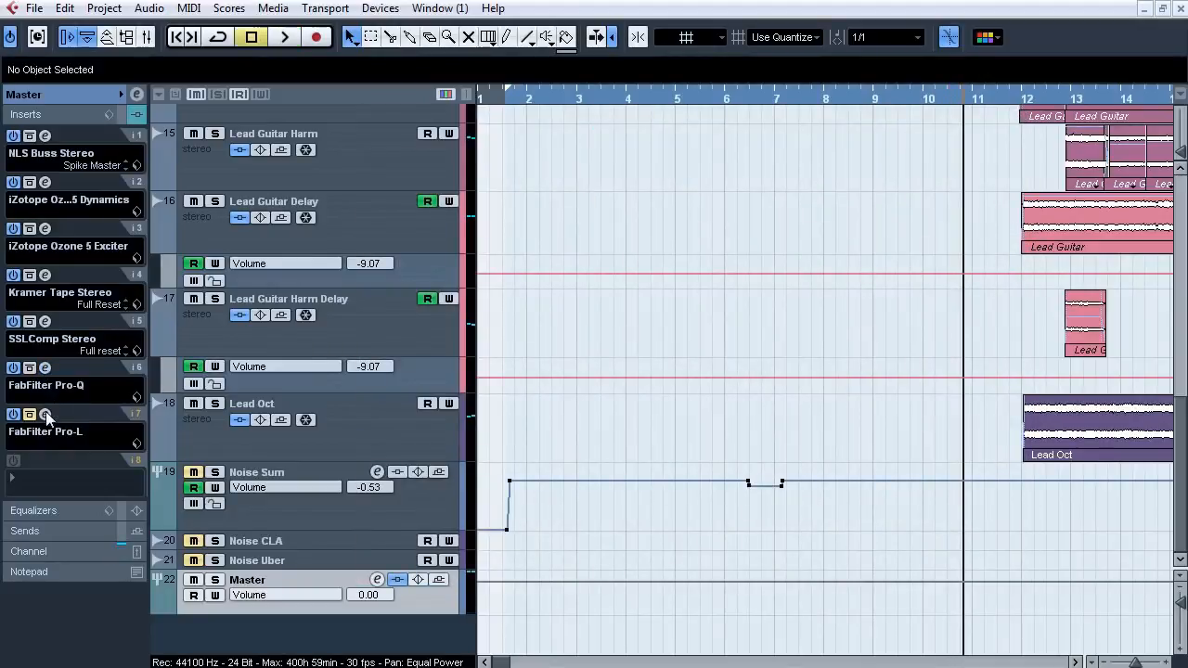
# Open FabFilter Pro-L on the Master channel, play from near bar 2, compare it active and bypassed, and leave it active.
pyautogui.click(45, 414)
pyautogui.click(540, 97)
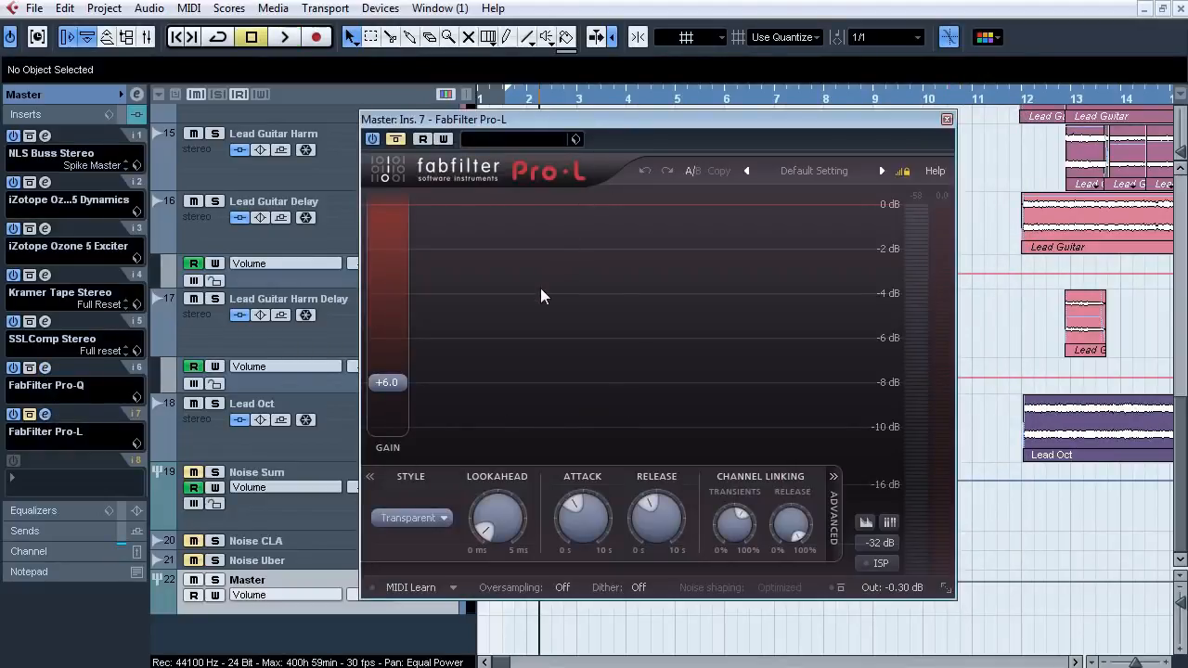
pyautogui.press('space')
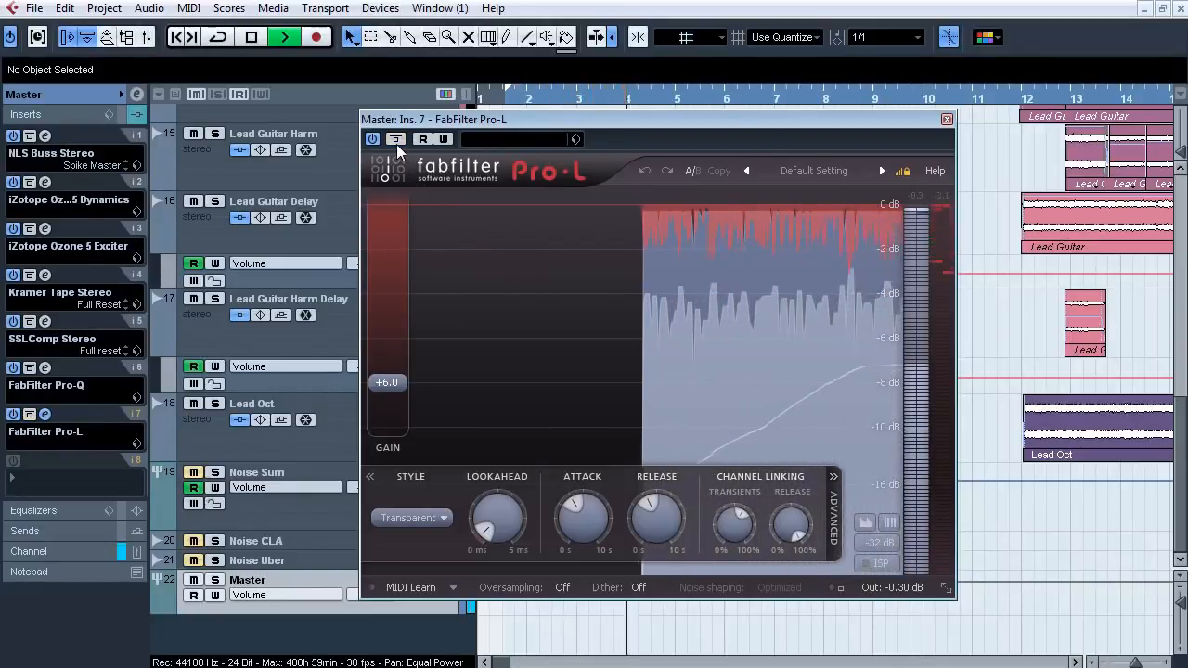
pyautogui.click(395, 139)
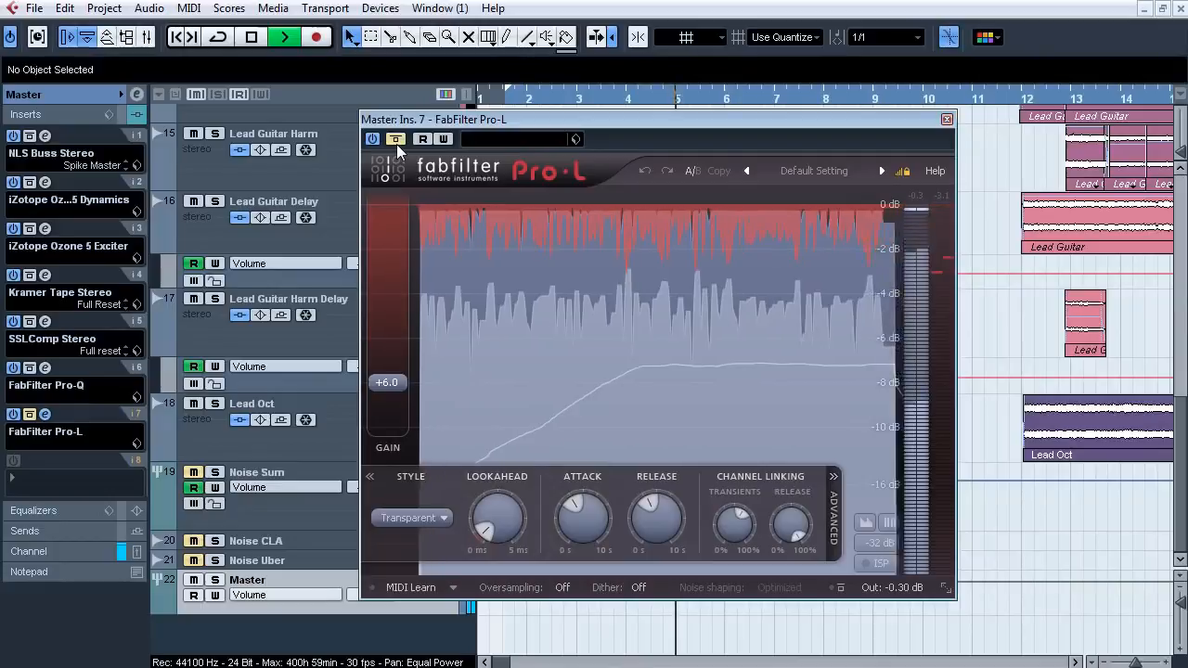
pyautogui.click(395, 140)
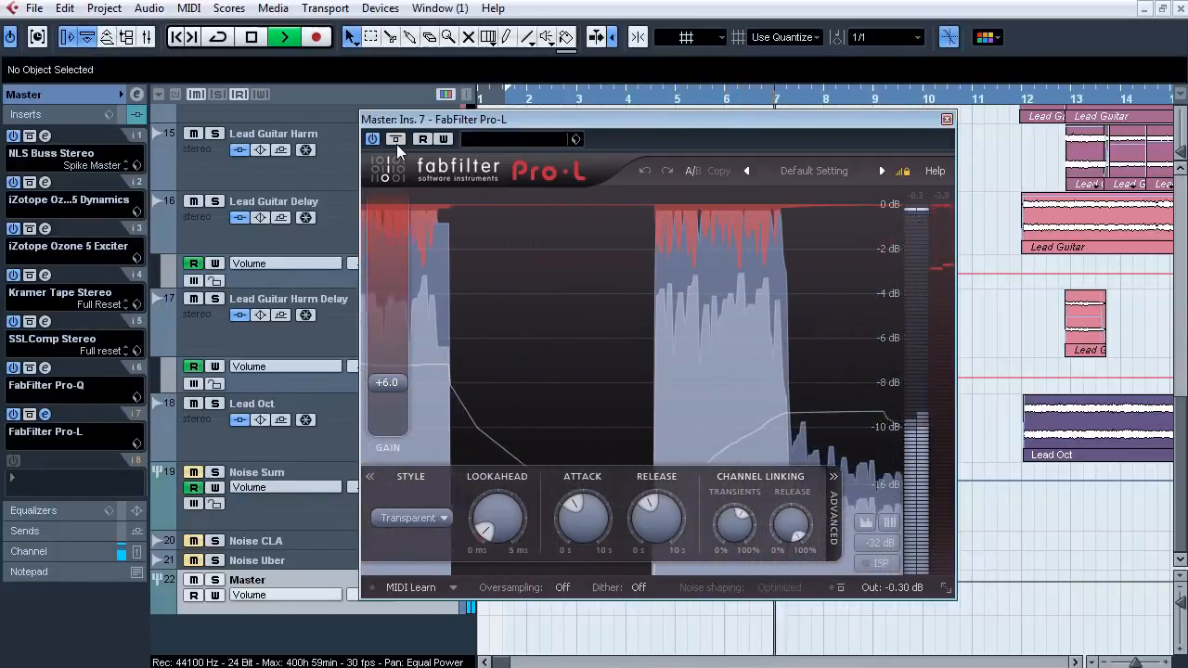
# Show the Master channel's fader and level meter during playback, close FabFilter Pro-L, and stop playback.
pyautogui.click(95, 548)
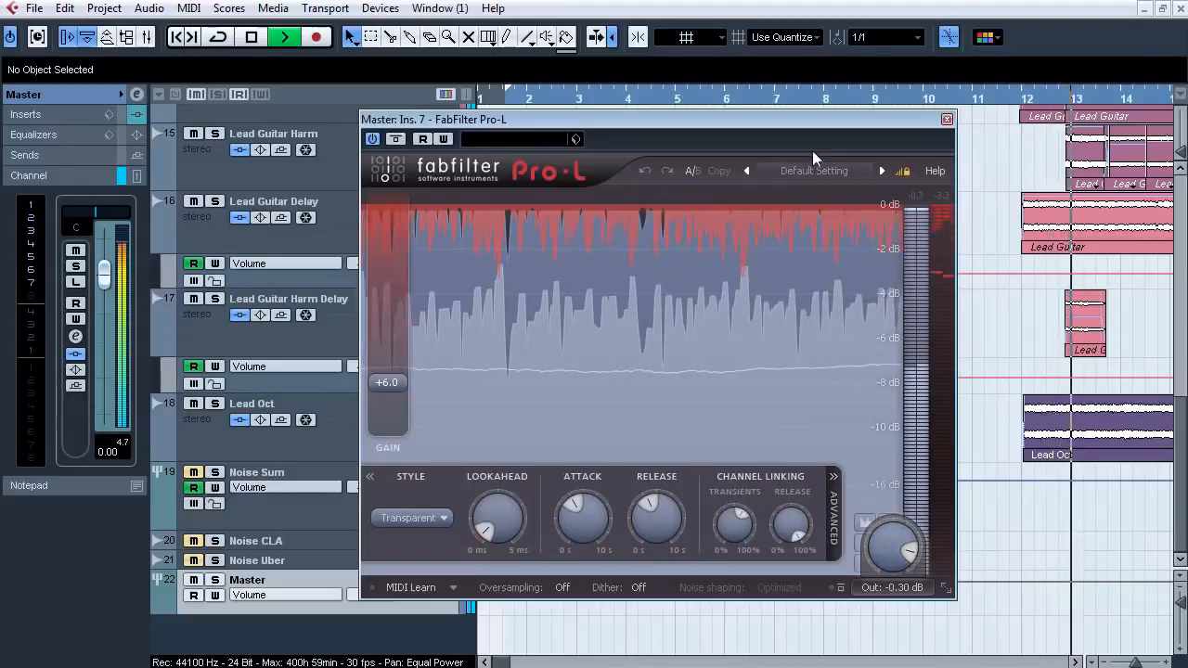
pyautogui.click(947, 120)
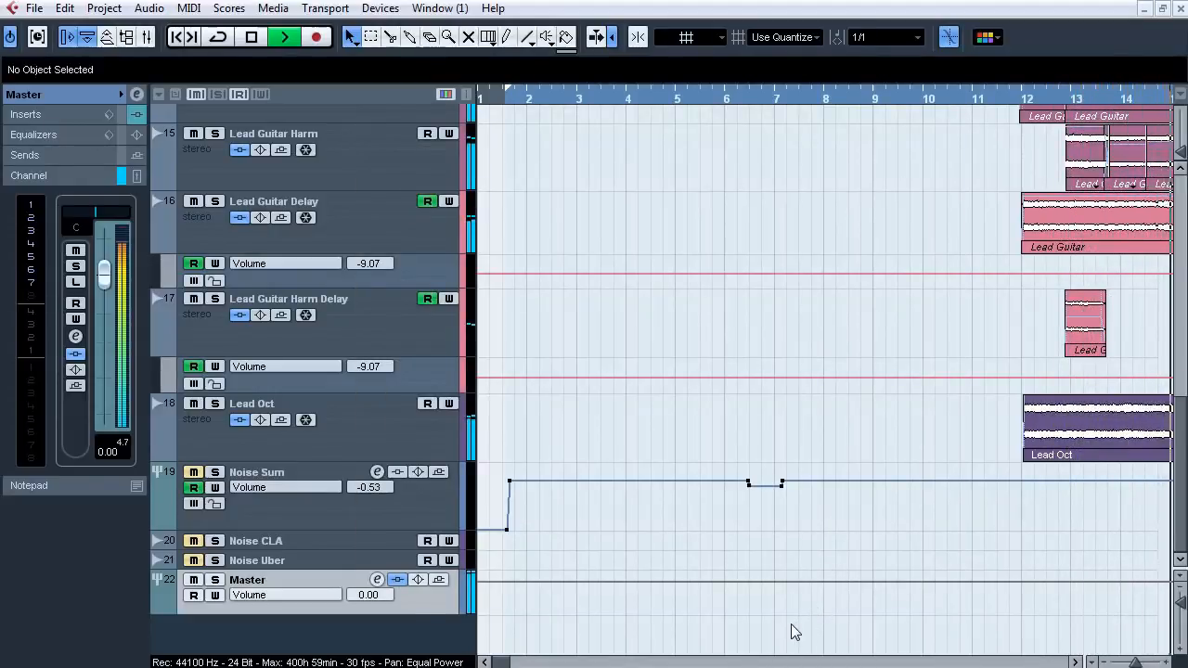
pyautogui.press('space')
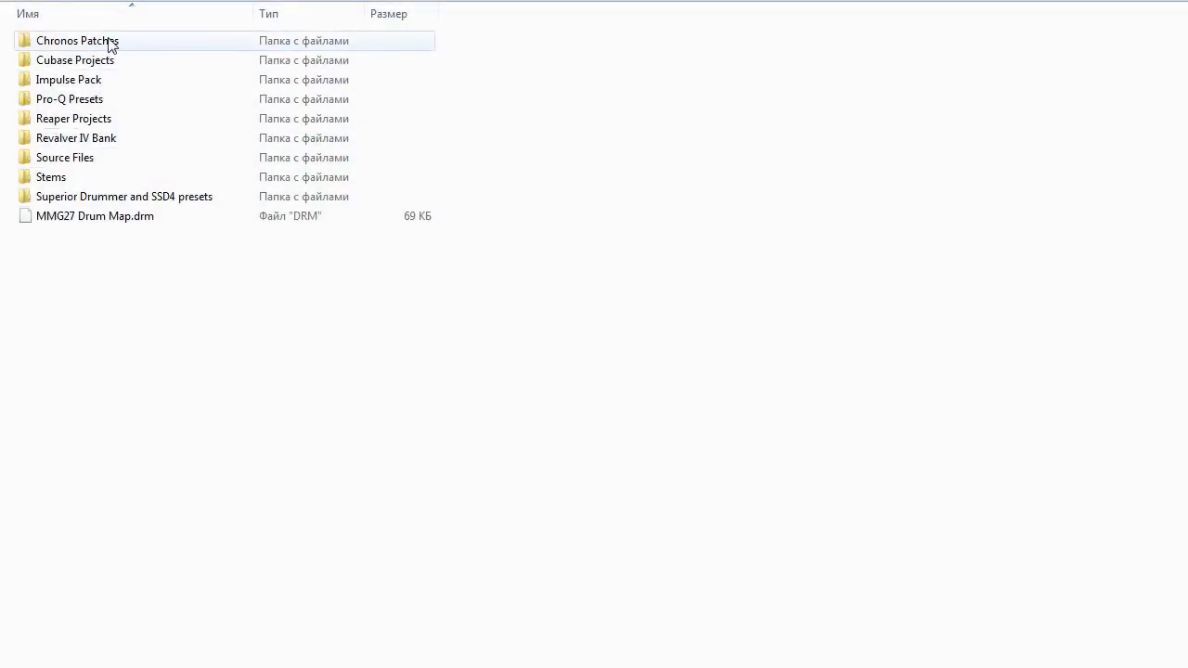
# Switch to the file manager and browse the Chronos Patches folder and the Cubase Projects subfolders, returning to the pack's root folder.
pyautogui.click(108, 41)
pyautogui.doubleClick(109, 41)
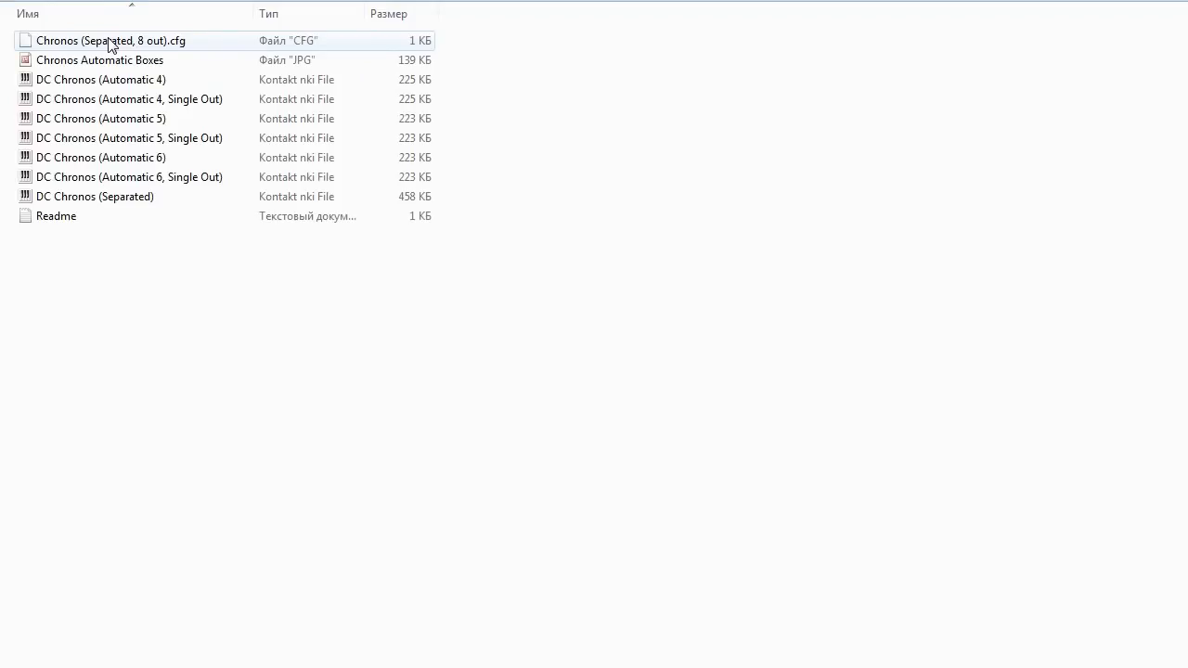
pyautogui.press('BackSpace')
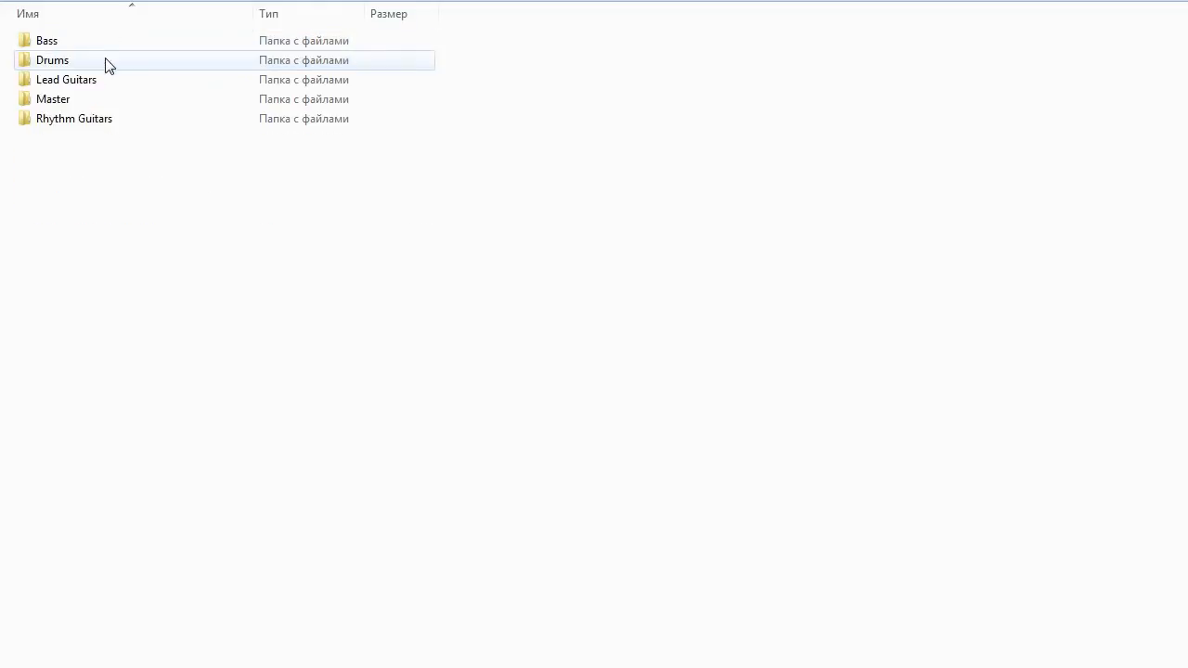
pyautogui.press('BackSpace')
pyautogui.doubleClick(106, 45)
pyautogui.click(107, 65)
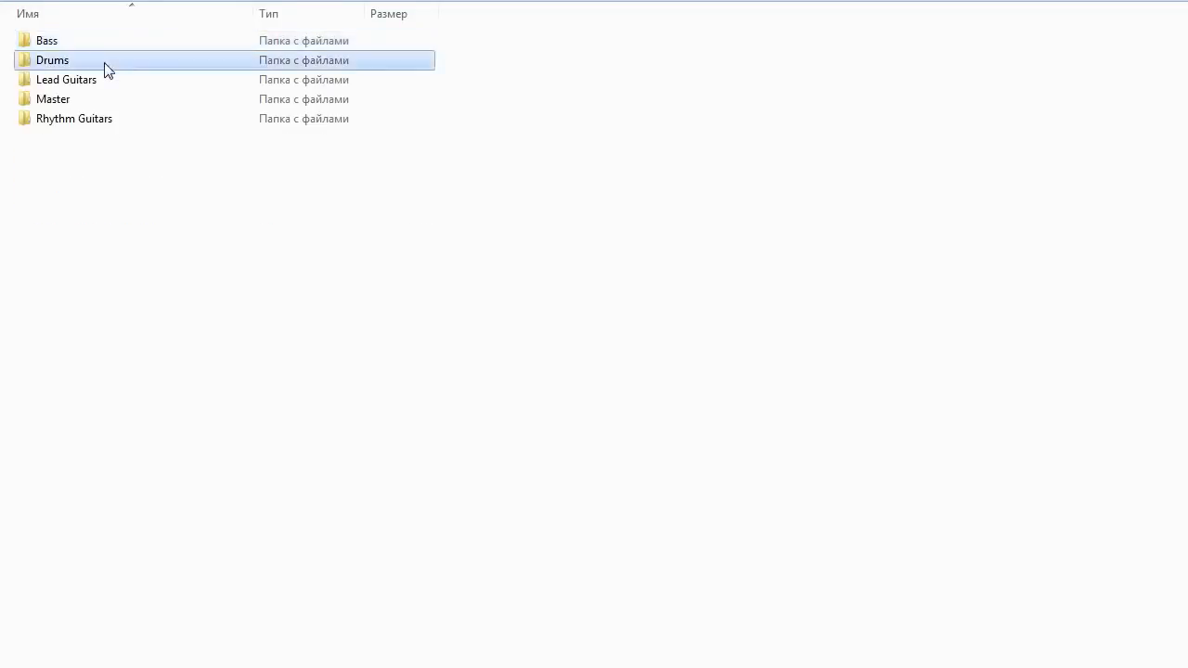
pyautogui.doubleClick(106, 80)
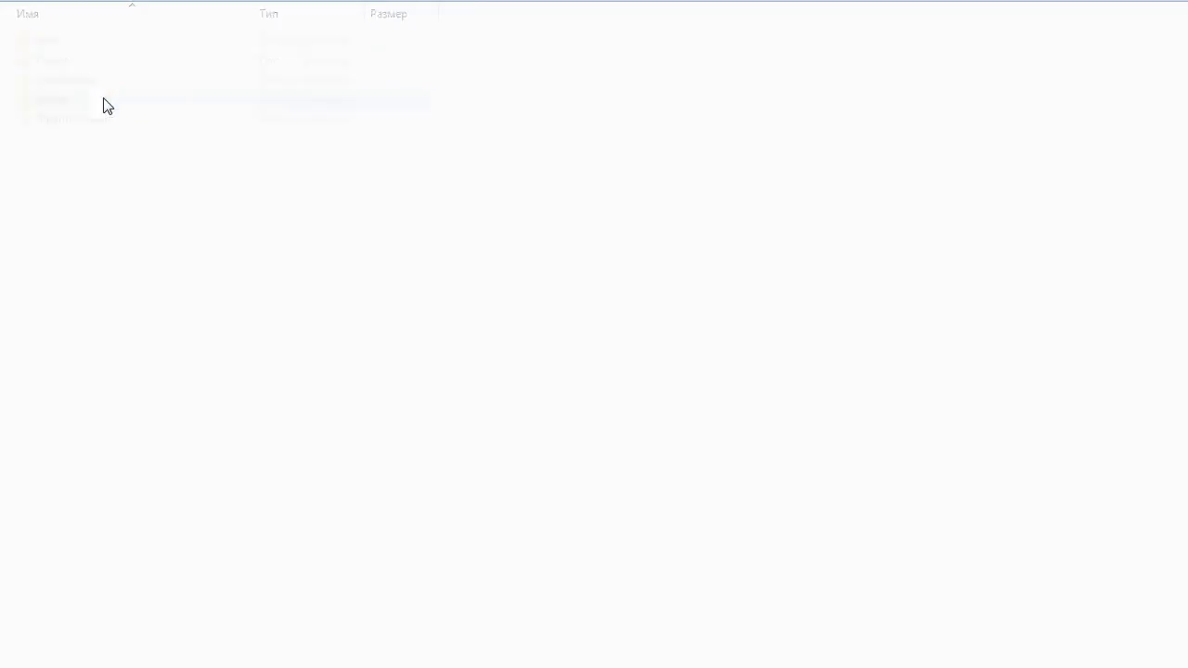
pyautogui.click(107, 130)
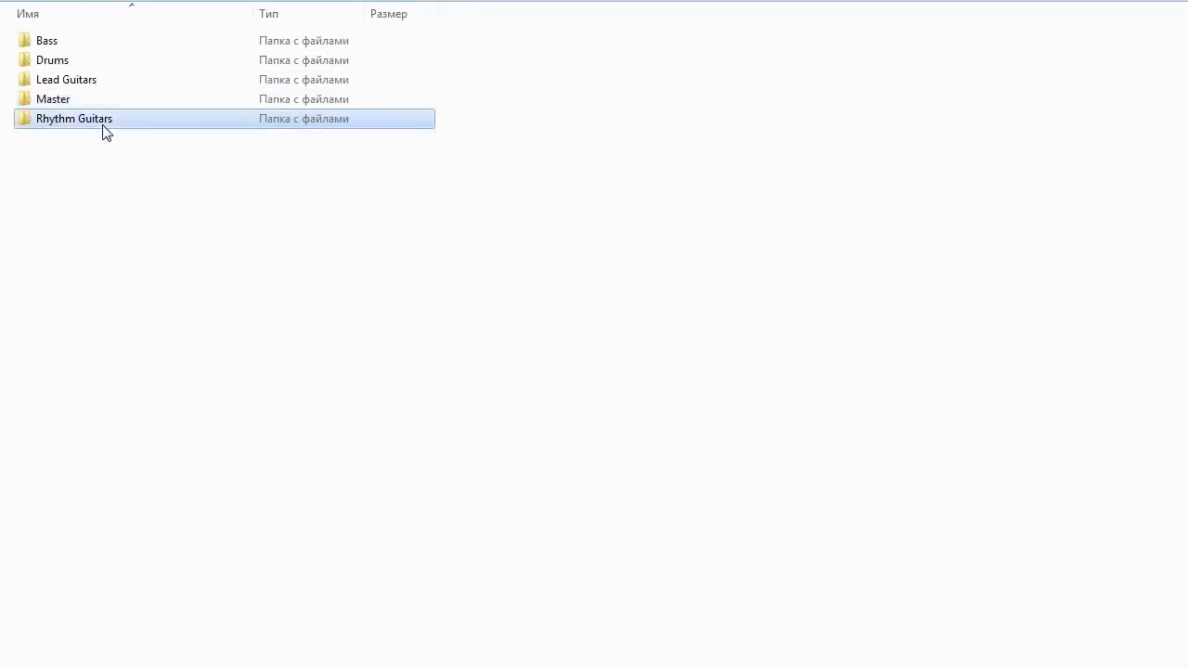
pyautogui.press('BackSpace')
# View the contents of the Impulse Pack and Pro-Q Presets folders, returning to the pack's root folder.
pyautogui.doubleClick(108, 80)
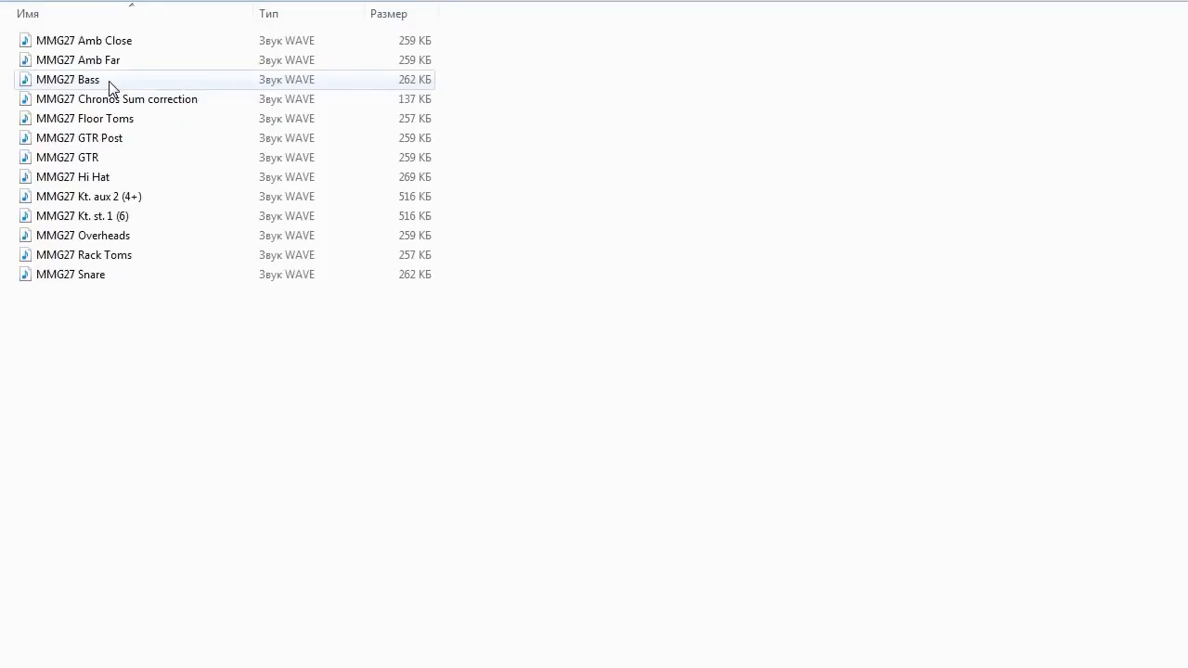
pyautogui.press('BackSpace')
pyautogui.doubleClick(109, 99)
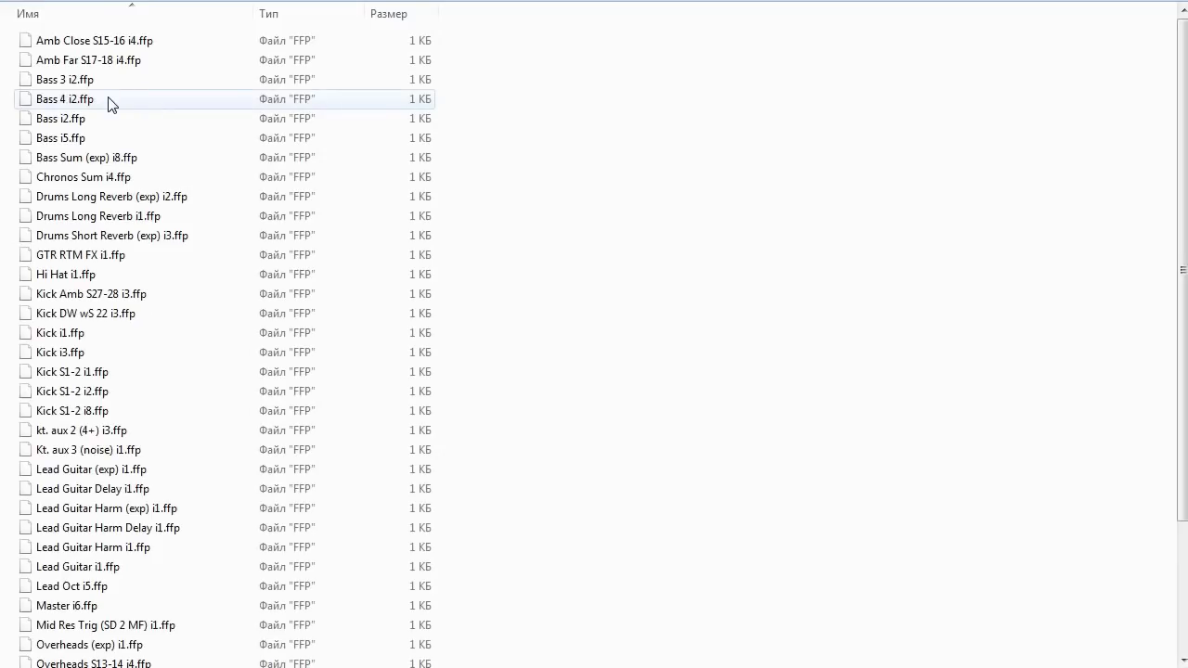
pyautogui.press('BackSpace')
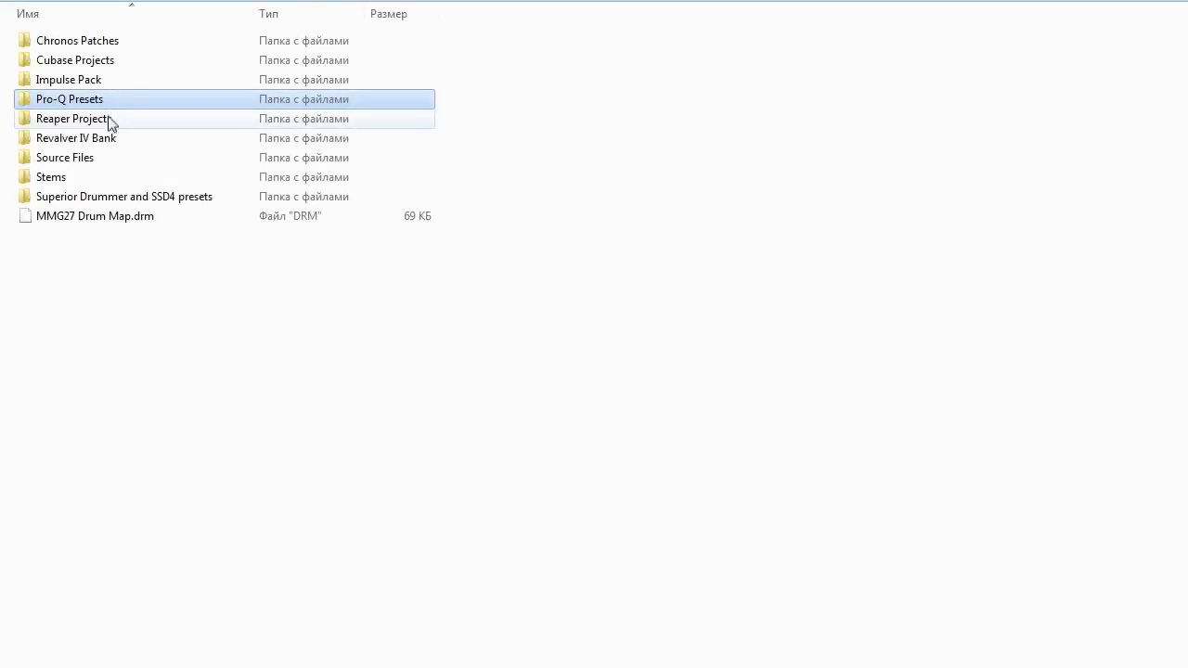
# Browse the Bass, Drums, Lead Guitars, Master and Rhythm Guitars subfolders of Reaper Projects, returning to the pack's root folder.
pyautogui.doubleClick(109, 121)
pyautogui.click(107, 43)
pyautogui.doubleClick(107, 61)
pyautogui.press('BackSpace')
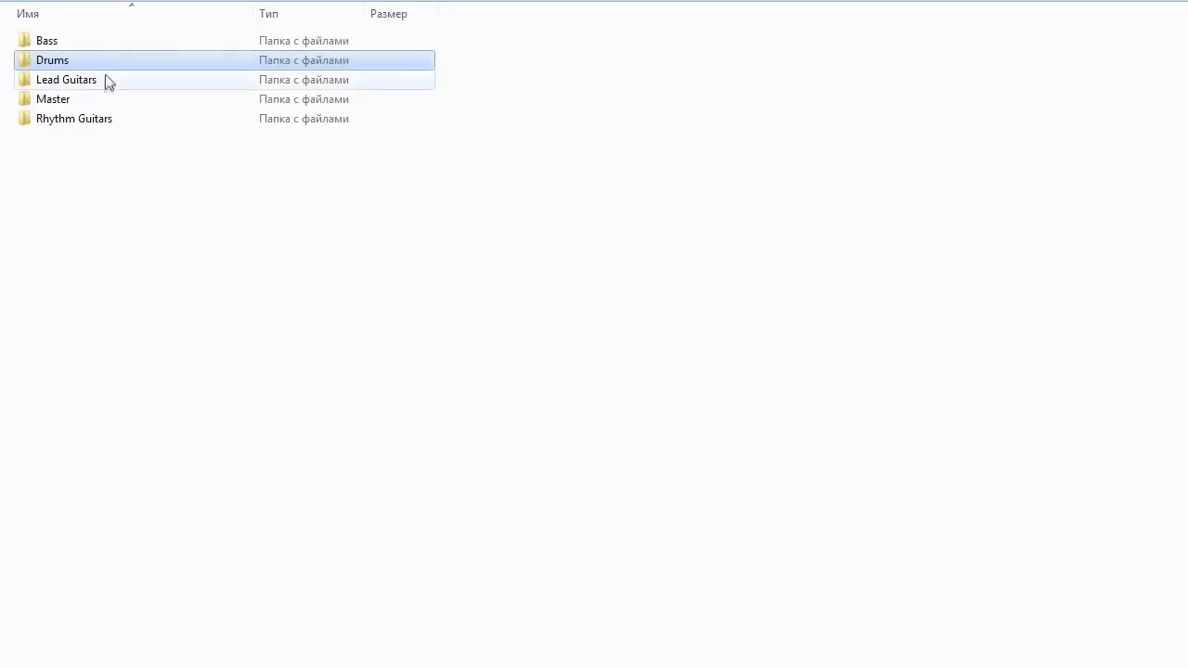
pyautogui.doubleClick(105, 80)
pyautogui.press('BackSpace')
pyautogui.doubleClick(103, 100)
pyautogui.press('BackSpace')
pyautogui.doubleClick(103, 116)
pyautogui.press('BackSpace')
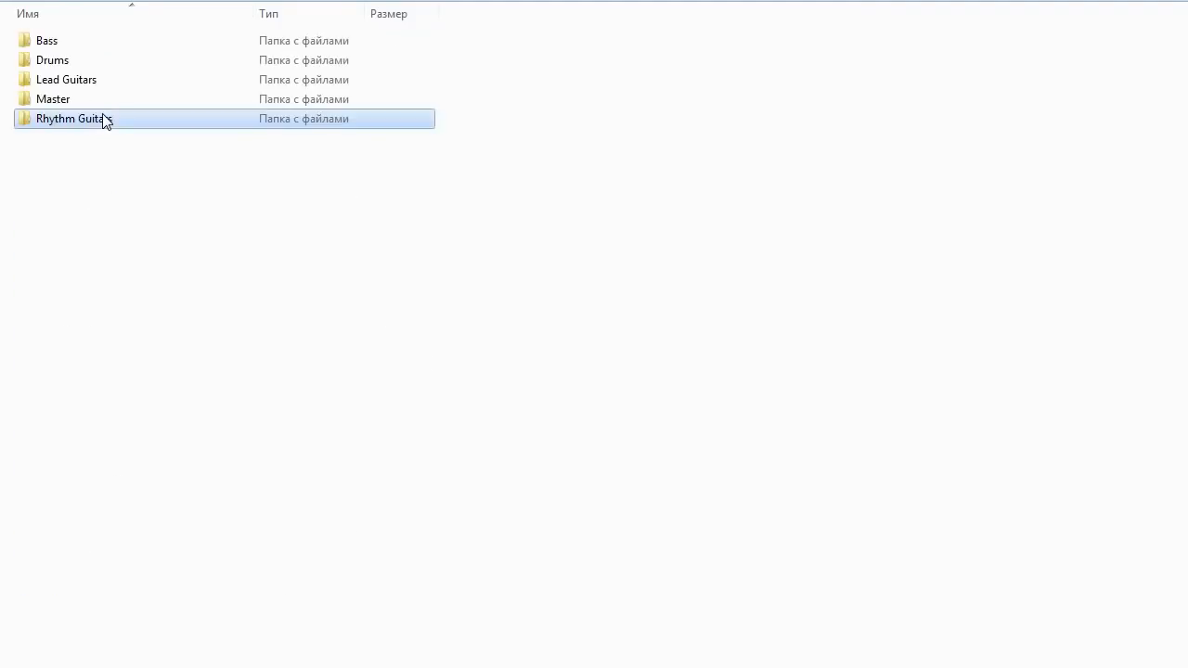
pyautogui.press('BackSpace')
# View the contents of the Revalver IV Bank and Source Files folders, returning to the pack's root folder.
pyautogui.doubleClick(104, 139)
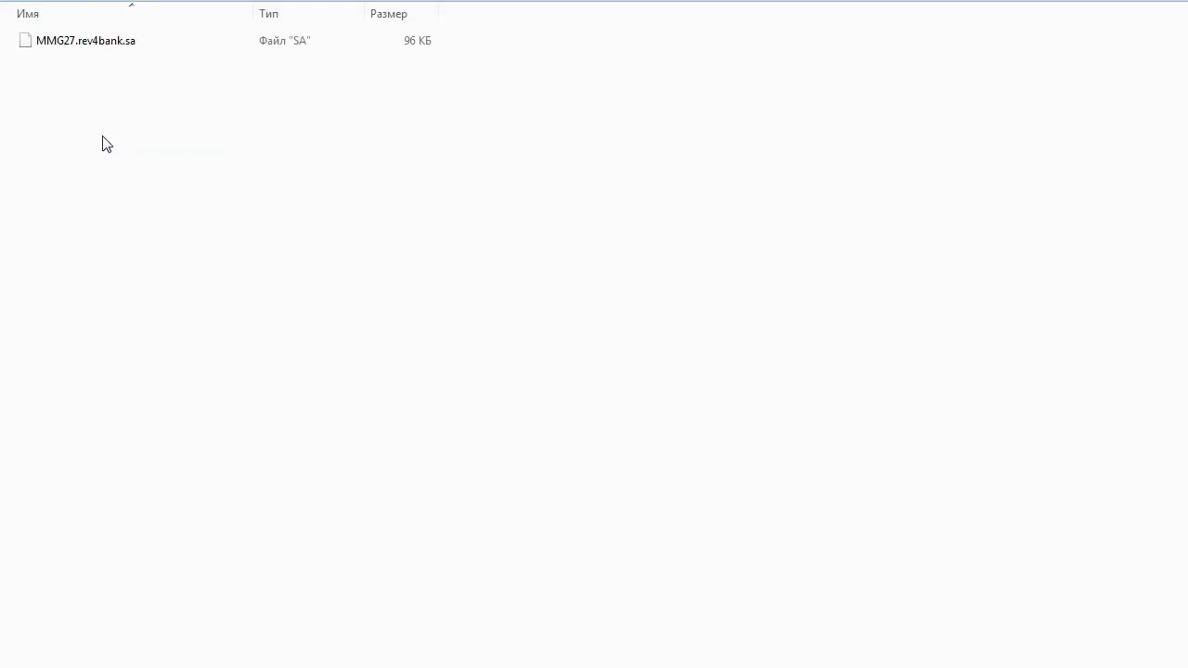
pyautogui.press('BackSpace')
pyautogui.doubleClick(103, 157)
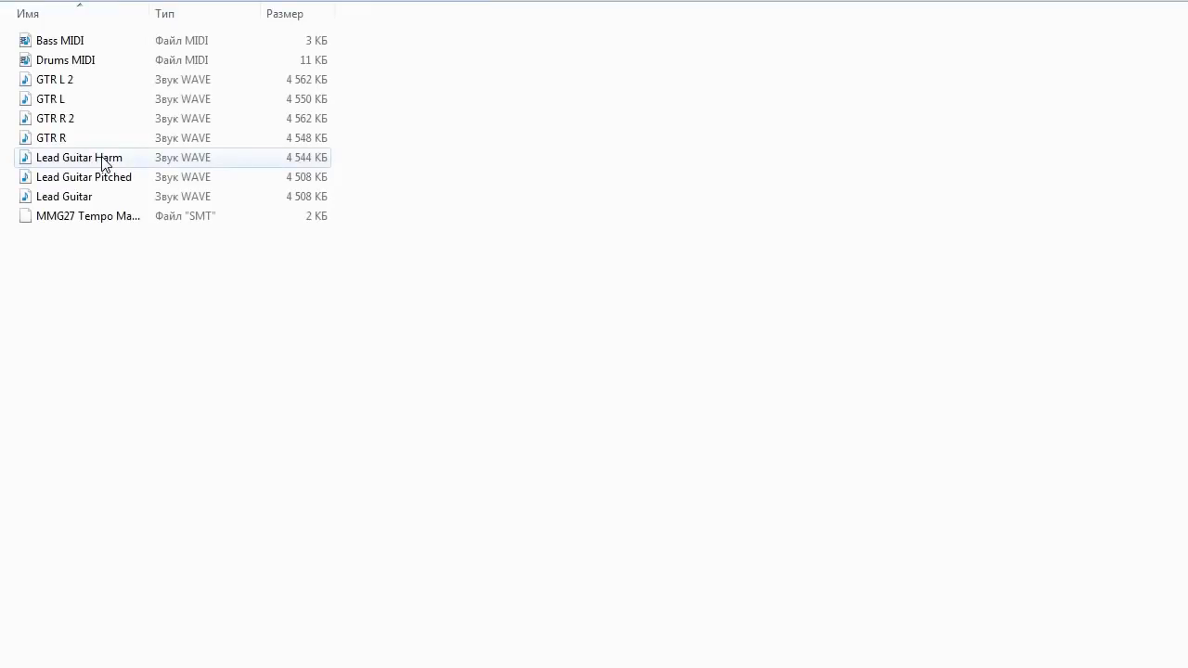
pyautogui.press('BackSpace')
# View the Stems and Superior Drummer and SSD4 presets folders, and select MMG27 Drum Map.drm in the root folder.
pyautogui.doubleClick(102, 177)
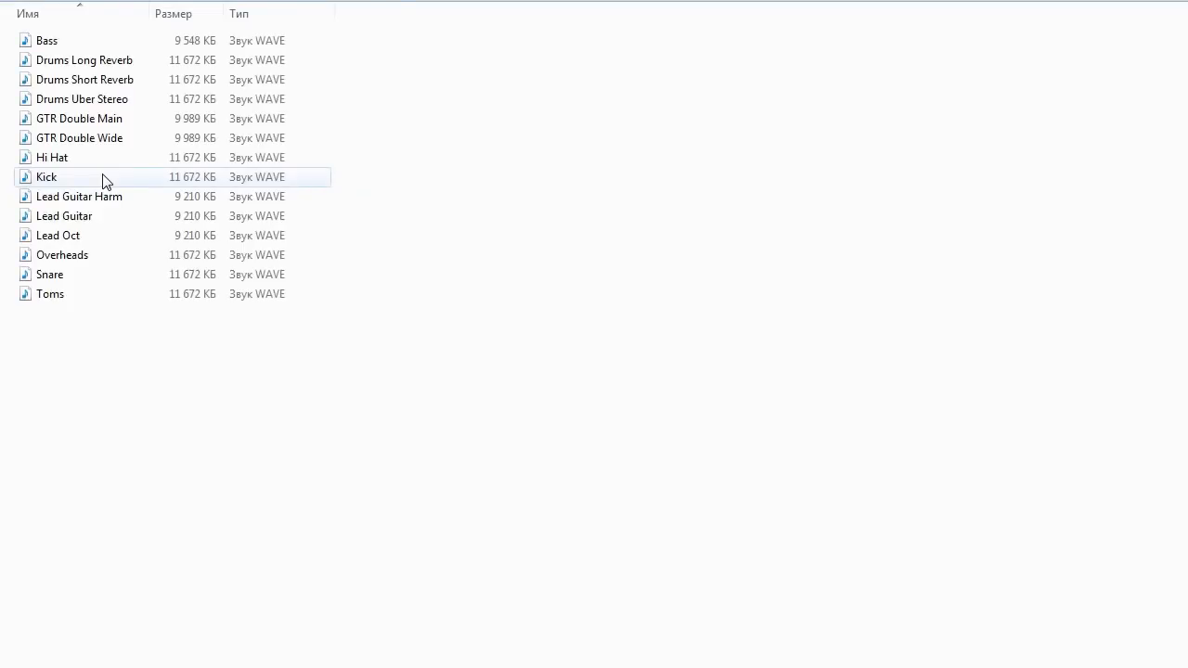
pyautogui.press('BackSpace')
pyautogui.doubleClick(106, 198)
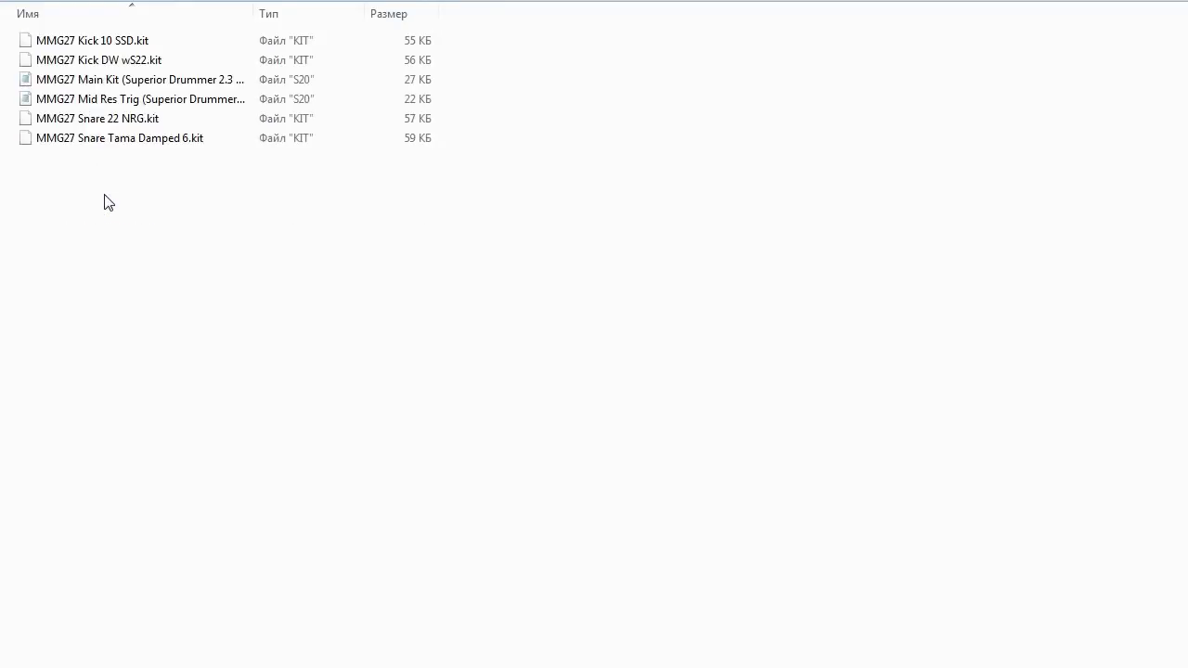
pyautogui.press('BackSpace')
pyautogui.click(105, 216)
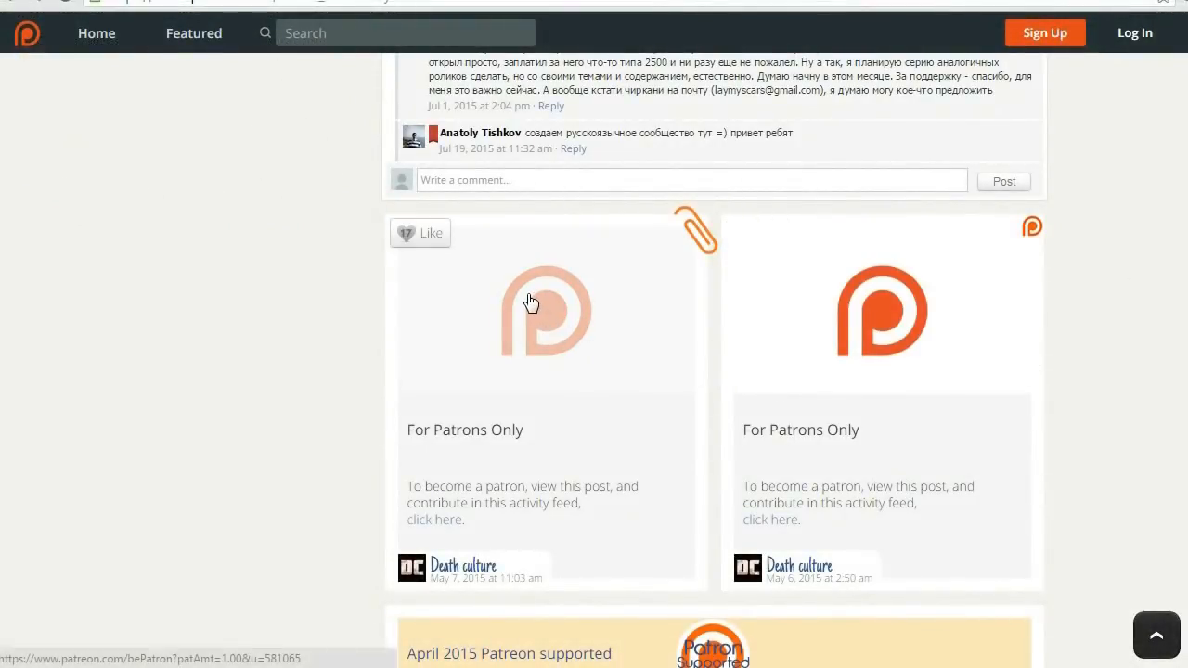
# Switch to Patreon, open the Death culture patron sign-up from a patrons-only post, and review the $1.00+ per month reward.
pyautogui.click(586, 325)
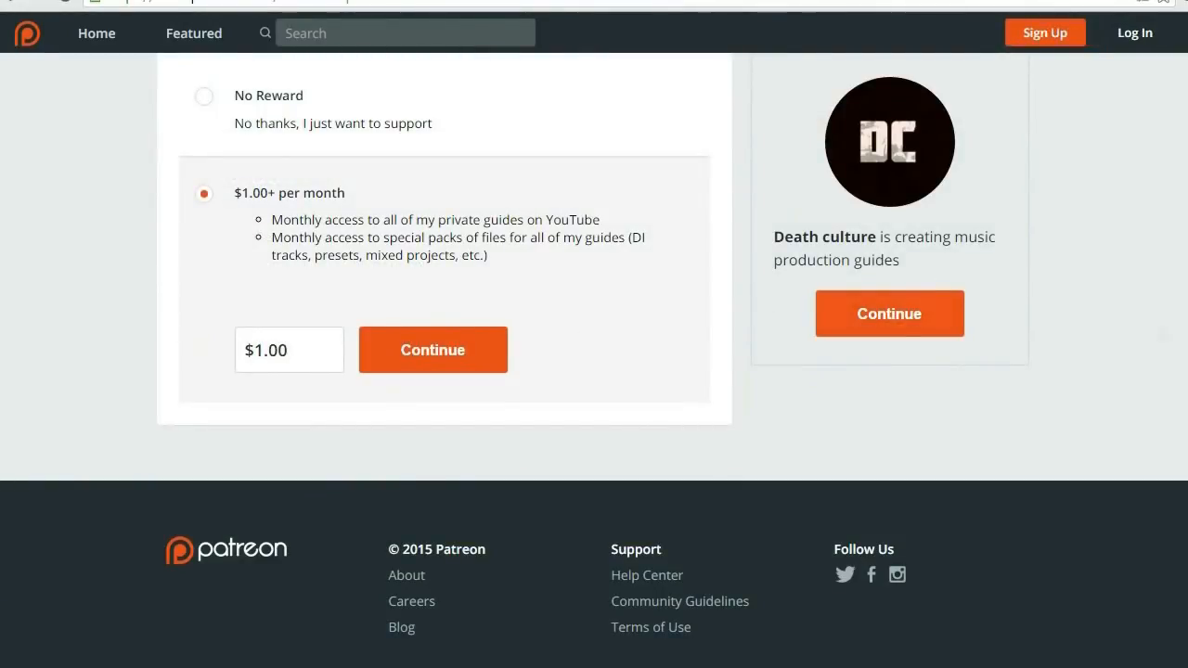
pyautogui.scroll(2, 824, 420)
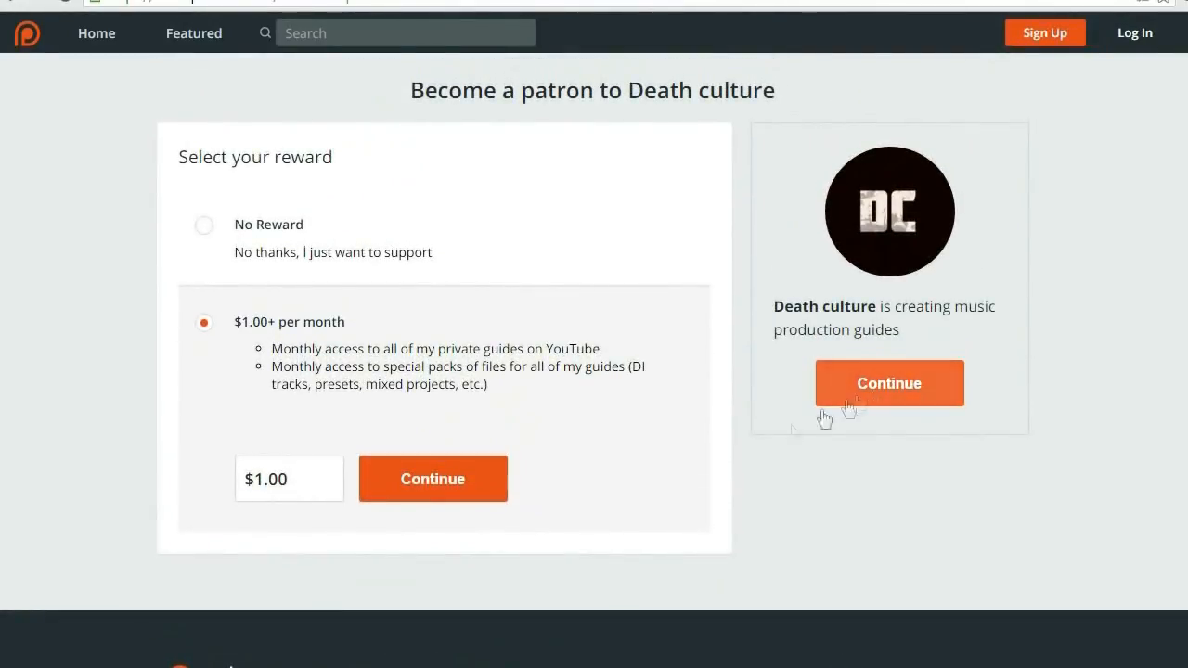